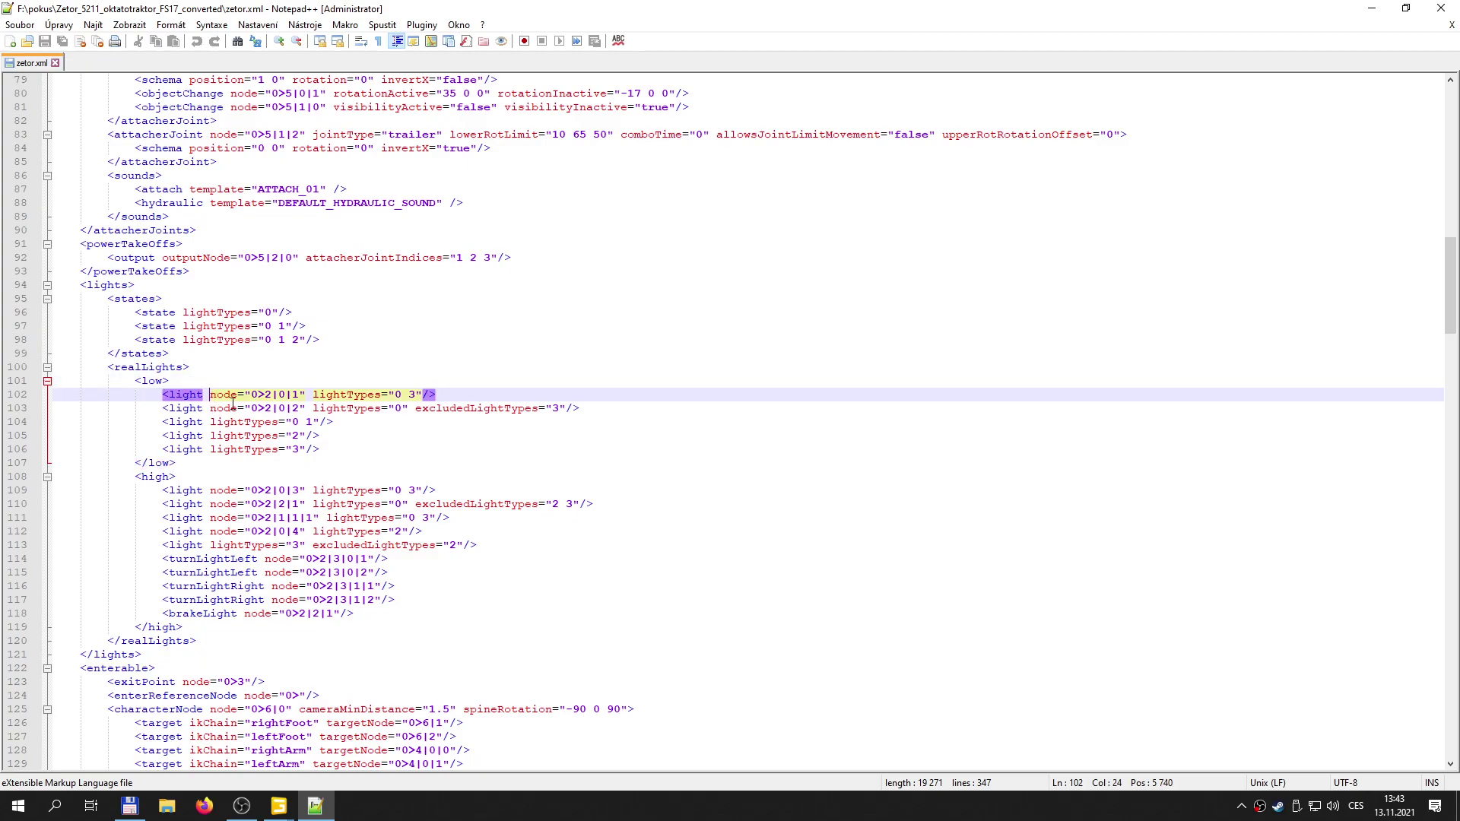
- Switch to GIANTS Editor with the Zetor model and expand the zetor, lights, defaultLights and workLights groups in the scenegraph
click(278, 805)
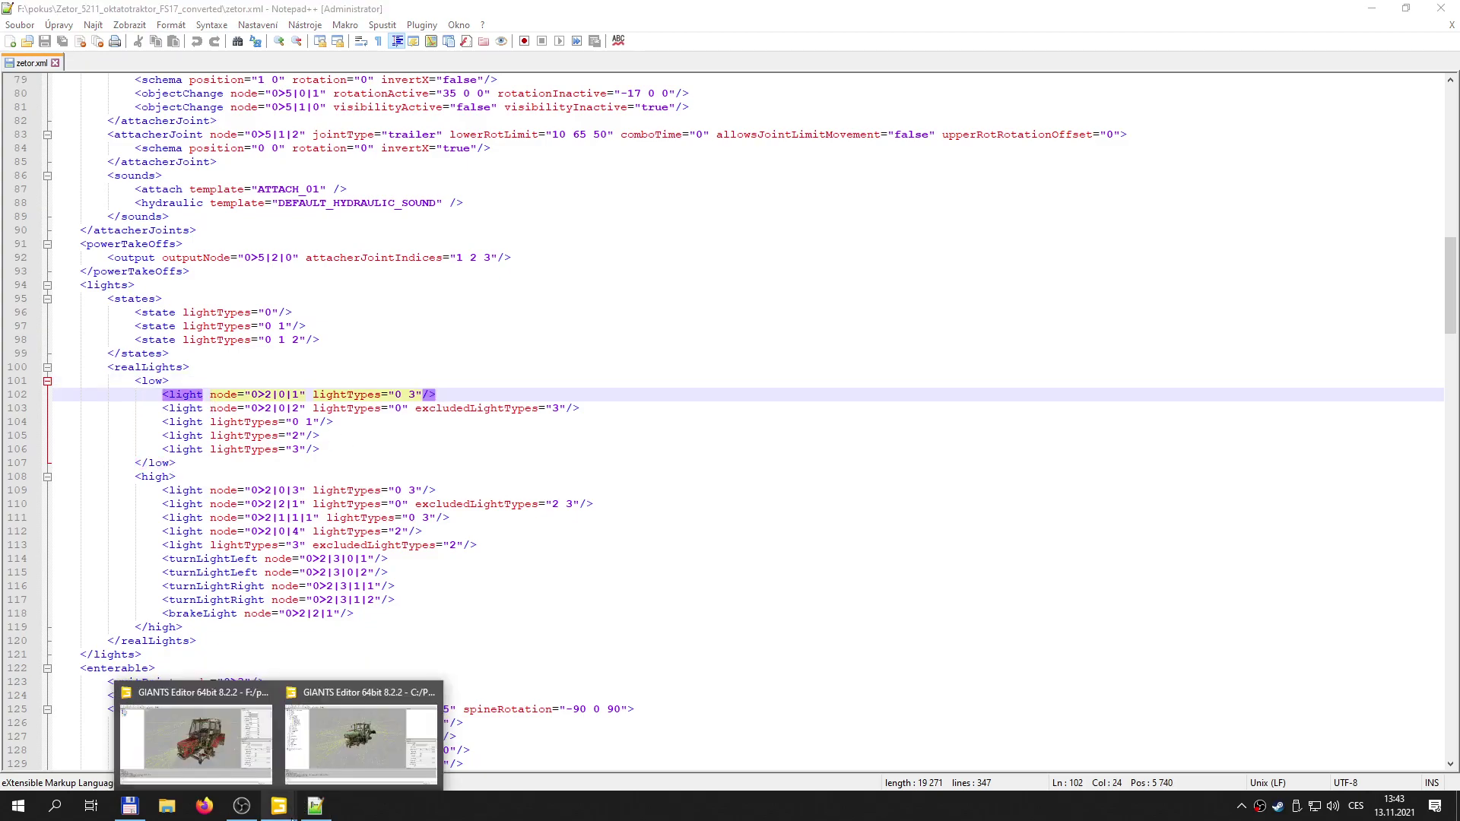
click(239, 733)
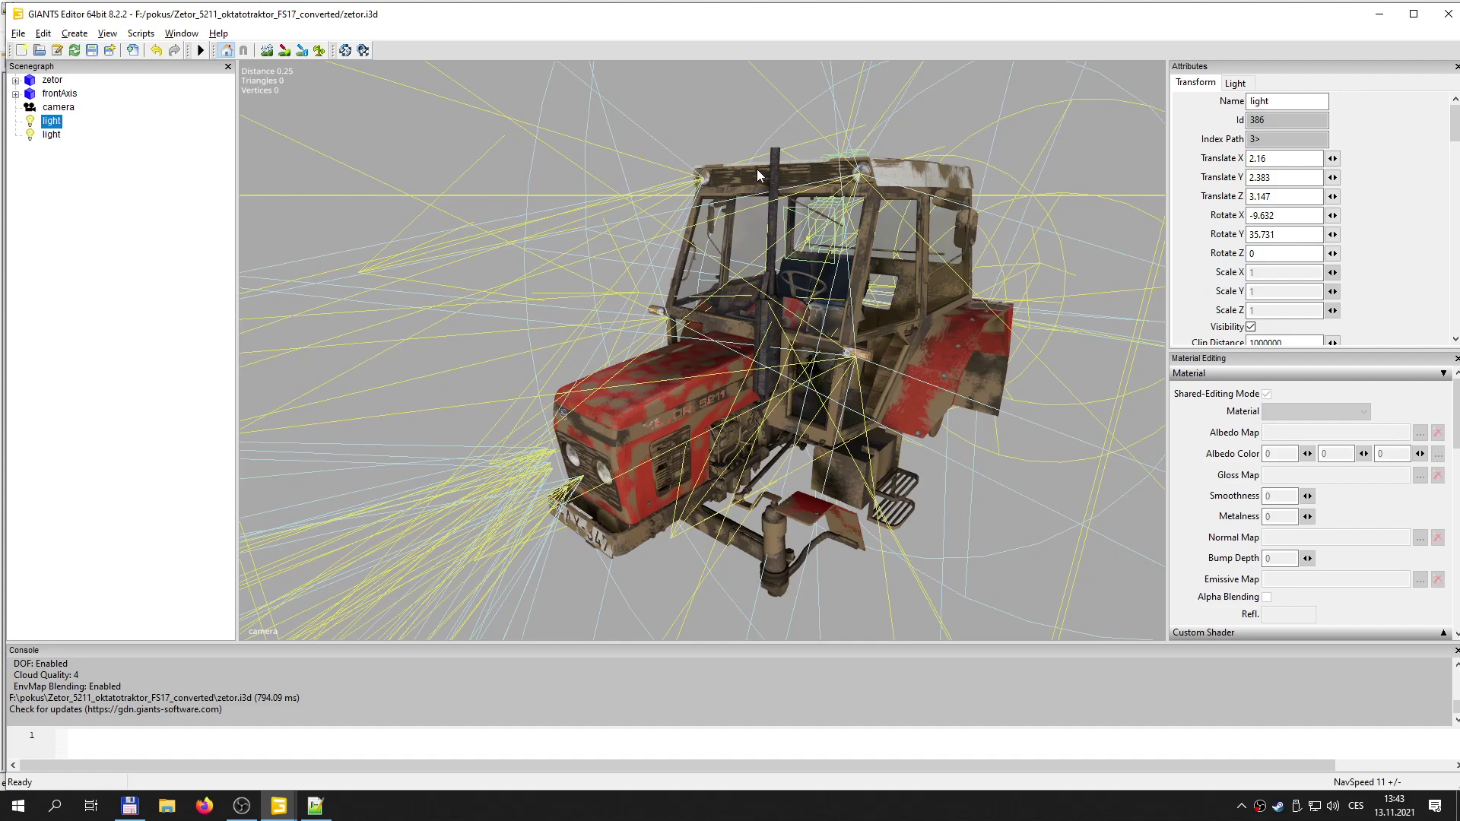
click(15, 80)
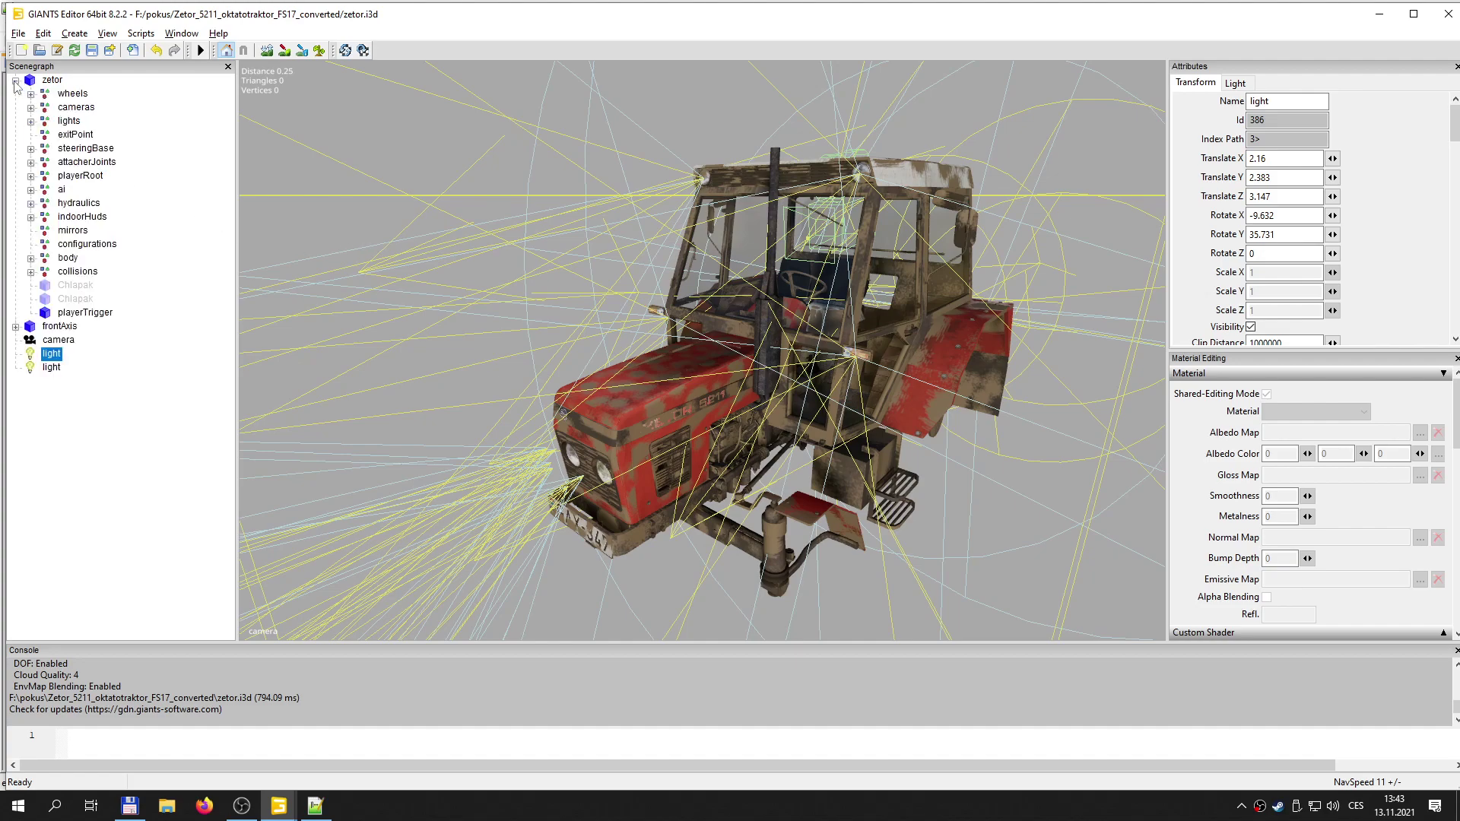
click(315, 806)
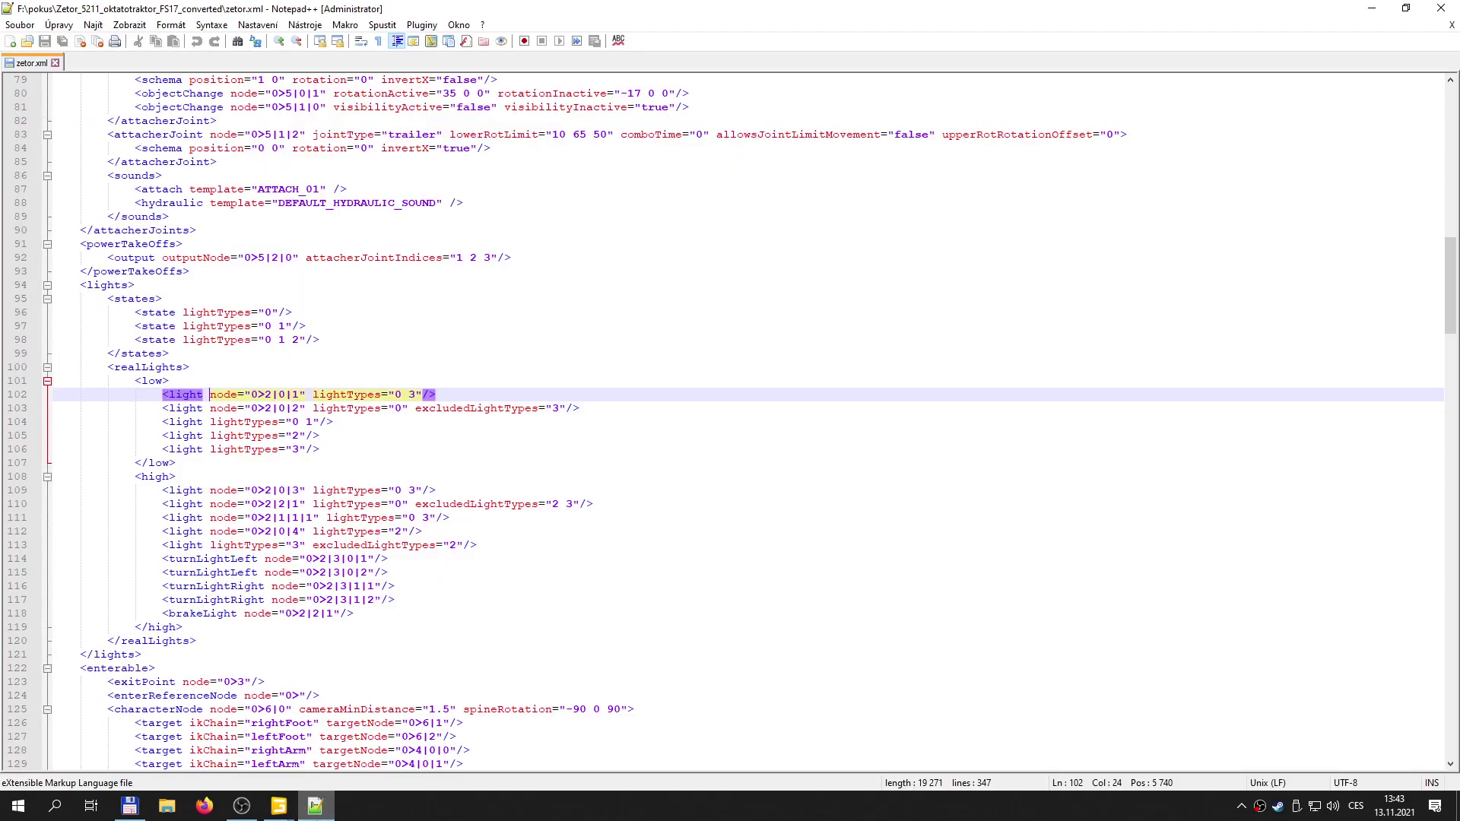
click(242, 769)
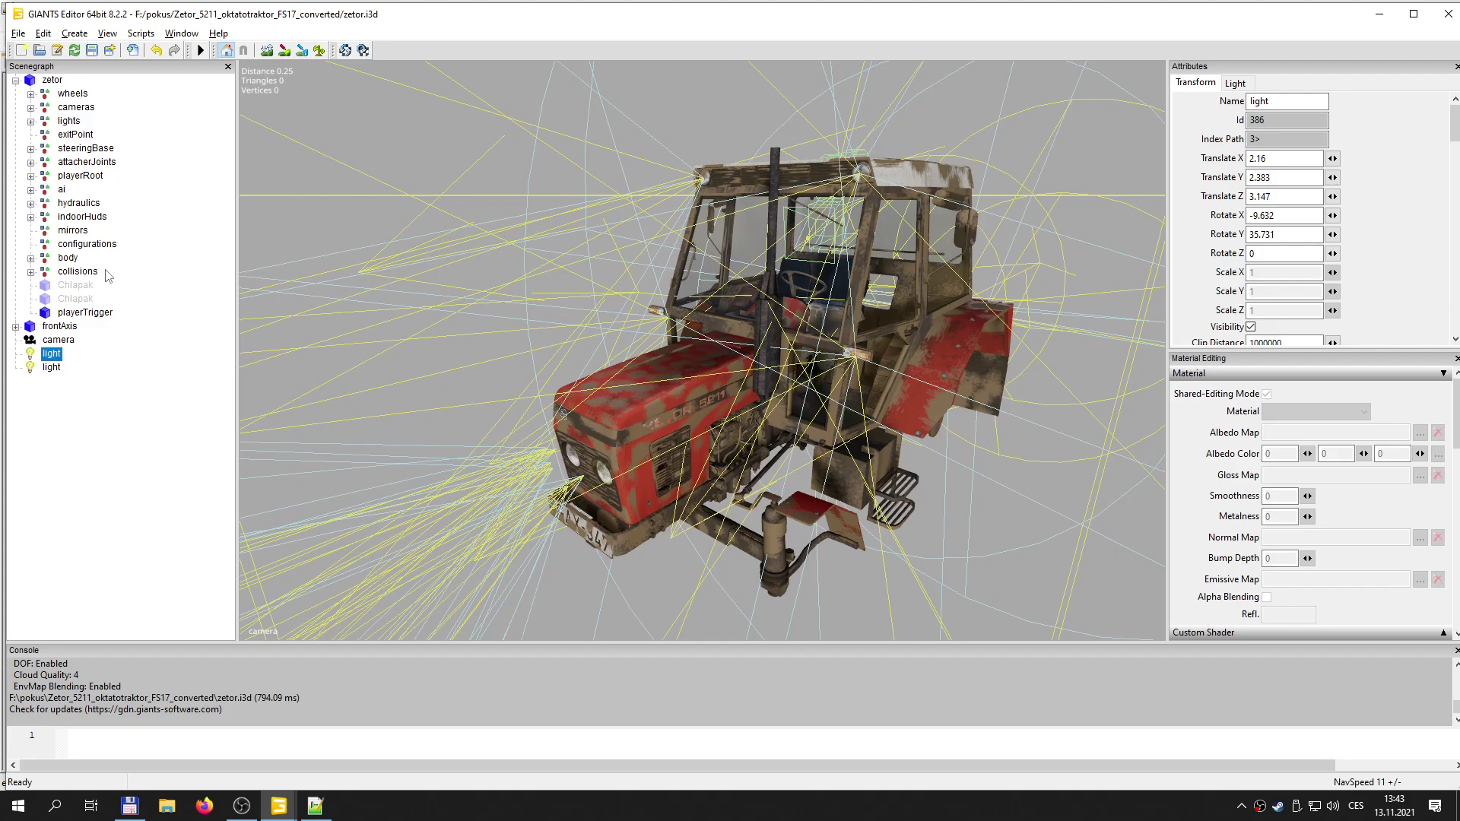
click(30, 122)
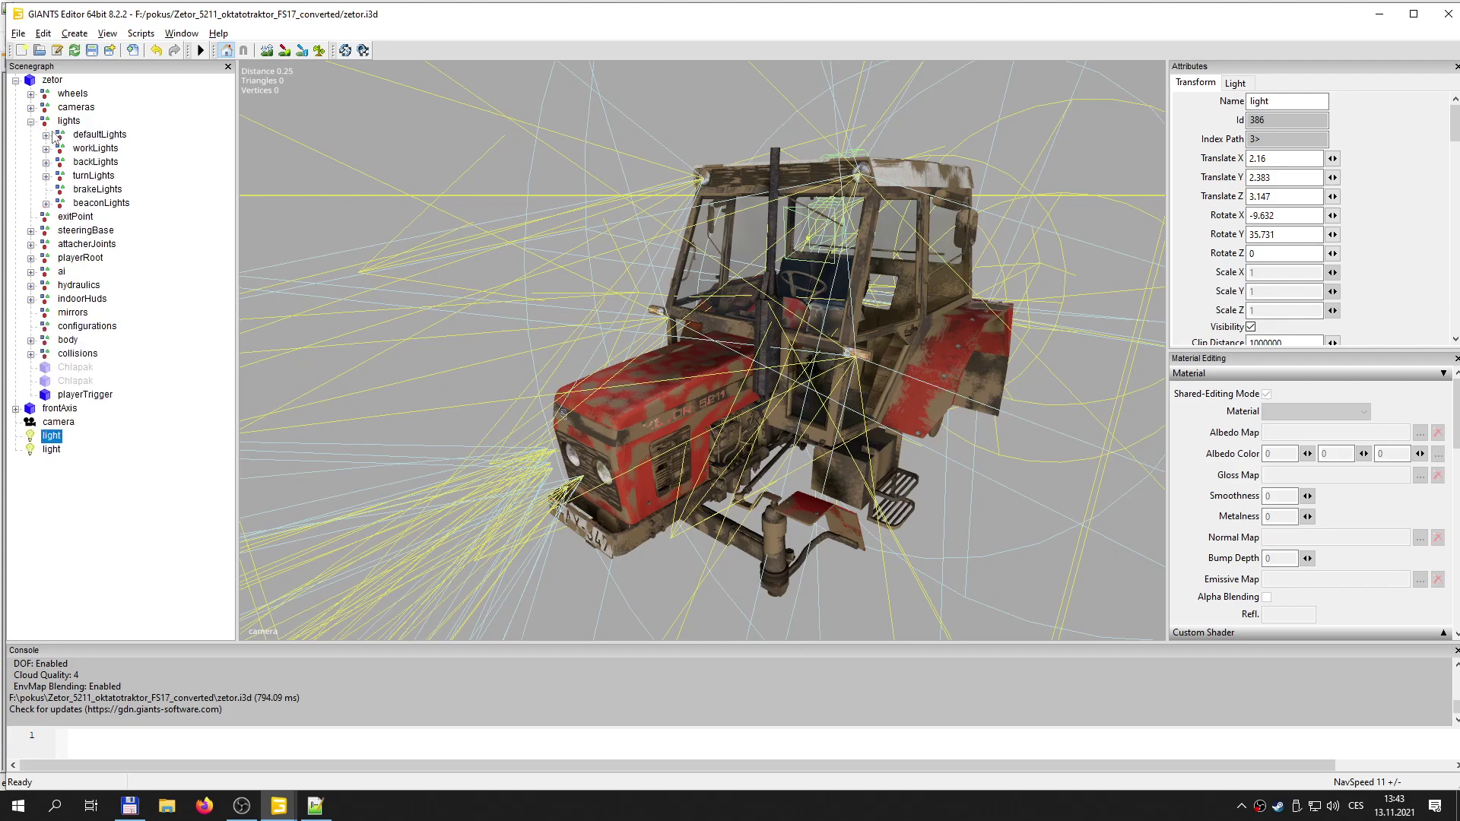
click(46, 135)
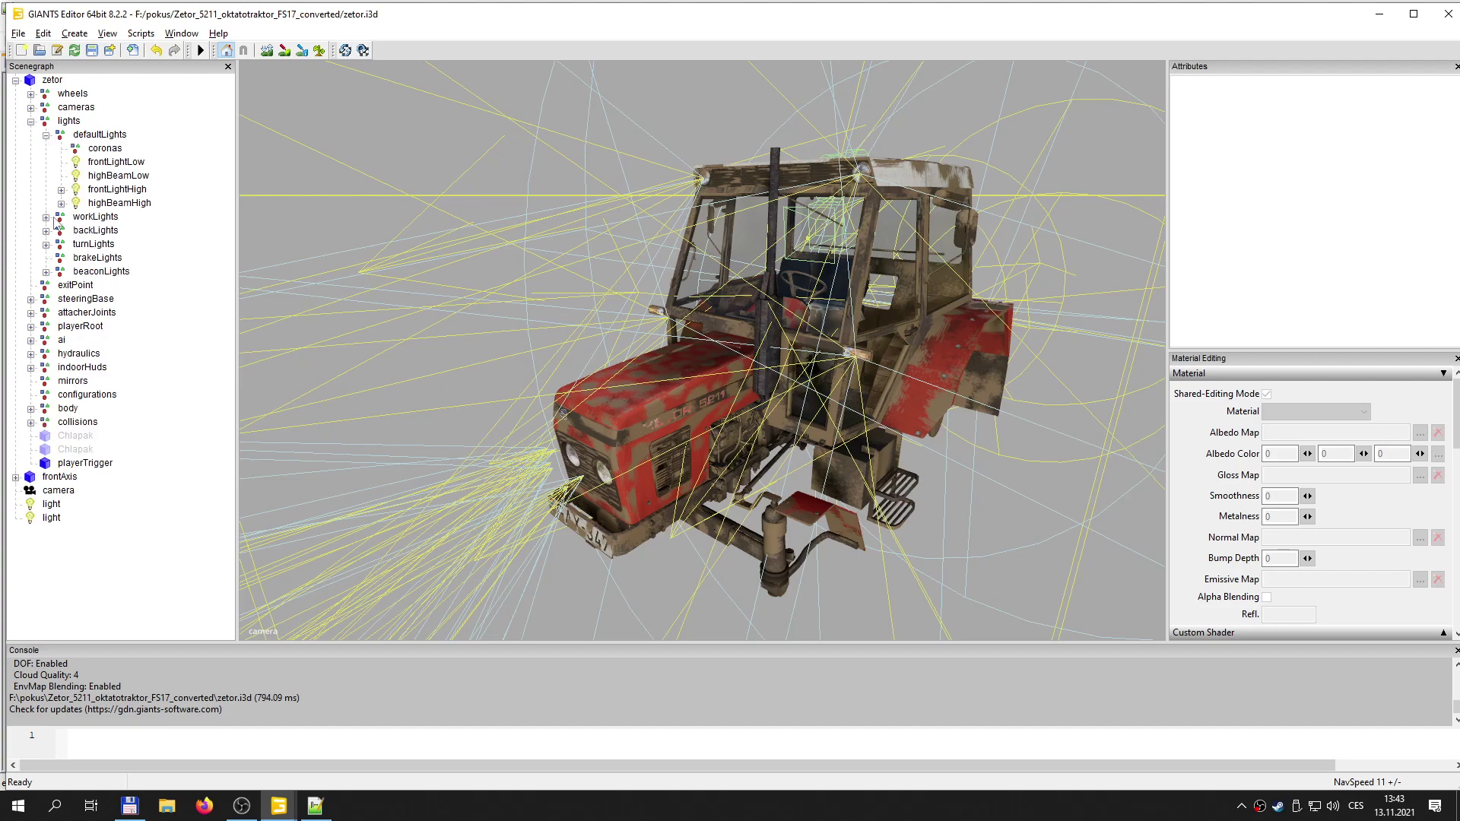
click(46, 217)
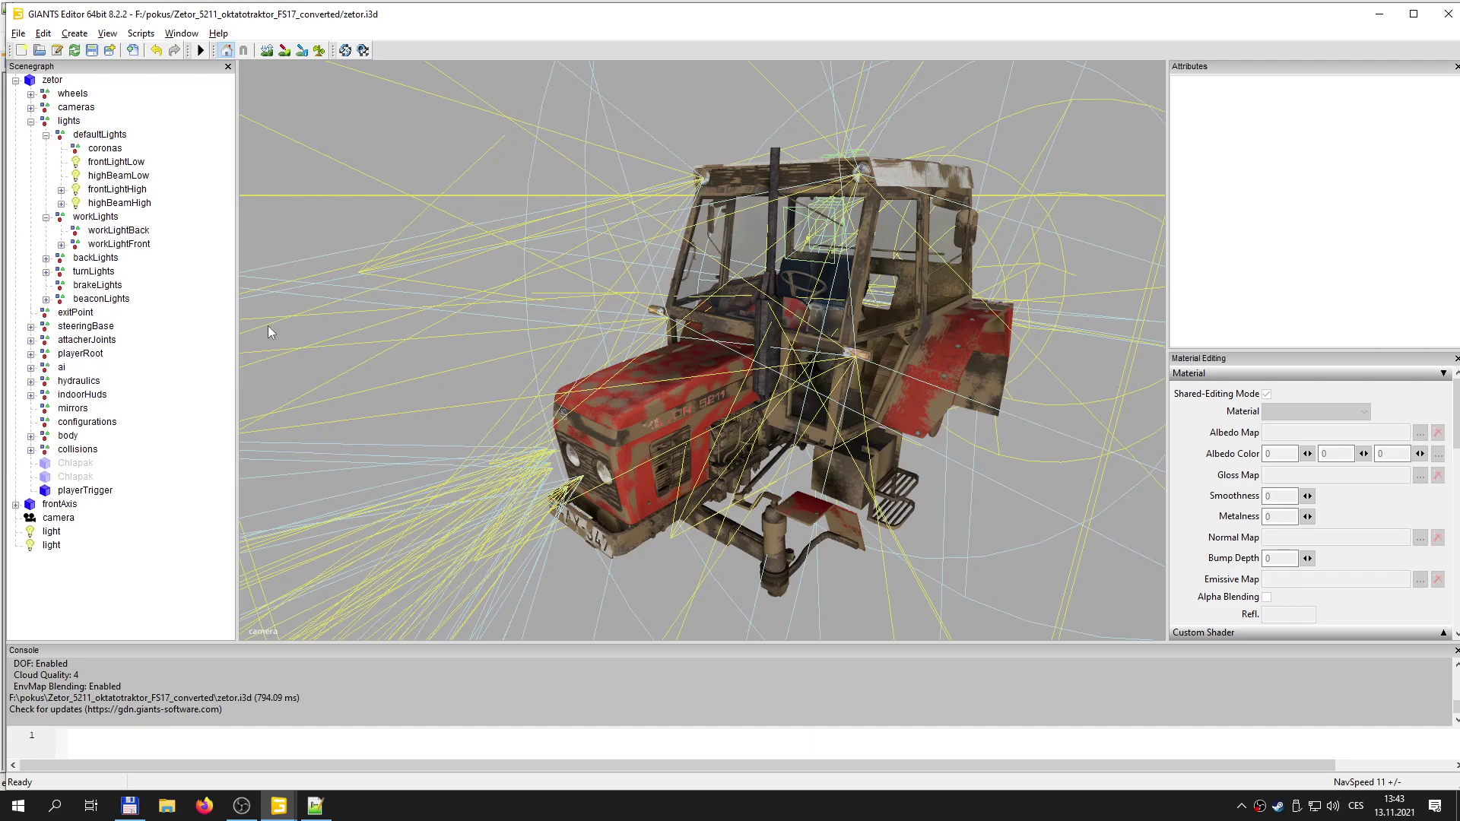
- Switch to Notepad++ and examine the node, lightTypes and excludedLightTypes attributes of the first two low real-light entries in zetor.xml
click(315, 806)
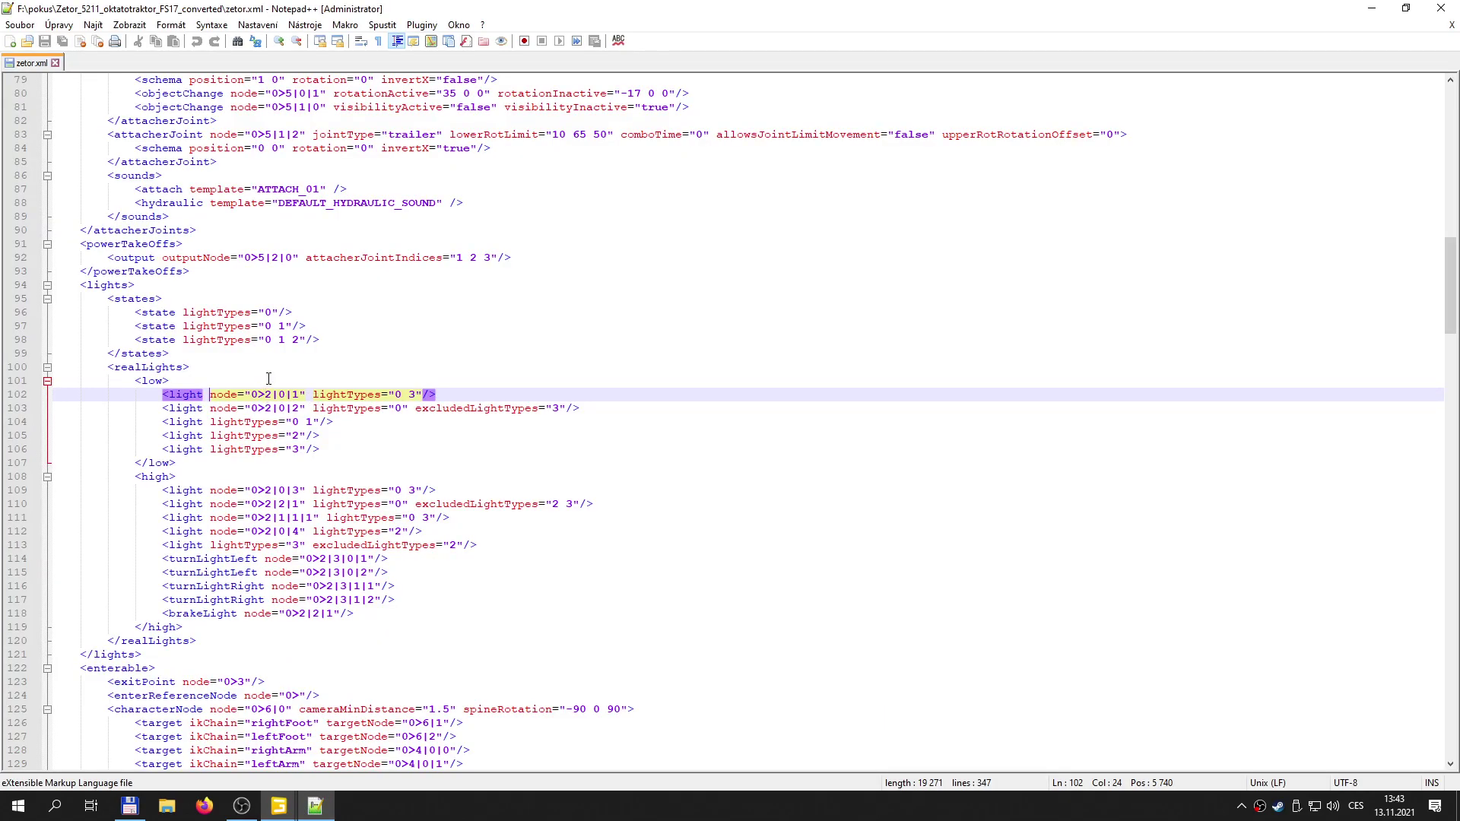
drag(401, 404, 403, 398)
click(404, 400)
click(512, 409)
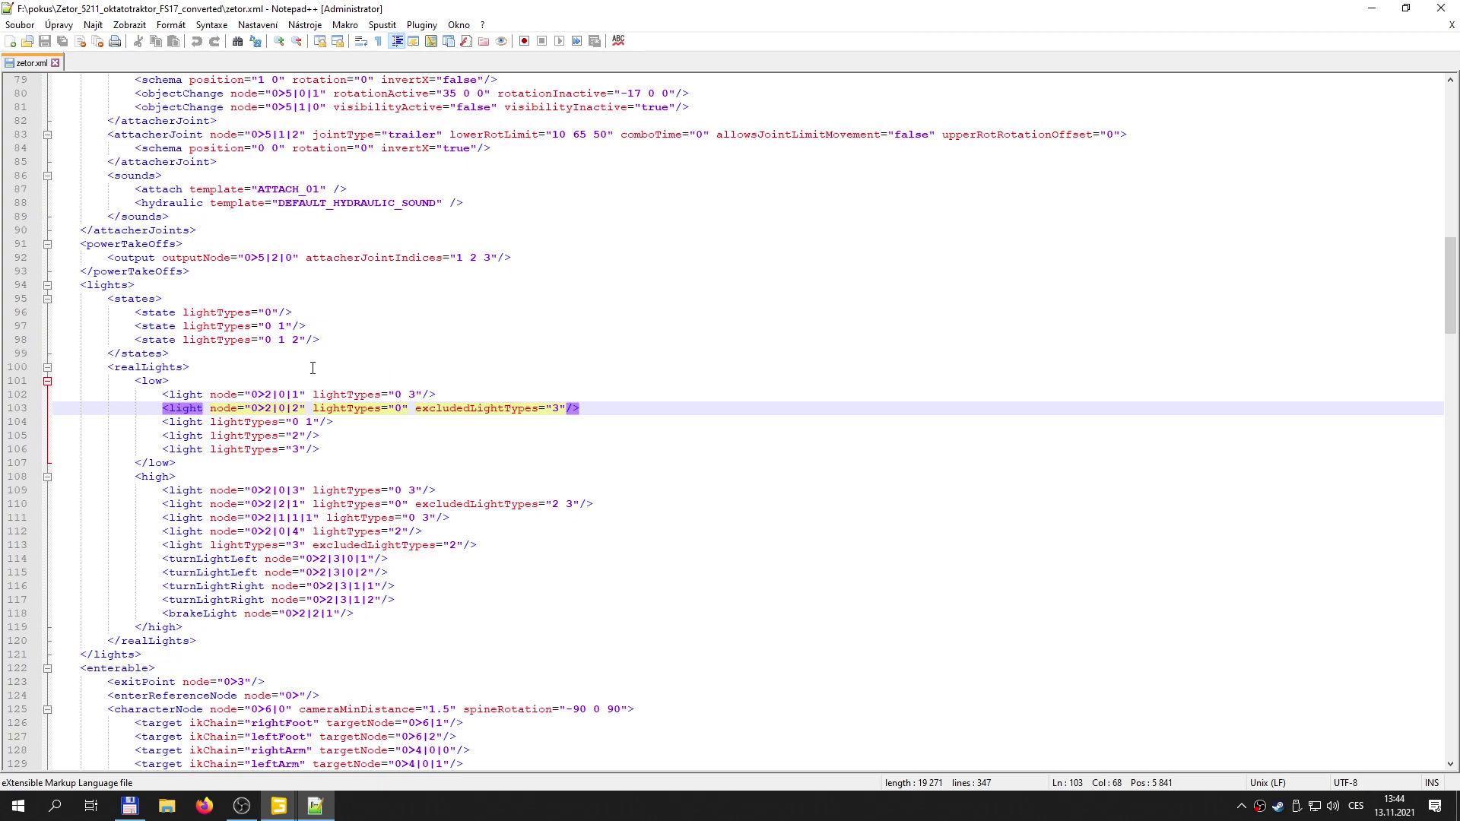
click(403, 392)
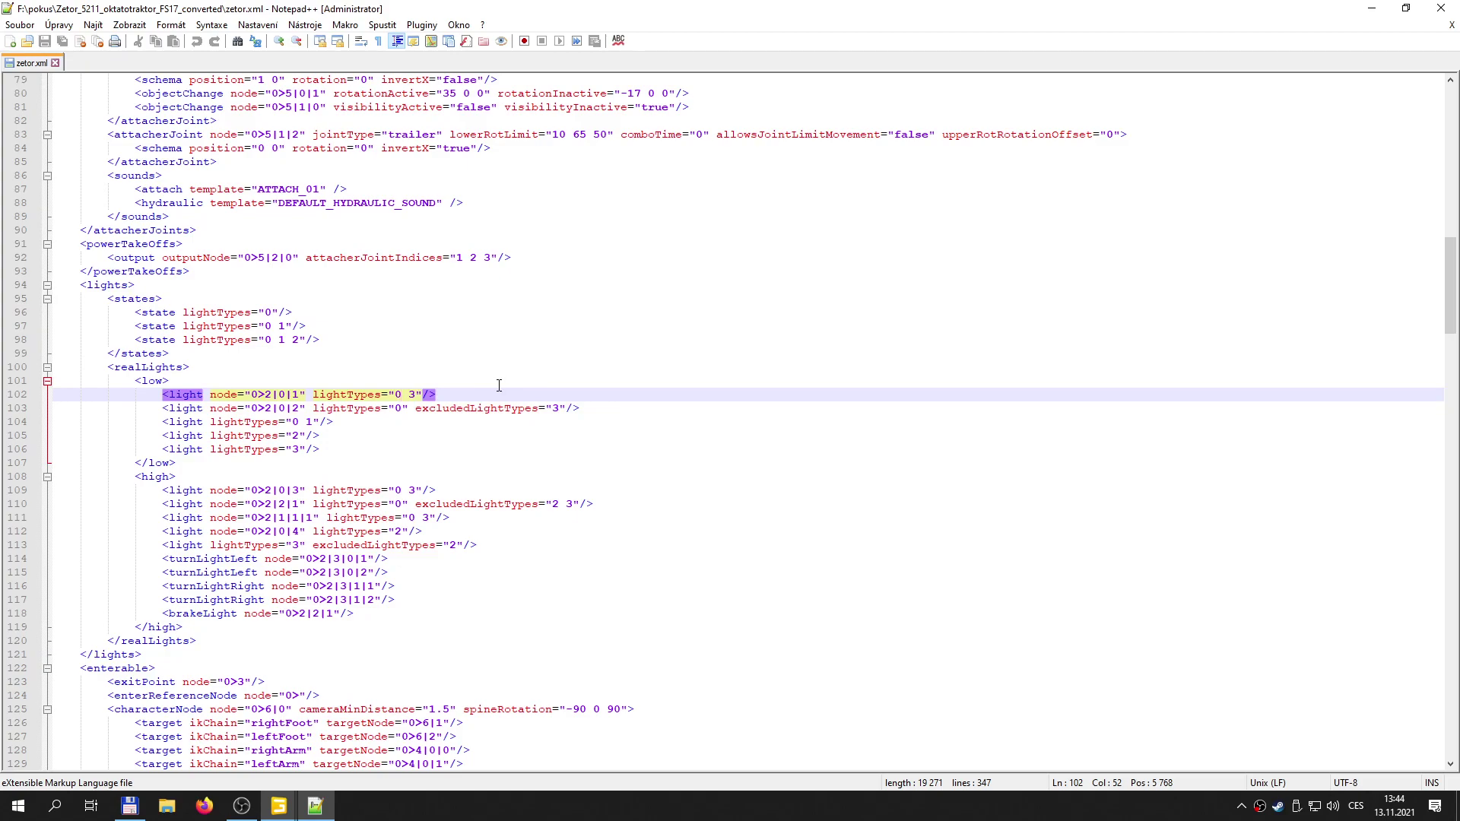
click(290, 382)
drag(286, 407, 286, 396)
click(279, 395)
- Return to GIANTS Editor and examine the index path and position of frontLightLow at the tractor's front
click(289, 803)
click(212, 761)
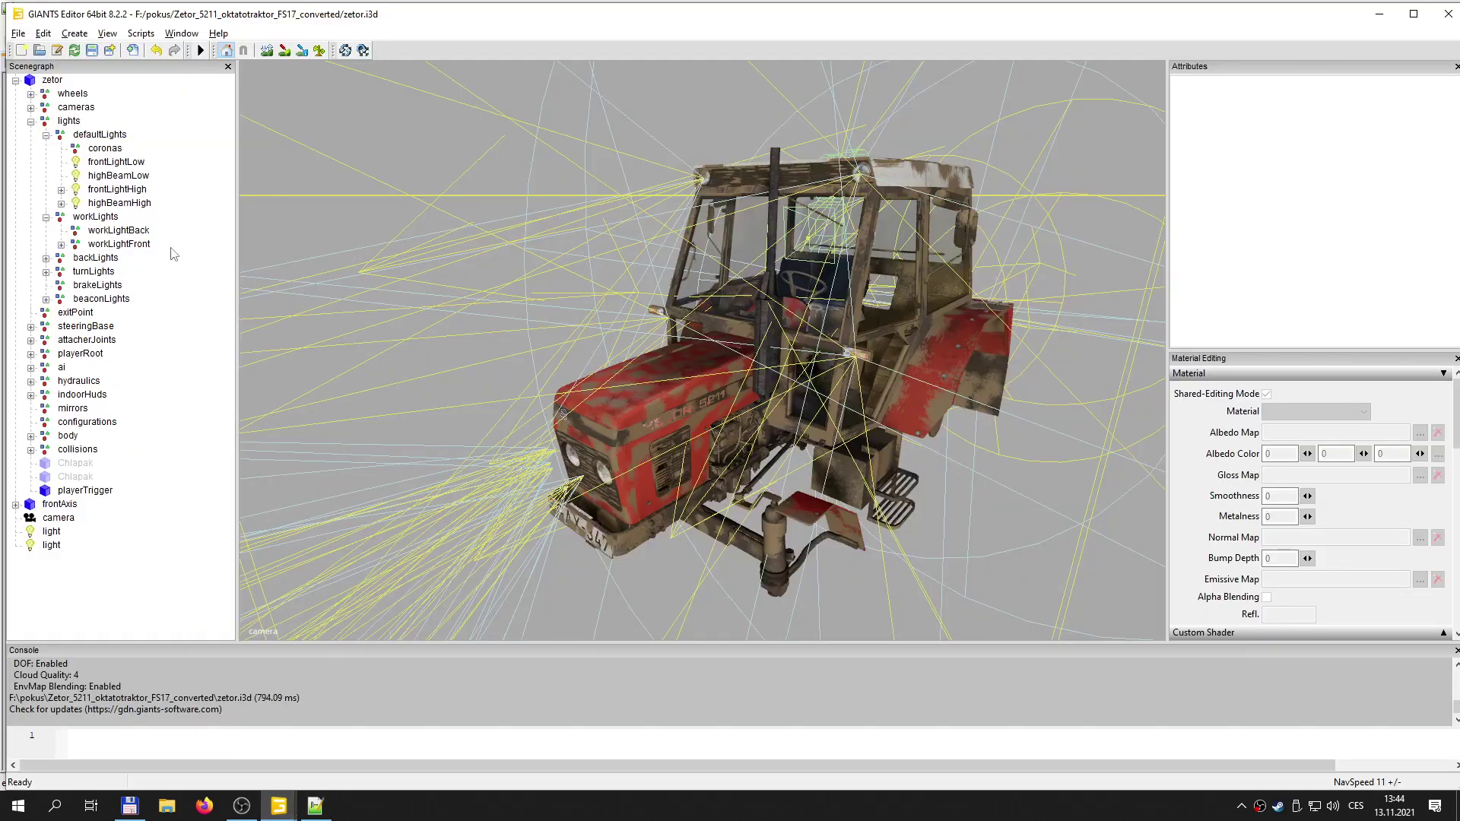
click(124, 164)
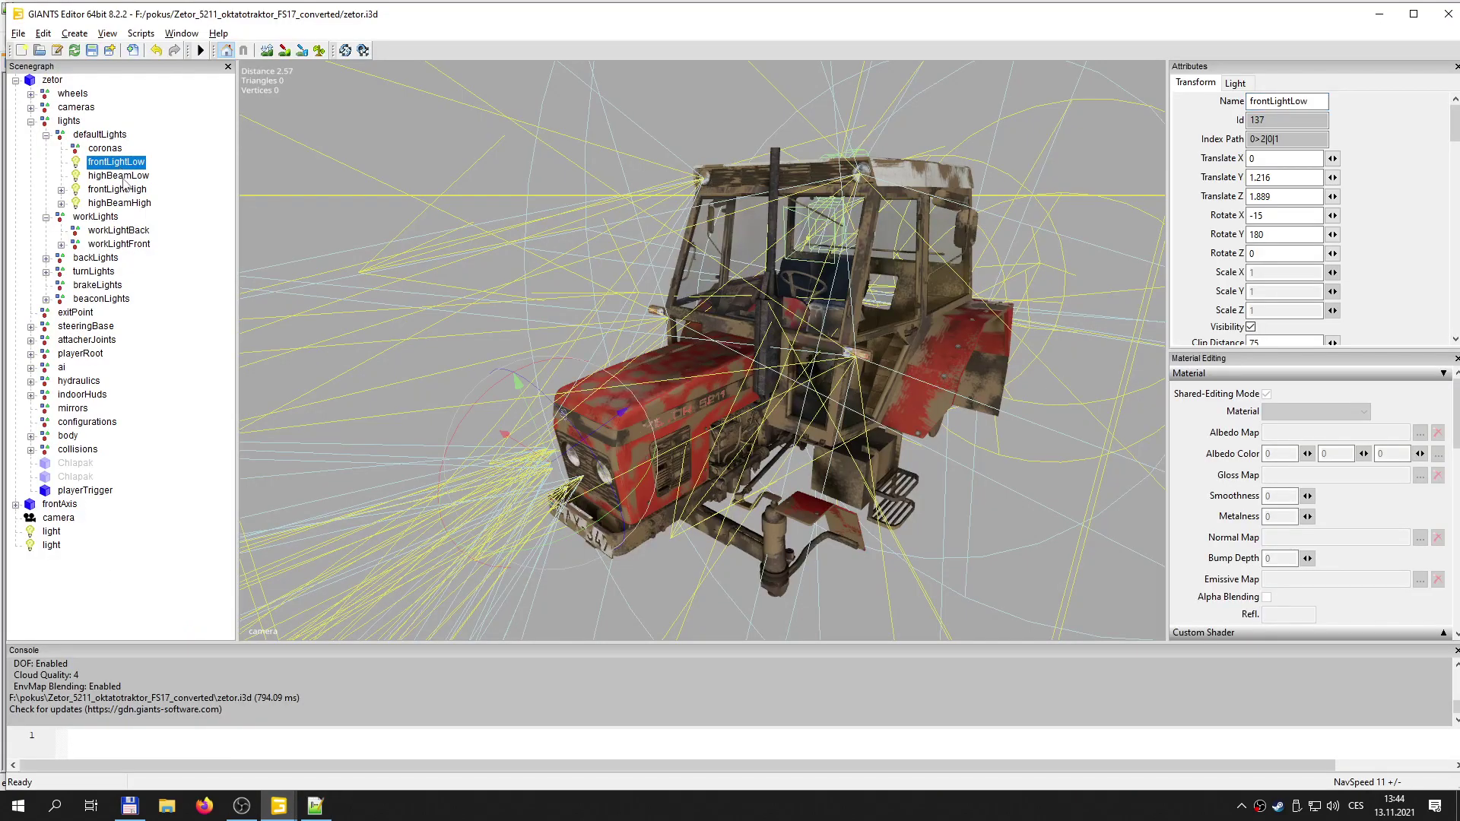
scroll(554, 465, up, 3)
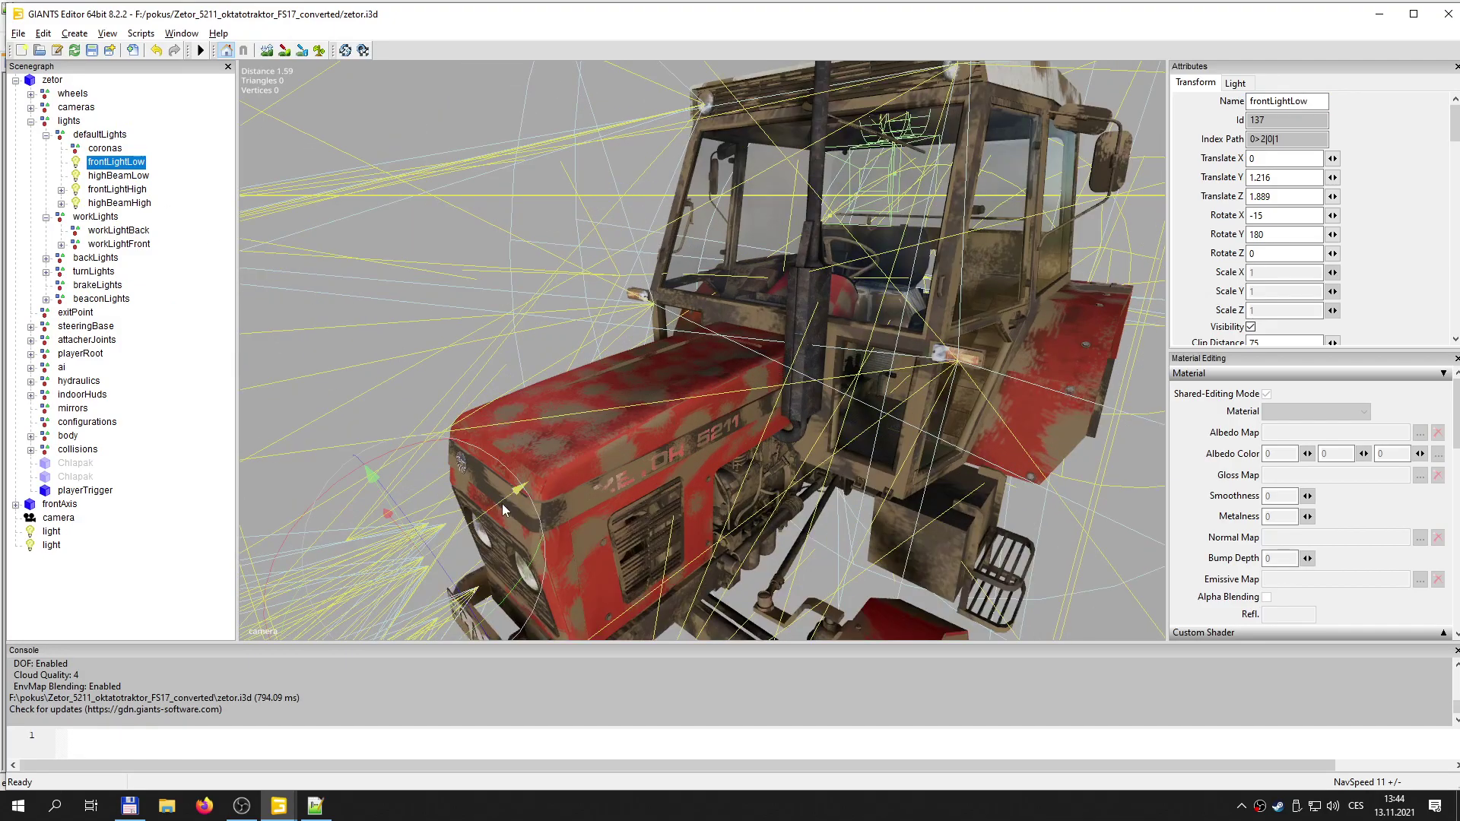
scroll(468, 527, up, 1)
alt+middle_drag(468, 527, 591, 433)
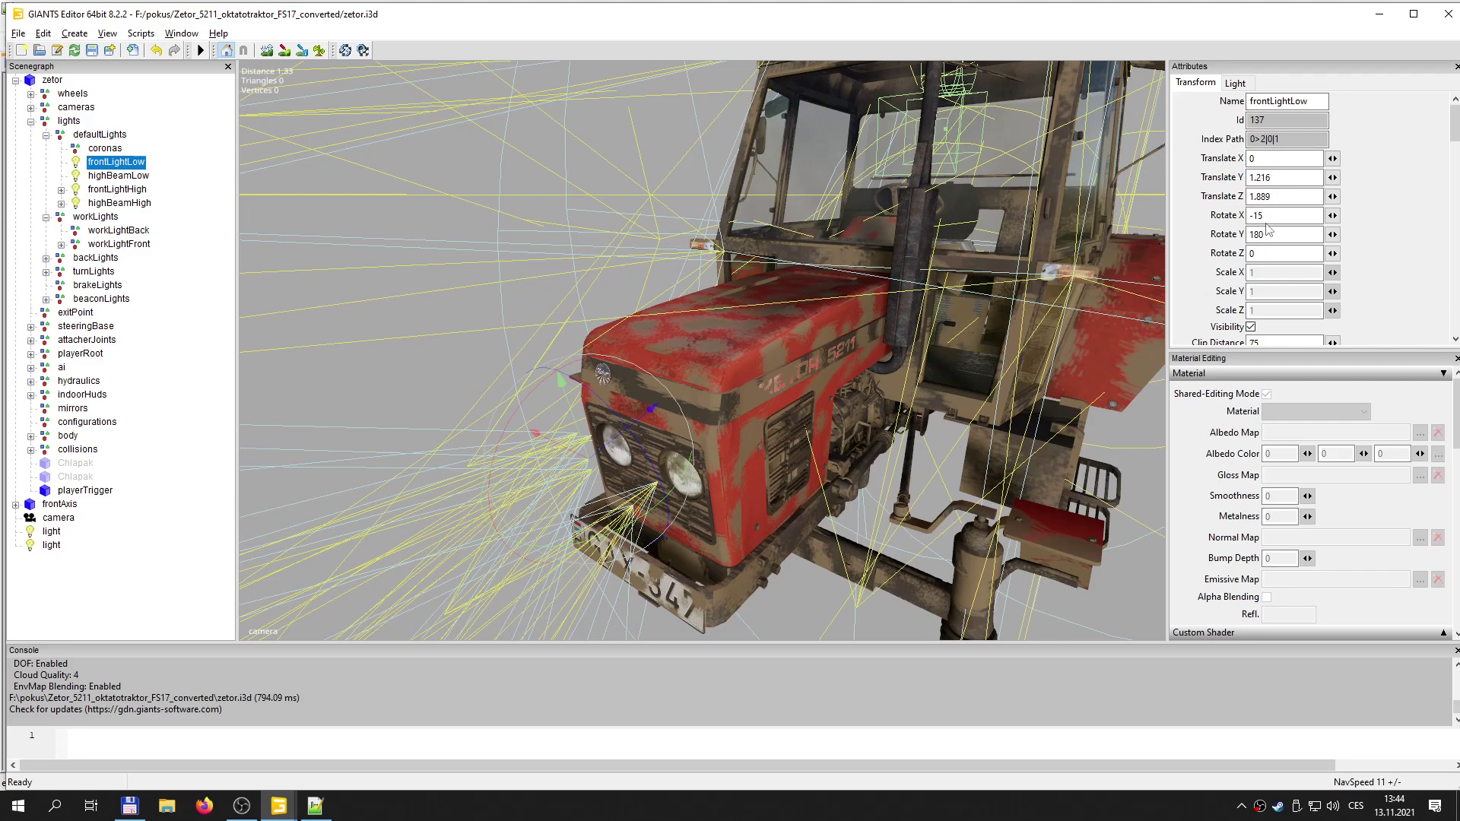
- Examine frontLightLow's light attributes, including the available light types, and view its beam around the tractor
click(1238, 84)
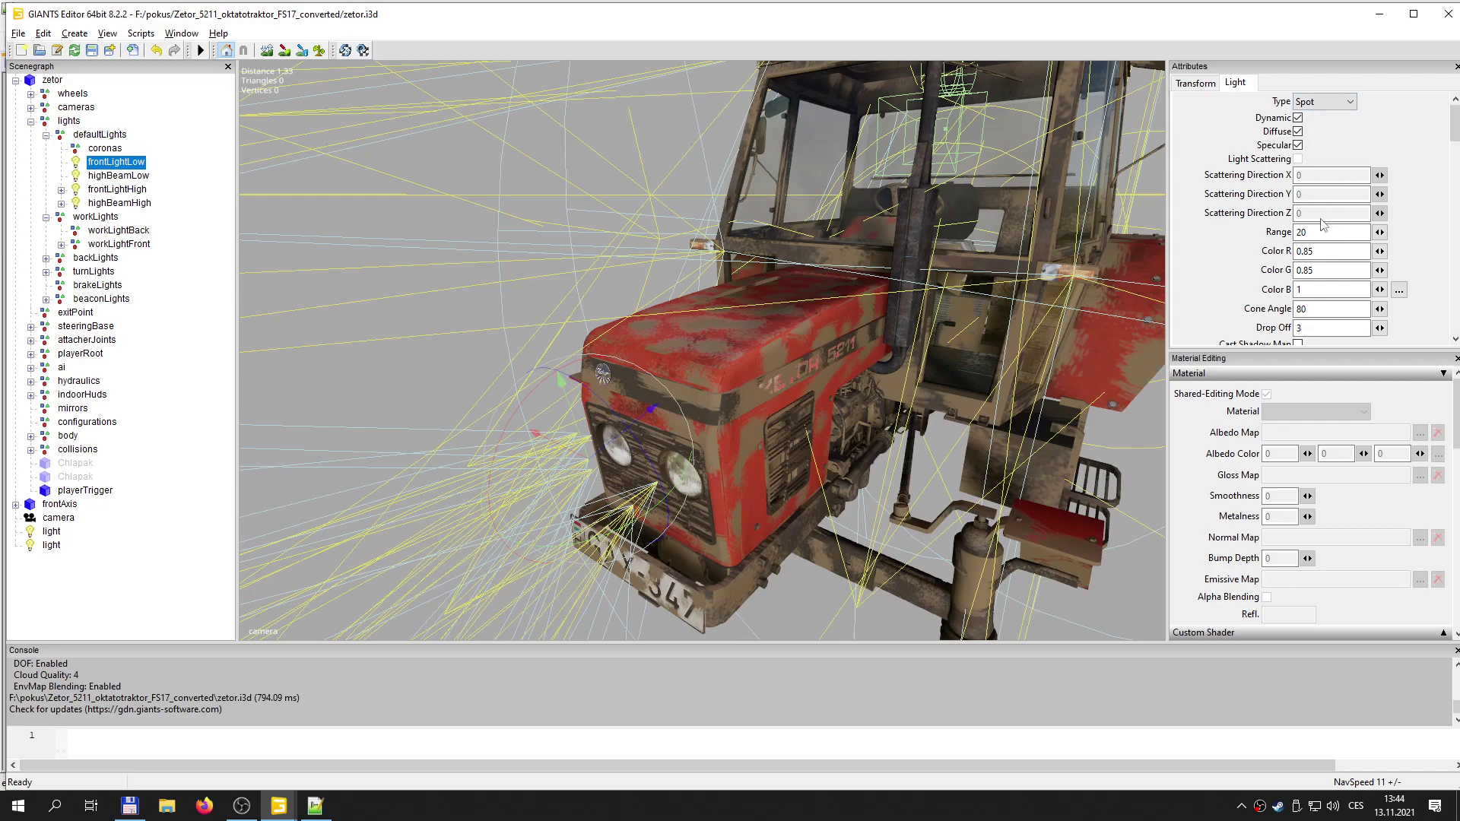
click(1351, 103)
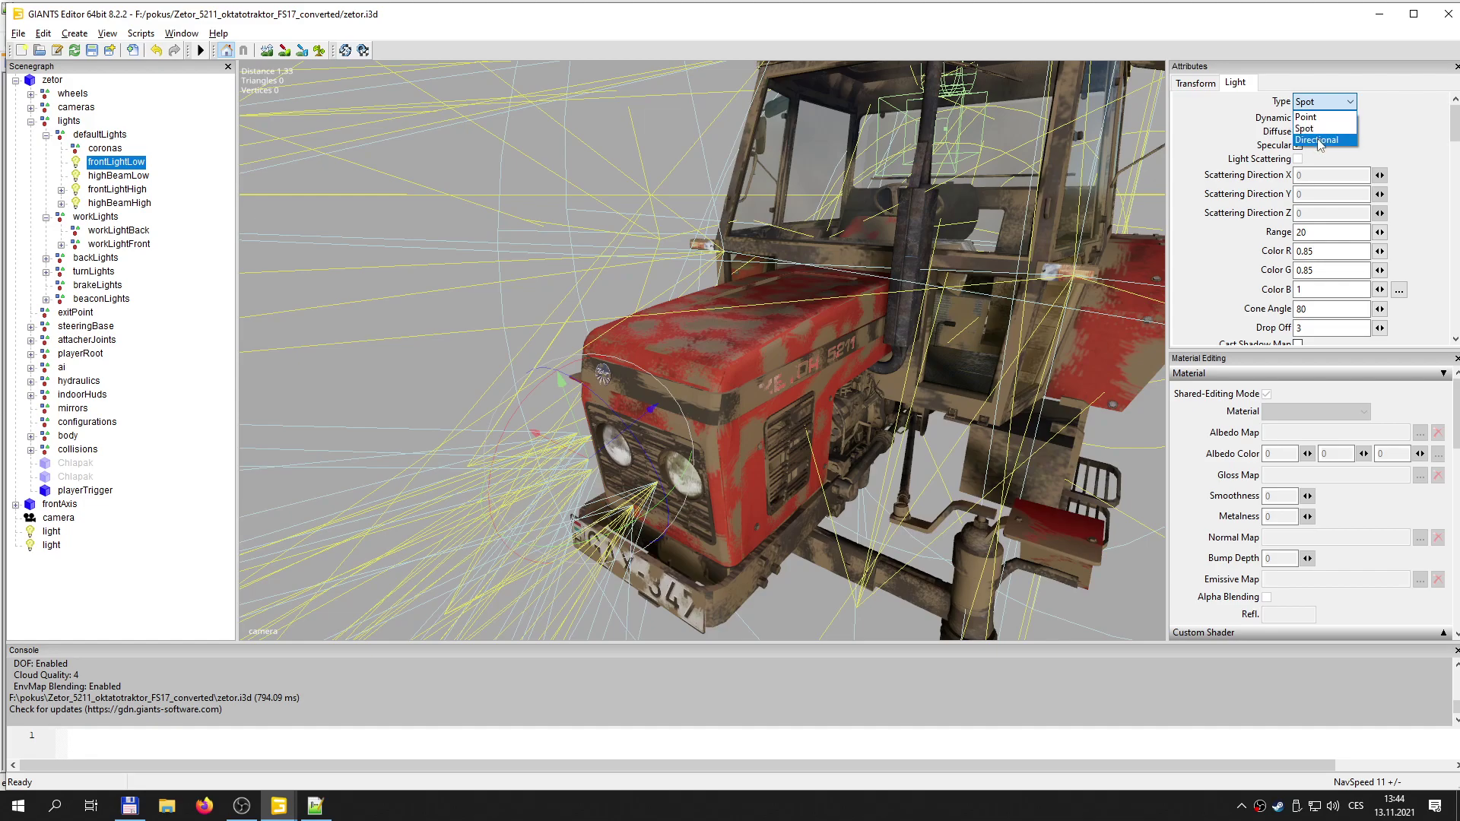
click(728, 133)
scroll(861, 388, down, 5)
scroll(861, 388, down, 5)
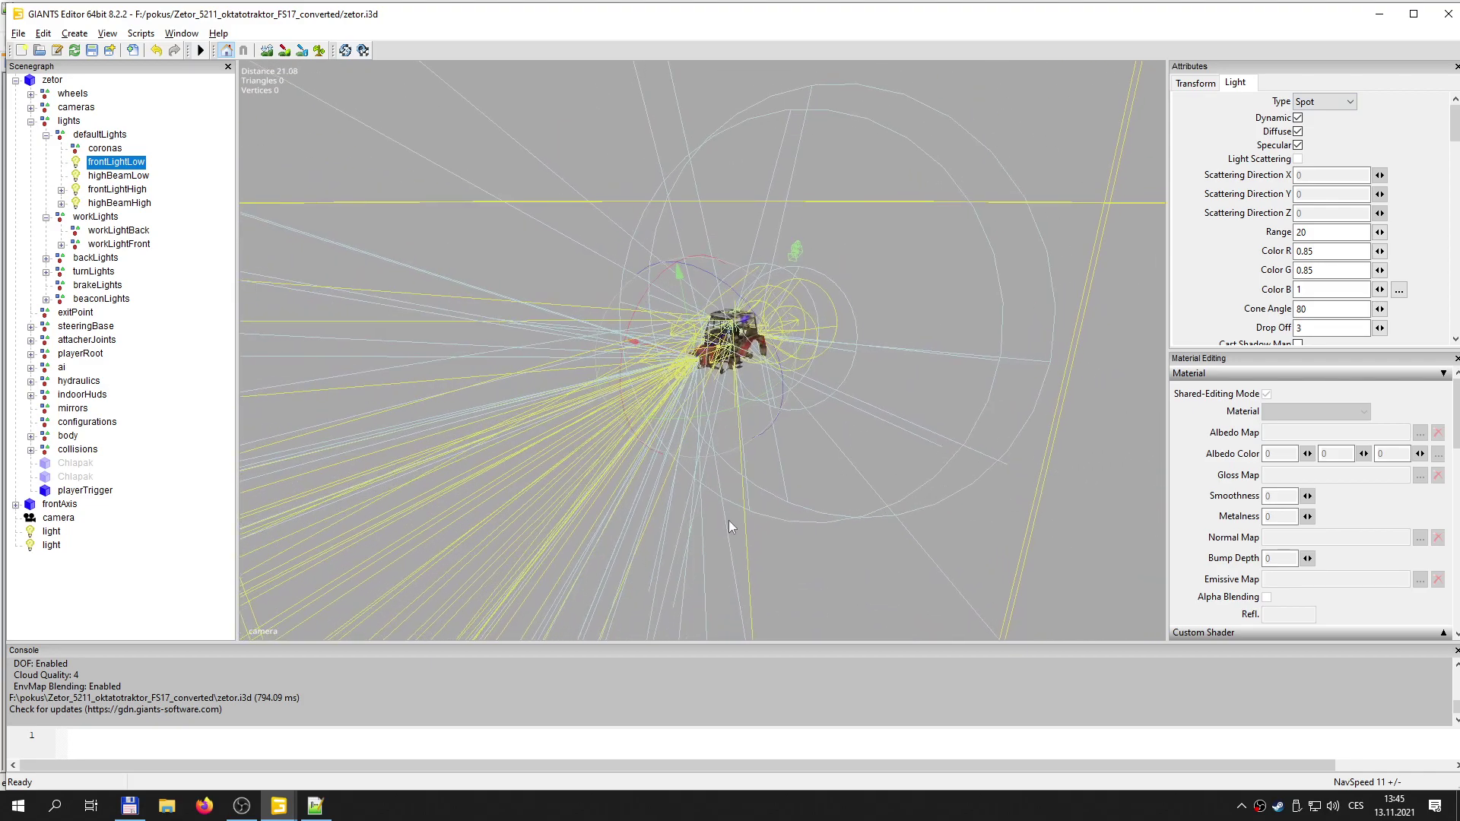
- Examine the type options of the first scene-level light below the camera, leaving its type as Directional
click(57, 532)
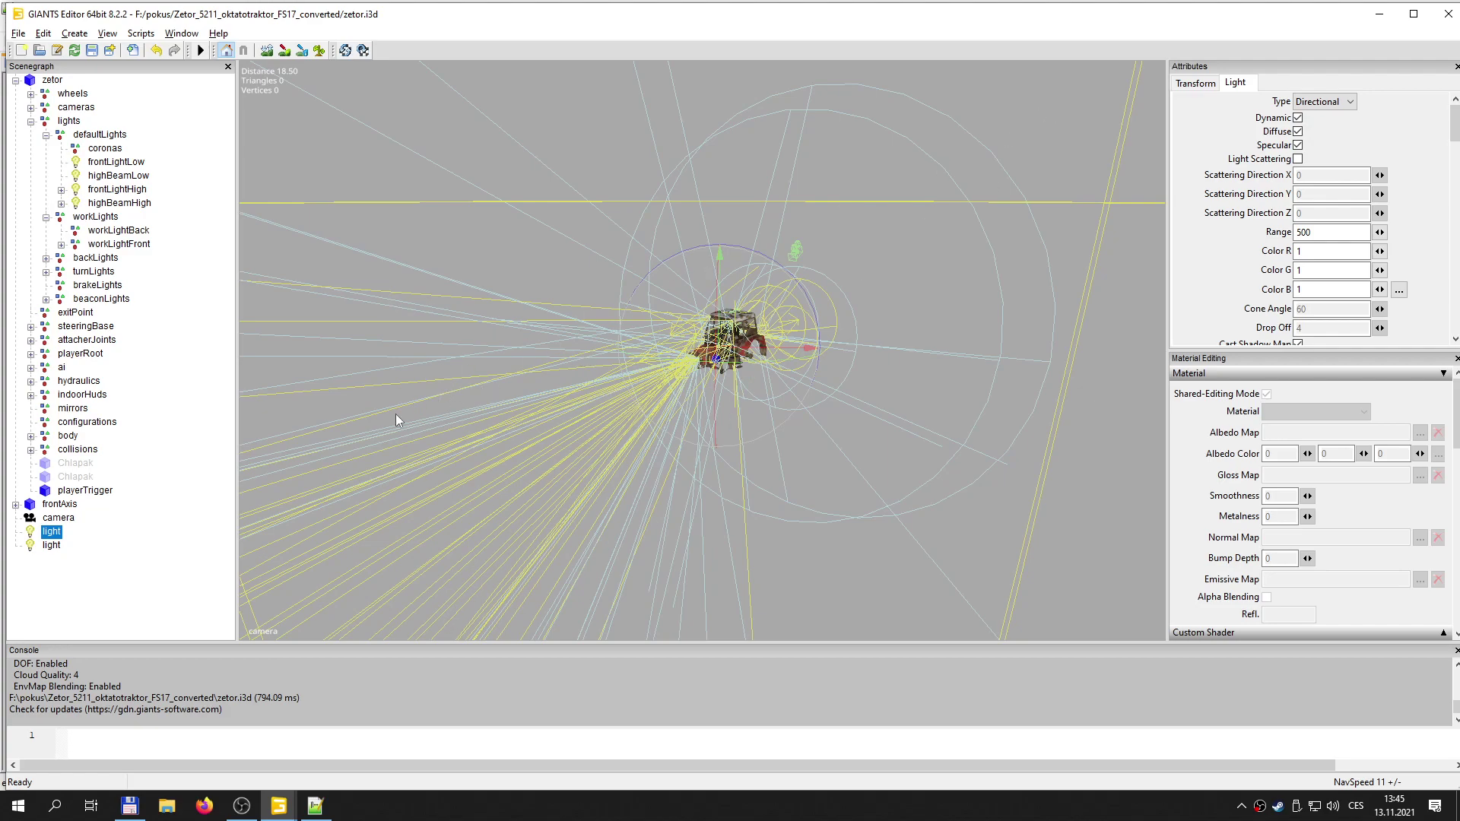
click(1328, 101)
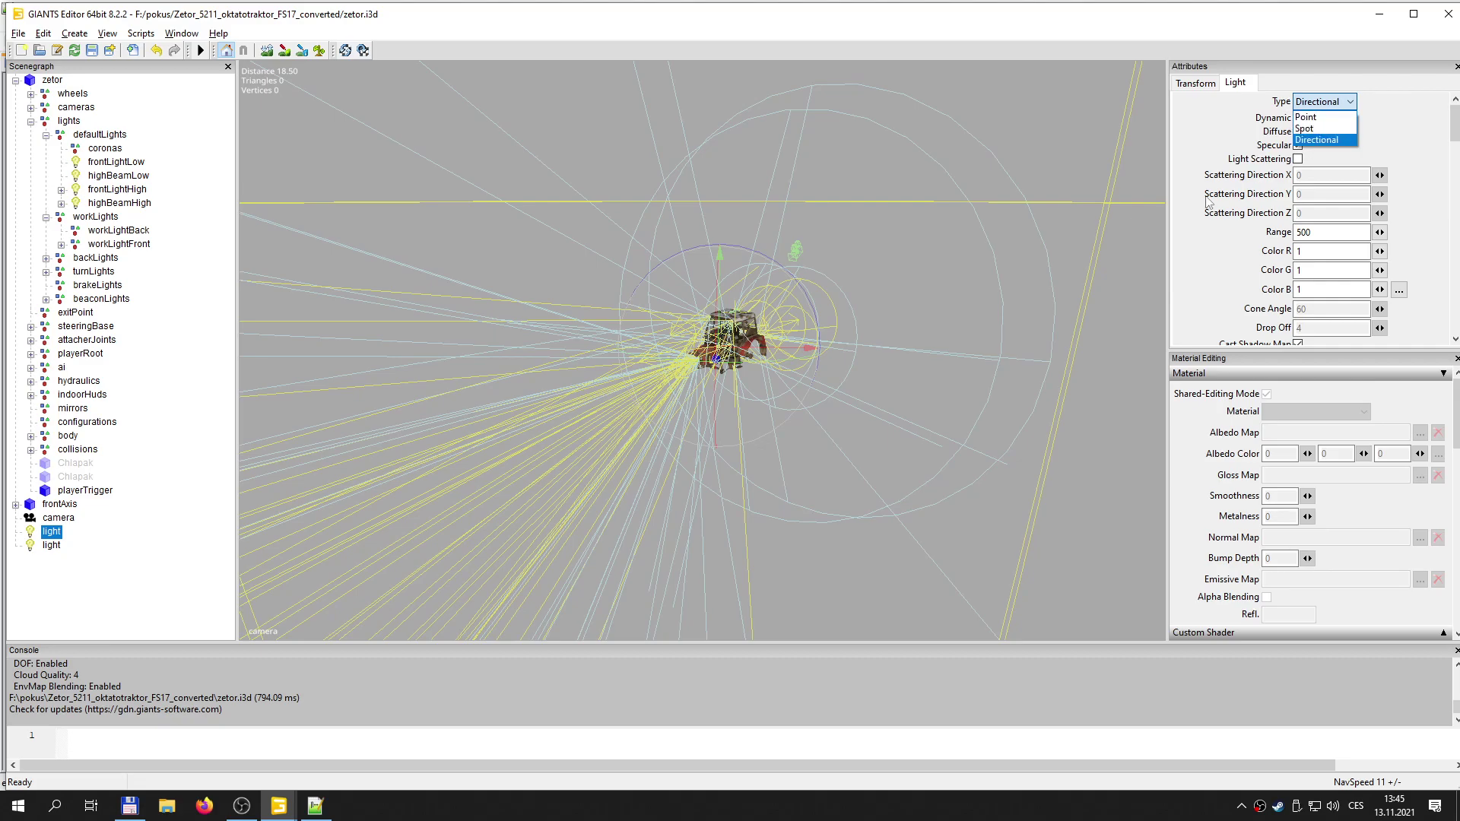
click(746, 370)
scroll(745, 370, up, 8)
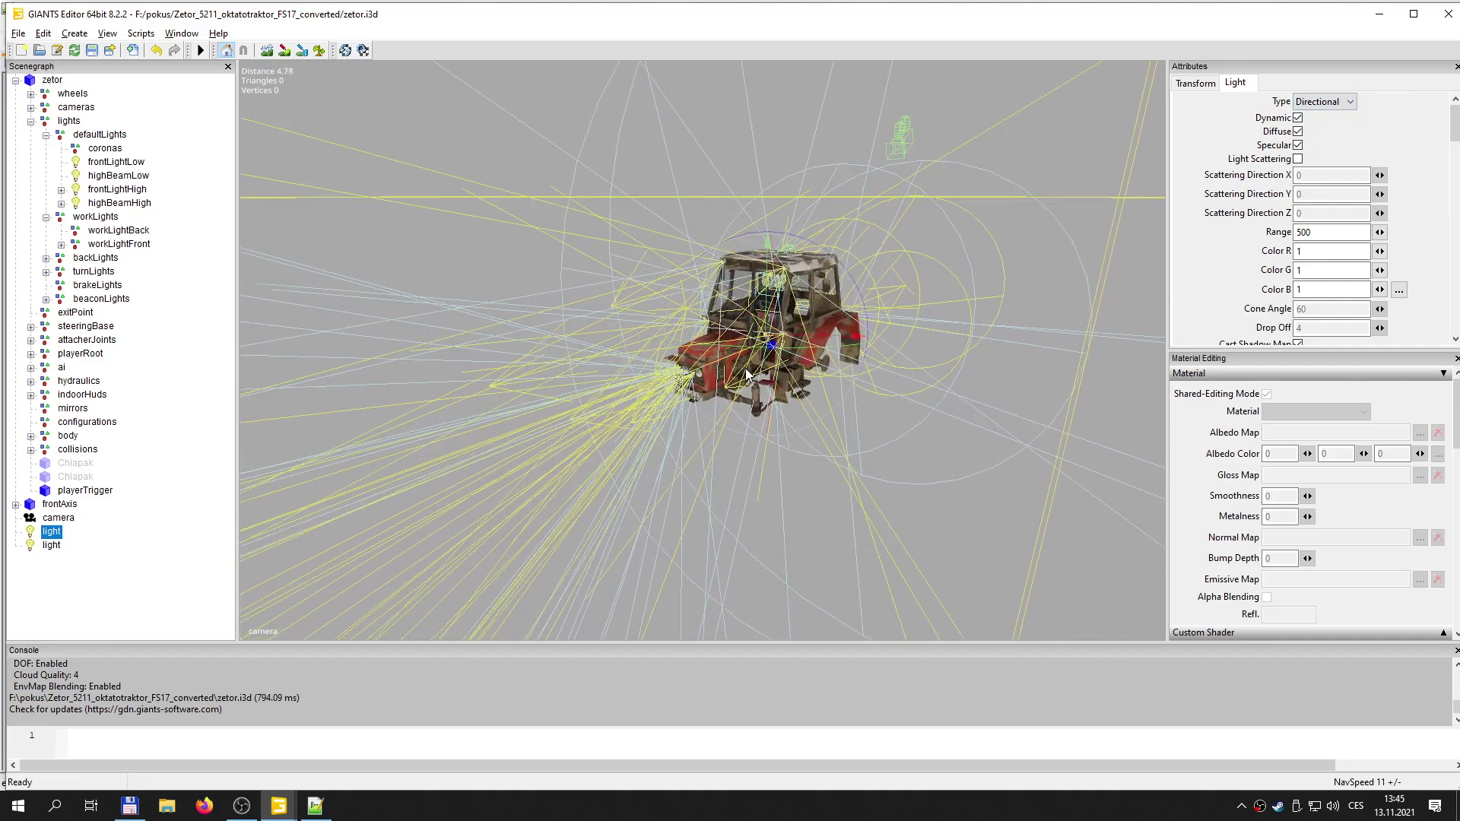
scroll(745, 373, up, 5)
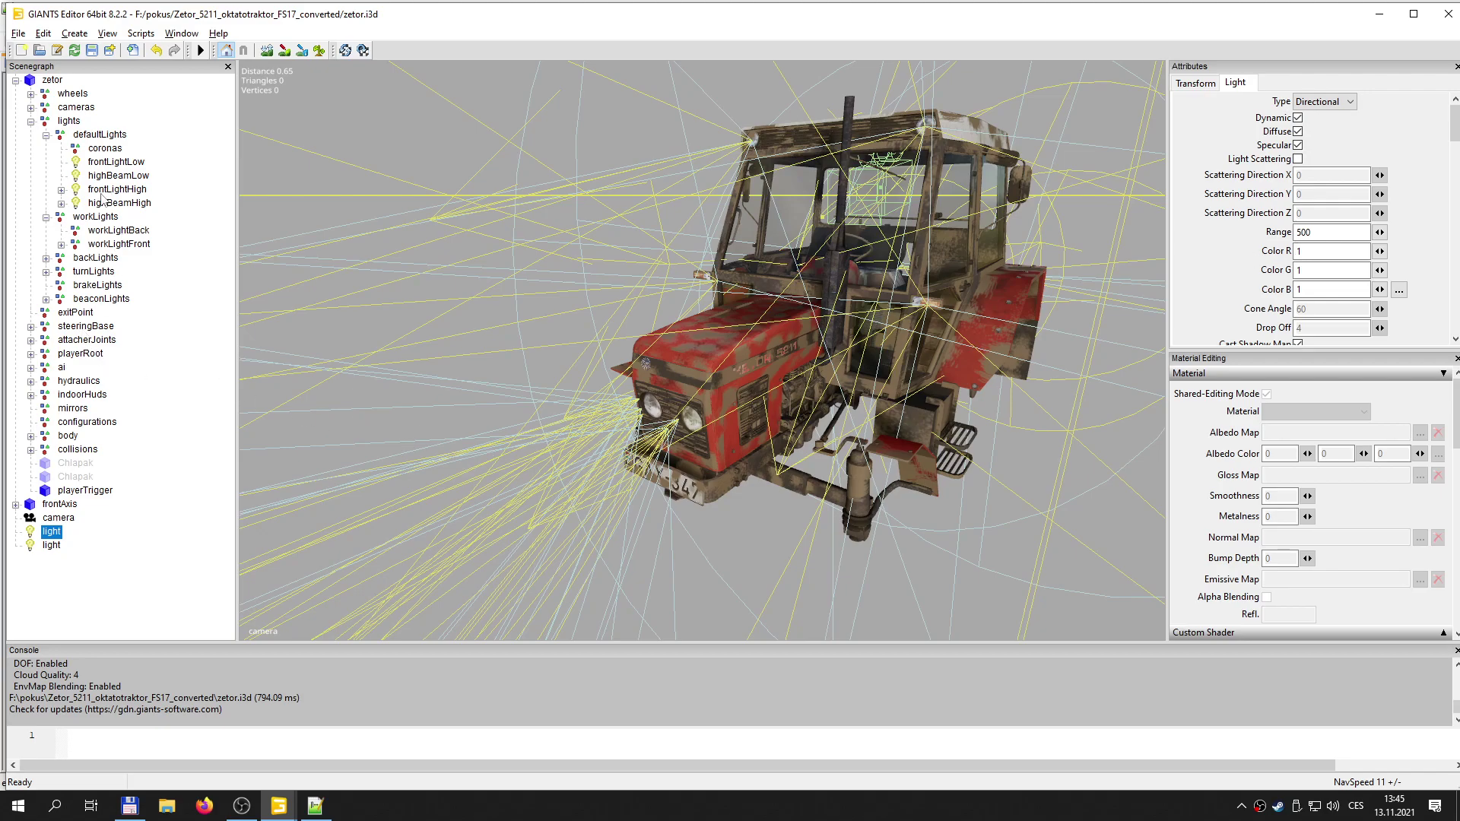
- Compare the light settings of frontLightLow and highBeamLow on the tractor's front
click(110, 162)
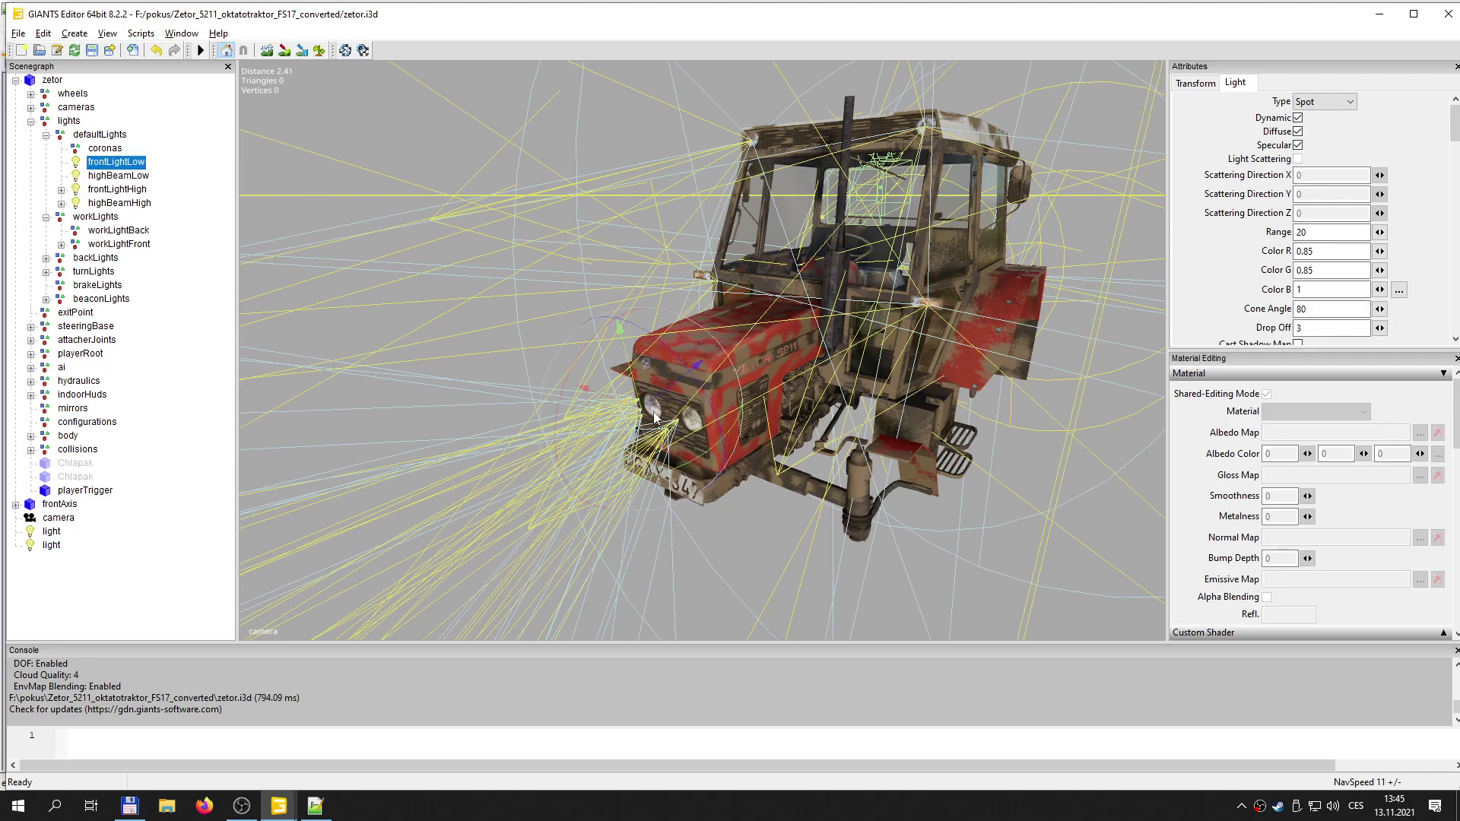
scroll(650, 436, up, 3)
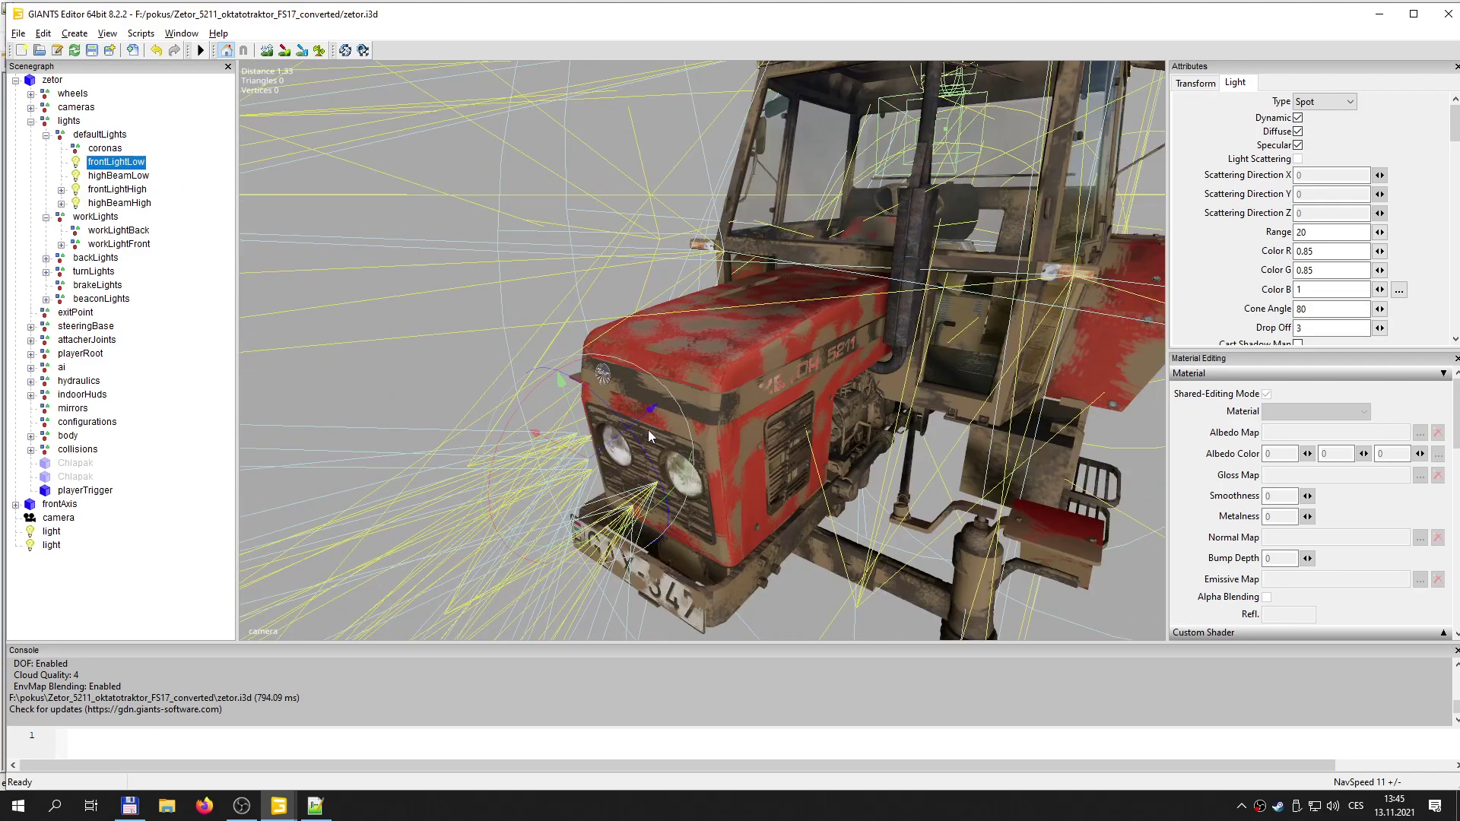
click(118, 176)
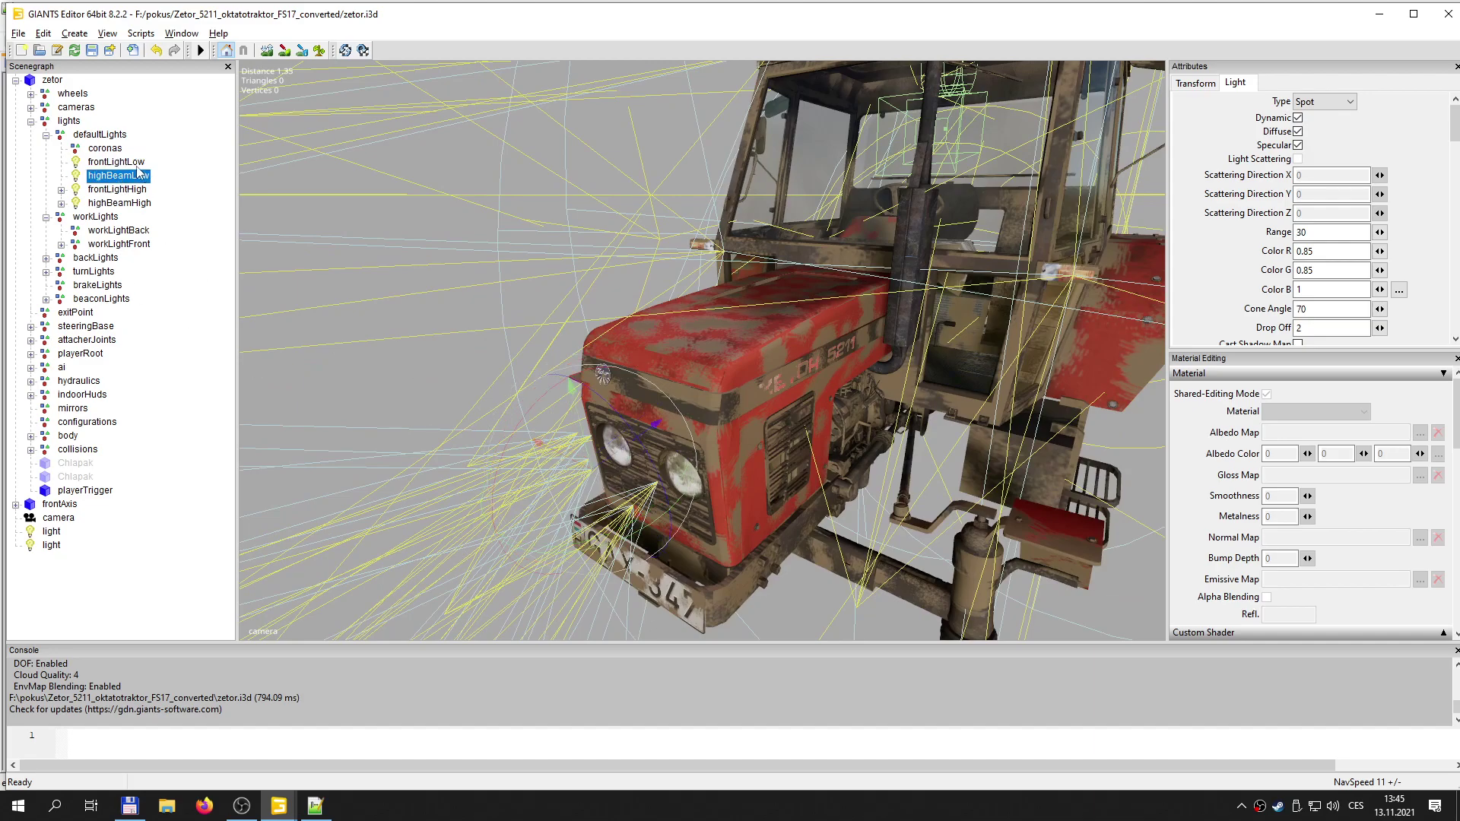
click(130, 163)
click(142, 176)
- Check the low light entries in Notepad++ and, back in GIANTS Editor, compare the range and colour of frontLightLow and highBeamLow
click(315, 805)
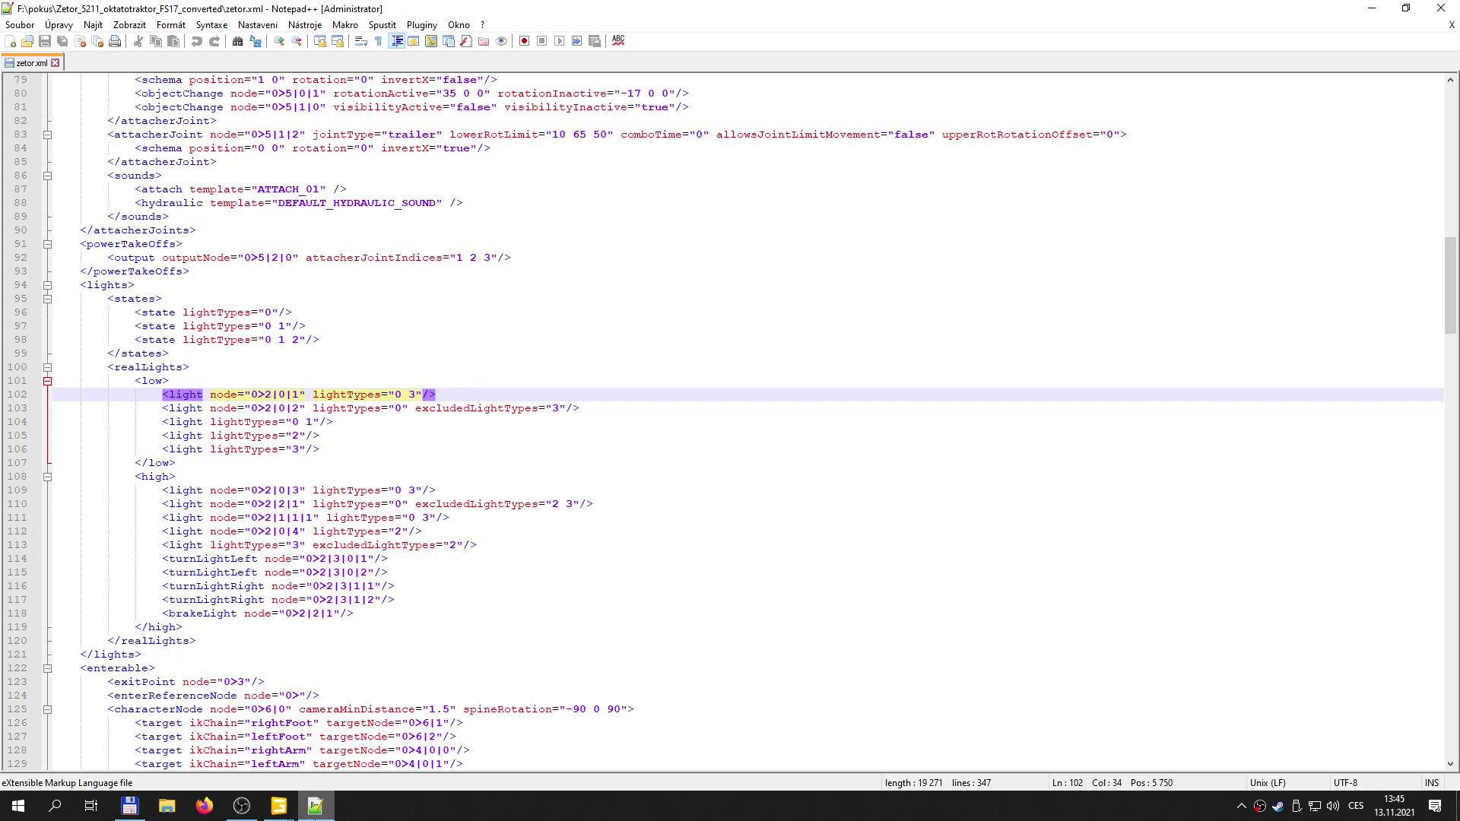
mouse_move(278, 806)
click(359, 674)
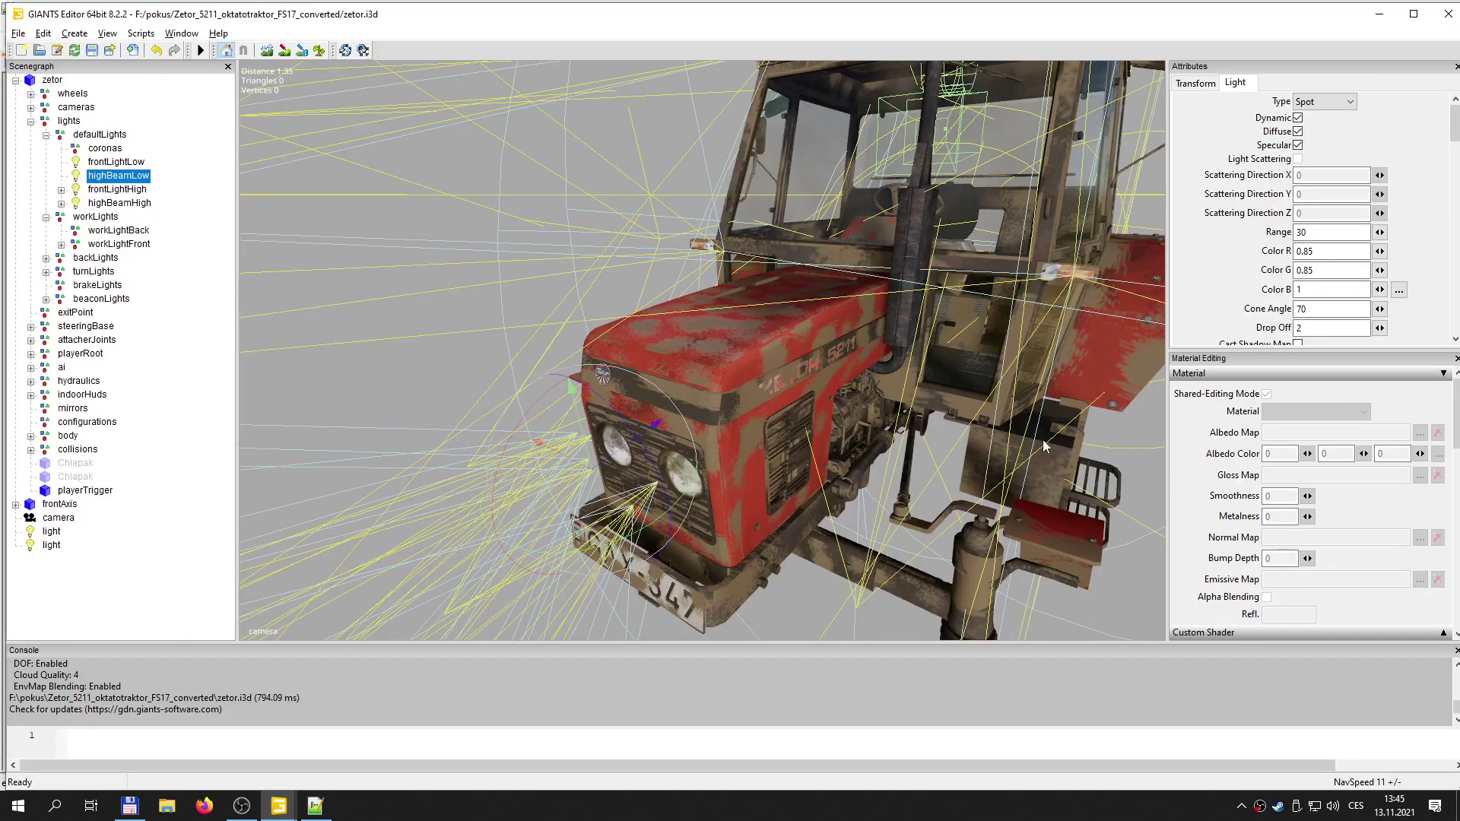
click(122, 162)
click(129, 178)
click(141, 163)
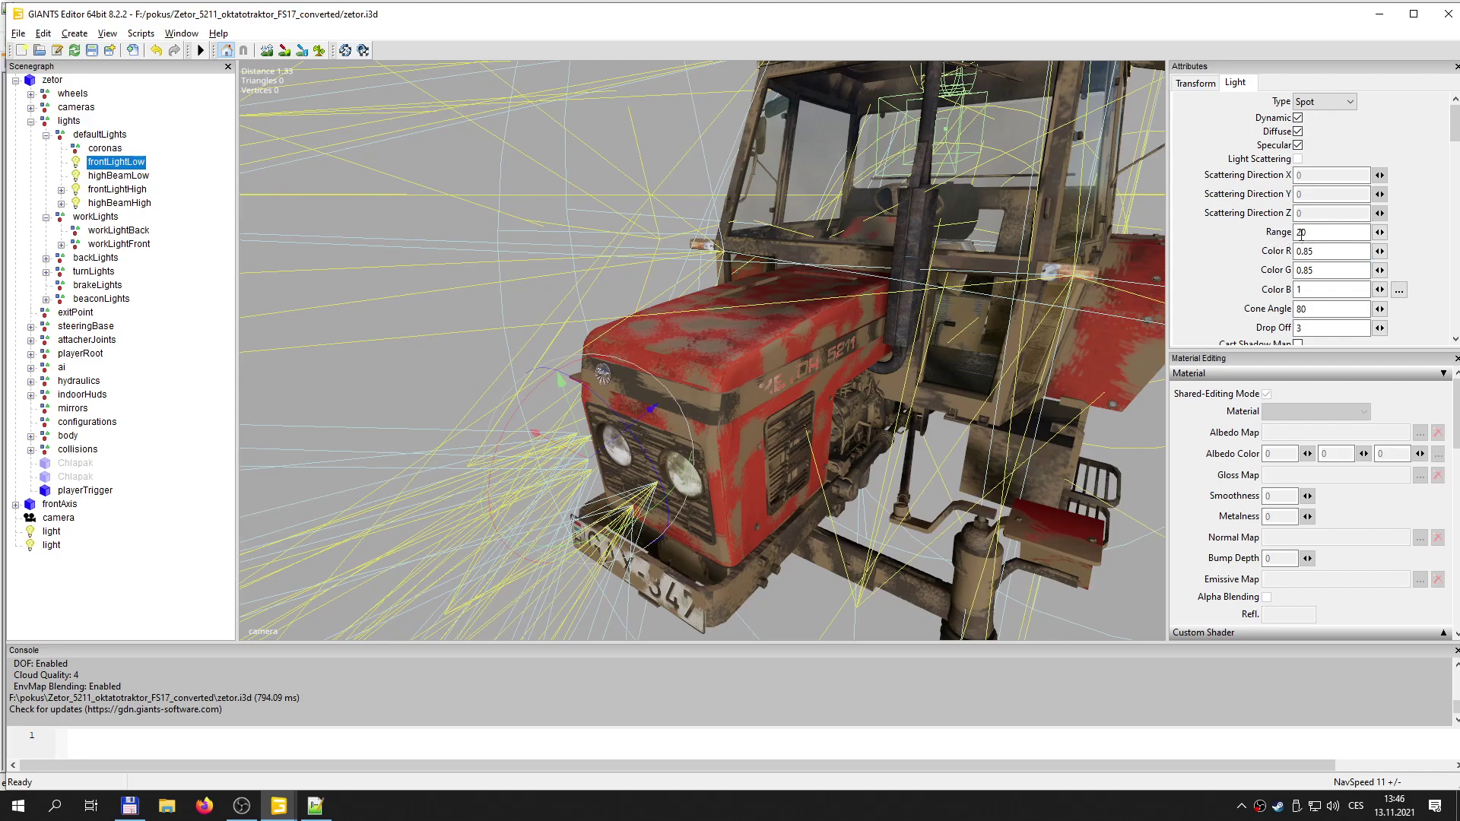
click(142, 178)
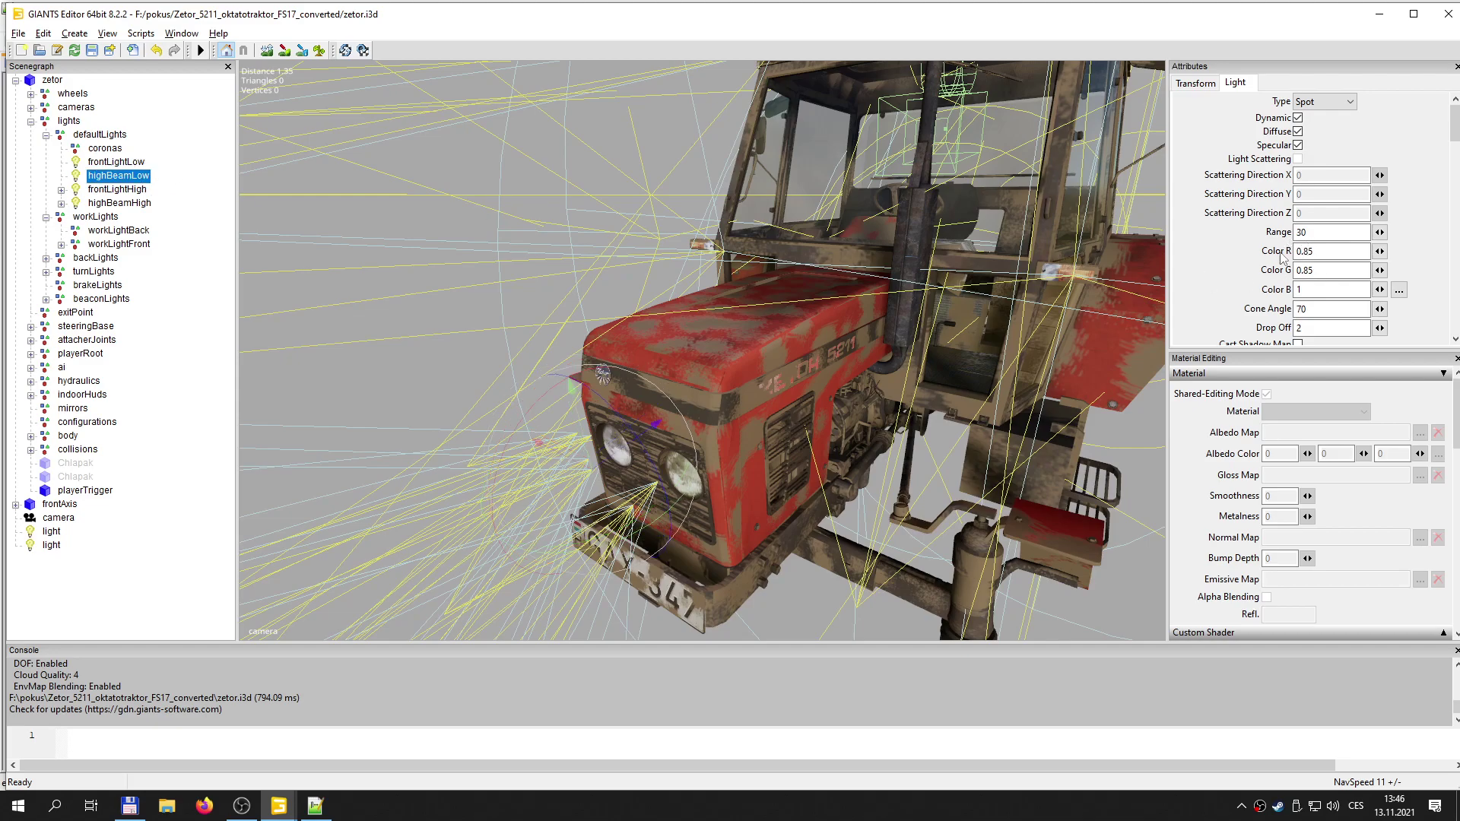
click(129, 163)
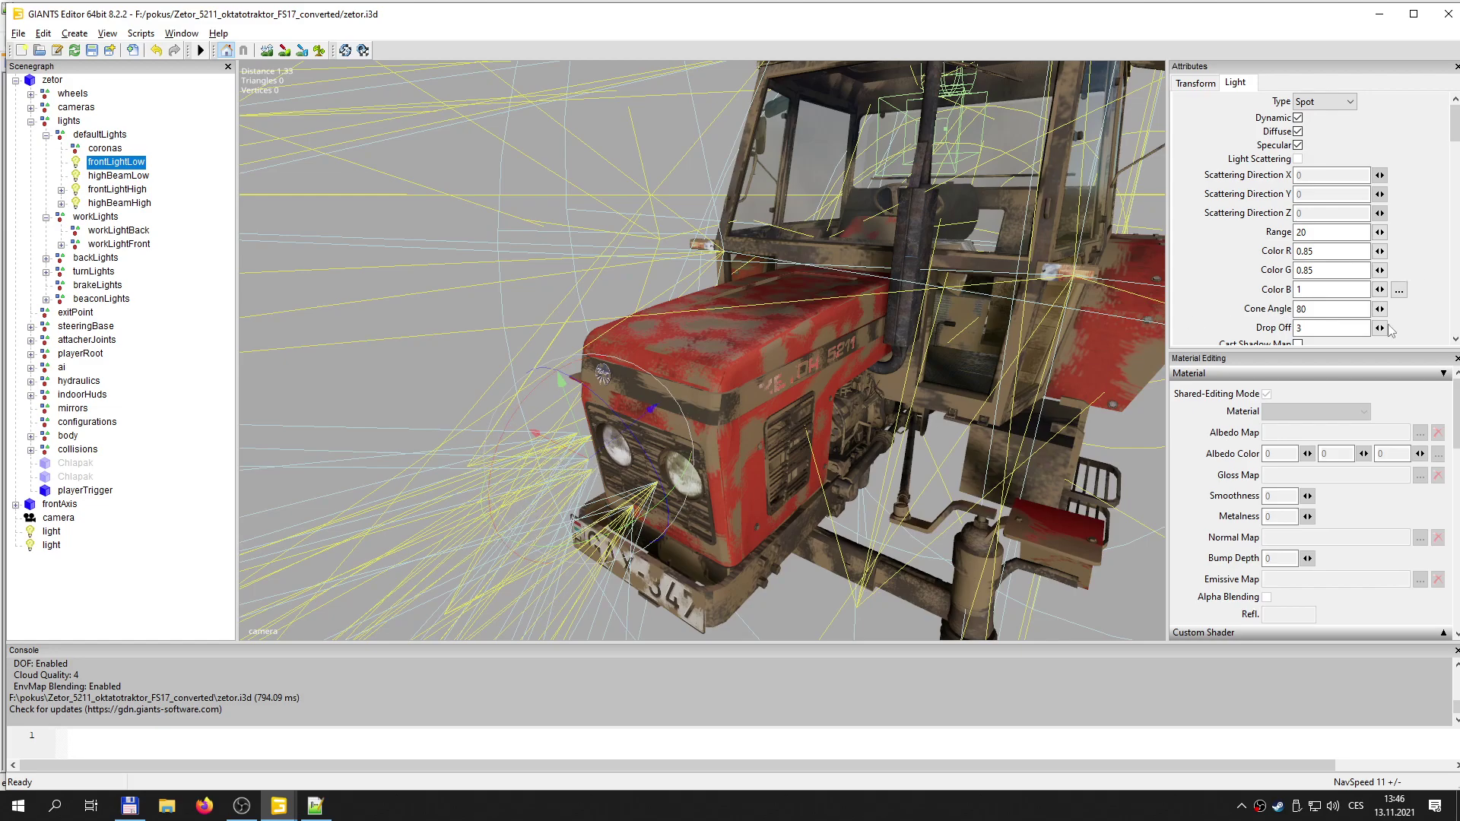
- Examine frontLightLow's Drop Off value and compare it with highBeamLow's
drag(1309, 328, 1275, 325)
key(Return)
click(108, 179)
click(118, 162)
click(120, 176)
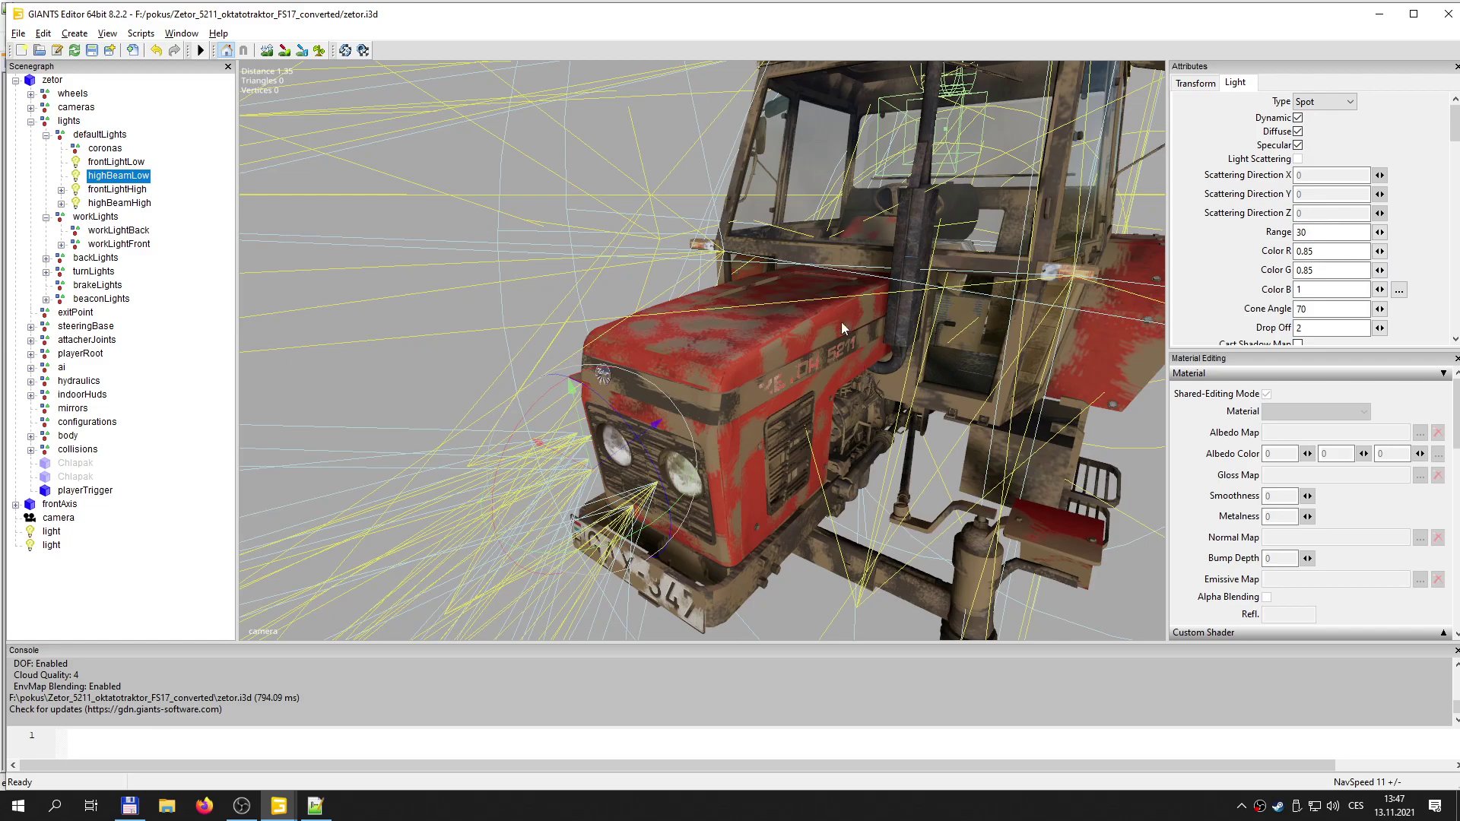
- Turn off the visibility of the frontLightLow light
scroll(841, 281, down, 3)
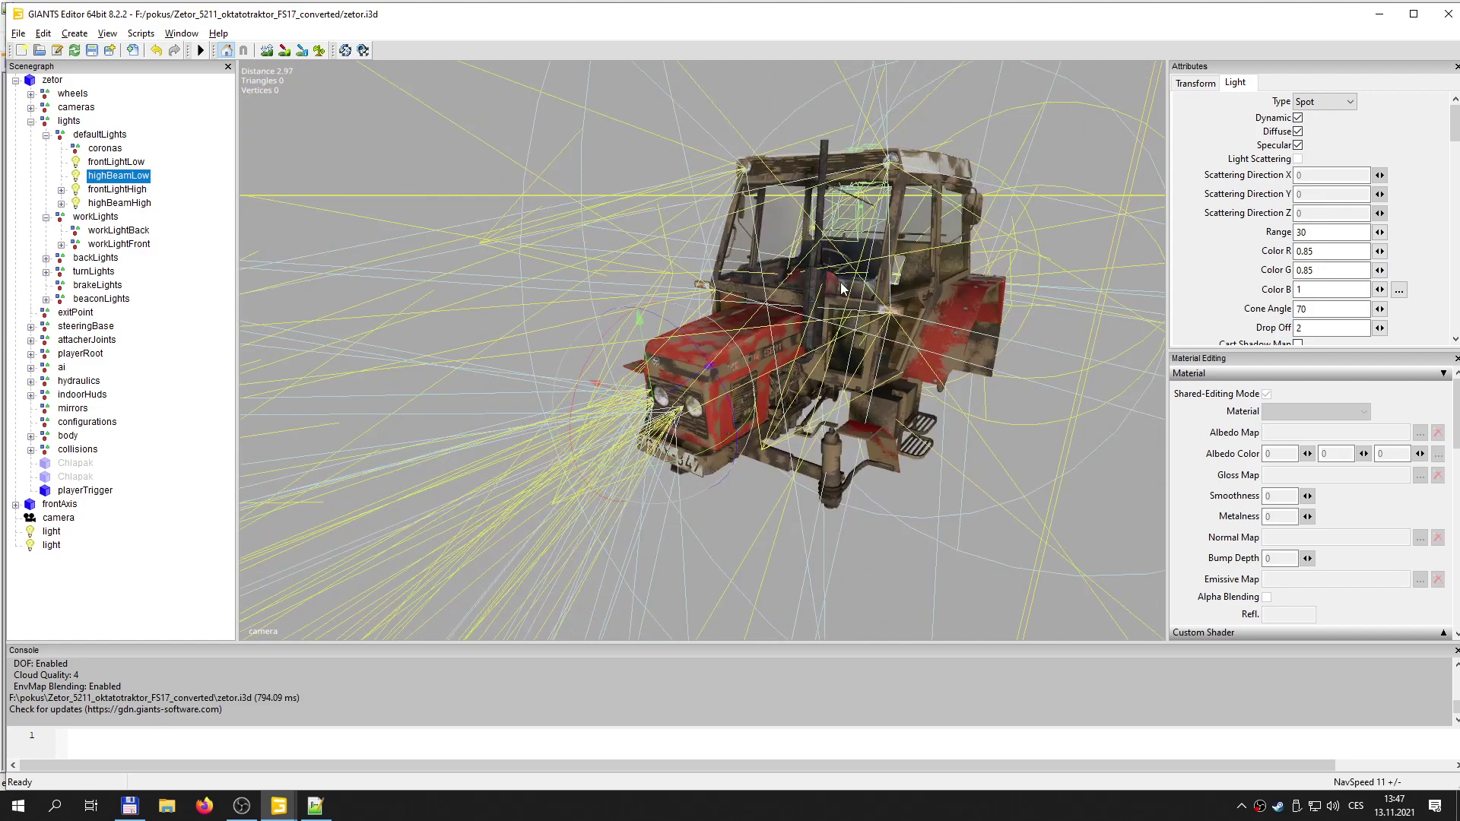
click(114, 162)
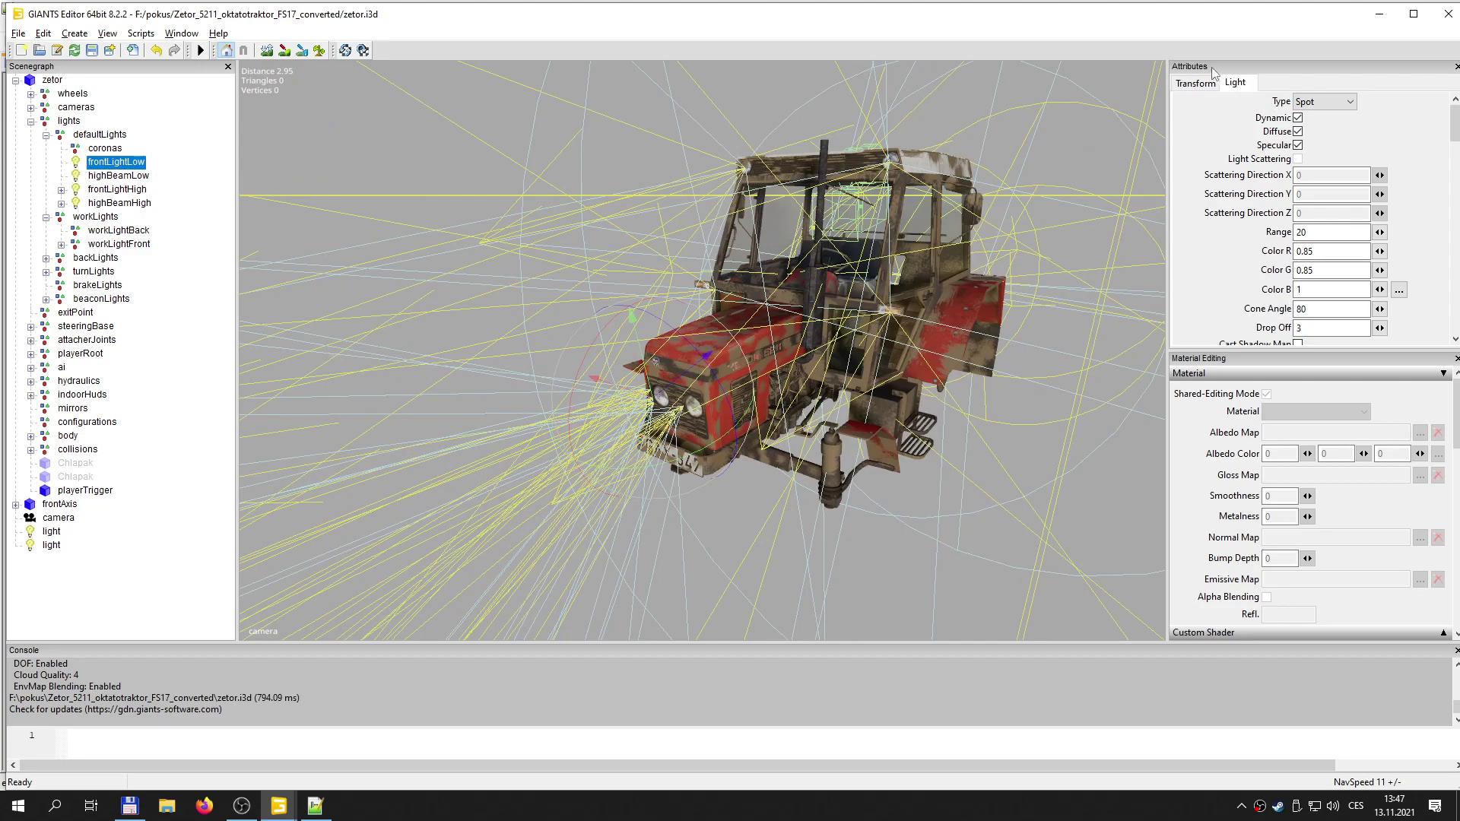
click(1196, 82)
scroll(1232, 251, down, 2)
click(1251, 236)
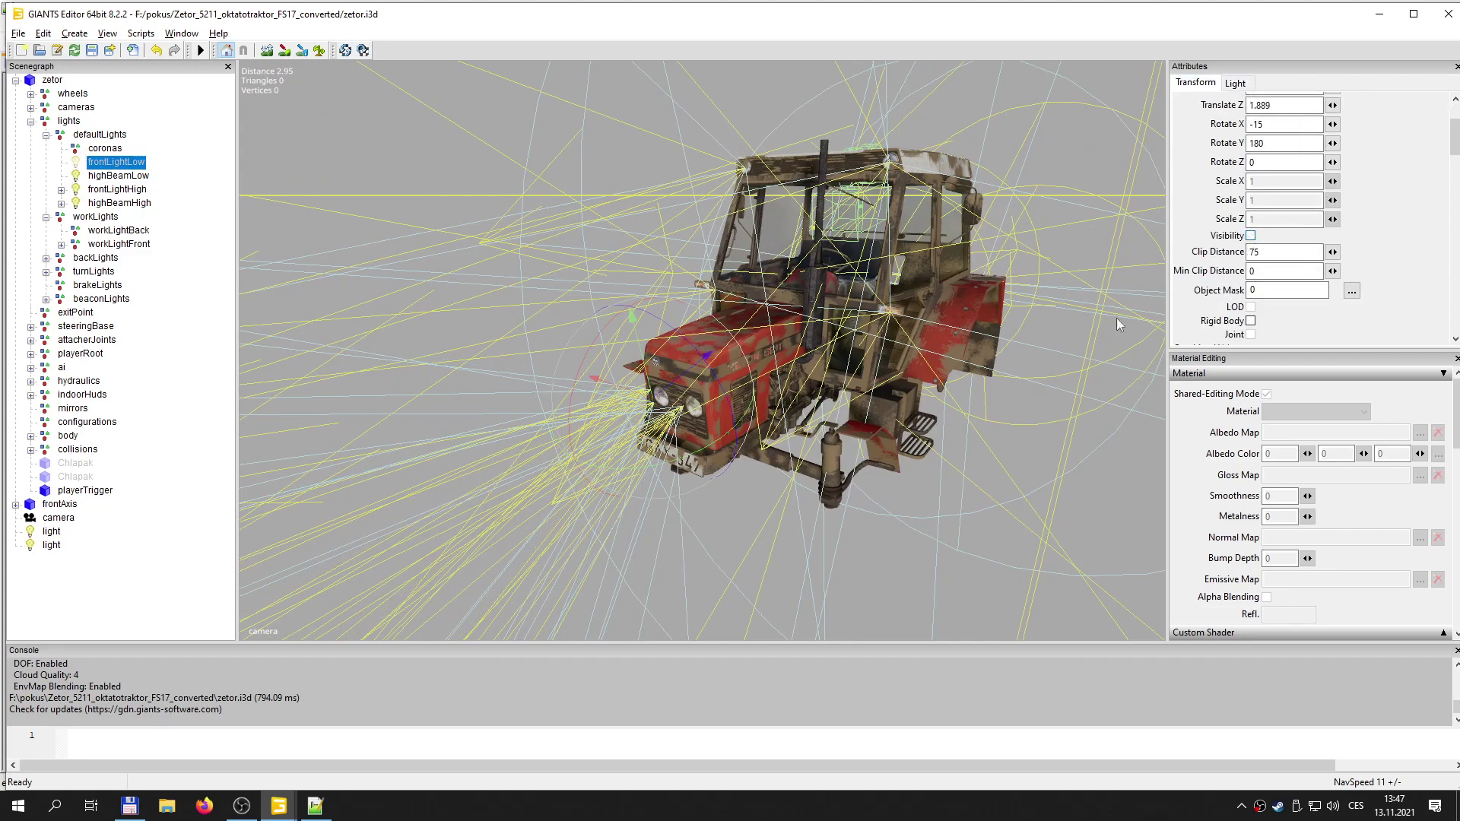
- Look up the index path of the highBeamLow light
click(118, 176)
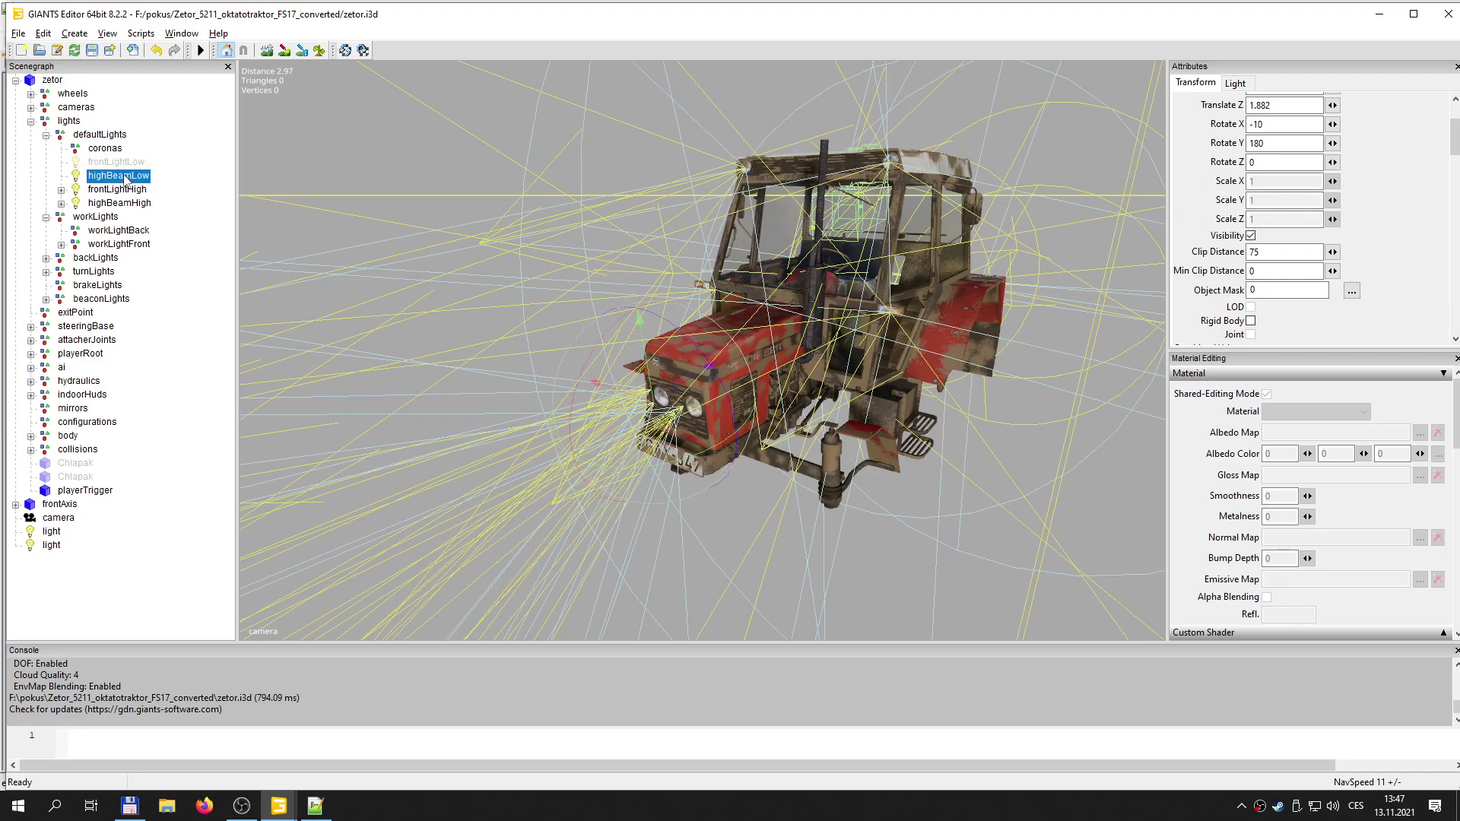
scroll(638, 344, up, 3)
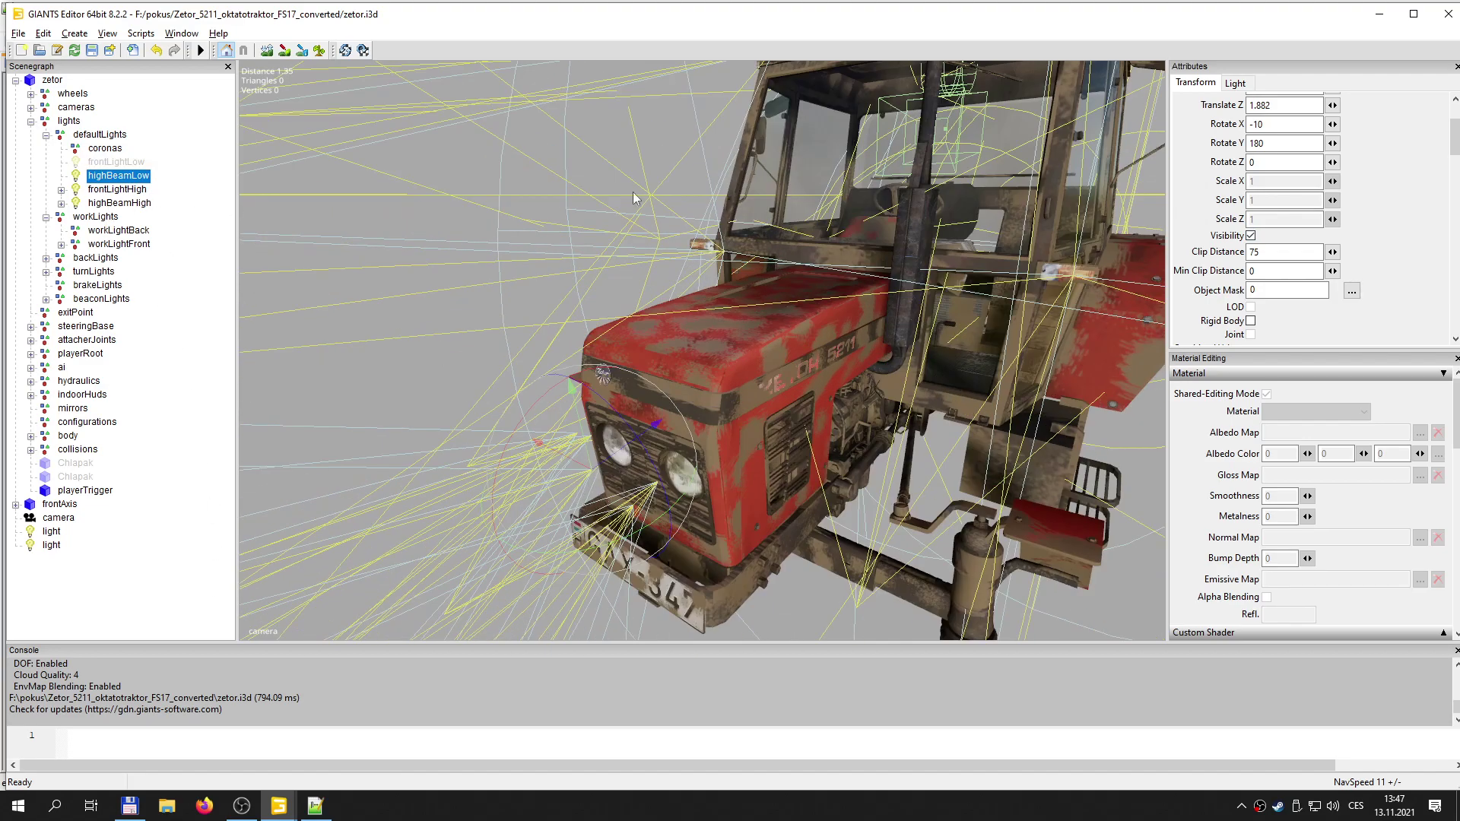
scroll(1303, 181, up, 3)
double_click(1289, 139)
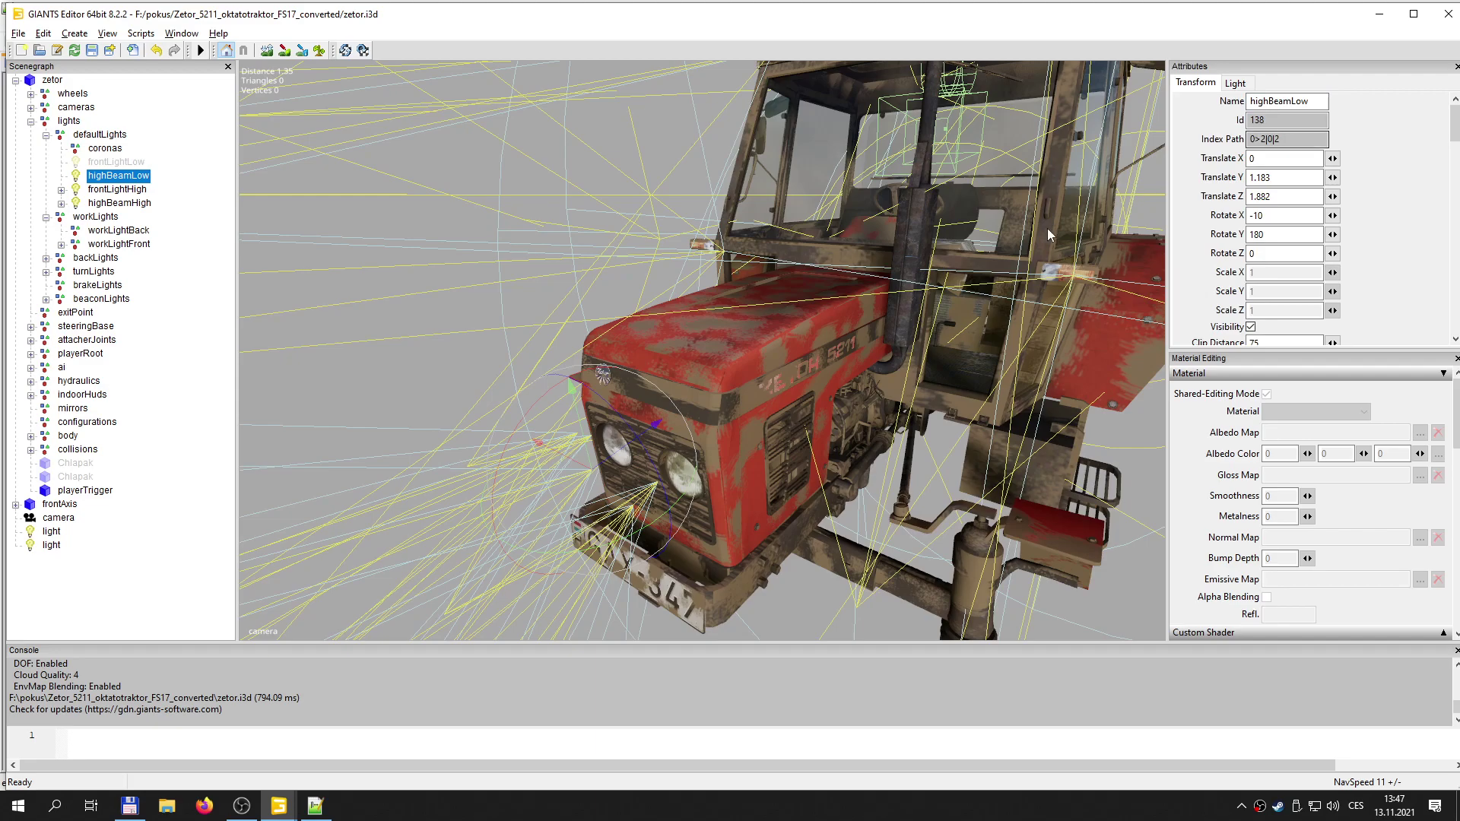
- In Notepad++, delete the low real light entry for node 0>2|0|1 from zetor.xml
click(315, 807)
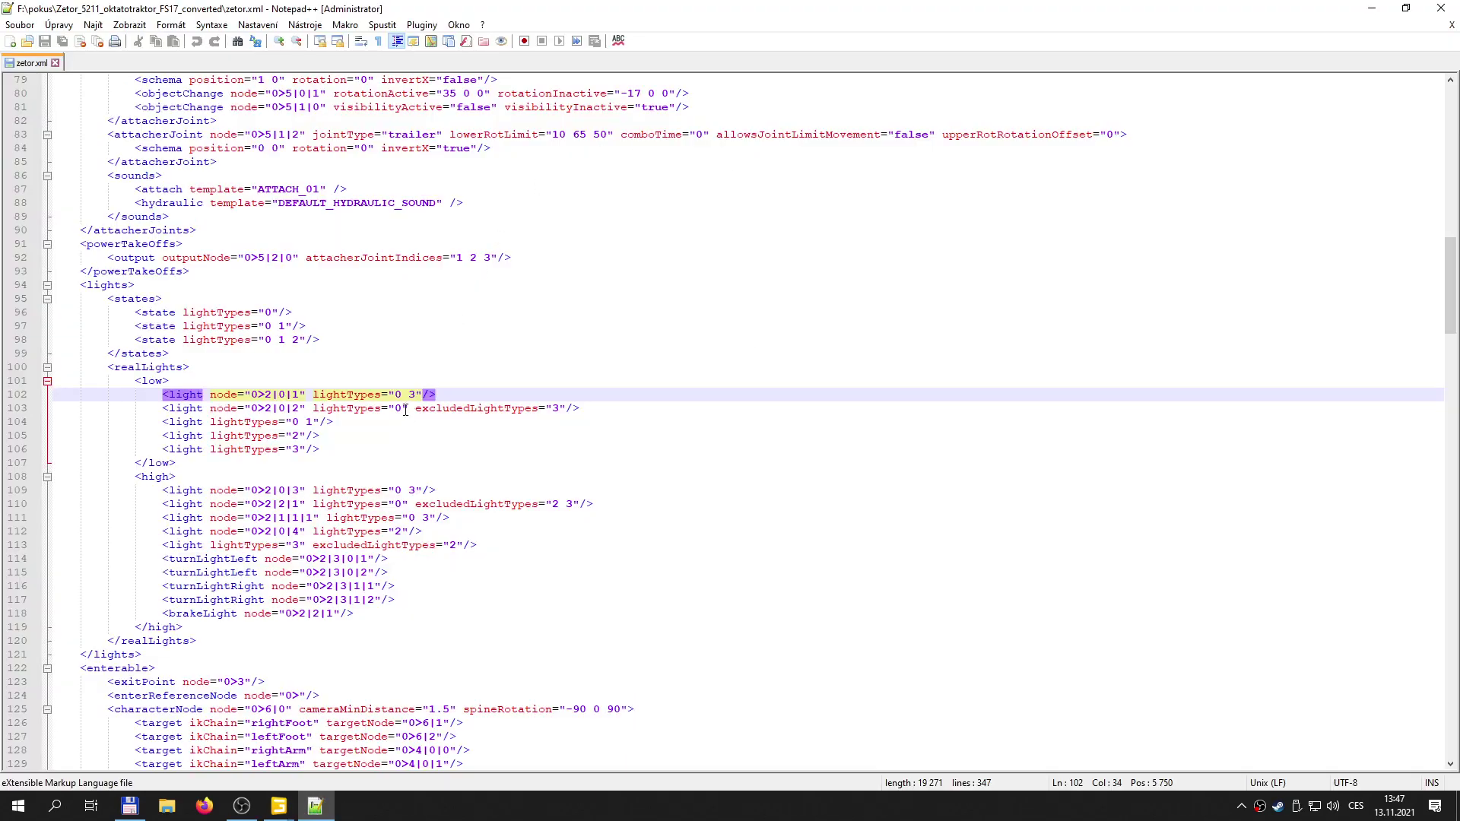
click(293, 407)
key(Up)
key(Home)
key(Home)
key(shift+Down)
key(Delete)
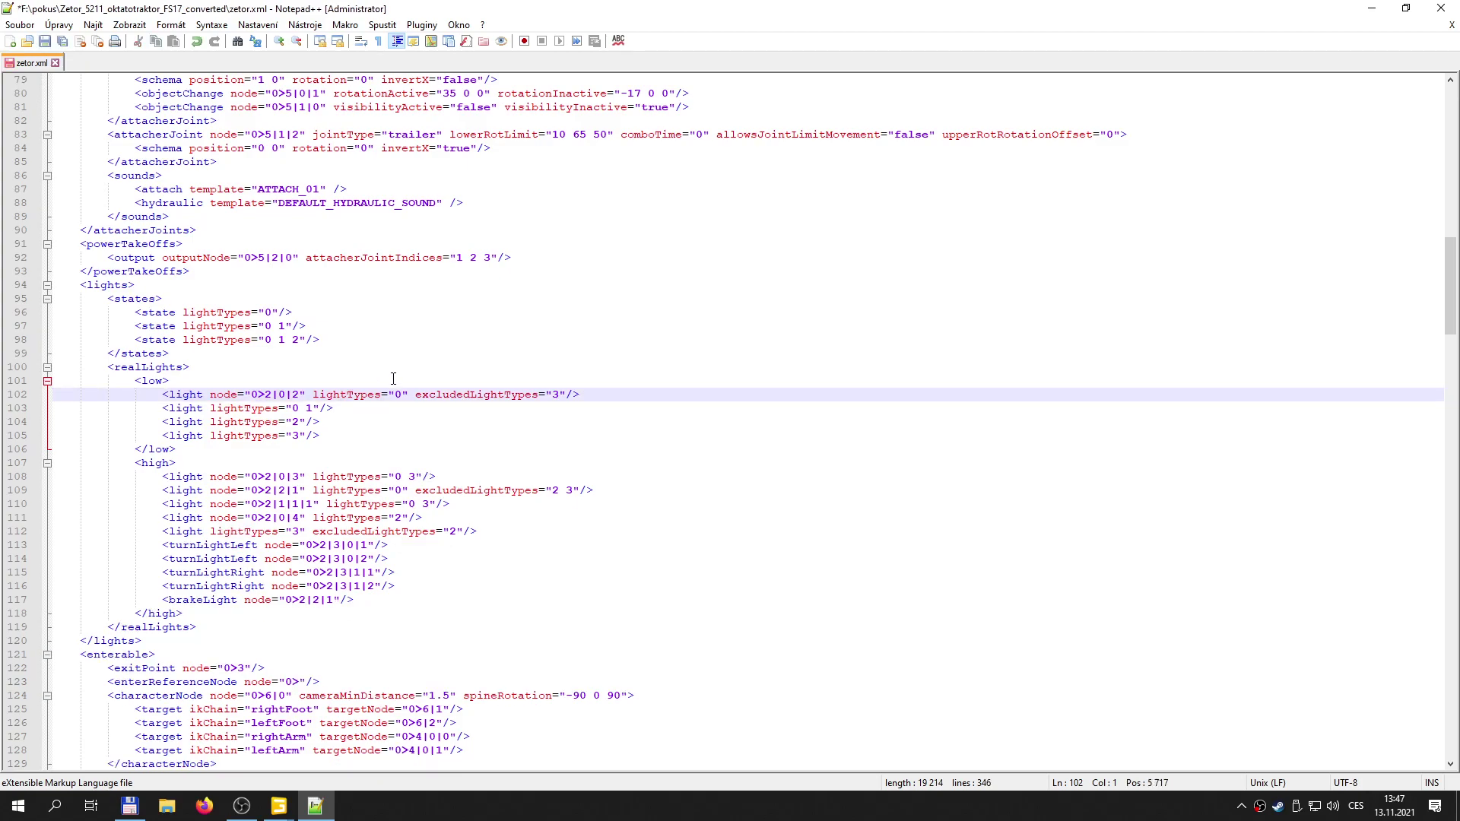
- Remove the excludedLightTypes="3" attribute from the low light entry for node 0>2|0|2
drag(411, 399, 571, 393)
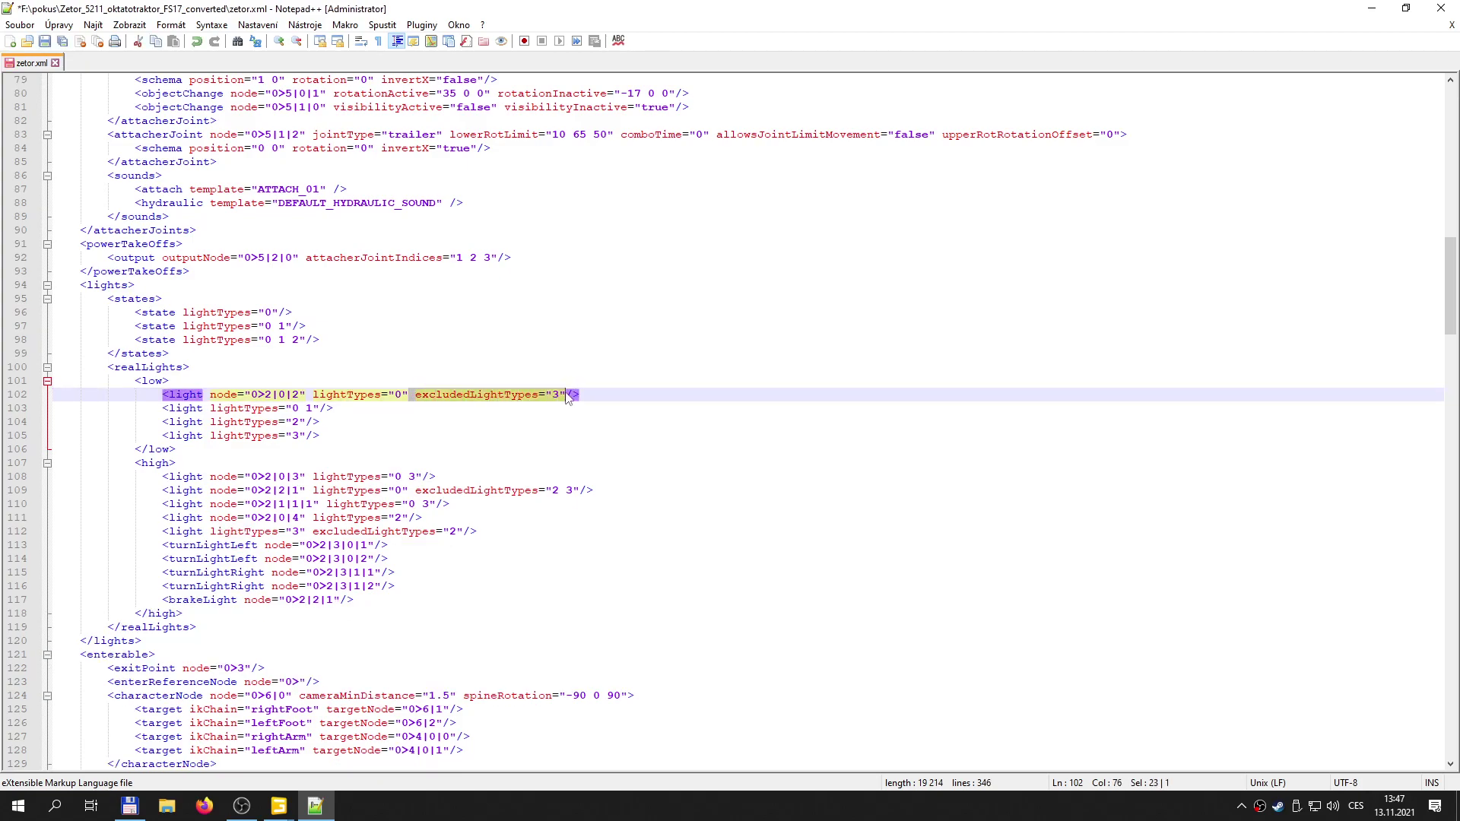
key(Delete)
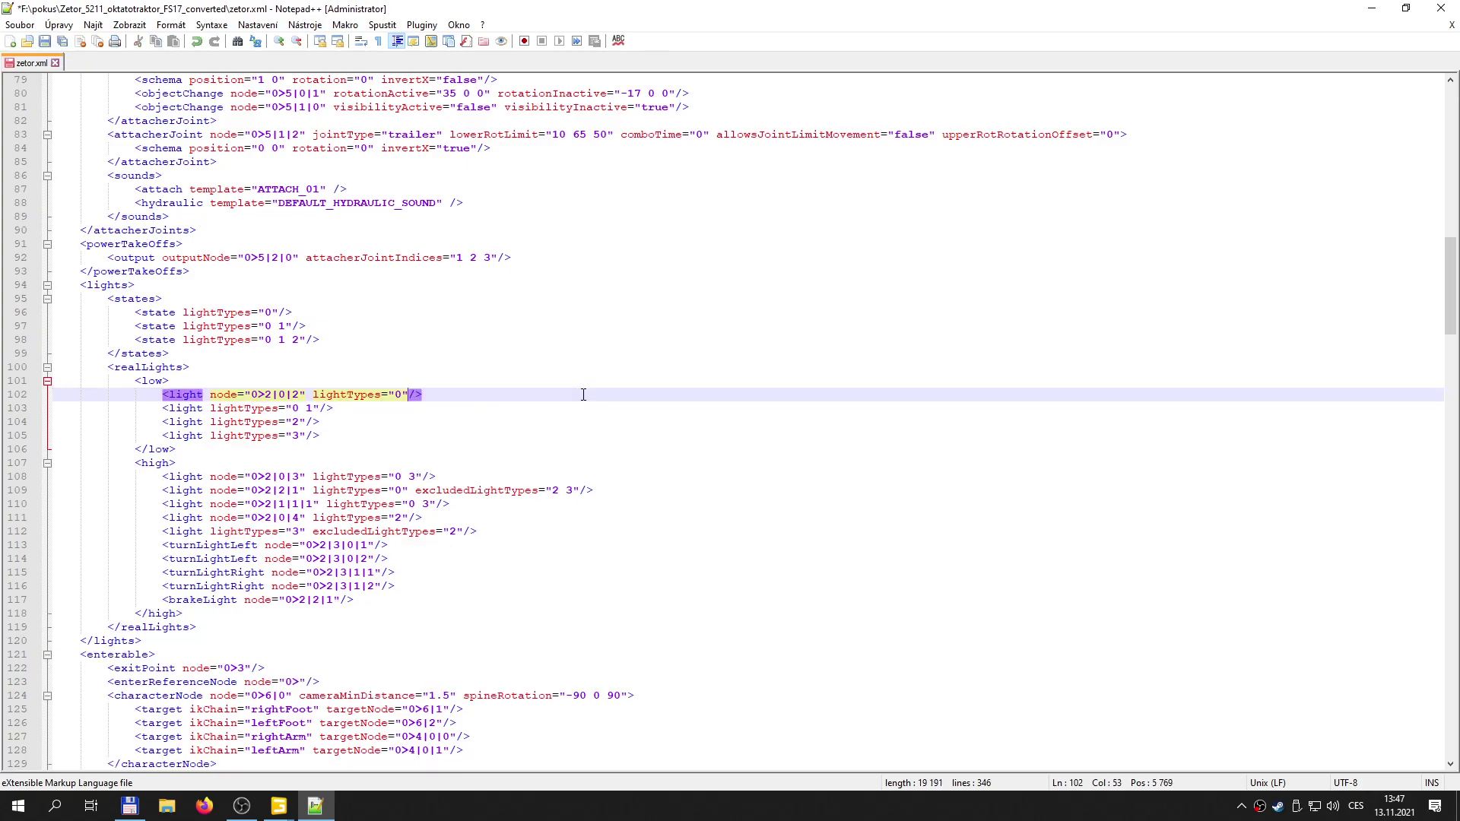
click(278, 408)
- Switch back to the Zetor scene in GIANTS Editor and examine the work lights at the front of the cab roof
mouse_move(279, 806)
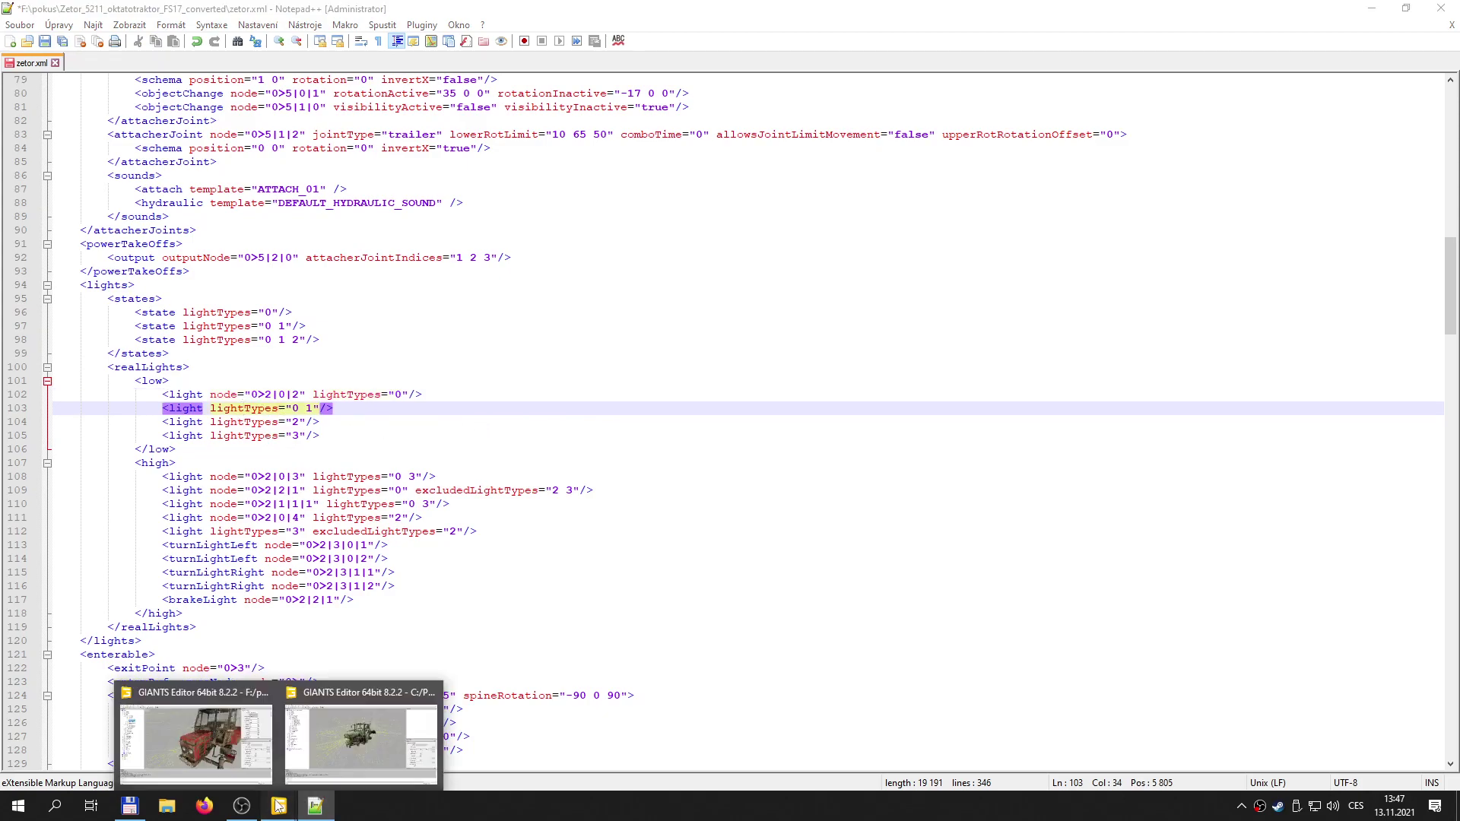
click(212, 732)
scroll(857, 248, up, 1)
alt+middle_drag(858, 248, 778, 334)
scroll(823, 285, up, 2)
scroll(777, 335, down, 5)
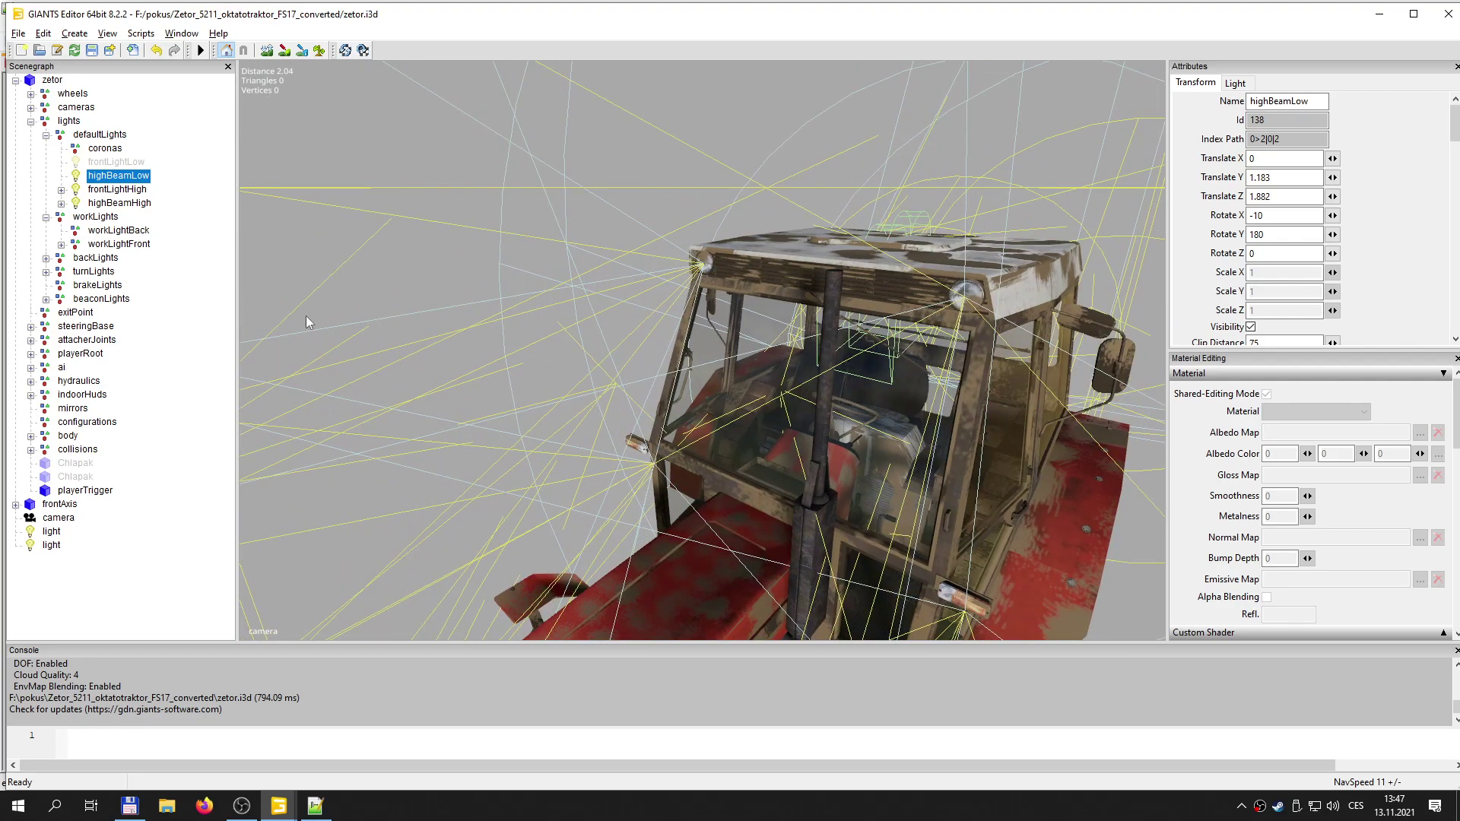
click(701, 263)
- Duplicate the workLightFrontHigh light inside the workLightFront group
click(99, 218)
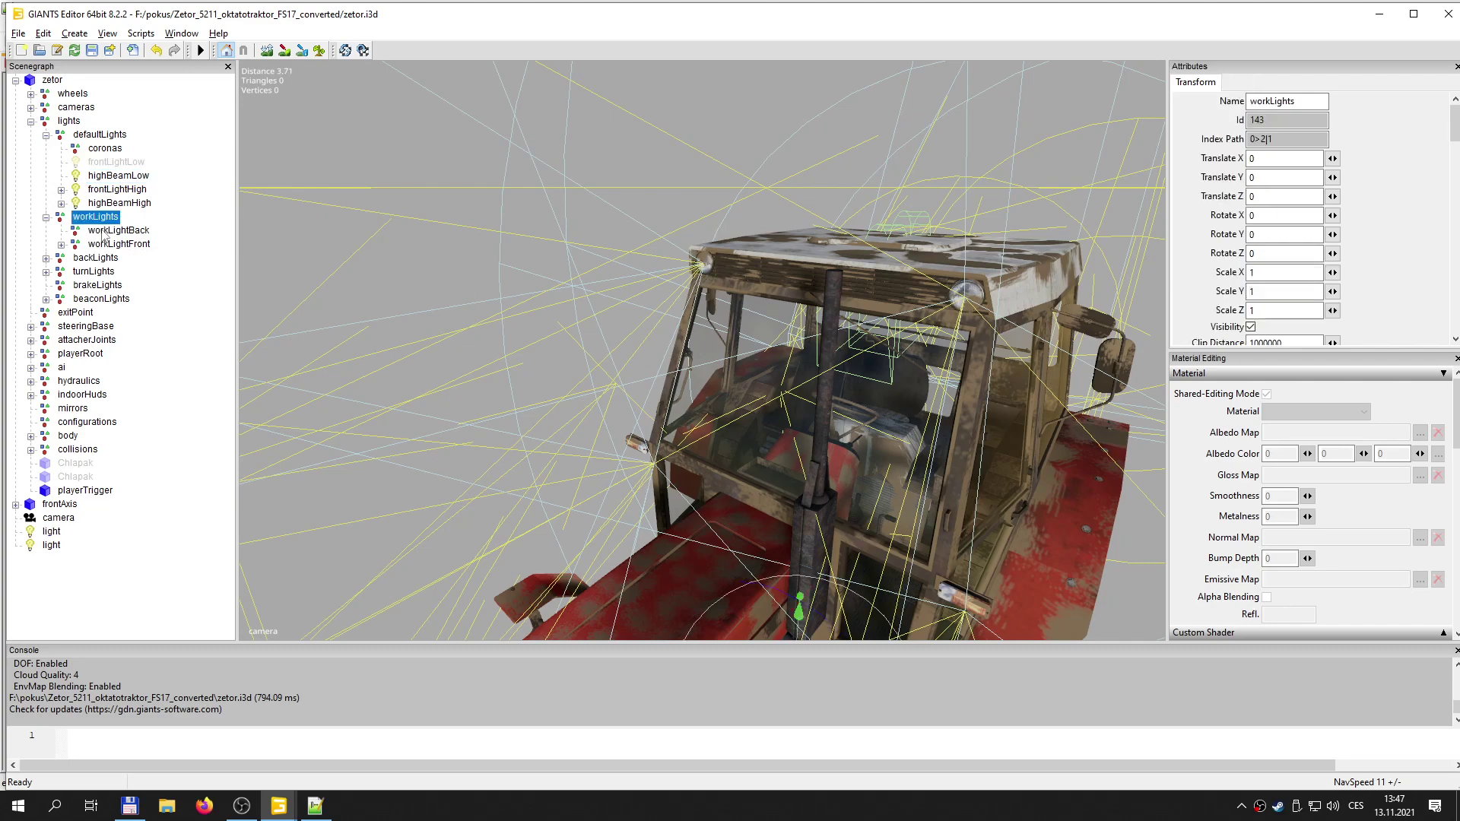
click(119, 244)
click(60, 250)
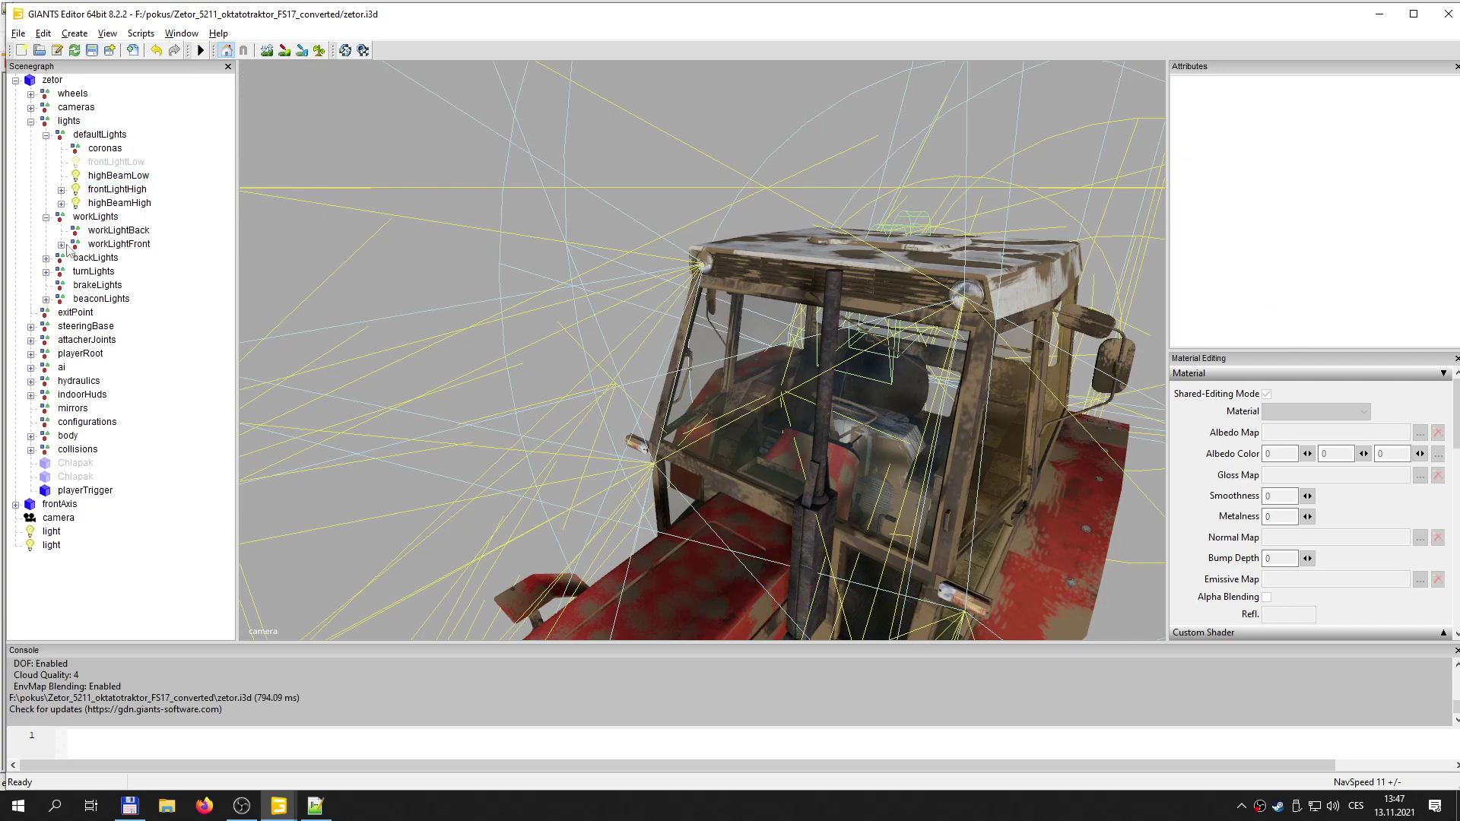
click(60, 245)
click(129, 271)
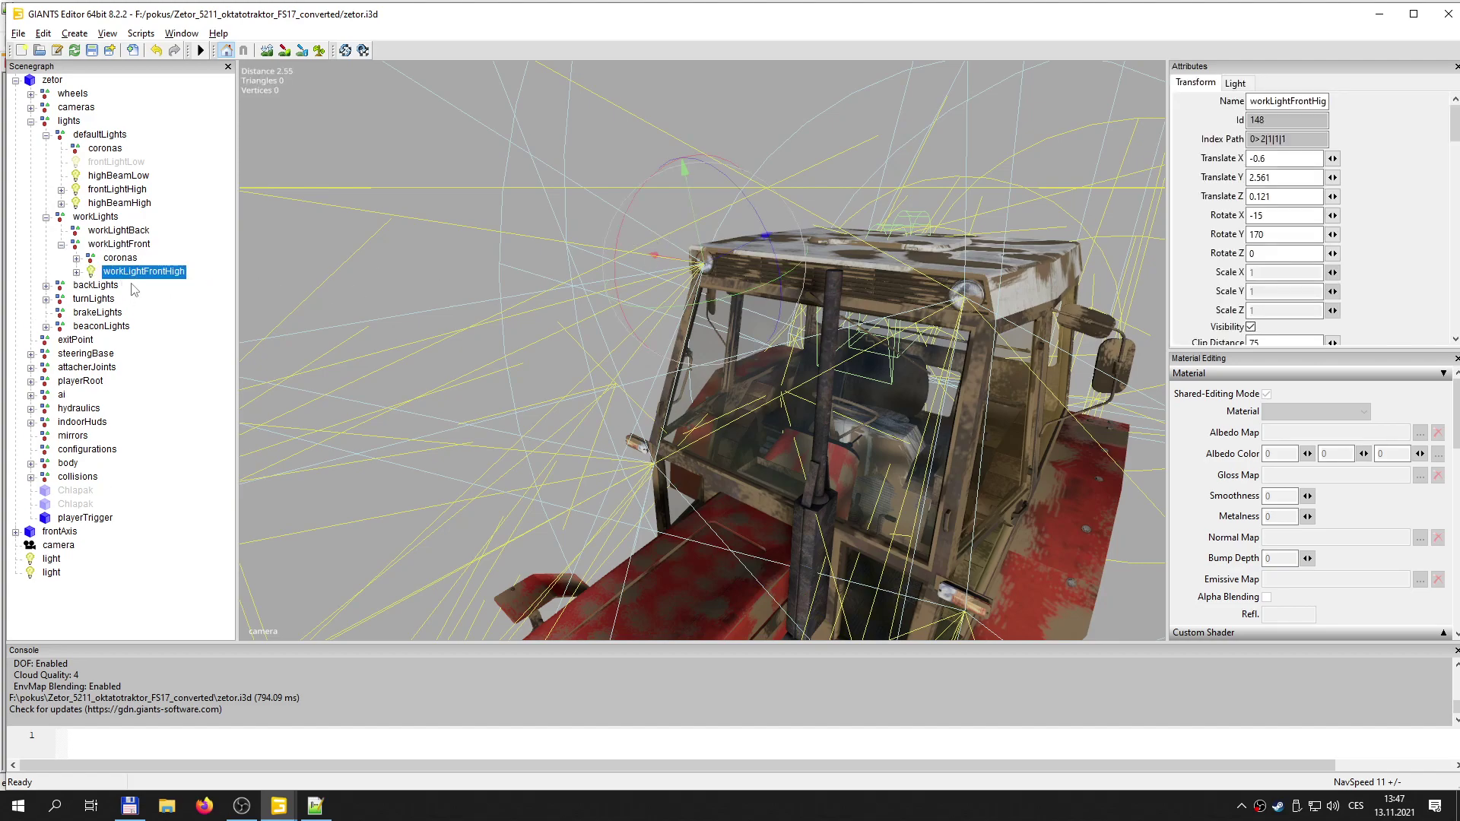
click(144, 247)
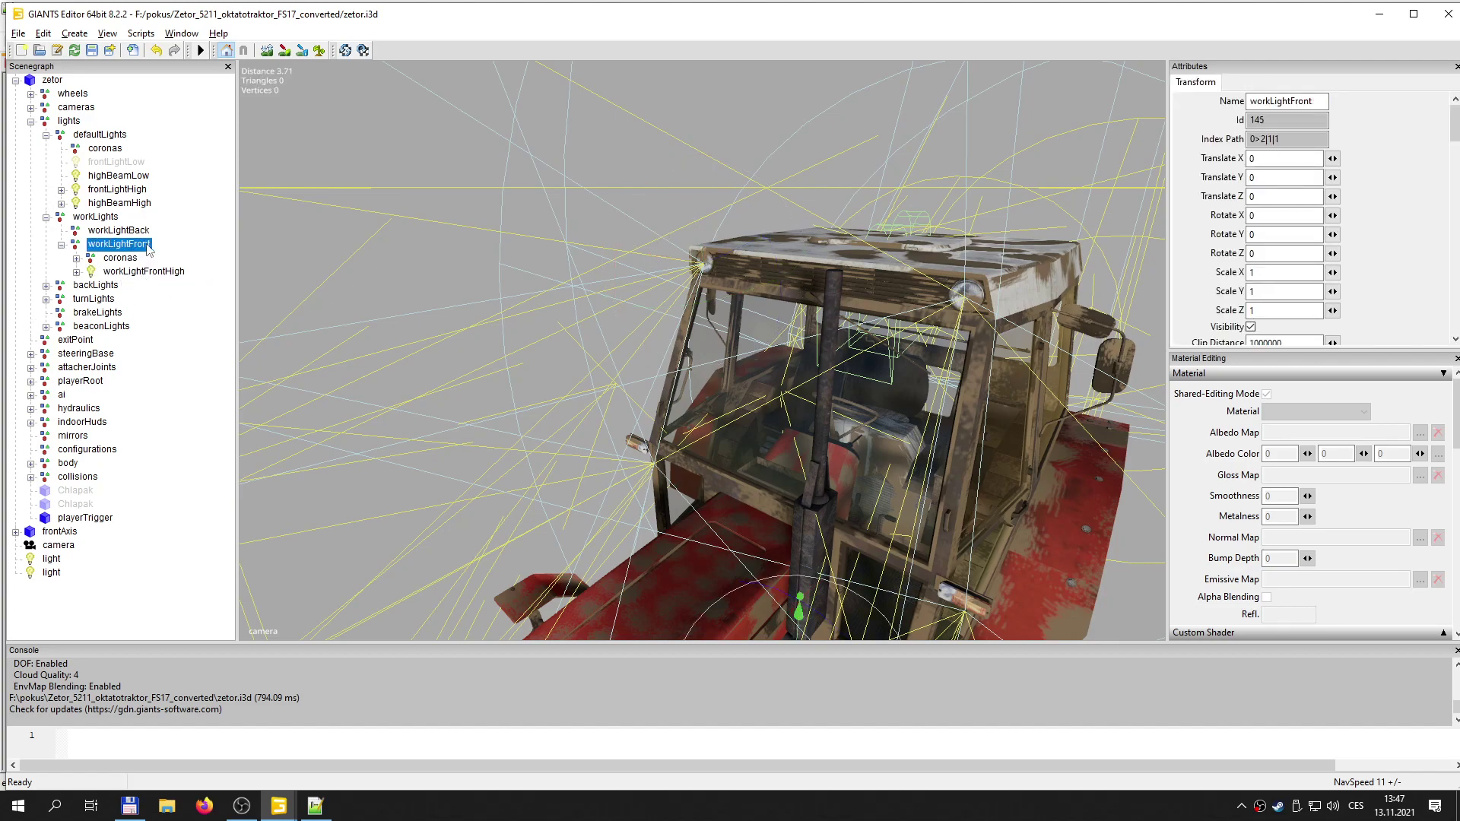
key(ctrl+v)
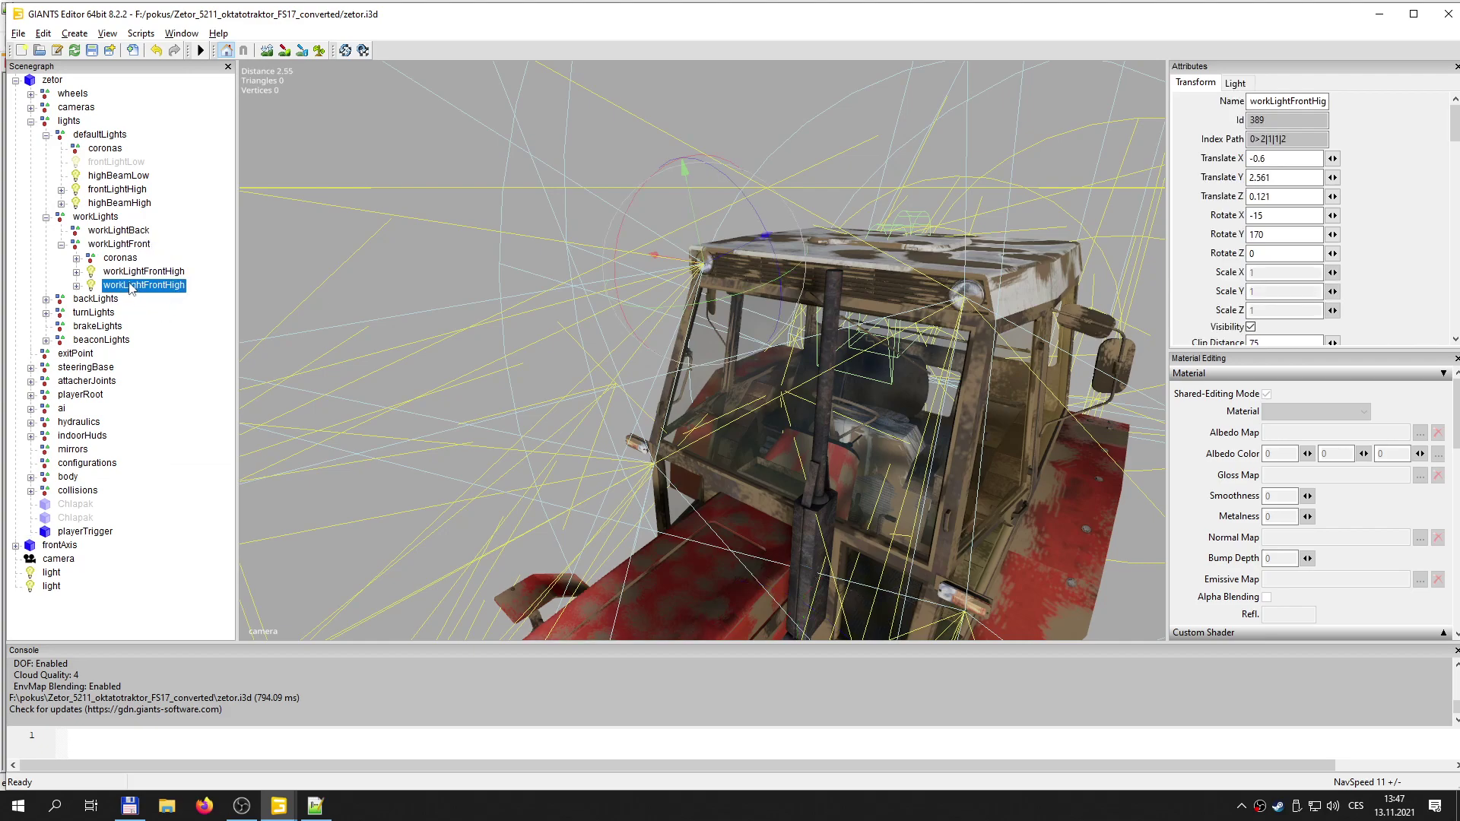
- Examine the light inside workLightFront's coronas group and compare it with the lights in the turnLeft and turnRight groups
click(122, 259)
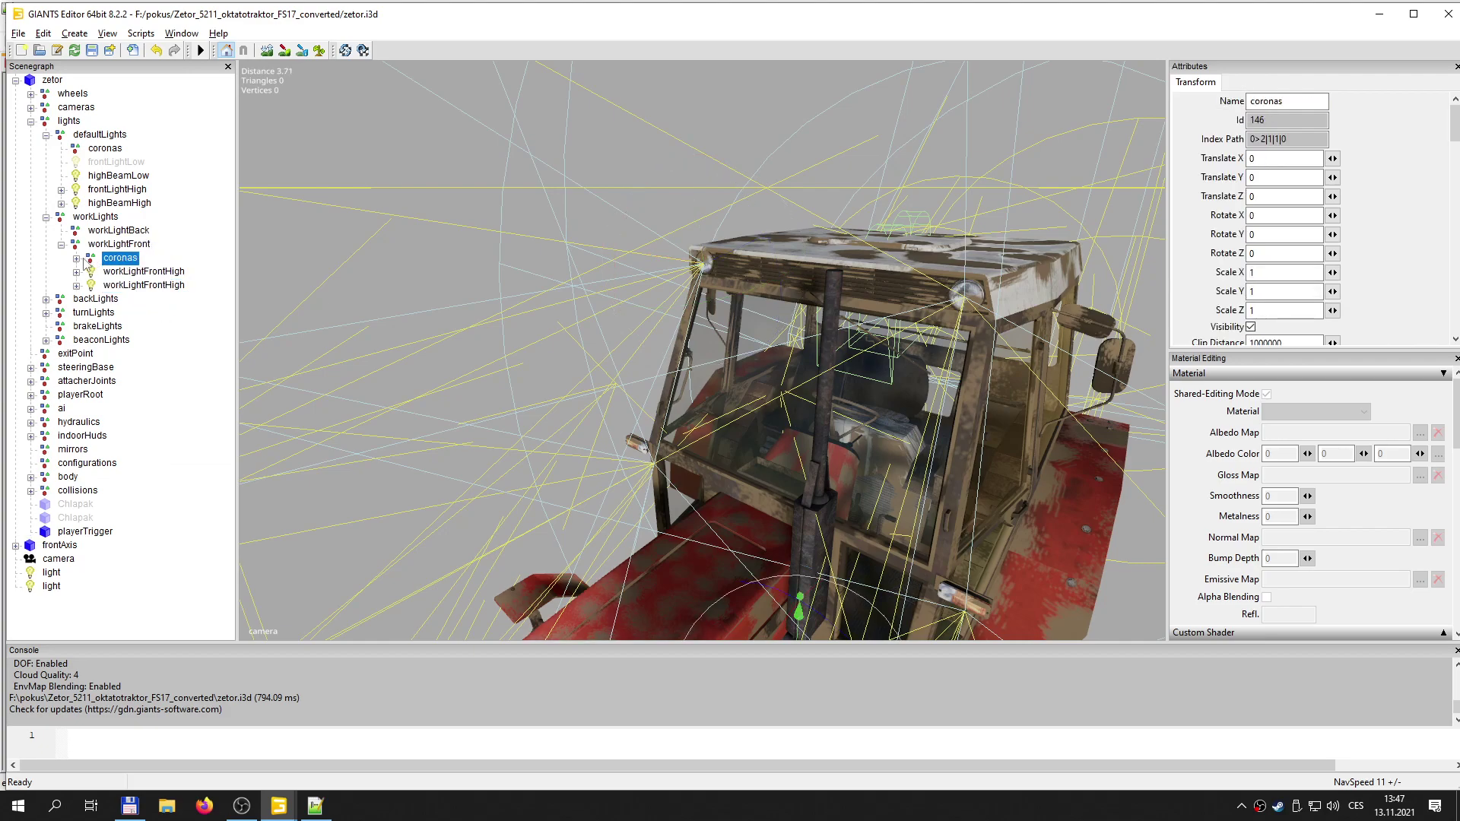
click(76, 259)
click(146, 273)
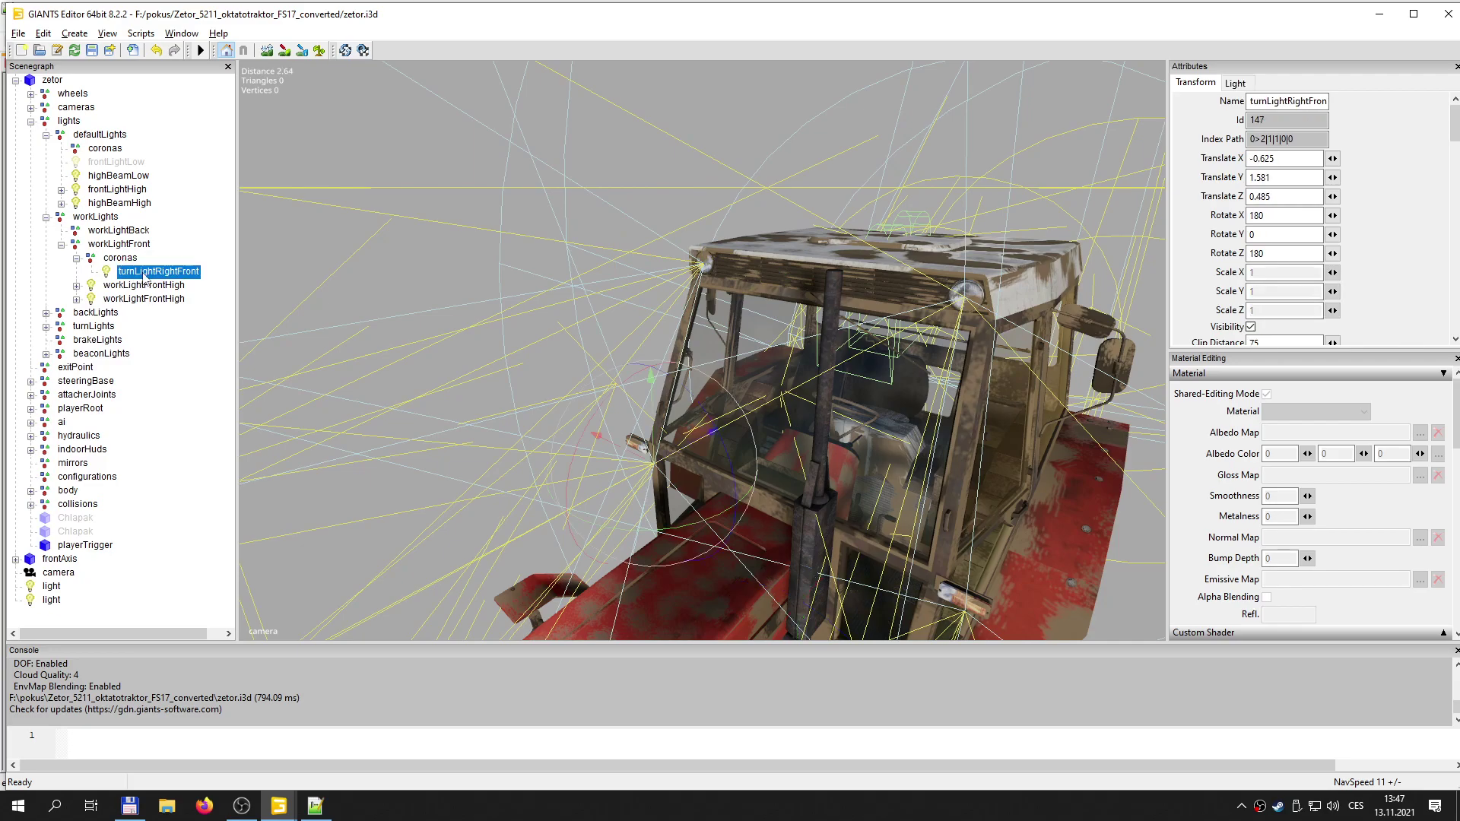
scroll(645, 313, down, 3)
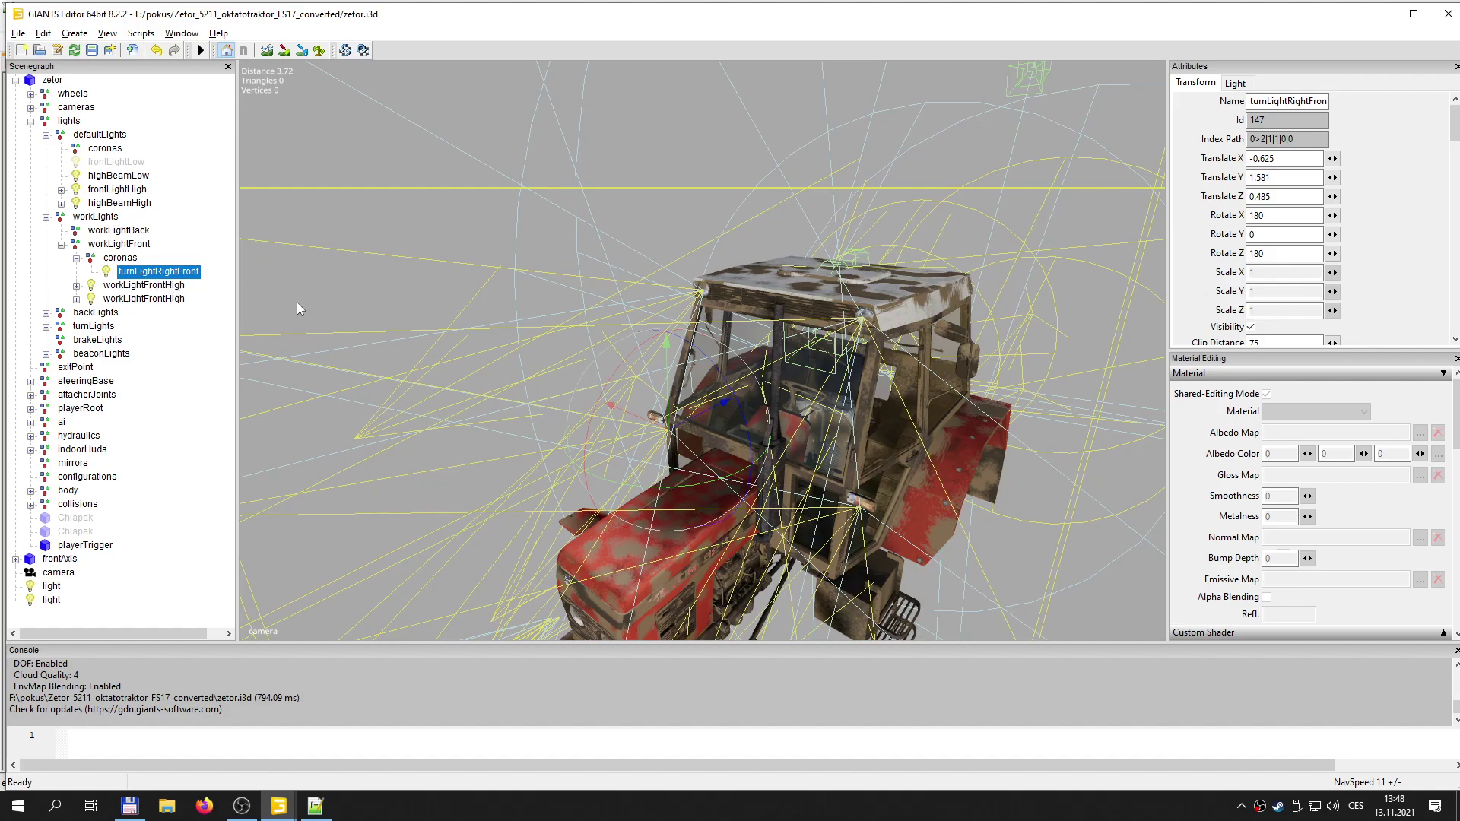
scroll(683, 476, up, 5)
alt+middle_drag(684, 477, 688, 469)
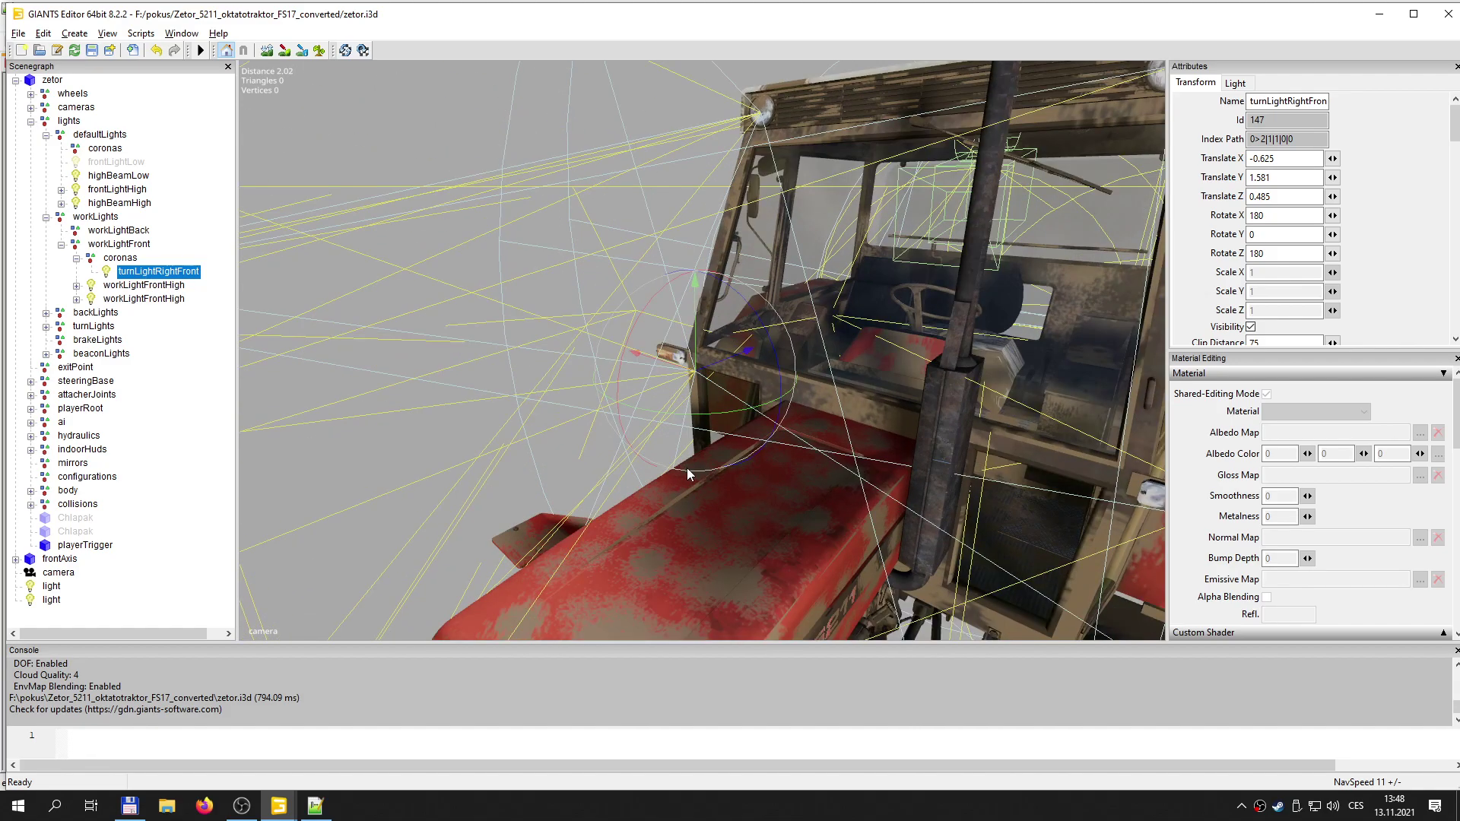
click(45, 326)
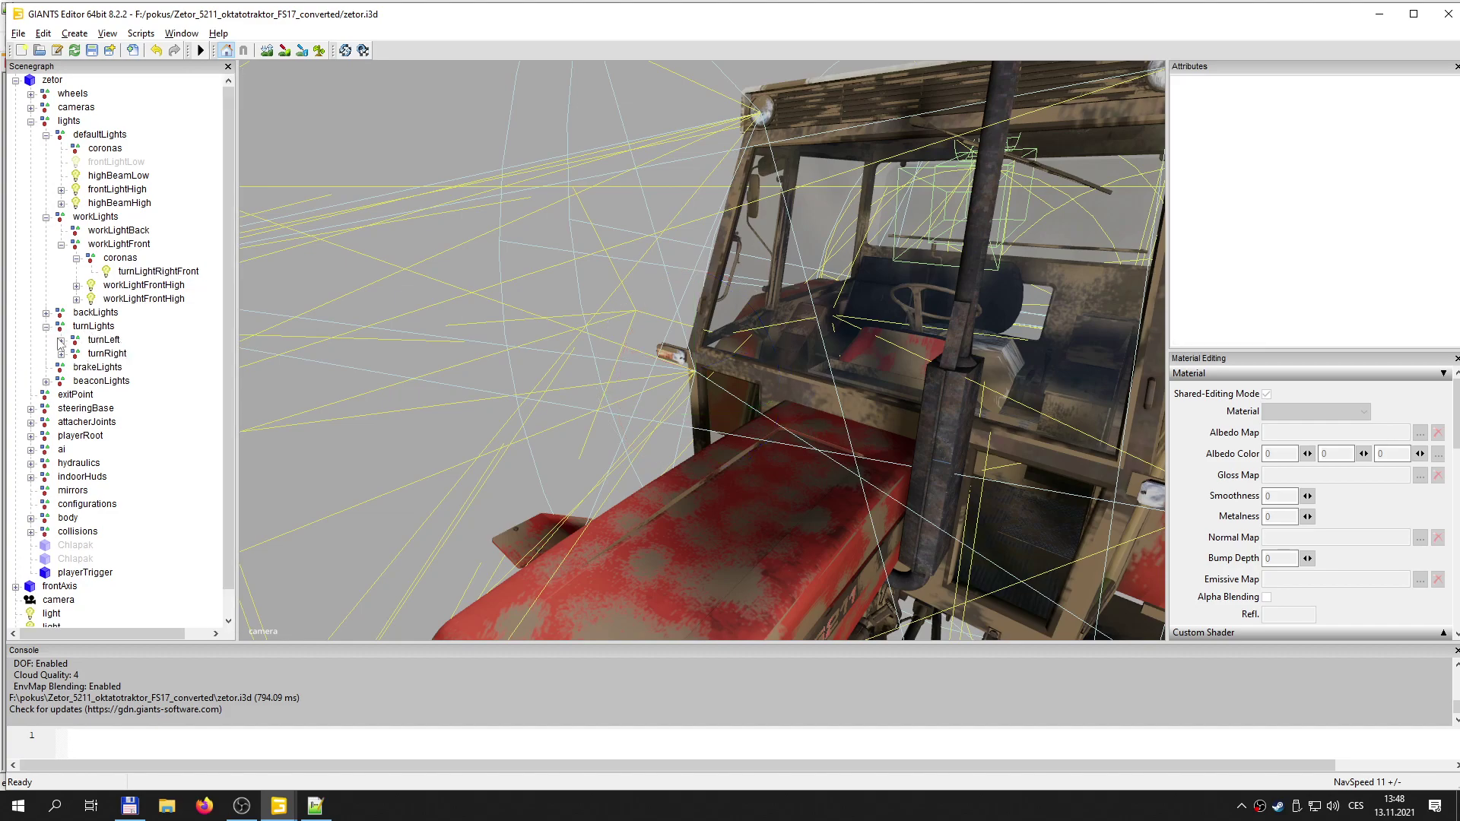
click(61, 340)
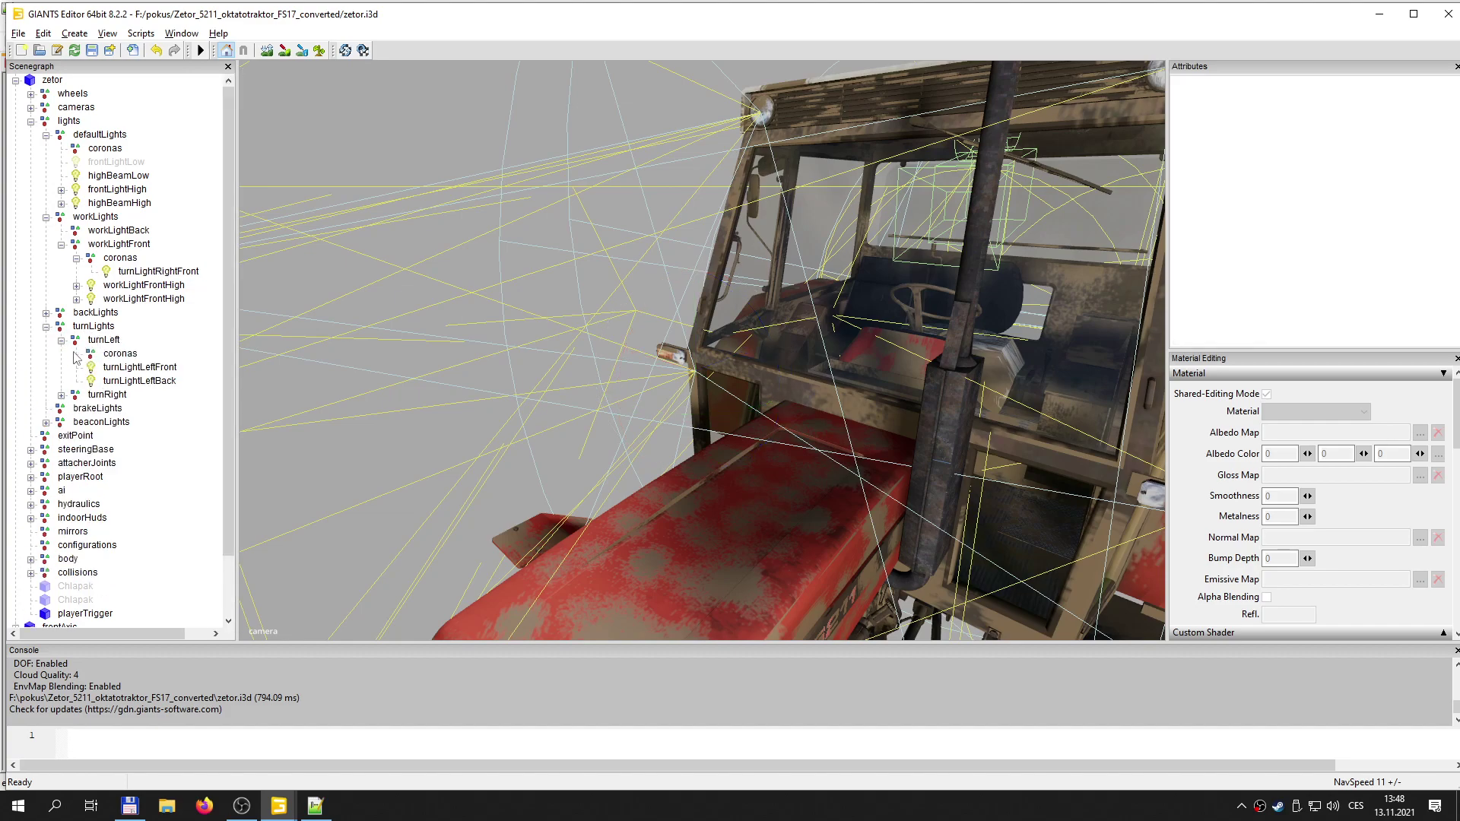
click(159, 379)
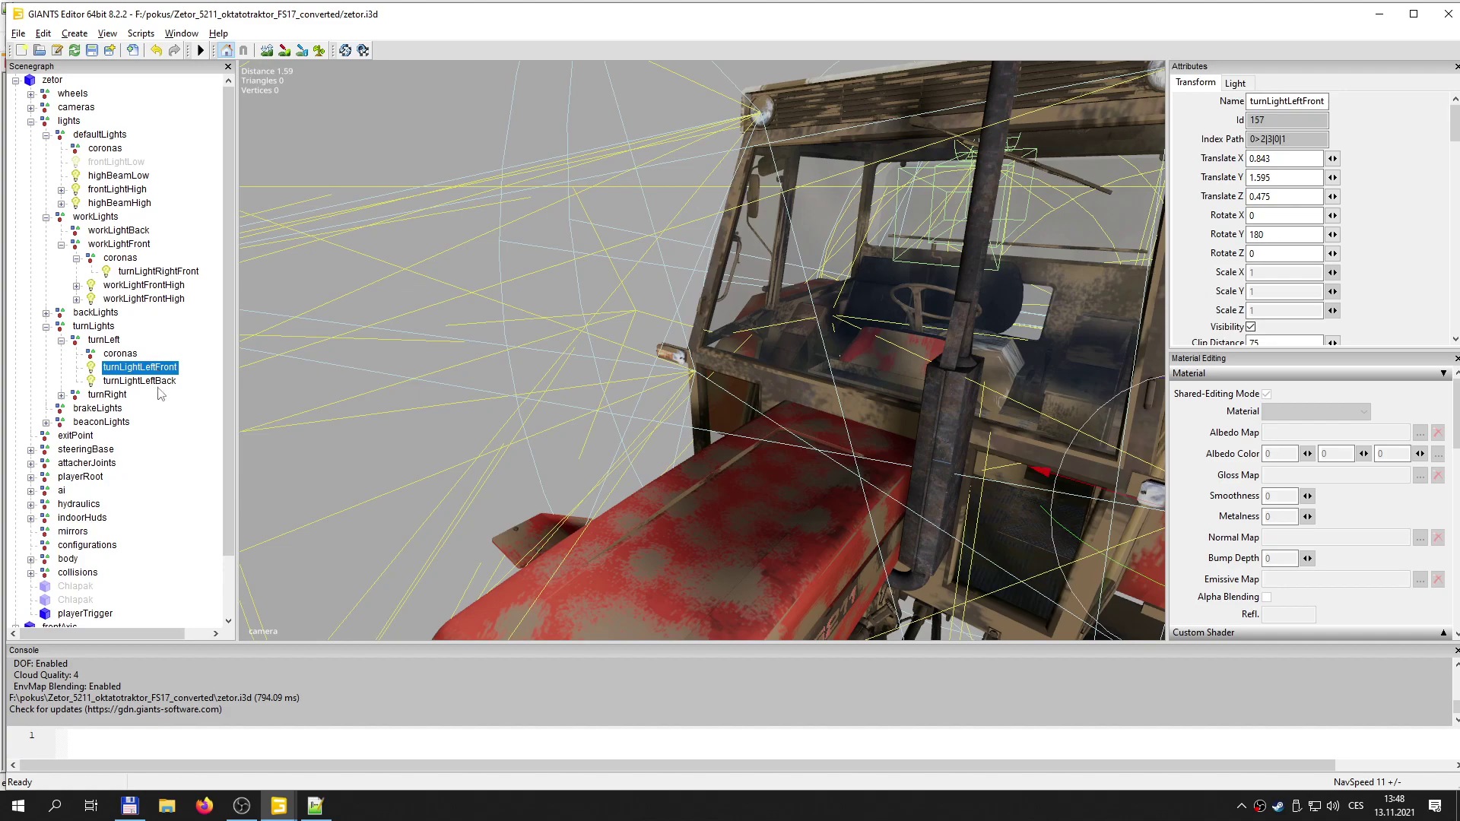
click(61, 394)
click(136, 423)
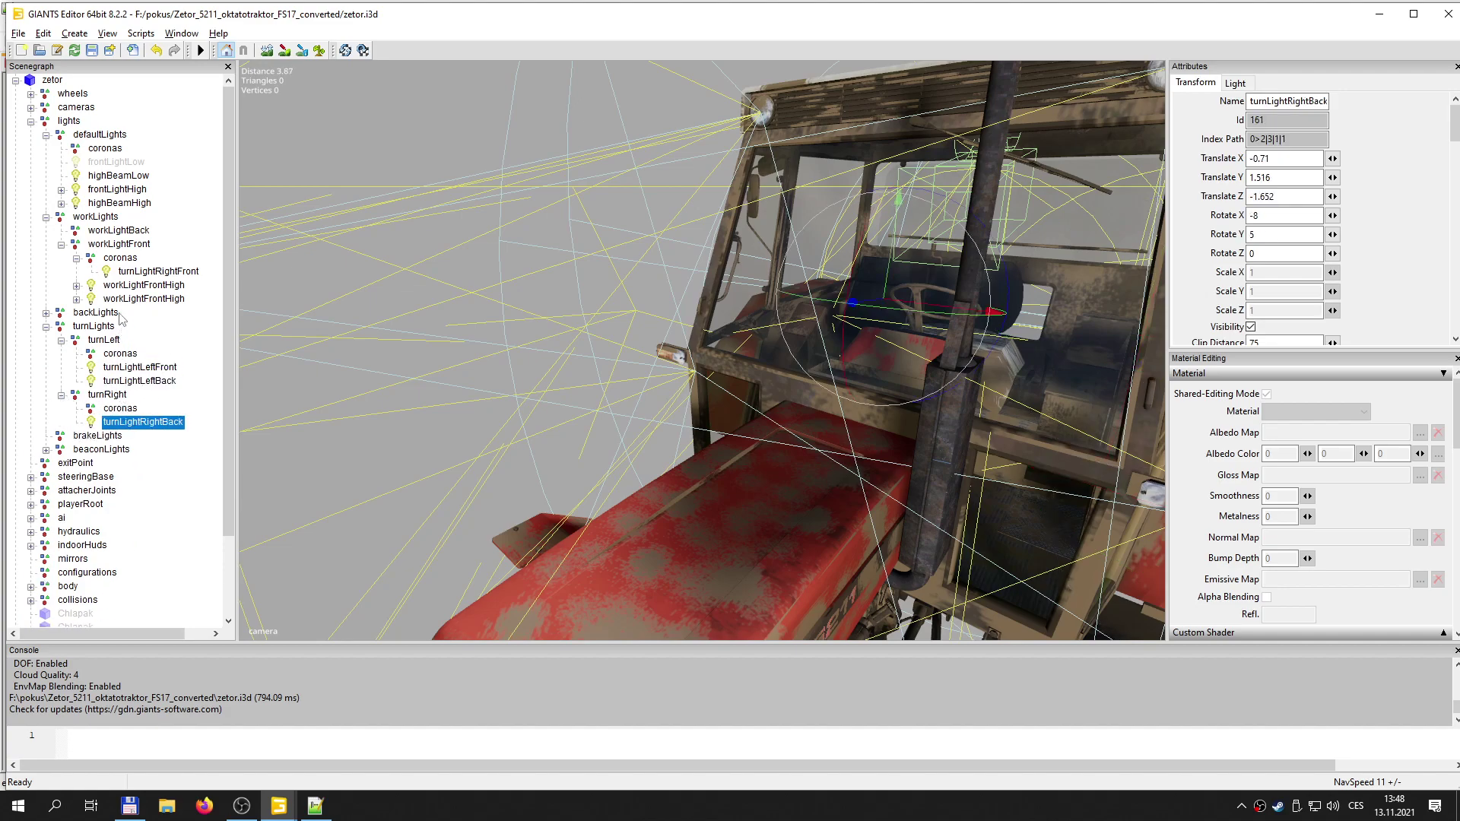
- Move turnLightRightFront out of workLightFront's coronas into the turnRight group and place it above turnLightRightBack
click(160, 275)
right_click(163, 281)
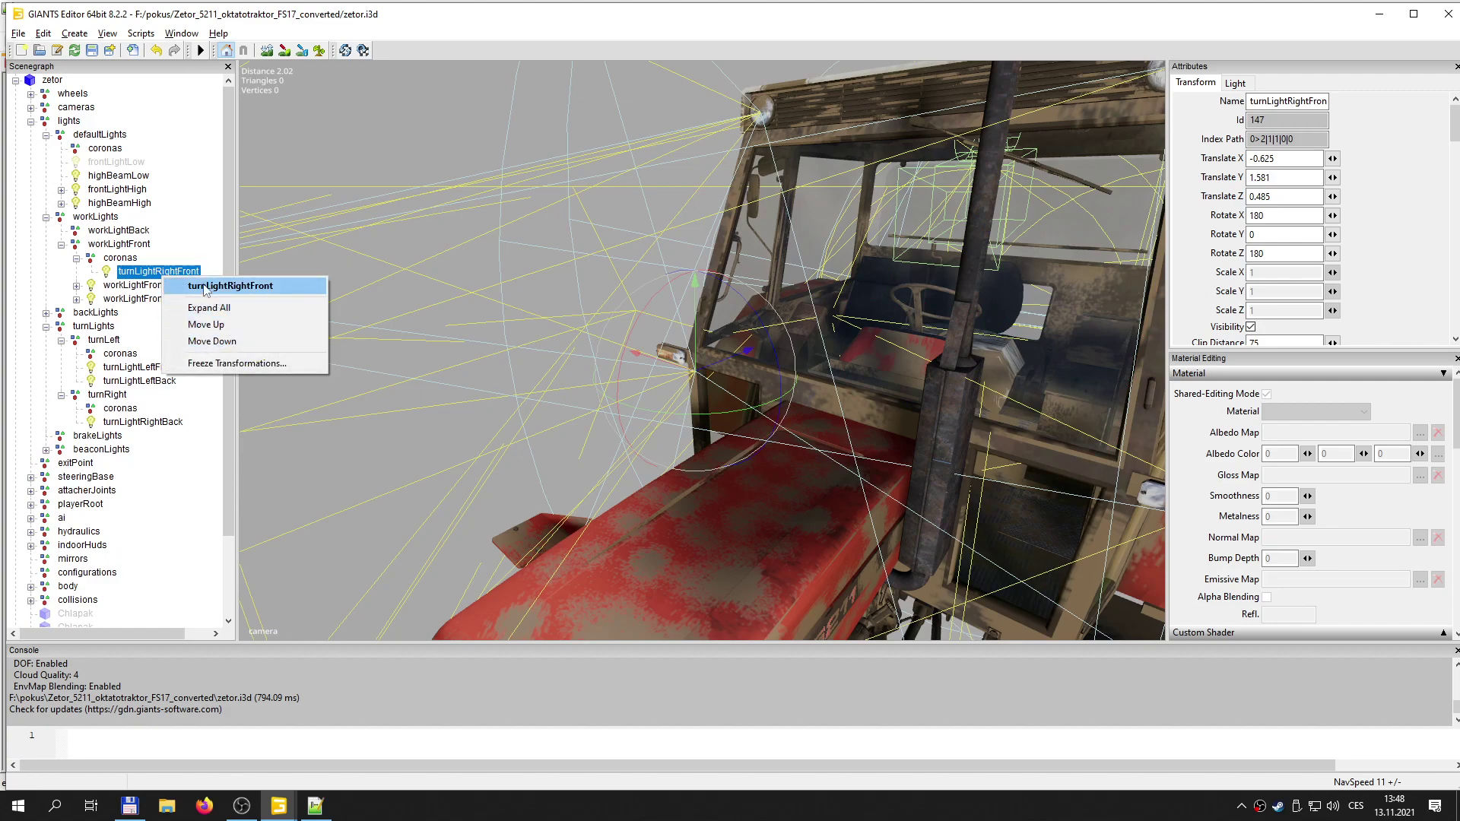
right_click(154, 275)
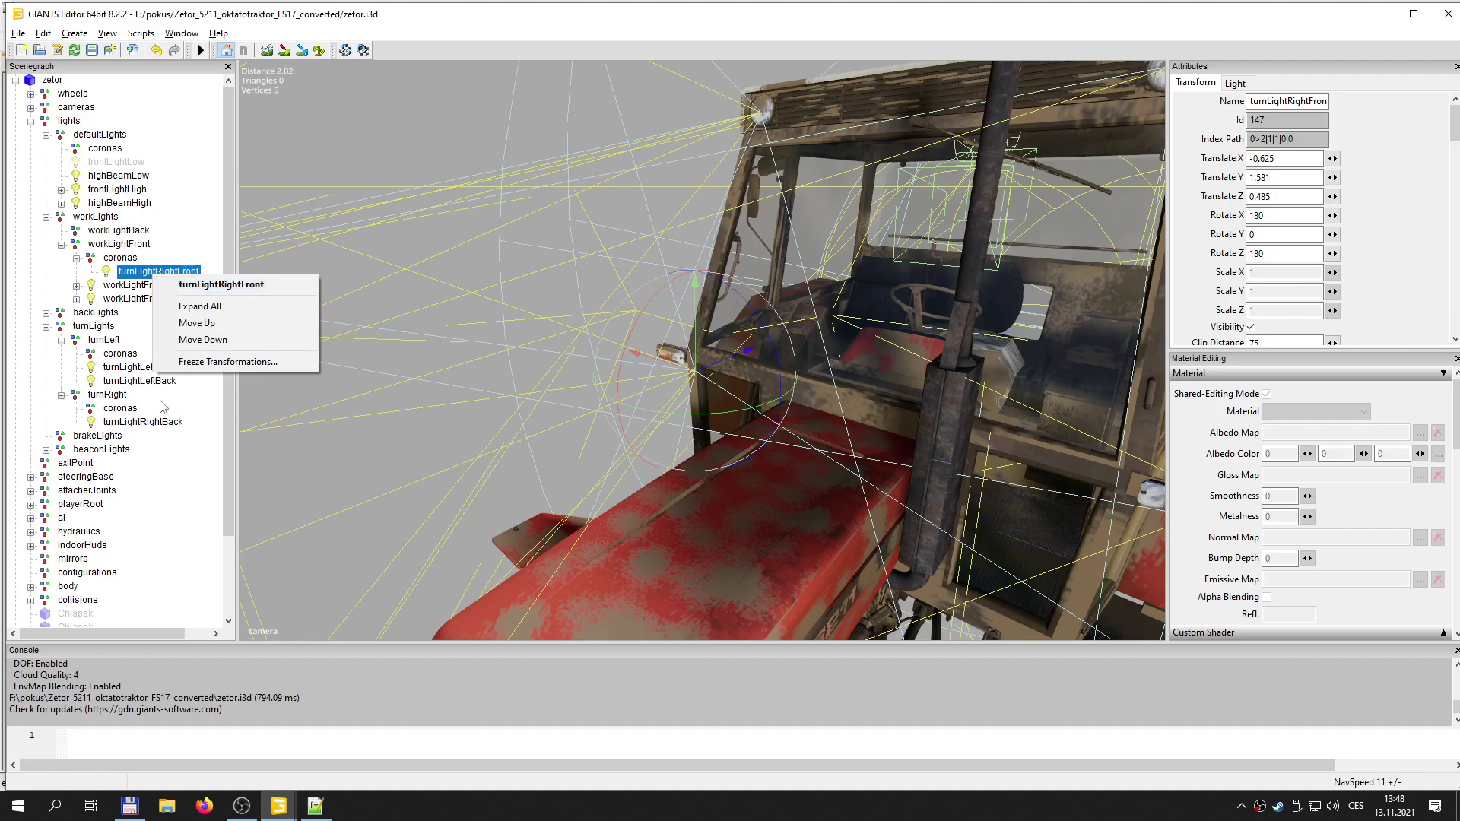
click(135, 371)
click(118, 273)
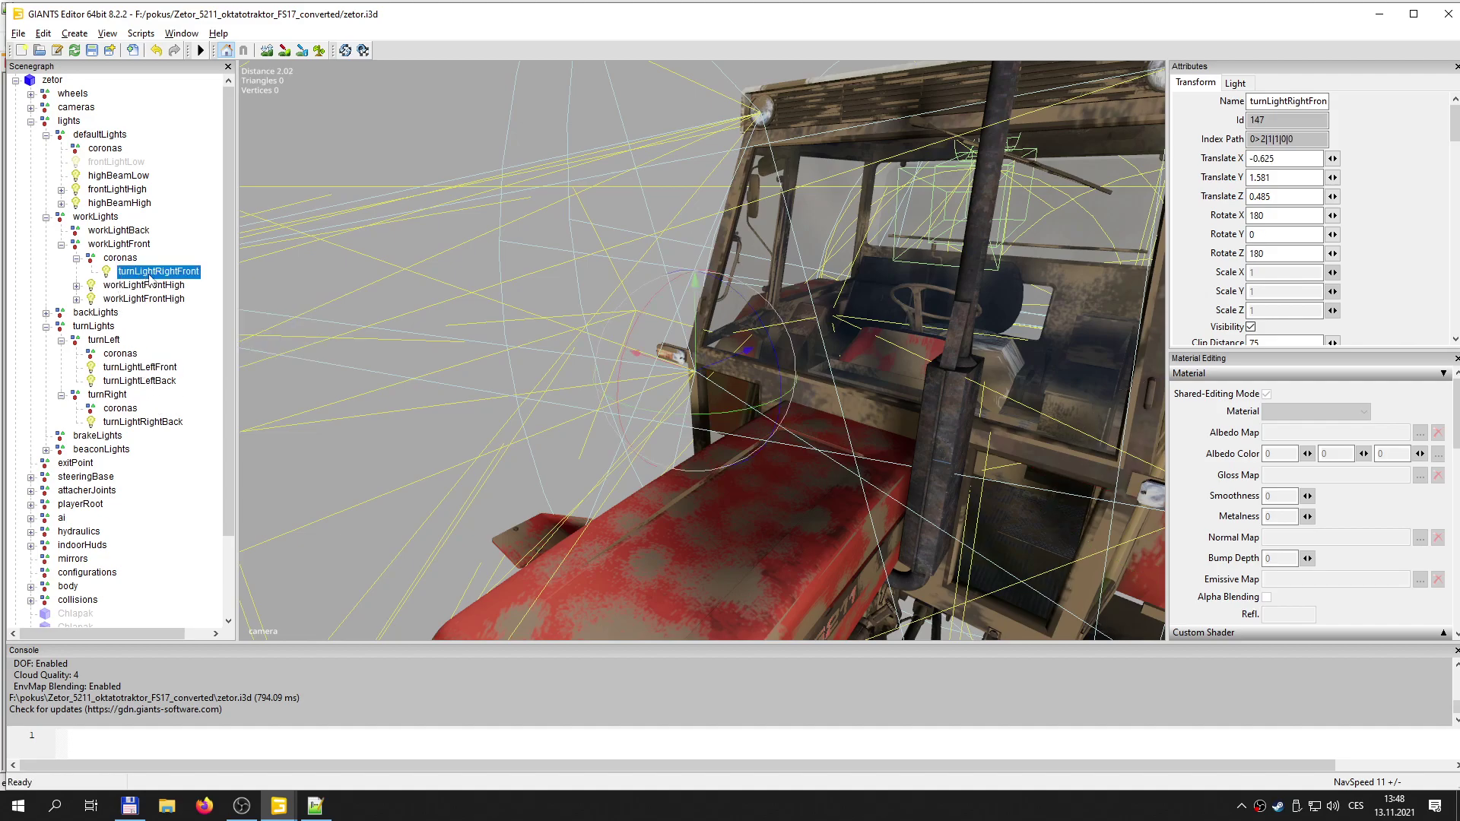
key(Delete)
click(111, 381)
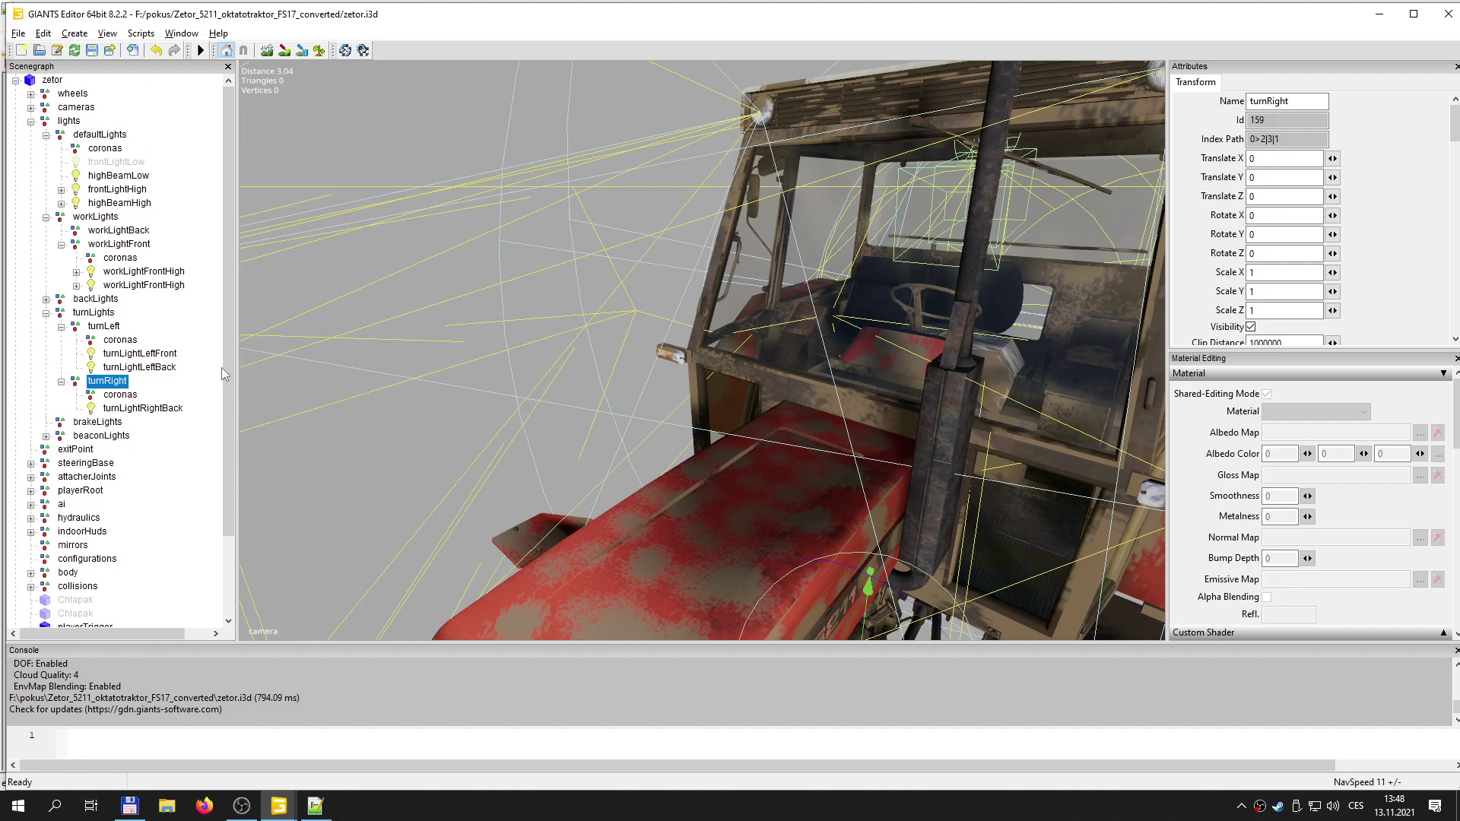
key(ctrl+z)
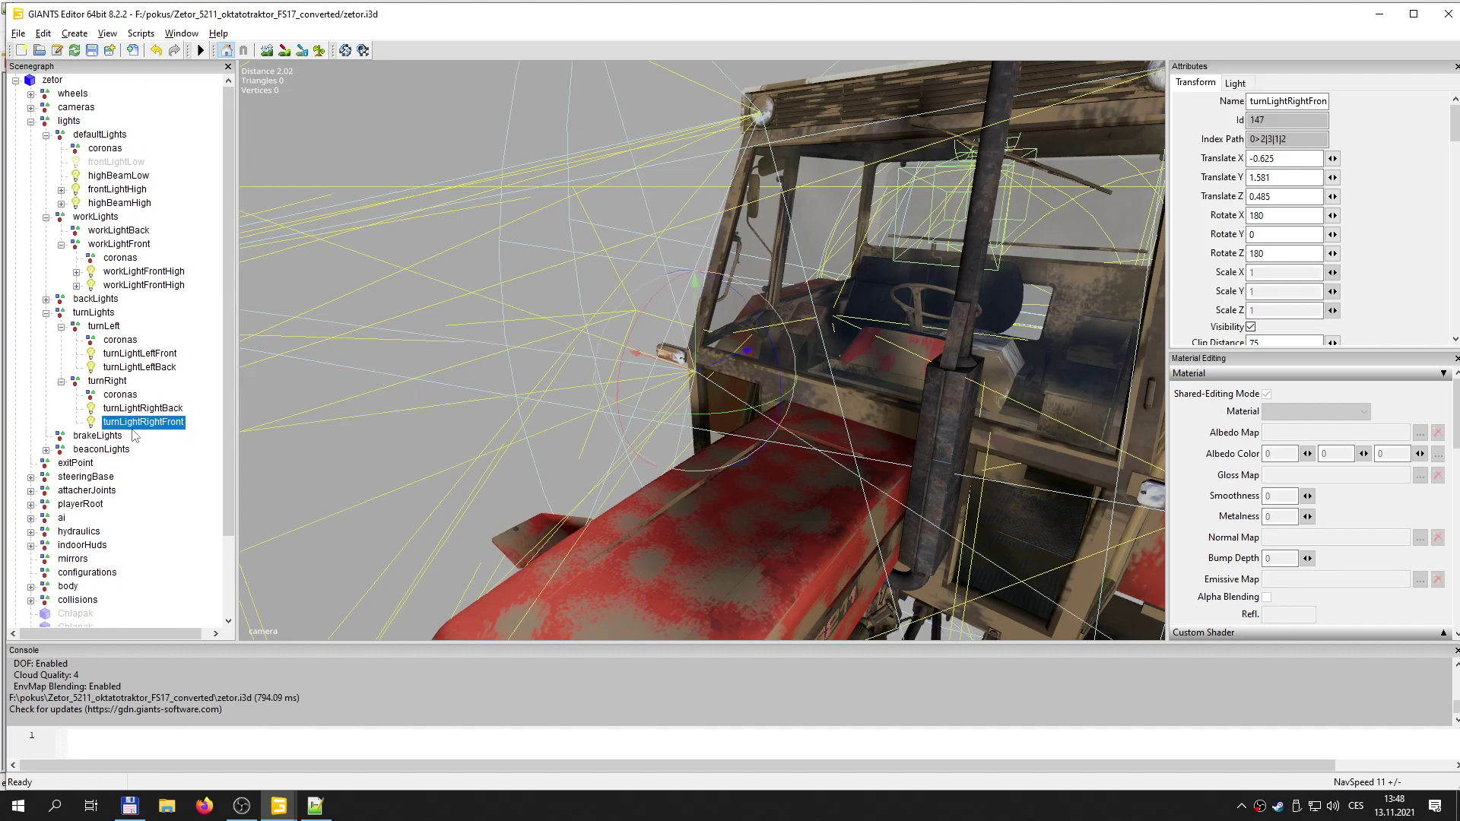
right_click(133, 426)
click(175, 479)
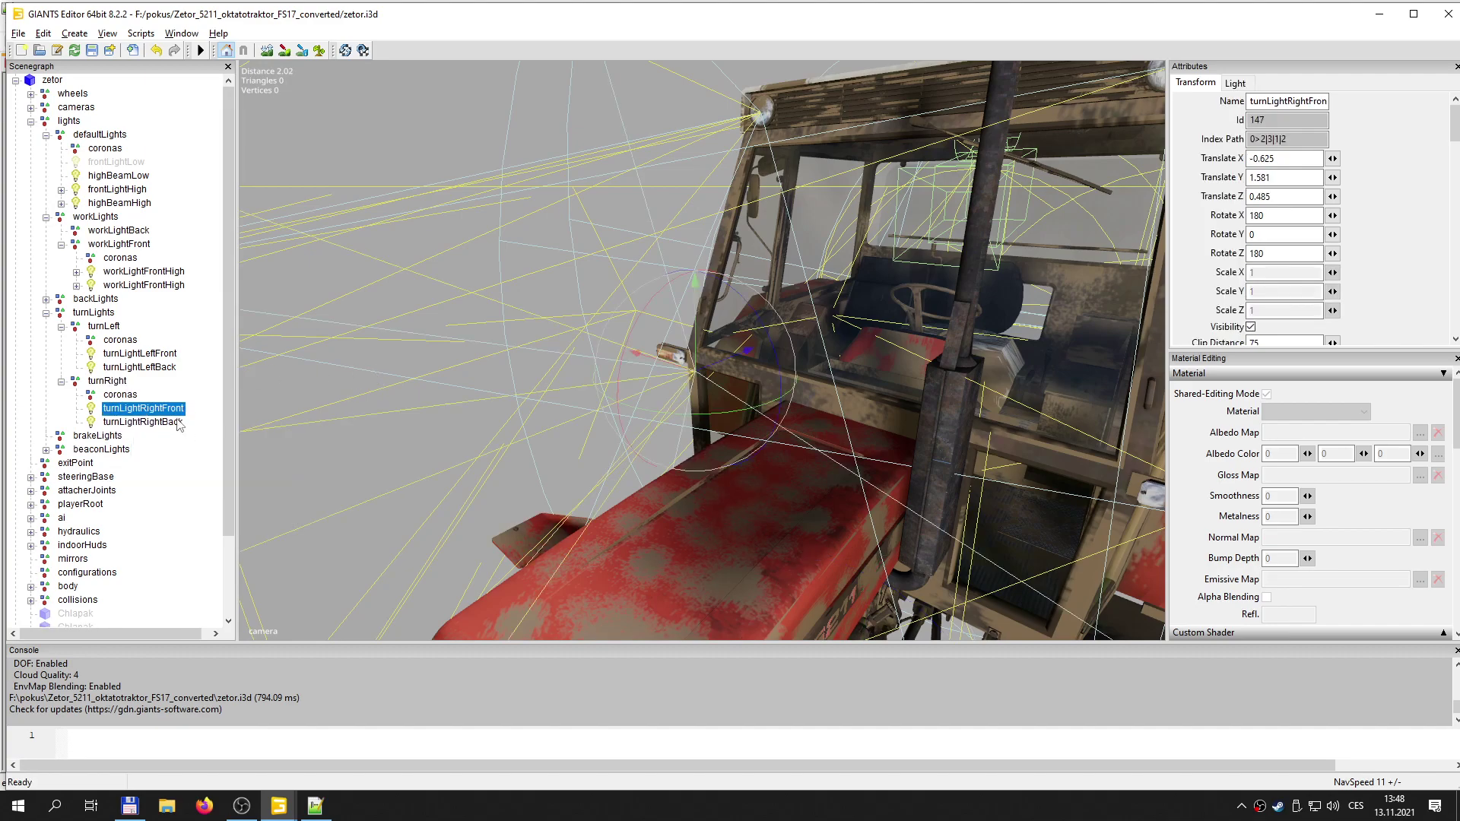
- Delete the child light workLightFrontHigh1 from the duplicated workLightFrontHigh
click(144, 274)
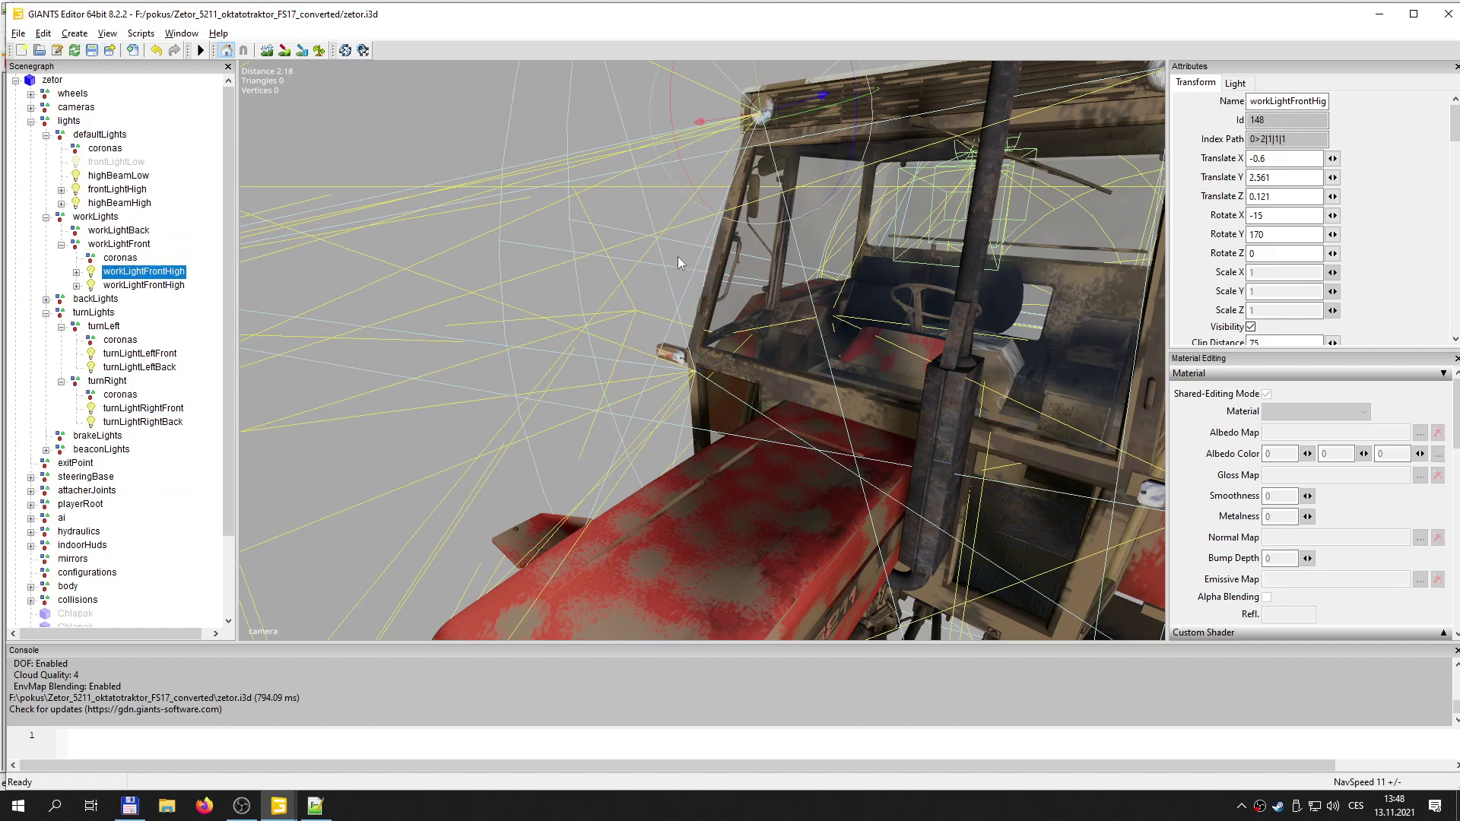
scroll(764, 251, down, 3)
click(159, 286)
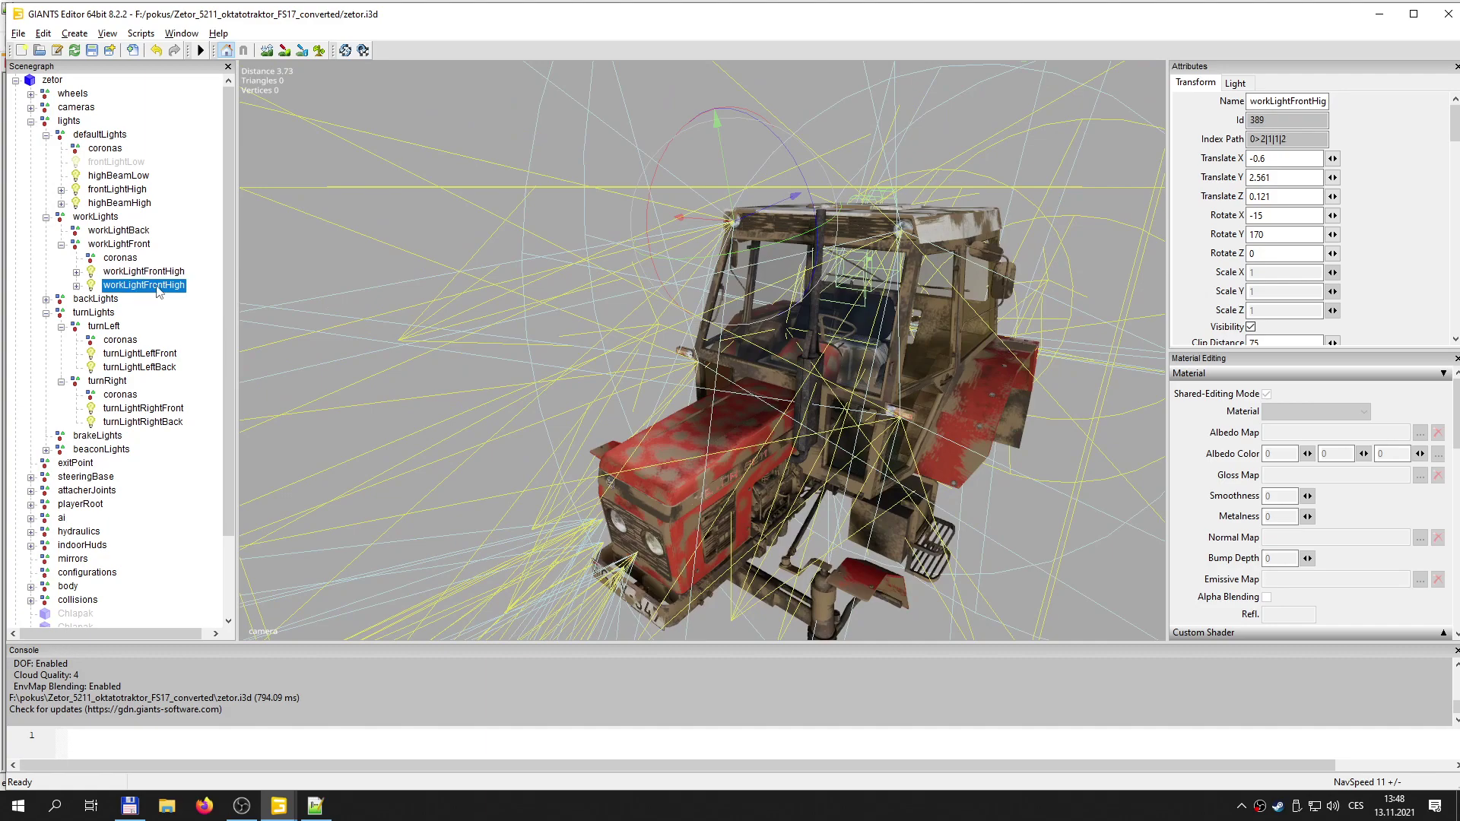
click(76, 286)
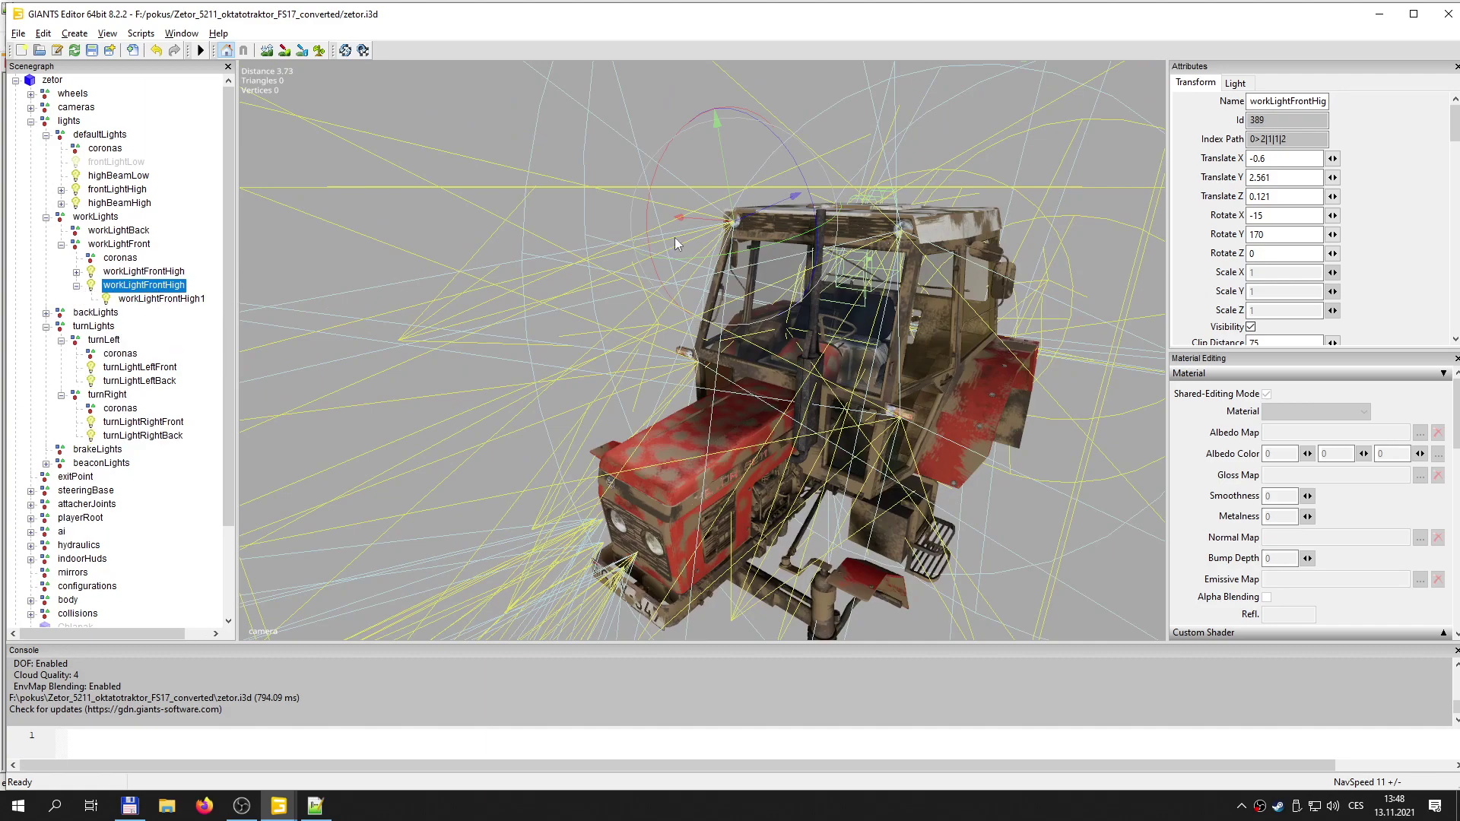
click(196, 301)
key(Delete)
- Set the Translate X of the duplicated workLightFrontHigh to 0
click(152, 285)
double_click(1276, 160)
text(0)
key(Return)
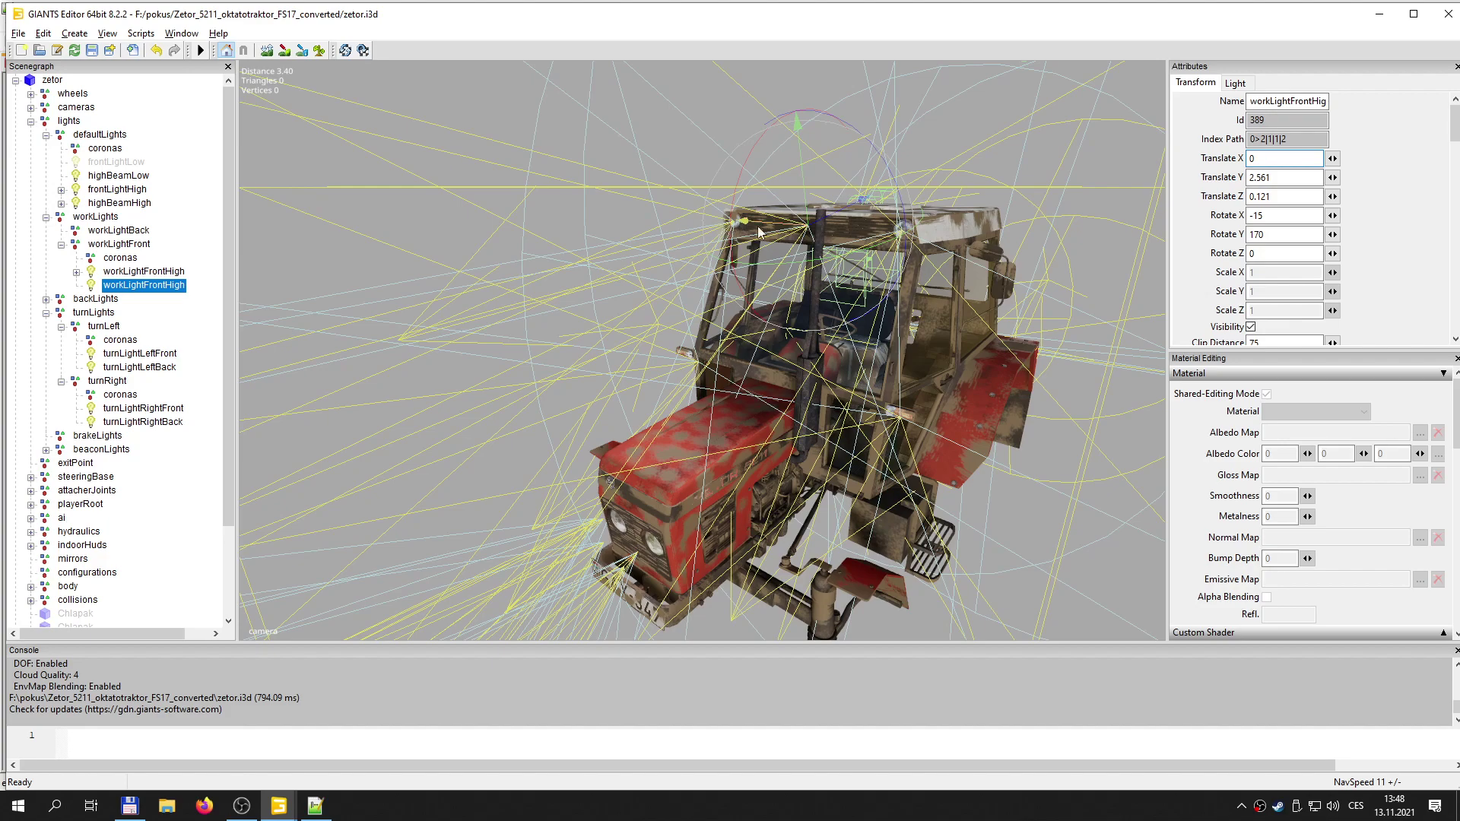
- Set the duplicated light's Cone Angle to 120 and save the scene
click(1235, 84)
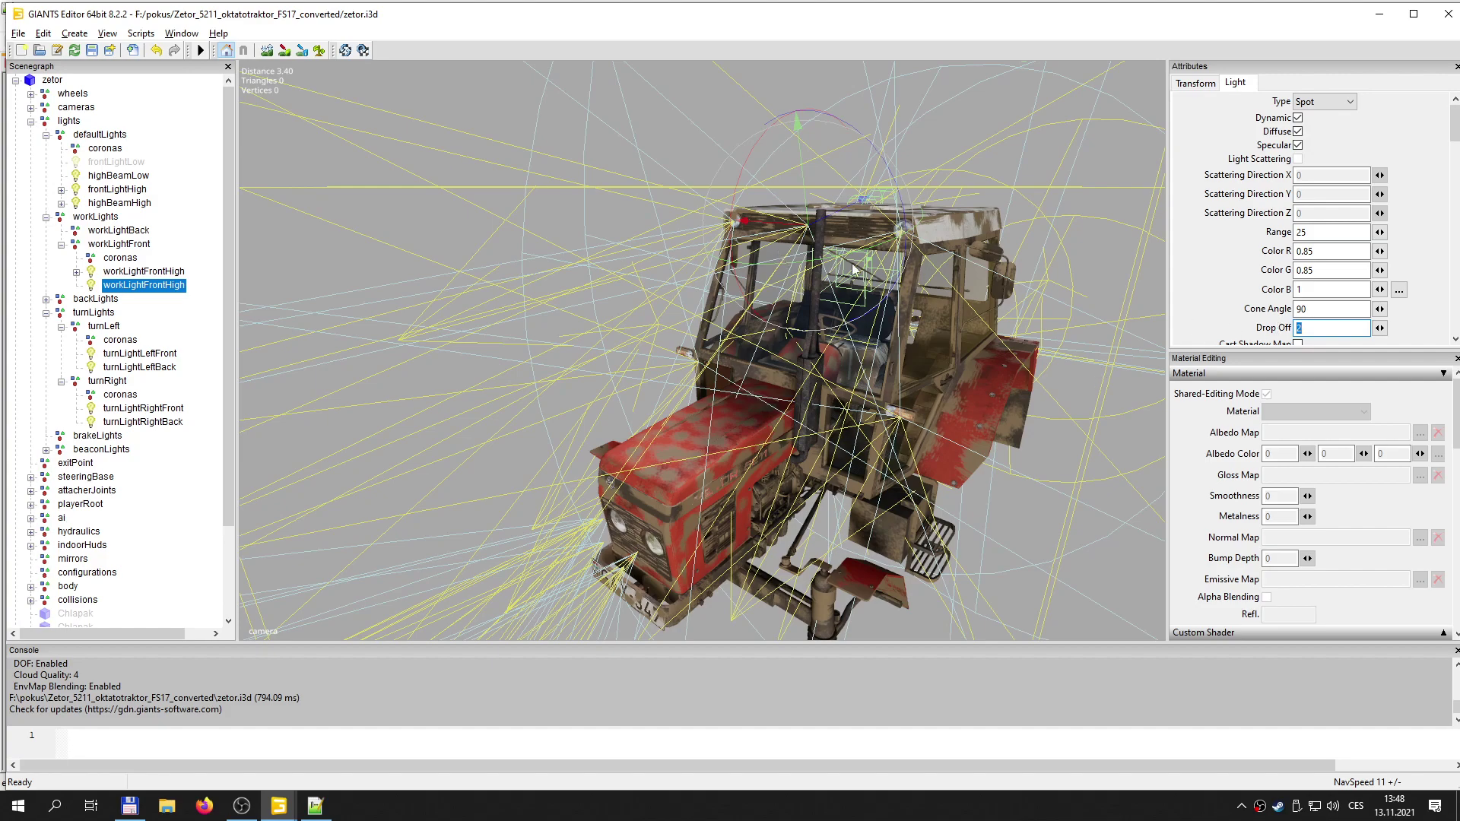
double_click(1308, 308)
text(120)
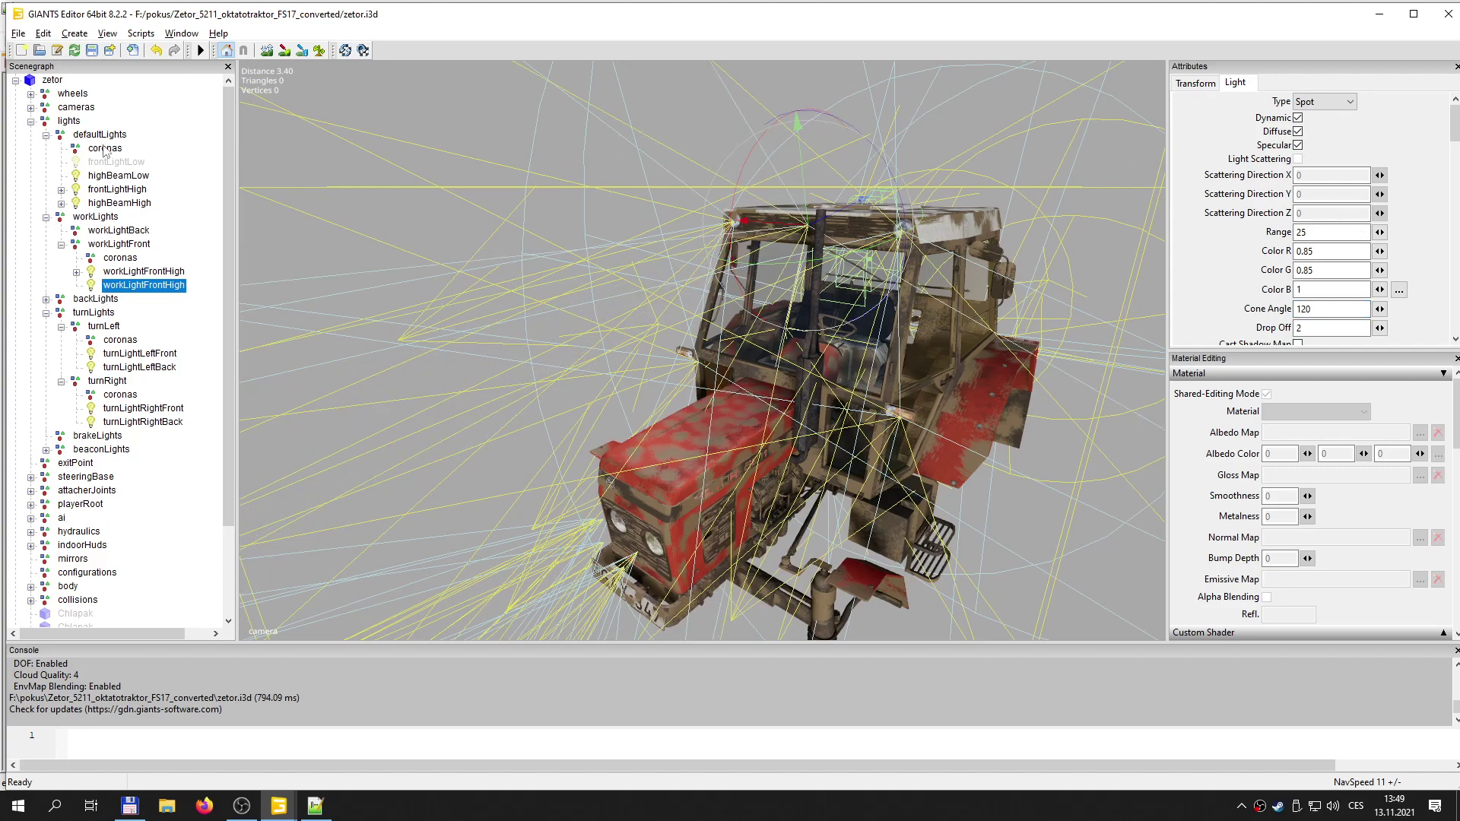
click(91, 50)
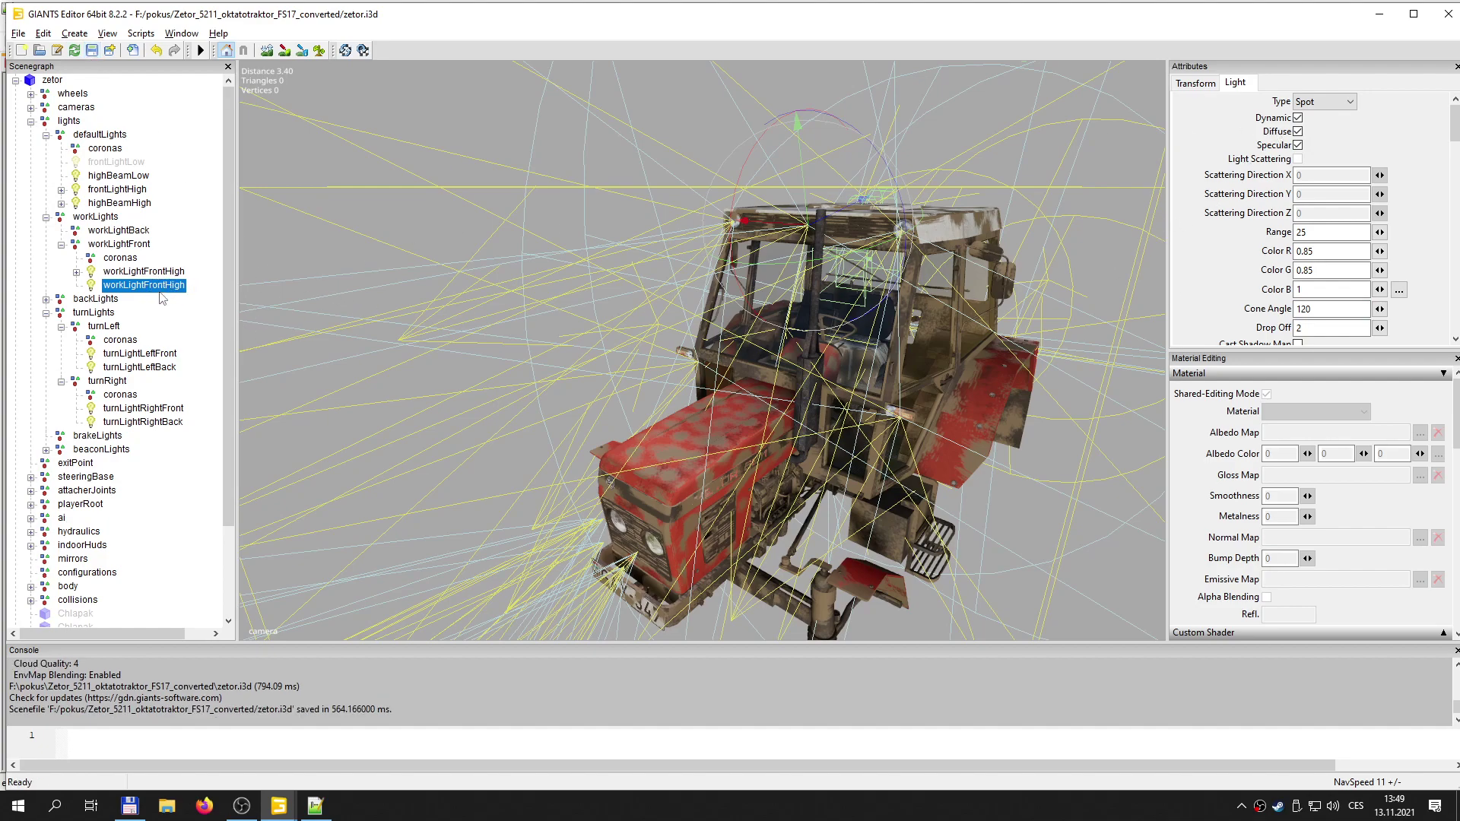
- Switch to zetor.xml in Notepad++ and copy the attribute node="0>2|0|2" from the first low light into the second low light entry
click(125, 258)
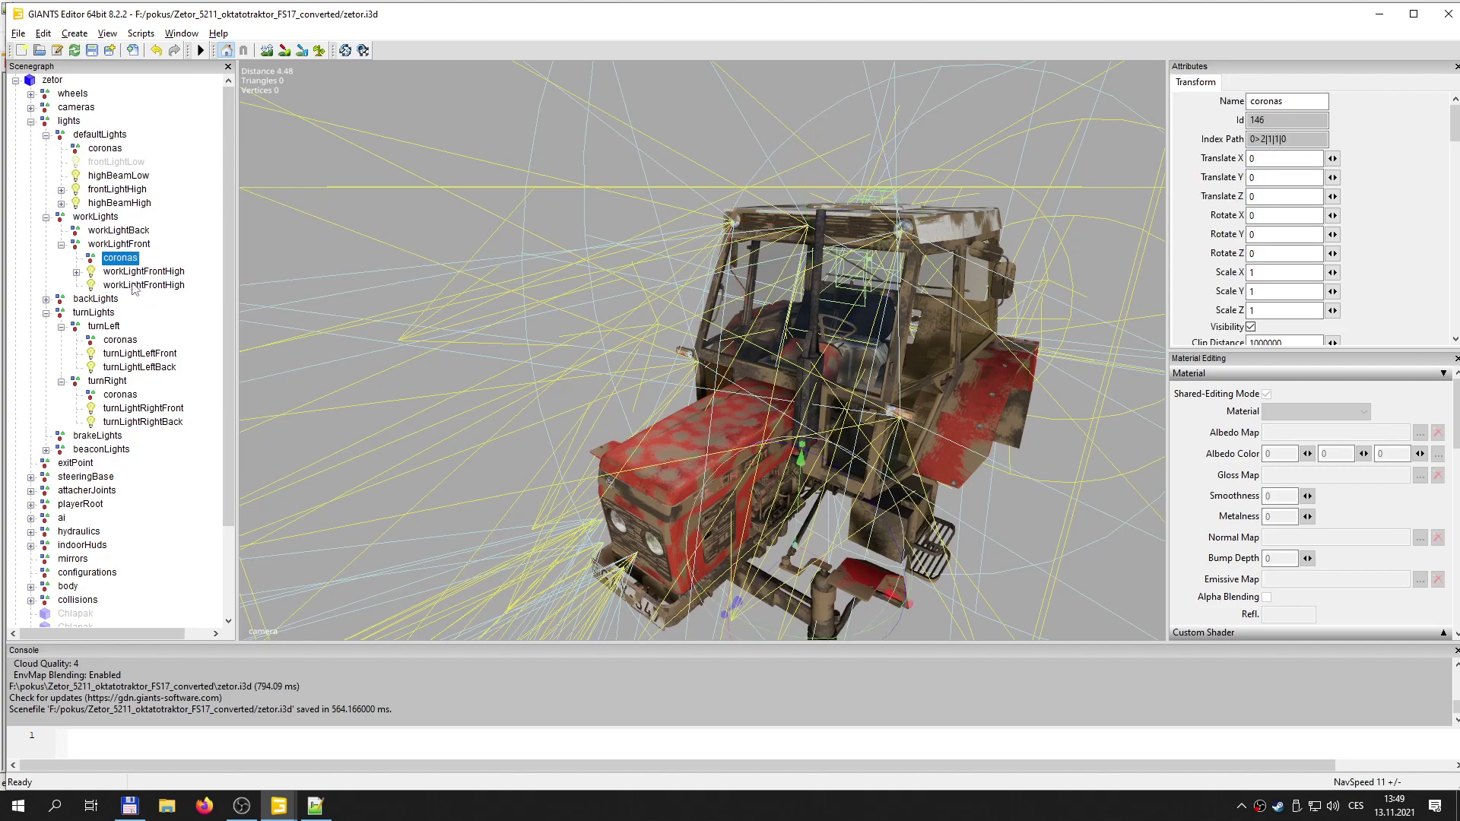
click(132, 285)
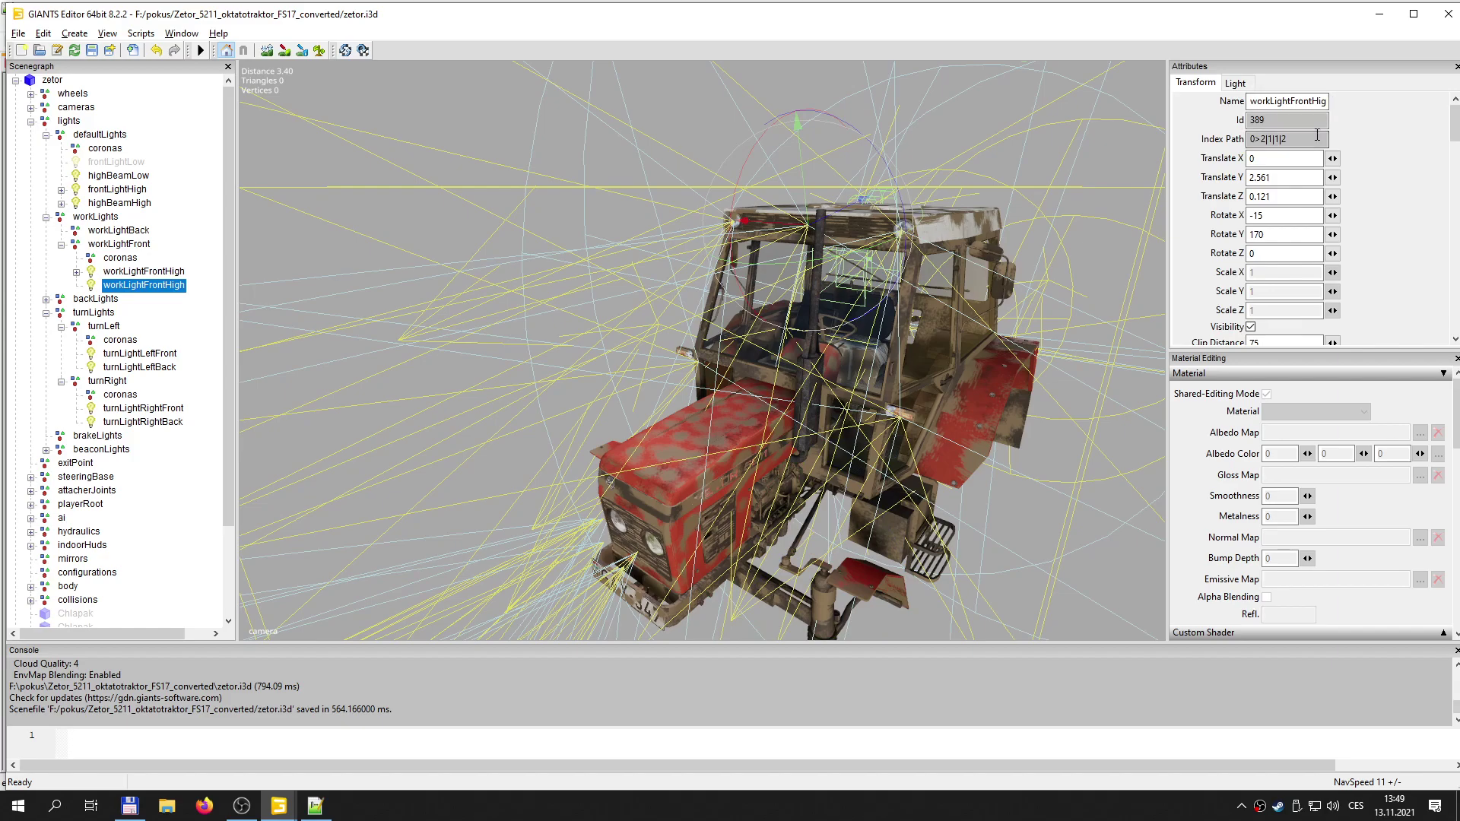
click(320, 814)
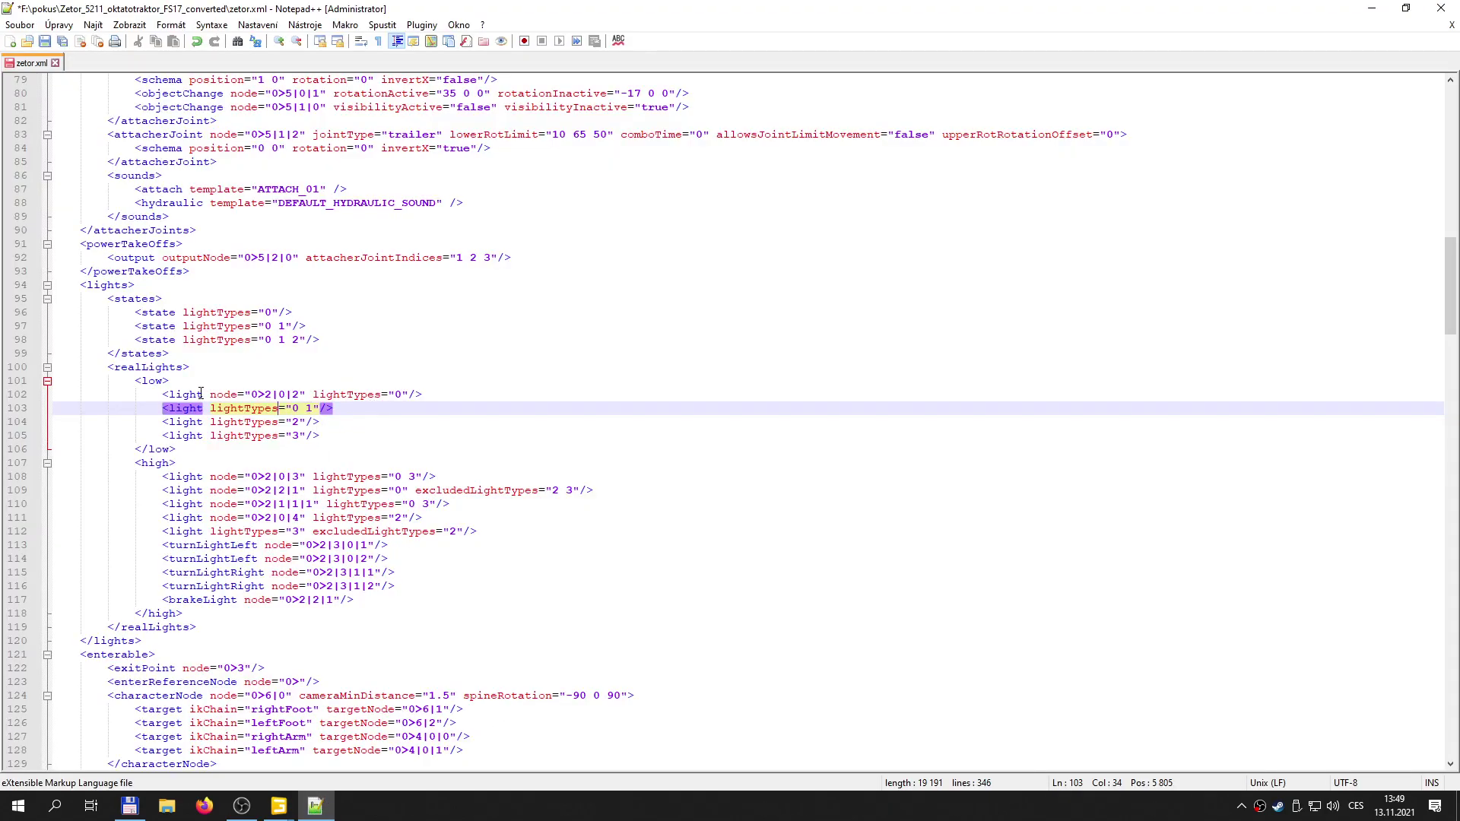
drag(202, 393, 306, 397)
key(ctrl+c)
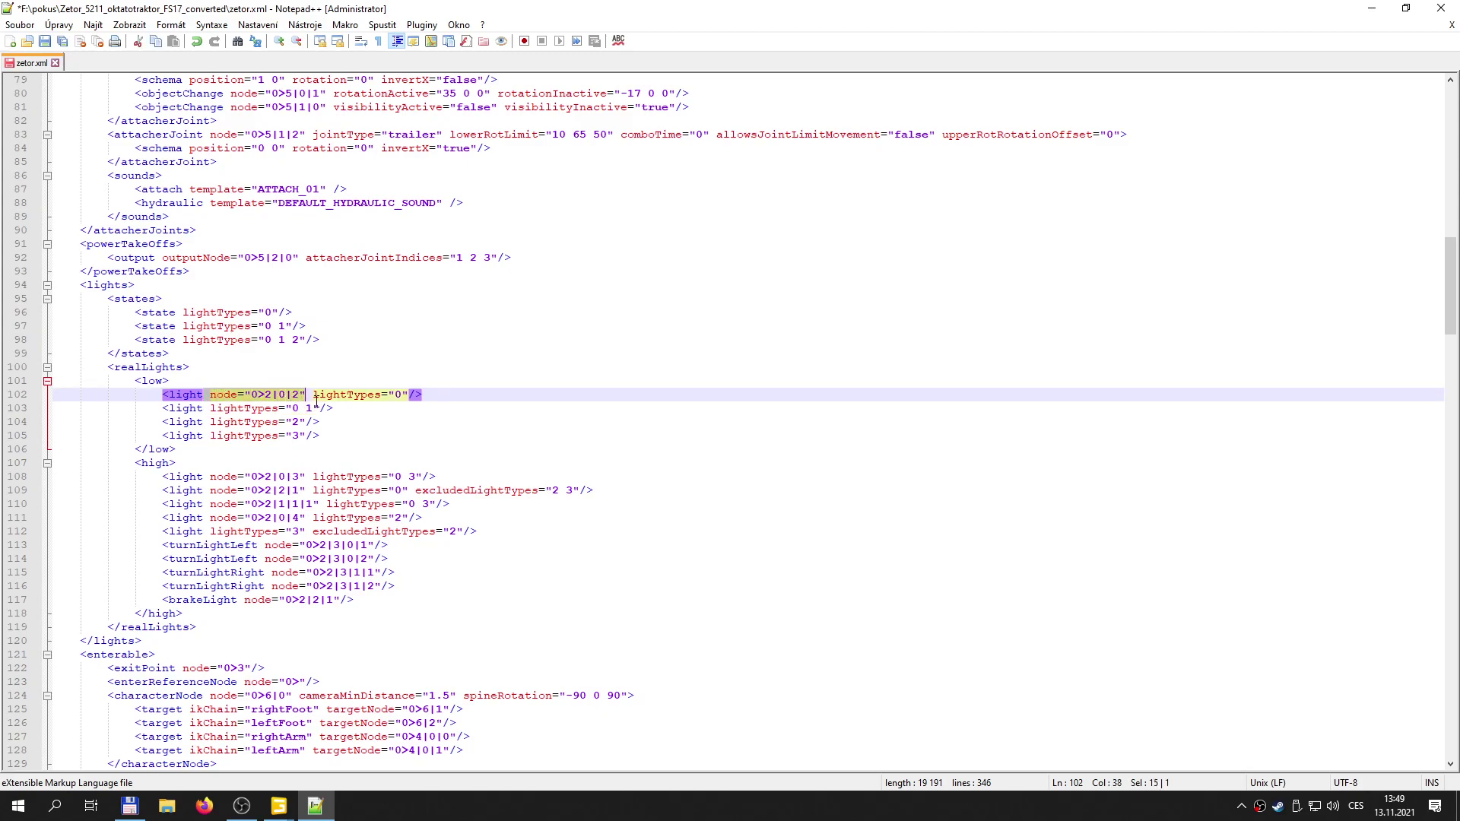
click(208, 410)
key(ctrl+v)
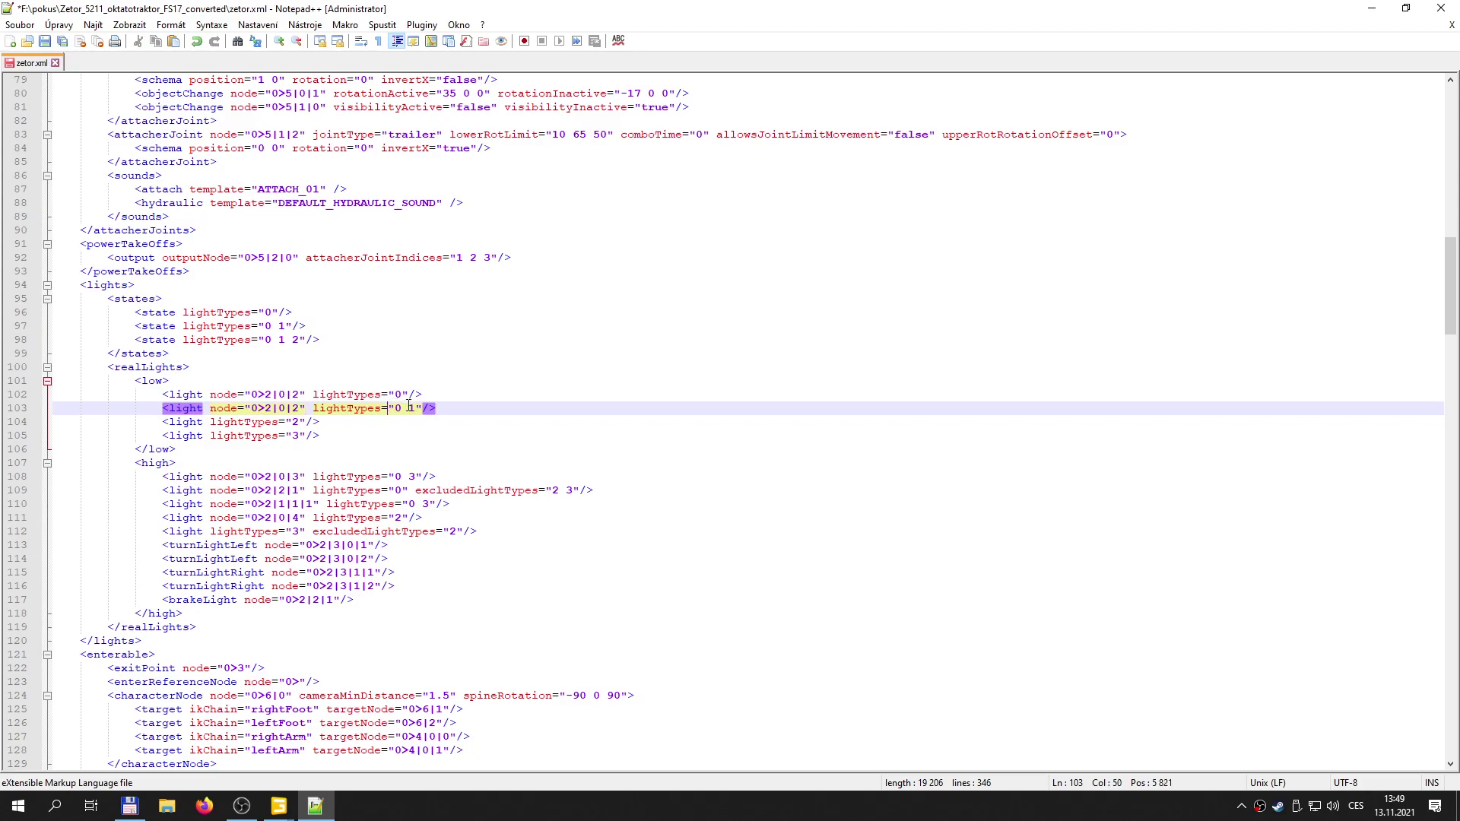
- Set lightTypes of the second low light entry to "1"
key(Up)
key(Down)
key(Up)
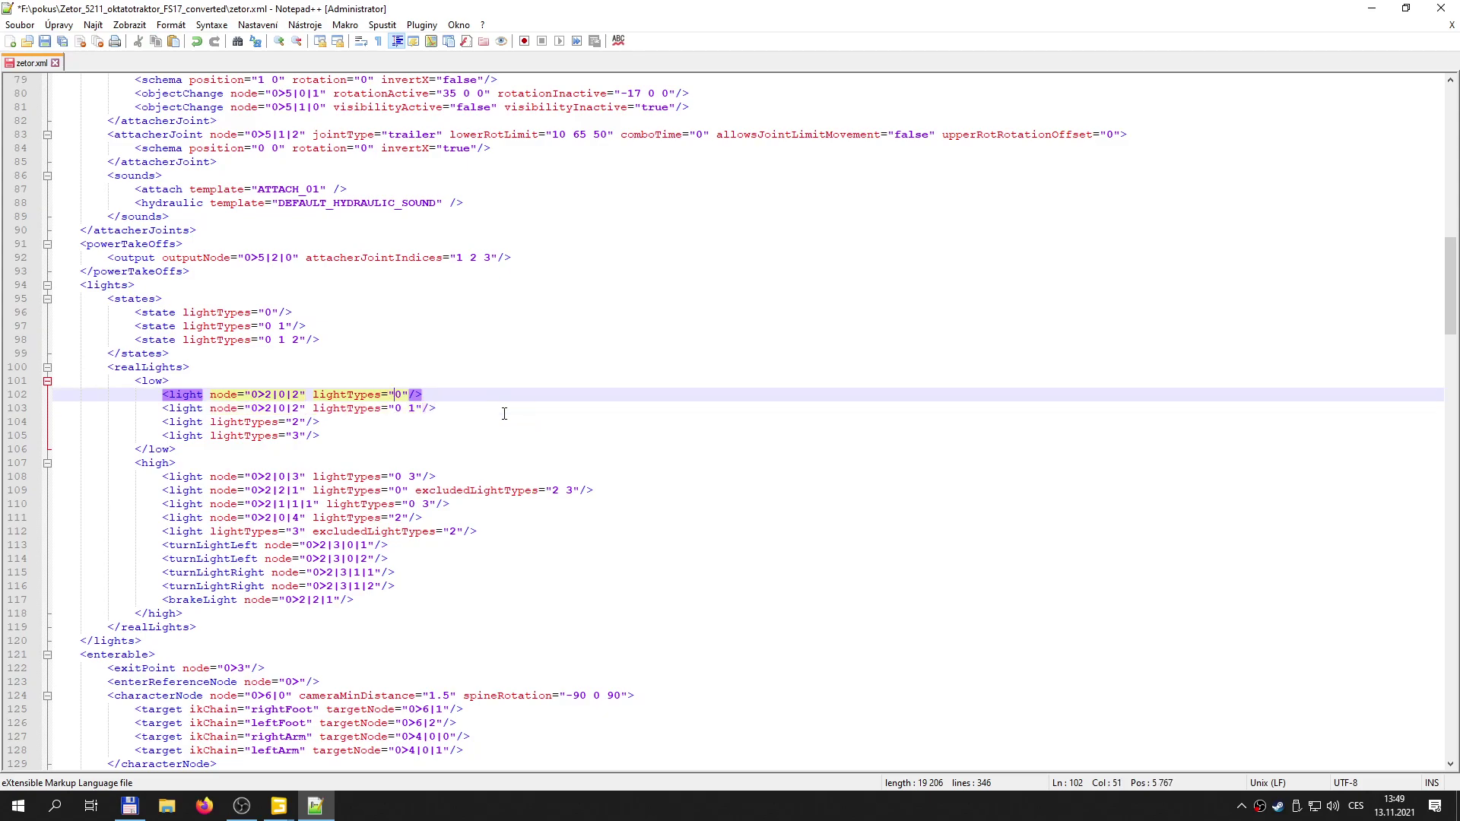
key(Down)
key(Delete)
key(Delete)
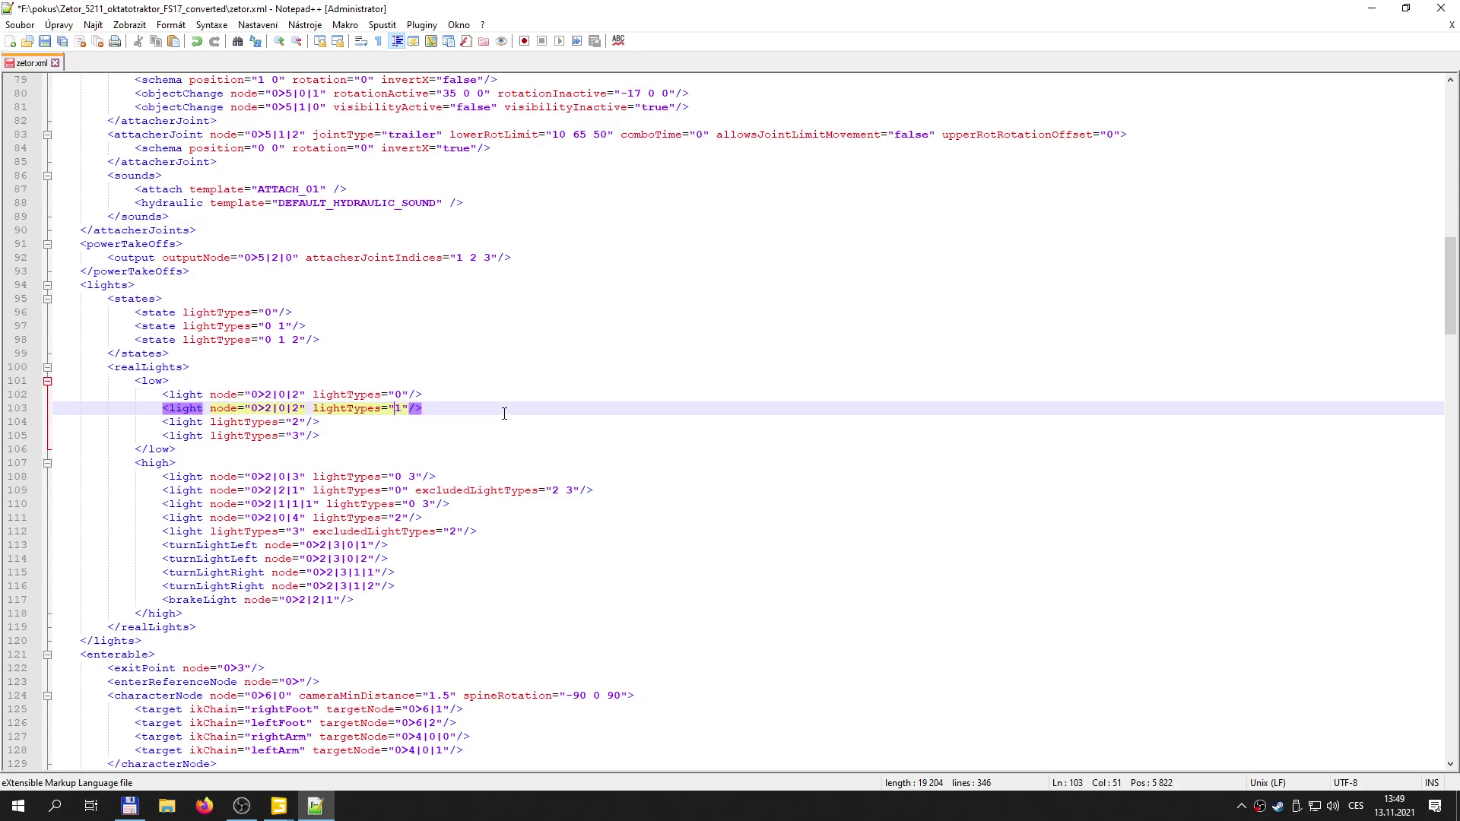
key(Down)
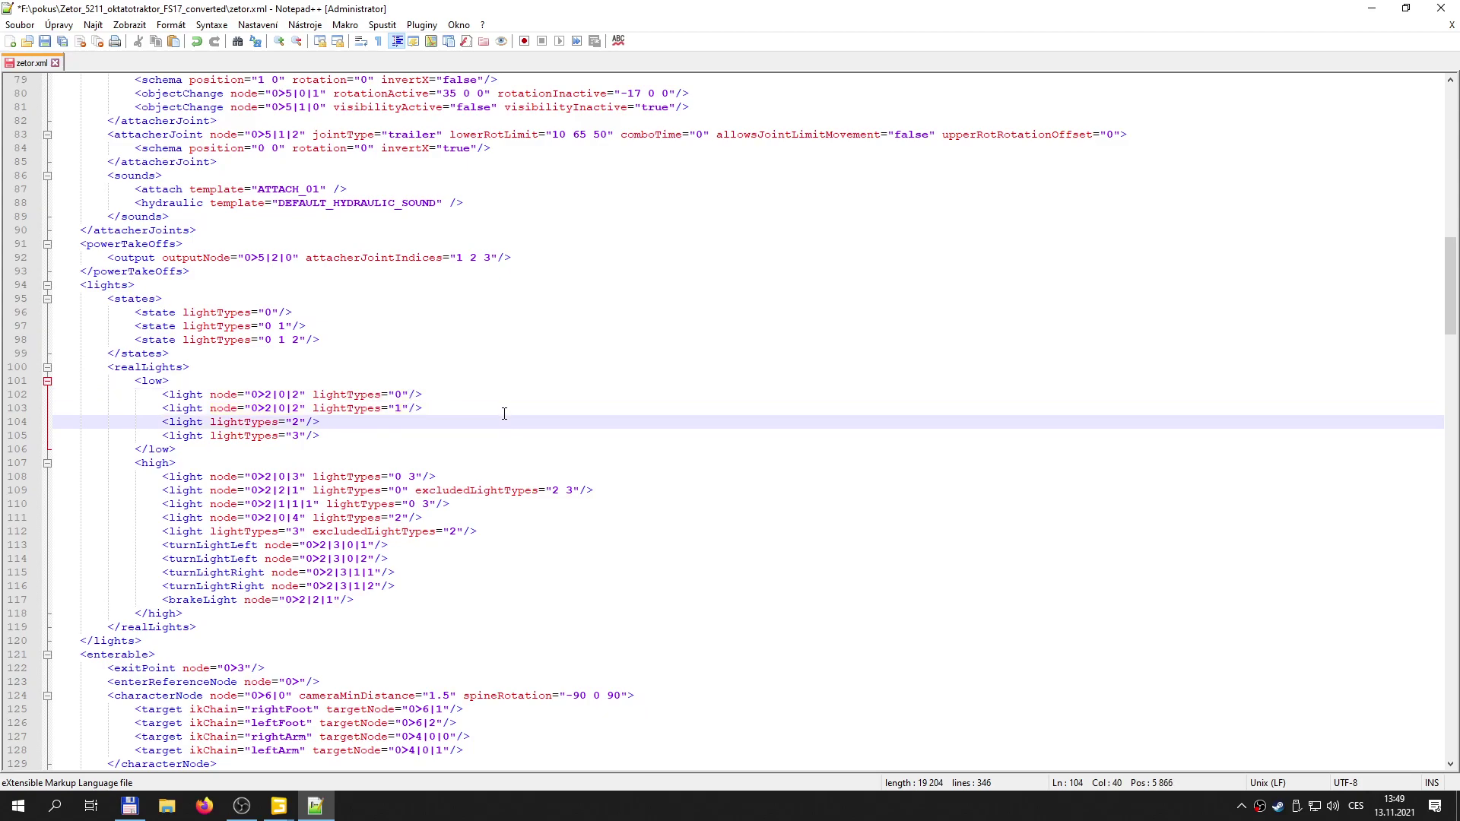
- Replace the second low light's node with the duplicated workLightFrontHigh's index path 0>2|1|1|2 from GIANTS Editor, and save zetor.xml
mouse_move(279, 805)
click(234, 696)
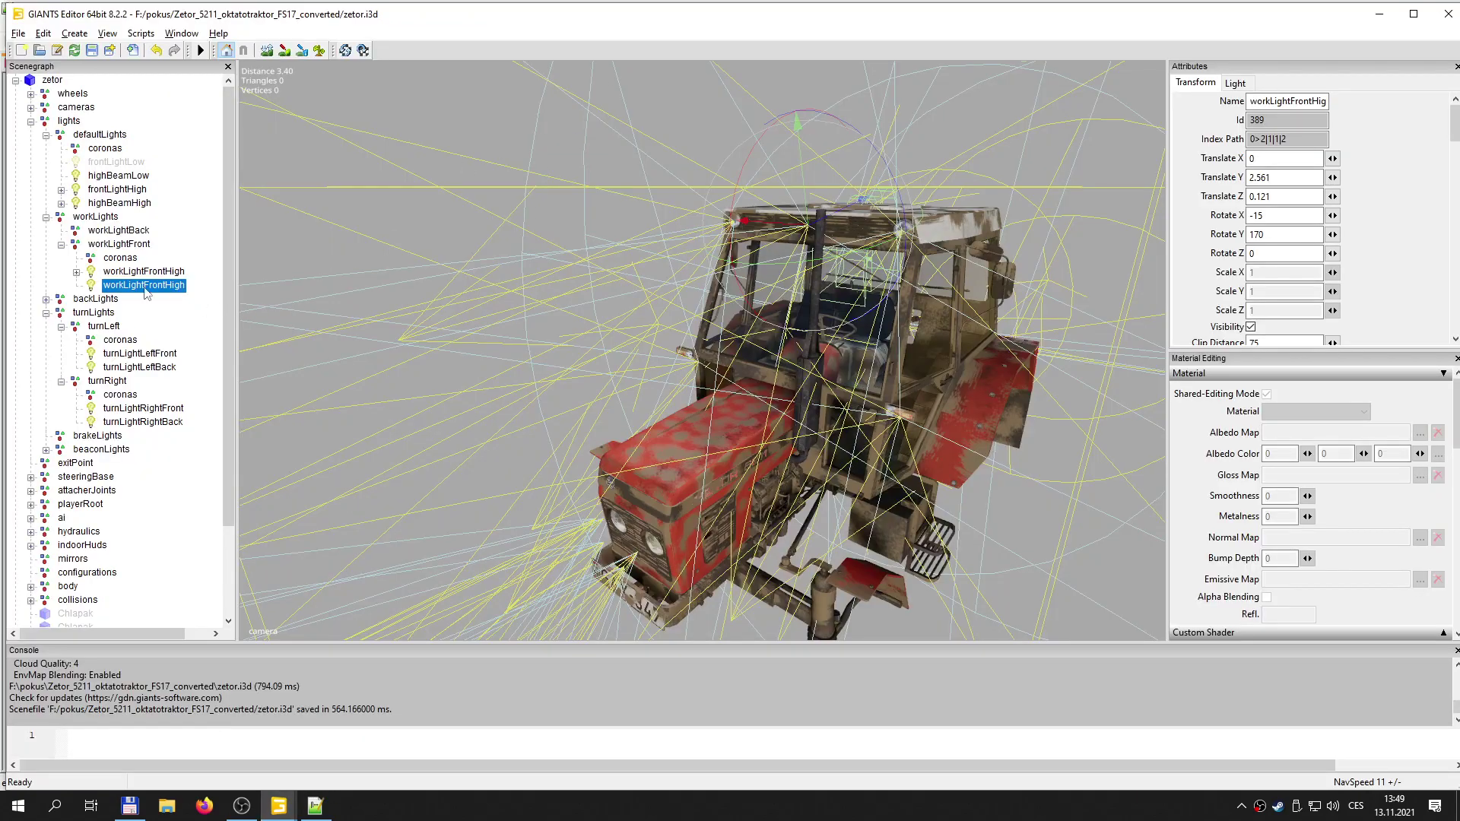
click(1287, 139)
triple_click(1278, 139)
key(ctrl+c)
click(315, 805)
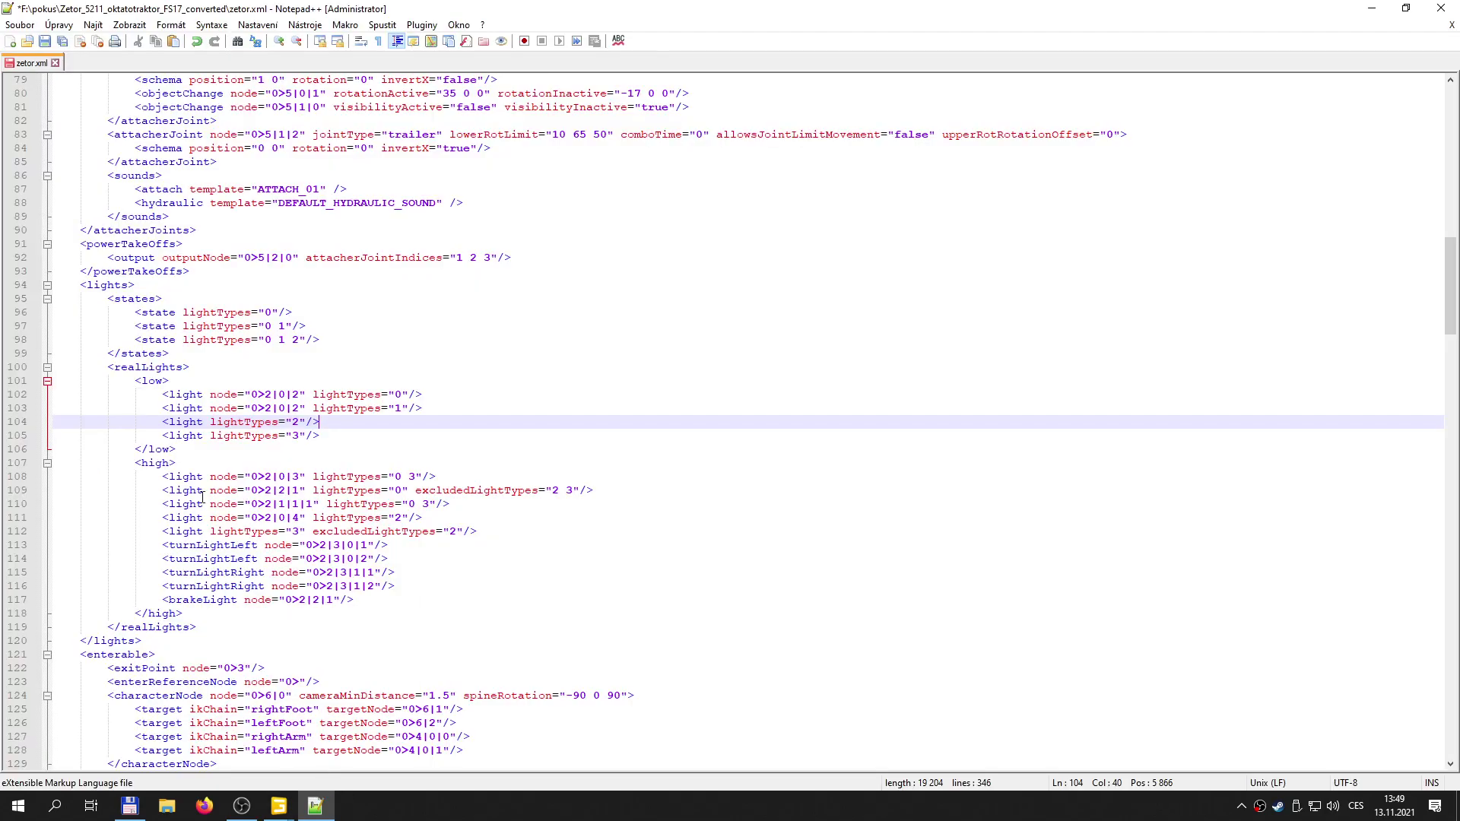
drag(251, 408, 302, 410)
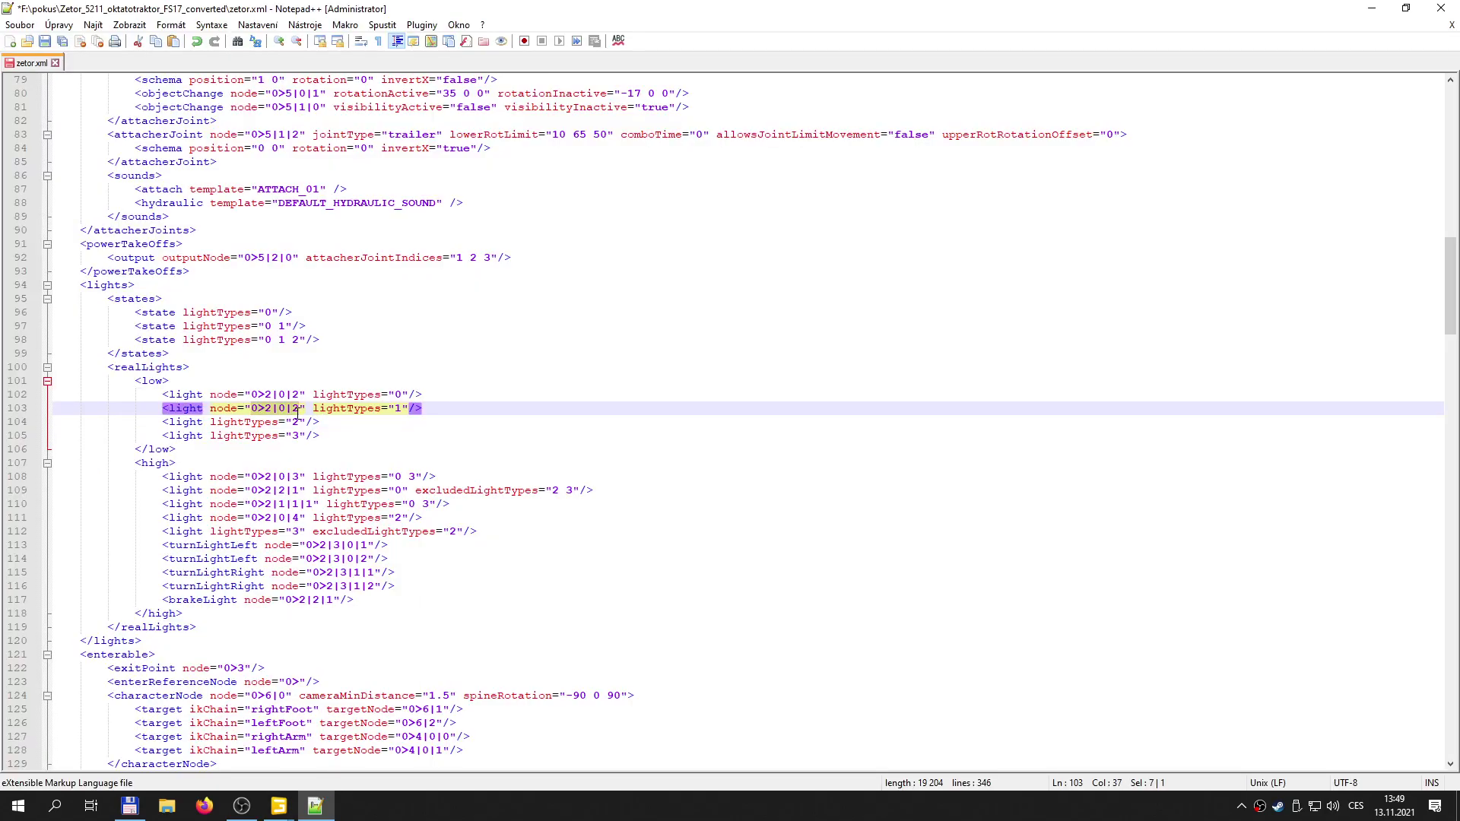
key(ctrl+v)
click(45, 40)
- Switch back to GIANTS Editor and examine the rear of the tractor's cab and fenders
click(278, 804)
click(254, 734)
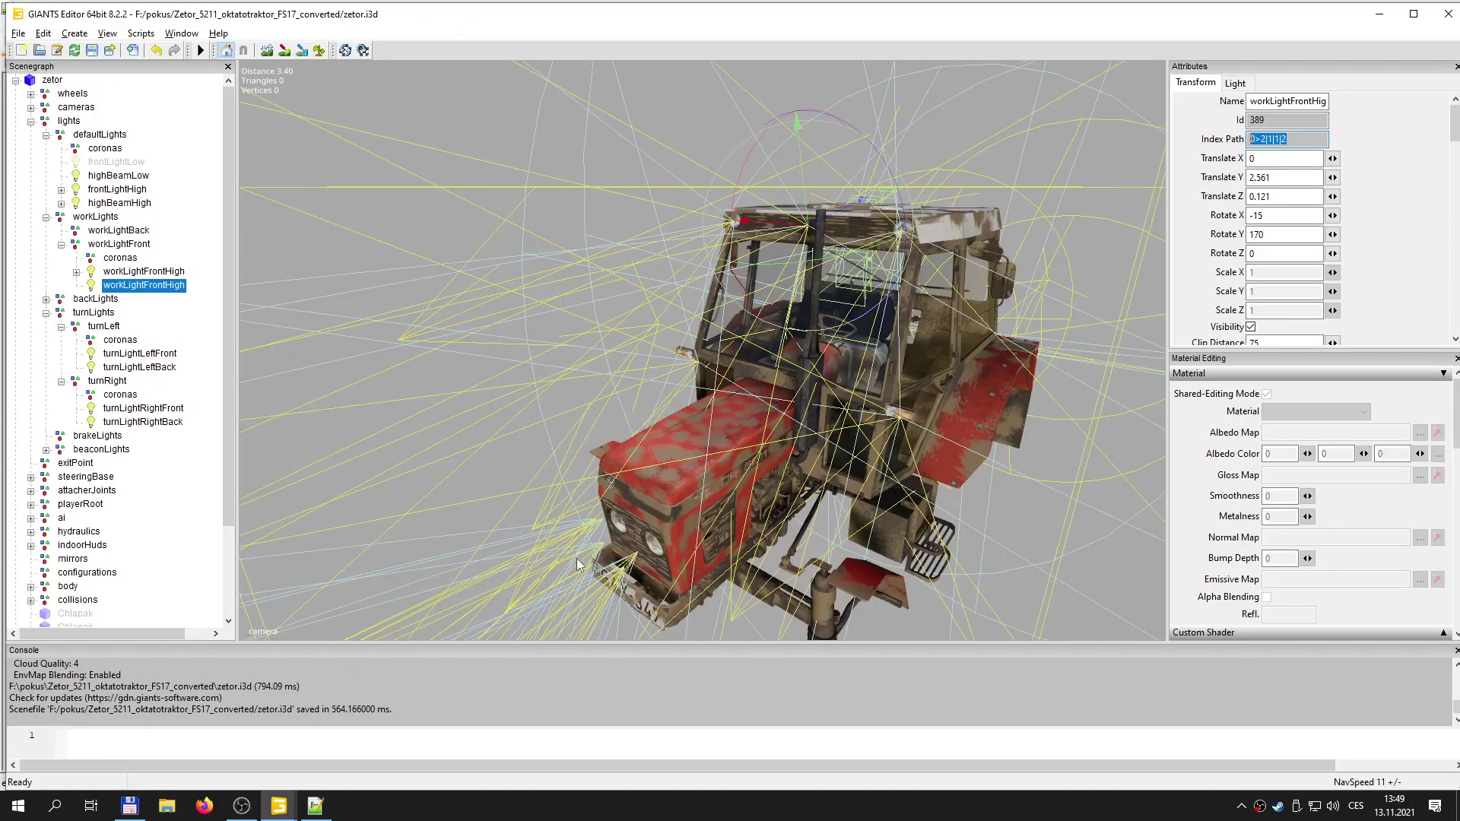
alt+drag(771, 455, 650, 445)
middle_drag(649, 450, 572, 461)
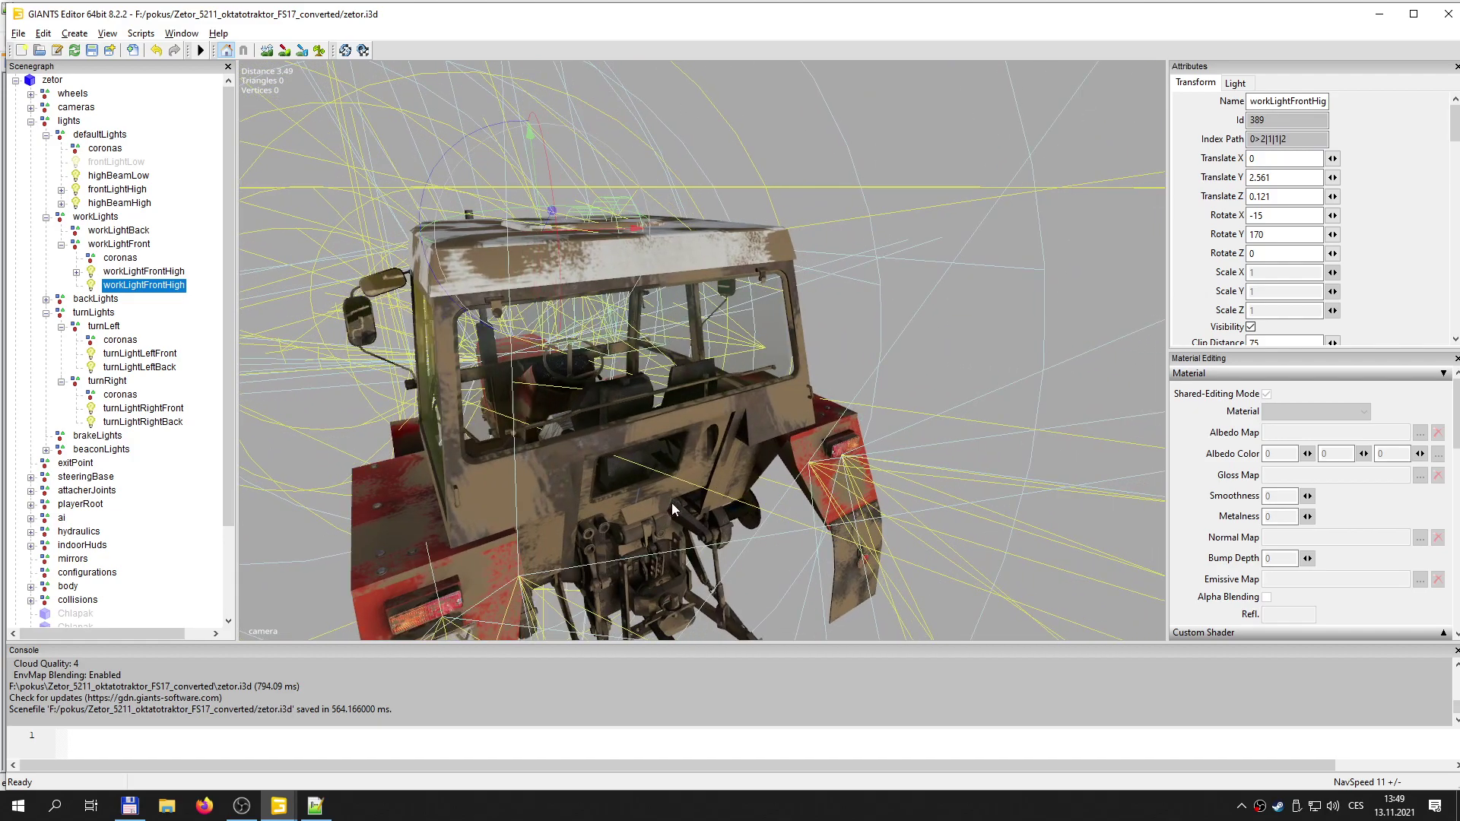
alt+middle_drag(669, 504, 675, 499)
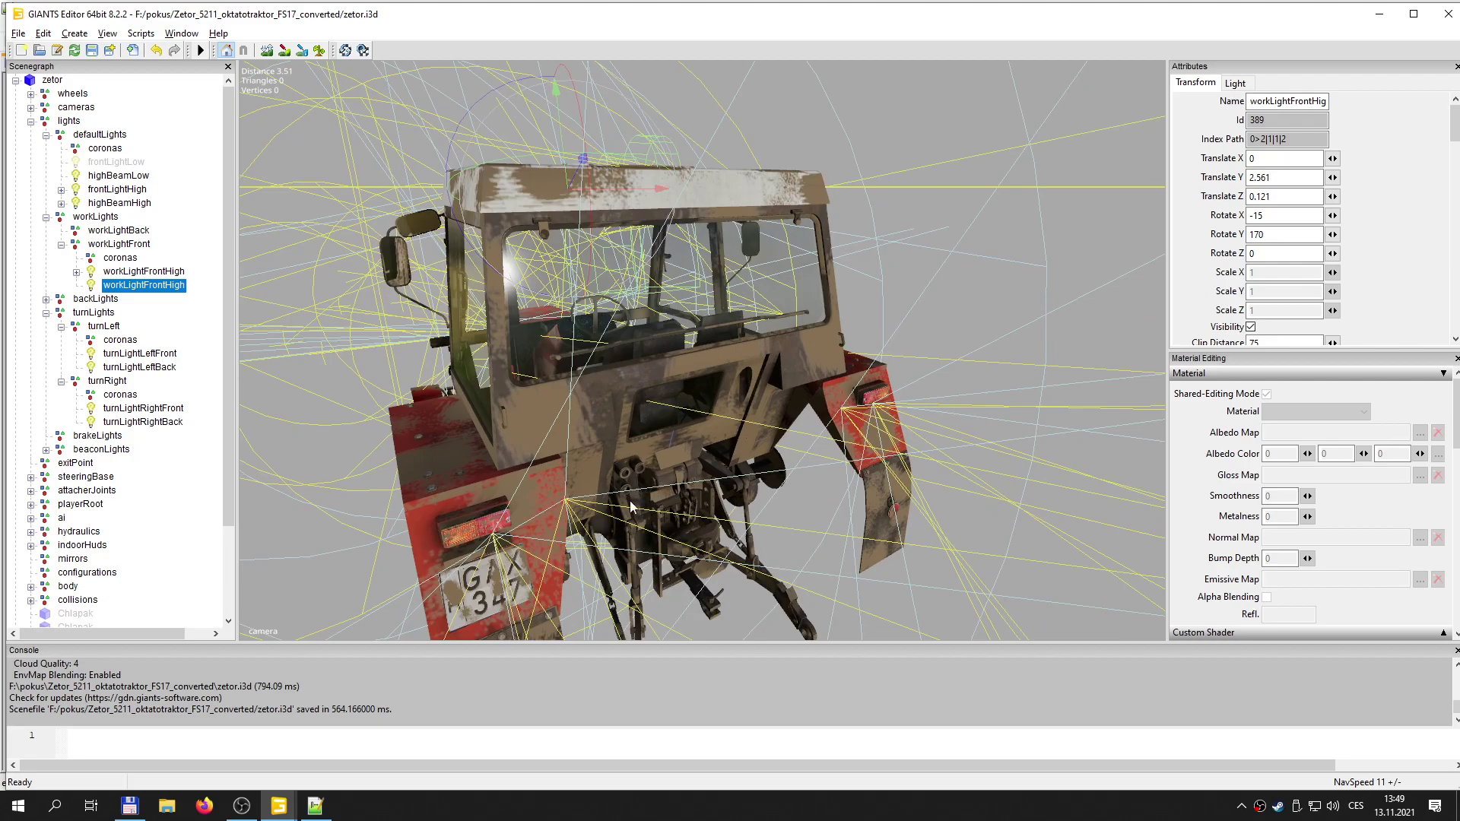
middle_drag(574, 384, 664, 454)
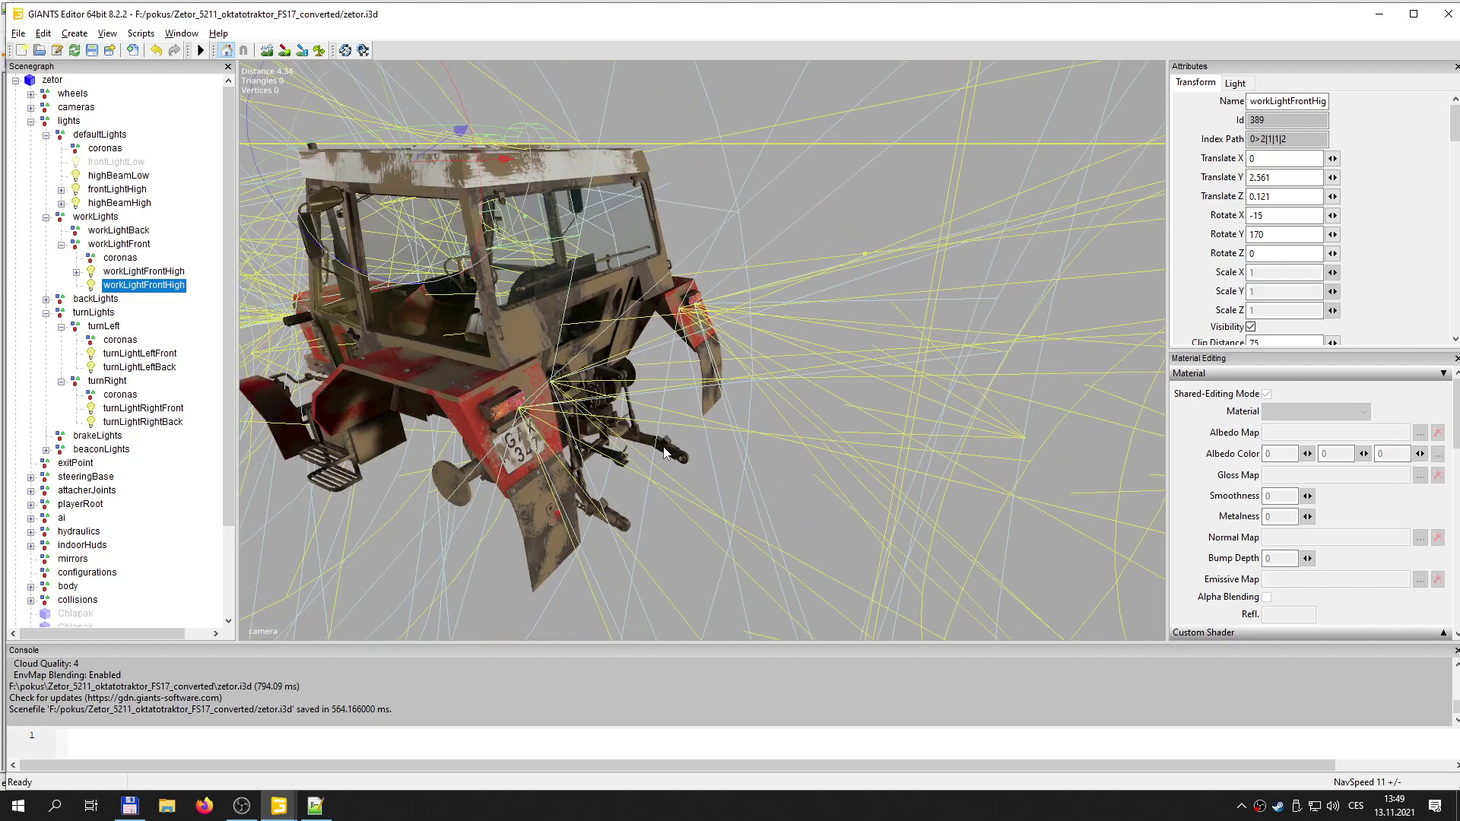
middle_drag(800, 435, 750, 423)
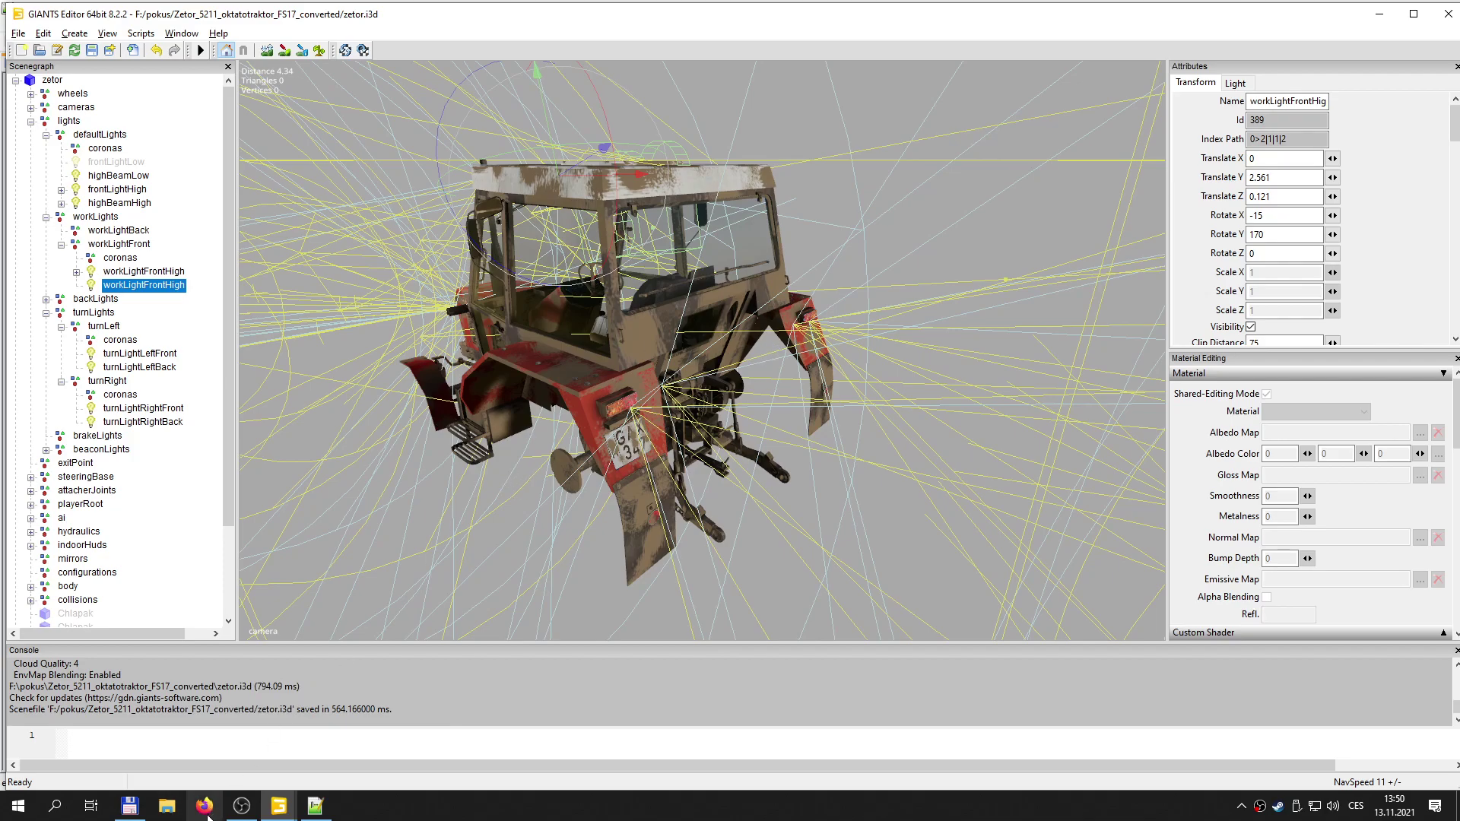
- Switch to Total Commander and open the Farming Simulator 2019 folder data\shared\assets\lights\lizard
click(139, 811)
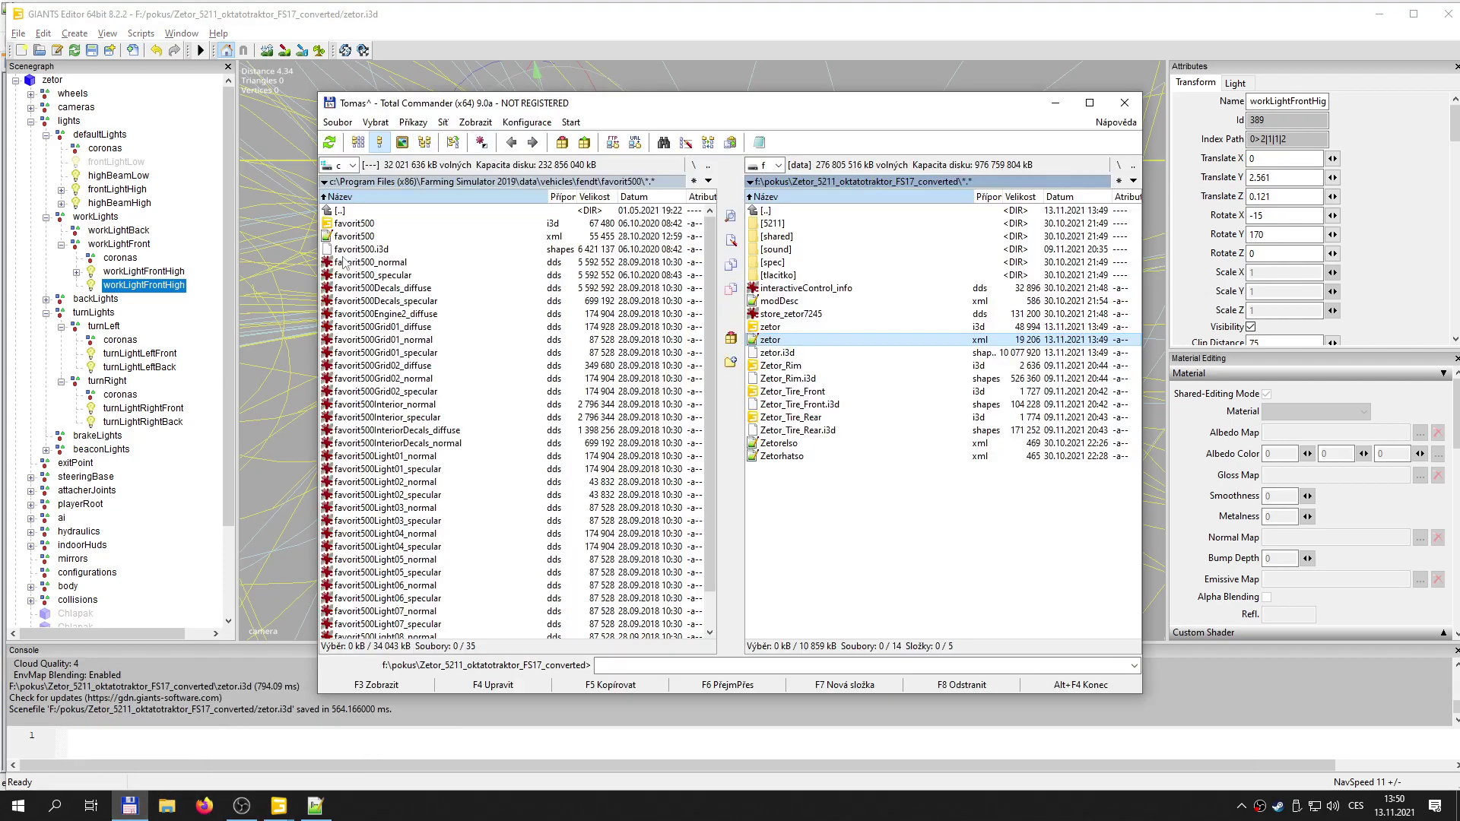
double_click(352, 213)
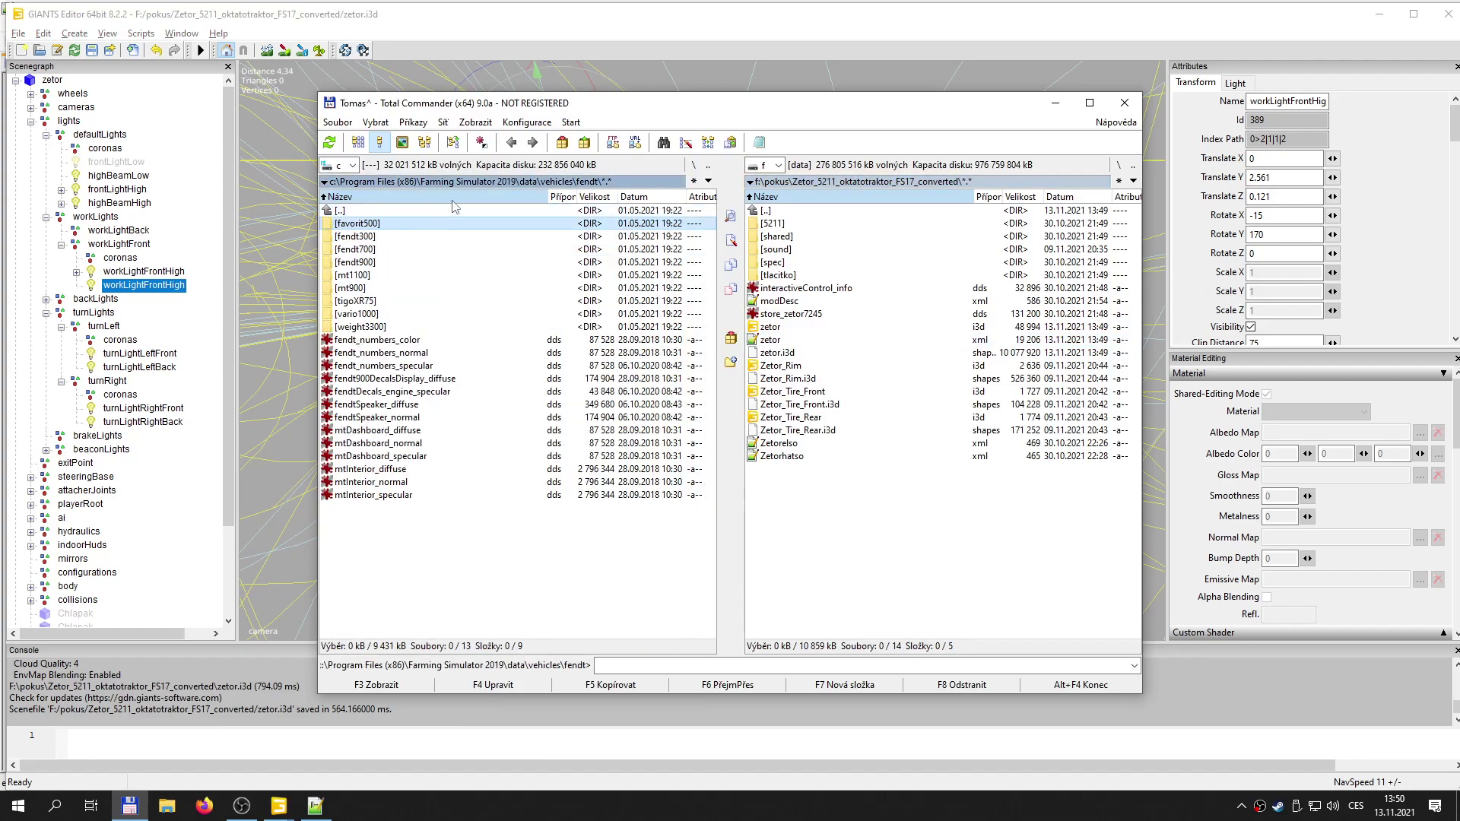
click(395, 212)
double_click(395, 212)
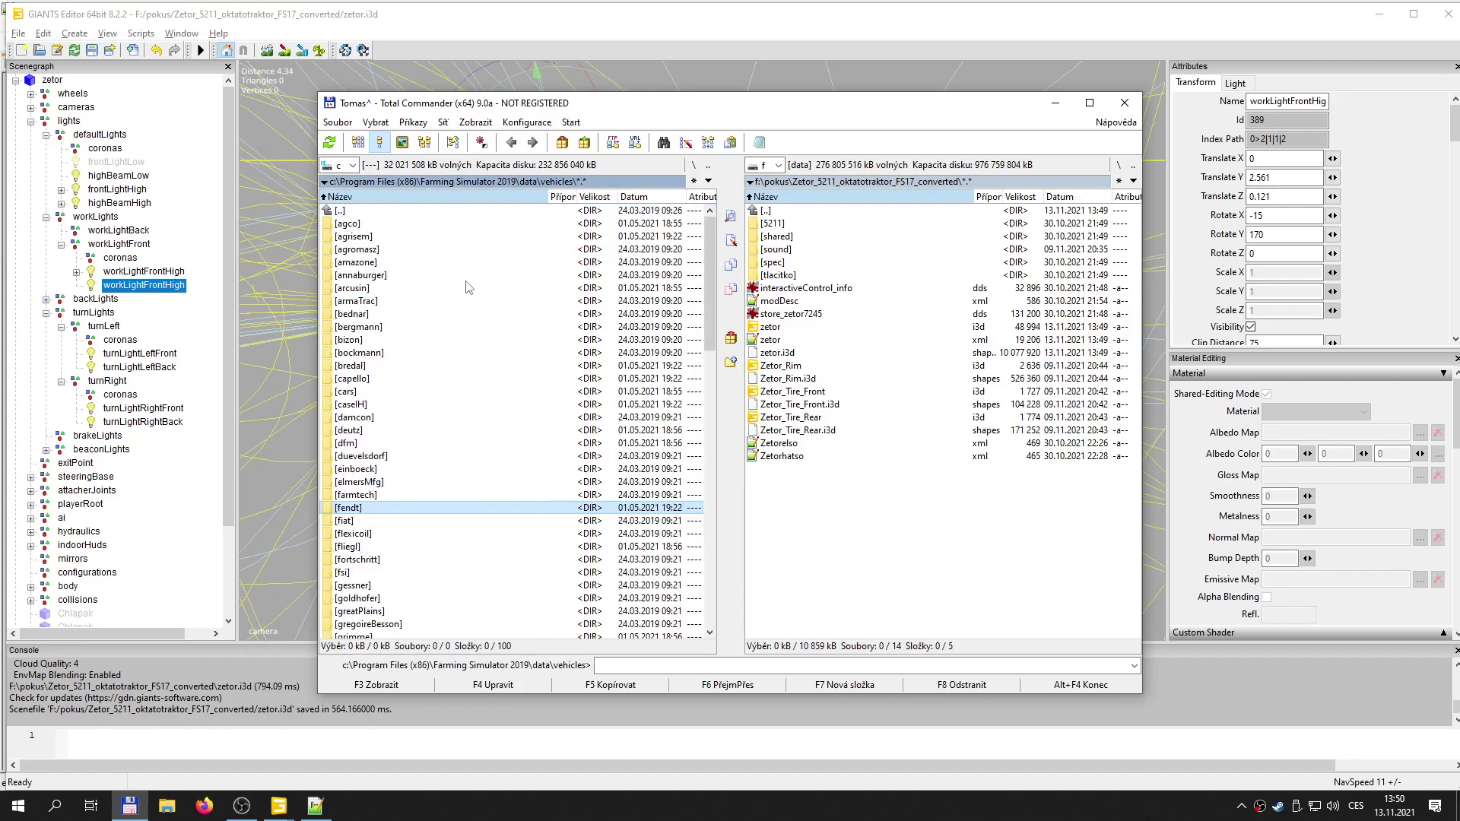
double_click(341, 213)
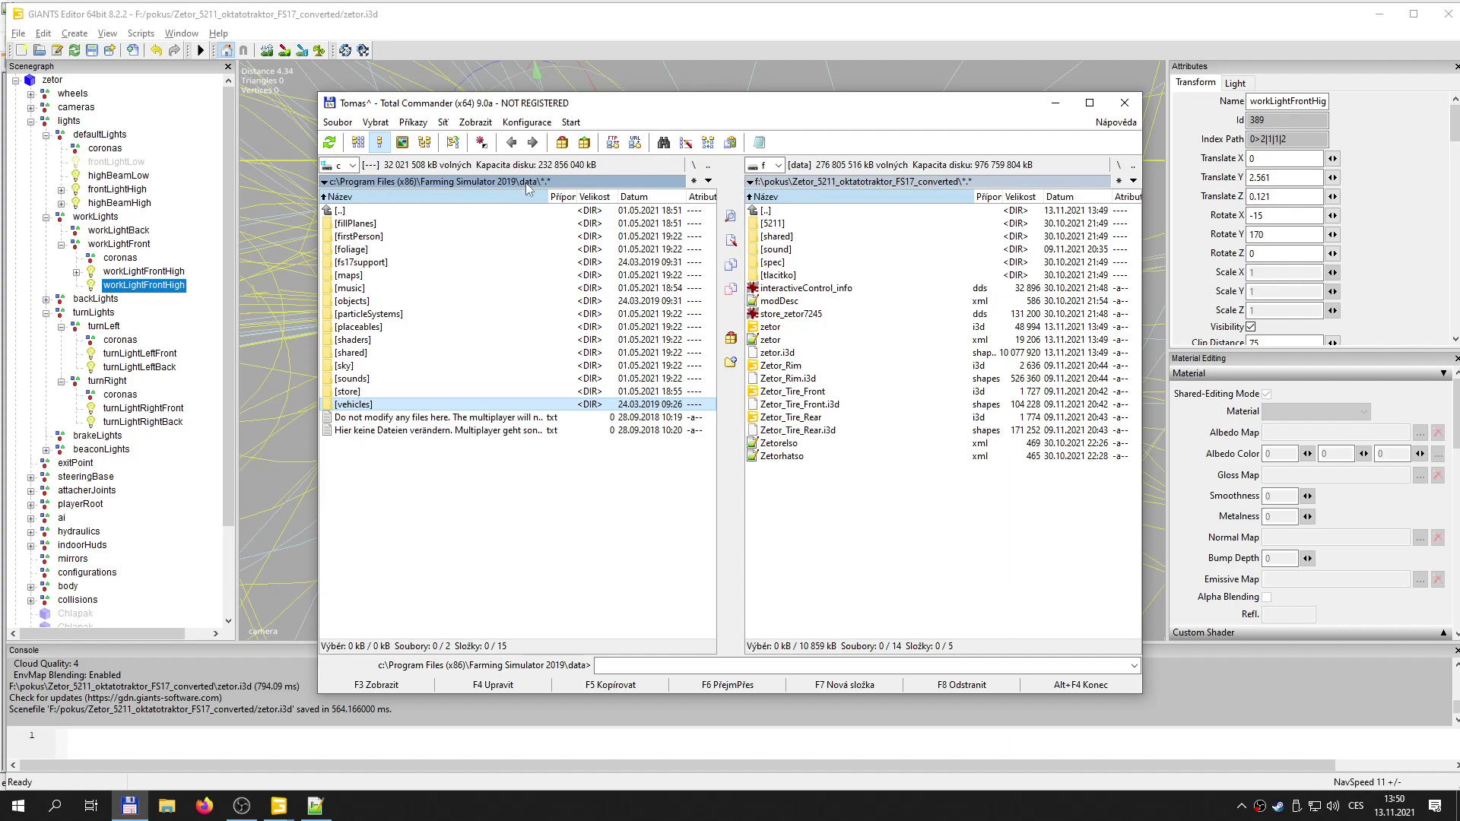
double_click(362, 354)
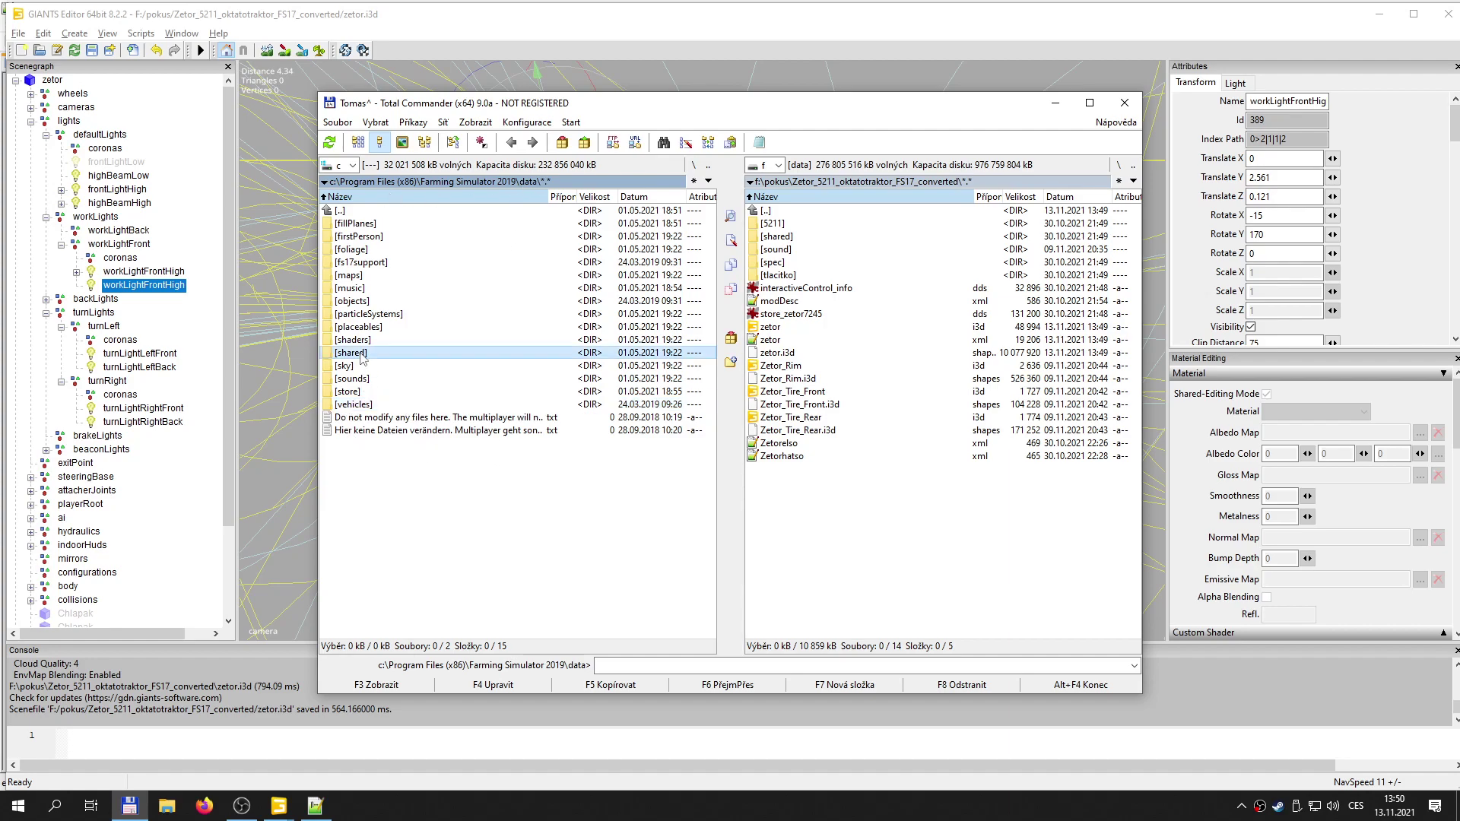
double_click(340, 236)
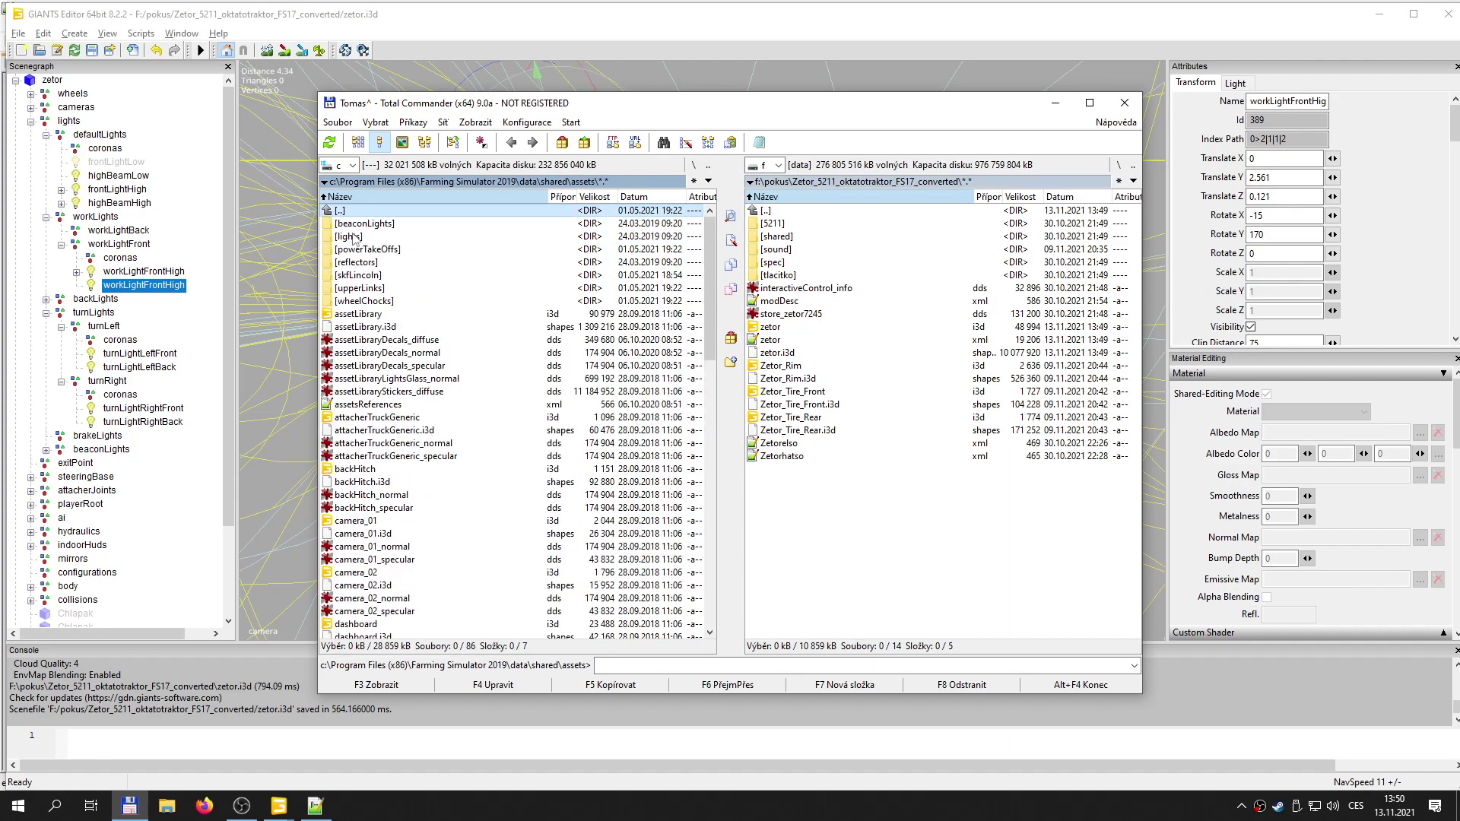
double_click(356, 241)
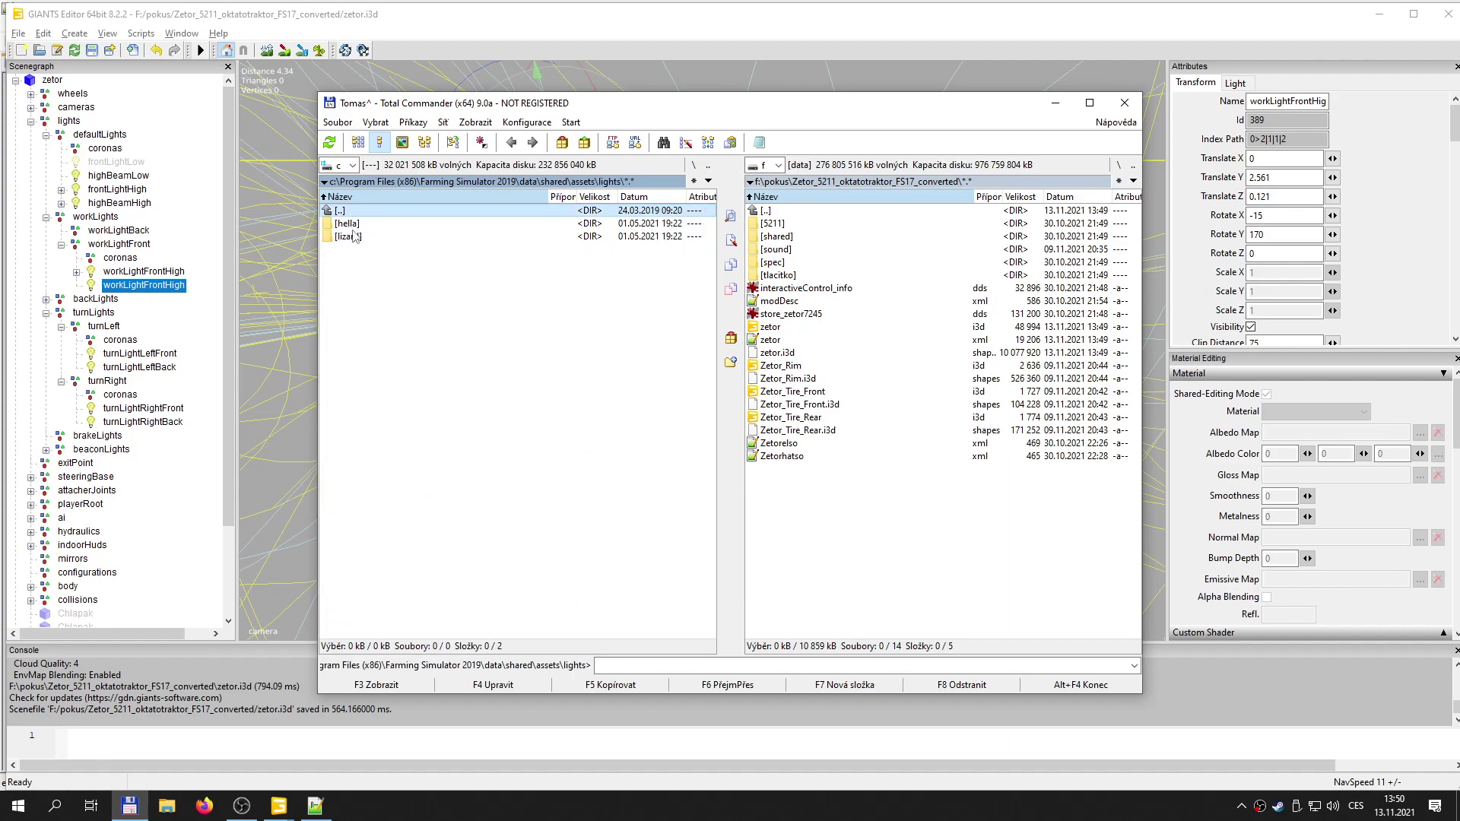
click(352, 229)
click(352, 238)
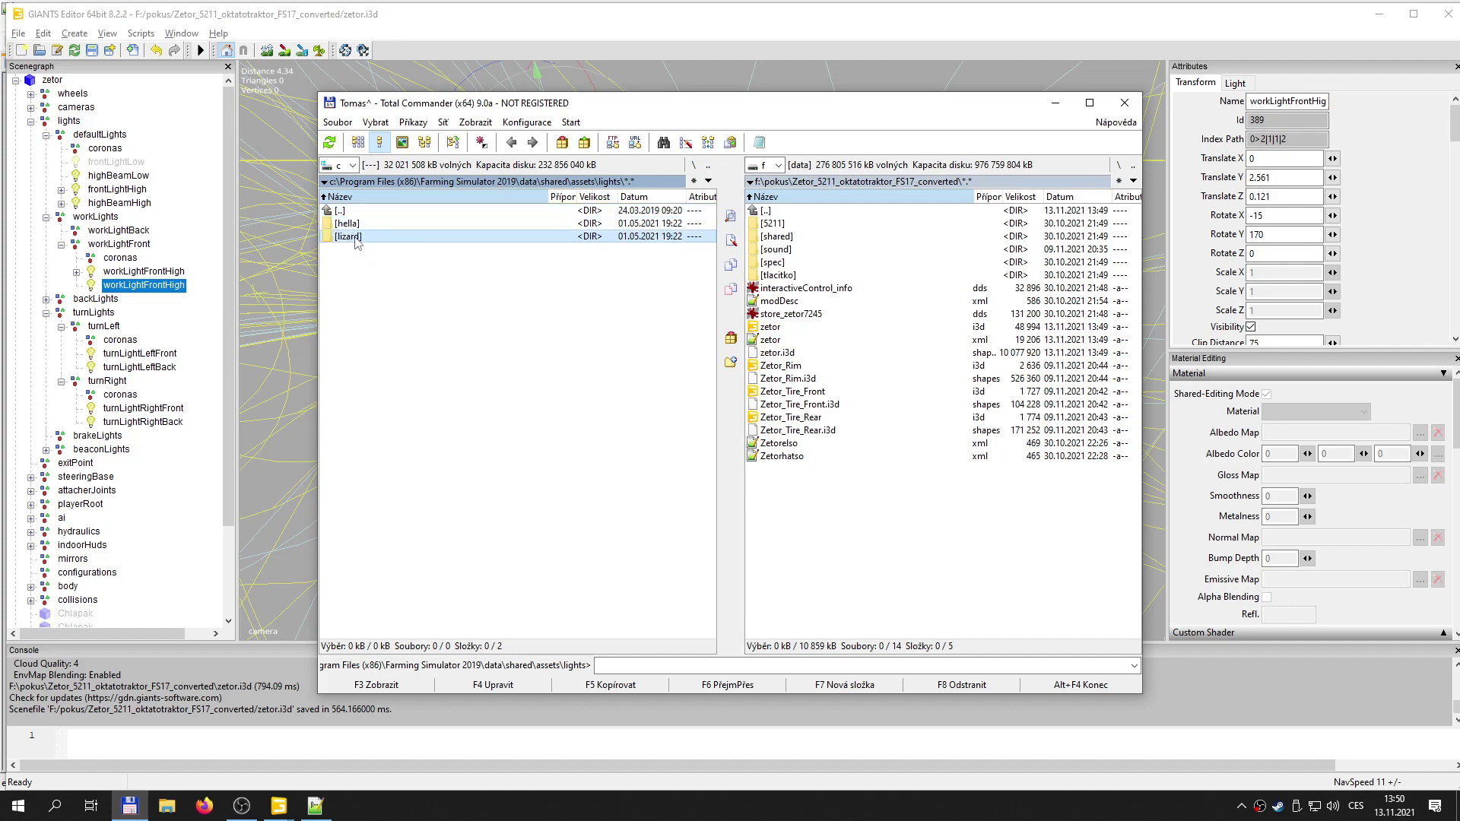
double_click(358, 238)
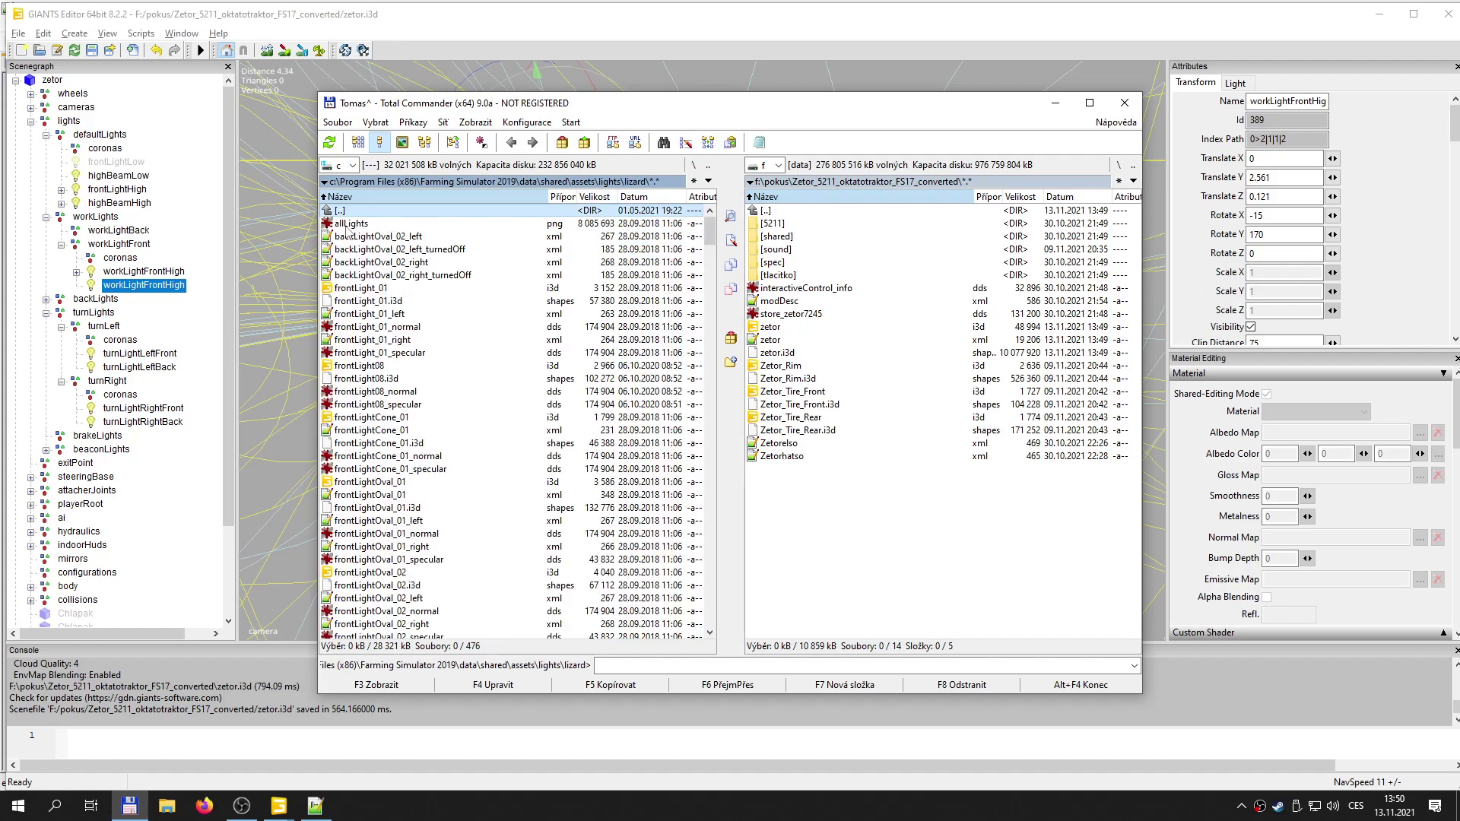
- Open the allLights.png overview and examine the complete range of lights in full screen
double_click(352, 223)
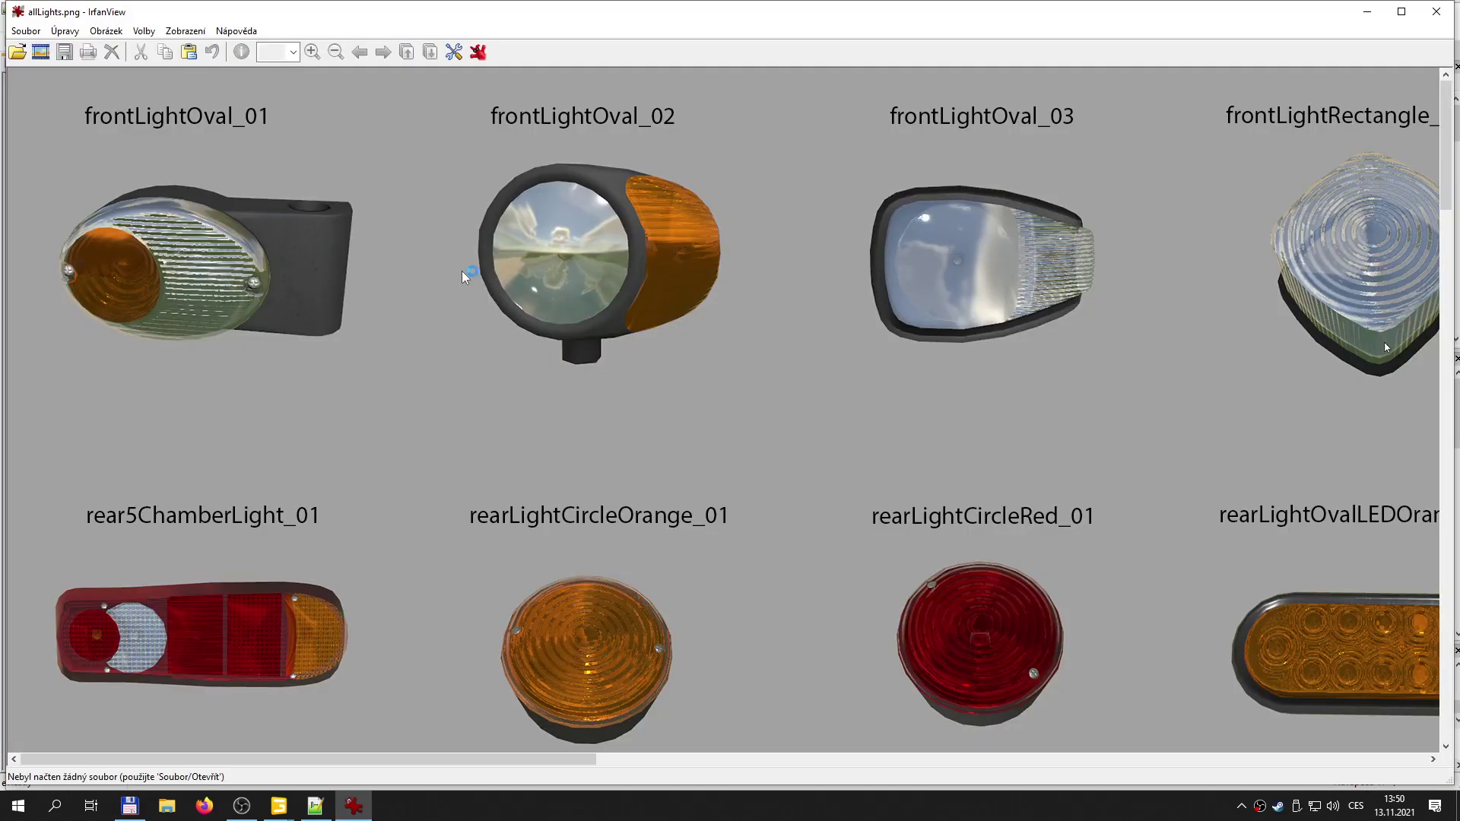
double_click(662, 380)
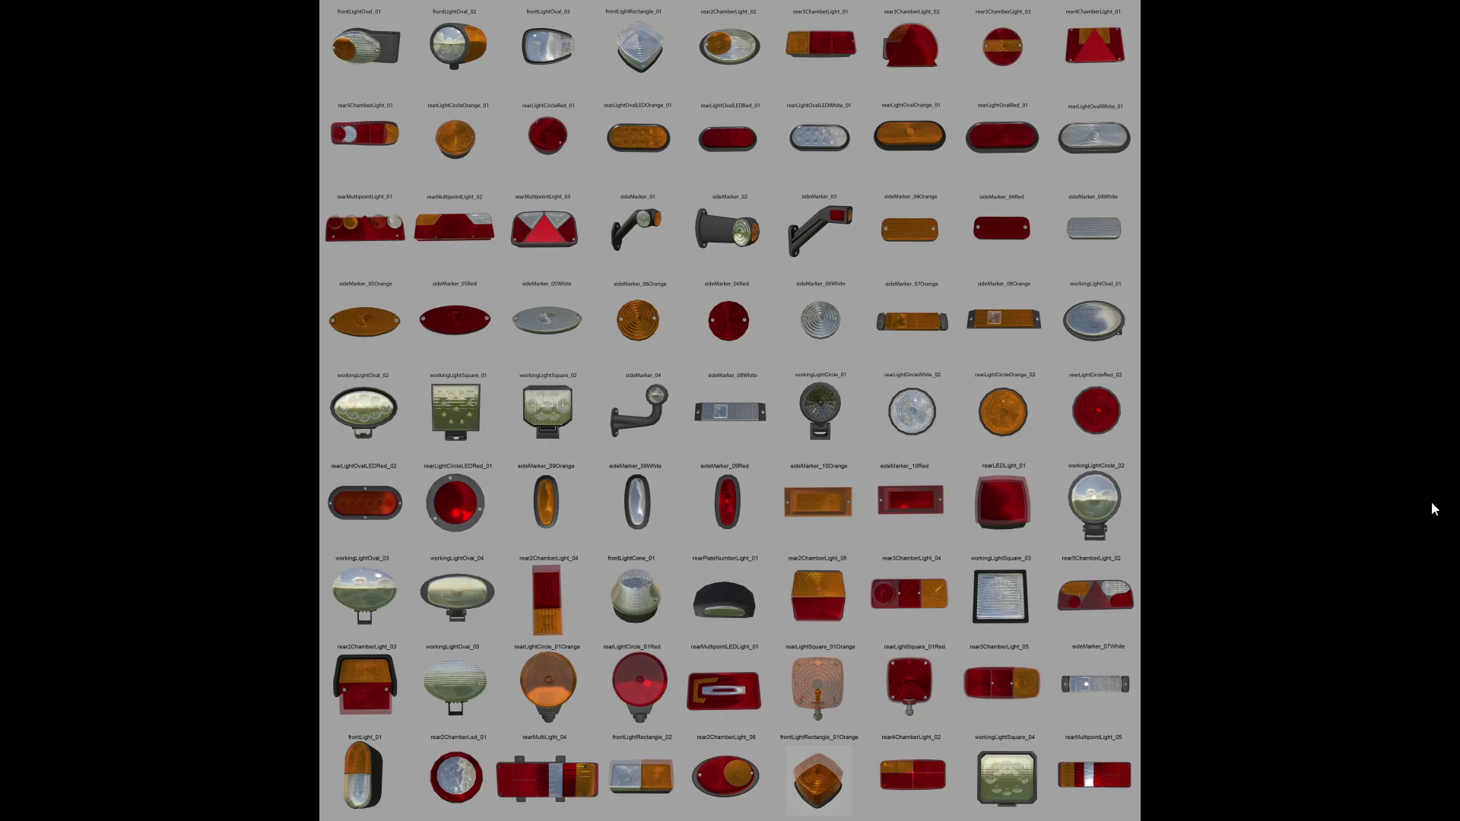
click(1093, 498)
click(890, 253)
key(Escape)
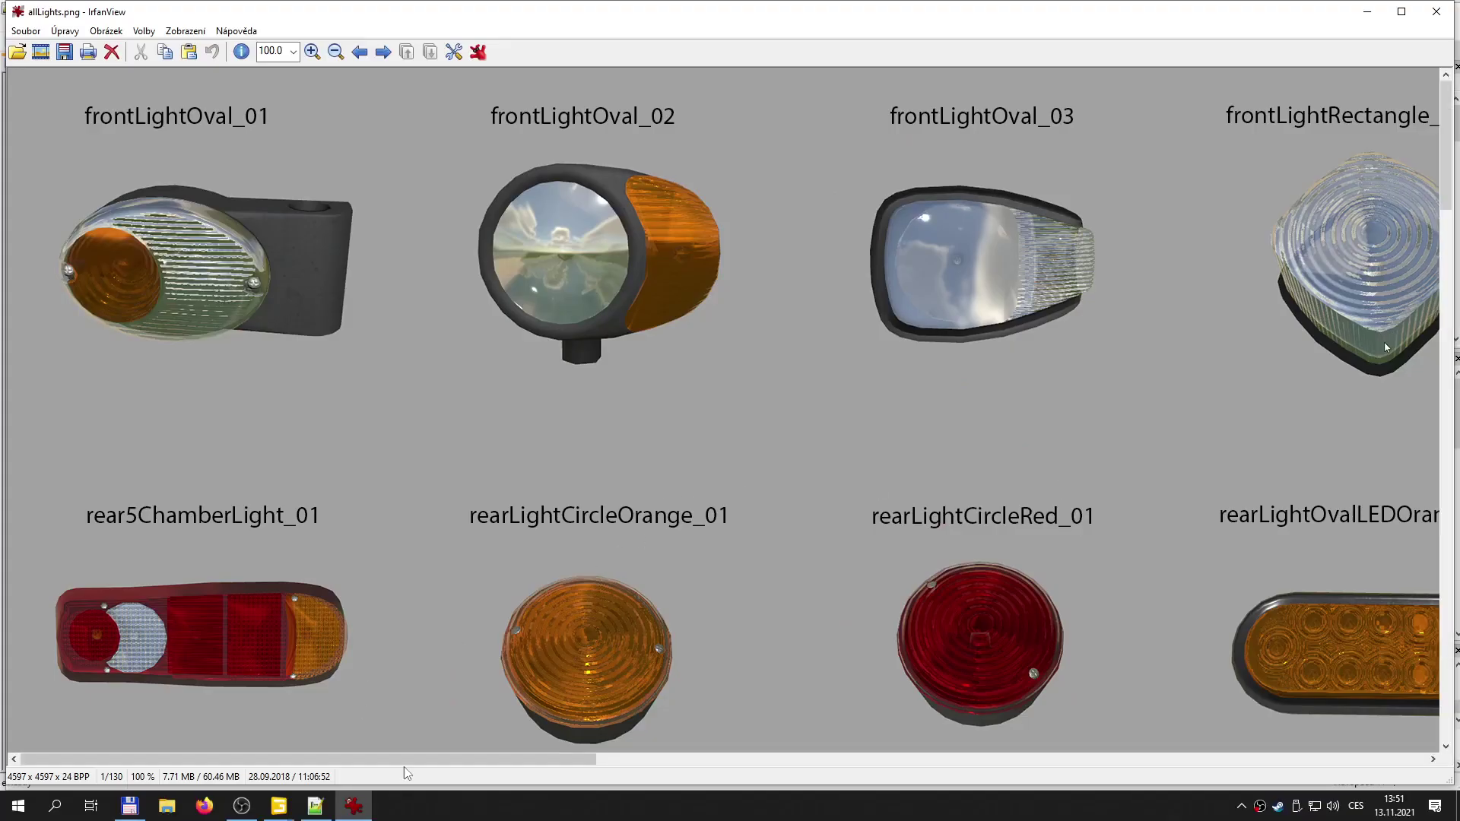
- Look through the enlarged light overview for the name of a round working light, and minimise the image viewer
click(1072, 759)
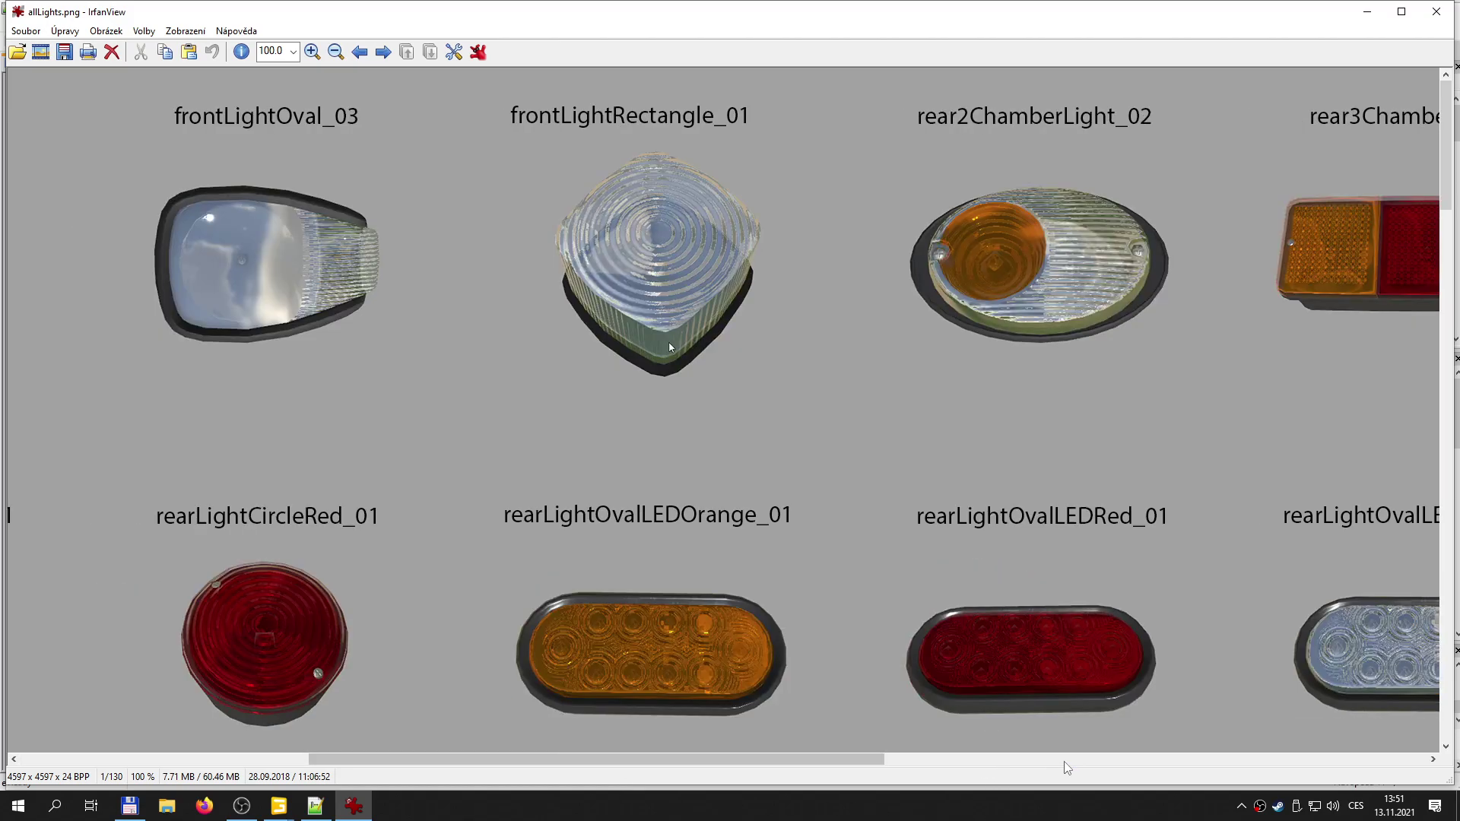
scroll(1161, 636, down, 2)
drag(1446, 171, 1446, 591)
drag(888, 762, 1400, 747)
scroll(1451, 491, up, 2)
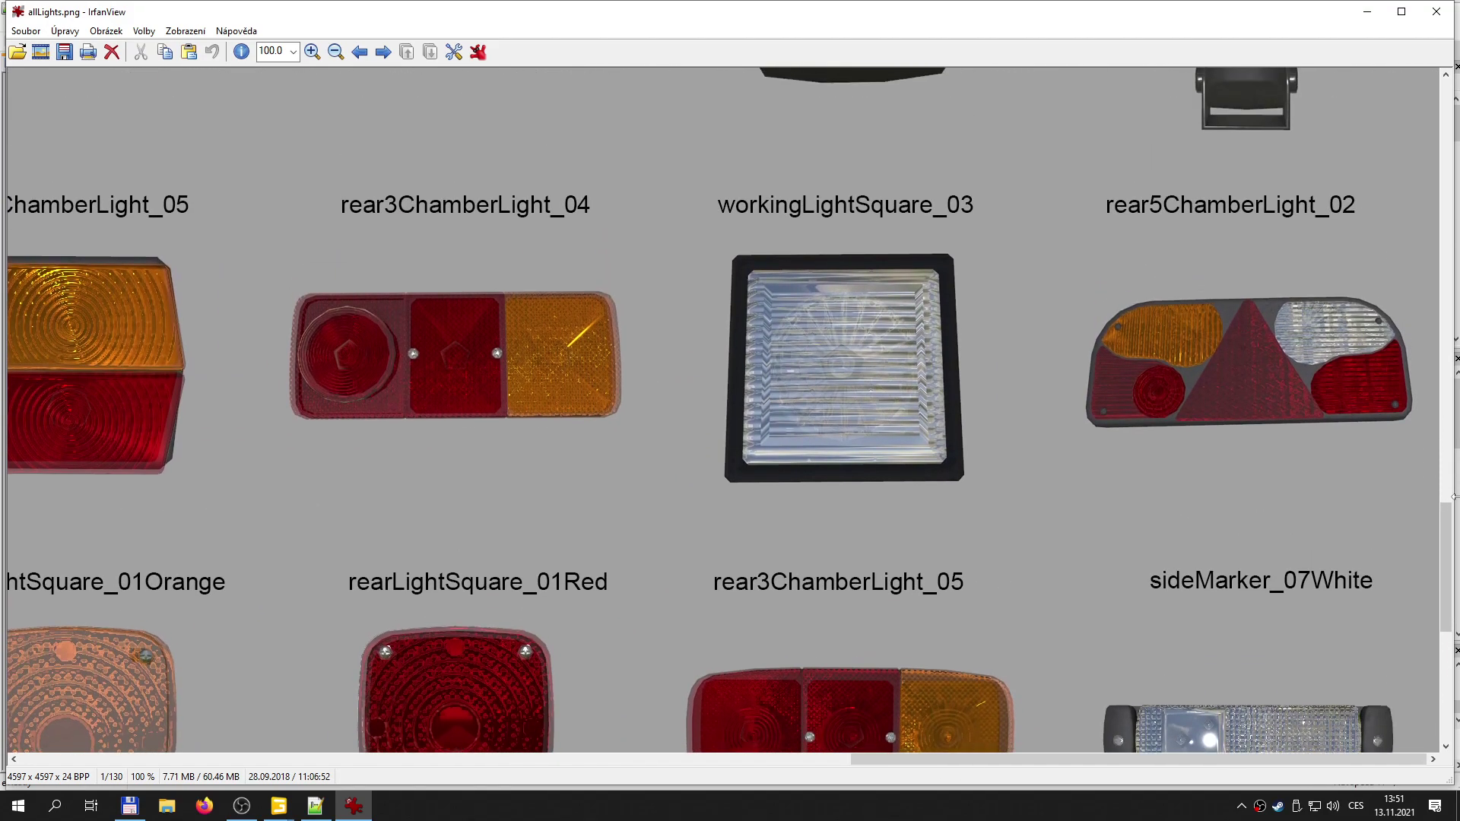
scroll(1202, 362, up, 8)
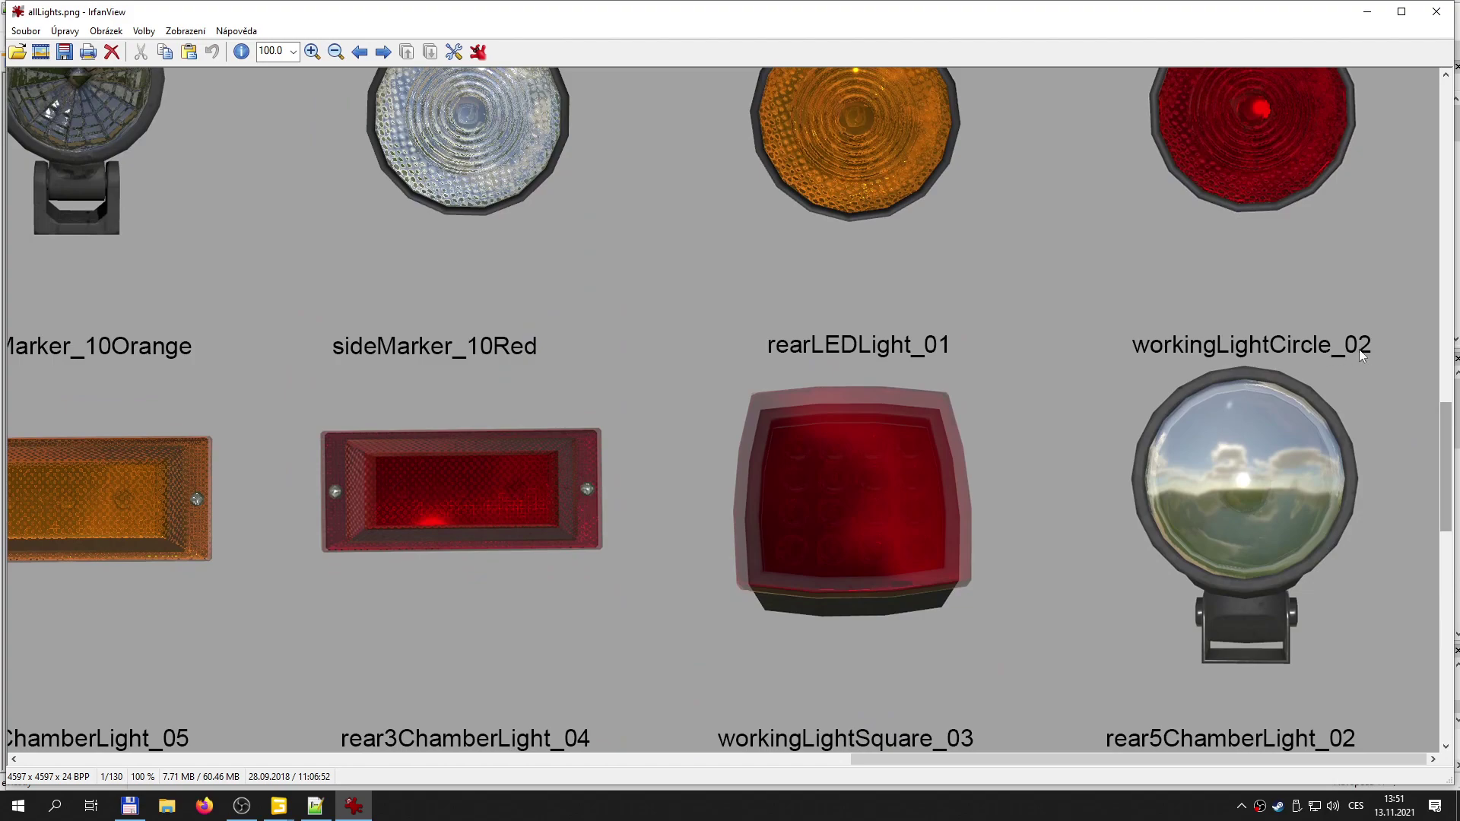
click(1367, 11)
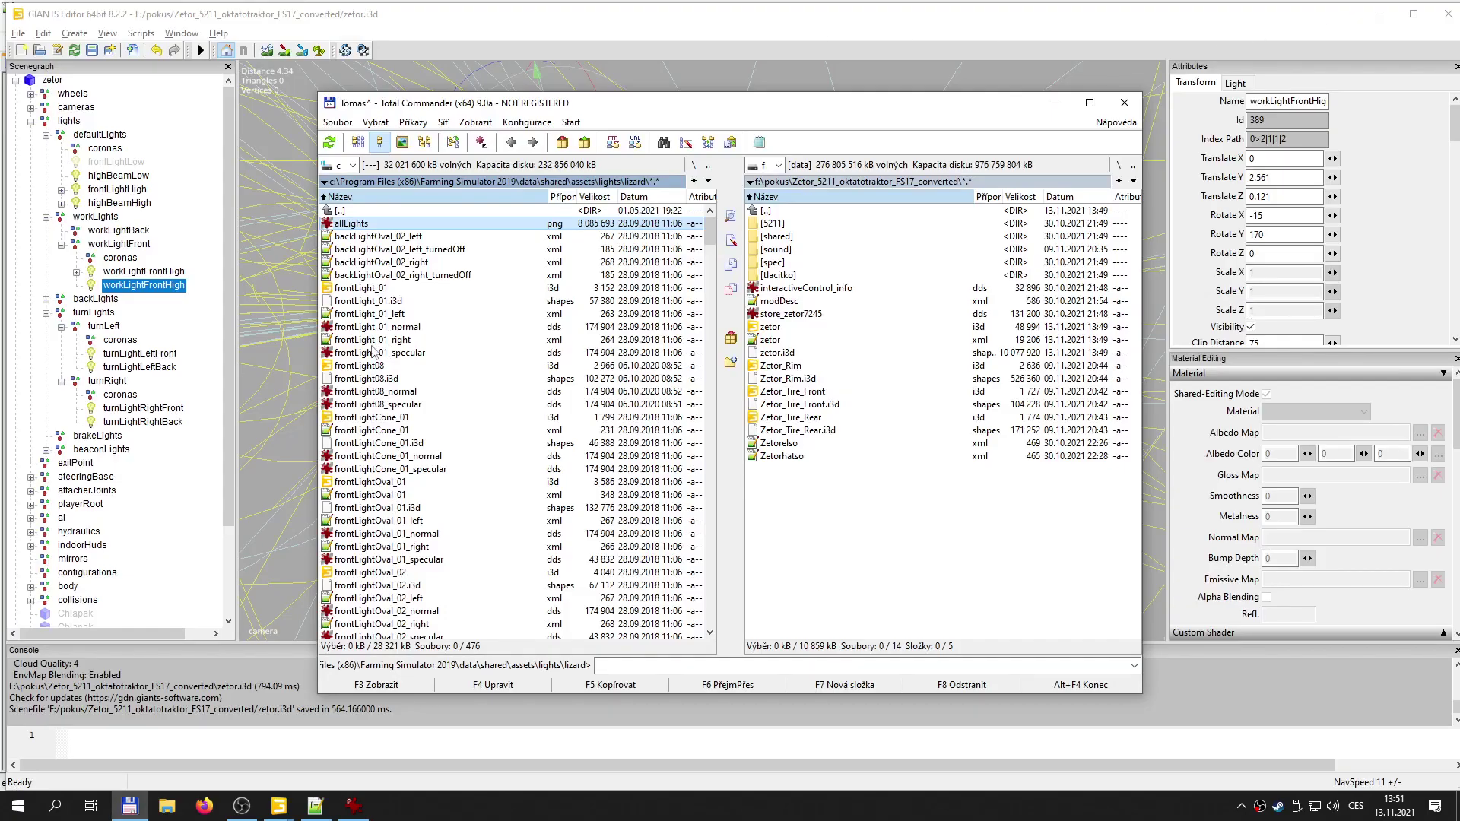
- Find workingLightCircle_02.i3d in the lizard folder and open it in GIANTS Editor
scroll(711, 241, up, 1)
drag(711, 241, 725, 595)
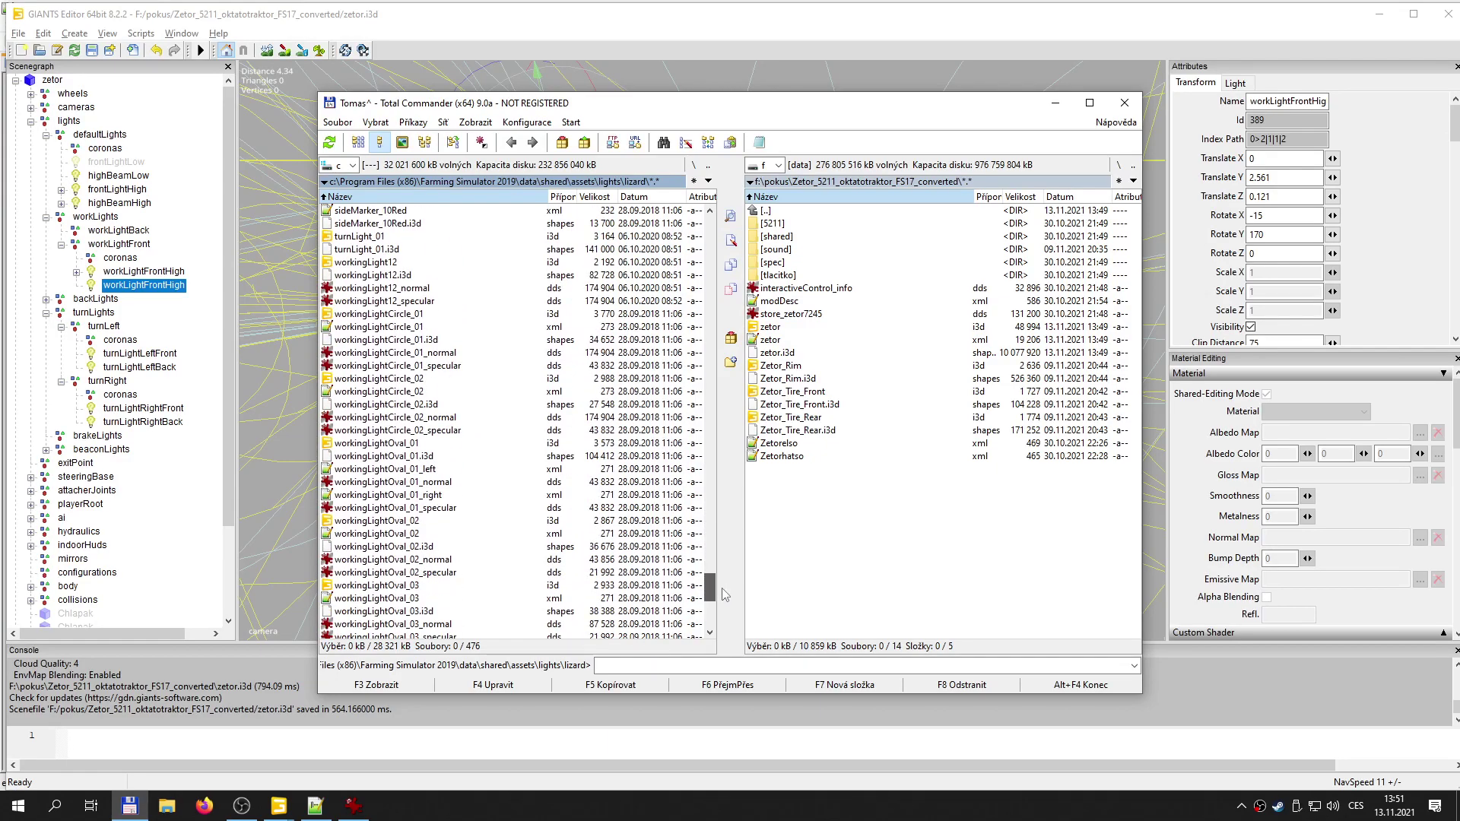
click(395, 379)
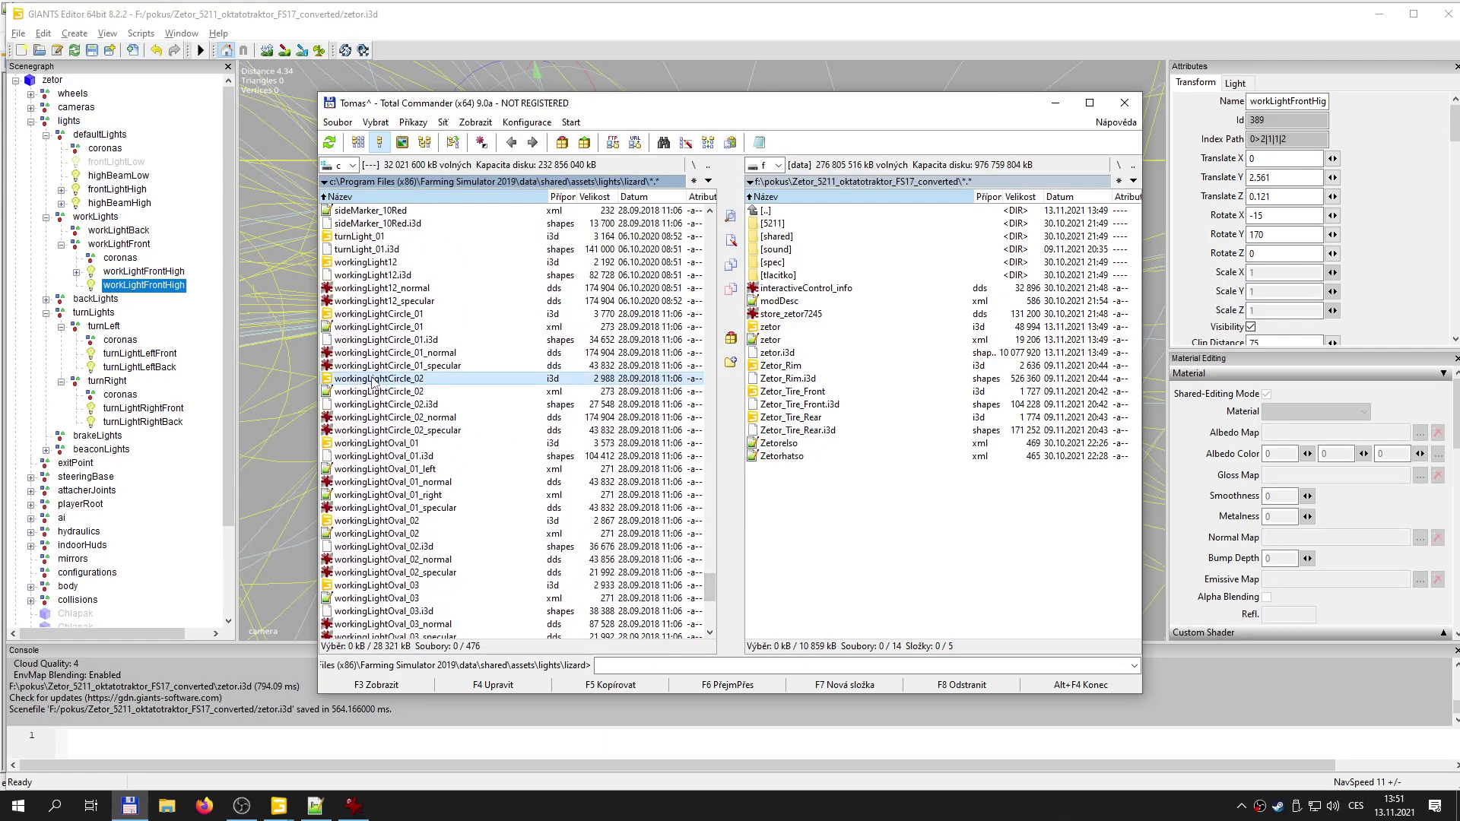
click(727, 498)
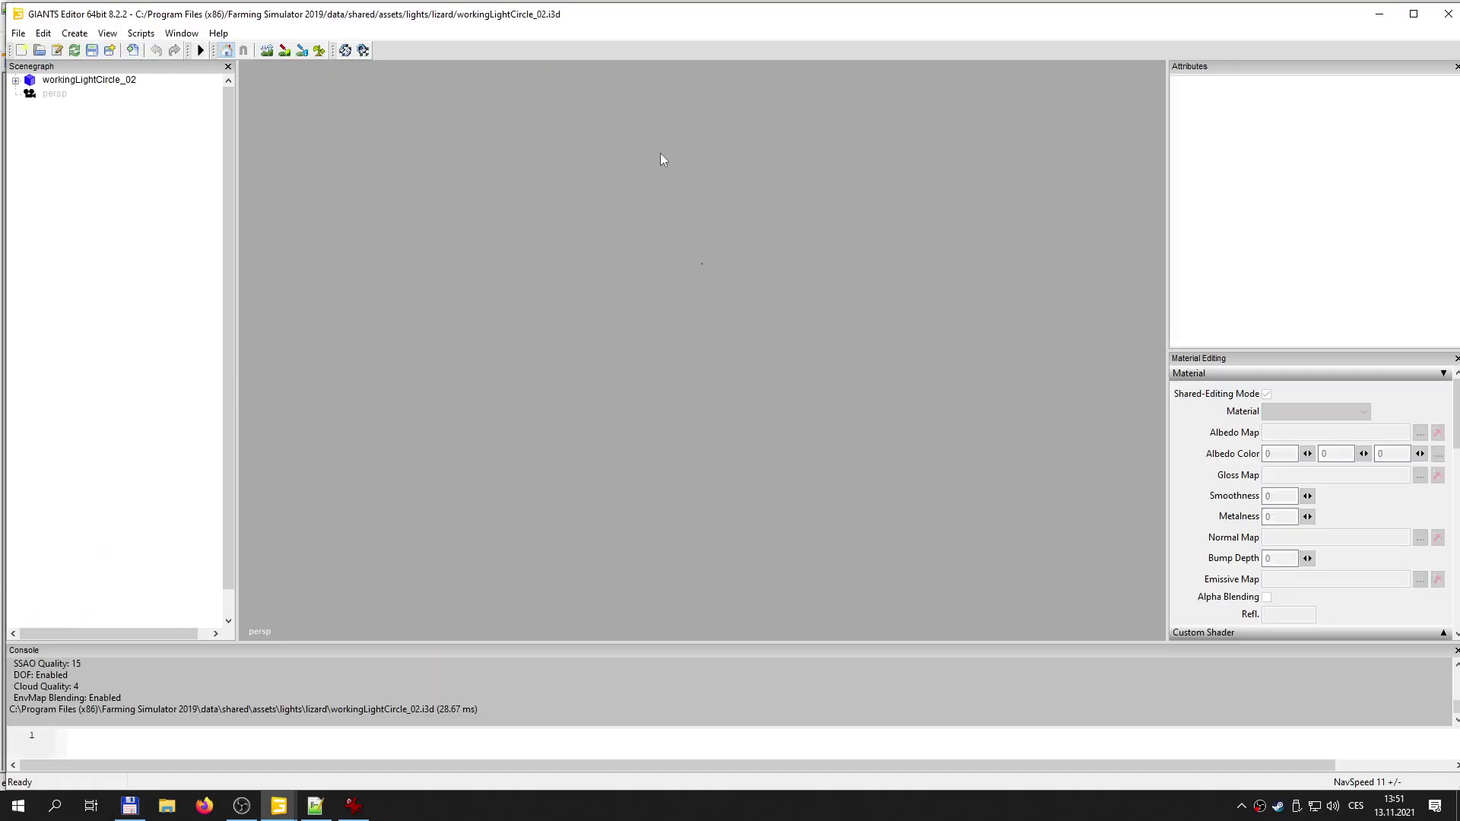
- Export the selected workingLightCircle_02 object as prac.i3d into the Zetor_5211_oktatotraktor_FS17_converted folder
click(85, 81)
click(18, 33)
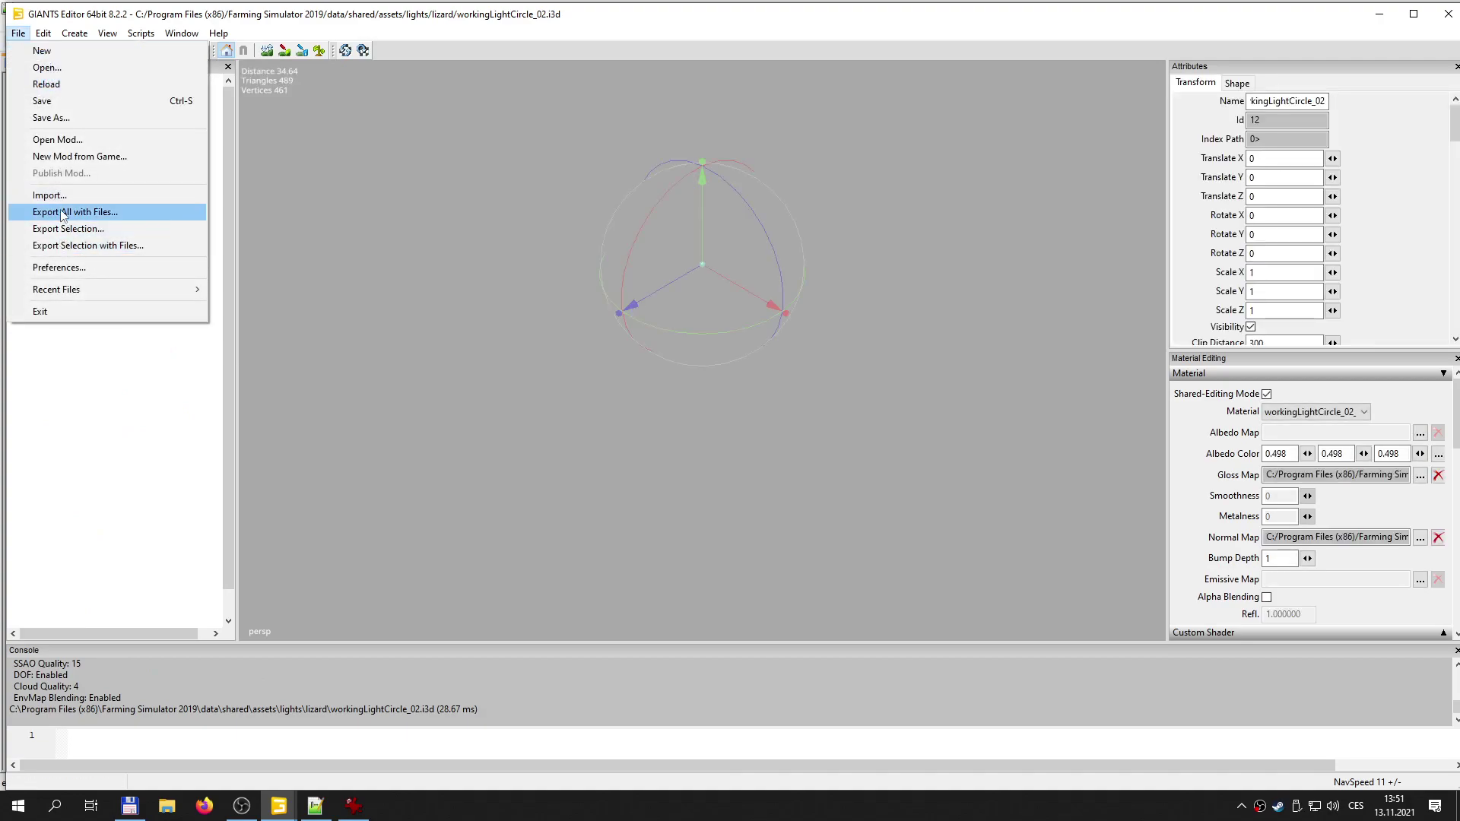
click(97, 230)
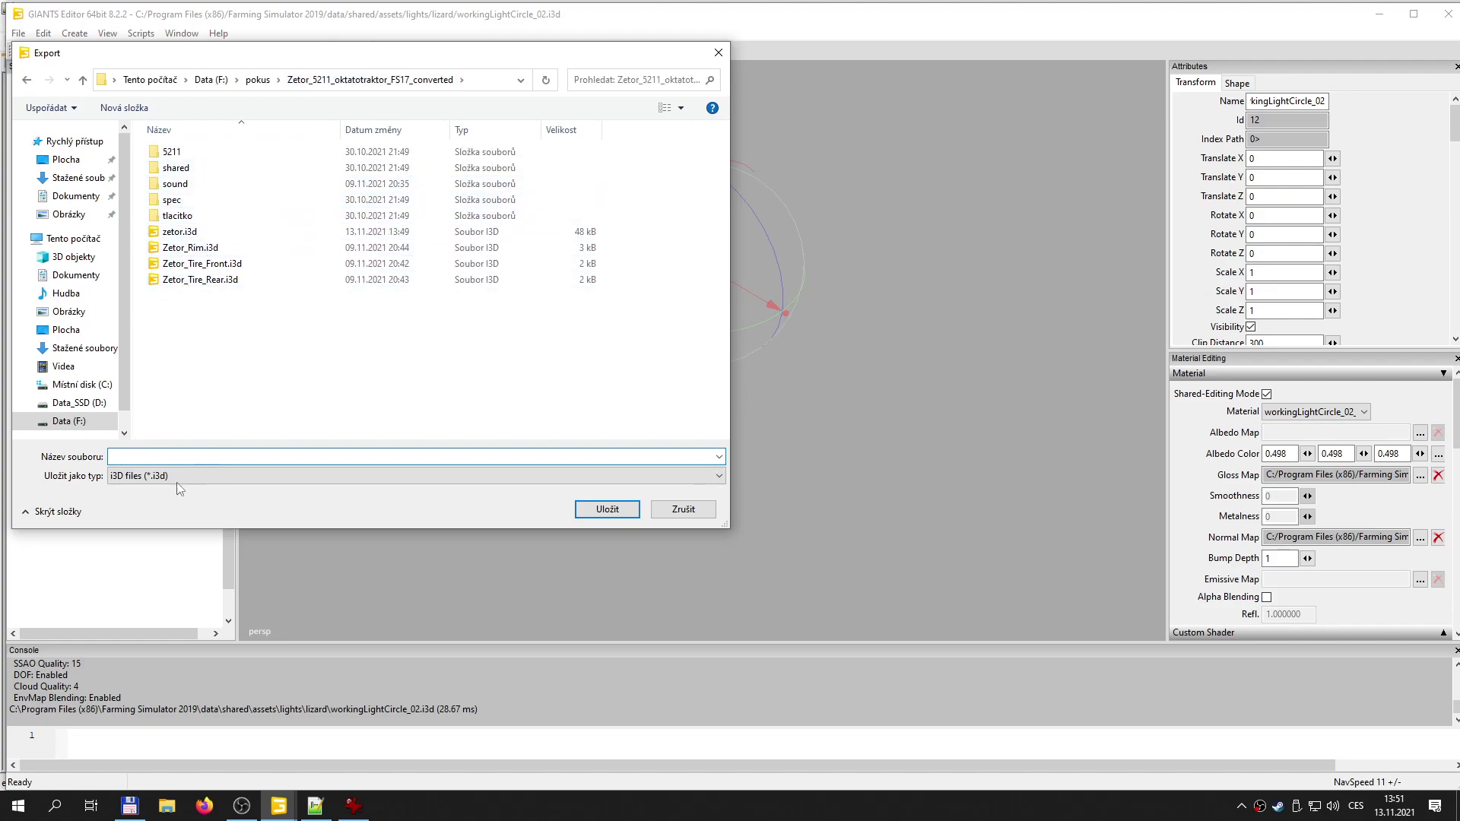
text(c)
click(607, 509)
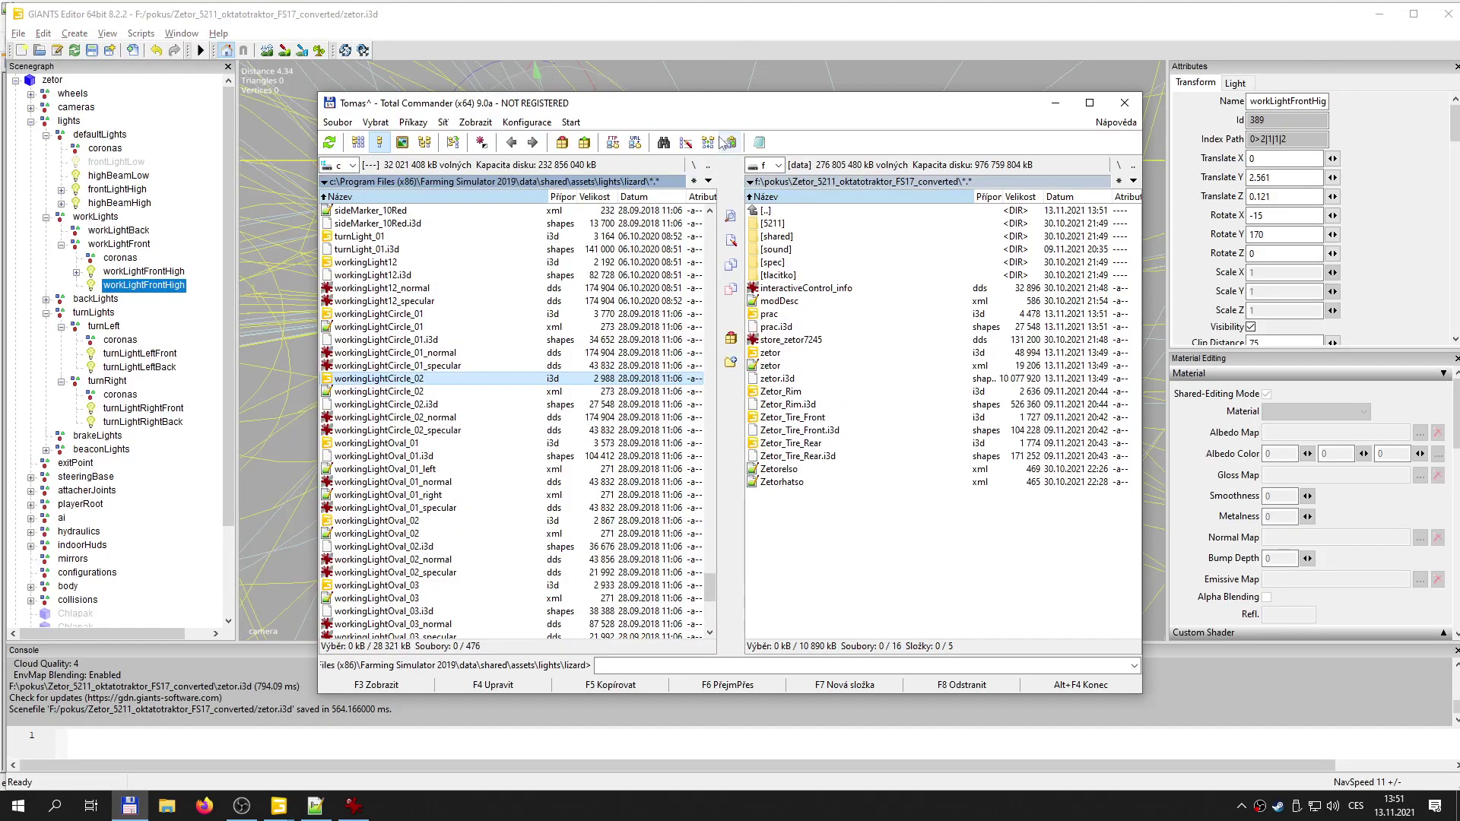
- Return to the zetor.i3d scene and import prac.i3d into it
click(724, 36)
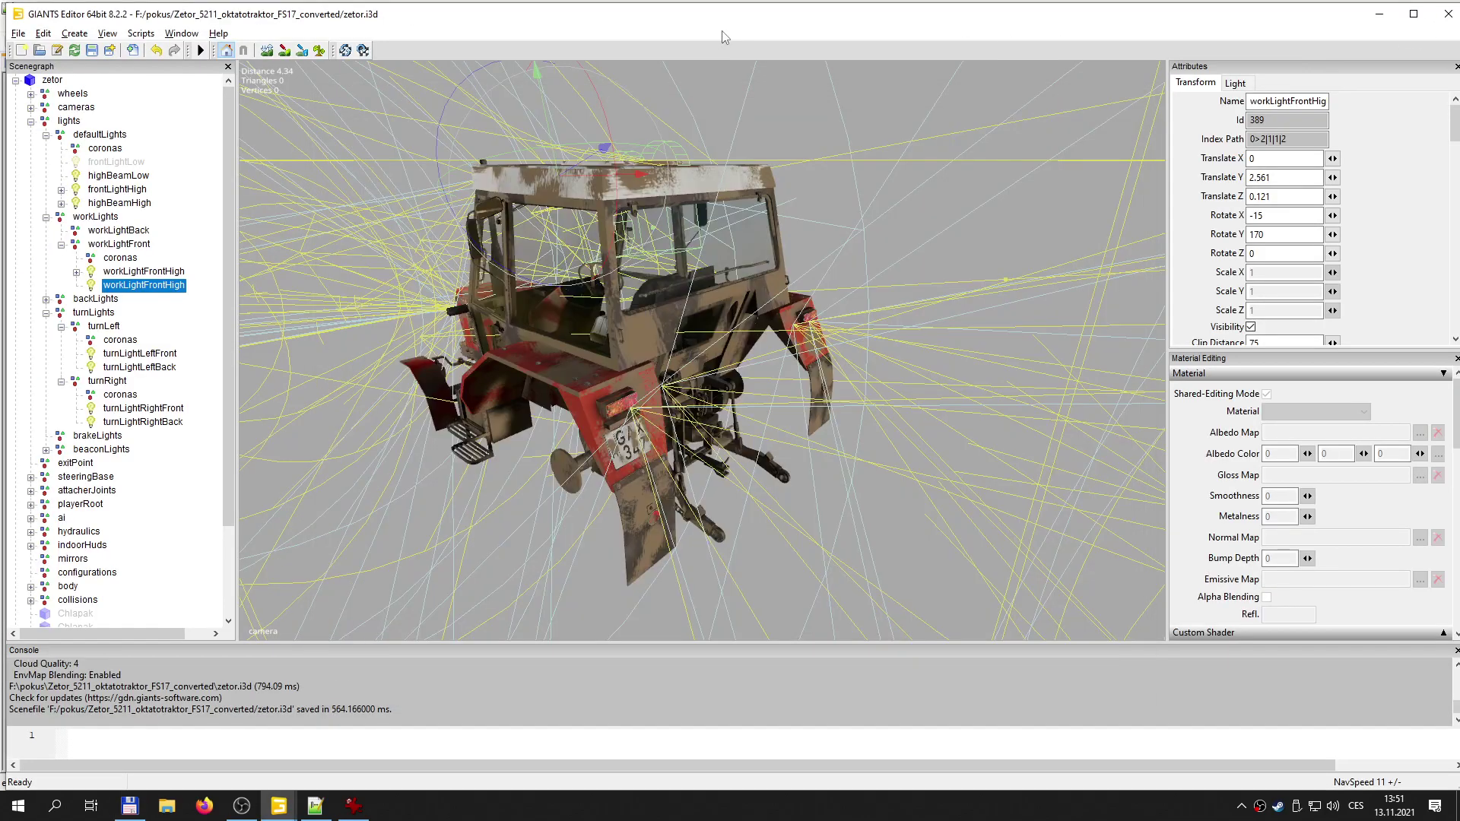
click(18, 34)
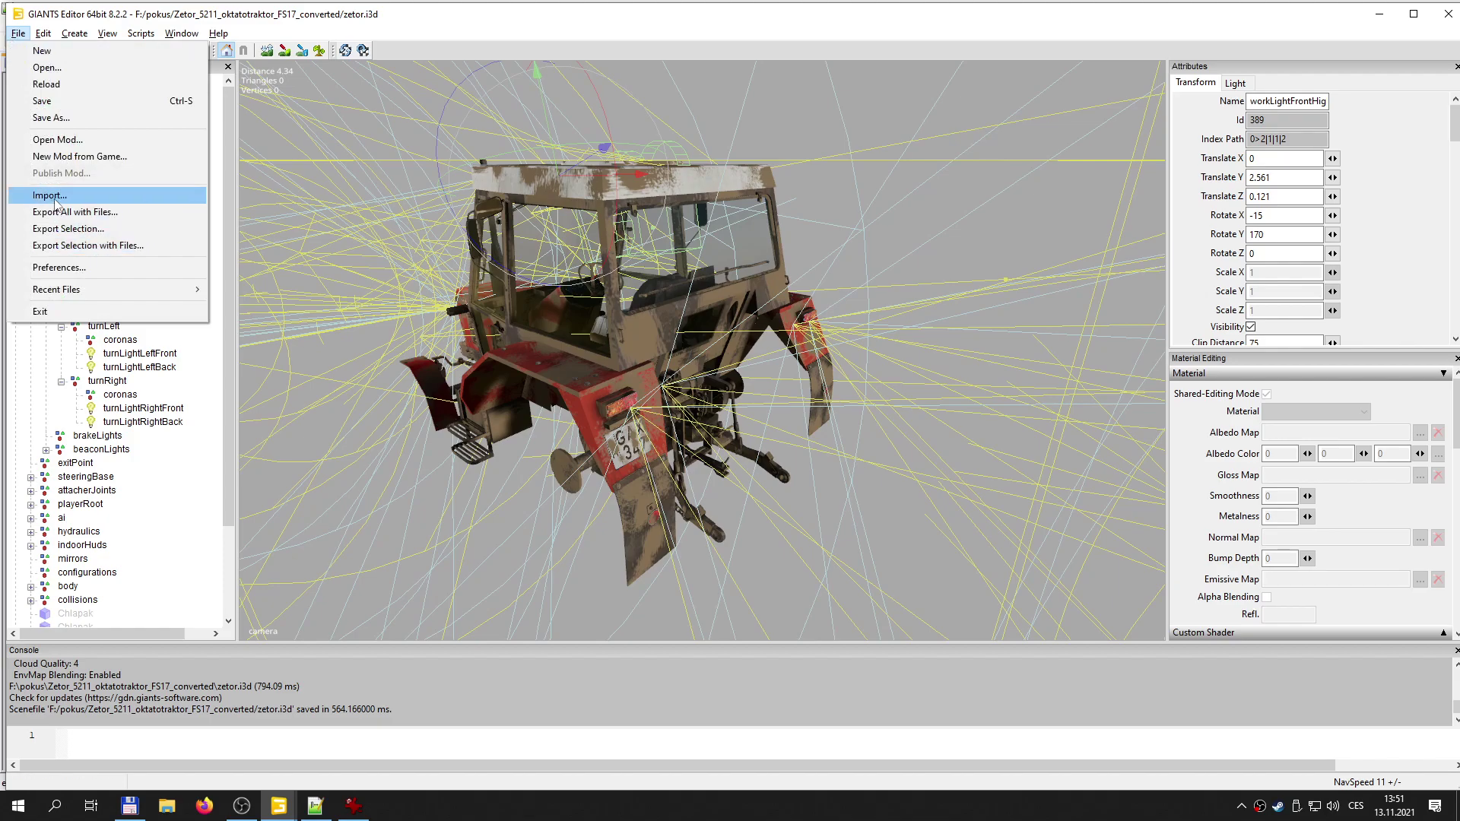
click(45, 189)
double_click(402, 232)
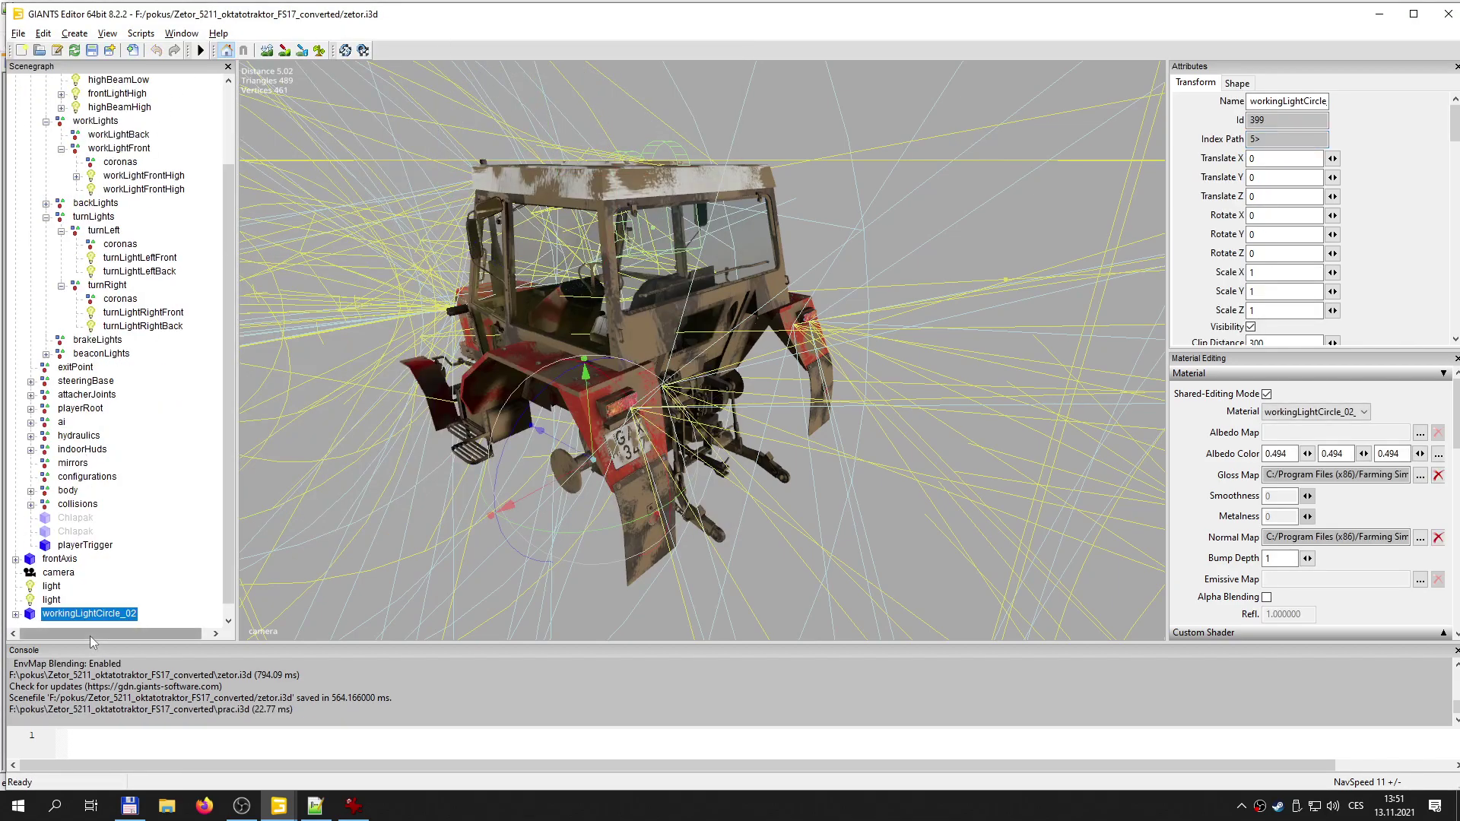
- Move the imported workingLightCircle_02 node from the scene root into the workLightBack group by cutting and pasting it
key(Delete)
drag(227, 248, 244, 142)
click(98, 217)
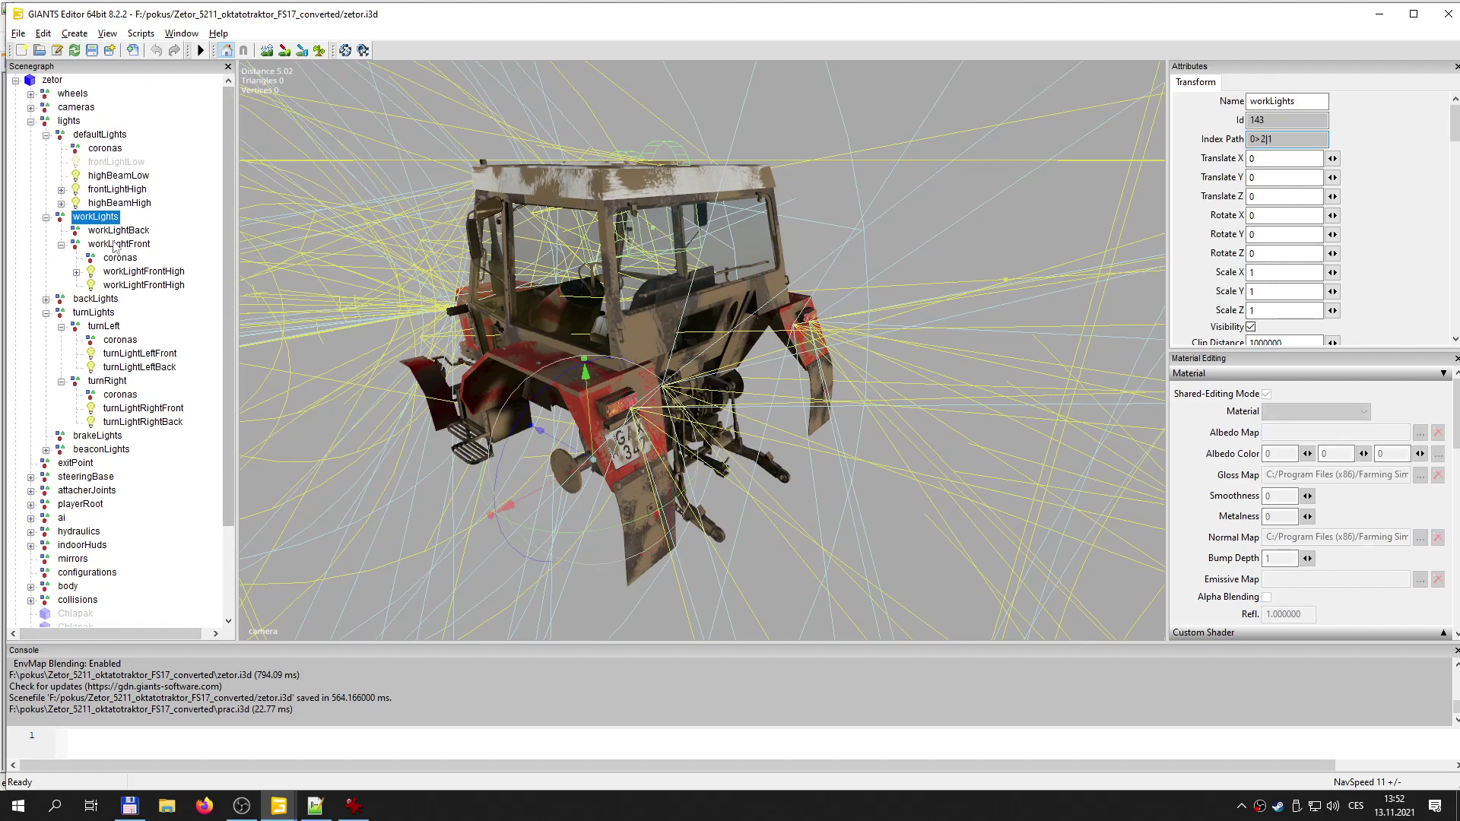
key(Down)
key(ctrl+v)
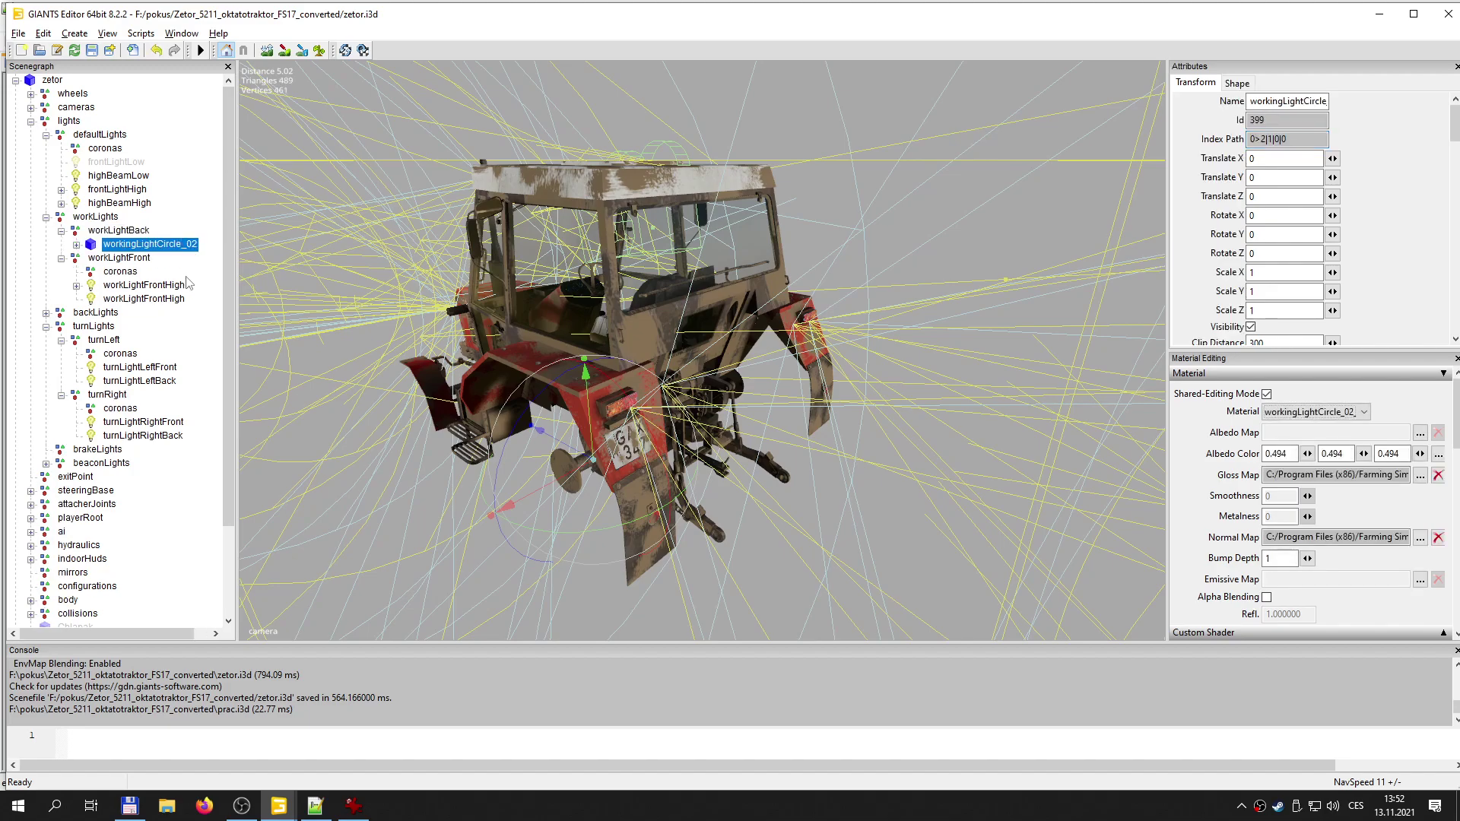
- Move workingLightCircle_02 behind the cab, to about X -0.383, Y 1.859 and Z -1.778
scroll(558, 302, up, 2)
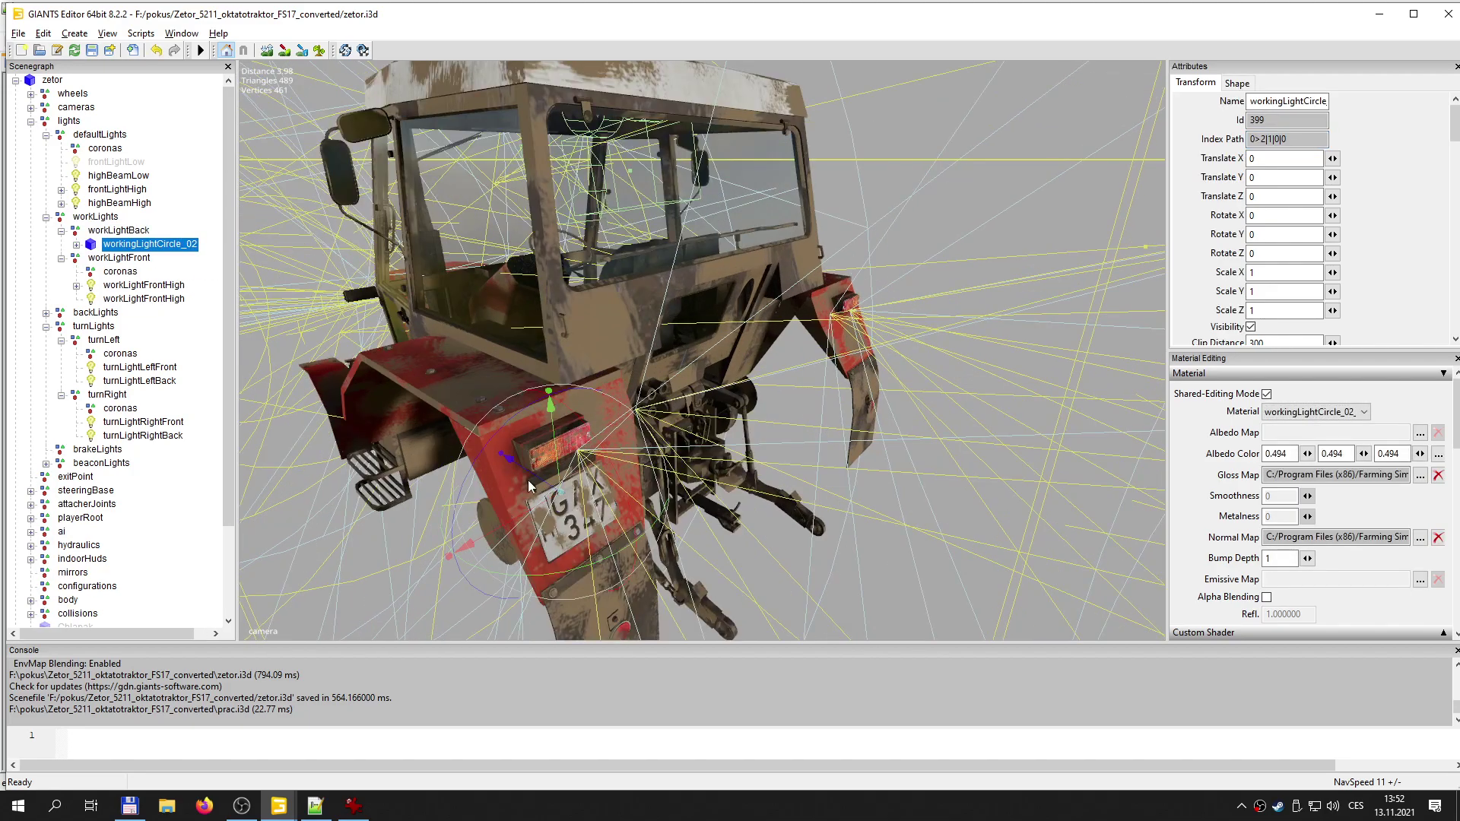
drag(530, 476, 791, 183)
scroll(760, 191, up, 5)
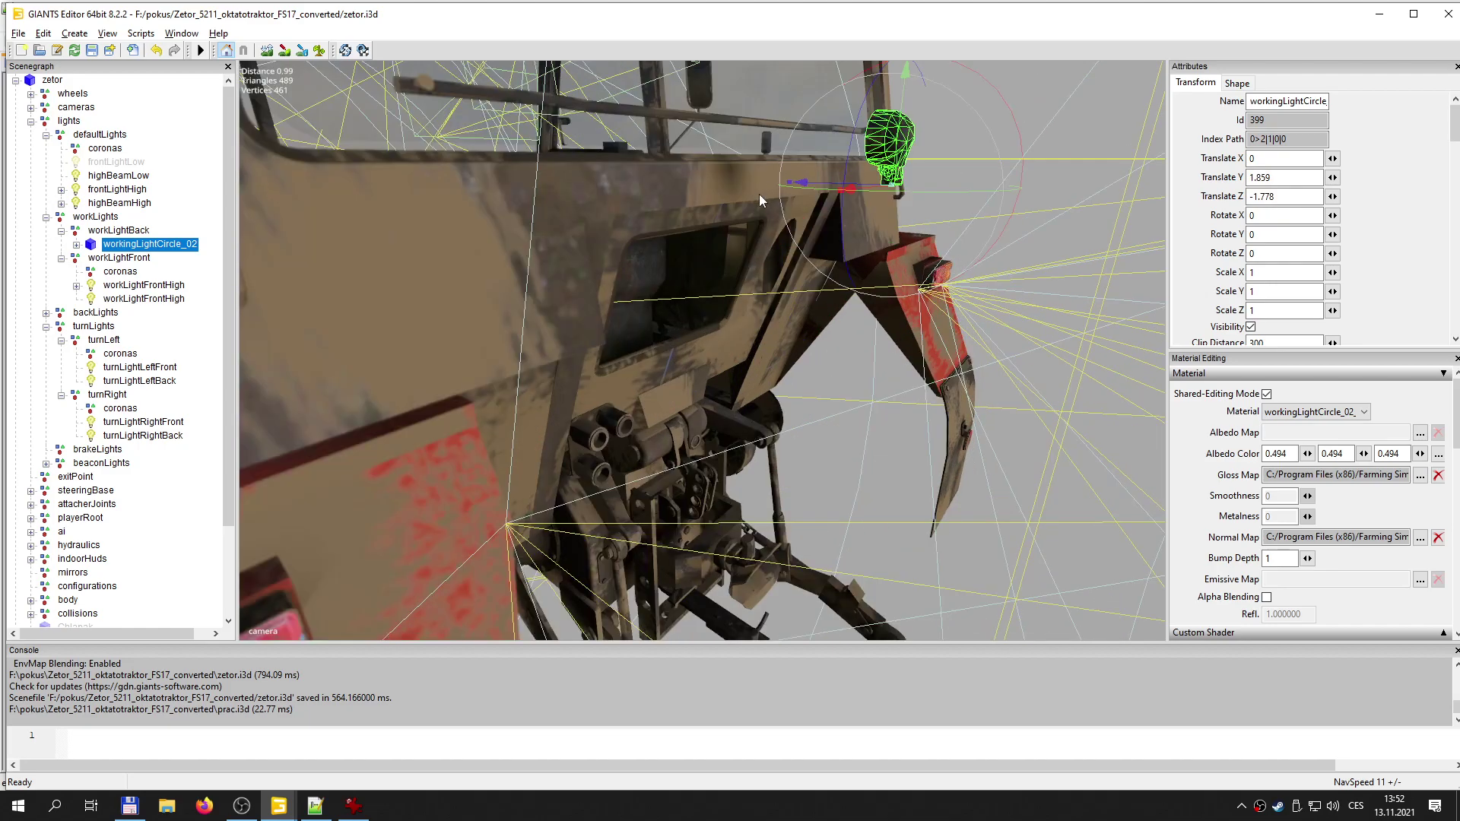
middle_drag(743, 258, 749, 332)
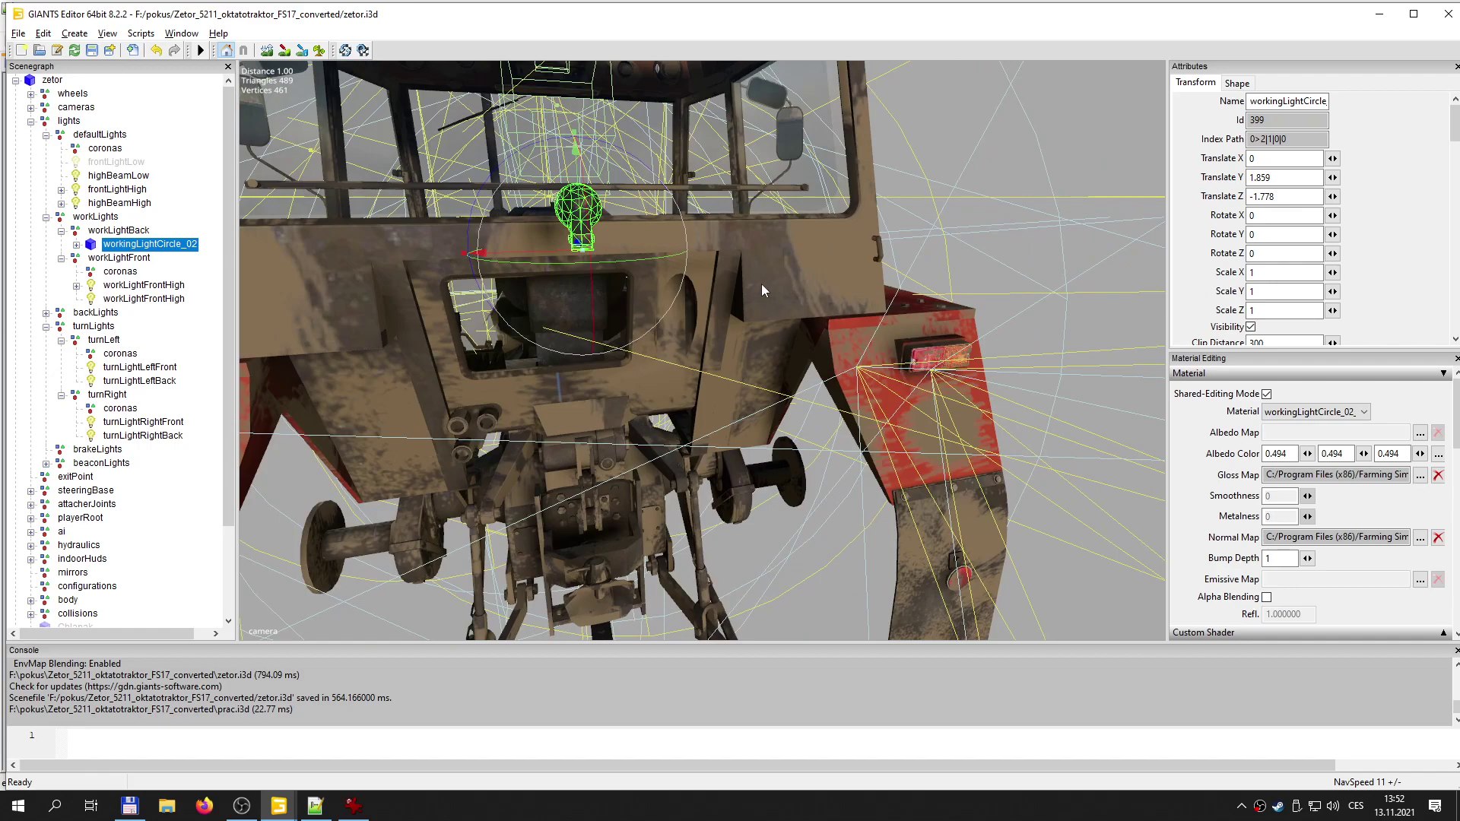
scroll(677, 464, down, 5)
scroll(625, 401, up, 3)
scroll(625, 395, up, 3)
alt+middle_drag(633, 390, 627, 526)
alt+middle_drag(668, 477, 639, 483)
drag(533, 494, 768, 488)
- Turn workingLightCircle_02 by 180 degrees around Y, tilt it over, and set its Rotate X to -90
double_click(1265, 234)
text(180)
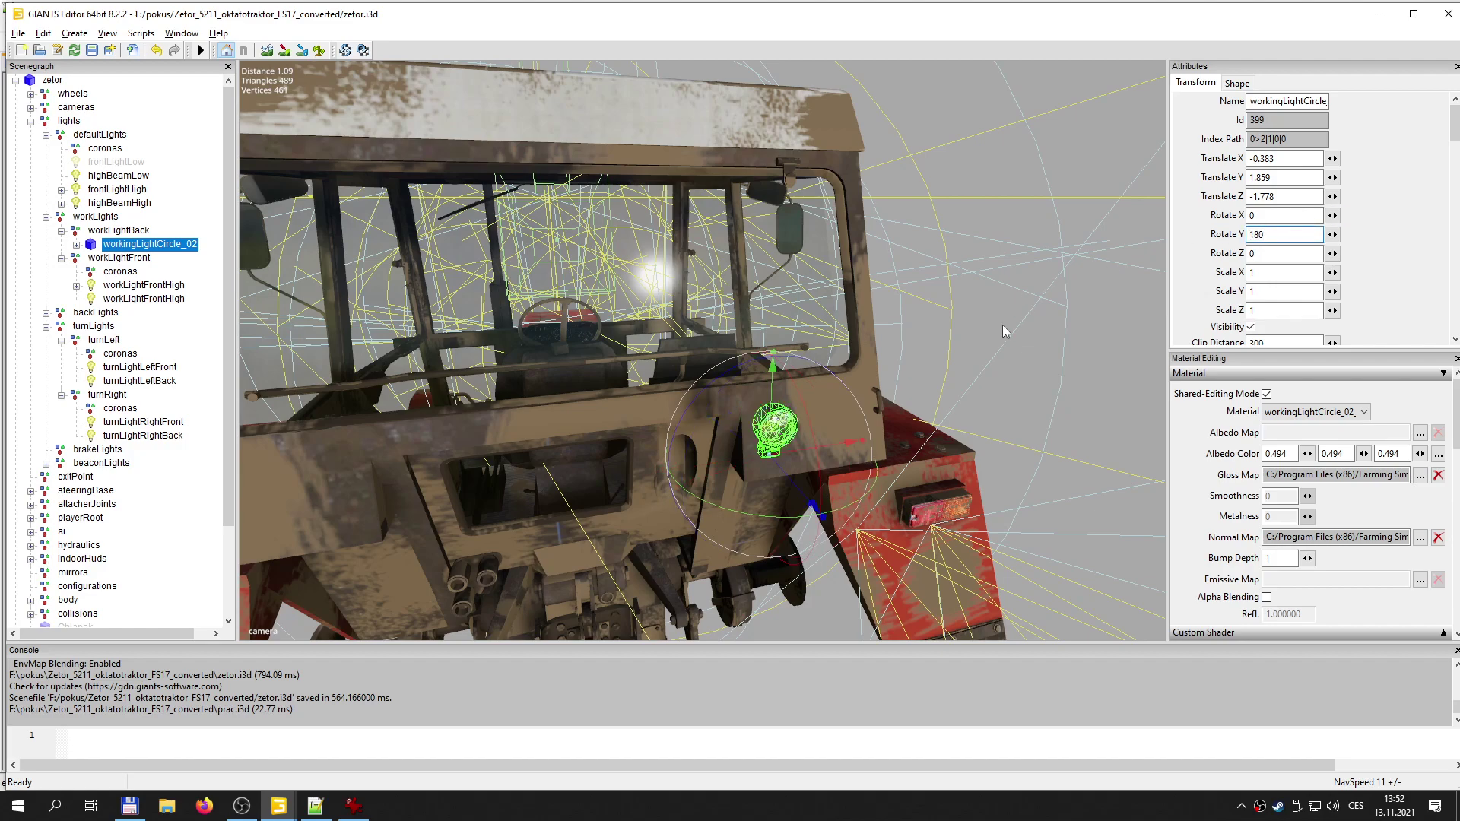
key(alt)
drag(797, 381, 842, 517)
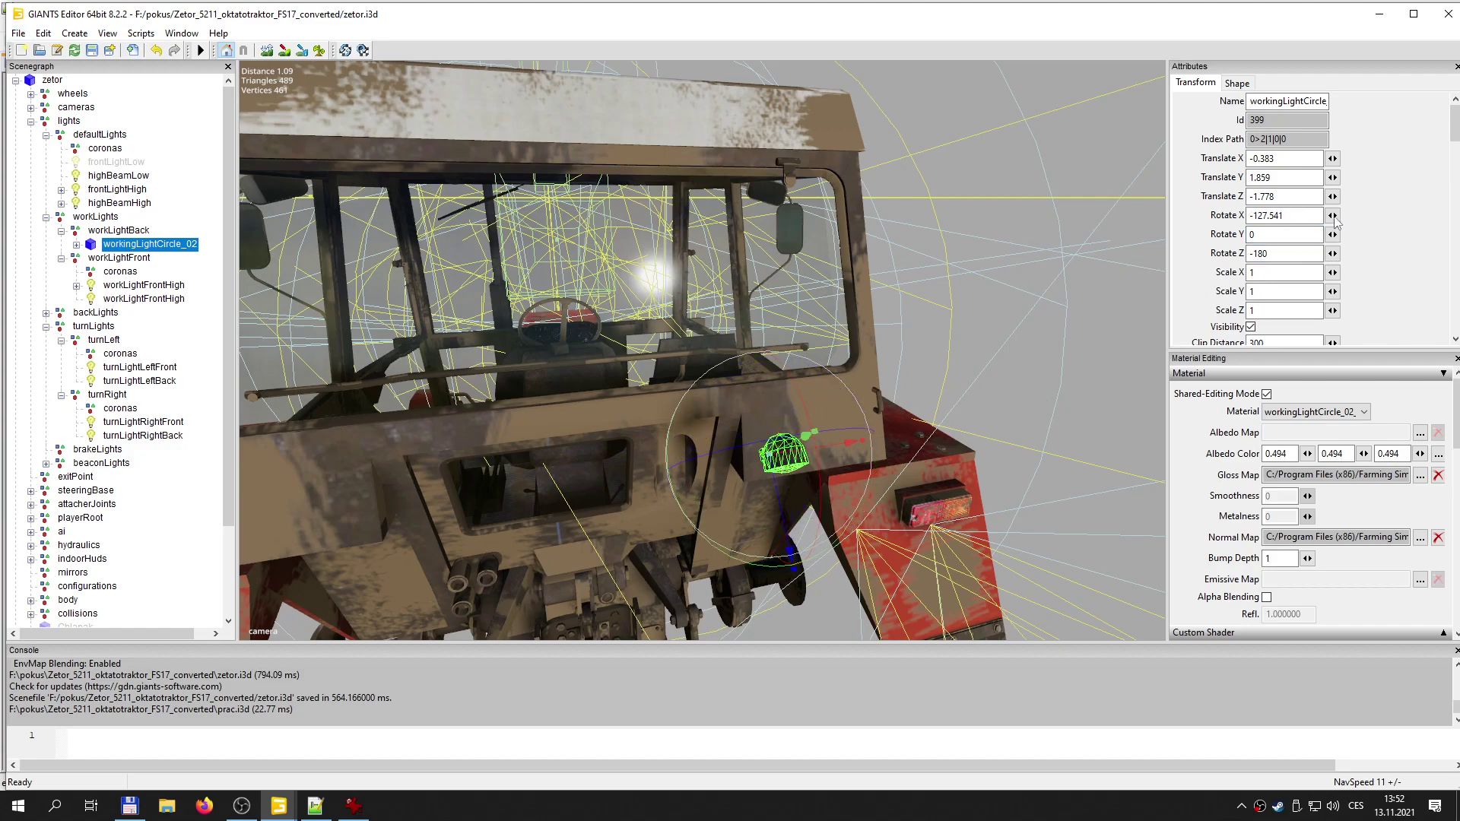
drag(1307, 219, 1242, 222)
text(-90)
- Move the working light against the cab's rear corner beside the red fender, to about X -0.479, Y 1.662 and Z -1.506
alt+drag(754, 465, 651, 573)
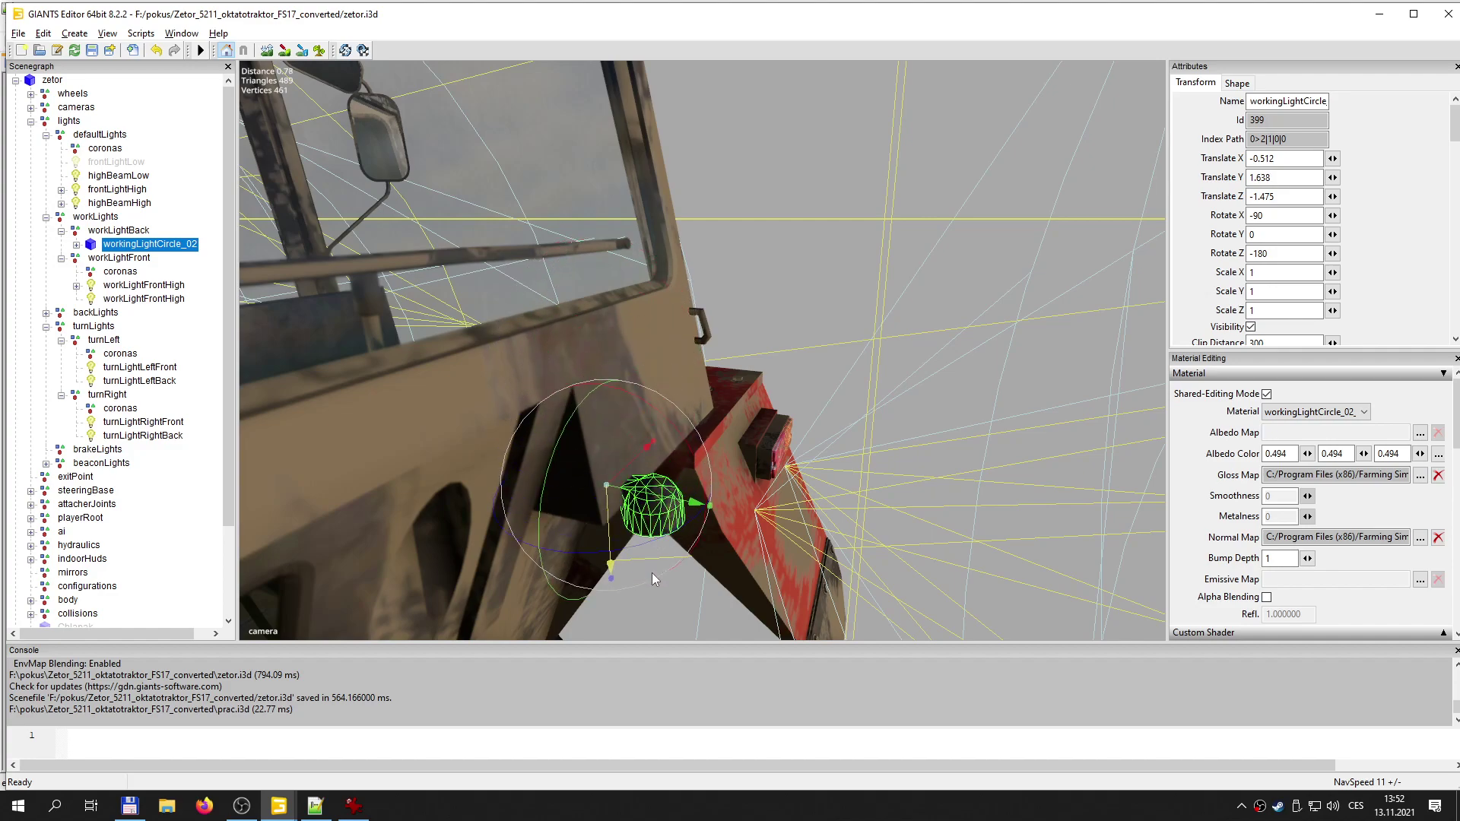
drag(669, 503, 646, 526)
alt+middle_drag(646, 524, 646, 521)
scroll(646, 518, up, 1)
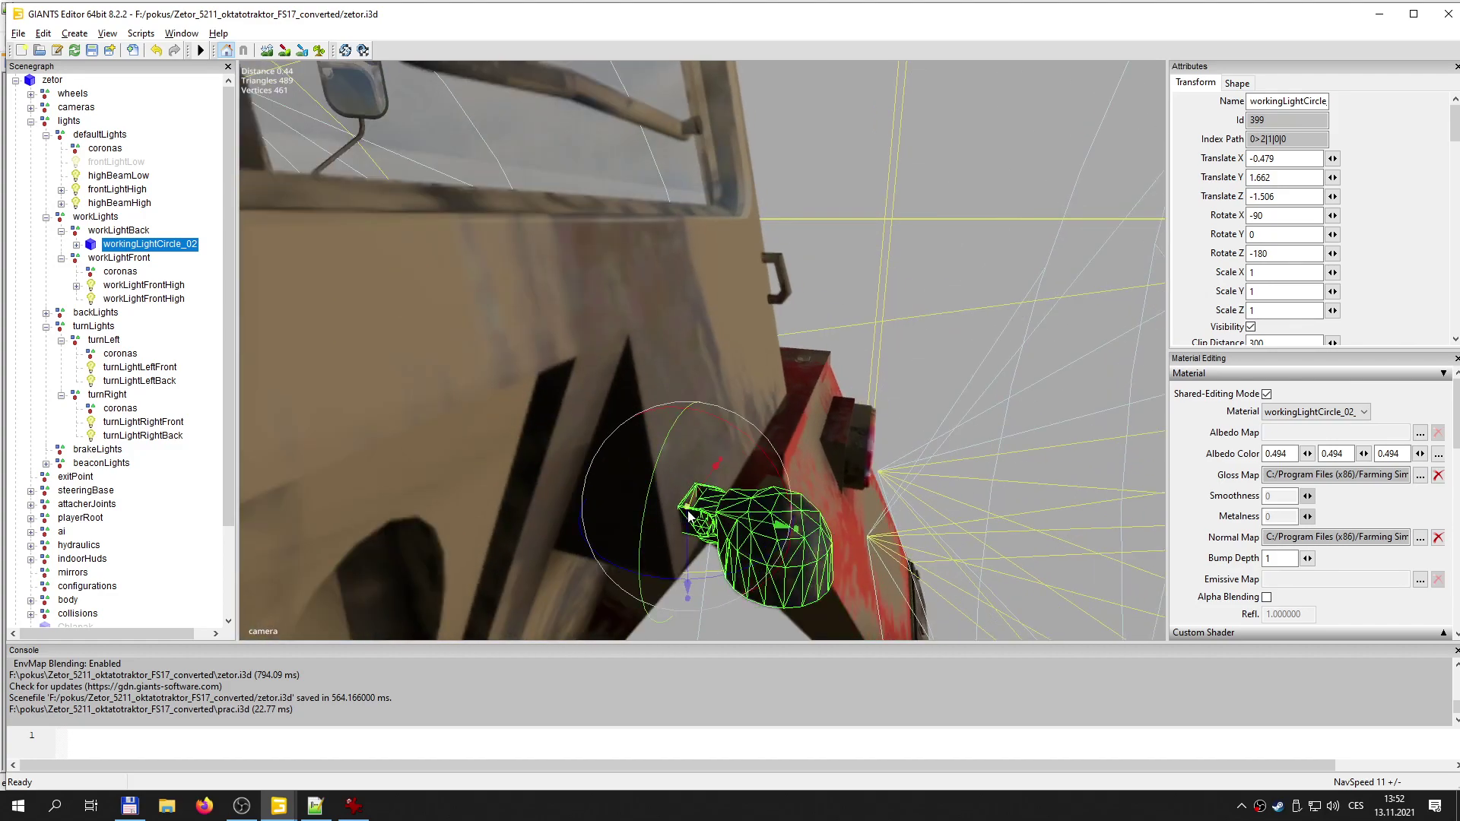
drag(707, 519, 707, 518)
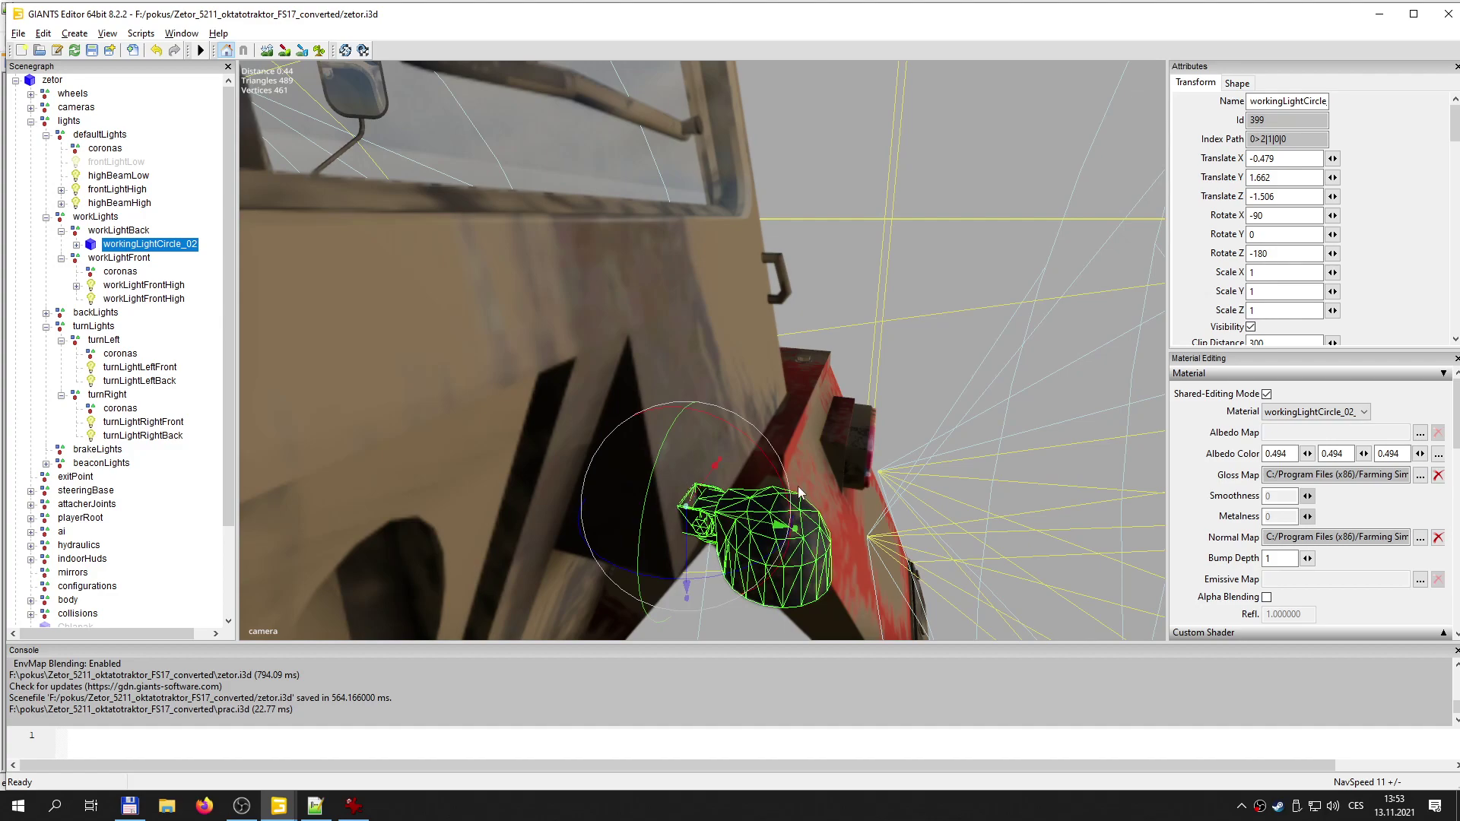
- Tilt the working light to match the mounting surface, nudge it to about Z -1.508, and set its Rotate X to -99
drag(792, 508, 784, 490)
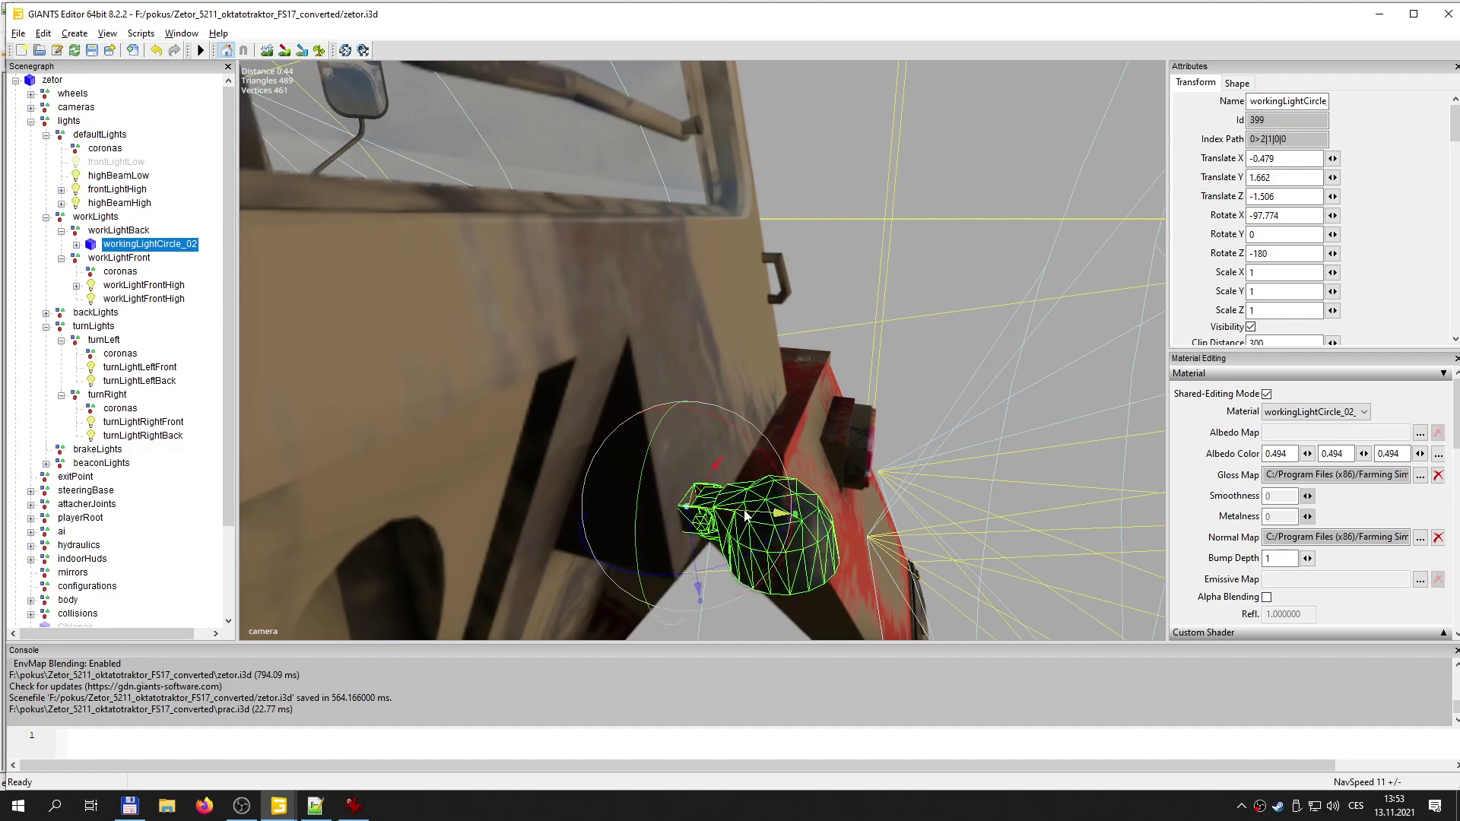
mouse_move(746, 516)
mouse_down()
mouse_move(768, 467)
mouse_move(757, 504)
mouse_up()
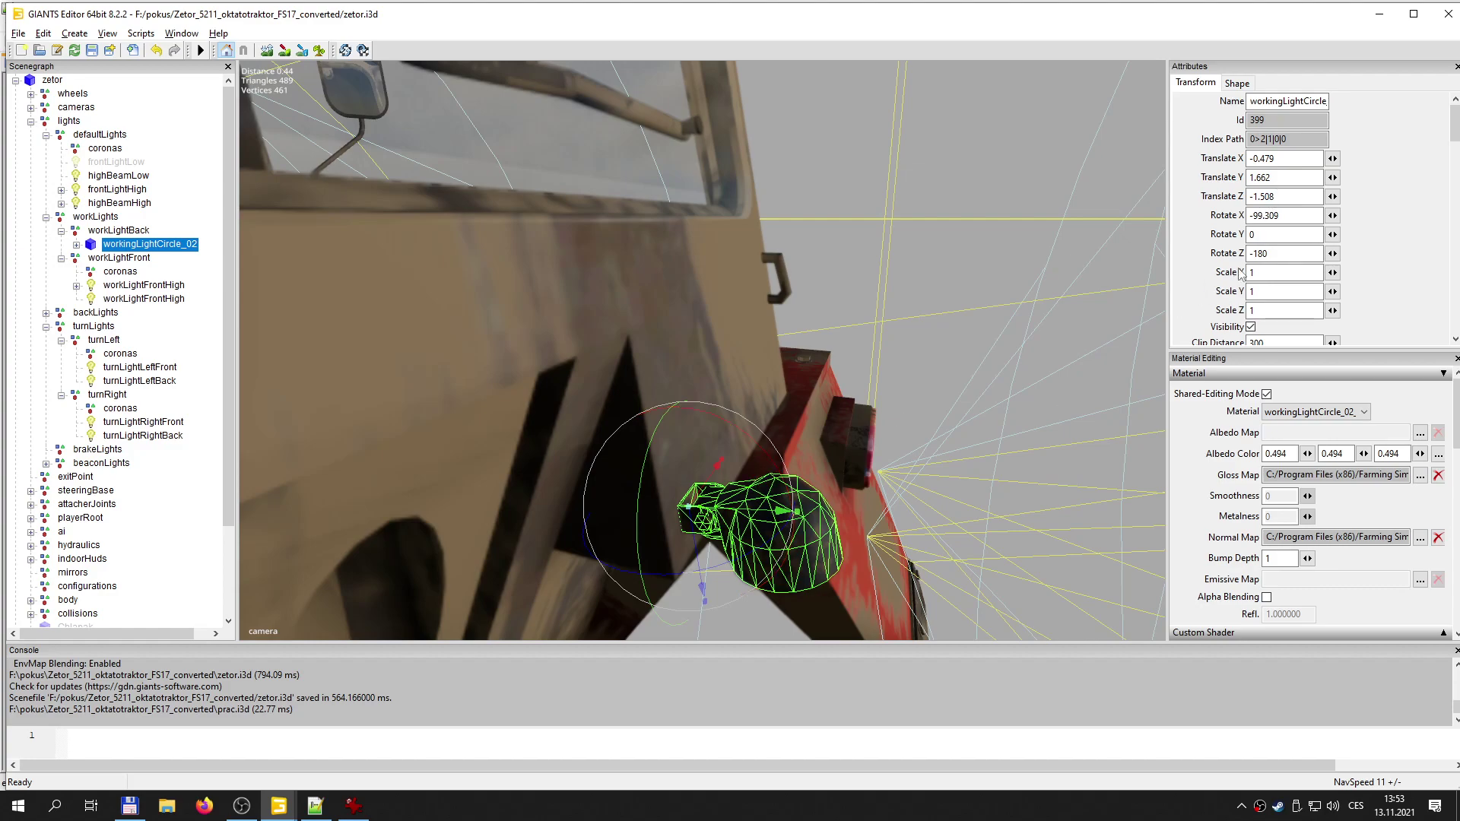
drag(1270, 215, 1321, 216)
key(BackSpace)
key(BackSpace)
- Examine how the mounted working light sits on the rear of the cab from several angles and distances
alt+drag(808, 458, 680, 422)
scroll(681, 424, up, 2)
alt+drag(698, 430, 943, 512)
scroll(922, 518, up, 3)
alt+middle_drag(921, 519, 909, 498)
right_drag(909, 499, 584, 311)
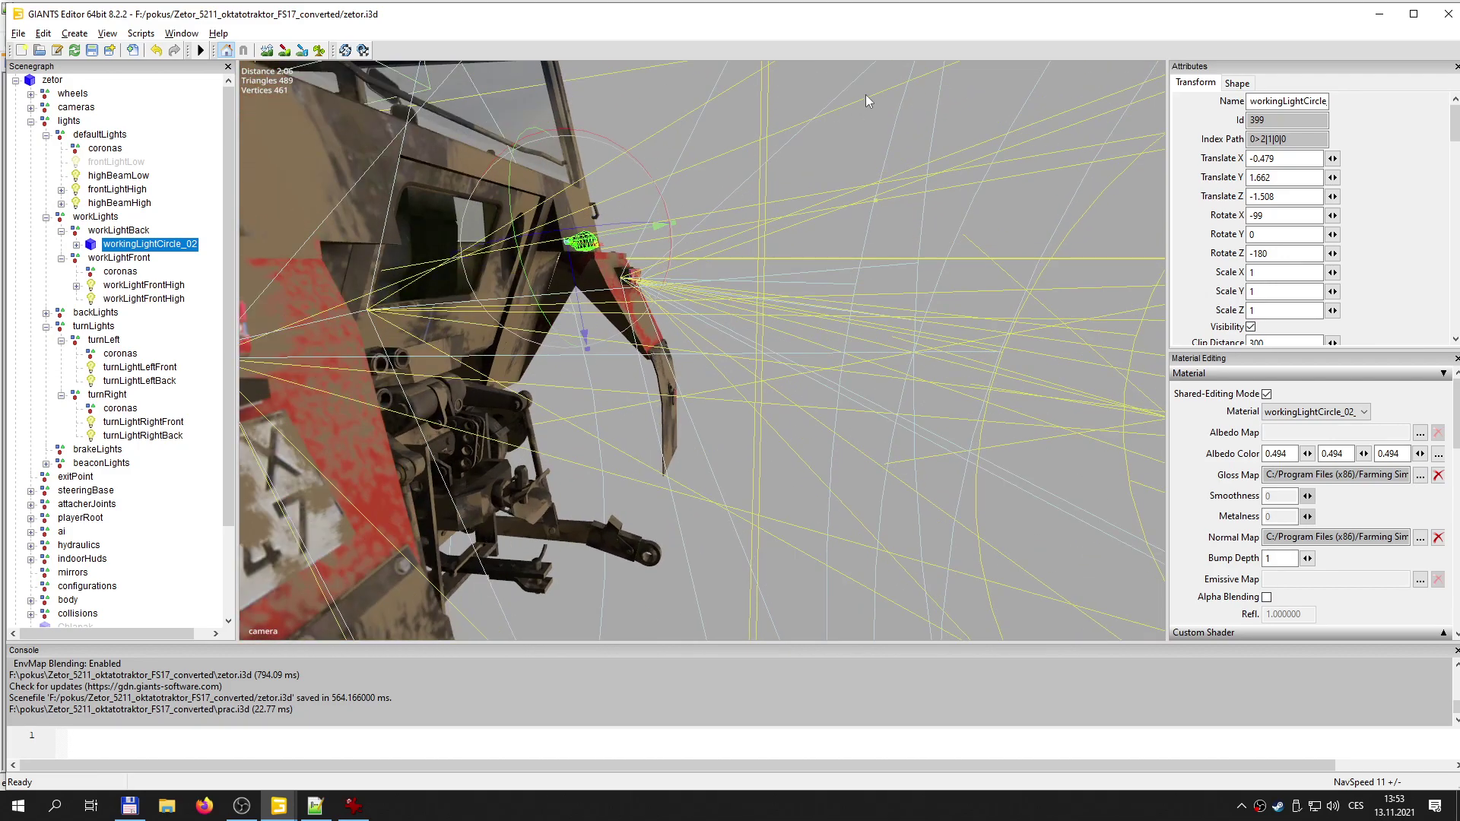
alt+middle_drag(726, 219, 705, 339)
scroll(706, 280, up, 2)
scroll(711, 304, up, 3)
right_drag(704, 338, 677, 316)
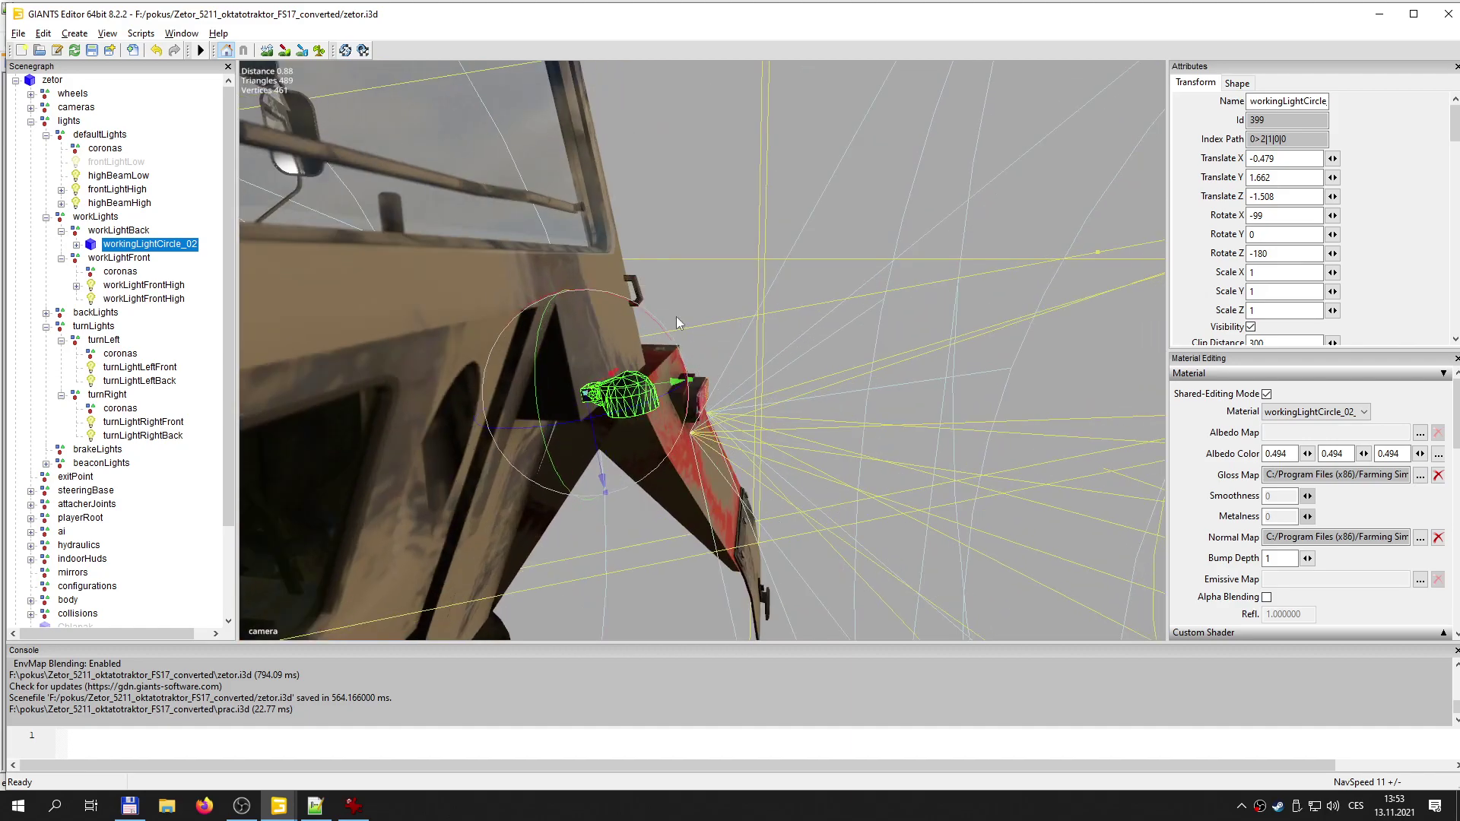
- Select the working light's rotArm part, try tilting it freehand, undo that, and set its Rotate X to -15
click(76, 244)
click(128, 261)
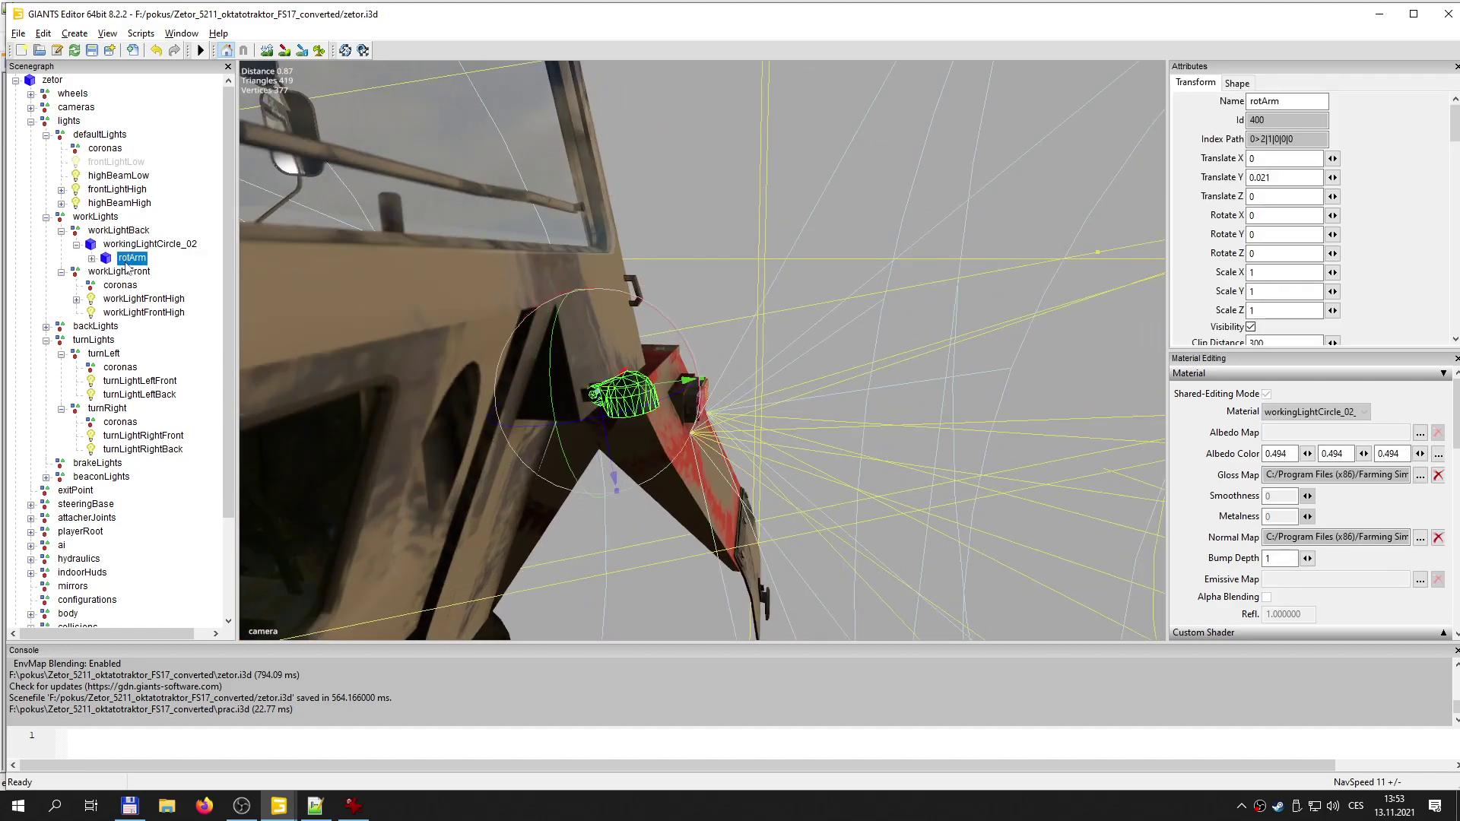
drag(686, 350, 741, 373)
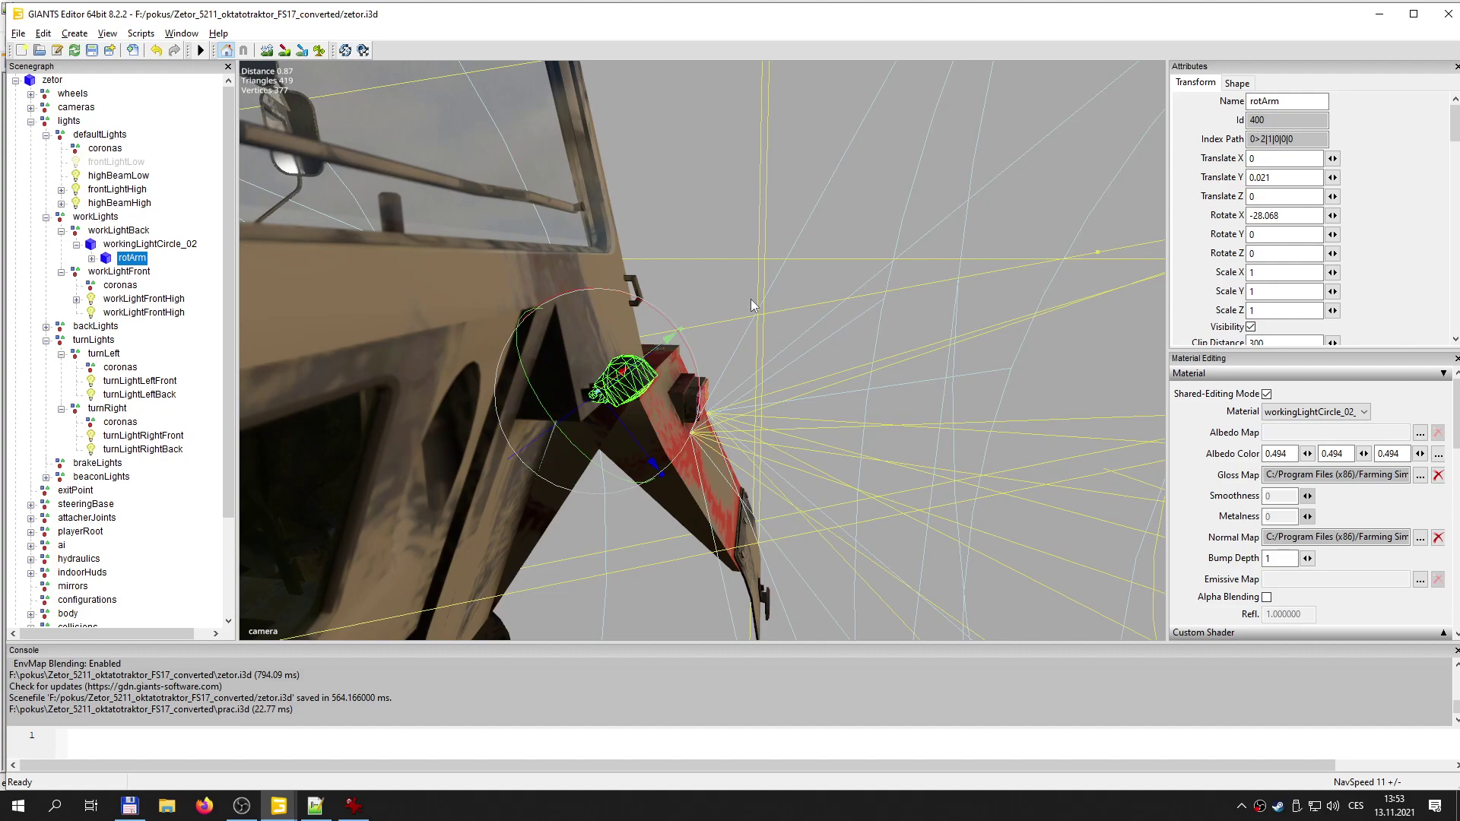
key(ctrl+z)
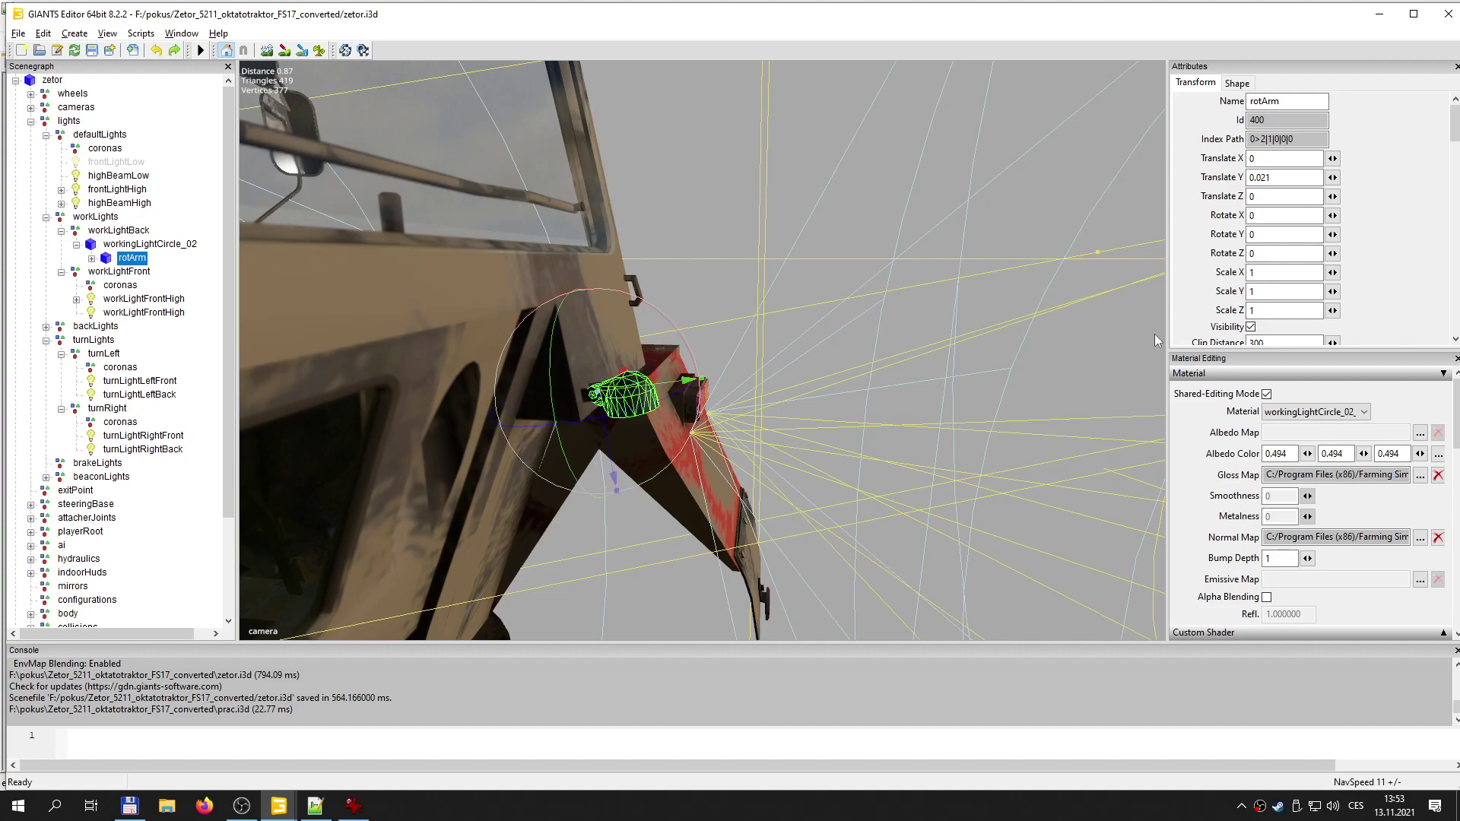
double_click(1302, 231)
double_click(1264, 214)
text(15)
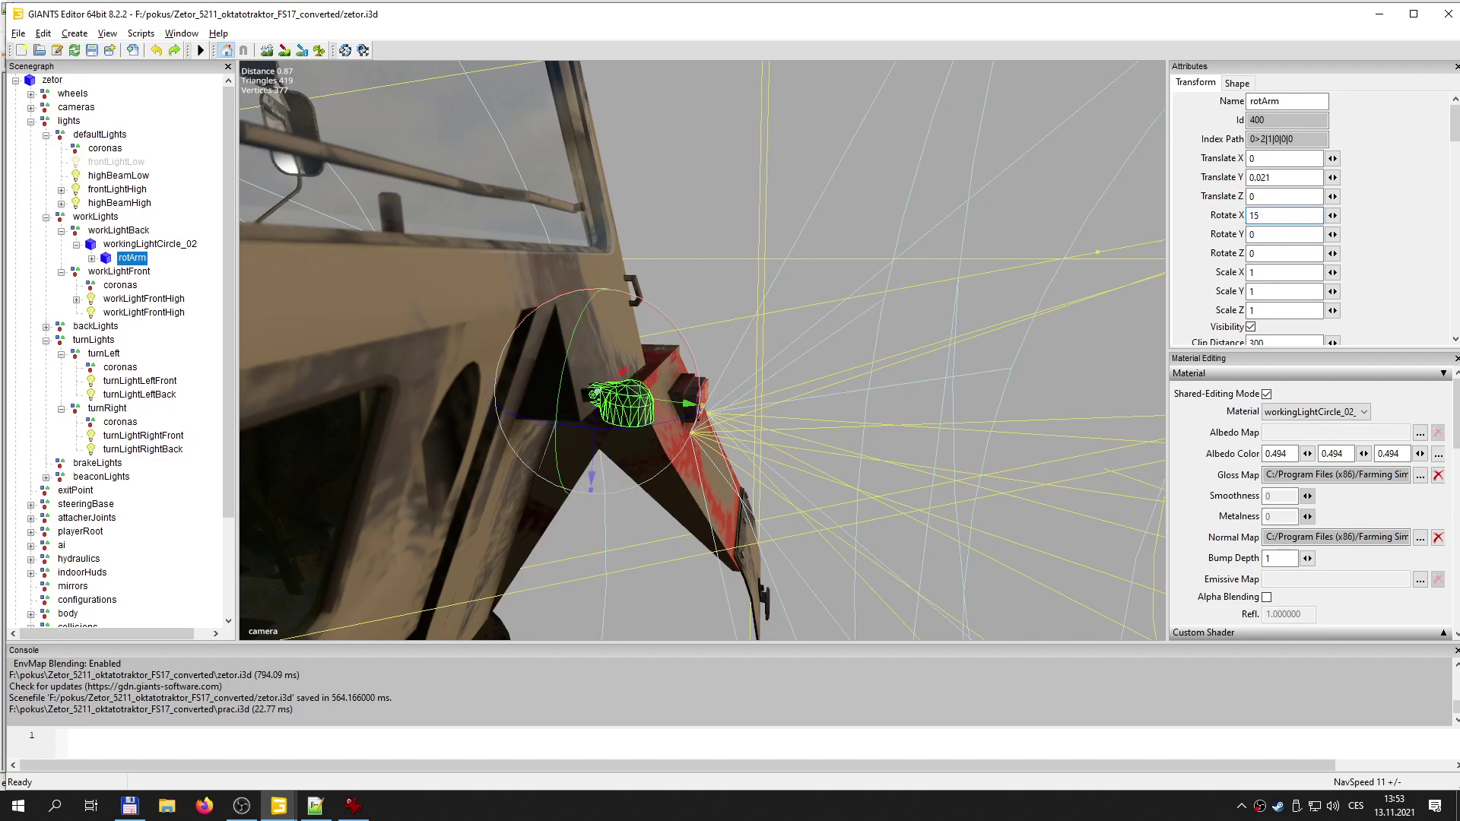
key(Home)
text(-)
- Set the Rotate X of rotArm to -25 and check the lamp's tilt against the whole tractor
scroll(871, 433, down, 3)
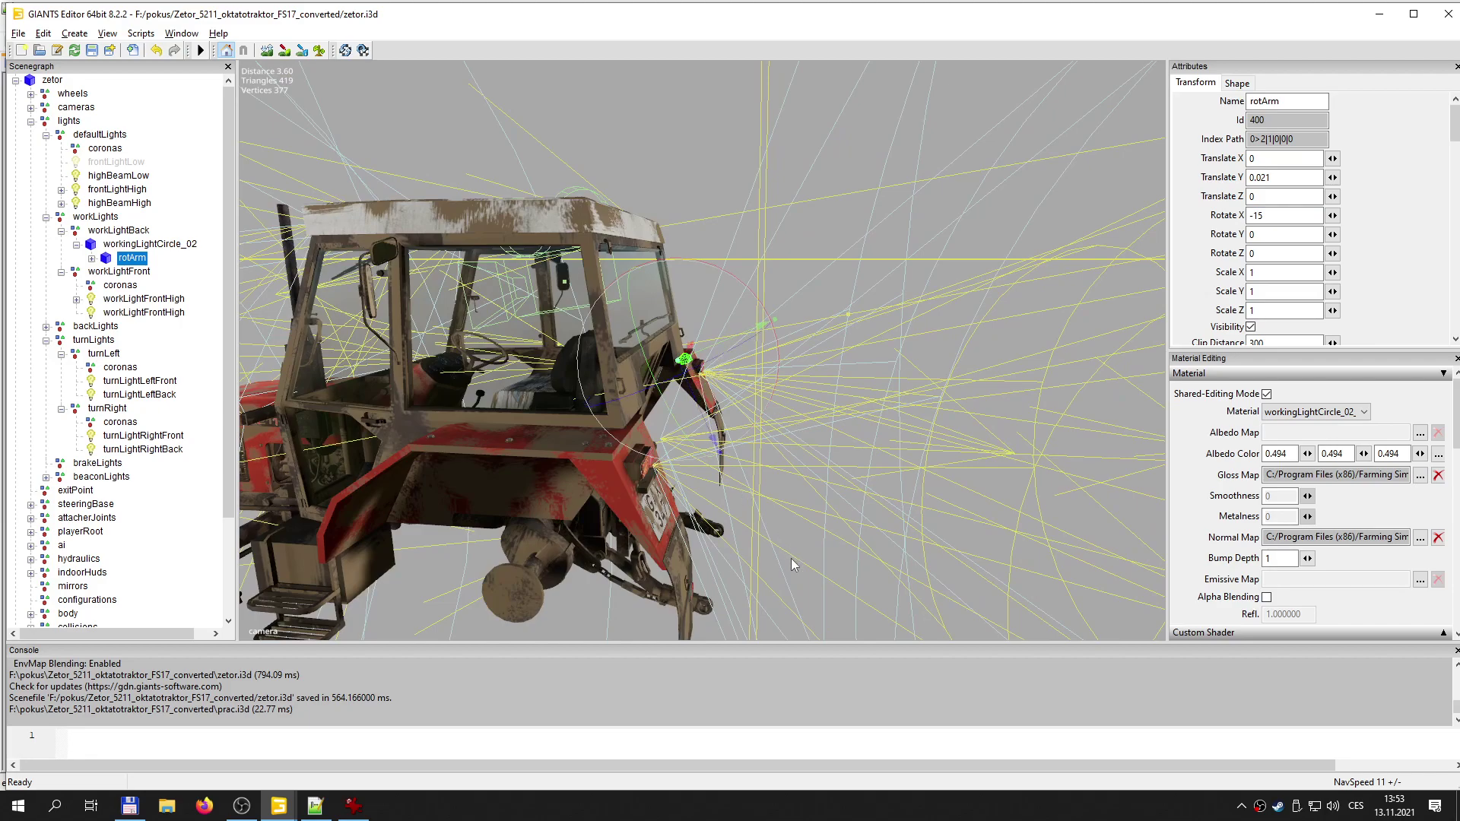
scroll(798, 326, up, 5)
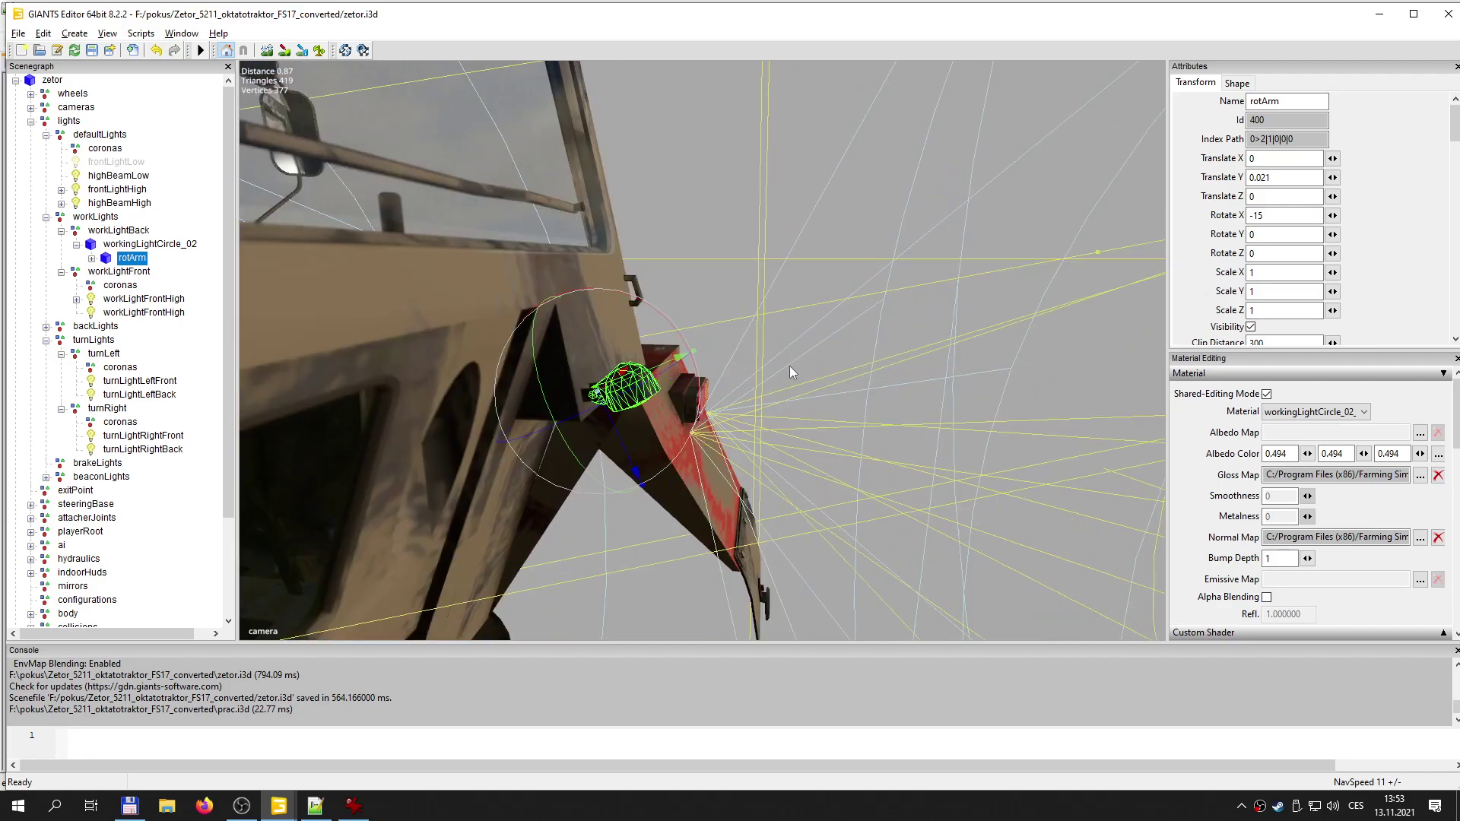
scroll(788, 377, down, 5)
scroll(796, 528, up, 6)
drag(1253, 217, 1284, 216)
text(-25)
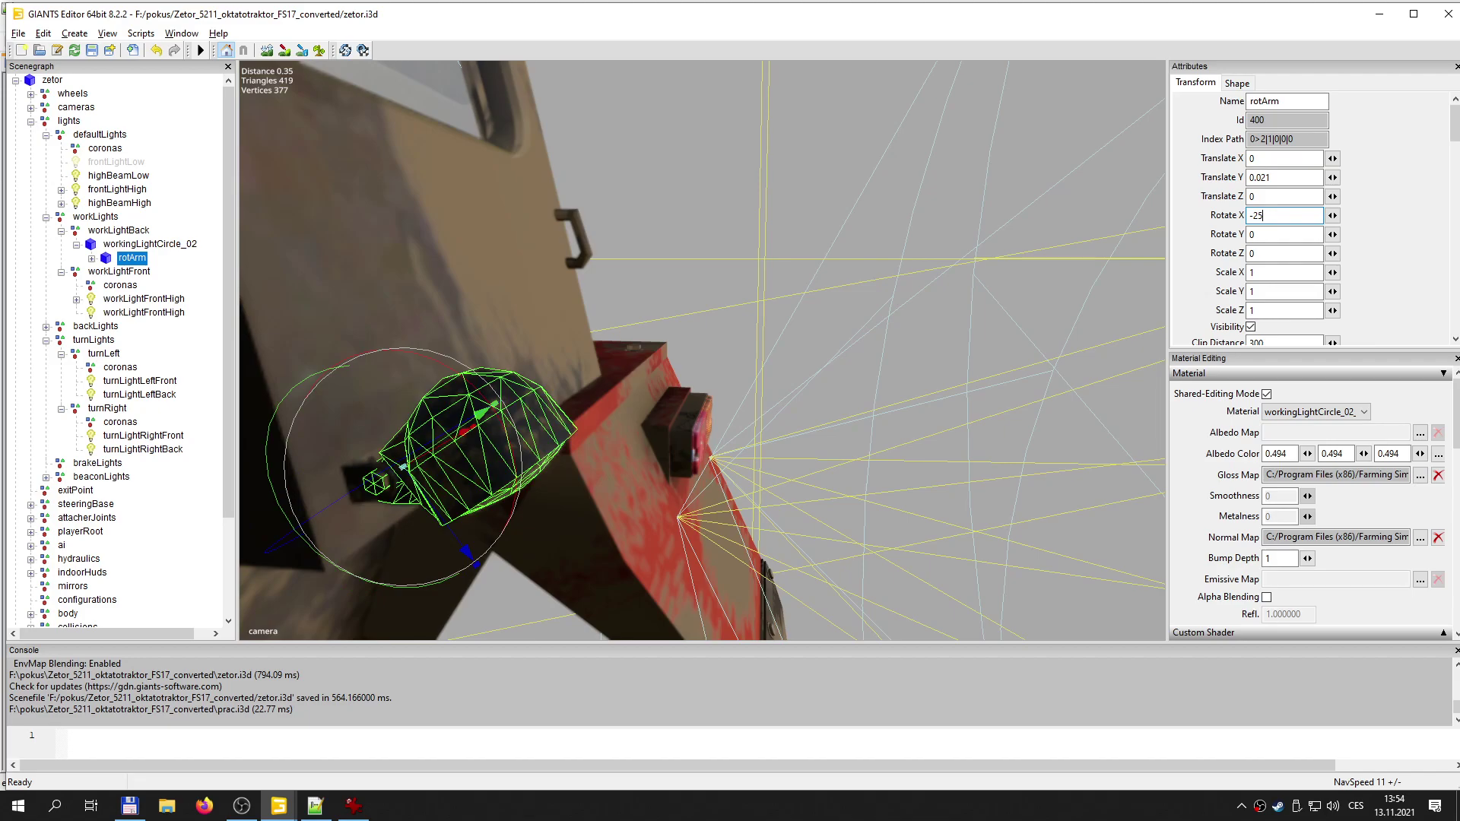
scroll(750, 421, down, 8)
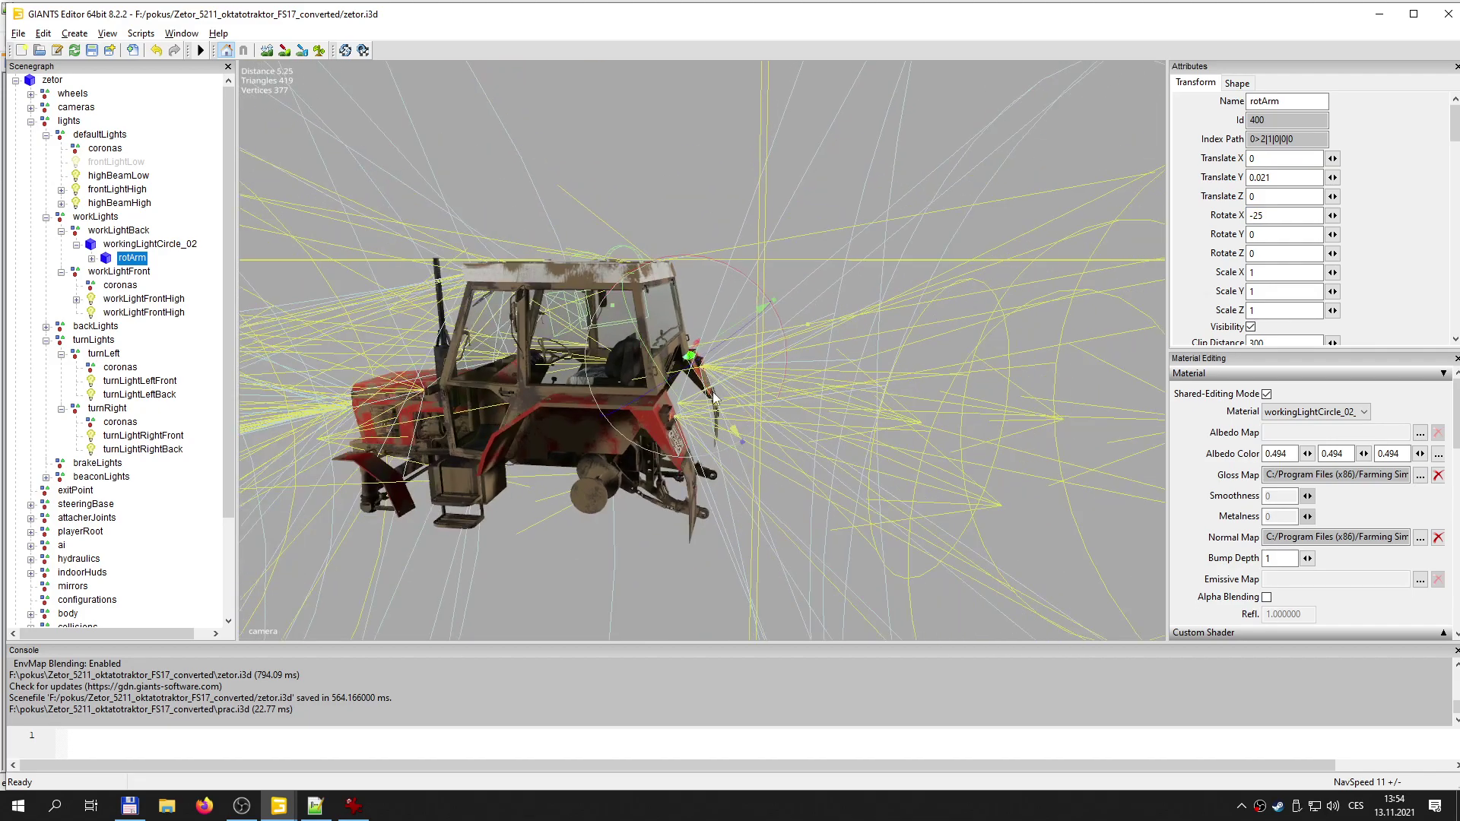
scroll(723, 379, up, 6)
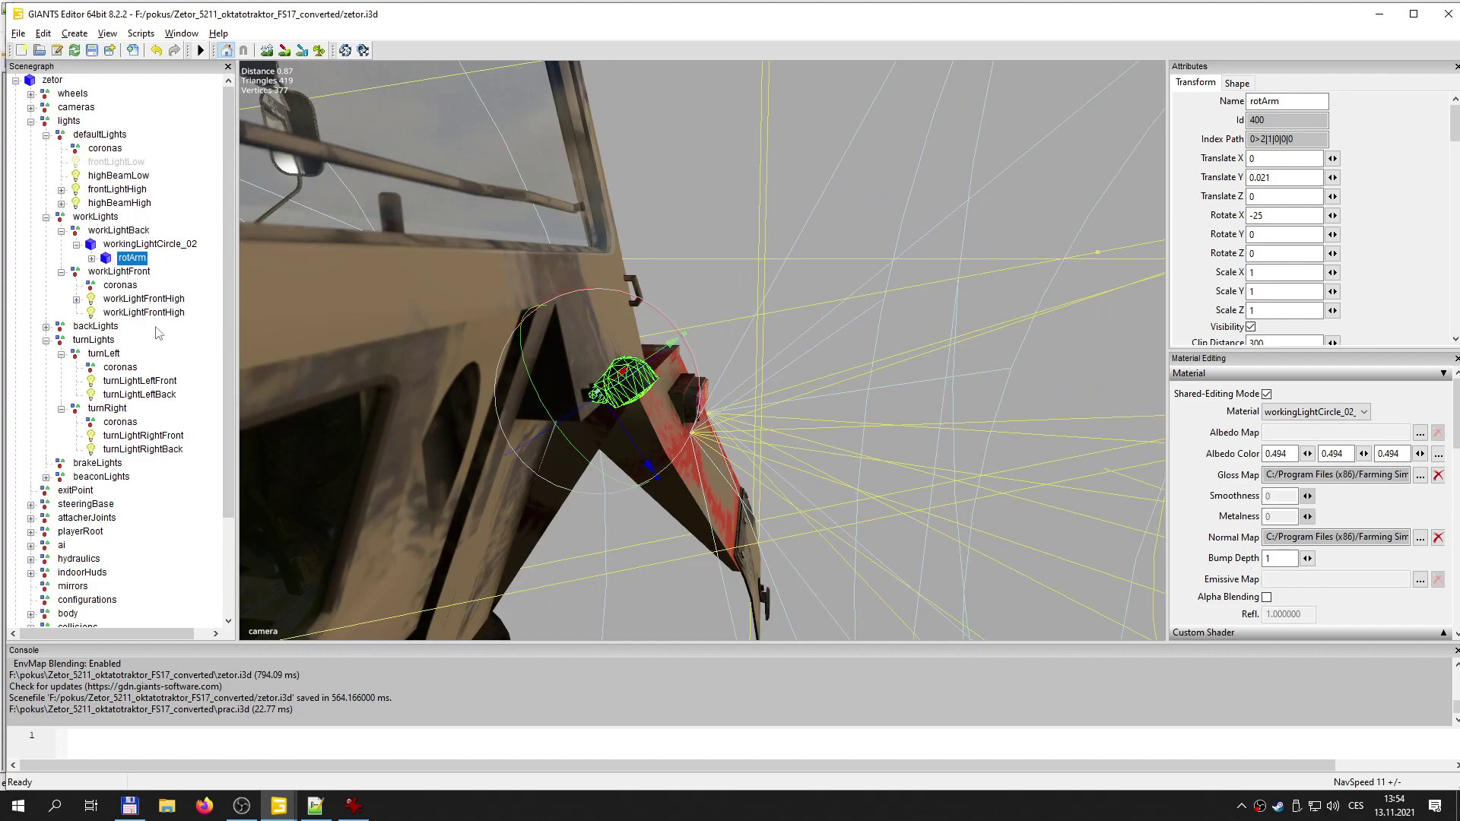
- Copy the second workLightFrontHigh light from the workLightFront group into rotArm
click(146, 313)
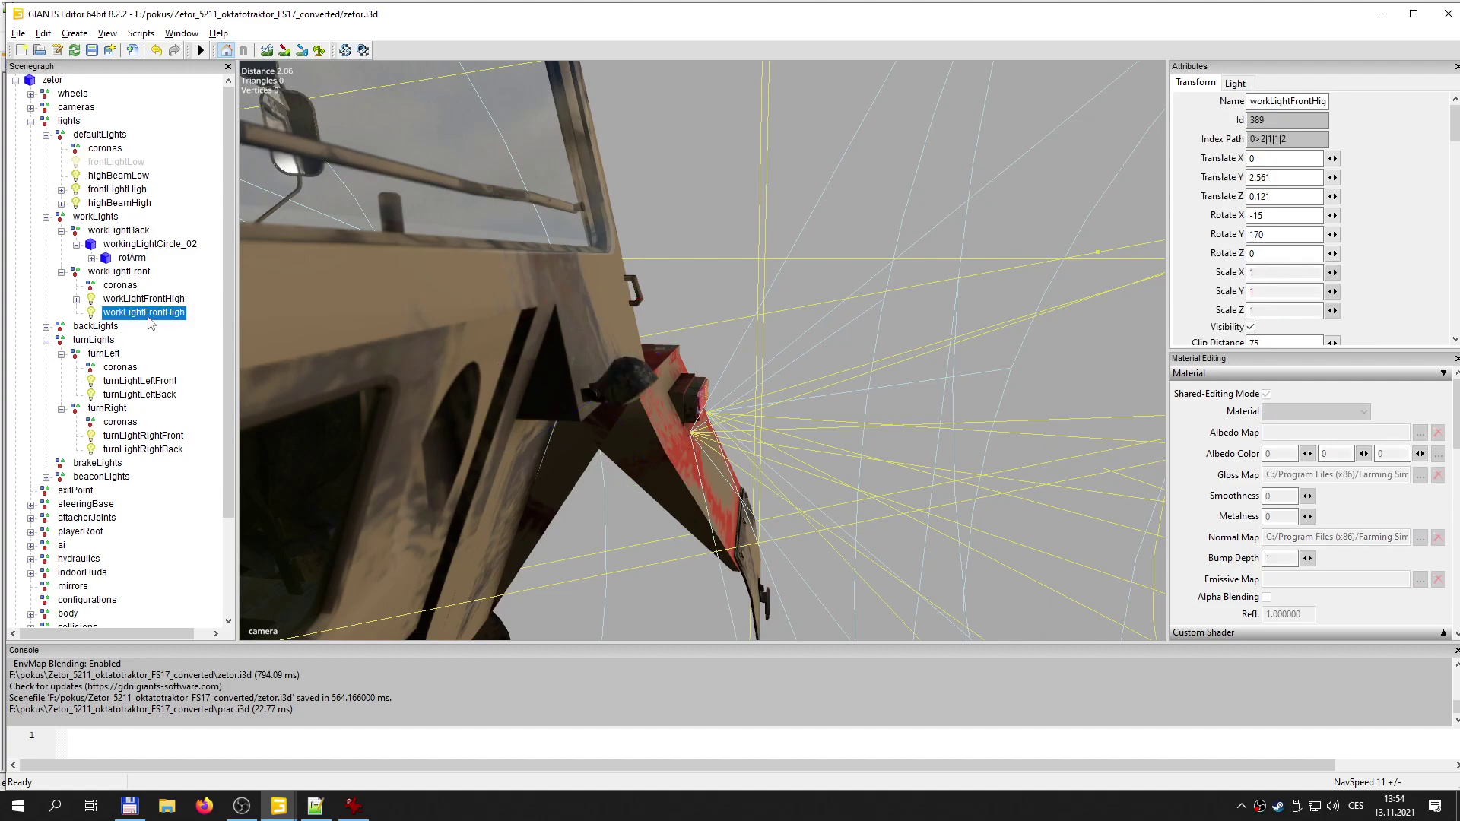
click(131, 258)
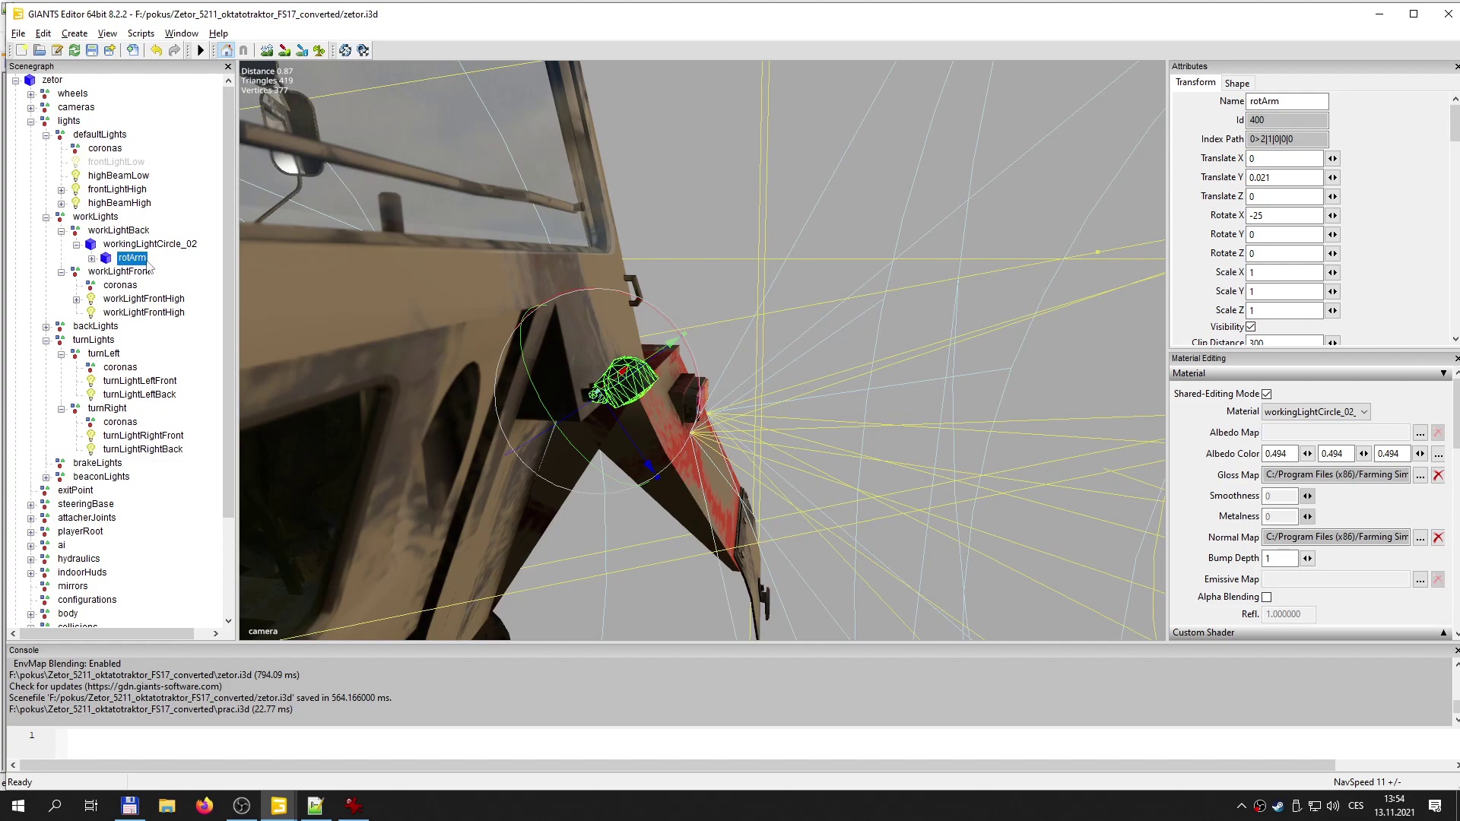
click(92, 258)
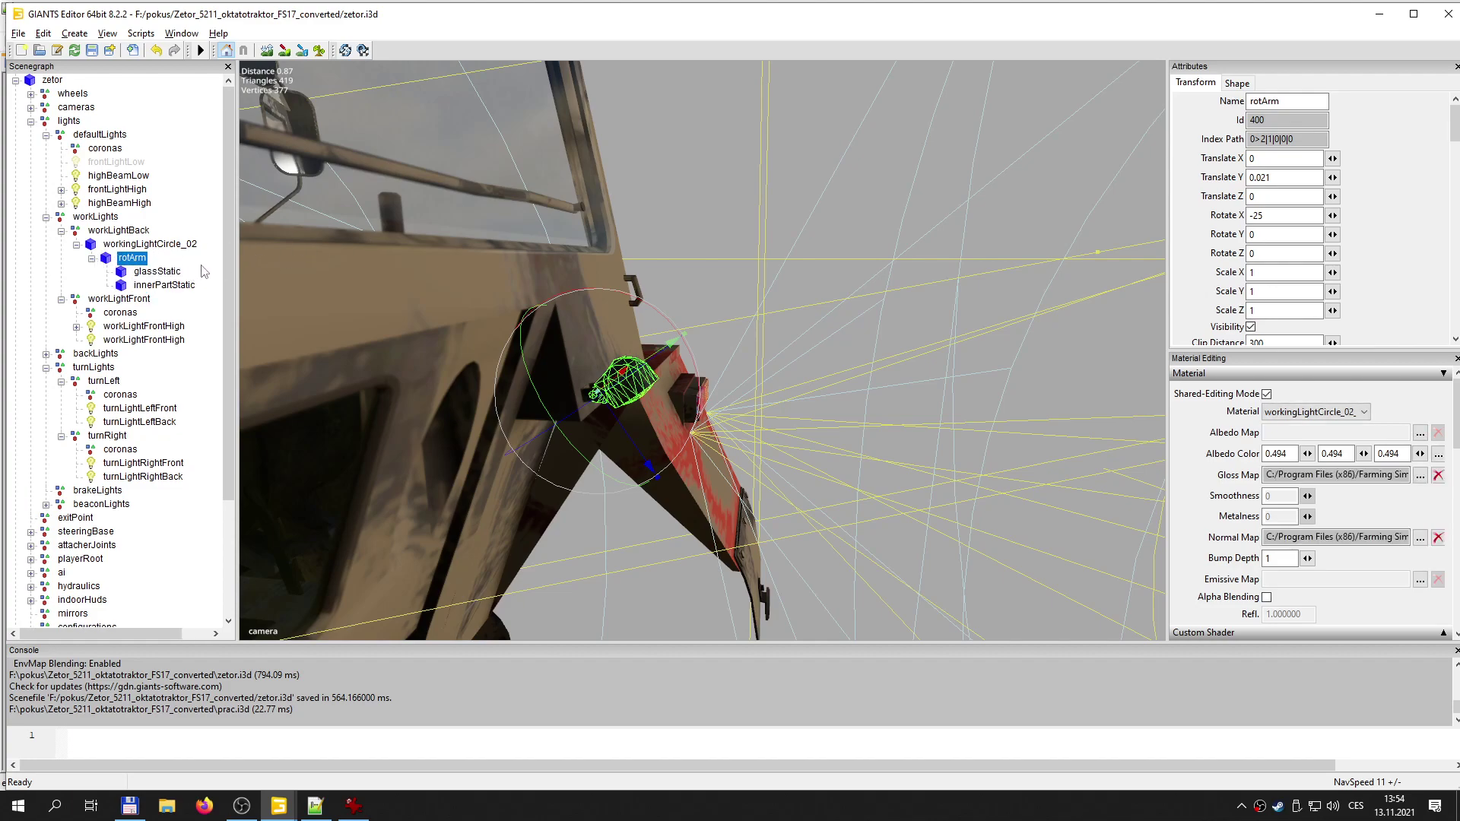
key(ctrl+v)
- Set the copied light's Translate Y, Translate Z and Rotate X to 0, and its Rotate Y to 180
double_click(1305, 178)
text(0)
double_click(1293, 197)
text(0)
double_click(1285, 215)
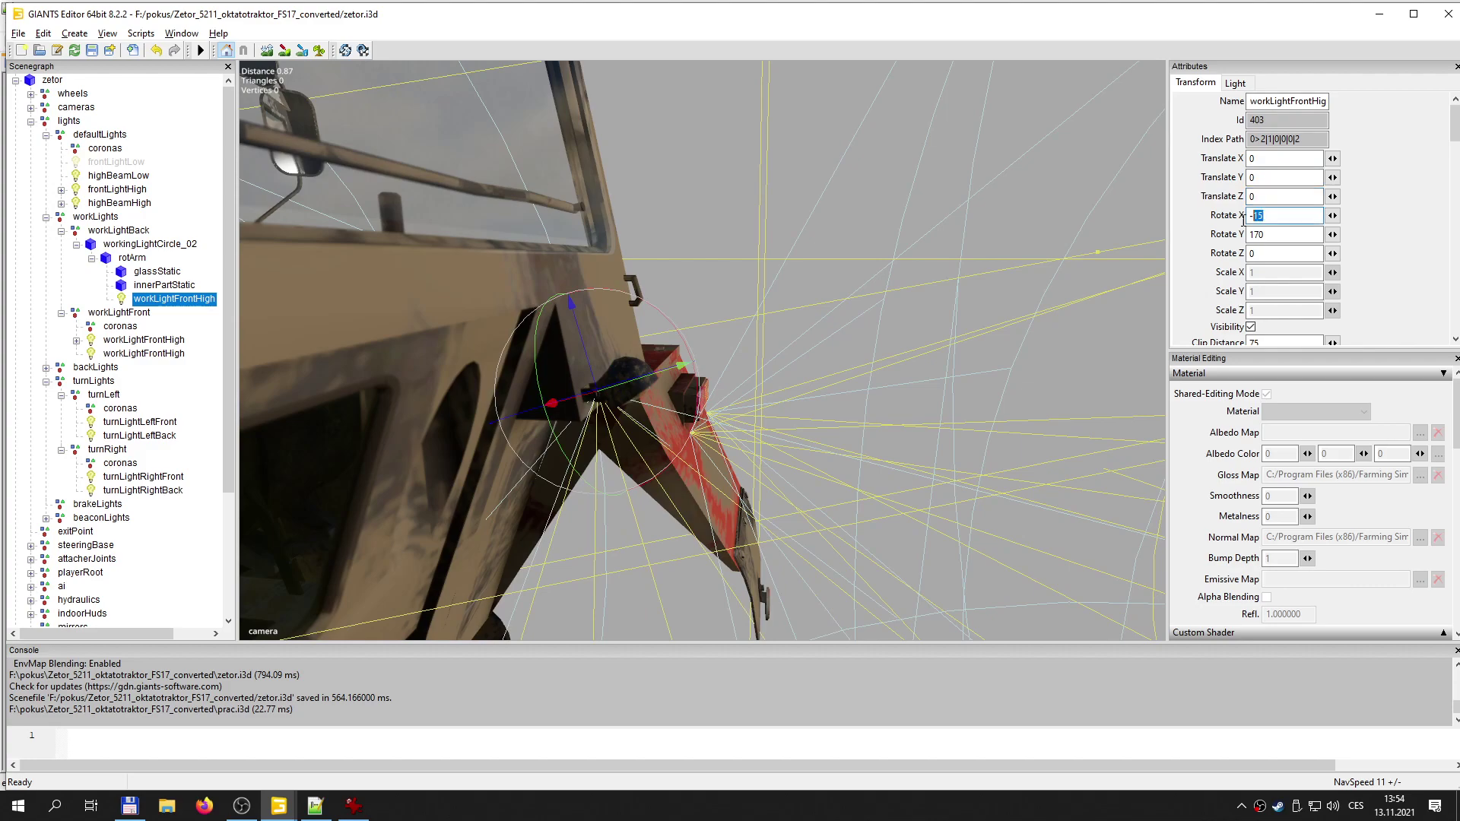
text(0)
double_click(1284, 234)
text(0)
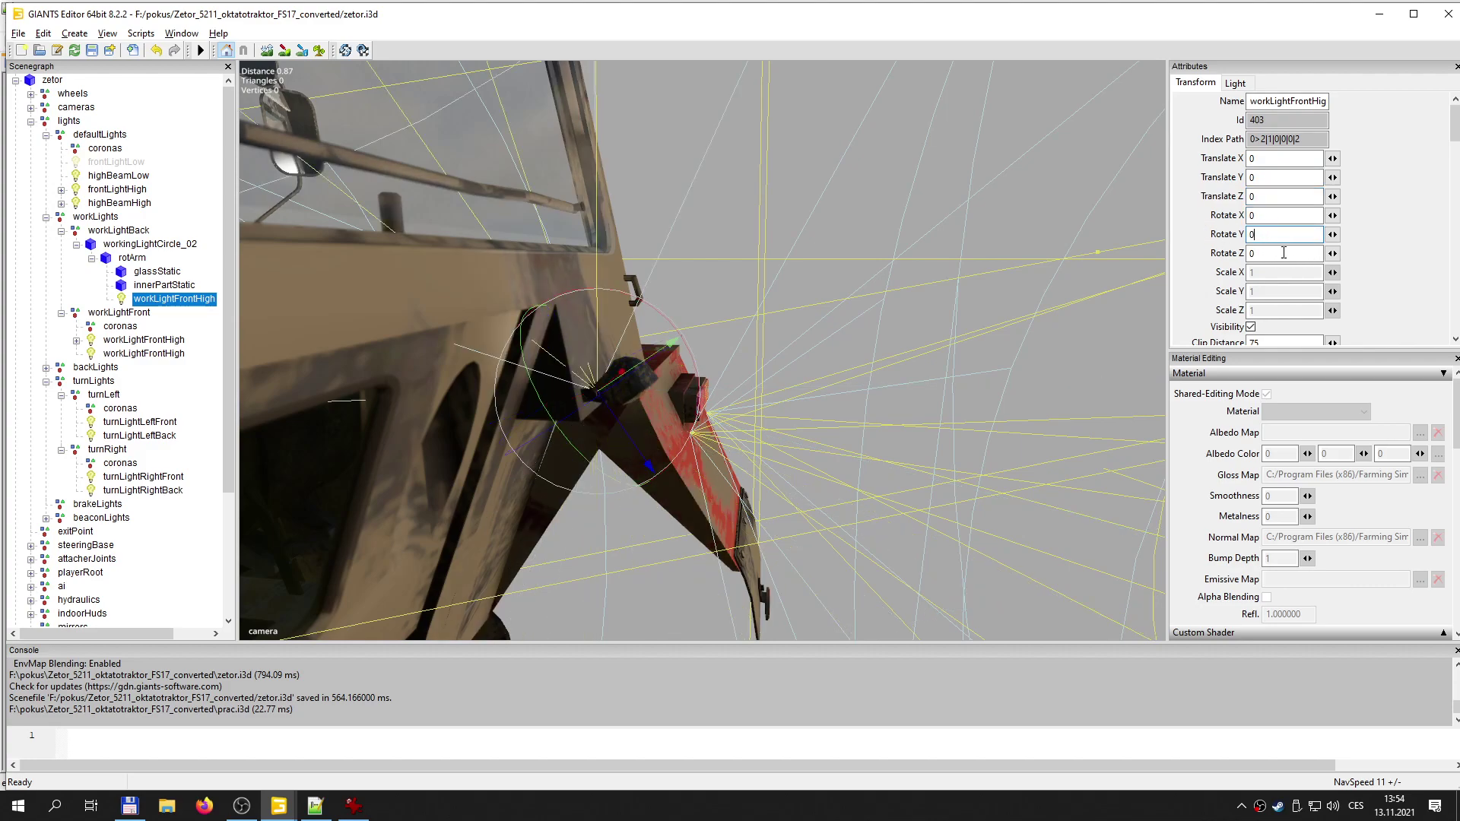
drag(1264, 234, 1213, 235)
text(180)
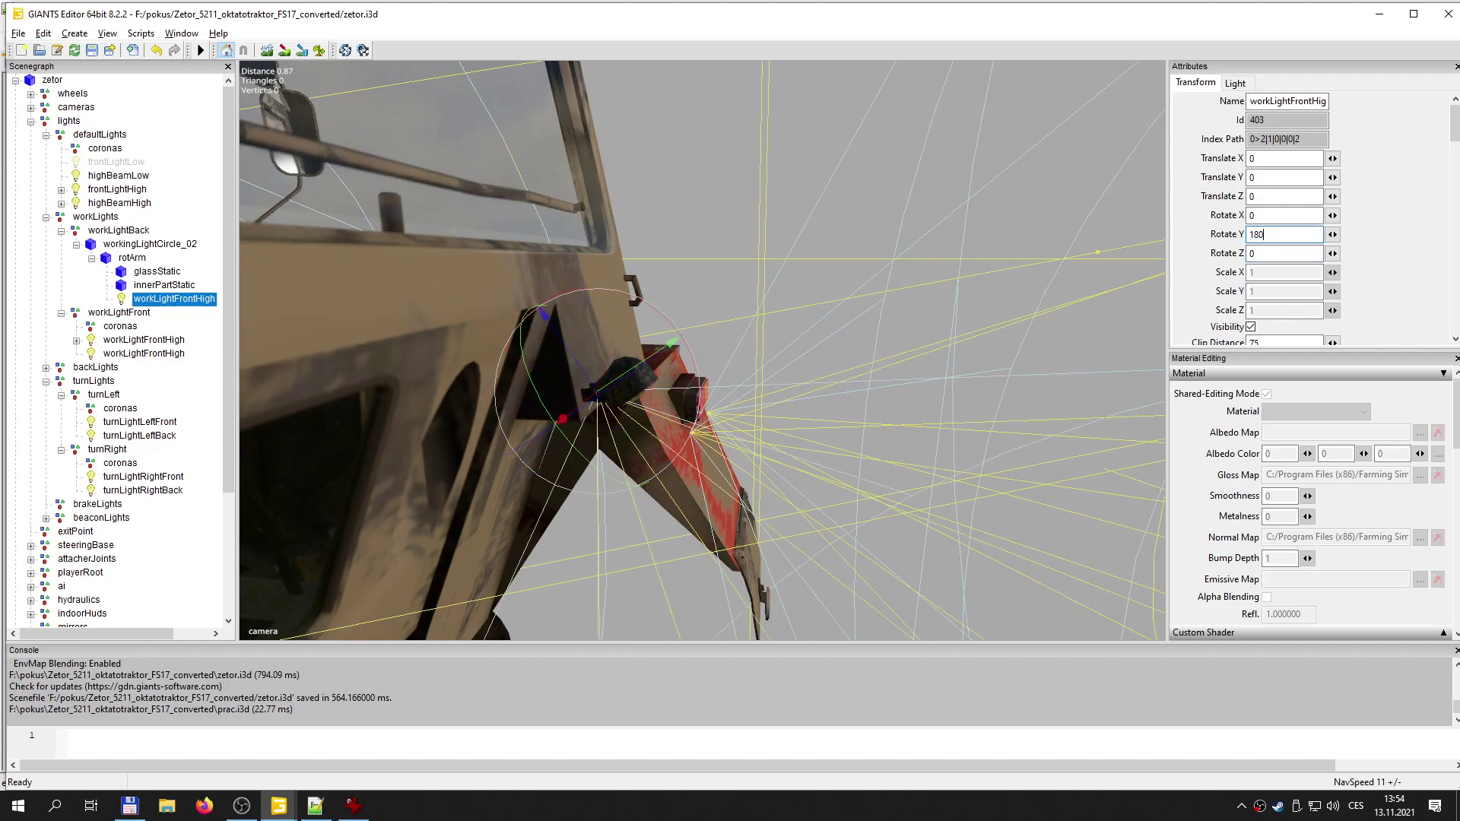
- Move the copied light freehand up into the round lamp, to about Translate Y 0.048 and Translate Z 0.035
alt+drag(586, 371, 589, 429)
scroll(589, 429, up, 2)
middle_drag(595, 427, 632, 449)
scroll(629, 460, down, 3)
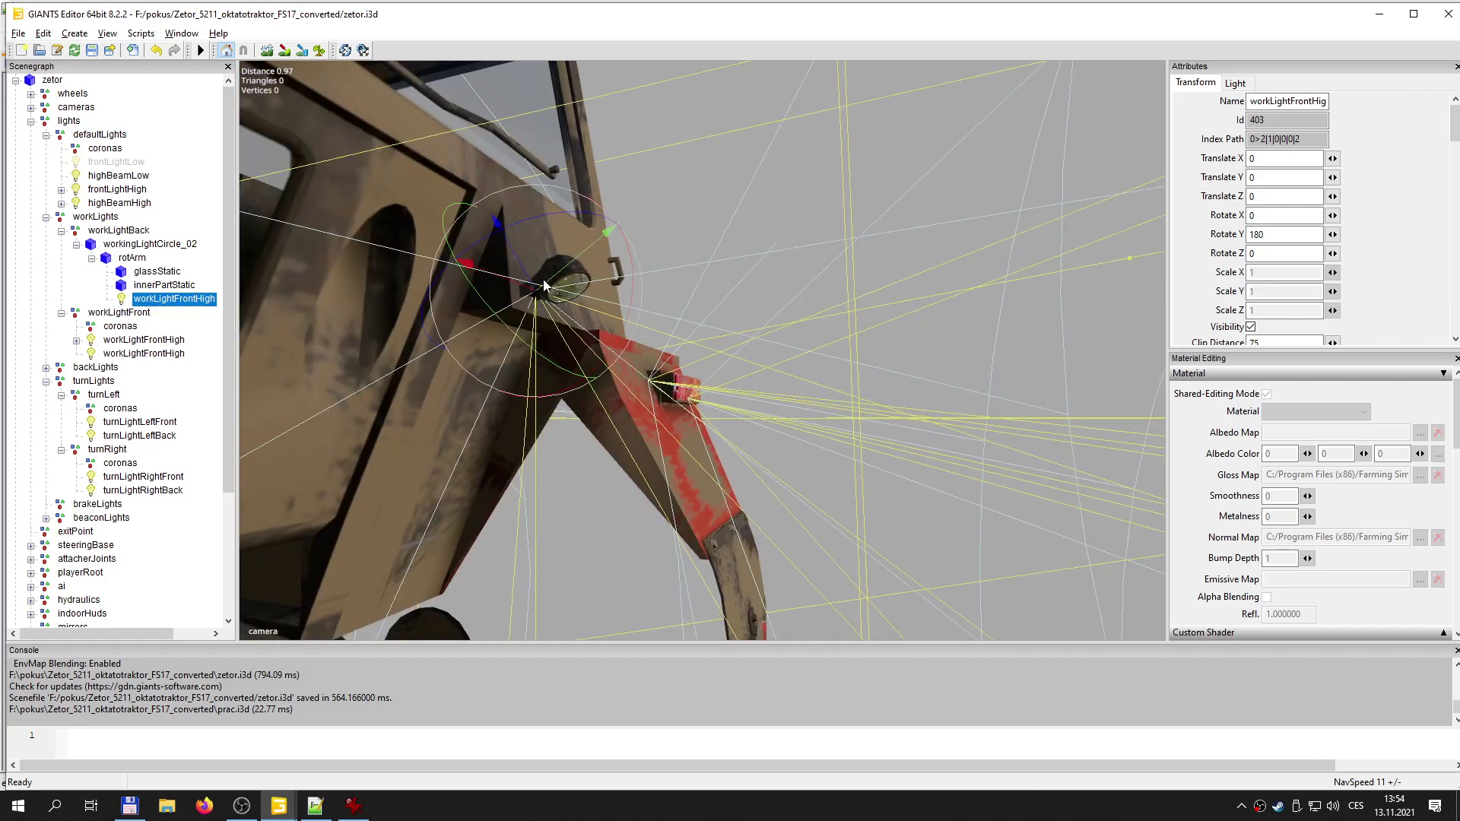
drag(560, 272, 493, 308)
scroll(491, 300, up, 2)
alt+middle_drag(491, 299, 398, 309)
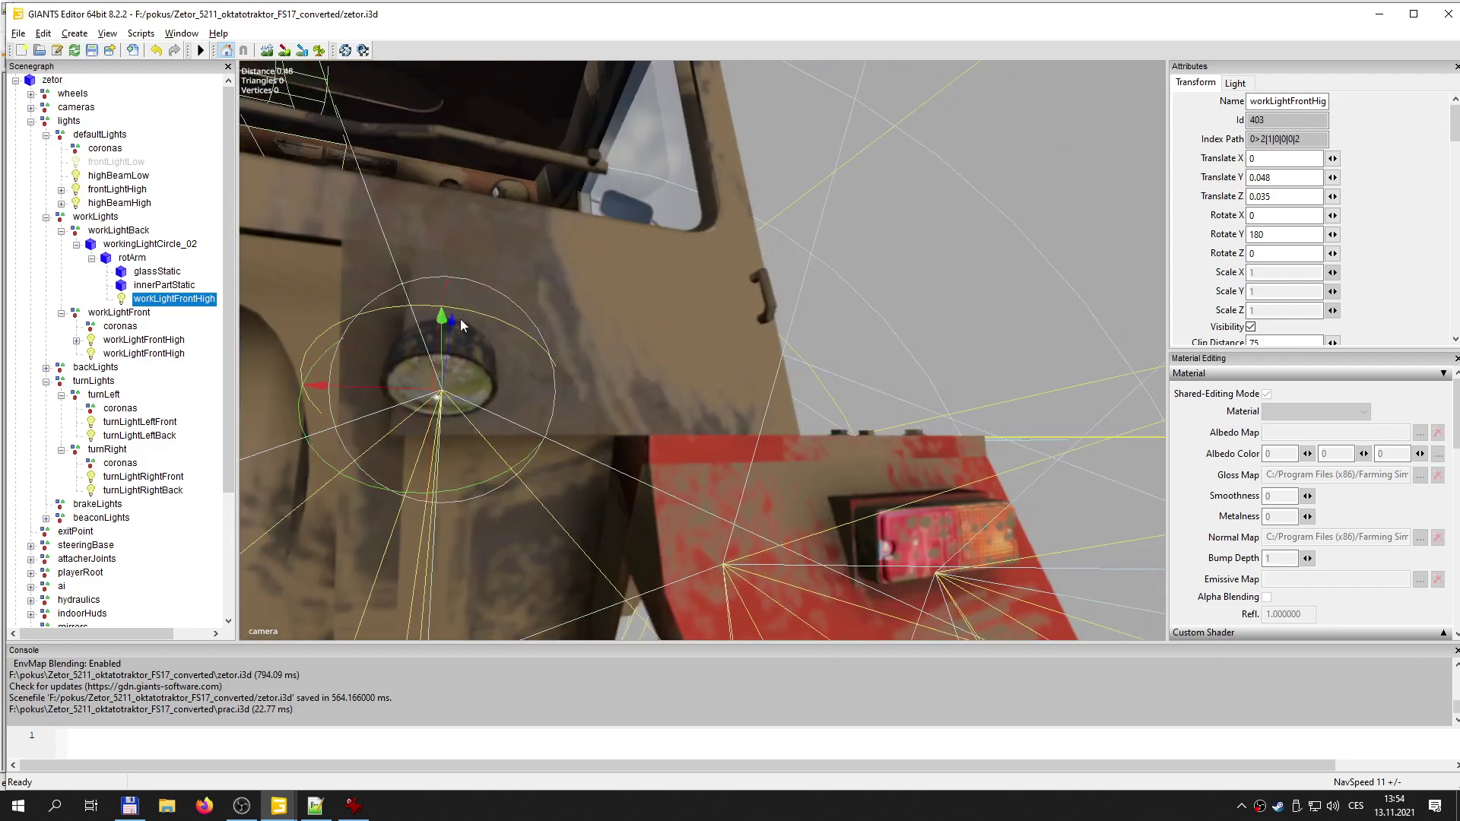
- Fine-tune the copied light's position inside the lamp to about Translate X 0.001, Translate Y 0.05 and Translate Z 0.035
drag(410, 394, 437, 328)
key(ctrl+z)
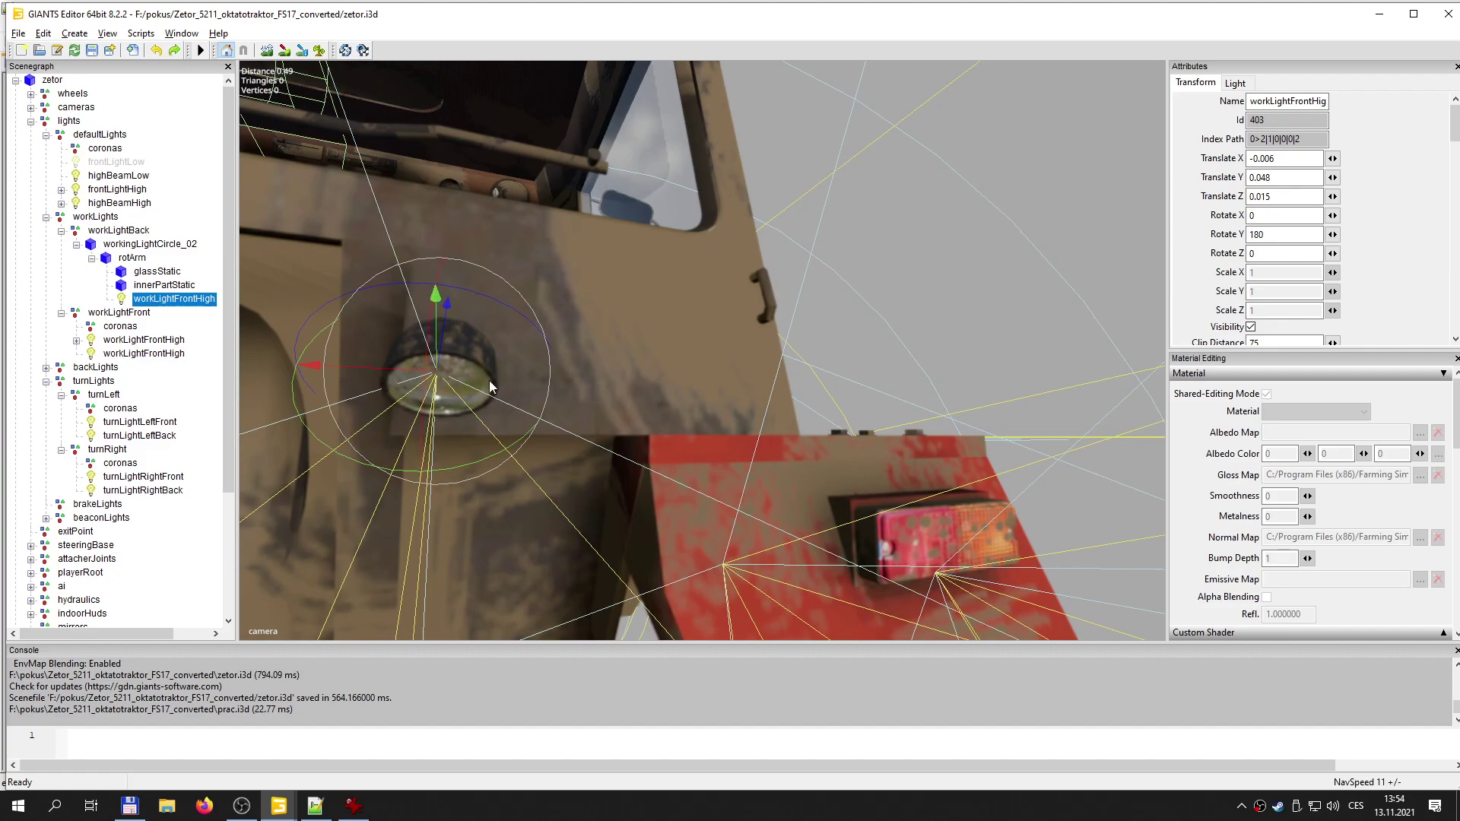
alt+drag(482, 379, 391, 391)
key(d)
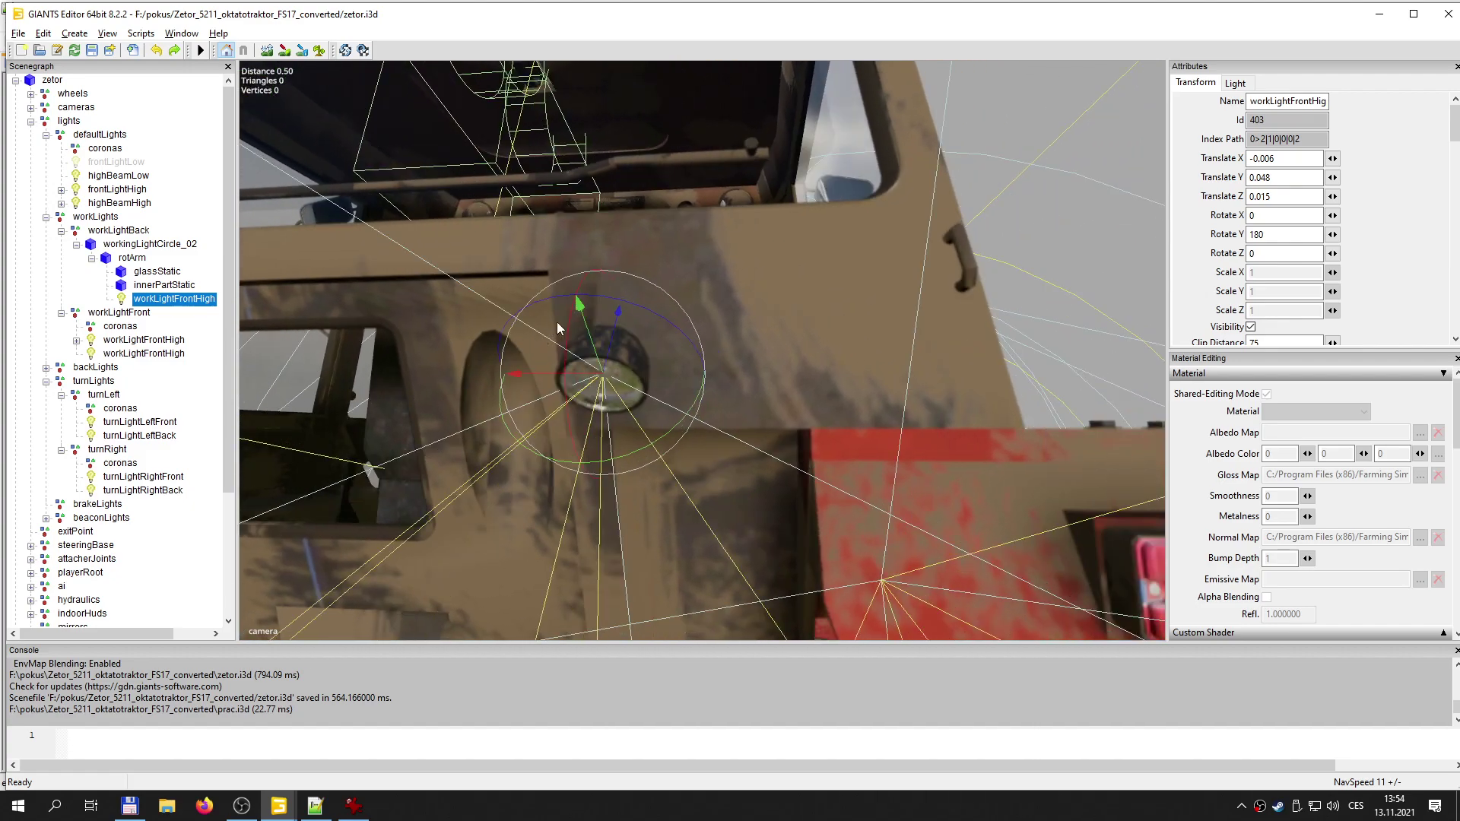
drag(589, 336, 475, 449)
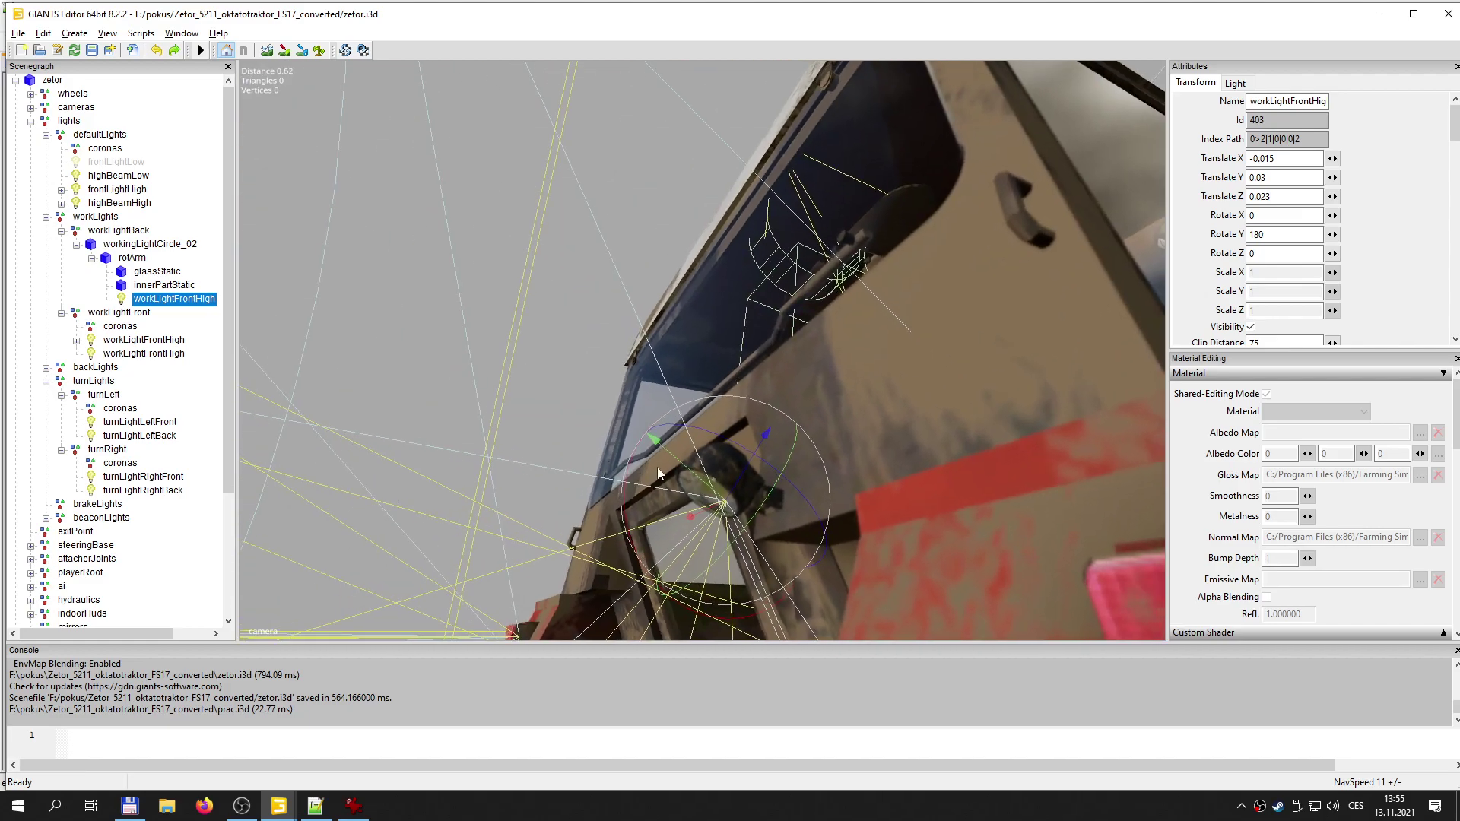
mouse_move(678, 465)
mouse_down()
mouse_move(652, 459)
mouse_move(665, 484)
mouse_up()
middle_drag(666, 491, 815, 534)
drag(675, 509, 600, 549)
middle_drag(600, 549, 766, 523)
drag(853, 449, 846, 454)
alt+drag(667, 457, 784, 547)
- Check the copied light's cone angle and beam against the whole tractor, and save the scene
scroll(722, 556, down, 5)
scroll(721, 555, up, 2)
alt+middle_drag(720, 553, 1074, 294)
click(1237, 83)
double_click(1295, 310)
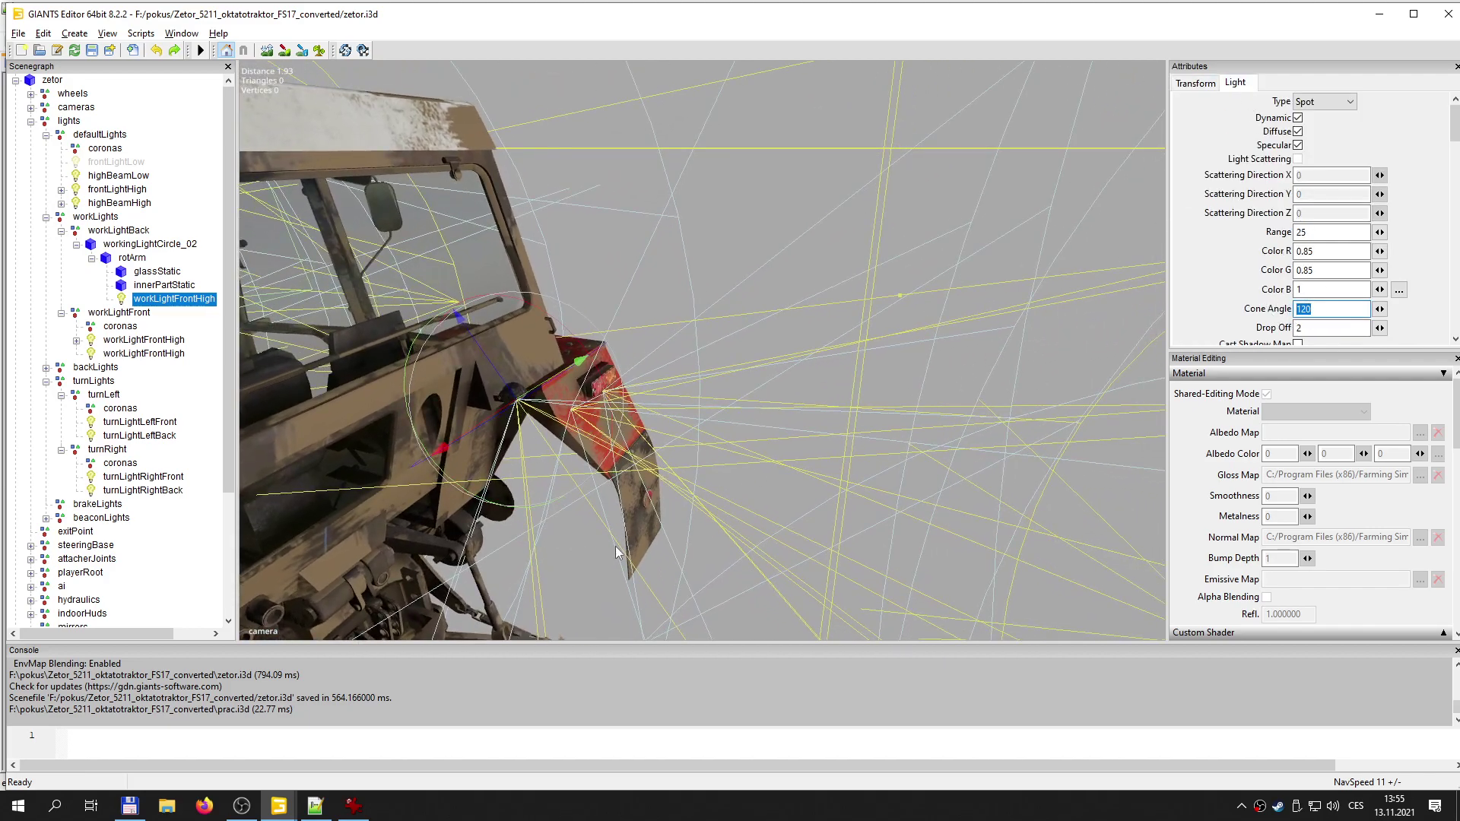
scroll(594, 550, down, 3)
alt+drag(681, 520, 553, 467)
middle_drag(555, 467, 383, 227)
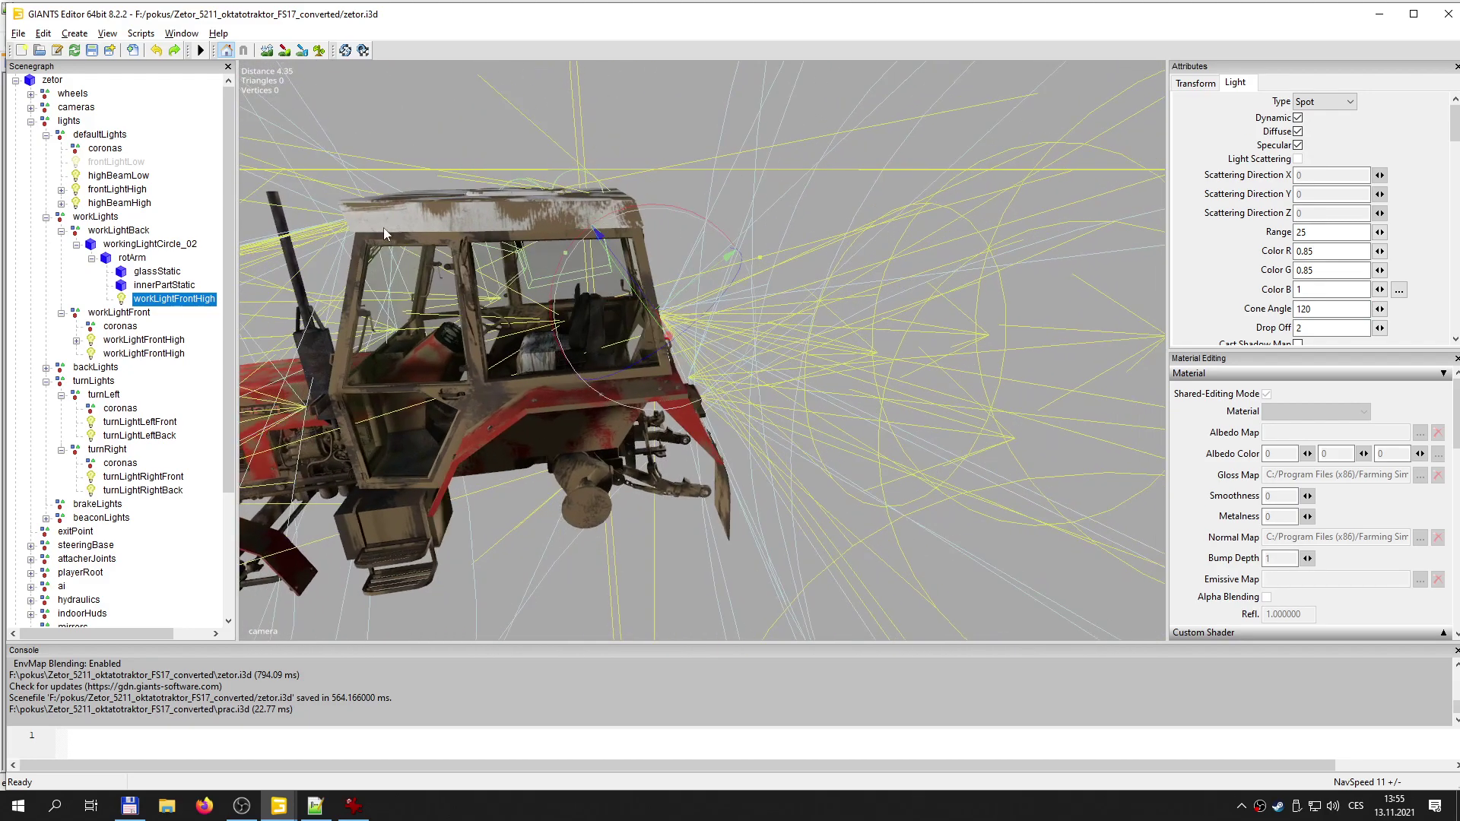
click(1195, 83)
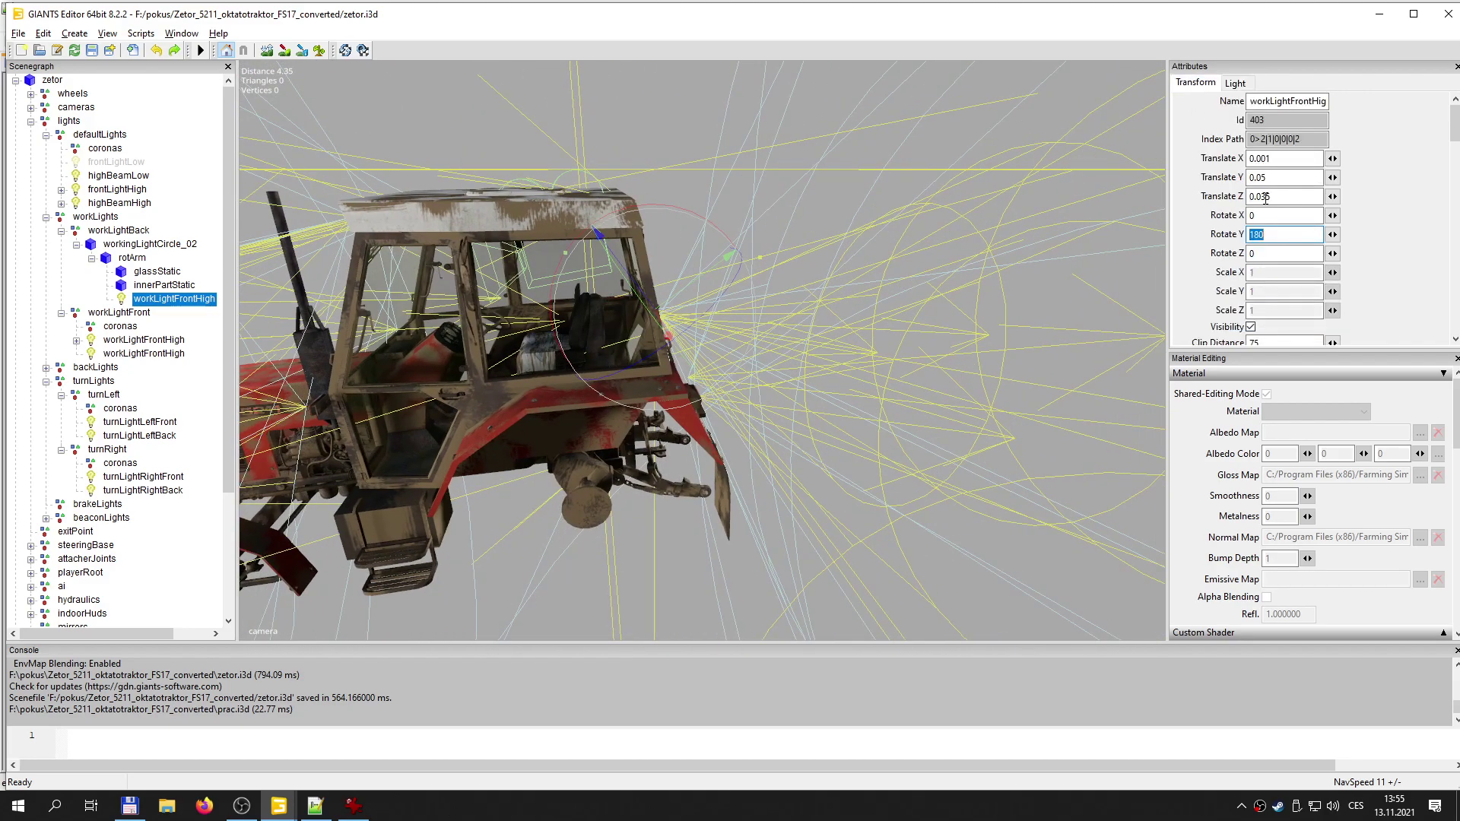
click(92, 50)
- Switch to Notepad++ and copy node="0>2|1|1|2" from the low lightTypes="1" entry into the lightTypes="2" entry below it
click(315, 806)
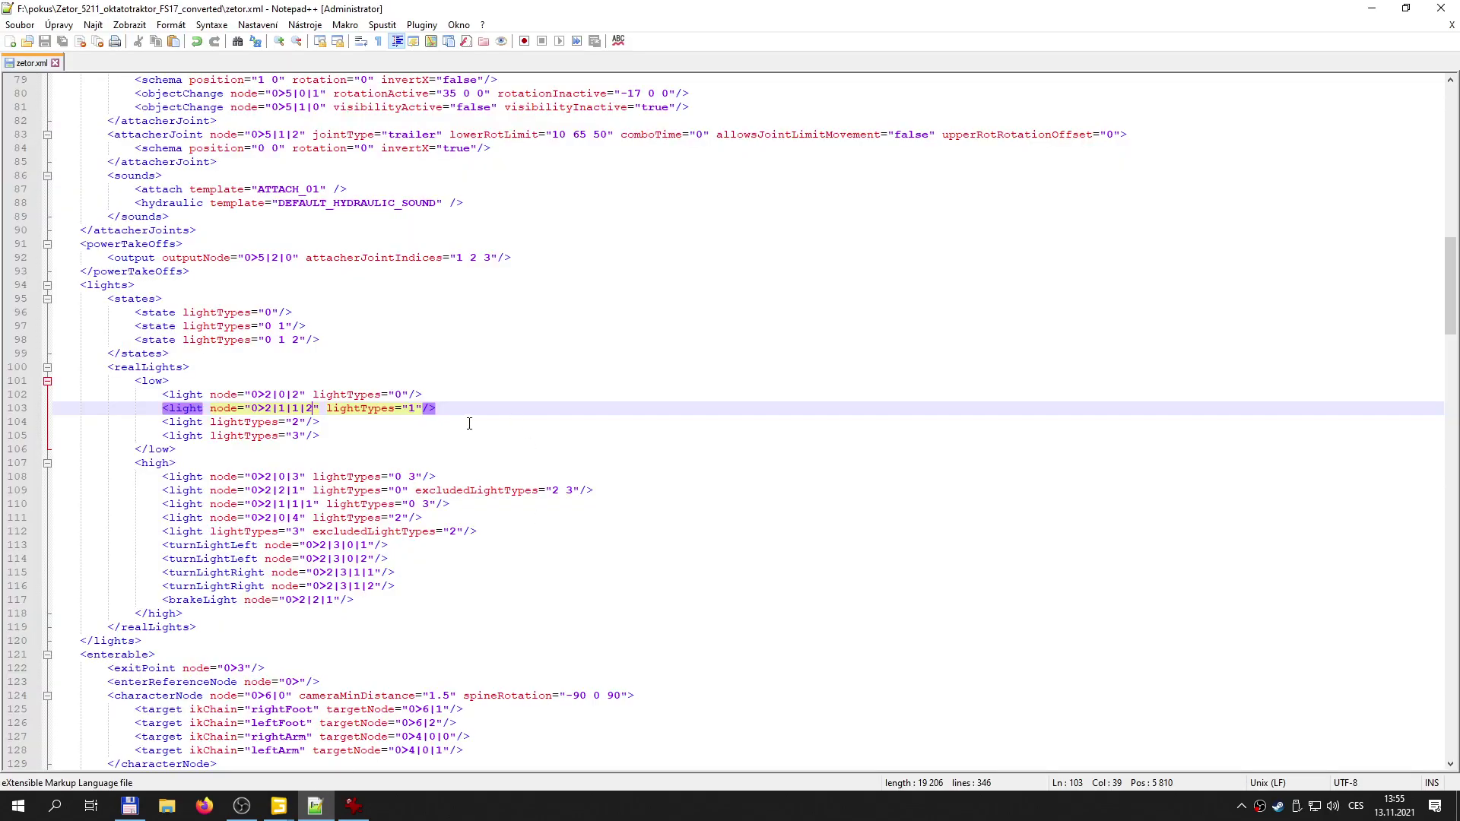
drag(200, 411, 318, 408)
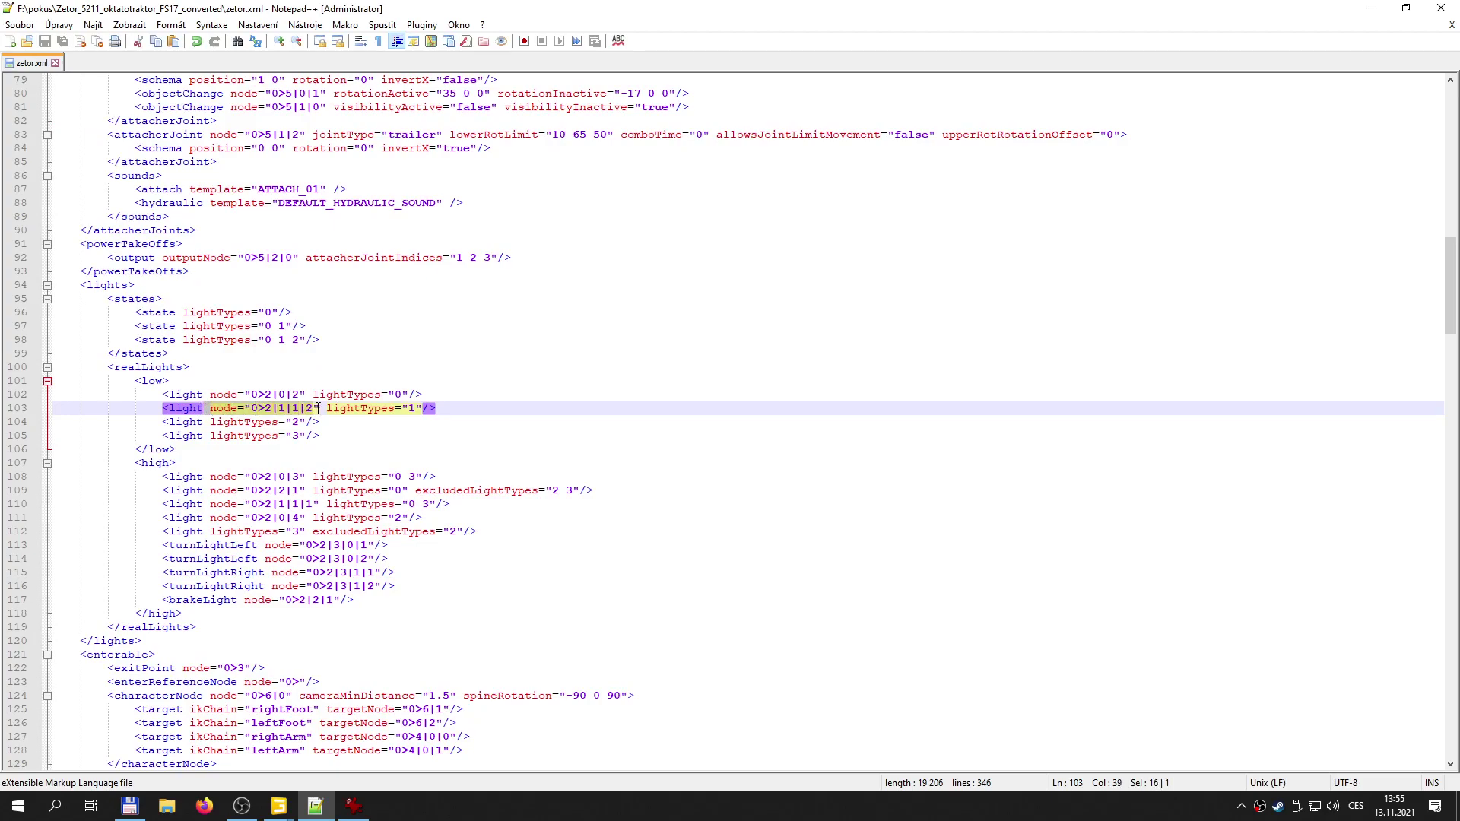
click(206, 423)
text(node="0>2|1|1|2")
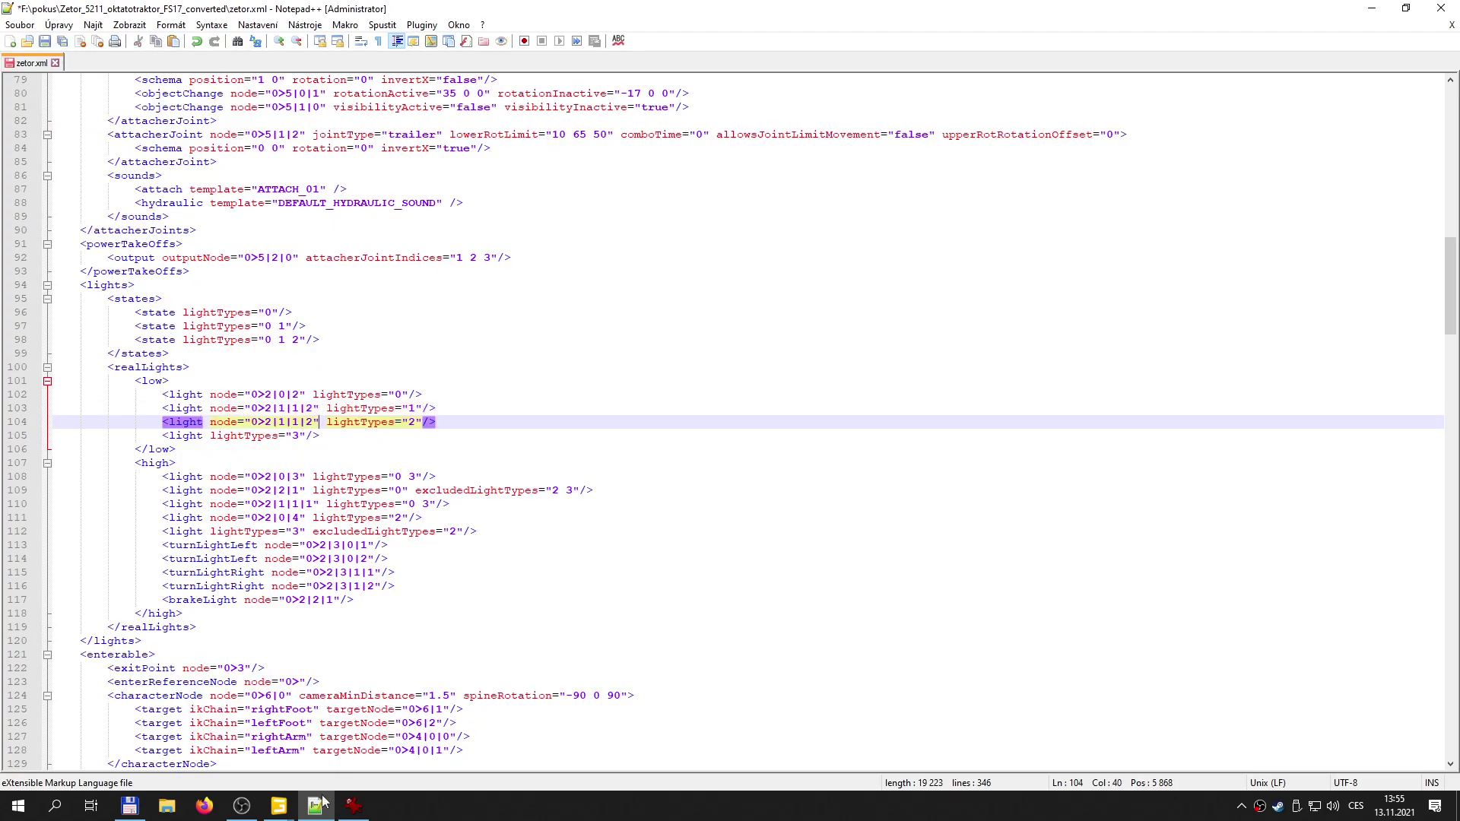
- Copy the rear light's index path from GIANTS Editor and set the low lightTypes="2" entry's node in Notepad++ to 0>2|1|0|0|0|2
mouse_move(278, 805)
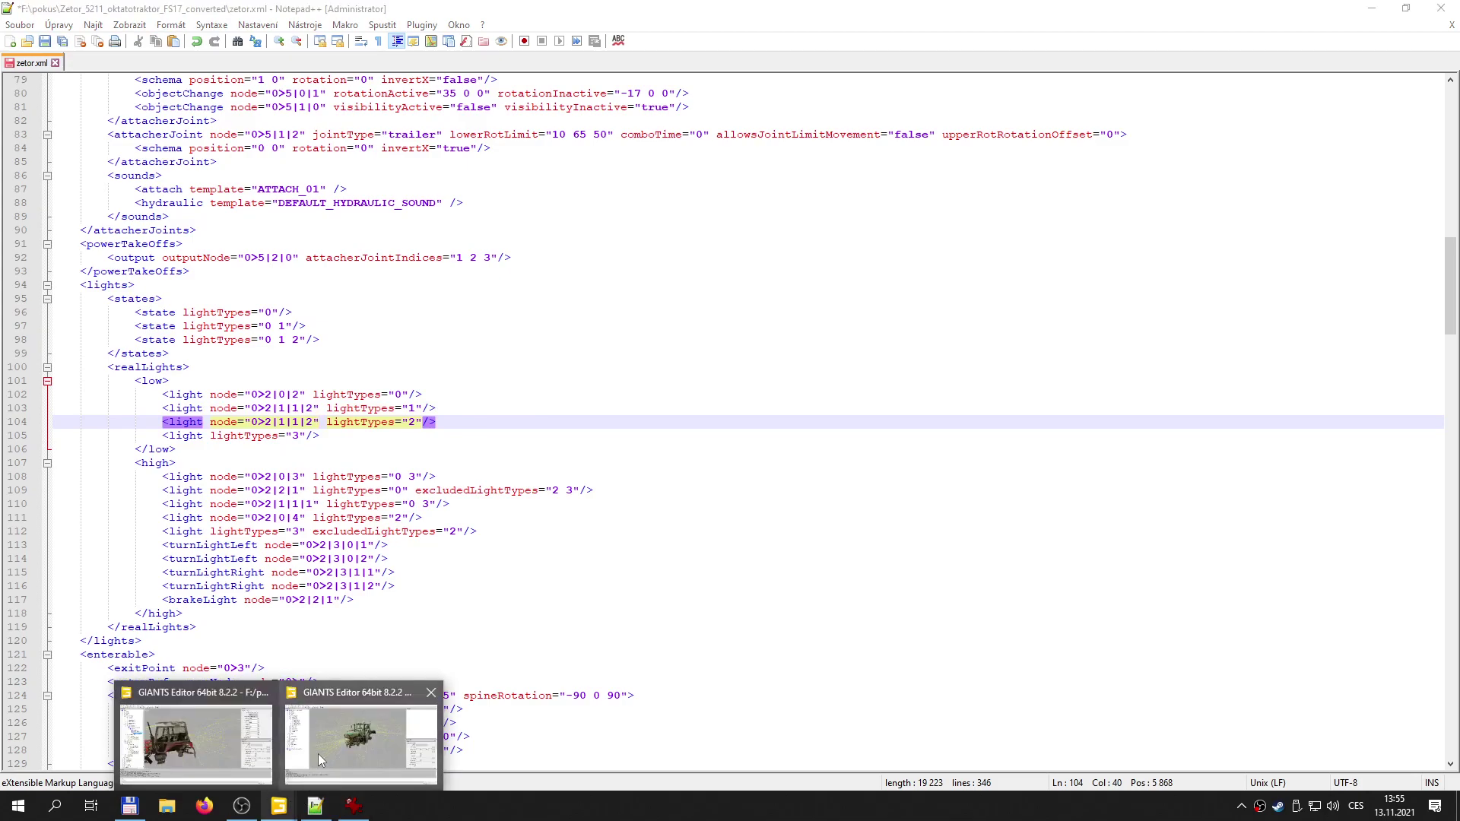
click(243, 742)
drag(1310, 140, 1225, 134)
key(ctrl+c)
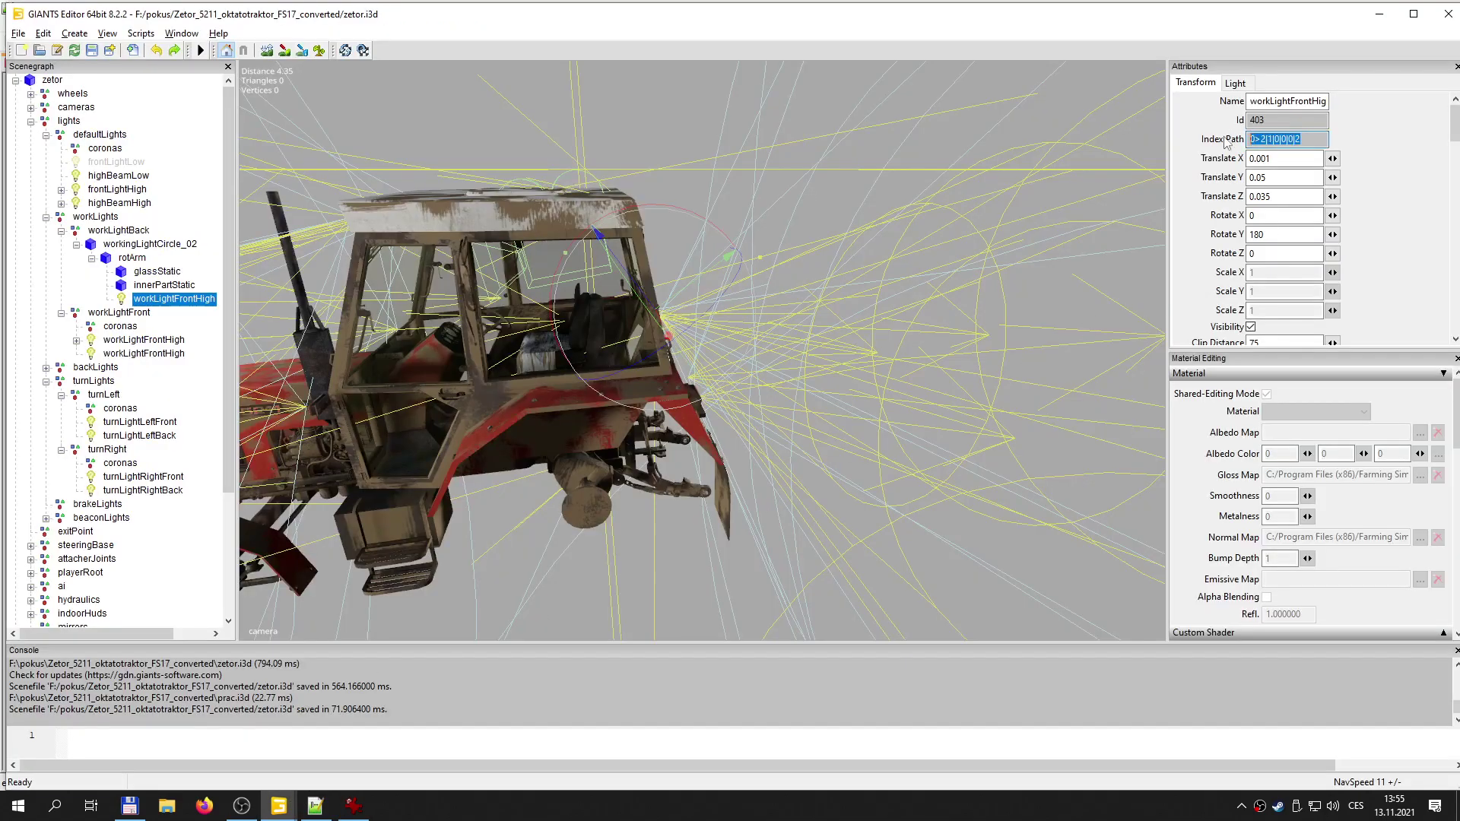
click(353, 806)
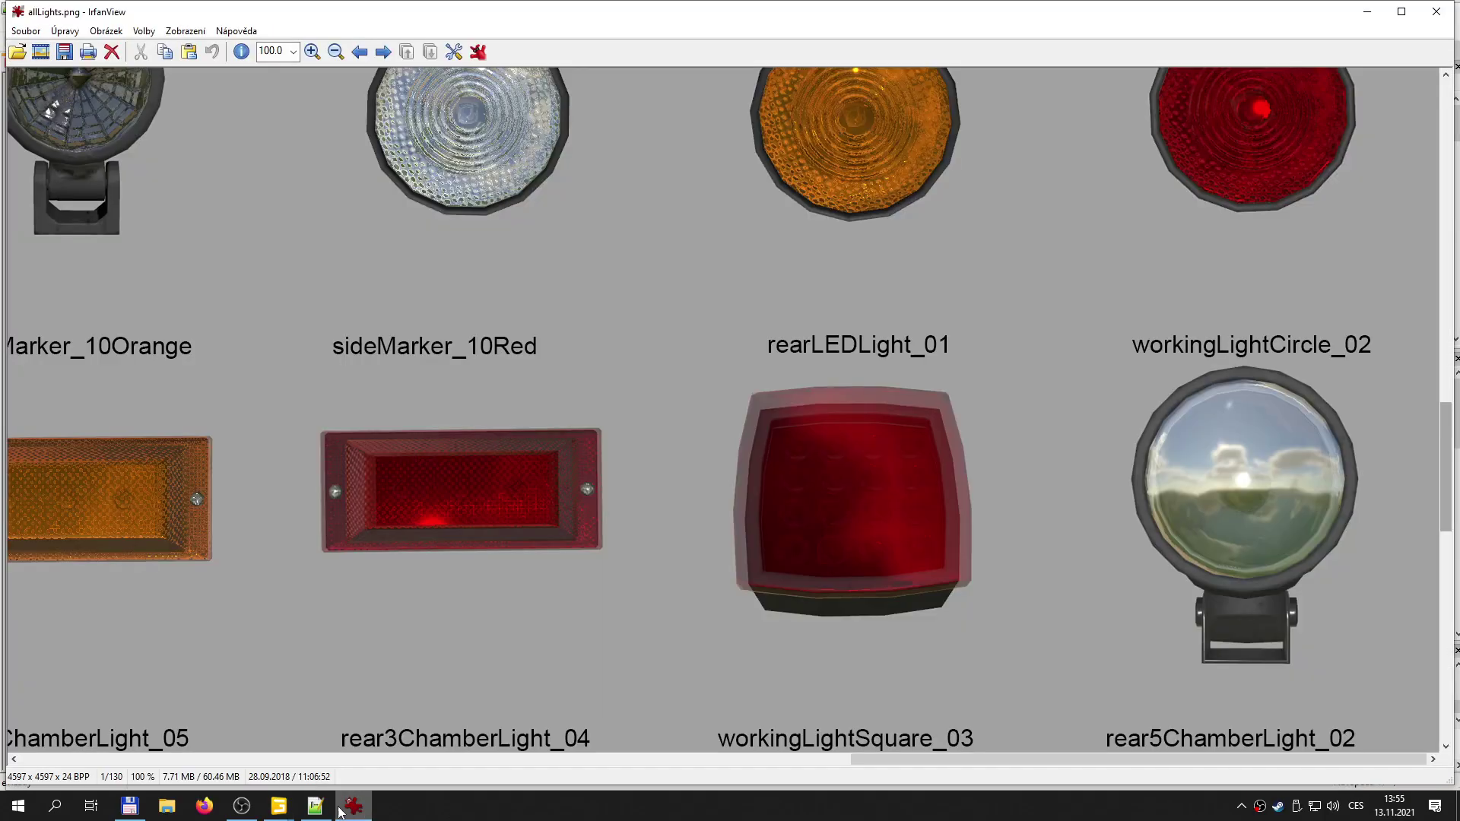
click(315, 806)
drag(255, 423, 308, 422)
key(ctrl+v)
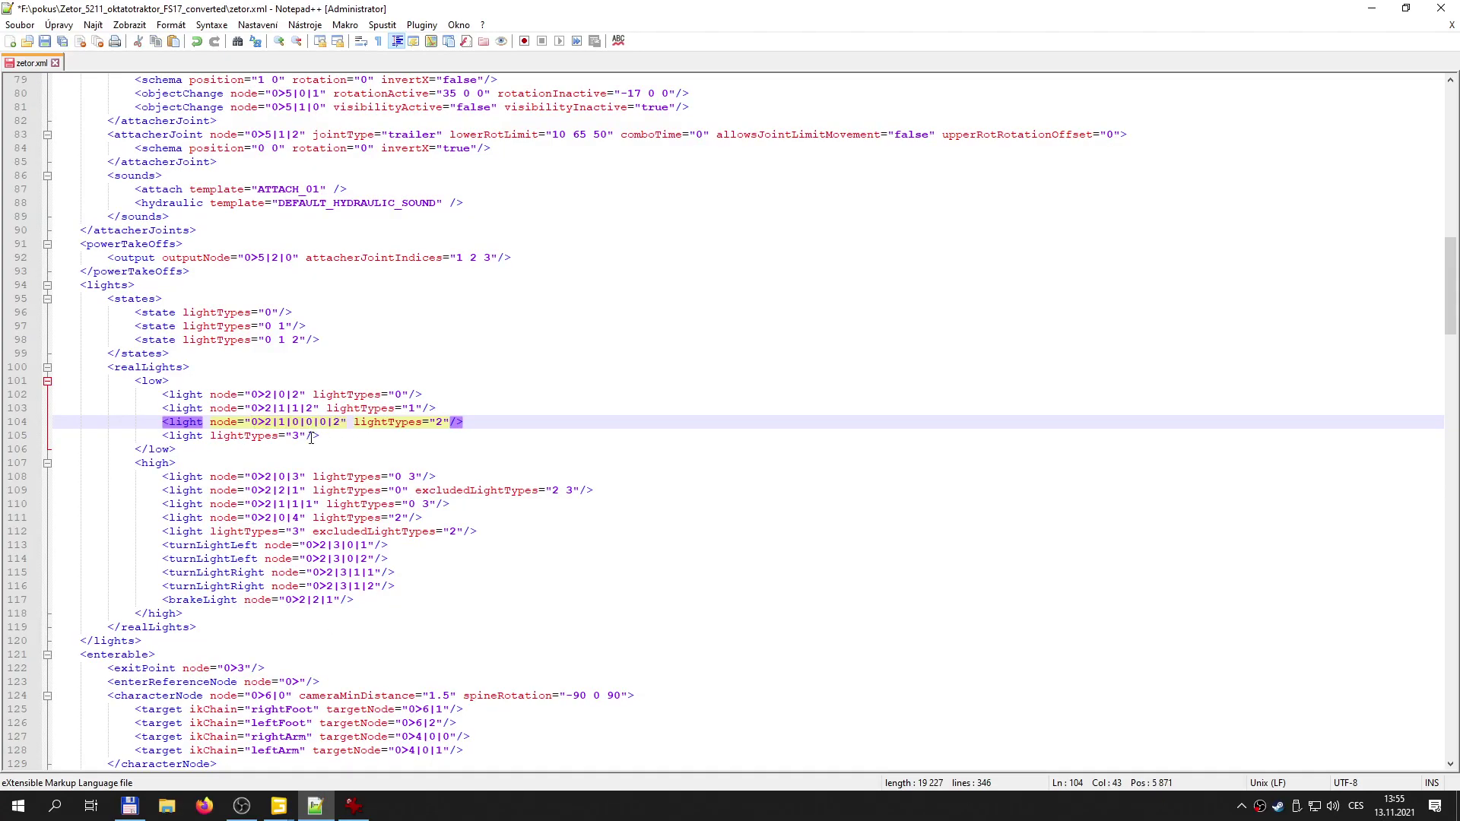
- Delete the lightTypes="3" entry from the low real lights and save zetor.xml
click(356, 441)
key(Page_Up)
key(Home)
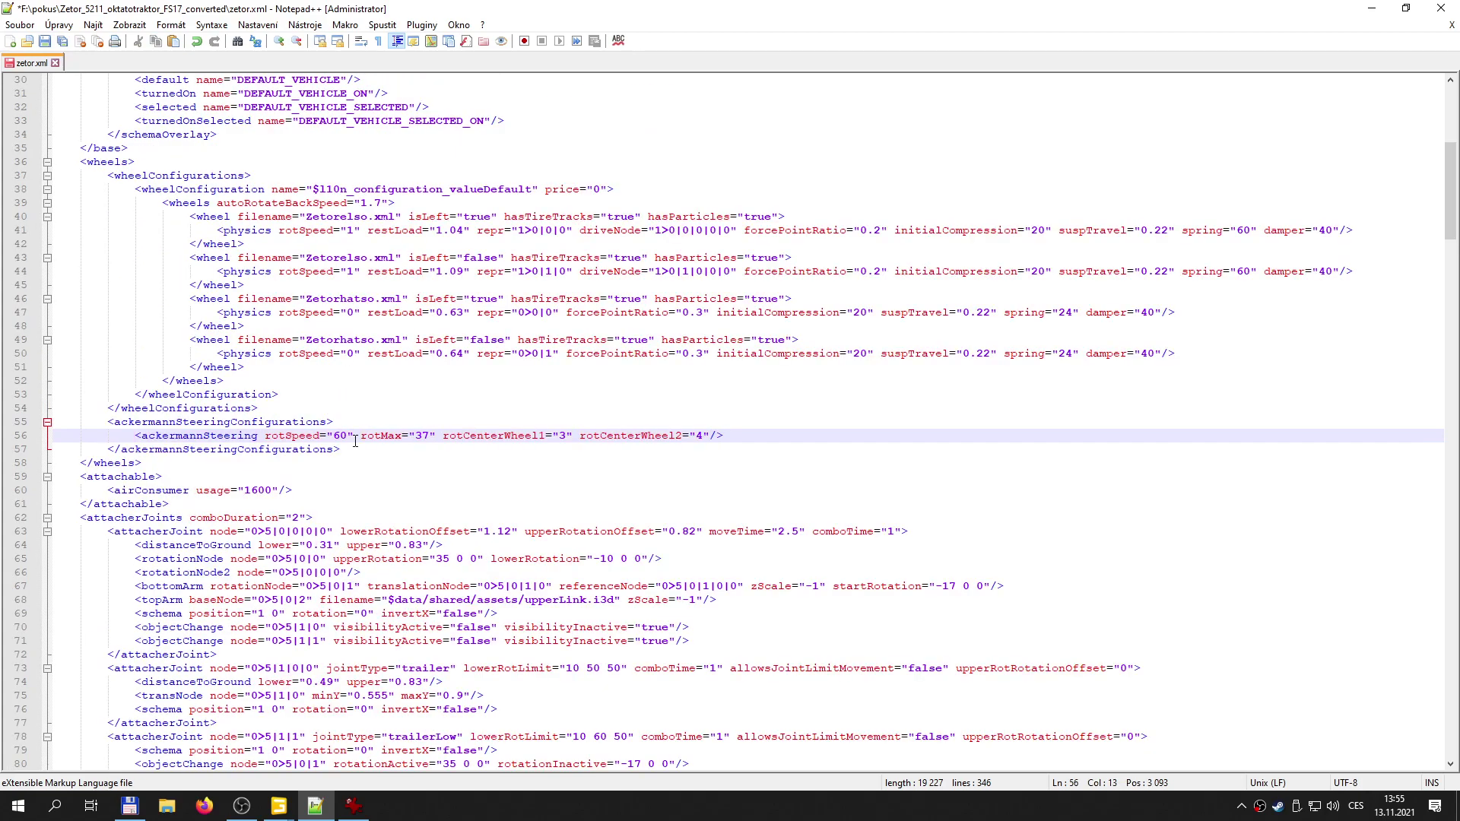
scroll(282, 432, down, 20)
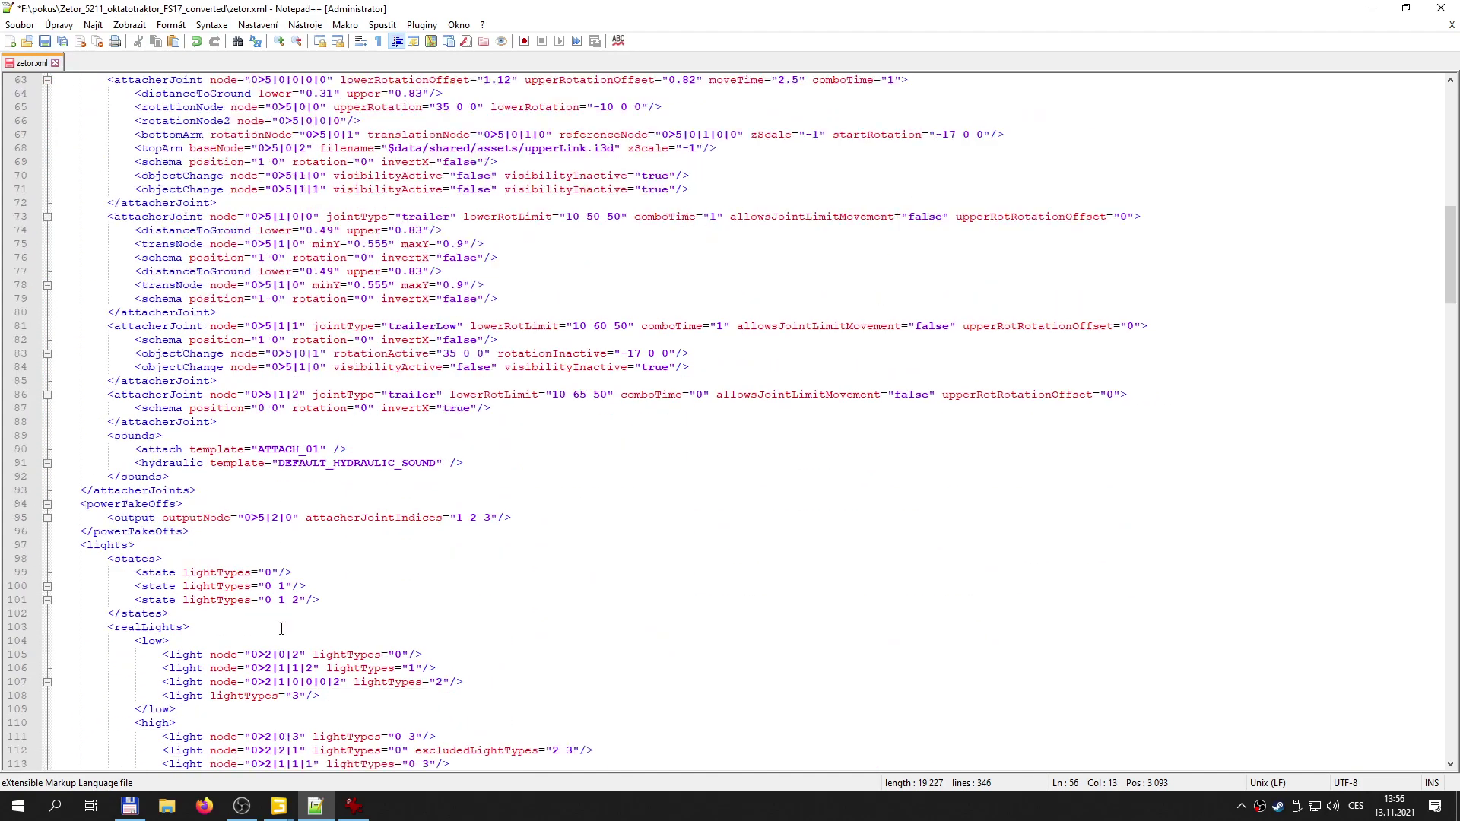
scroll(295, 638, up, 3)
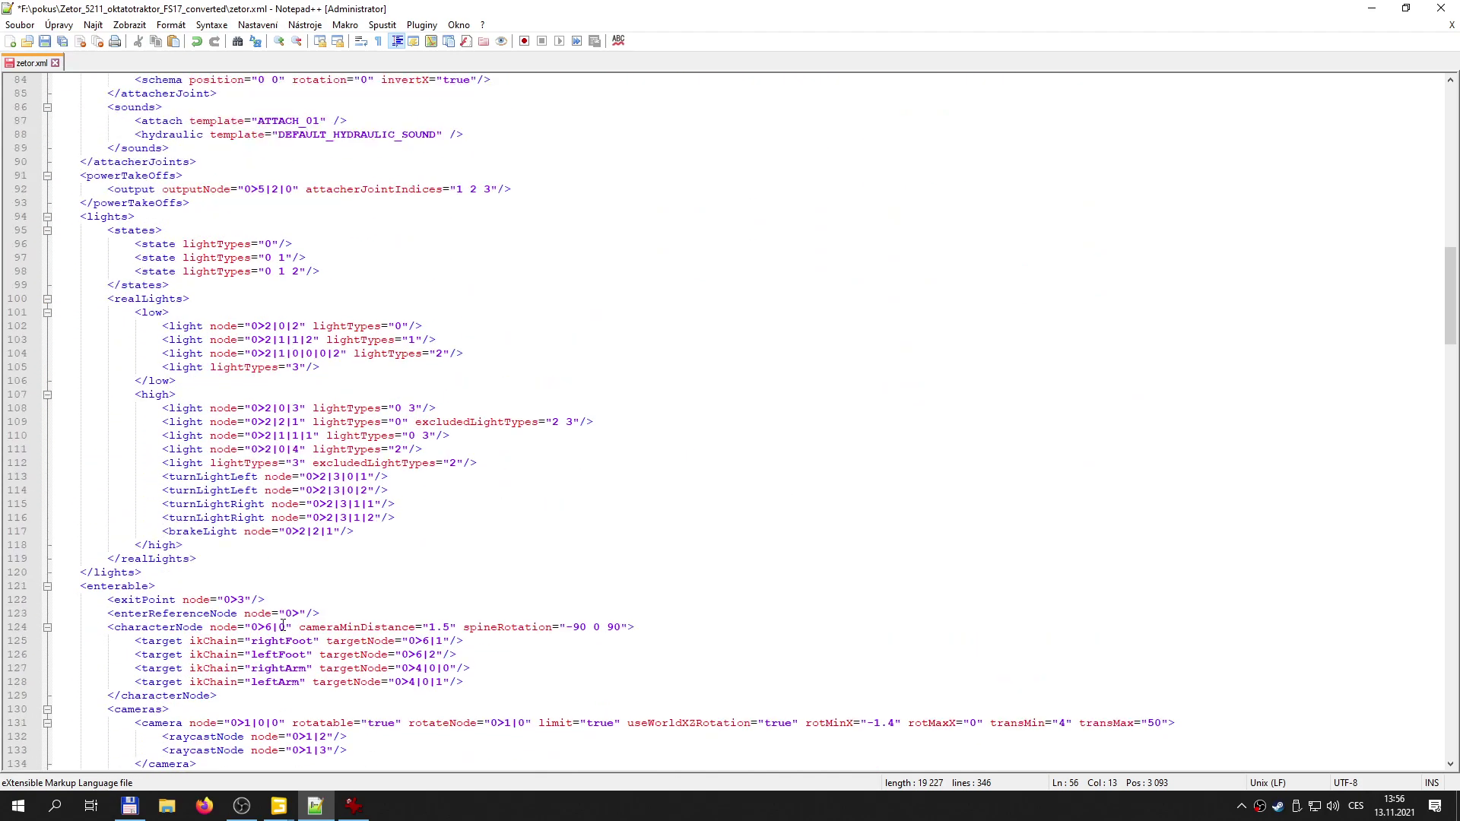
click(270, 367)
key(Home)
key(Home)
key(shift+Down)
key(Delete)
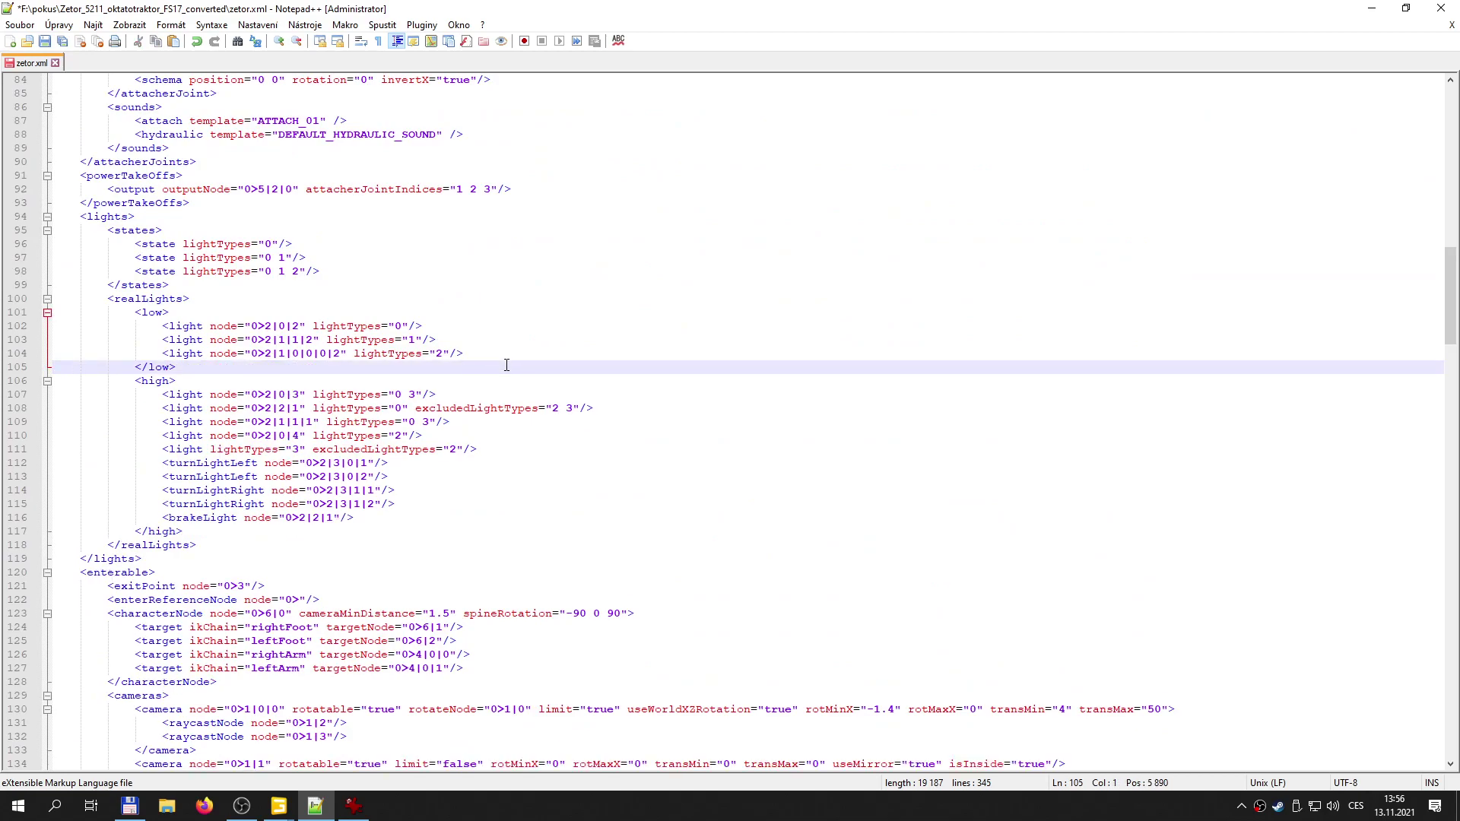
click(44, 40)
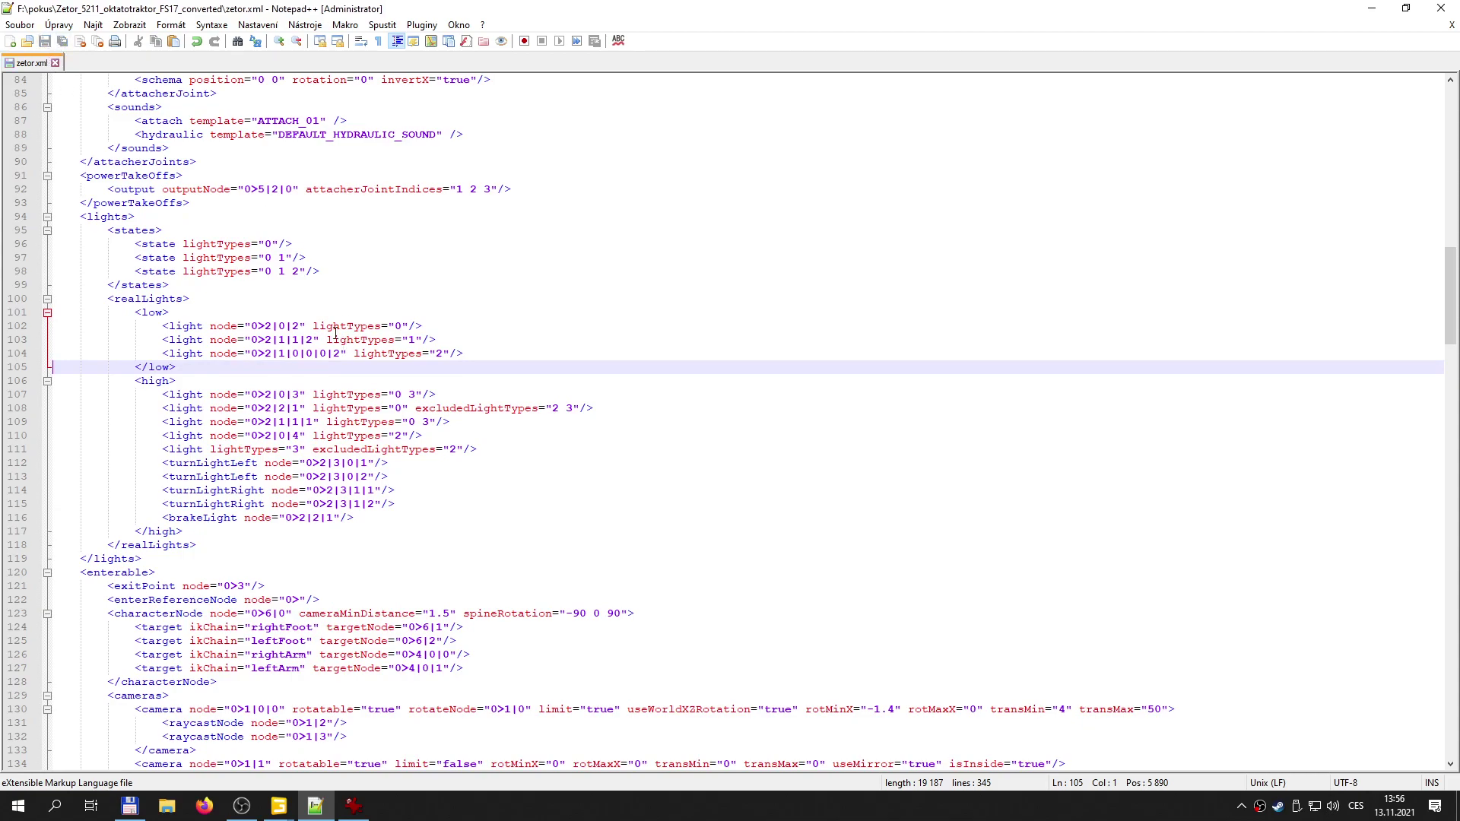
- Switch to GIANTS Editor and compare the index path, range and cone angle of frontLightHigh with the settings of highBeamHigh
click(355, 395)
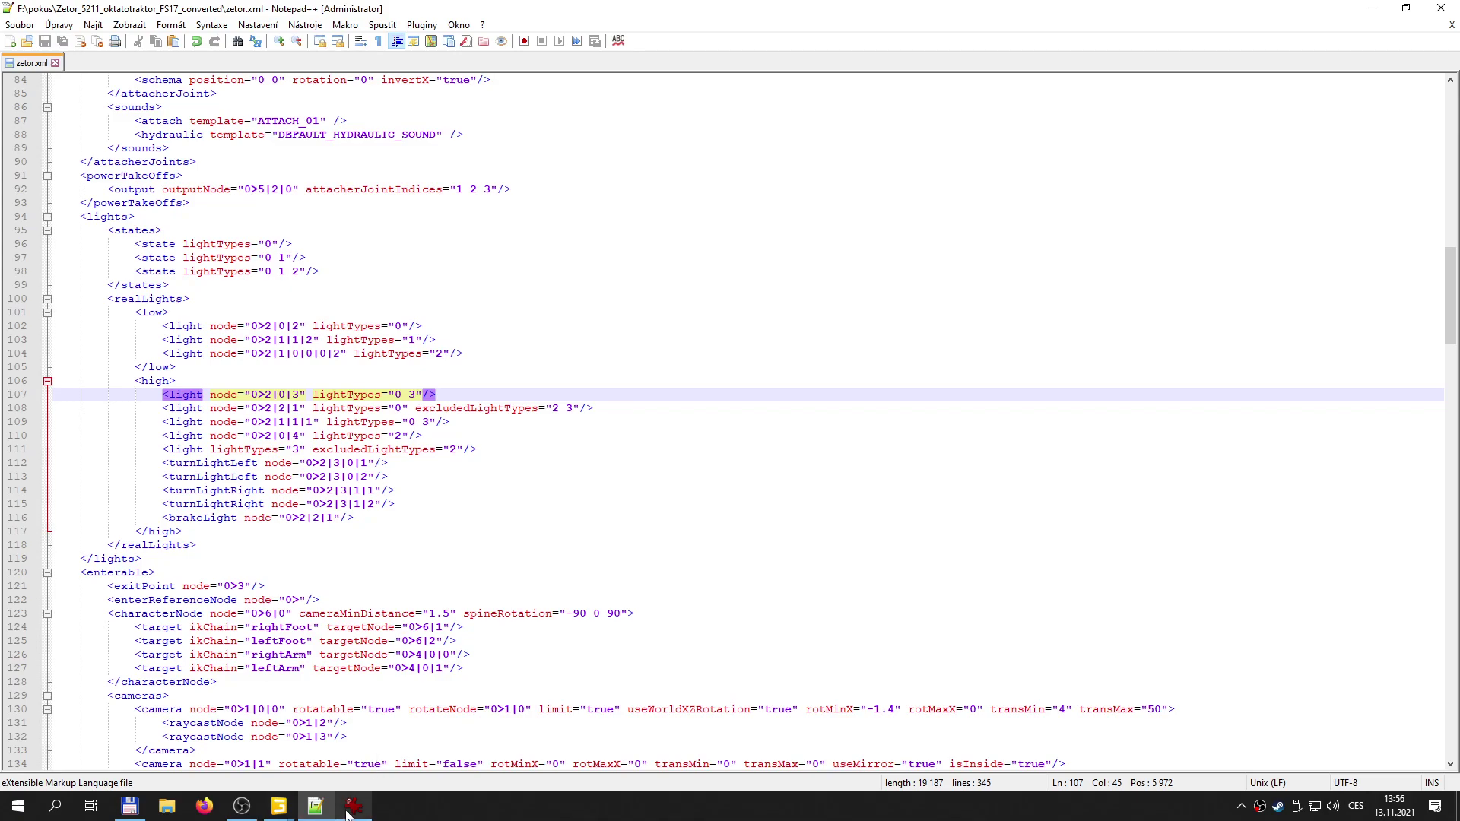
mouse_move(279, 805)
click(174, 750)
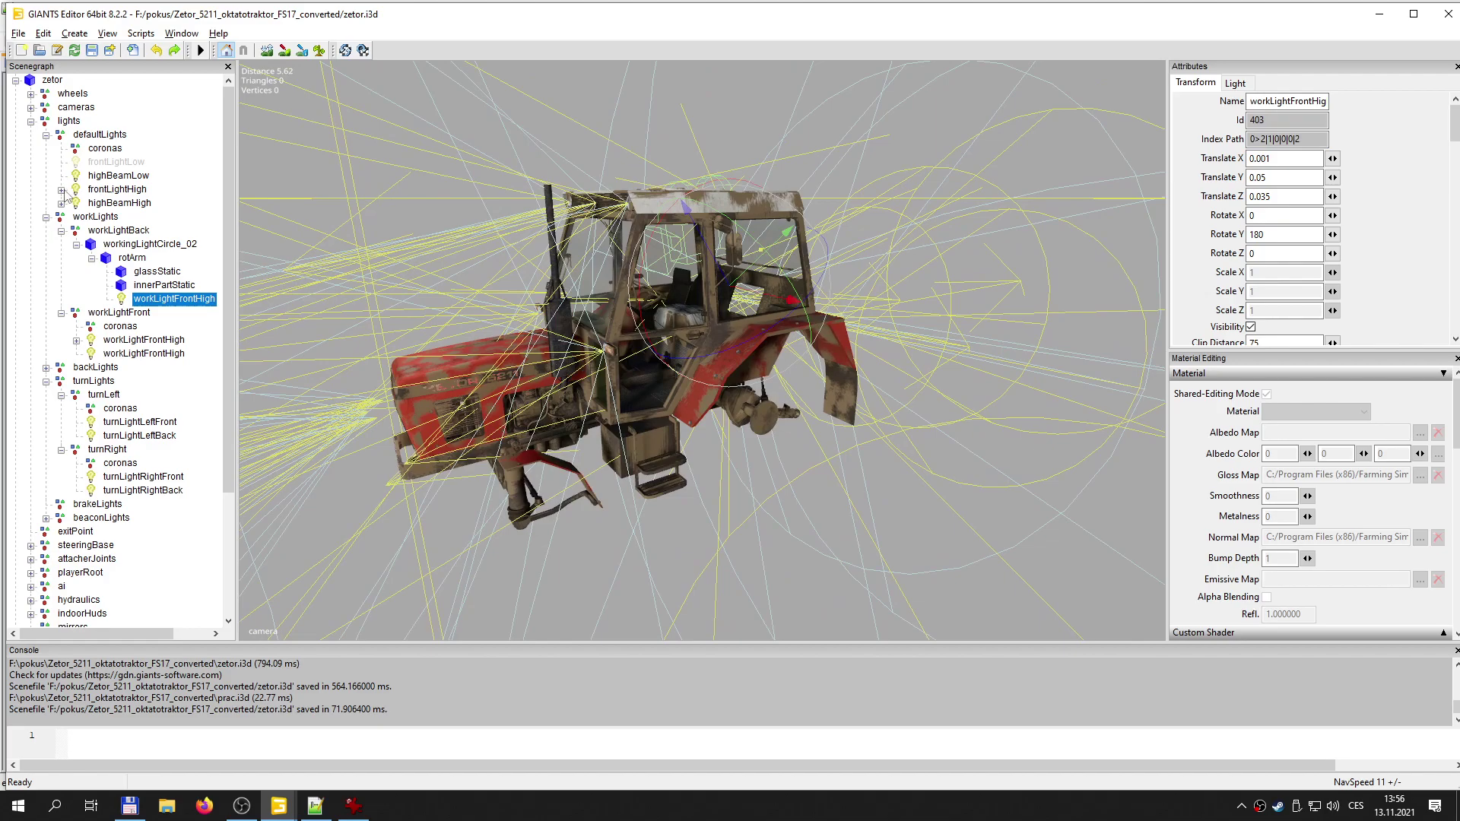
click(109, 190)
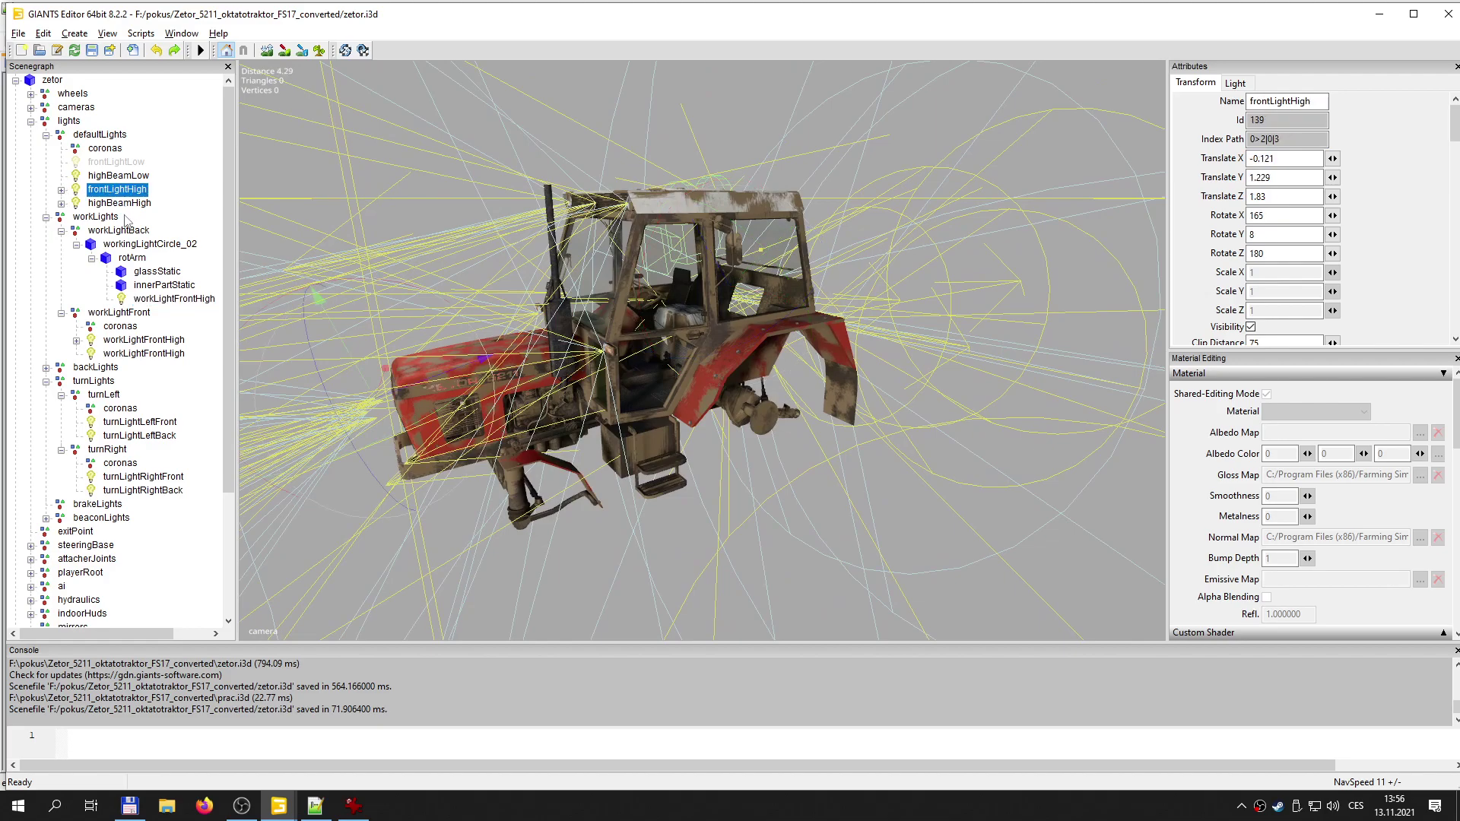
click(1235, 83)
double_click(1302, 308)
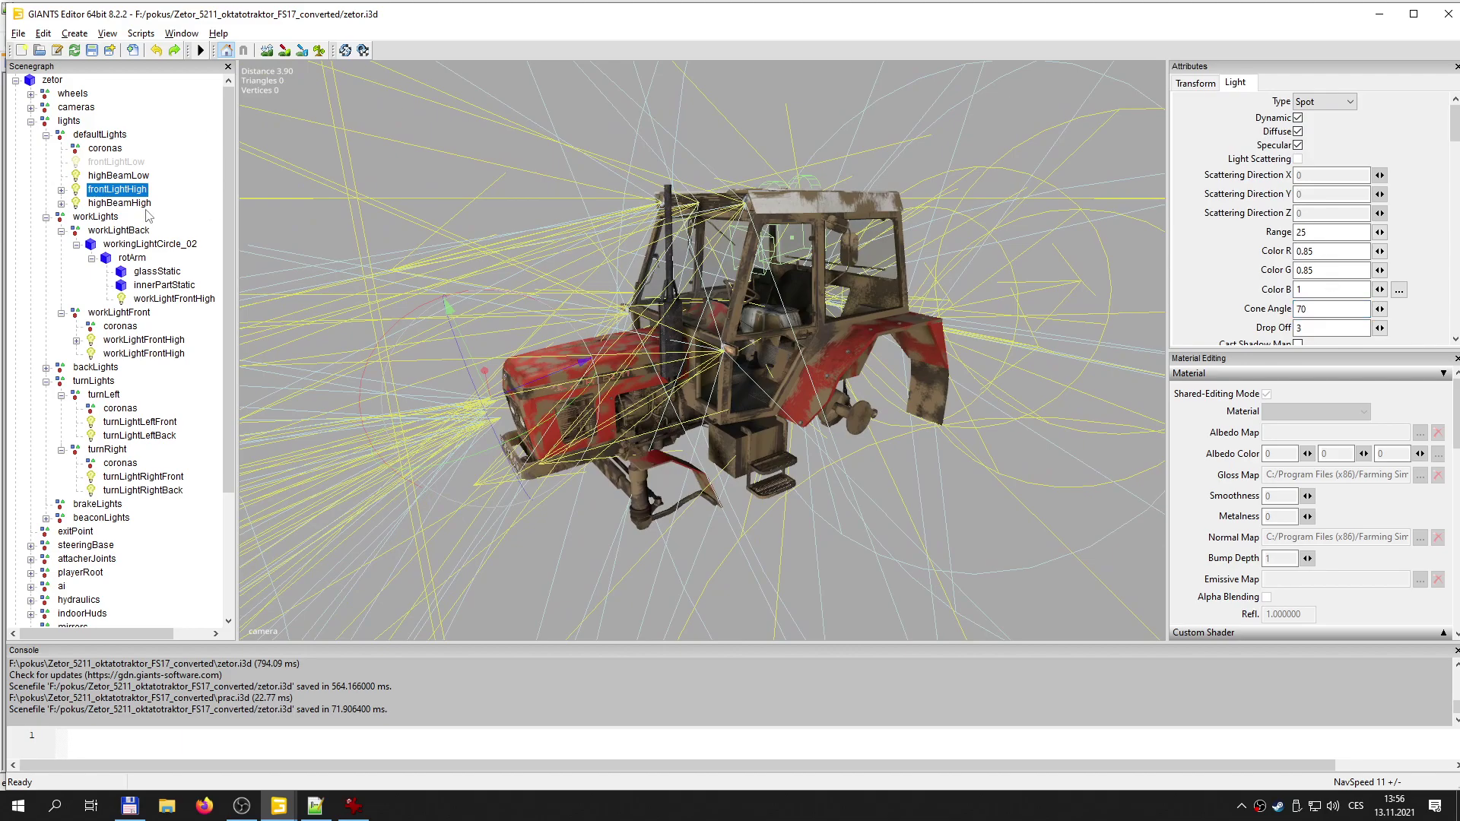
click(122, 203)
scroll(484, 391, up, 4)
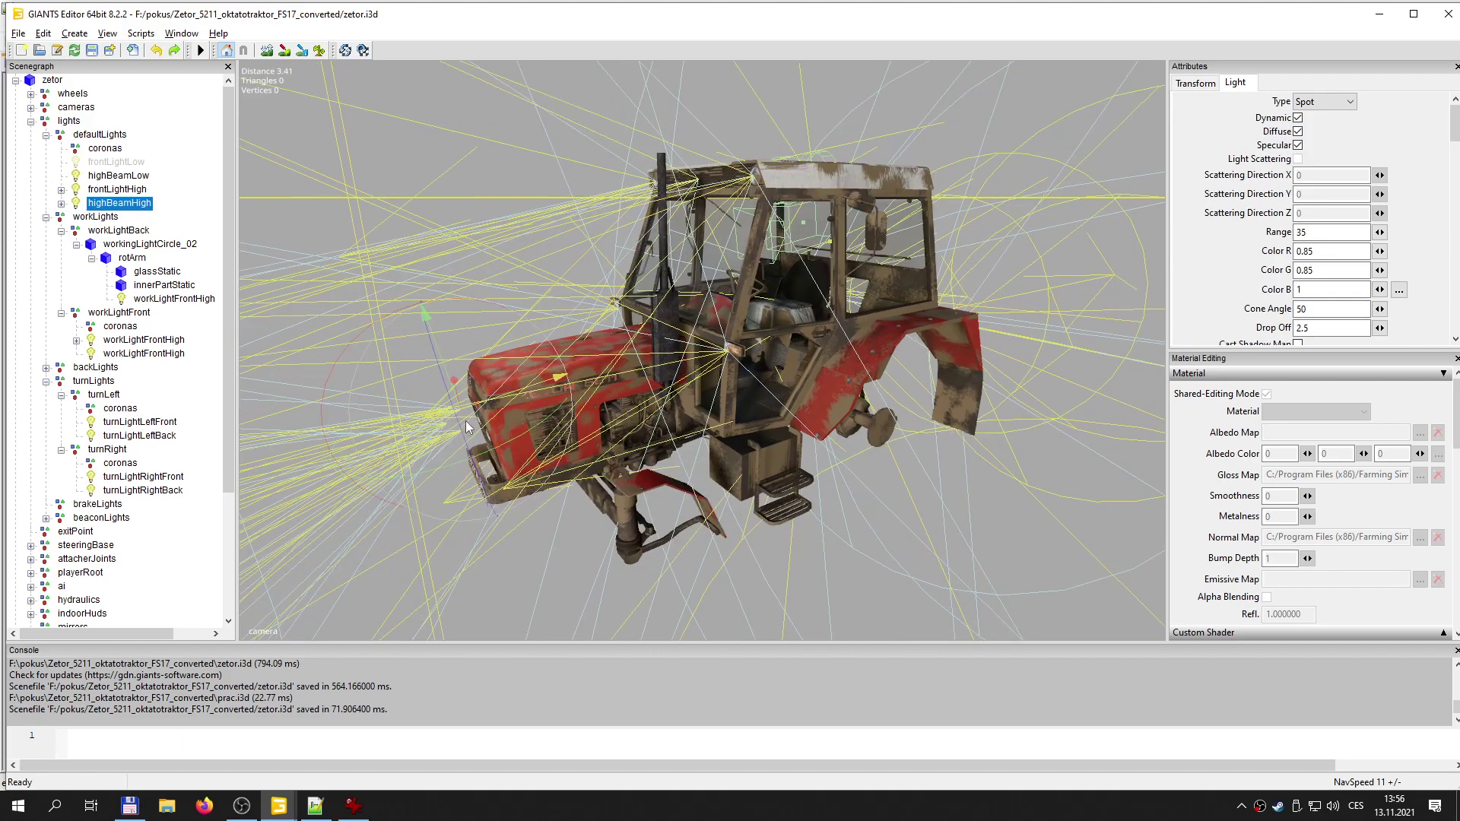
- Turn off the visibility of frontLightHigh and check the index path of highBeamHigh
click(121, 192)
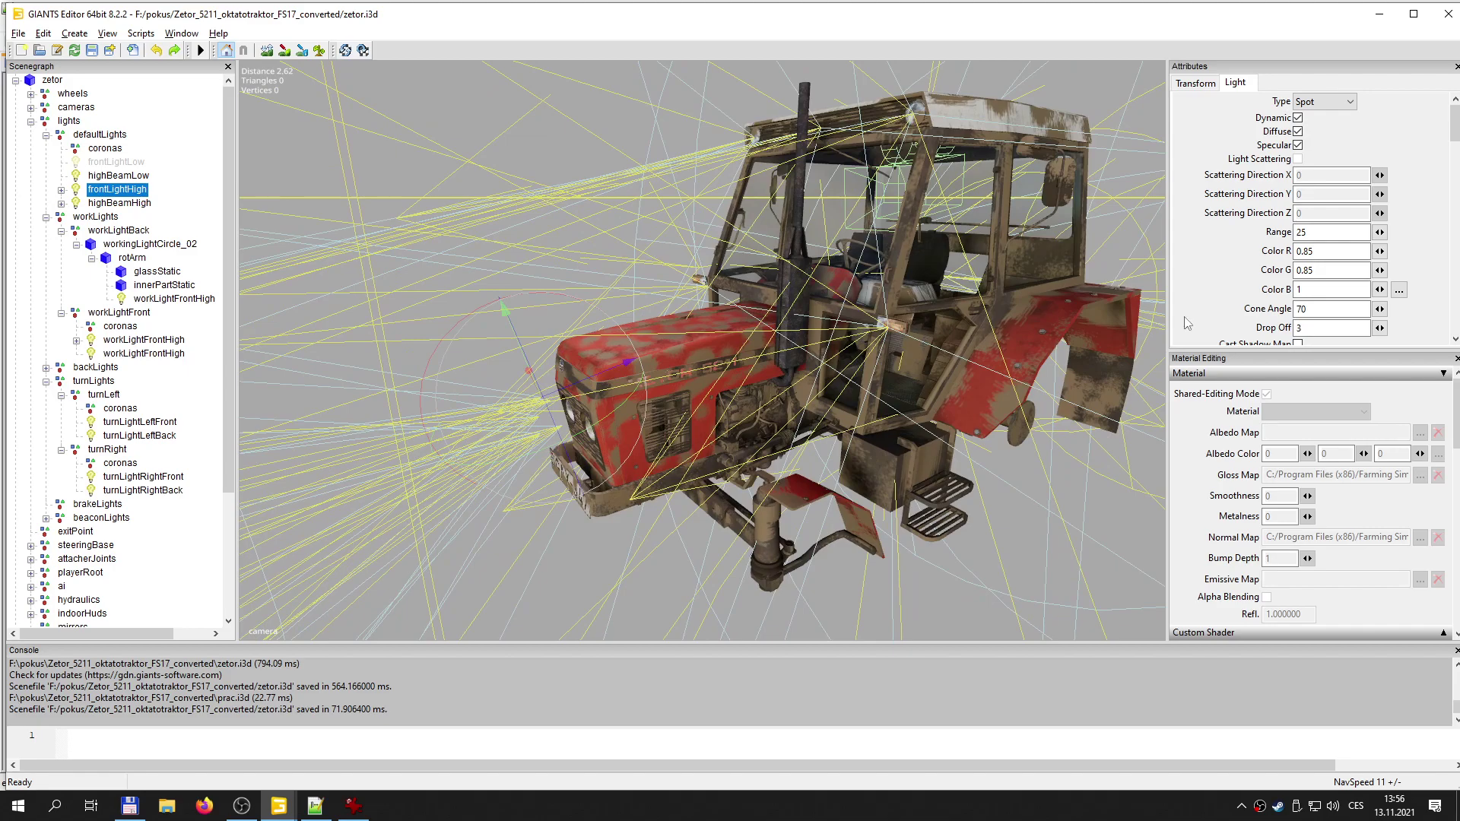
click(1210, 84)
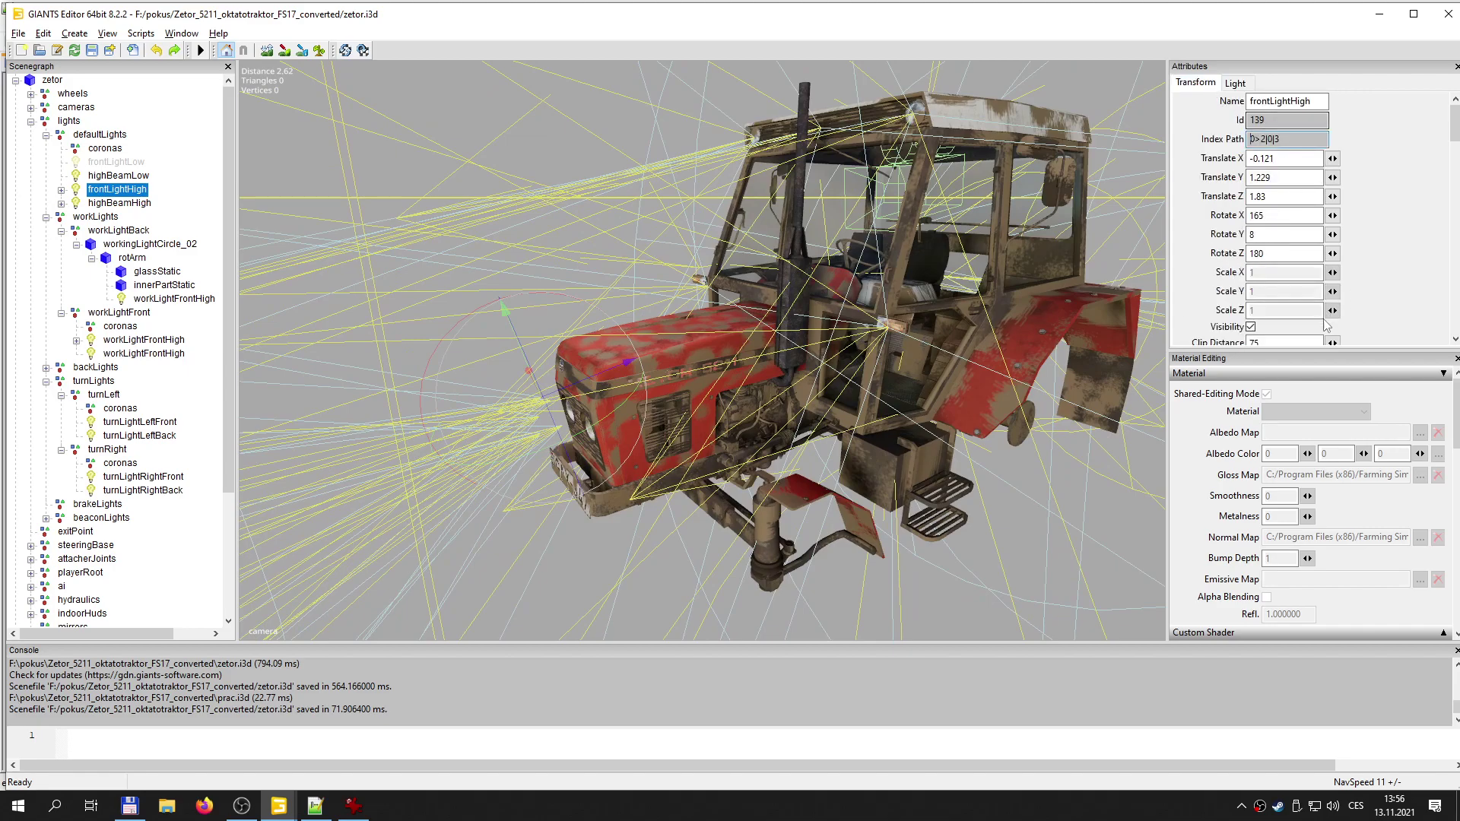
middle_drag(388, 434, 572, 405)
scroll(572, 405, up, 3)
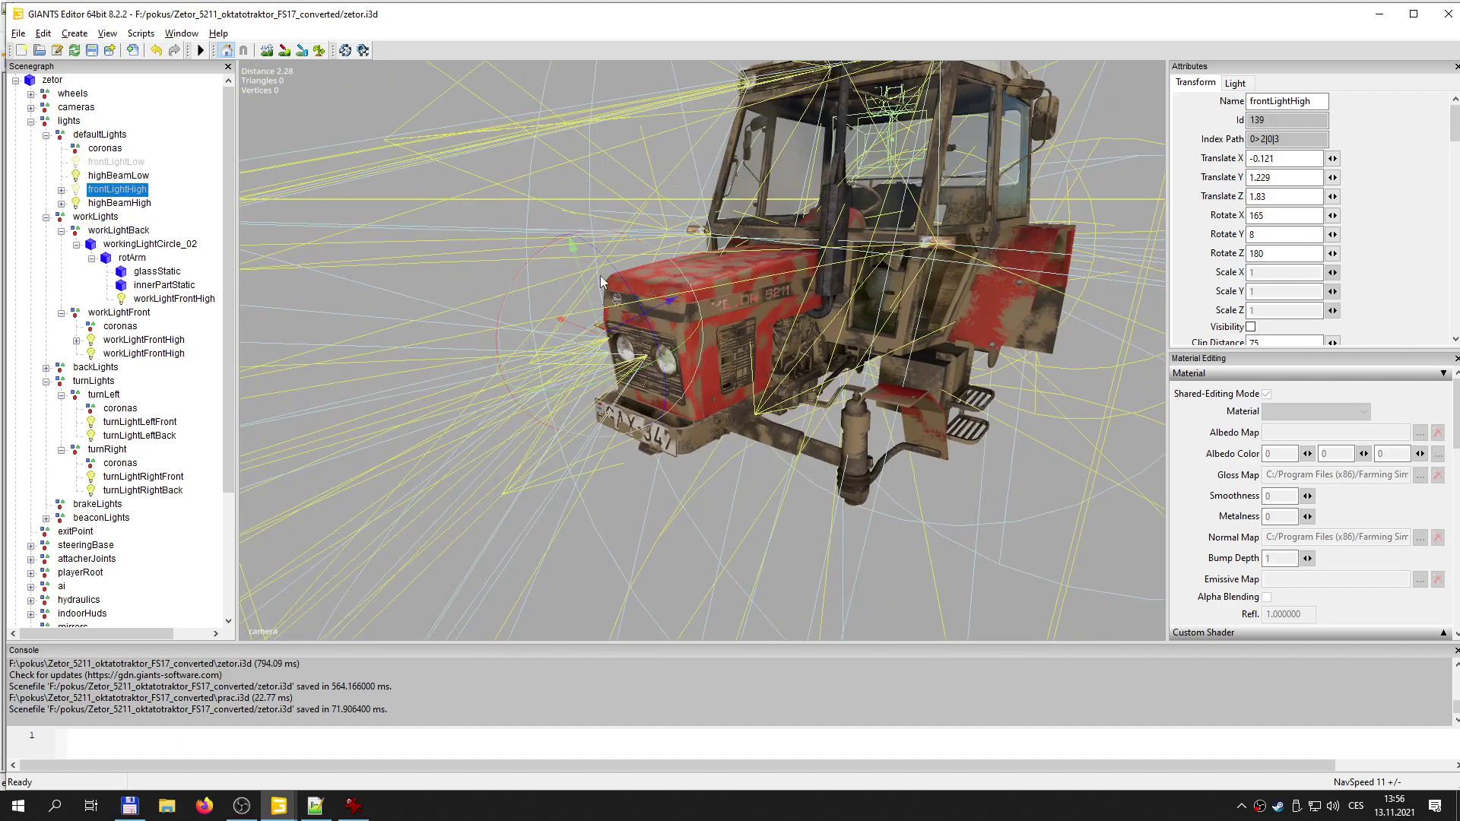
click(107, 206)
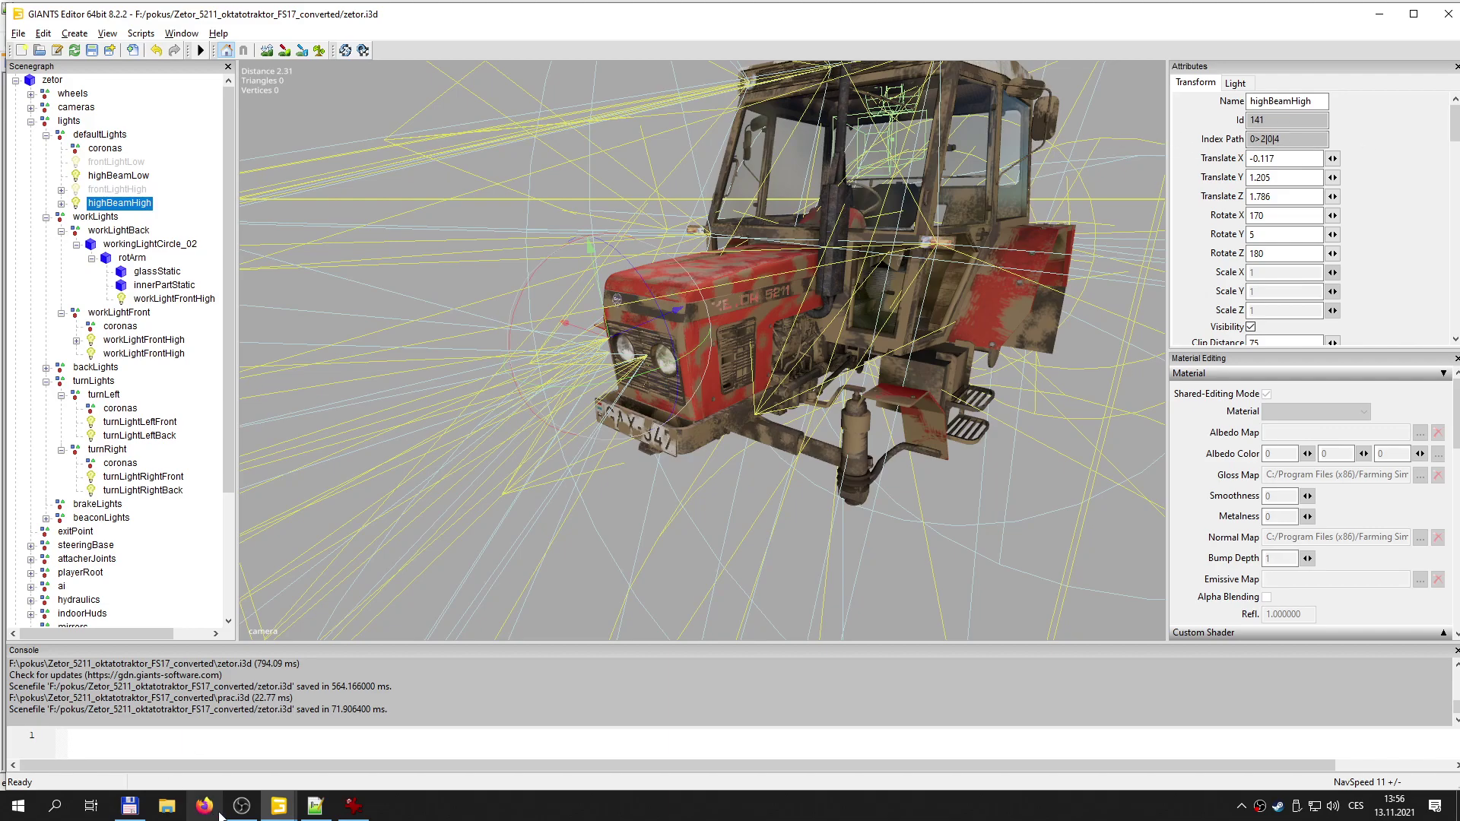
- Switch to Notepad++ and set the first high light entry's node to 0>2|0|4 and its lightTypes to 0
click(315, 806)
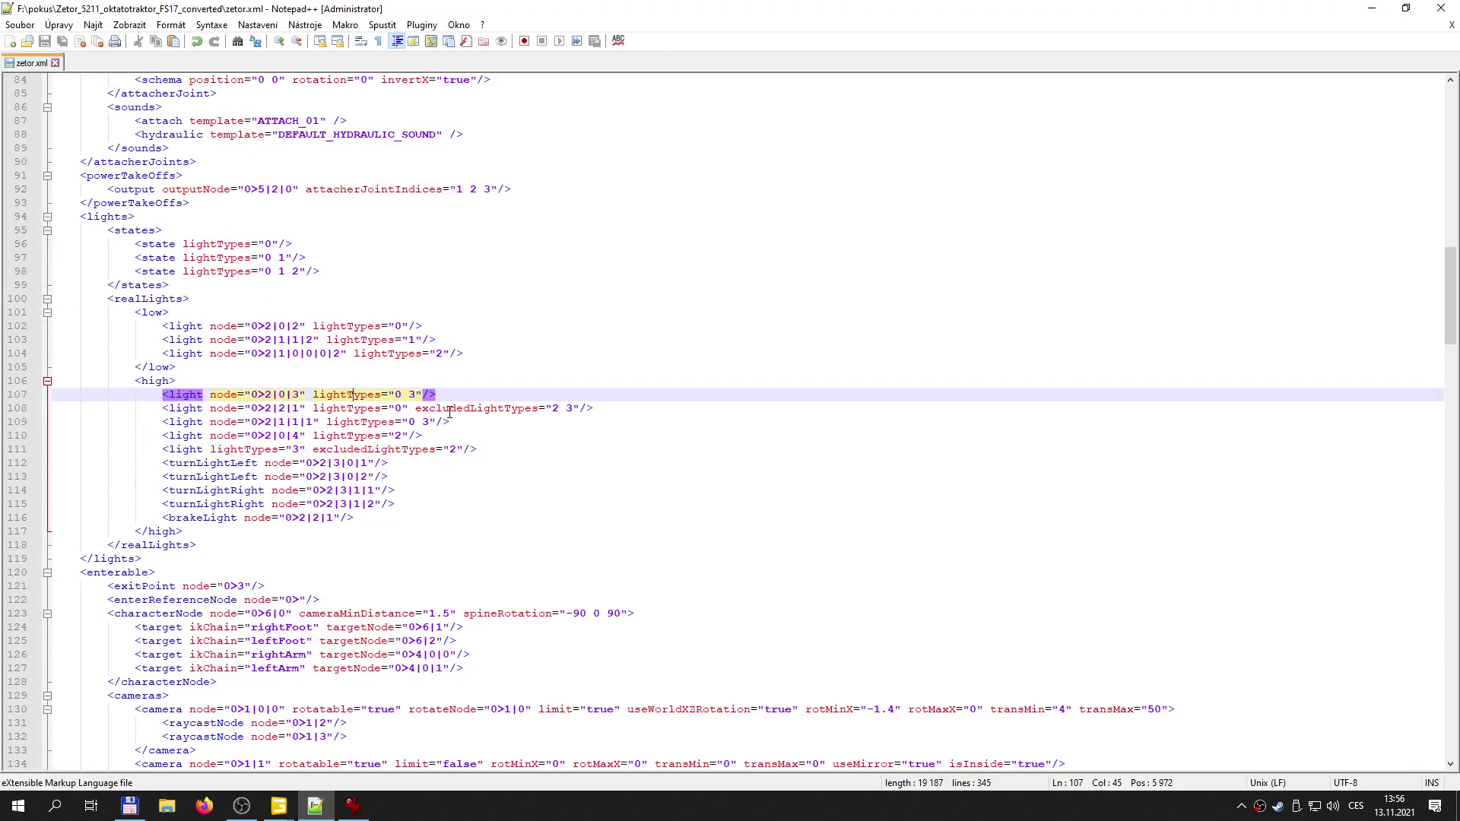
click(302, 436)
click(295, 394)
key(Delete)
text(4)
click(402, 395)
key(Delete)
key(Delete)
click(312, 394)
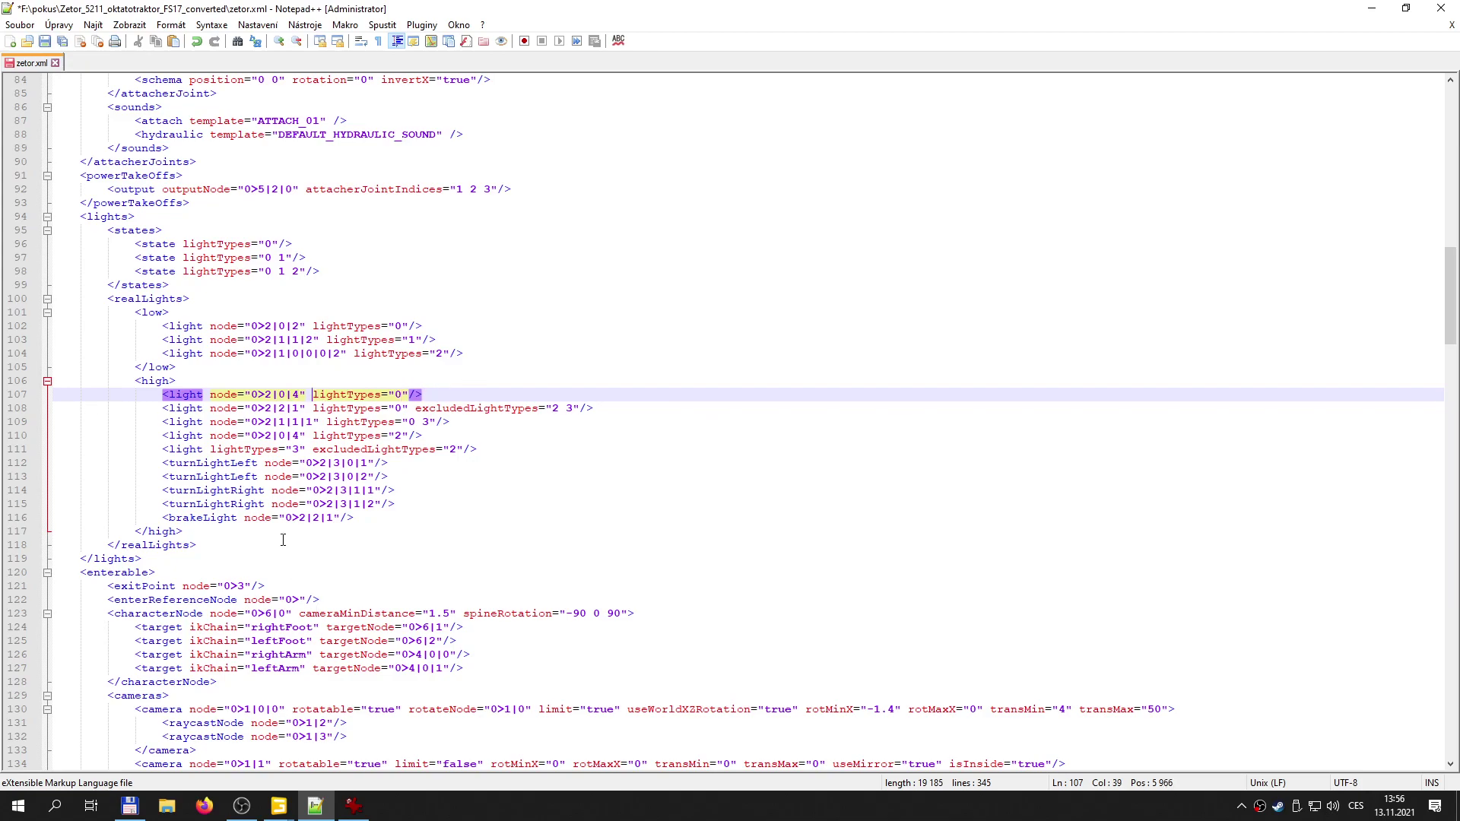
- Switch to GIANTS Editor and check the index path, position and light settings of backLightsHigh under backLights
click(286, 412)
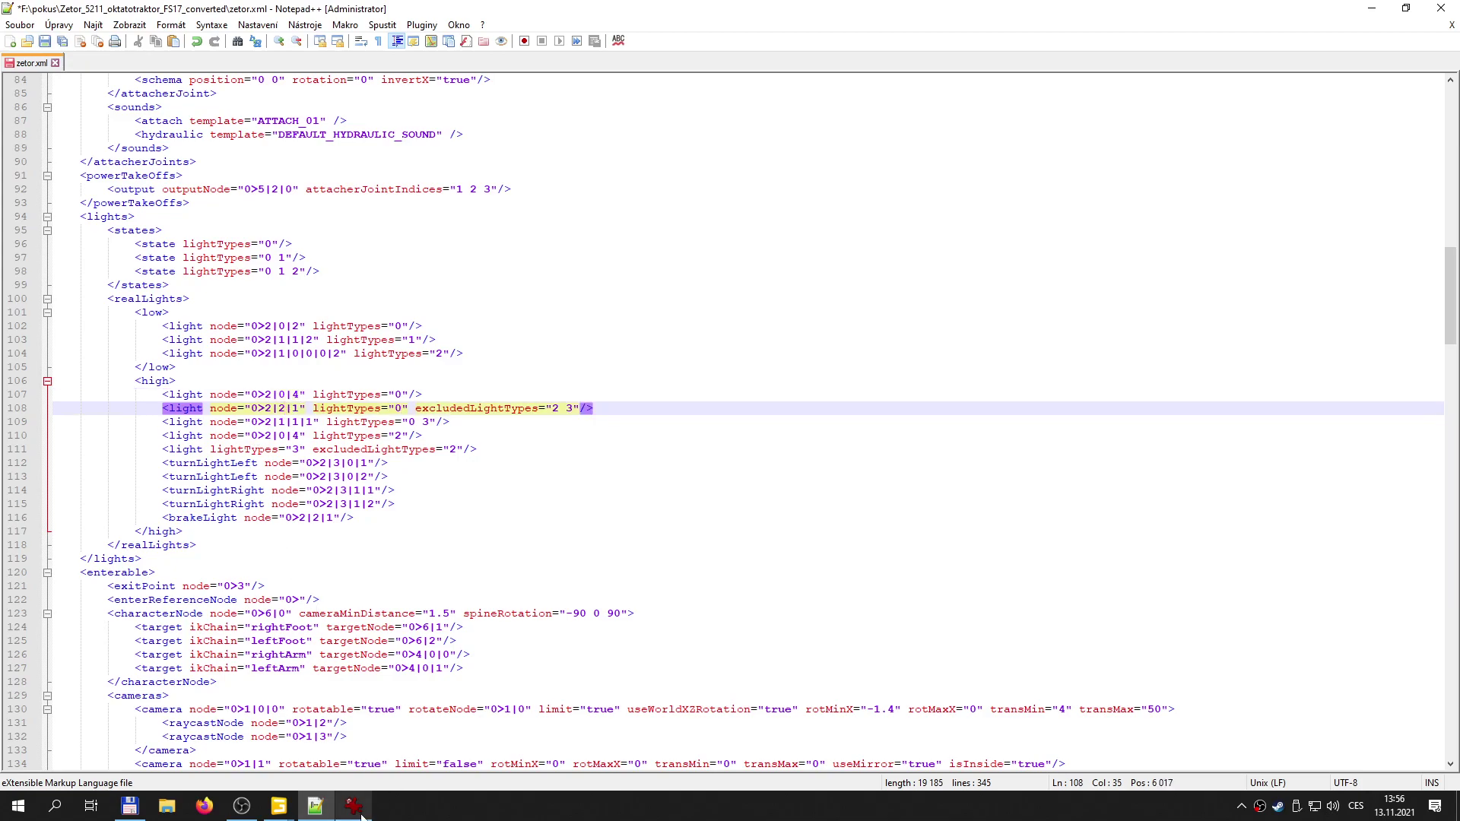
mouse_move(278, 804)
click(226, 737)
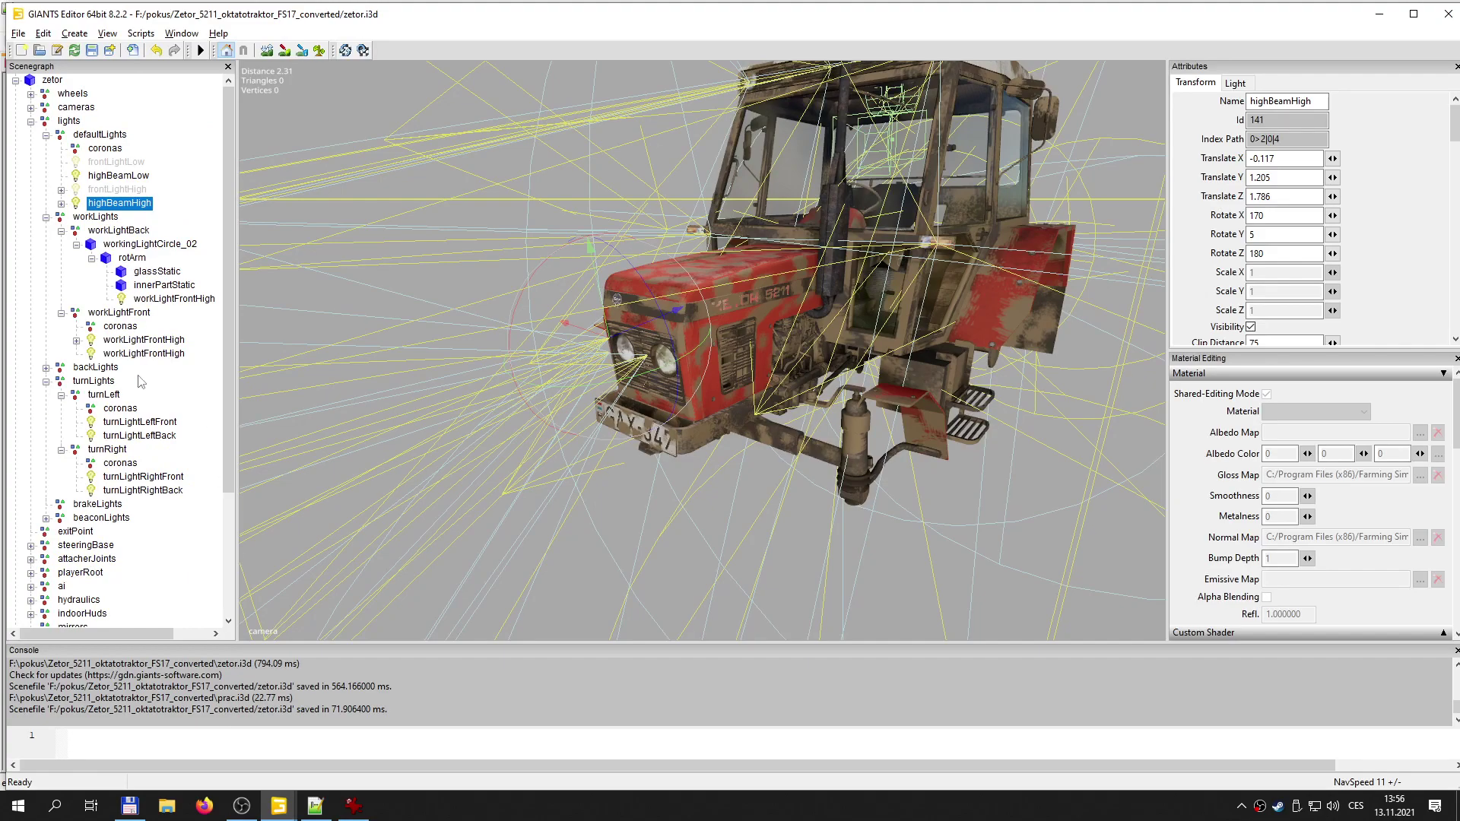
click(97, 370)
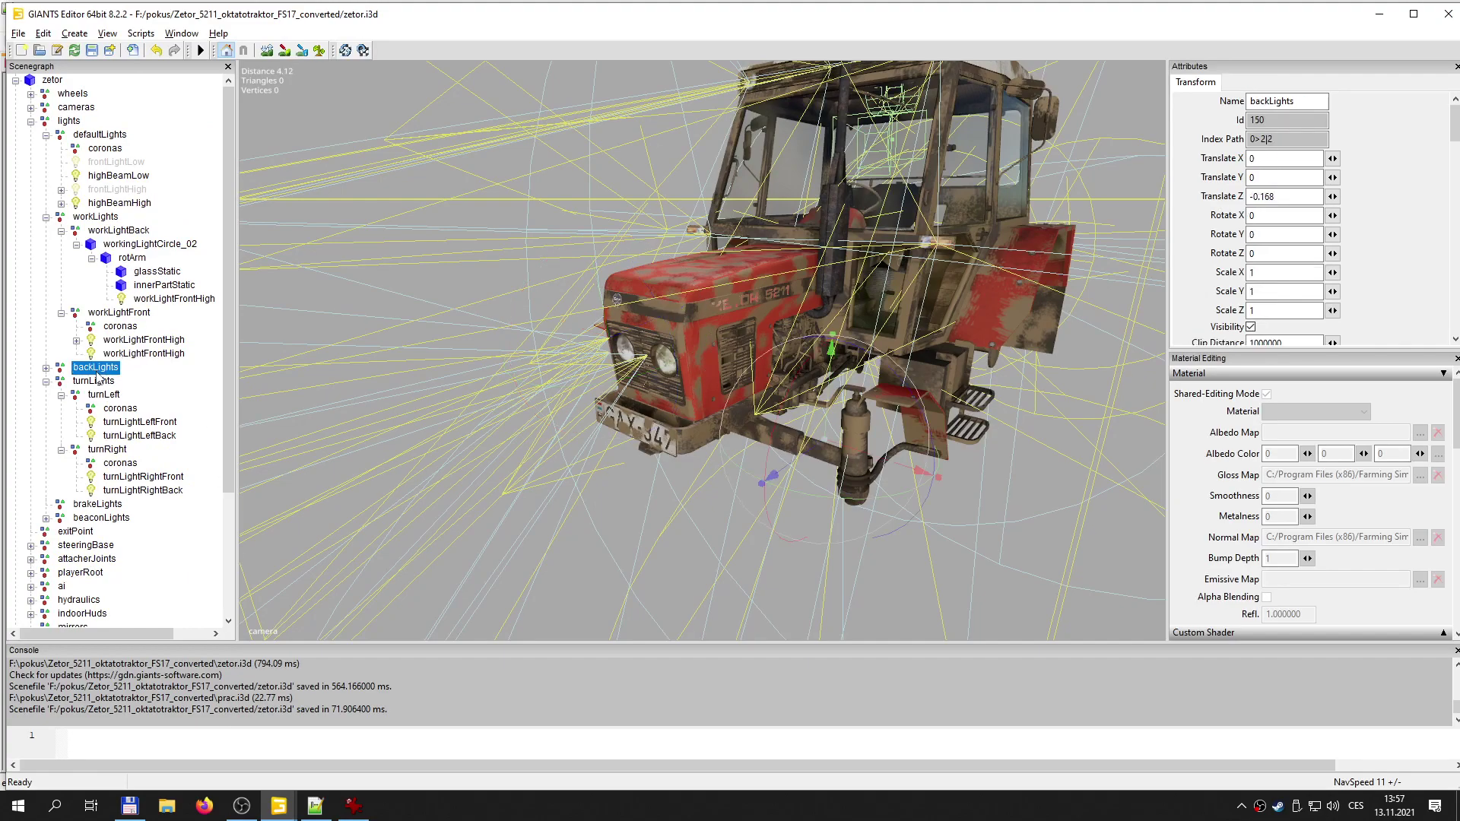
click(46, 368)
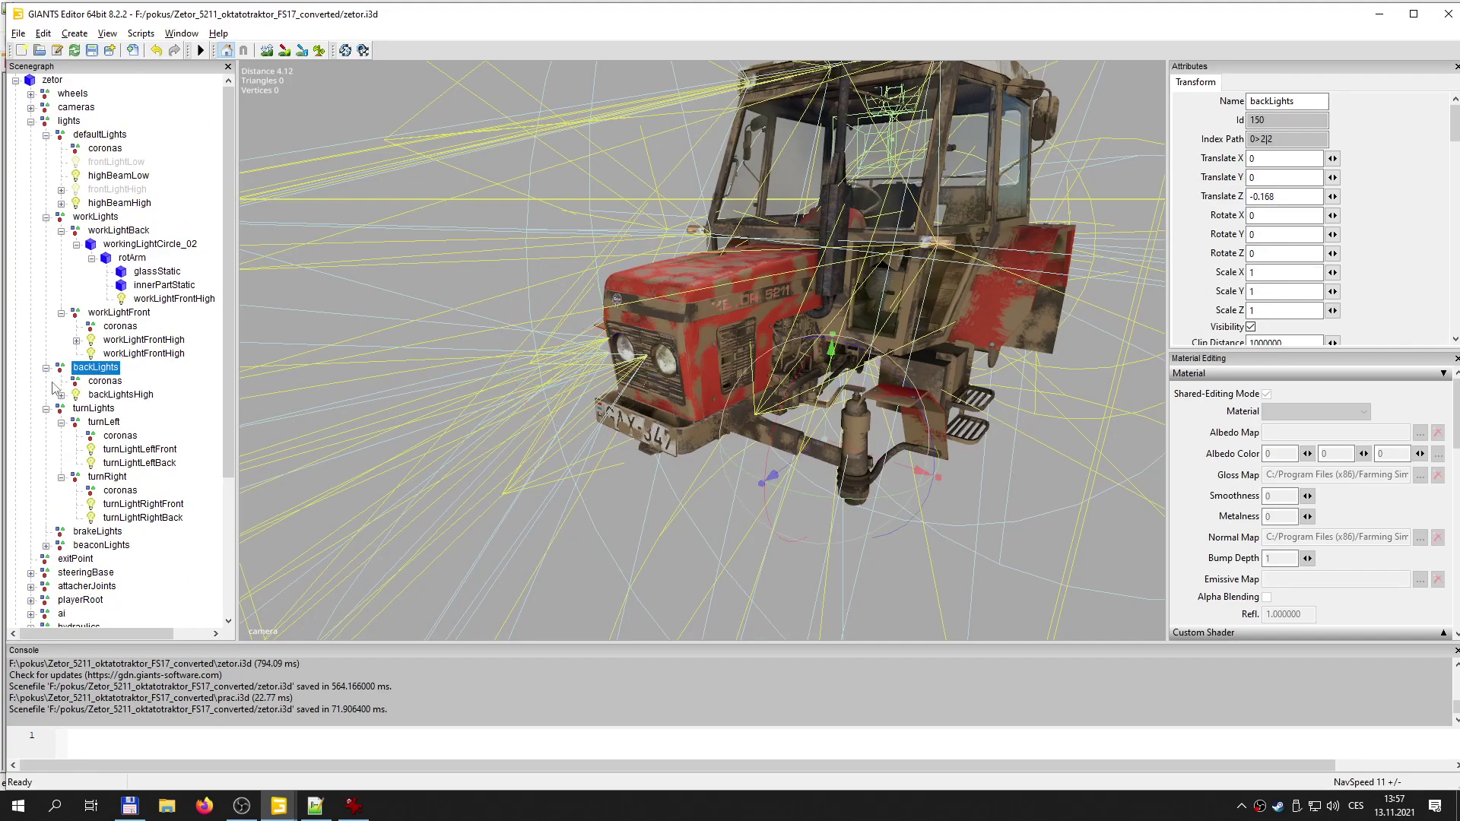
click(131, 397)
alt+drag(807, 408, 607, 442)
scroll(636, 424, up, 5)
alt+middle_drag(607, 443, 610, 444)
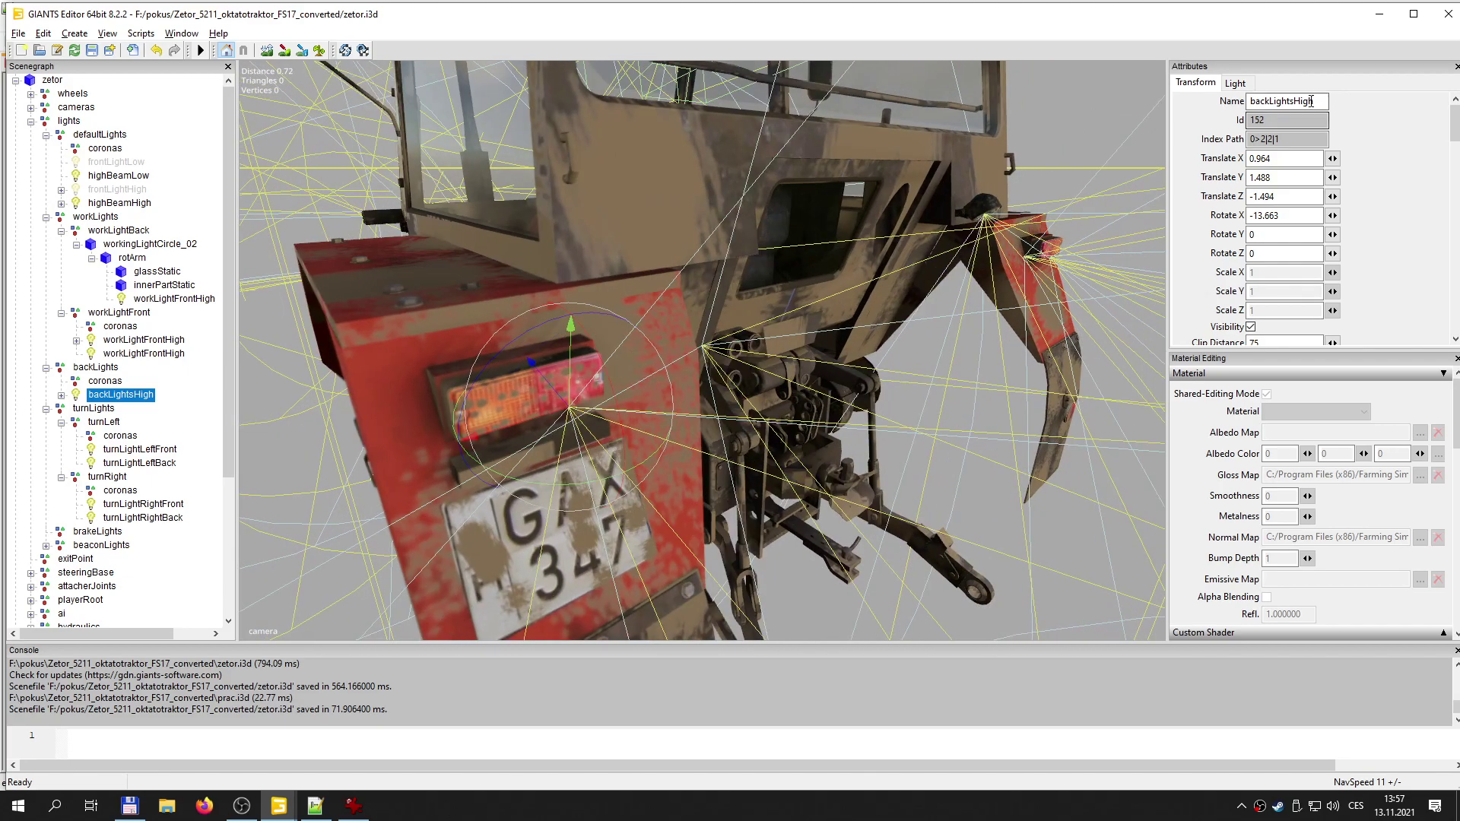
click(1235, 83)
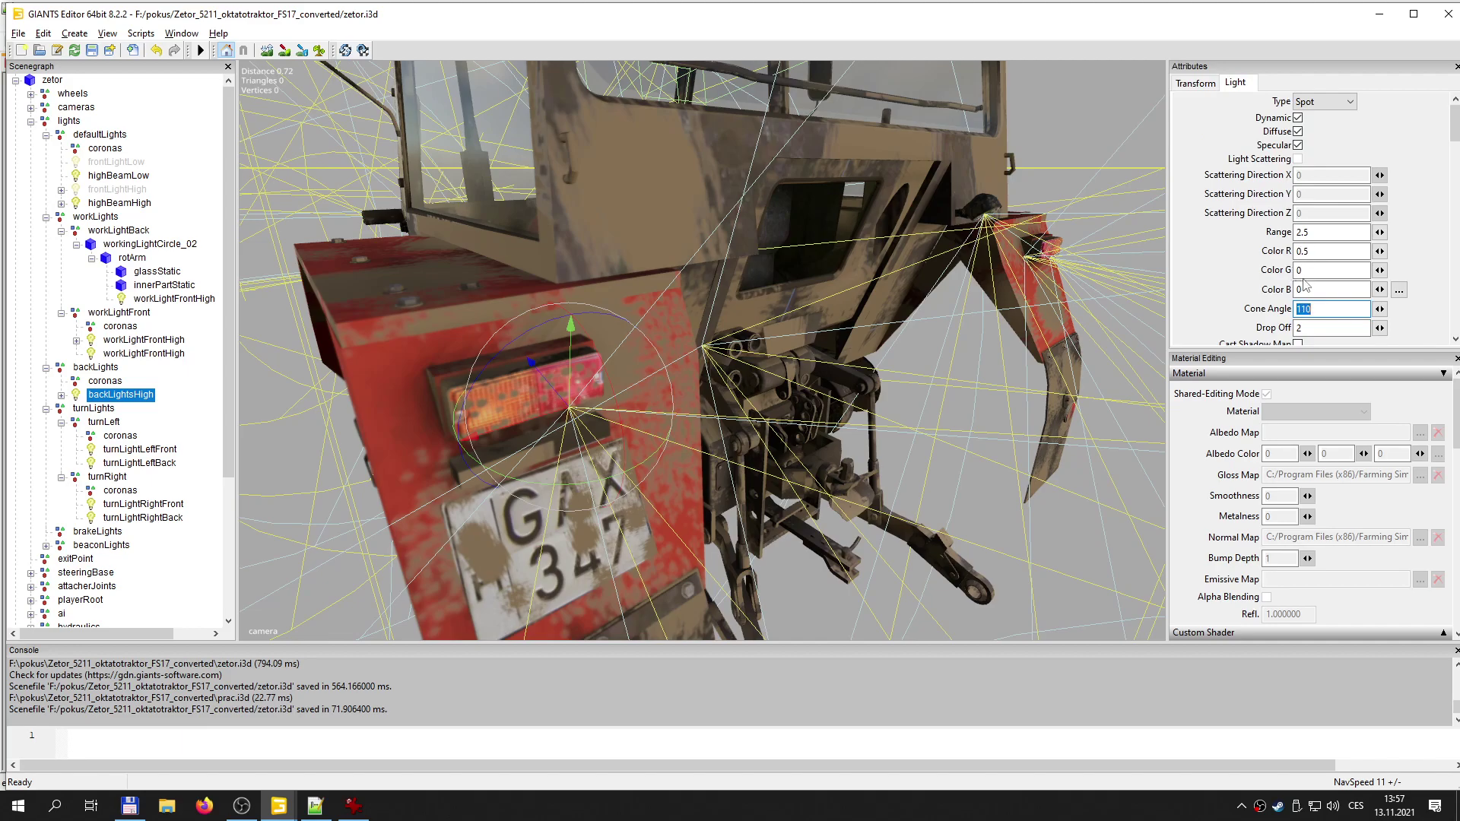
- Move backLightsHigh onto the rear lamp, to about Y 1.517 and Z -1.487
click(1193, 83)
mouse_move(570, 404)
alt+mouse_down()
mouse_move(544, 426)
mouse_move(566, 421)
alt+mouse_up()
middle_drag(568, 421, 572, 418)
drag(845, 326, 913, 372)
middle_drag(913, 377, 732, 362)
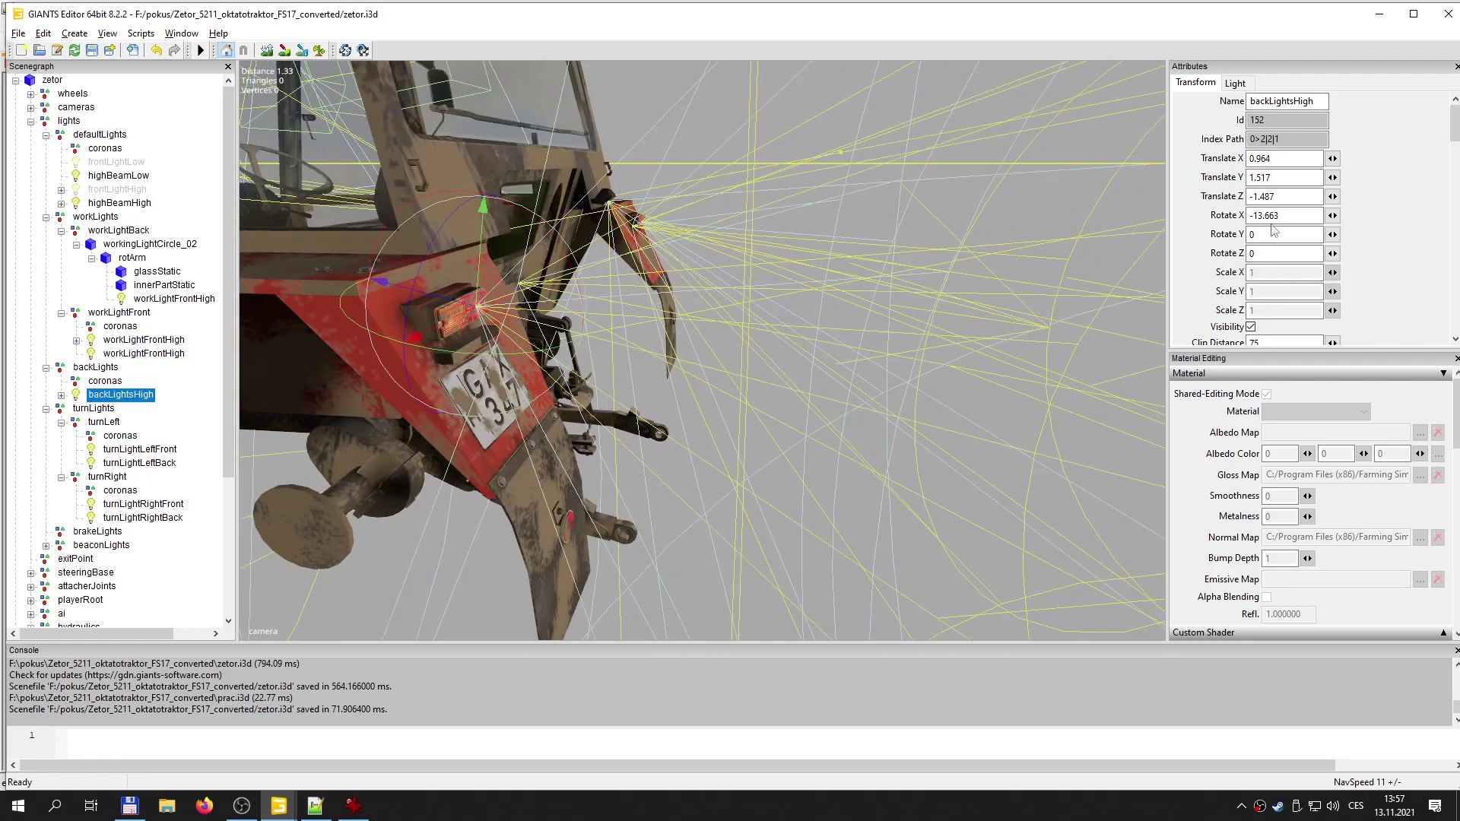
- Set the X rotation of backLightsHigh to -15, check its index path and save the scene
drag(1259, 216, 1325, 221)
text(5)
key(Return)
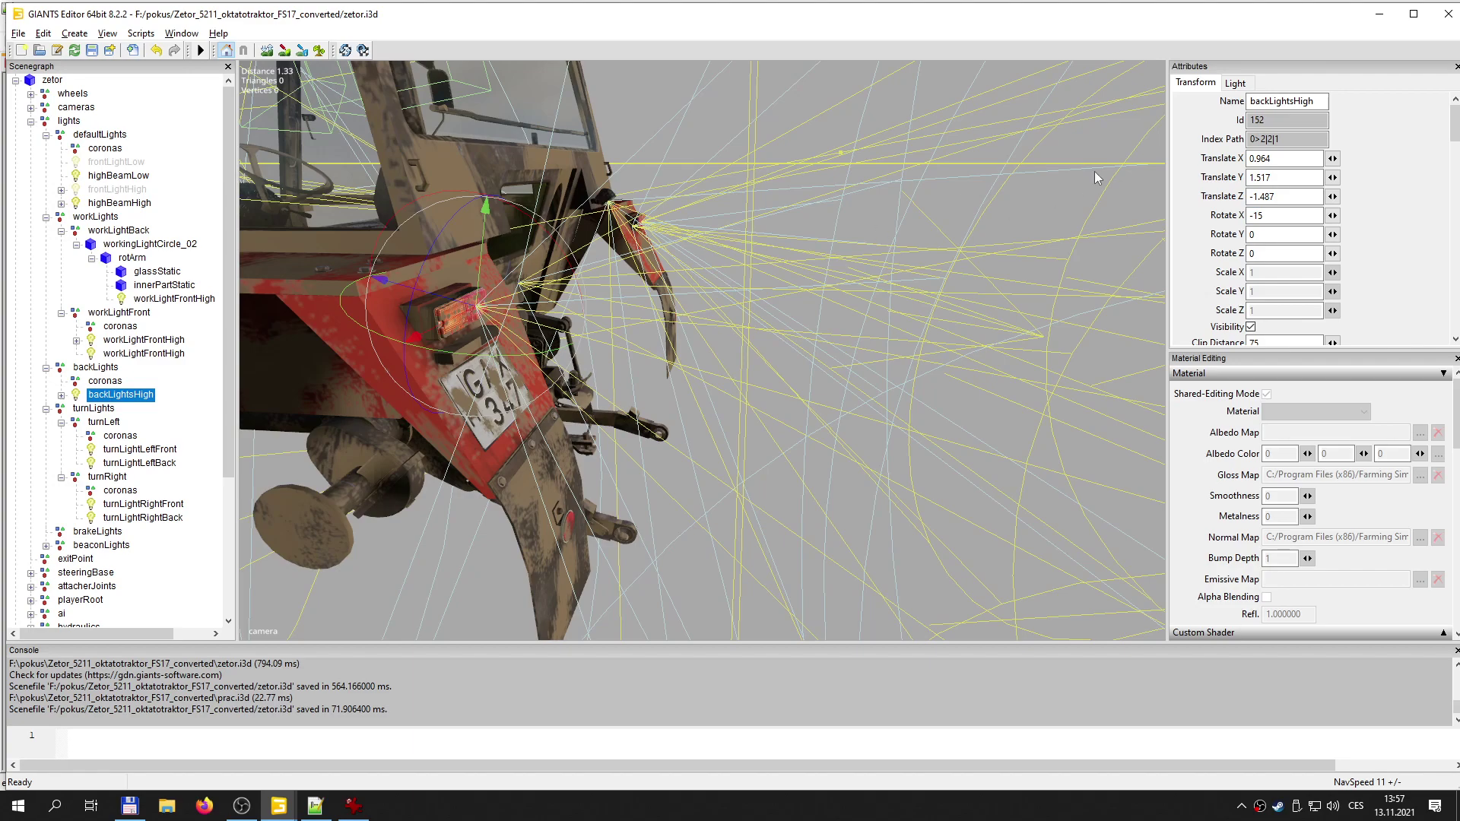
drag(1288, 139, 1245, 138)
click(92, 50)
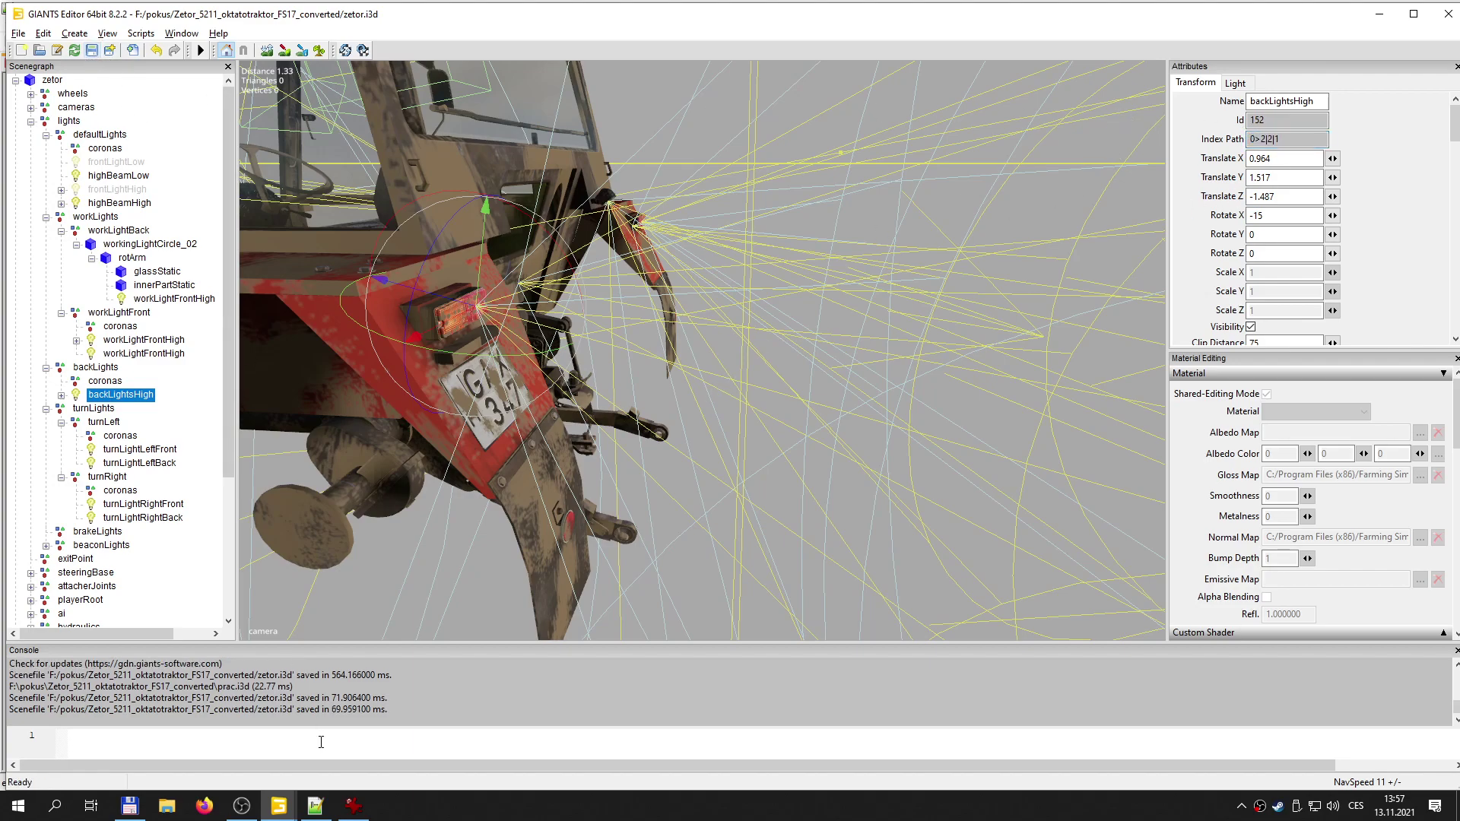
- Switch to Notepad++ and delete excludedLightTypes="2 3" from the second high light entry, node 0>2|2|1
mouse_move(306, 807)
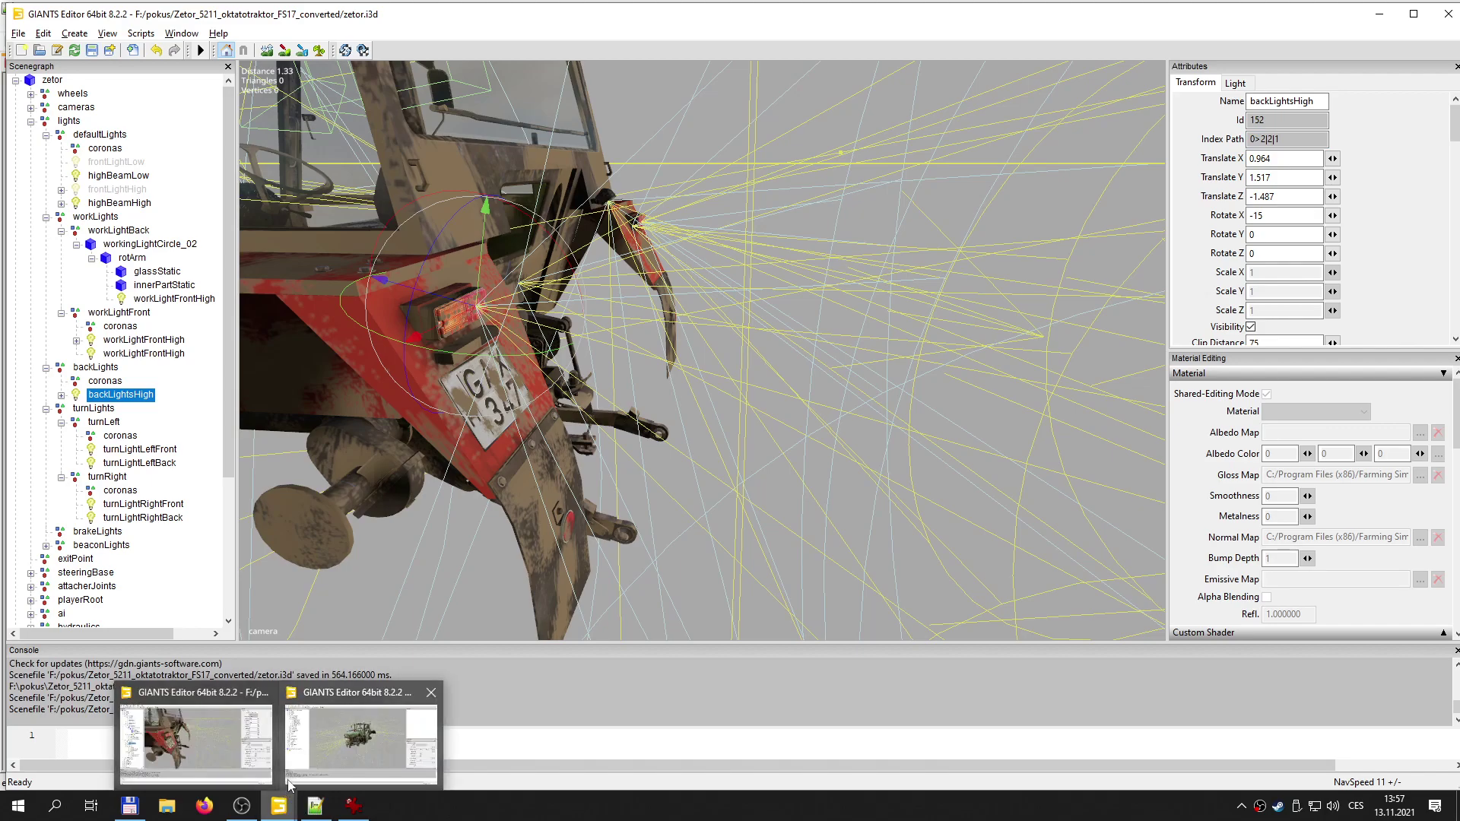
click(315, 806)
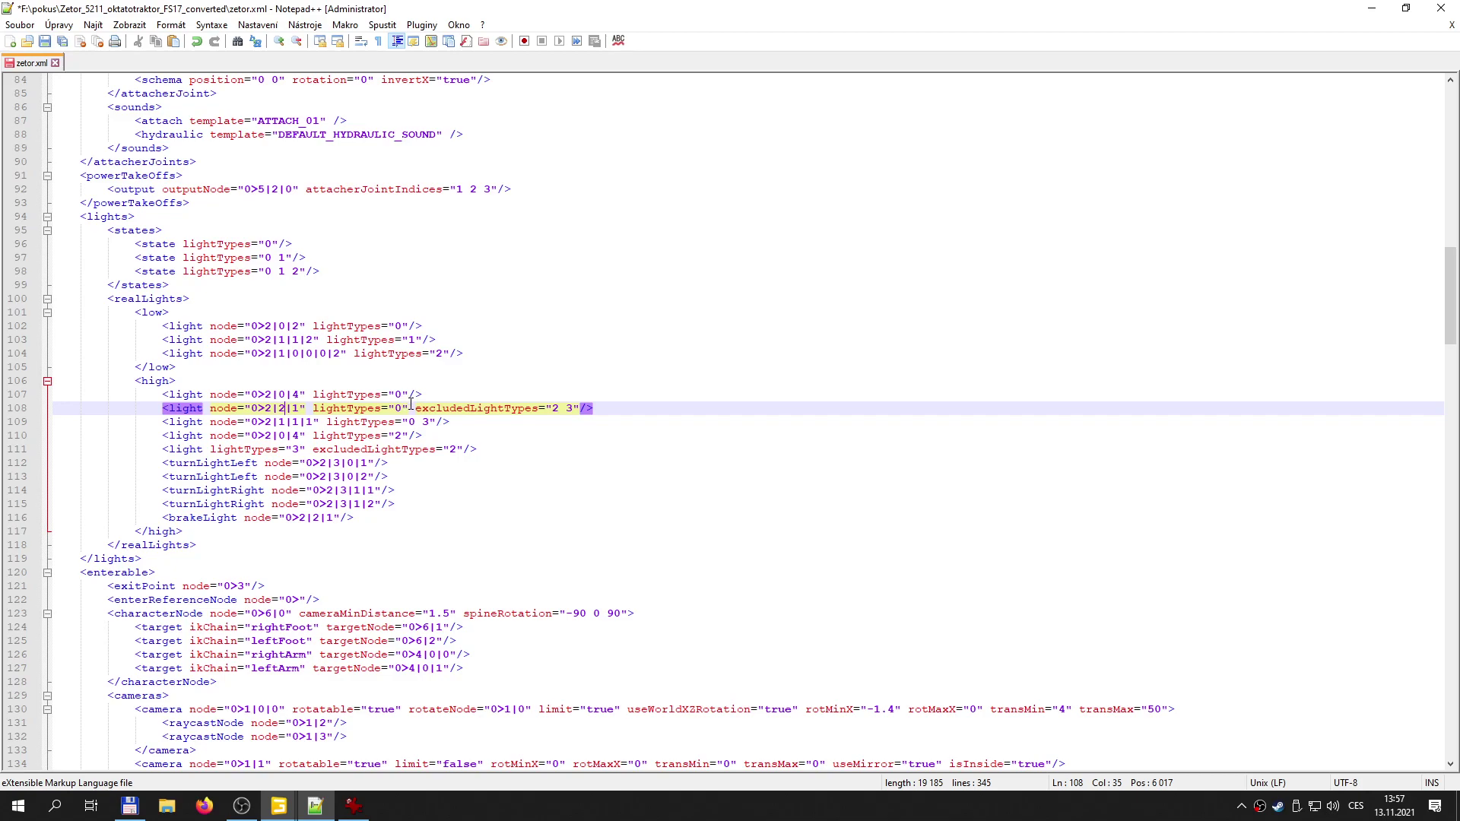
drag(409, 408, 573, 411)
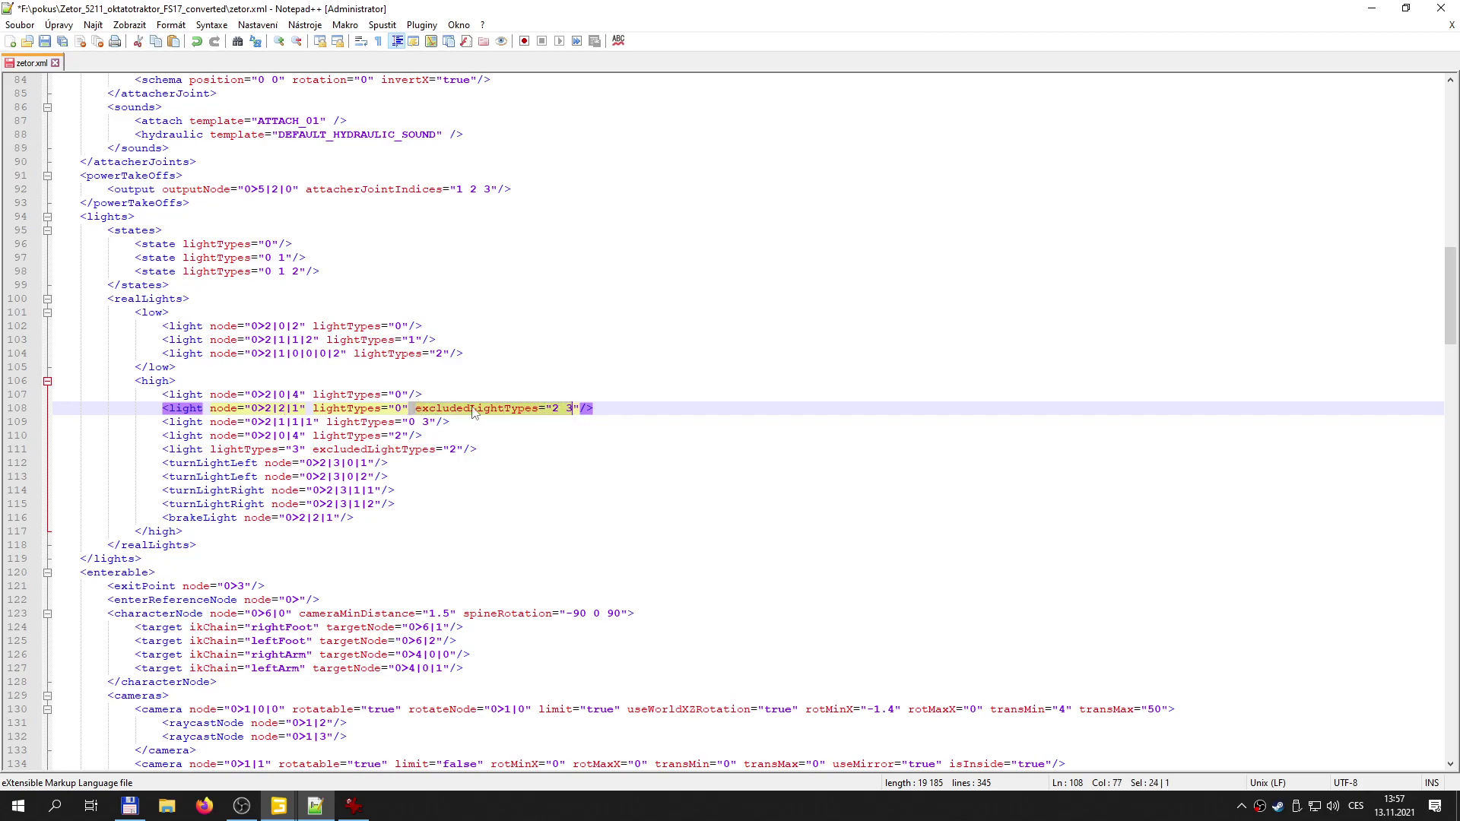
click(411, 393)
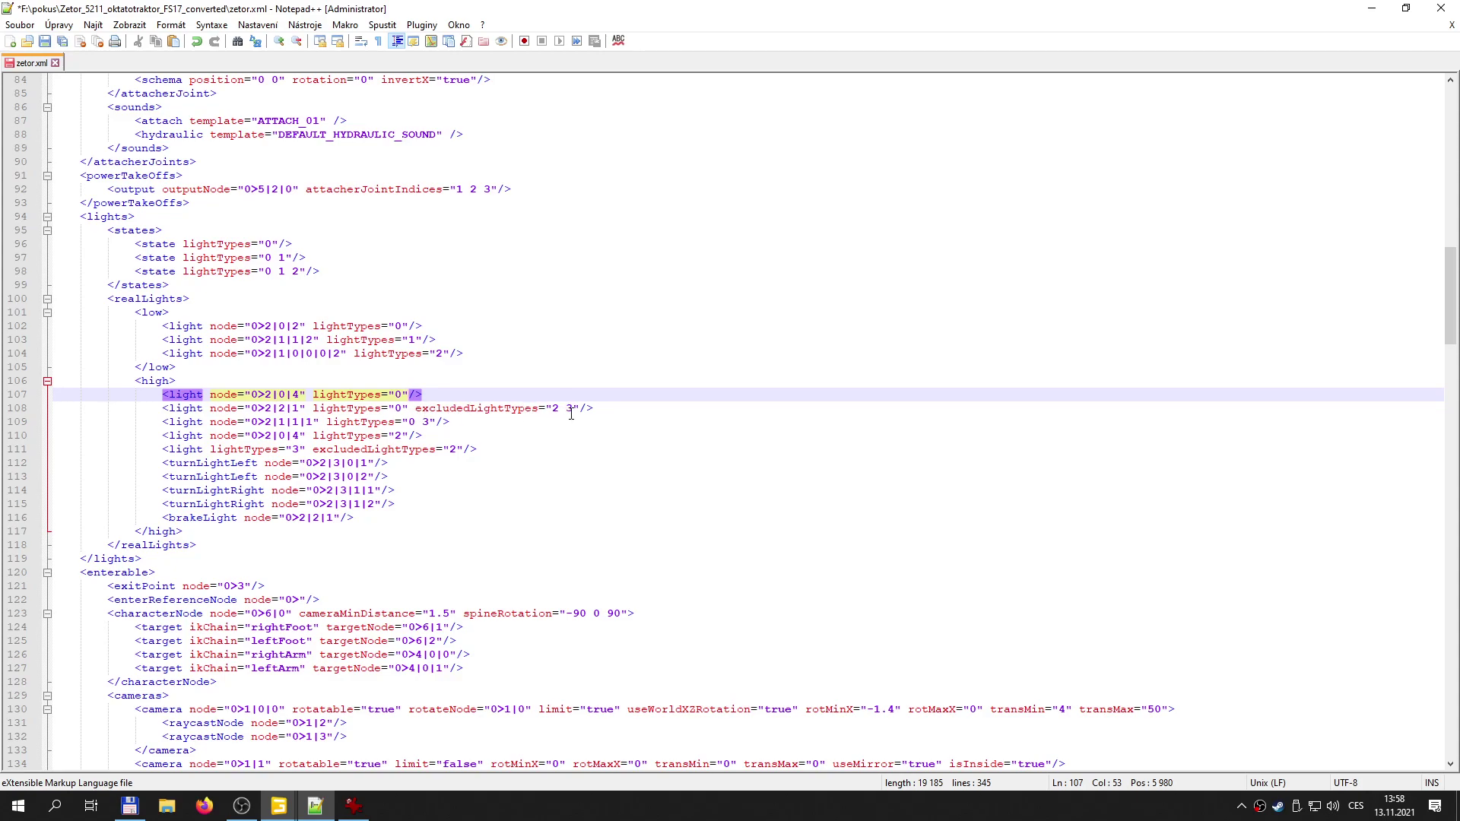
drag(415, 408, 583, 413)
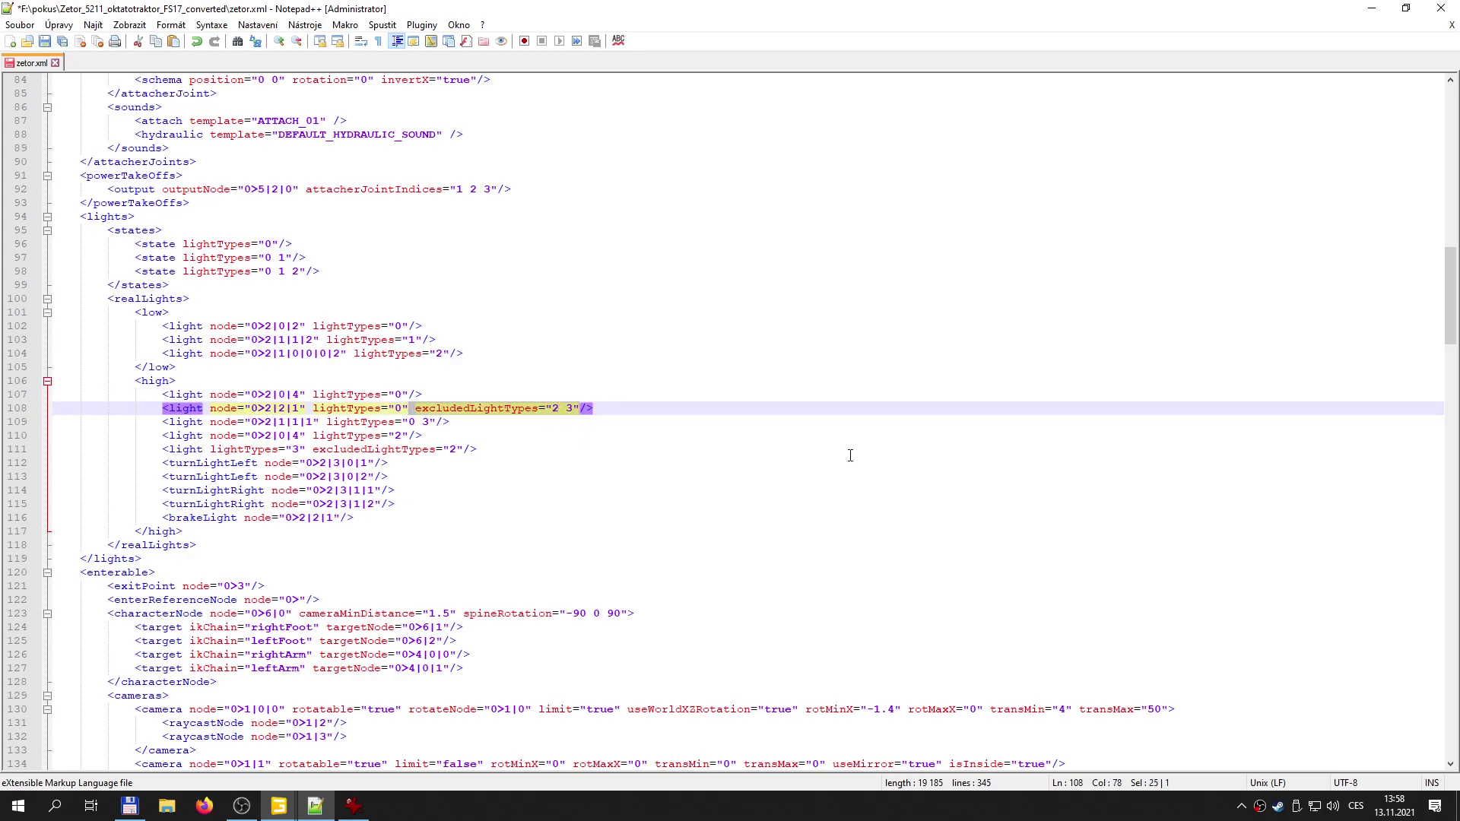
key(Delete)
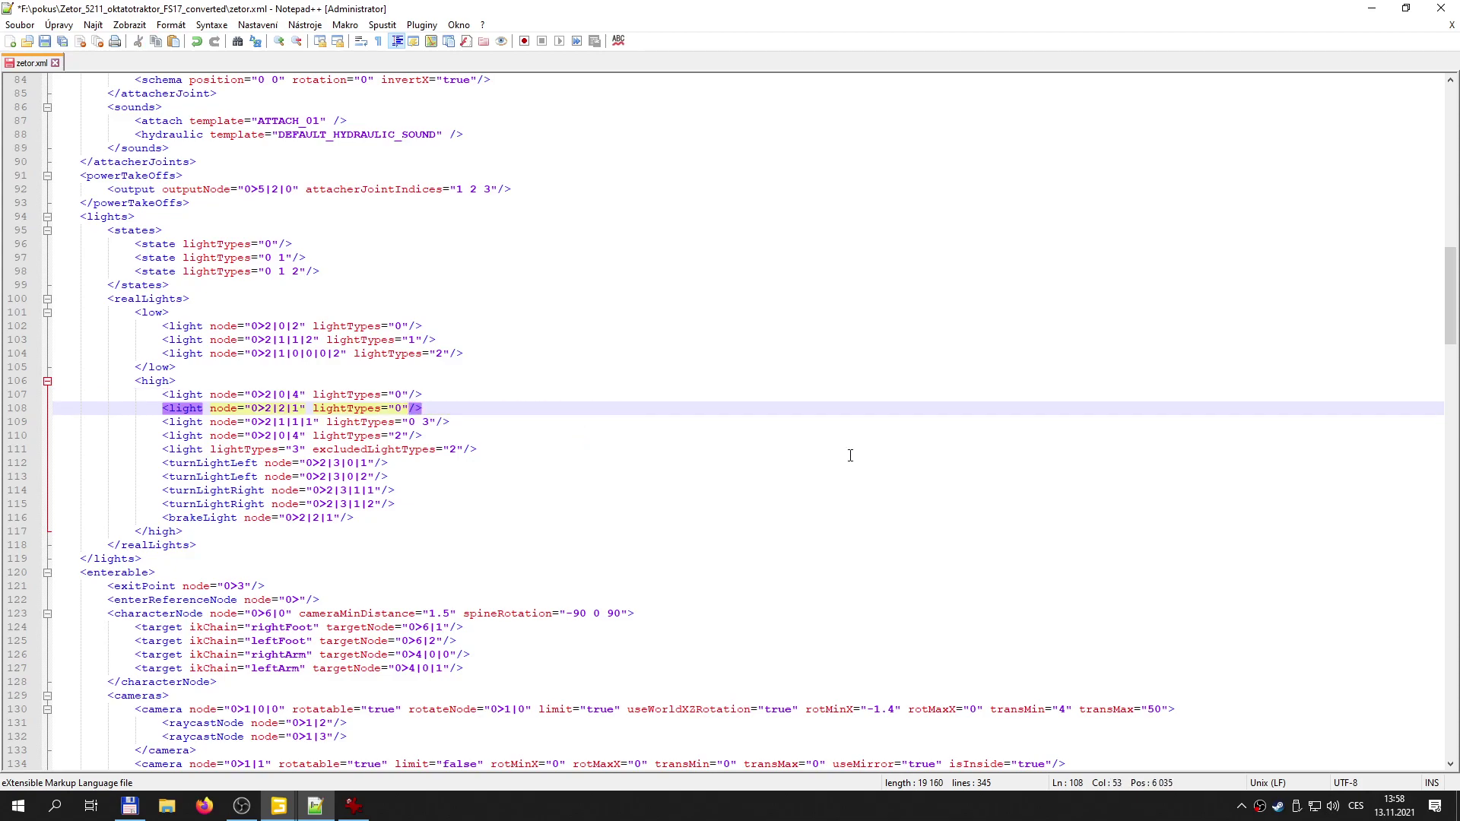
- Switch to GIANTS Editor and check the first workLightFrontHigh's index path against the third high light entry
click(329, 425)
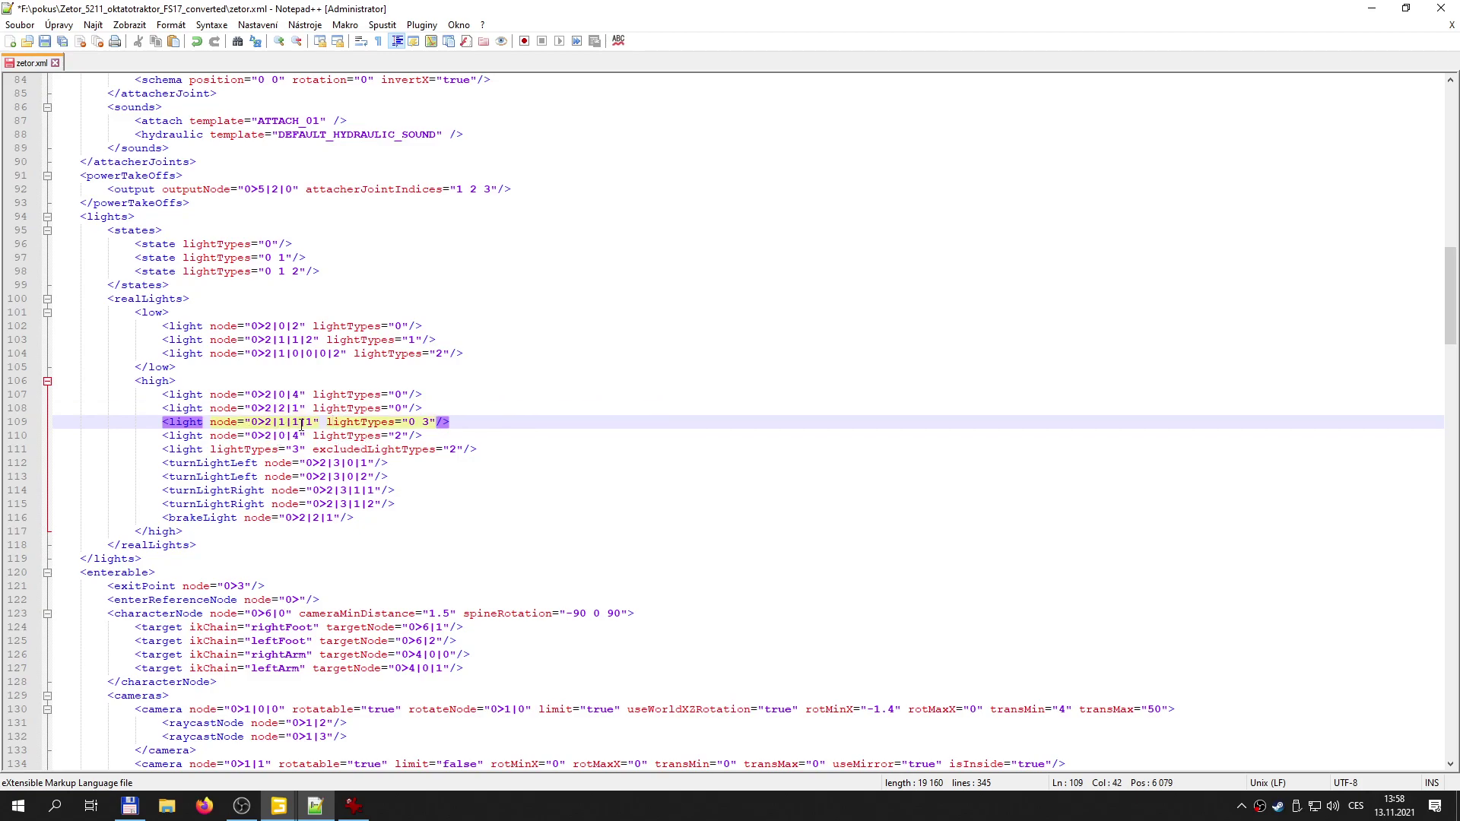
click(278, 807)
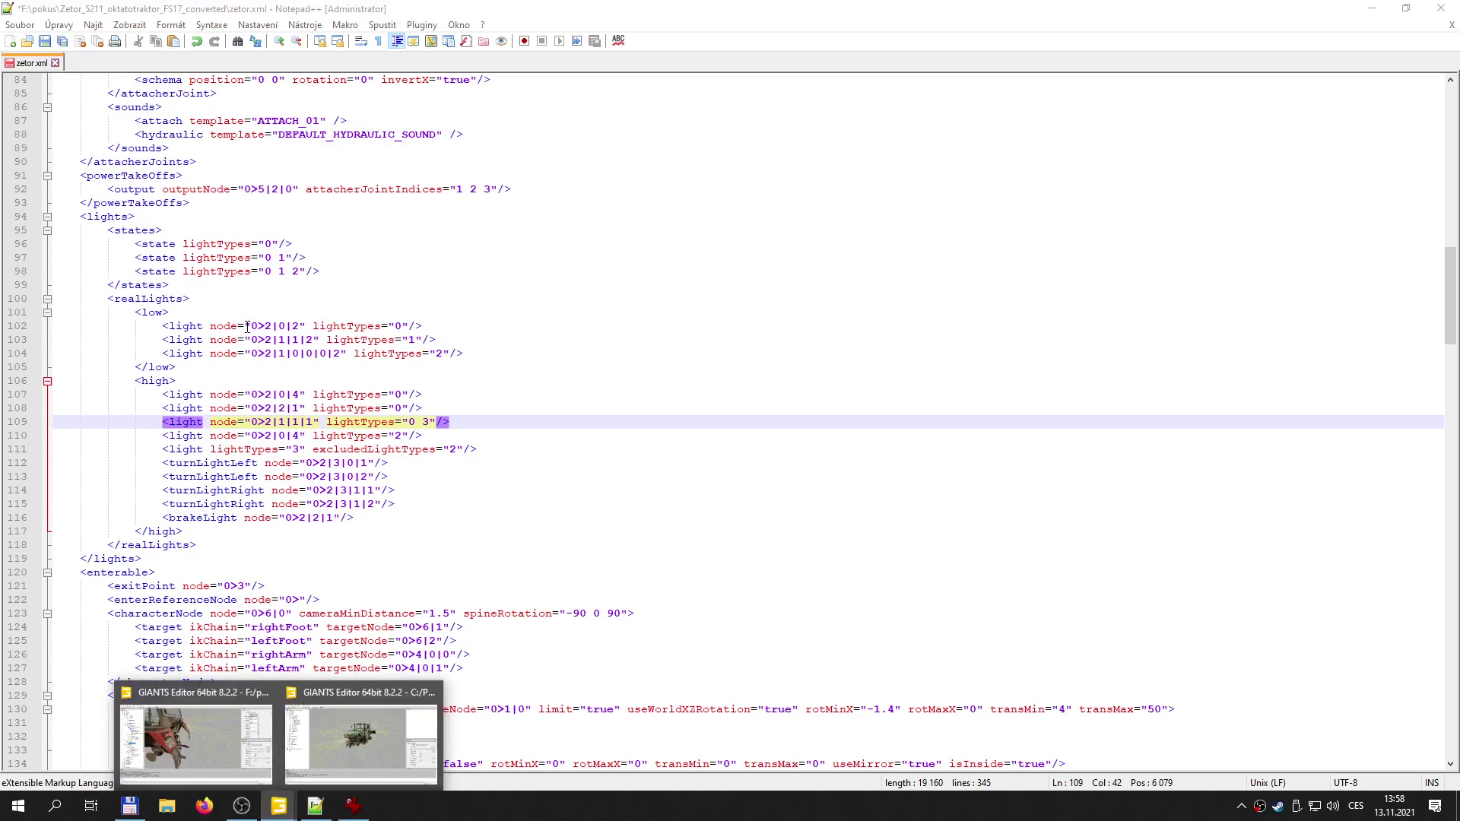
click(212, 733)
alt+drag(473, 445, 414, 423)
alt+drag(299, 404, 441, 395)
middle_drag(441, 395, 546, 388)
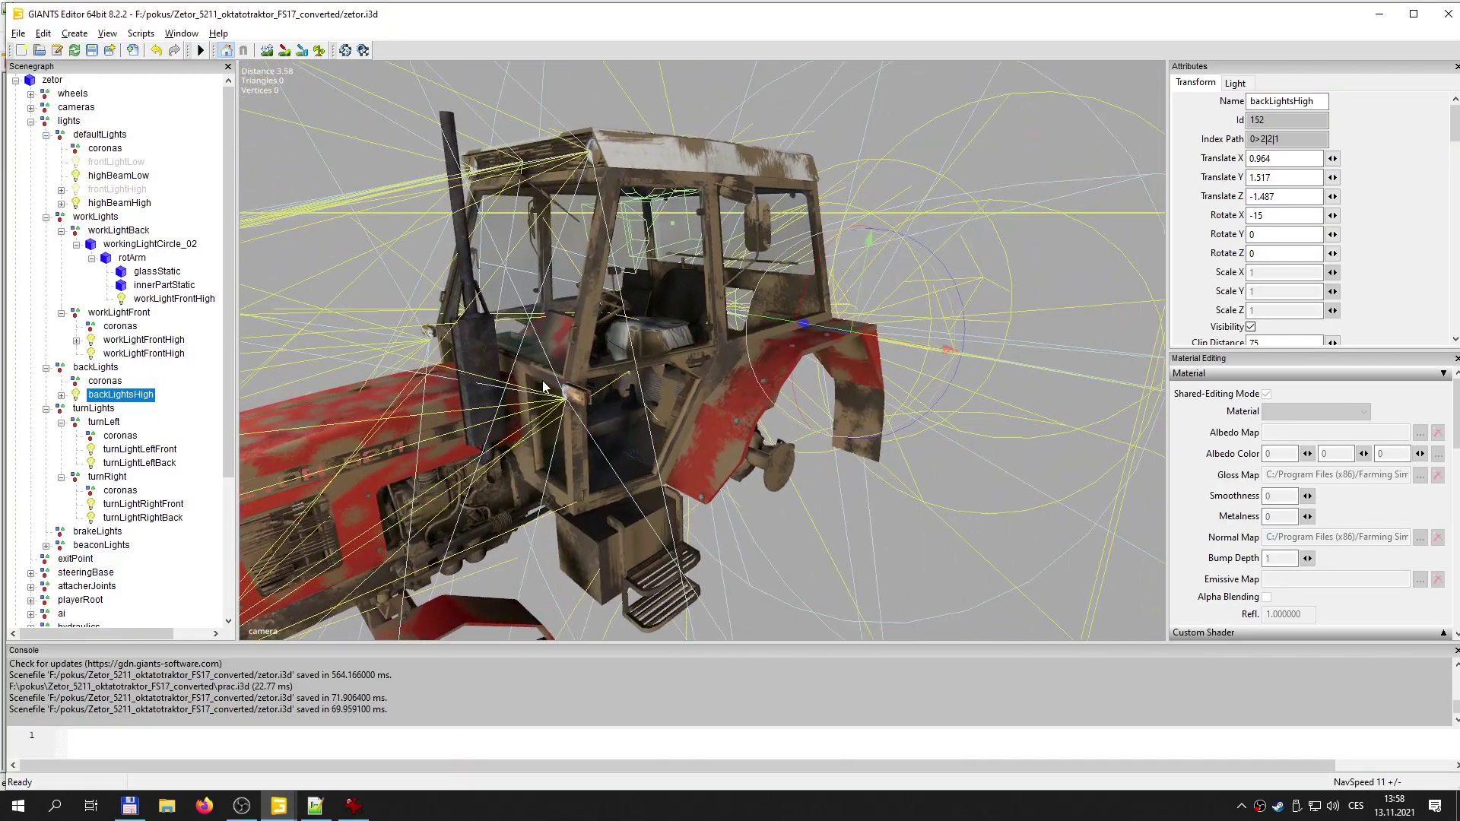
click(124, 340)
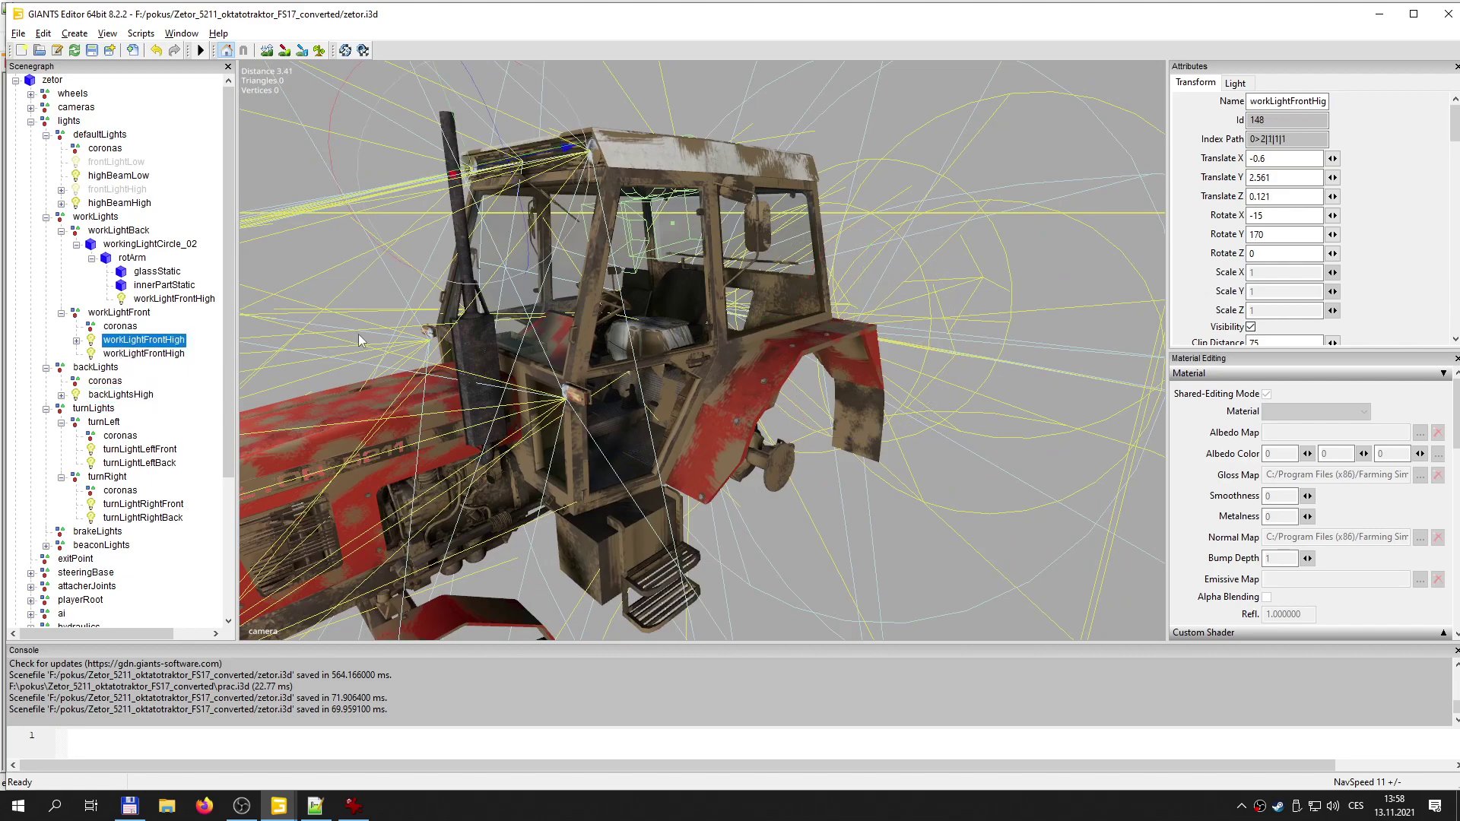
middle_drag(522, 371, 541, 354)
scroll(283, 408, up, 1)
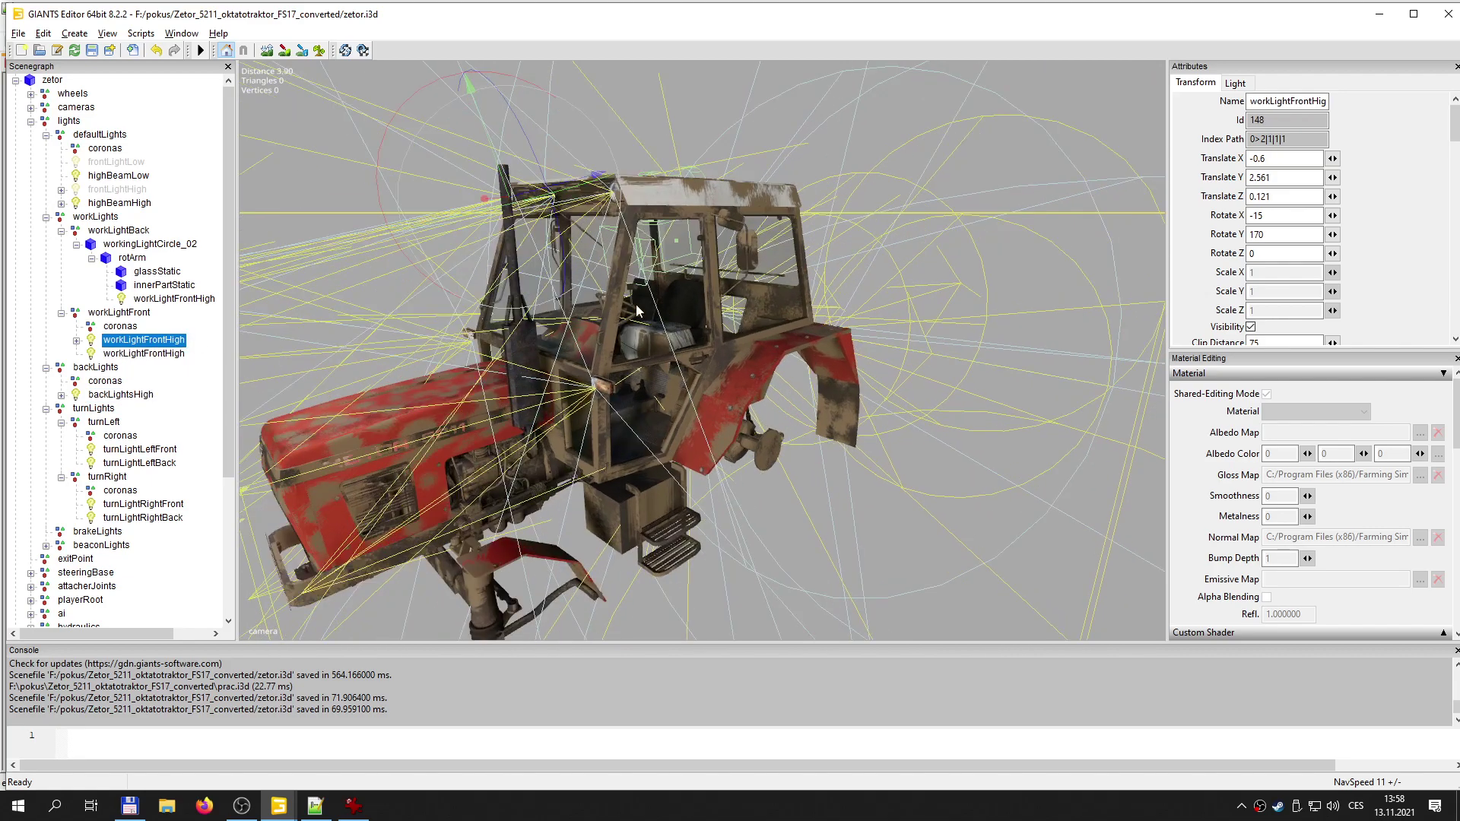
- Switch to Notepad++ and set lightTypes of the high entry for node 0>2|1|1|1 to 1
mouse_move(279, 814)
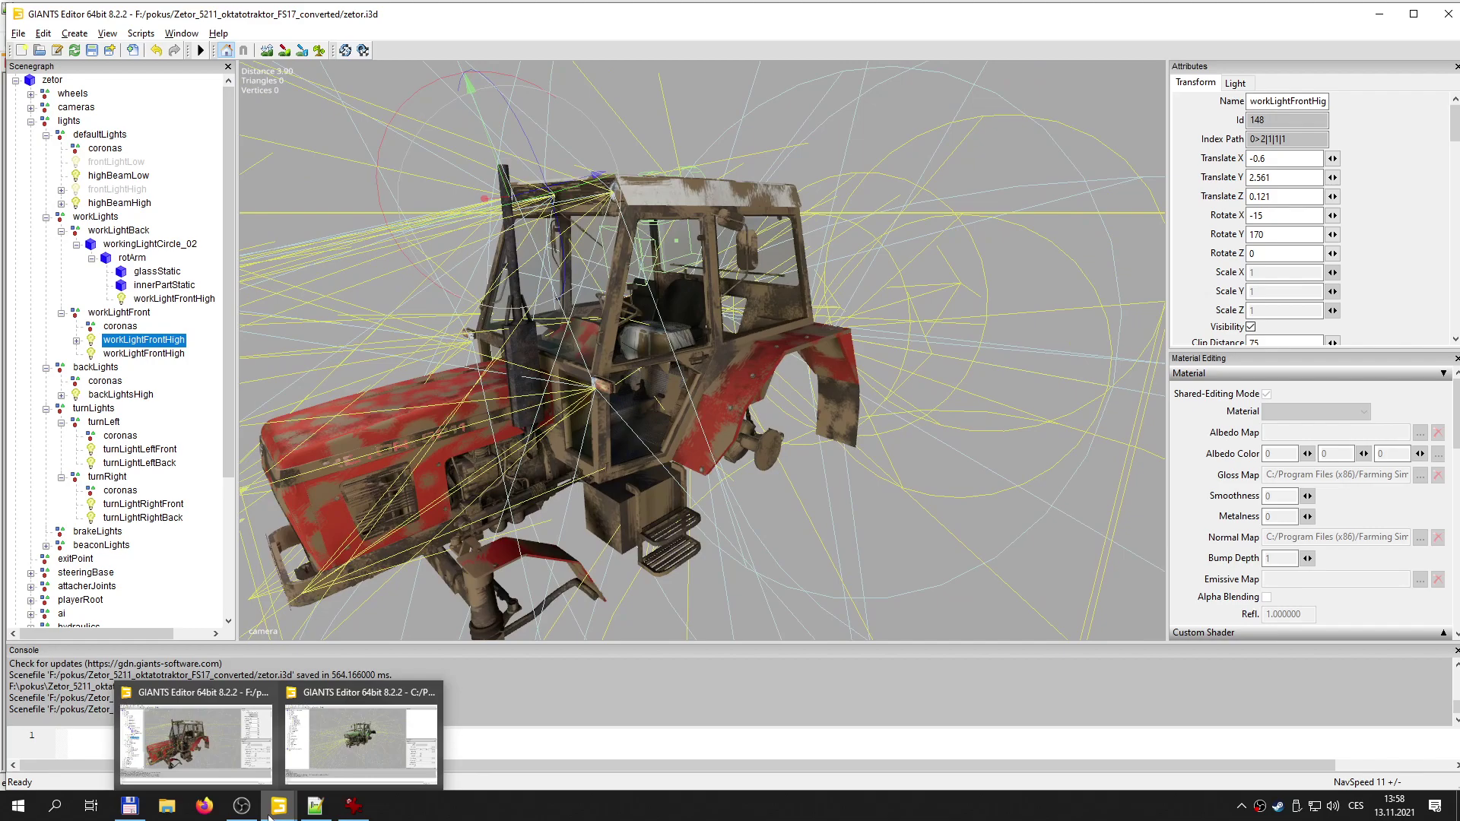
click(315, 806)
drag(408, 422, 429, 422)
text(1)
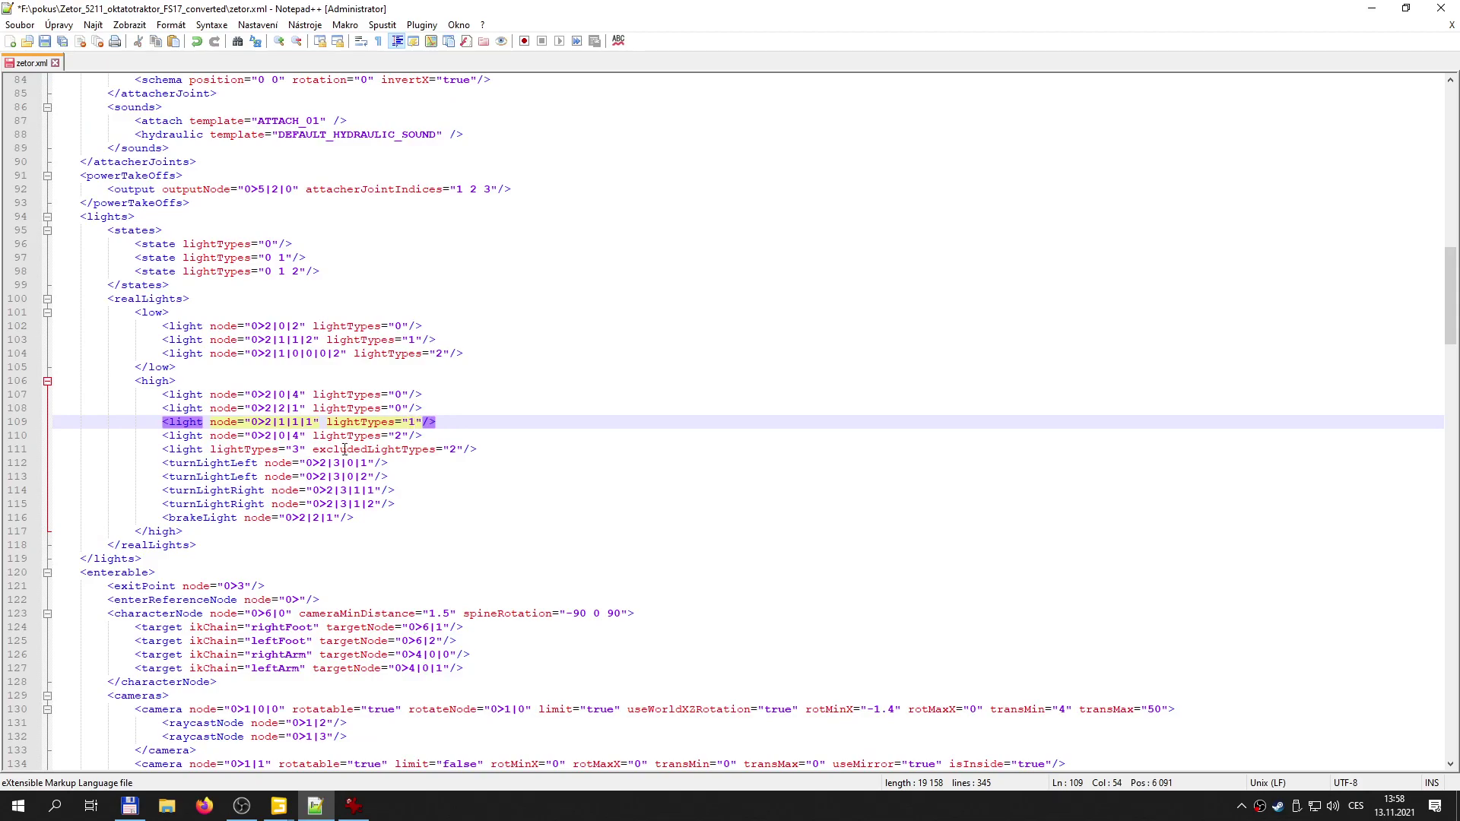
- Copy node path 0>2|1|0|0|0|2 from the low lights into the high light entry with lightTypes="2"
click(299, 437)
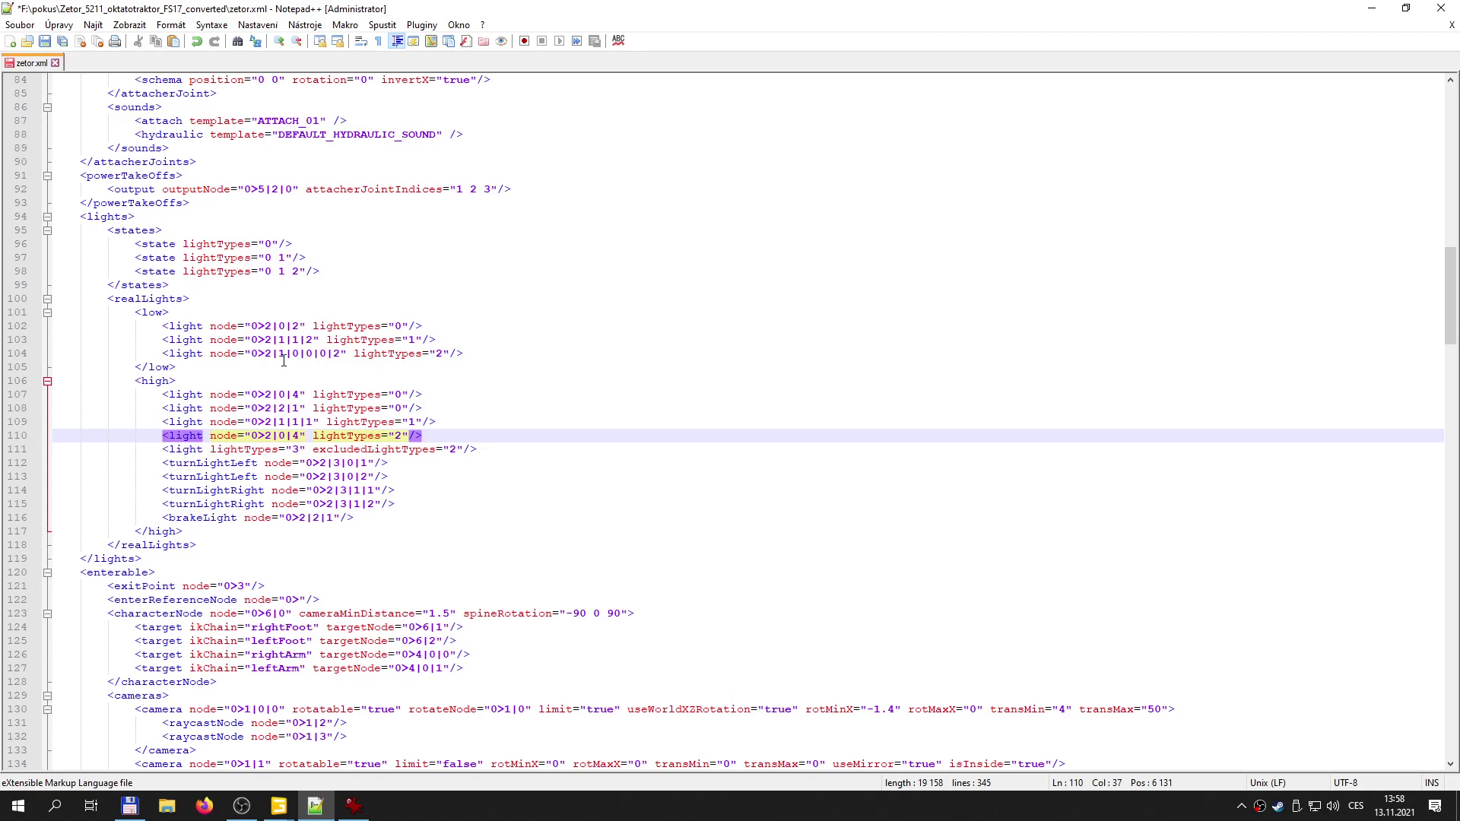
drag(253, 352, 337, 353)
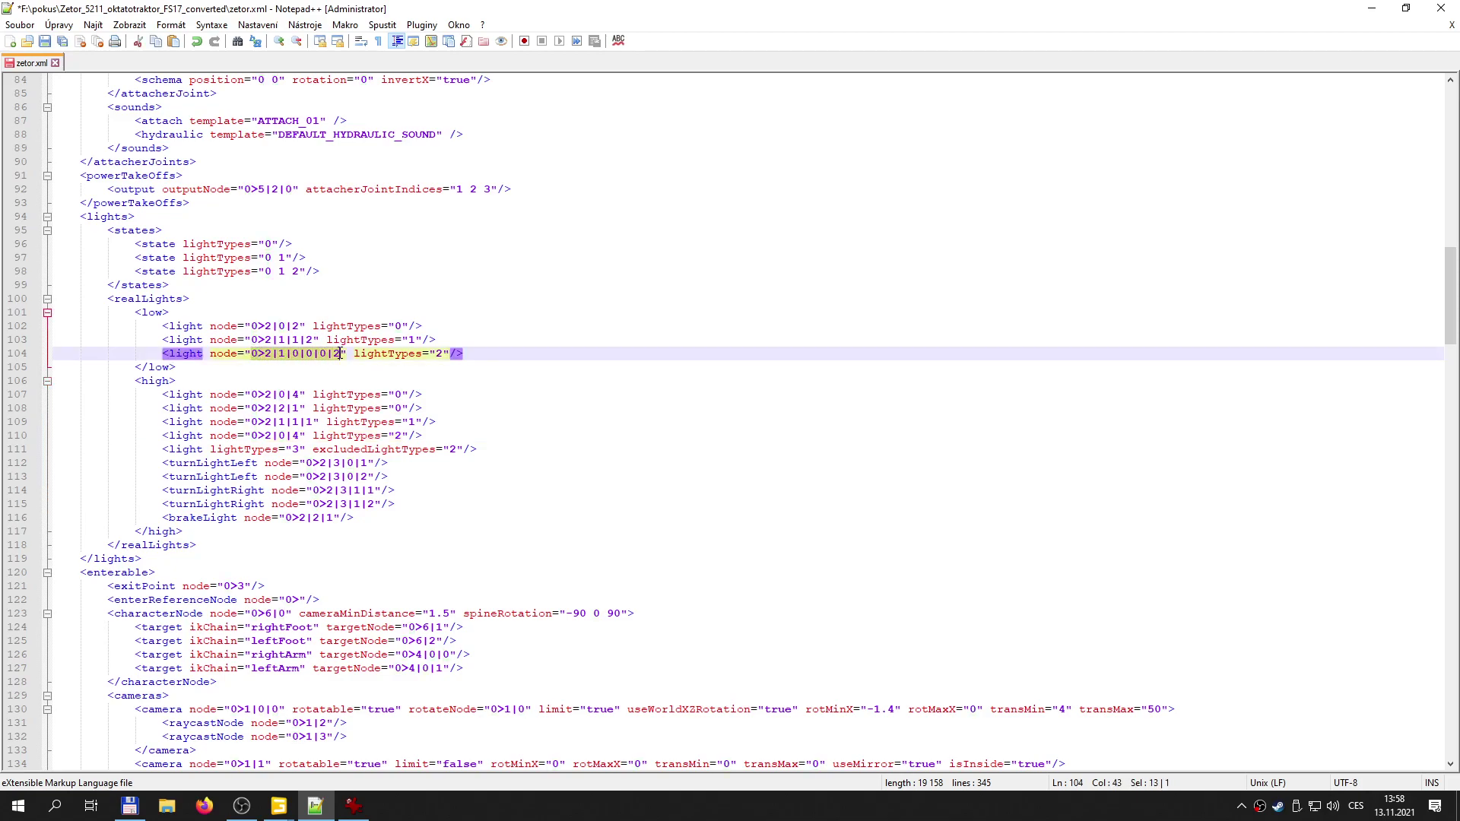
right_click(328, 353)
click(358, 380)
drag(256, 436, 304, 436)
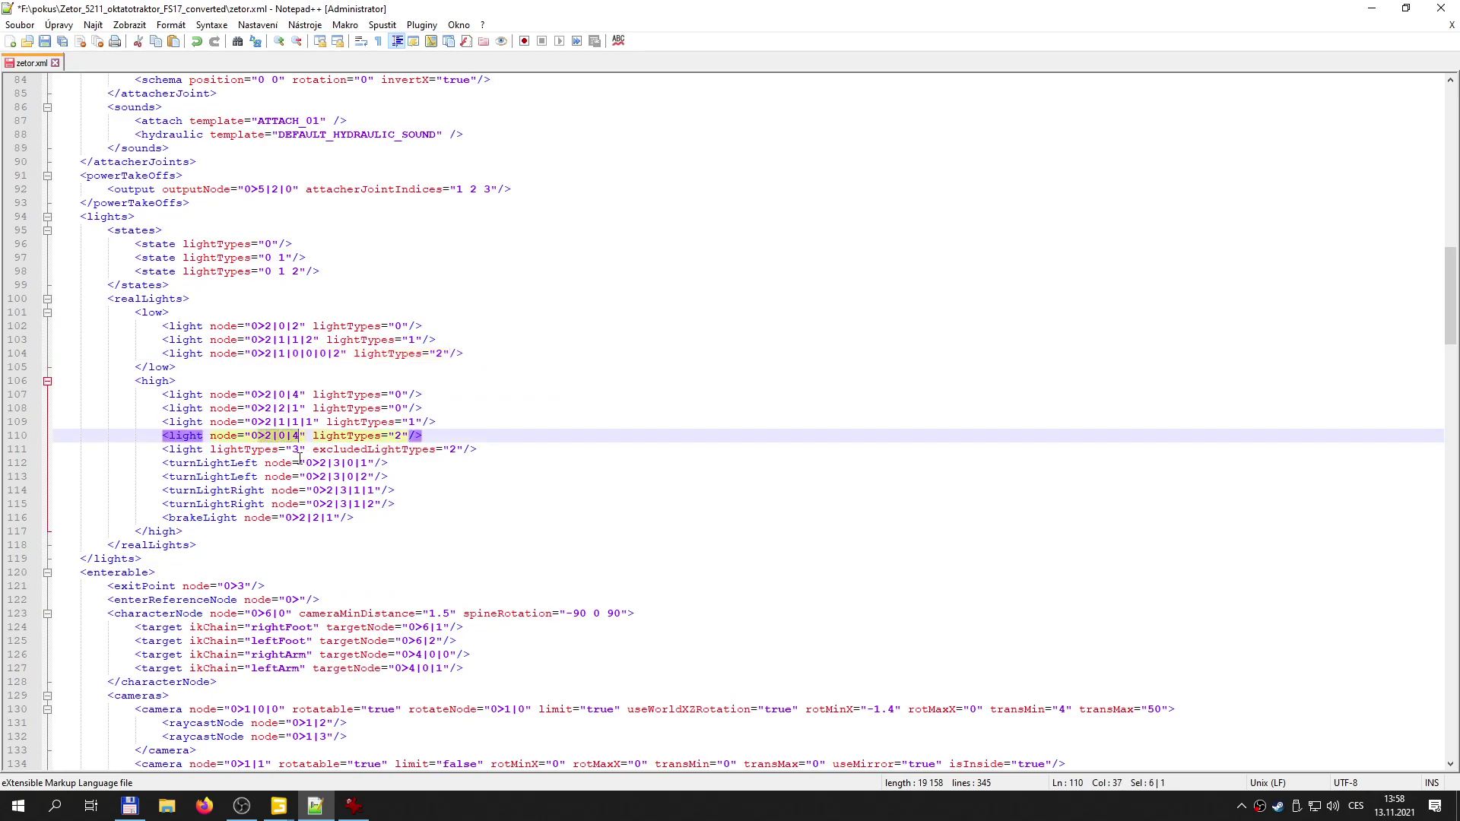
key(BackSpace)
key(BackSpace)
key(ctrl+v)
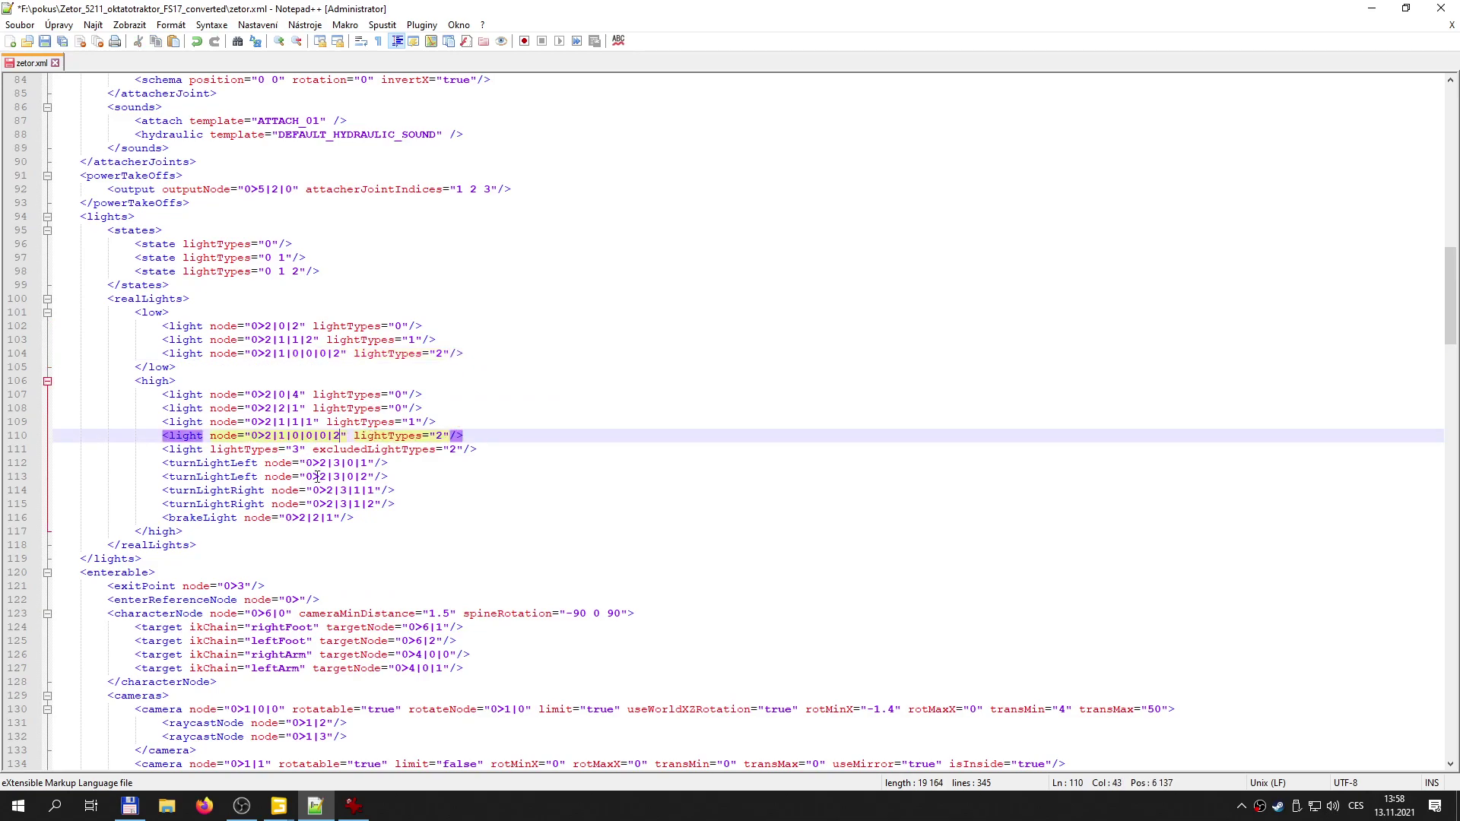
- Delete the lightTypes="3" entry from the high real lights
click(368, 450)
key(Home)
key(Home)
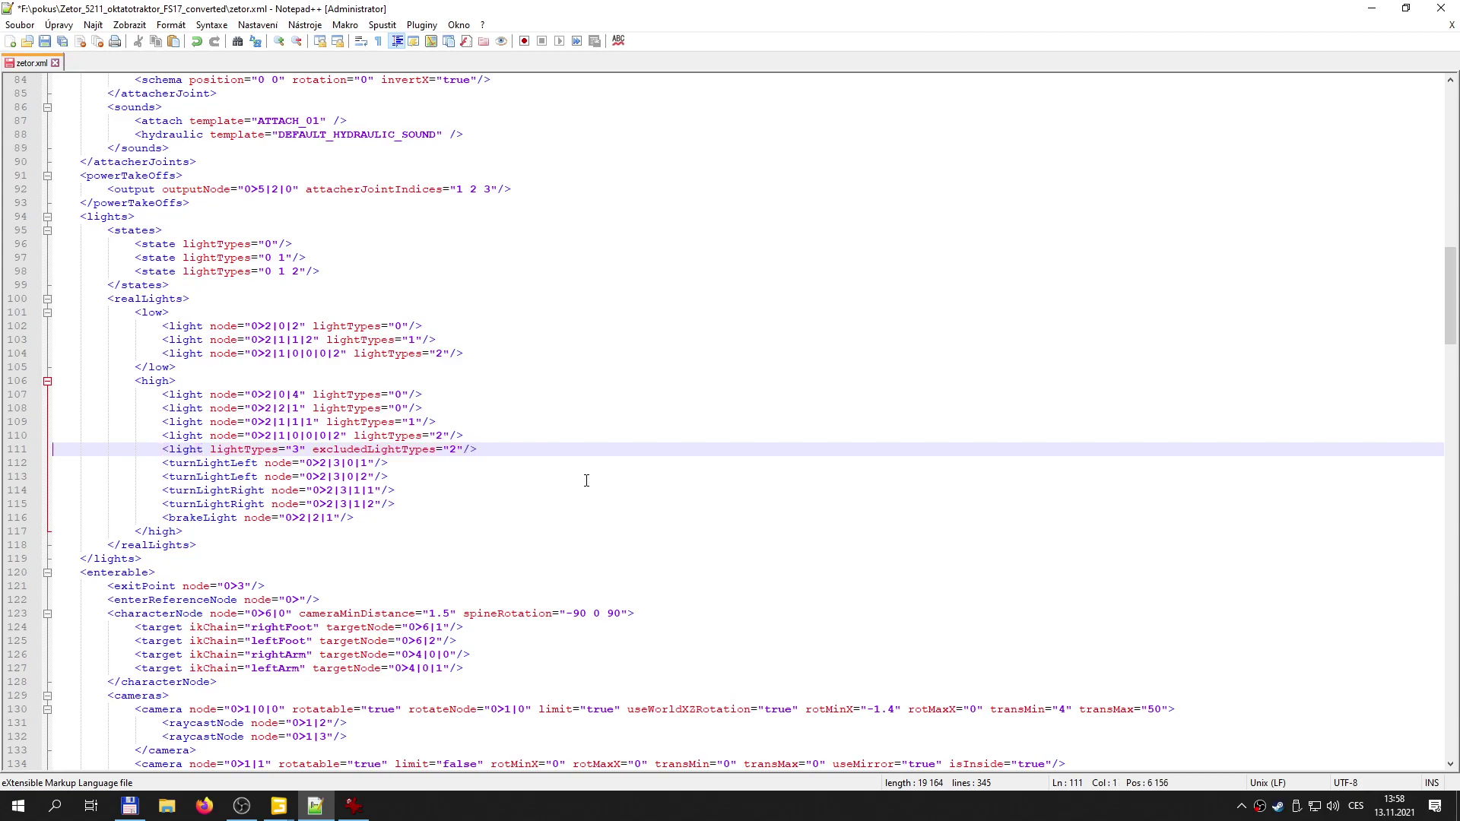
key(shift+Down)
key(Delete)
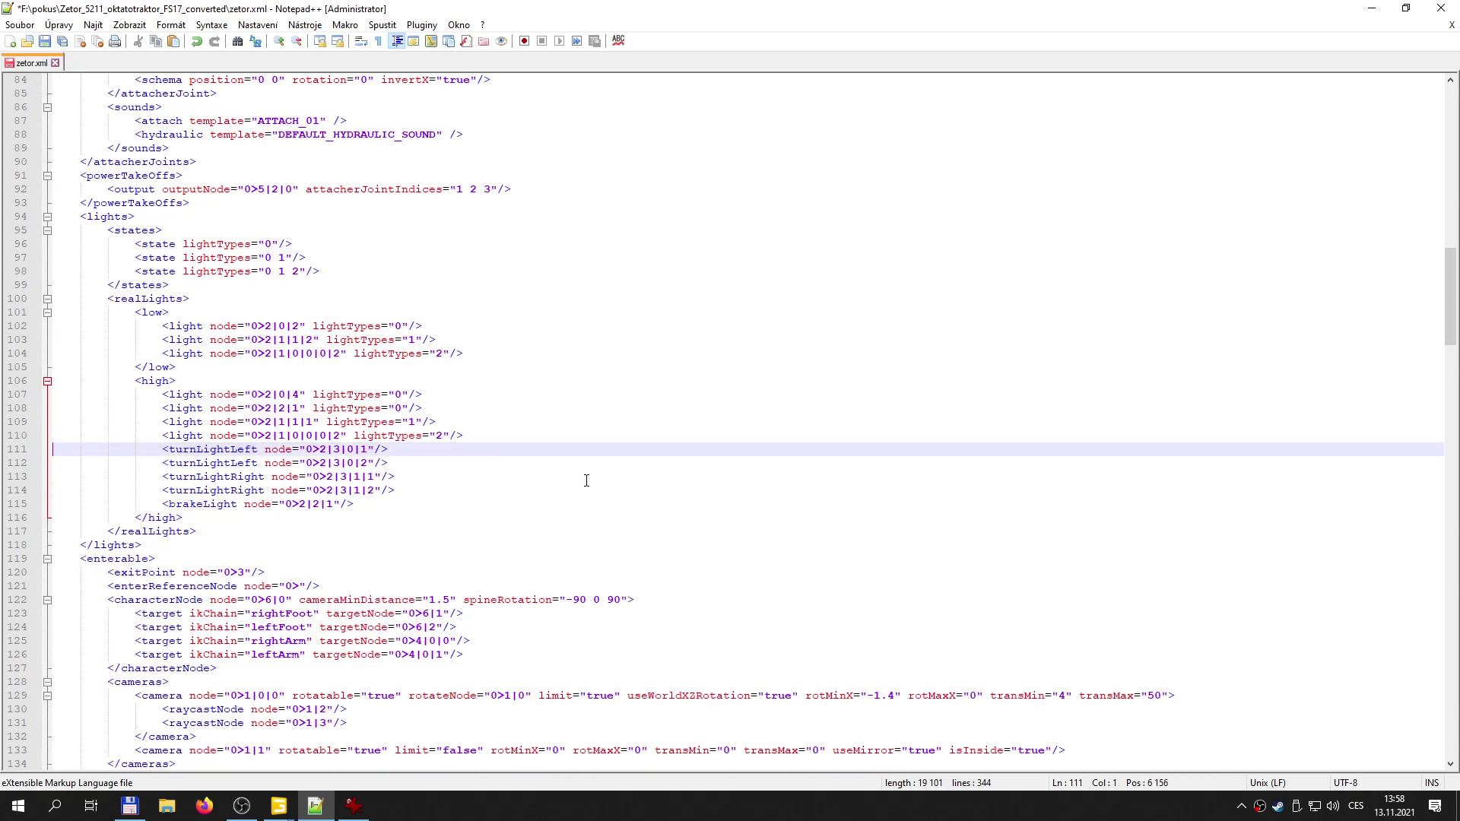
- Review the turnLightLeft, turnLightRight and brakeLight entries in the high real lights
click(244, 452)
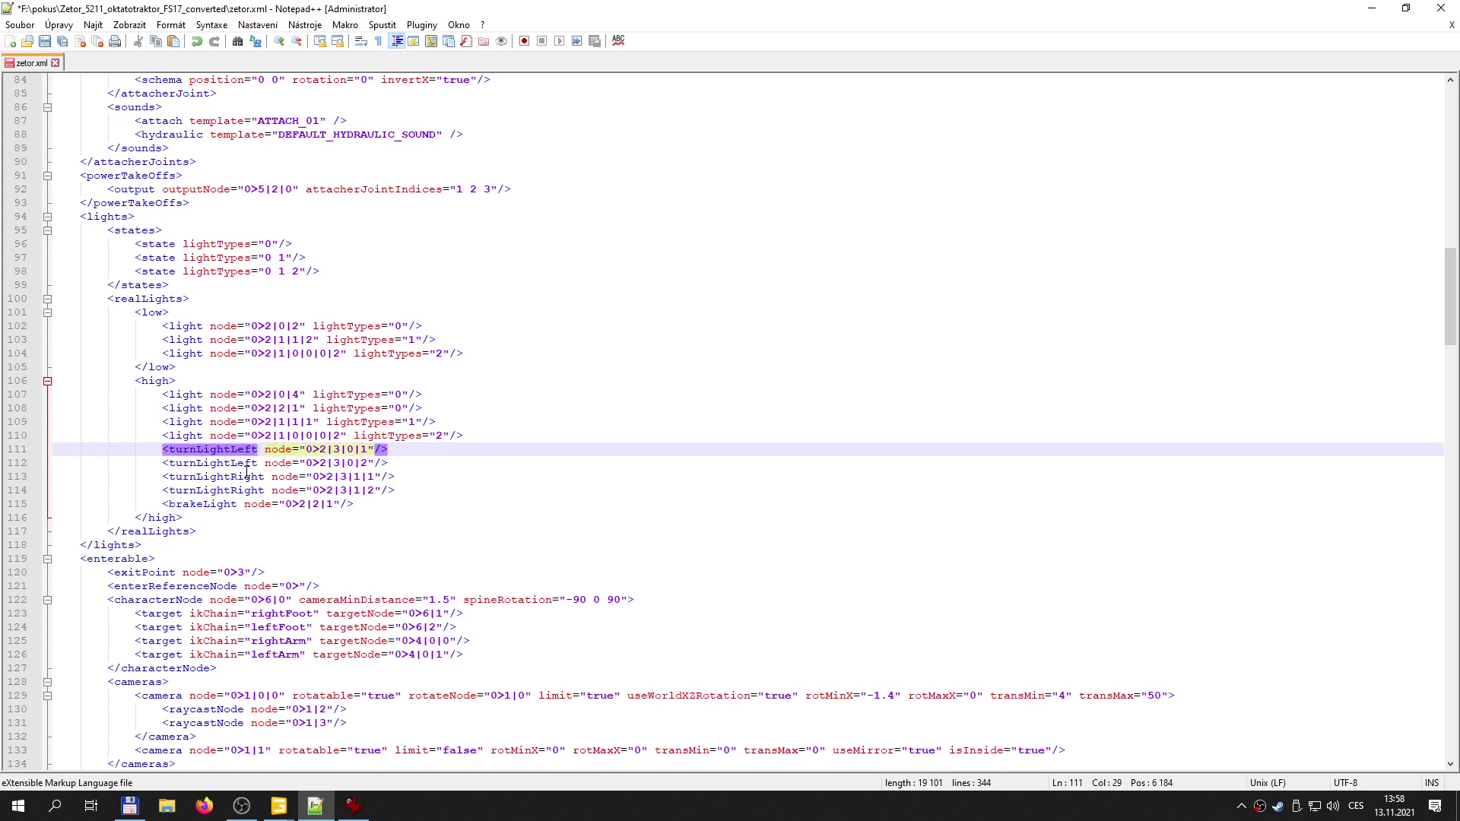
click(246, 465)
click(236, 479)
click(224, 505)
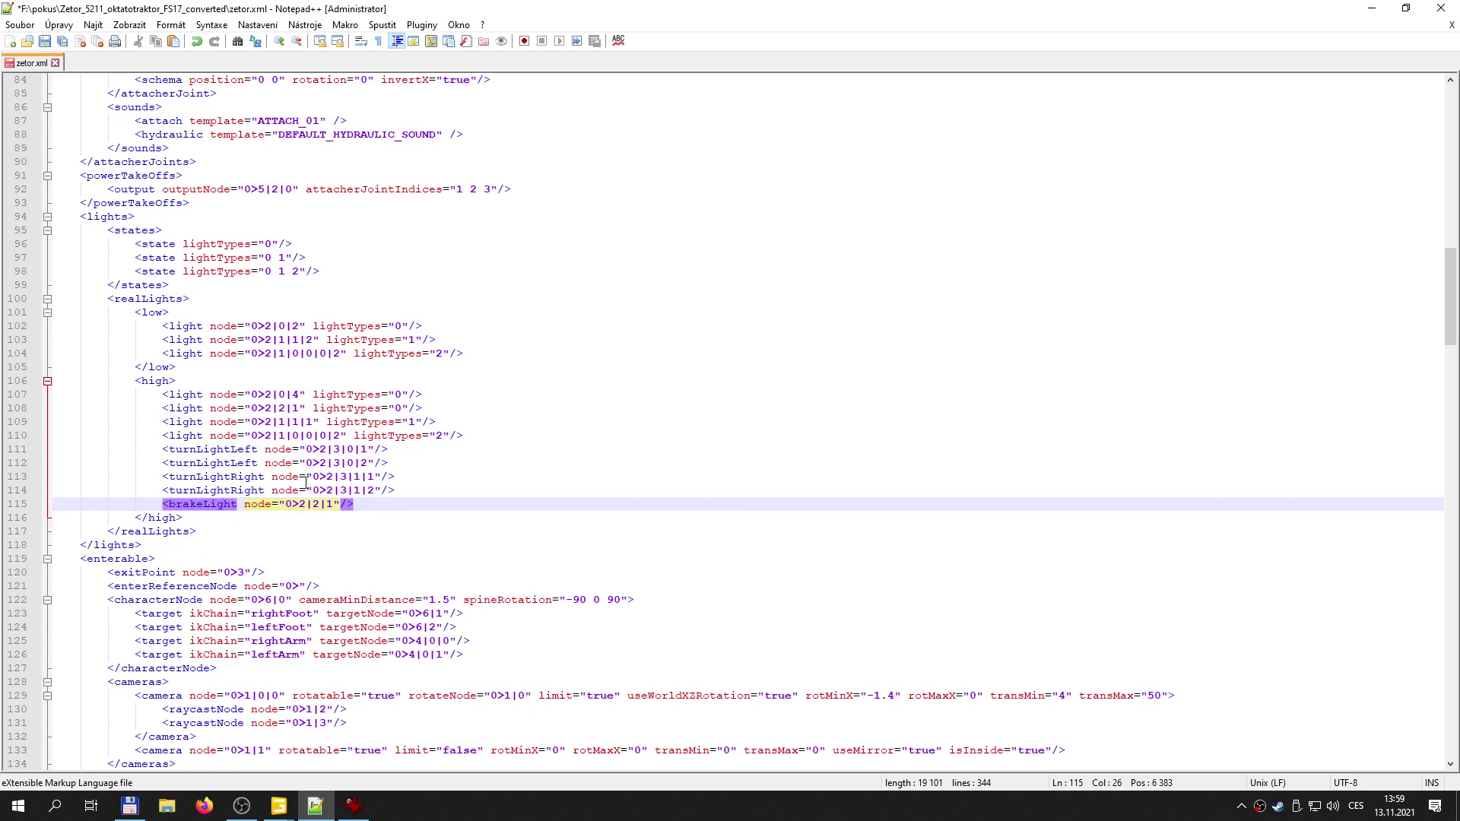
click(215, 517)
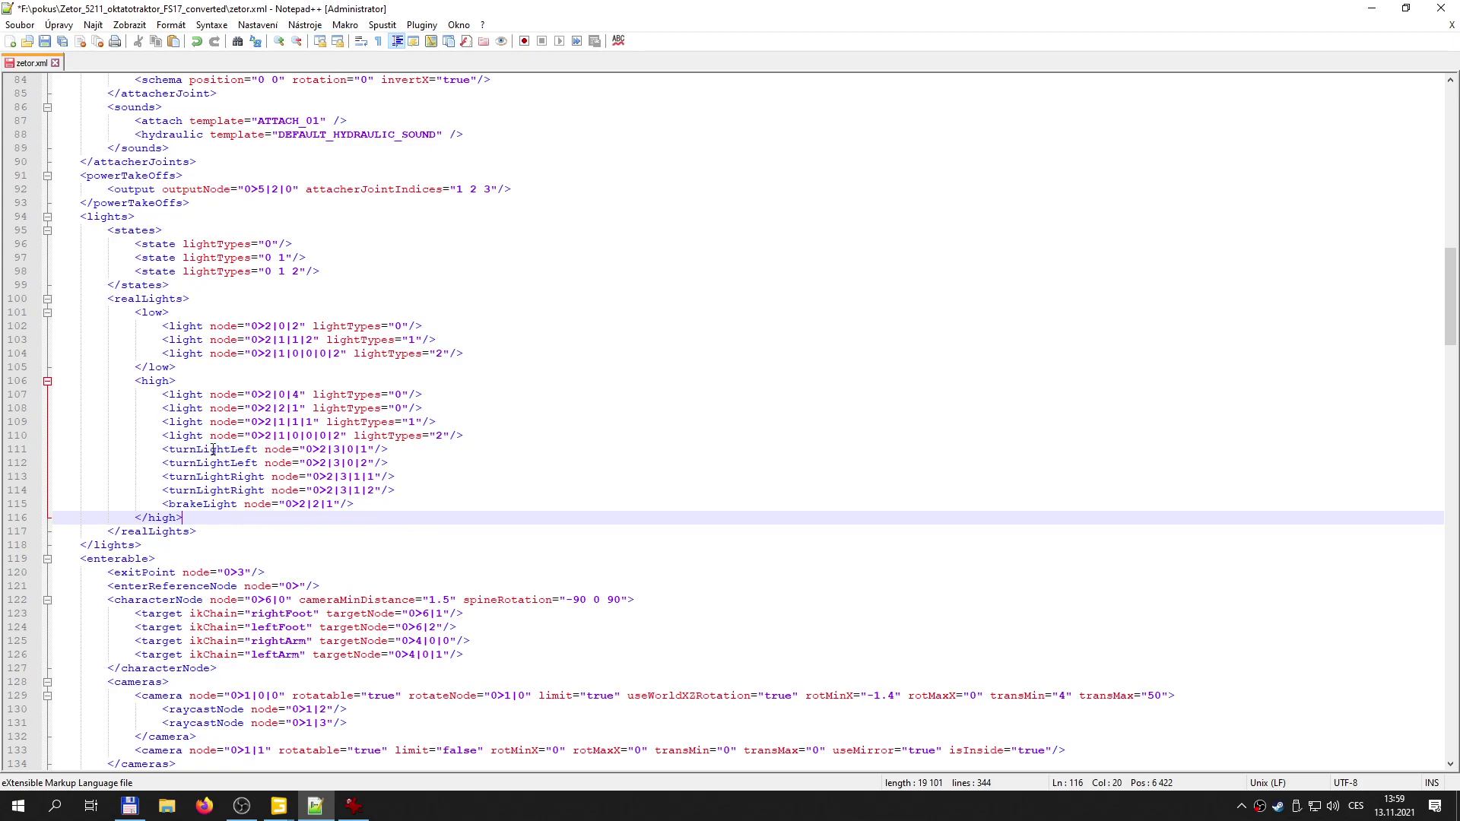
- Switch to GIANTS Editor and check turnLightLeftFront's index path and location against the first turnLightLeft entry
click(210, 449)
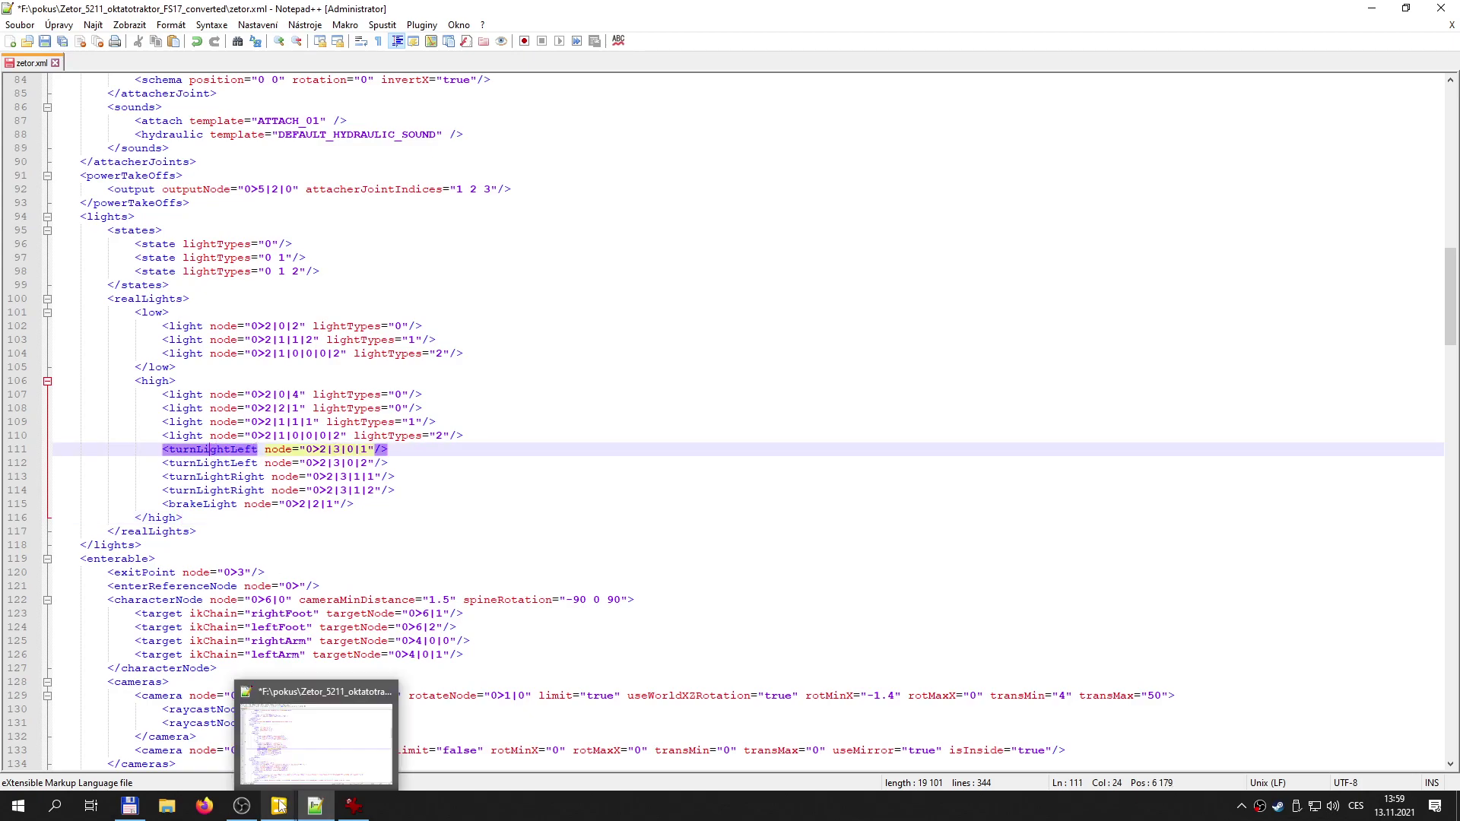
click(190, 730)
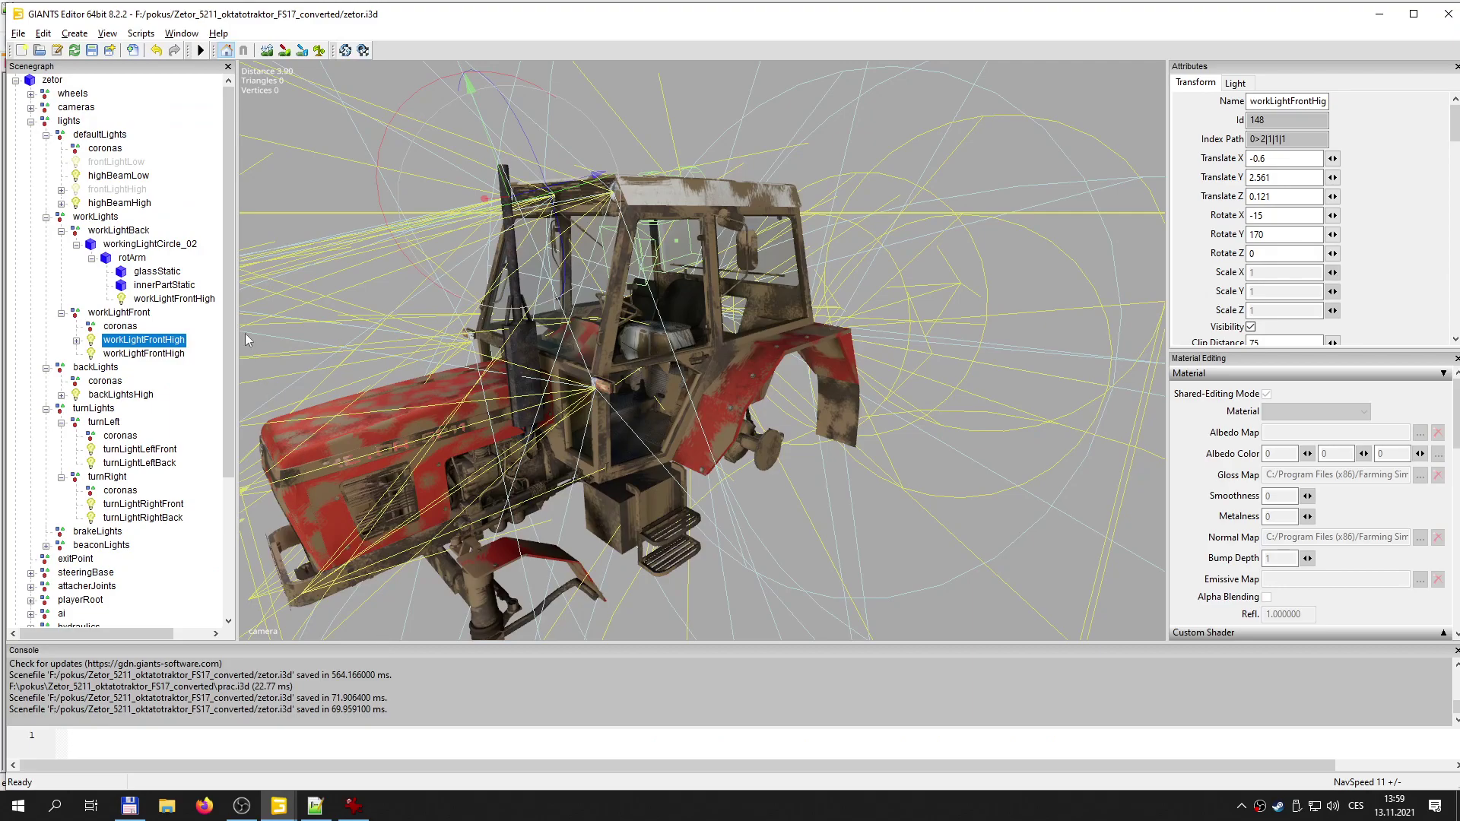
click(118, 426)
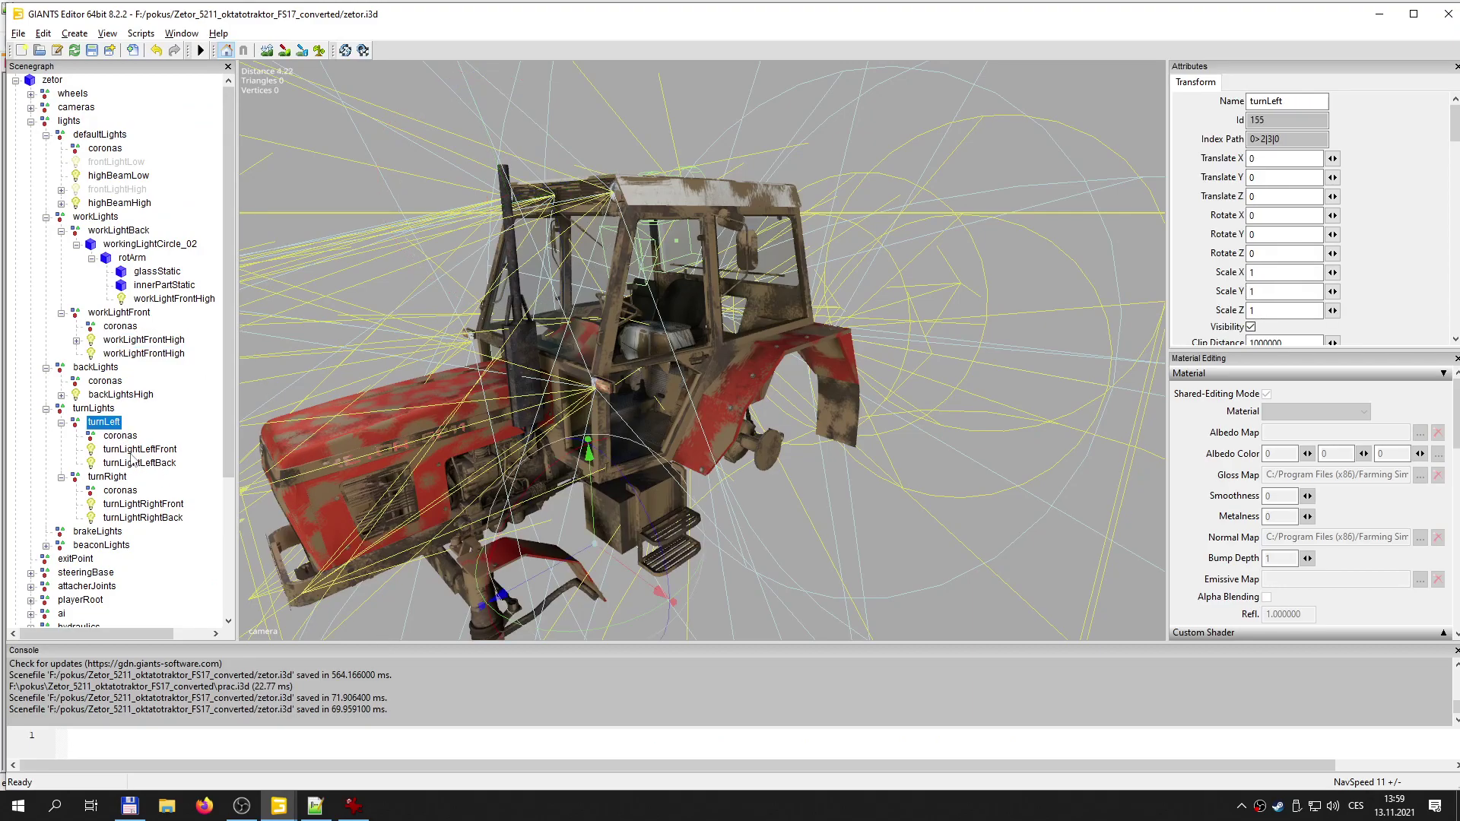
click(130, 452)
alt+drag(540, 430, 577, 435)
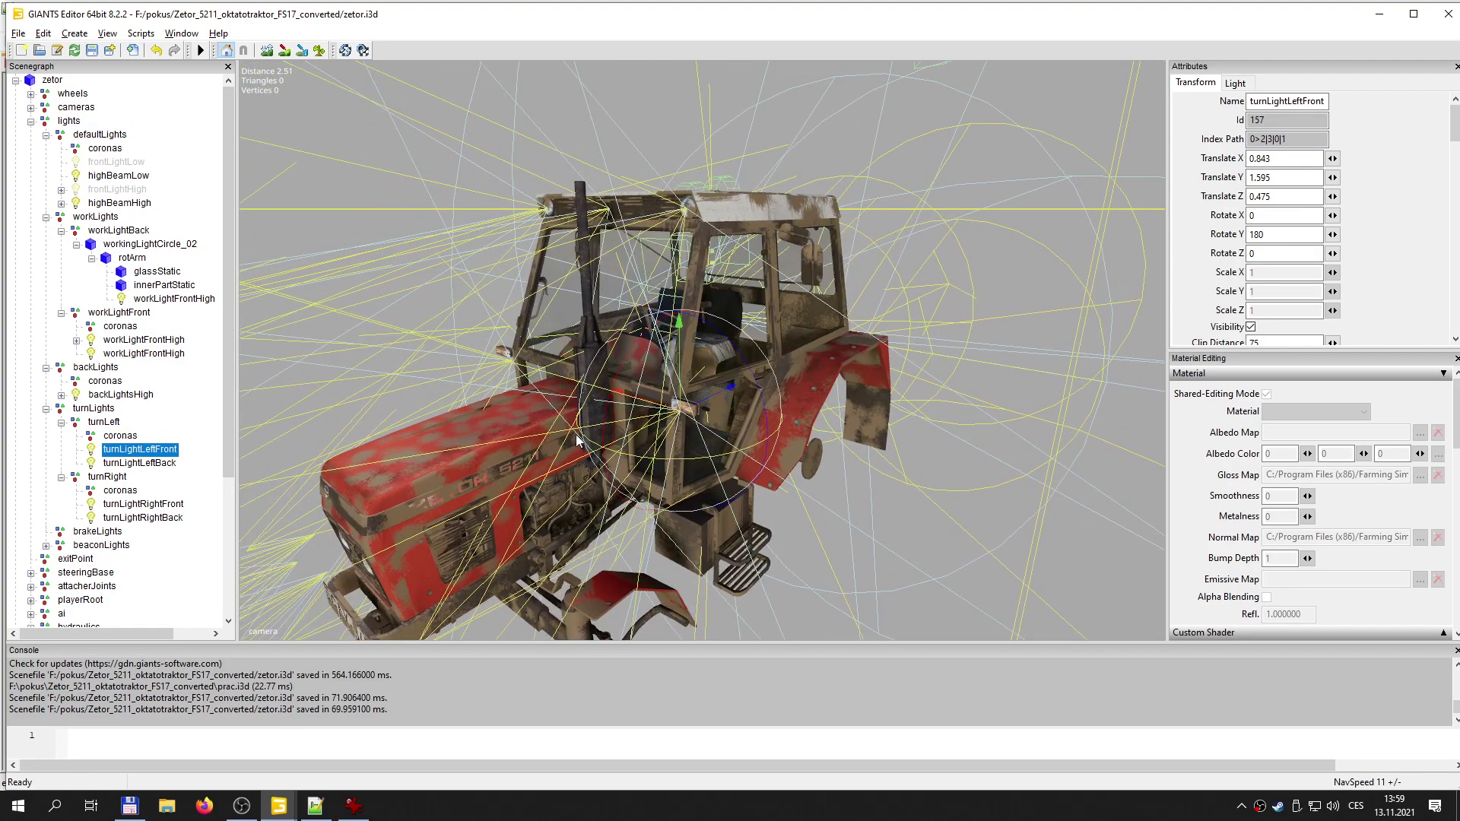
- Move turnLightLeftFront onto the front left indicator at Translate Z 0.445 and set its Rotate X to -15
scroll(576, 435, up, 3)
scroll(679, 508, up, 2)
alt+drag(677, 514, 509, 511)
drag(538, 394, 561, 387)
alt+drag(505, 436, 608, 472)
double_click(1251, 215)
text(15)
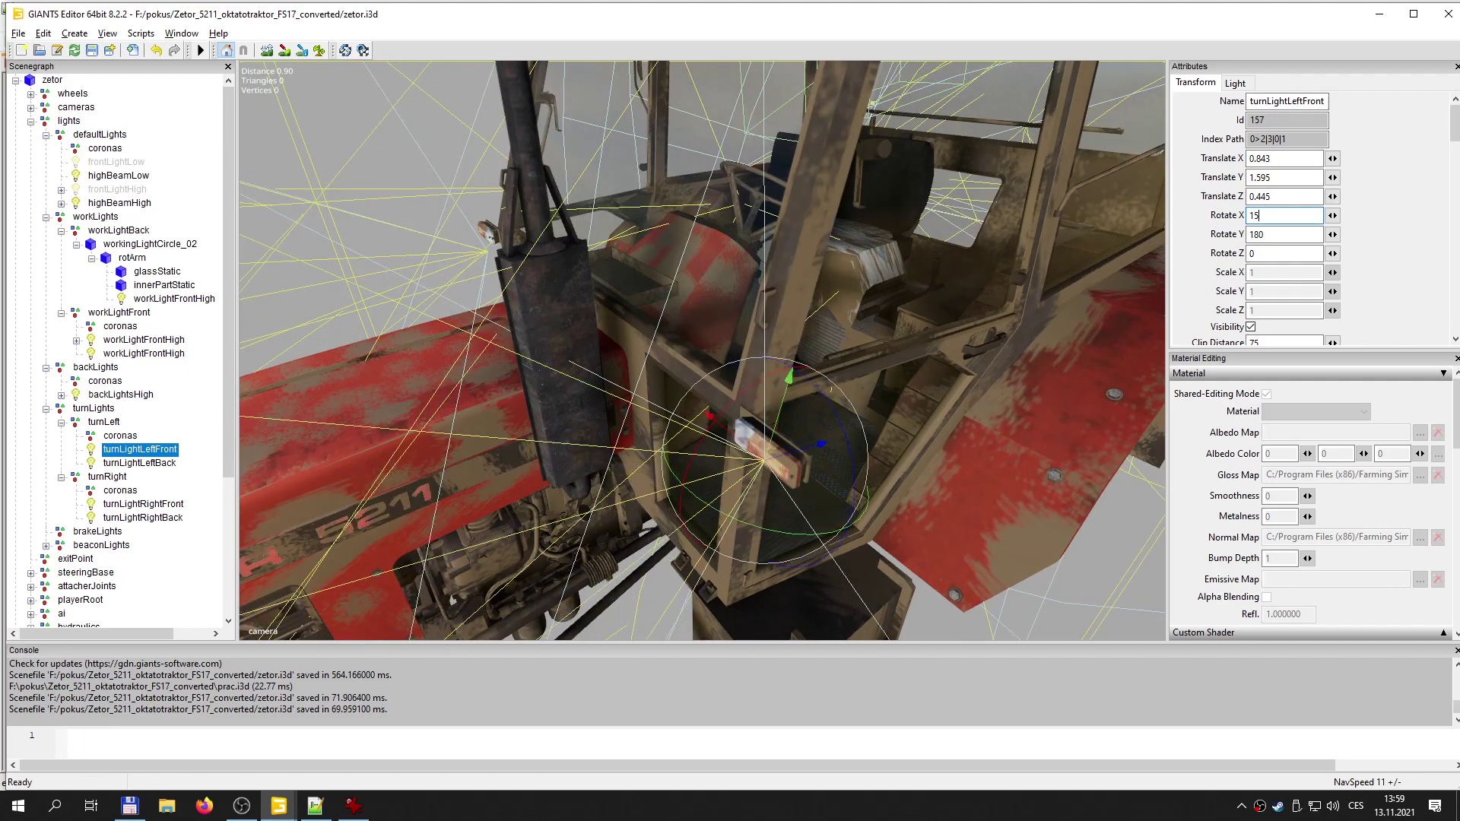
text(-)
alt+drag(472, 352, 600, 286)
middle_drag(601, 290, 600, 318)
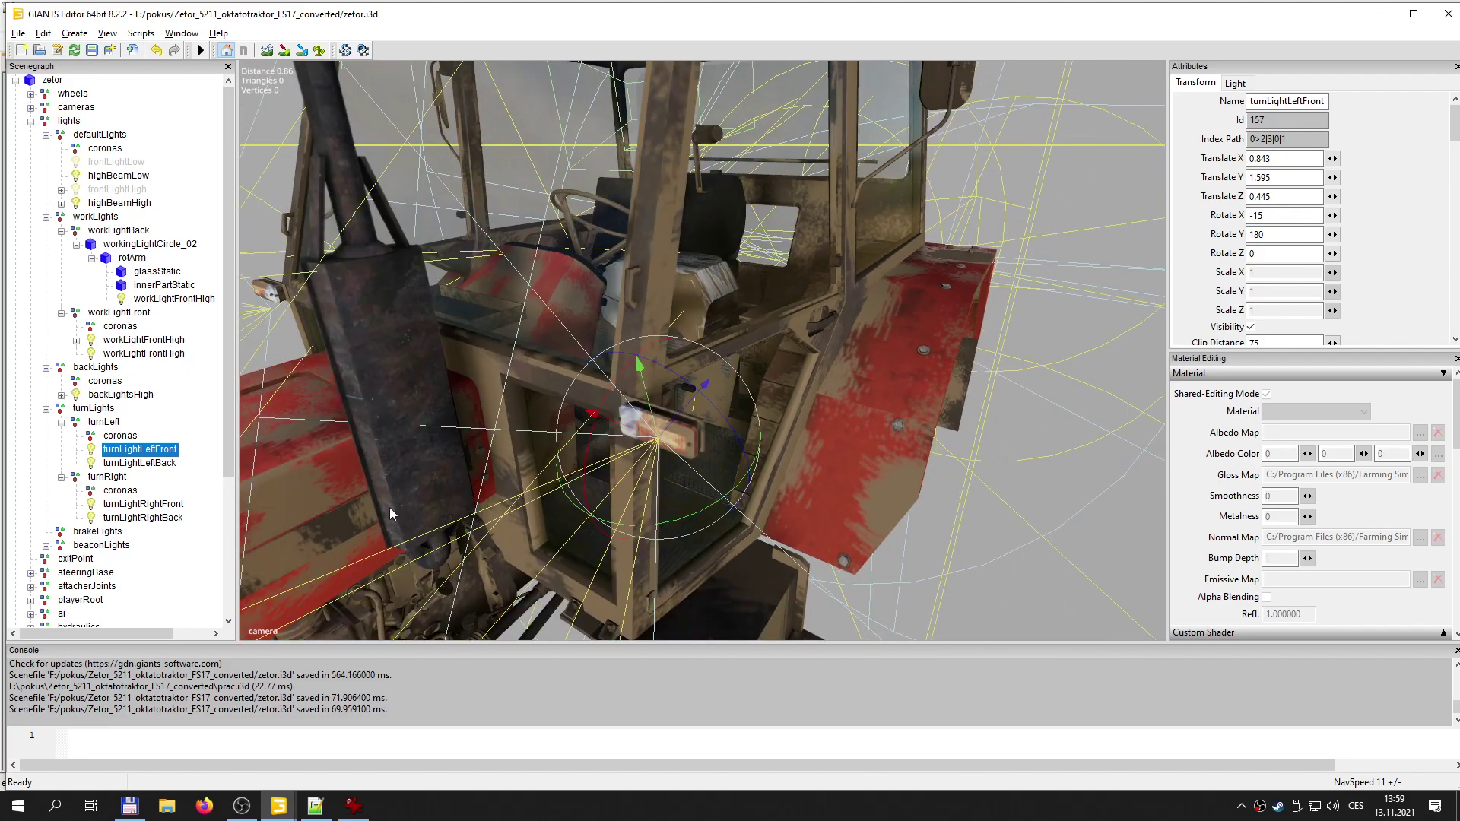
- Copy turnLightLeftFront's index path 0>2|3|0|1 into the node attribute of the first turnLightLeft entry in zetor.xml in Notepad++
drag(1284, 149, 1245, 140)
click(314, 803)
click(295, 723)
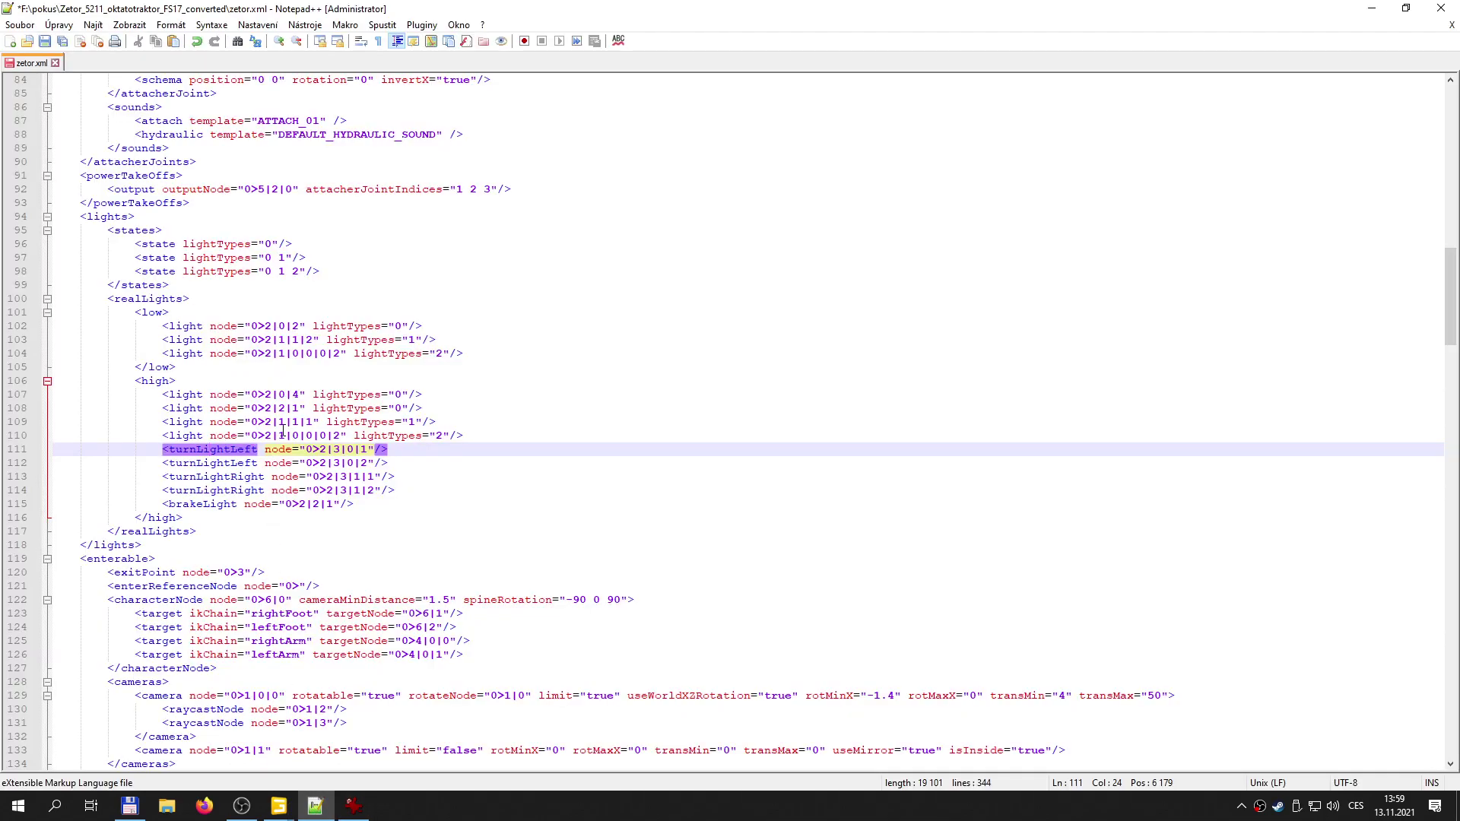
drag(306, 451, 367, 450)
key(ctrl+v)
- Switch back to GIANTS Editor and move turnLightLeftBack onto the rear left indicator at Translate X 1.06
click(353, 464)
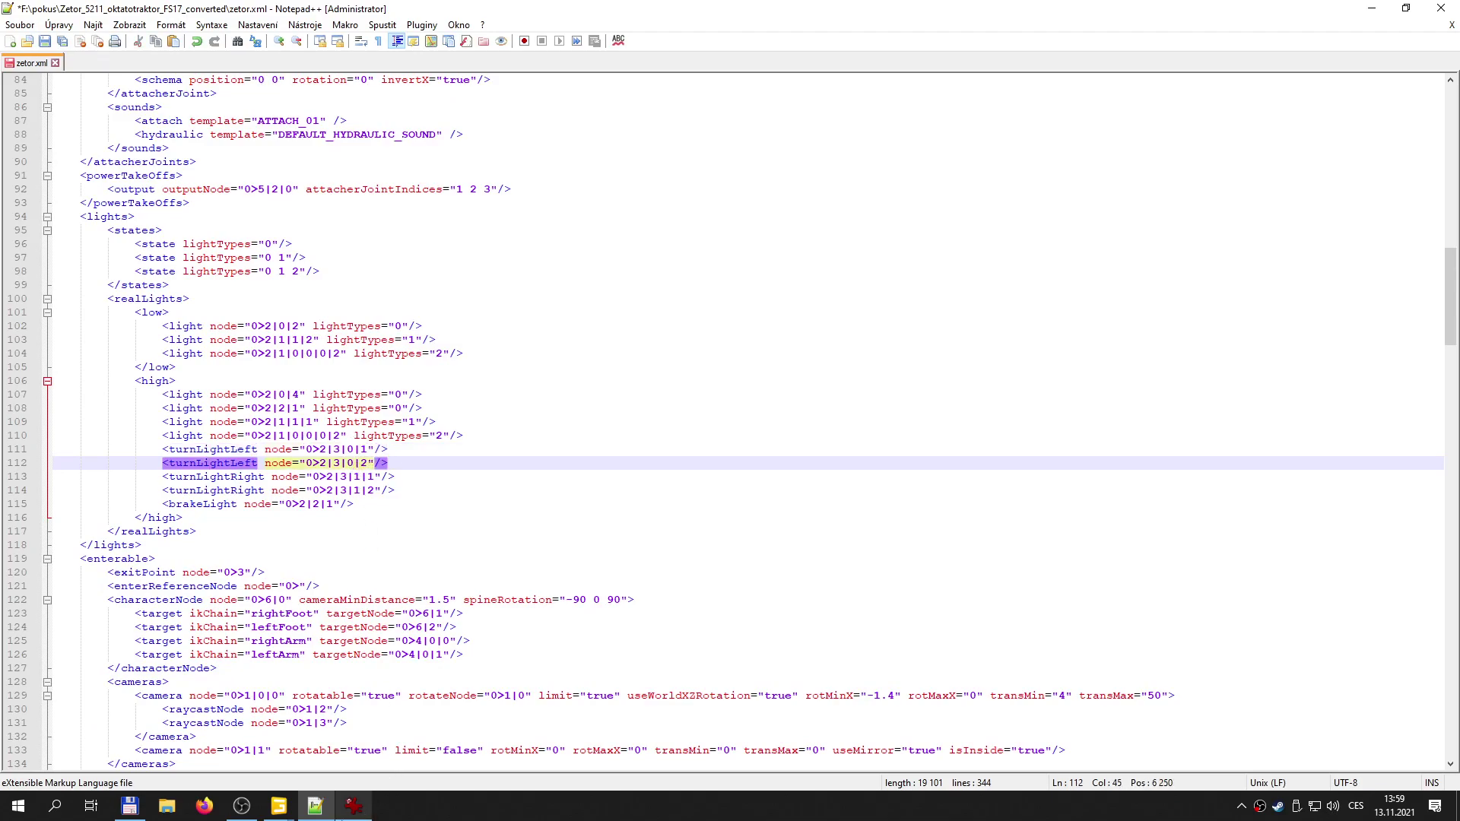
mouse_move(278, 806)
click(196, 742)
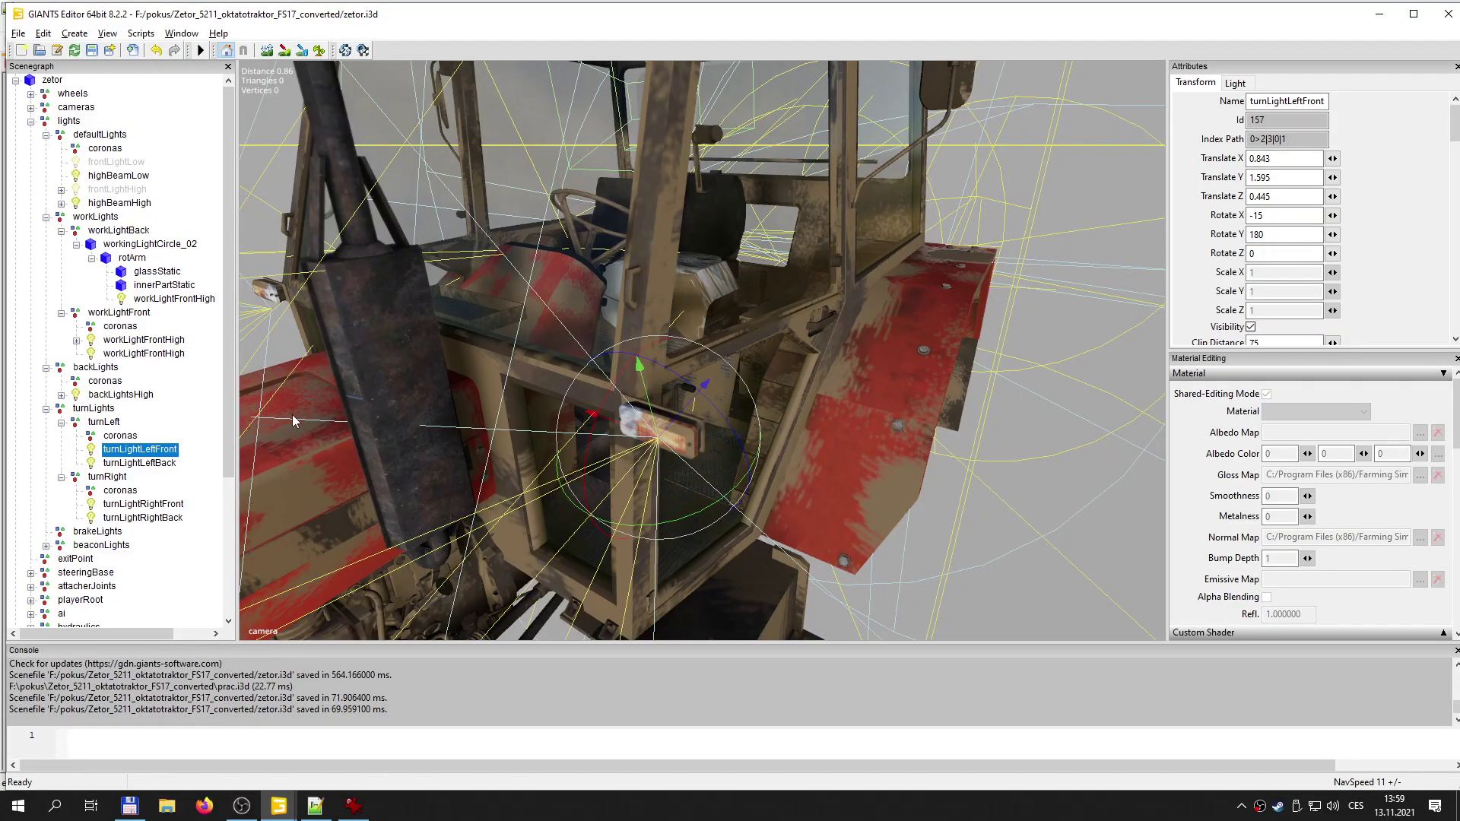
alt+drag(875, 411, 484, 437)
scroll(484, 436, up, 3)
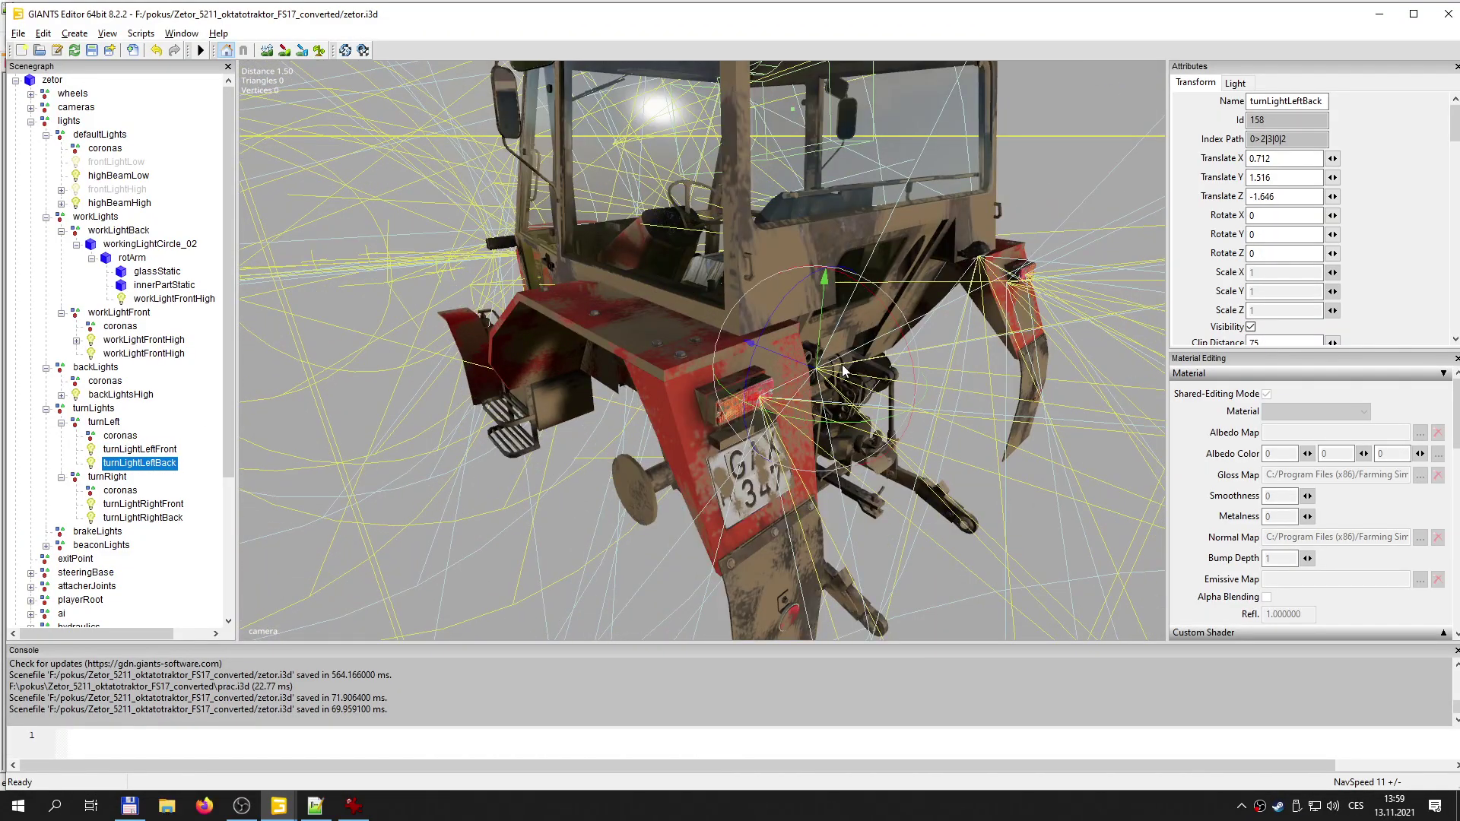
drag(749, 402, 656, 455)
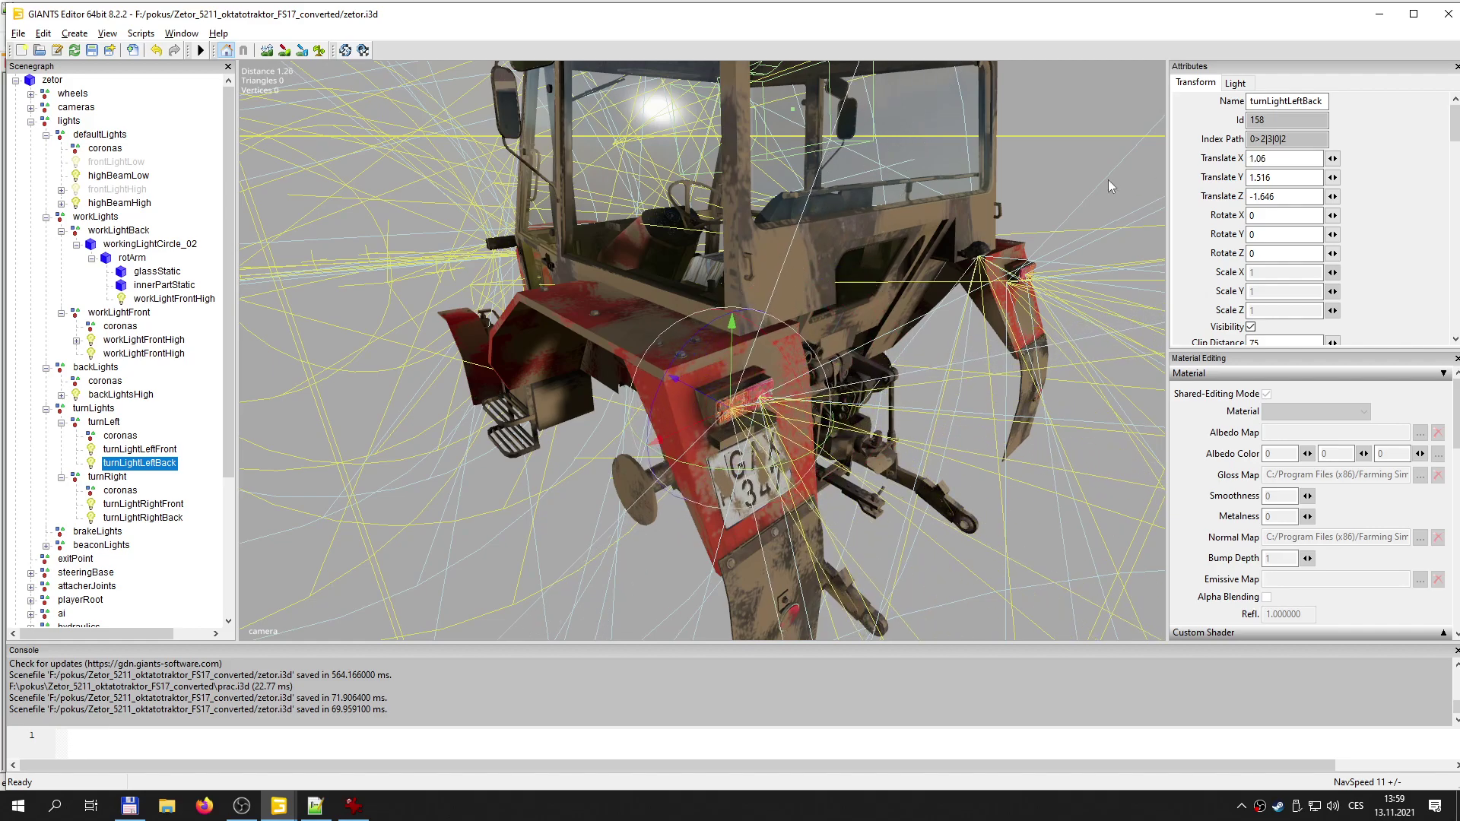
- Position turnLightRightFront on the front right indicator at Translate X -0.841, Y 1.596 and Z 0.442
click(121, 505)
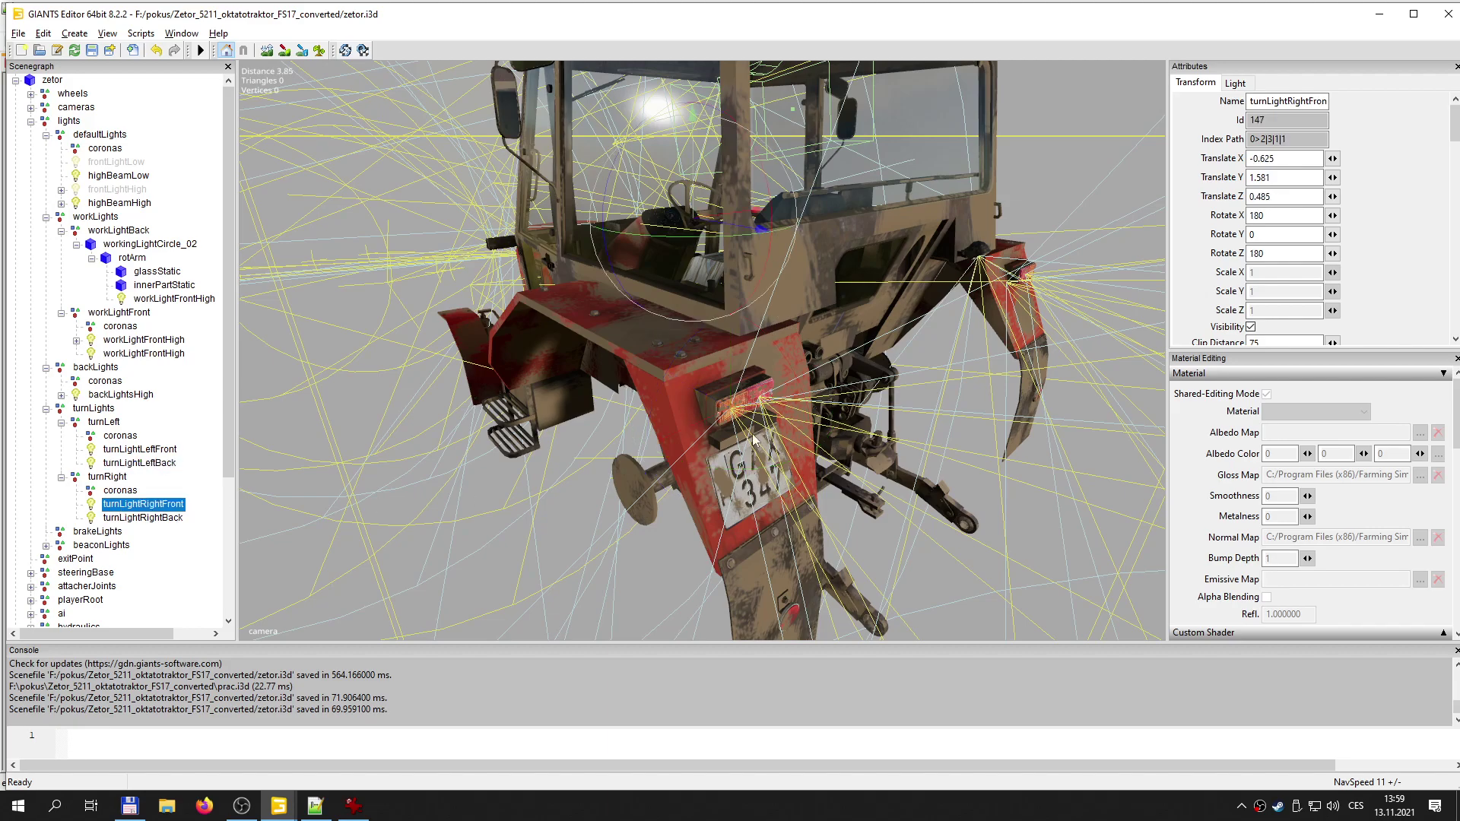
alt+drag(467, 411, 1023, 394)
scroll(1023, 394, up, 3)
alt+middle_drag(1023, 394, 647, 419)
scroll(632, 376, up, 2)
scroll(633, 403, up, 4)
drag(698, 473, 367, 575)
alt+drag(601, 544, 607, 542)
middle_drag(607, 543, 690, 478)
drag(776, 318, 698, 314)
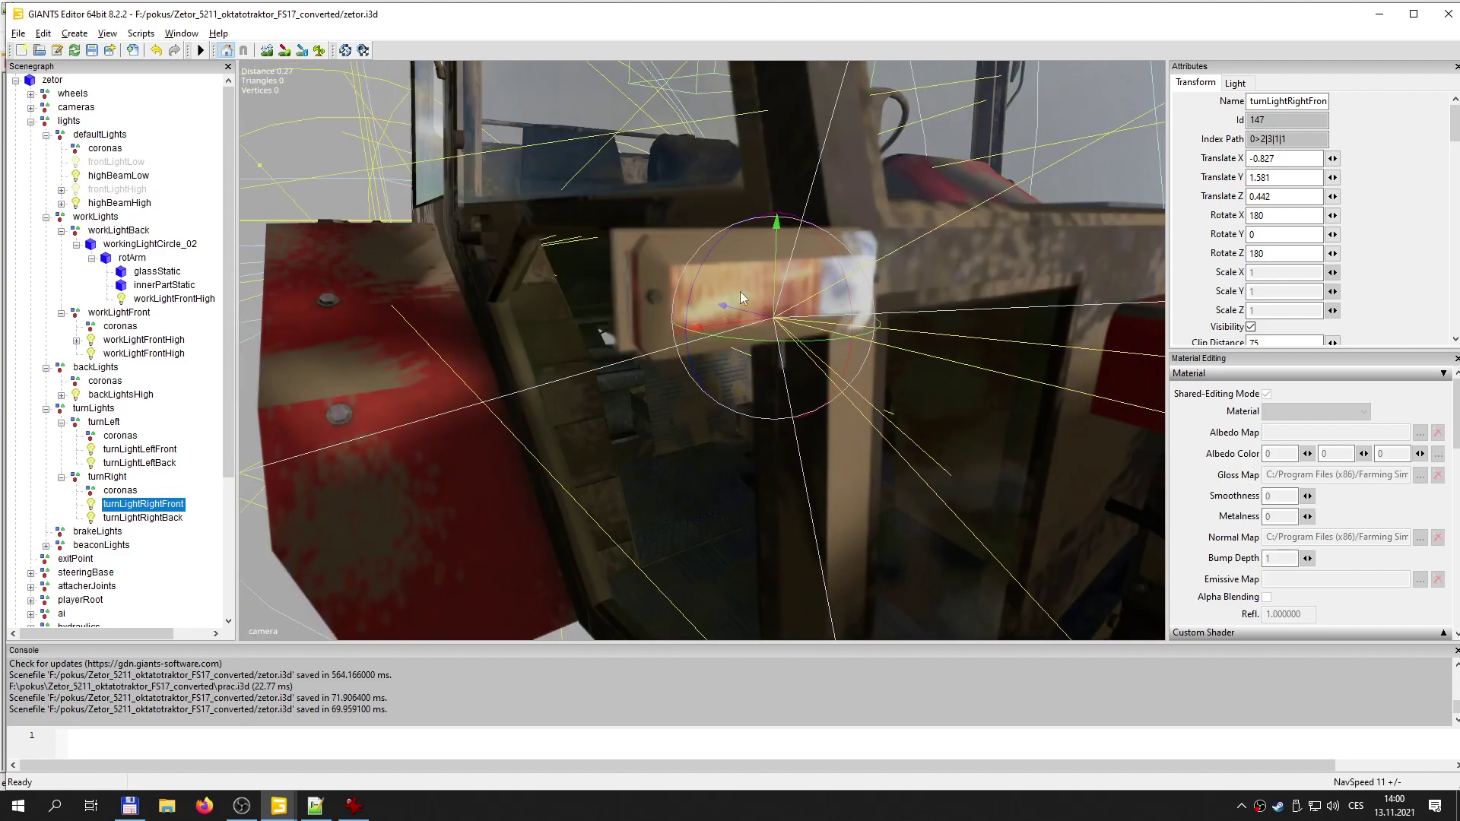
drag(776, 277, 727, 298)
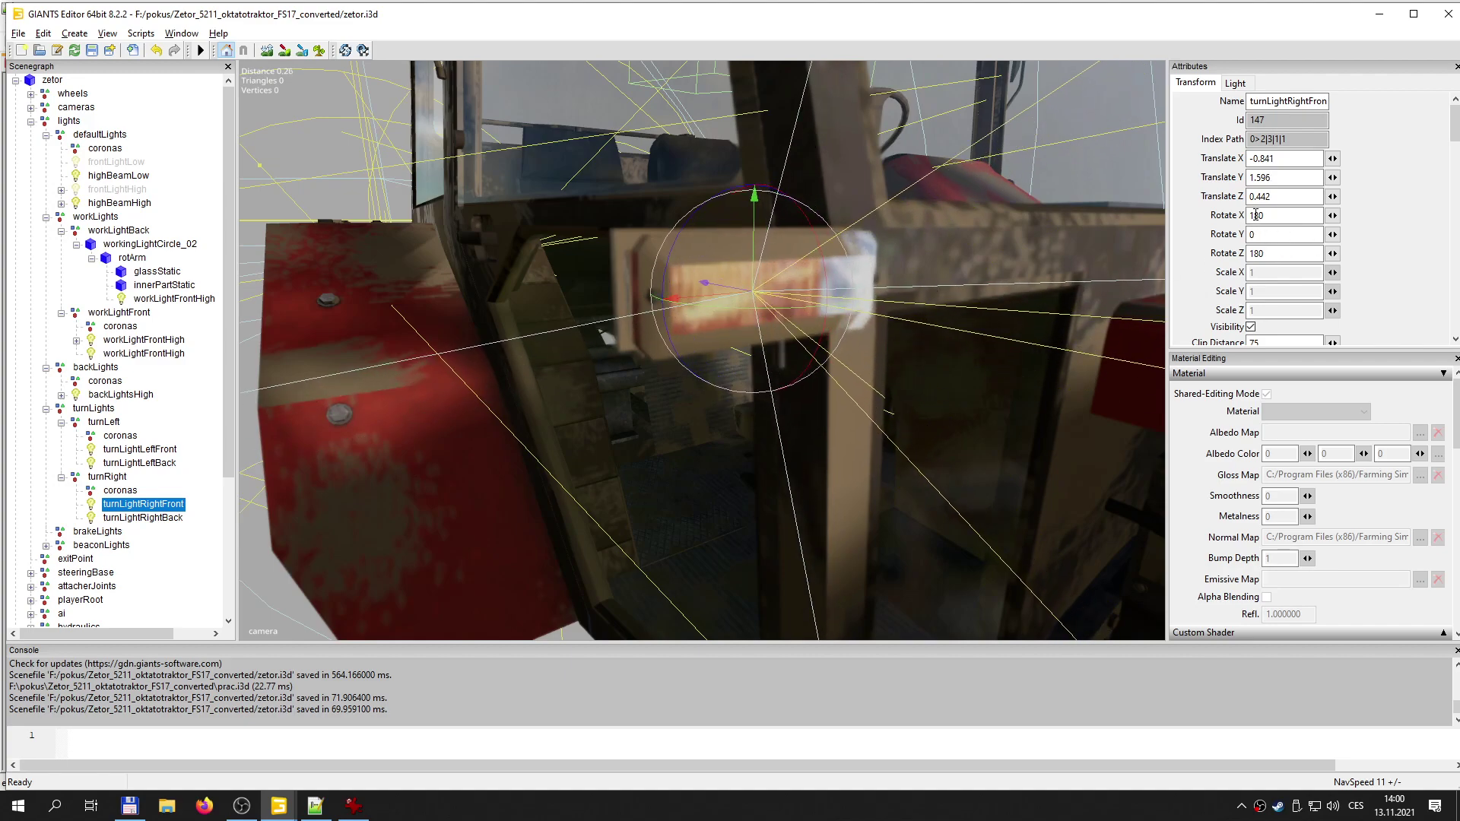
- Set turnLightRightFront's Rotate X to 165
scroll(1248, 235, down, 3)
scroll(1241, 262, up, 3)
scroll(1153, 325, down, 5)
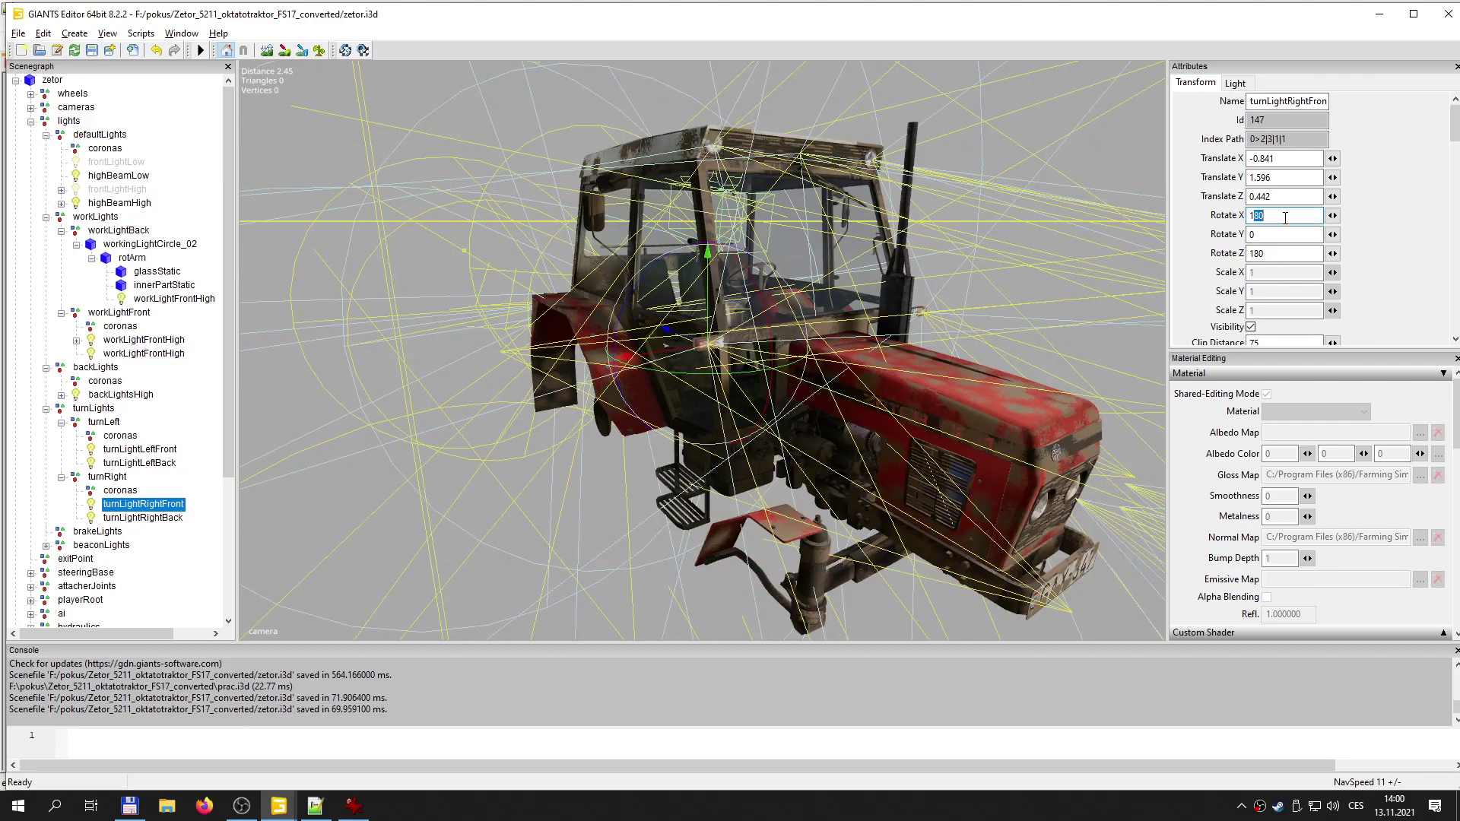
text(65)
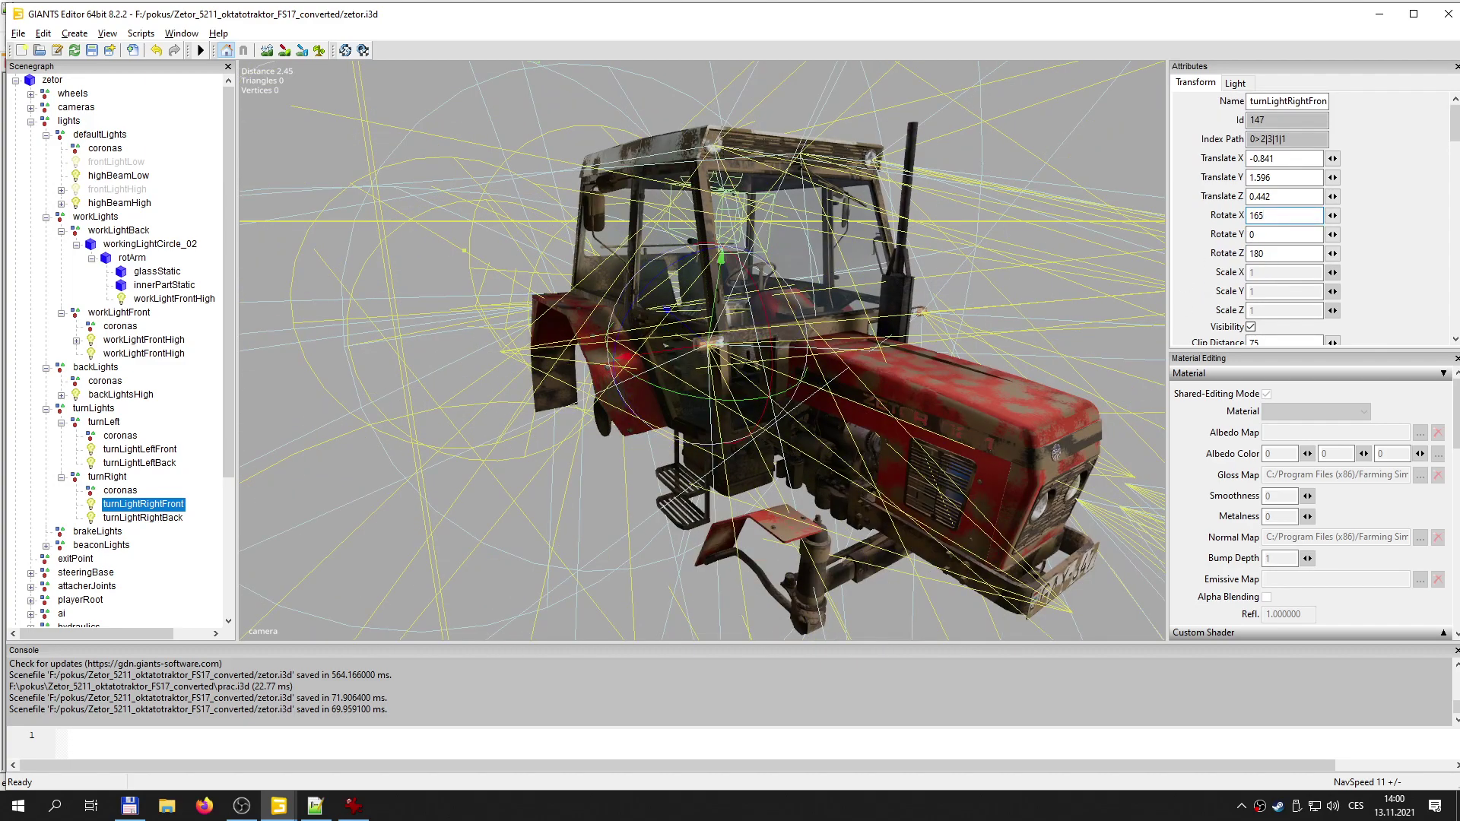
alt+drag(903, 352, 919, 367)
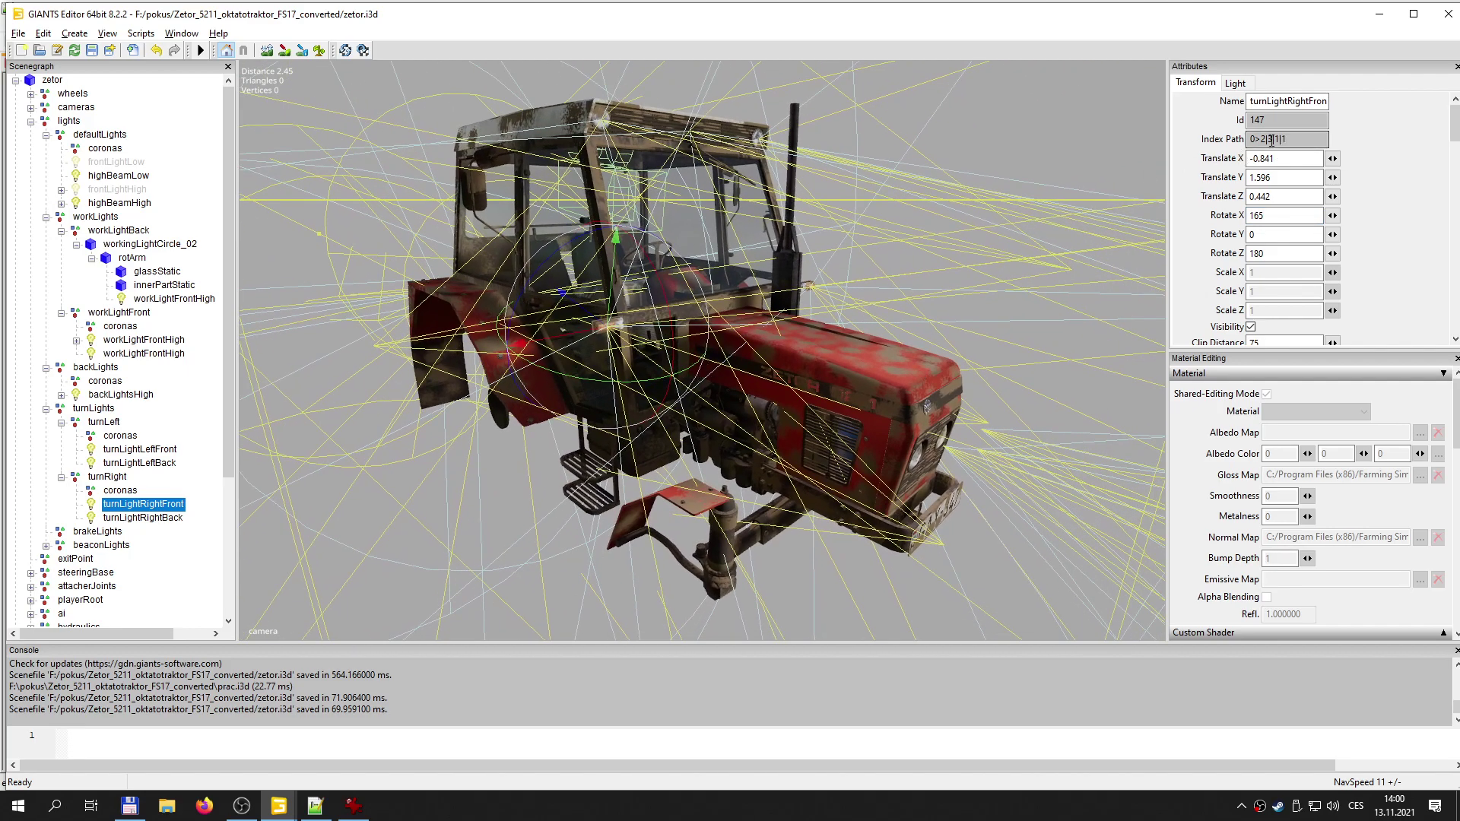
- Move turnLightRightBack onto the rear right indicator at Translate X -1.048, Y 1.512 and Z -1.655, undoing any accidental rotation
click(131, 518)
alt+drag(548, 407, 612, 407)
middle_drag(614, 413, 763, 440)
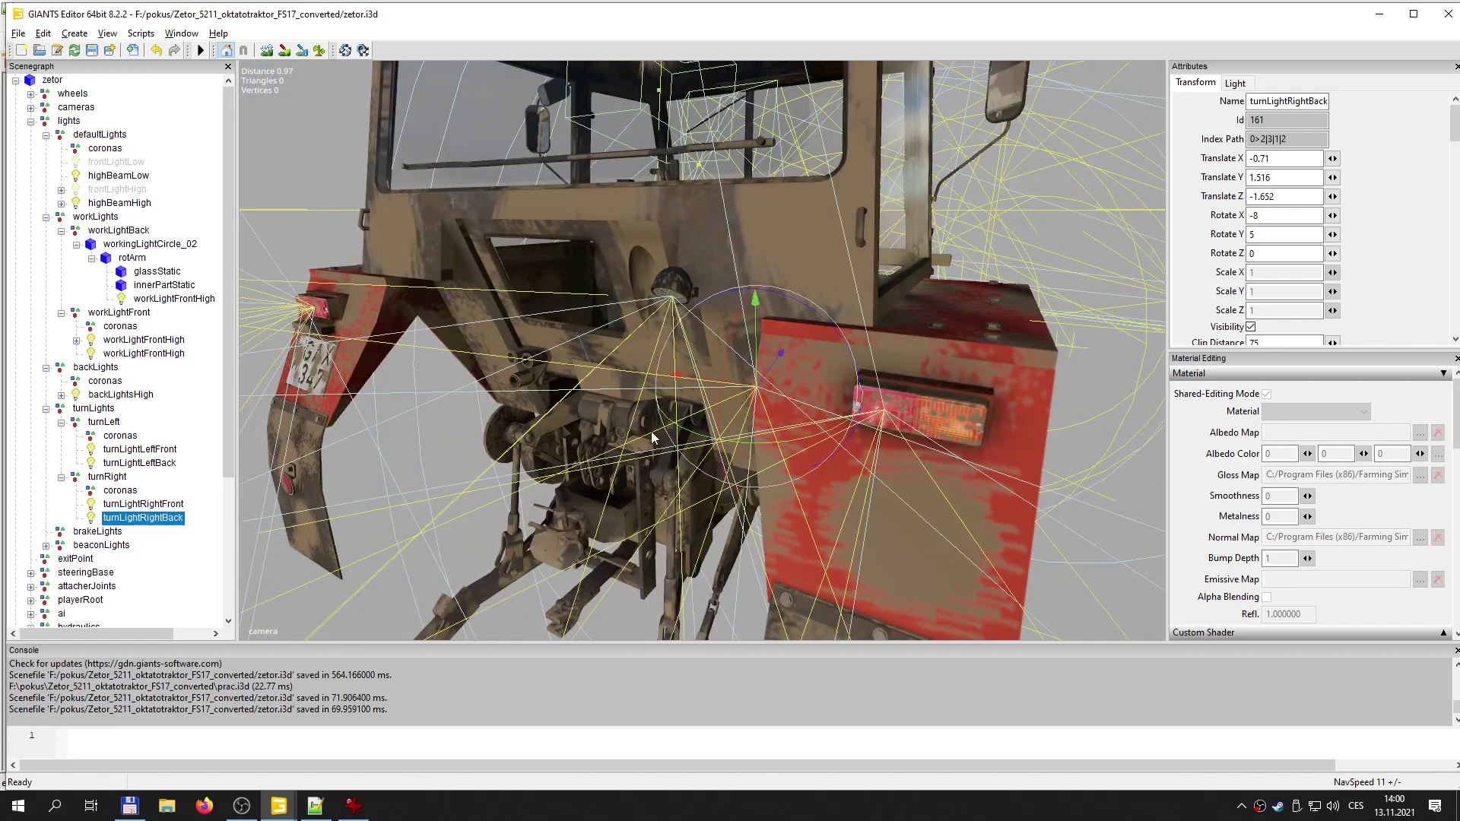
drag(718, 384, 830, 406)
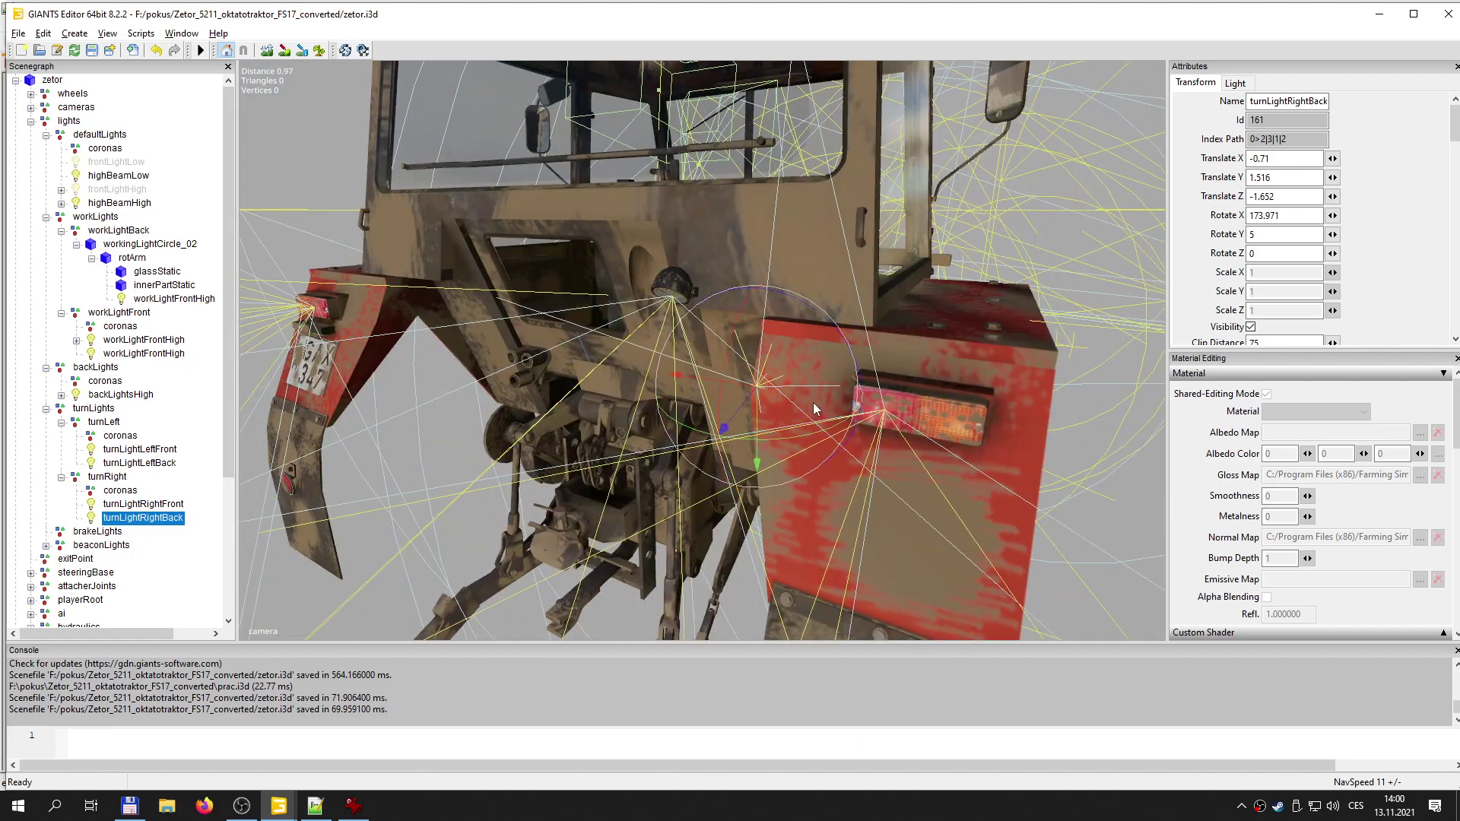
key(ctrl+z)
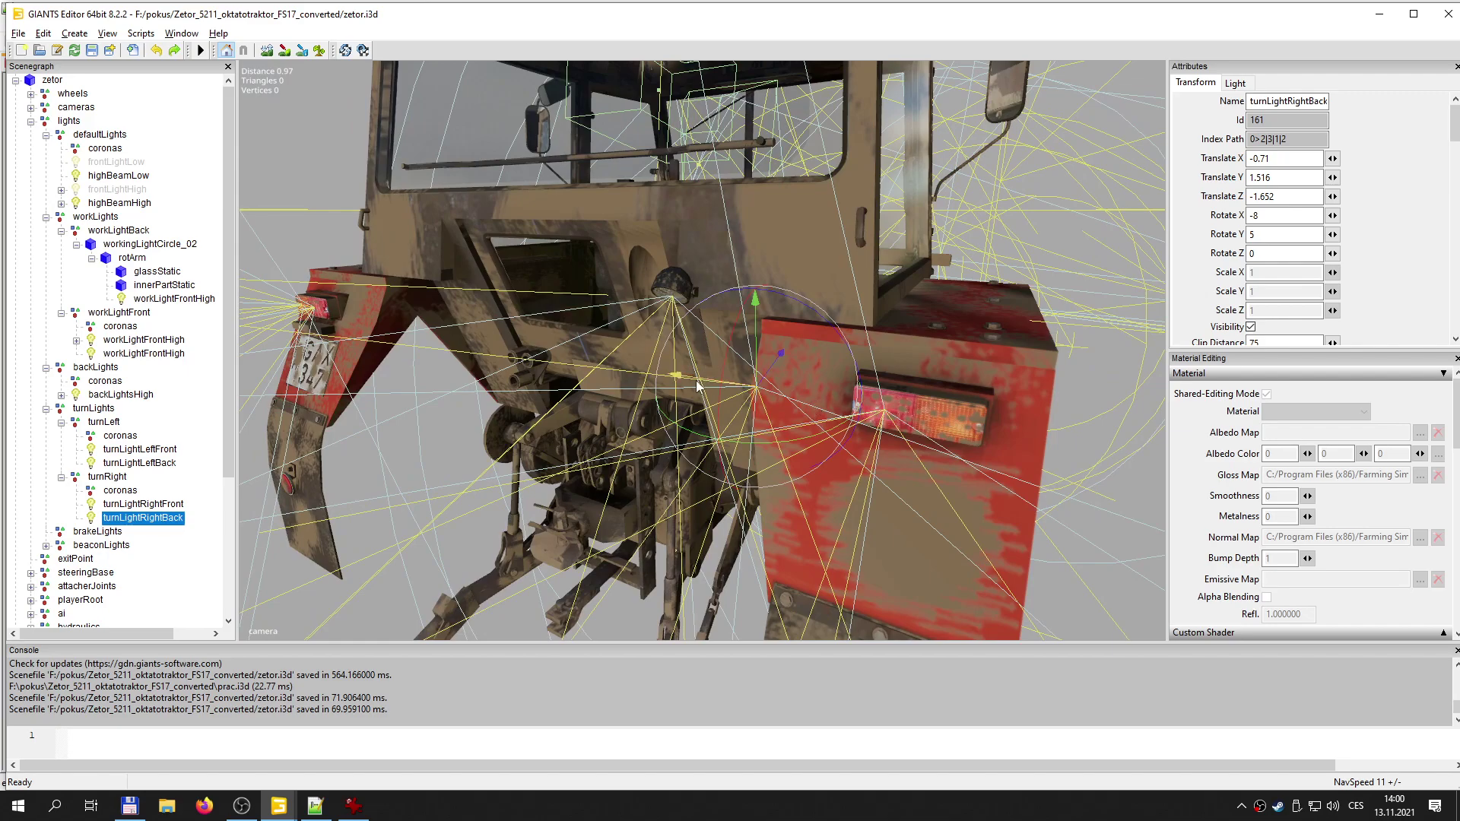
drag(695, 389, 949, 420)
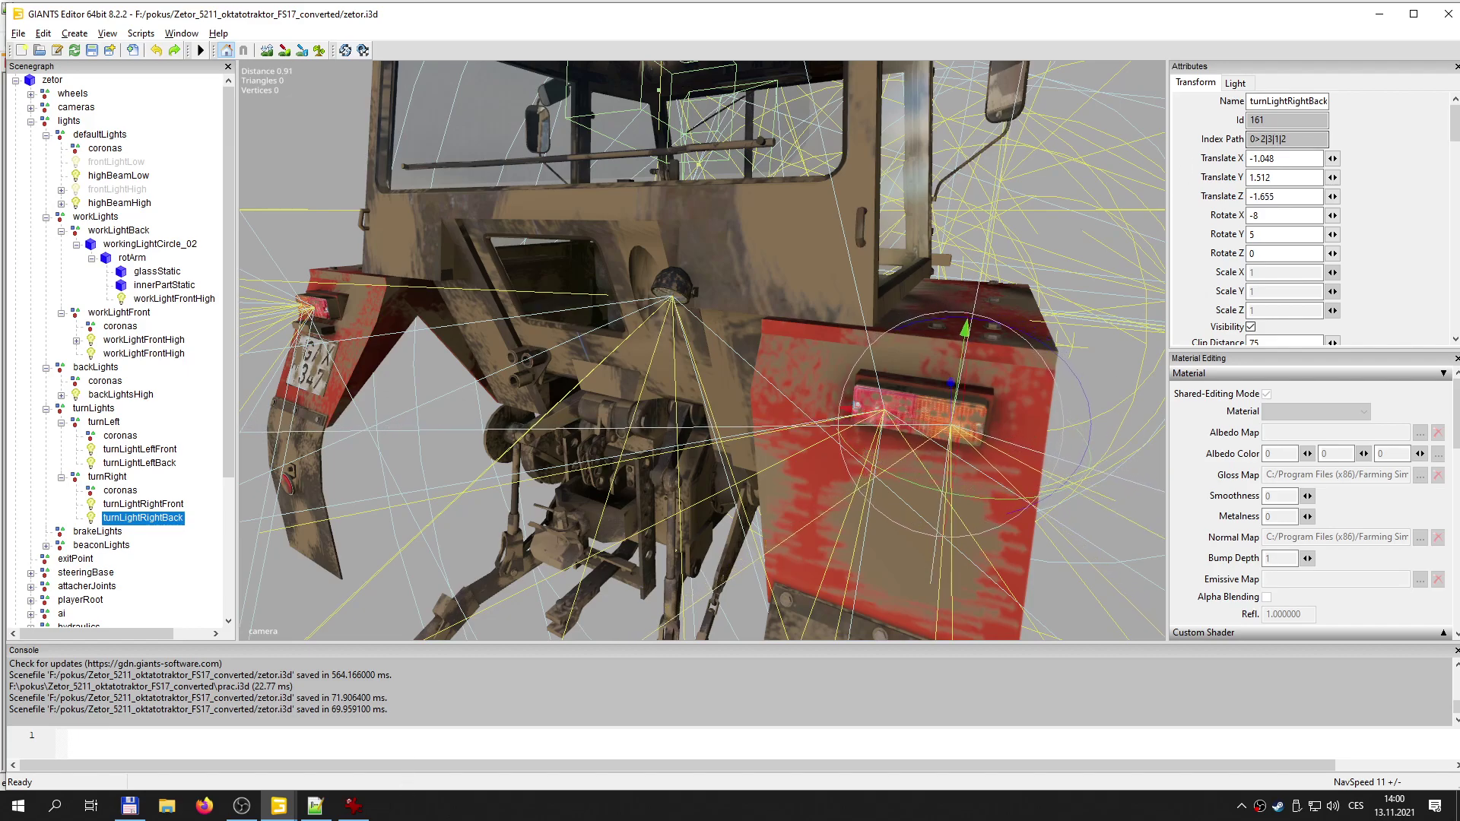
- Show turnLightRightBack's light attributes, launch Malování (Paint) and open its custom colour editor
click(1236, 84)
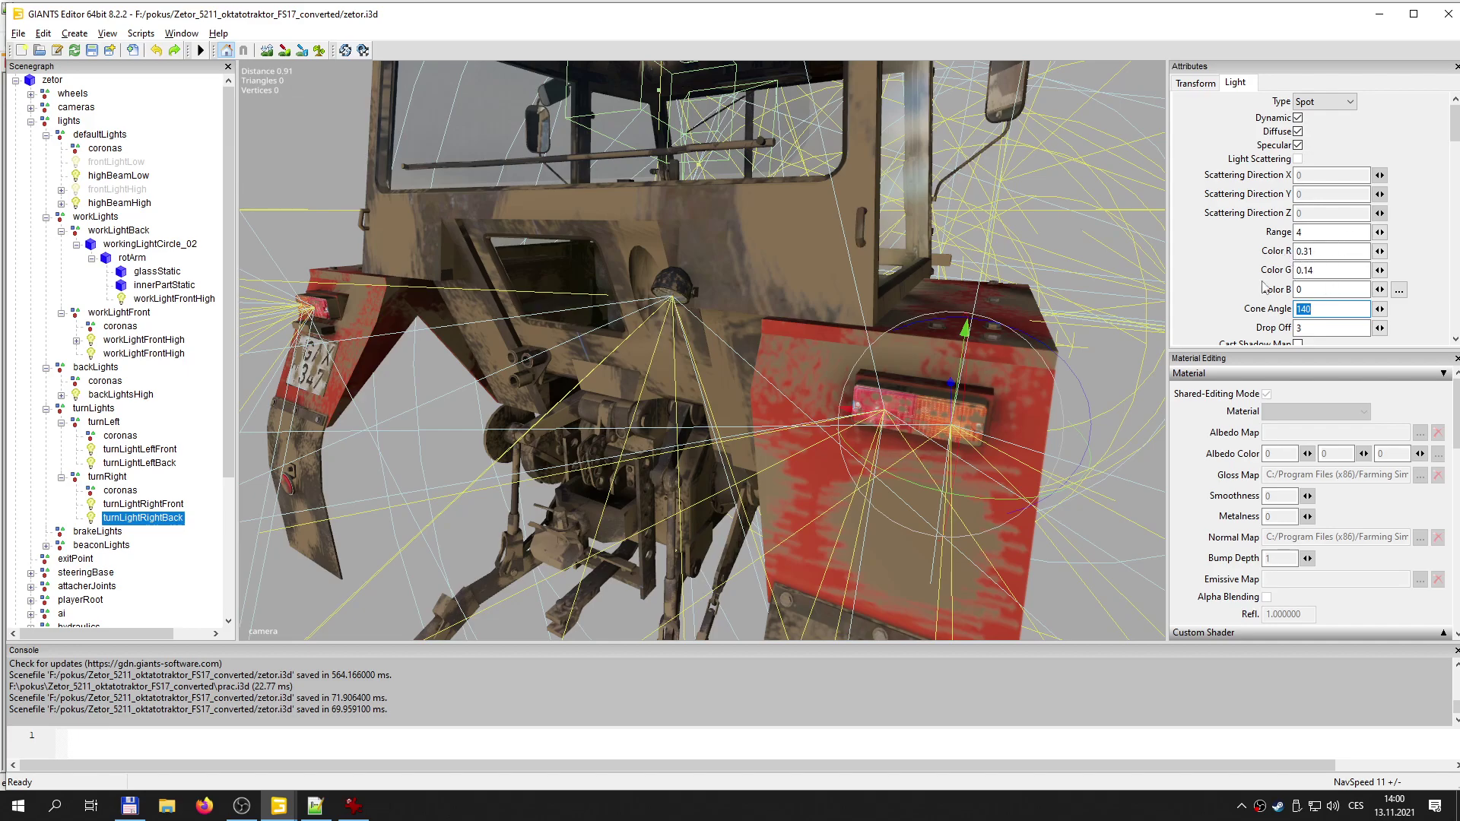
click(54, 805)
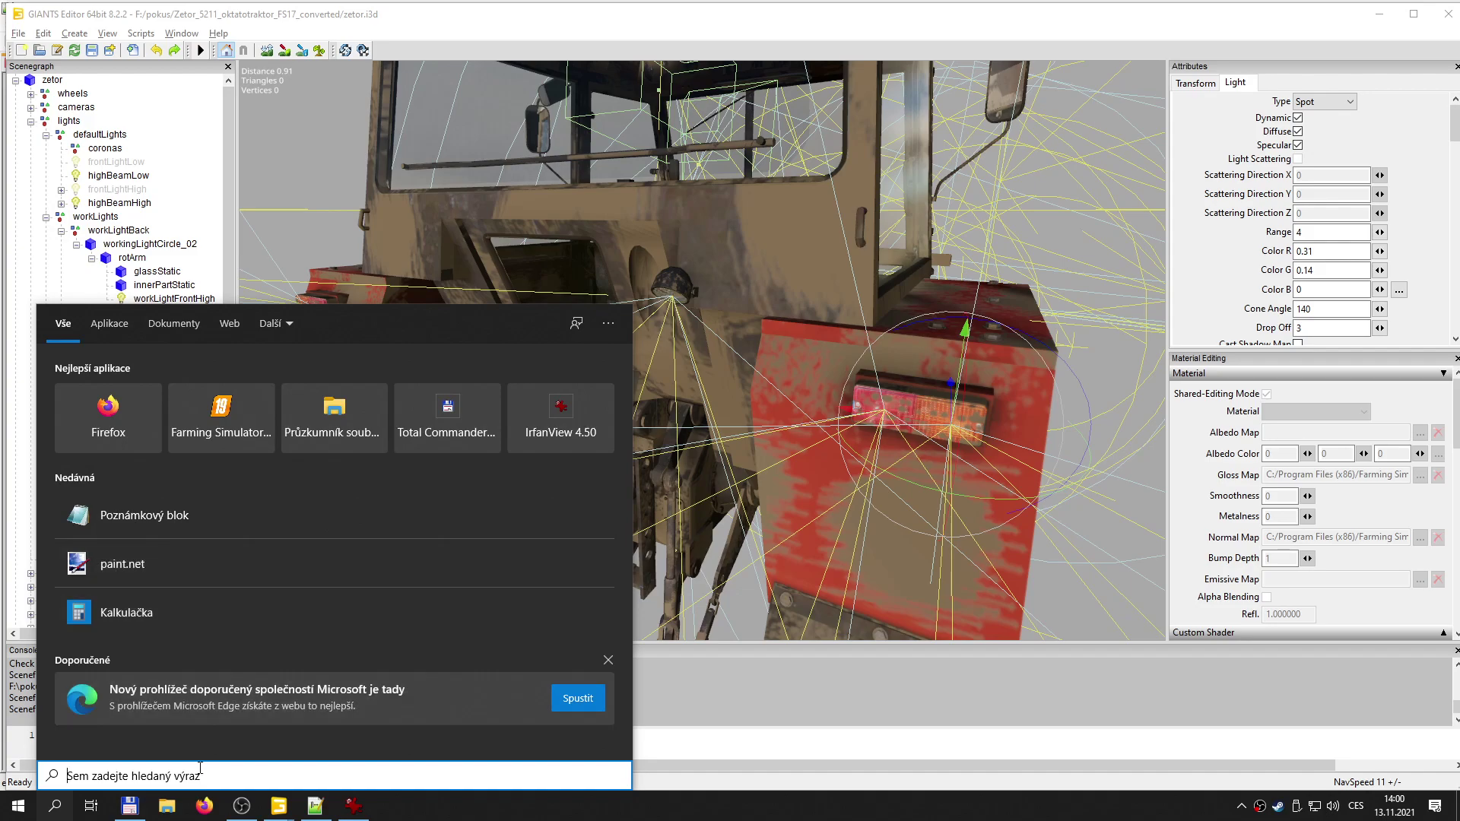
text(malo)
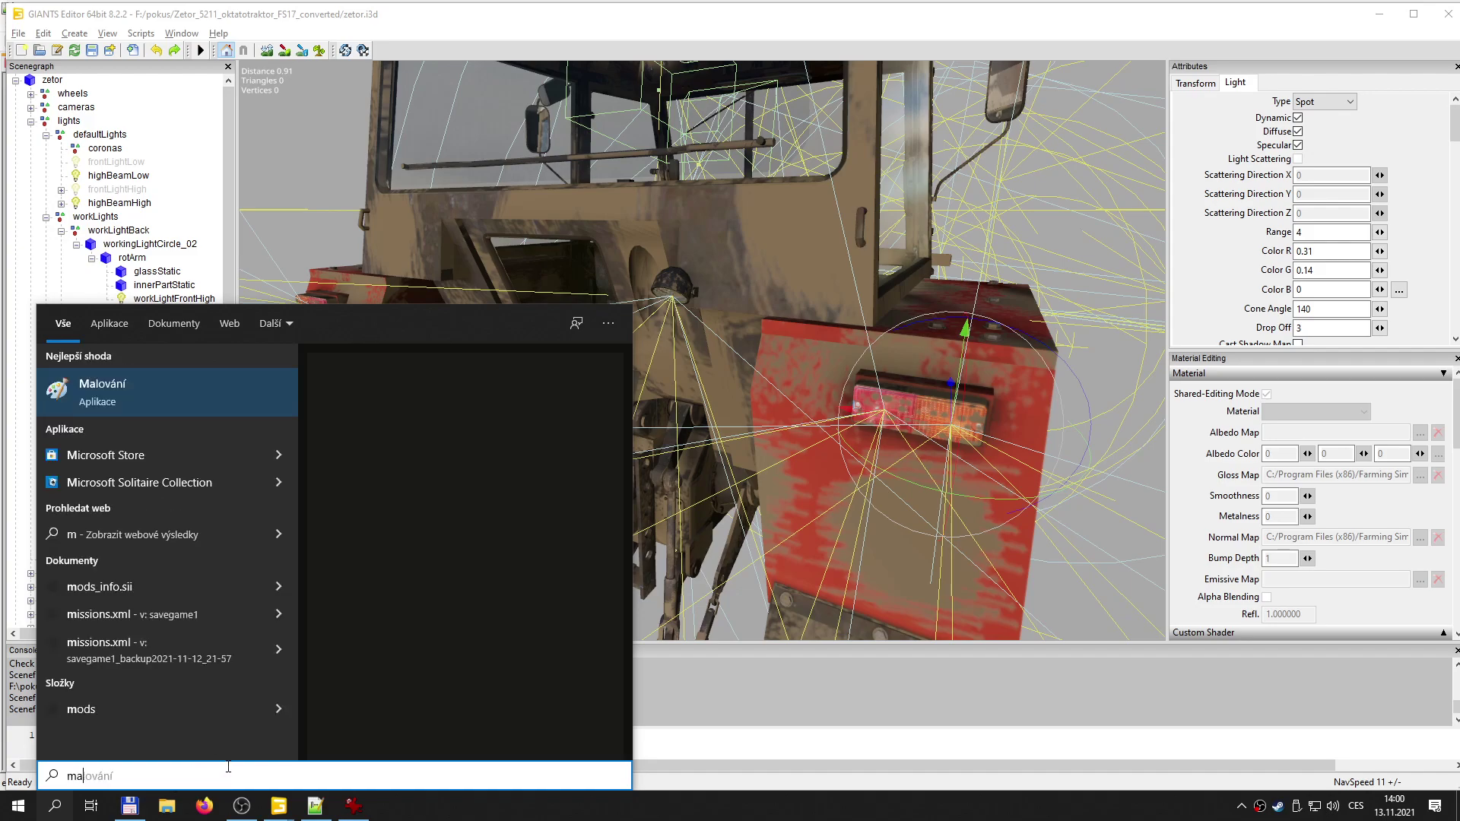
click(153, 411)
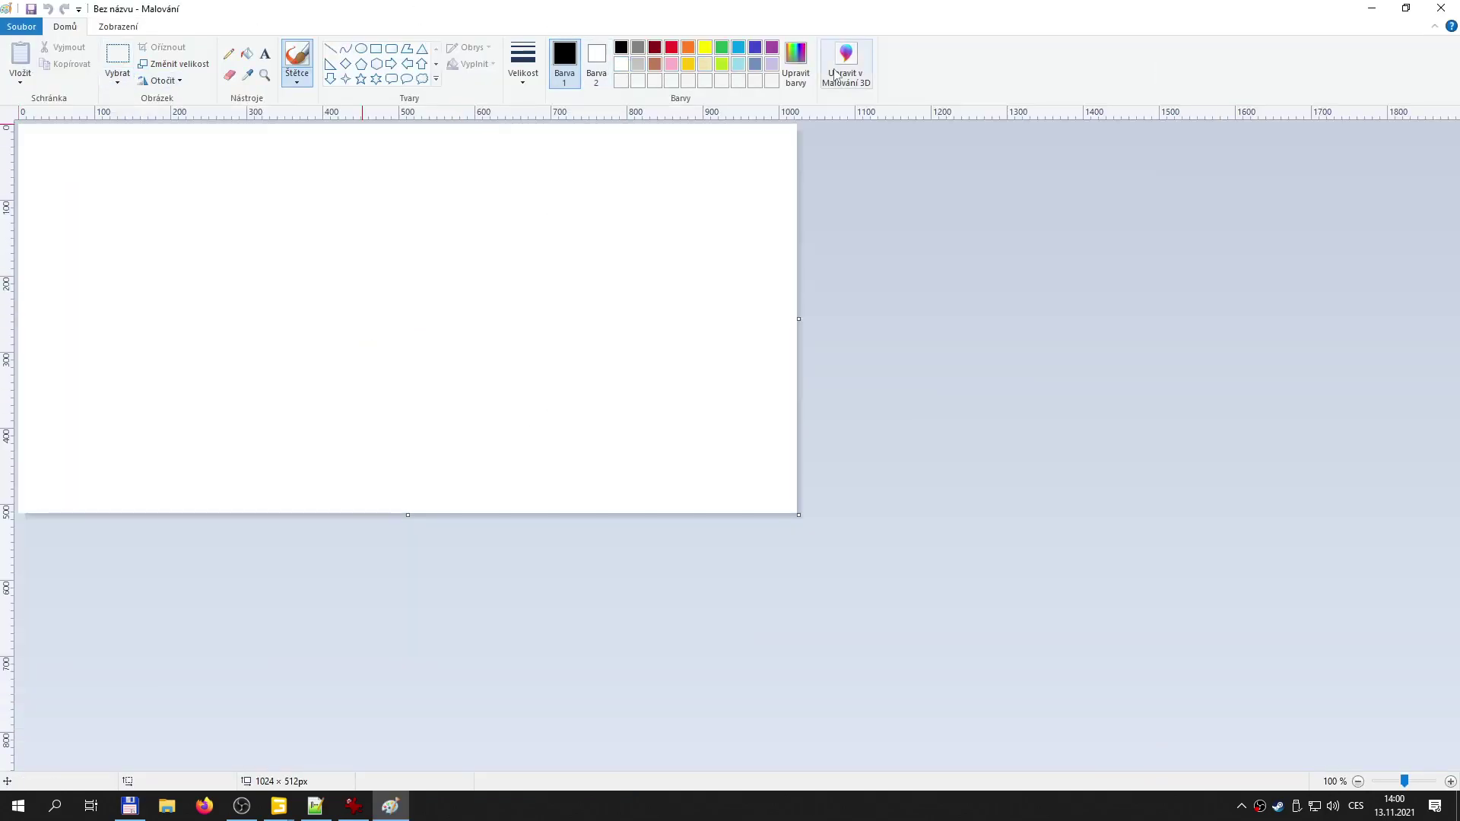
click(626, 80)
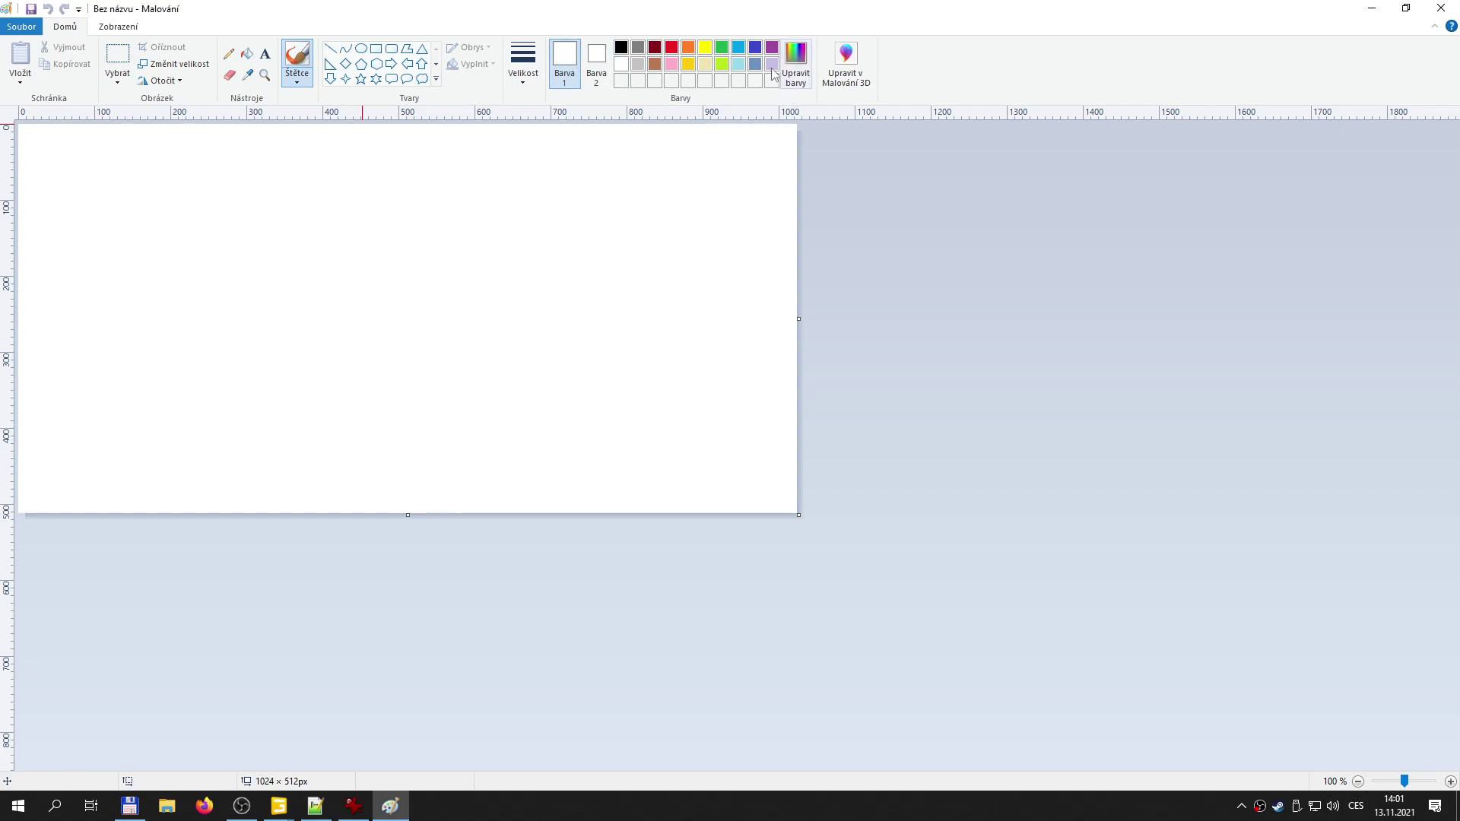
click(795, 59)
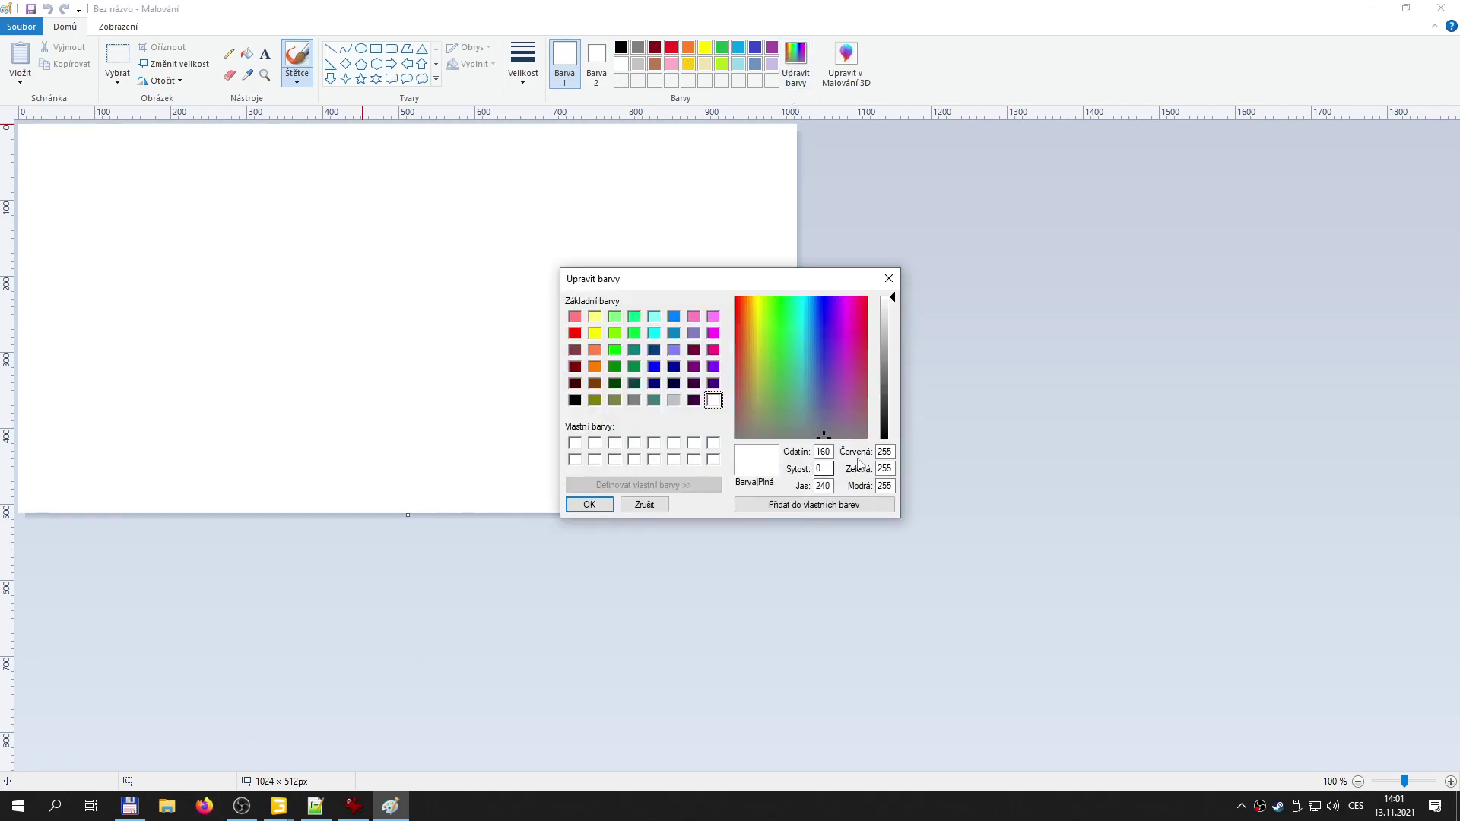
- Launch Kalkulačka (Calculator) and multiply 255 by turnLightRightBack's Color R value of 0.31 from GIANTS Editor
mouse_move(354, 807)
click(54, 805)
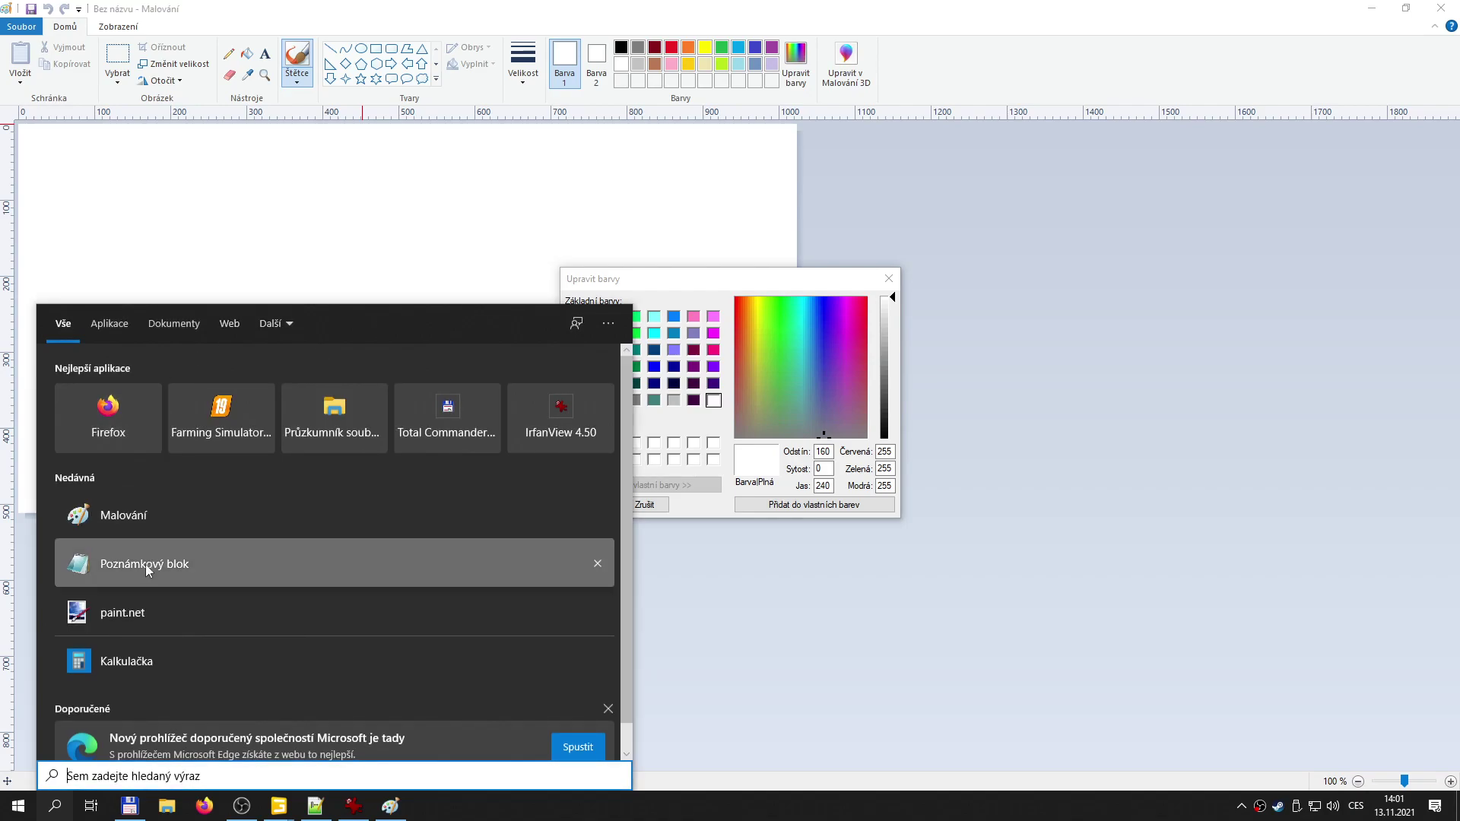
click(136, 671)
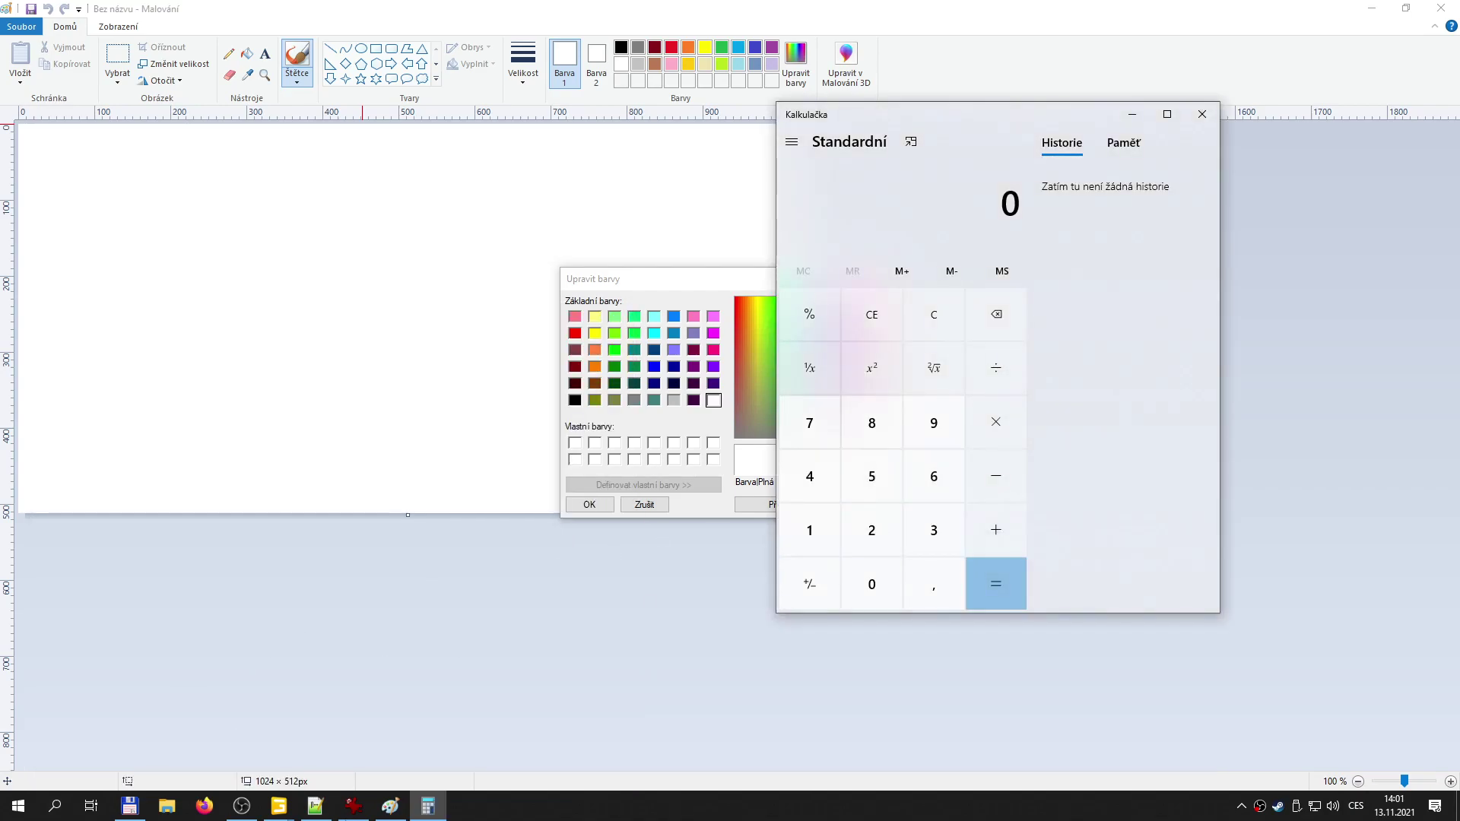
click(315, 805)
mouse_move(285, 814)
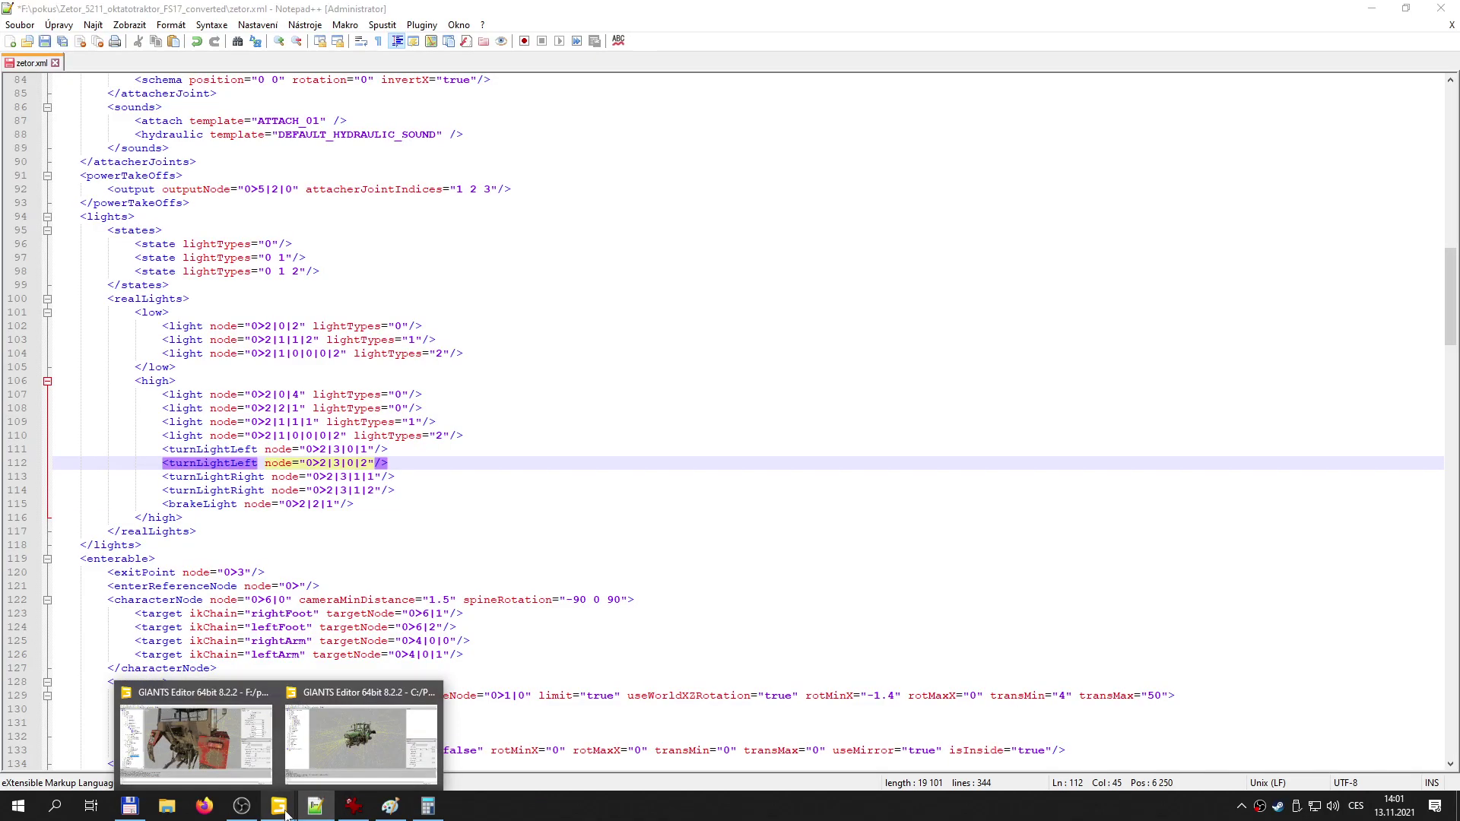
click(195, 741)
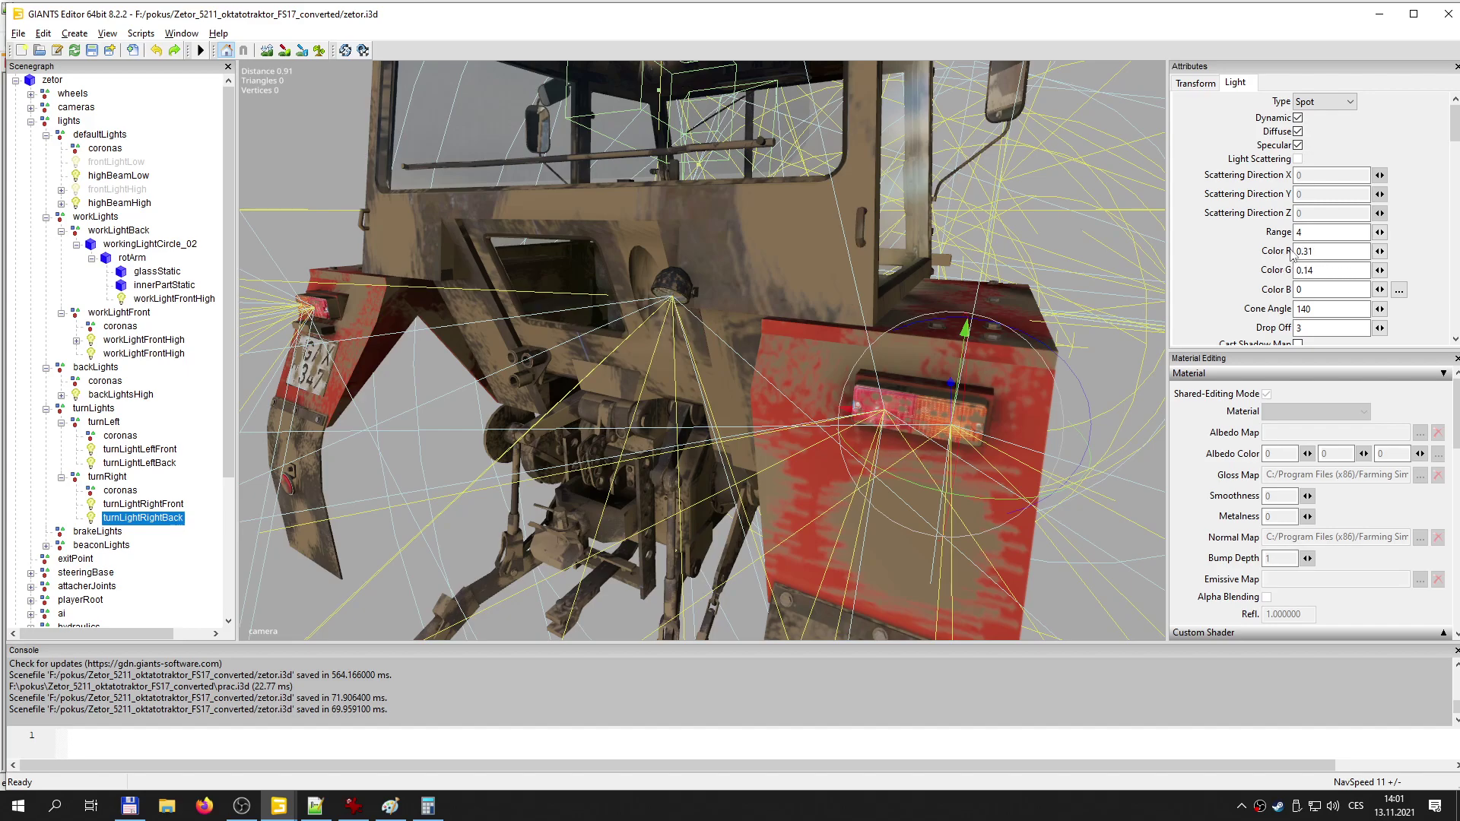
click(428, 806)
text(266)
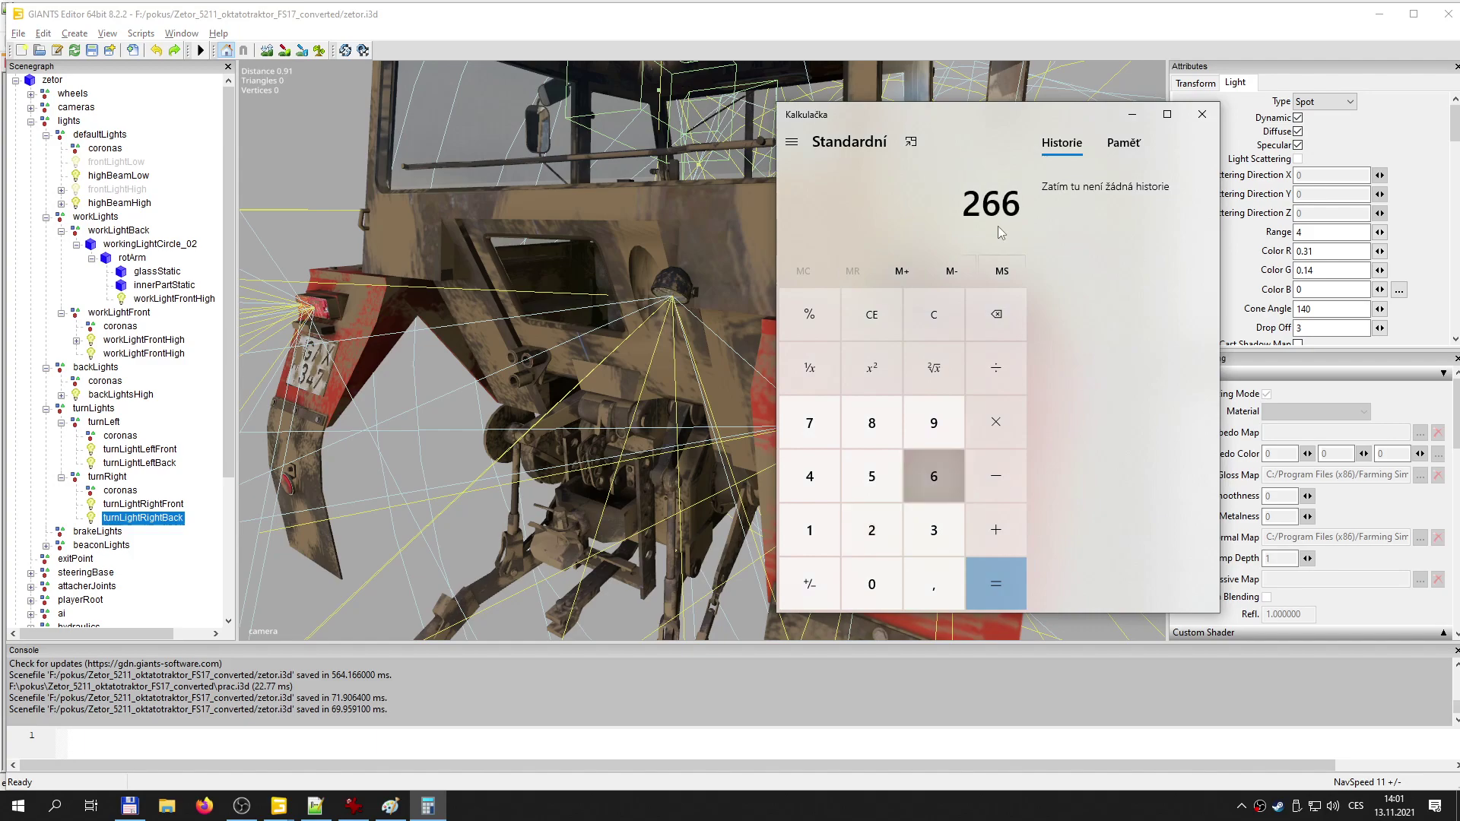
key(BackSpace)
key(BackSpace)
text(55*,3)
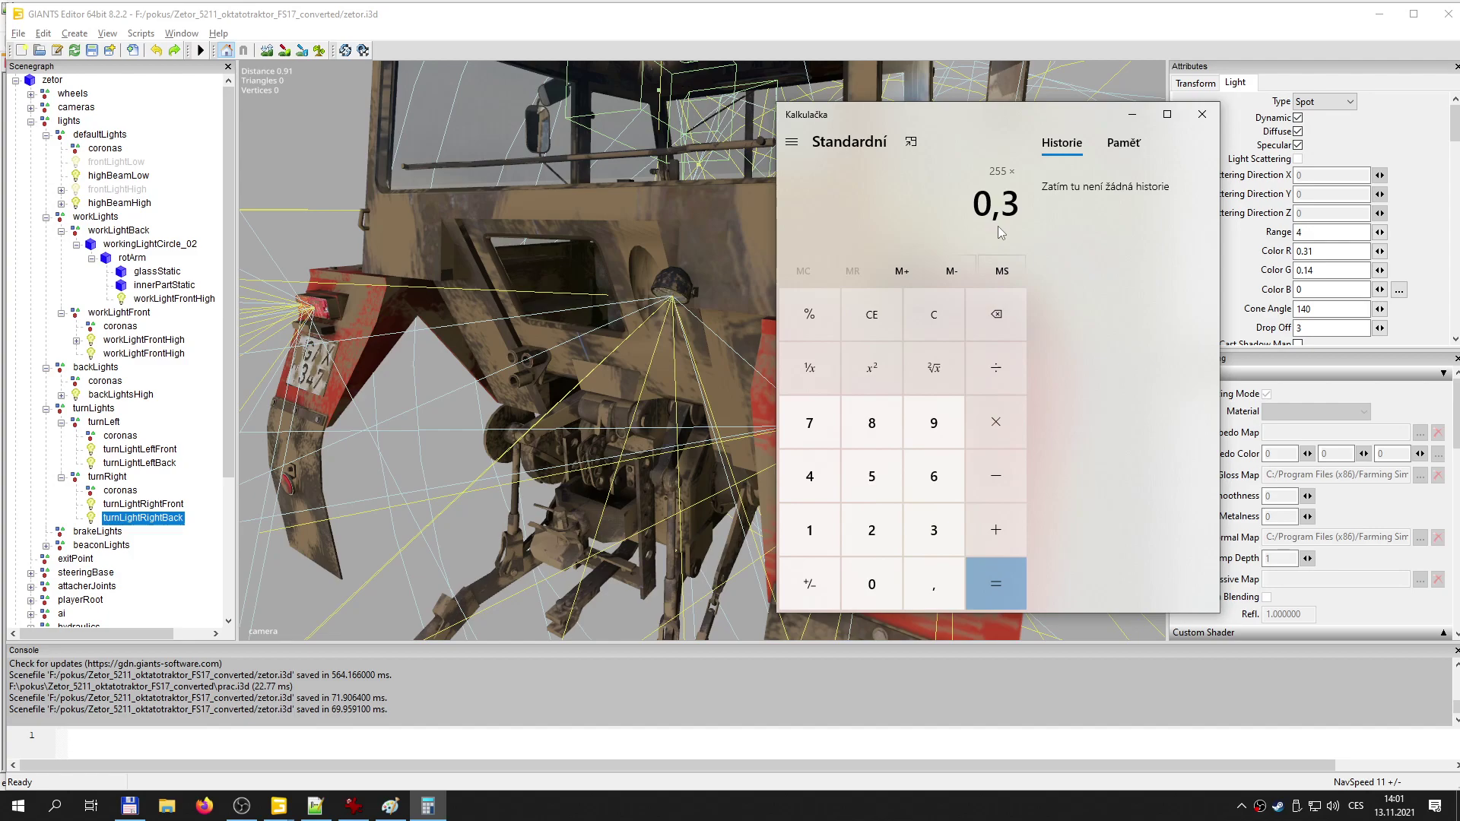
key(Return)
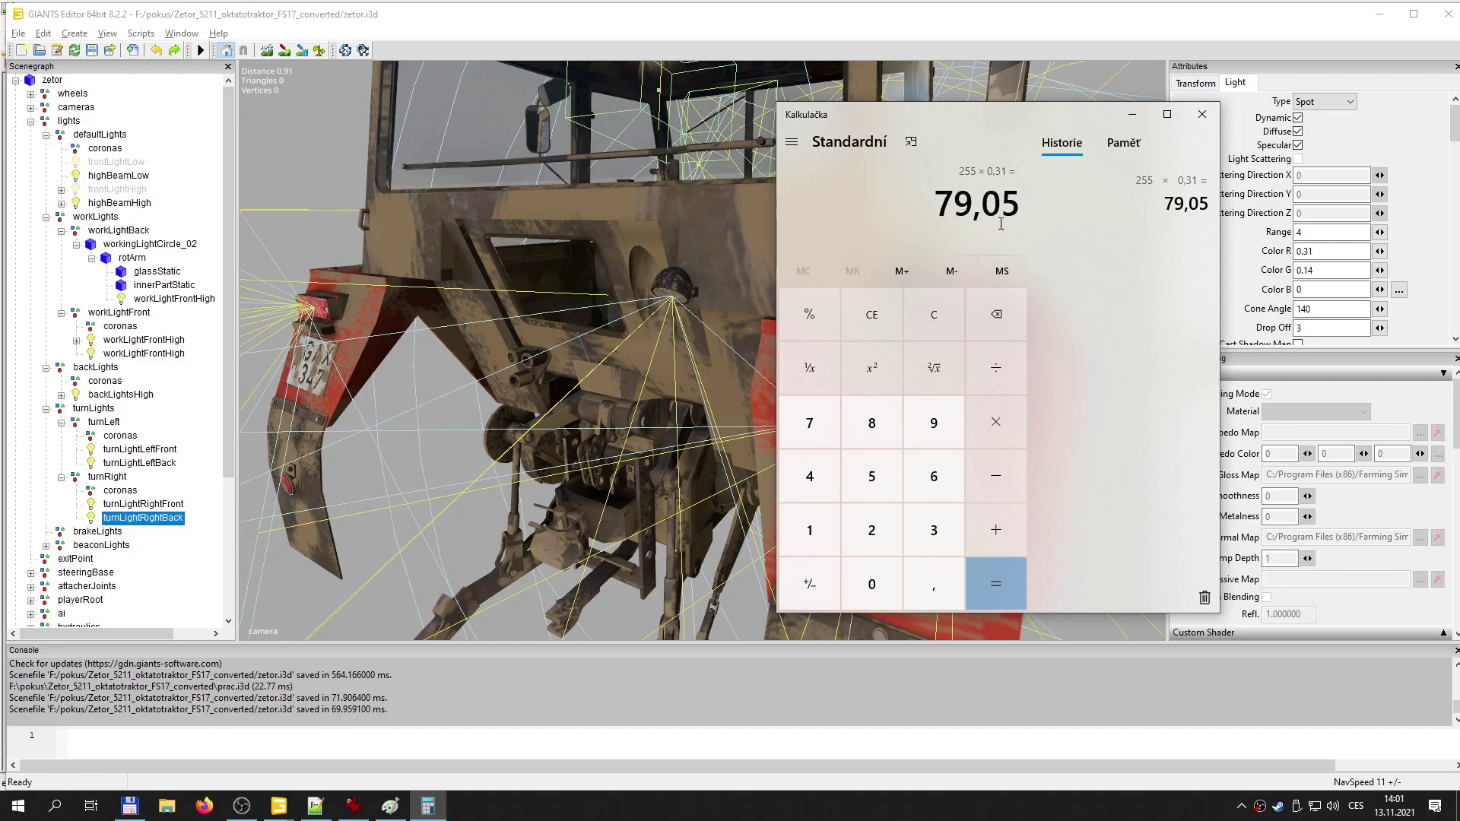
- Switch to Malování and set the red component of the custom colour to 79
click(1112, 40)
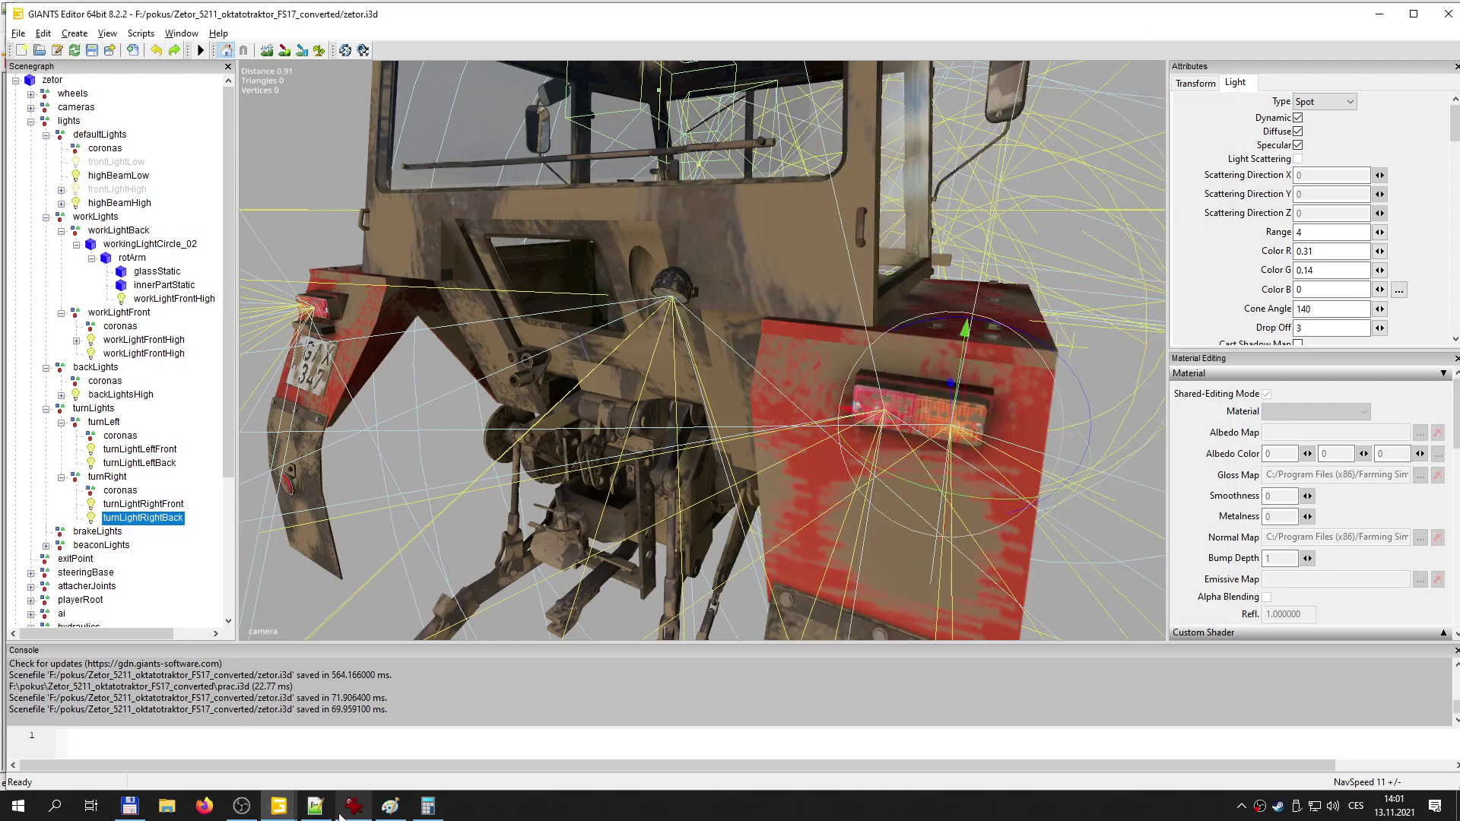
mouse_move(311, 815)
click(390, 806)
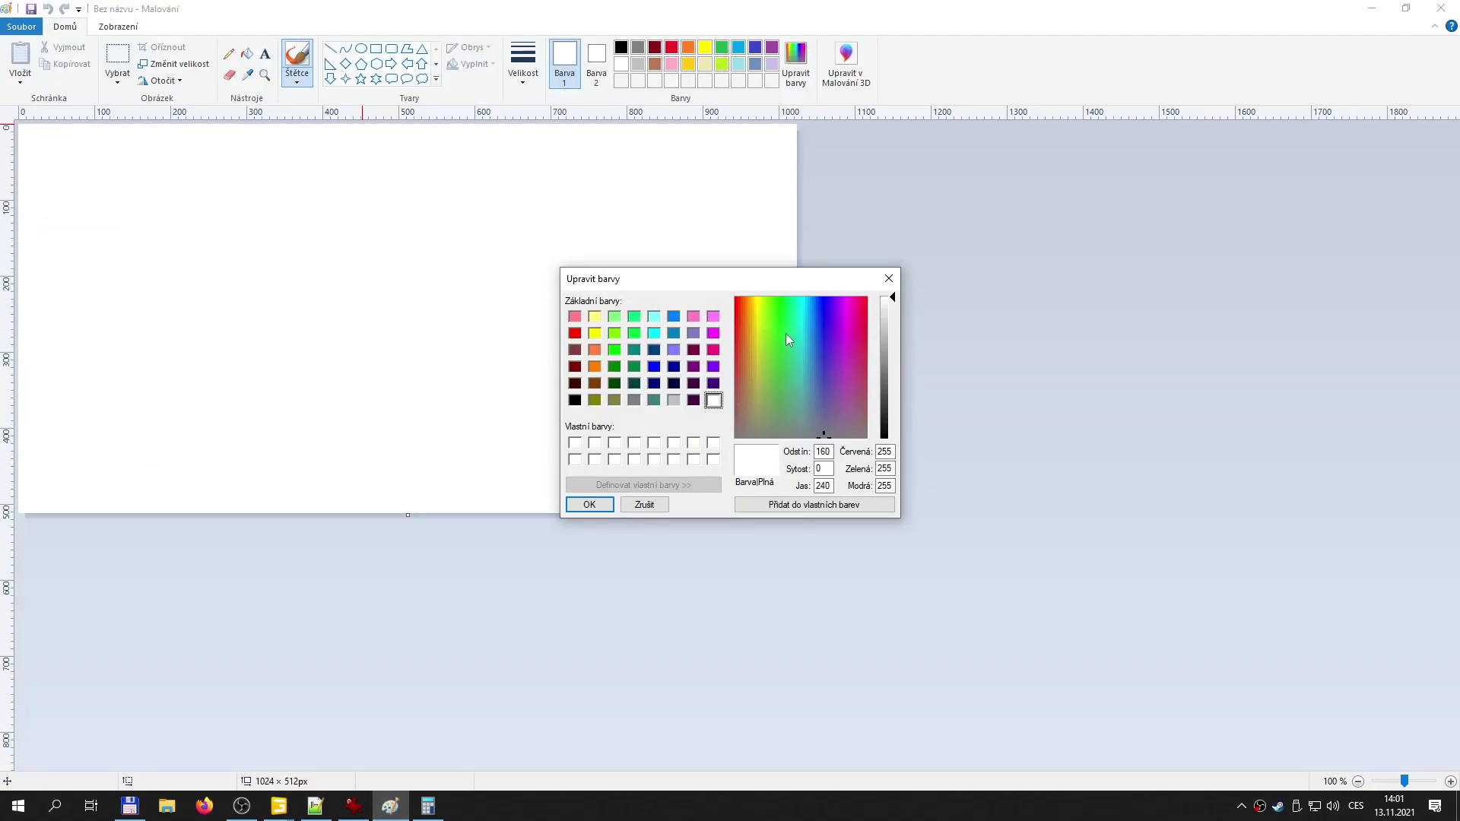
drag(882, 452, 896, 450)
text(79)
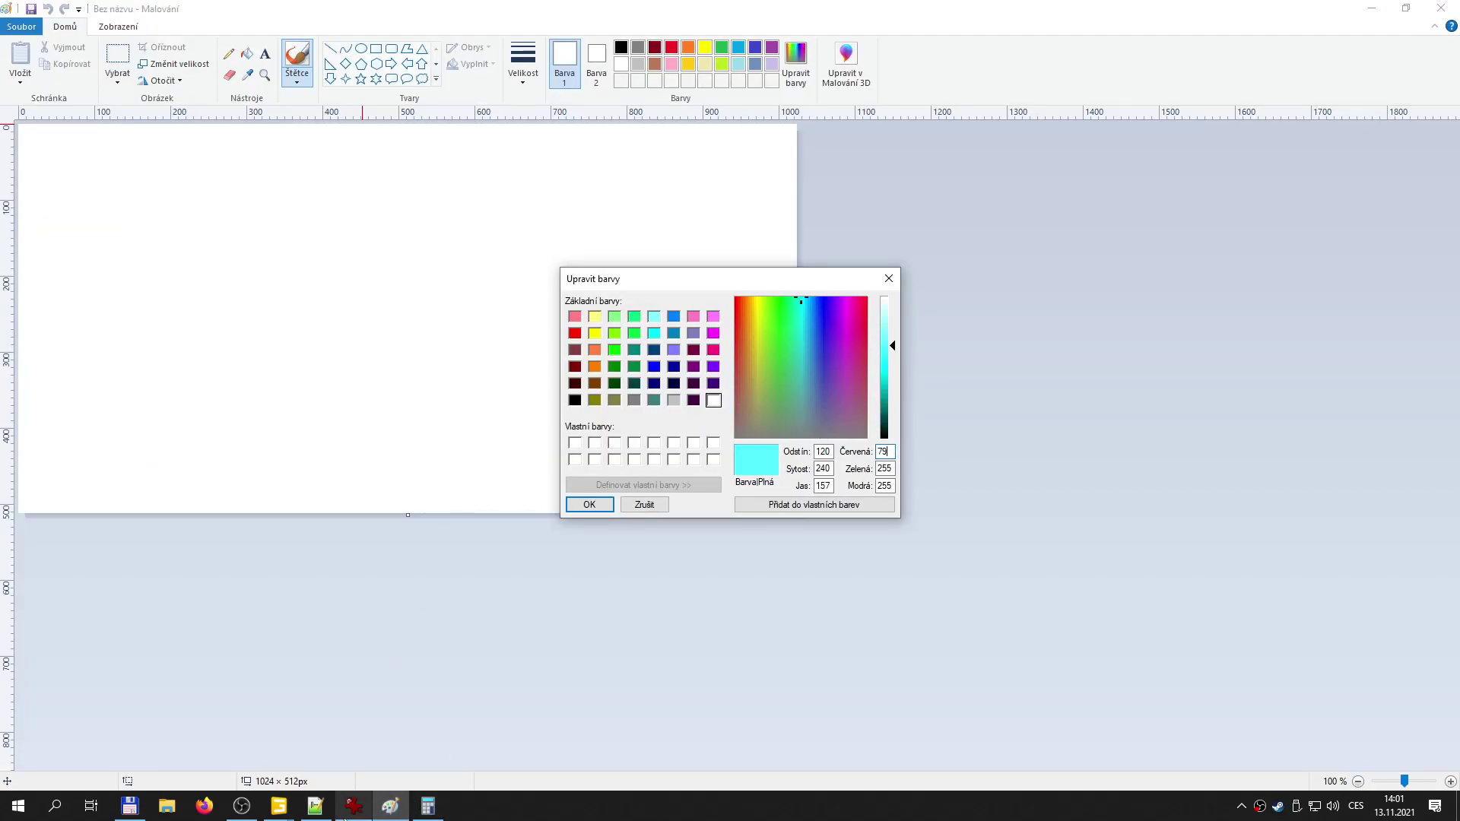
- Check turnLightRightBack's Color G value in GIANTS Editor and multiply 255 by 0.14 in Kalkulačka (Calculator)
click(280, 807)
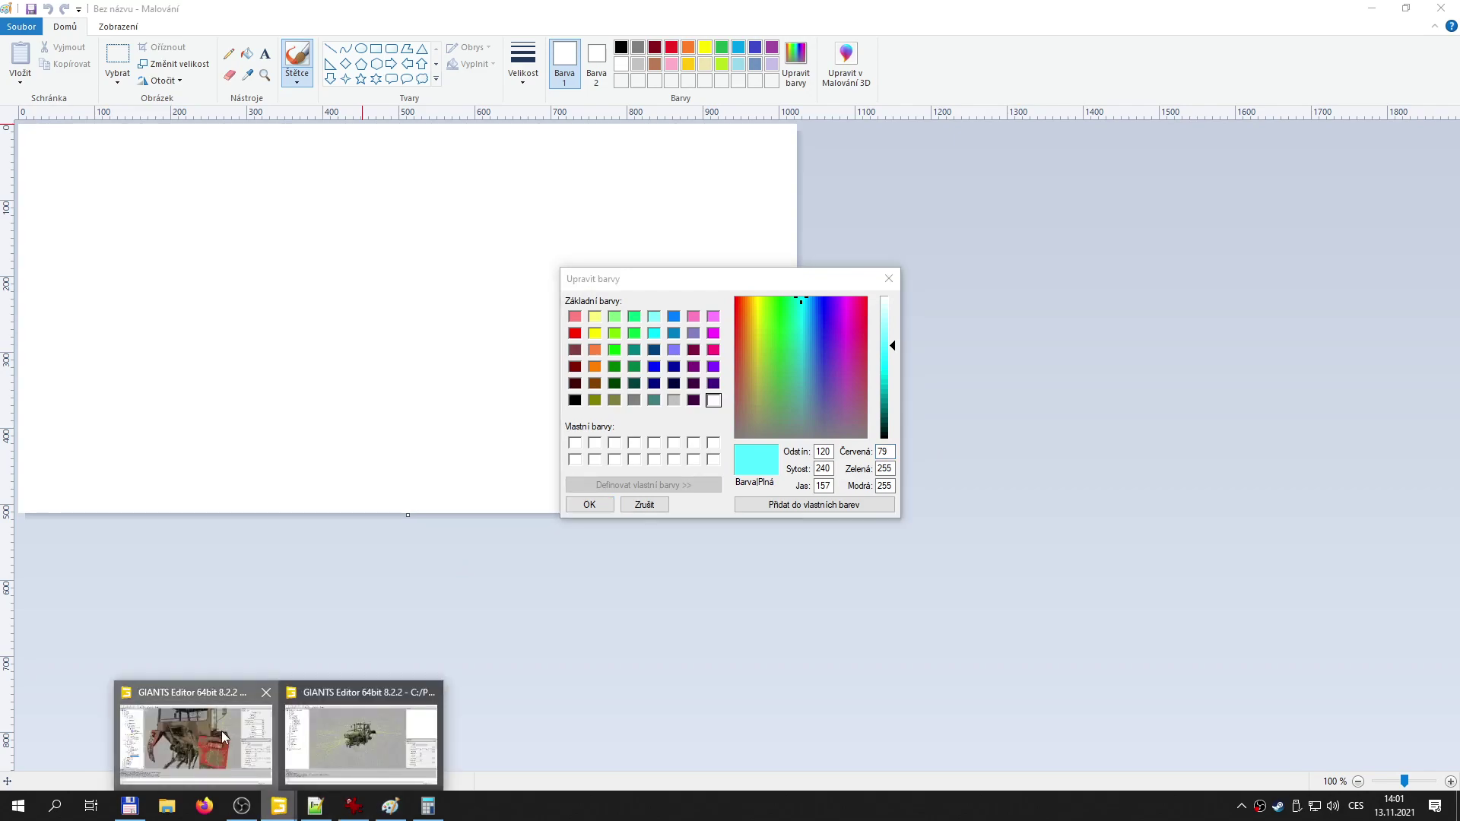
click(224, 736)
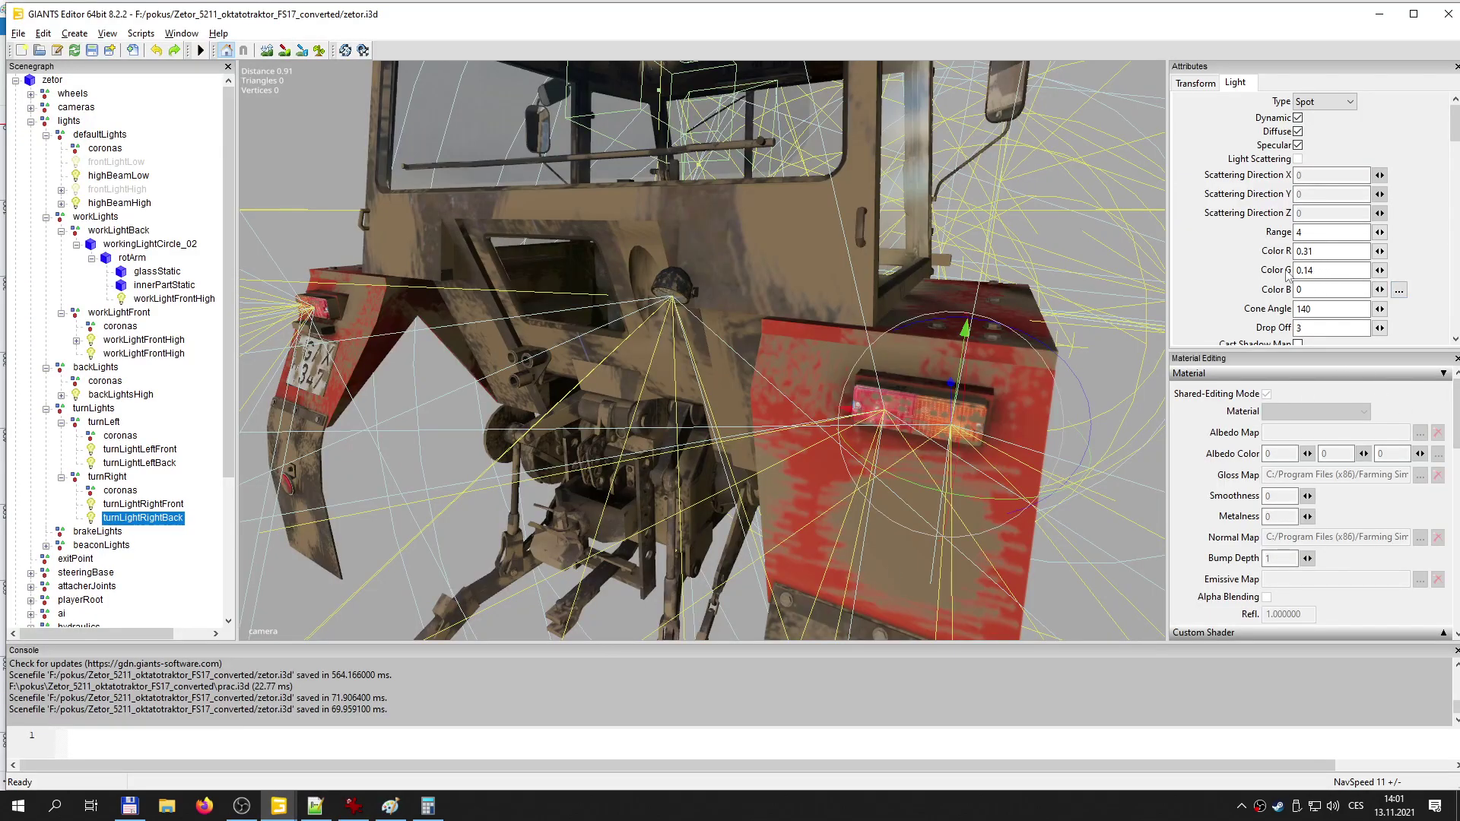
click(428, 806)
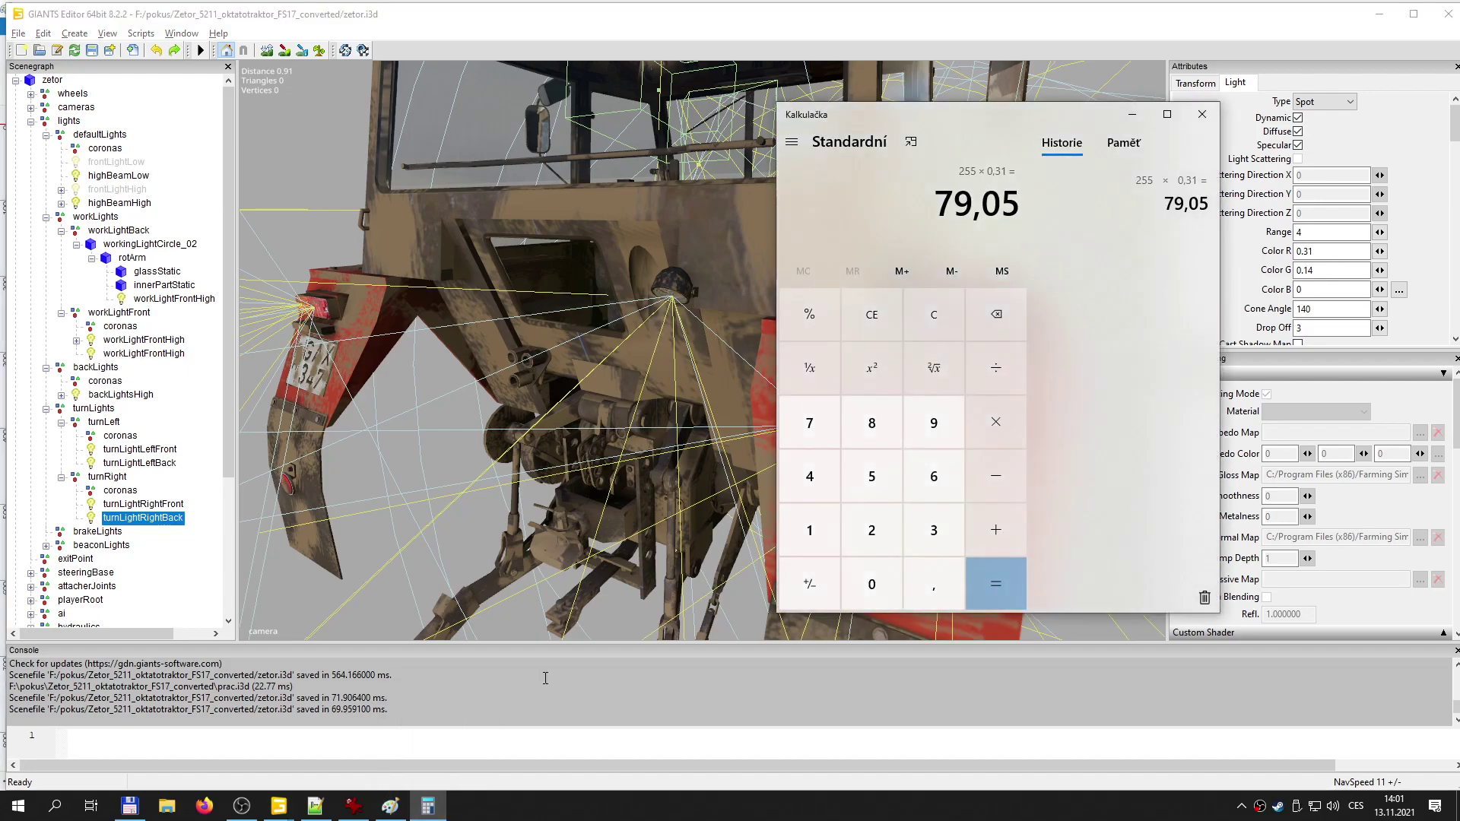
click(937, 330)
text(25)
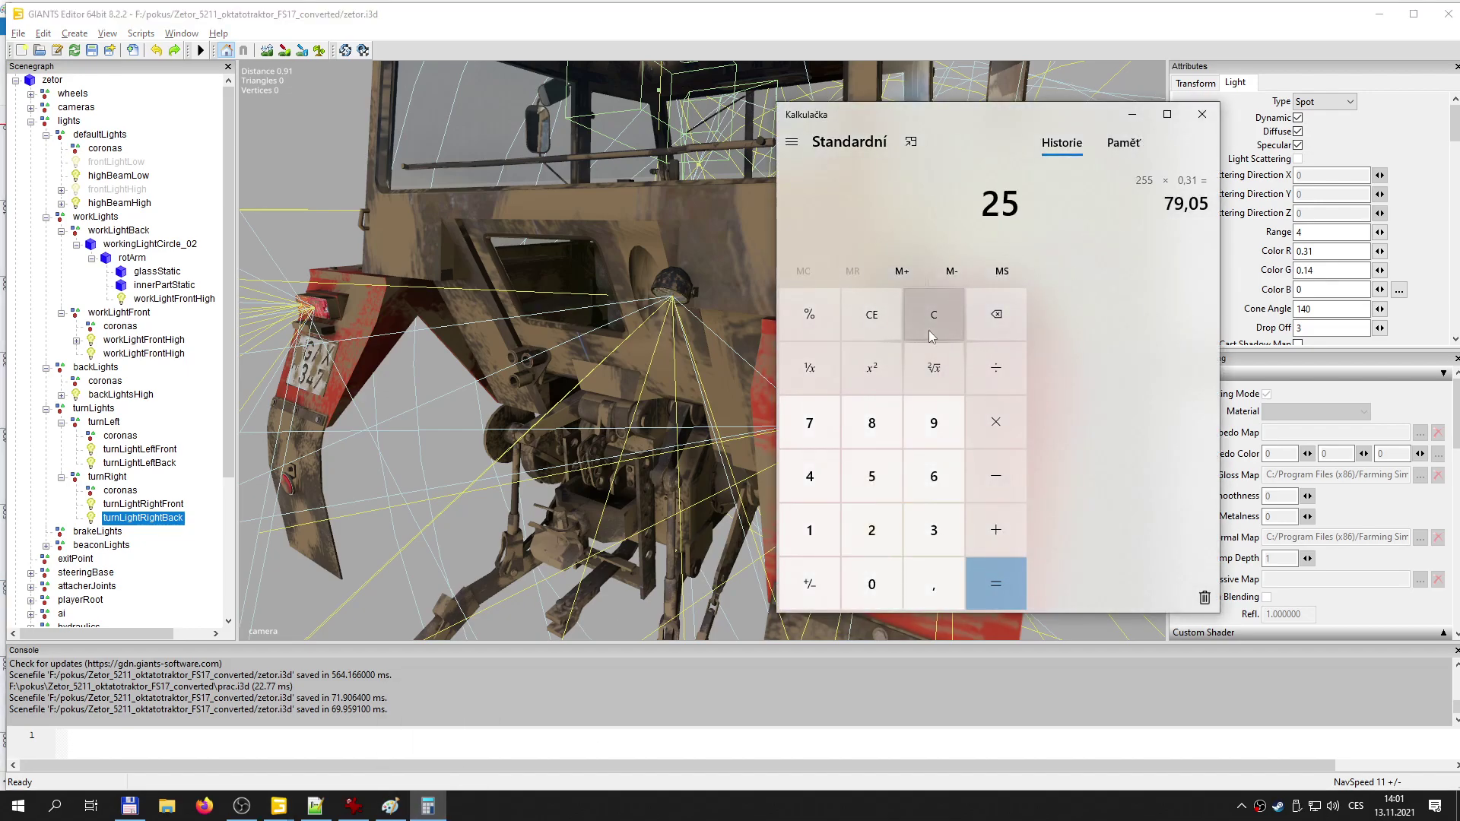
text(5*0,14=)
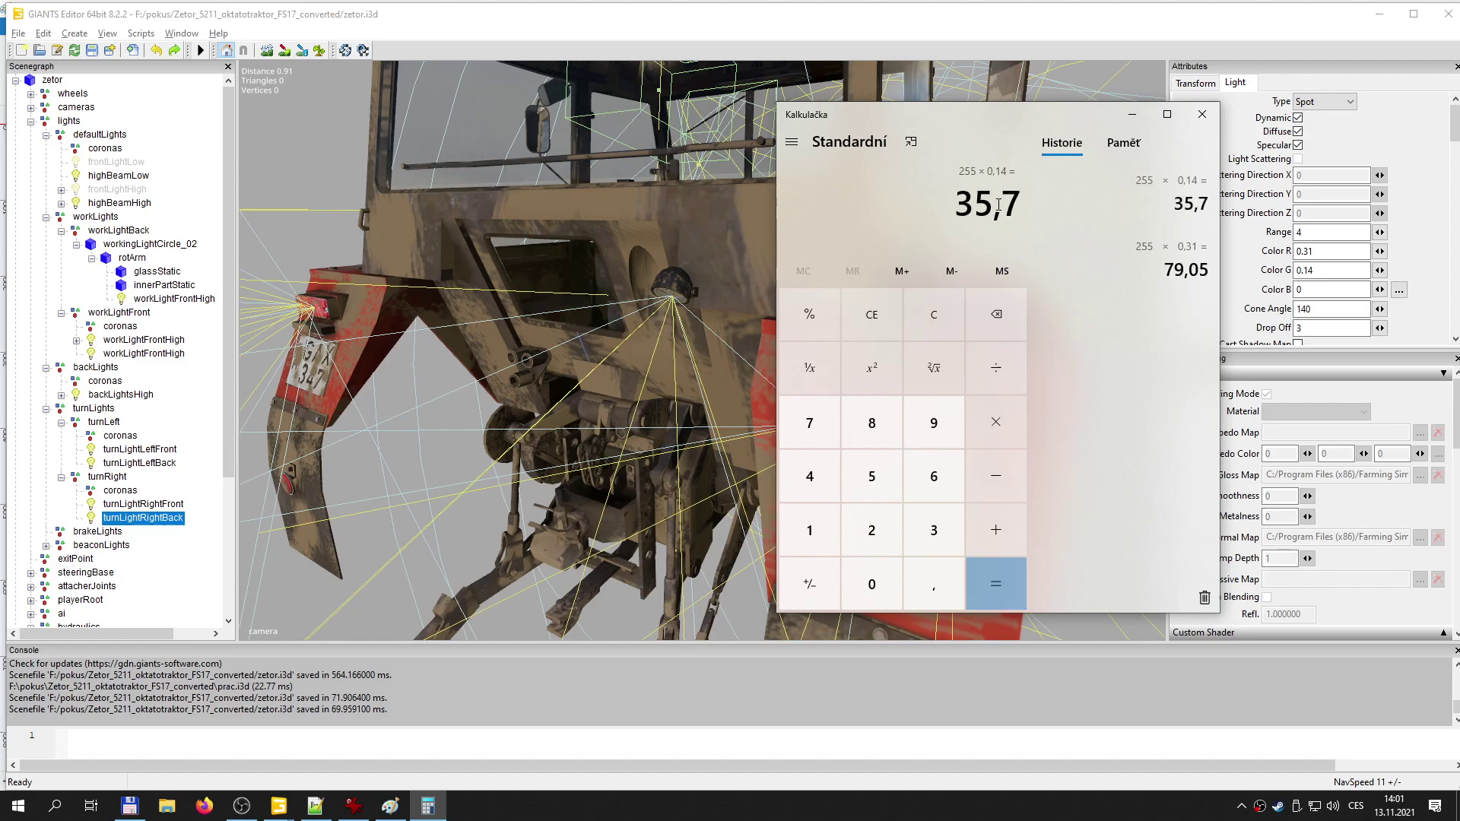
- Switch to Malování (Paint) and set the custom colour's green component to 36 and blue to 0
click(390, 806)
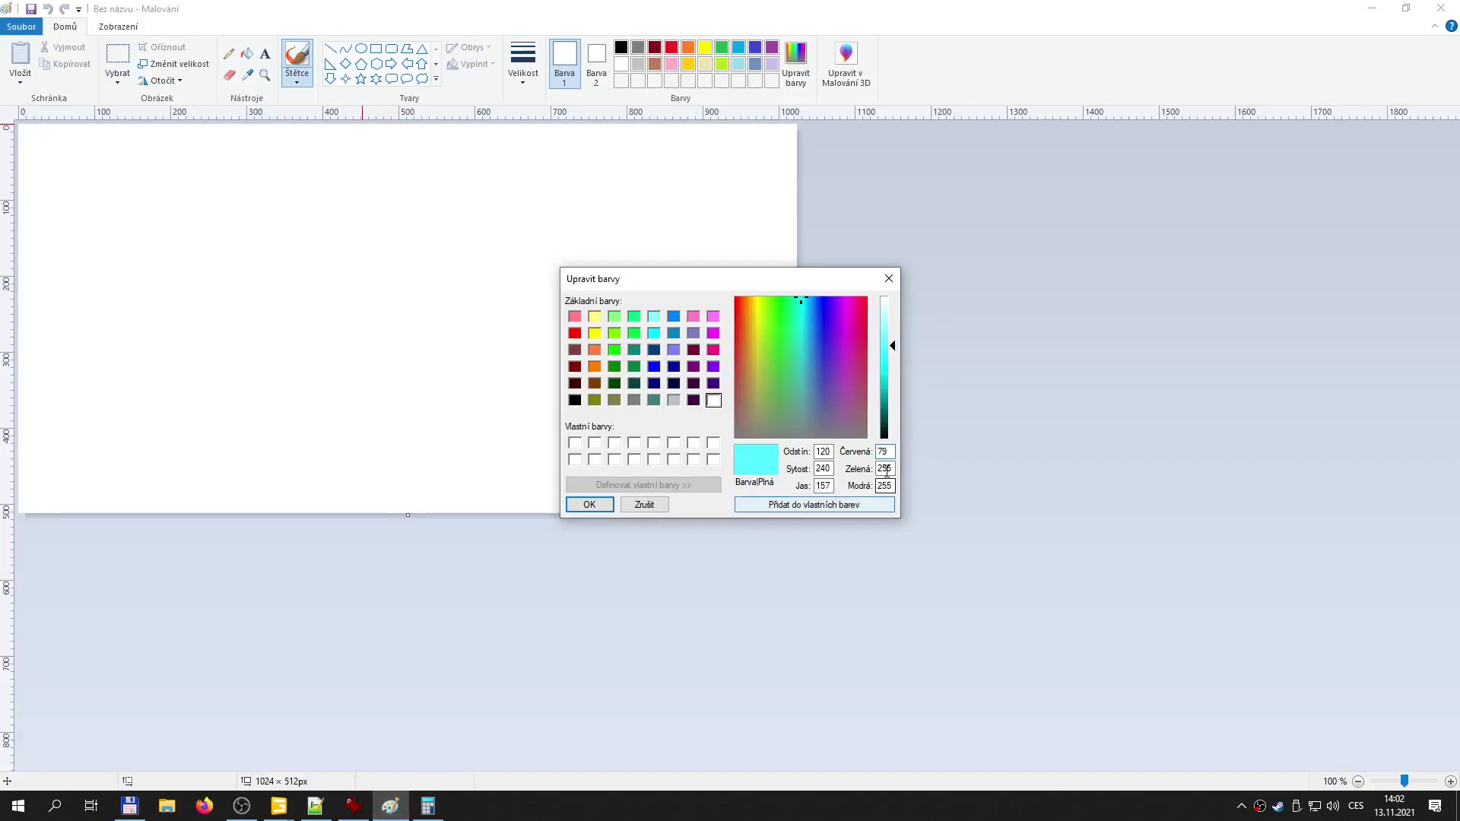
key(Tab)
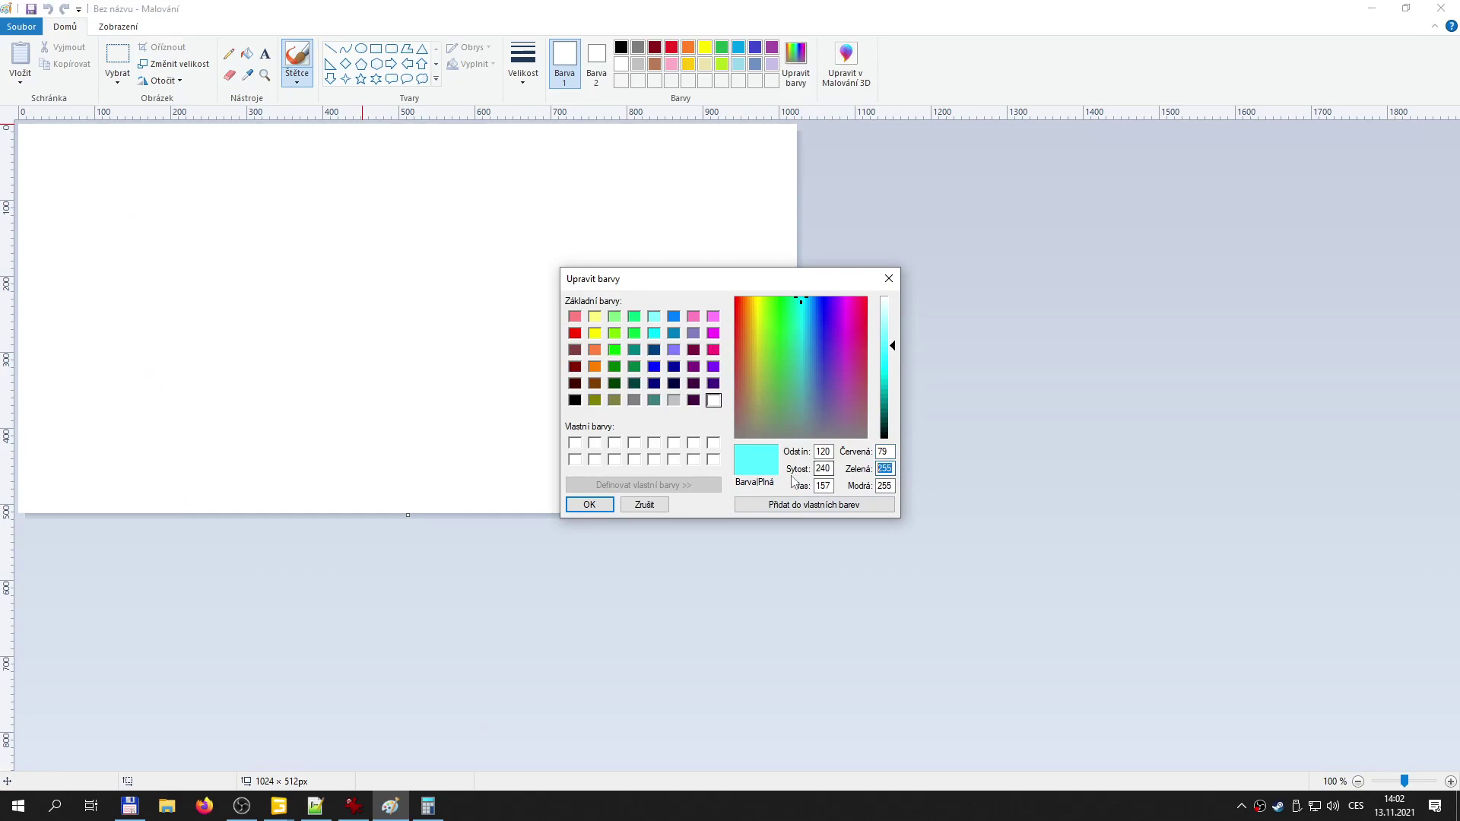
text(36)
text(0)
key(Tab)
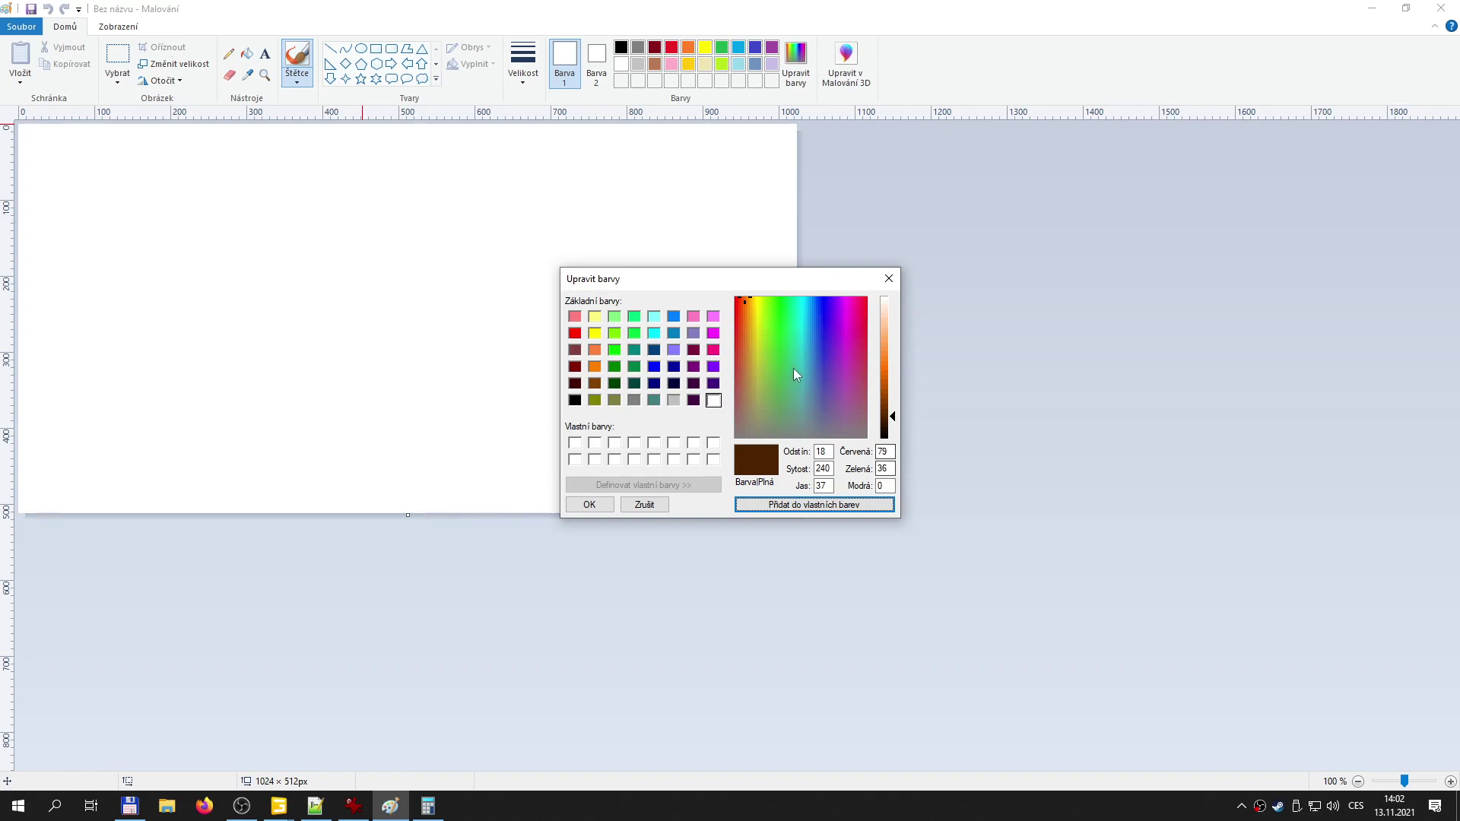
- Try a bright green in the custom colour editor, then discard it and close Malování and Kalkulačka
mouse_move(750, 301)
mouse_down()
mouse_move(799, 362)
mouse_move(779, 334)
mouse_move(773, 350)
mouse_move(779, 298)
mouse_up()
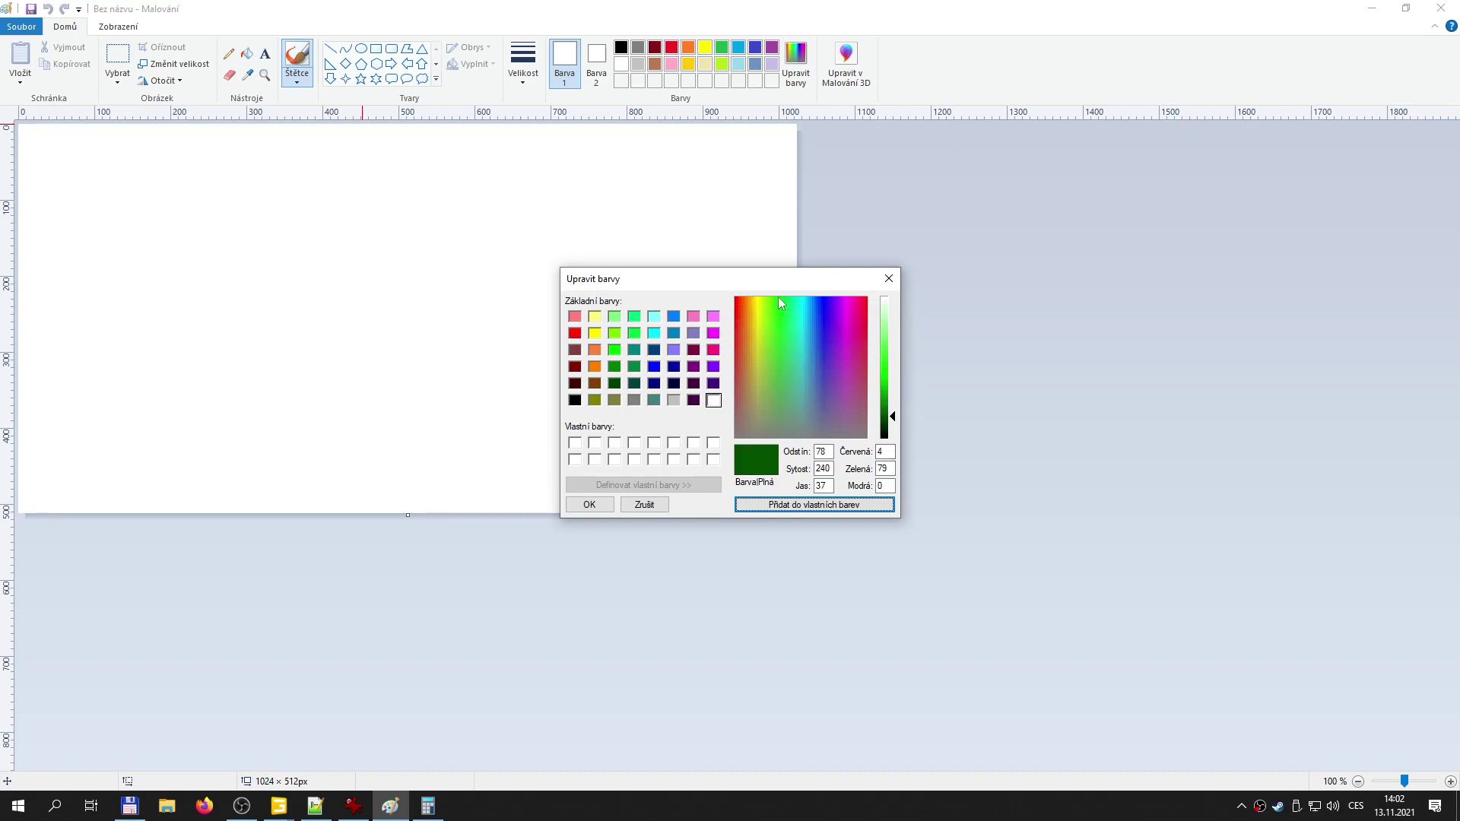
drag(895, 417, 895, 360)
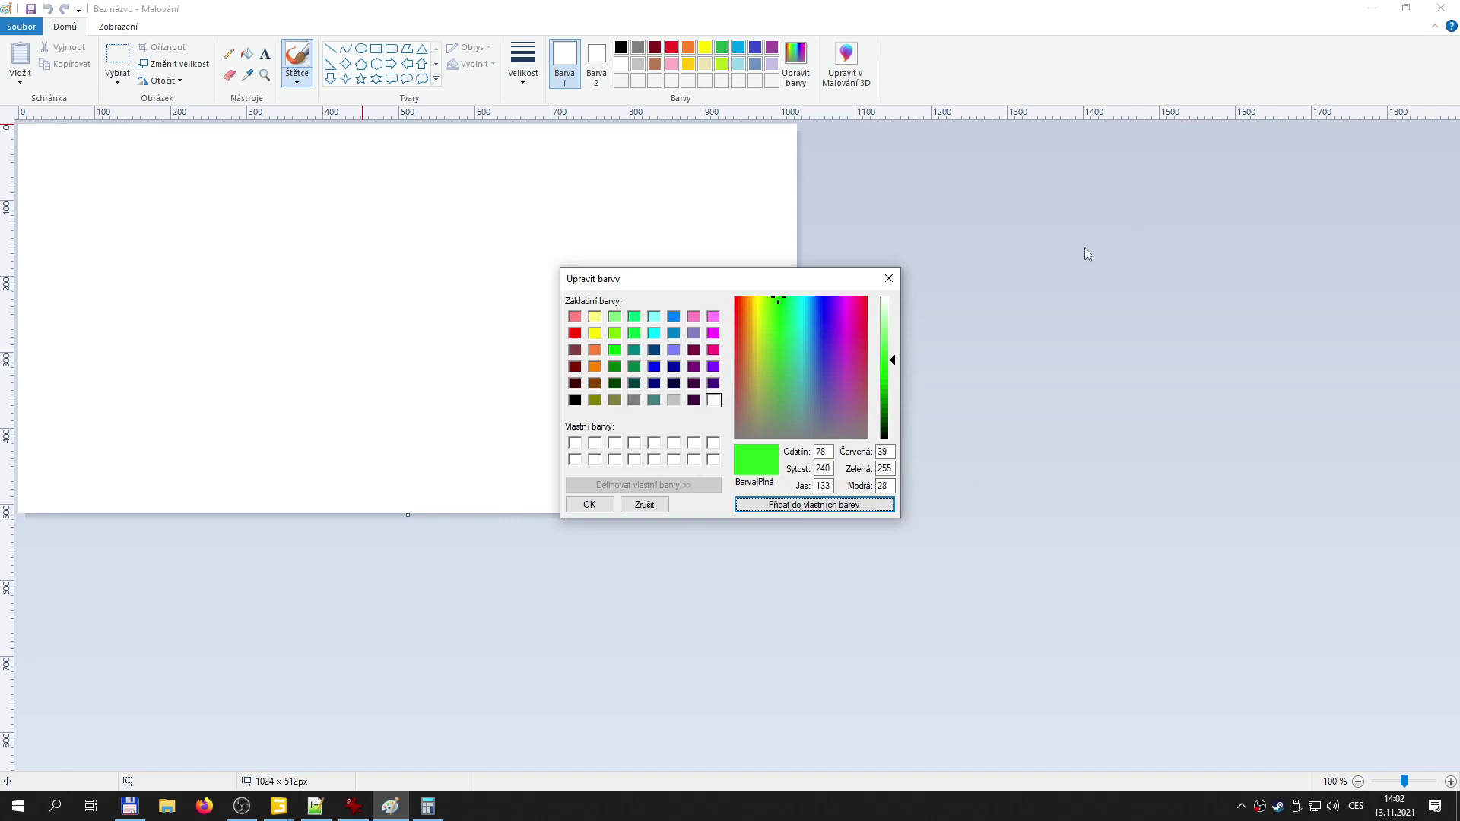
click(889, 279)
click(1441, 8)
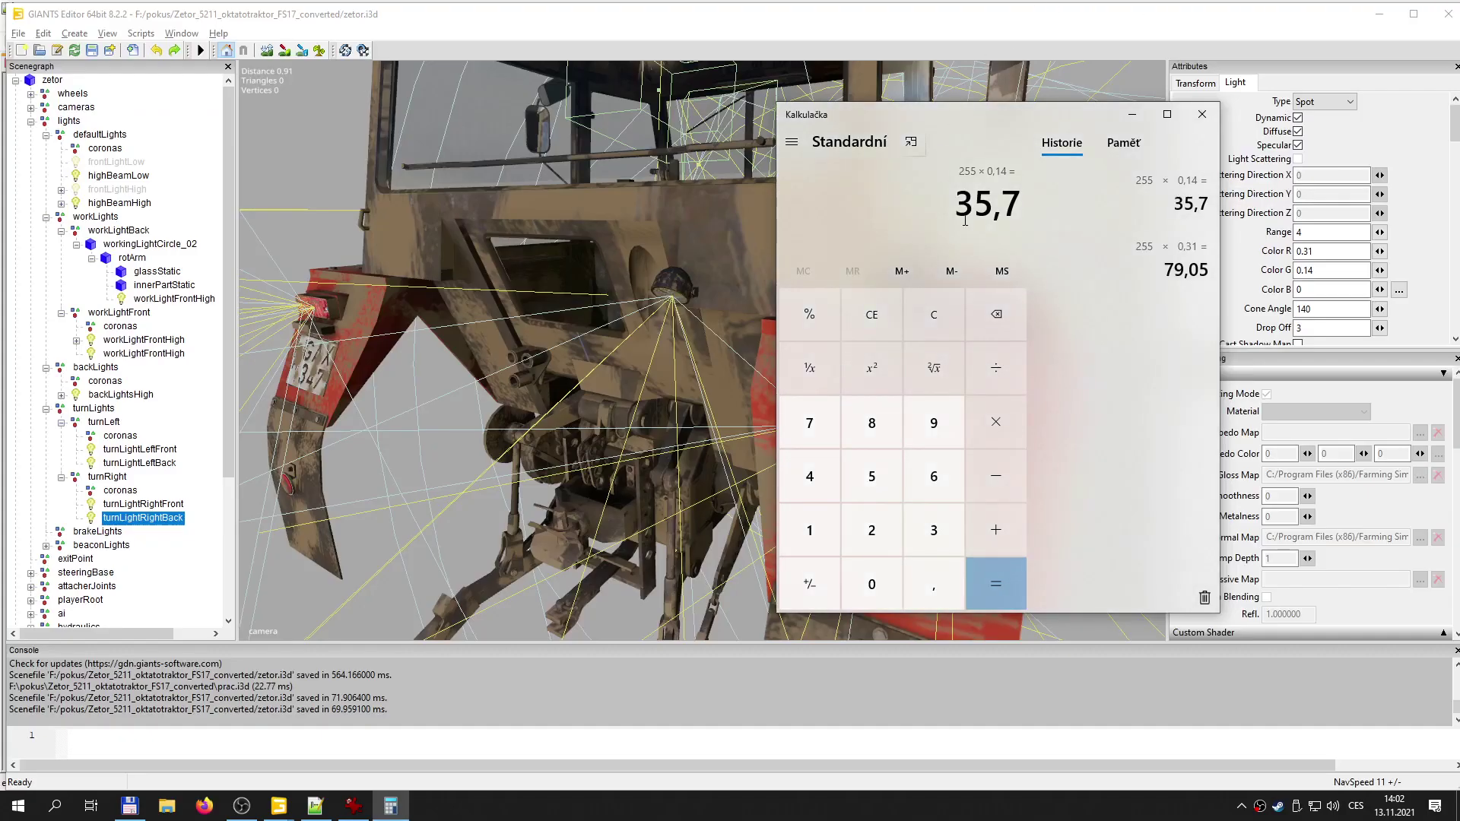
click(1203, 115)
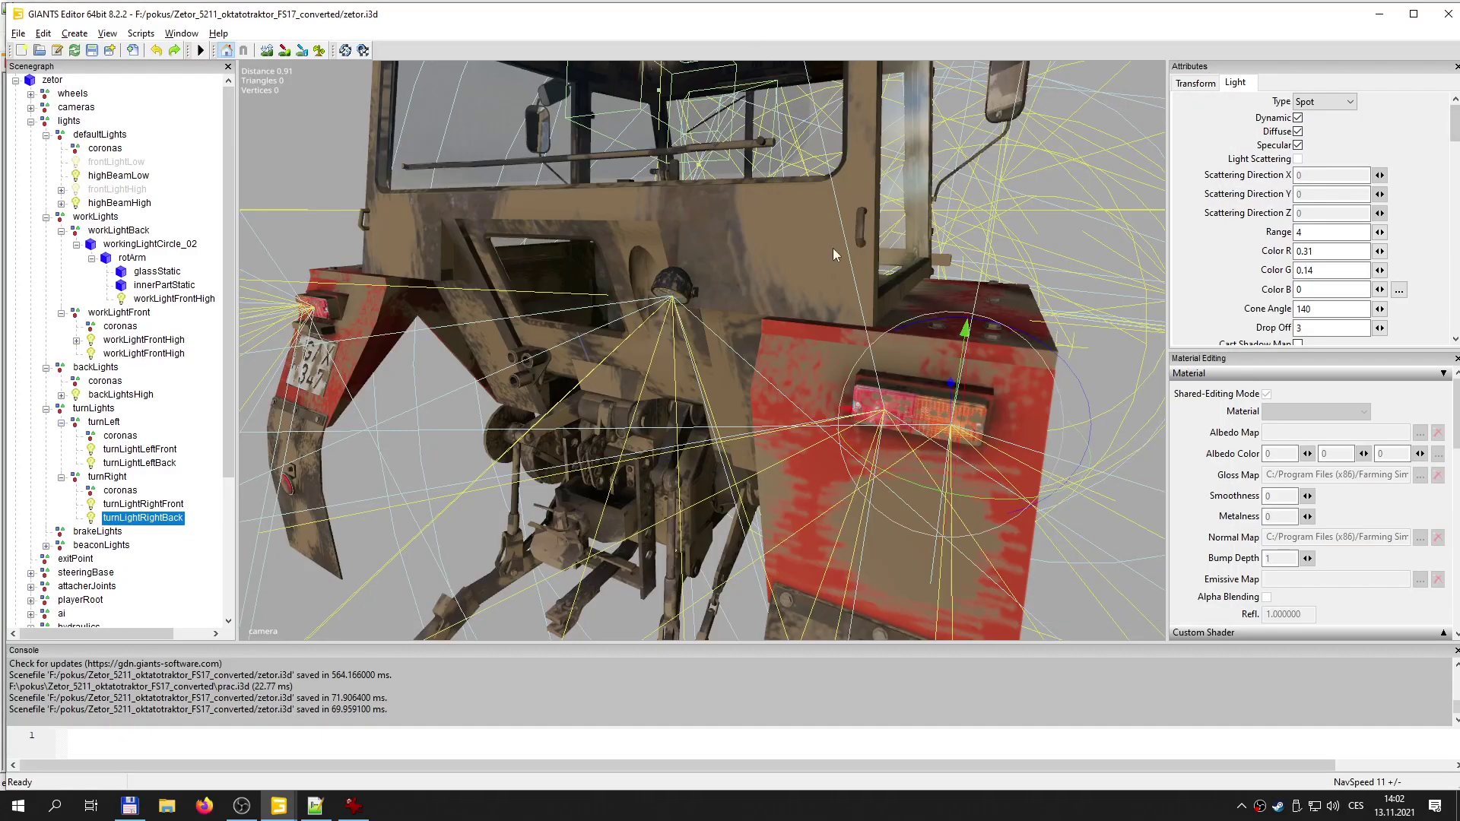
- Switch to Notepad++, check the brakeLight entry under the high real lights and save zetor.xml
scroll(630, 397, down, 5)
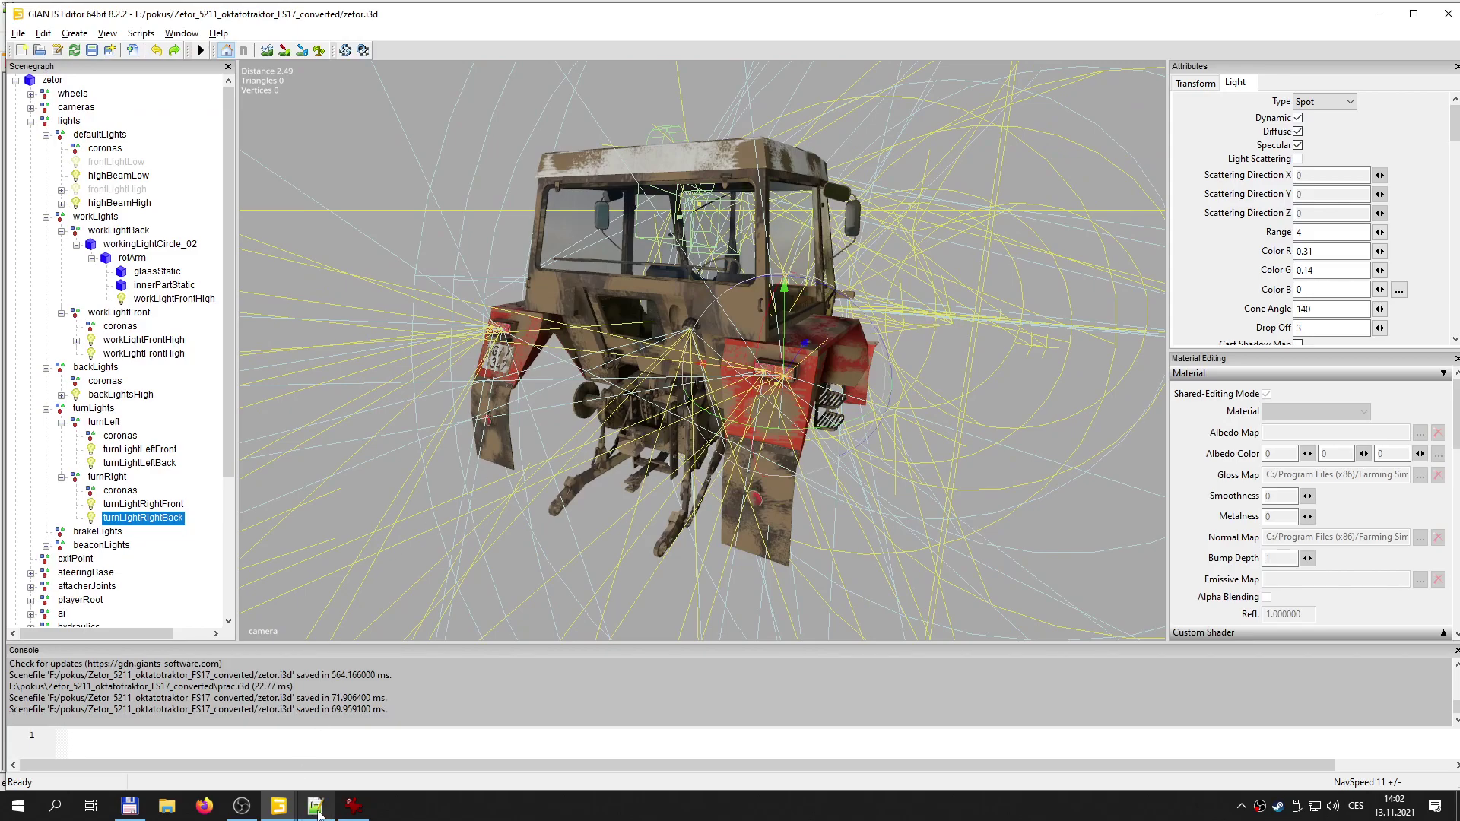
click(316, 808)
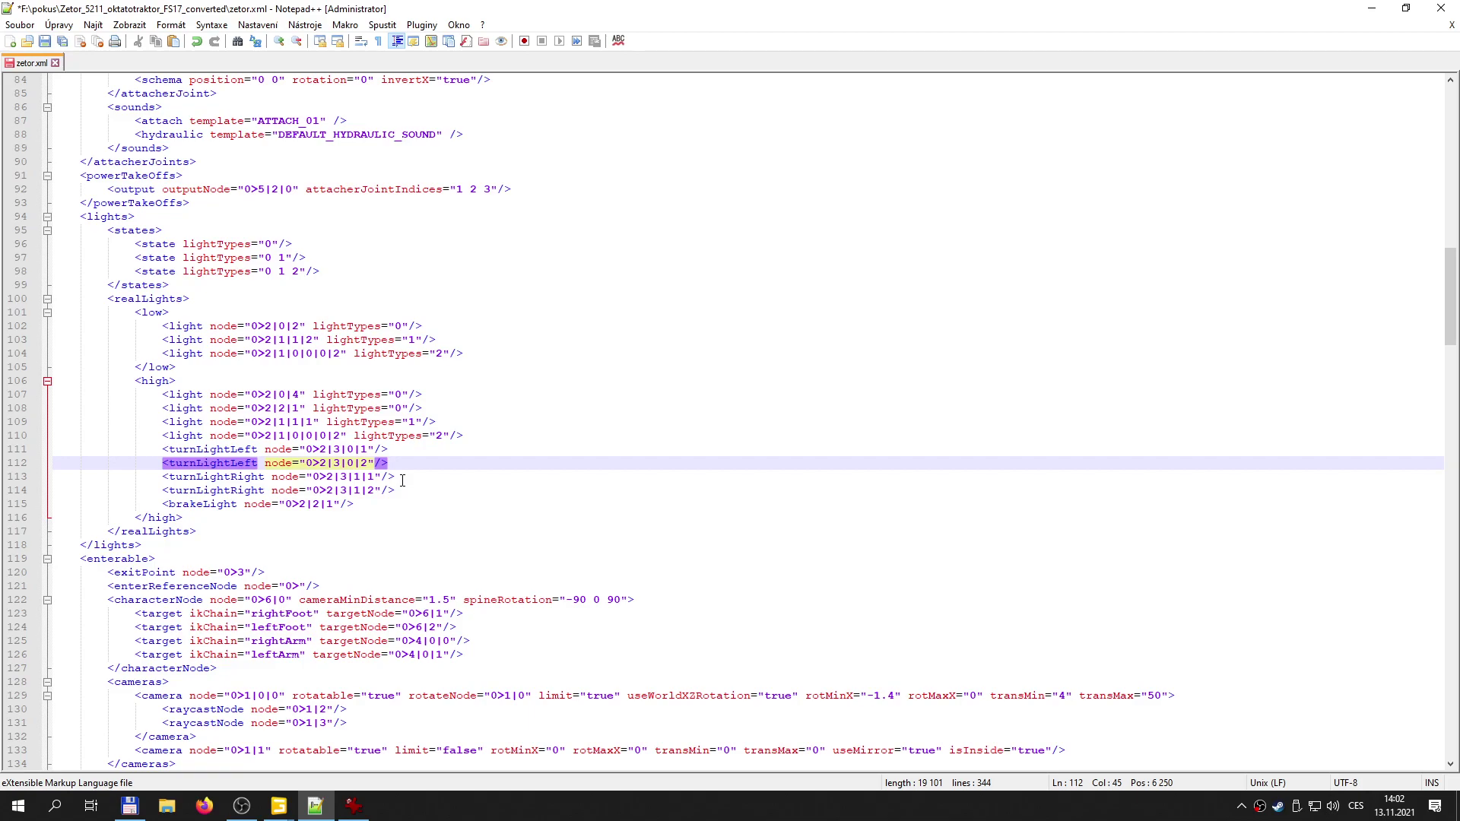
click(318, 504)
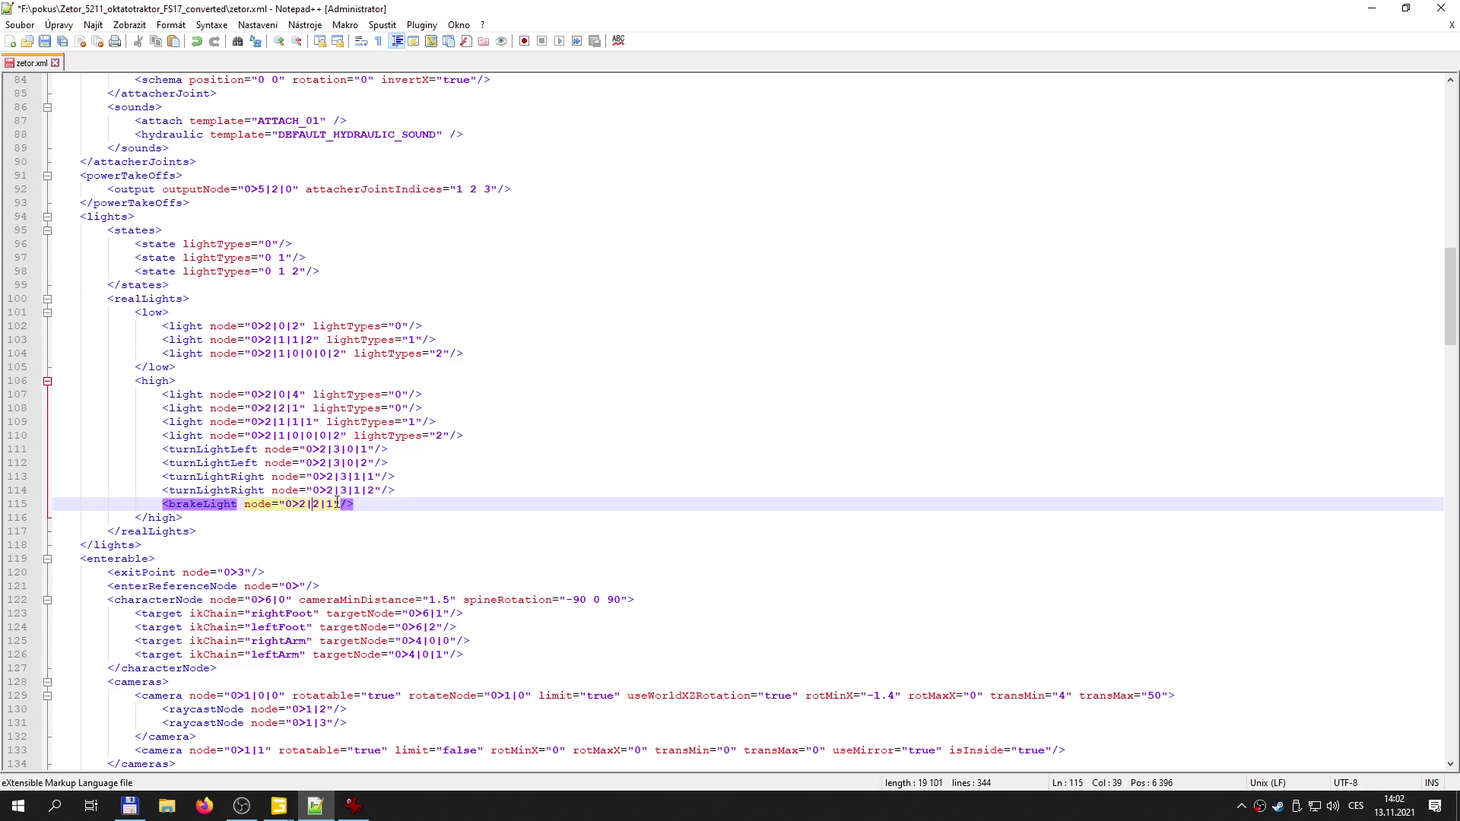
click(45, 42)
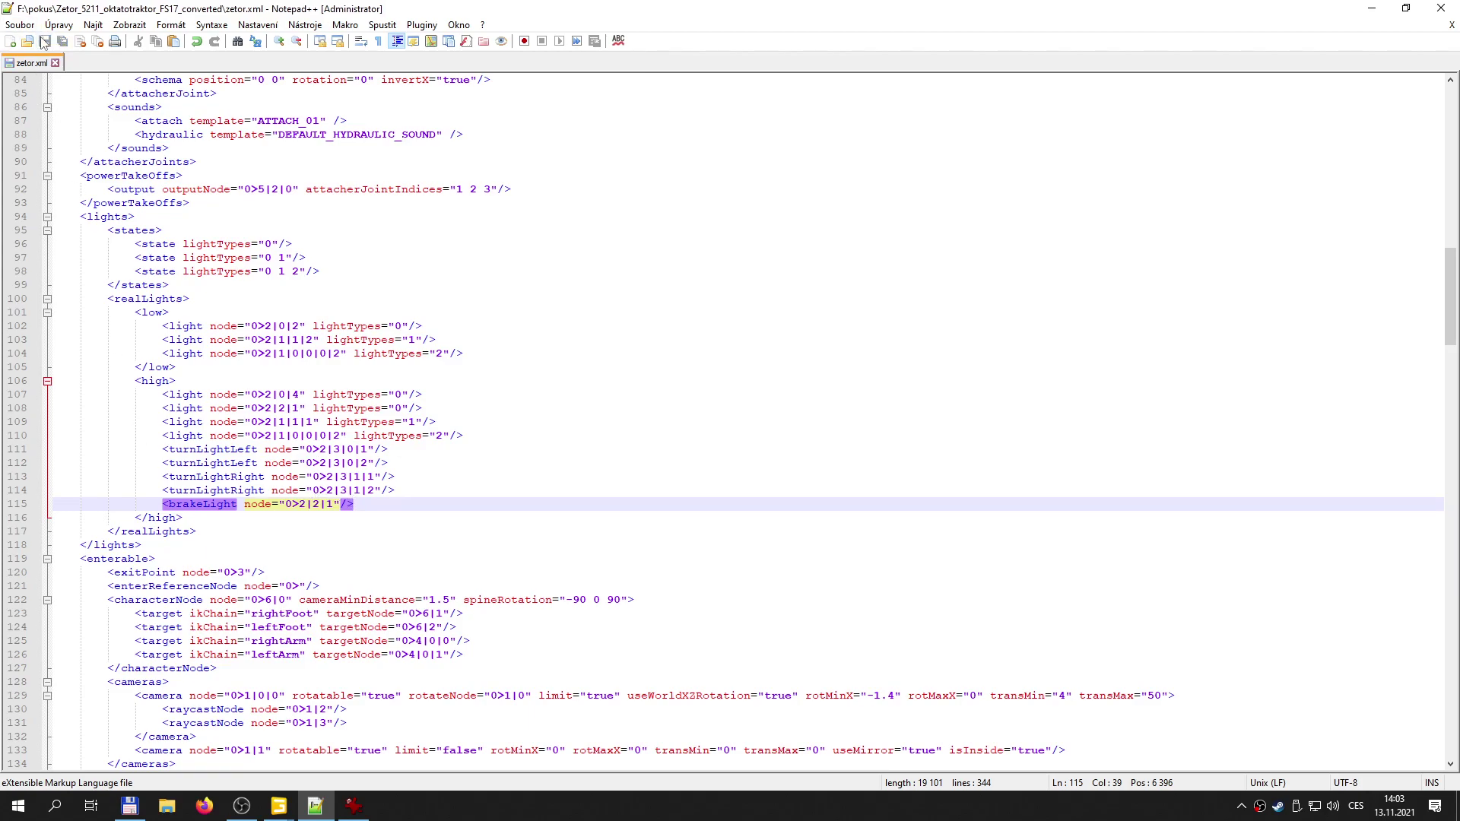
- Switch to the zetor.i3d window in GIANTS Editor and view the whole tractor from its front side
mouse_move(279, 807)
click(245, 725)
scroll(645, 438, down, 2)
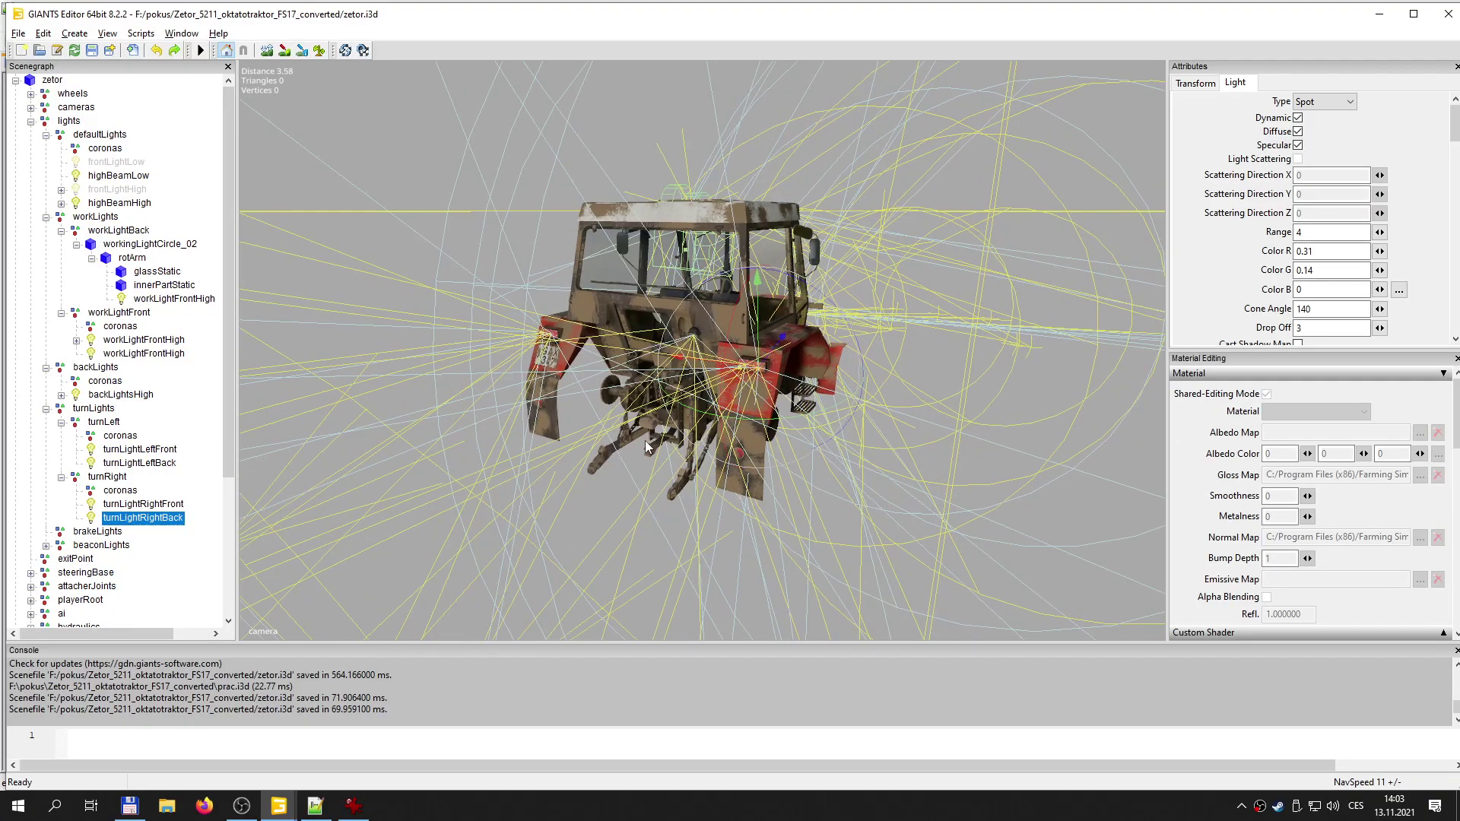
alt+drag(566, 404, 723, 438)
right_drag(723, 438, 772, 439)
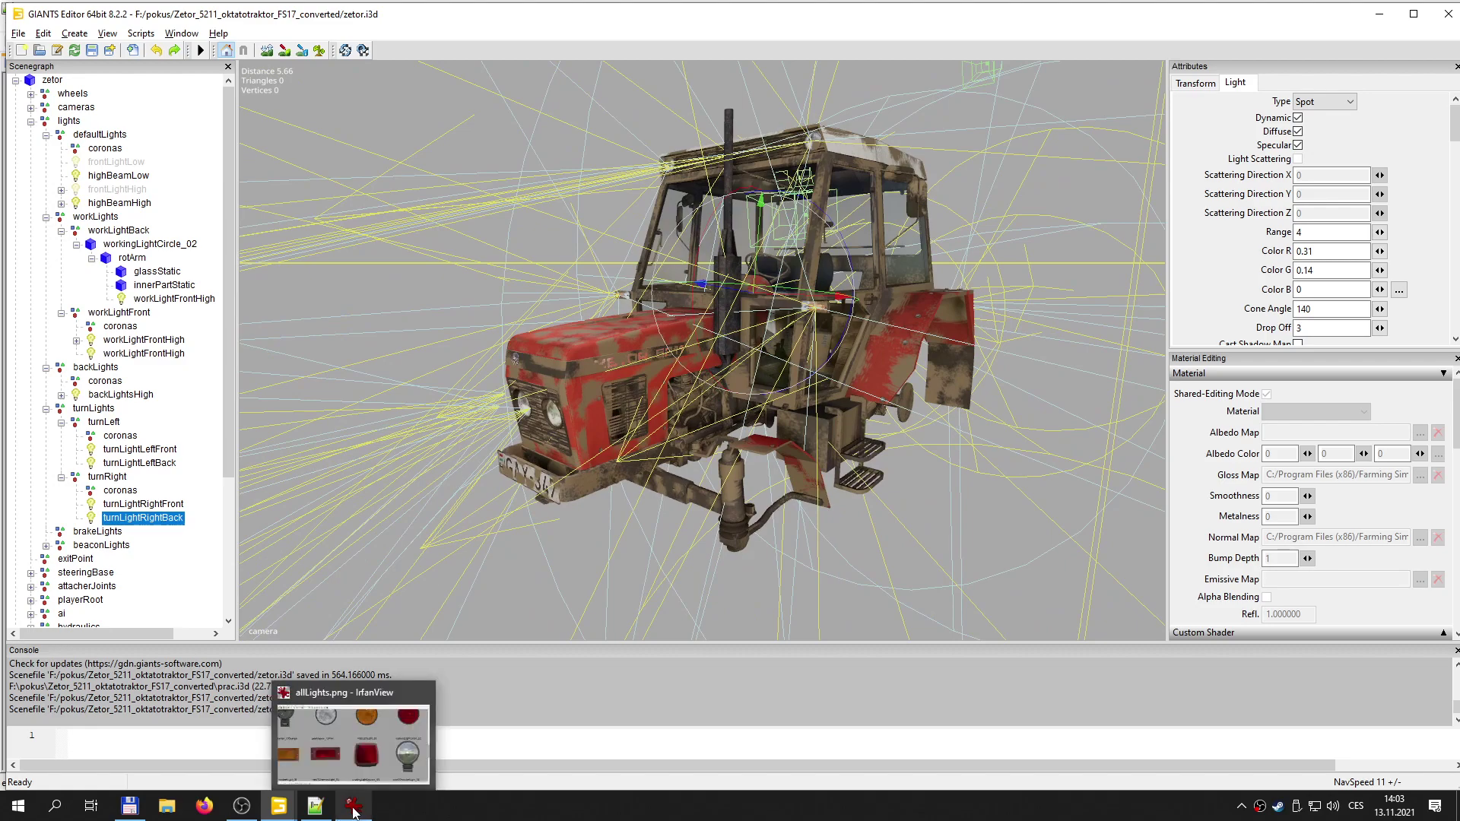
- Switch to Total Commander and go up from the lights\lizard folder to Farming Simulator 2019's data folder
click(314, 808)
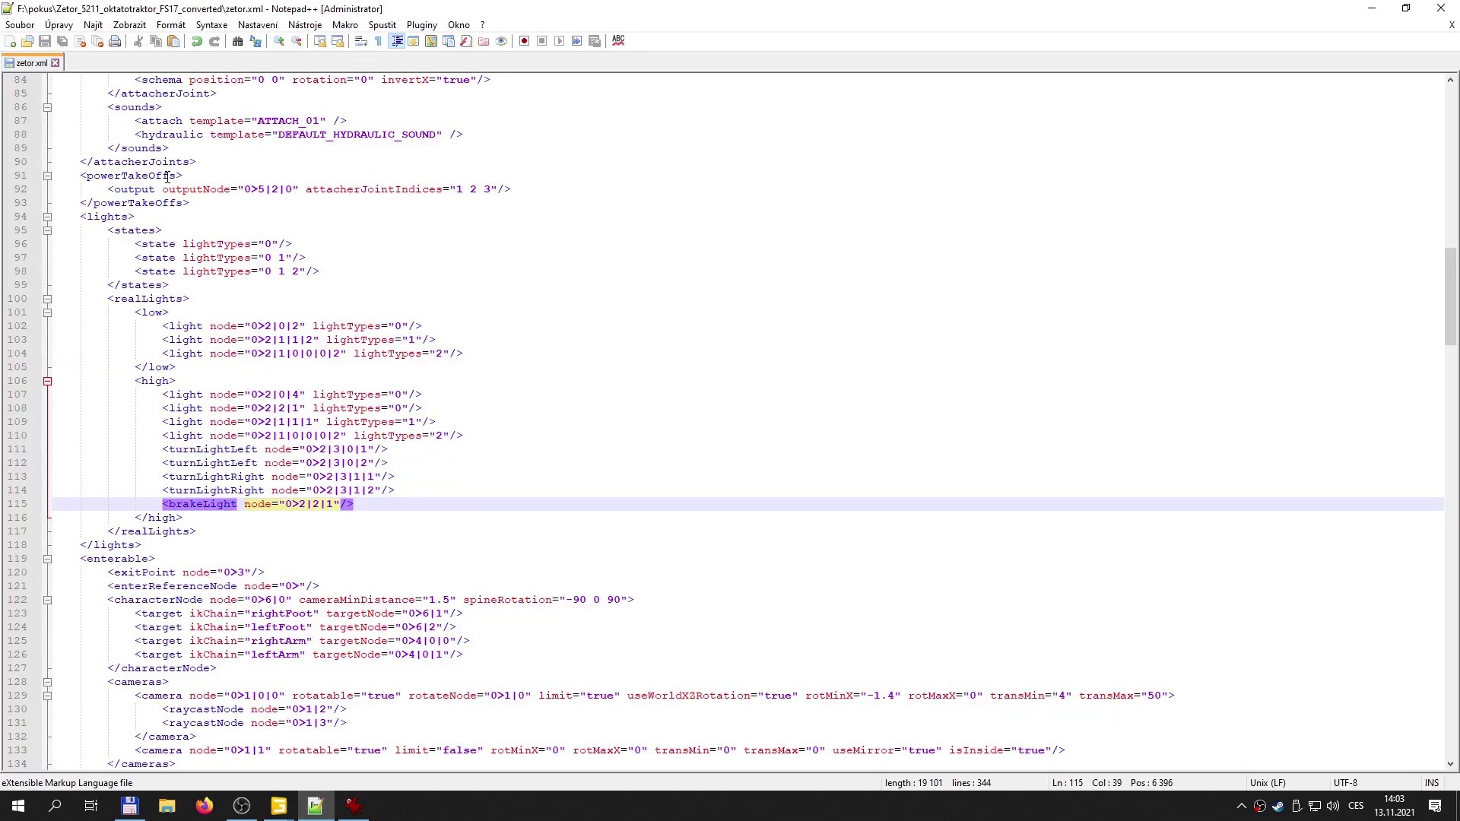
click(129, 807)
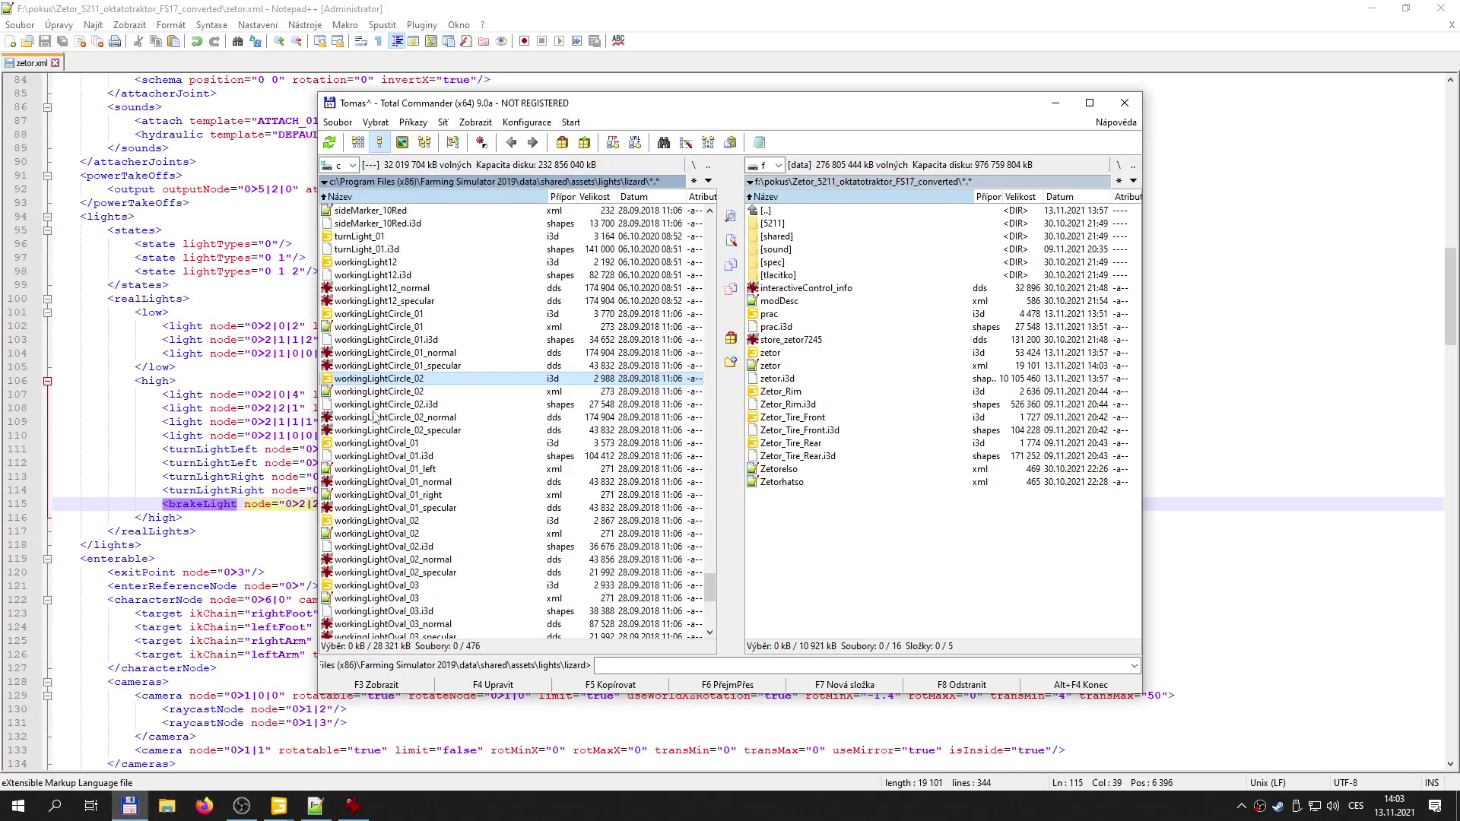
scroll(522, 311, up, 7)
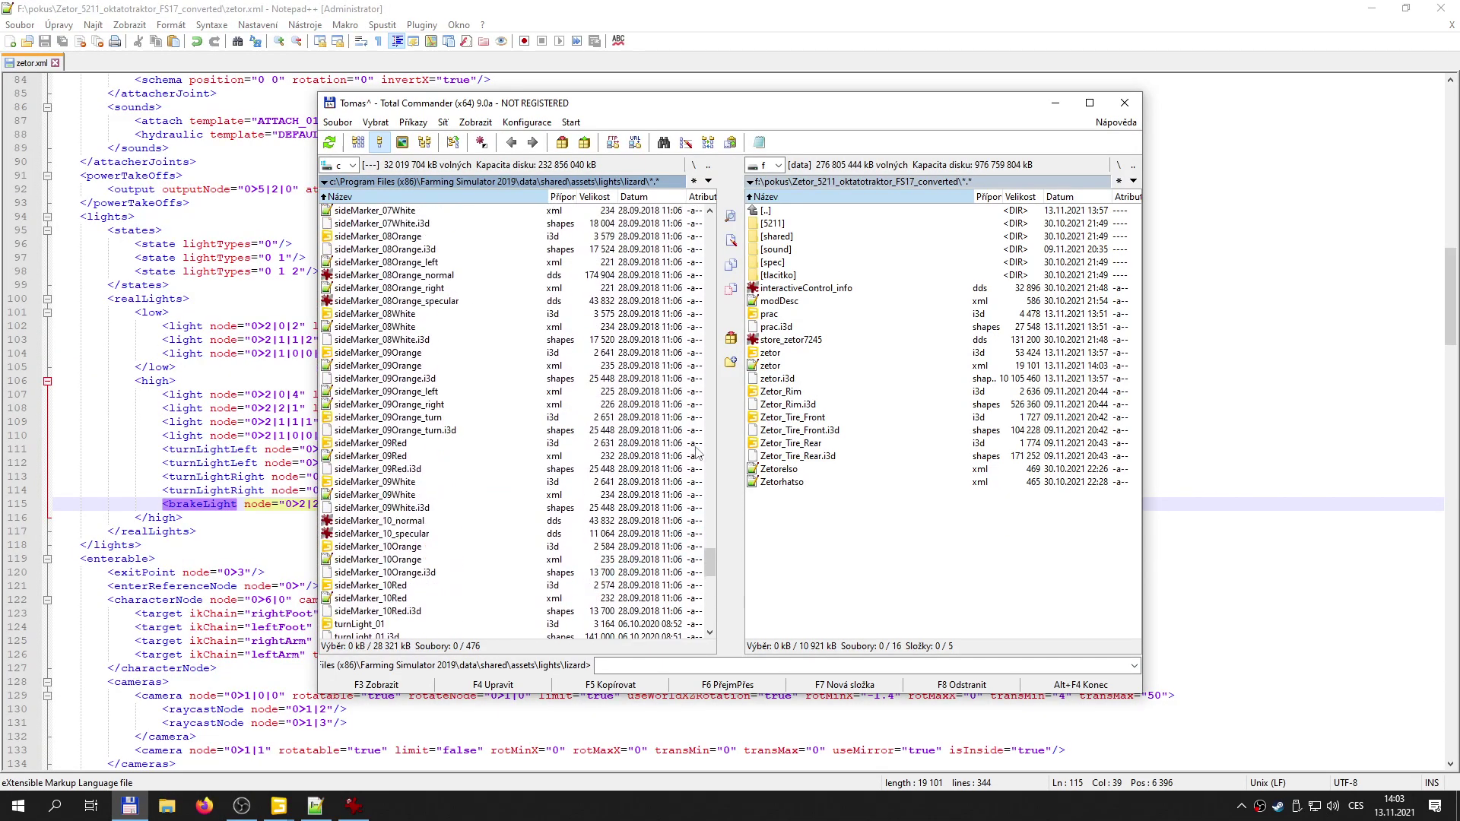
click(701, 563)
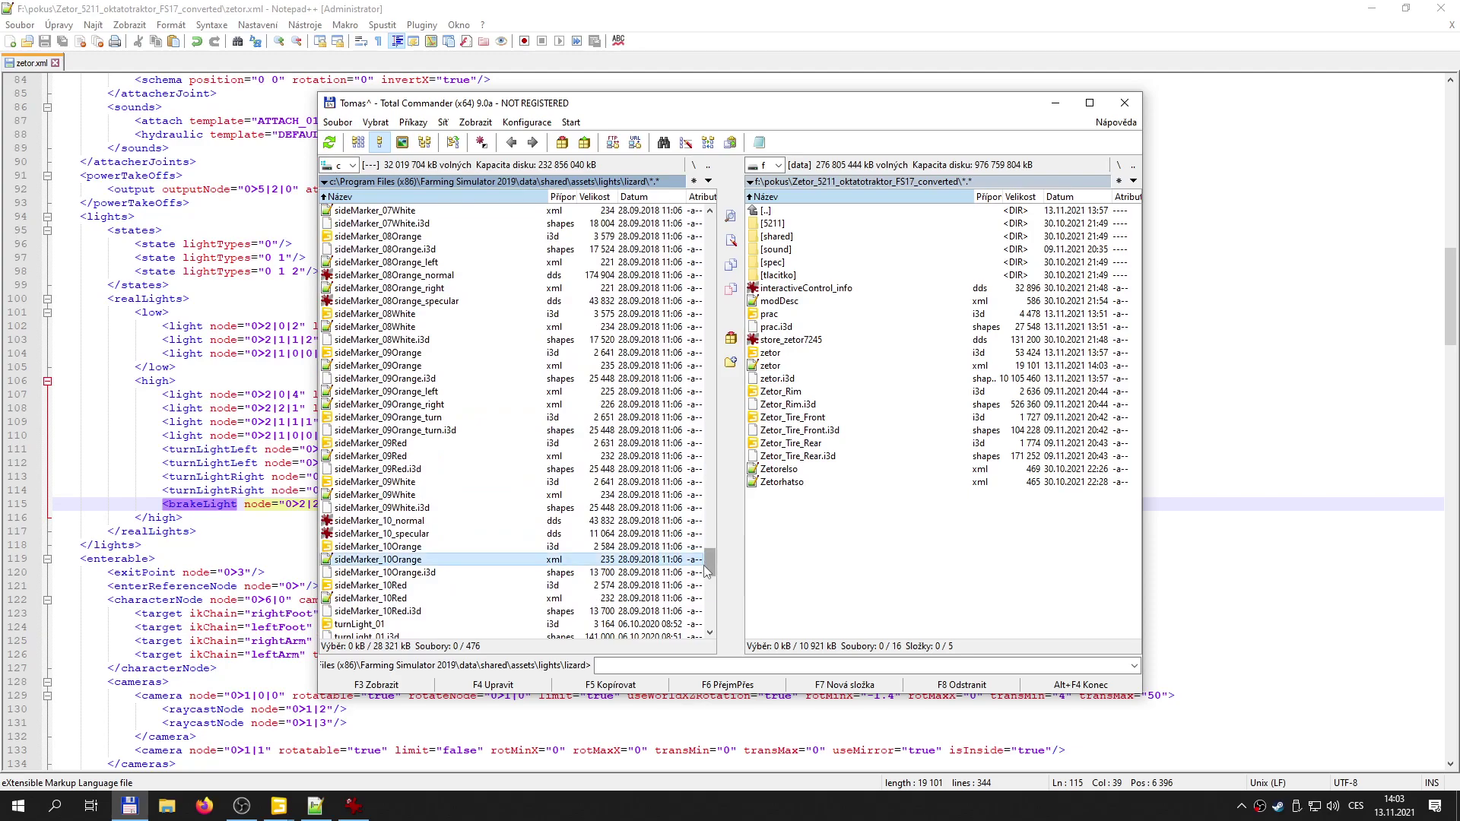
drag(708, 565, 709, 228)
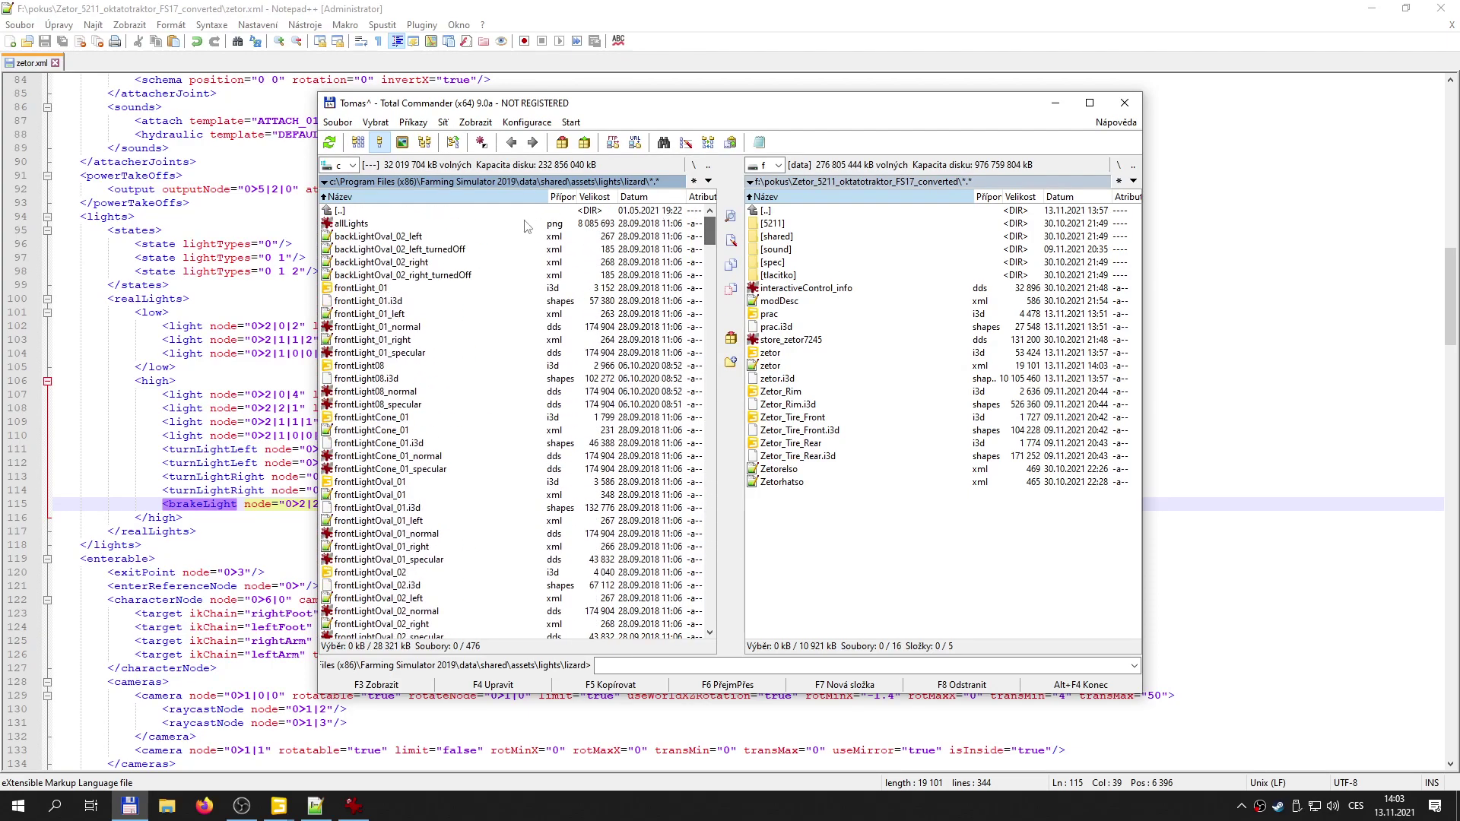
double_click(397, 215)
double_click(381, 213)
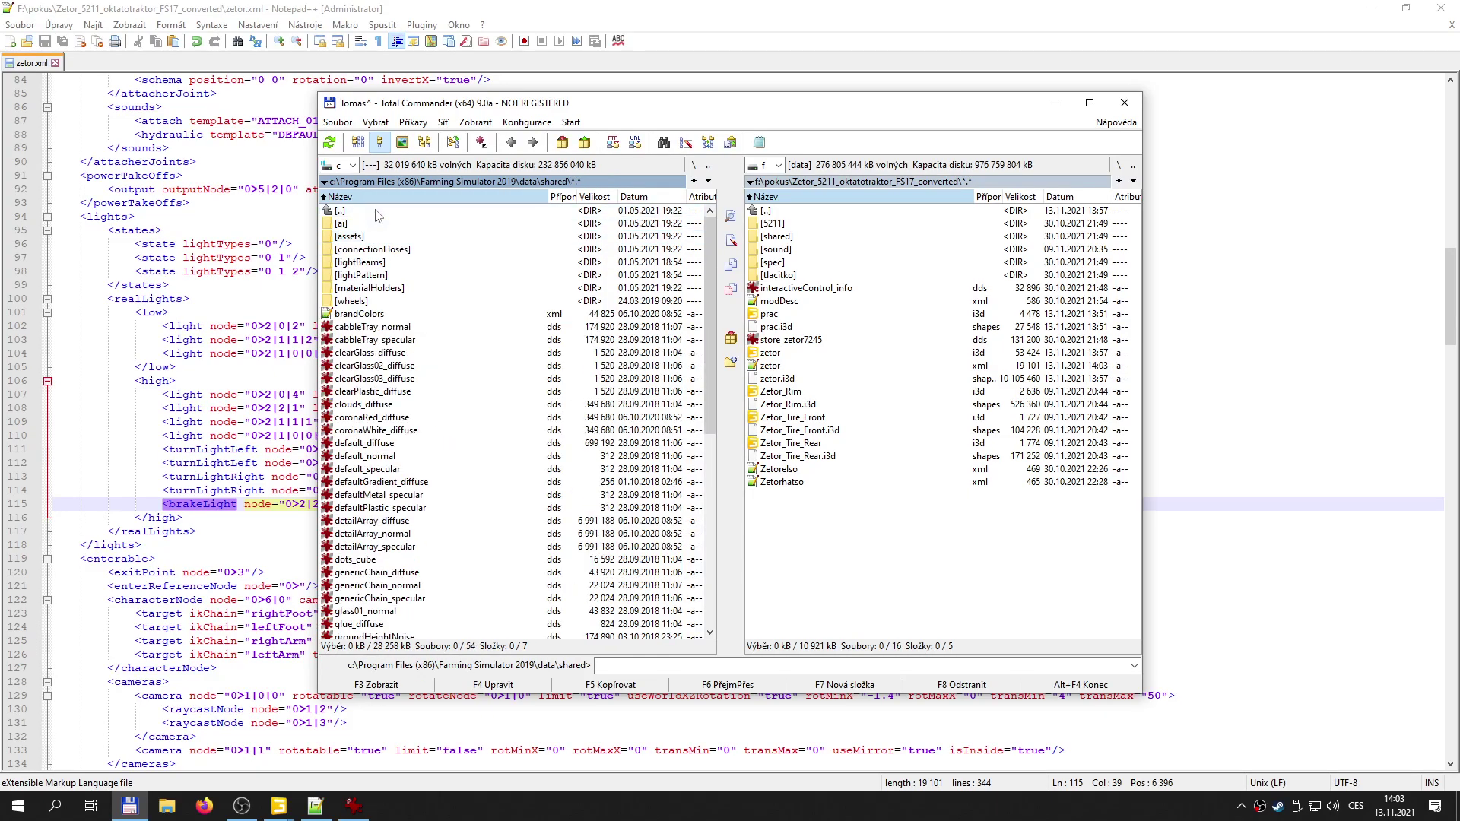
double_click(378, 213)
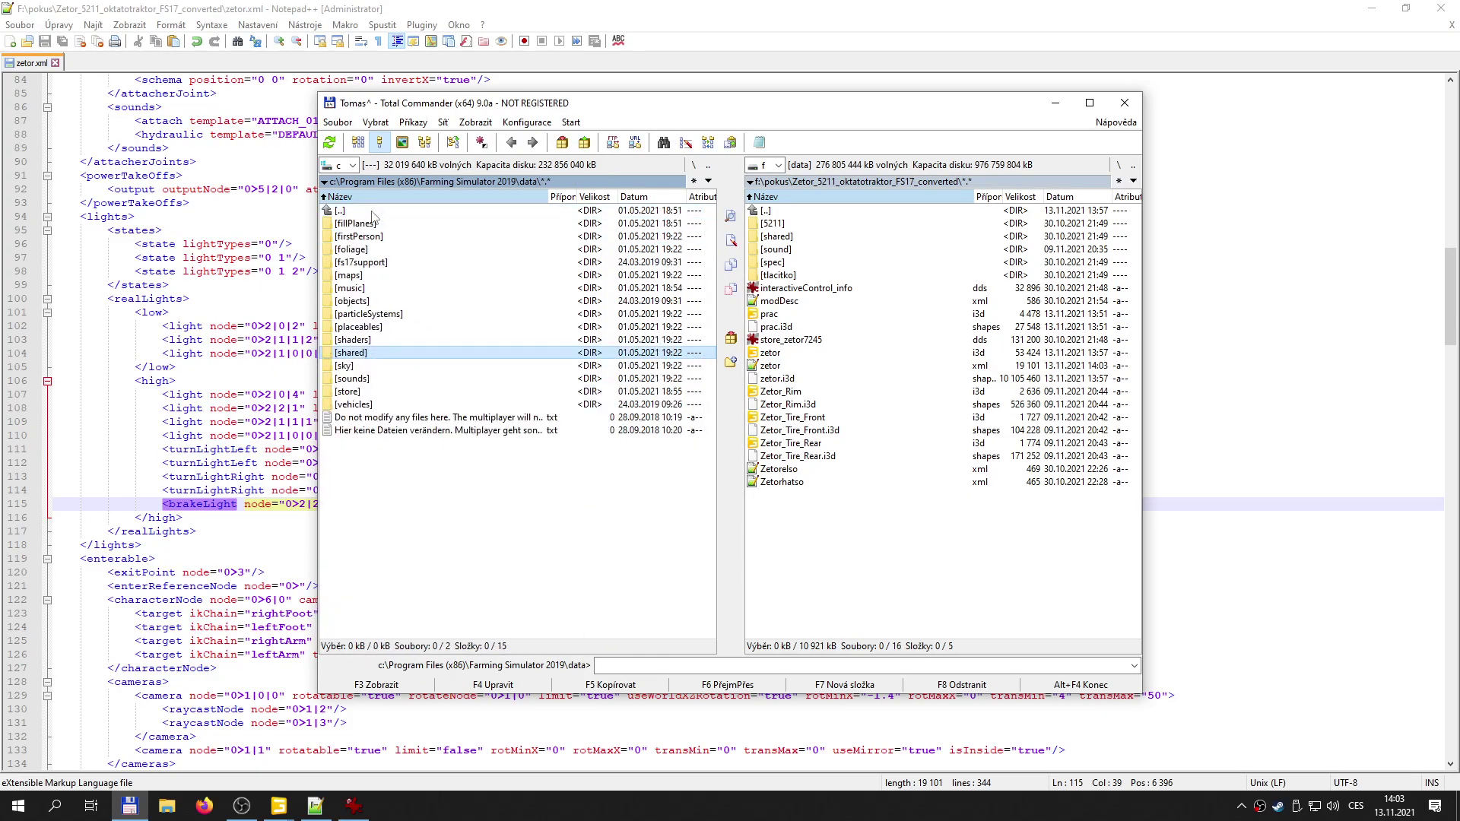
- Open favorit500.xml from the vehicles\fendt\favorit500 folder in Notepad++
double_click(371, 404)
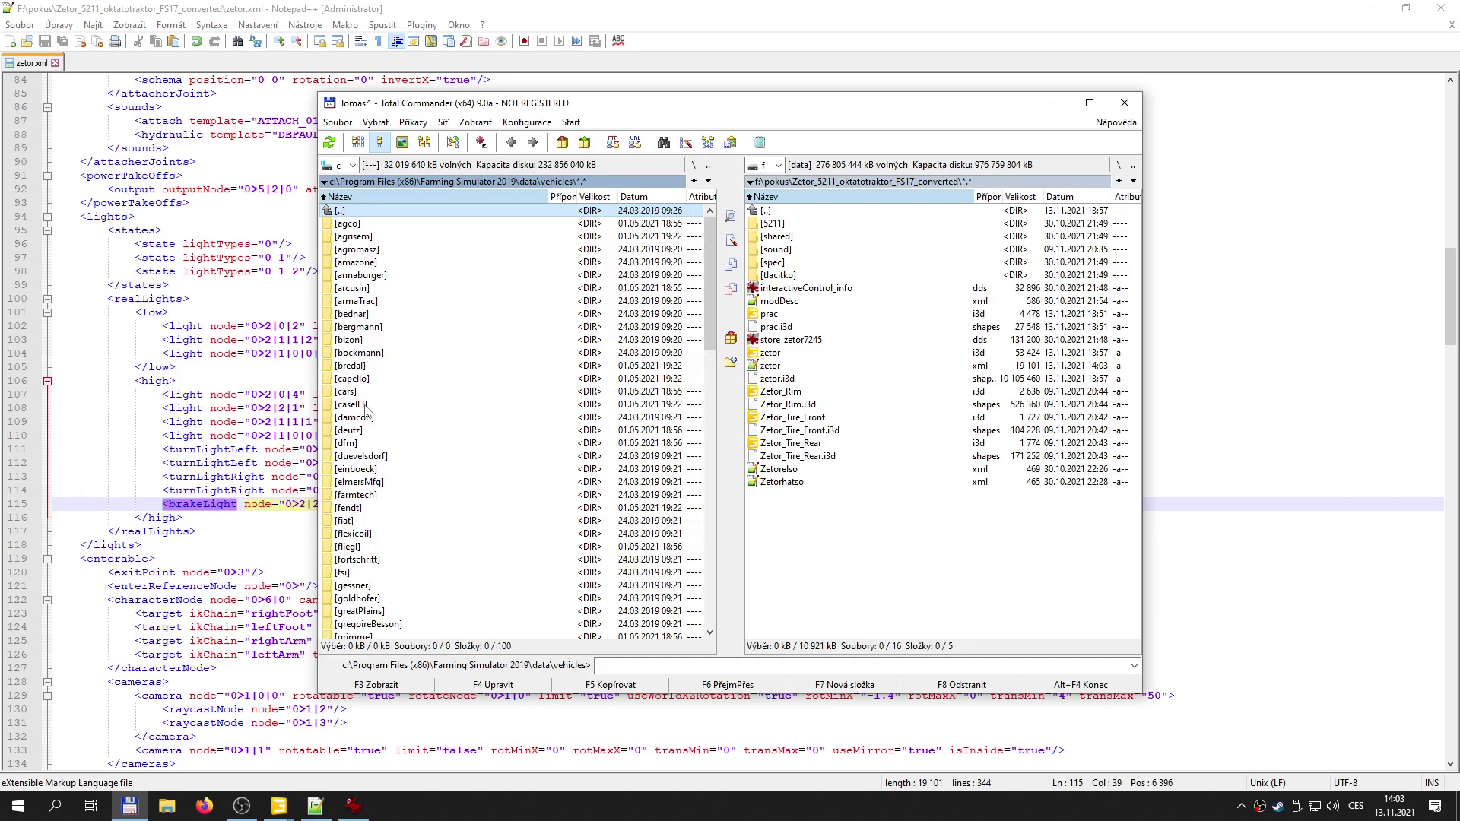
double_click(370, 508)
double_click(378, 223)
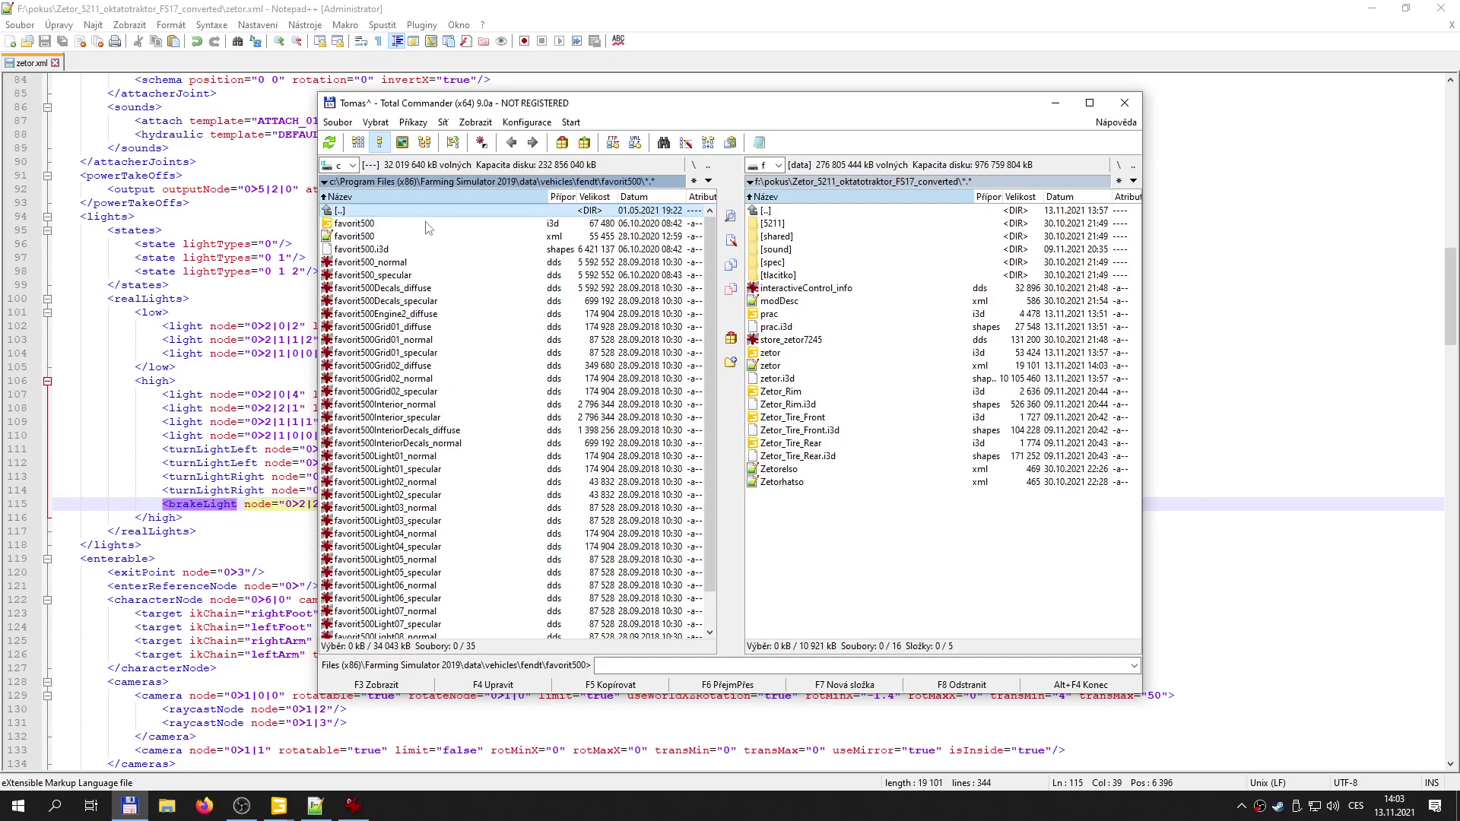
double_click(362, 236)
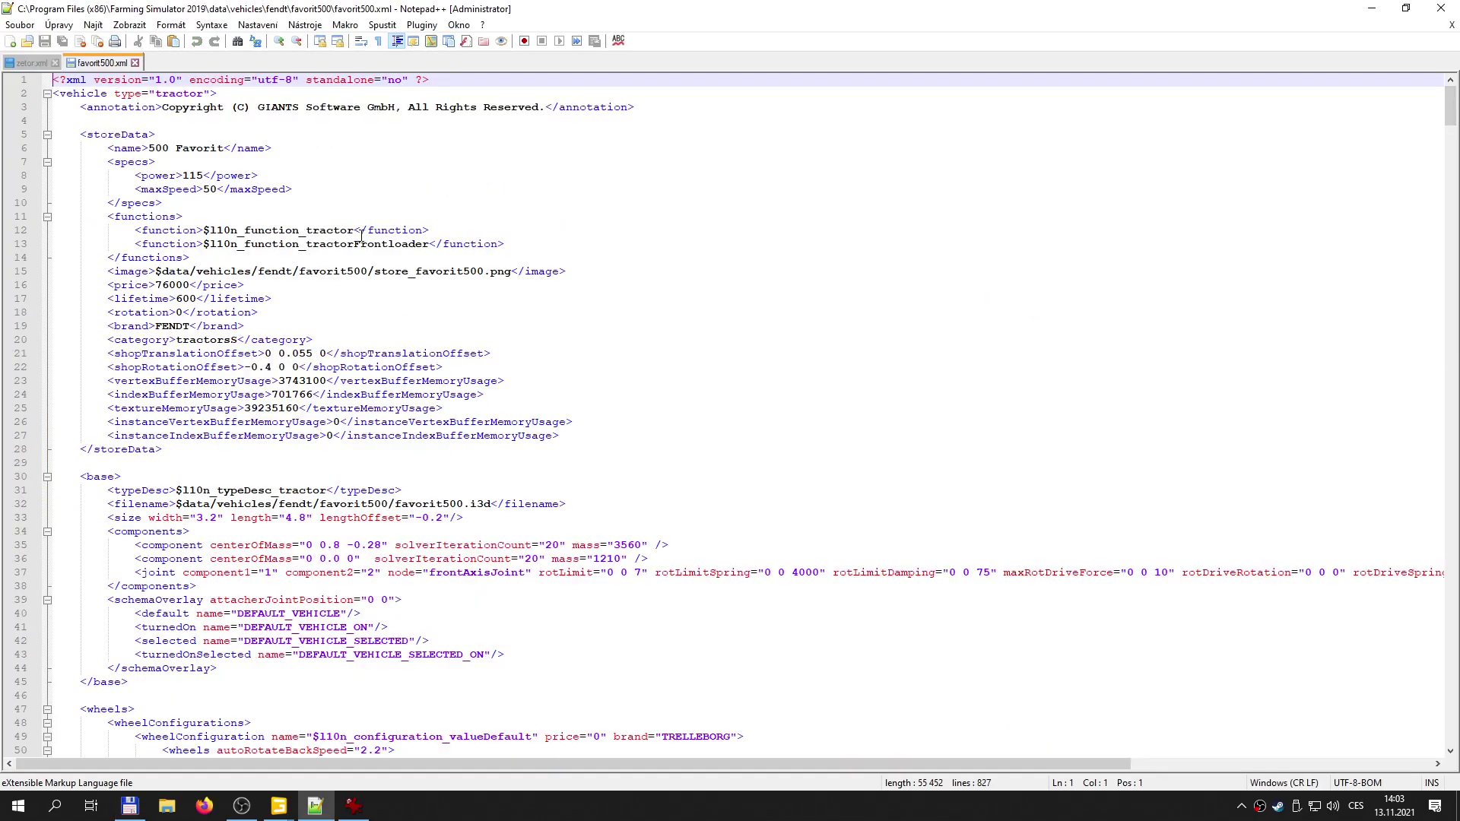
- Copy the defaultLights, brakeLights, turnLights, beaconLights and sounds blocks from the lights section of favorit500.xml
scroll(255, 504, down, 20)
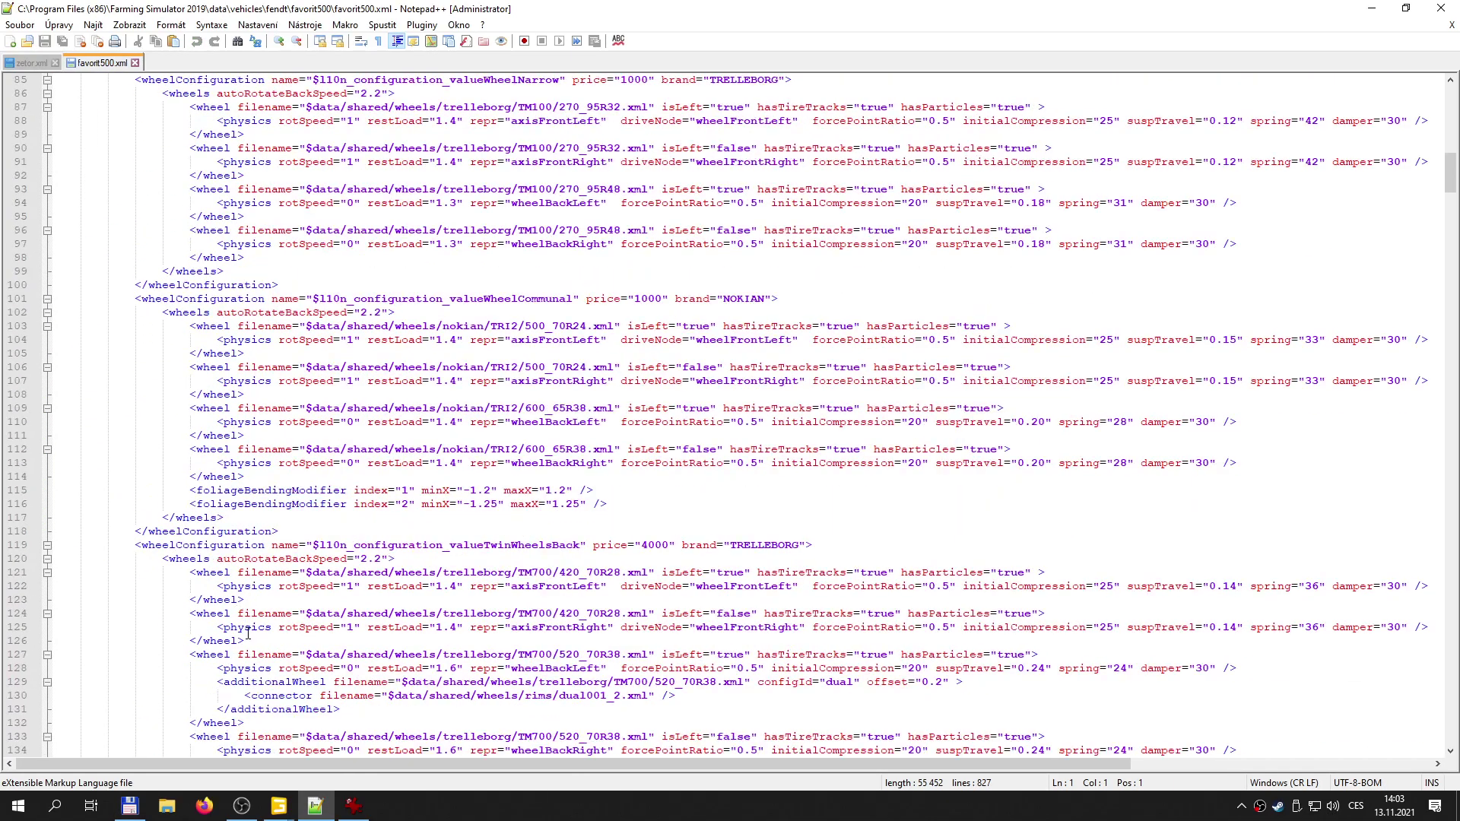
scroll(241, 641, down, 20)
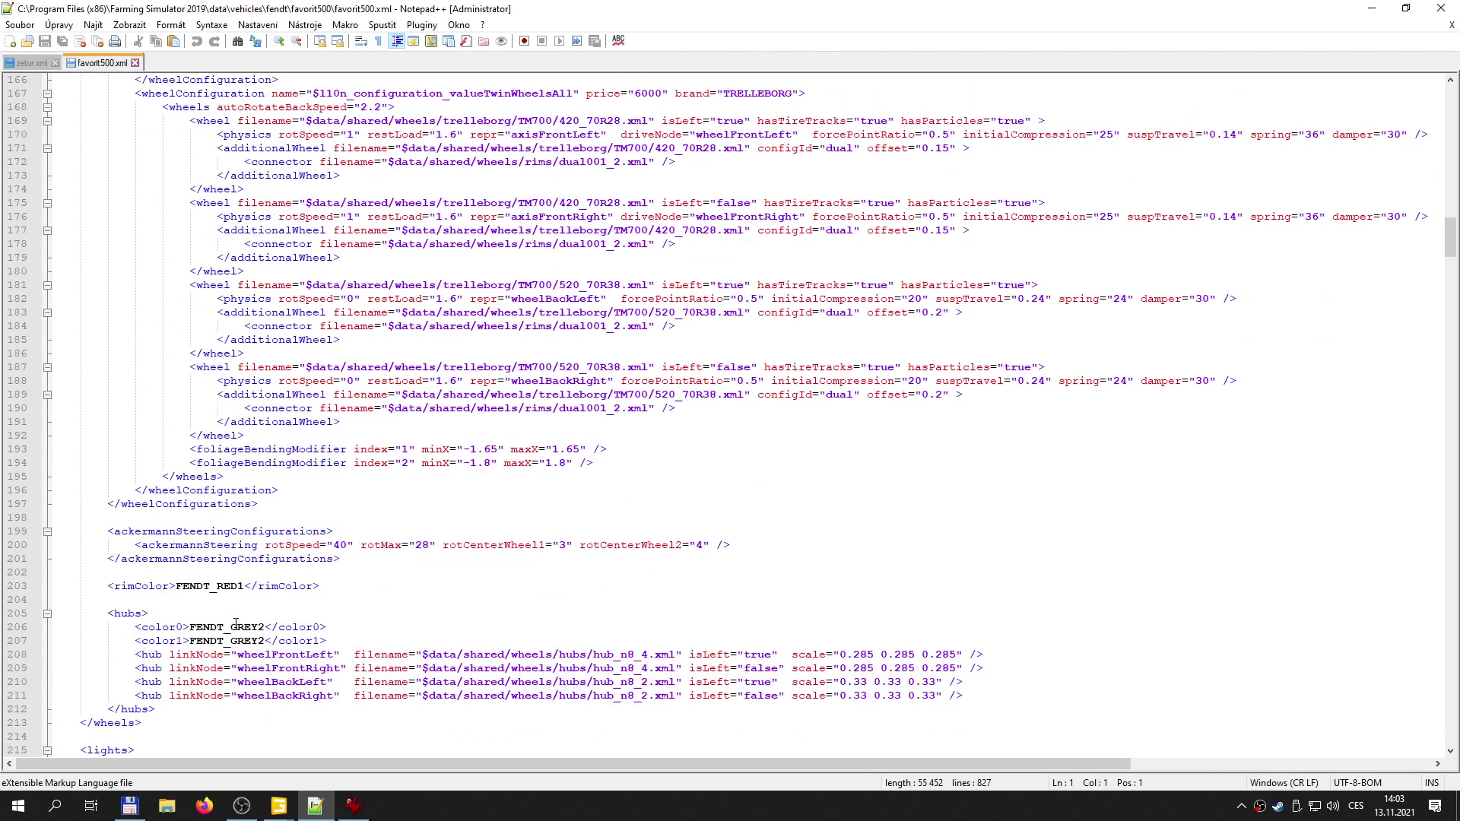
scroll(251, 553, down, 10)
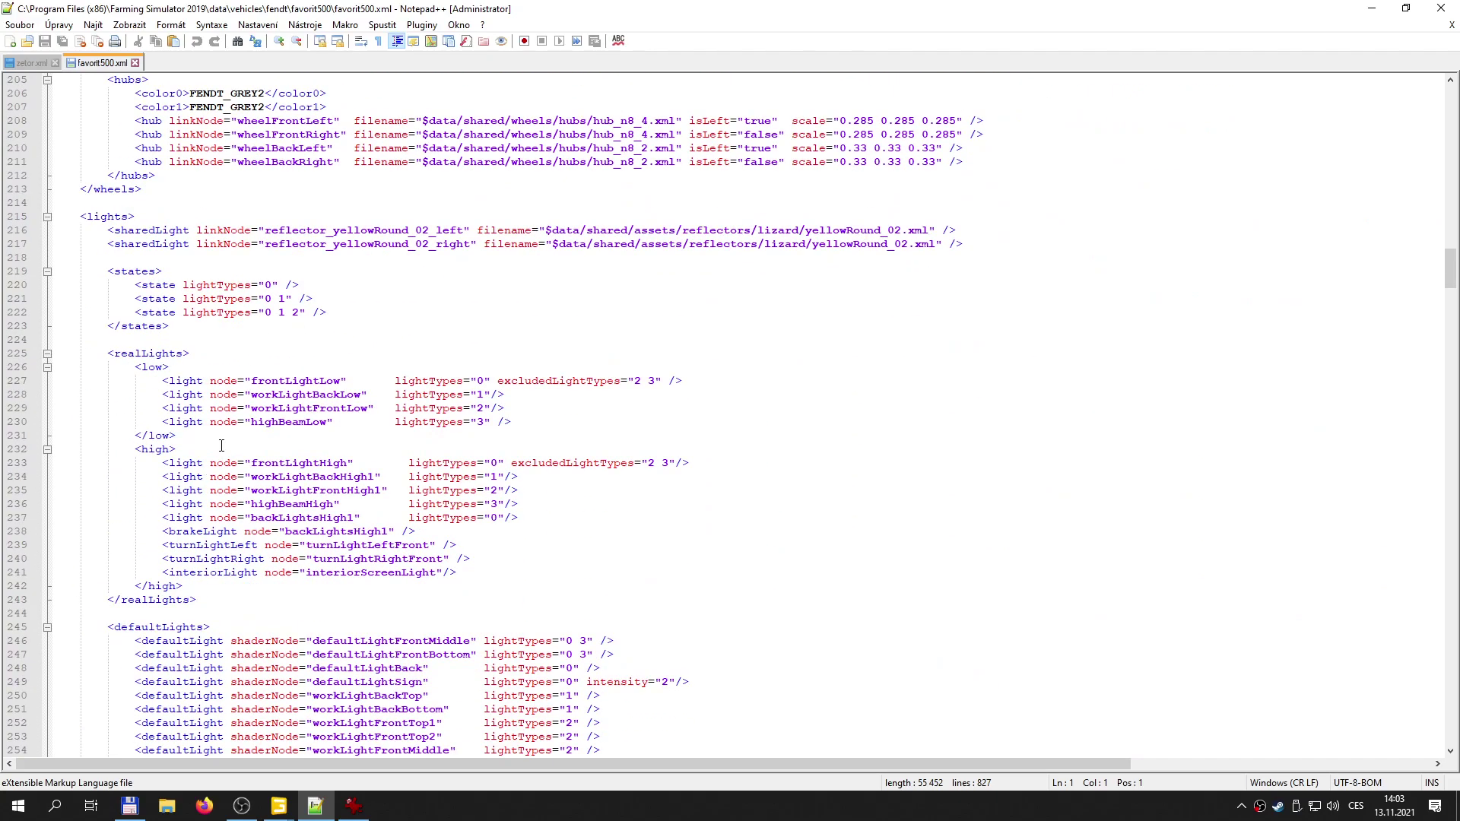
scroll(220, 487, down, 4)
click(195, 462)
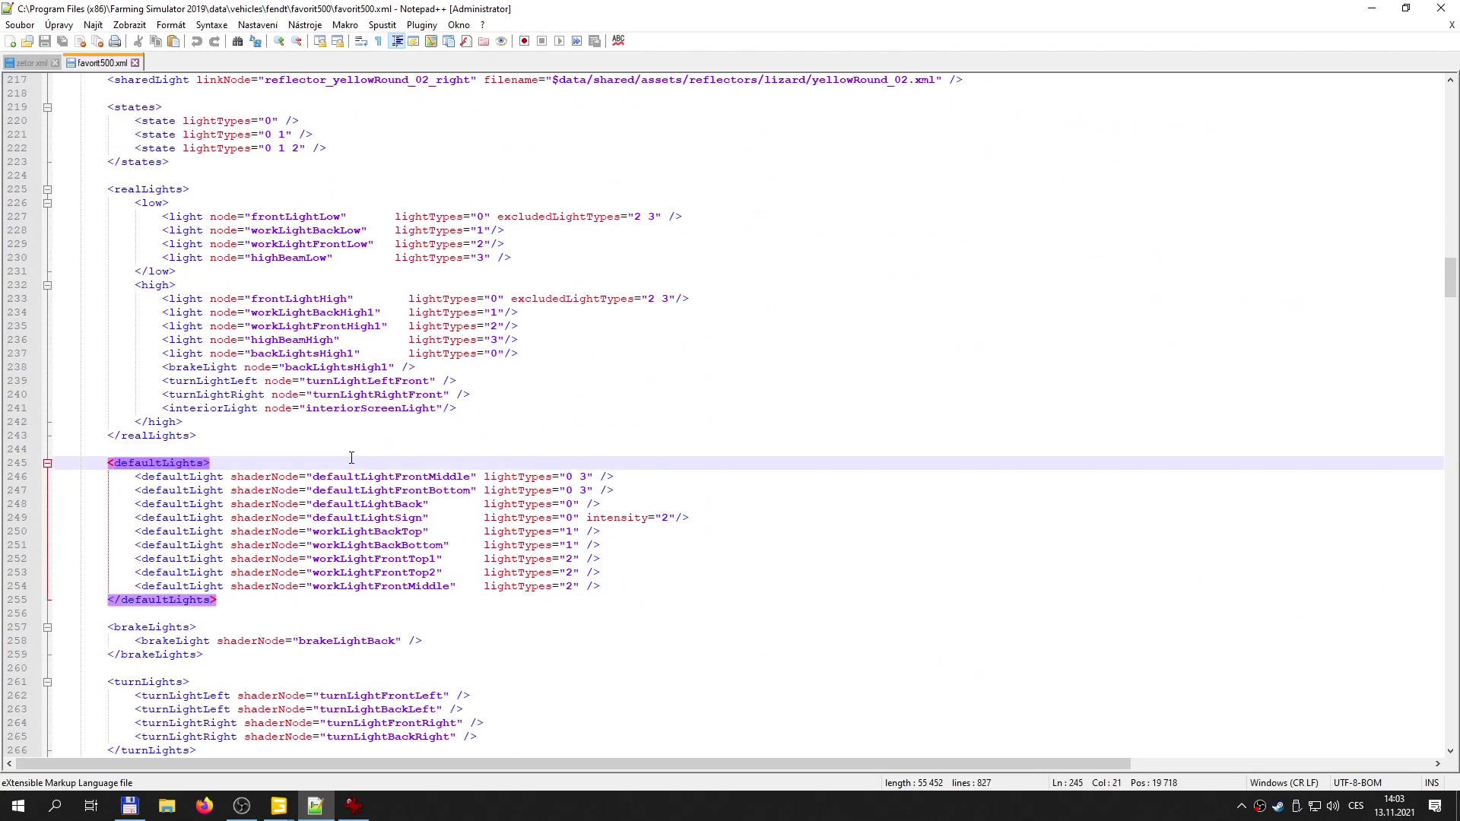
key(Home)
key(Home)
key(shift+Down)
key(shift+Down)
key(shift+Down)
key(shift+Down)
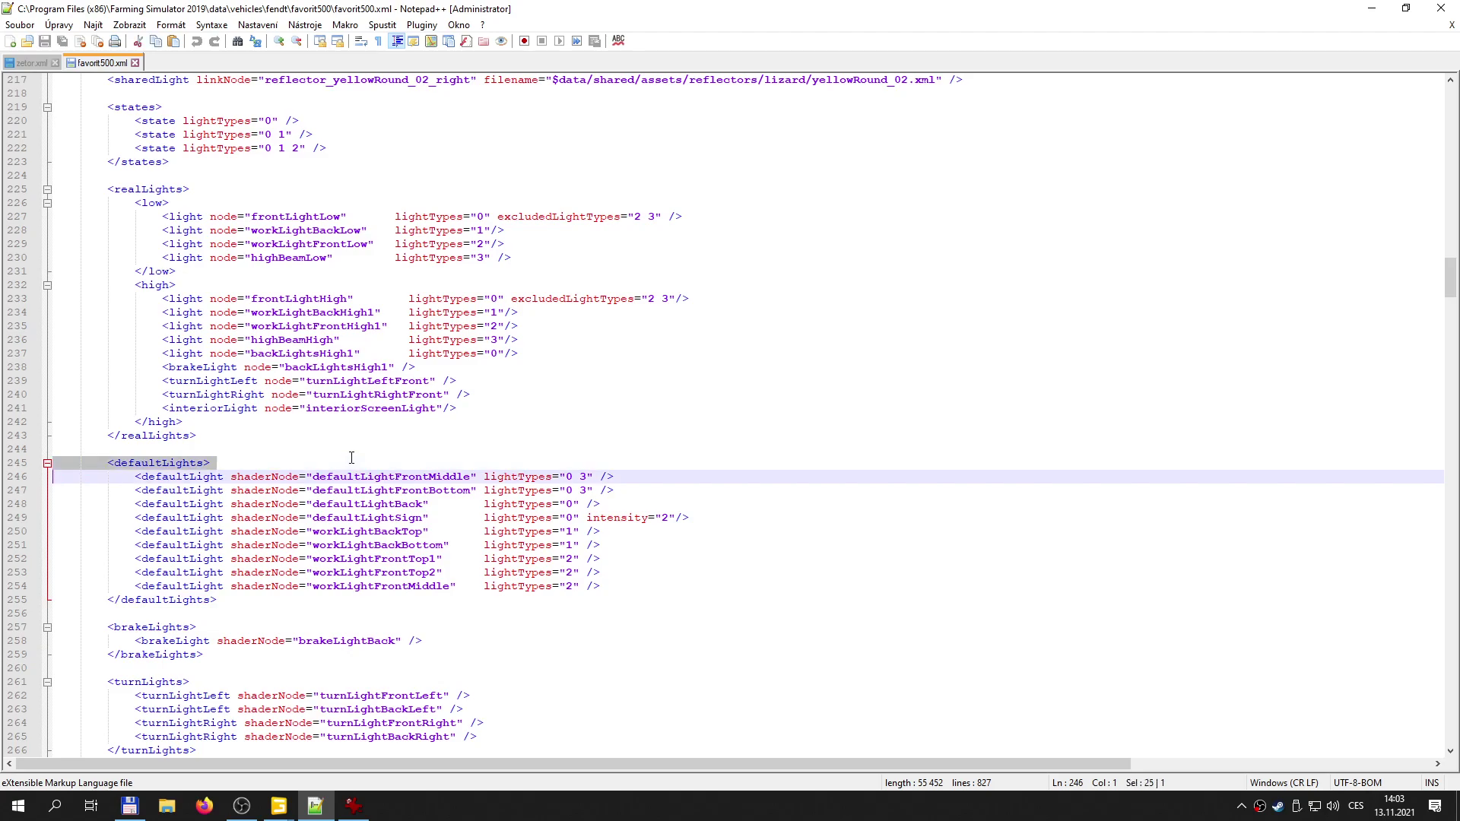
key(shift+Down)
key(shift+Down)
key(shift+Down)
key(shift+Down)
key(shift+Down)
key(shift+Down)
key(shift+Down)
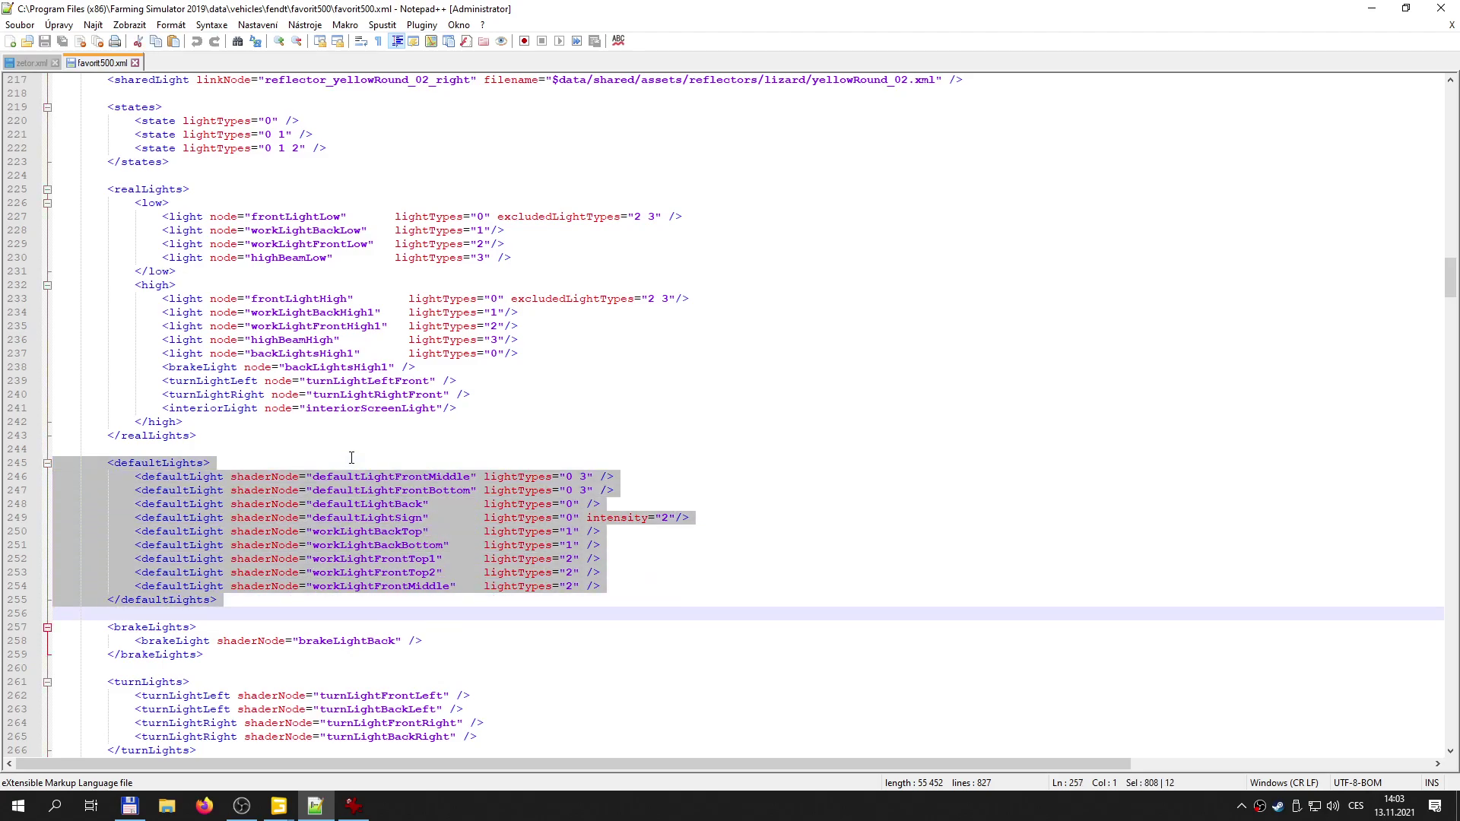
key(shift+Down)
key(shift+Down)
key(shift+Down)
key(shift+Down)
key(shift+Down)
key(shift+Down)
key(shift+Down)
key(shift+Down)
key(shift+Down)
key(shift+Down)
key(shift+Down)
key(shift+Down)
key(shift+Down)
key(shift+Down)
key(shift+Down)
key(shift+Down)
key(shift+Down)
key(shift+Down)
key(shift+Down)
key(shift+Down)
key(shift+Down)
key(shift+Down)
key(shift+Down)
key(shift+Down)
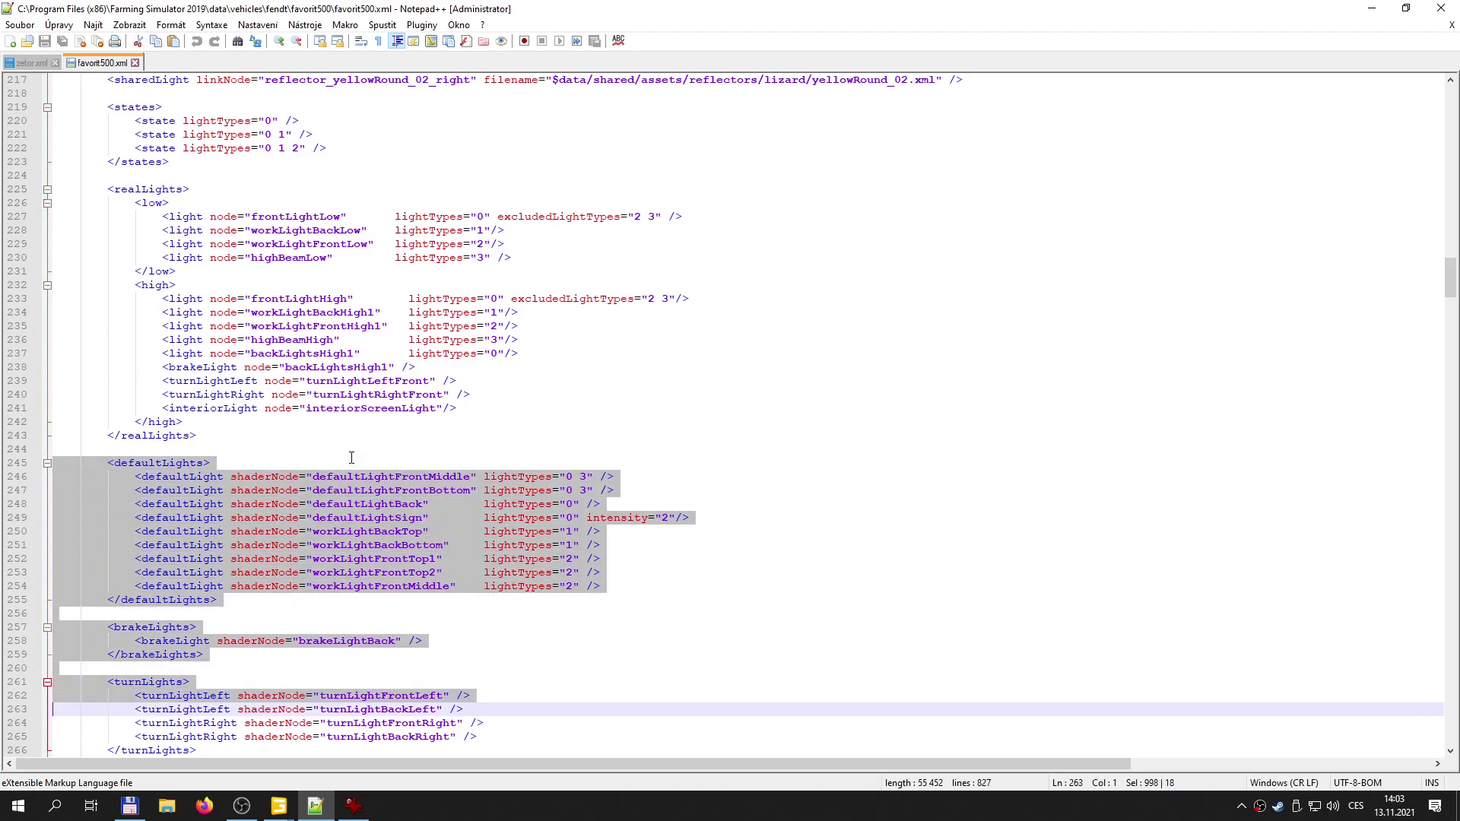
key(shift+Up)
key(shift+Up)
key(shift+Up)
key(shift+Up)
key(shift+Up)
key(shift+Up)
key(shift+Up)
key(shift+Up)
key(shift+Up)
key(shift+Up)
key(shift+Up)
key(shift+Up)
key(shift+Up)
key(shift+Up)
key(shift+Up)
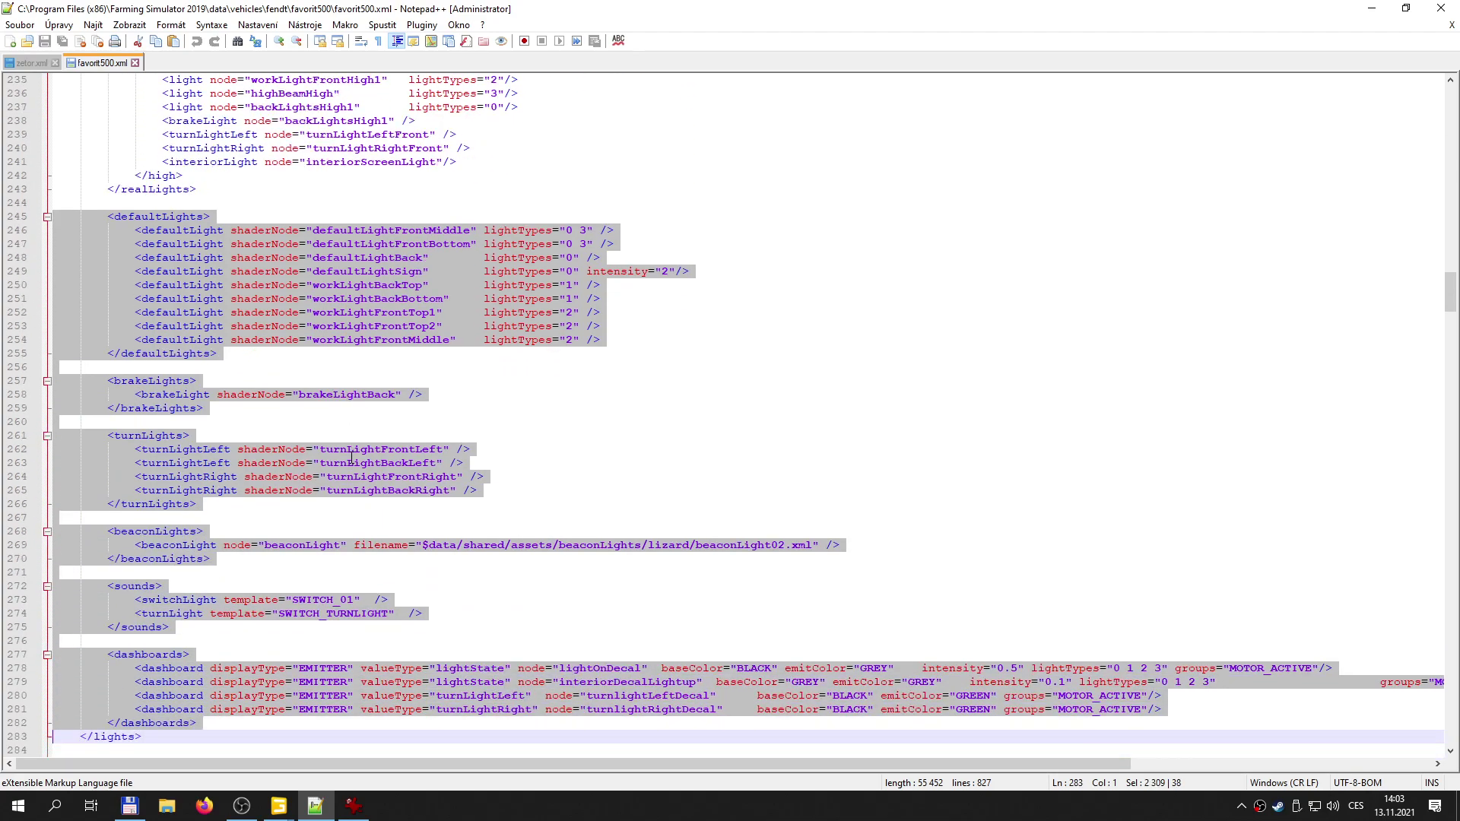
key(shift+Down)
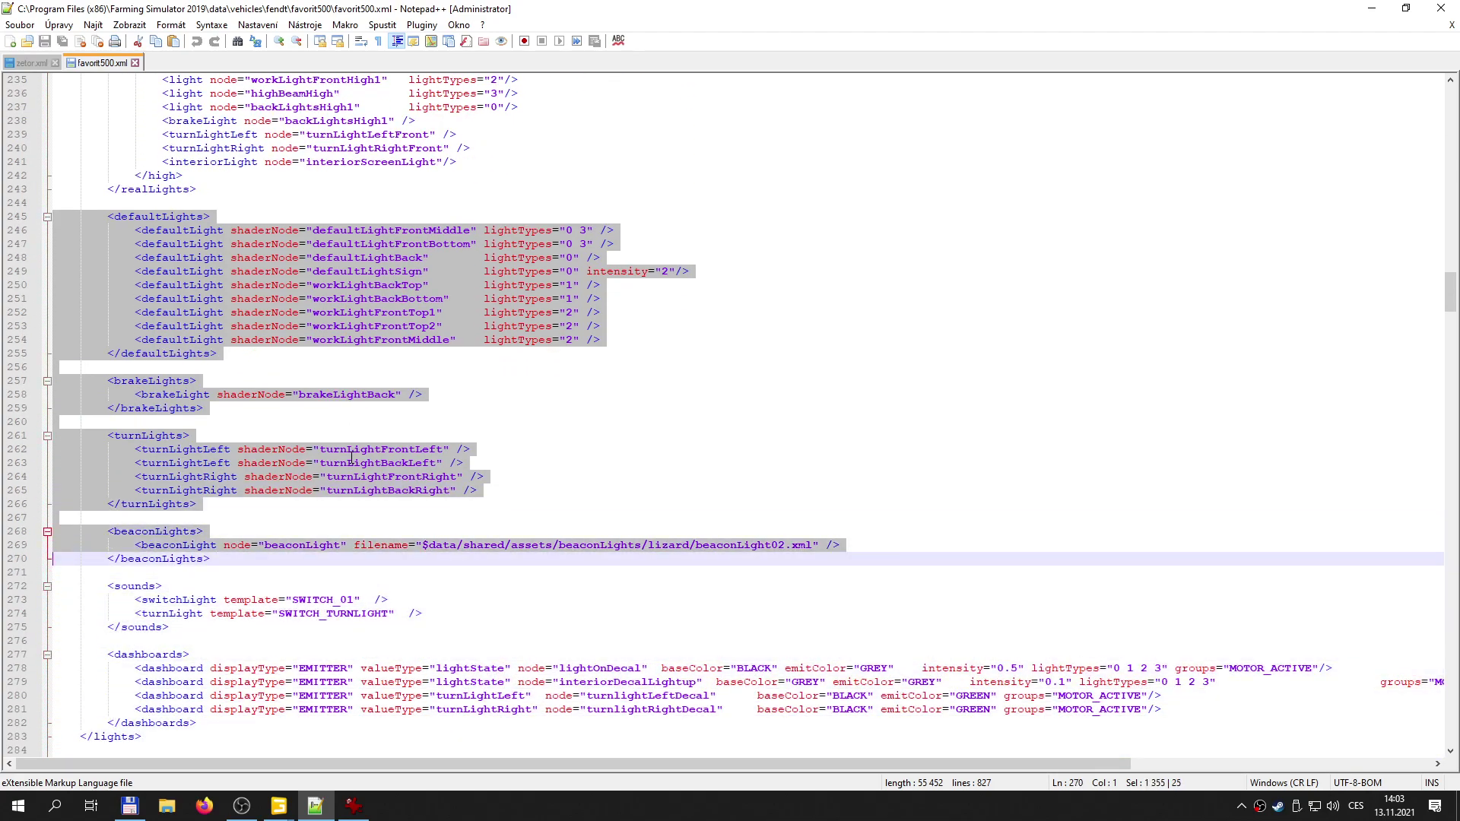
key(shift+Down)
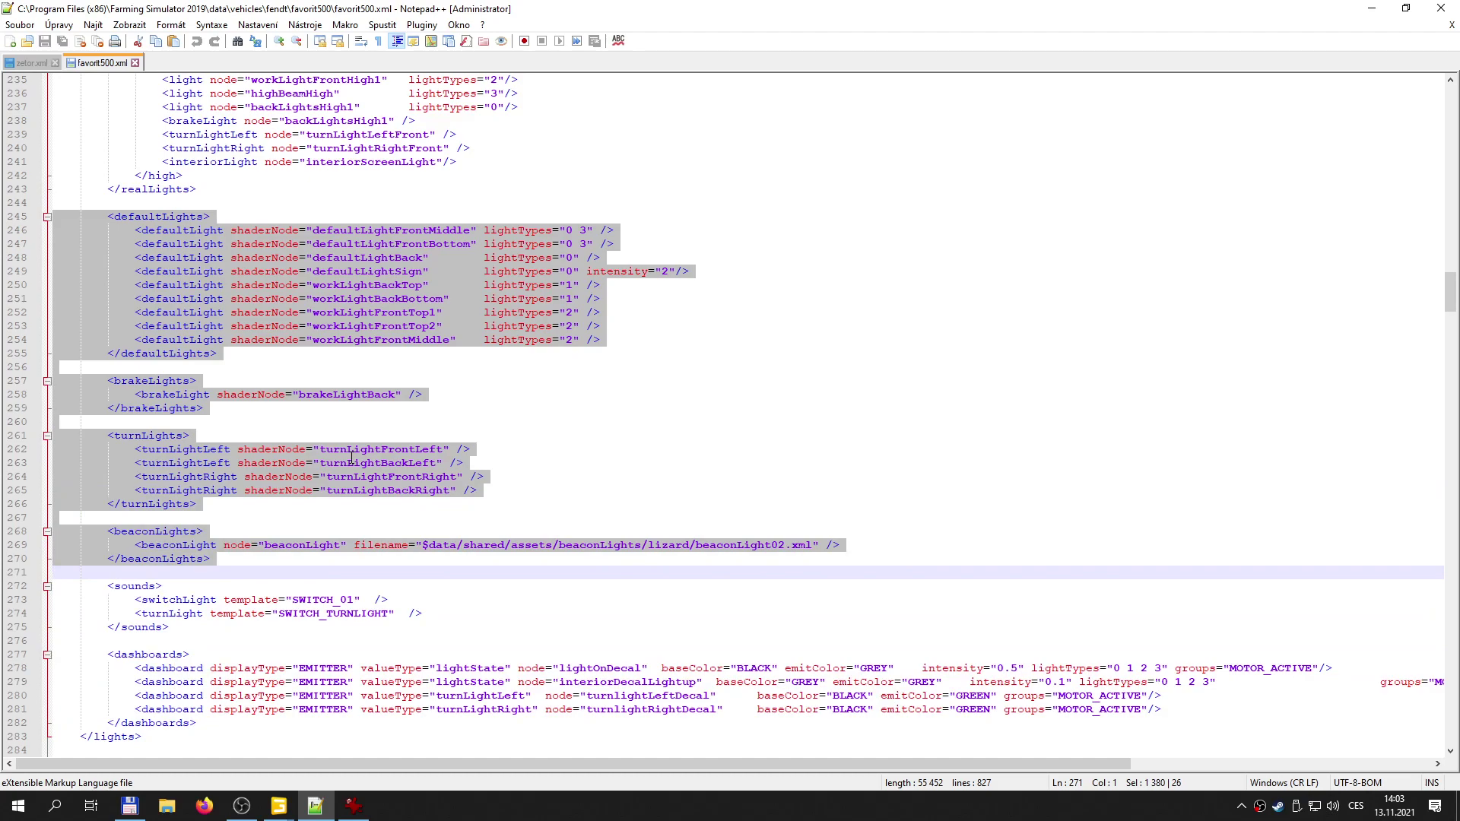
key(shift+Down)
key(shift+Down)
key(shift+Down)
key(shift+Down)
key(shift+Down)
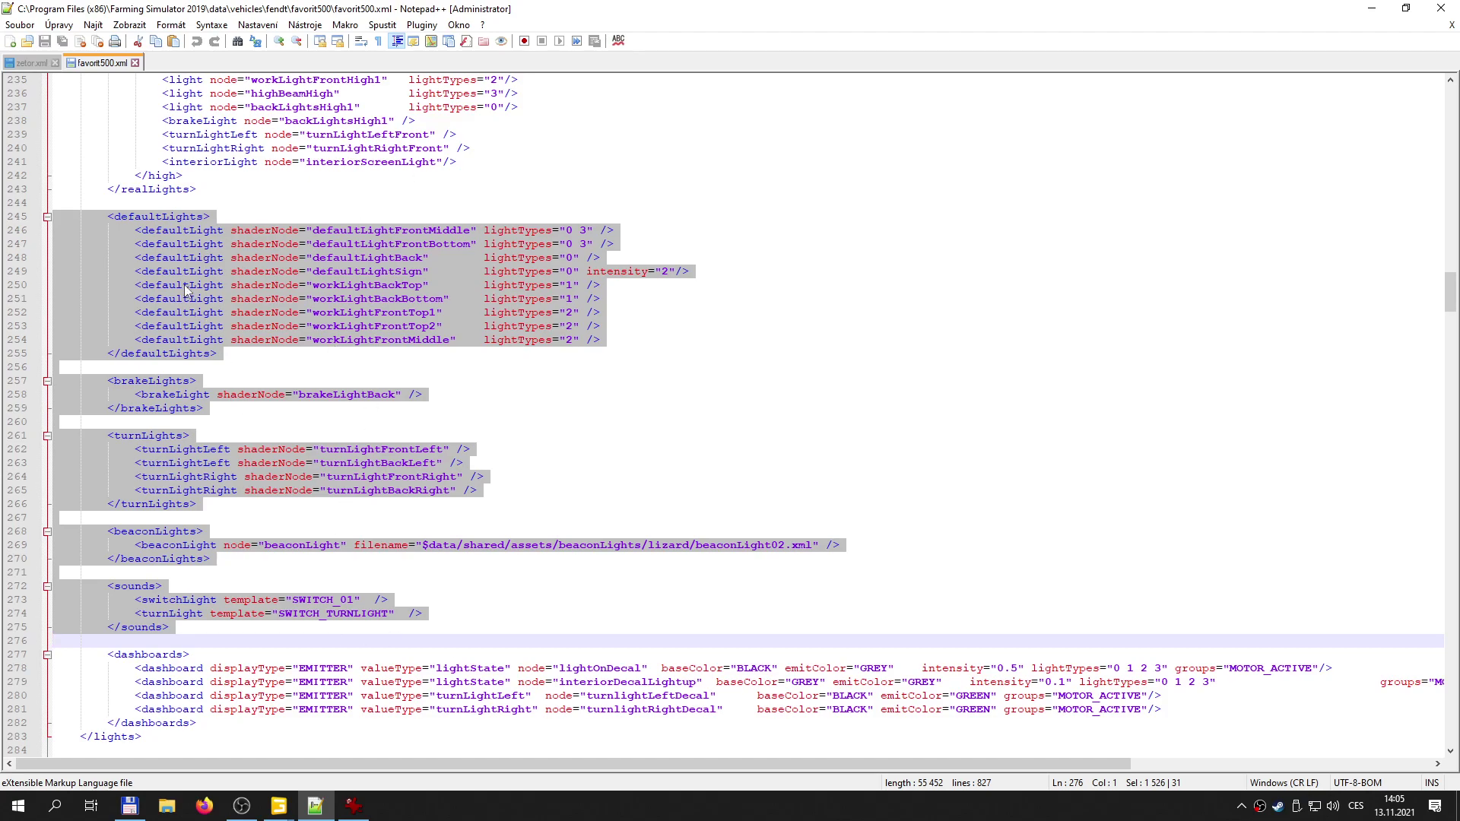
right_click(135, 566)
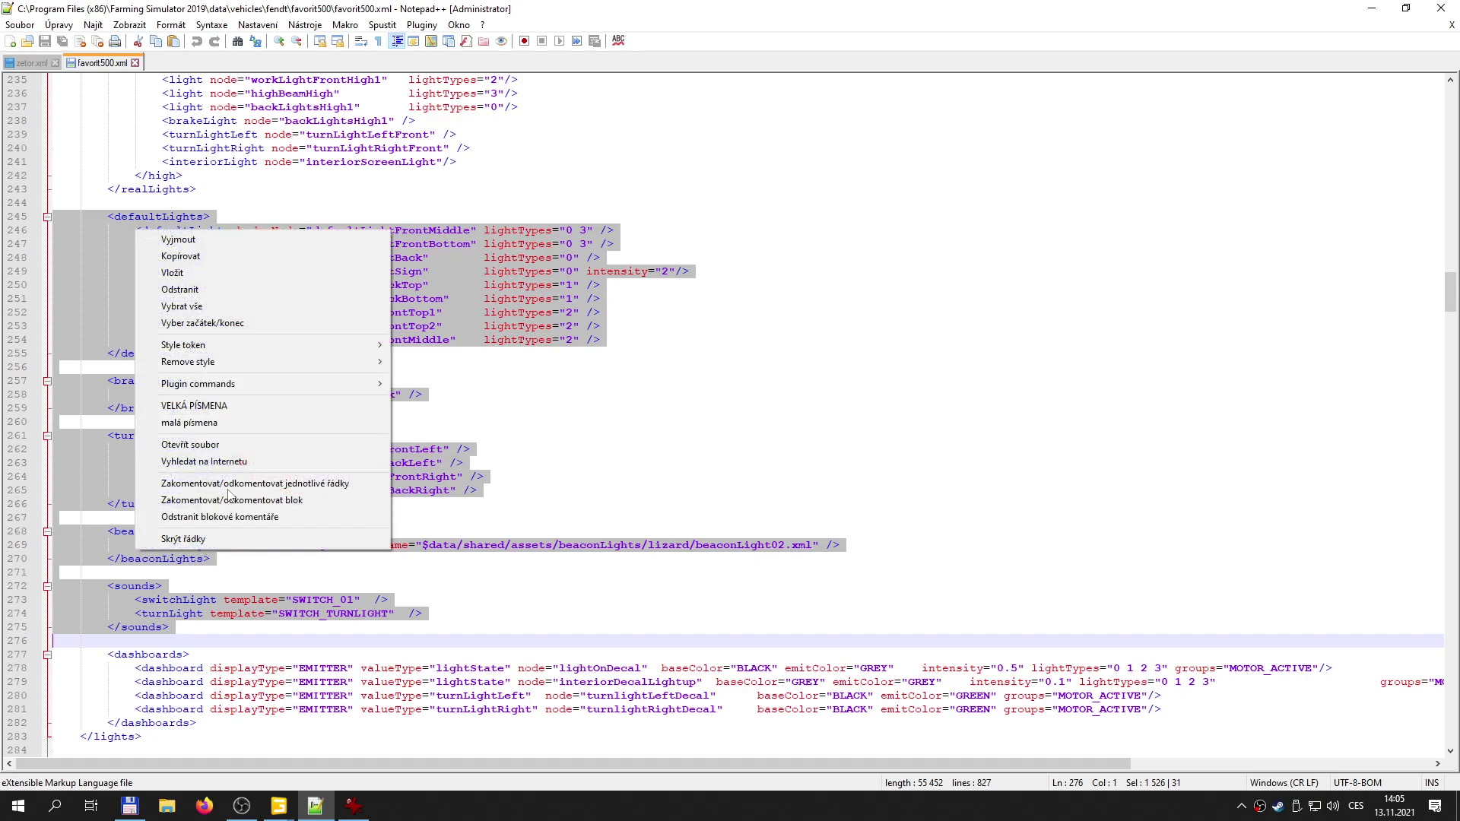
click(185, 257)
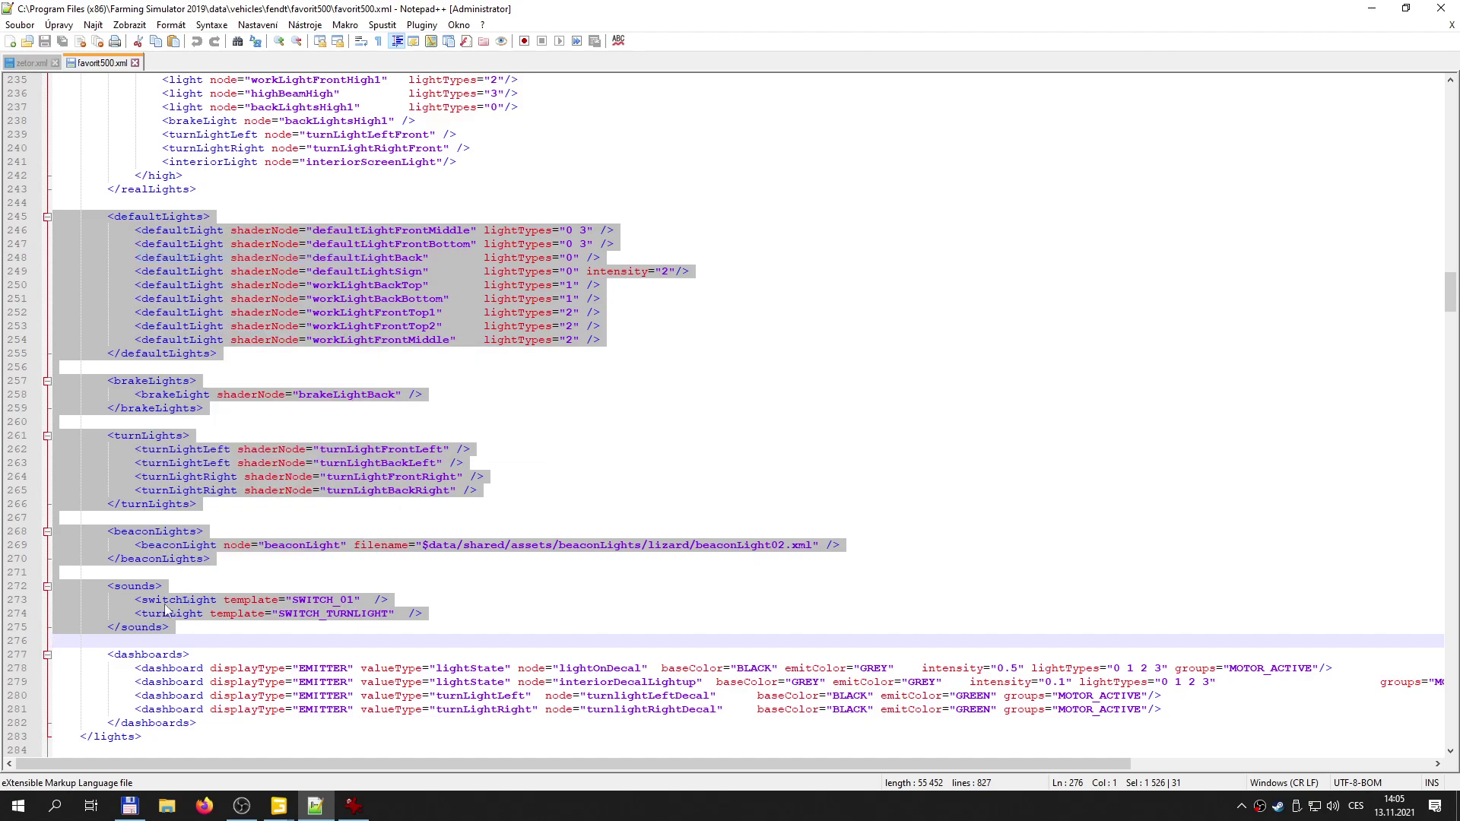
- Paste the copied light and sounds blocks into zetor.xml between the closing realLights and lights tags
click(23, 65)
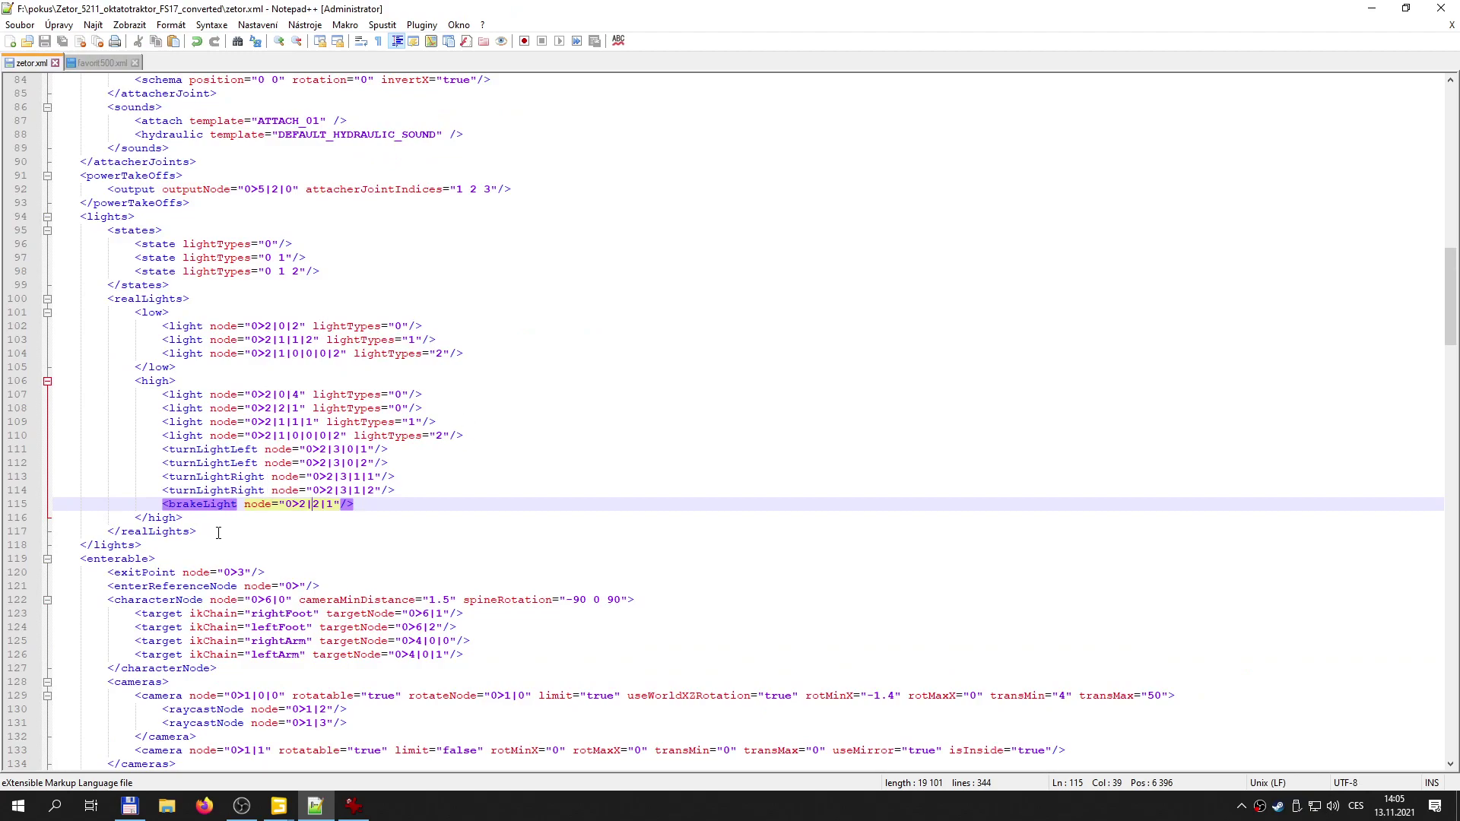
click(188, 531)
click(388, 533)
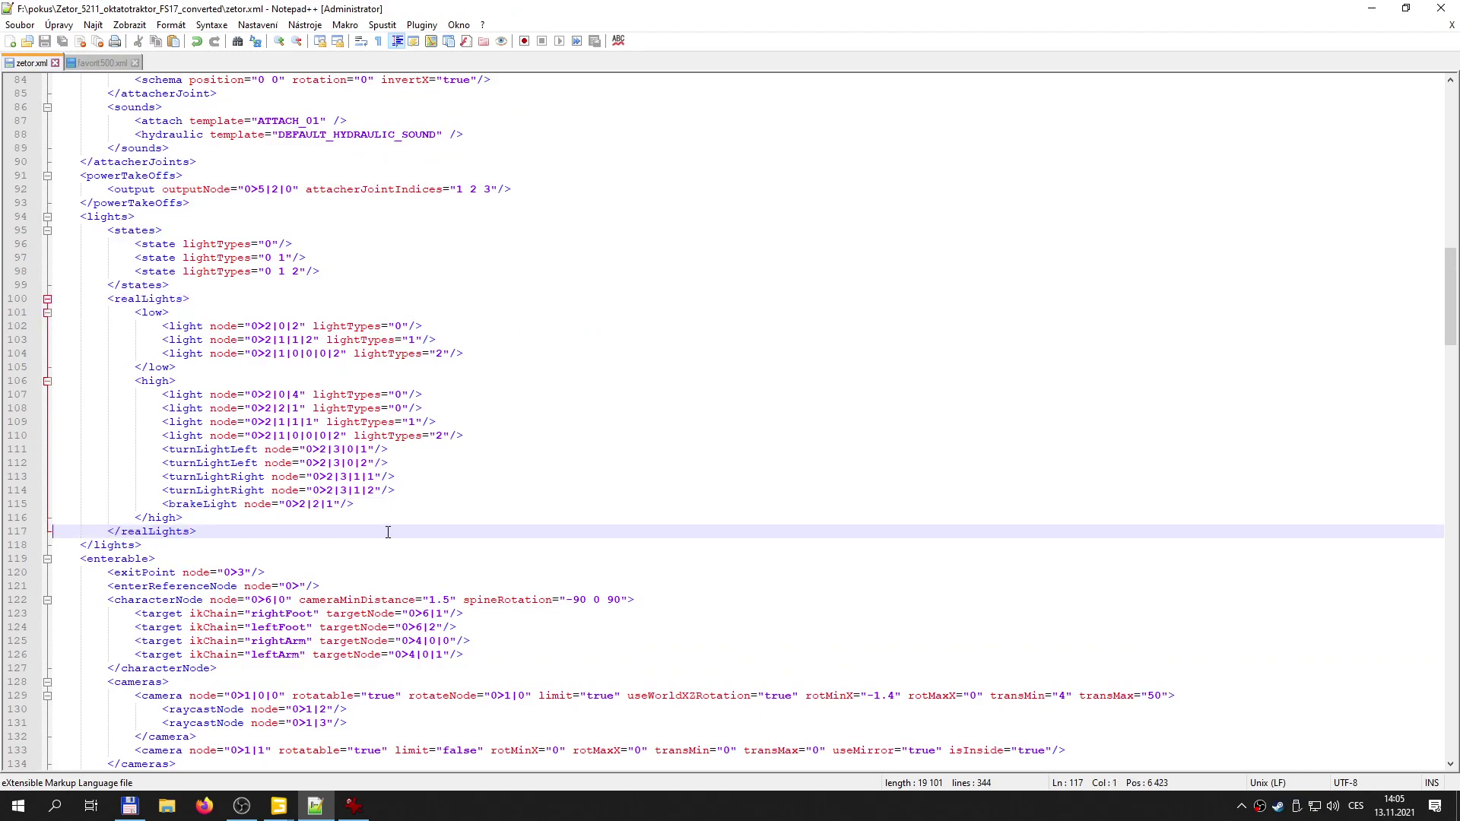
key(Right)
text(<defaultLights>             <defaultLight shaderNode="defaultLightFrontMiddle" lightTypes="0 3" />             <defaultLight shaderNode="defaultLightFrontBottom" lightTypes="0 3" />             <defaultLight shaderNode="defaultLightBack"        lightTypes="0" />             <defaultLight shaderNode="defaultLightSign"        lightTypes="0" intensity="2"/>             <defaultLight shaderNode="workLightBackTop"        lightTypes="1" />             <defaultLight shaderNode="workLightBackBottom"     lightTypes="1" />             <defaultLight shaderNode="workLightFrontTop1"      lightTypes="2" />             <defaultLight shaderNode="workLightFrontTop2"      lightTypes="2" />             <defaultLight shaderNode="workLightFrontMiddle"    lightTypes="2" />         </defaultLights>          <brakeLights>             <brakeLight shaderNode="brakeLightBack" />         </brakeLights>          <turnLights>             <turnLightLeft shaderNode="turnLightFrontLeft" />             <turnLightLeft shaderNode="turnLightBackLeft" />             <turnLightRight shaderNode="turnLightFrontRight" />             <turnLightRight shaderNode="turnLightBackRight" />         </turnLights>          <beaconLights>             <beaconLight node="beaconLight" filename="$data/shared/assets/beaconLights/lizard/beaconLight02.xml" />         </beaconLights>          <sounds>             <switchLight template="SWITCH_01"  />             <turnLight template="SWITCH_TURNLIGHT"  />         </sounds>)
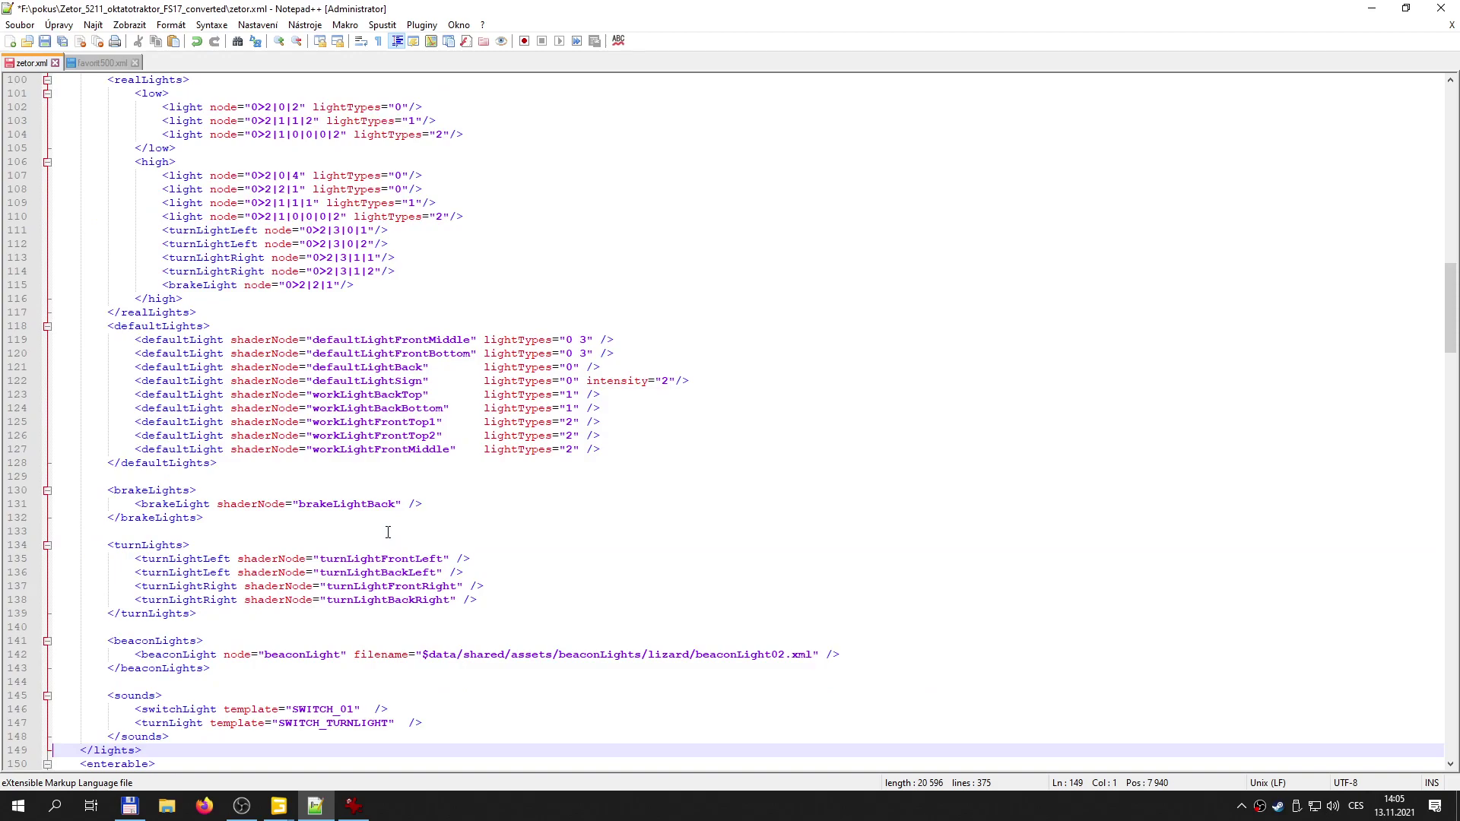
- Insert a blank line above the defaultLights block in zetor.xml and save the file
click(127, 326)
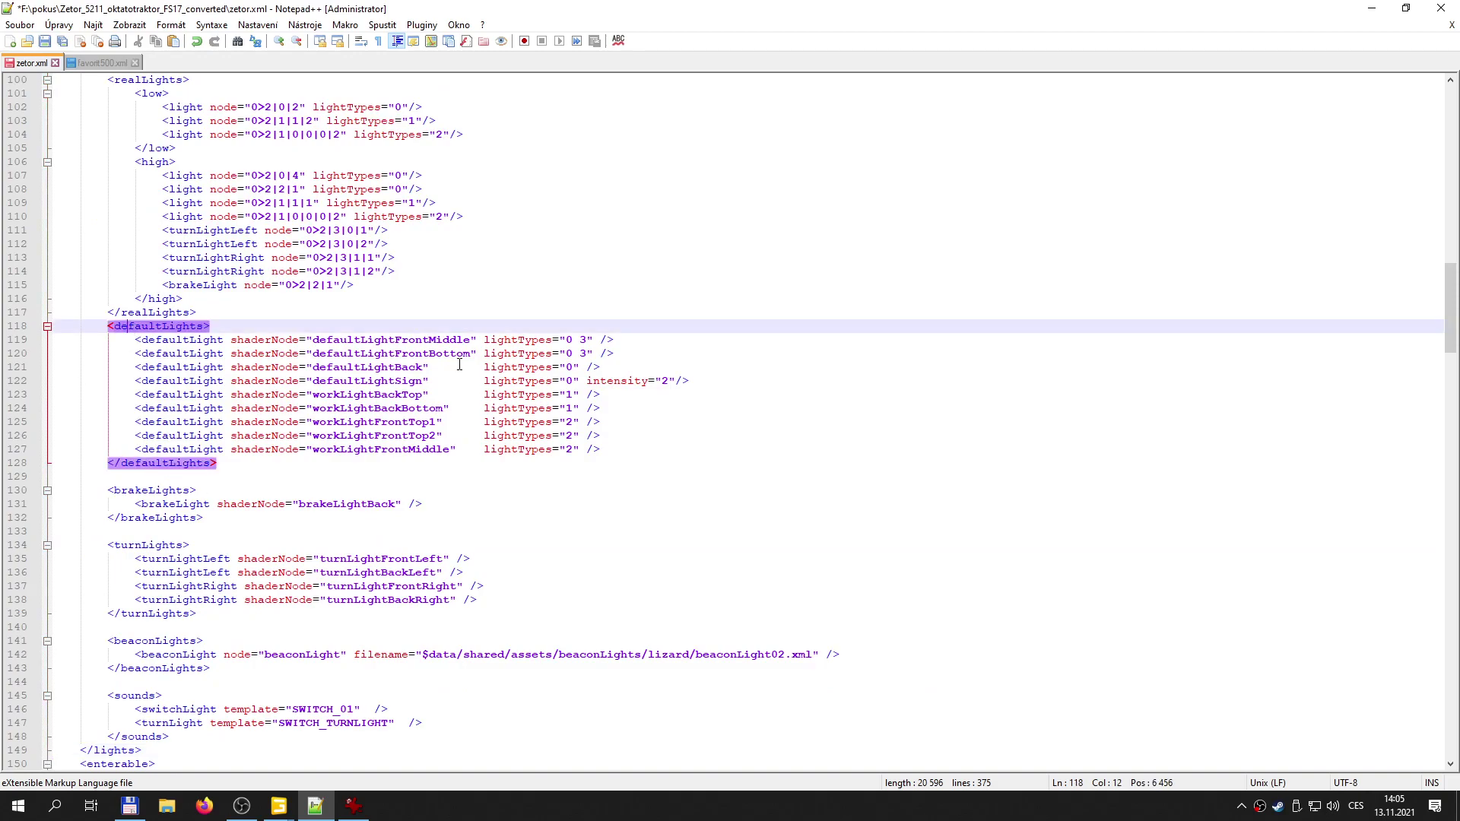
key(Home)
key(Home)
key(Return)
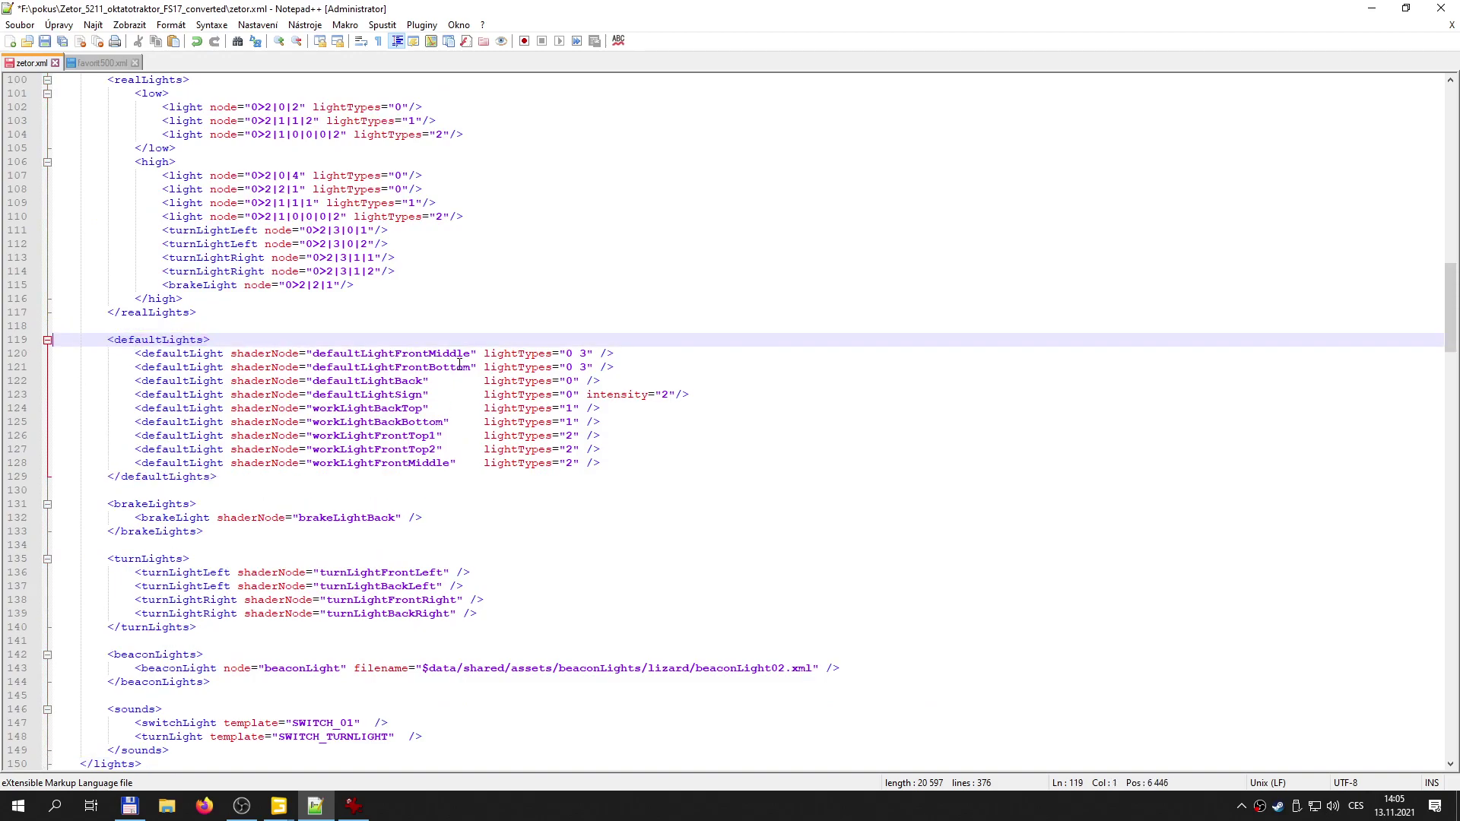
click(149, 340)
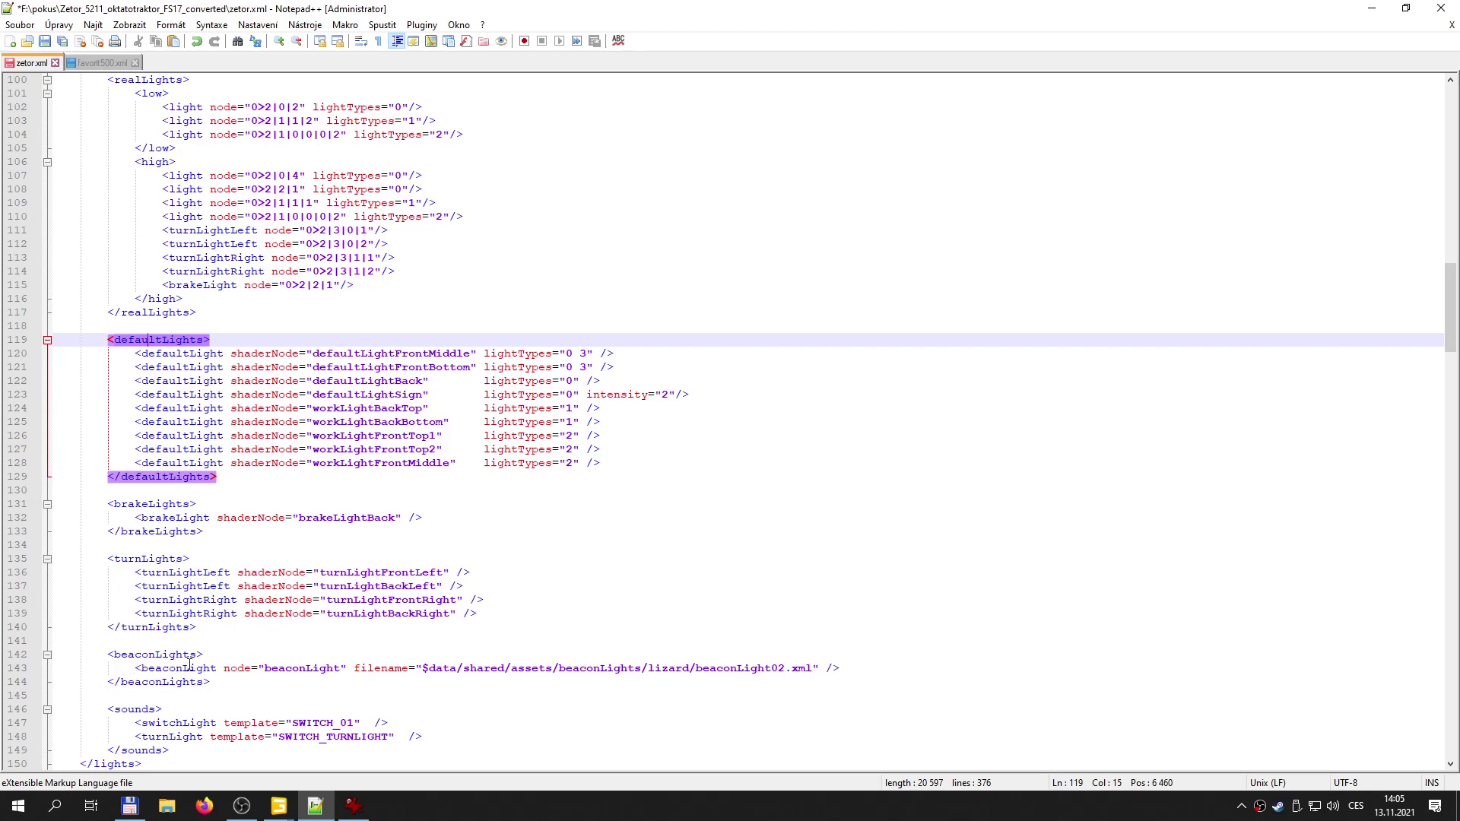
scroll(384, 677, down, 2)
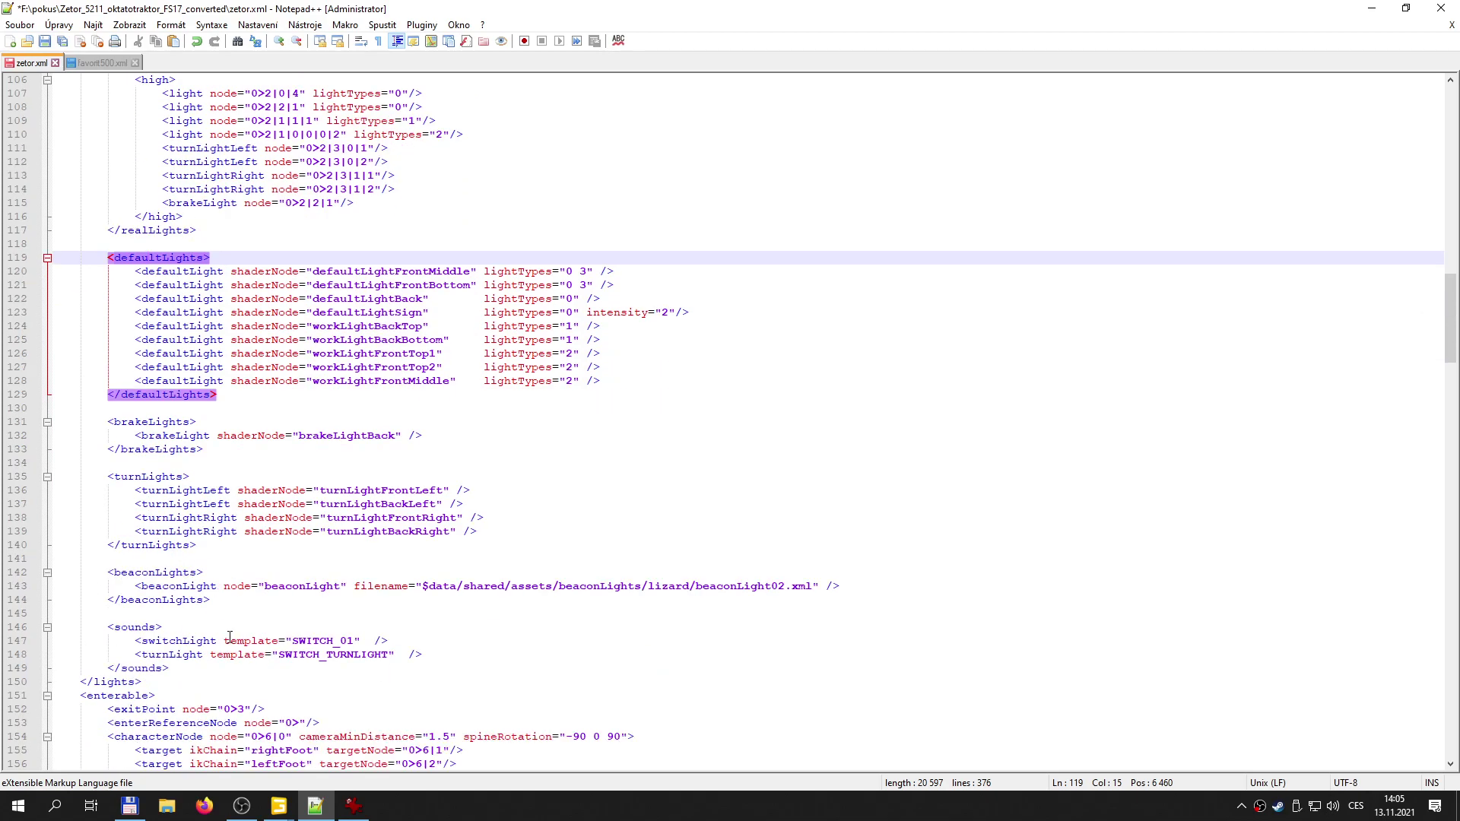
click(46, 41)
- Switch to Total Commander and go from the favorit500 folder to data\shared\assets\lights\lizard
mouse_move(278, 813)
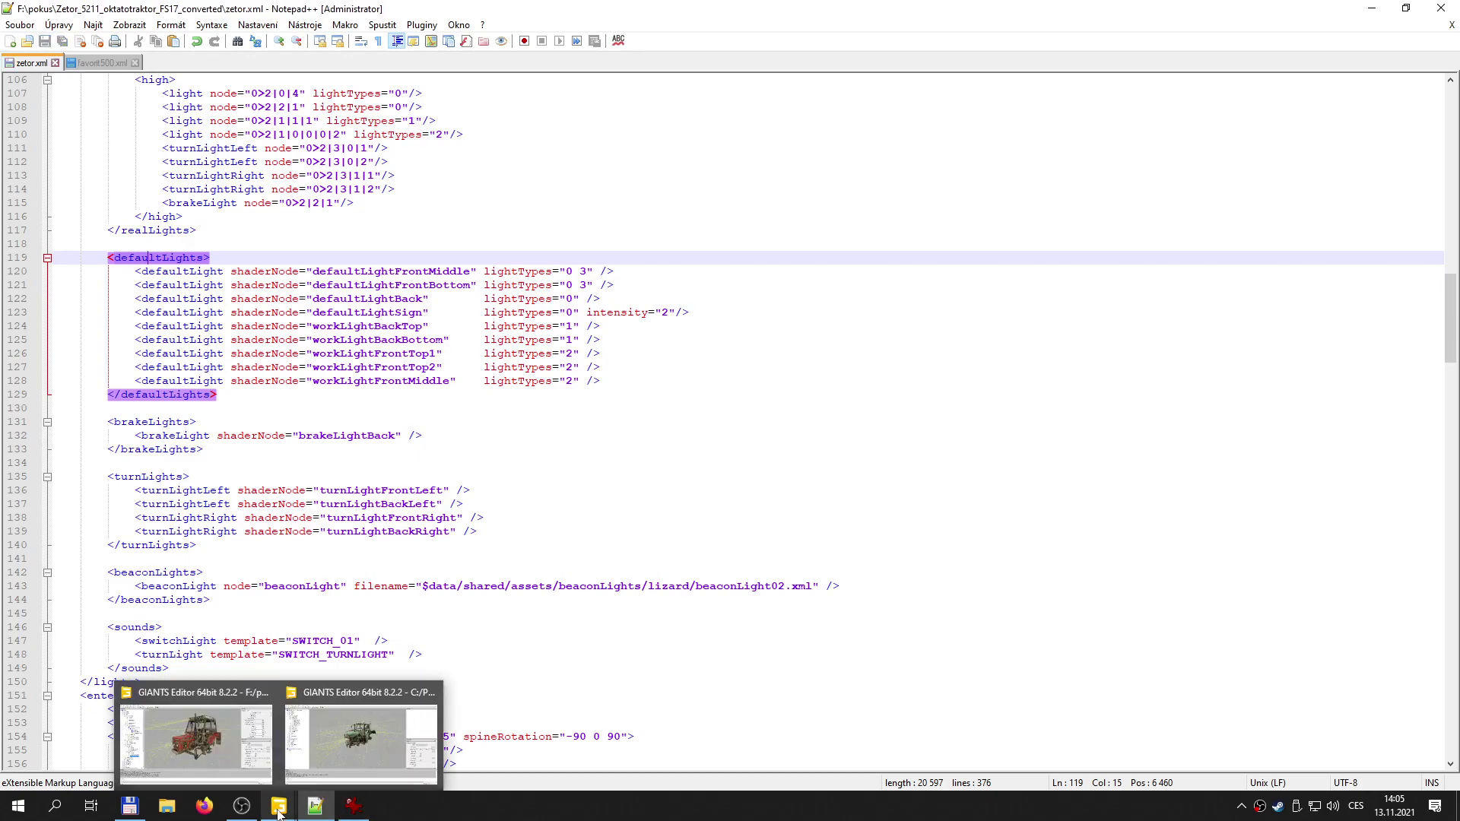
click(129, 807)
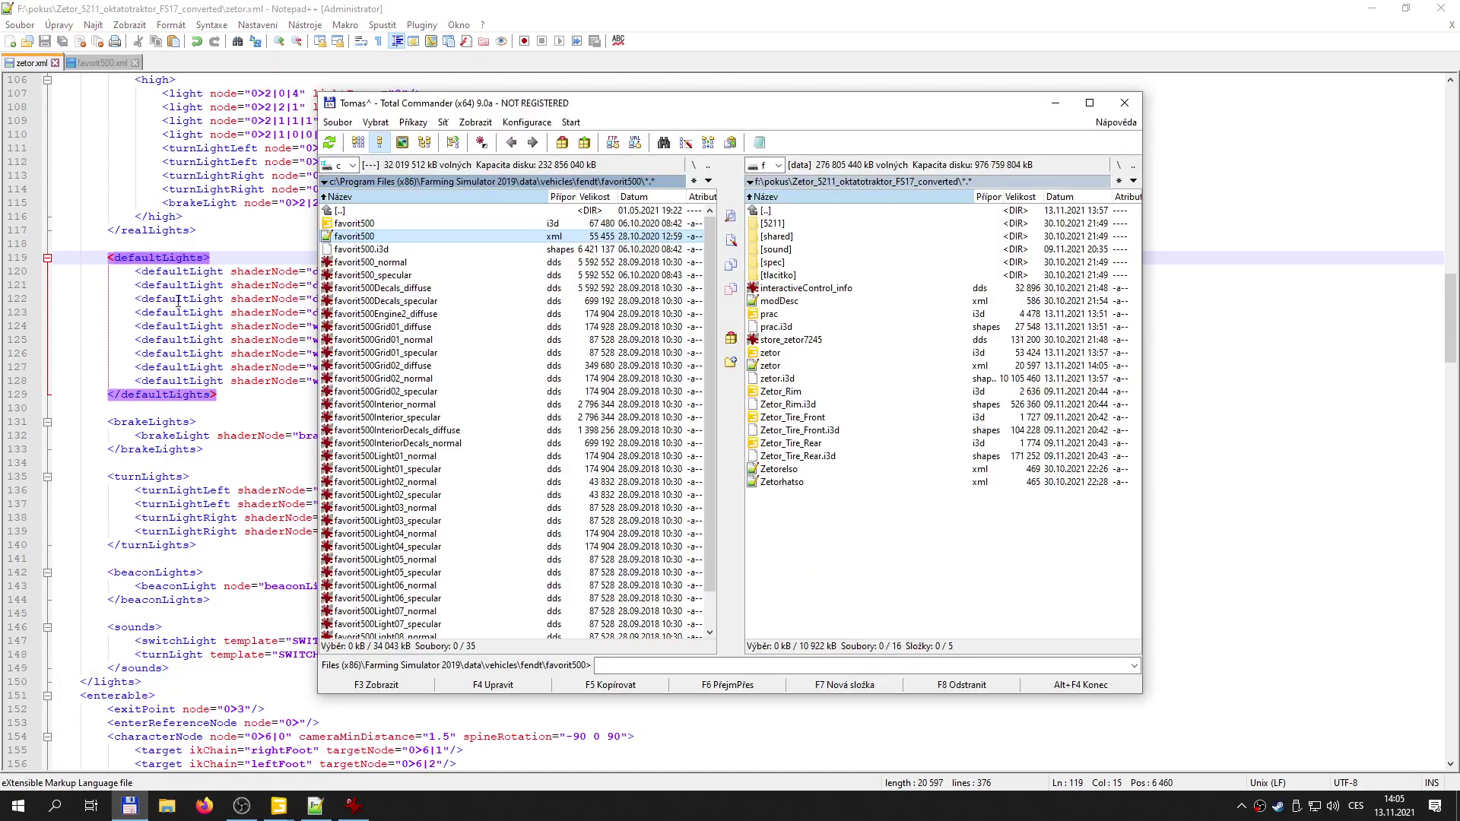
double_click(349, 212)
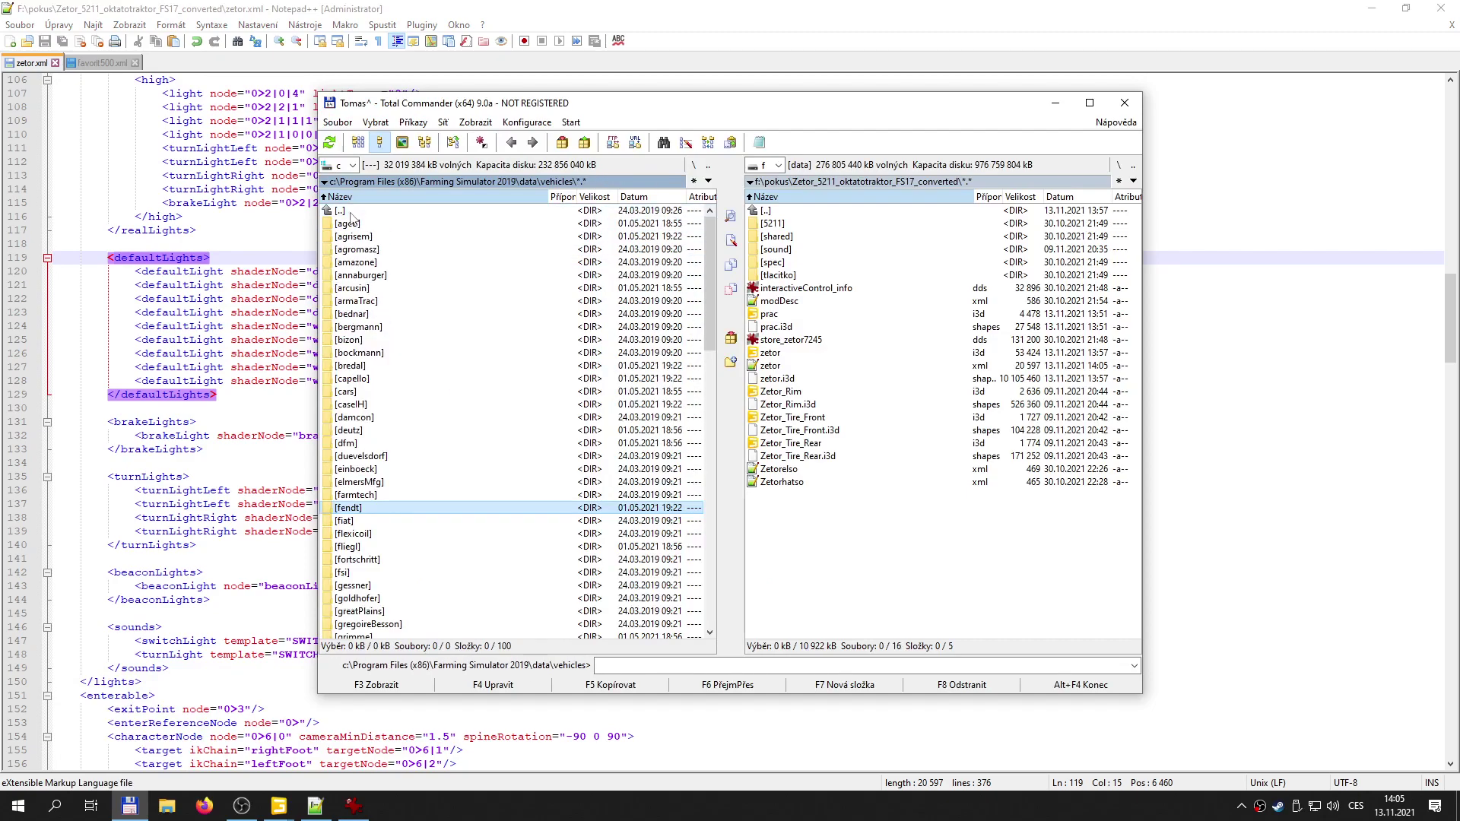
scroll(403, 572, down, 1)
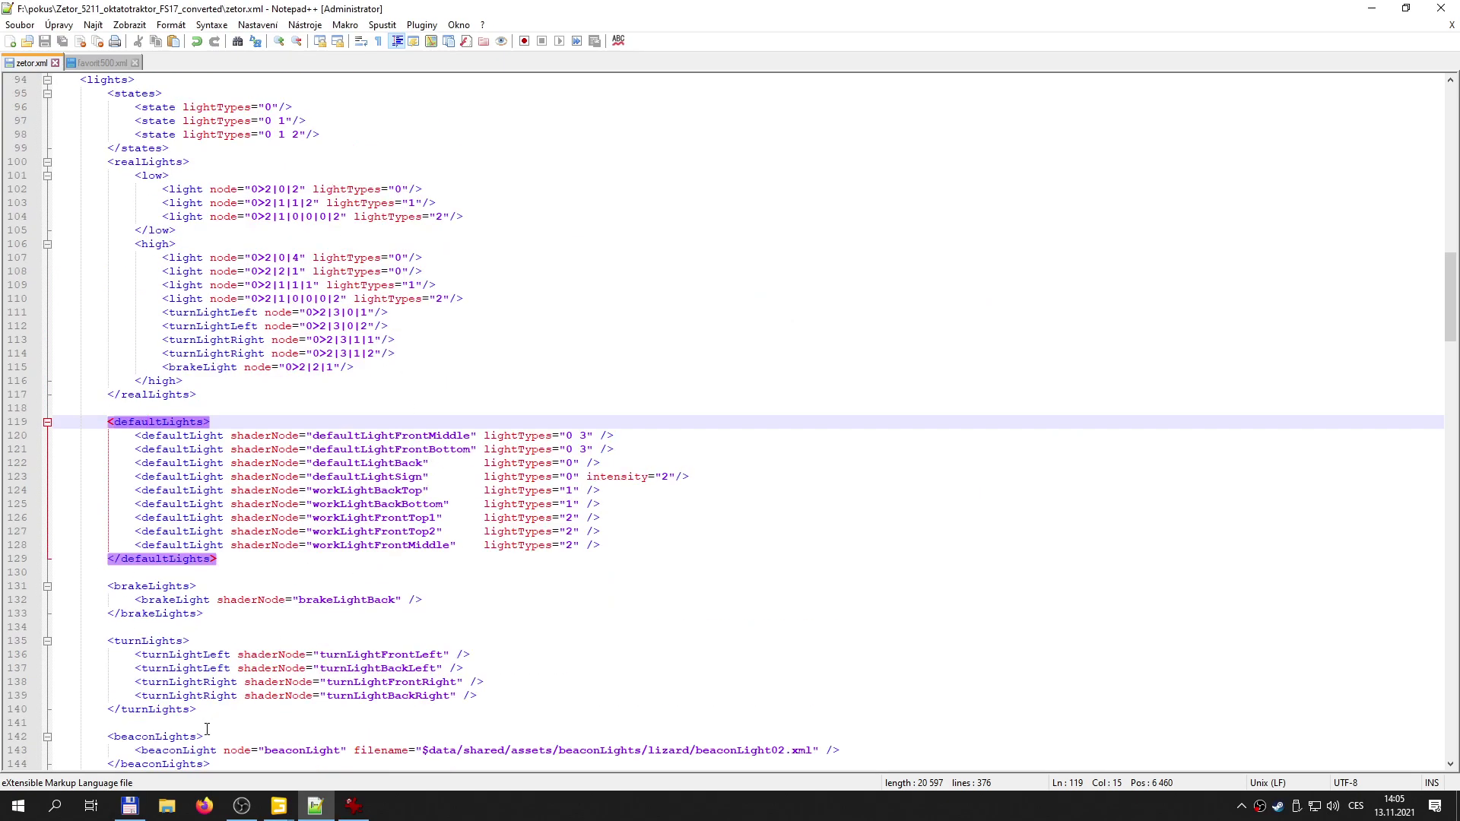
click(129, 806)
scroll(381, 251, up, 1)
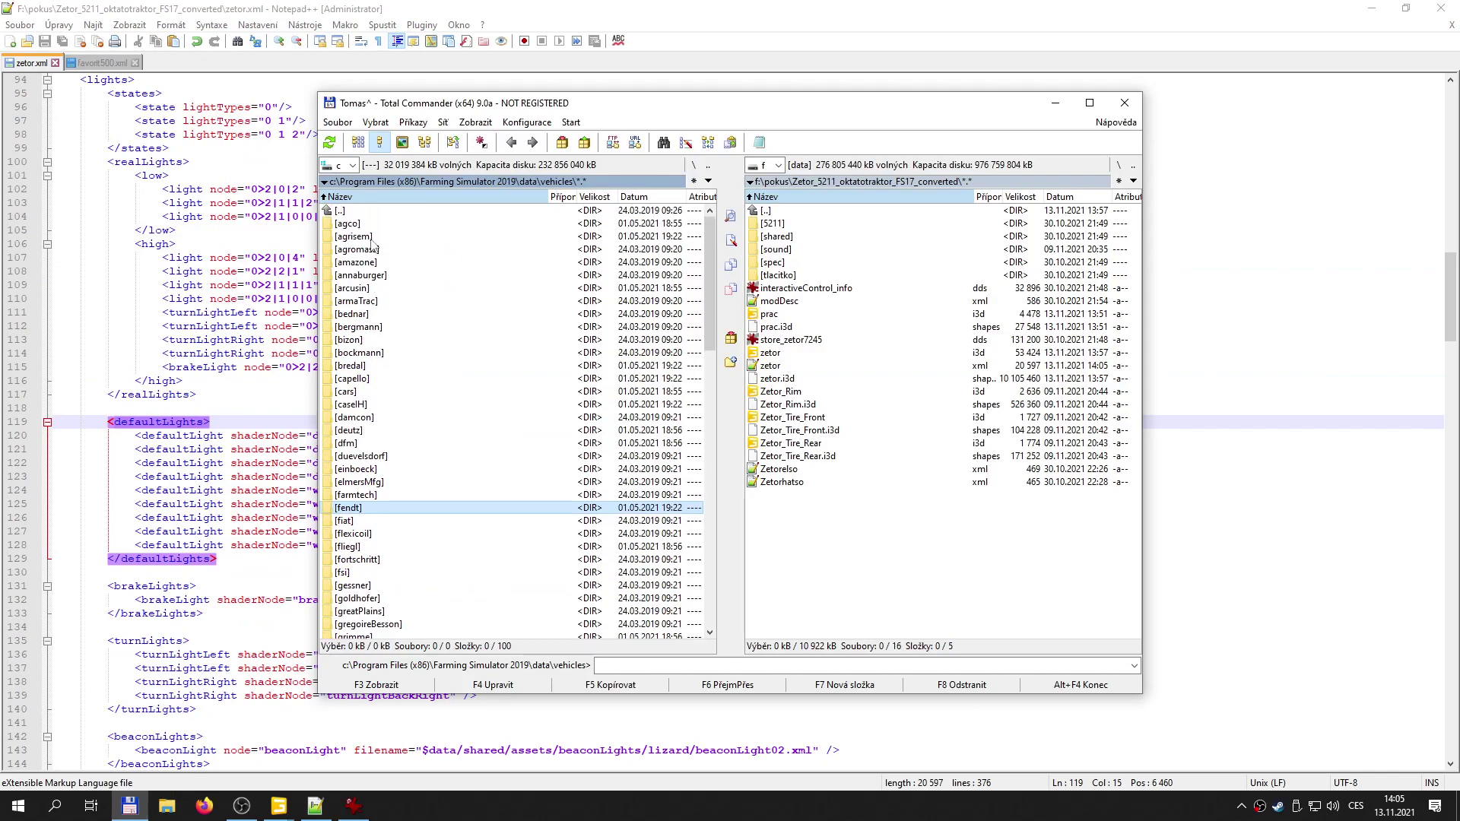
double_click(357, 212)
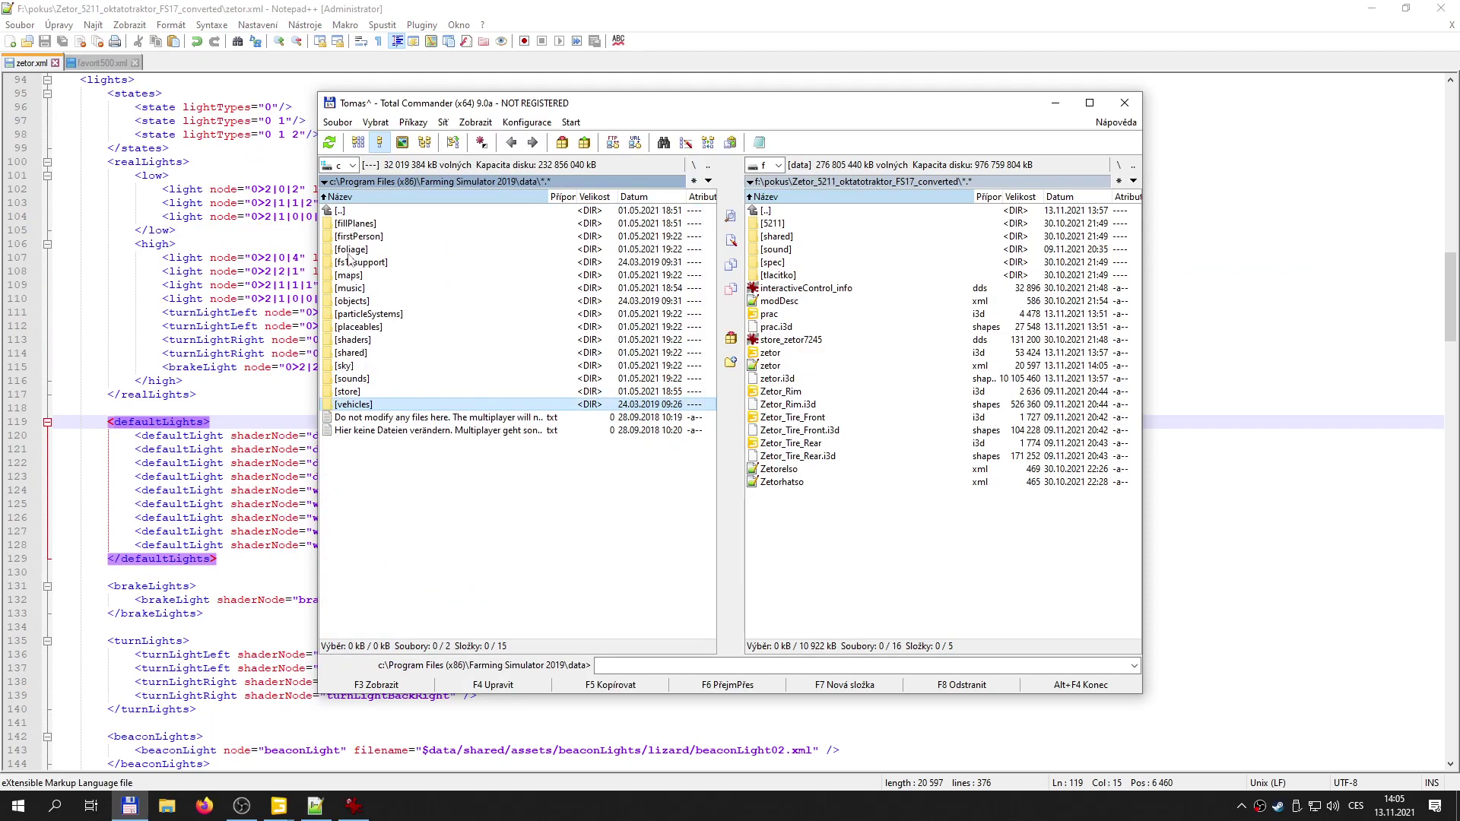
double_click(365, 353)
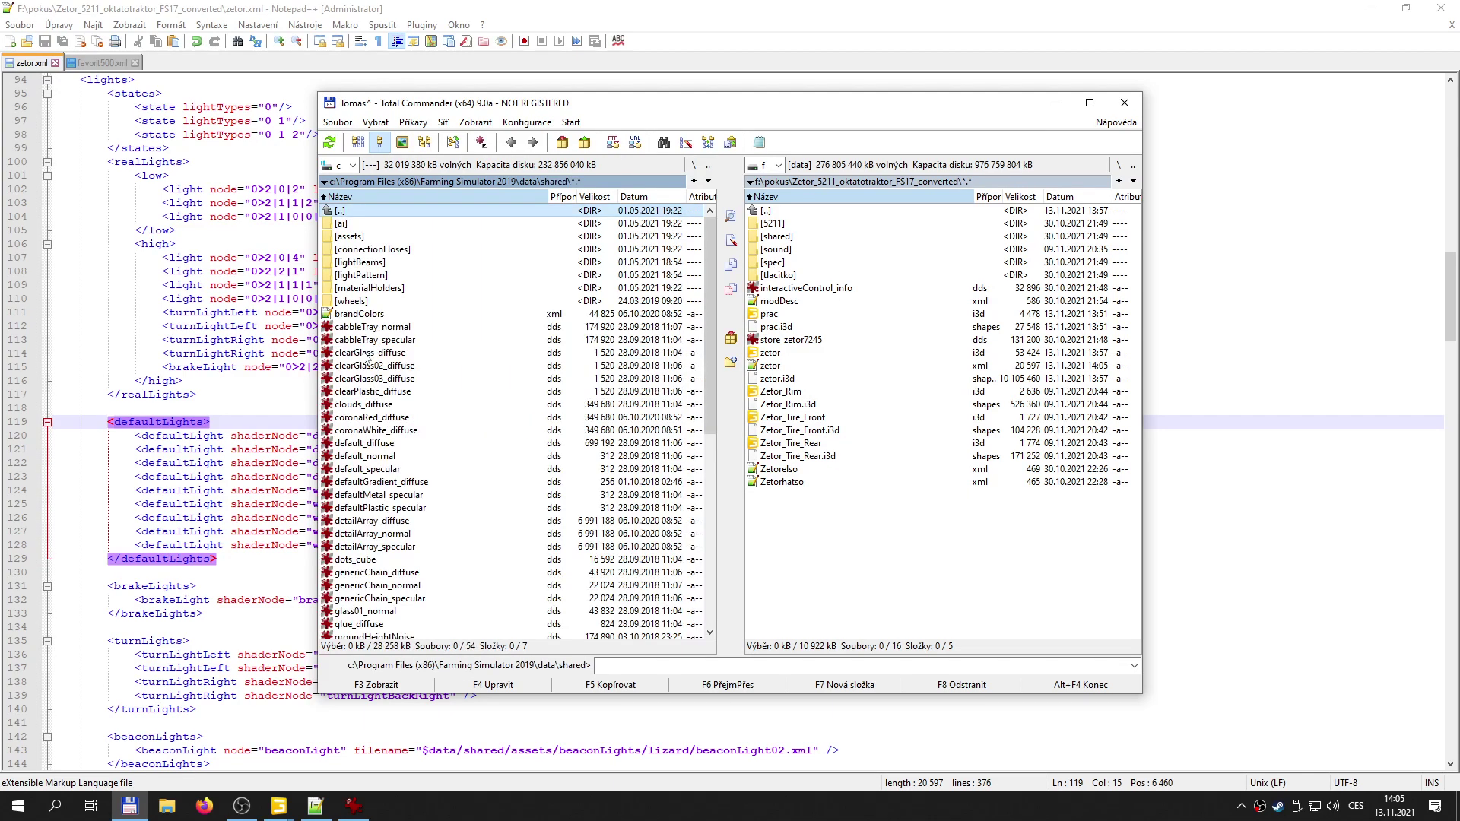
double_click(363, 238)
click(358, 227)
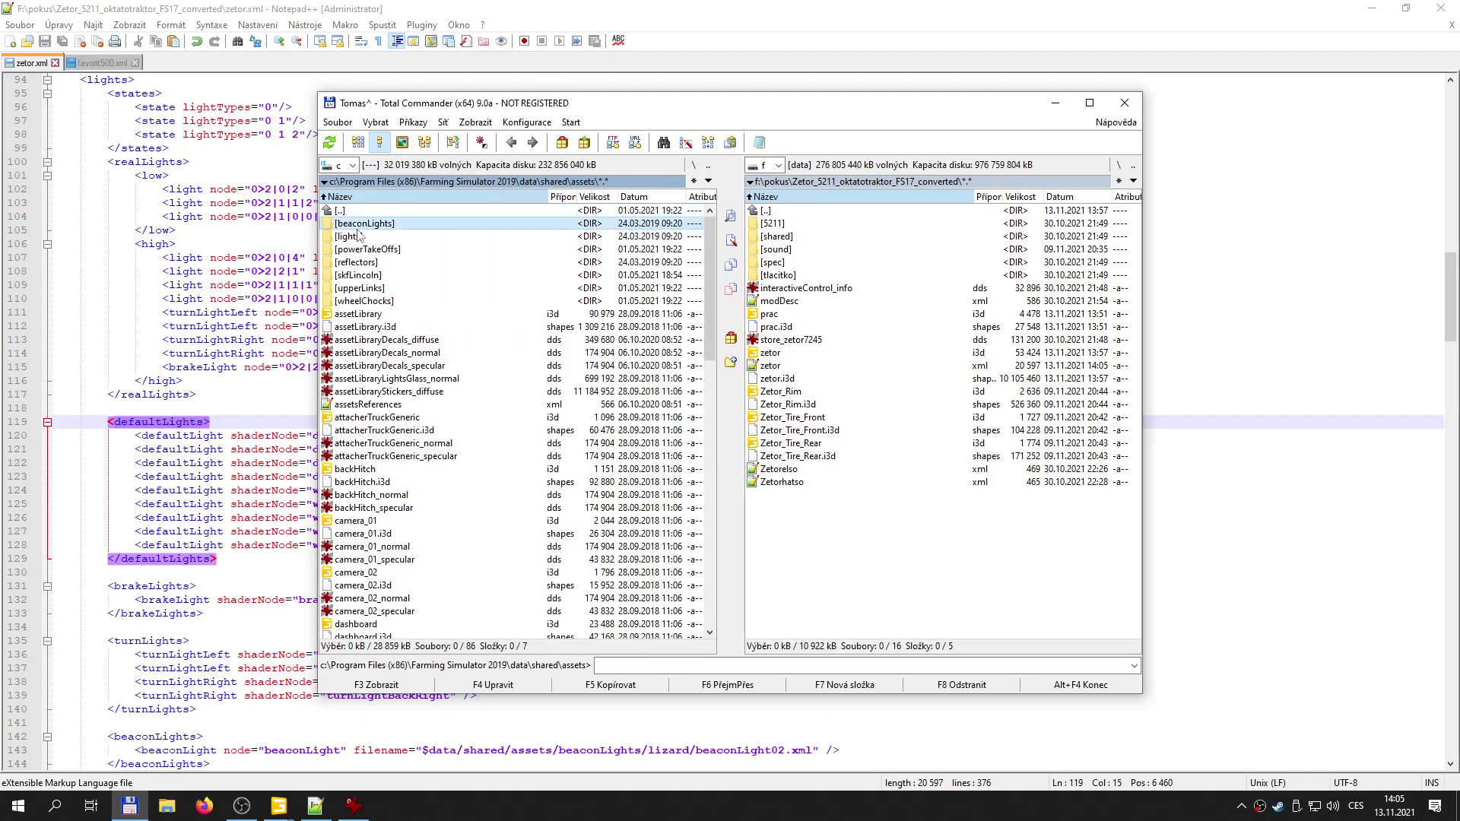
double_click(357, 235)
double_click(355, 236)
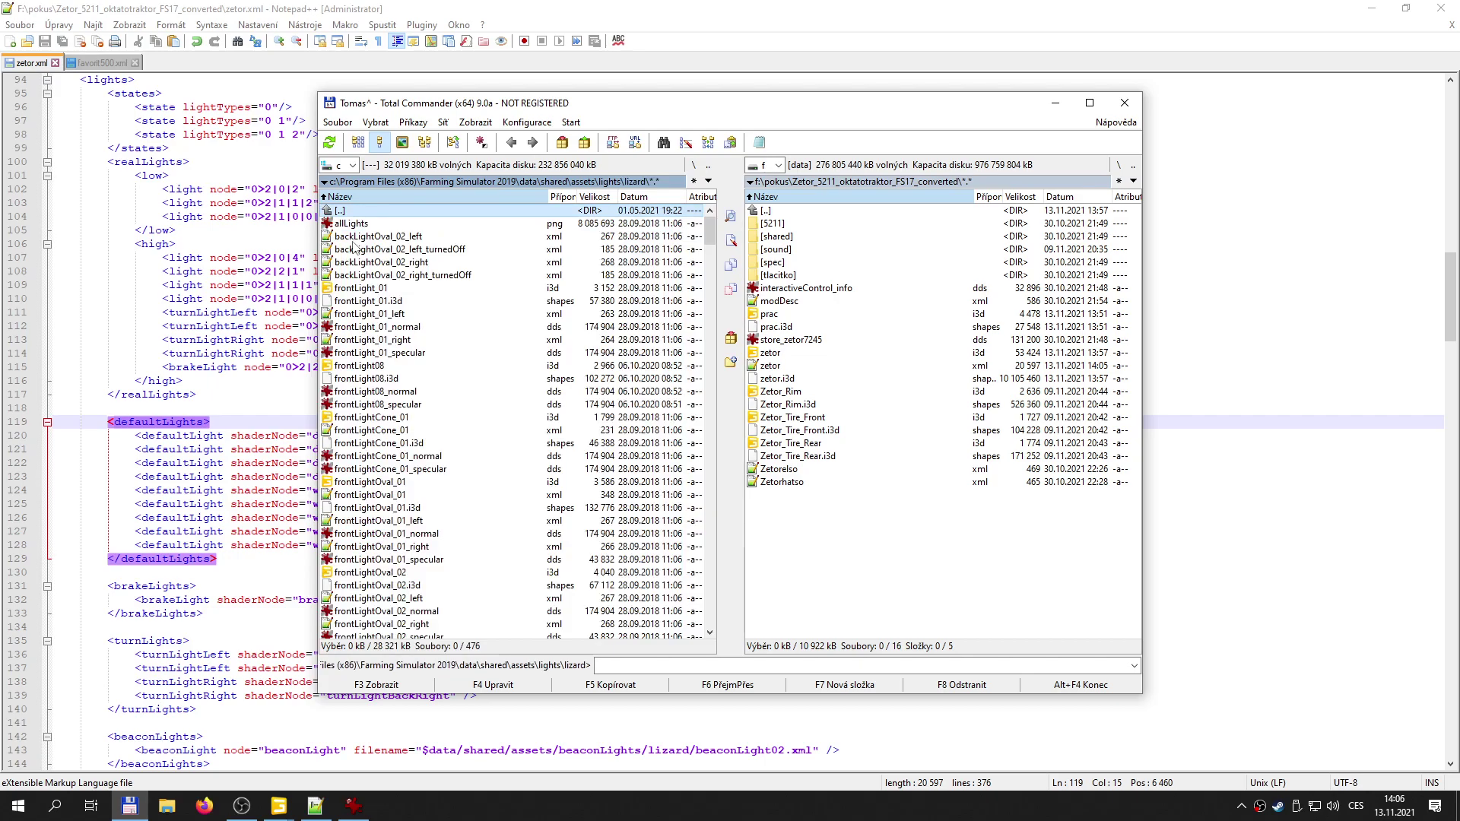
- Switch to allLights.png in IrfanView and view the front lights at the image's upper-left corner
click(354, 806)
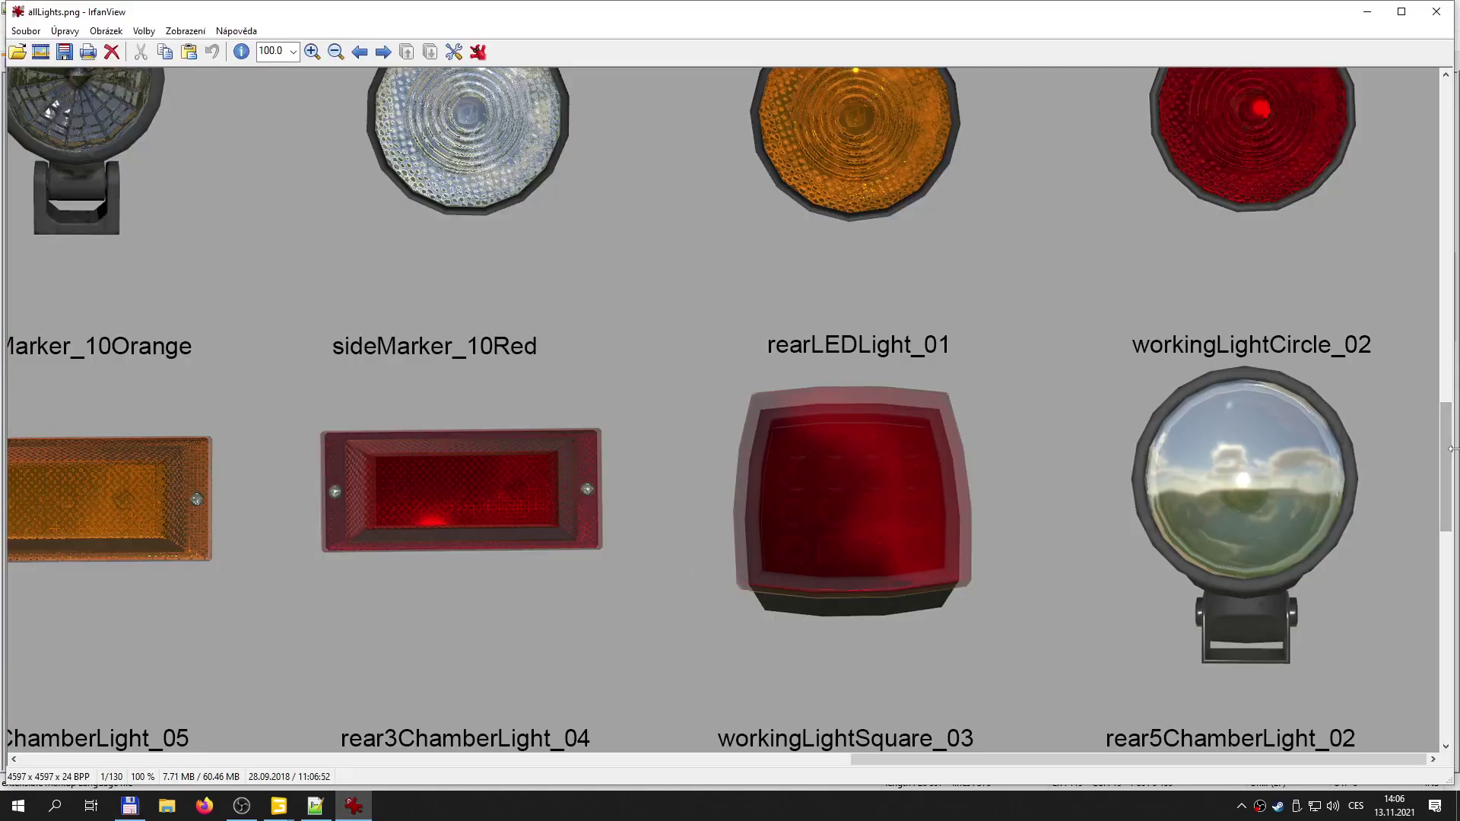
drag(1446, 468, 1413, 137)
drag(870, 760, 5, 716)
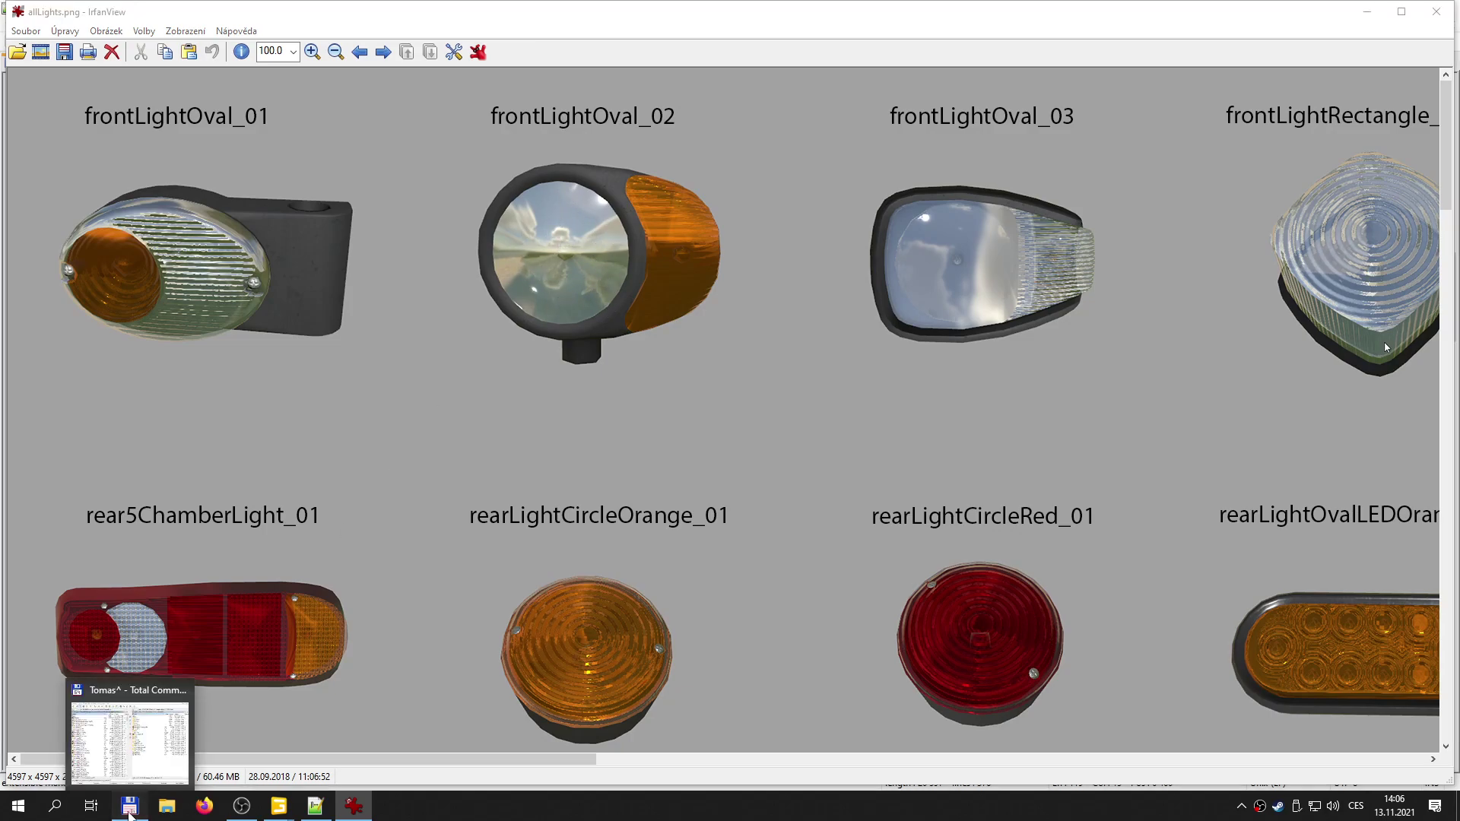
- Open frontLightOval_02.i3d from the lizard folder in GIANTS Editor version 8.2.2, using Total Commander
click(129, 810)
scroll(354, 426, down, 3)
scroll(355, 426, down, 1)
double_click(389, 343)
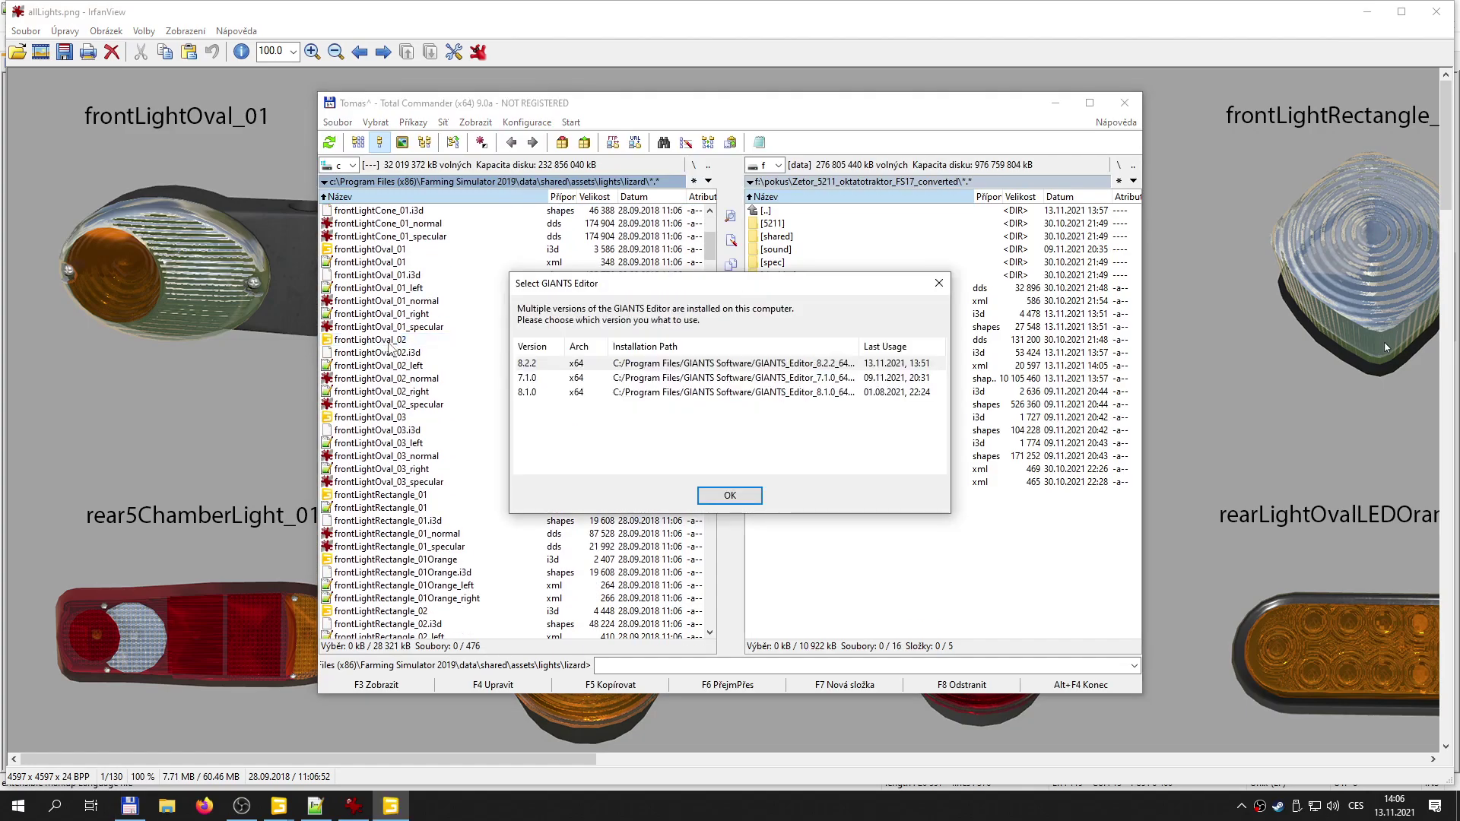
click(719, 495)
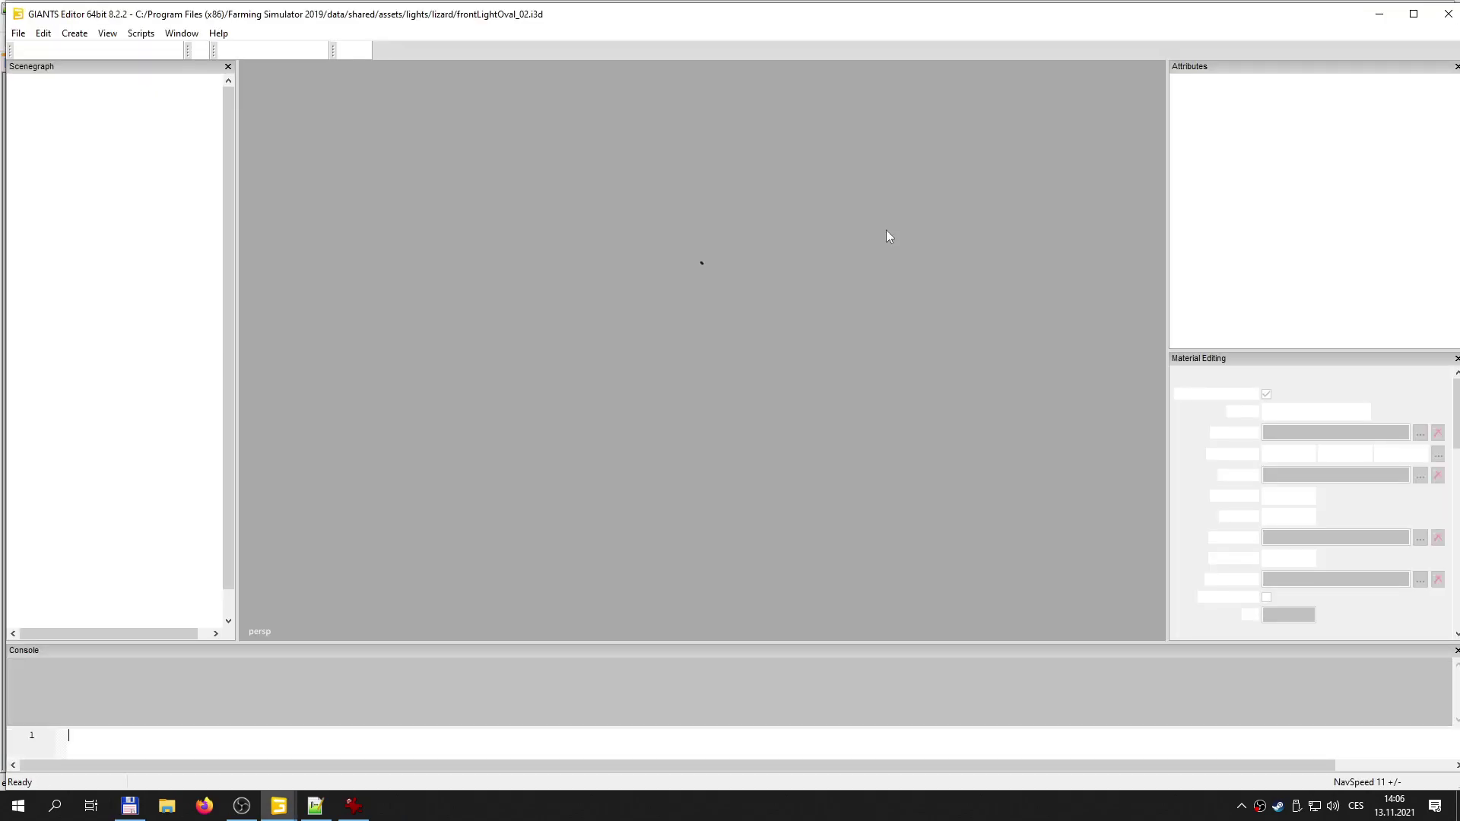
- Inspect the left oval front light up close, selecting its glassStatic, turnRightStatic and innerPartStatic parts in turn
scroll(710, 217, up, 3)
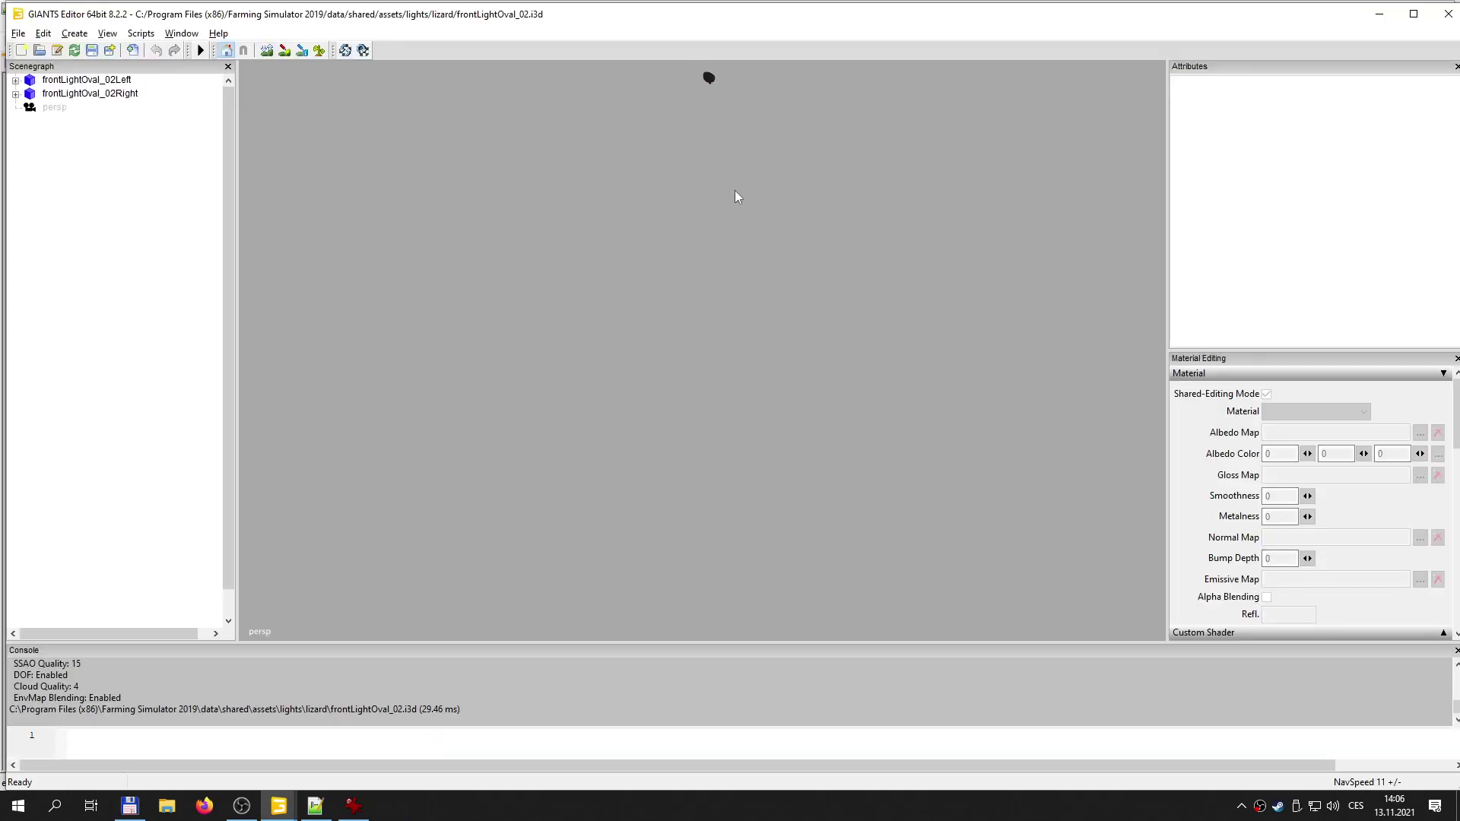
alt+drag(733, 181, 700, 289)
scroll(700, 290, up, 3)
alt+drag(712, 208, 732, 101)
scroll(733, 189, up, 5)
alt+drag(734, 189, 724, 190)
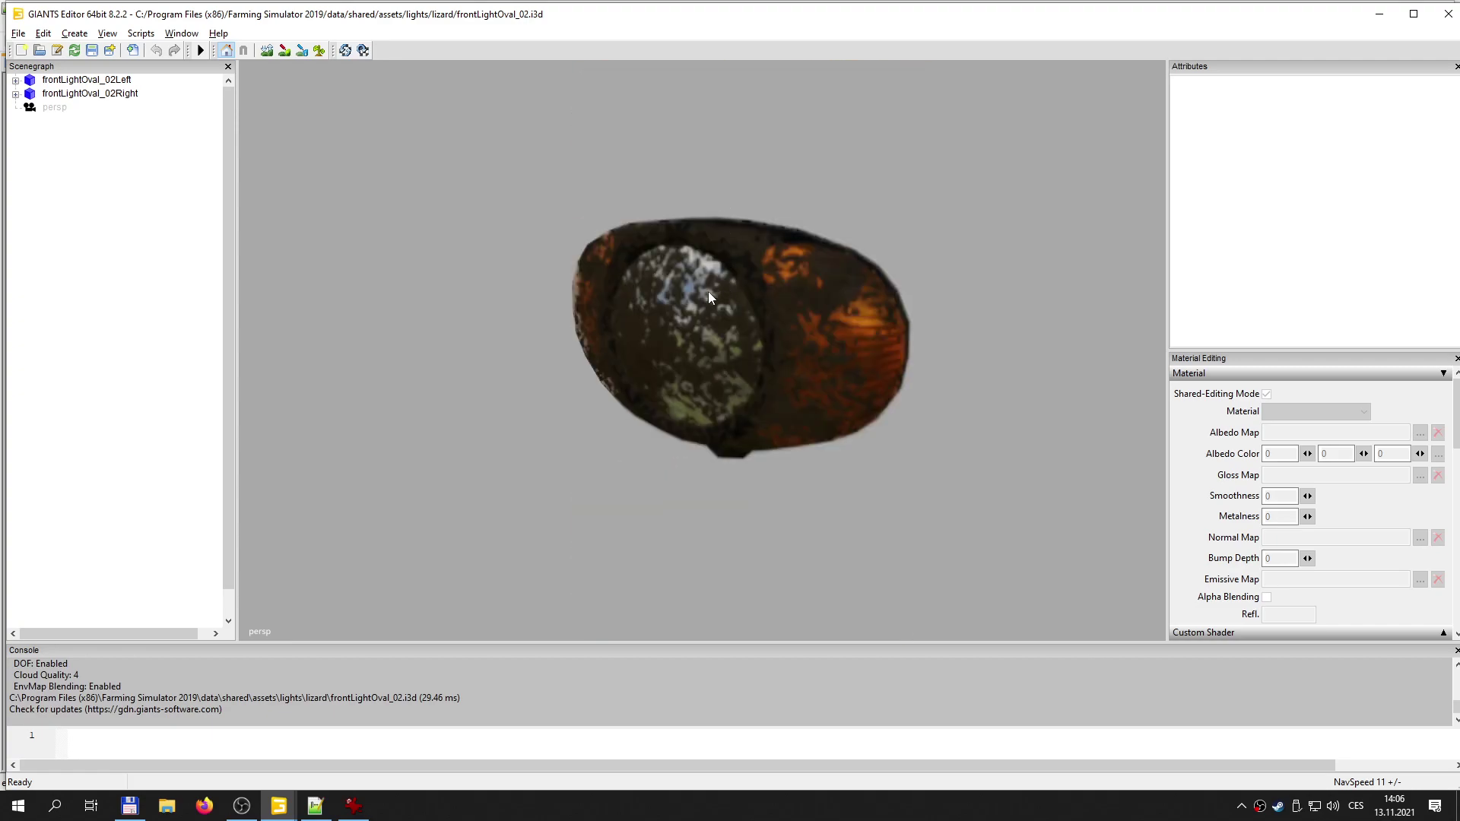
click(694, 307)
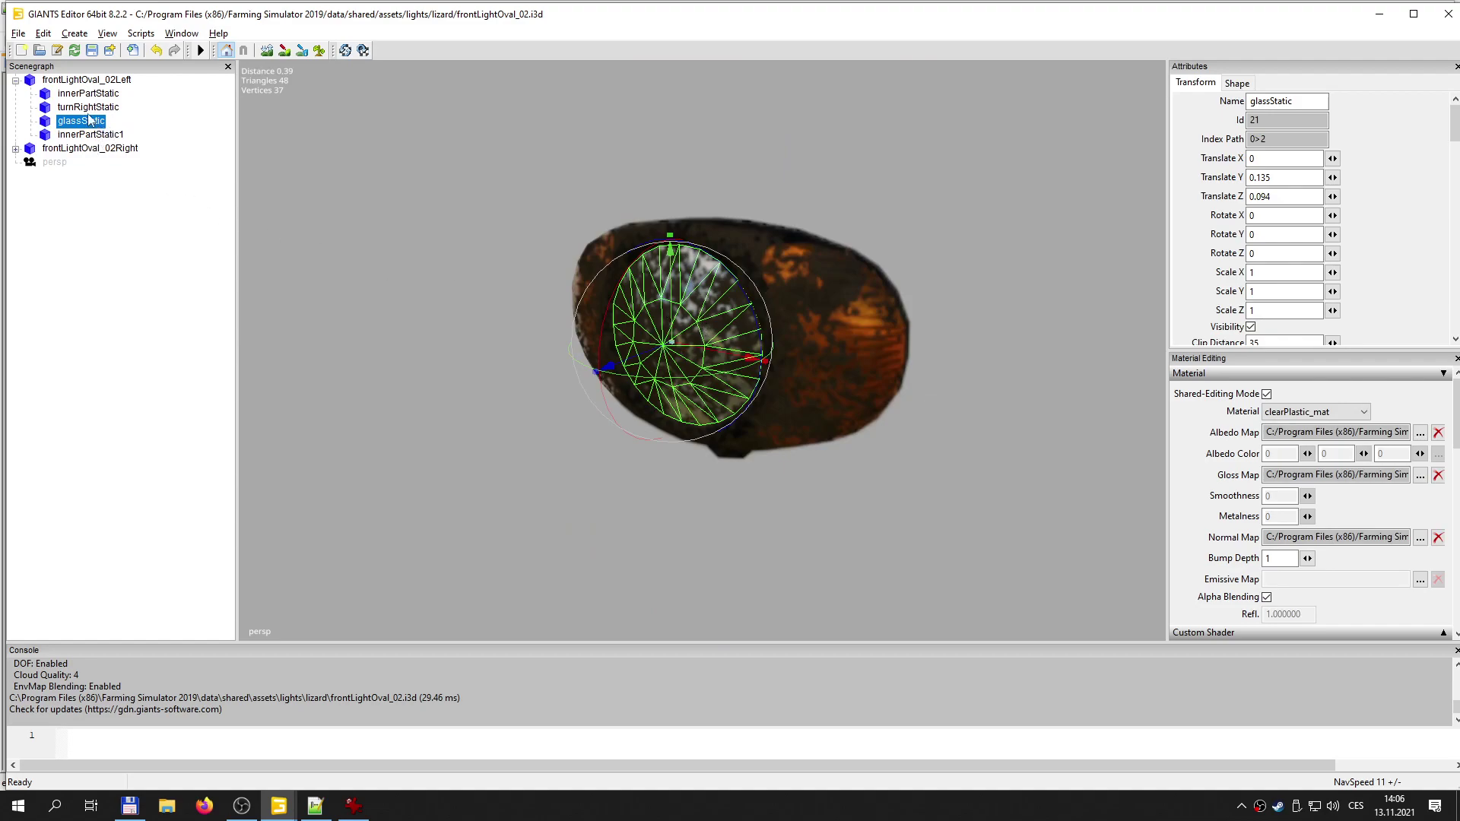
key(Up)
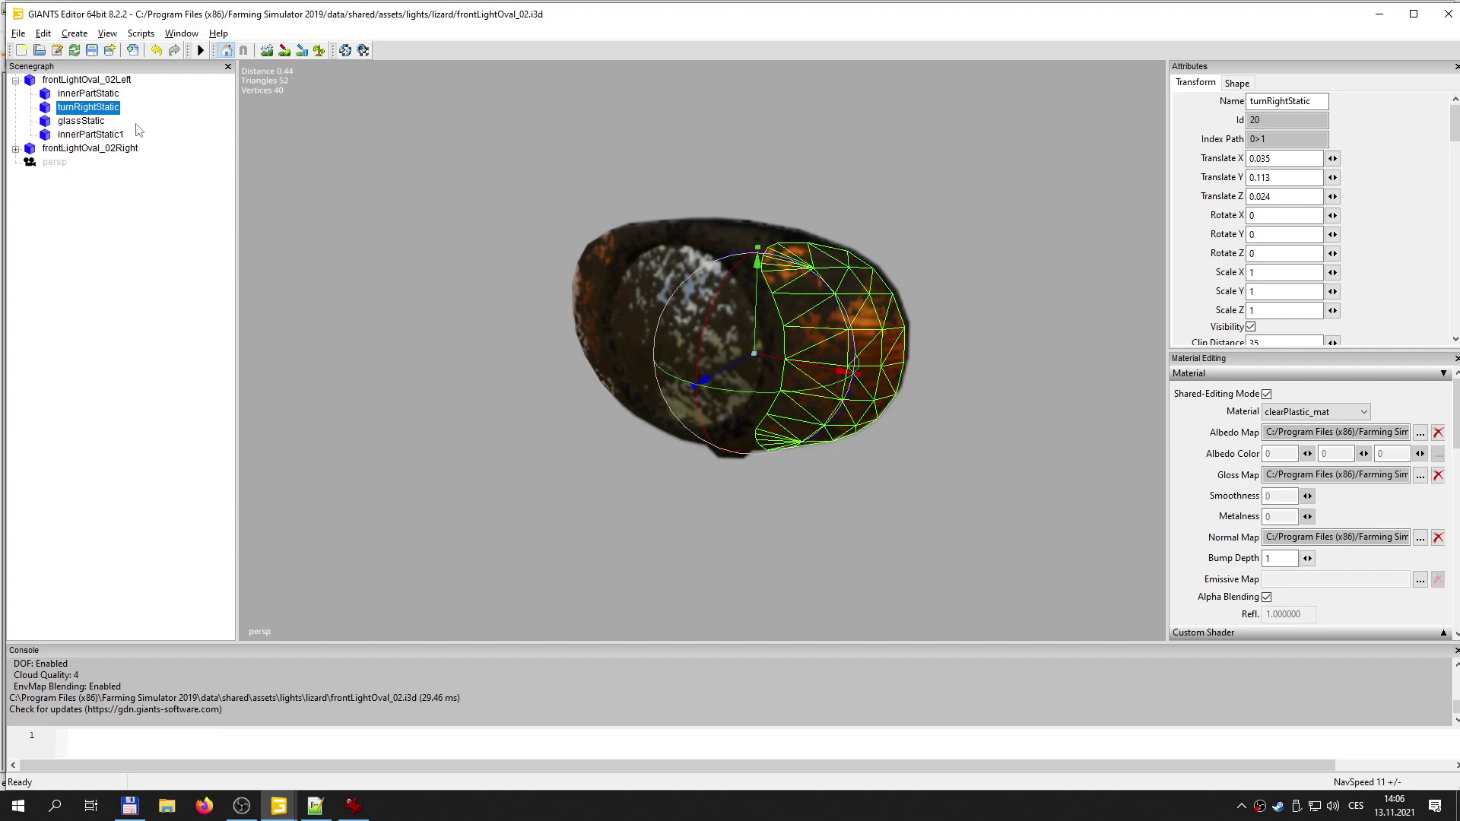
key(Up)
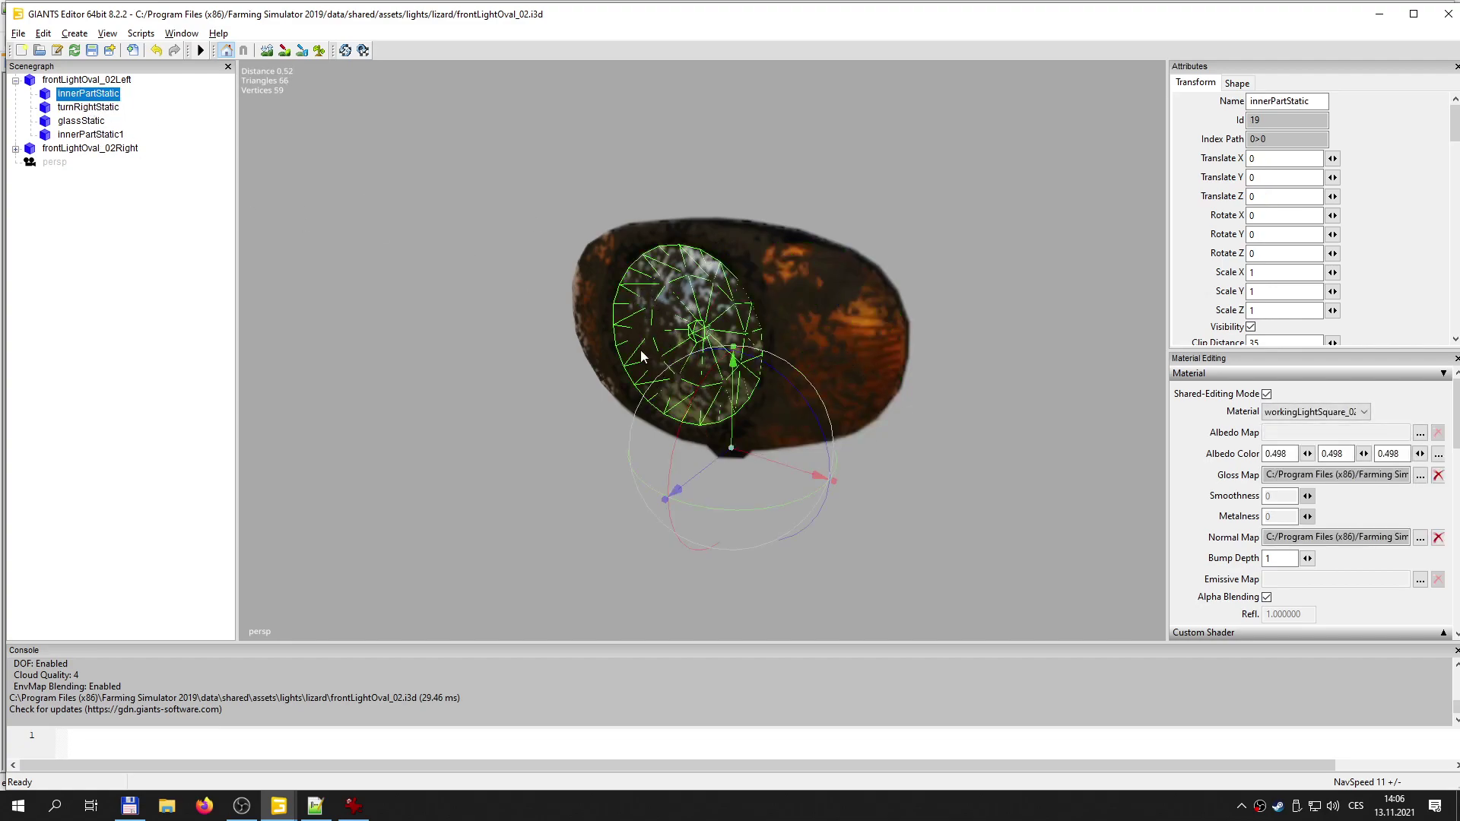
- Export the glassStatic object of frontLightOval_02Left to the Zetor_5211_oktatotraktor_FS17_converted folder as prsv.i3d
click(83, 121)
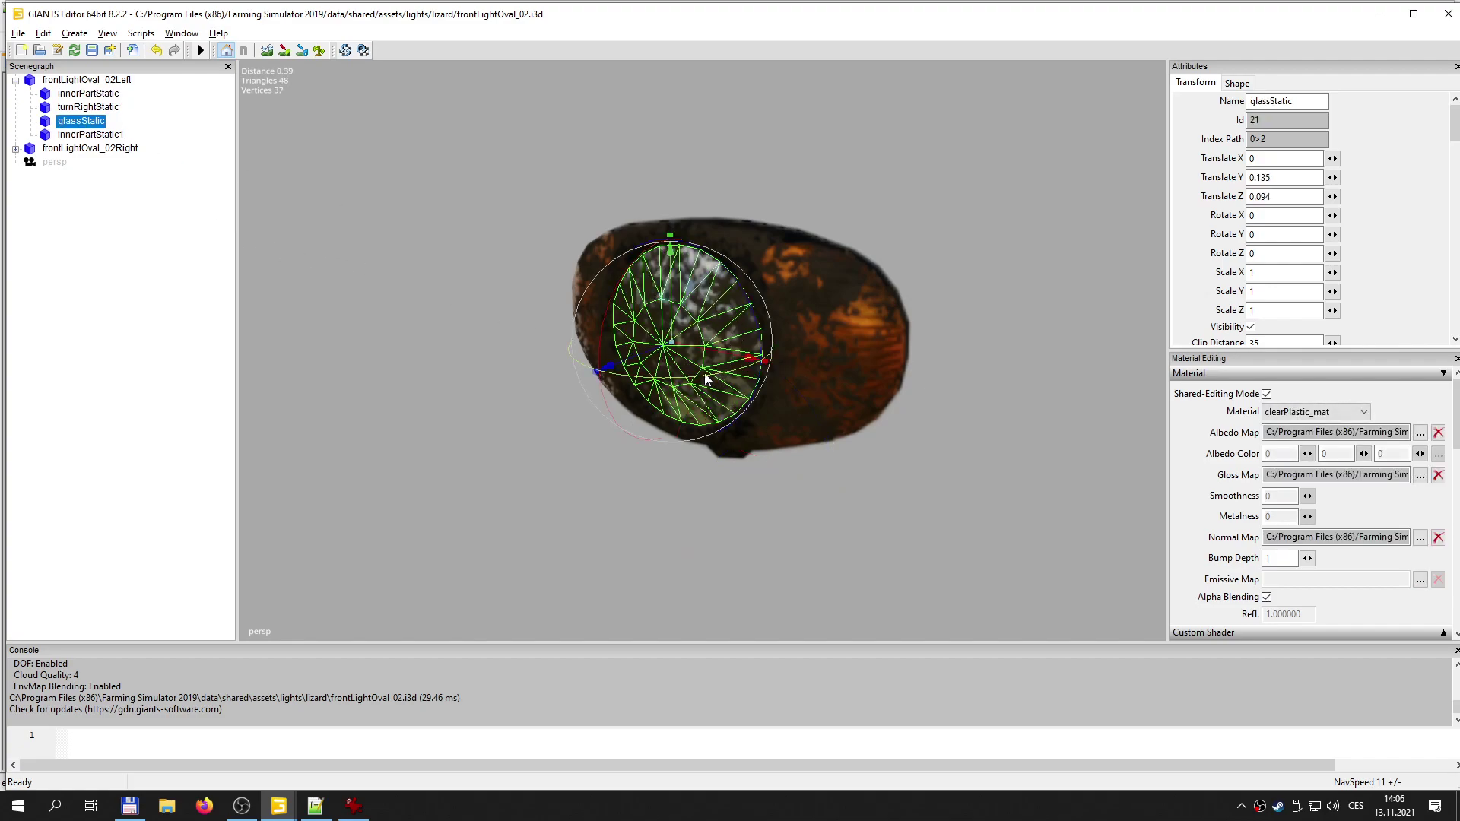
click(17, 33)
click(90, 229)
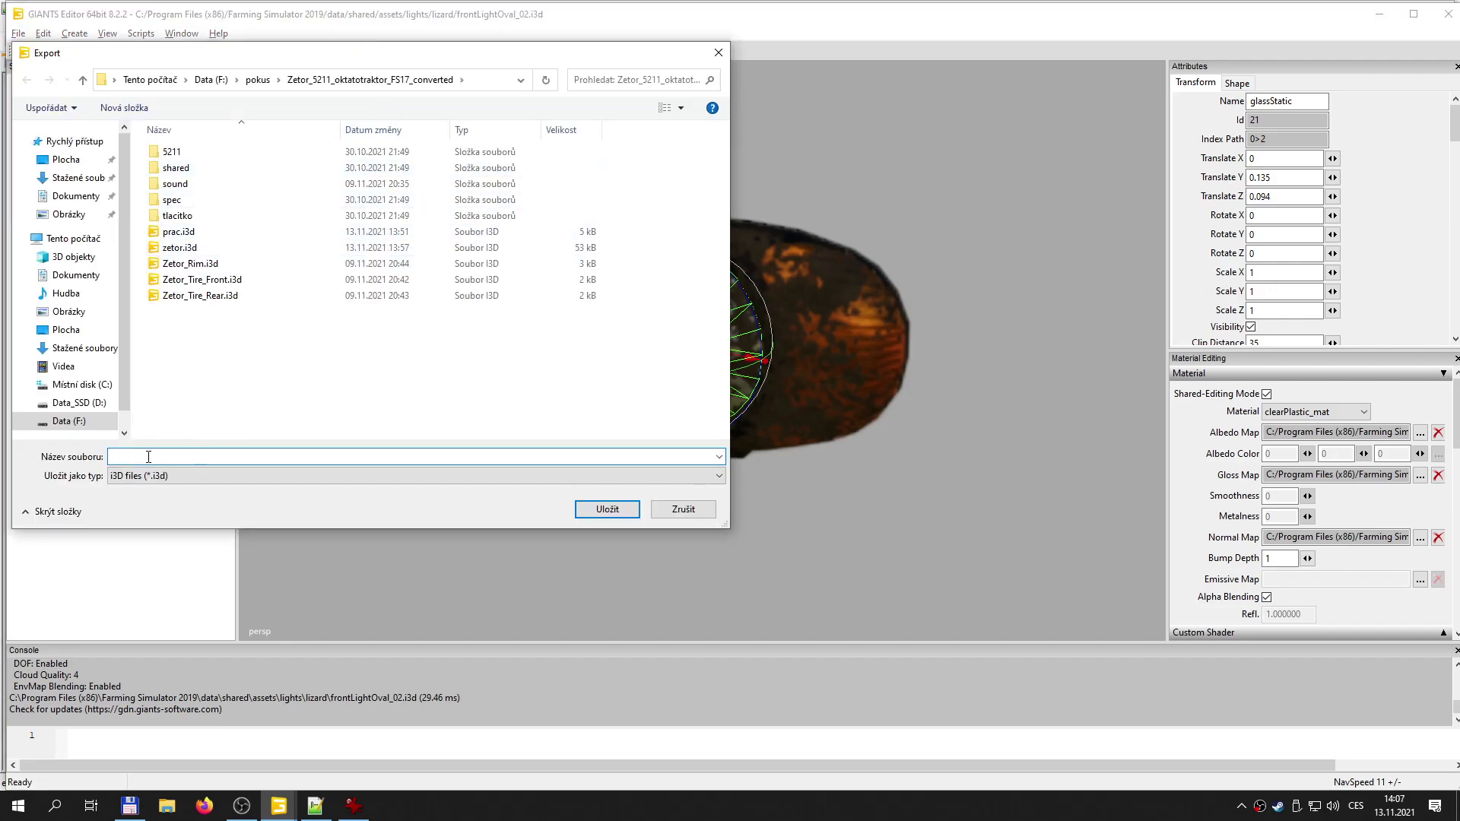
text(prsv)
click(589, 517)
- Close the frontLightOval_02.i3d scene without saving its changes and return to the zetor.i3d tractor scene
click(1436, 23)
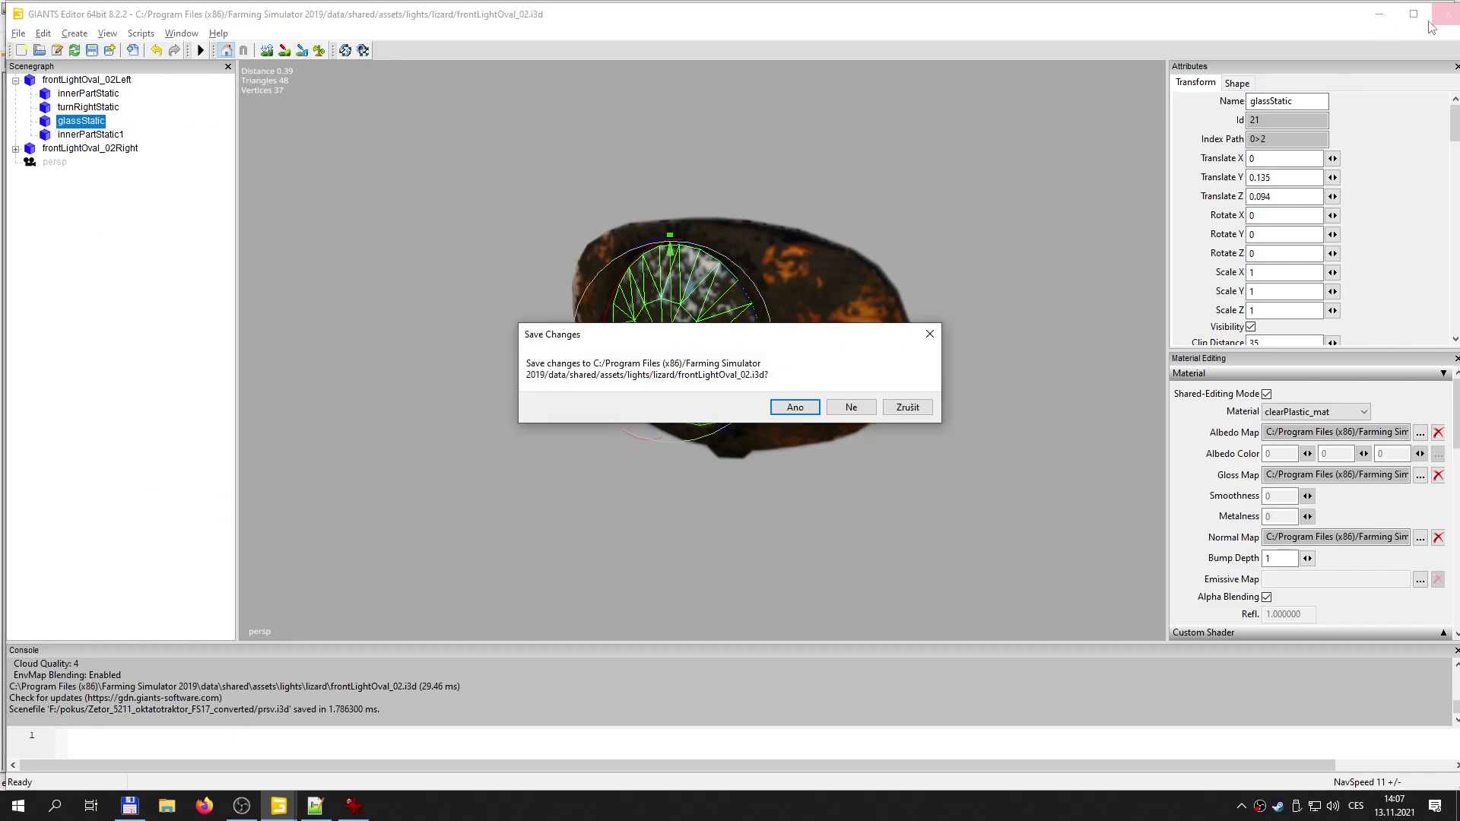
click(852, 406)
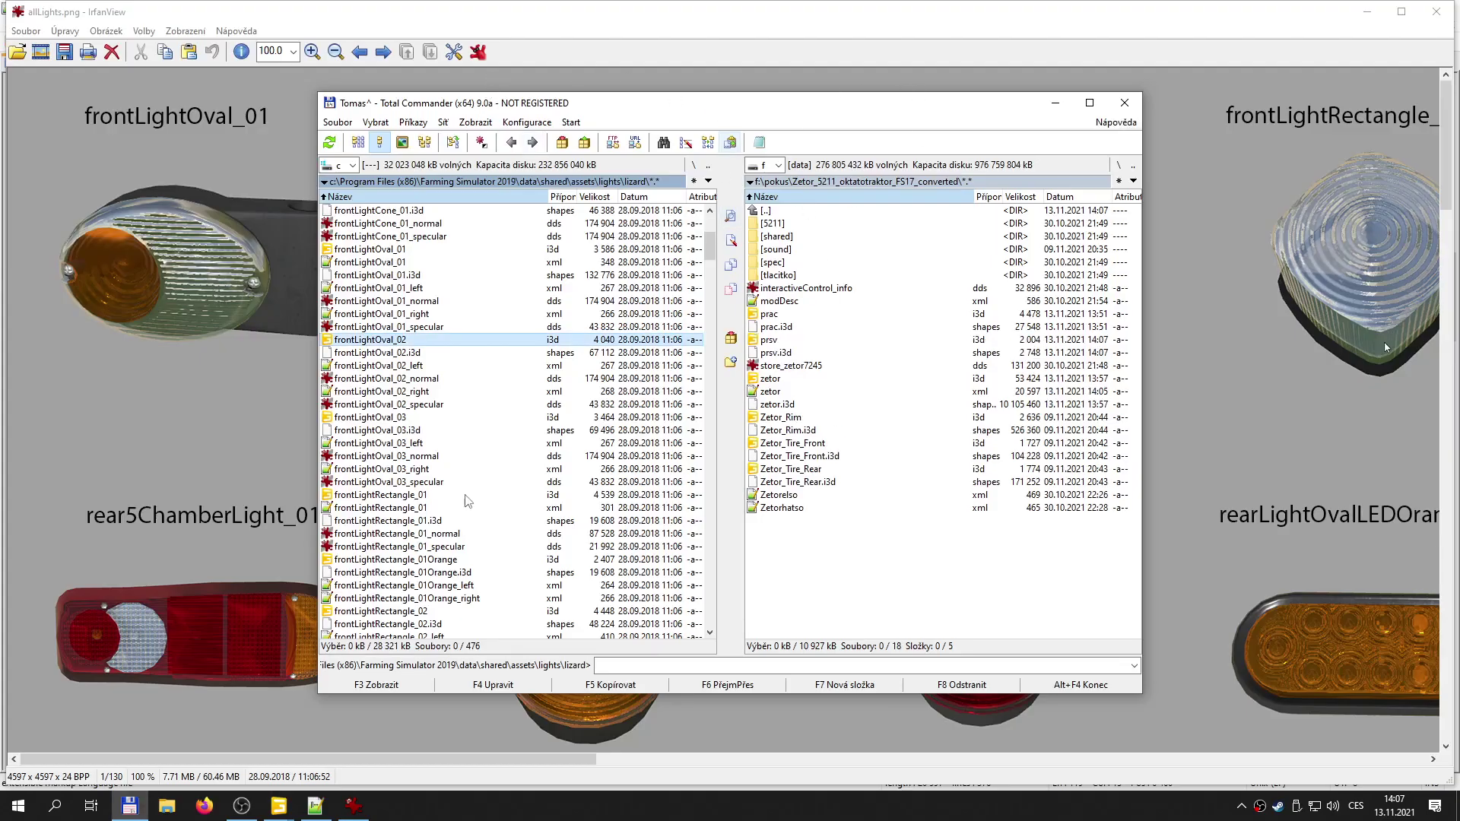
mouse_move(279, 806)
click(195, 730)
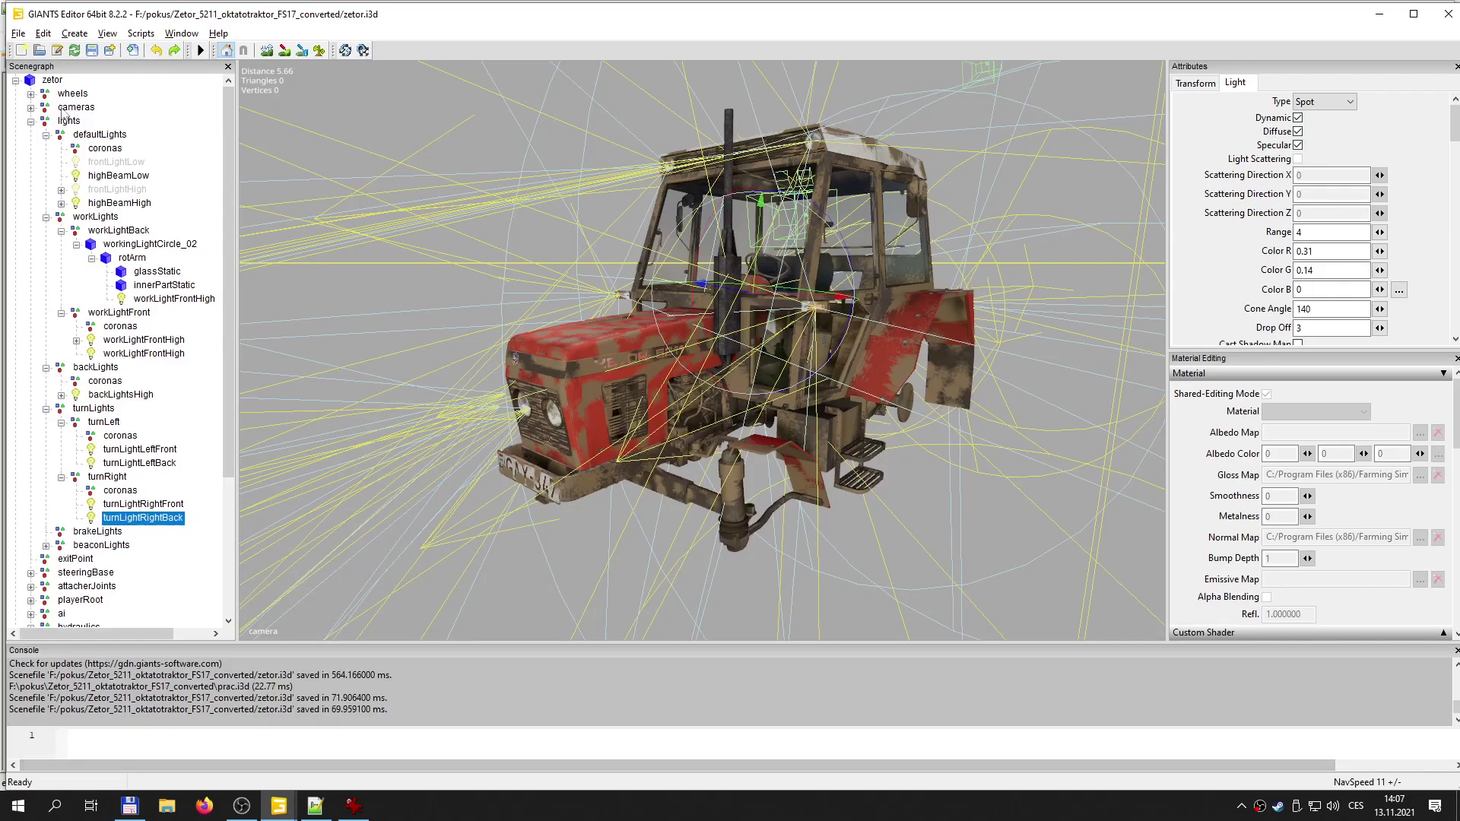
- Import prsv.i3d into the tractor scene
click(18, 33)
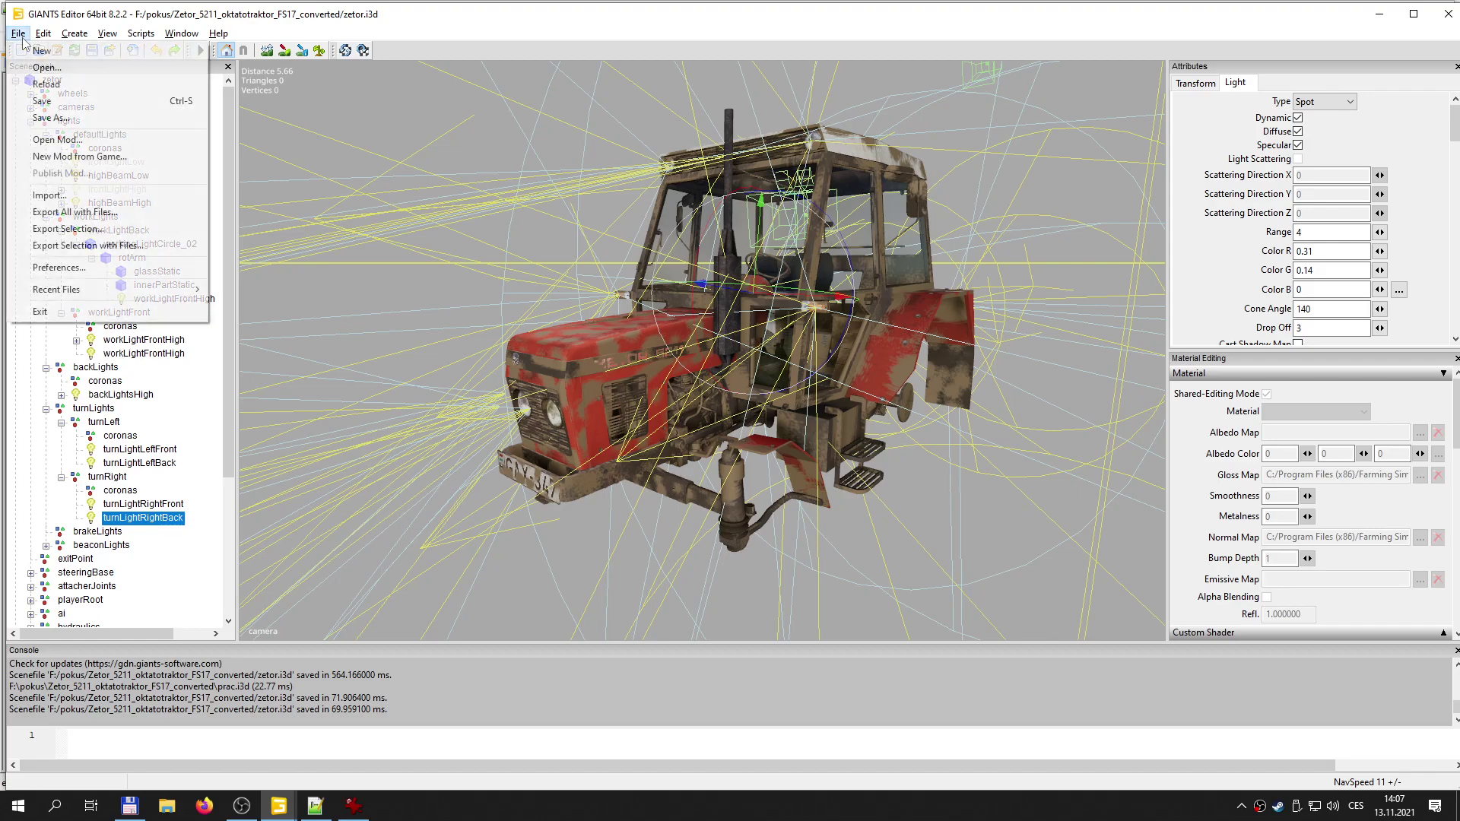
click(47, 195)
click(219, 249)
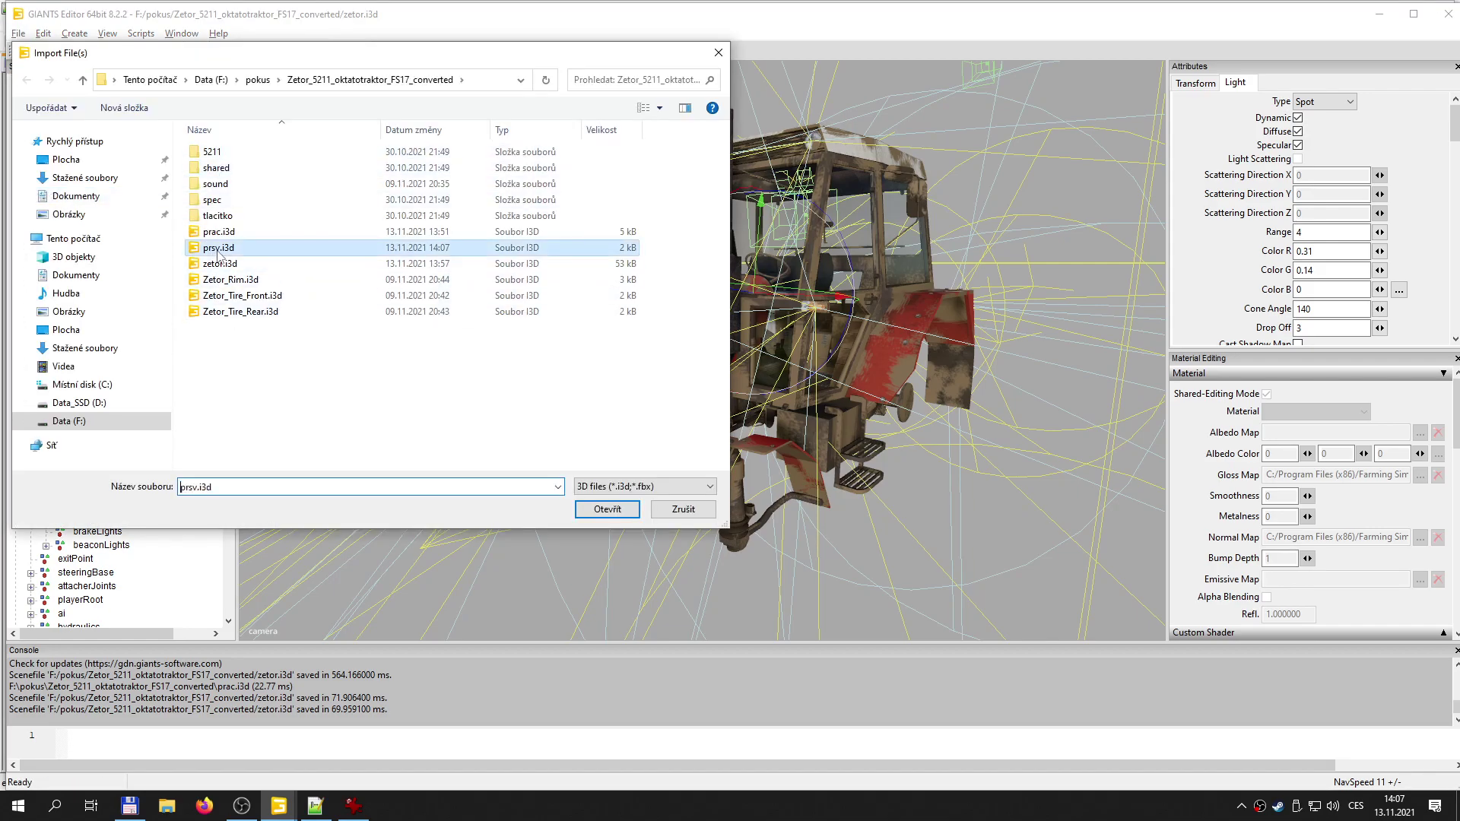
double_click(219, 251)
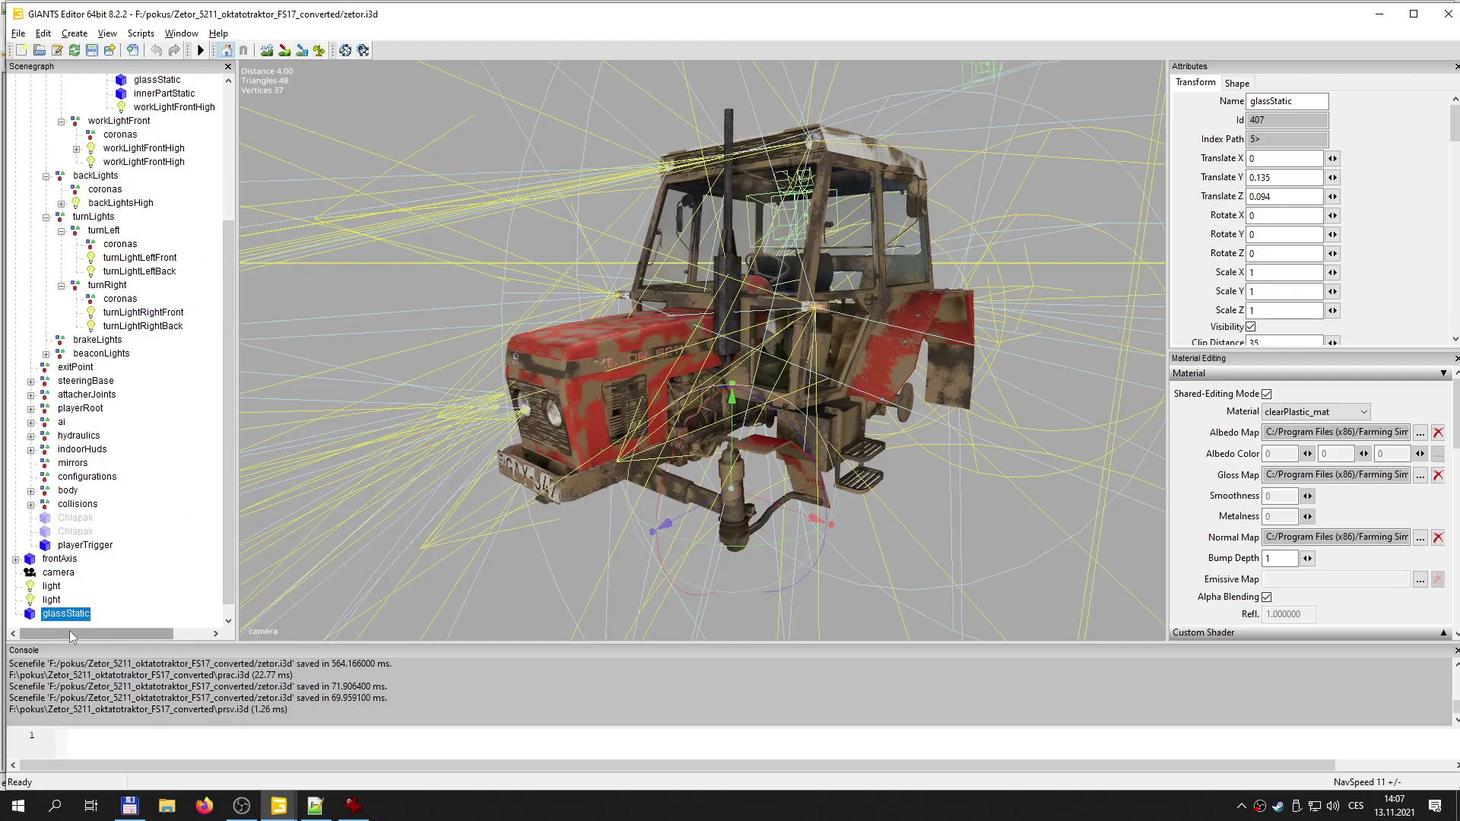
- Move the imported glassStatic object into the defaultLights group of the tractor's lights
drag(230, 376, 258, 206)
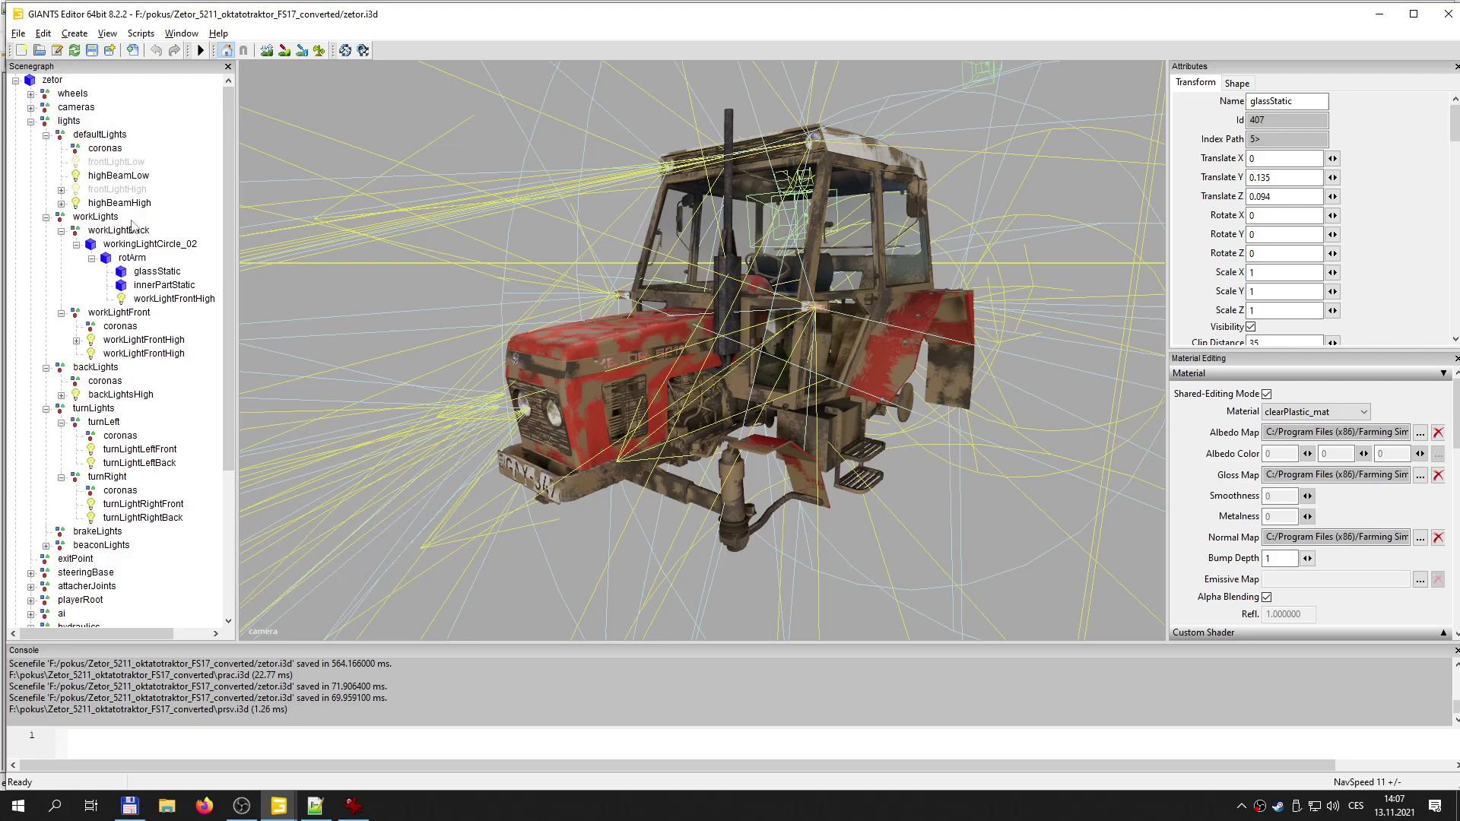
click(112, 135)
key(ctrl+v)
- Move glassStatic to the grille headlight nearer the exhaust side, at about X 0.149, Y 1.128, Z 1.698
scroll(687, 432, up, 2)
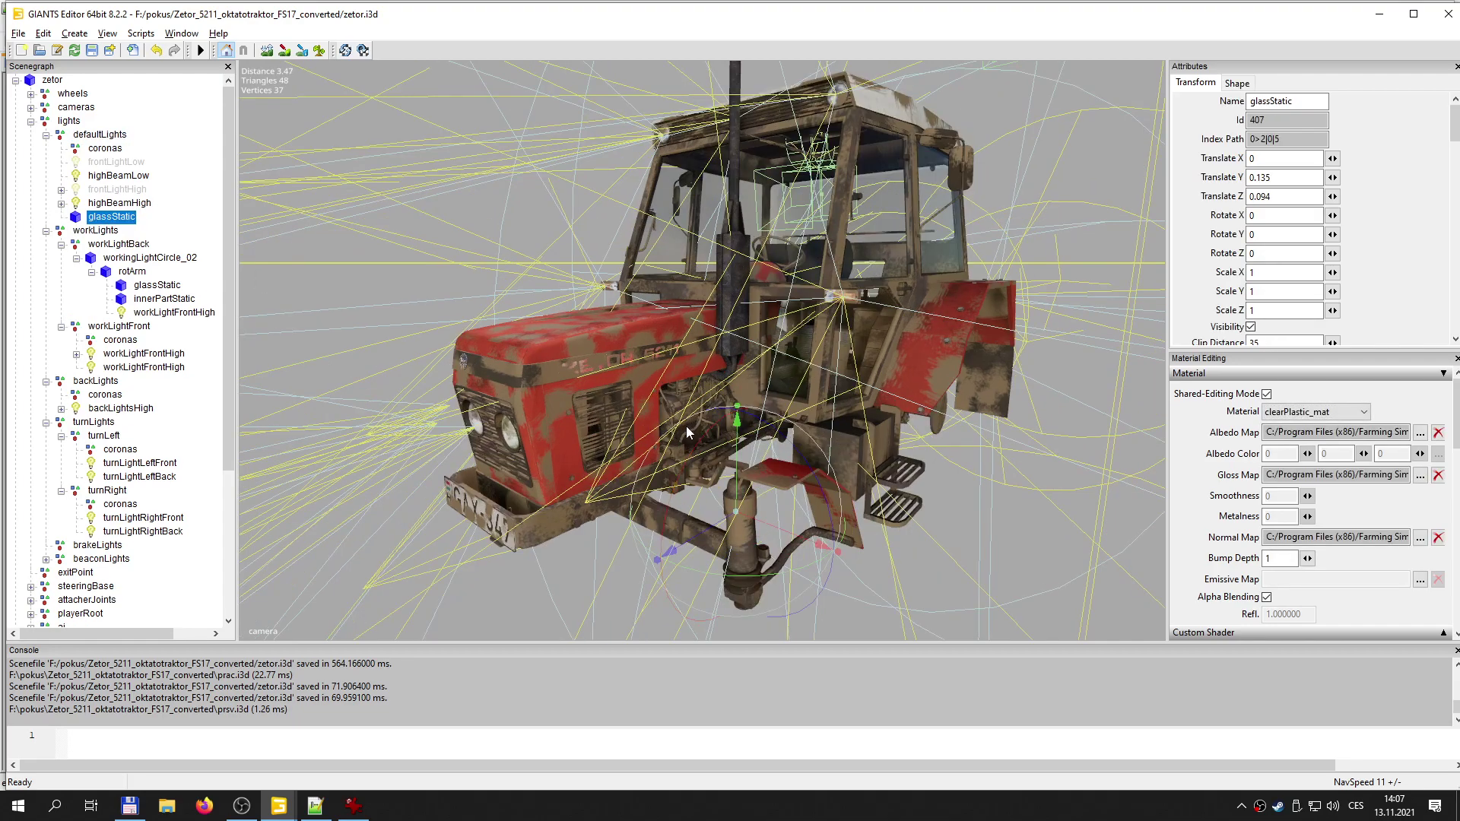
middle_drag(590, 469, 805, 525)
drag(807, 522, 651, 426)
scroll(650, 426, up, 5)
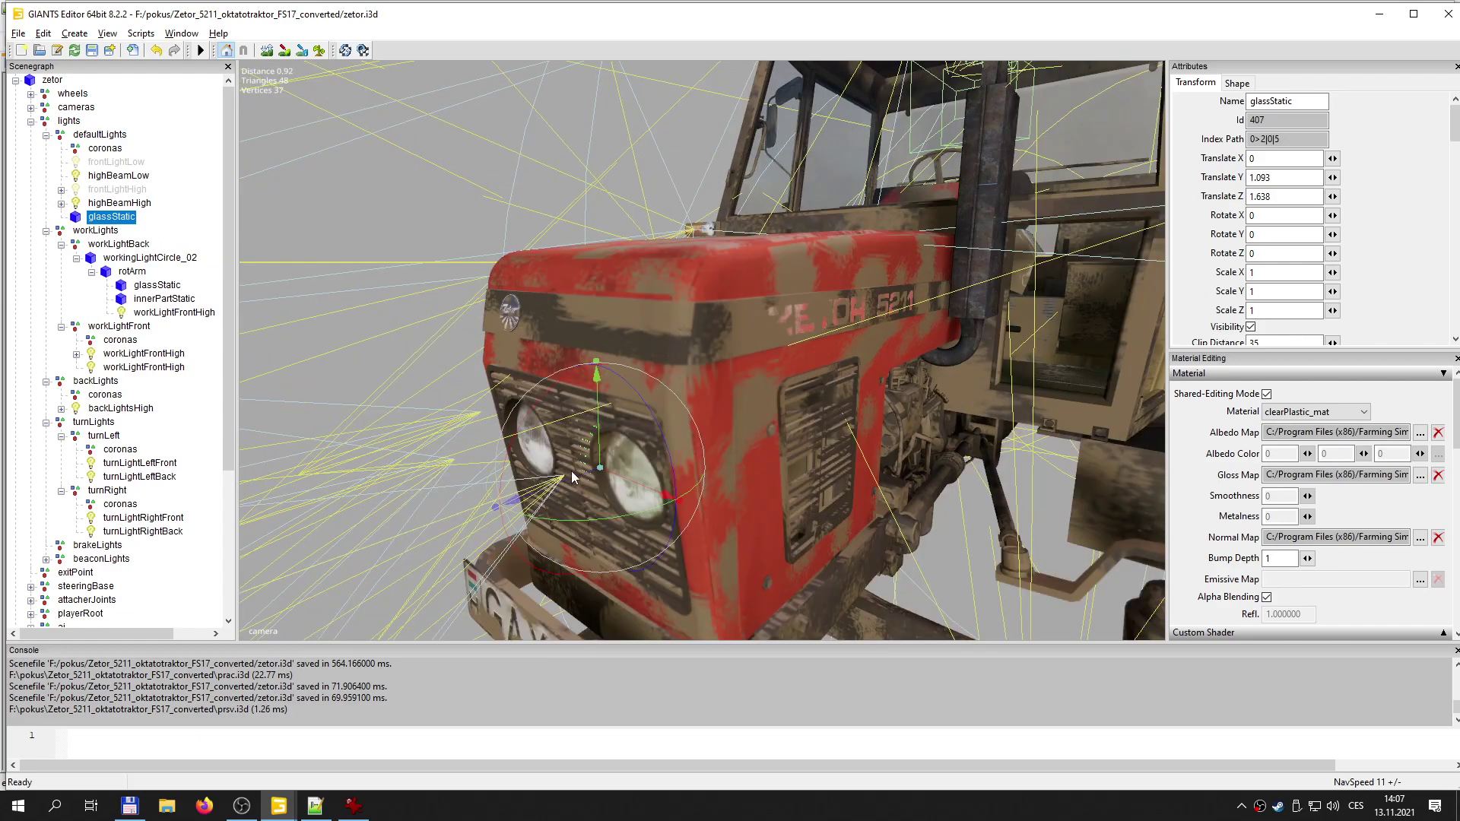
drag(635, 484, 767, 431)
scroll(650, 430, up, 3)
scroll(649, 431, down, 3)
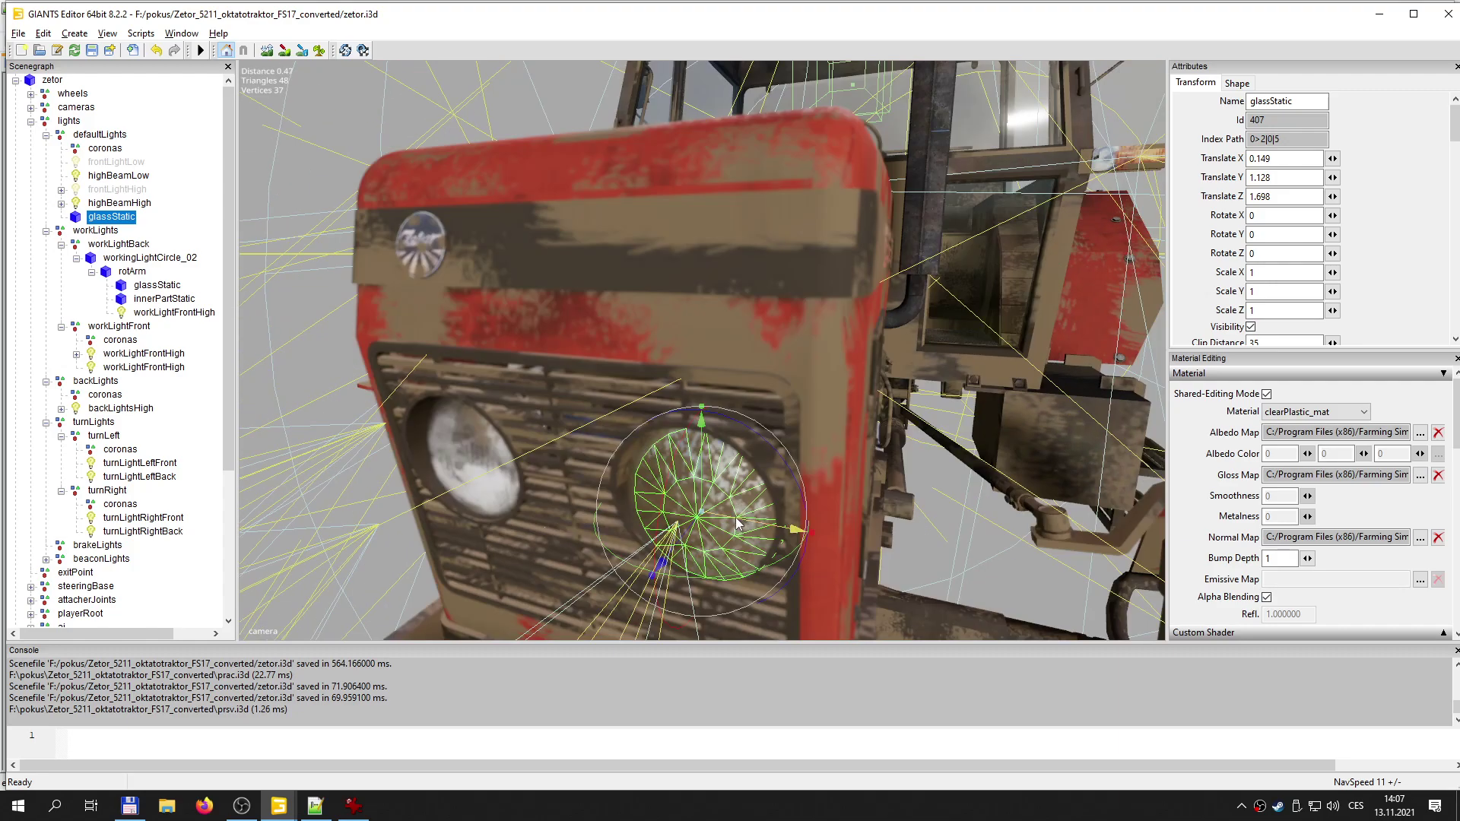
- Refine the headlight glass position within its housing to about X 0.141, Y 1.134, Z 1.687
drag(737, 520, 687, 445)
drag(645, 538, 657, 527)
alt+drag(692, 440, 687, 480)
middle_drag(688, 478, 687, 468)
drag(744, 324, 774, 374)
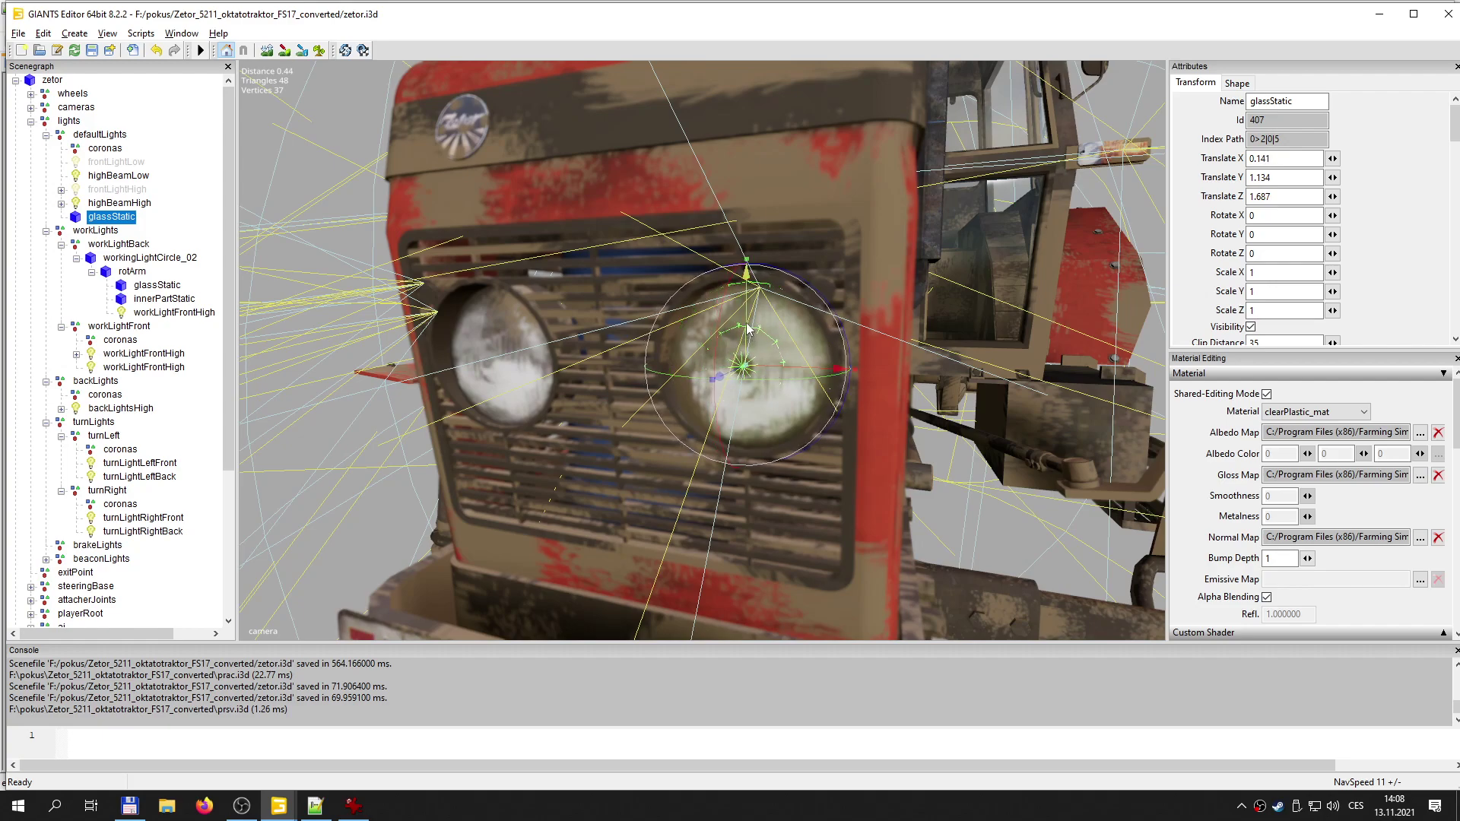
- Tilt the headlight glass by setting its X rotation to -2, keeping glassStatic selected
mouse_move(729, 319)
mouse_down()
mouse_move(731, 334)
mouse_move(733, 305)
mouse_move(732, 330)
mouse_up()
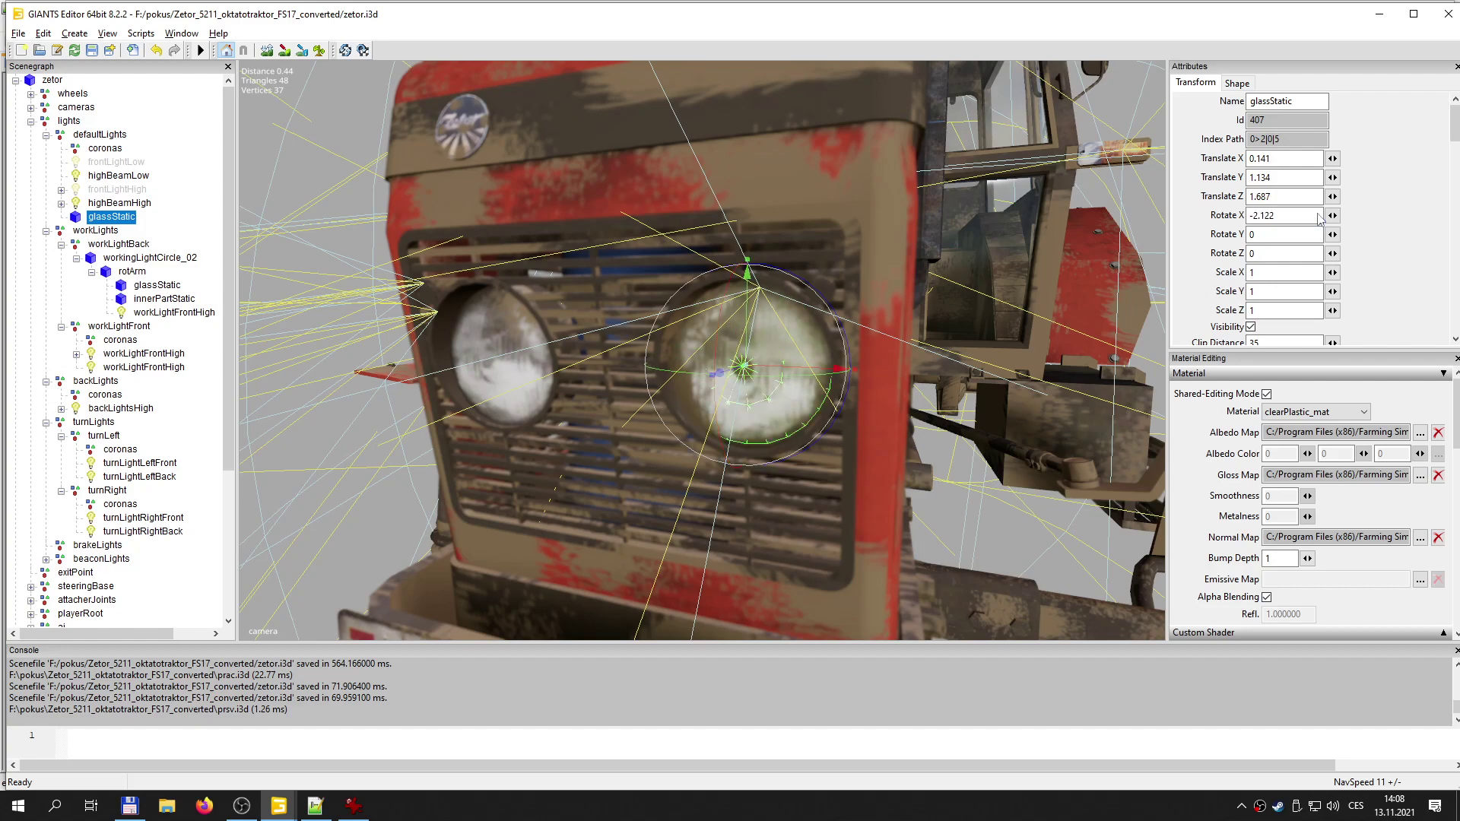
drag(1265, 216, 1278, 217)
click(750, 329)
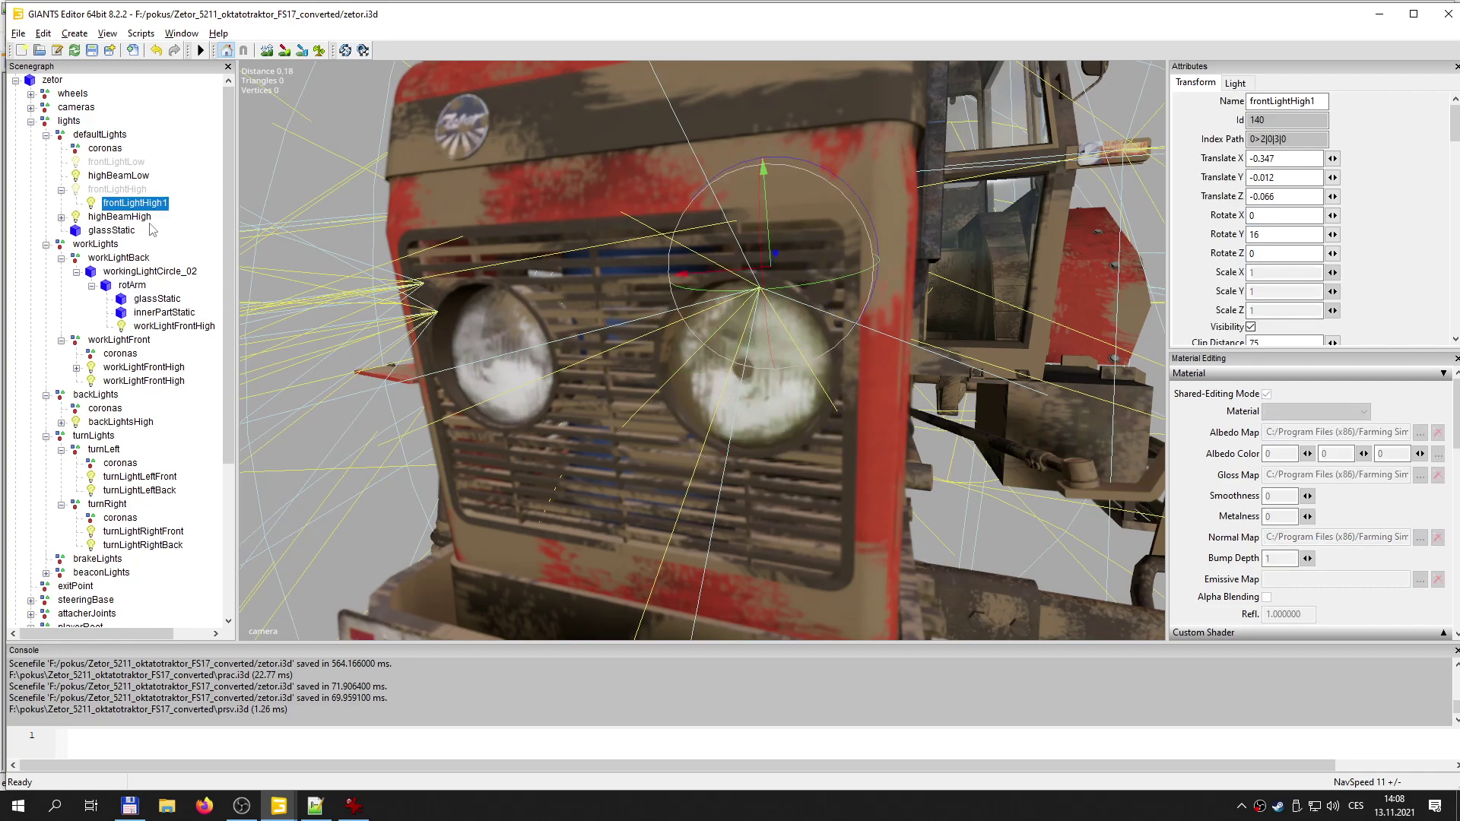
click(122, 231)
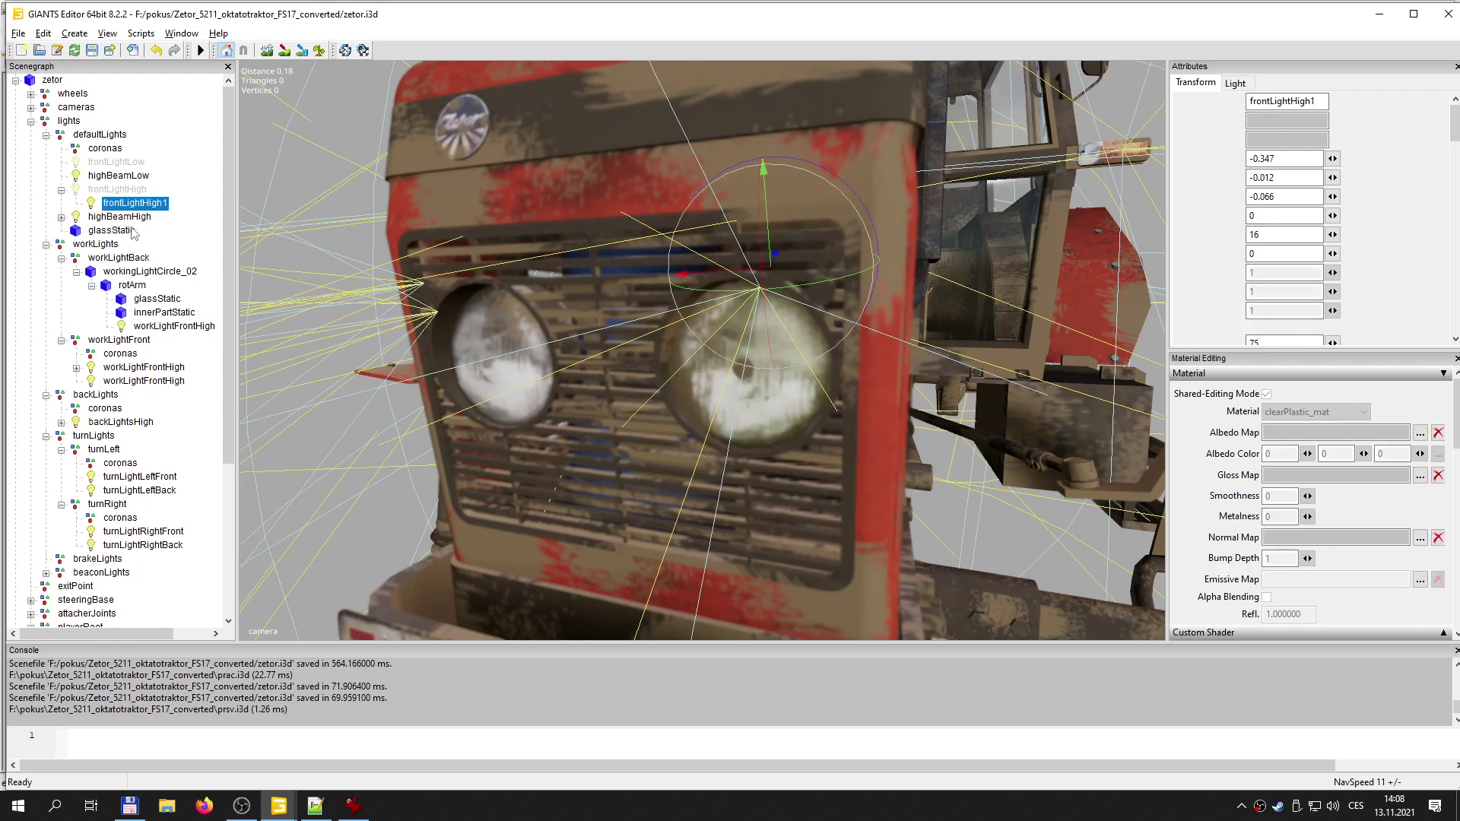
- Nudge the headlight glass up and forward in its housing to about Y 1.135, Z 1.692
drag(750, 312, 746, 305)
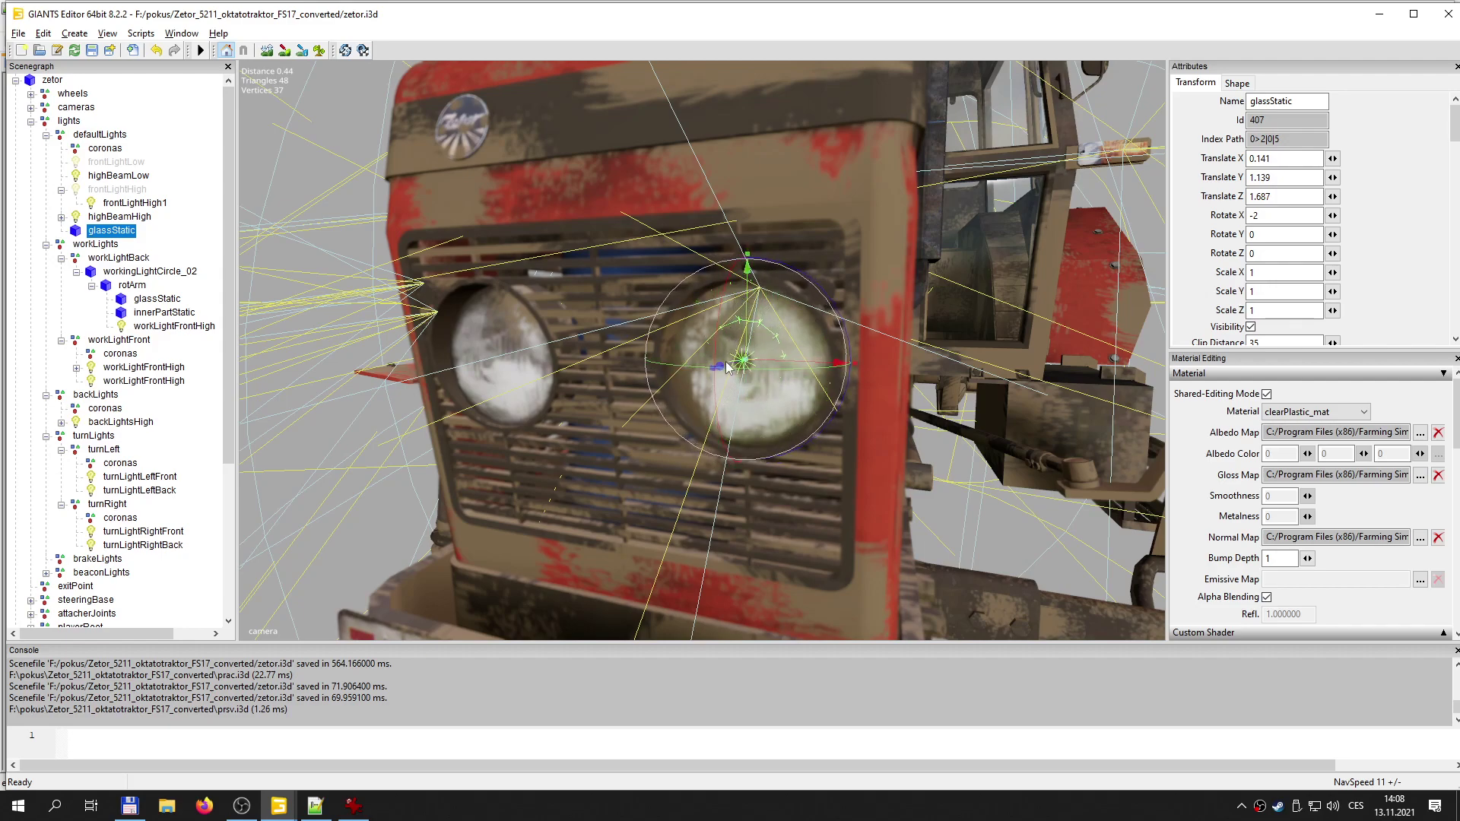
drag(737, 367, 752, 319)
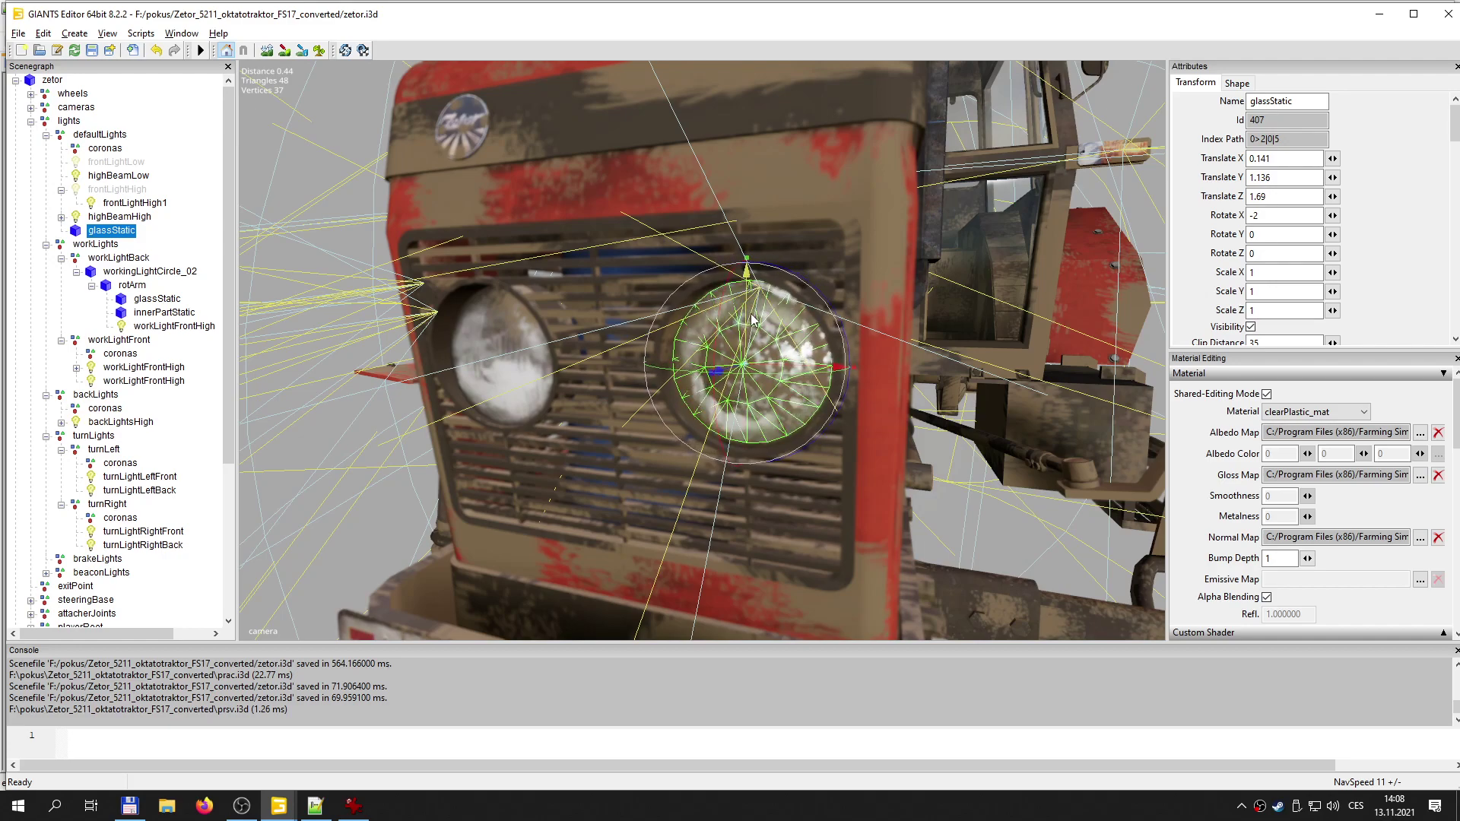
drag(736, 372, 821, 387)
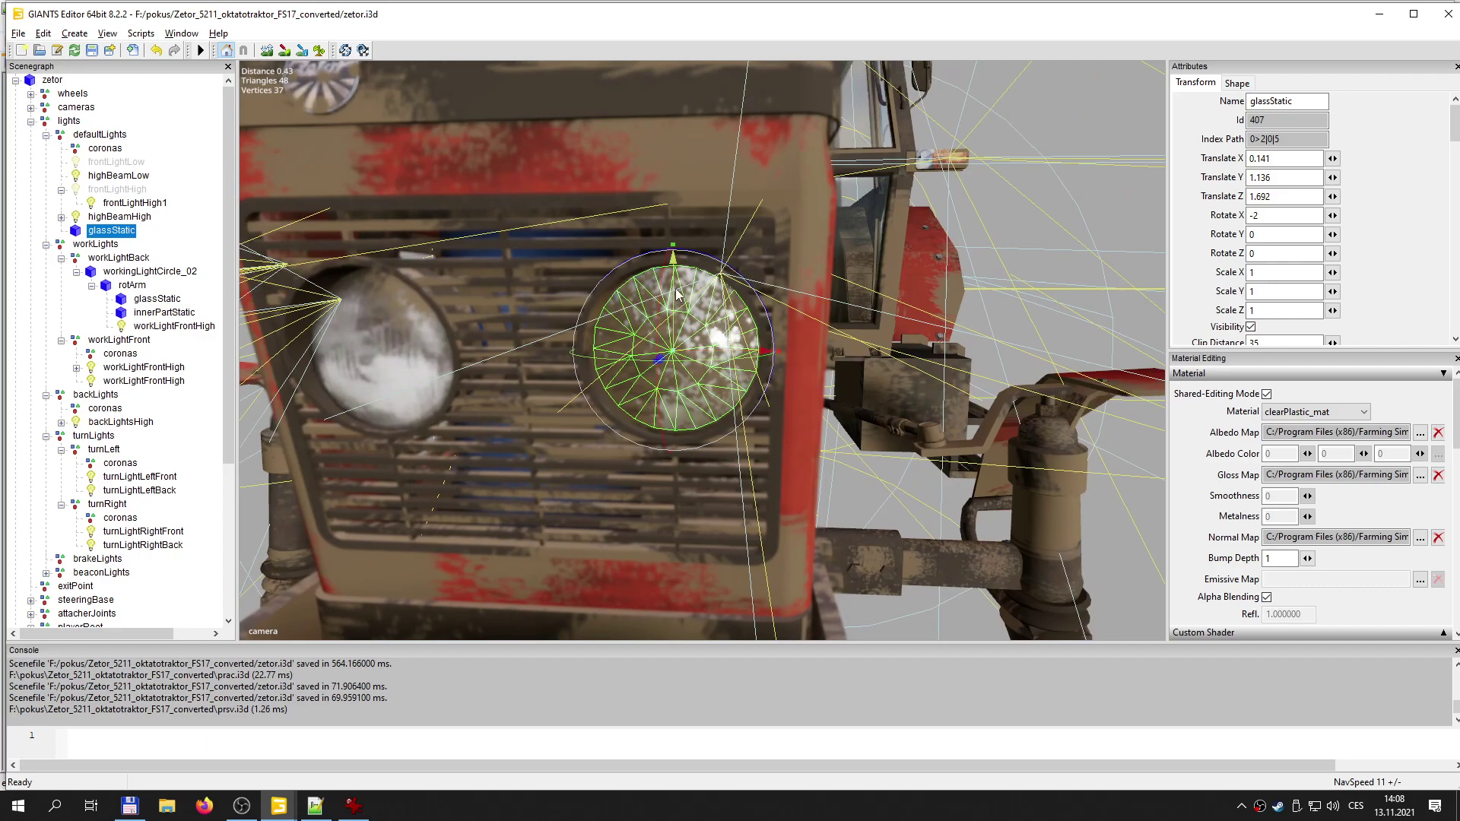
drag(672, 289, 672, 289)
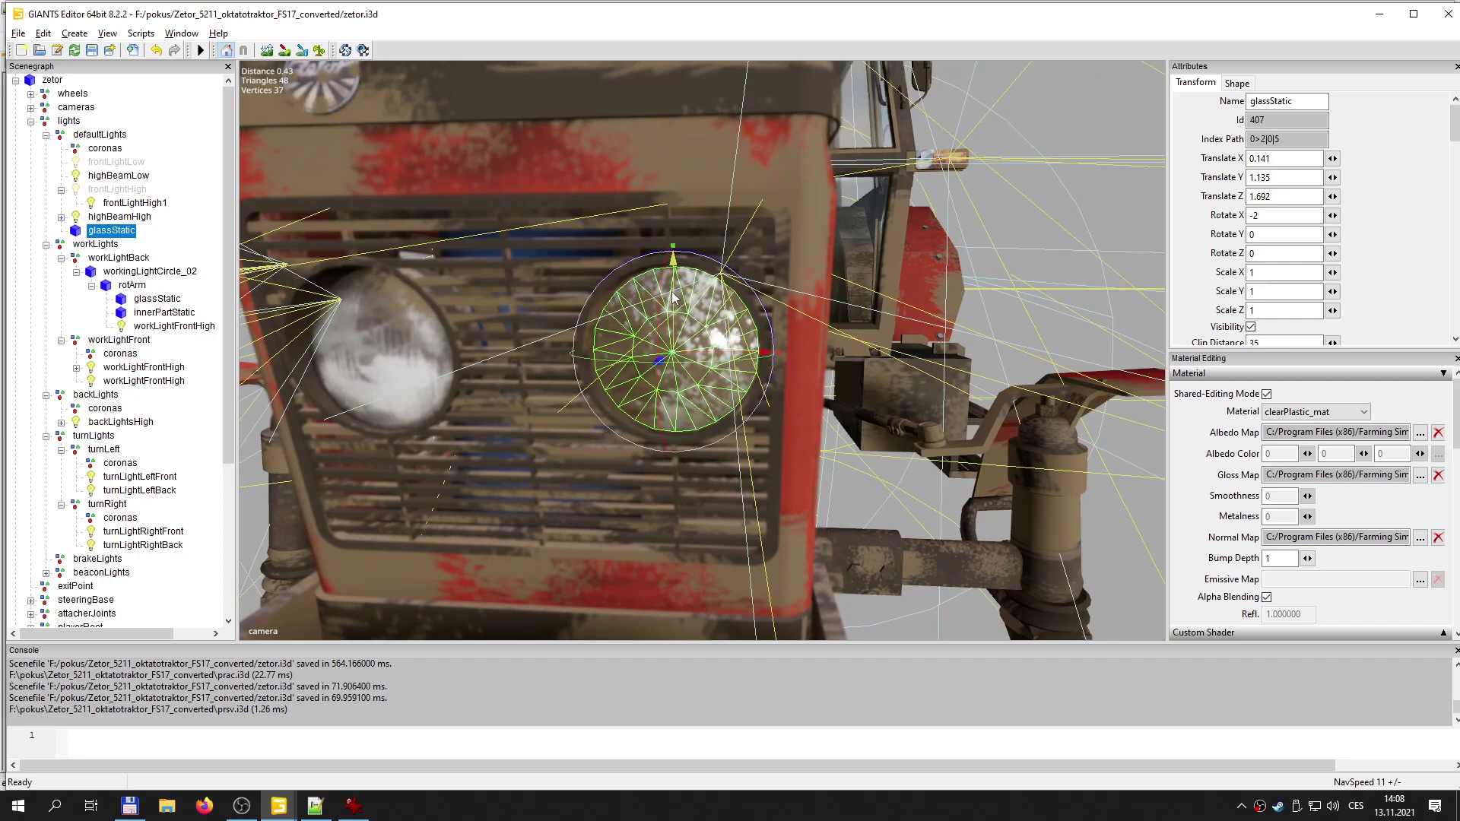
- Set the headlight glass's X rotation to -1 and shift it to about X 0.139, Z 1.692
alt+drag(768, 413, 697, 423)
scroll(707, 417, up, 3)
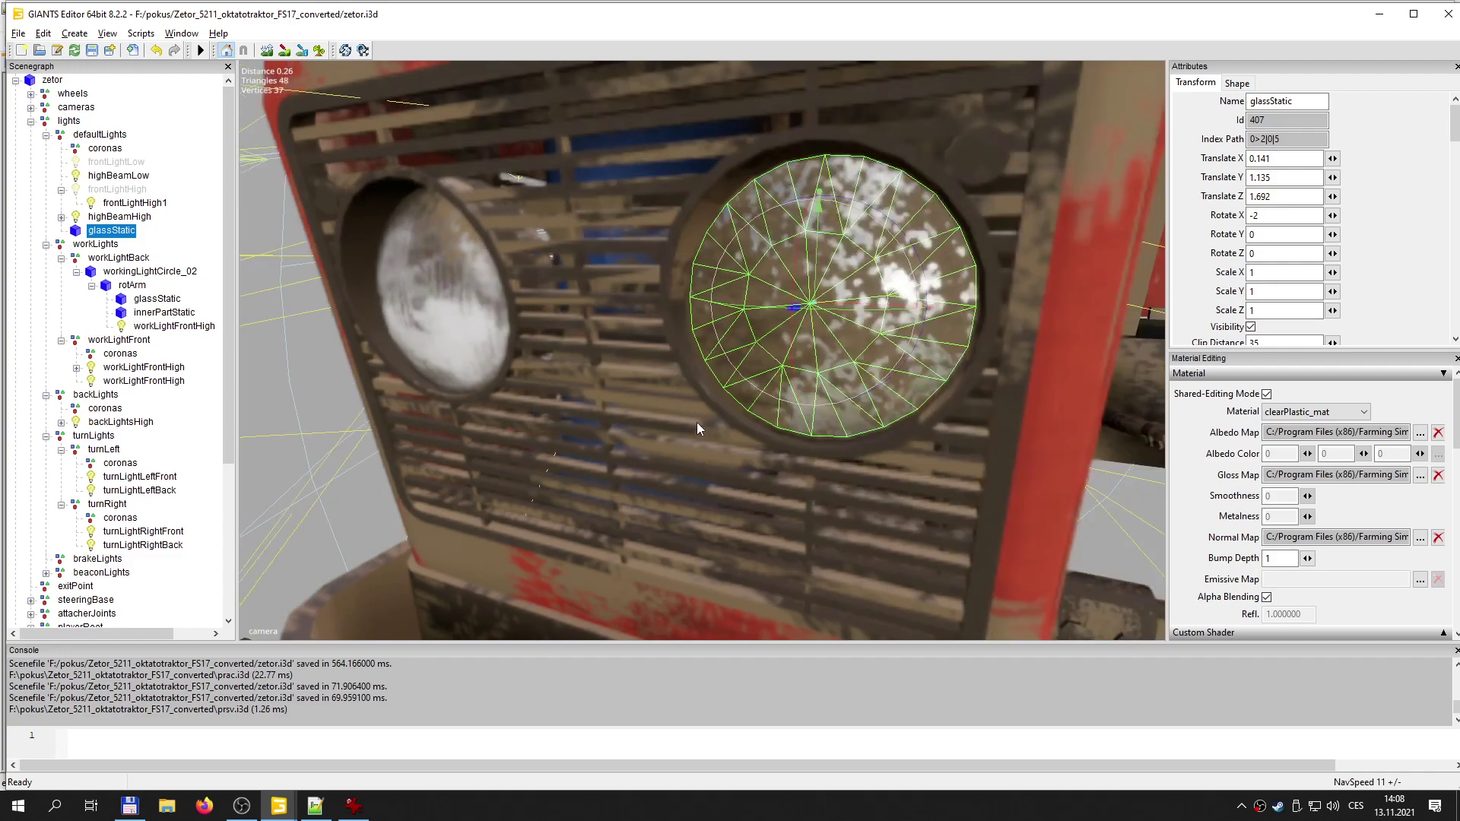
alt+middle_drag(697, 422, 687, 414)
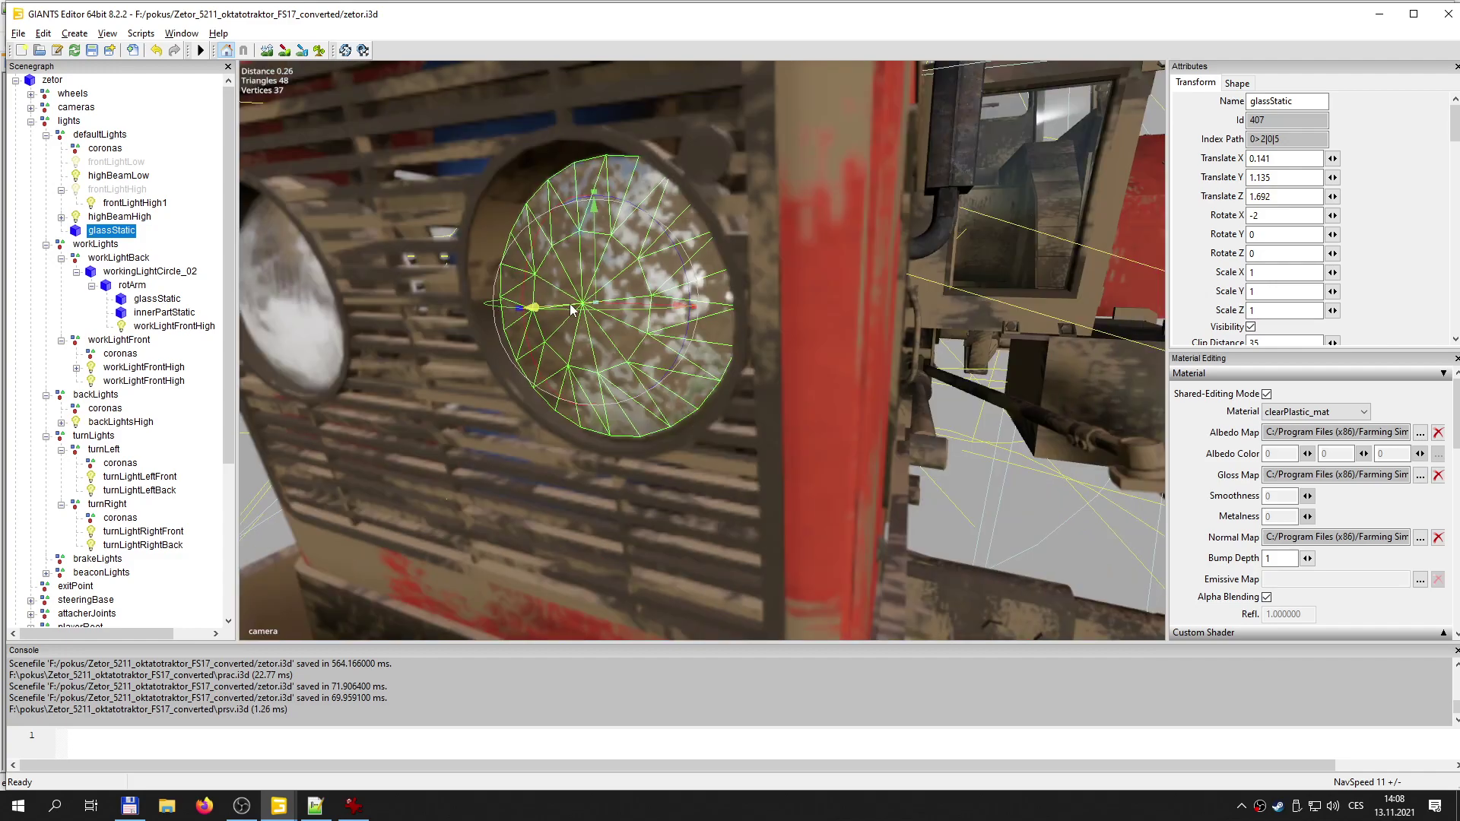
drag(570, 308, 588, 312)
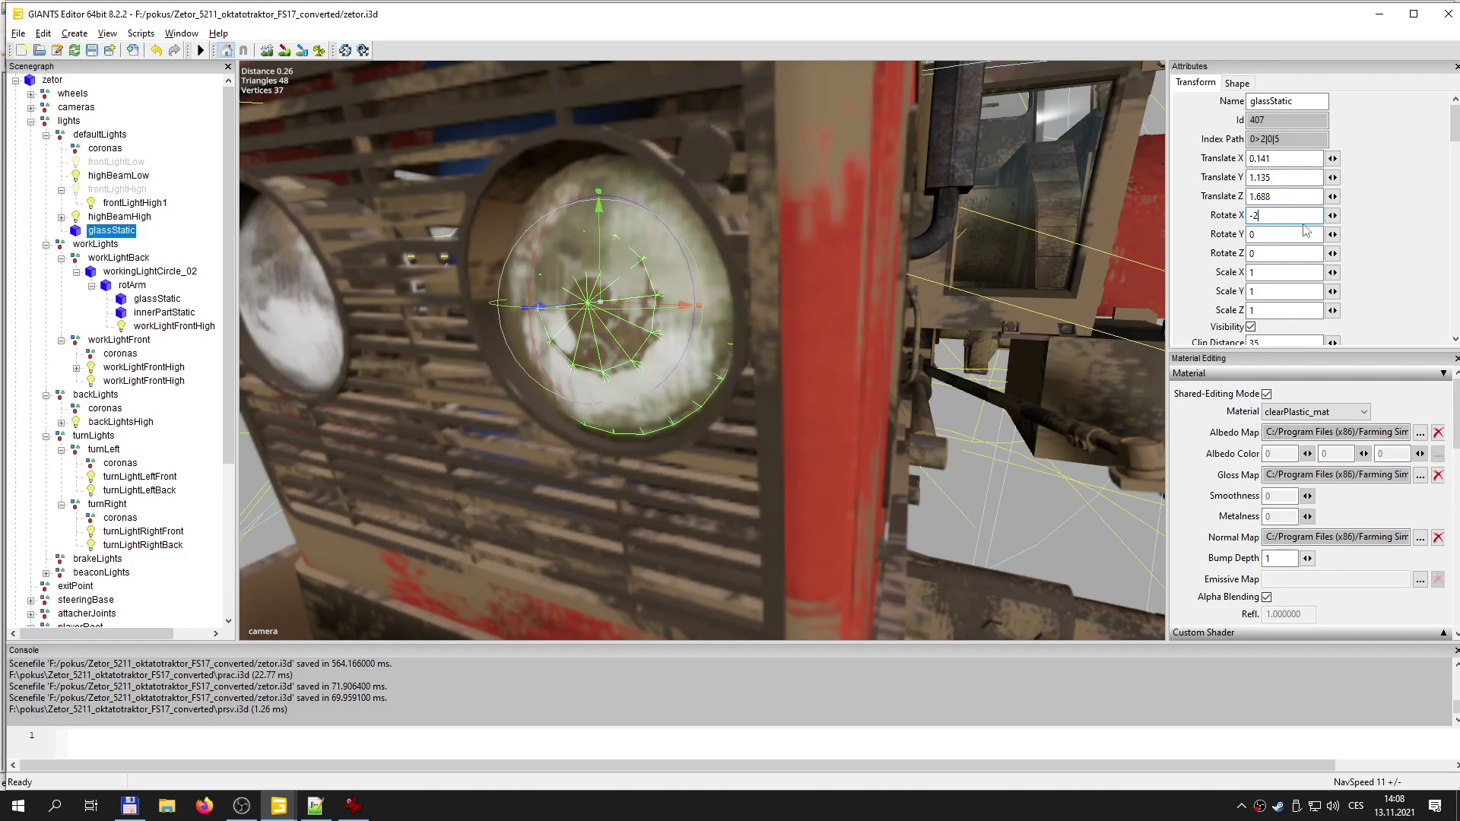
text(.5)
key(BackSpace)
key(BackSpace)
key(BackSpace)
text(1.5)
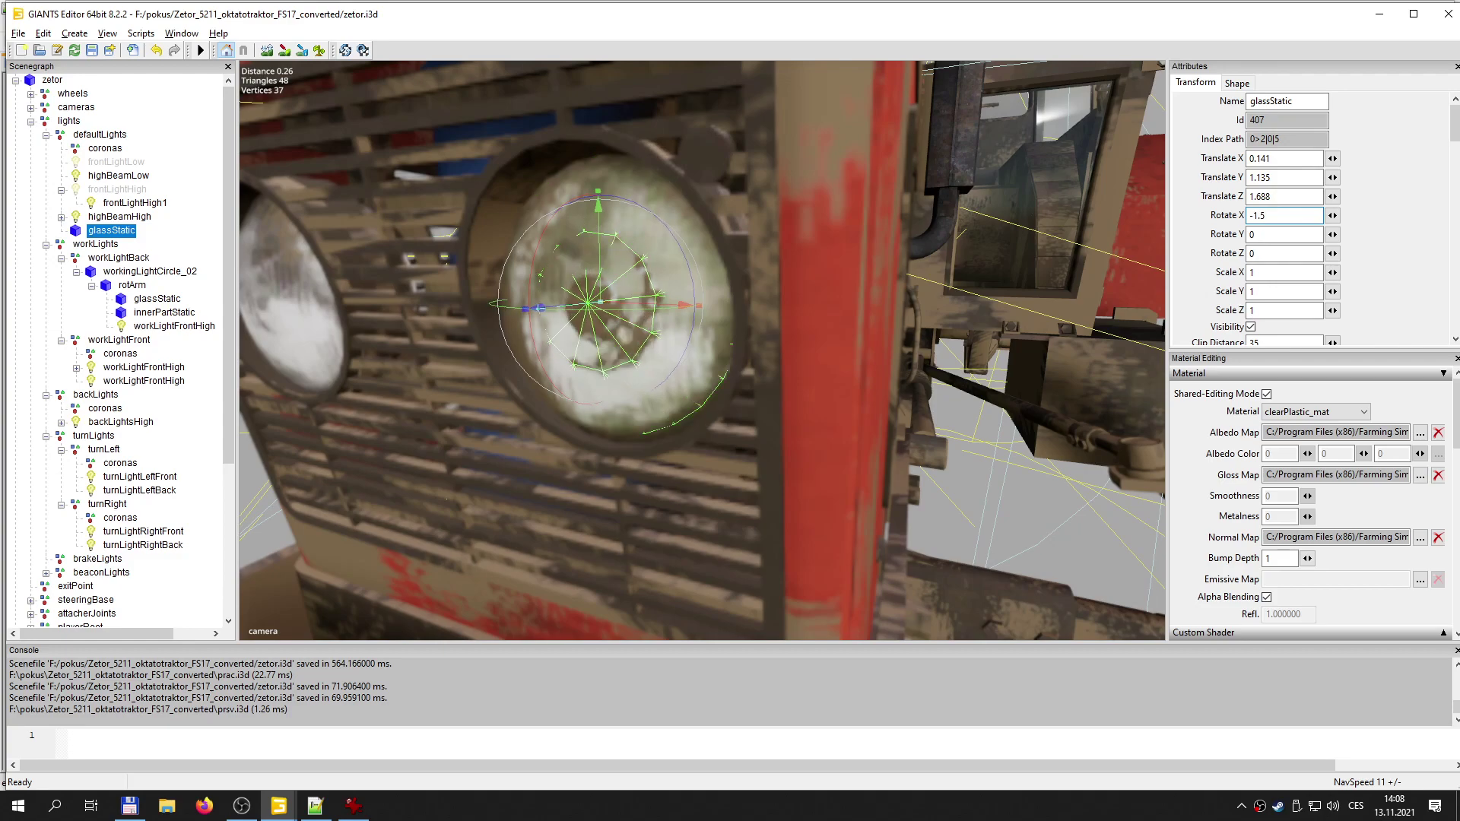
key(BackSpace)
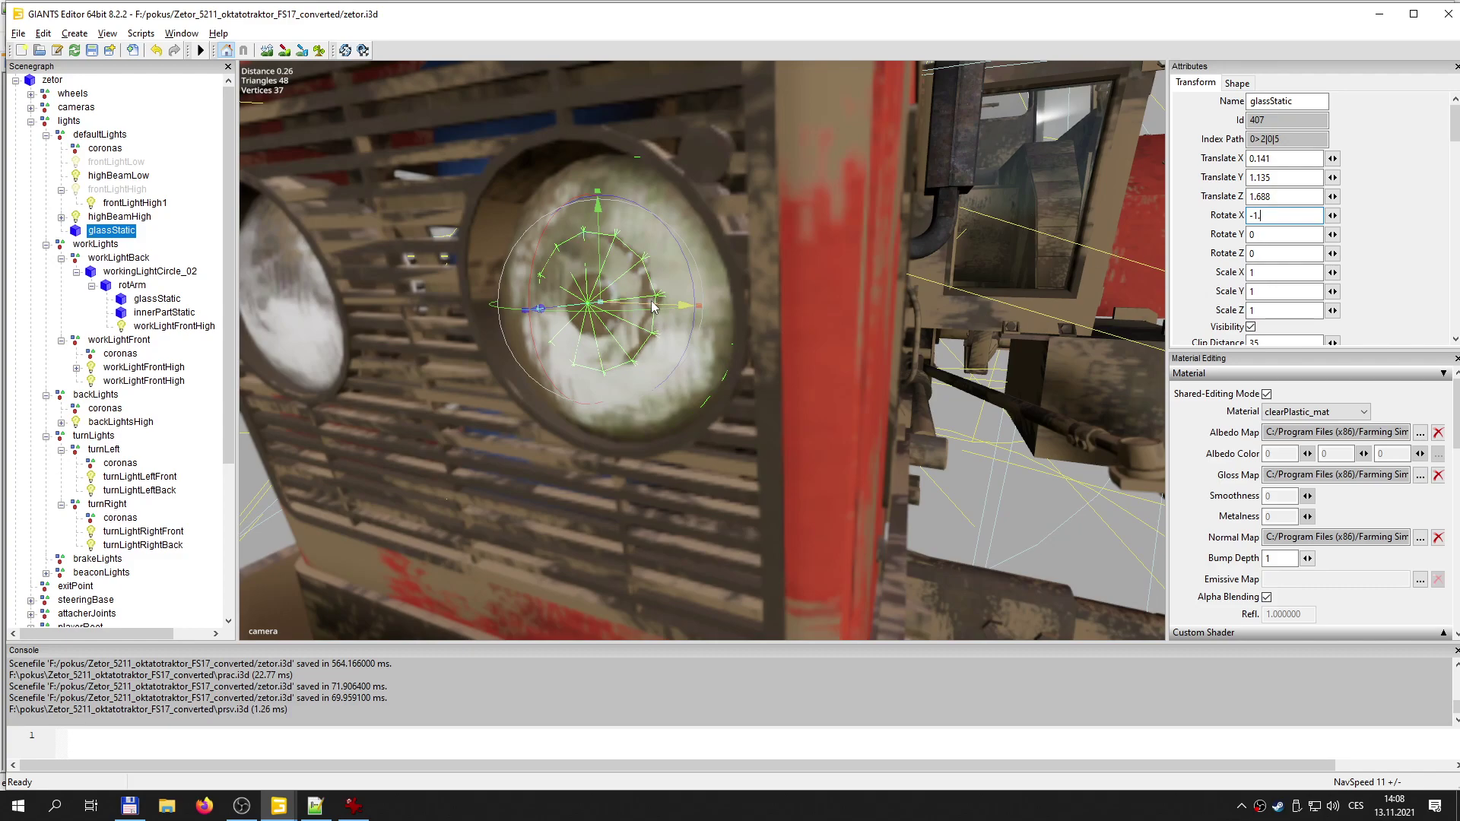
drag(654, 303, 578, 309)
- Try Z scales of 0.5 and 2 on the headlight glass and restore the scale to 1
click(1234, 312)
text(0.5)
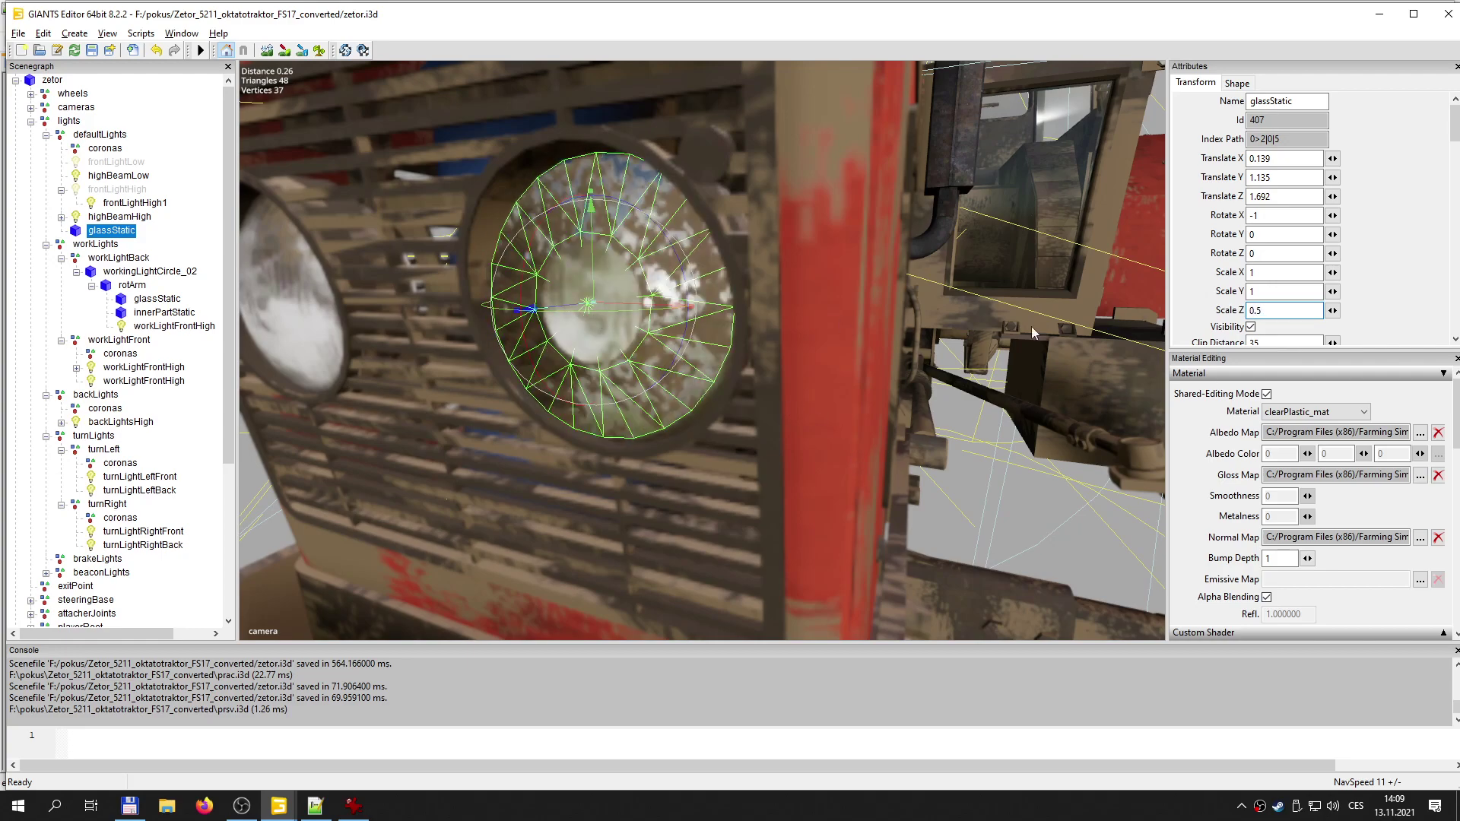
text(2)
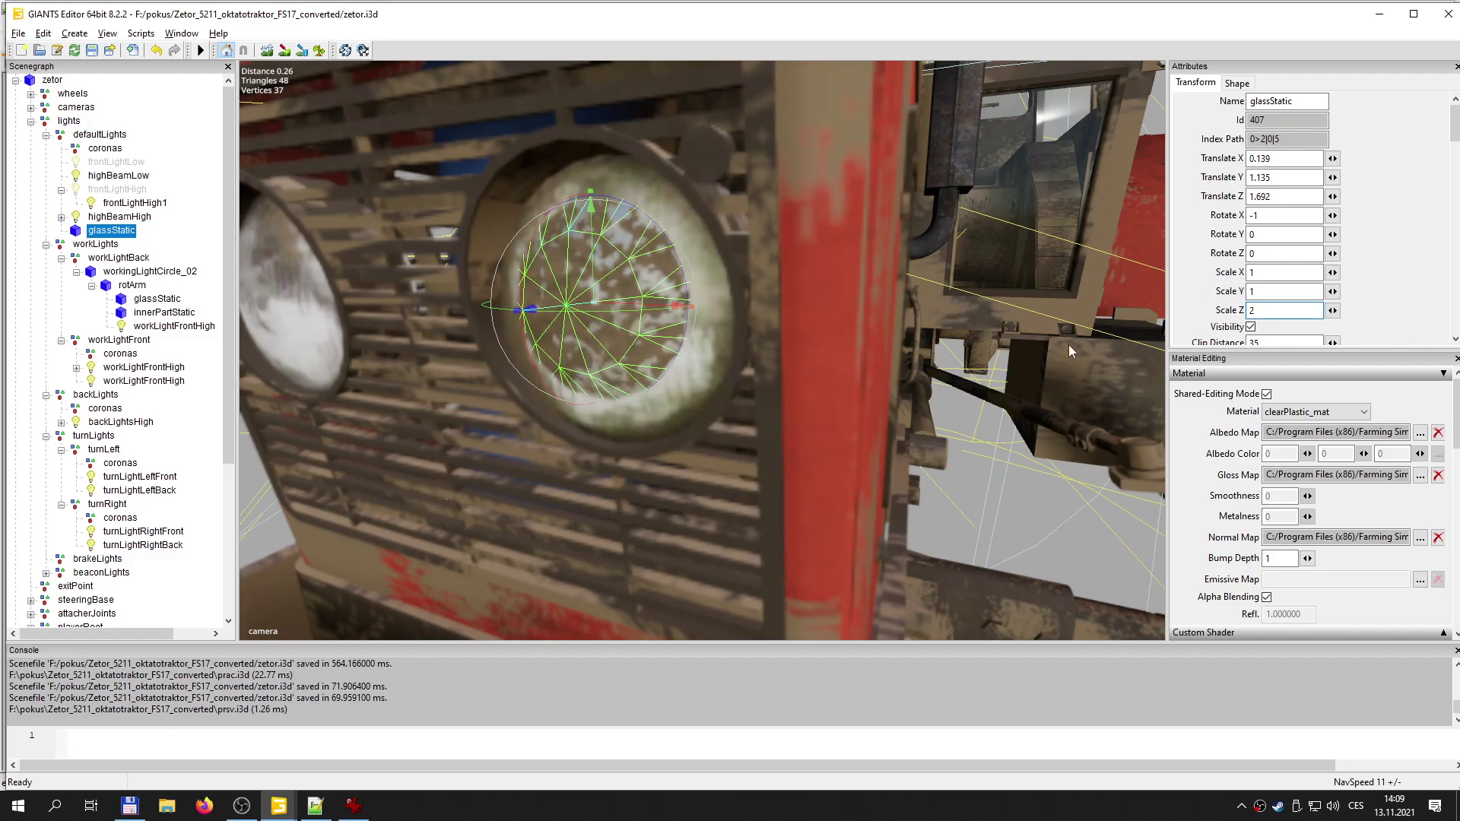
double_click(1286, 311)
text(1)
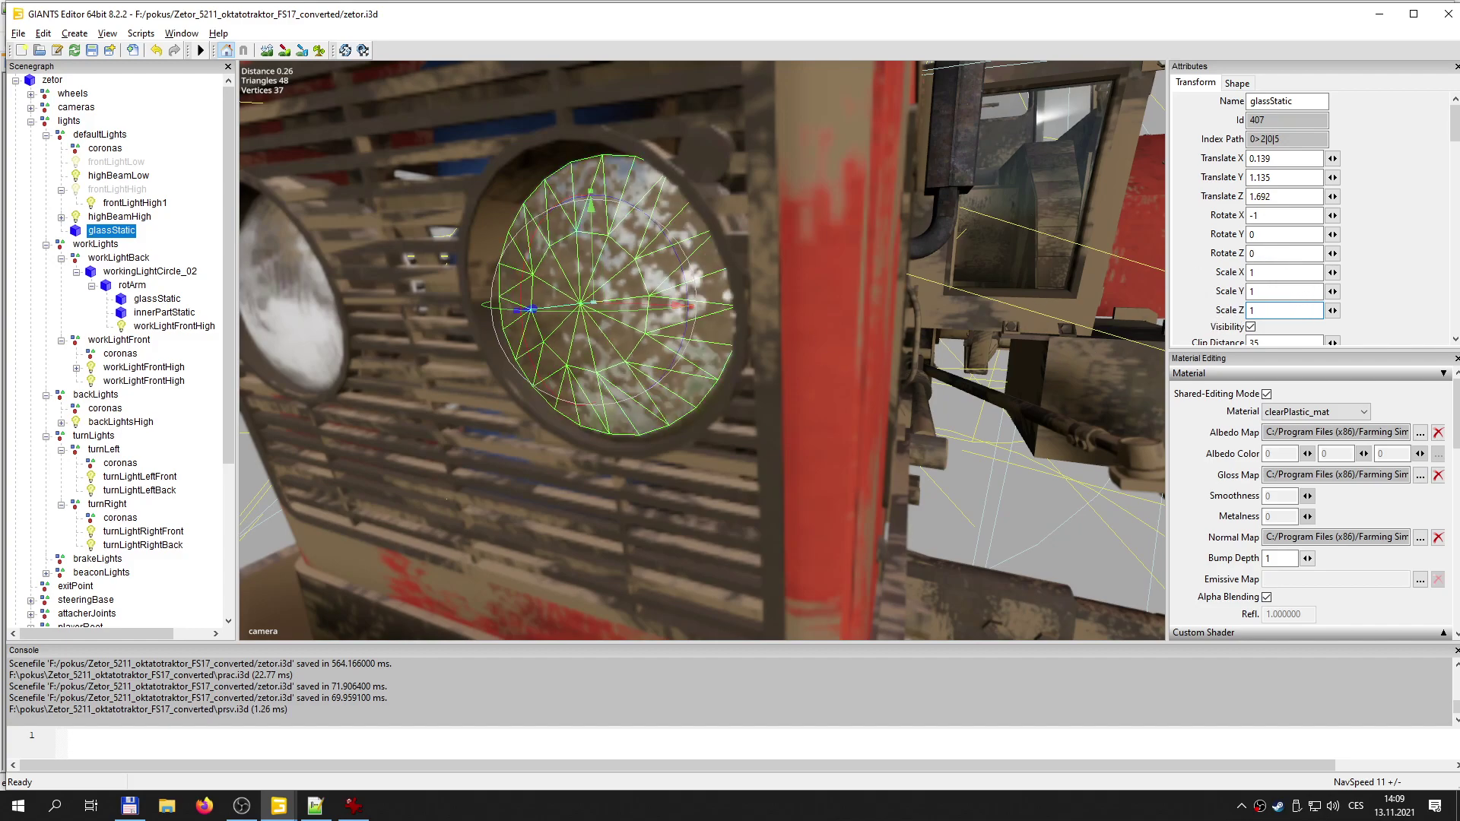
- Set the headlight glass's Z scale to 1.2 and adjust its depth to about Z 1.692
drag(567, 311, 573, 311)
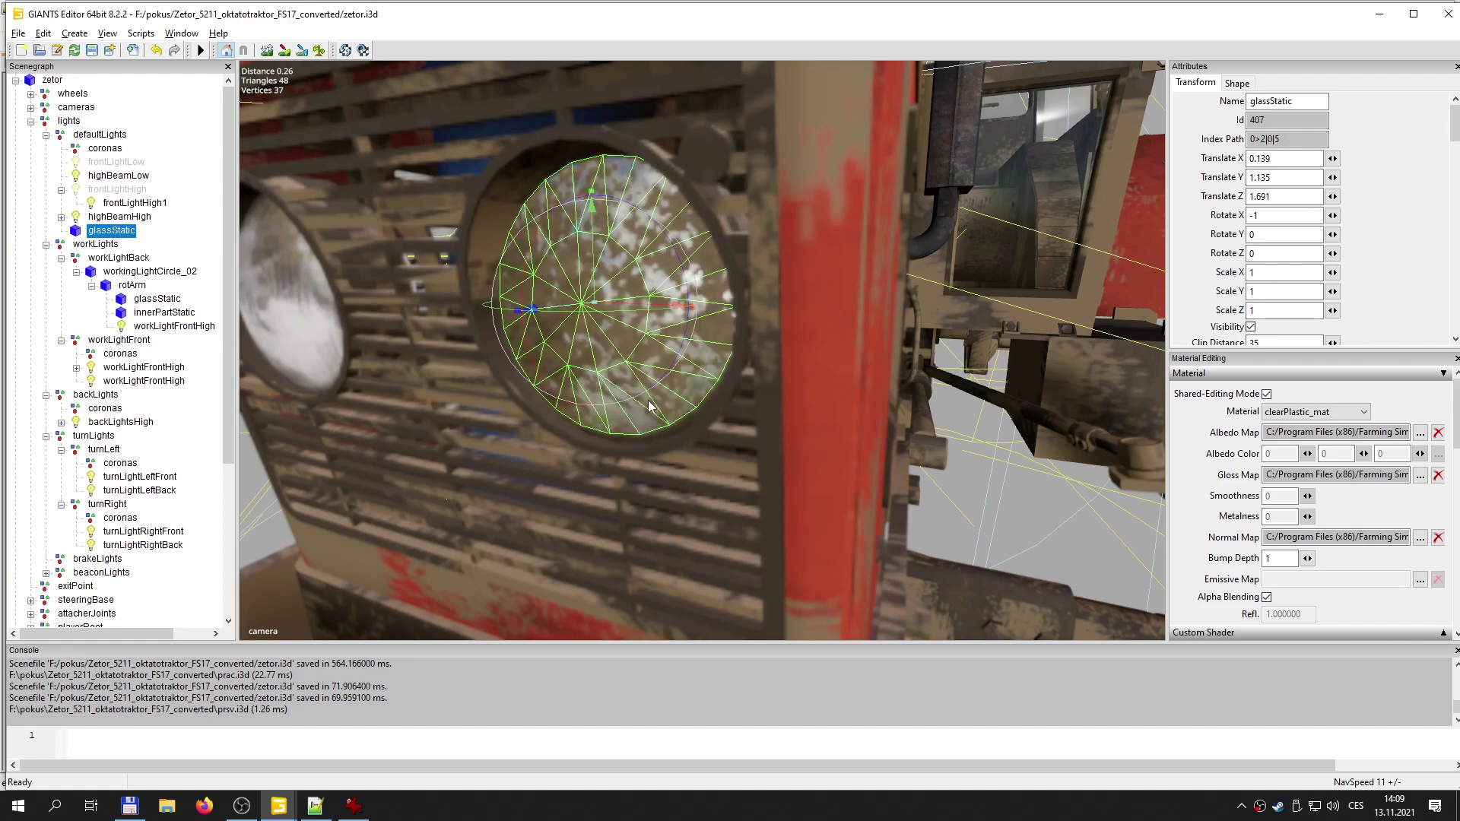
click(1272, 311)
text(.2)
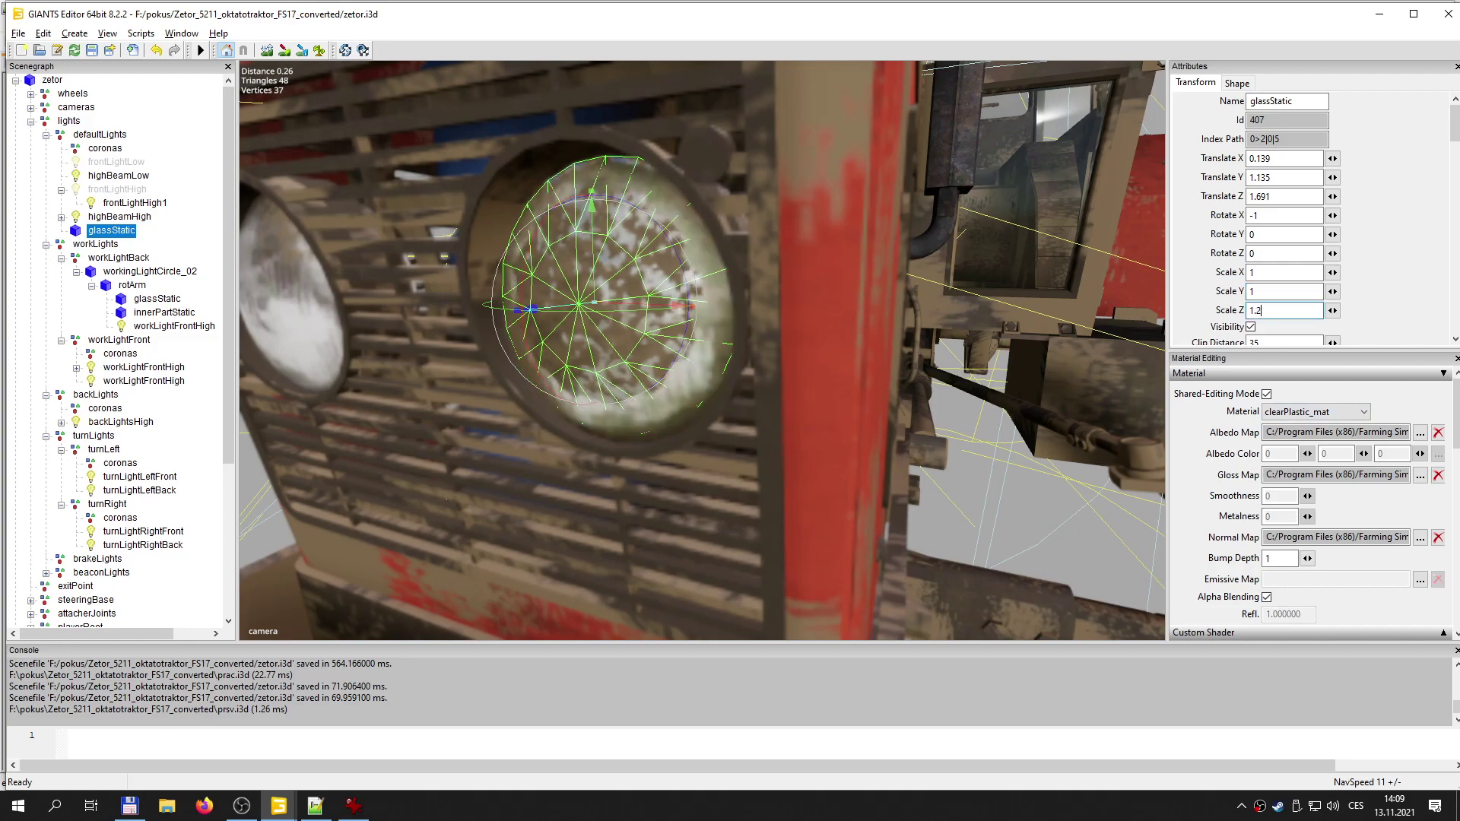
drag(579, 311, 578, 306)
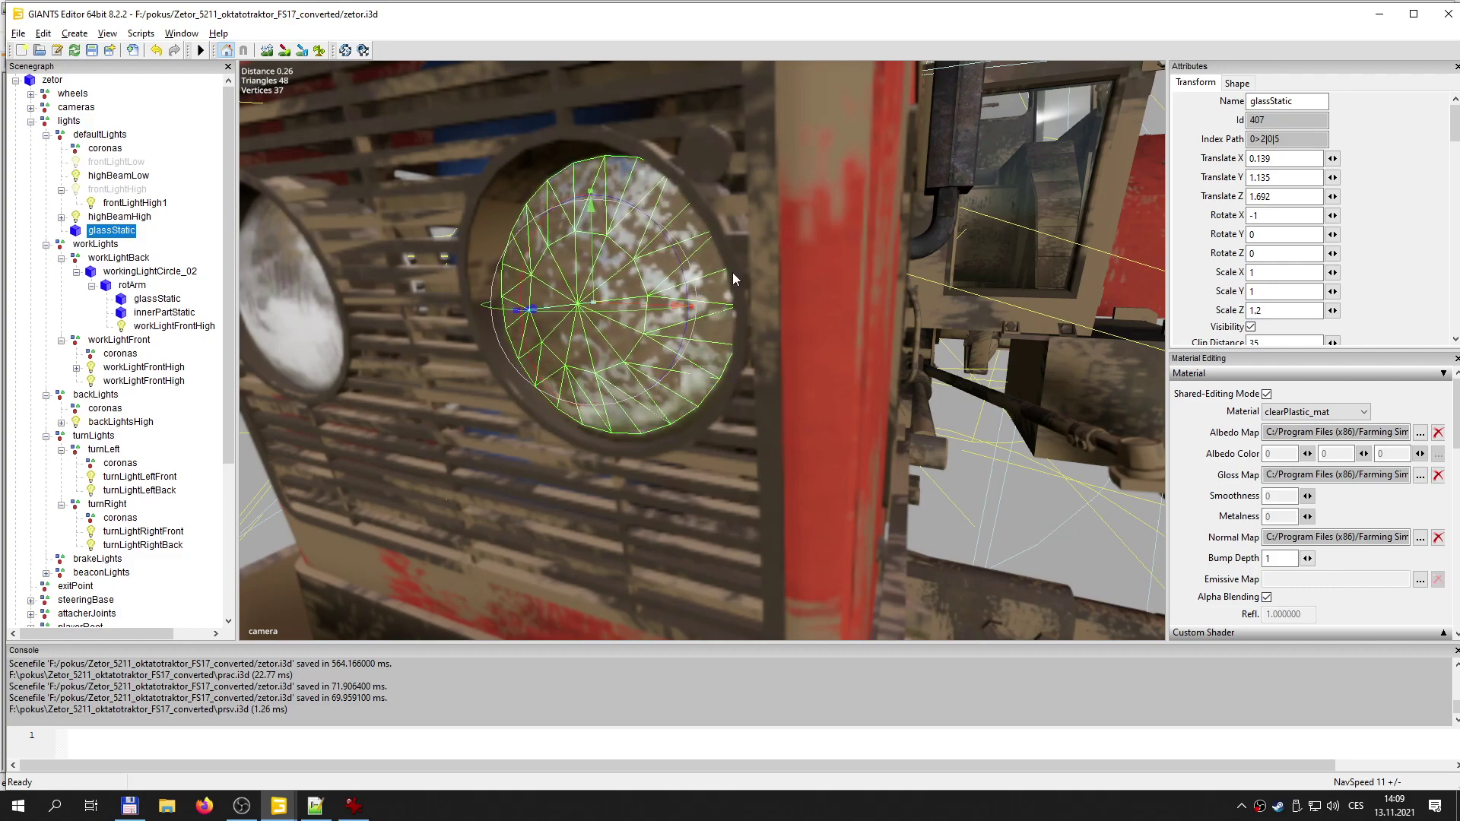
- Show the custom shader parameters of the headlight glass's clearPlastic_mat material
scroll(651, 431, down, 5)
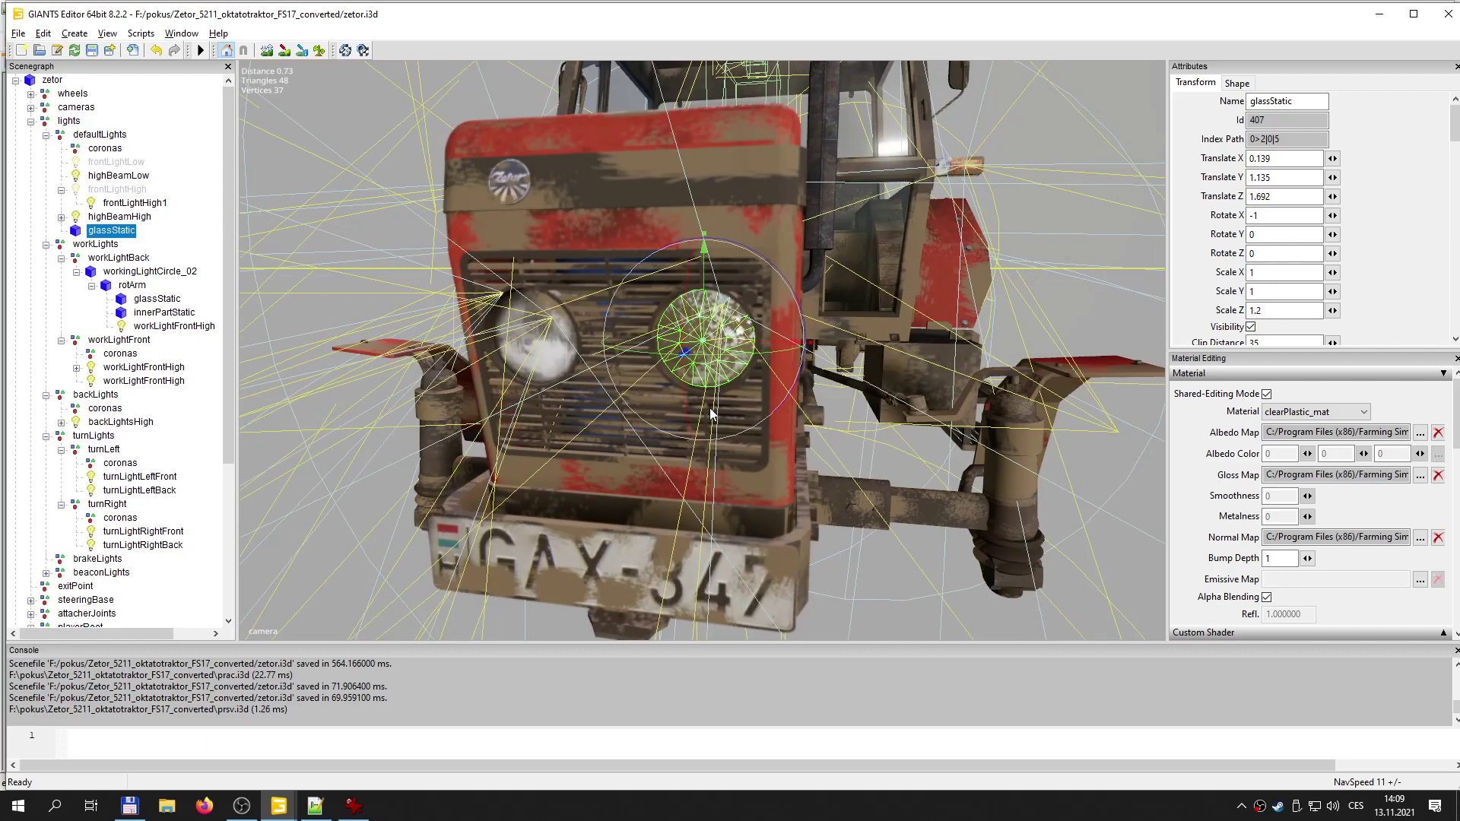
alt+drag(677, 391, 665, 382)
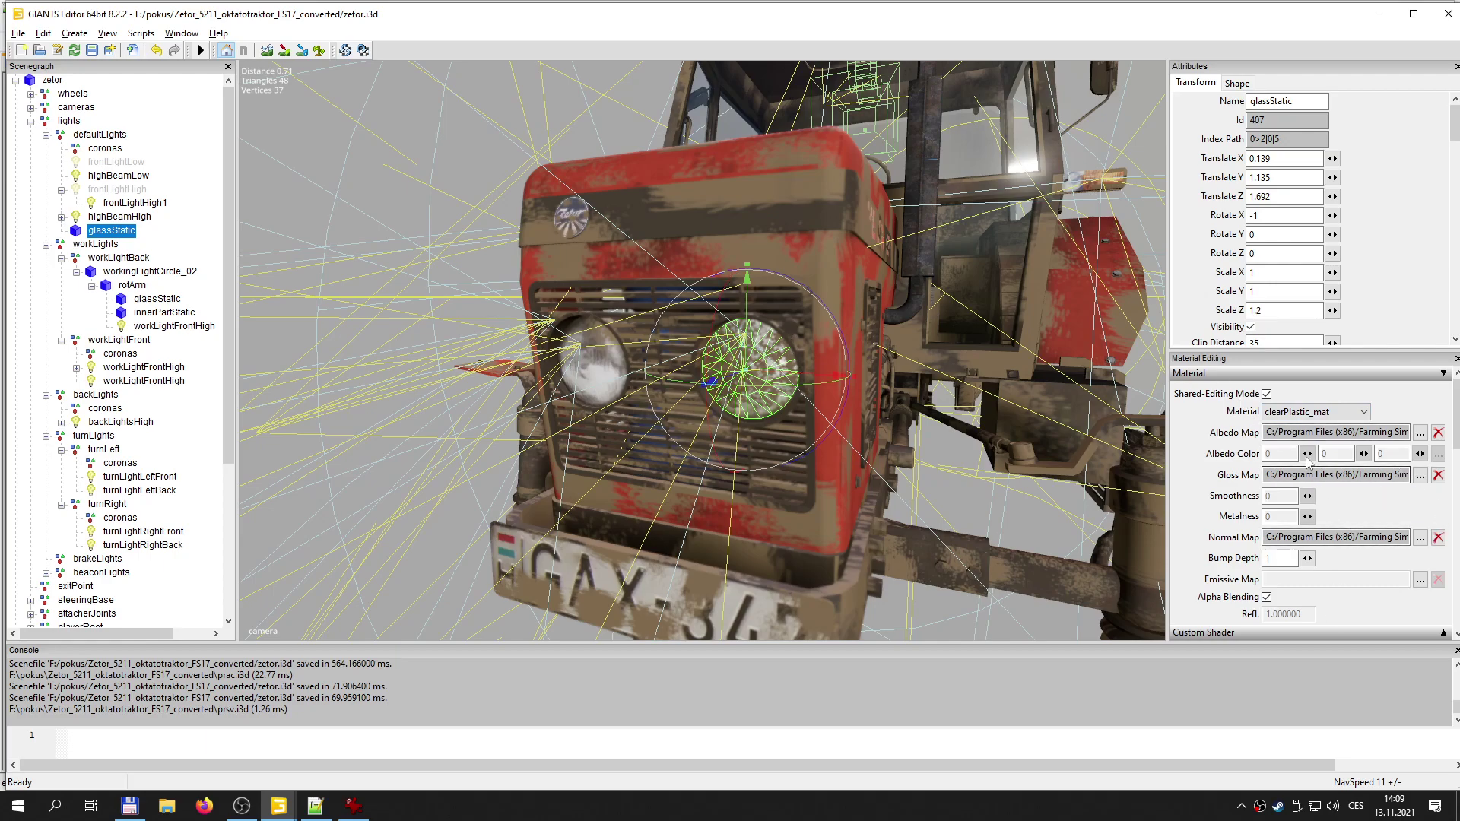
scroll(1369, 559, down, 3)
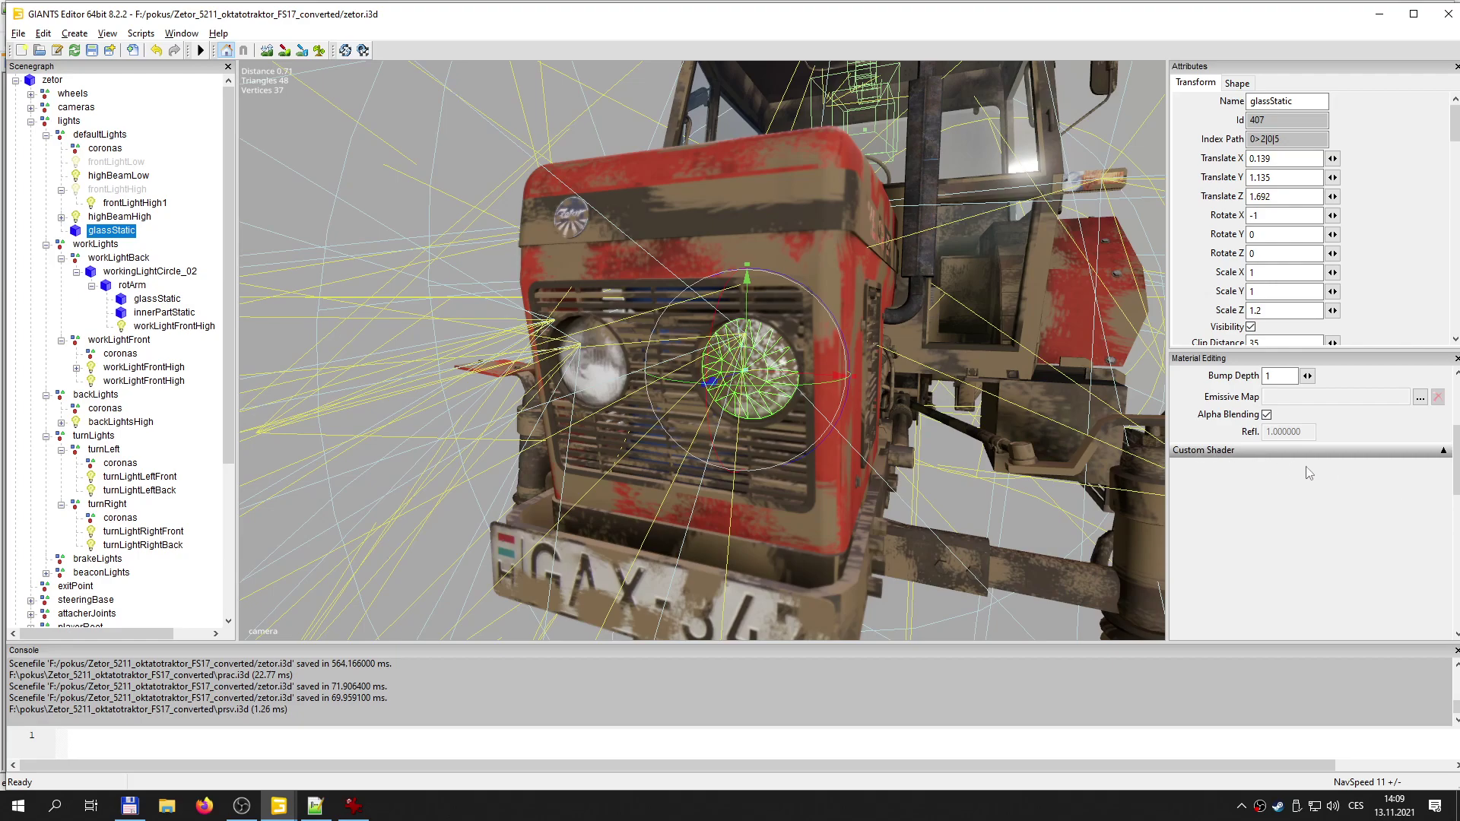
click(1443, 452)
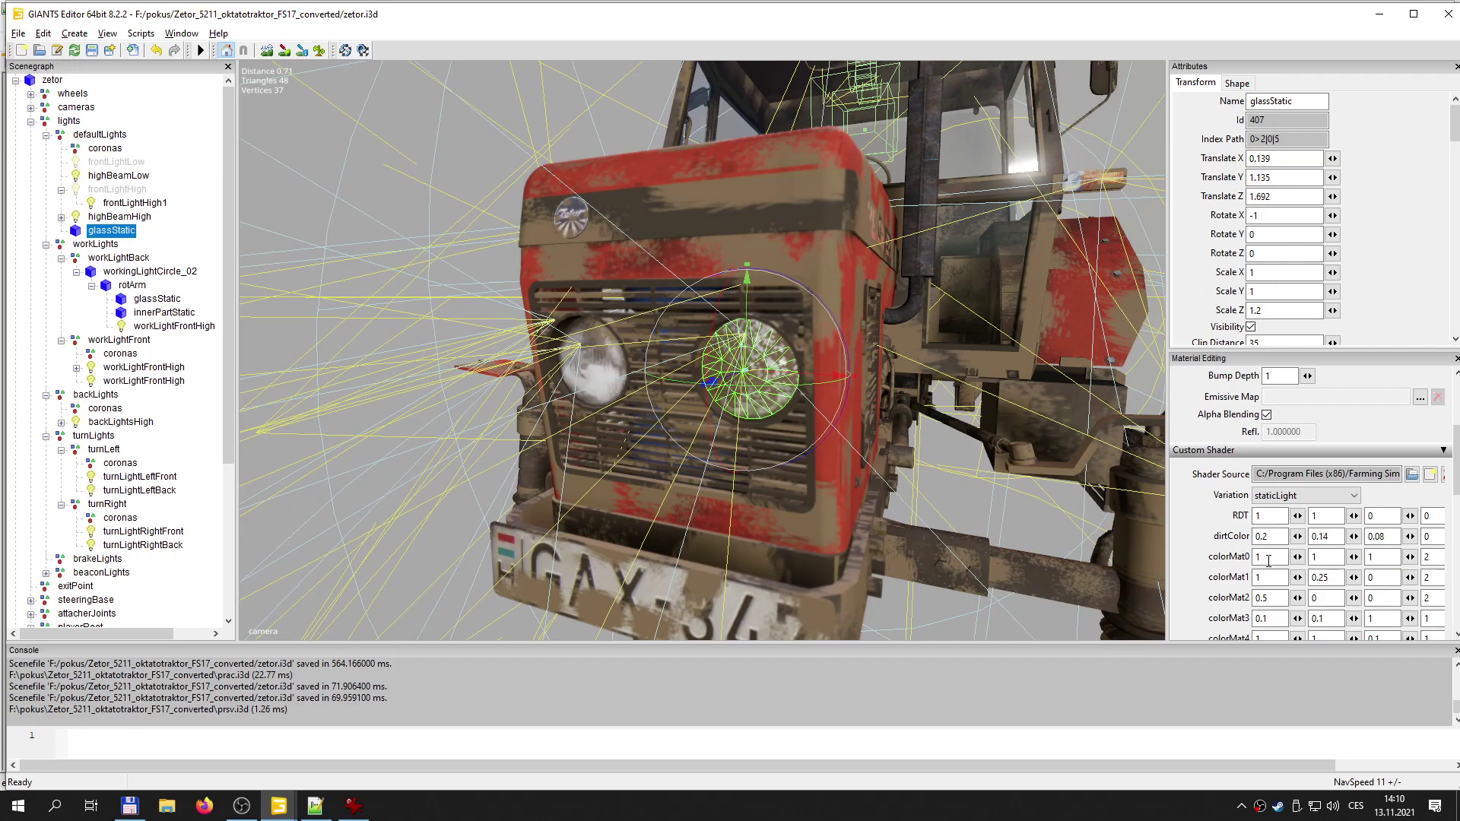
- Switch to Firefox and search Google Images for "UDIM material"
scroll(1267, 537, down, 2)
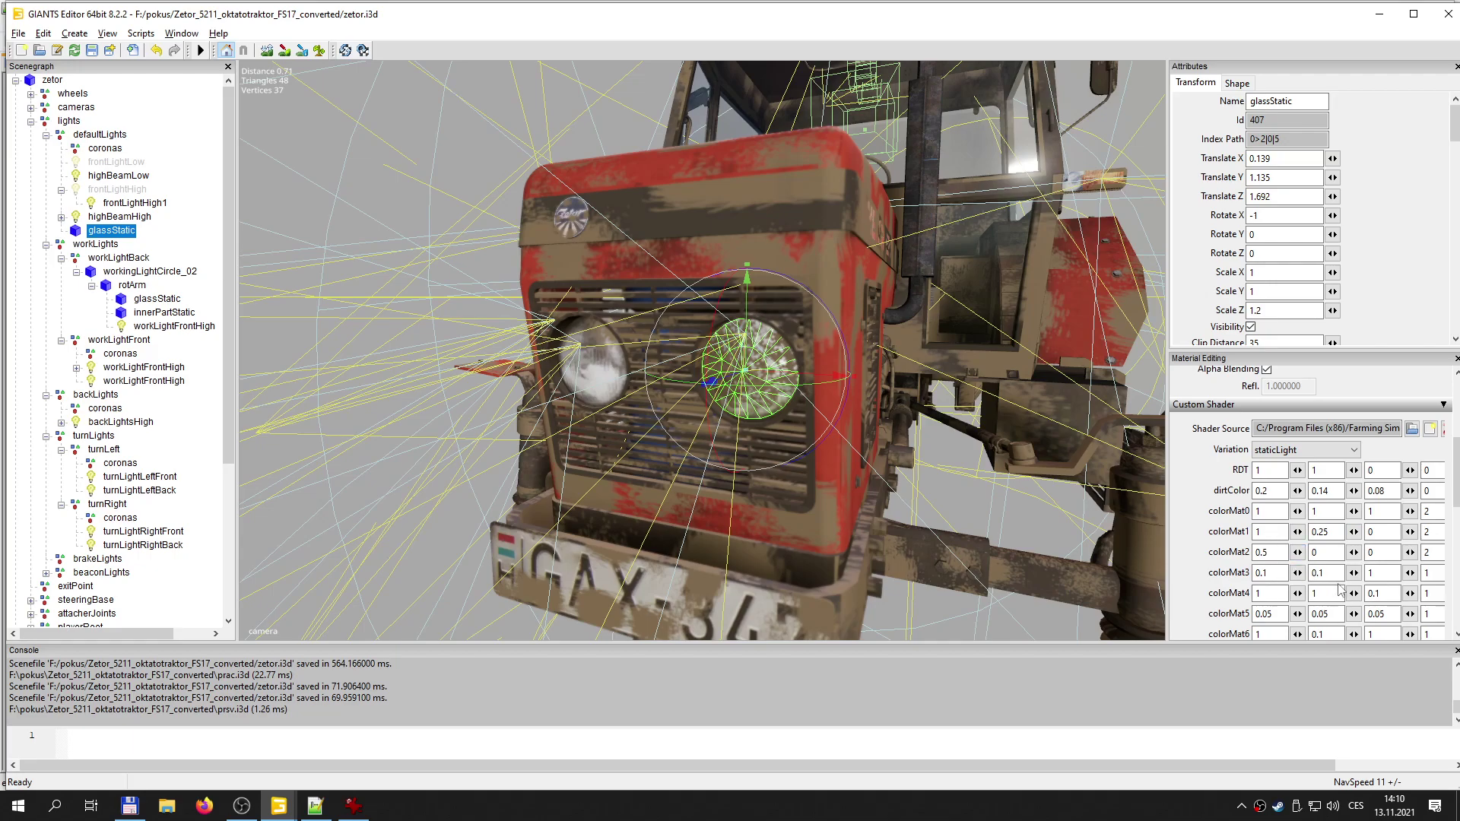
drag(1287, 766, 1374, 773)
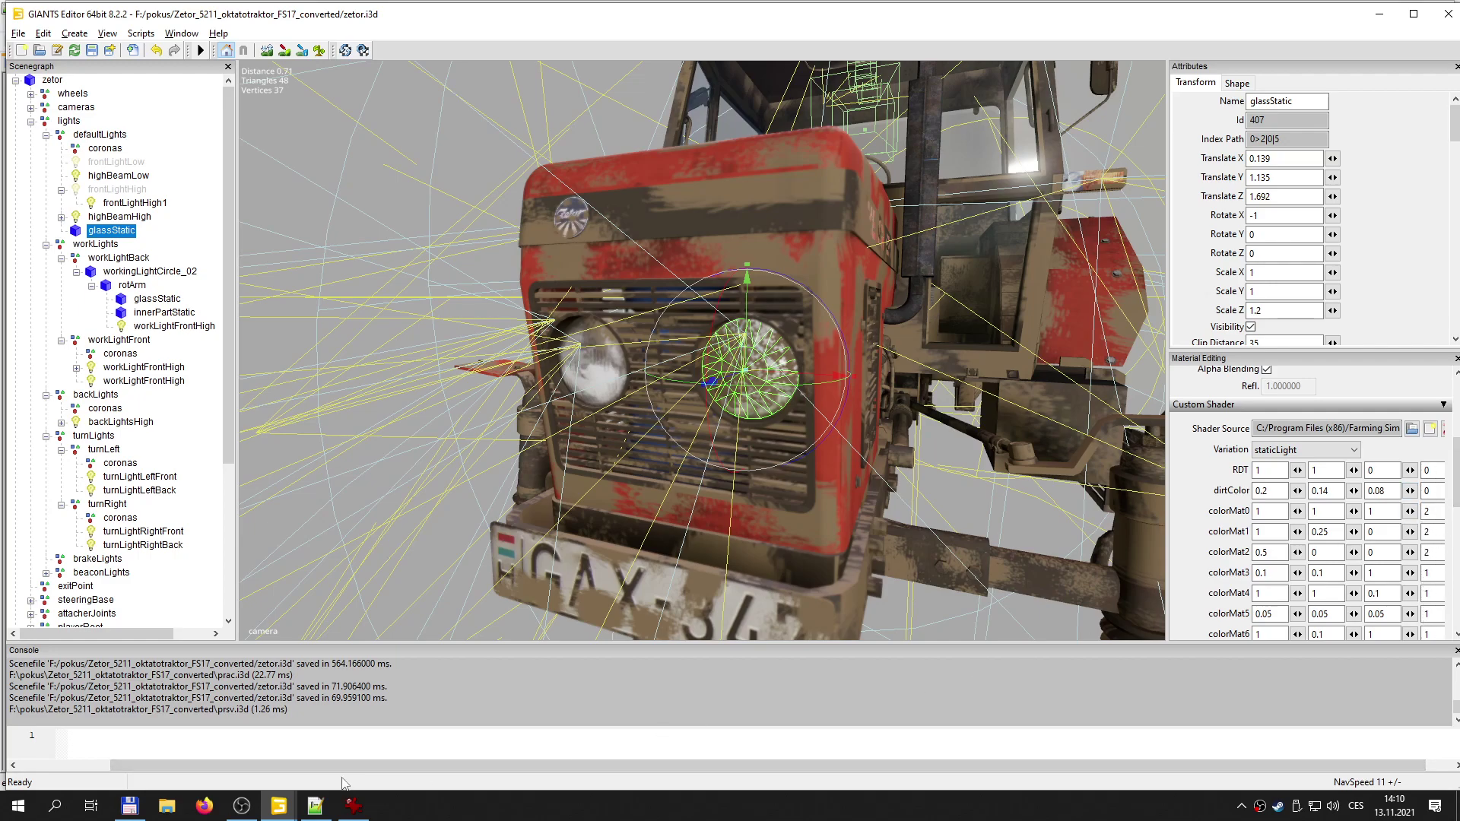
mouse_move(351, 795)
click(204, 806)
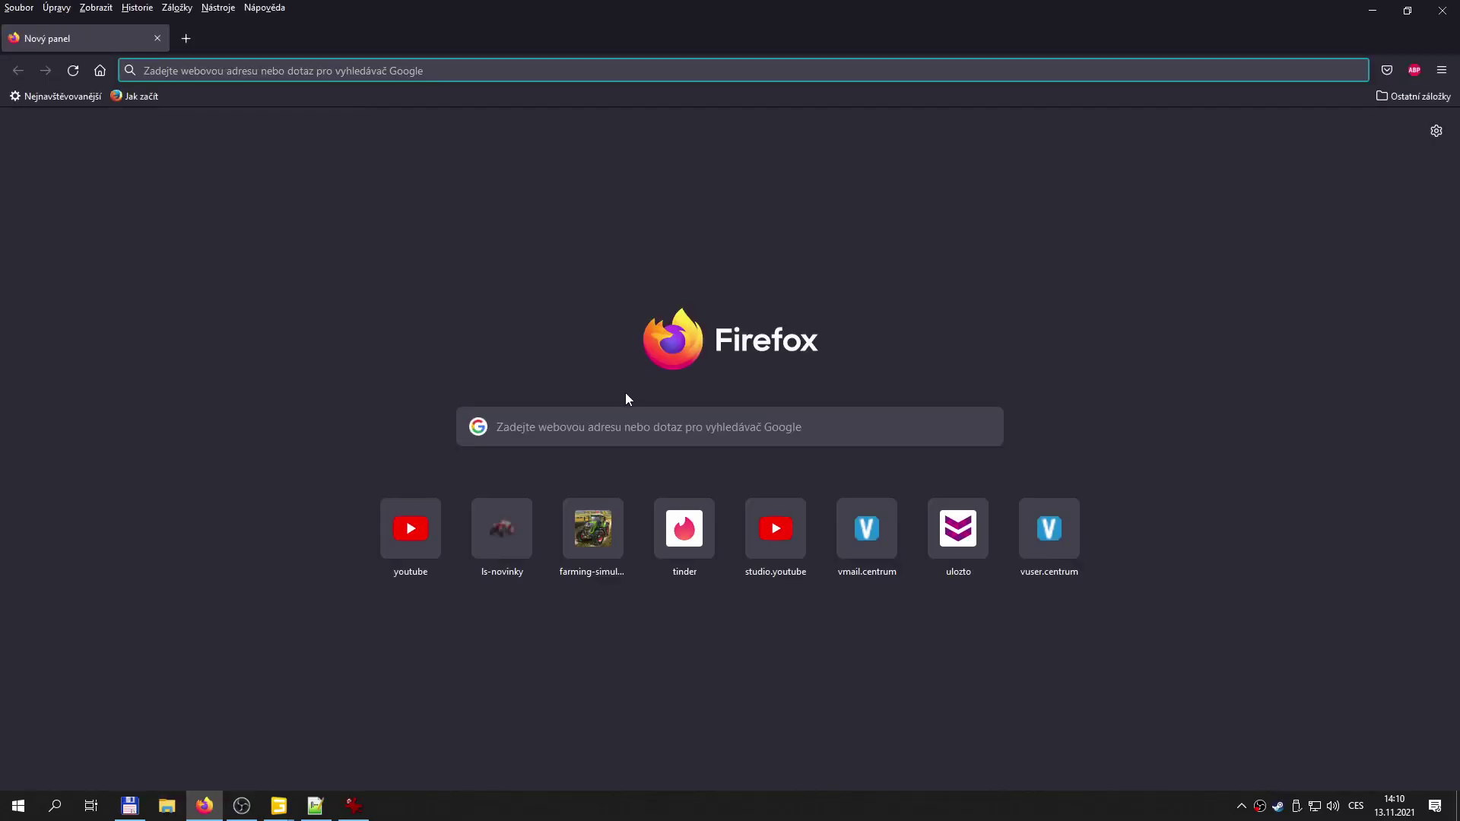
click(639, 435)
text(UD)
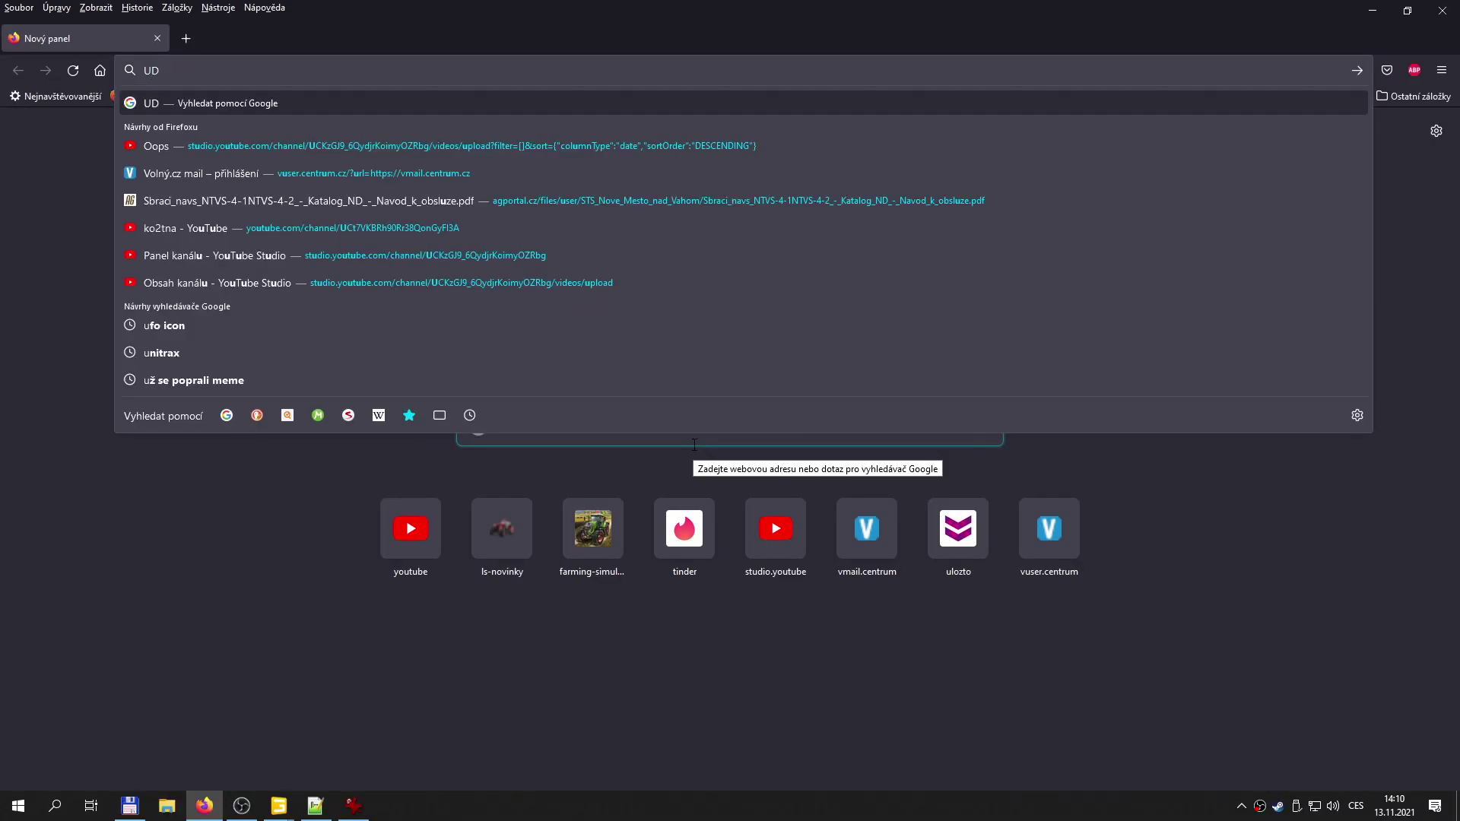
text(IM material)
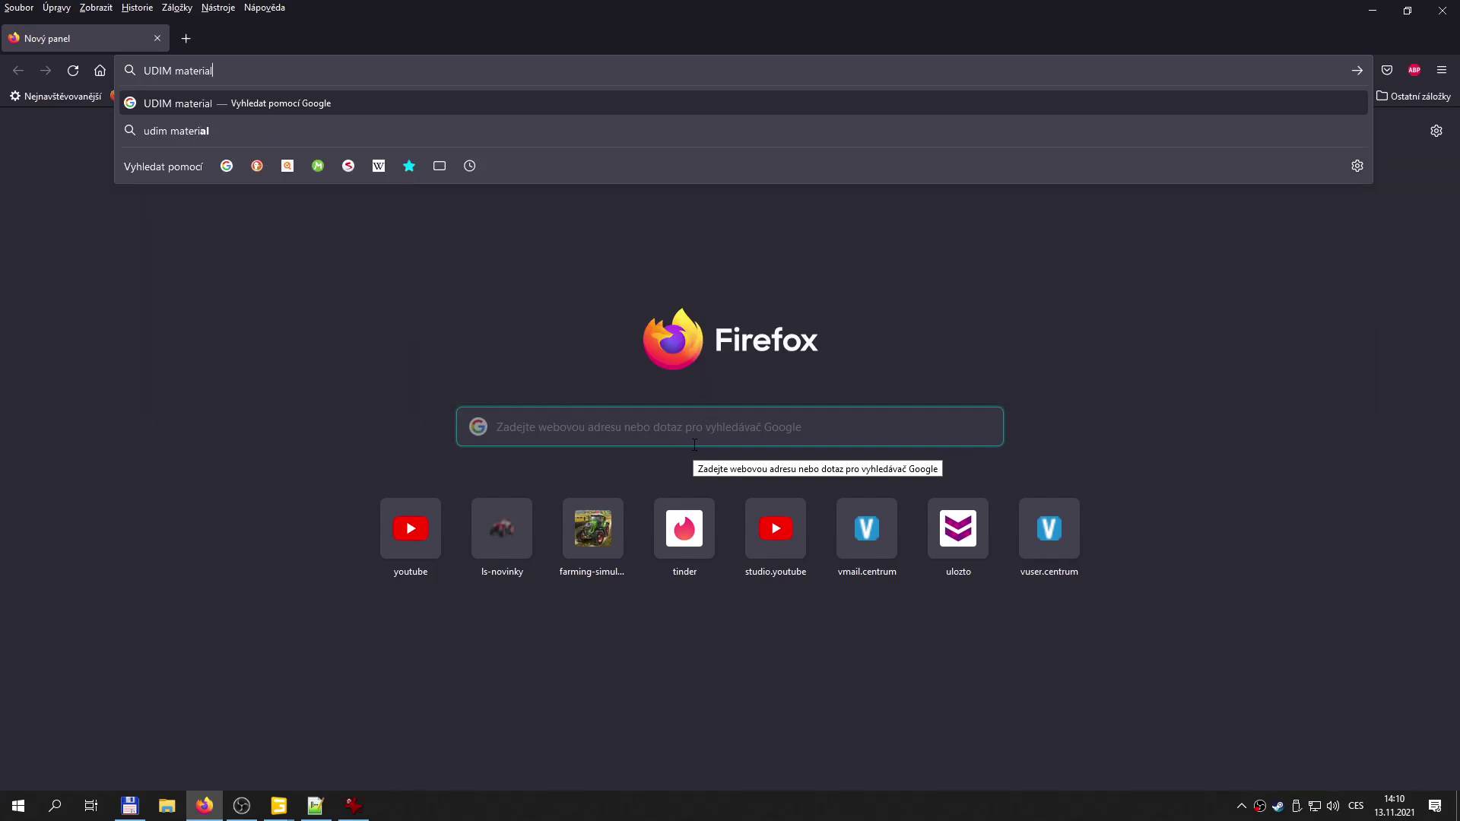
key(Return)
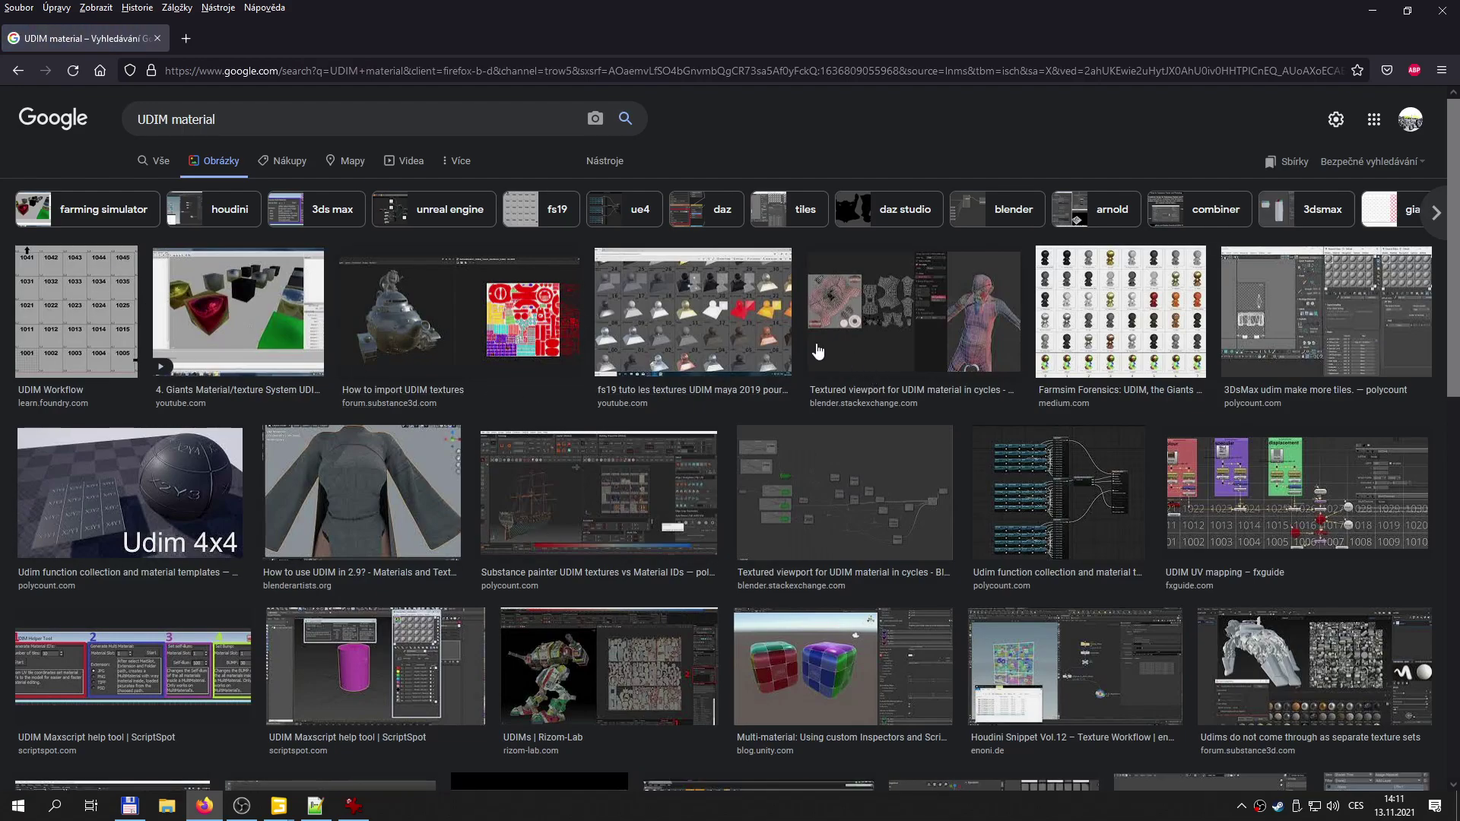
- Skim the Farmsim Forensics article on UDIM and the Giants way from the image results and return to the results
click(1169, 320)
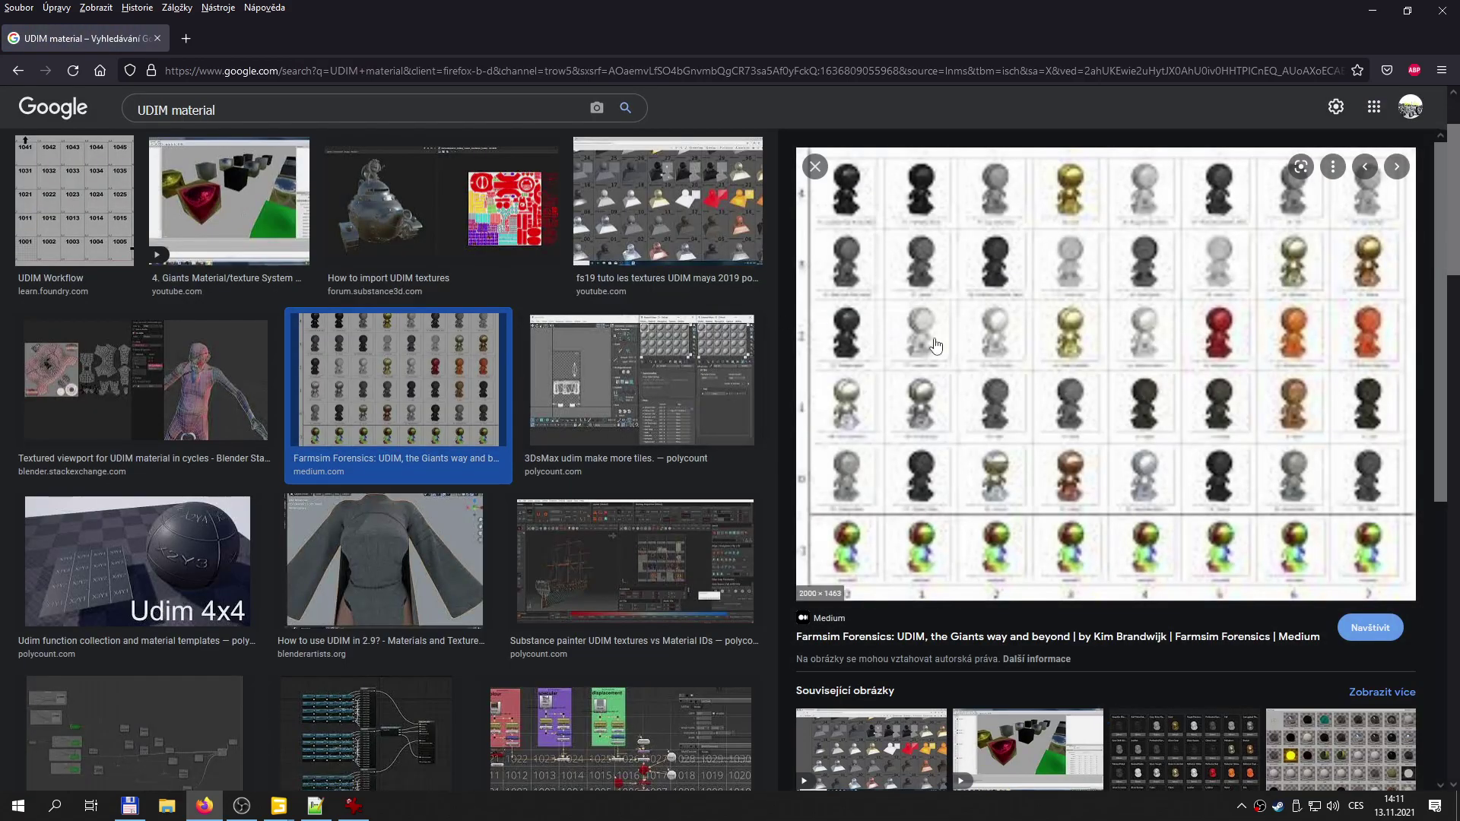
click(1060, 440)
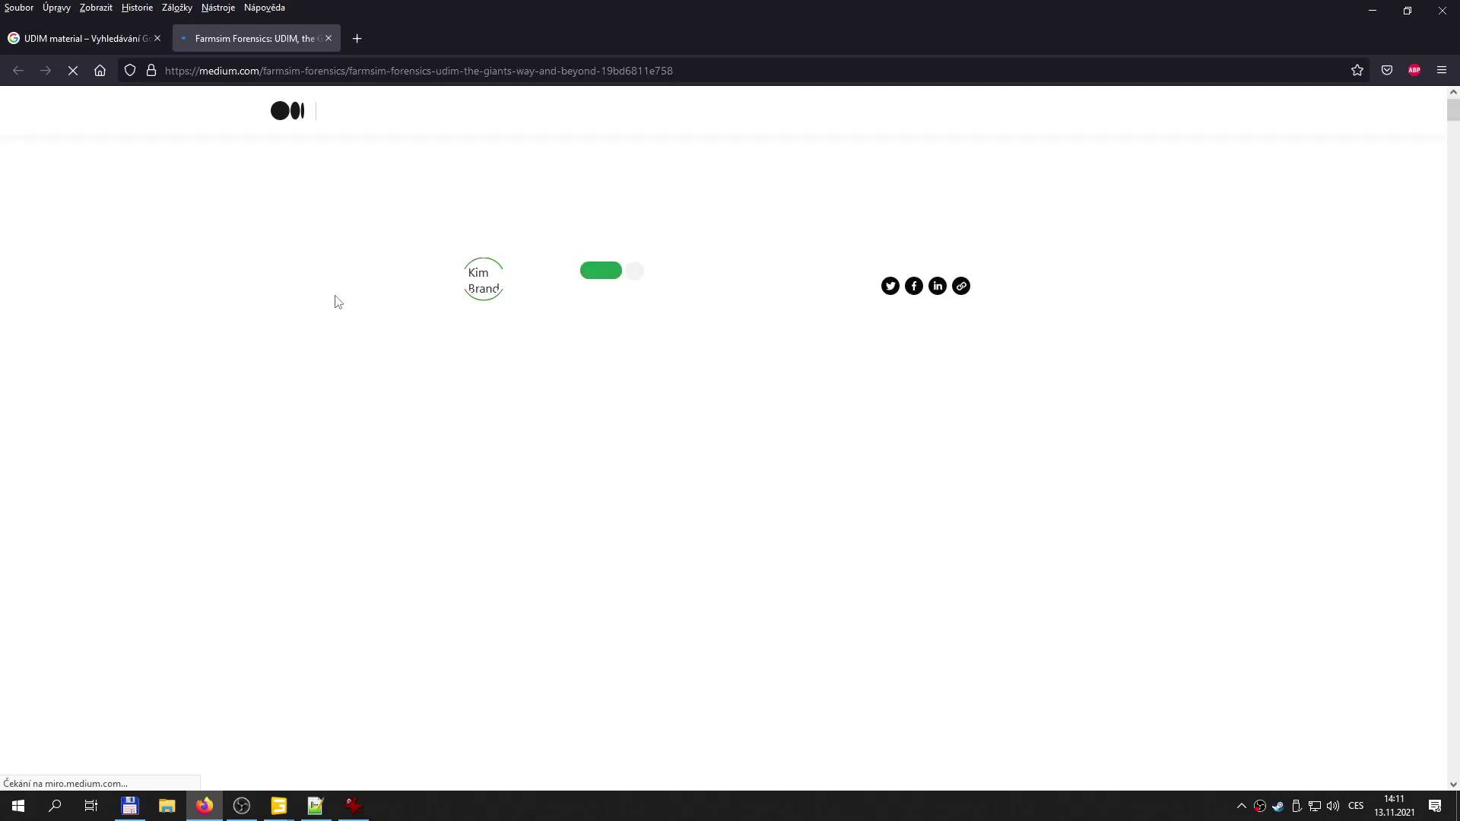
scroll(803, 566, down, 5)
scroll(1004, 460, down, 5)
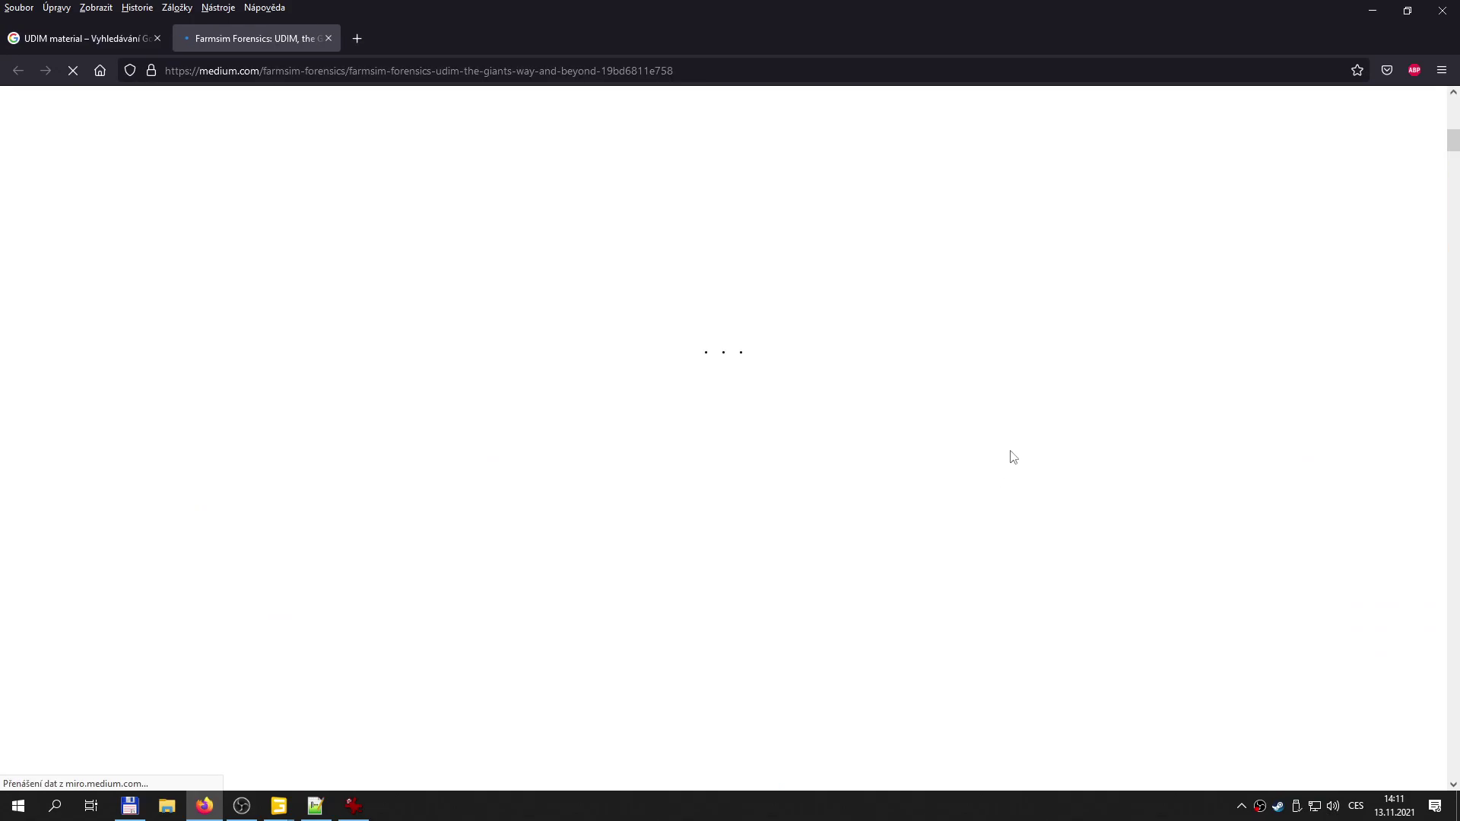
scroll(671, 443, down, 15)
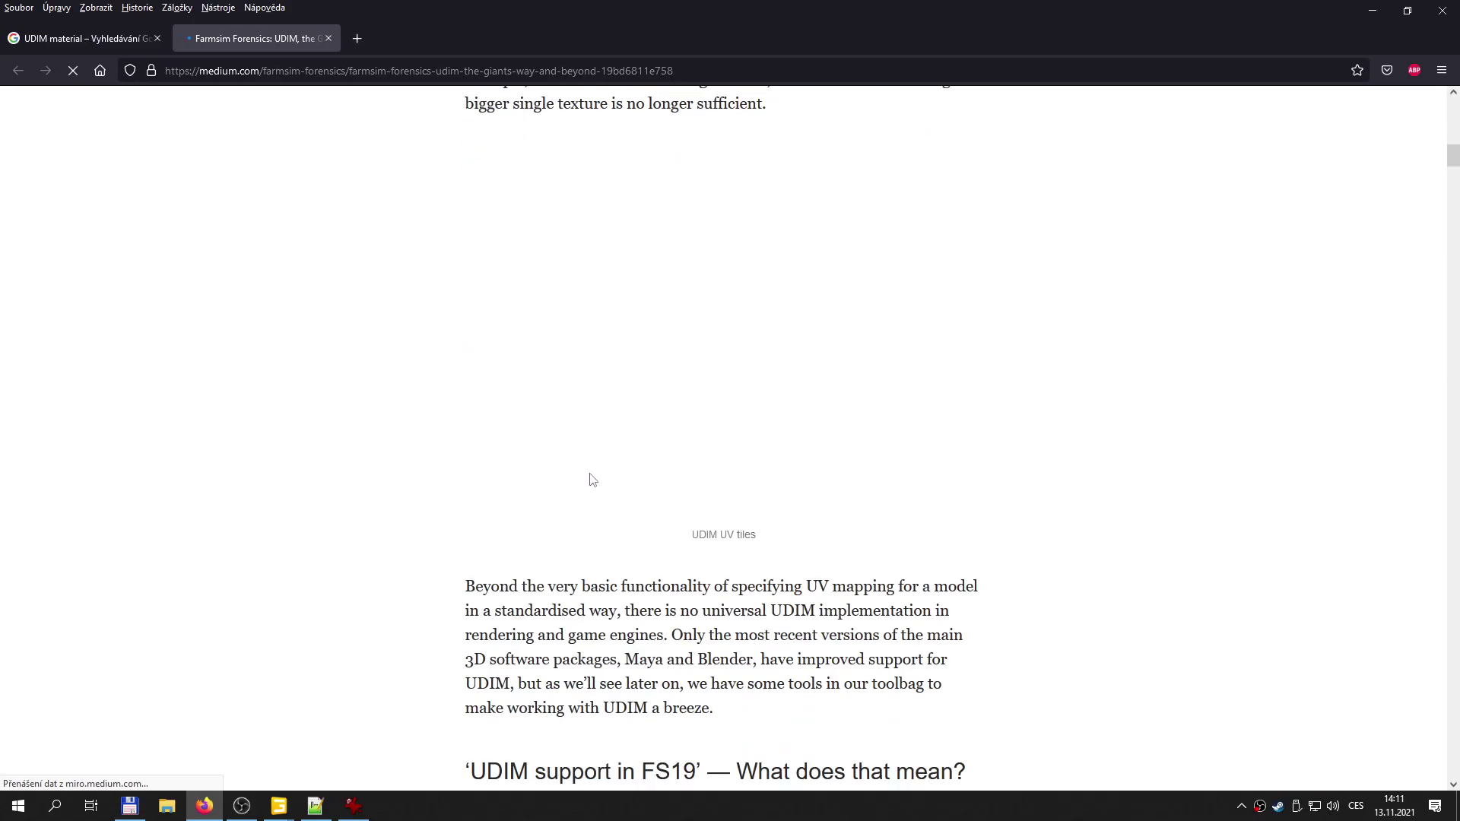
scroll(656, 638, down, 10)
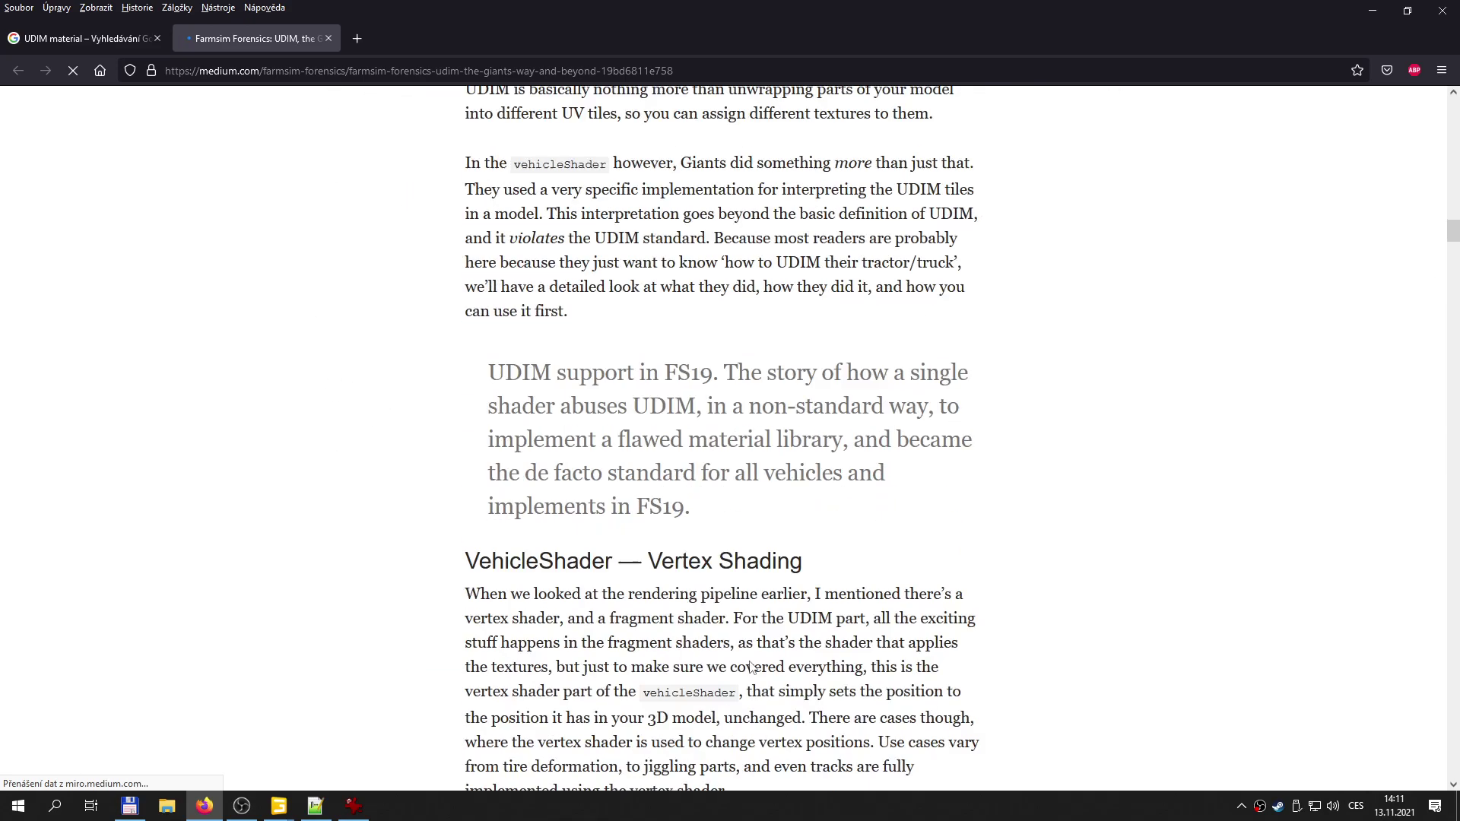
click(335, 39)
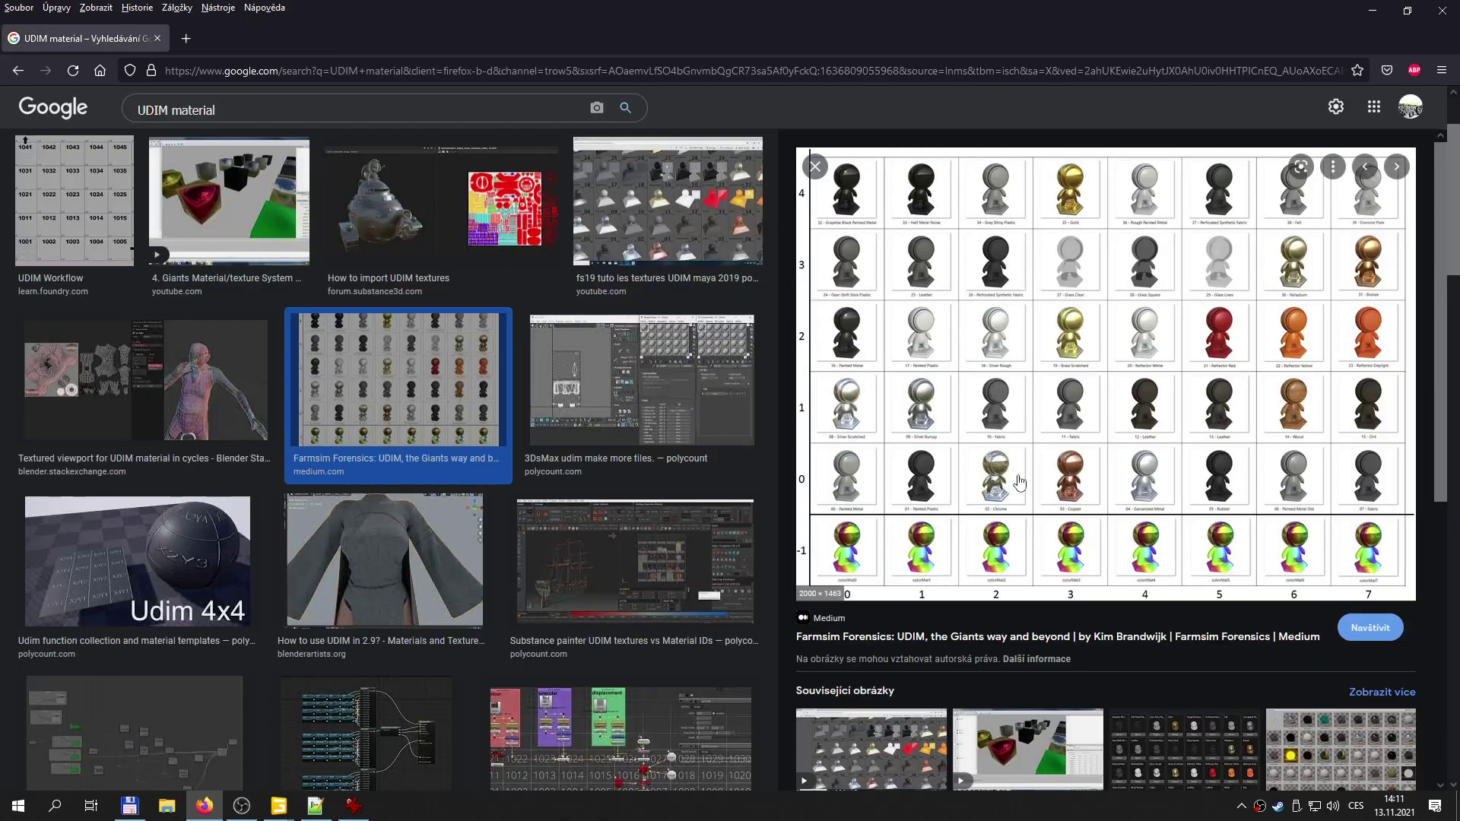
- Examine the UDIM material chart at full size in its own tab and close the browser
right_click(1027, 394)
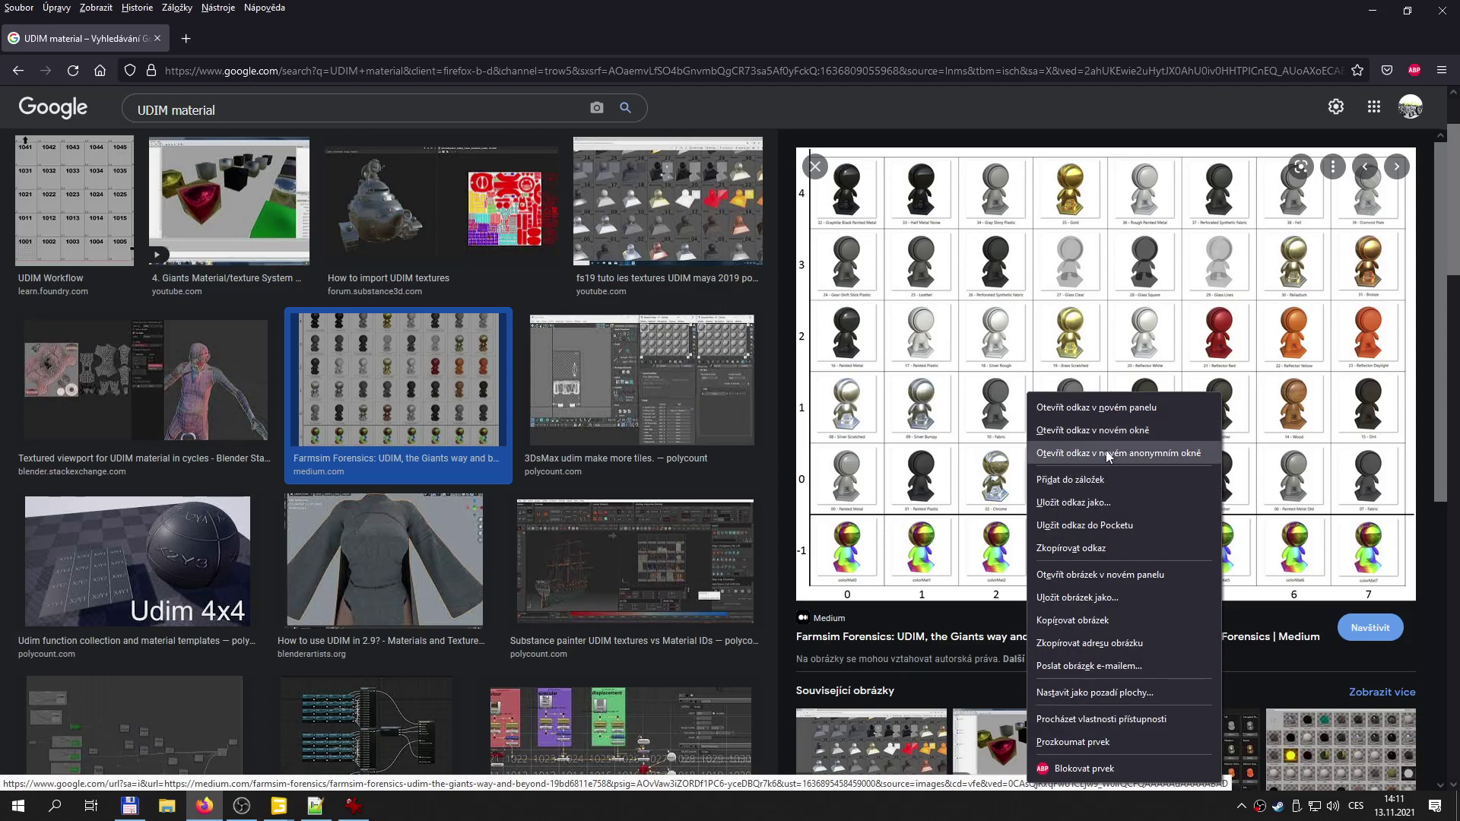
click(1104, 574)
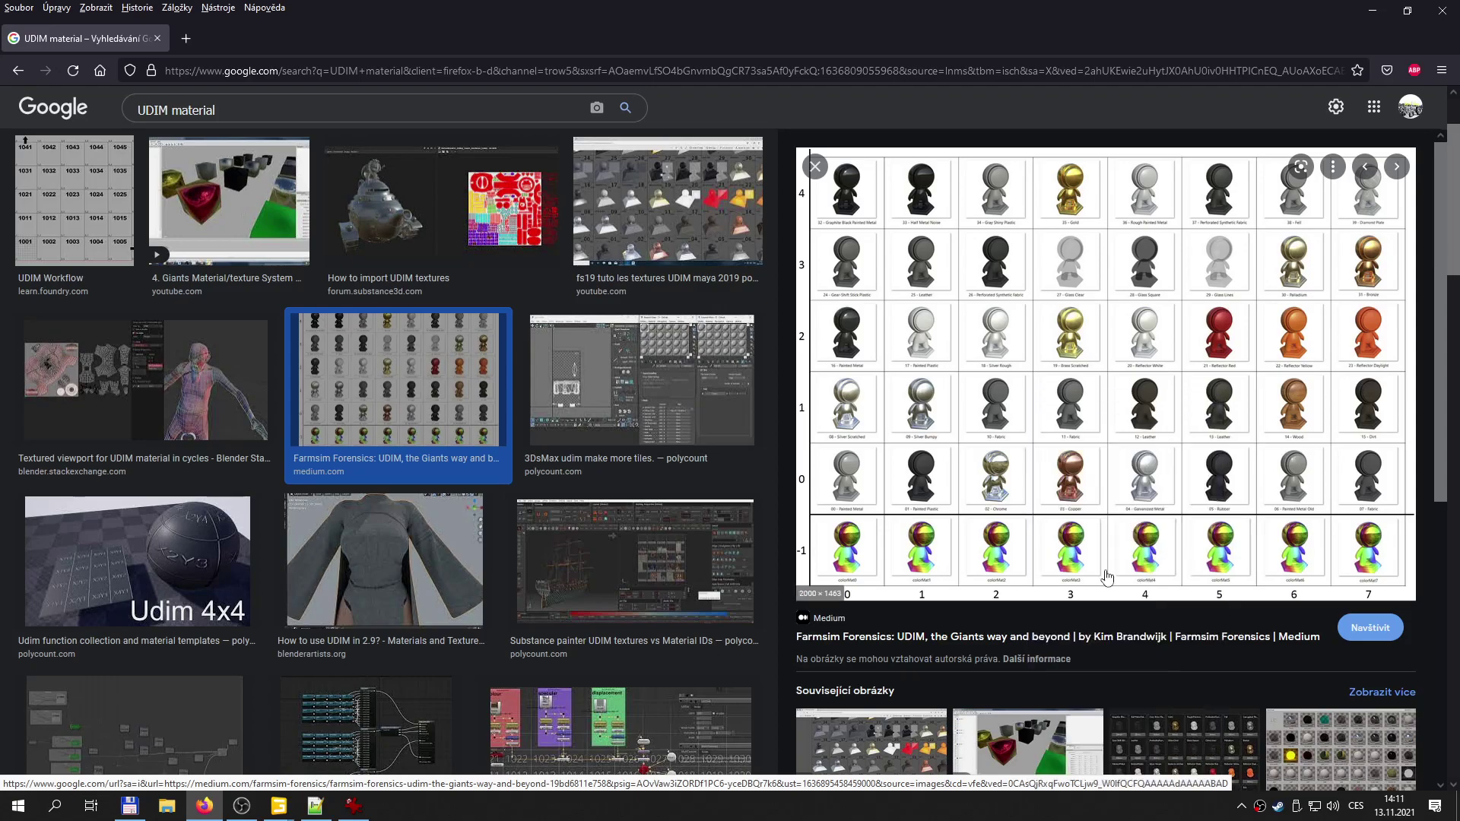
click(280, 49)
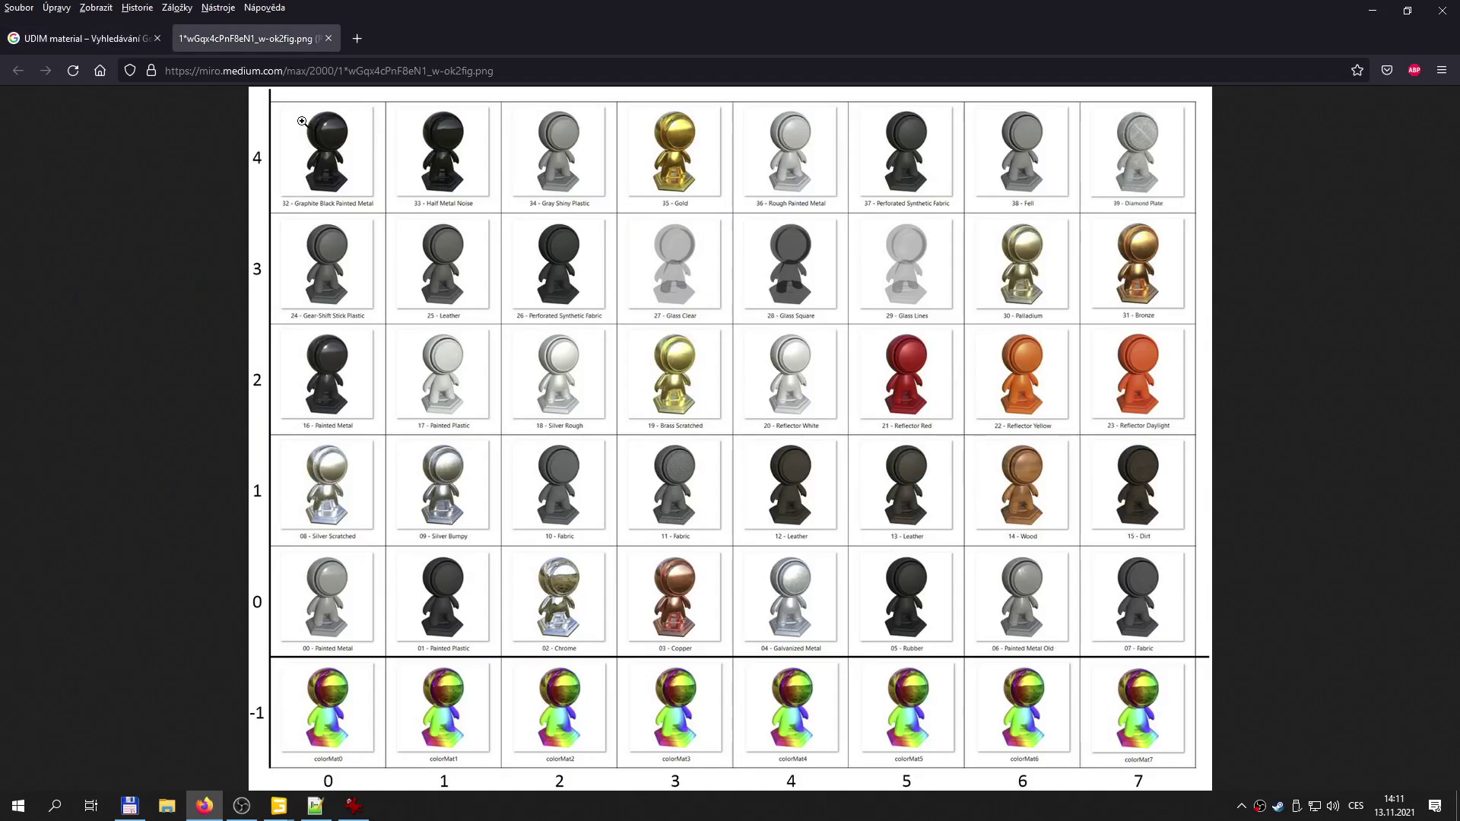
click(609, 354)
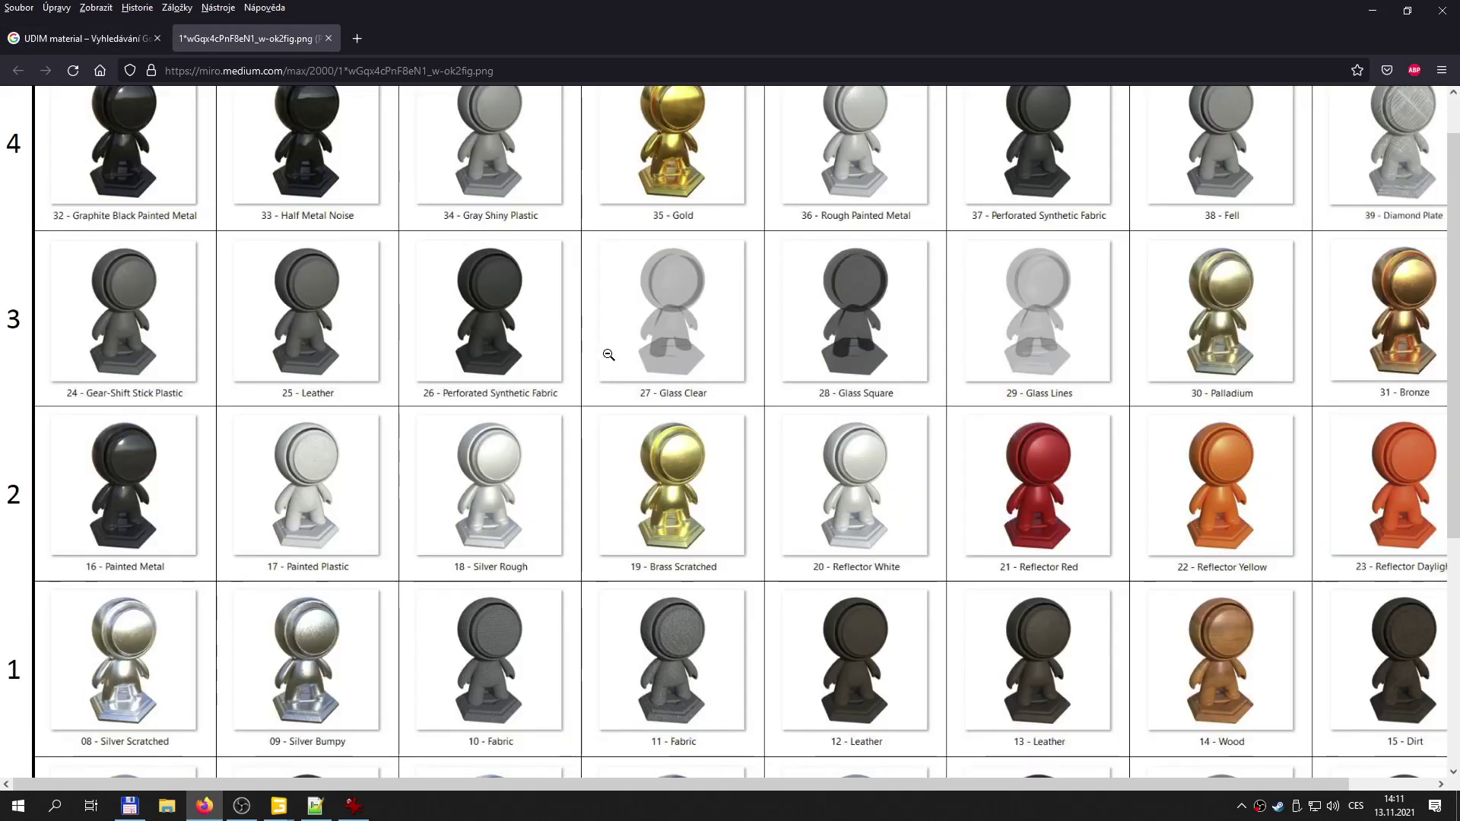
click(612, 443)
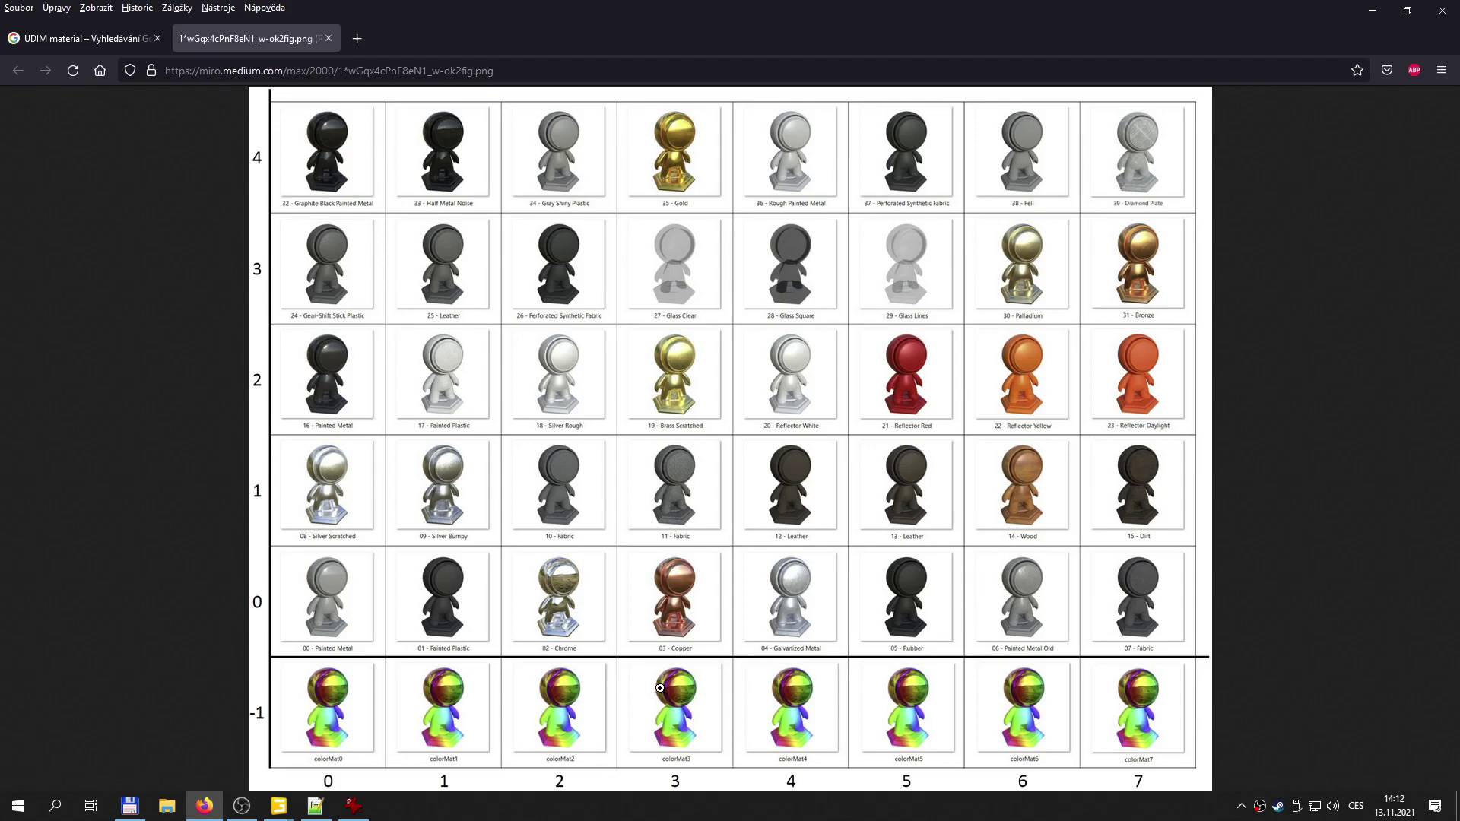
click(327, 38)
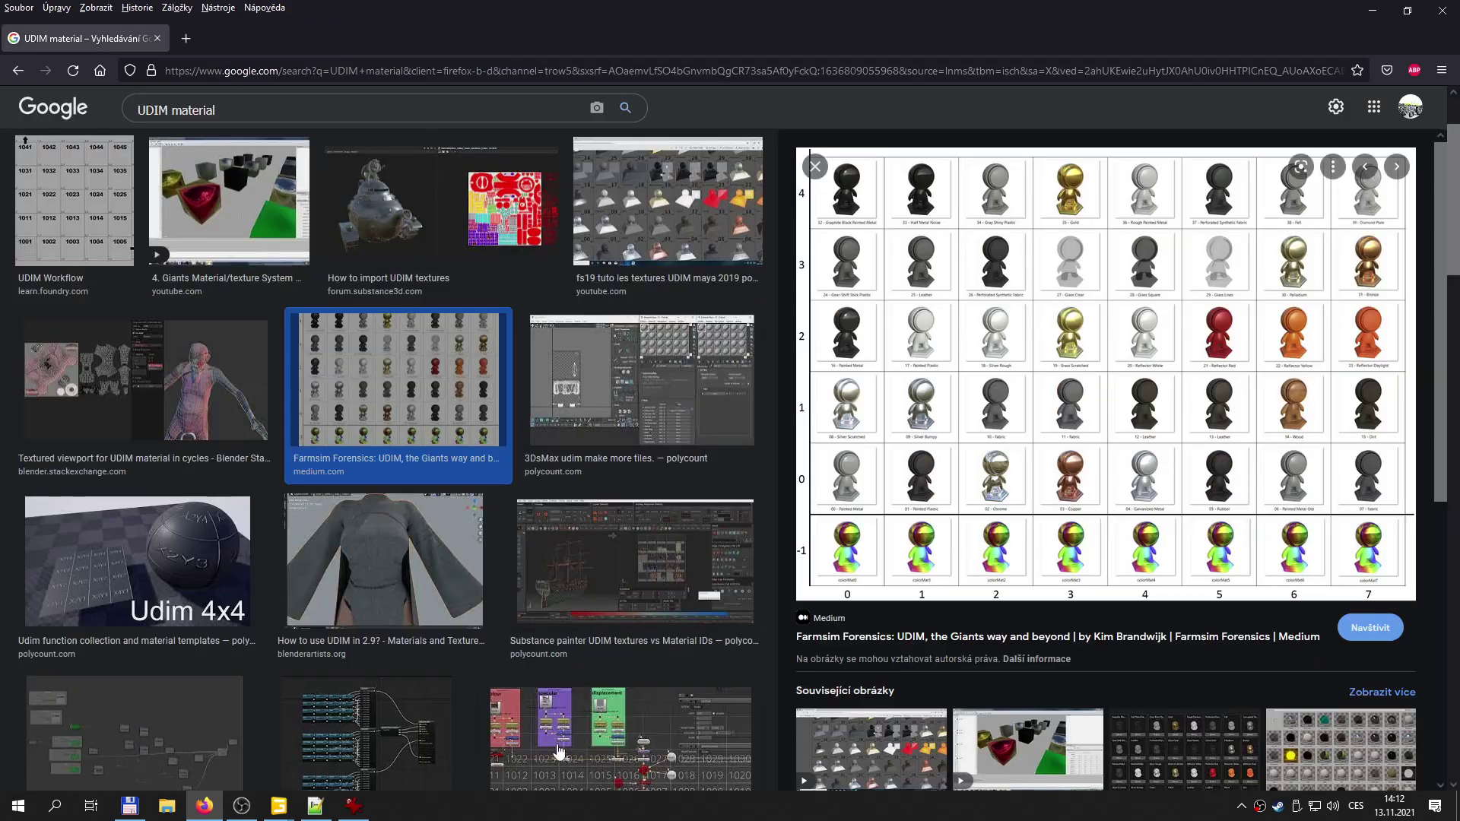
click(1443, 11)
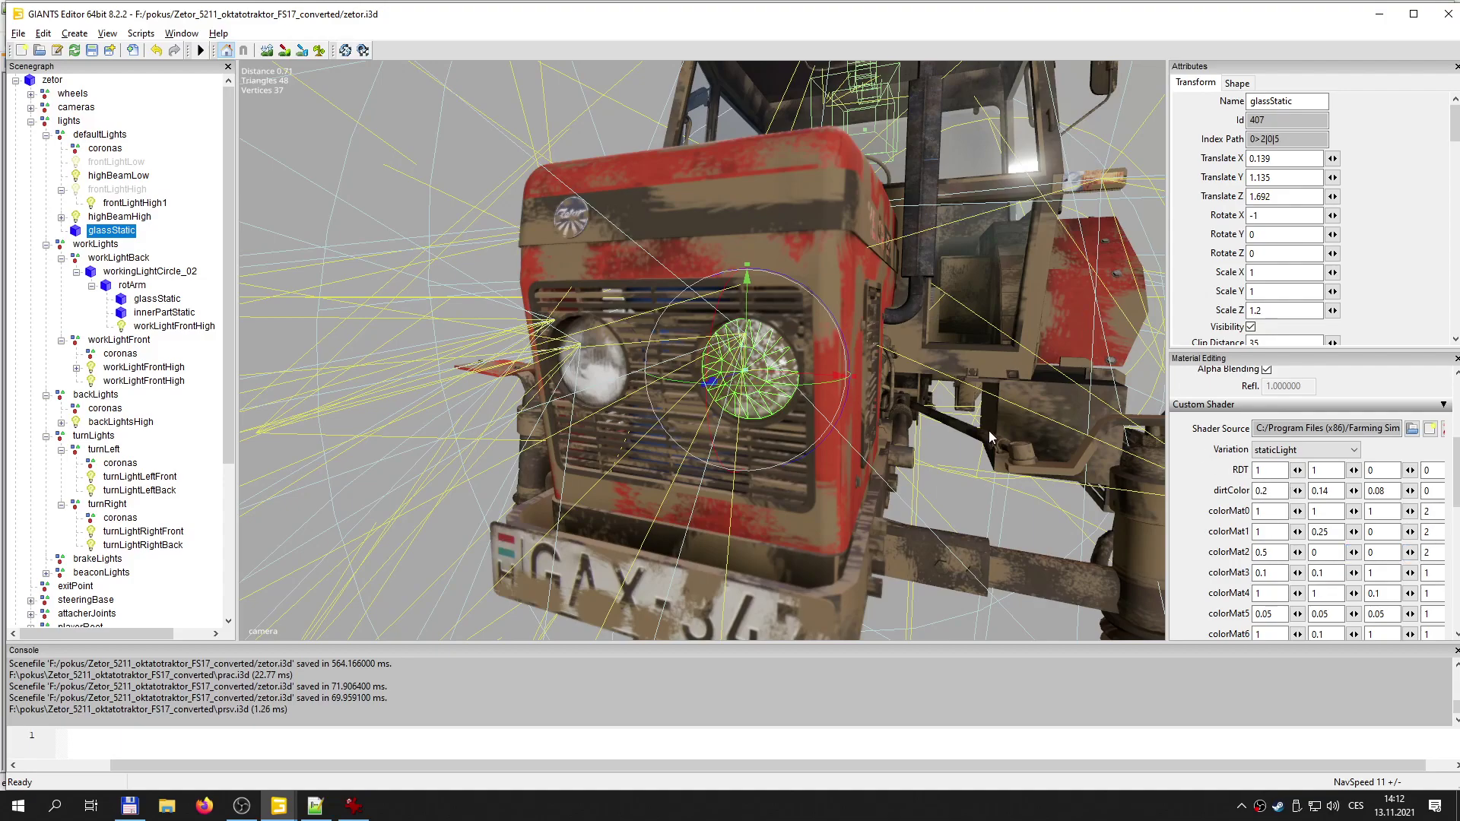
- Try 4 as the fourth colorMat0 value of the headlight glass and restore it to 2
scroll(952, 443, up, 5)
middle_drag(853, 473, 810, 501)
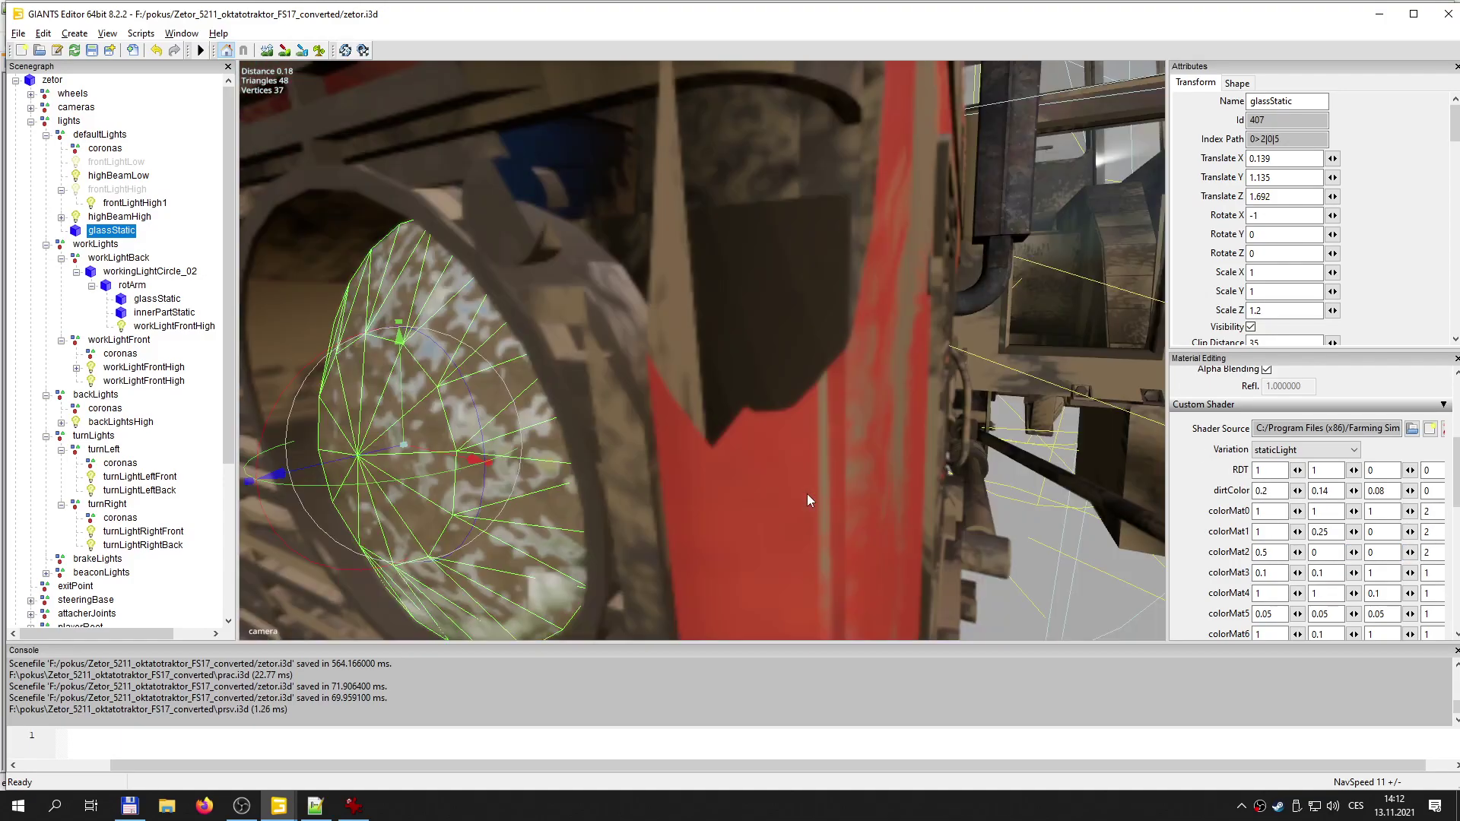
key(a)
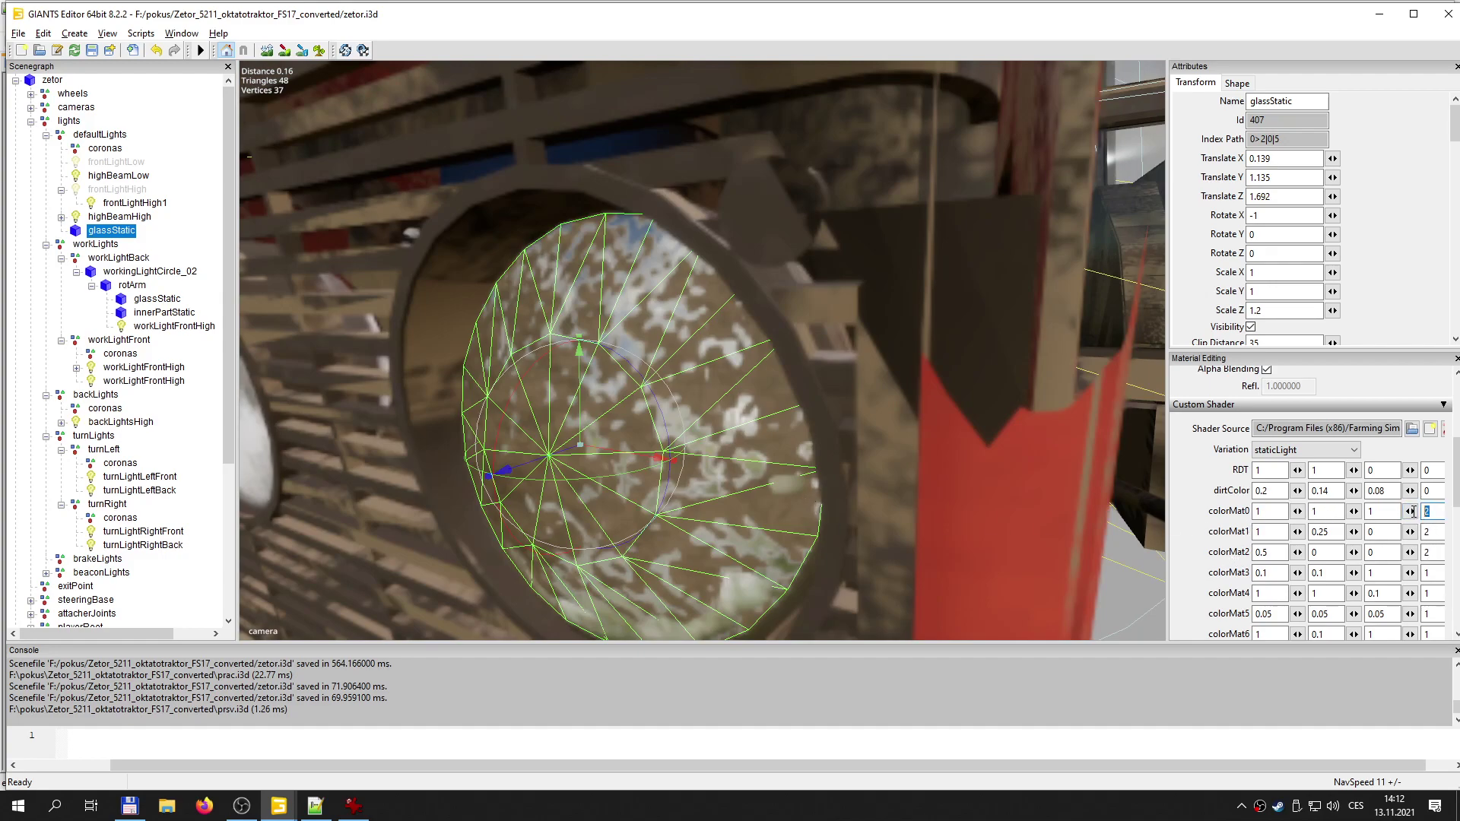
text(4)
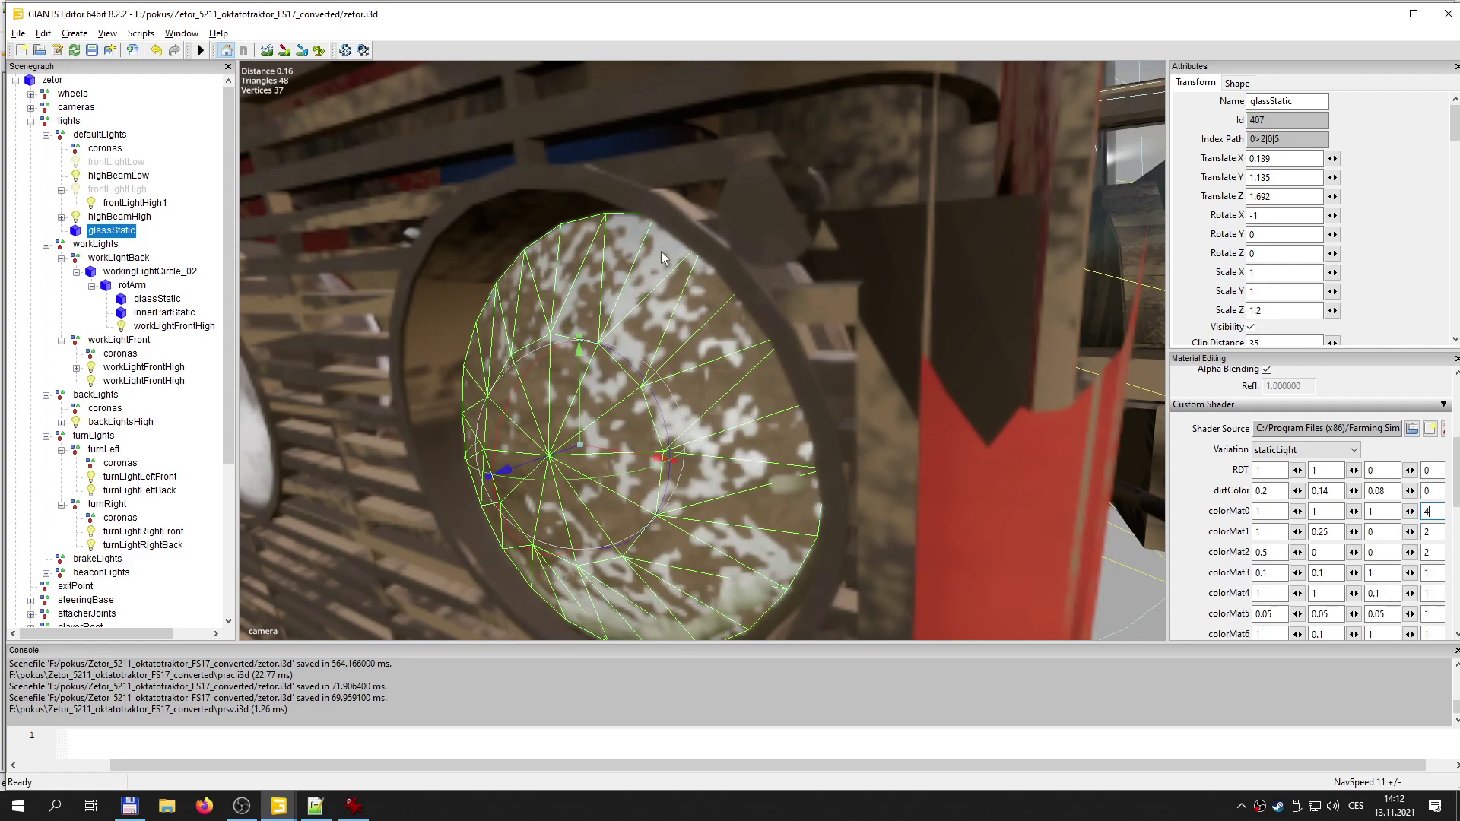
click(1440, 514)
text(2)
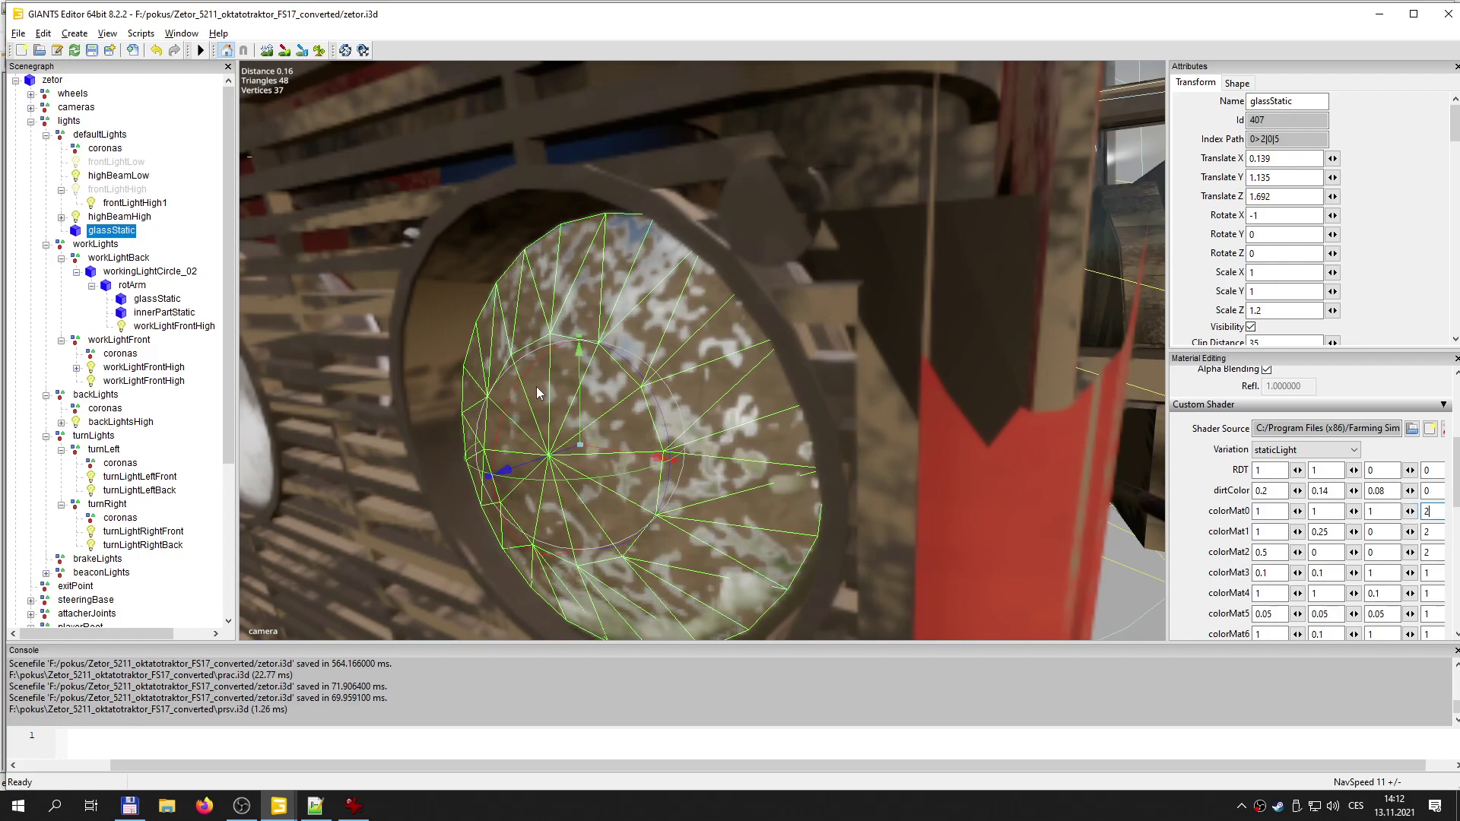
- Duplicate the headlight's glassStatic as a child of the original glassStatic under defaultLights
scroll(537, 386, down, 5)
mouse_move(528, 403)
alt+middle_down()
mouse_move(524, 374)
mouse_move(521, 401)
alt+middle_up()
scroll(538, 407, up, 2)
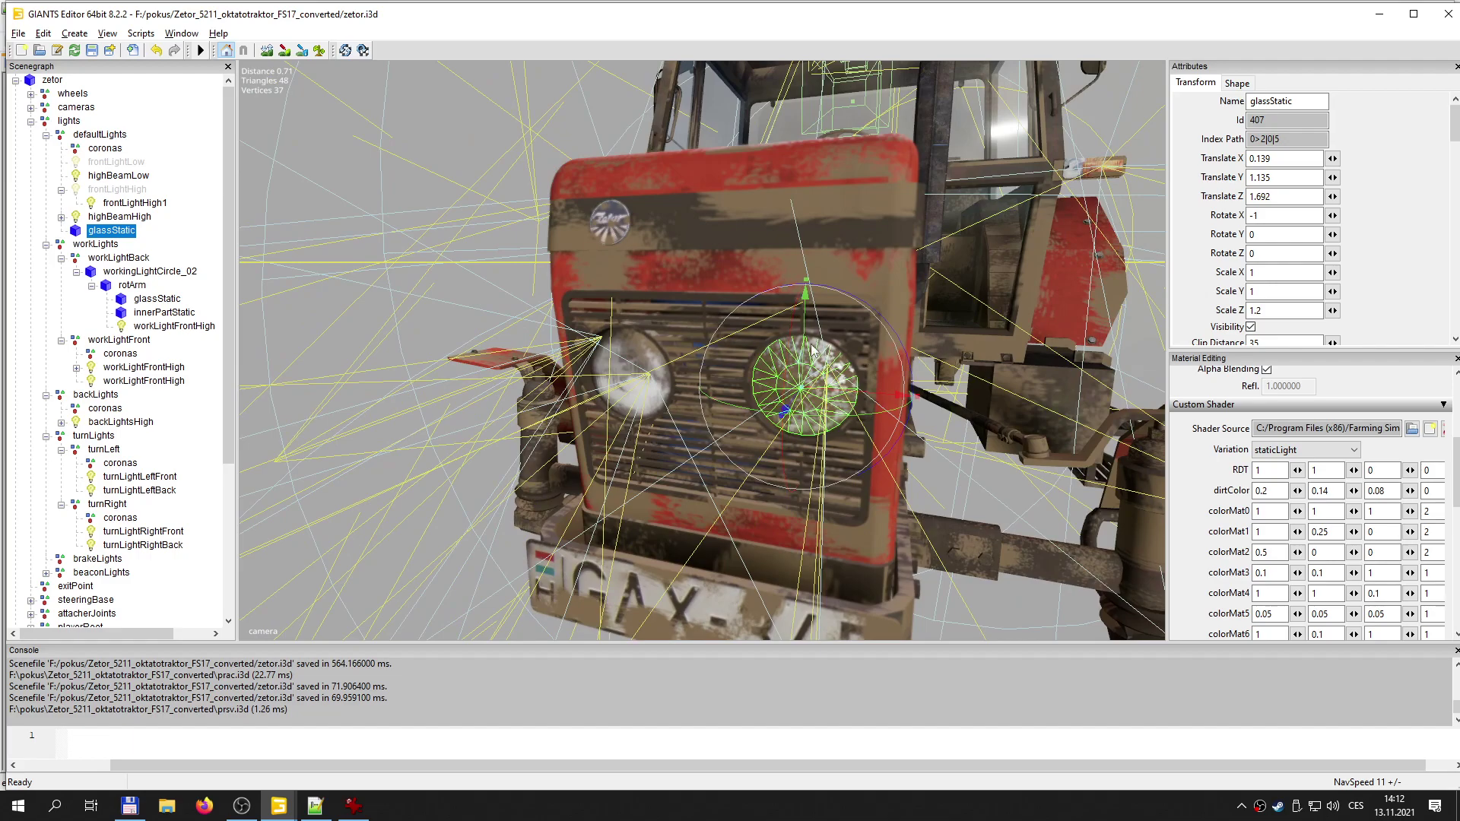
alt+drag(829, 454, 827, 452)
key(a)
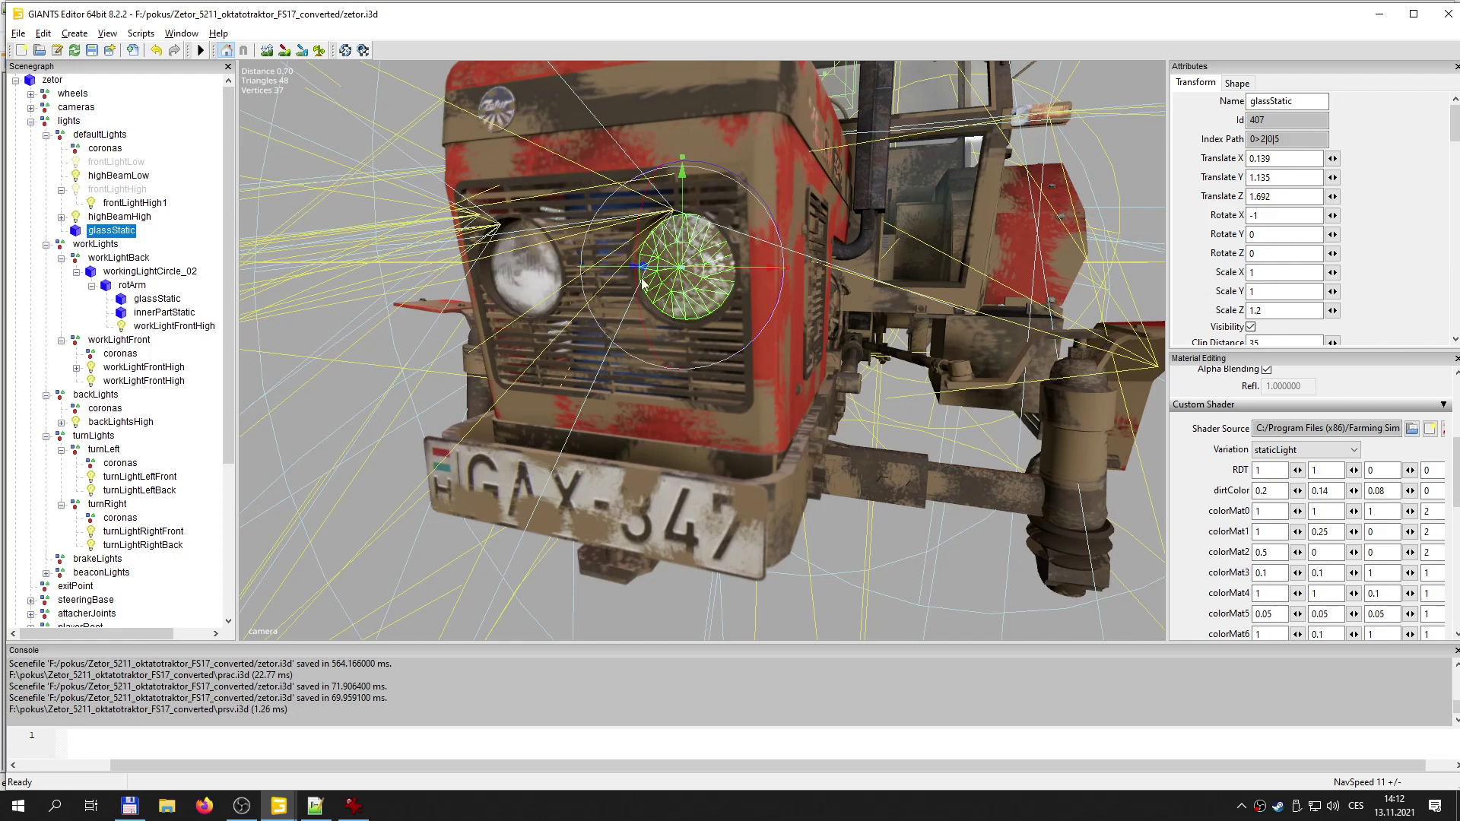
key(ctrl+v)
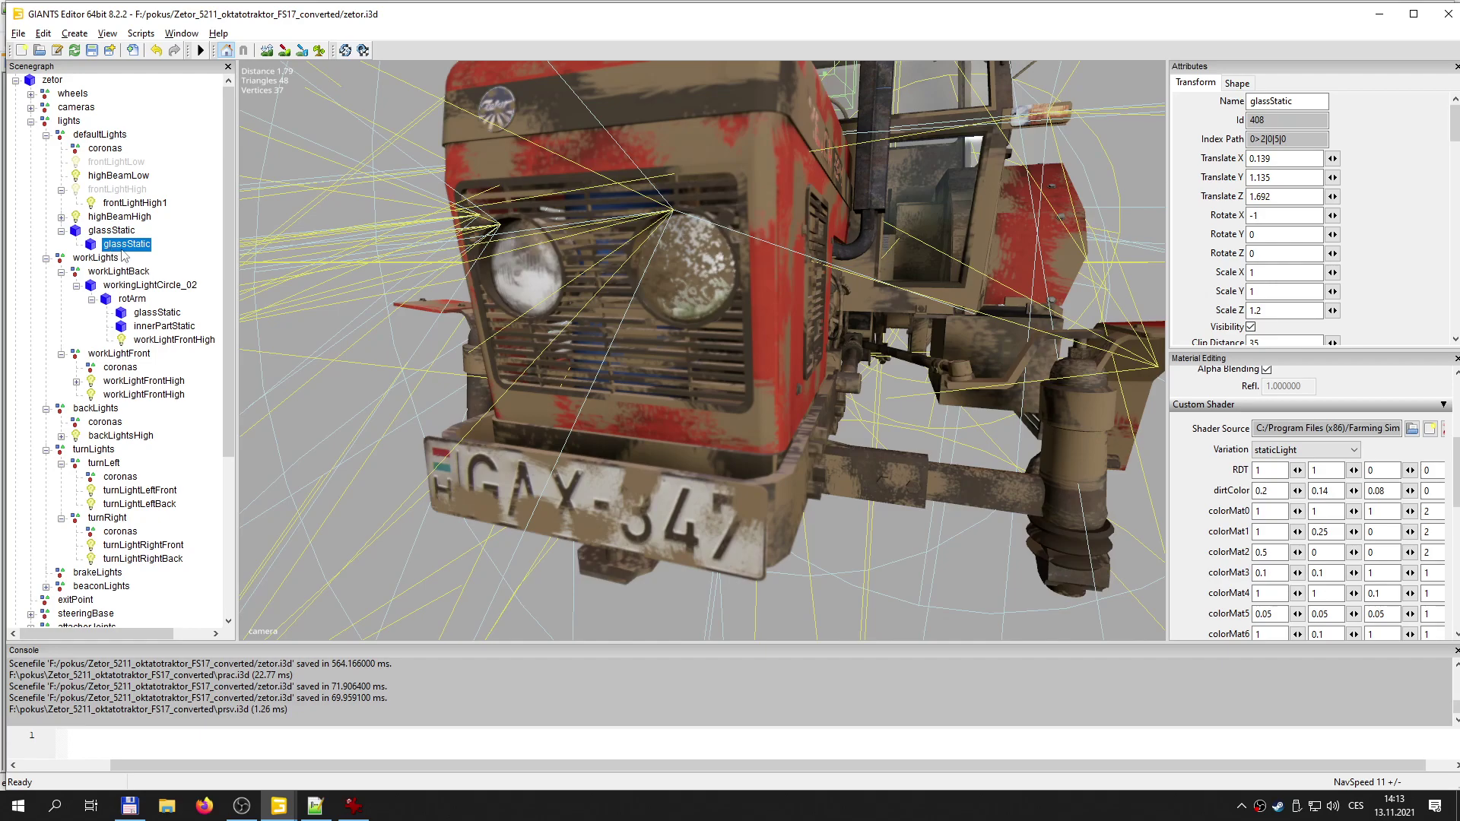
- Set the duplicated glass's X, Y and Z translation and X rotation to 0 and its Z scale to 1
drag(1286, 158, 1211, 152)
text(0)
key(Tab)
text(0)
key(Tab)
text(0)
key(Tab)
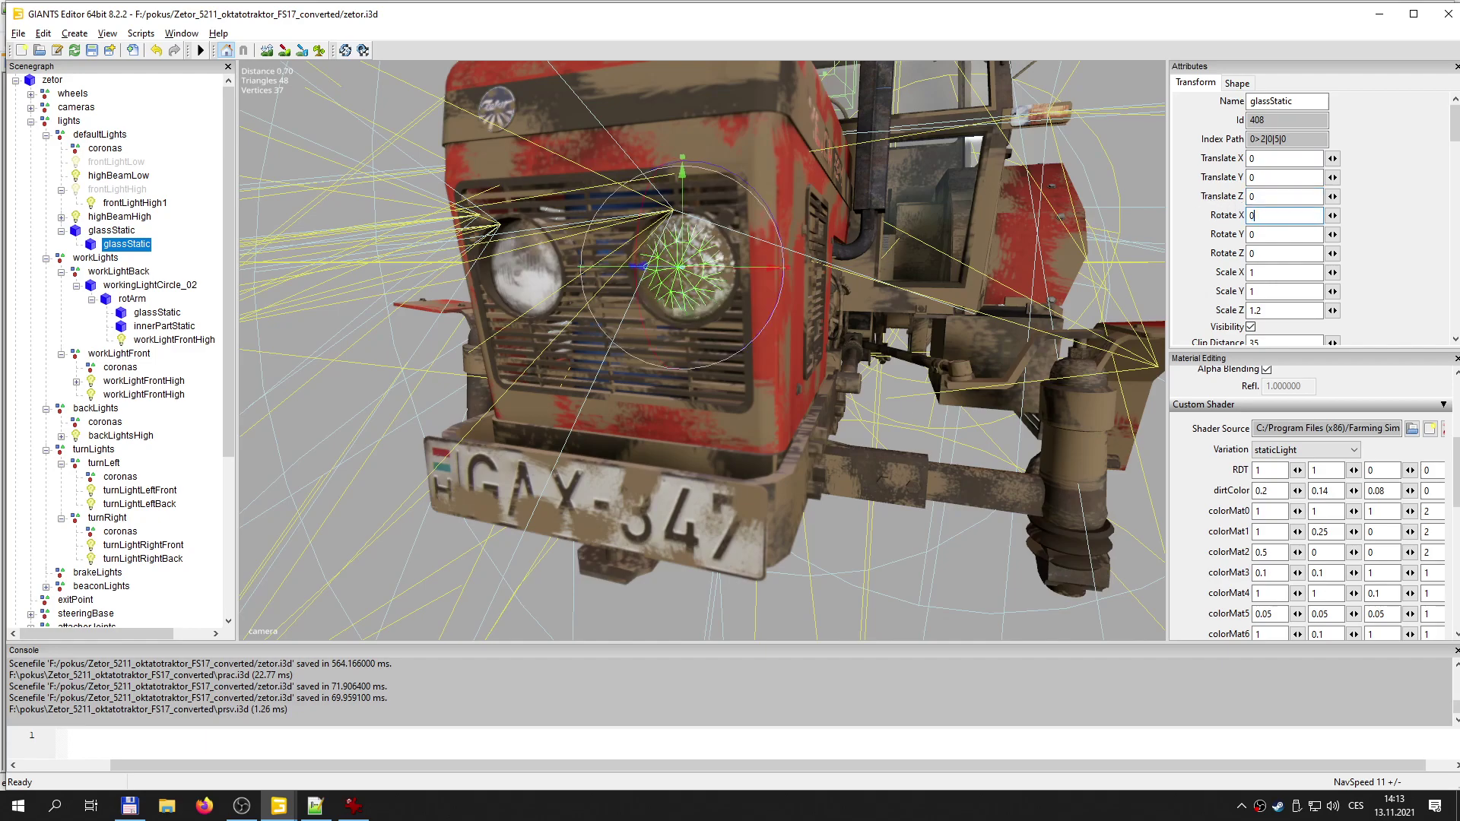
drag(1286, 311, 1211, 305)
text(1)
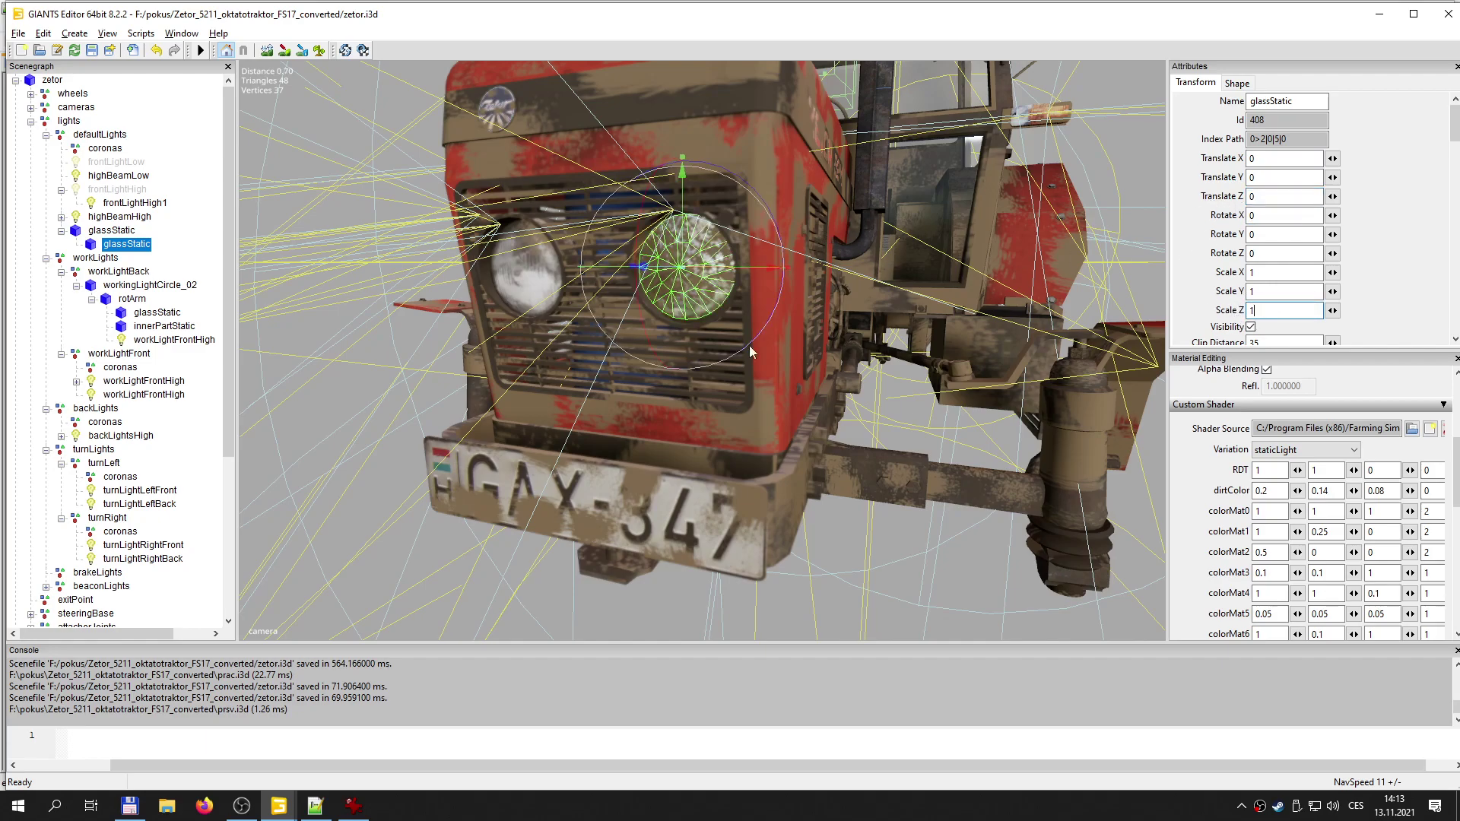
- Move the duplicated glass onto the other front headlight, to about X -0.27 and Z 0.001
alt+drag(513, 267, 558, 298)
middle_drag(755, 352, 751, 399)
drag(1067, 419, 852, 405)
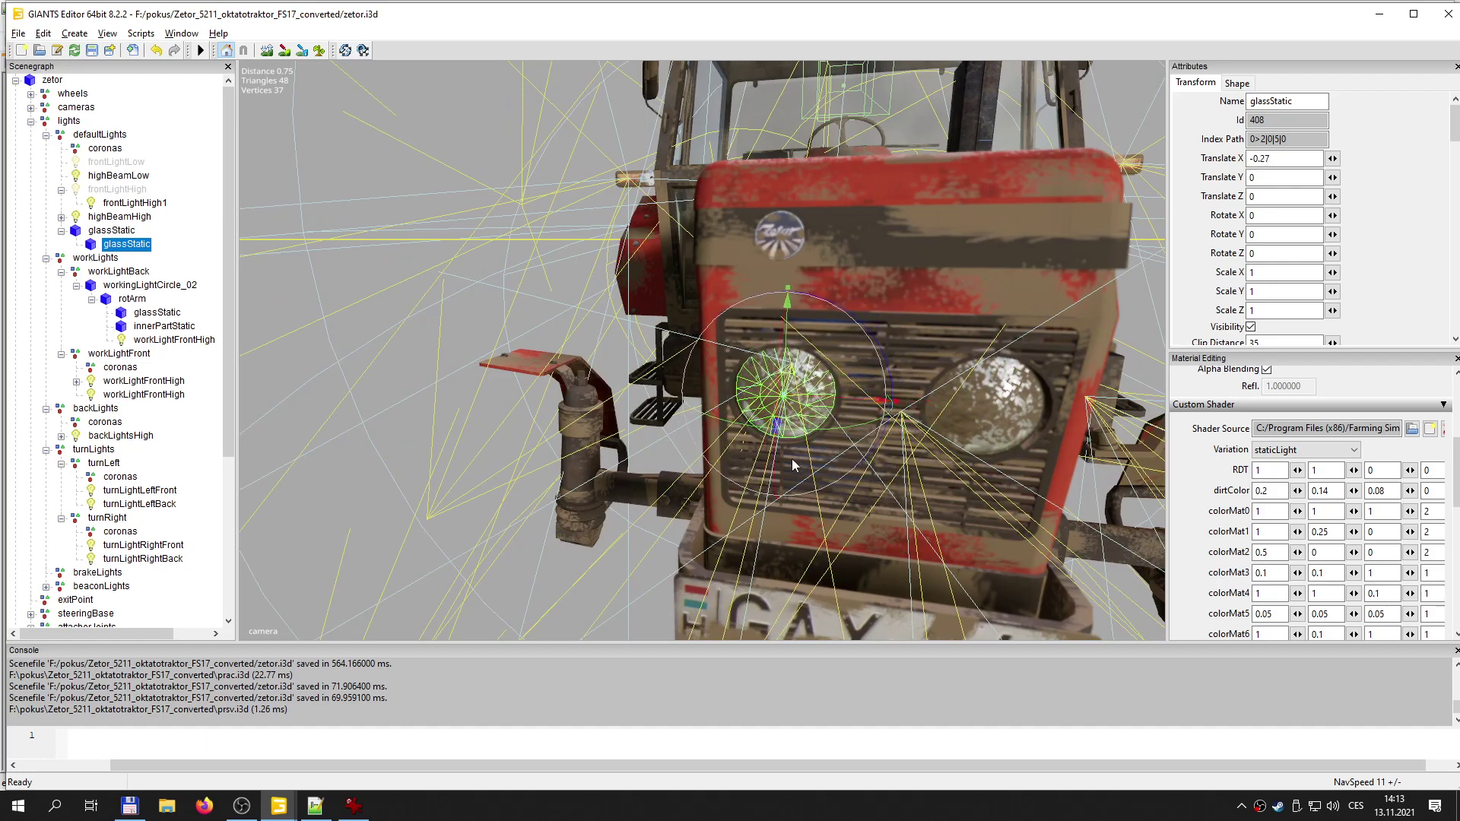
scroll(753, 457, up, 5)
scroll(789, 462, down, 1)
key(f)
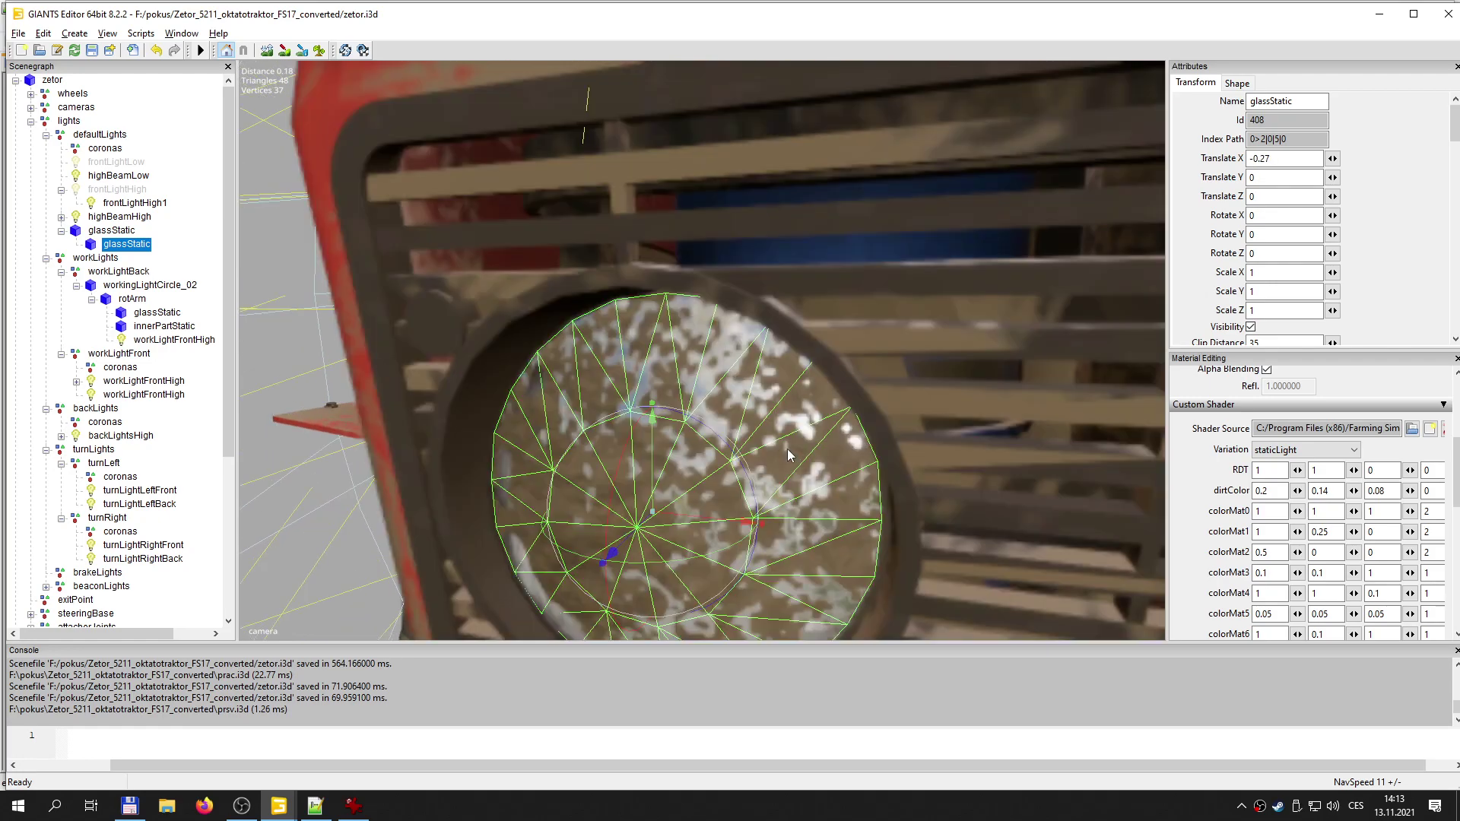
scroll(788, 450, down, 3)
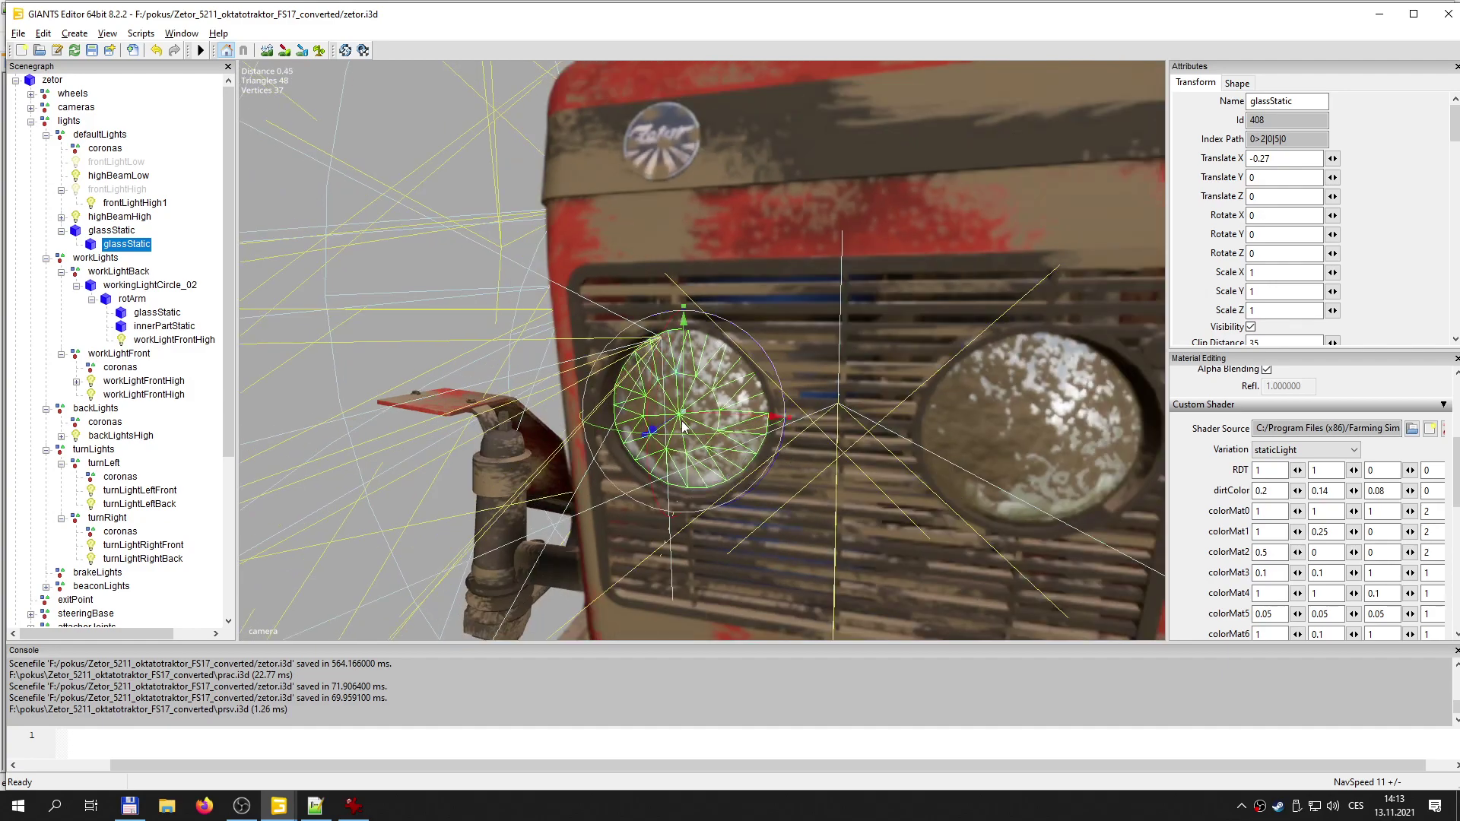
drag(673, 419, 671, 421)
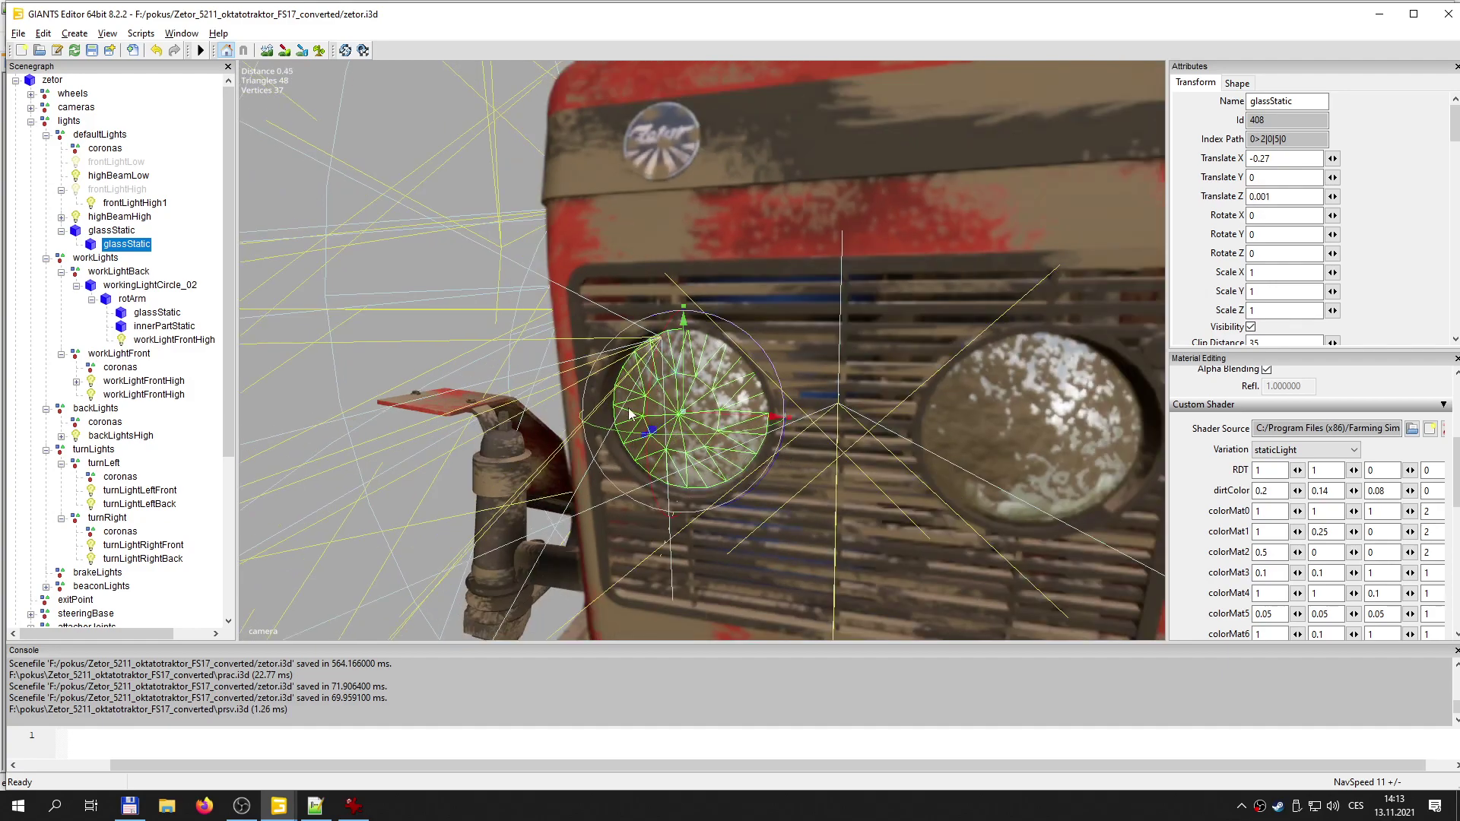
- Select the parent glassStatic, check both headlight glasses on the tractor and save the scene
click(220, 384)
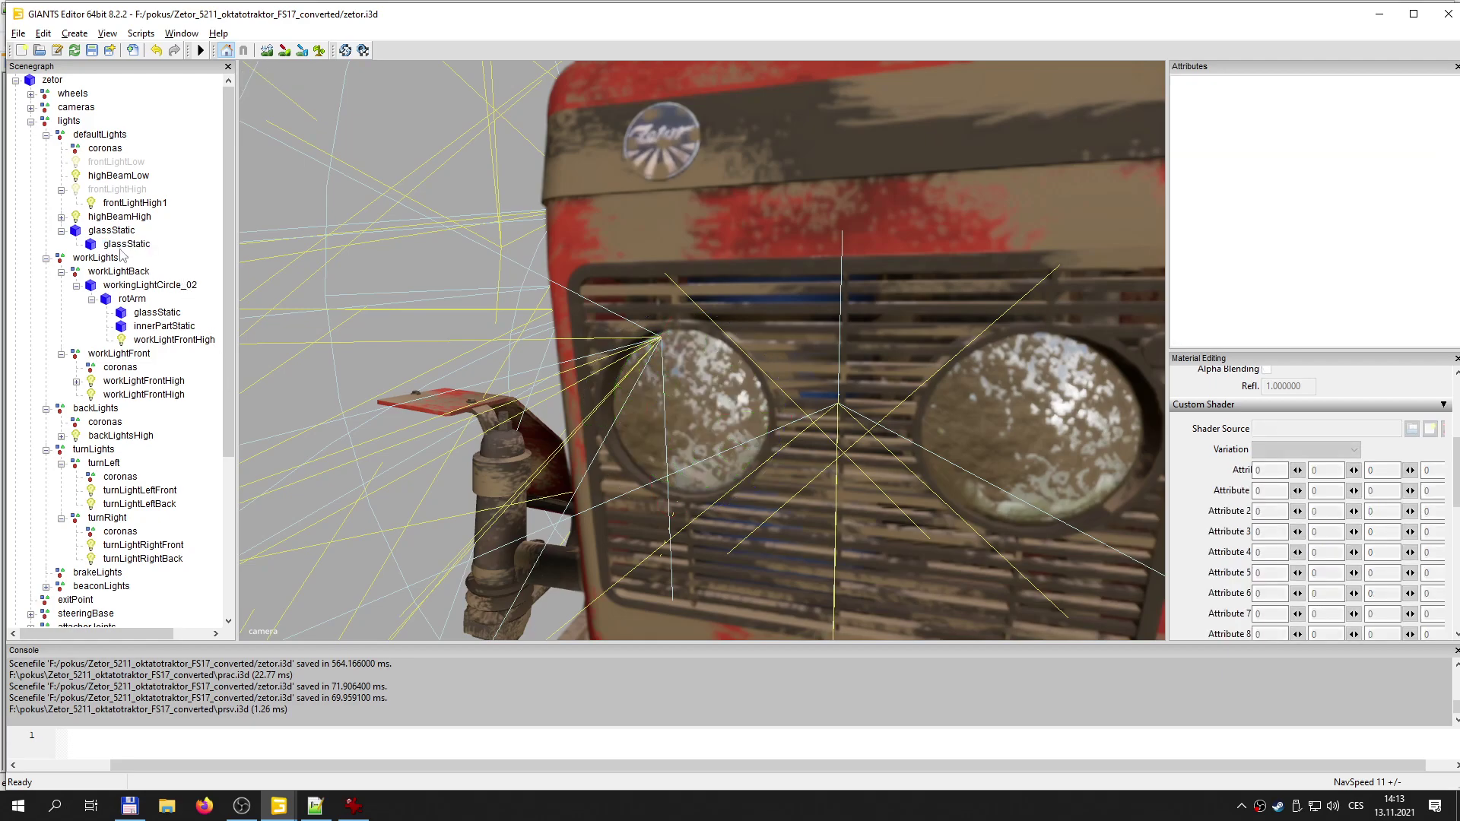
click(119, 245)
click(114, 231)
scroll(774, 294, down, 5)
scroll(775, 295, up, 3)
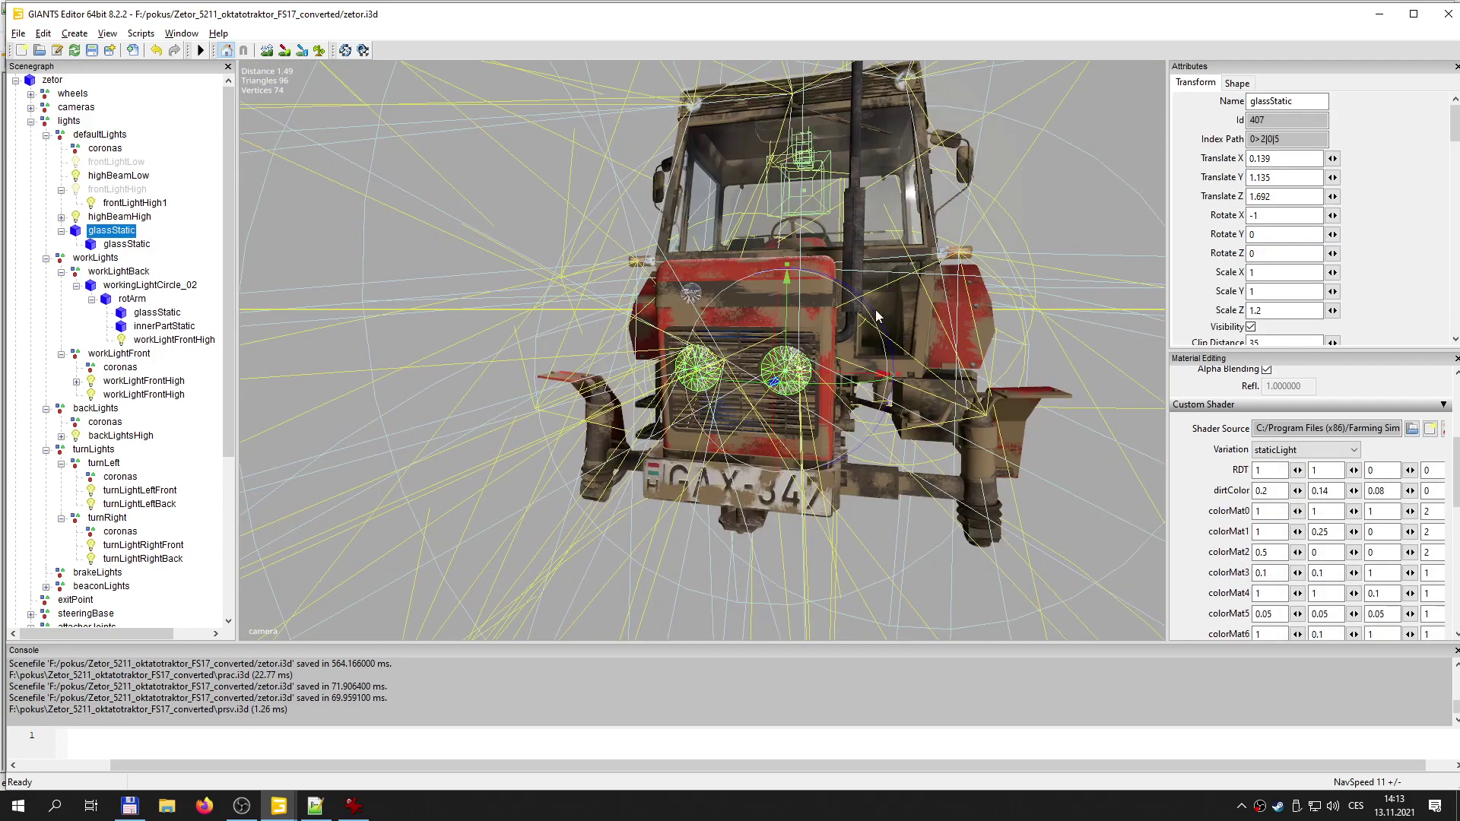
alt+middle_drag(775, 294, 989, 274)
alt+drag(774, 294, 559, 231)
key(ctrl+s)
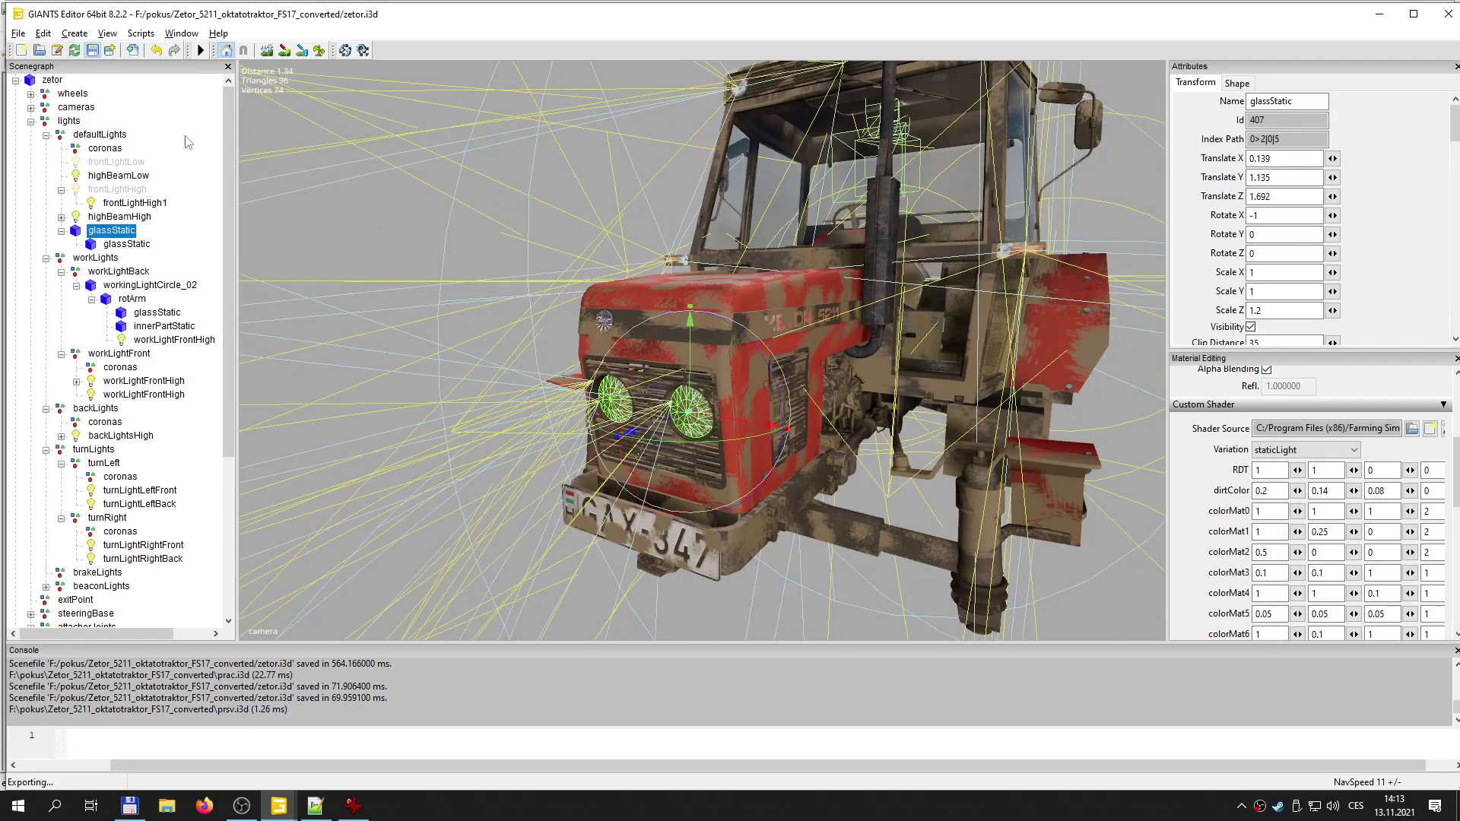
- Paste a copy of the headlight glassStatic and its child into workLightFront under workLights
middle_drag(665, 297, 632, 298)
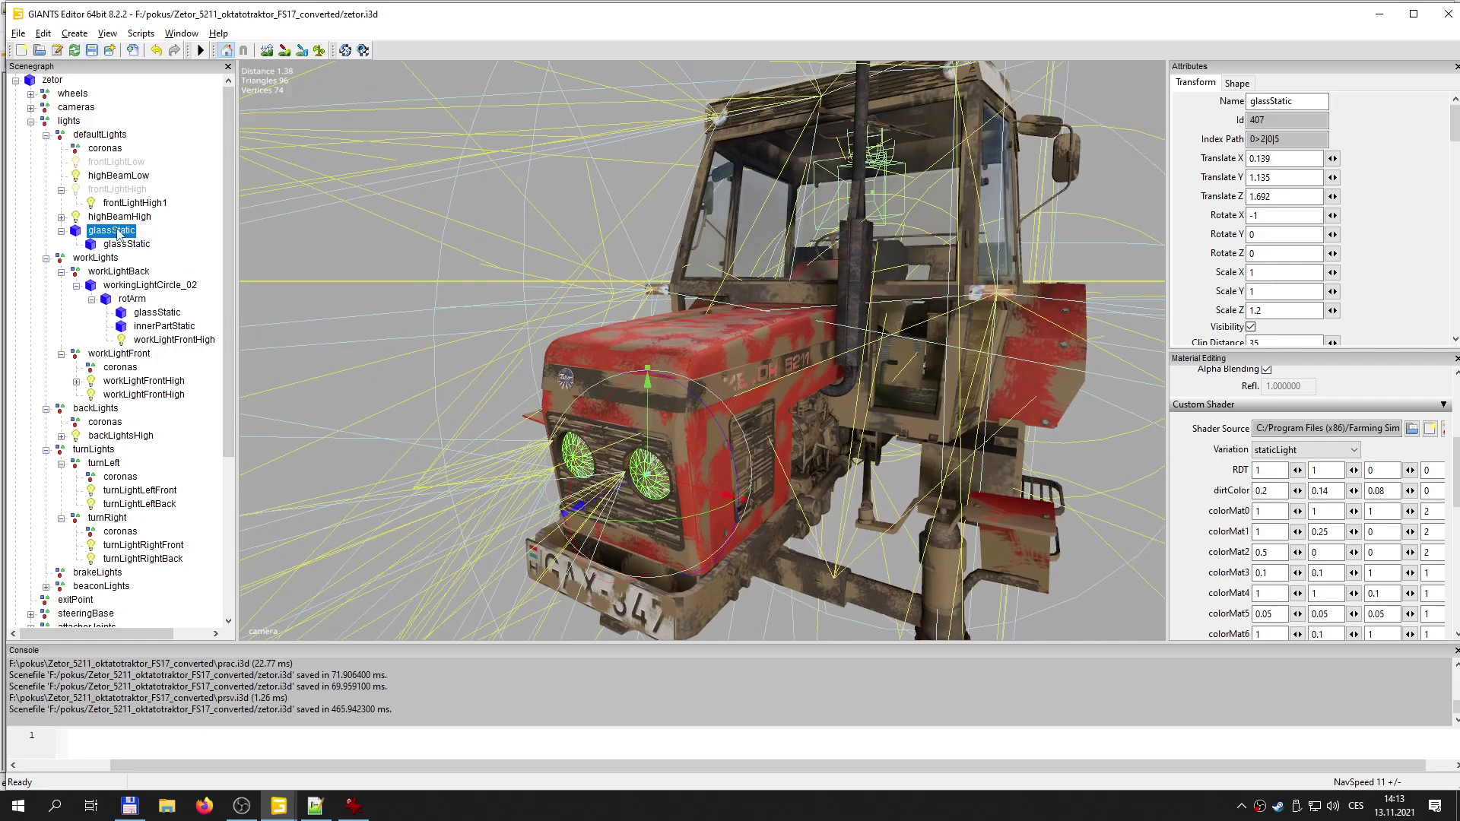
click(118, 258)
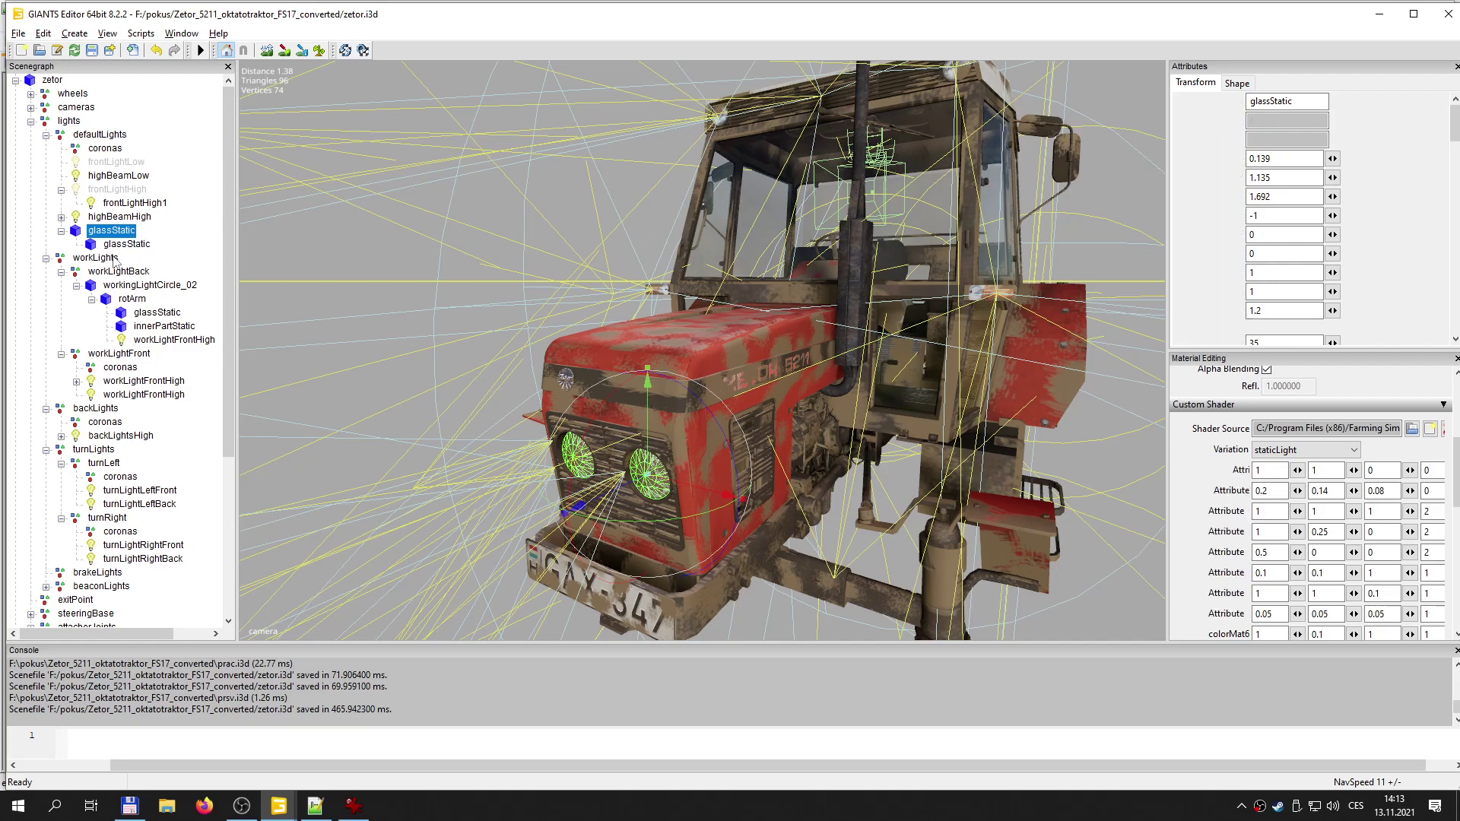
click(131, 356)
key(ctrl+v)
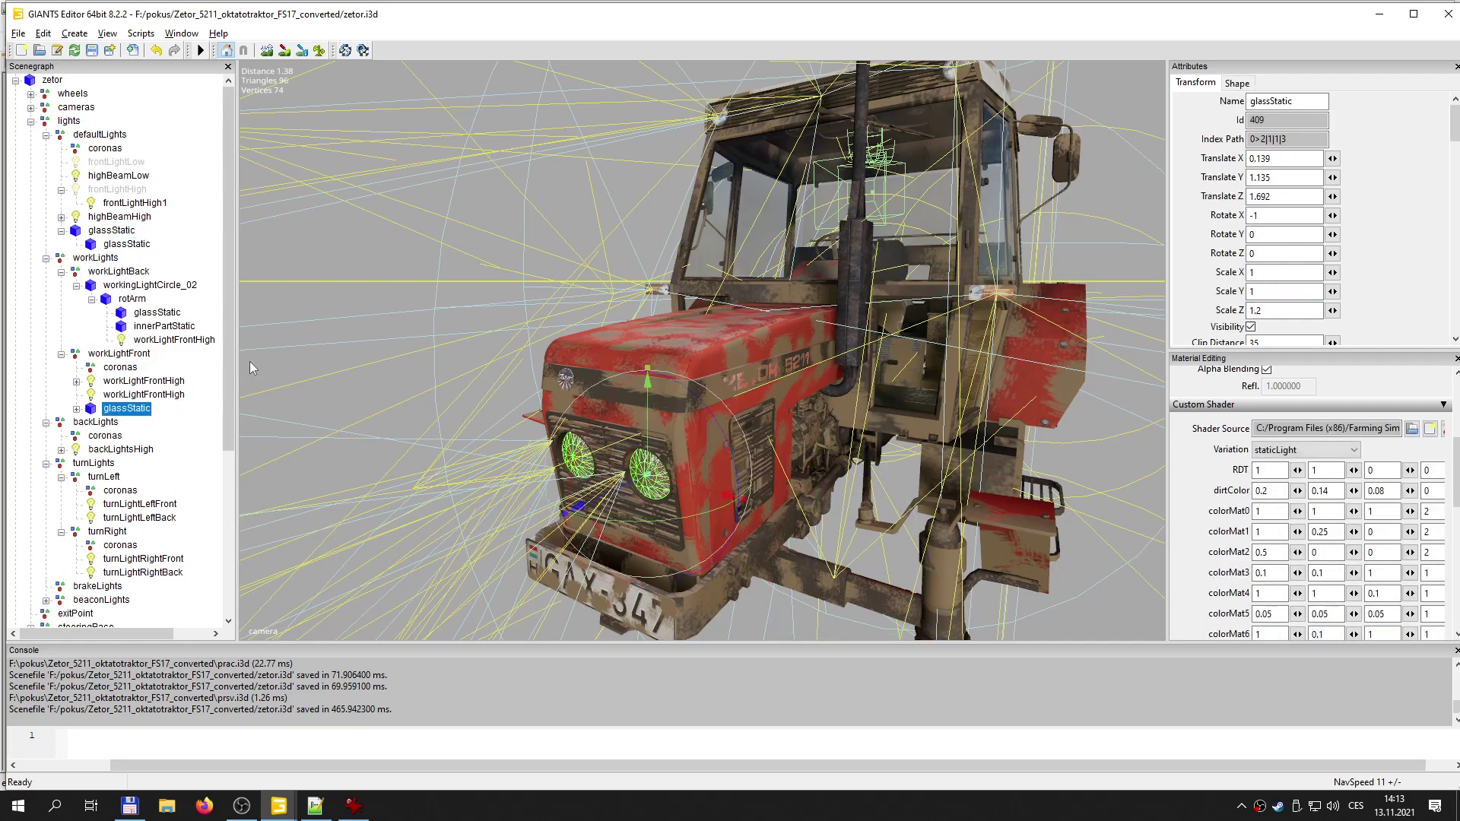
- Move the pasted glass up onto the cab roof's front work light, to about X 0.609, Y 2.566 and Z 0.122
drag(649, 371, 677, 47)
alt+middle_drag(673, 72, 338, 506)
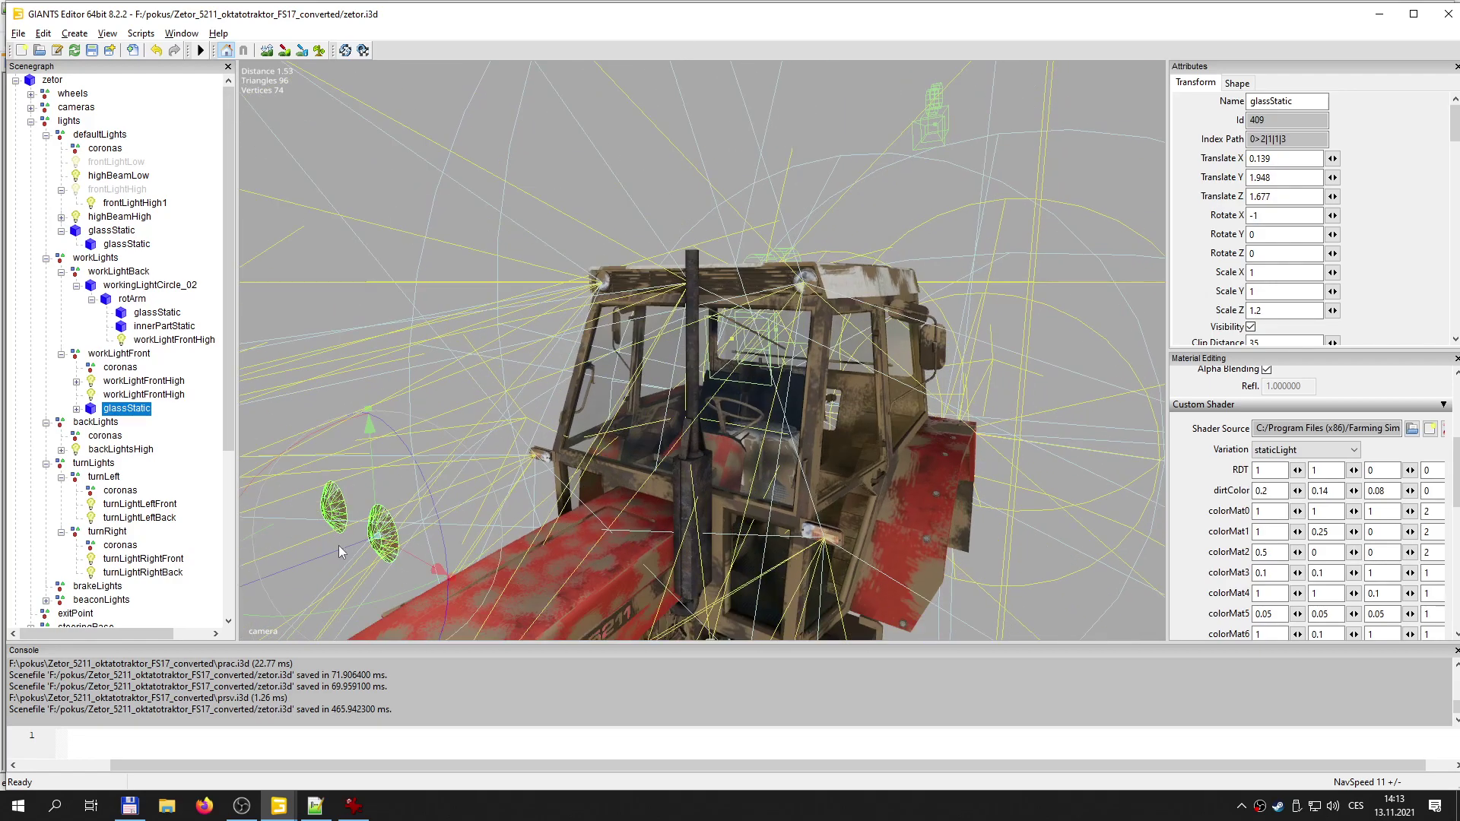
drag(336, 546, 744, 277)
scroll(744, 277, up, 2)
scroll(745, 277, up, 5)
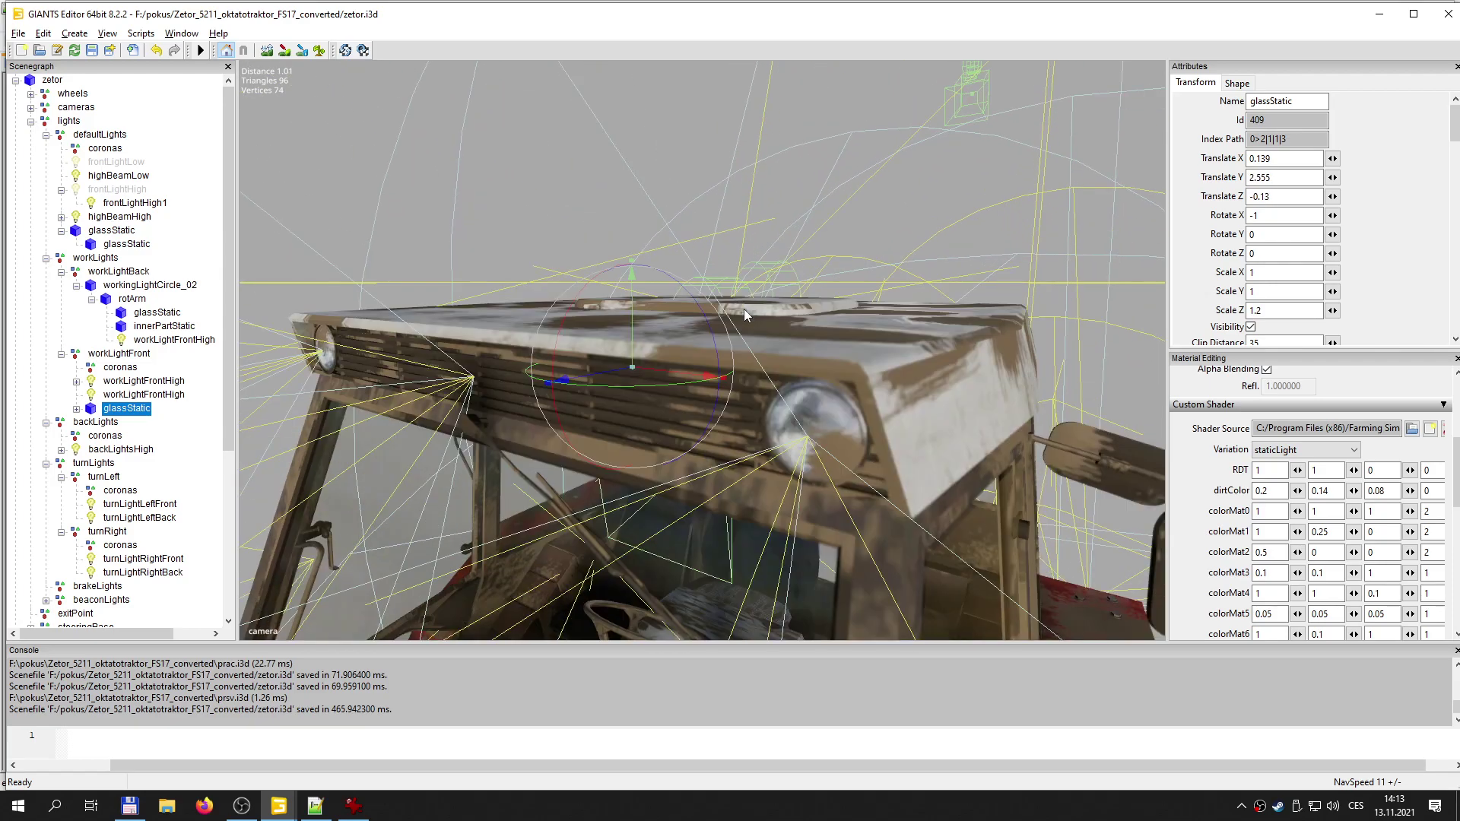
drag(711, 376, 975, 432)
drag(839, 417, 656, 512)
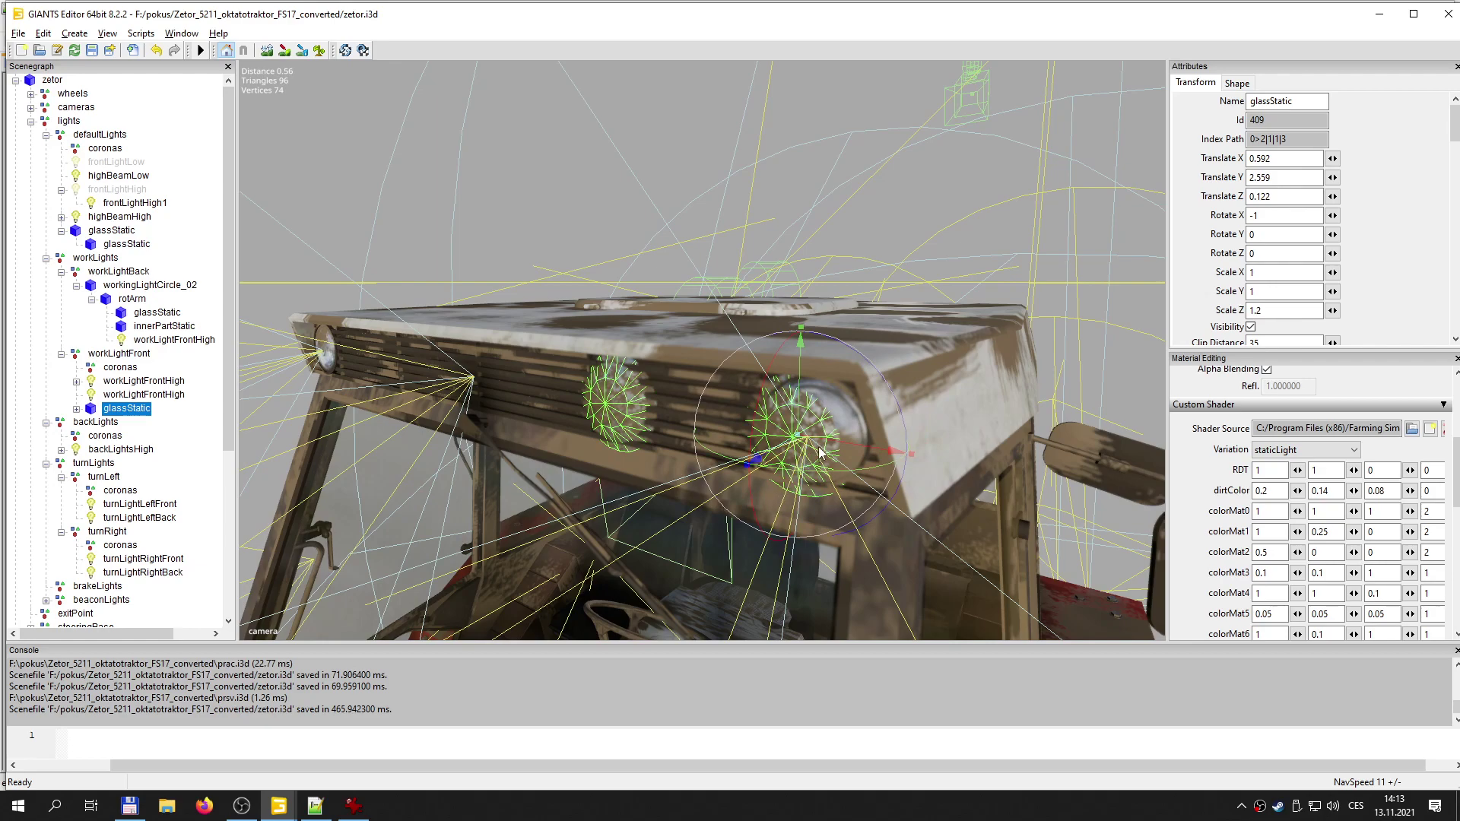
drag(834, 448, 858, 446)
drag(815, 384, 810, 379)
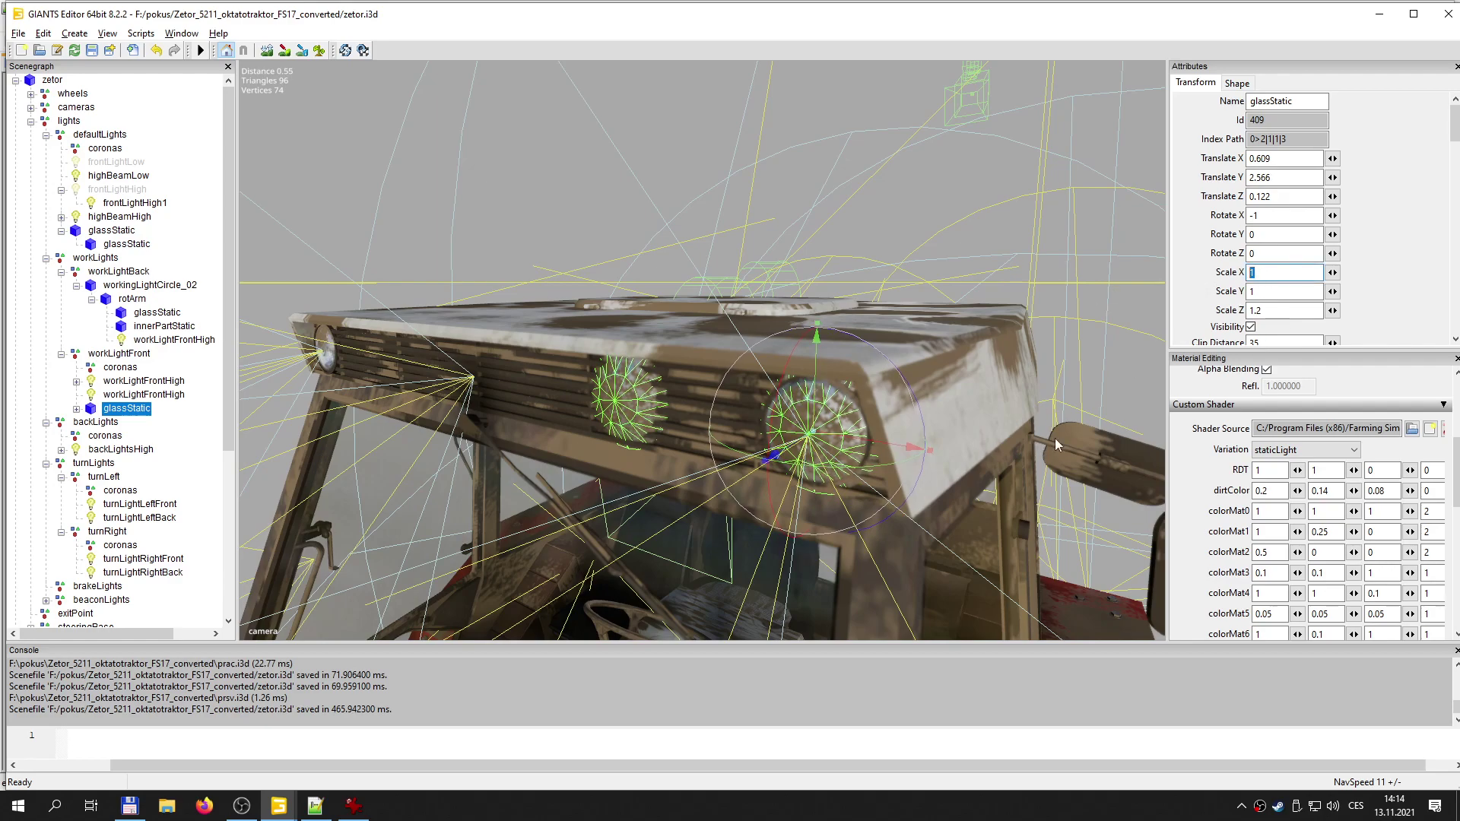
- Set the roof glass's X and Y scale to 0.75 and Z scale to 1, and shift it to about Z 0.131
key(Tab)
key(Tab)
text(1)
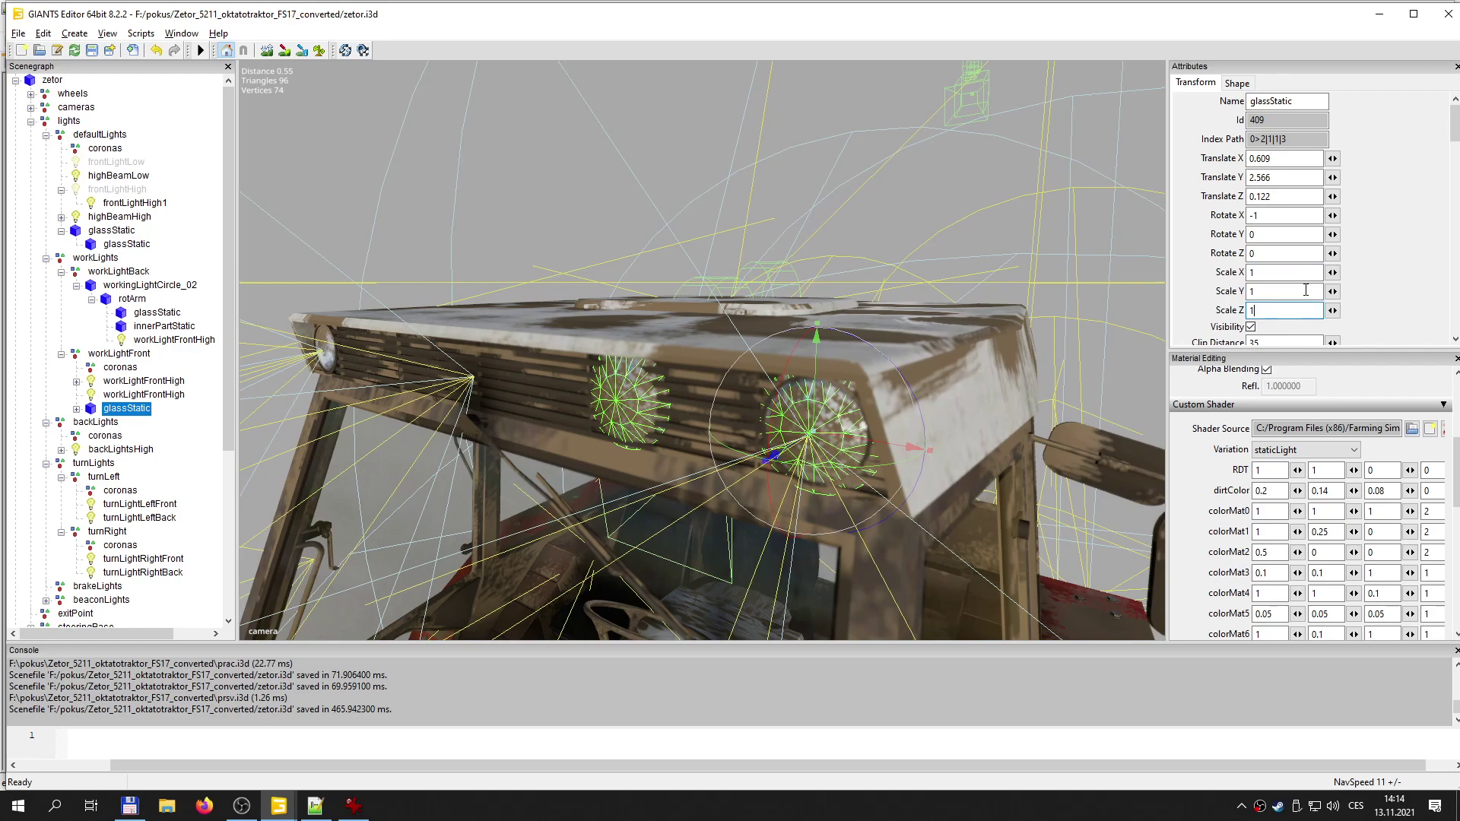
double_click(1273, 274)
text(0.75)
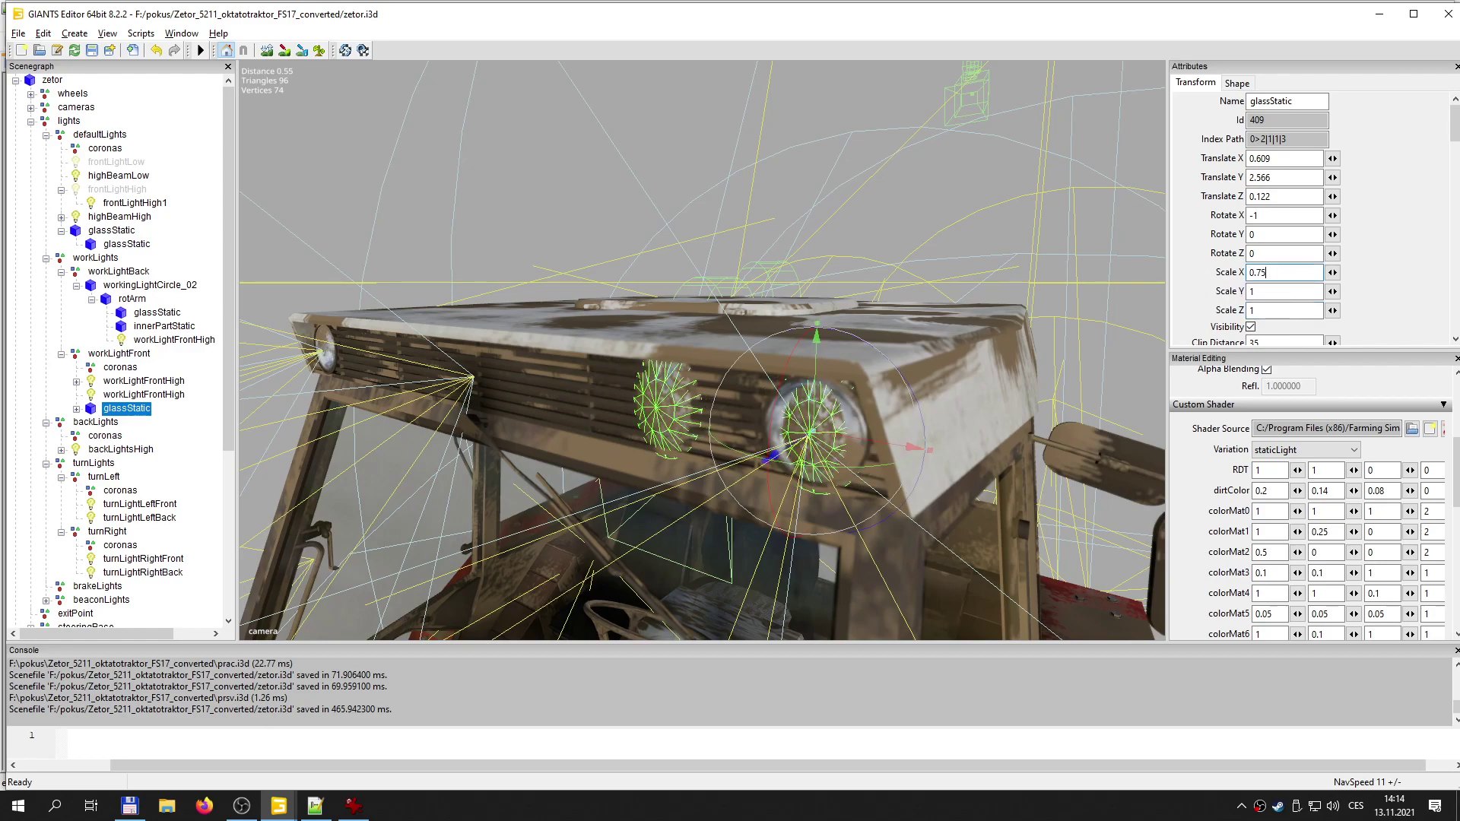
drag(797, 440, 787, 447)
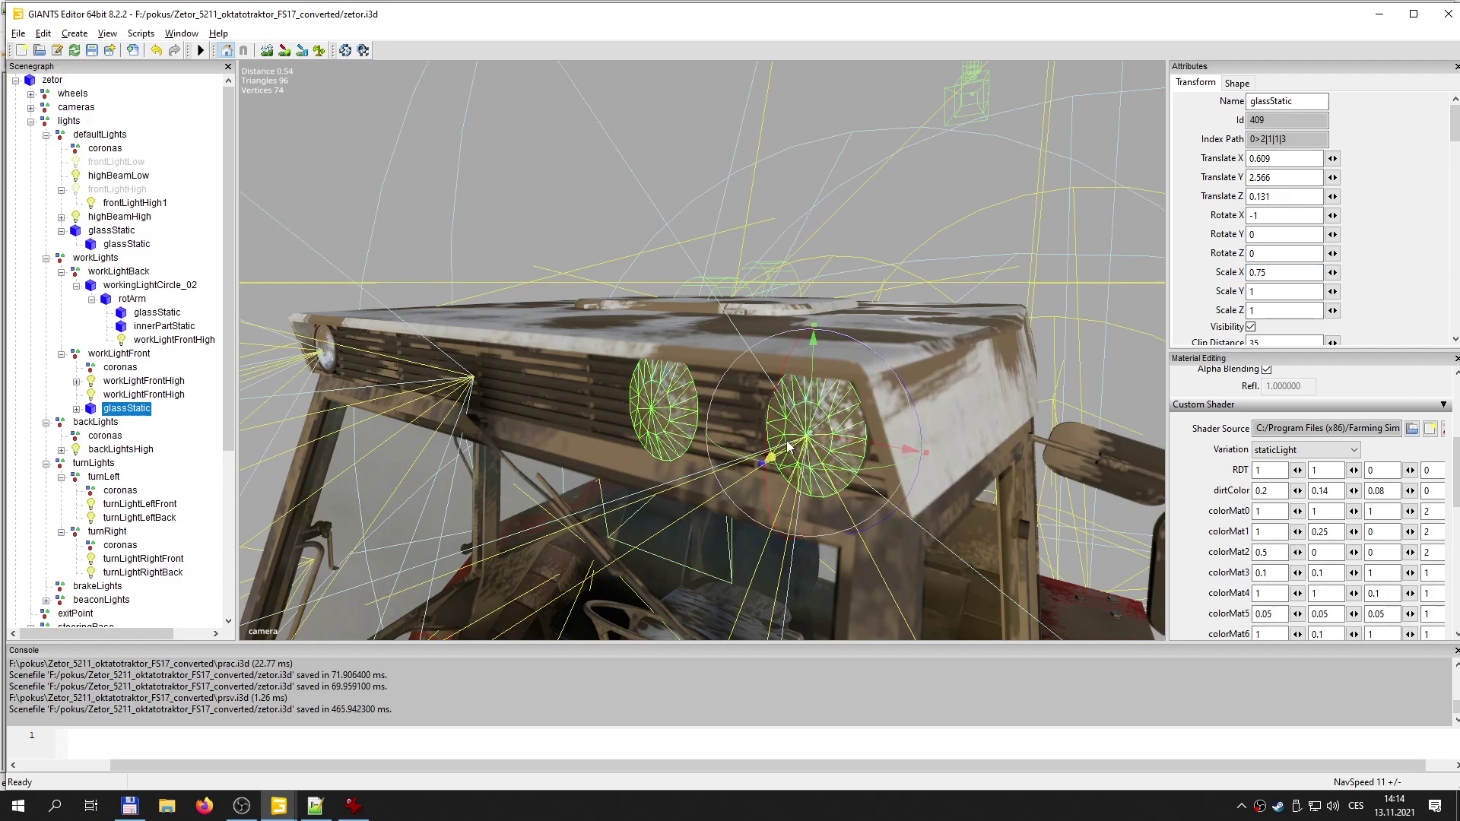
double_click(1261, 292)
text(0)
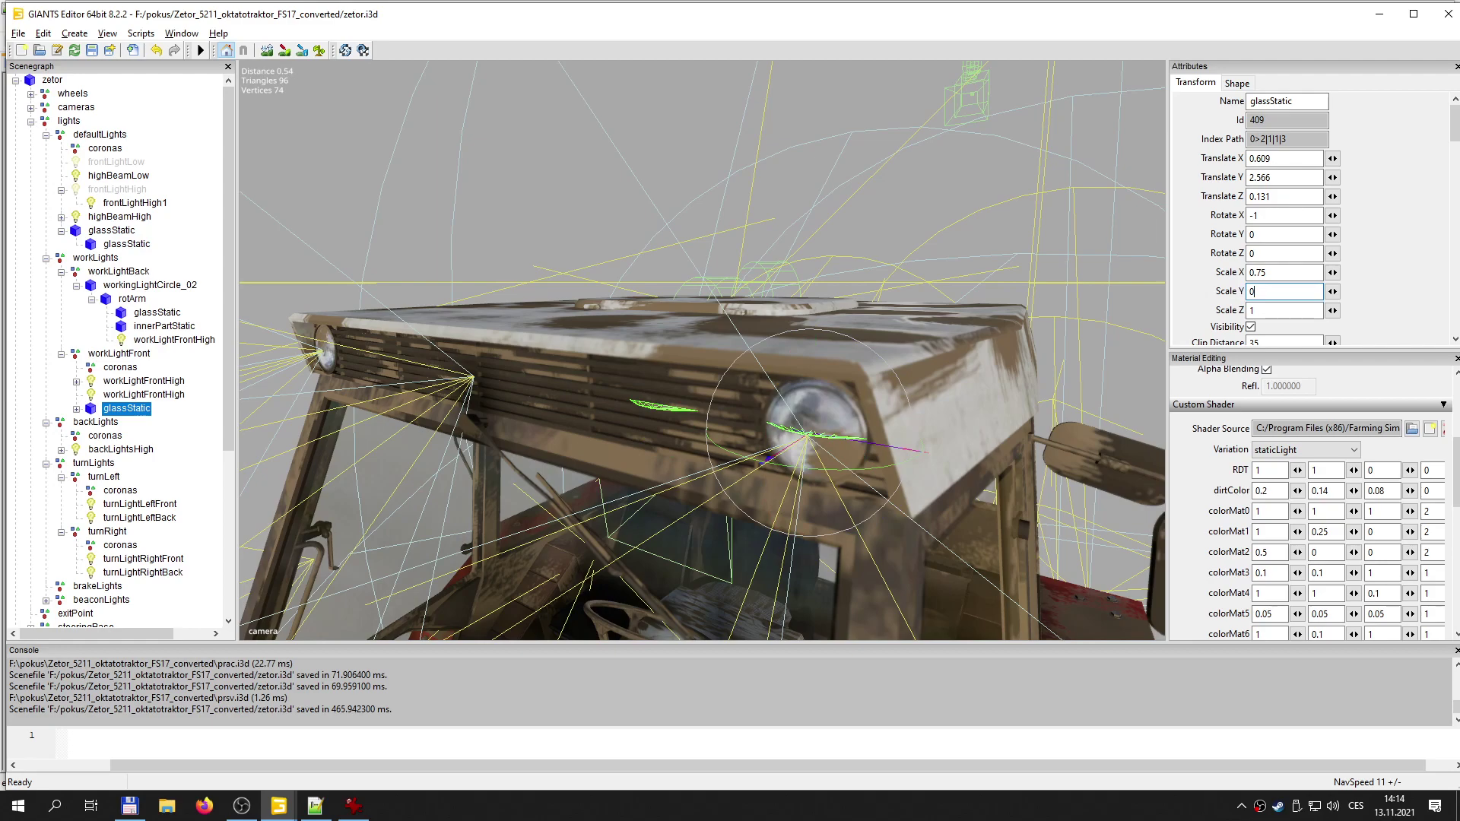
text(.75)
click(737, 501)
scroll(737, 500, up, 1)
mouse_move(737, 501)
alt+mouse_down()
mouse_move(759, 496)
mouse_move(740, 491)
alt+mouse_up()
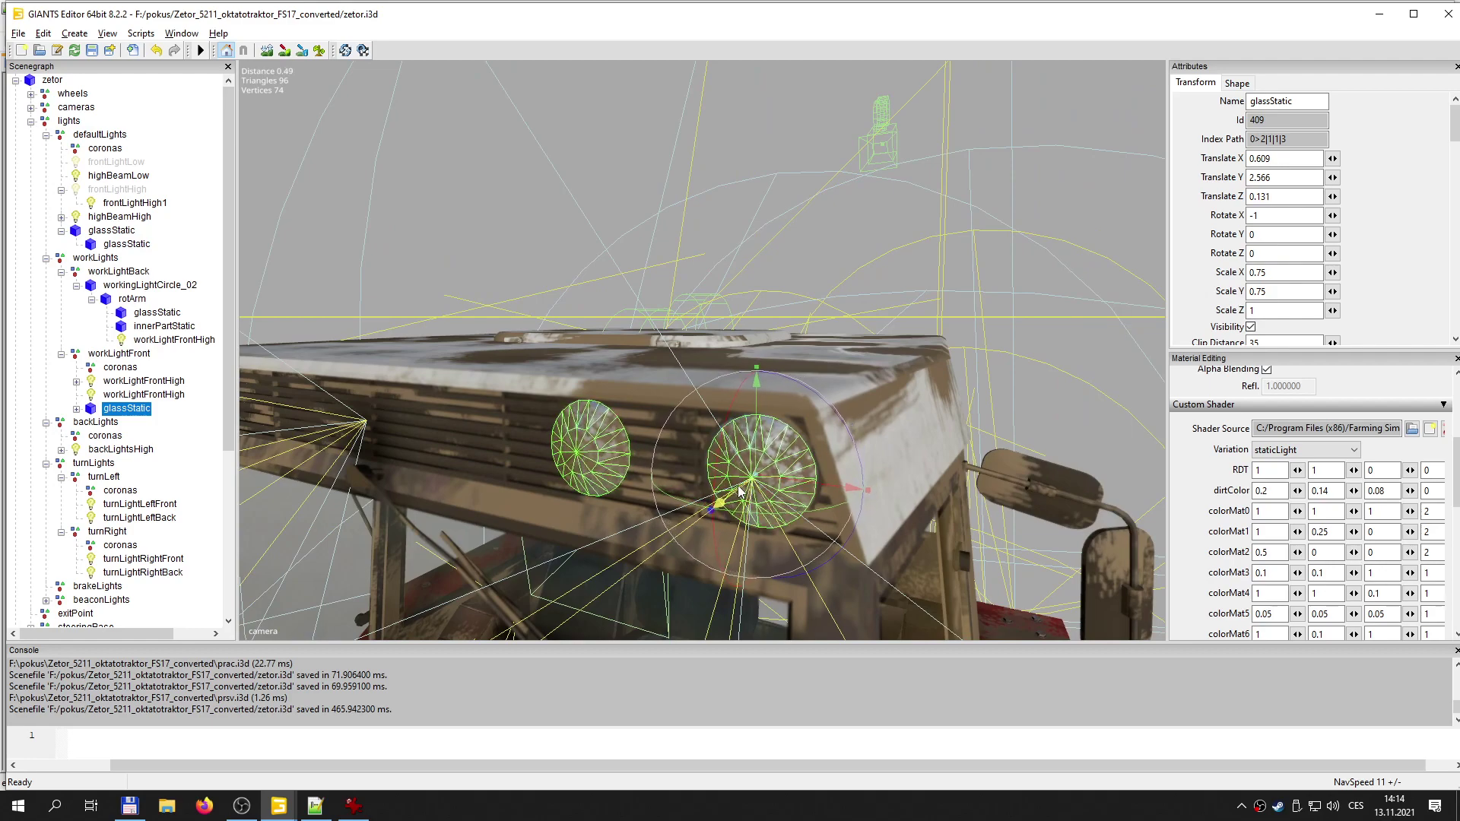
- Try flattening the roof glass with Z scales of 0.5 and 0.02, nudging its depth to about Z 0.123
drag(1270, 309, 1220, 313)
text(0.5)
drag(742, 489, 750, 485)
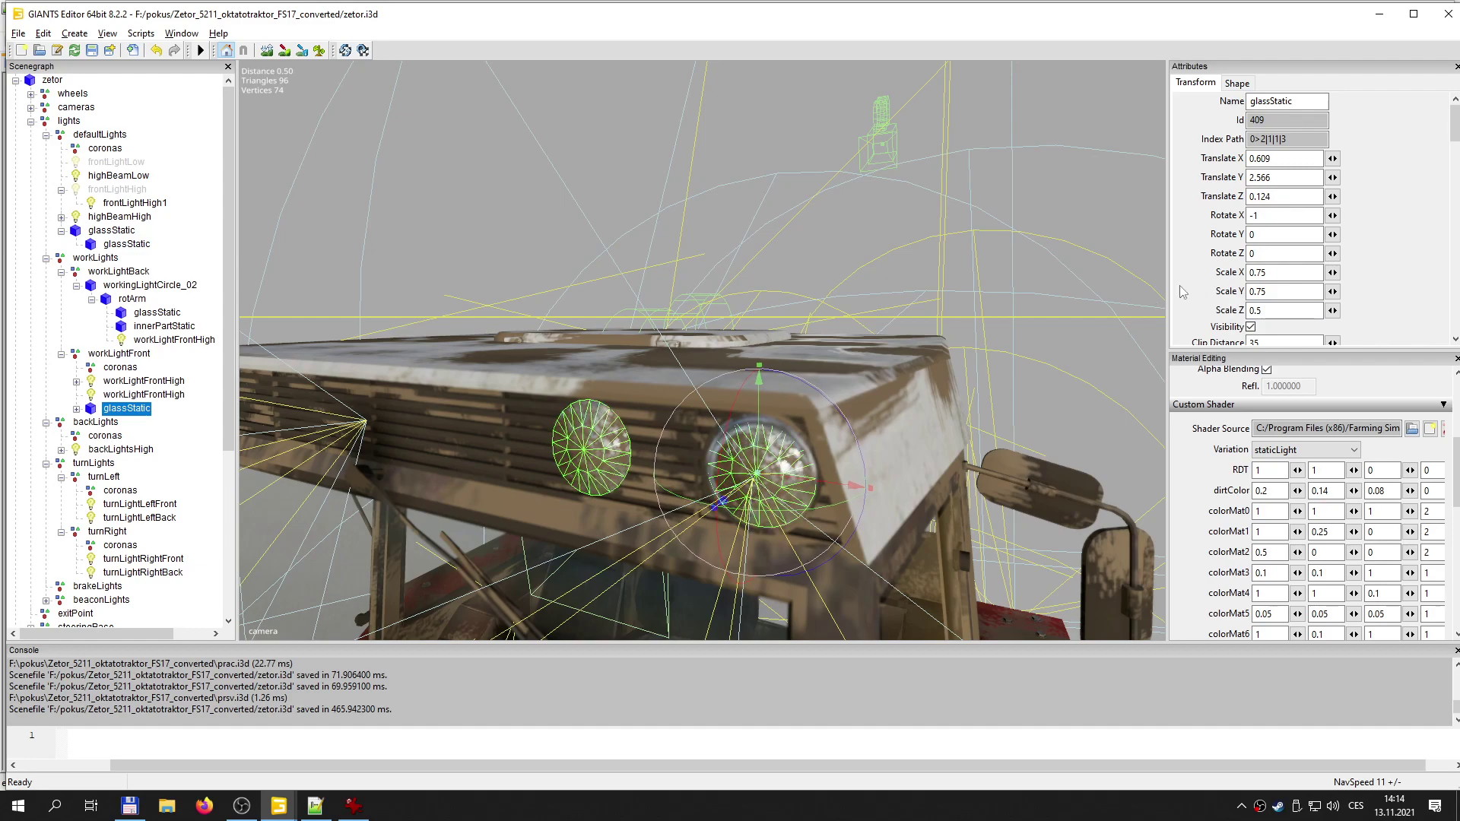
key(BackSpace)
text(02)
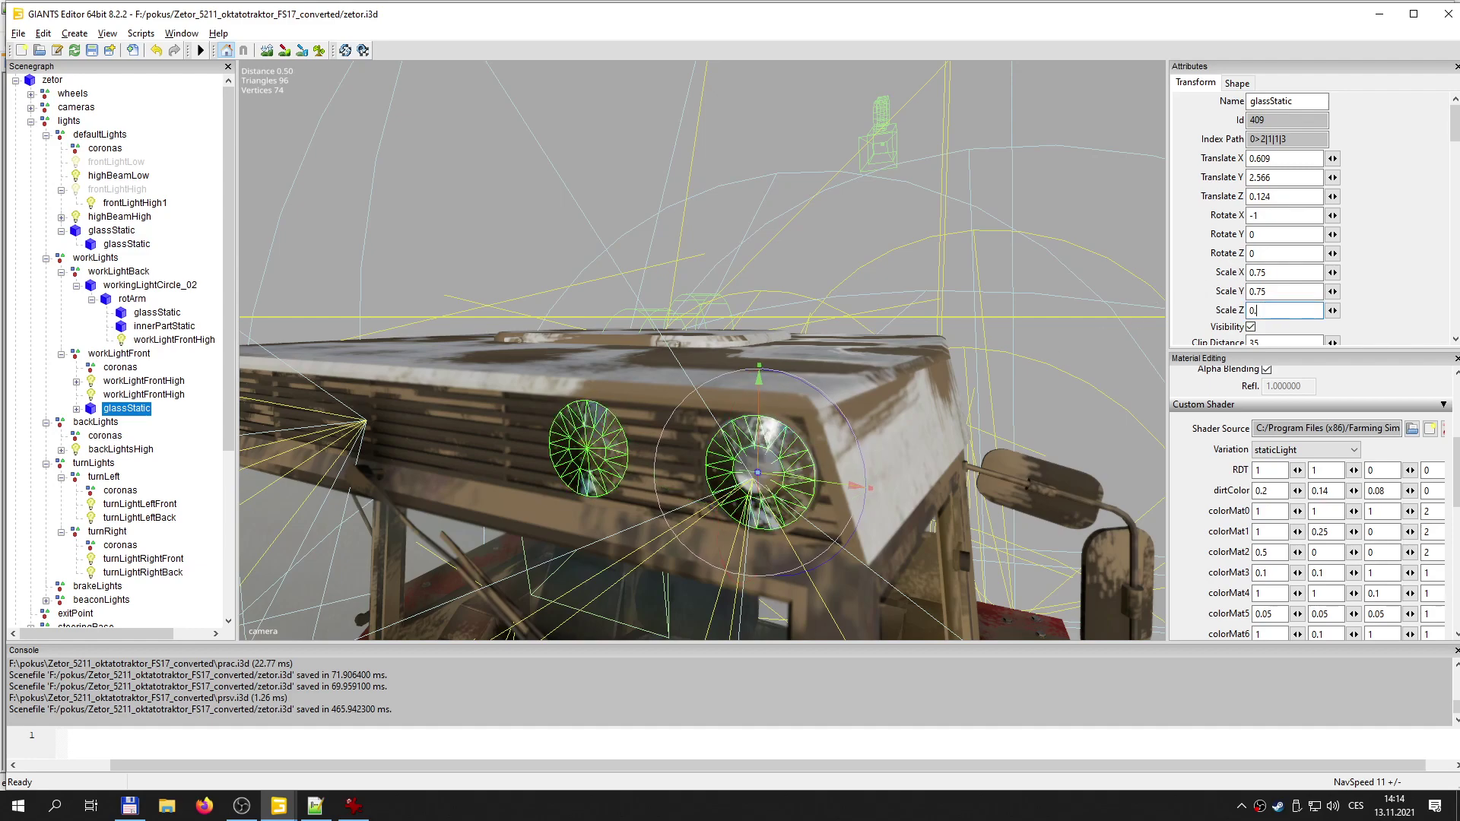
drag(752, 480, 753, 480)
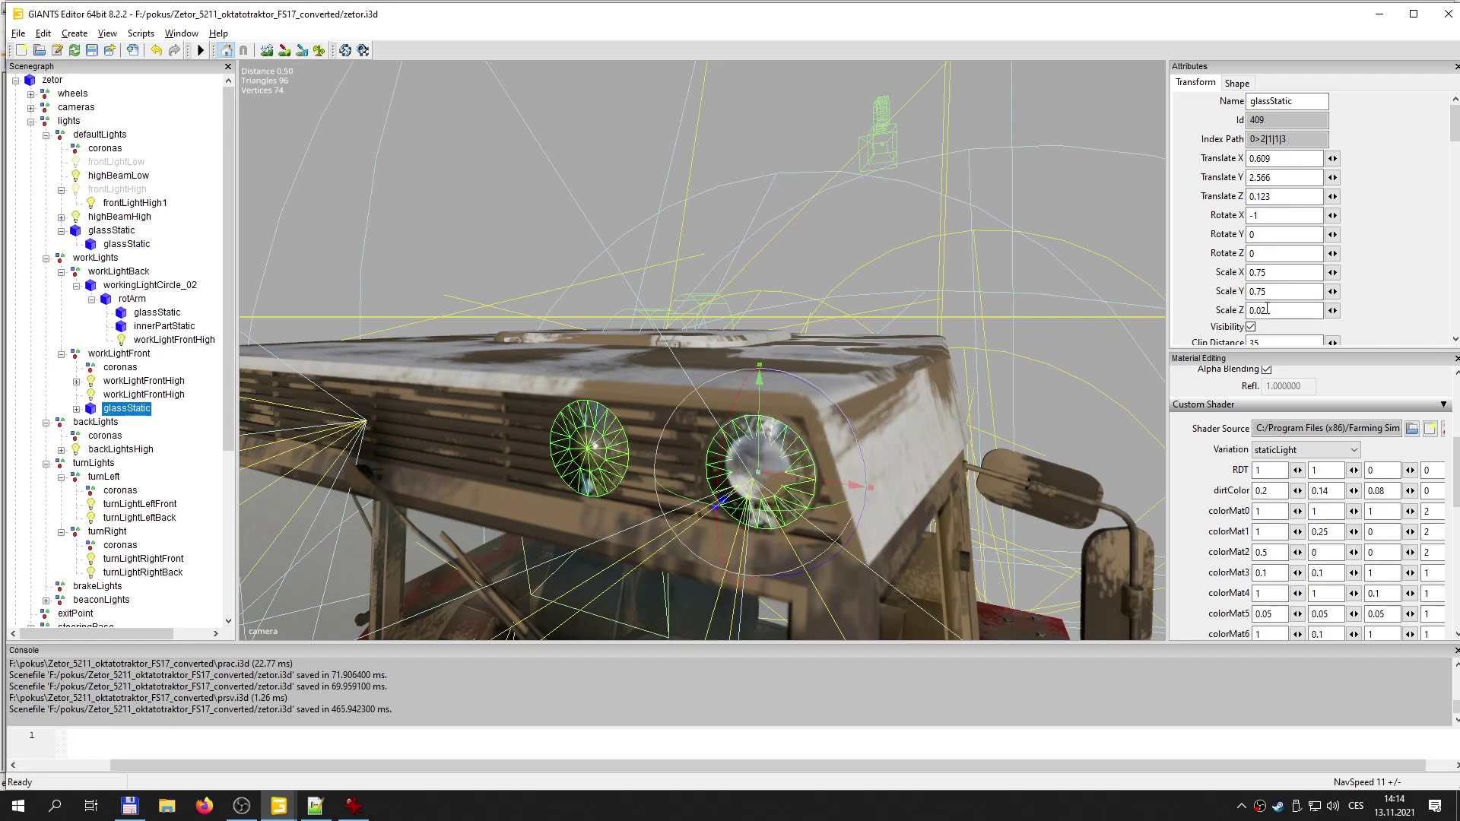
- Set the roof glass's Z scale to 0.25 and align it with the lamp at about Y 2.567 and Z 0.123
key(BackSpace)
key(BackSpace)
text(05)
key(BackSpace)
key(BackSpace)
text(25)
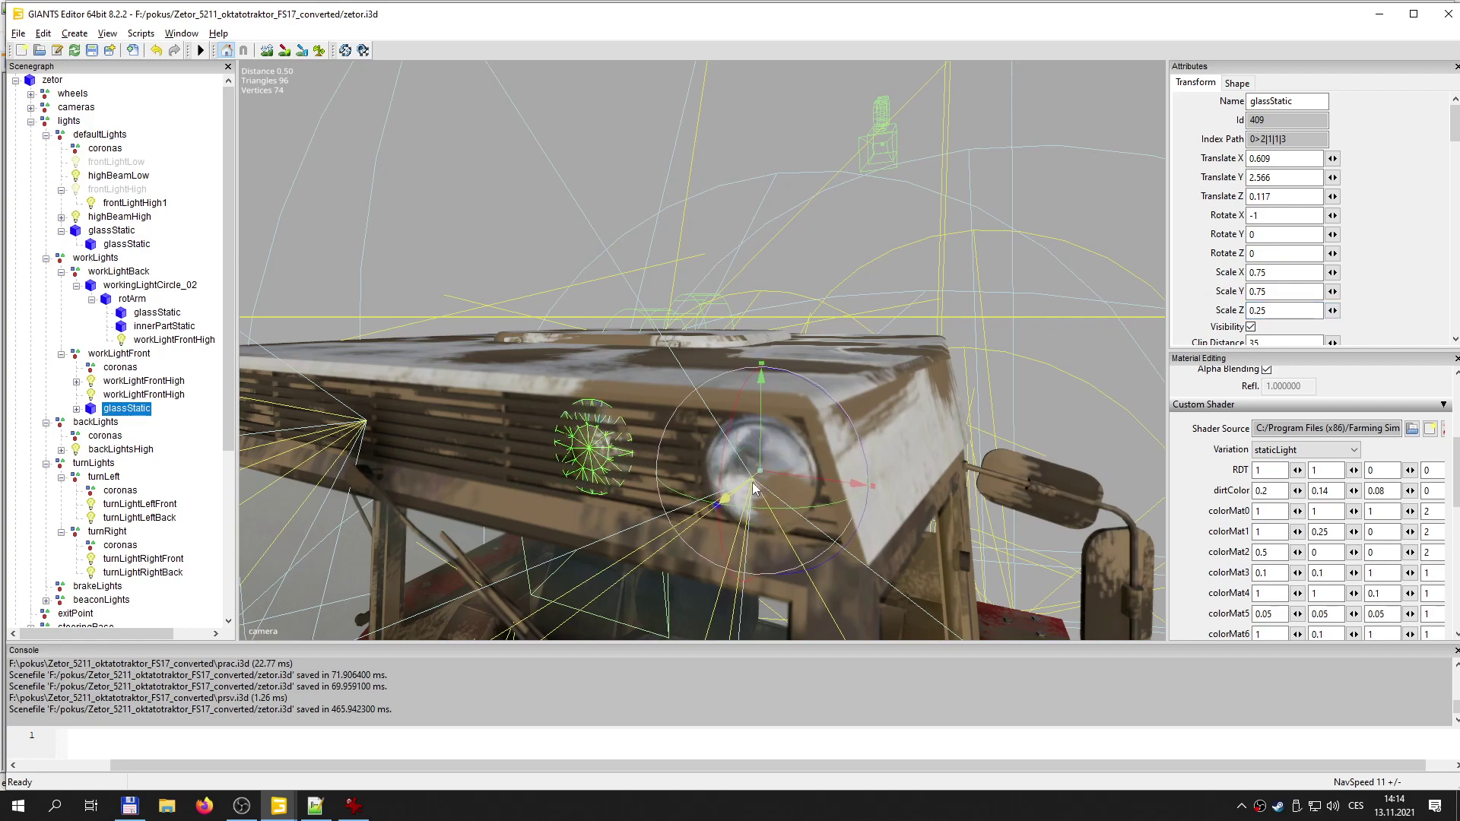
drag(745, 484, 748, 482)
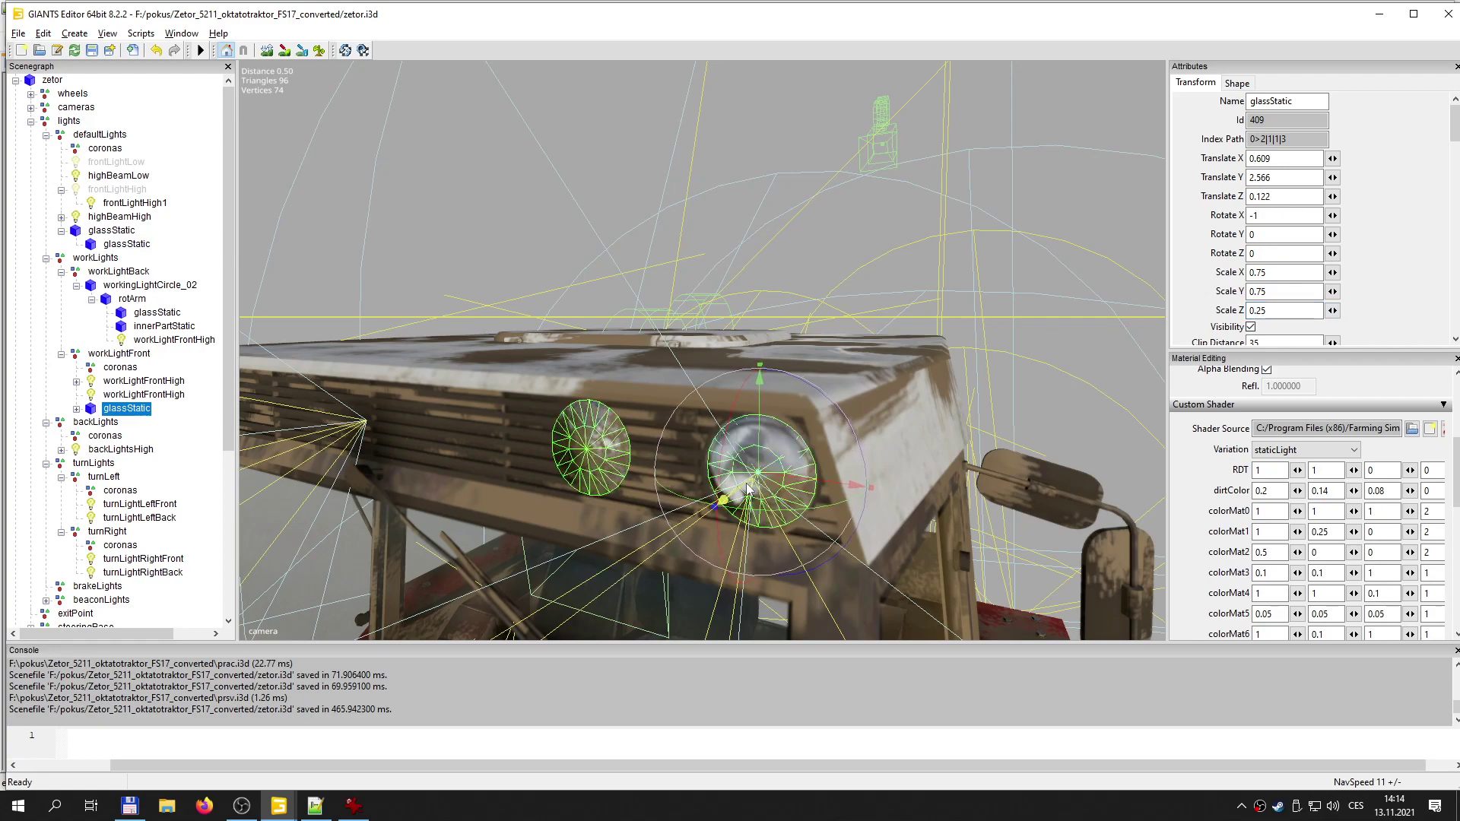
click(760, 424)
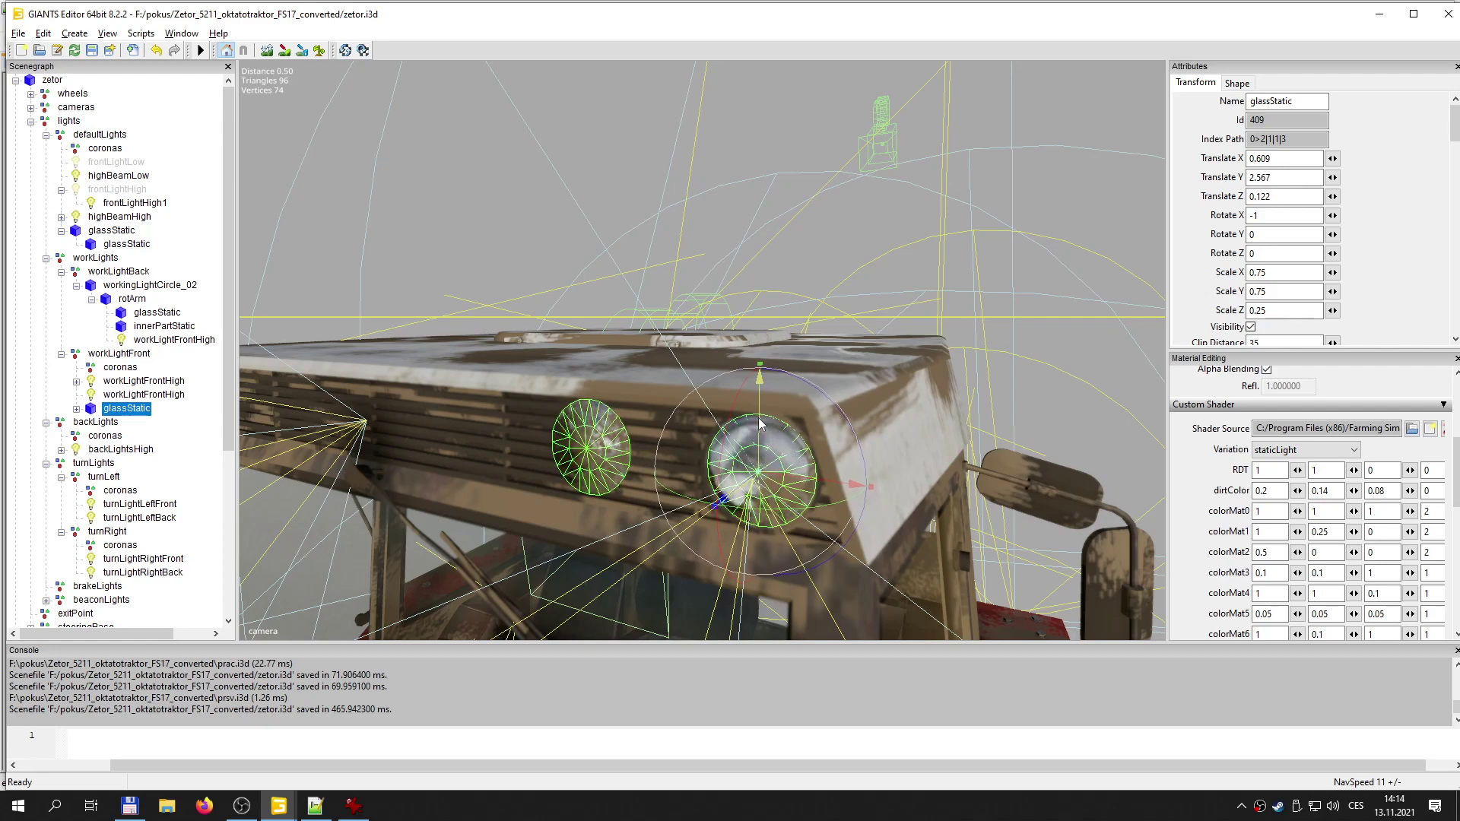
drag(749, 484, 749, 482)
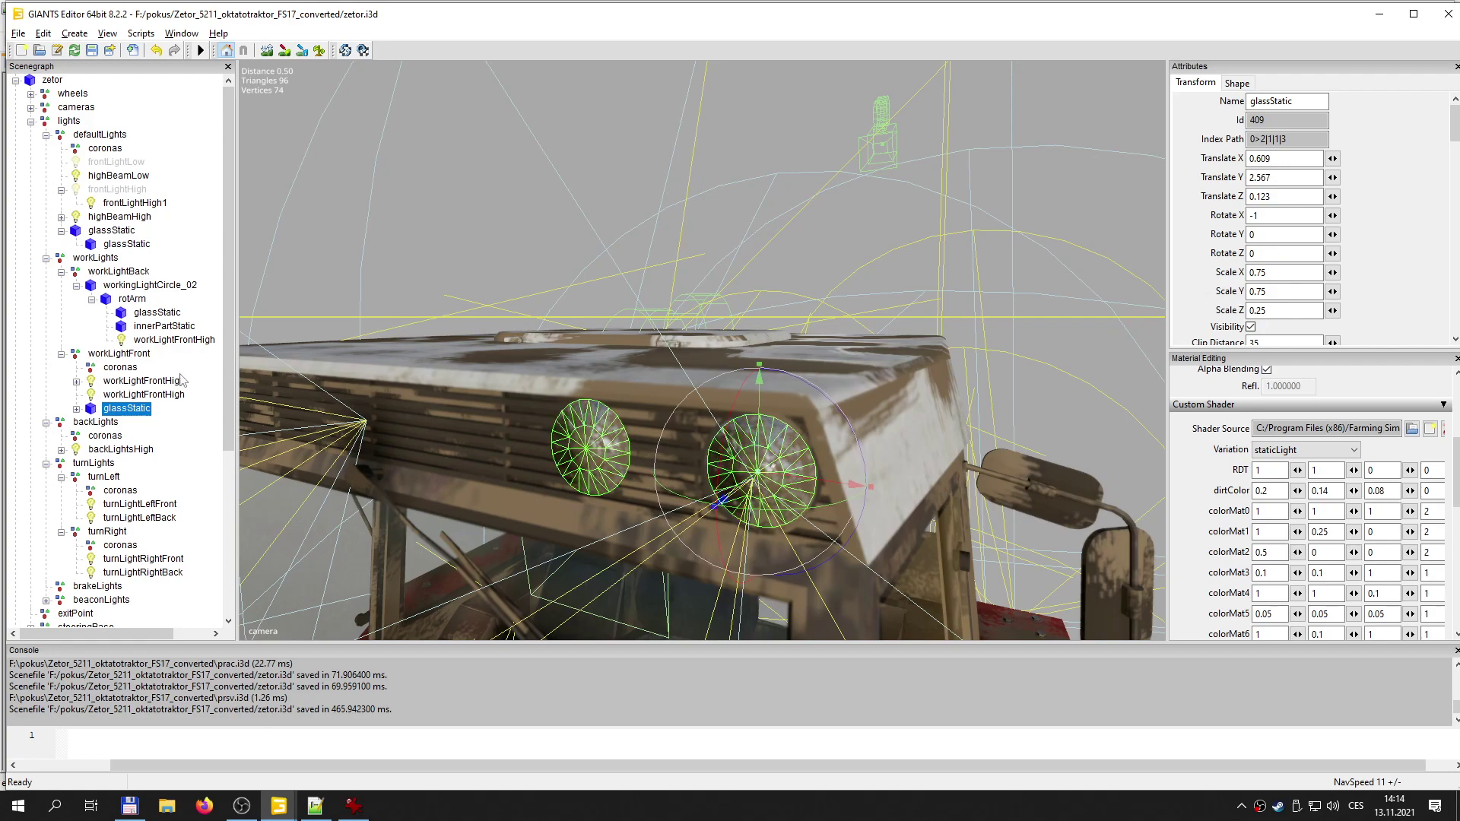
- Move the child glassStatic under workLightFront onto the other roof work light, to about X -1.609
click(76, 408)
click(143, 423)
alt+drag(461, 536, 867, 504)
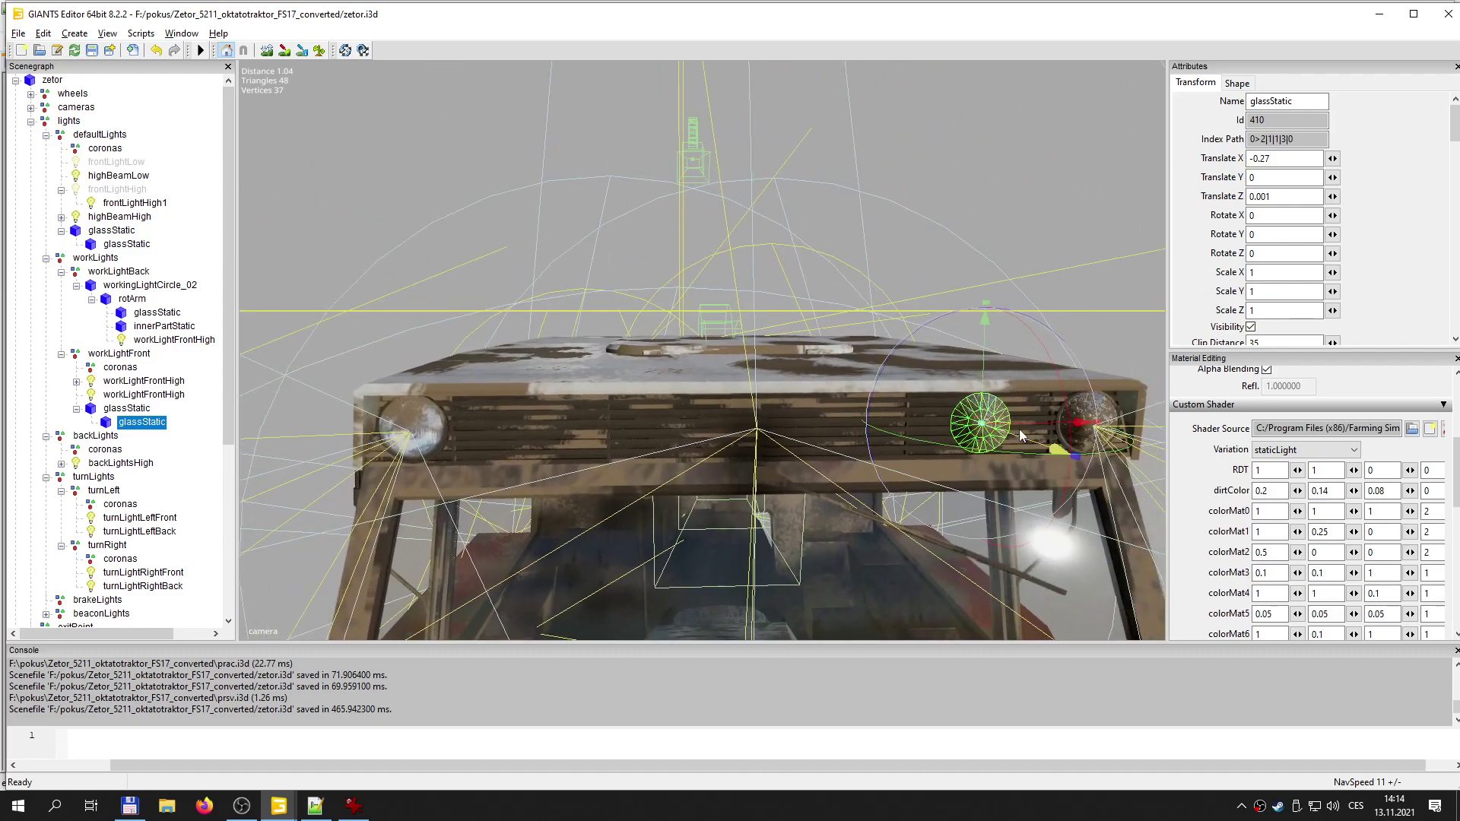
drag(1023, 423, 156, 423)
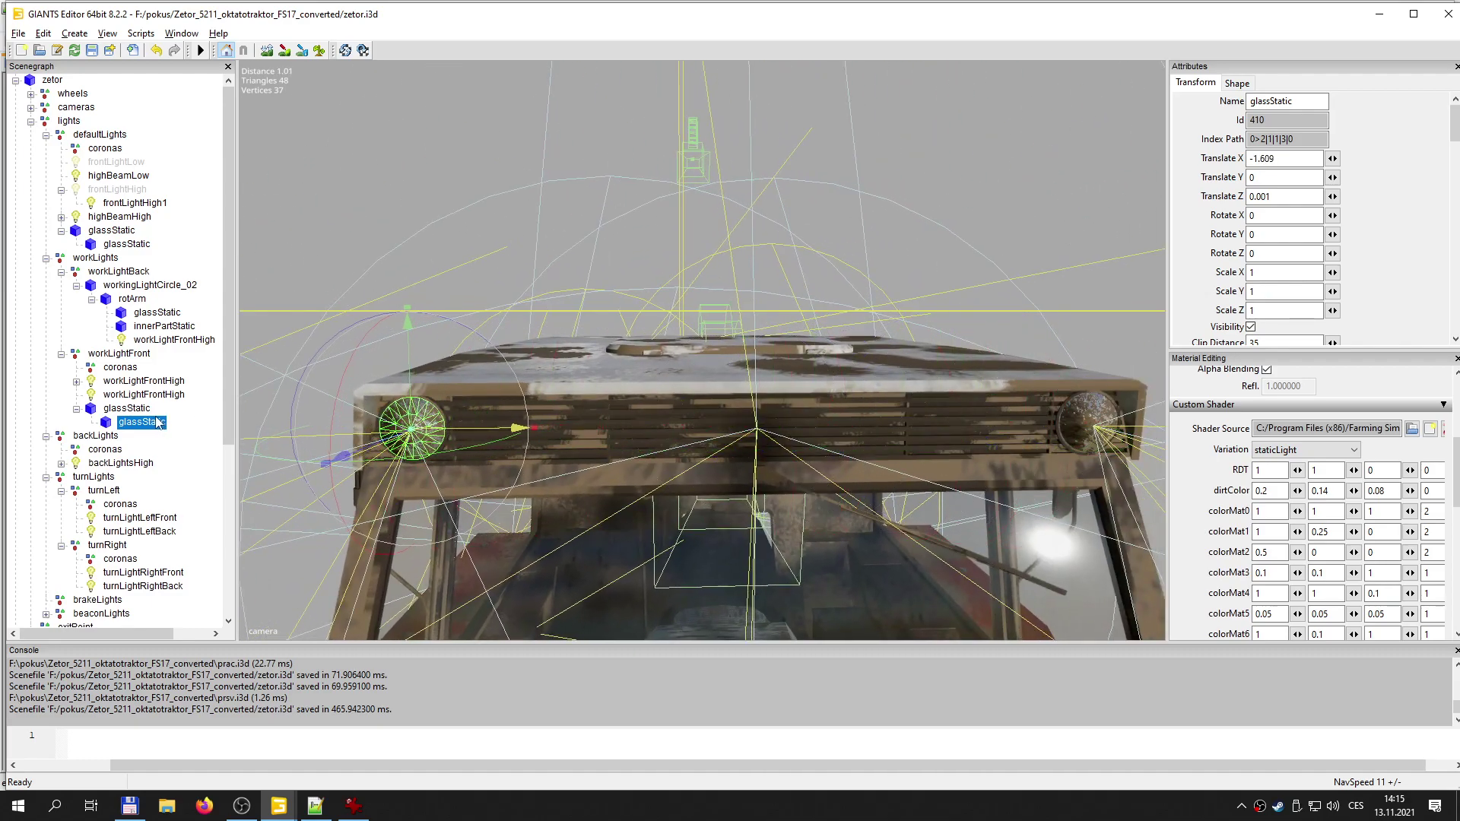
- Deselect the glass, check its fit on the roof work light and save the scene
click(196, 445)
alt+drag(251, 445, 527, 471)
alt+middle_drag(527, 471, 531, 460)
scroll(523, 453, up, 3)
scroll(525, 465, down, 2)
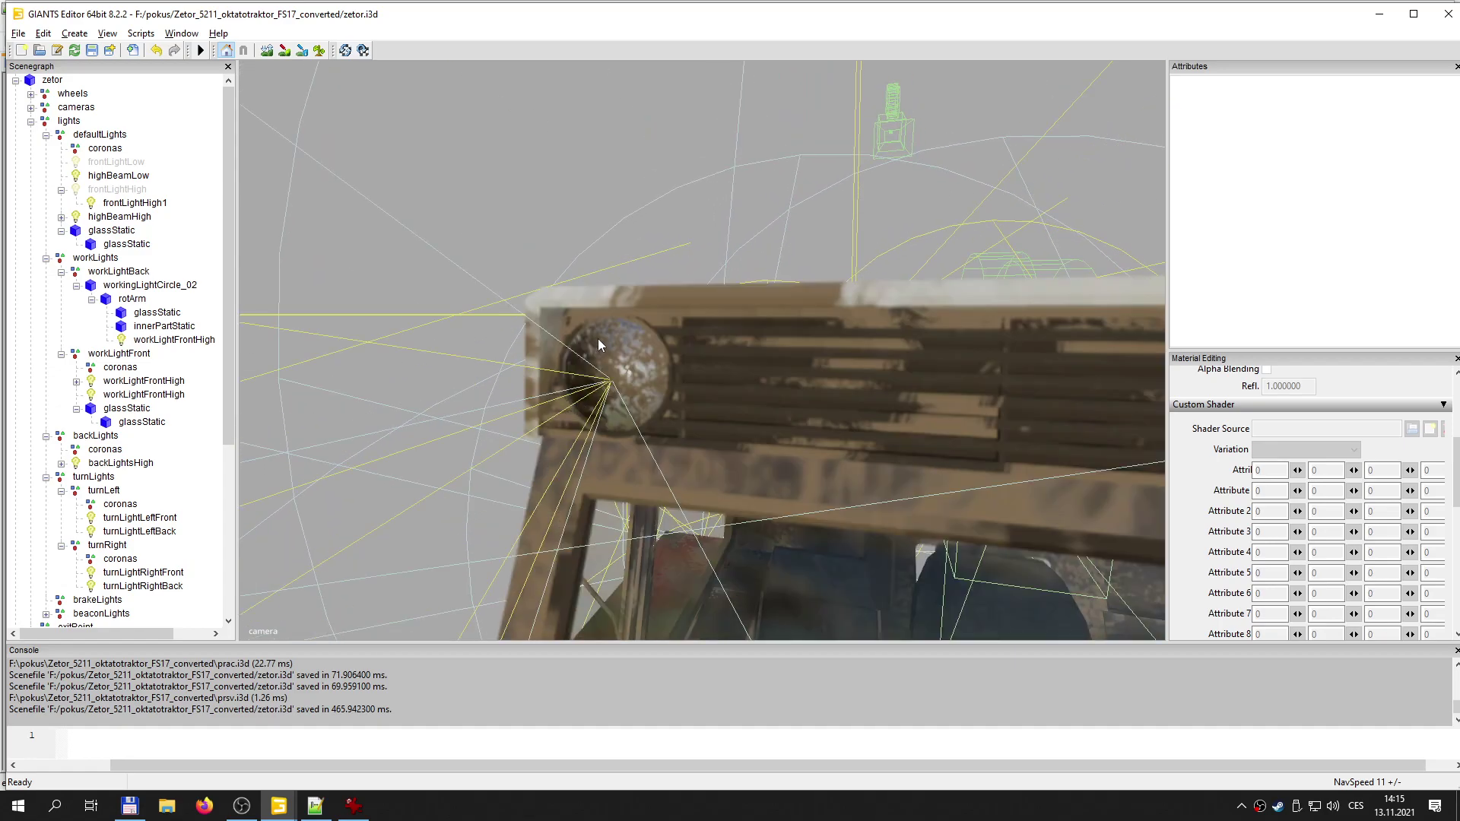
scroll(659, 401, down, 3)
alt+middle_drag(823, 469, 723, 477)
alt+drag(723, 478, 741, 458)
alt+middle_drag(741, 458, 661, 462)
alt+drag(662, 462, 654, 454)
alt+middle_drag(654, 454, 616, 415)
scroll(639, 415, down, 3)
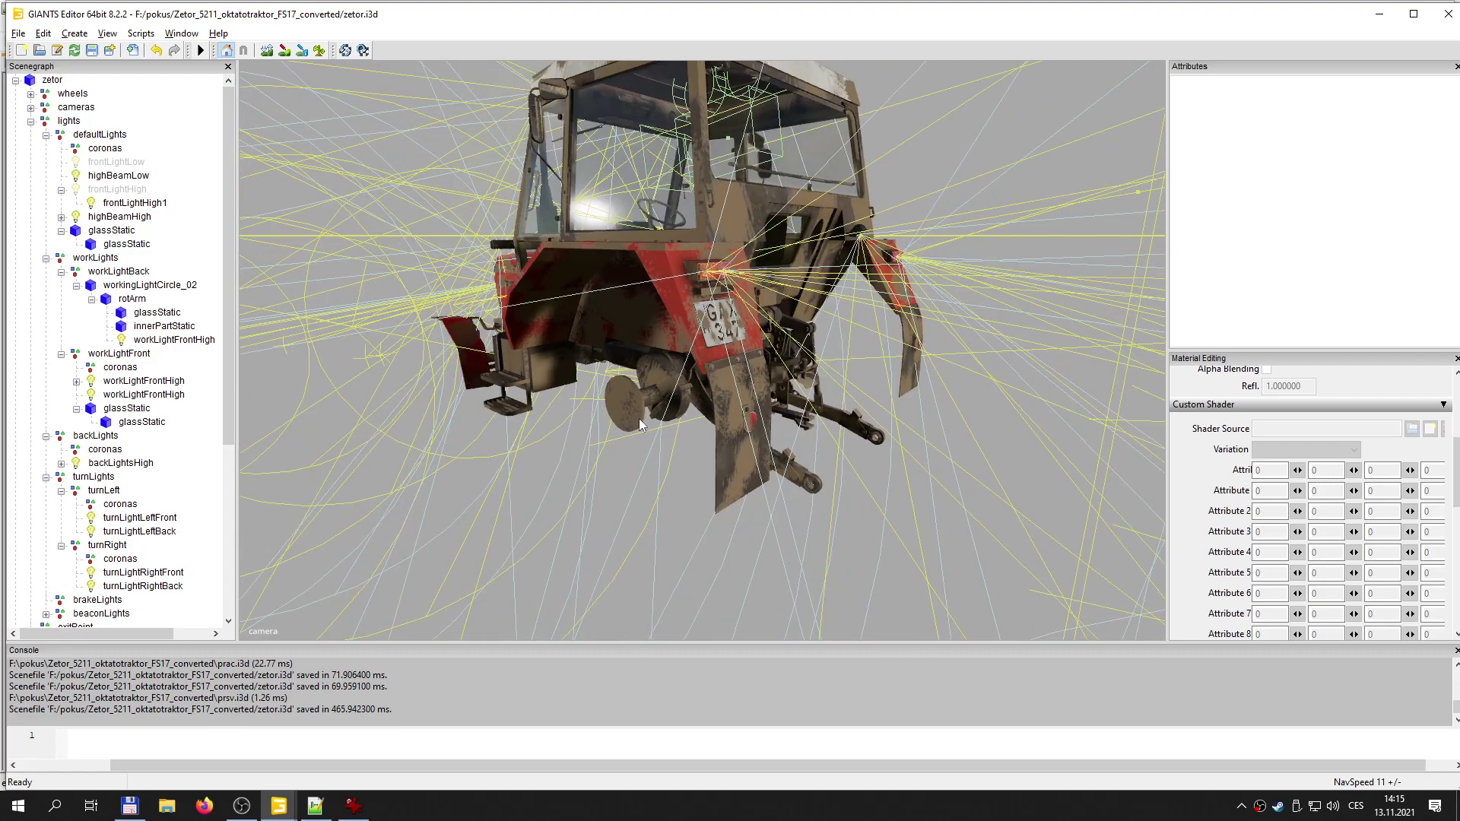
key(ctrl+s)
- Examine the rear work light, the fender tail lights and the cab's front turn light to see which lamp glasses are needed
alt+drag(677, 327, 622, 375)
scroll(727, 393, up, 4)
alt+drag(727, 392, 793, 404)
middle_drag(793, 404, 722, 316)
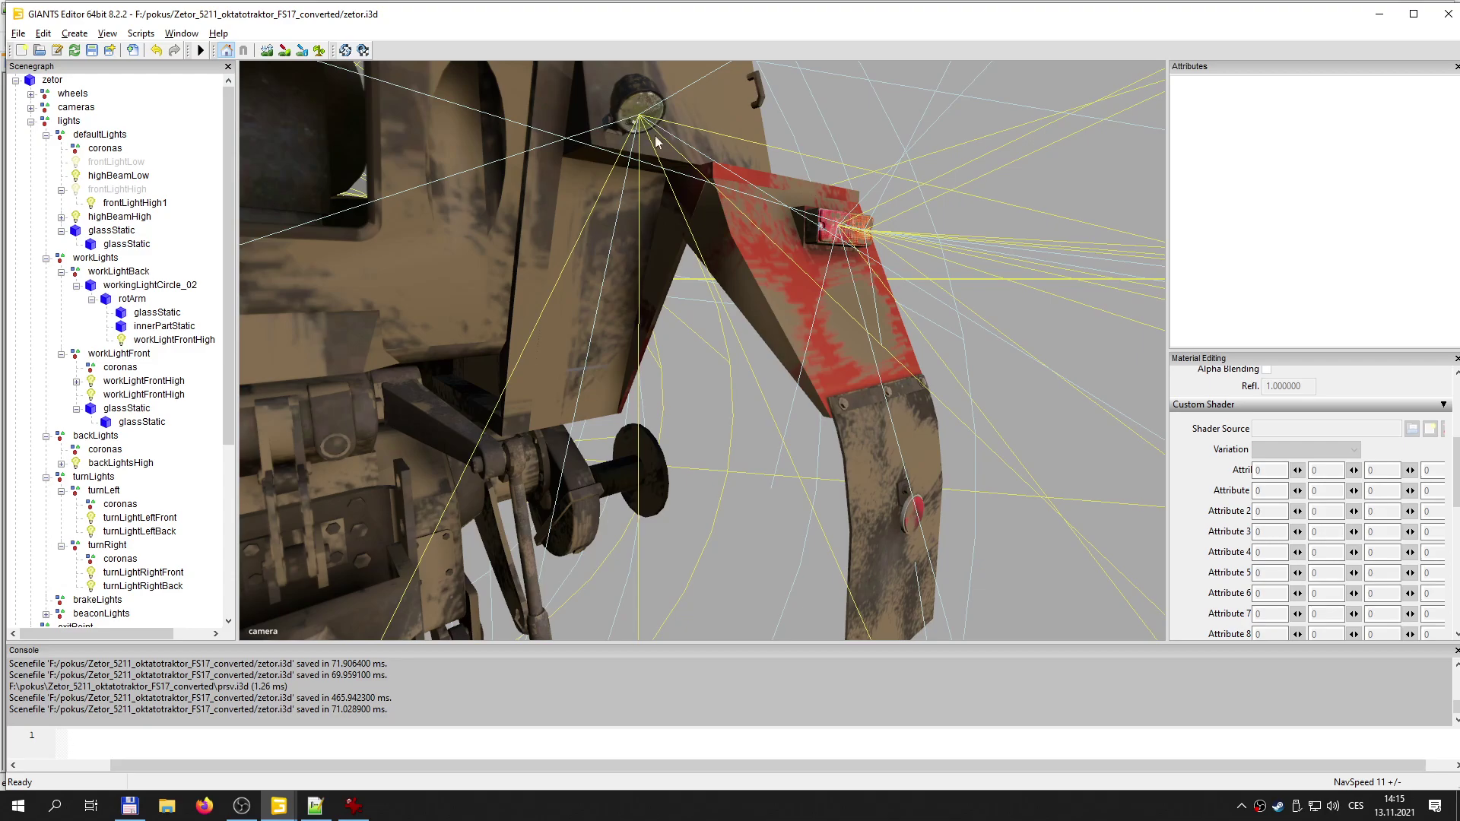
scroll(680, 228, down, 5)
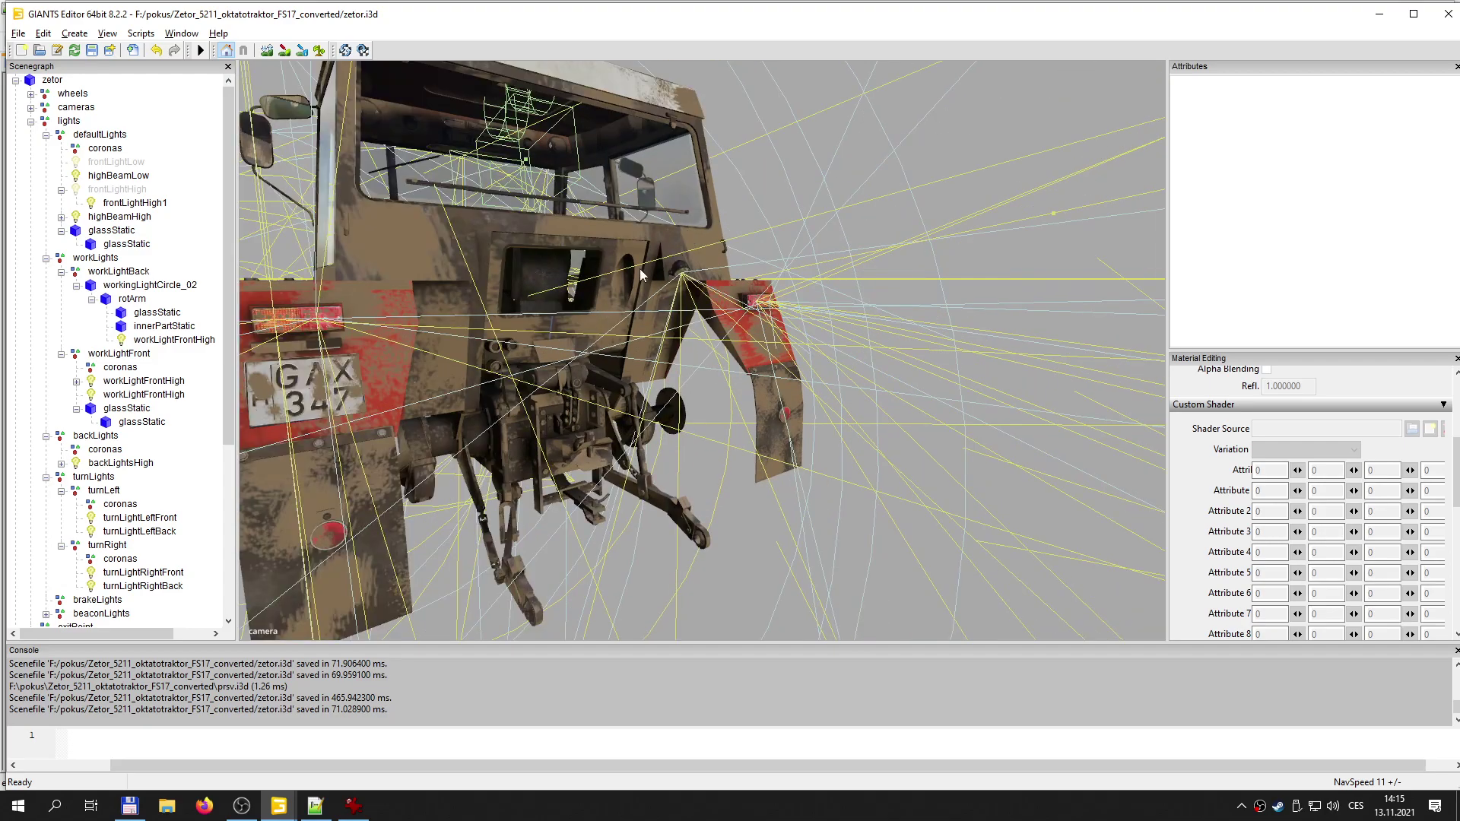
alt+drag(562, 421, 640, 437)
scroll(606, 418, up, 3)
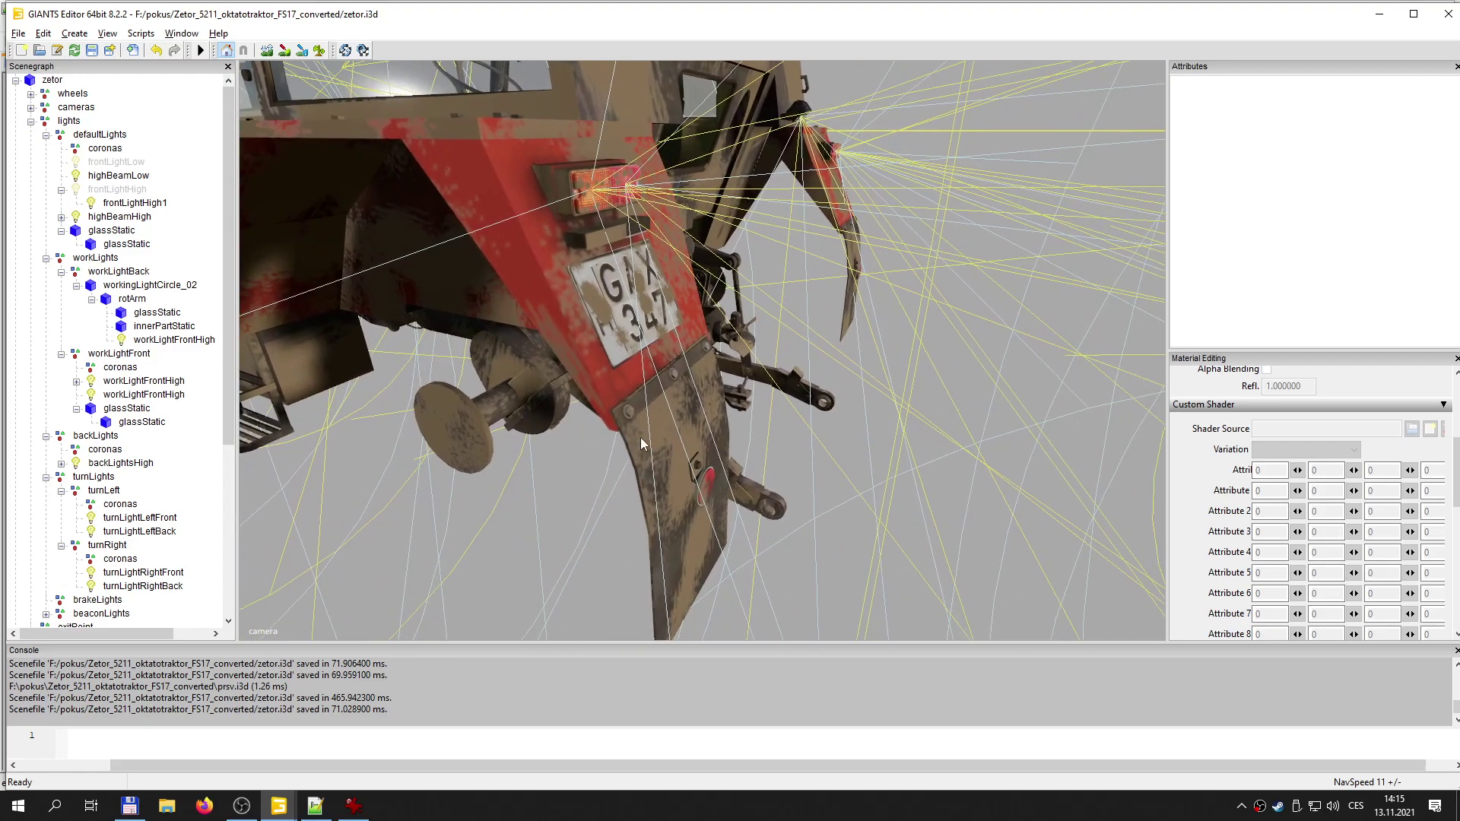
middle_drag(637, 447, 623, 467)
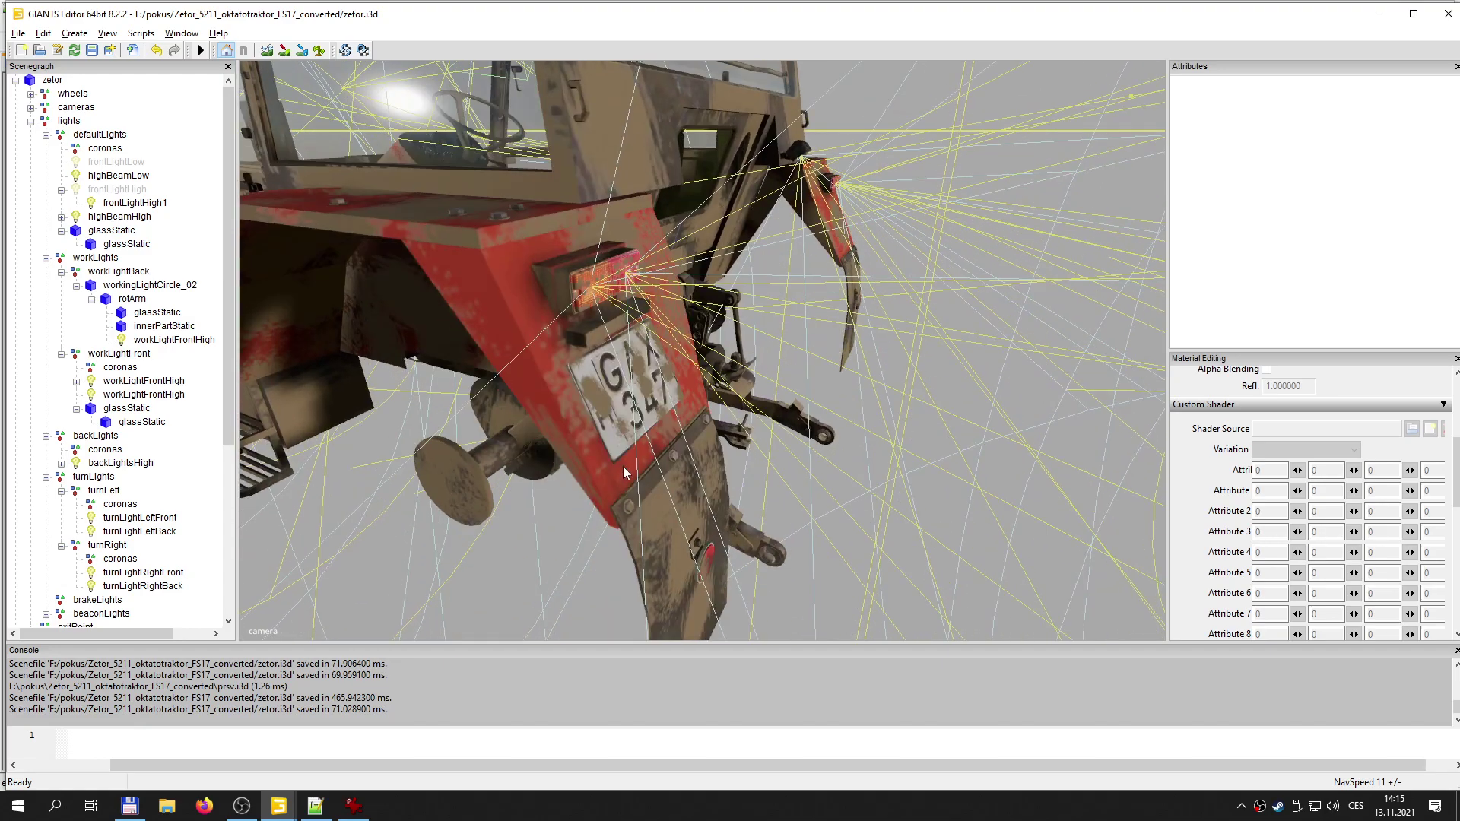
middle_drag(477, 397, 777, 346)
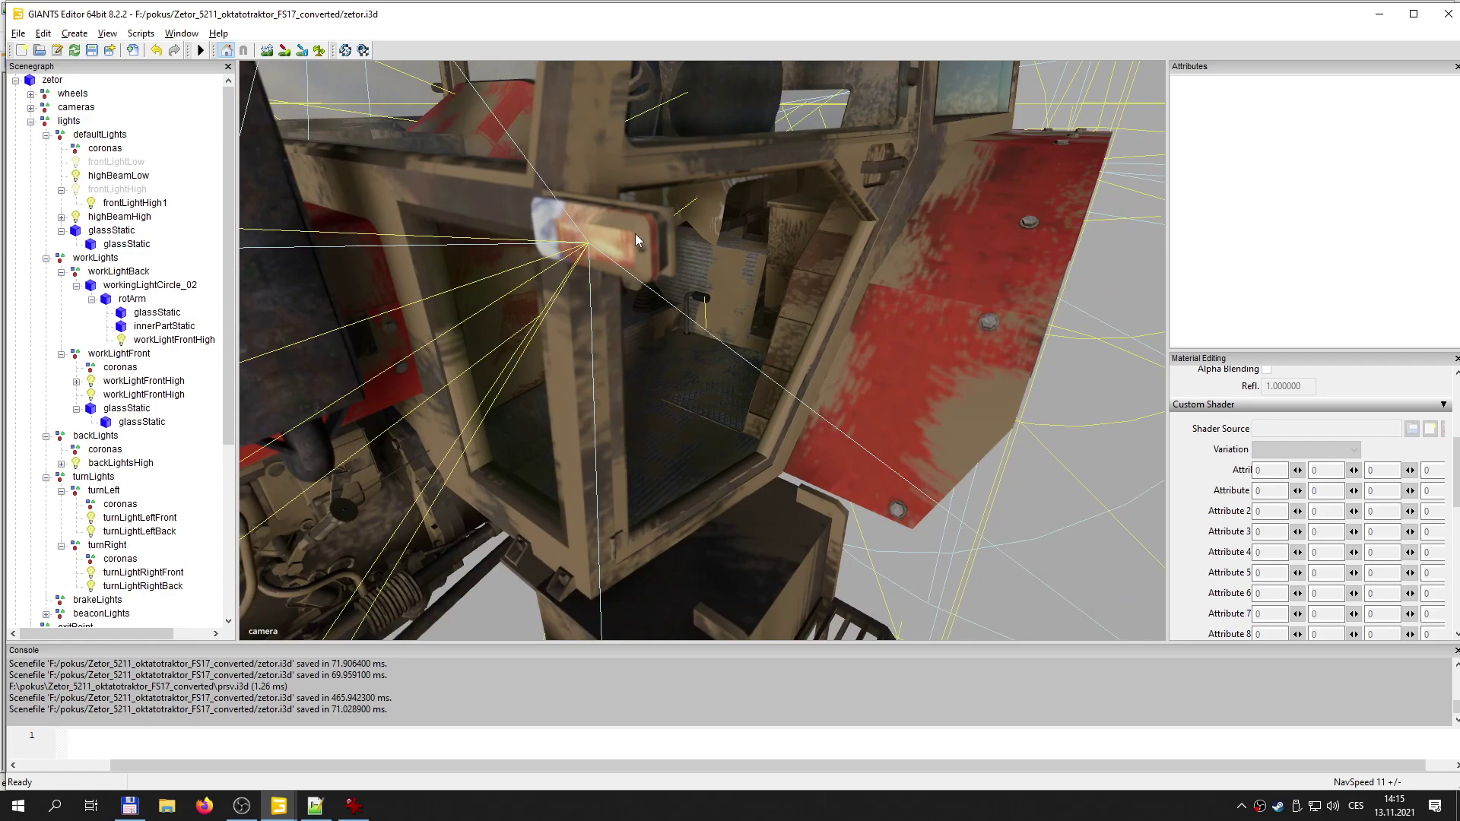
scroll(599, 353, down, 5)
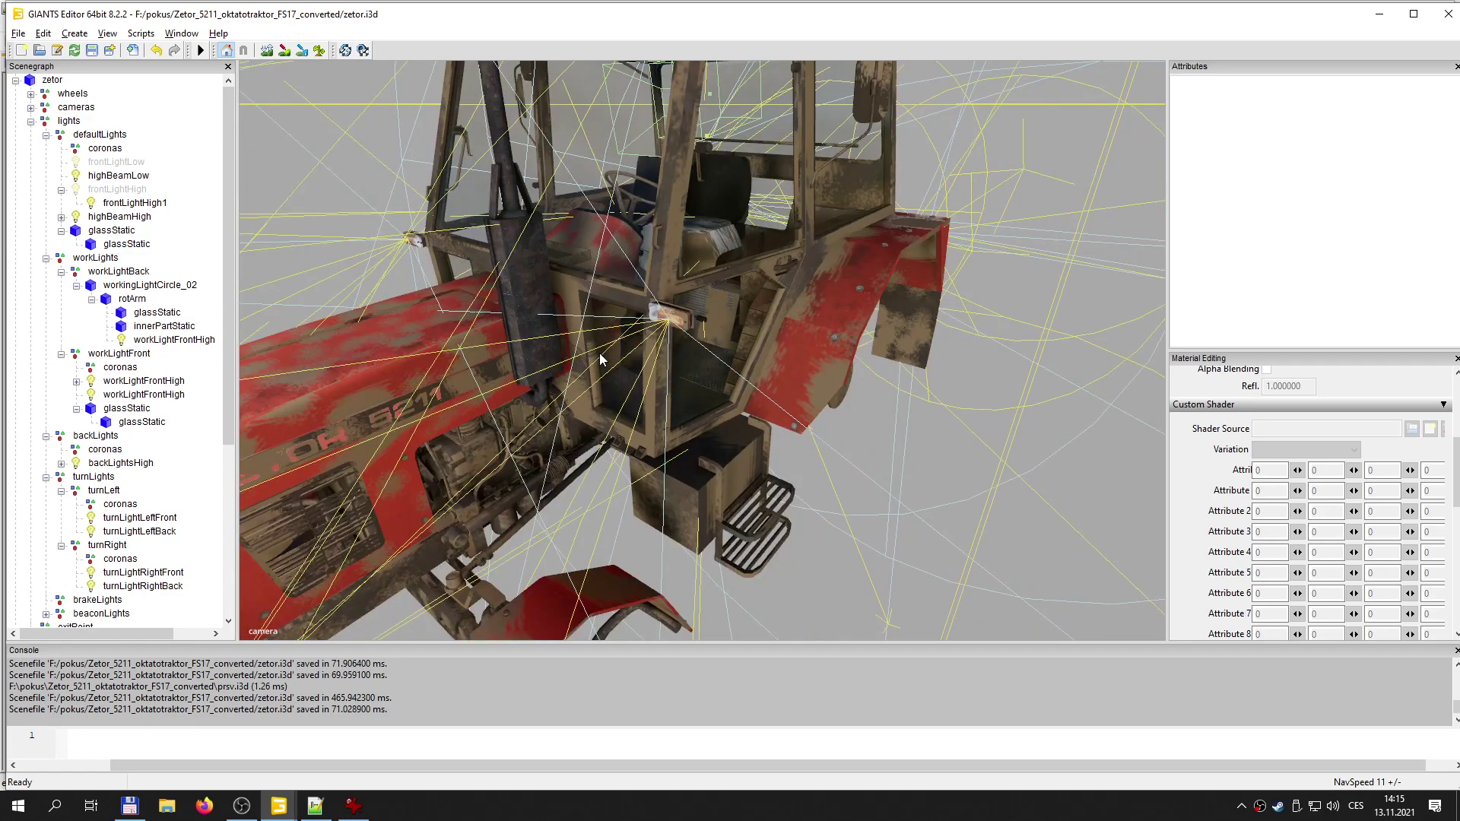
- Switch to the allLights.png overview in IrfanView and look for a light matching the cab's front turn light
click(353, 805)
key(Return)
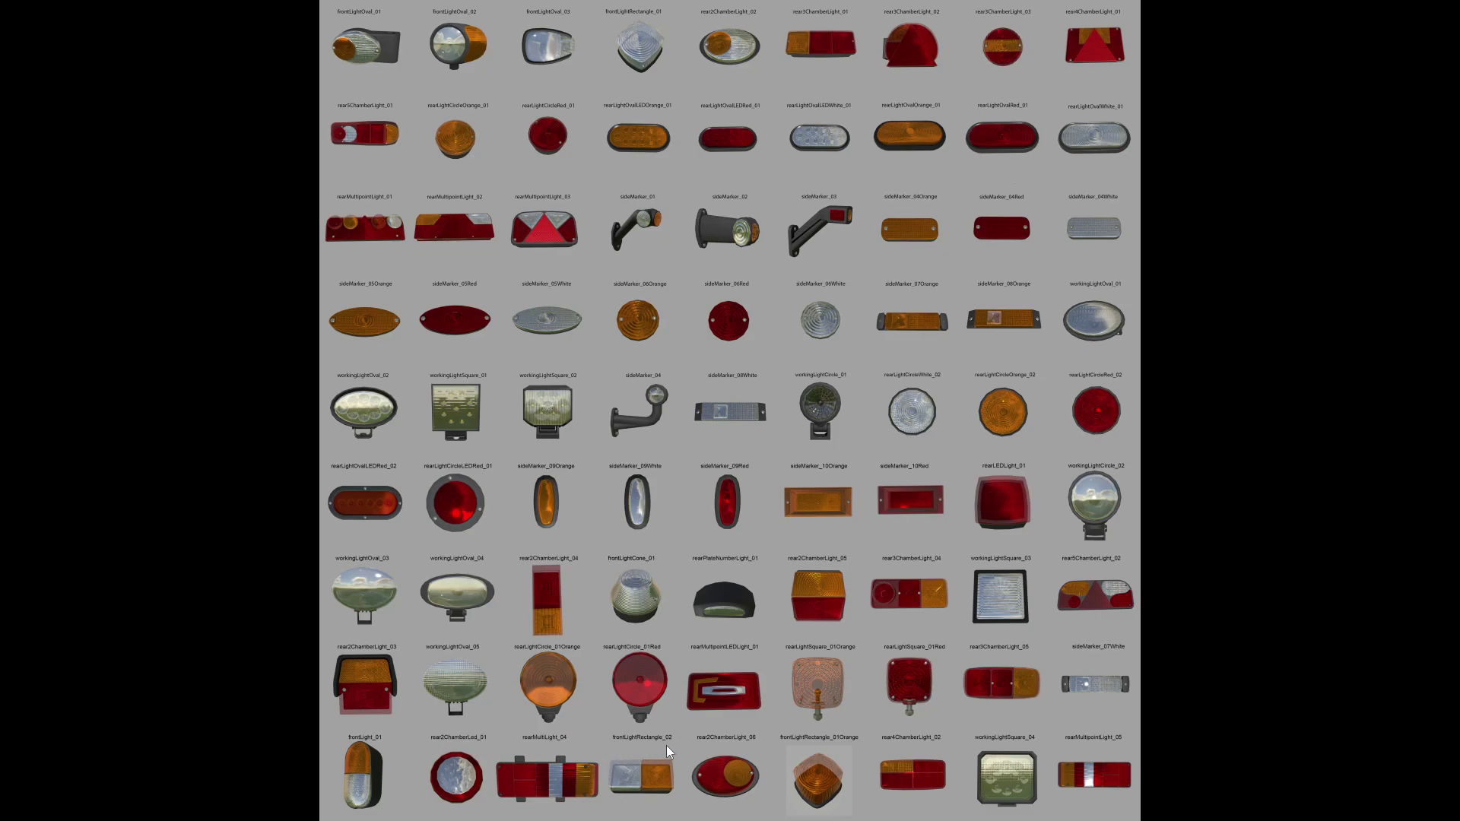
double_click(667, 595)
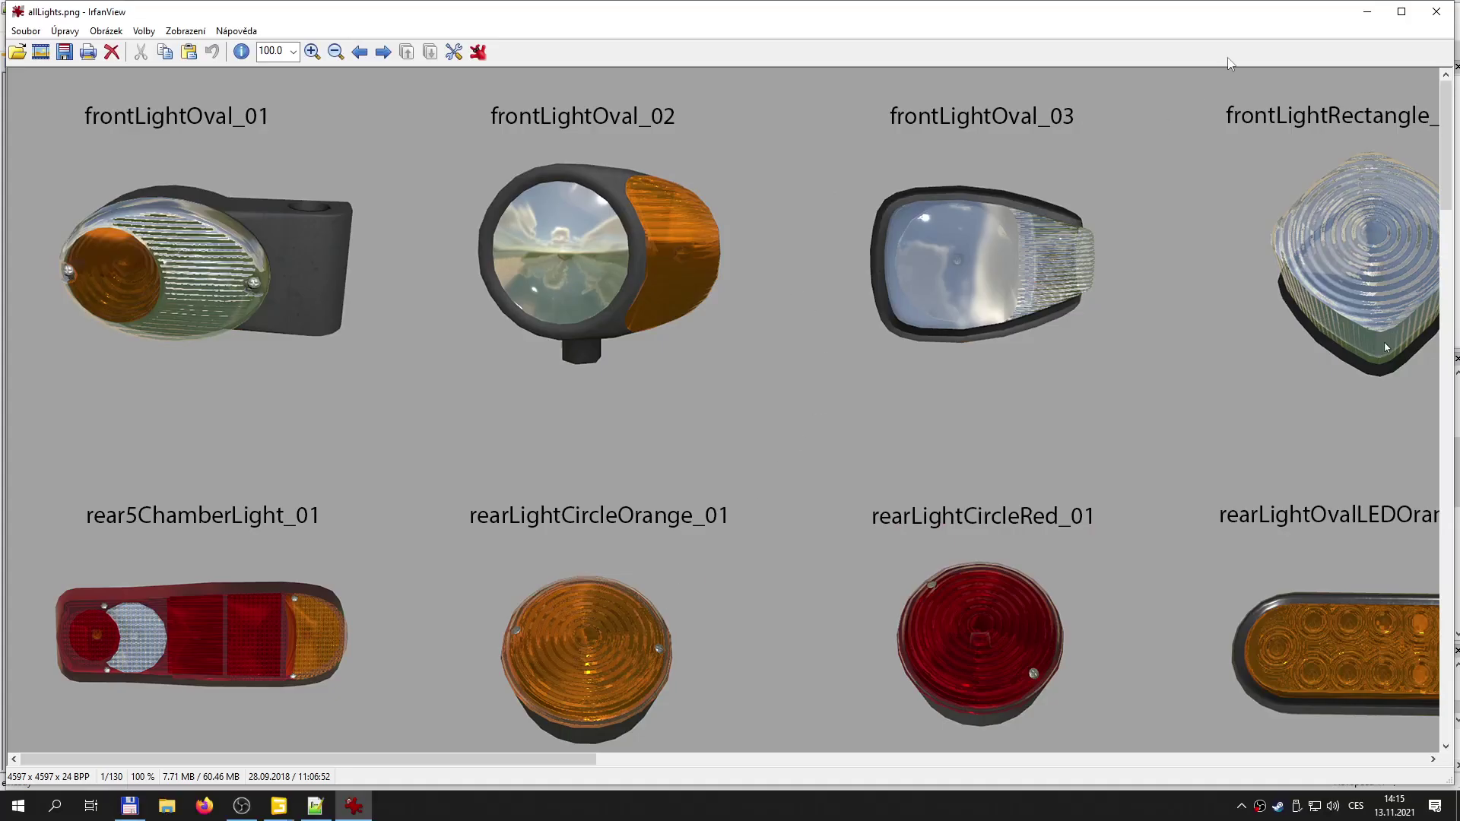
click(1367, 11)
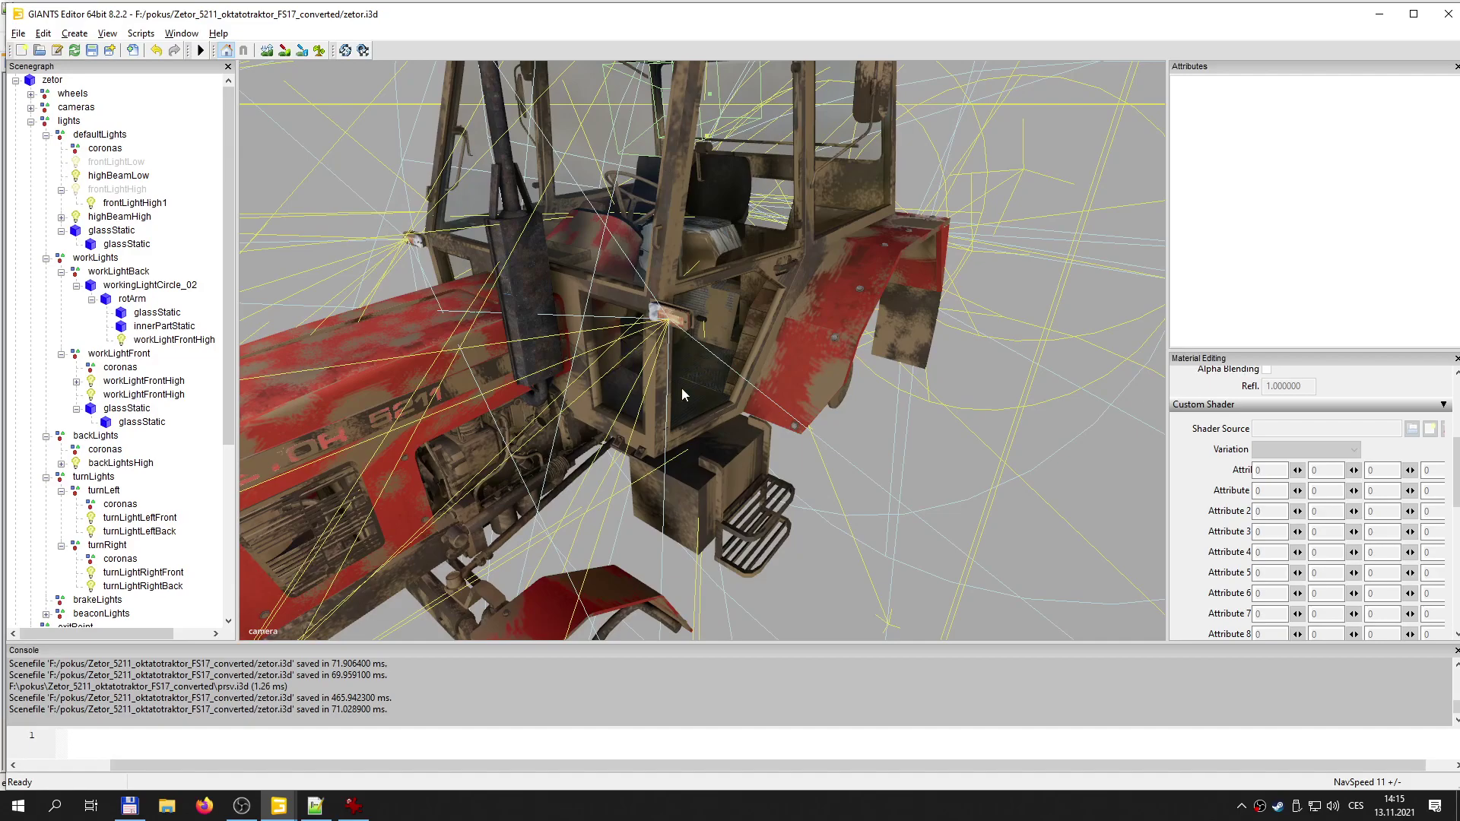
- Open frontLightRectangle_02.i3d from the game's shared lizard lights folder
scroll(677, 314, up, 2)
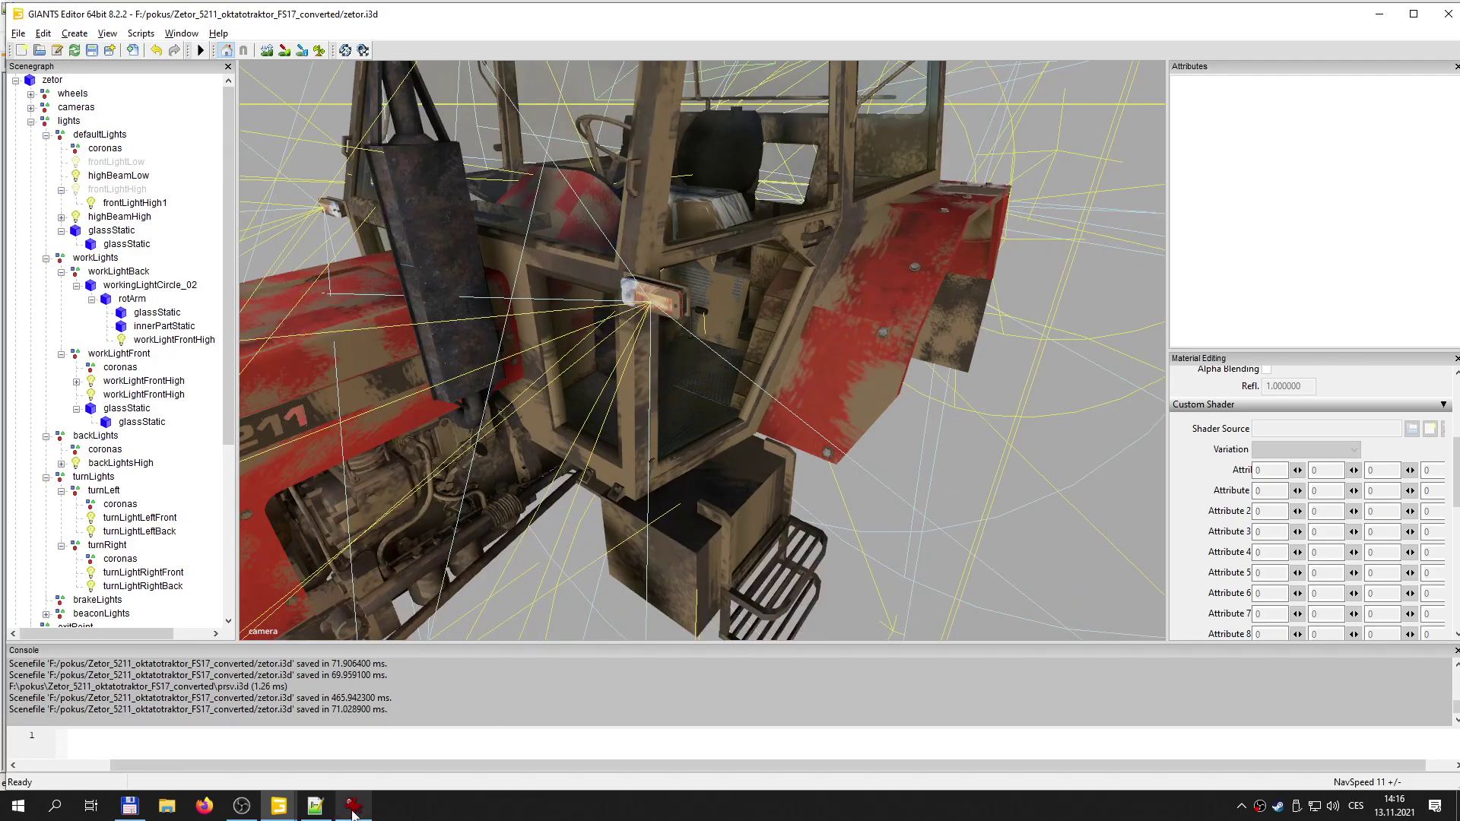
click(129, 805)
drag(709, 245, 633, 250)
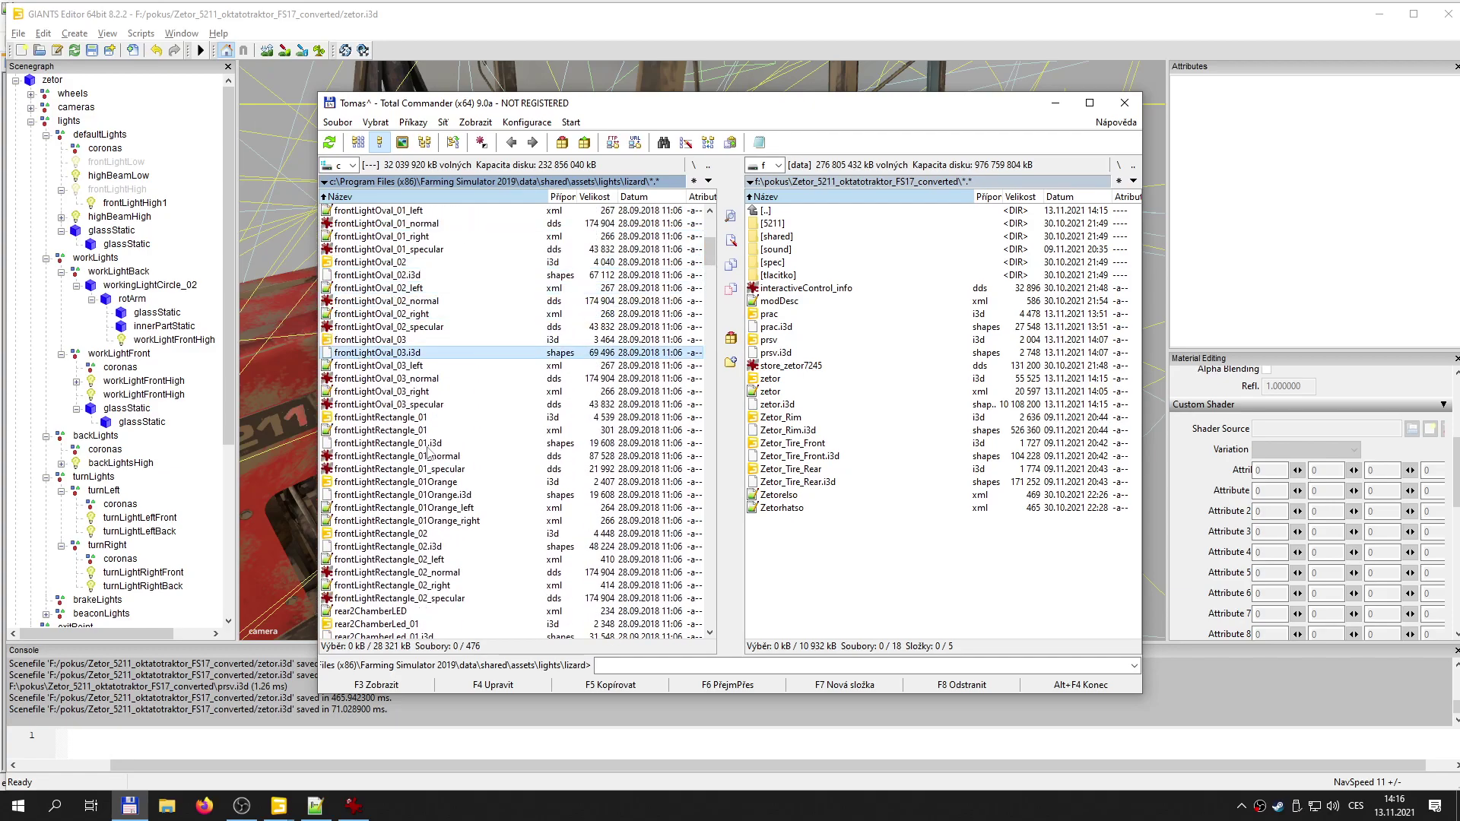
scroll(427, 450, down, 5)
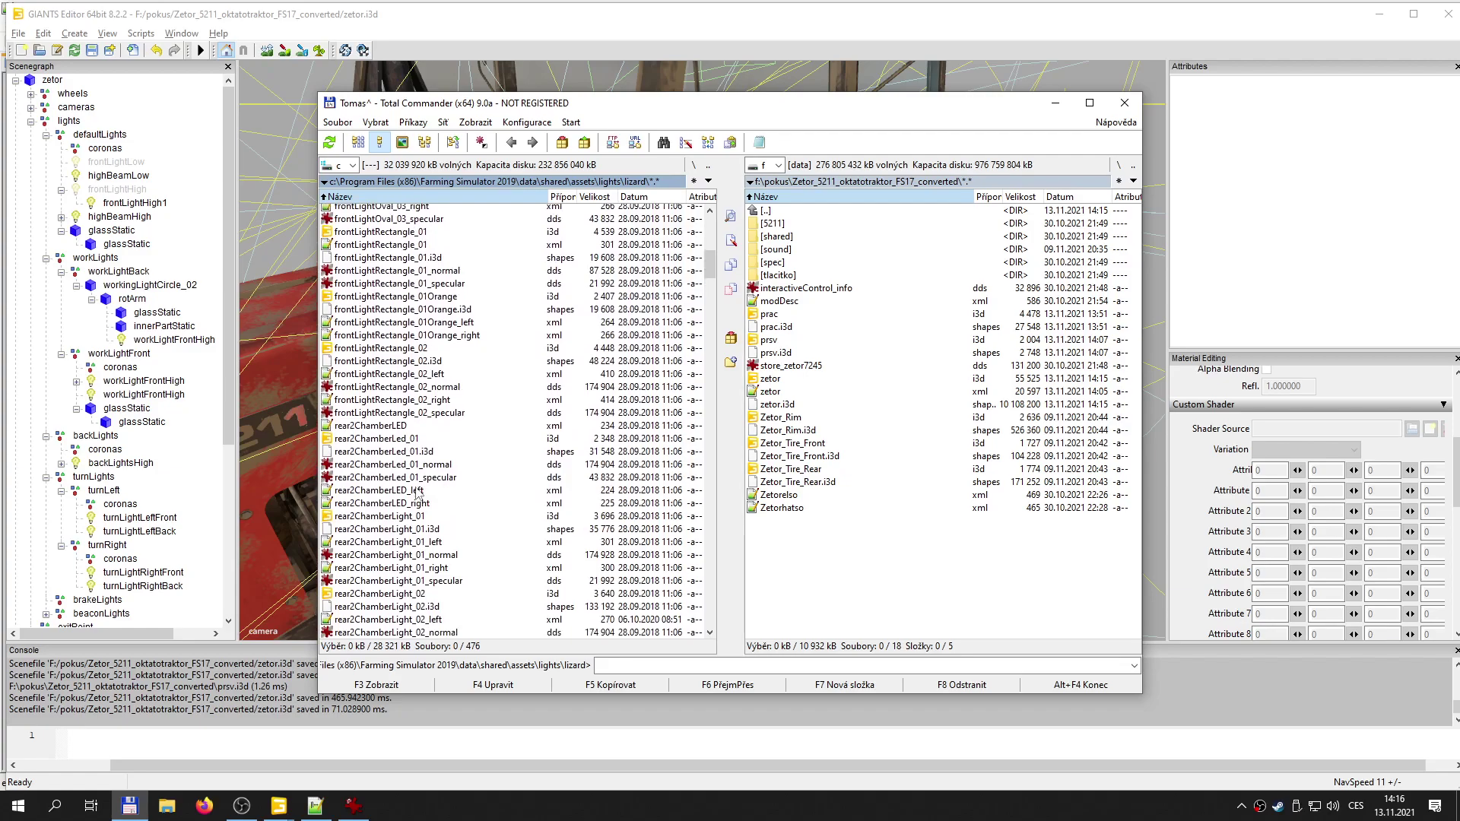
double_click(372, 342)
click(724, 491)
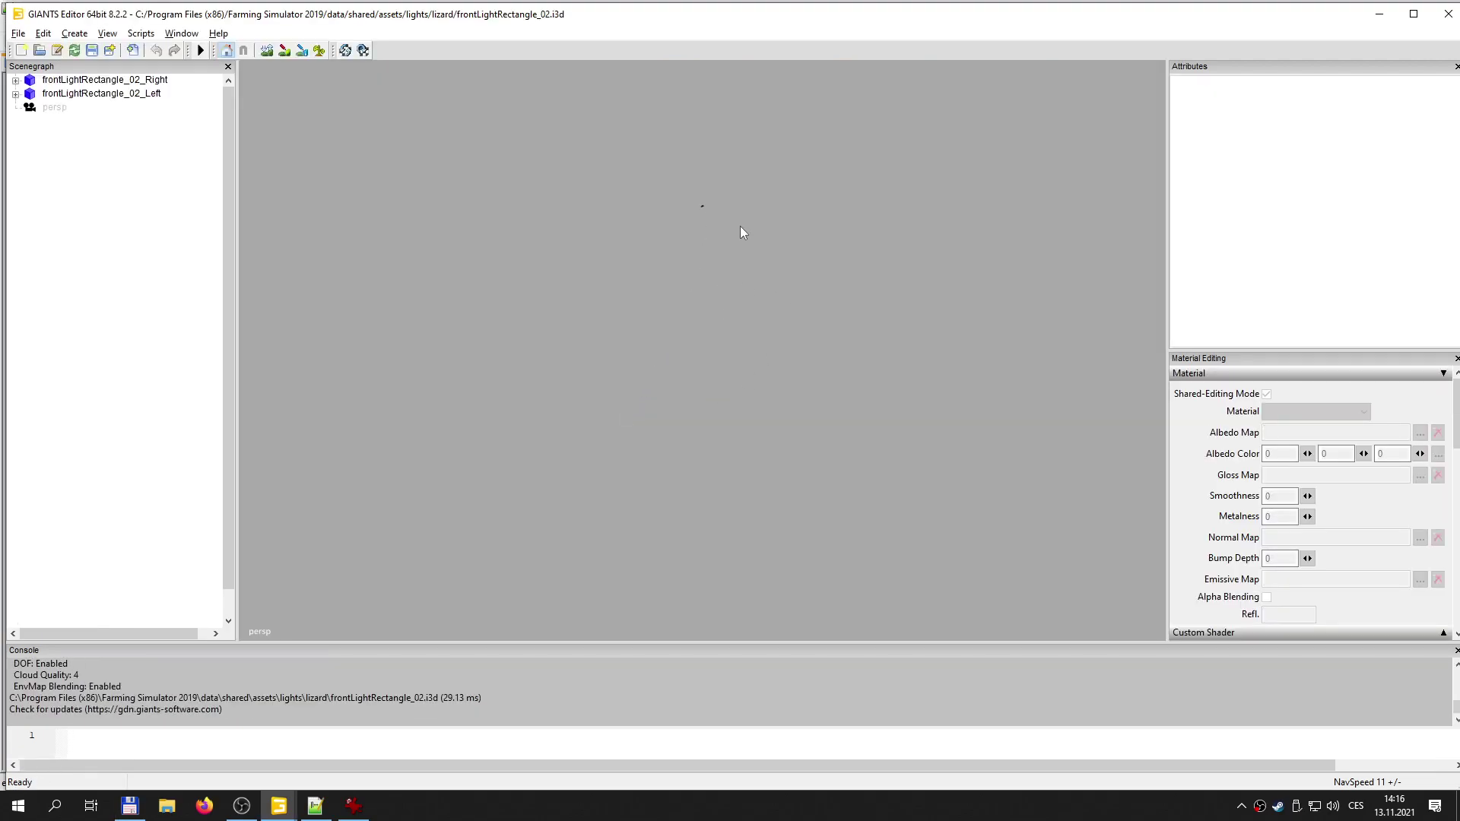
- Examine the clear and orange sections of the frontLightRectangle_02 model up close as a match for the cab's front turn light
alt+right_drag(736, 276, 764, 175)
alt+middle_drag(632, 217, 784, 247)
alt+right_drag(709, 241, 696, 222)
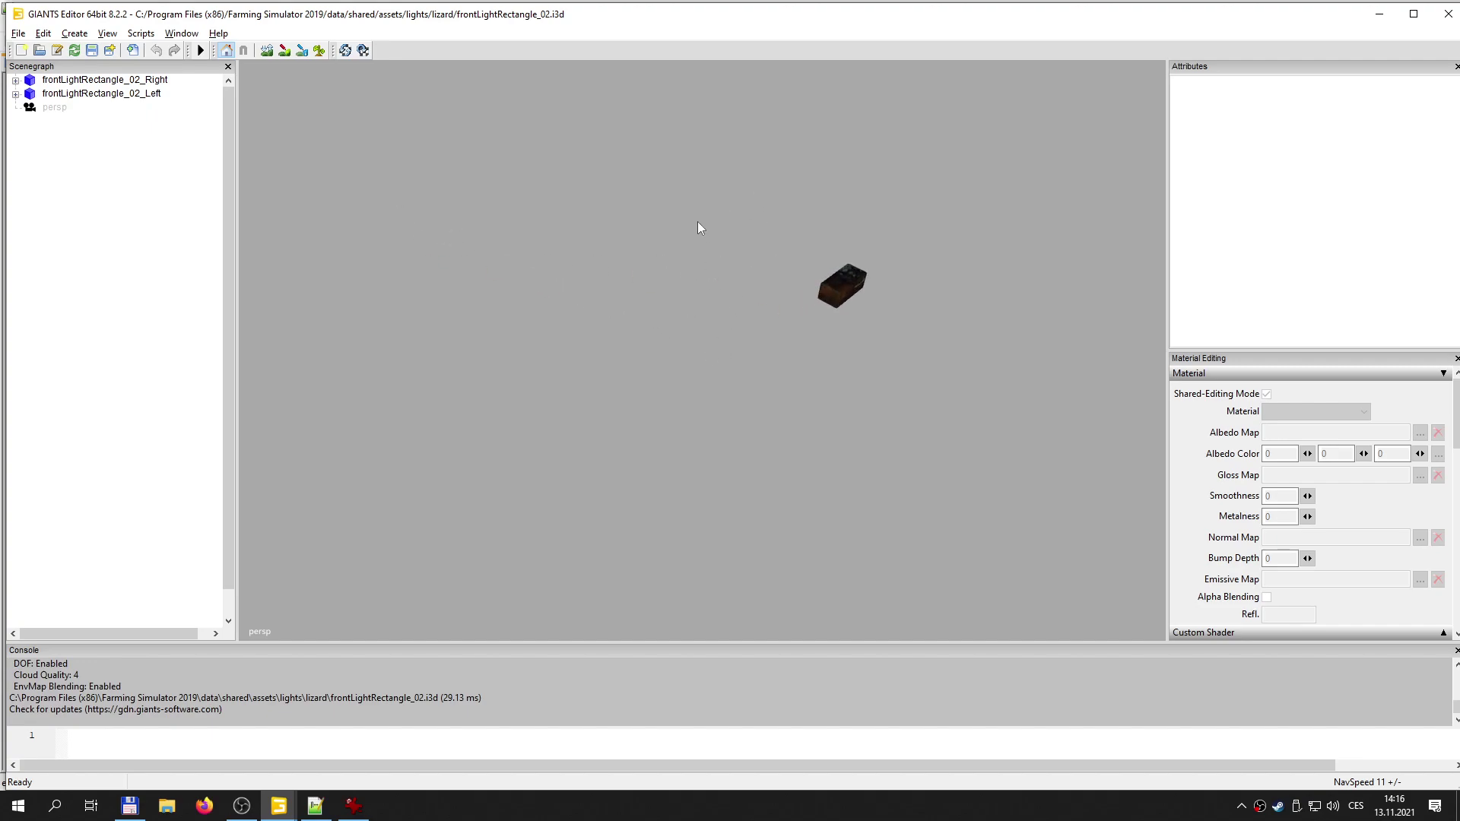
mouse_move(700, 228)
middle_down()
mouse_move(685, 238)
mouse_move(695, 248)
mouse_move(689, 231)
middle_up()
alt+right_drag(689, 231, 689, 240)
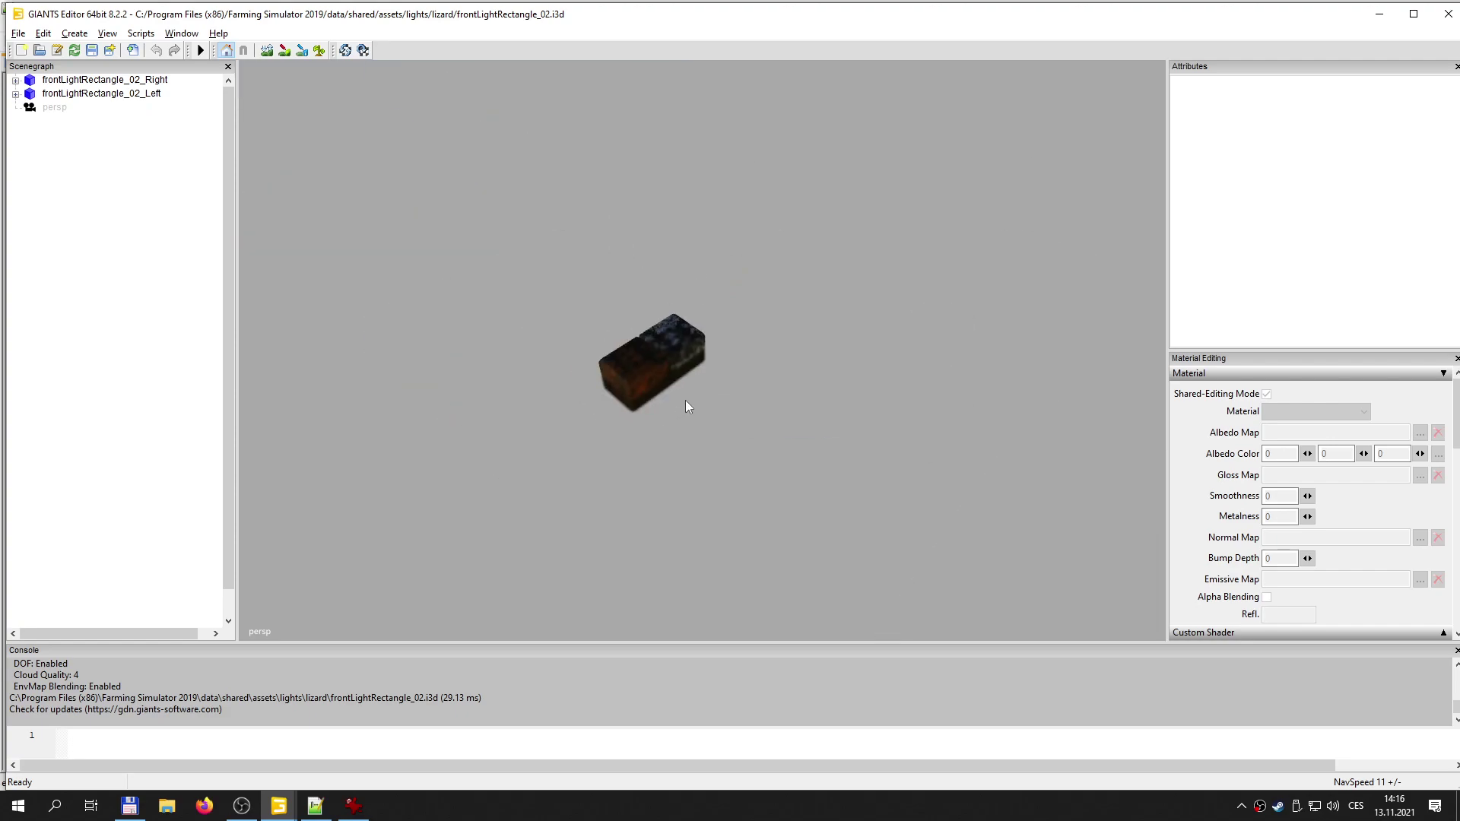
scroll(683, 395, up, 3)
scroll(681, 390, down, 2)
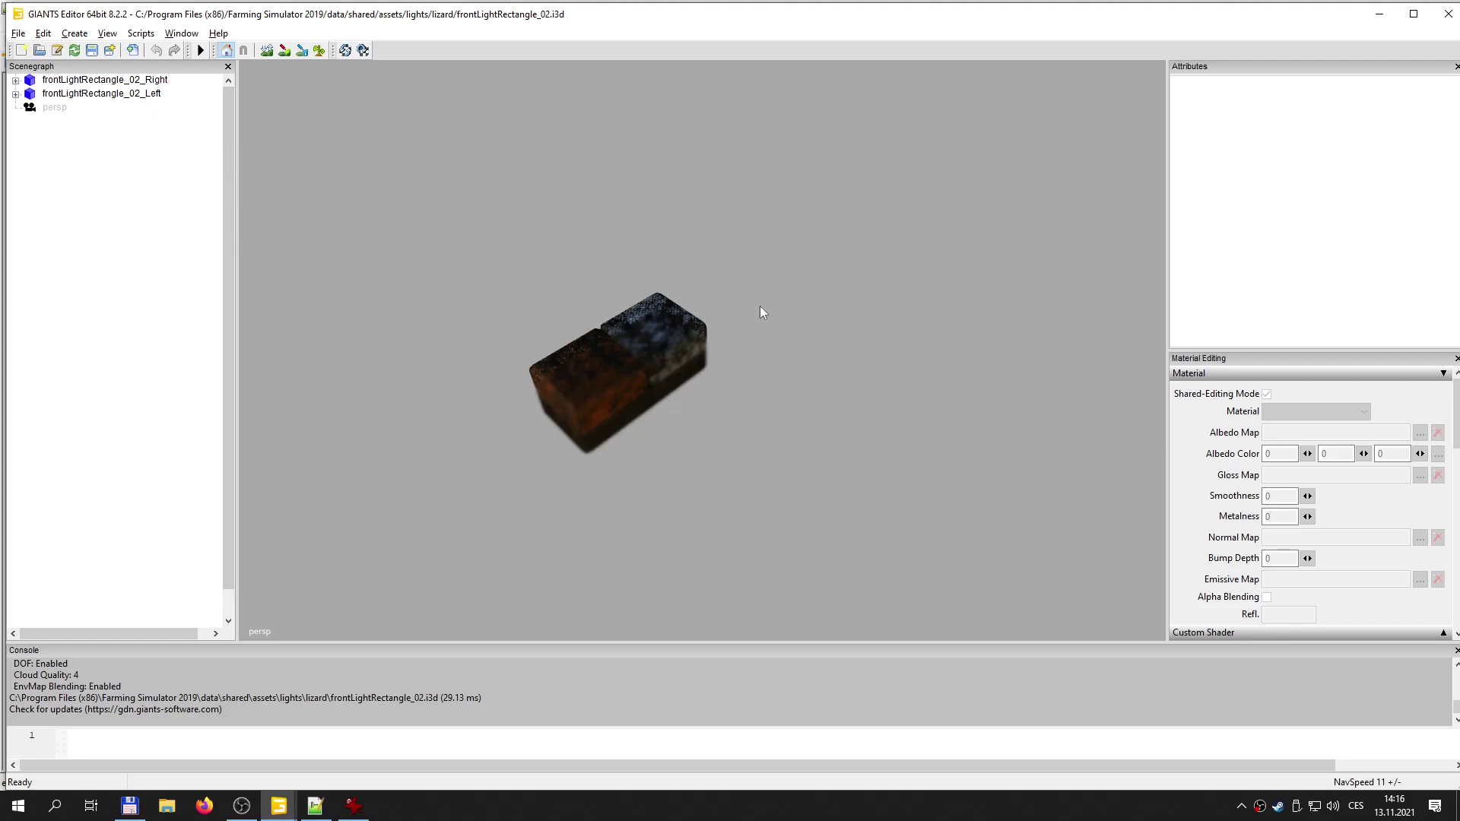
click(130, 80)
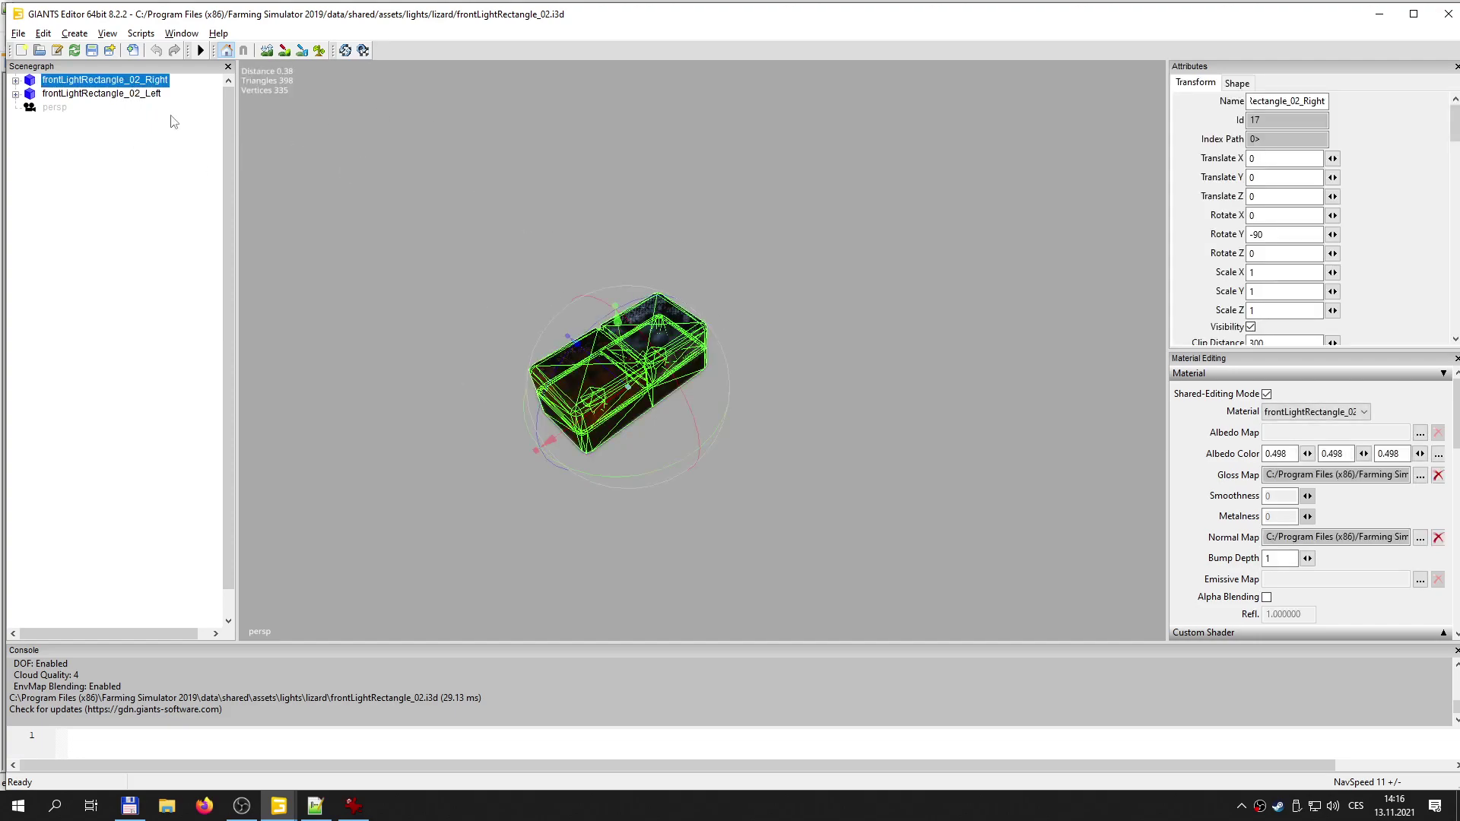
click(19, 33)
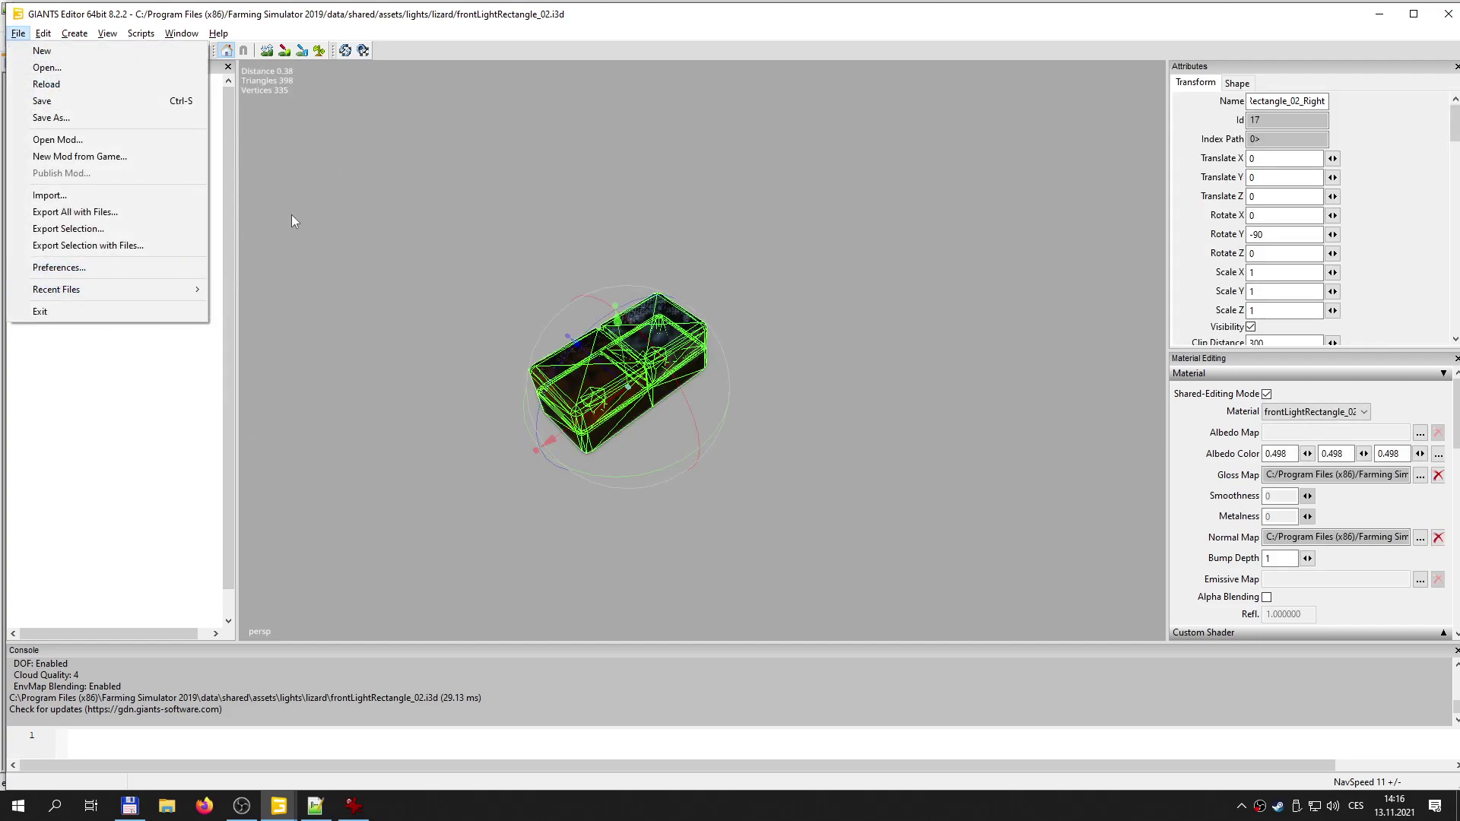
click(121, 553)
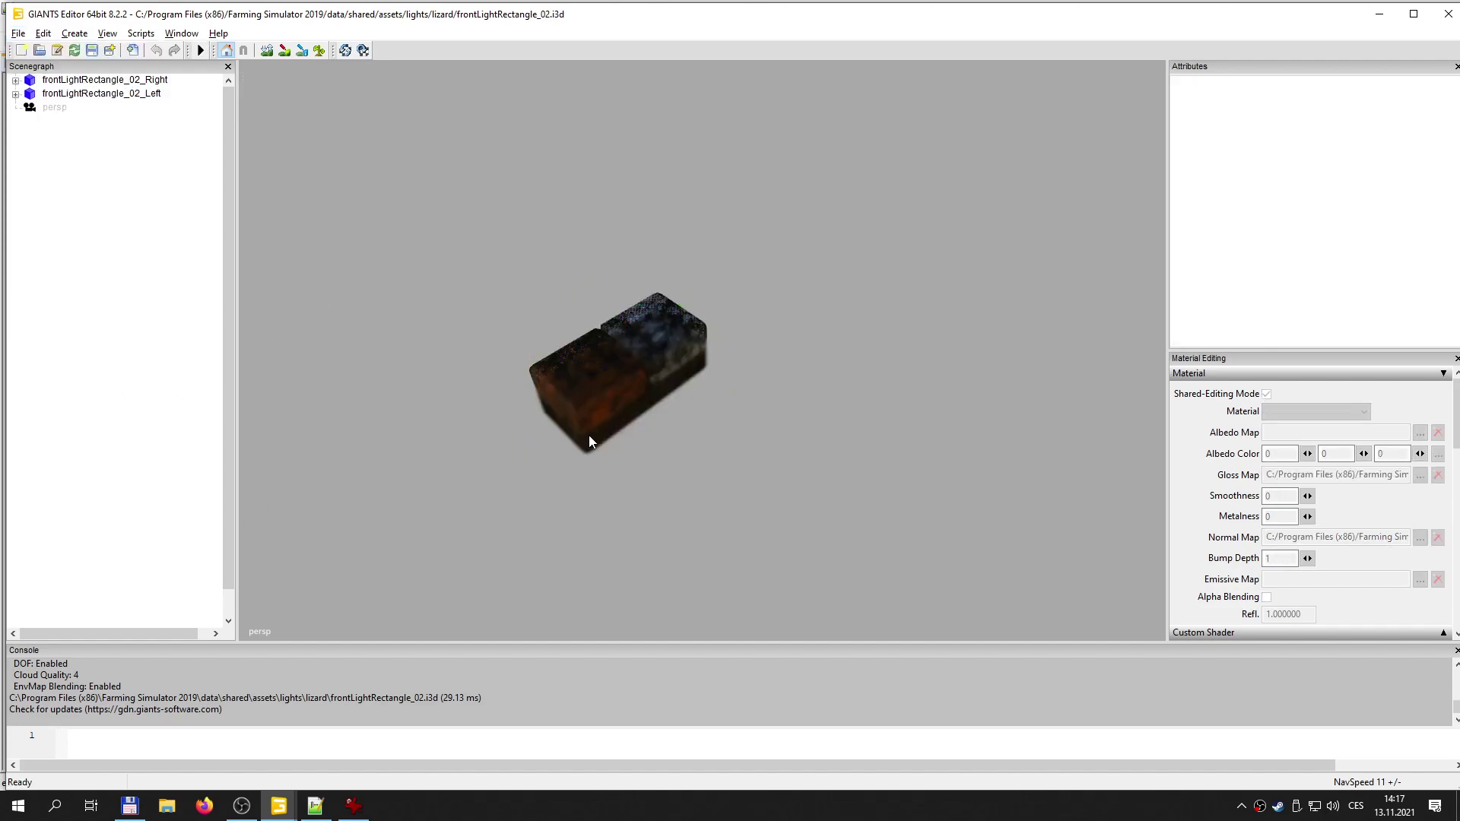
- Export defaultStaticGlass and turnlightStaticGlass of frontLightRectangle_02_Right together into the Zetor mod folder as pos.i3d
click(15, 79)
click(85, 135)
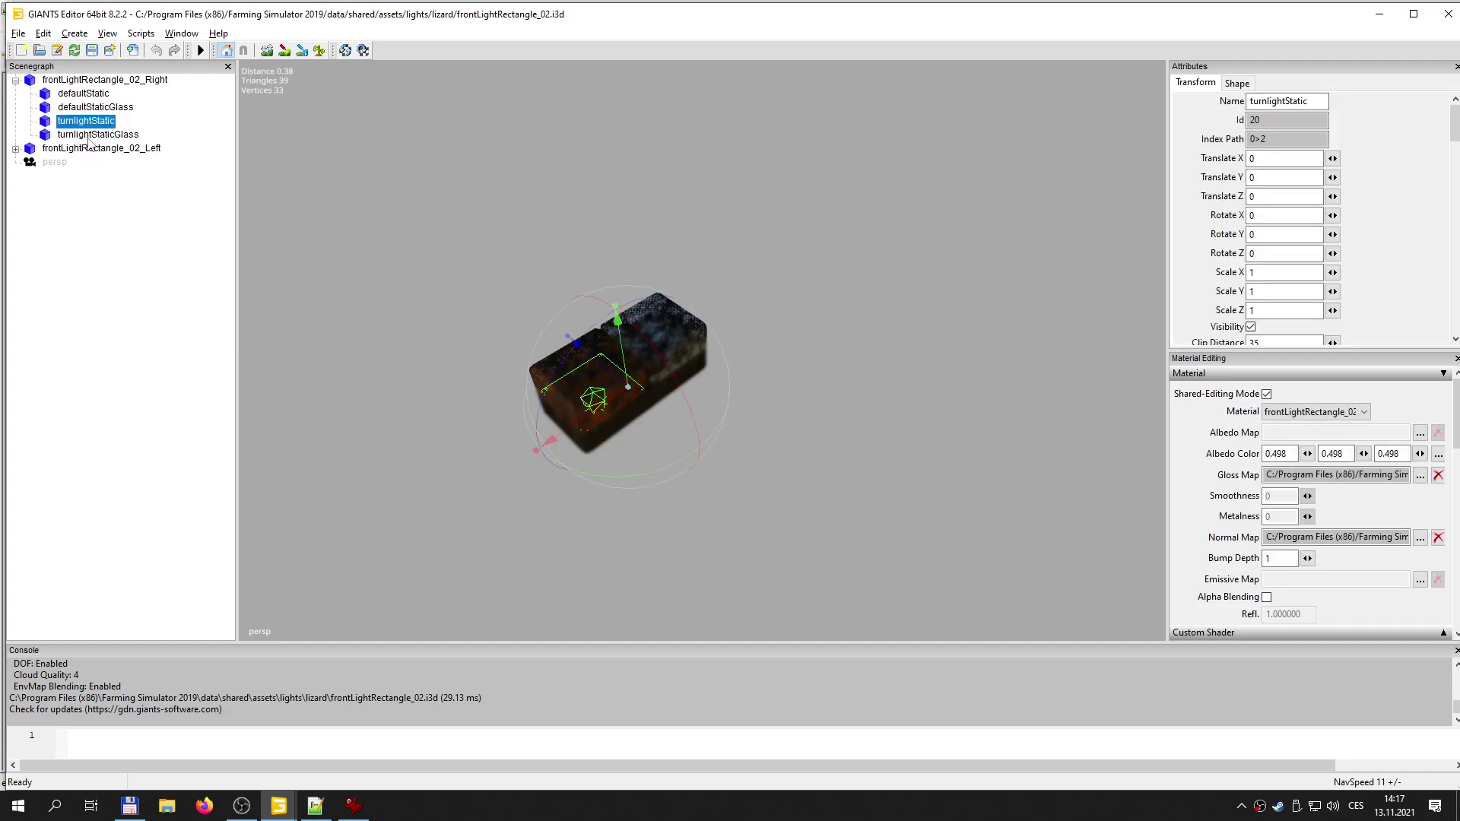
click(110, 107)
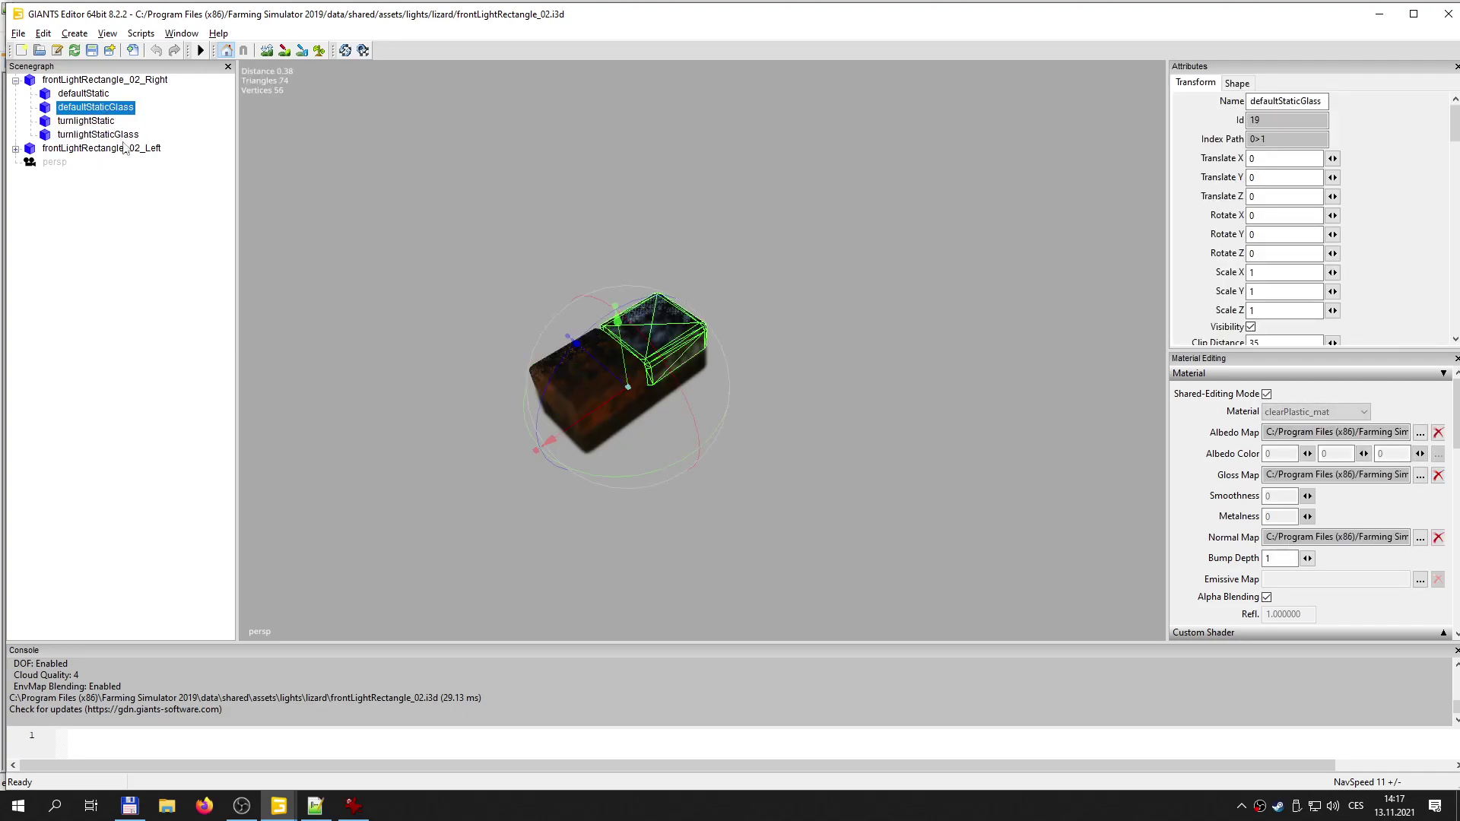
ctrl+click(97, 135)
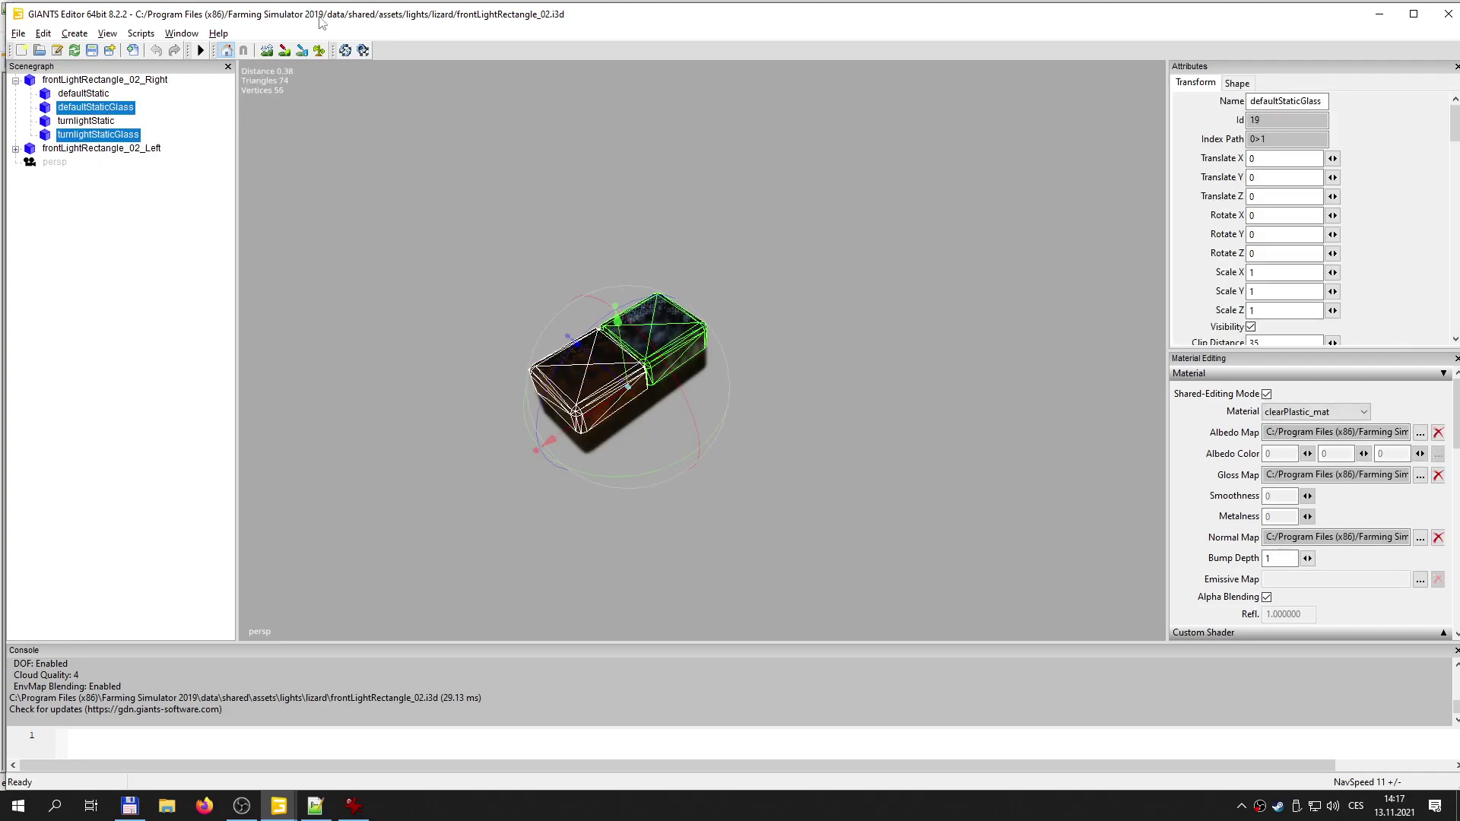
click(17, 34)
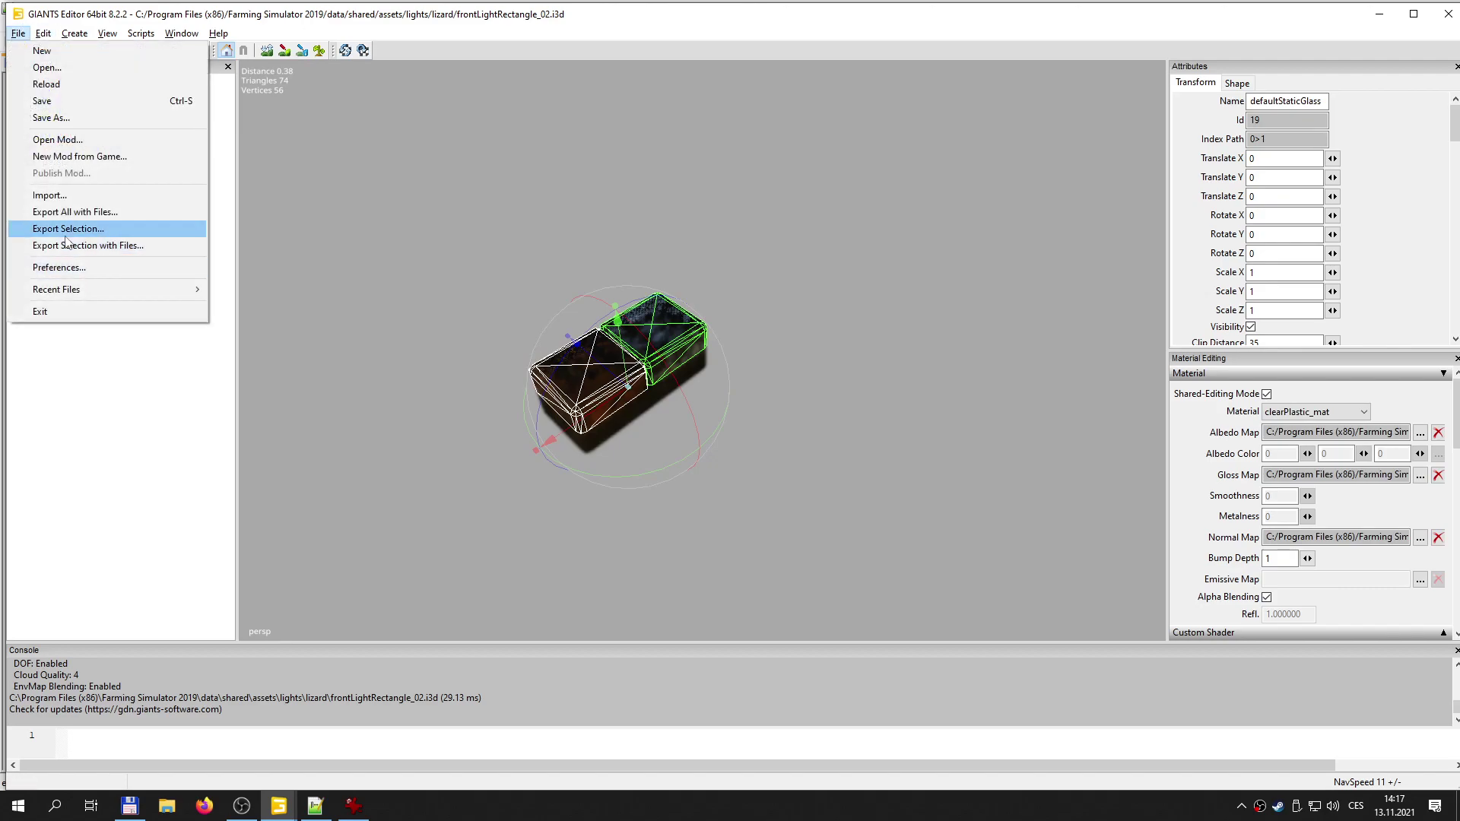
click(84, 225)
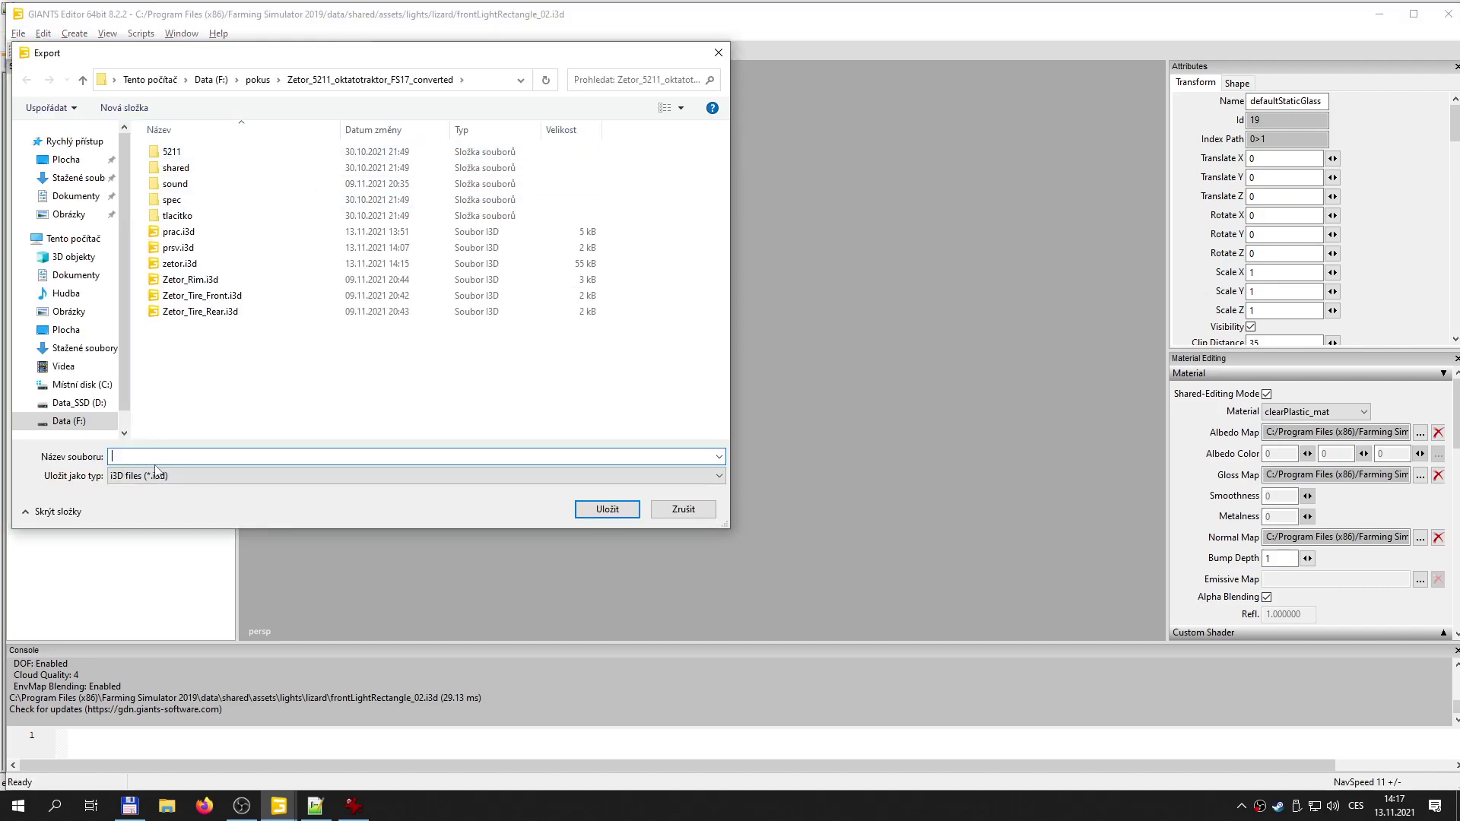
text(pos)
click(591, 508)
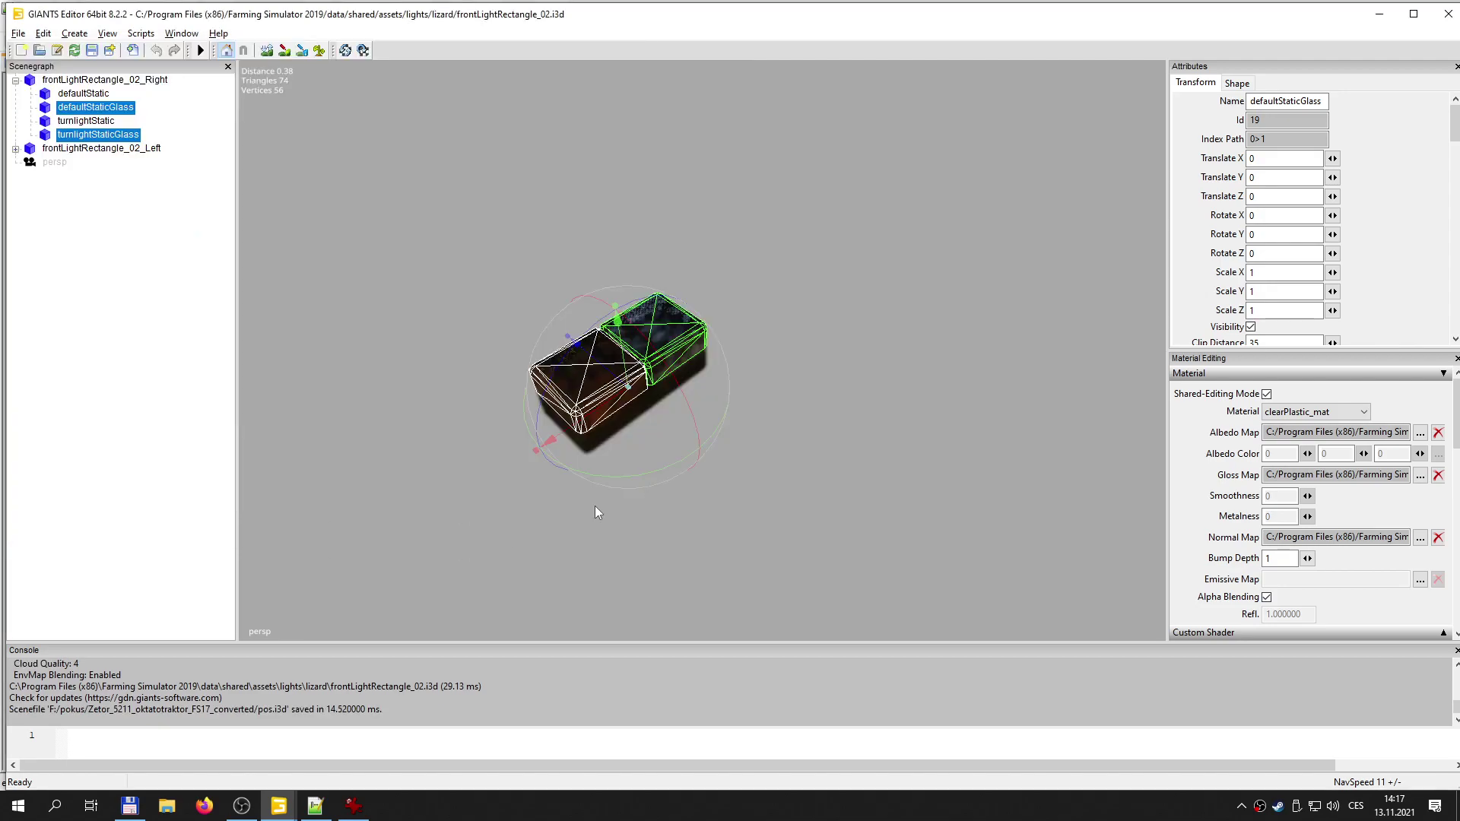
- Close the shared light model without saving changes and import pos.i3d into the zetor.i3d scene
click(1449, 13)
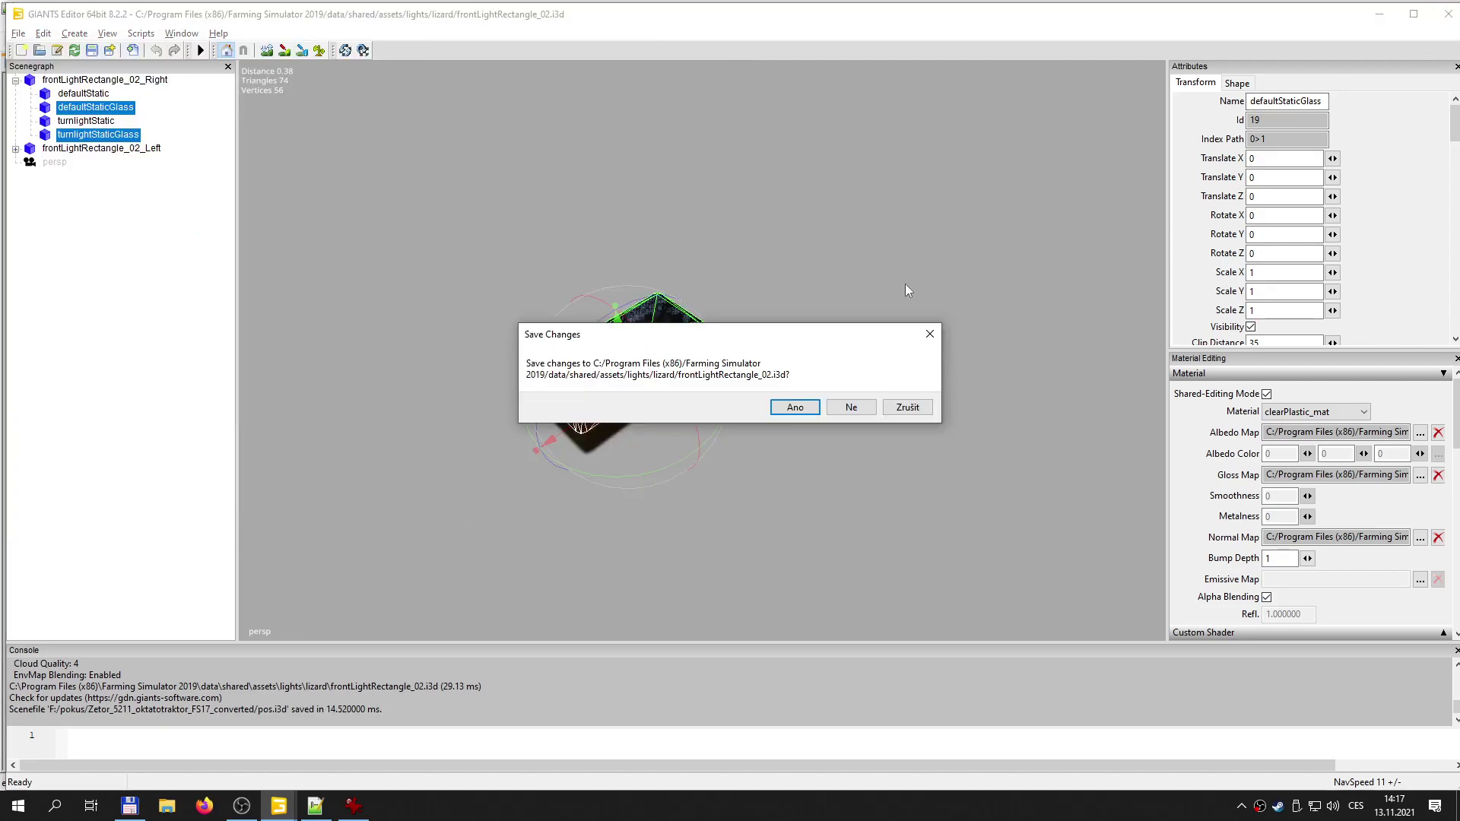
click(836, 409)
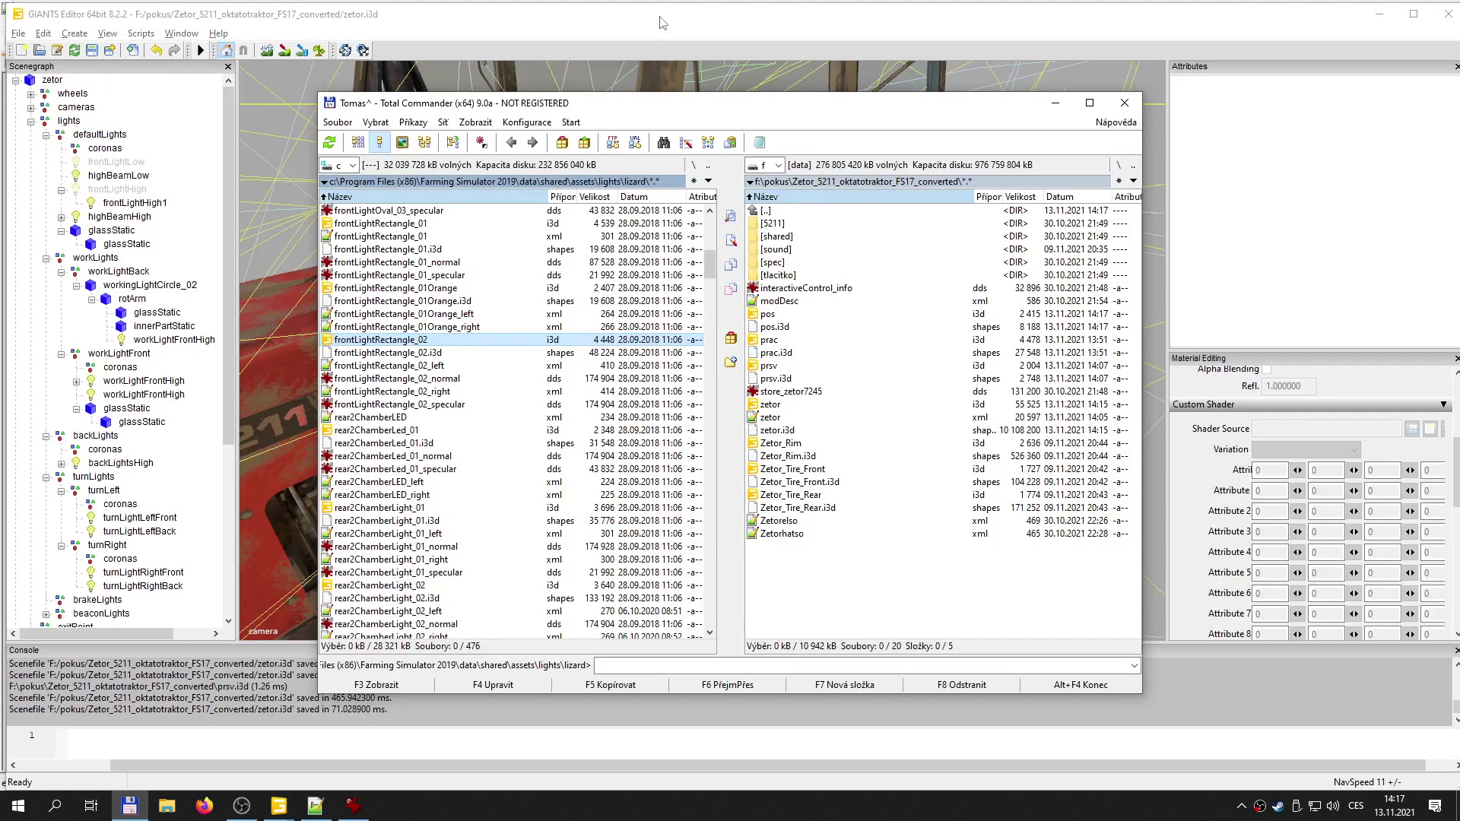
click(663, 23)
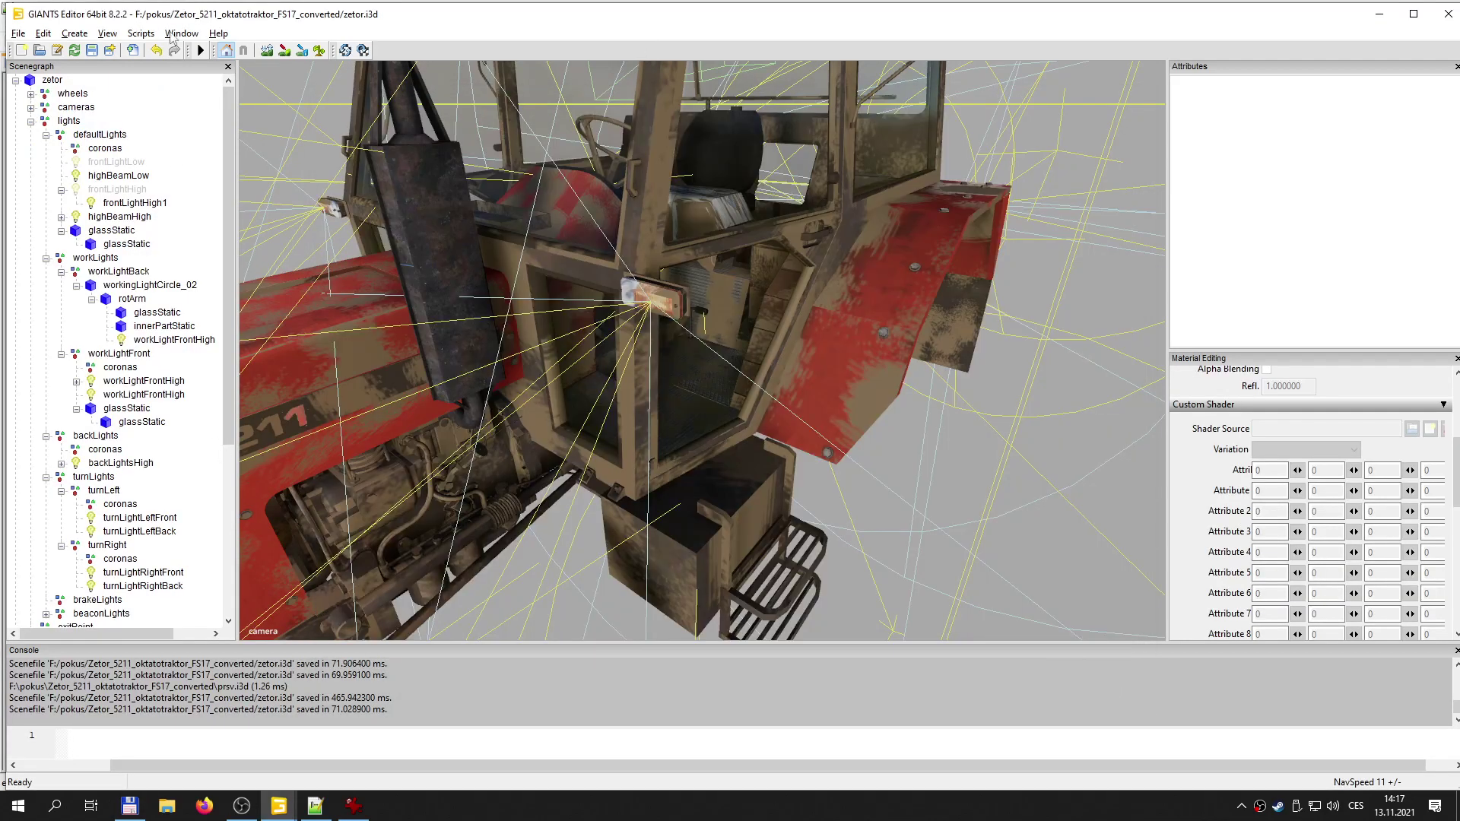
click(18, 34)
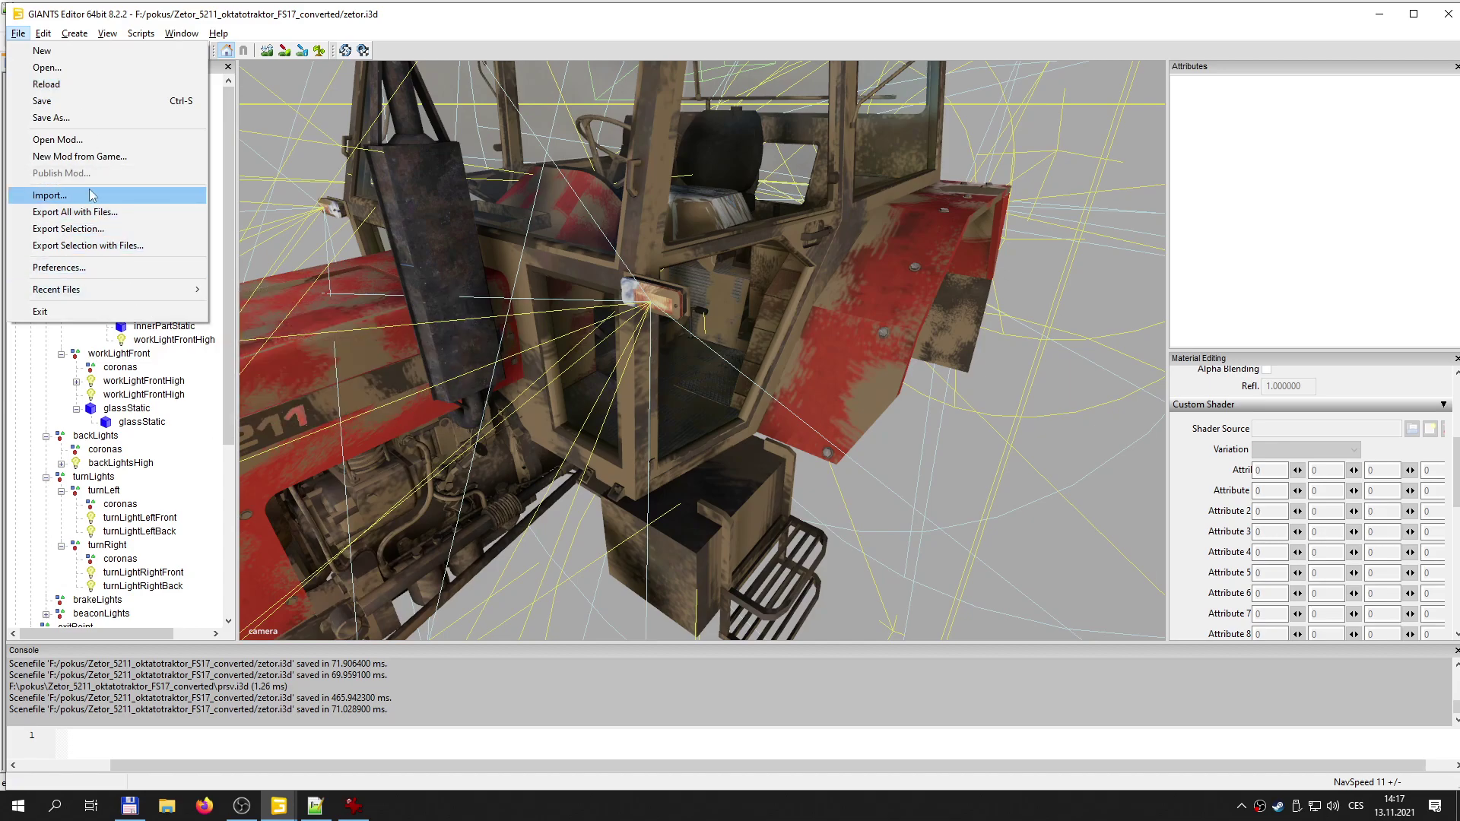
click(30, 192)
double_click(228, 232)
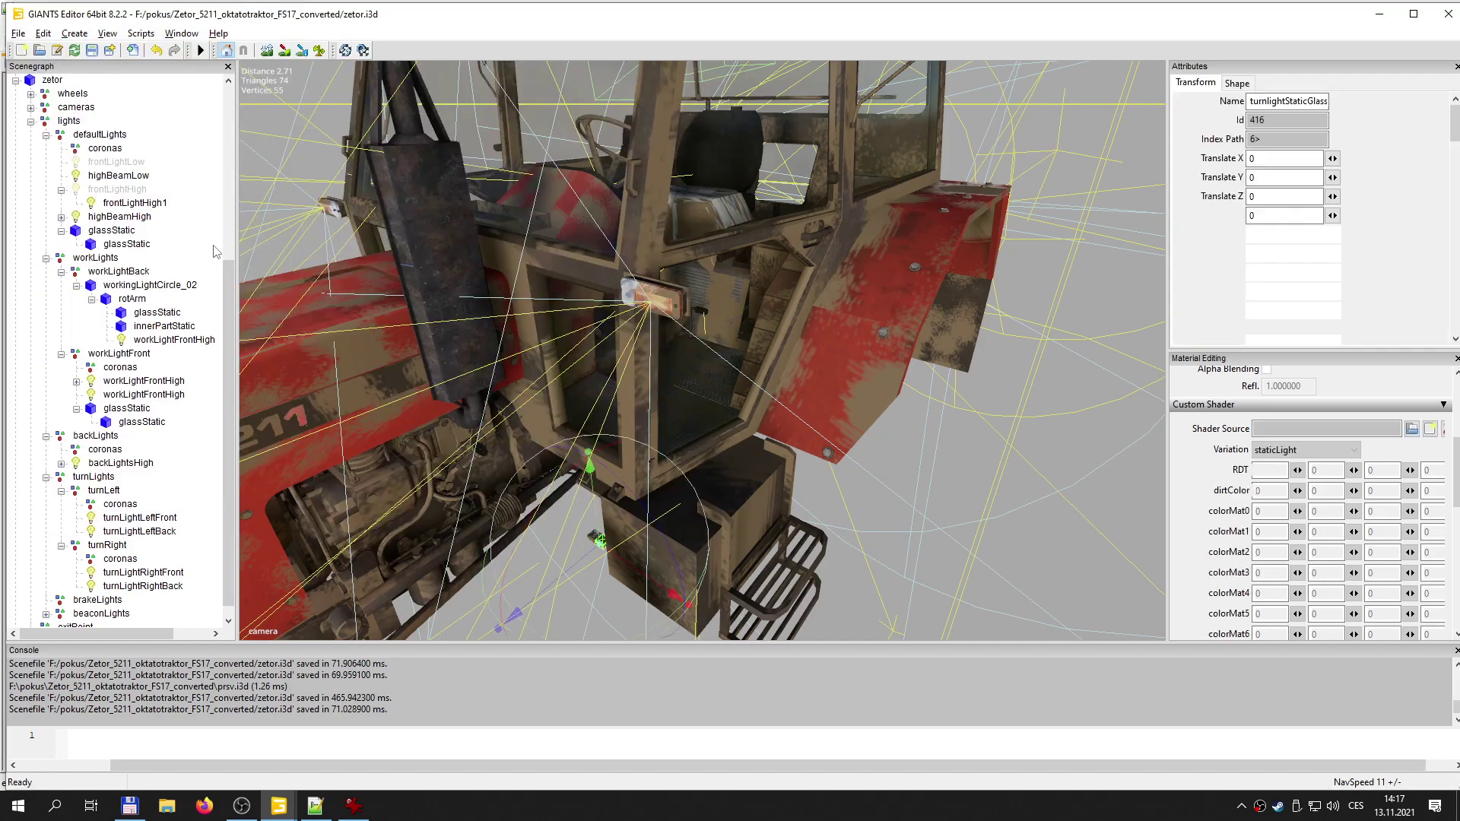
- Create a transform group and move the imported defaultStaticGlass and turnlightStaticGlass into it
scroll(563, 364, down, 1)
scroll(438, 435, down, 1)
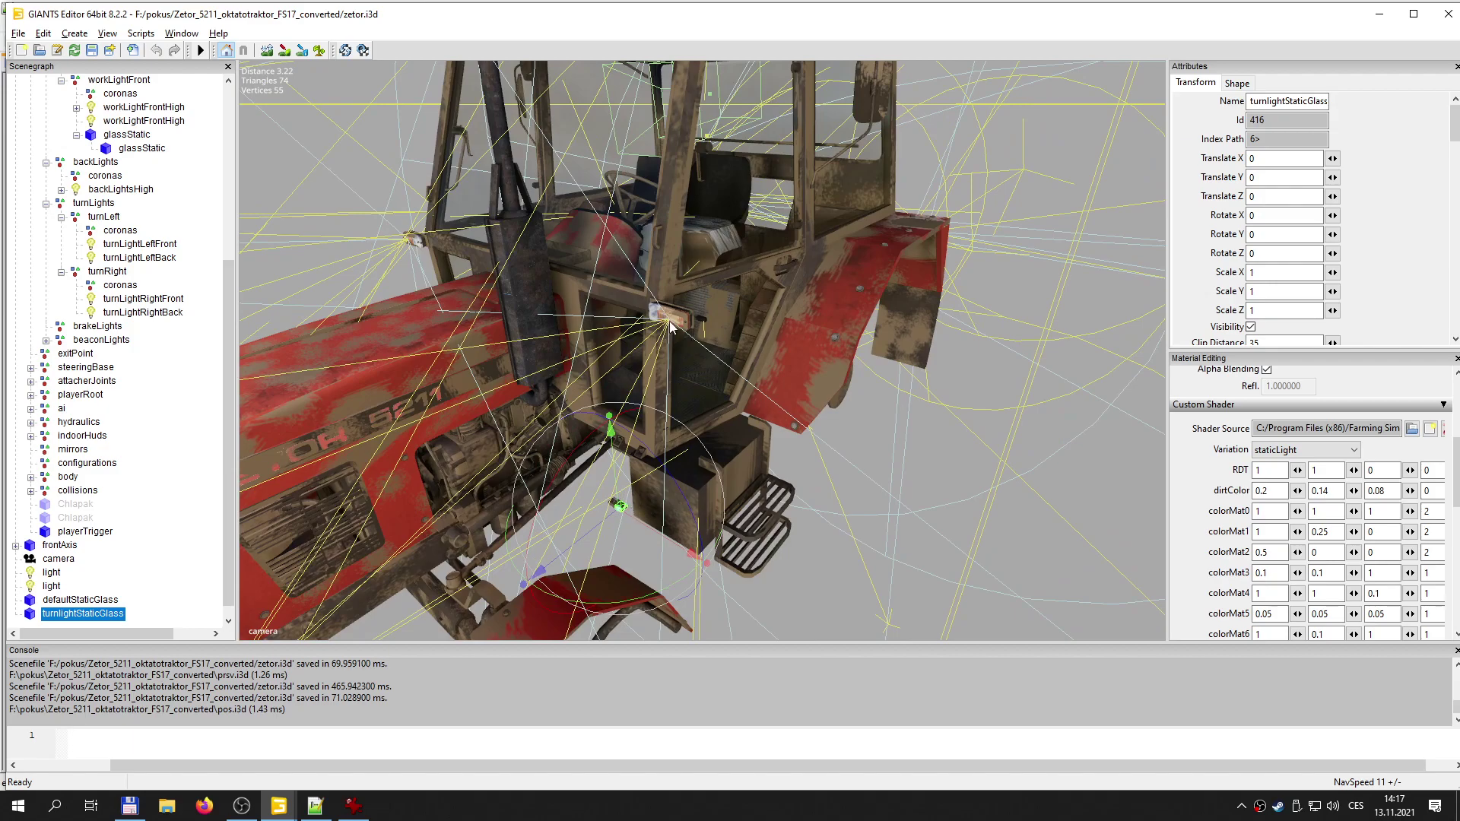
click(75, 34)
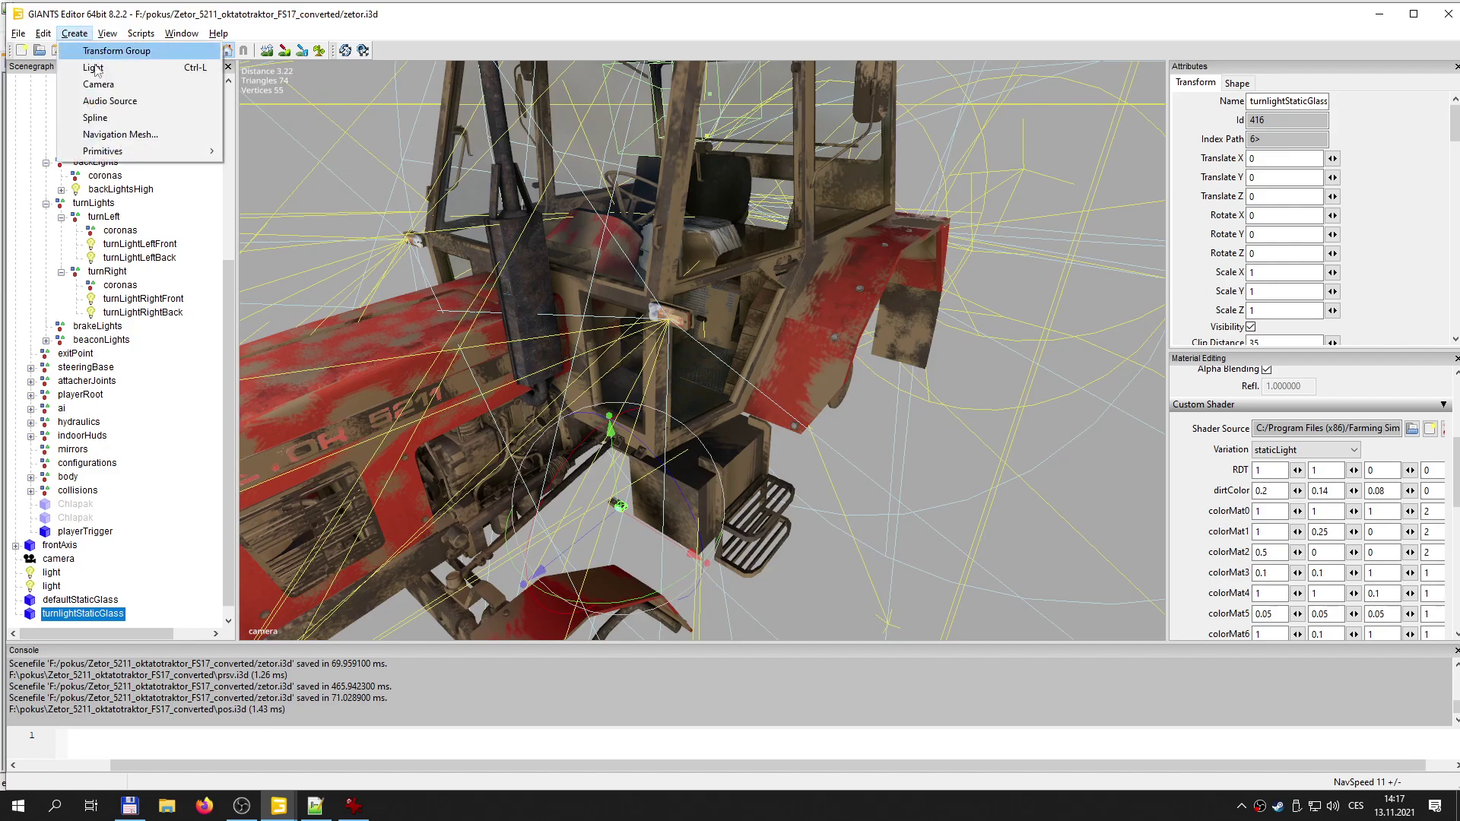
click(112, 51)
scroll(122, 426, down, 1)
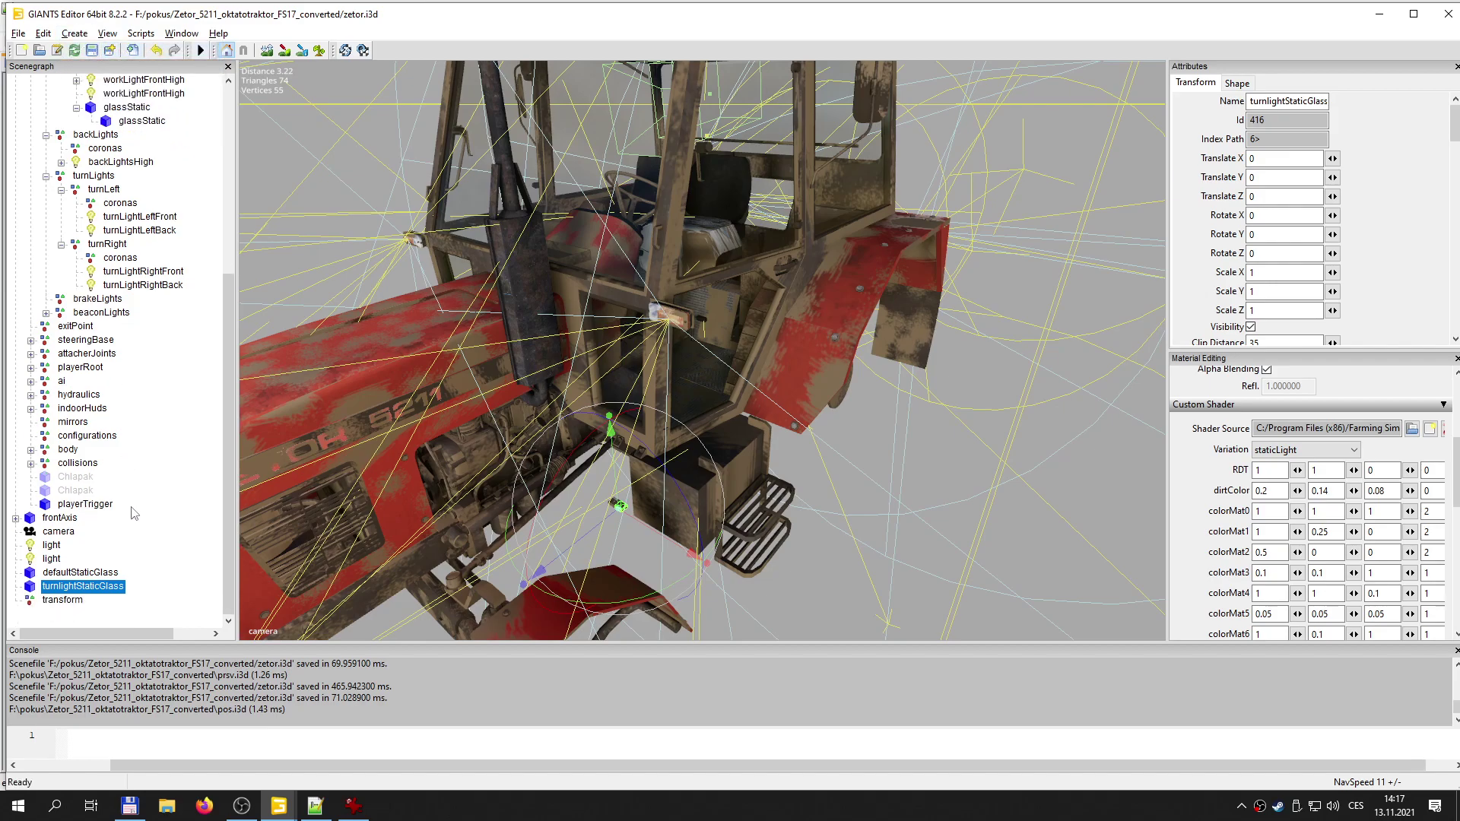
click(67, 574)
ctrl+click(88, 587)
key(Delete)
click(72, 574)
key(ctrl+v)
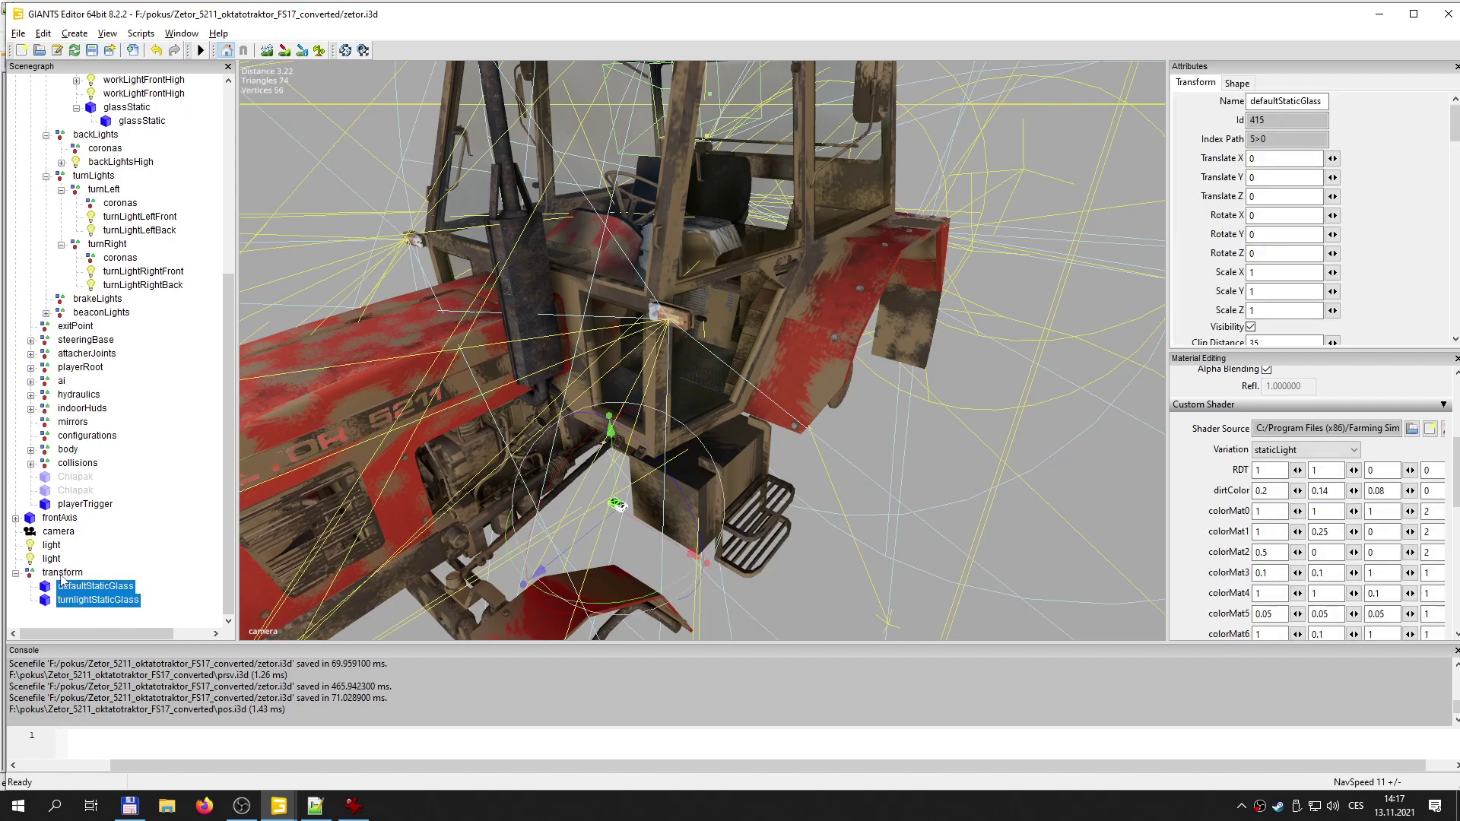
- Move the transform group holding the two glasses under defaultLights in the tractor's lights hierarchy
scroll(118, 381, up, 6)
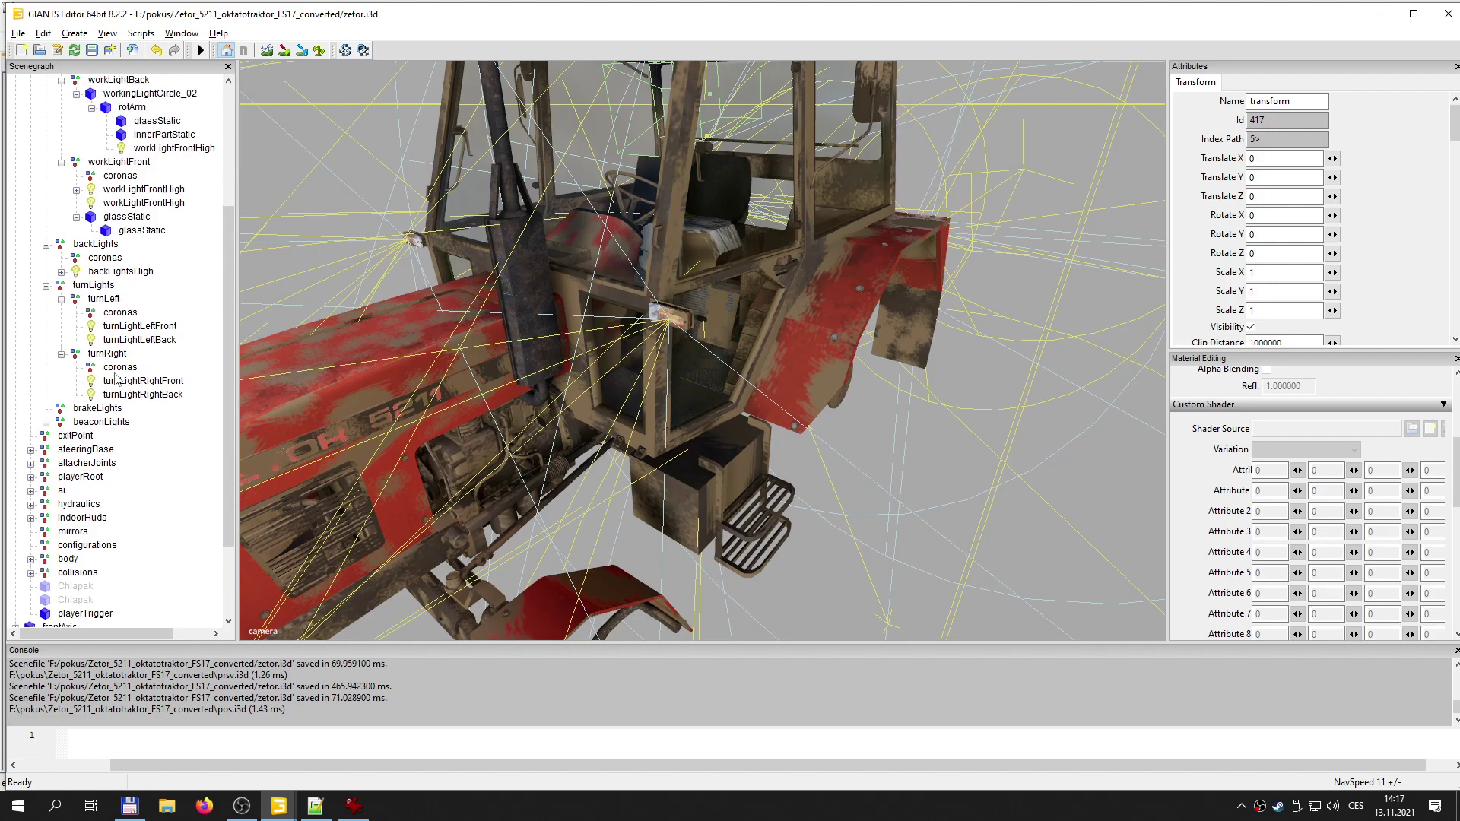
scroll(112, 328, up, 2)
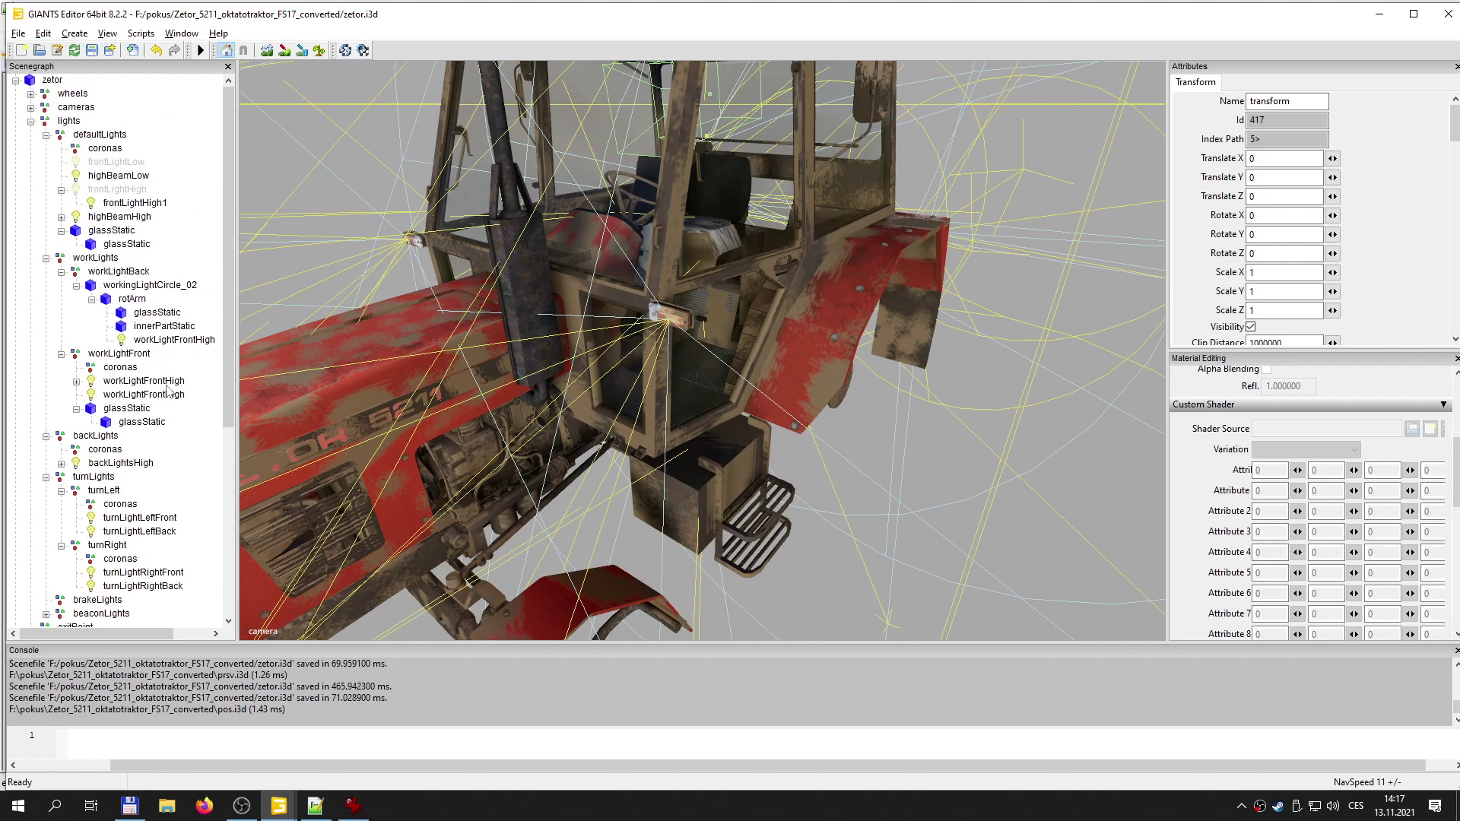
click(67, 121)
key(ctrl+v)
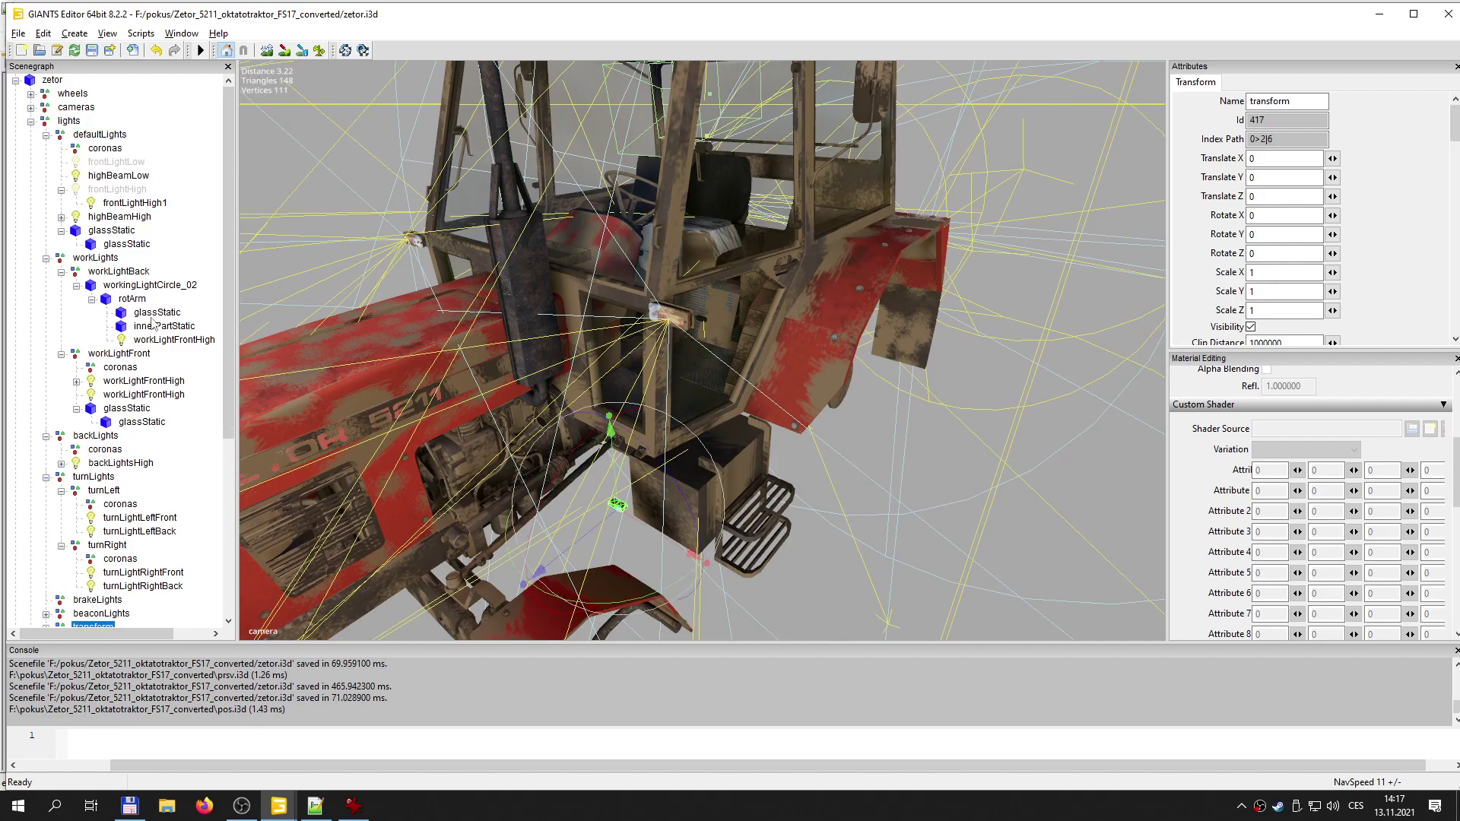
scroll(165, 488, down, 1)
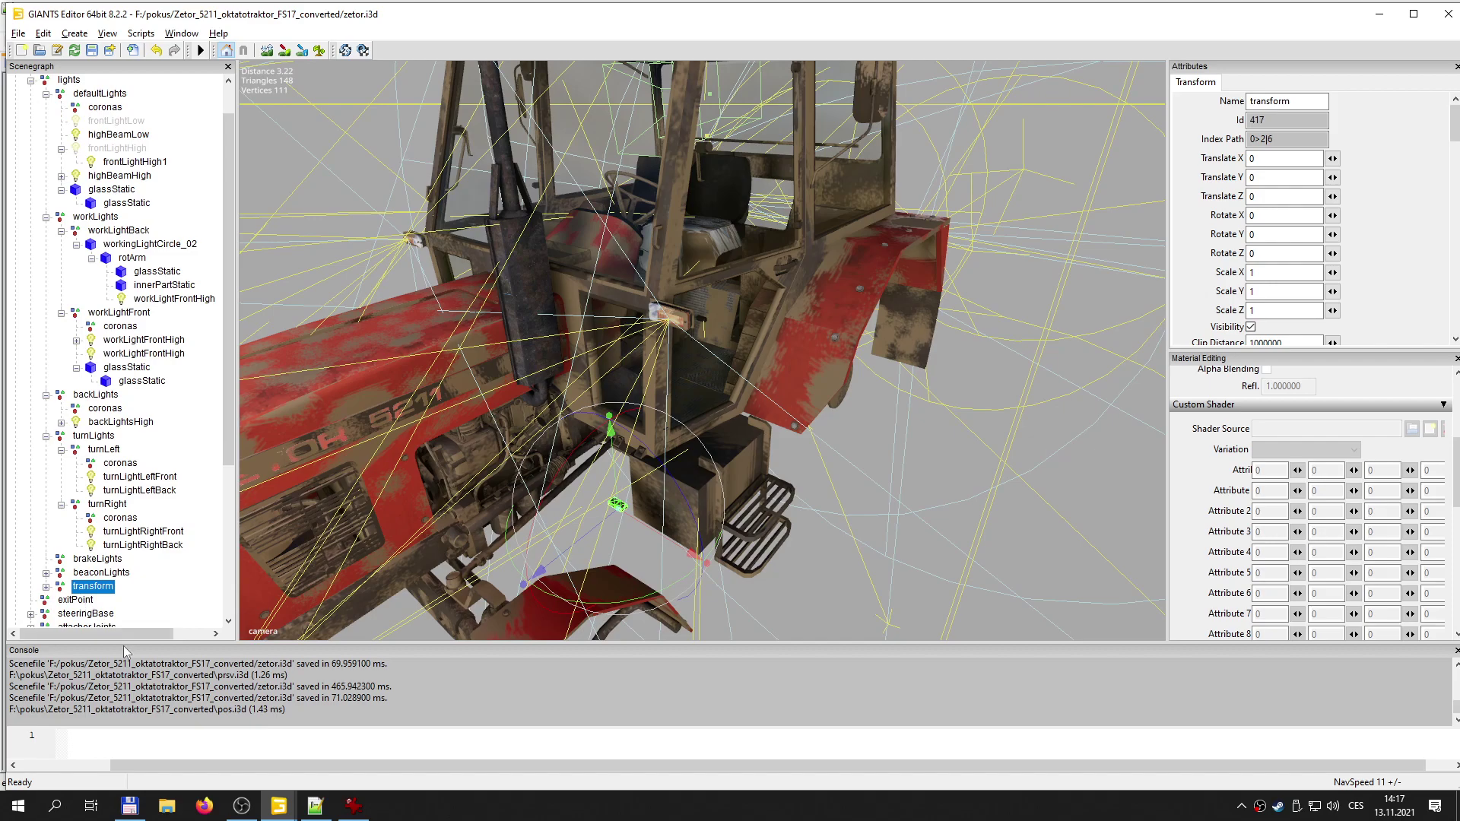
scroll(86, 137, up, 1)
click(94, 123)
key(ctrl+v)
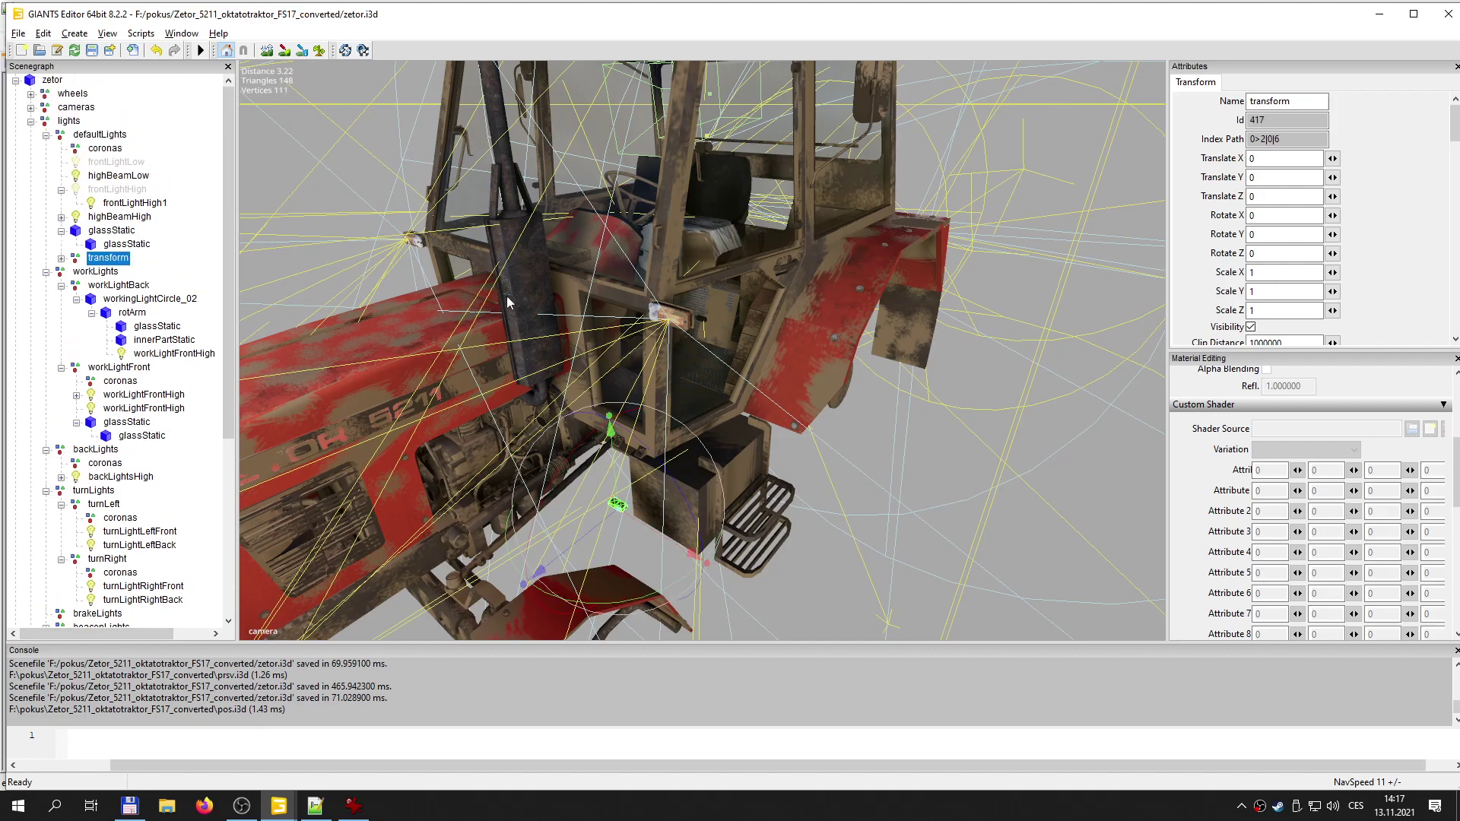
- Move the transform group holding both glasses up beside the cab's front corner lamp, to about X 0.885, Y 1.469, Z 0.531
scroll(523, 320, up, 1)
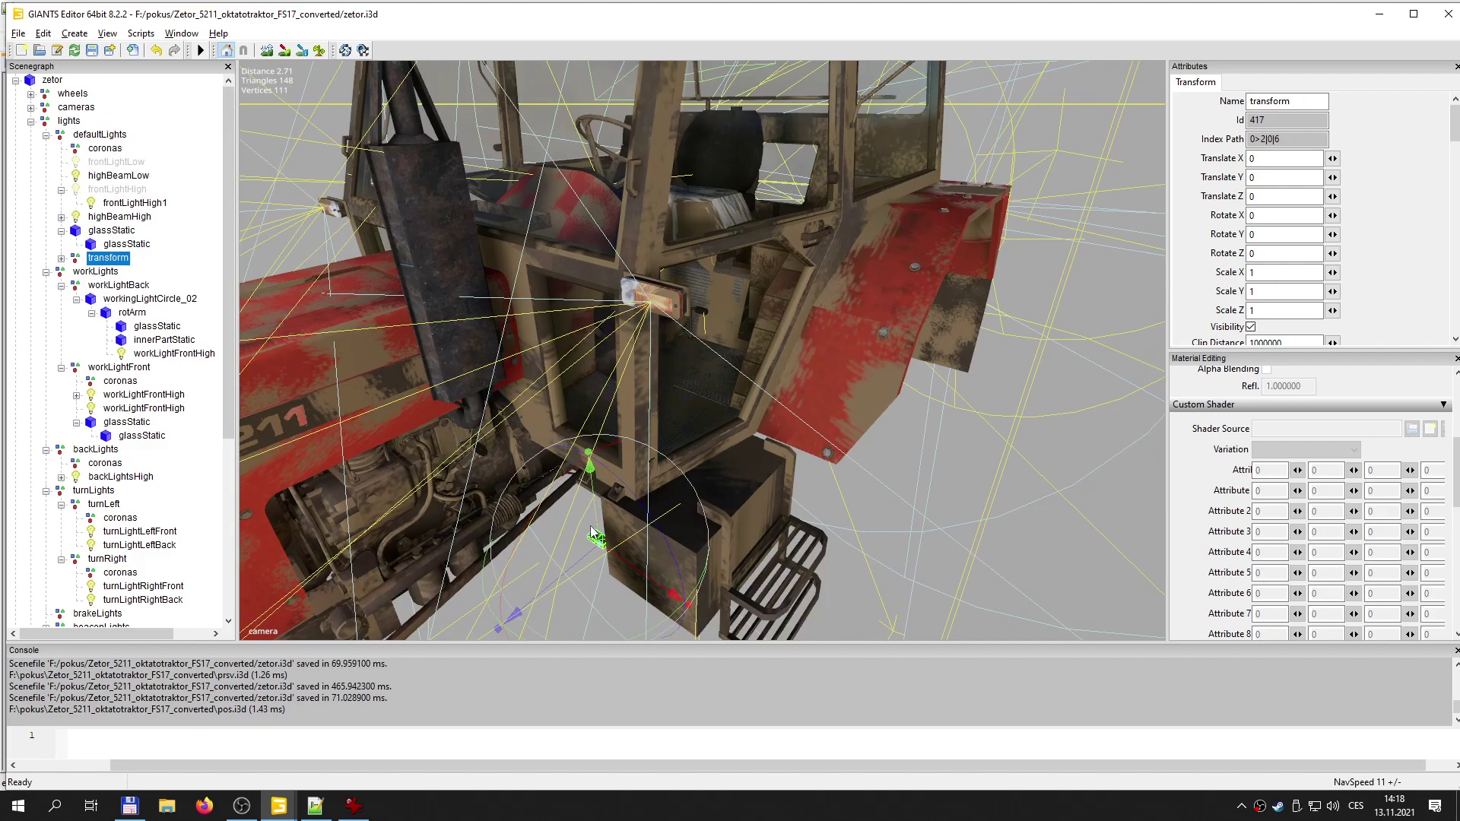
drag(596, 520, 593, 217)
click(597, 258)
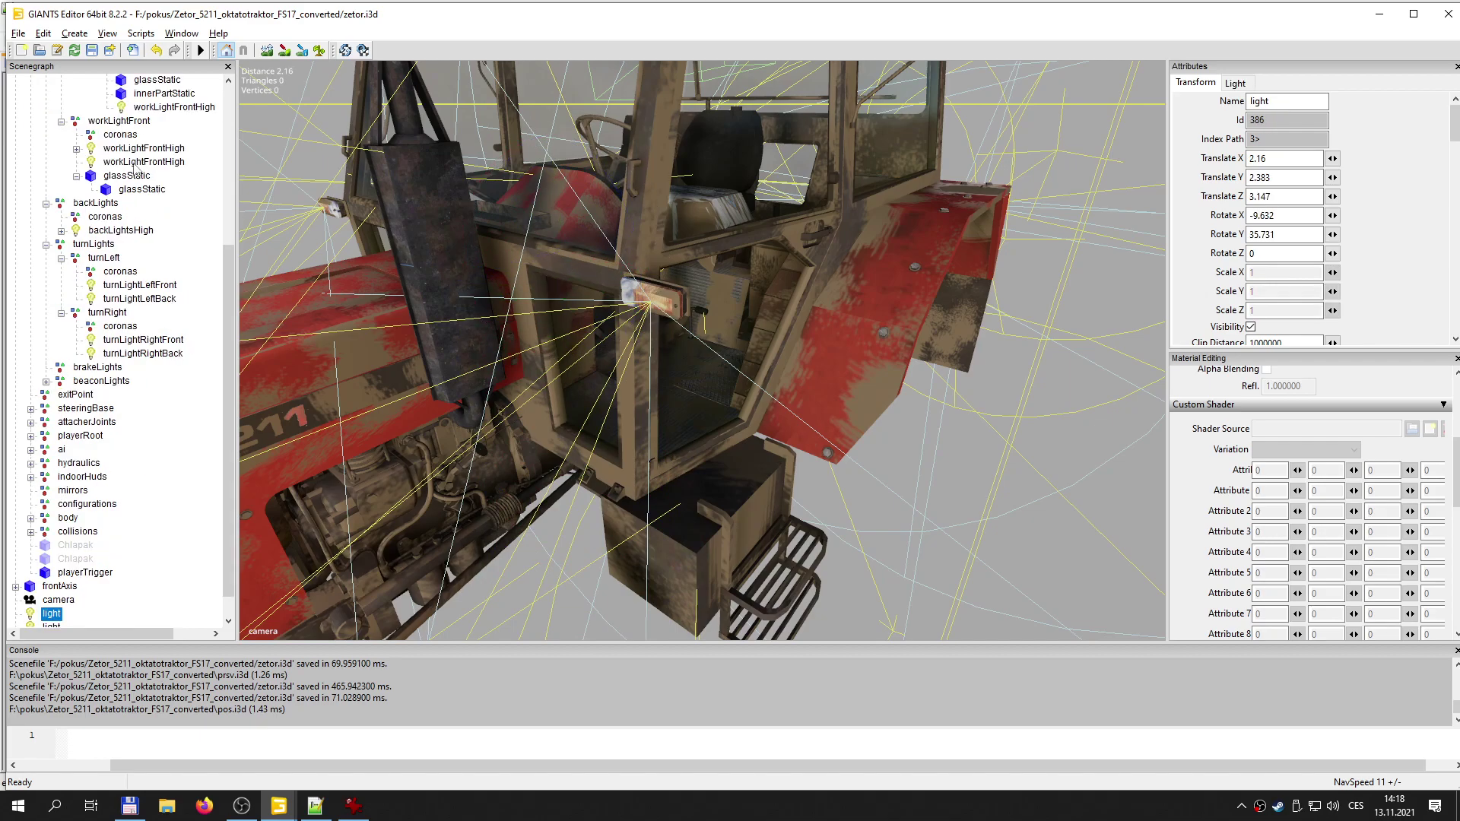
click(136, 176)
scroll(139, 181, up, 1)
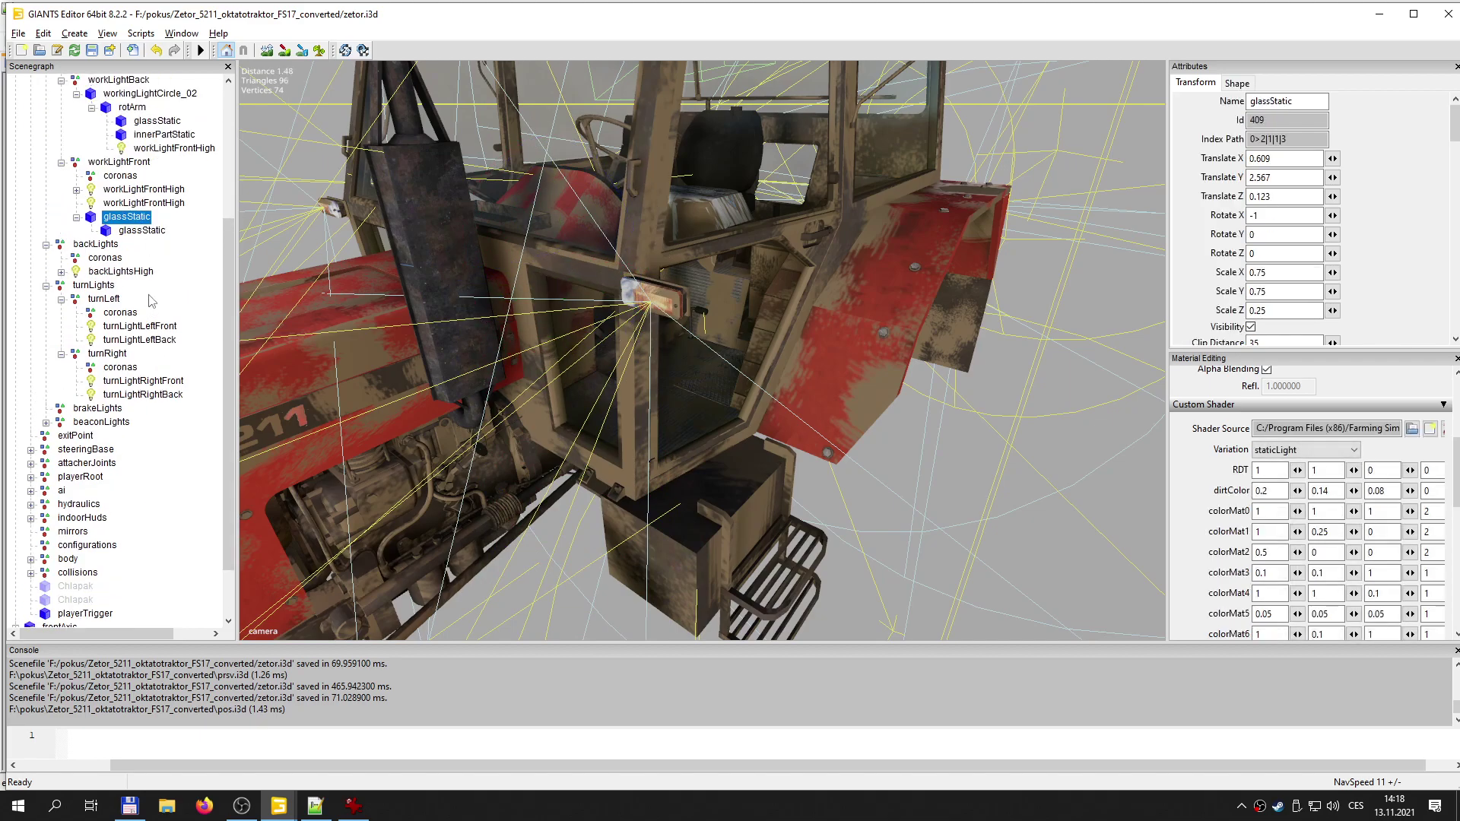
scroll(94, 243, up, 5)
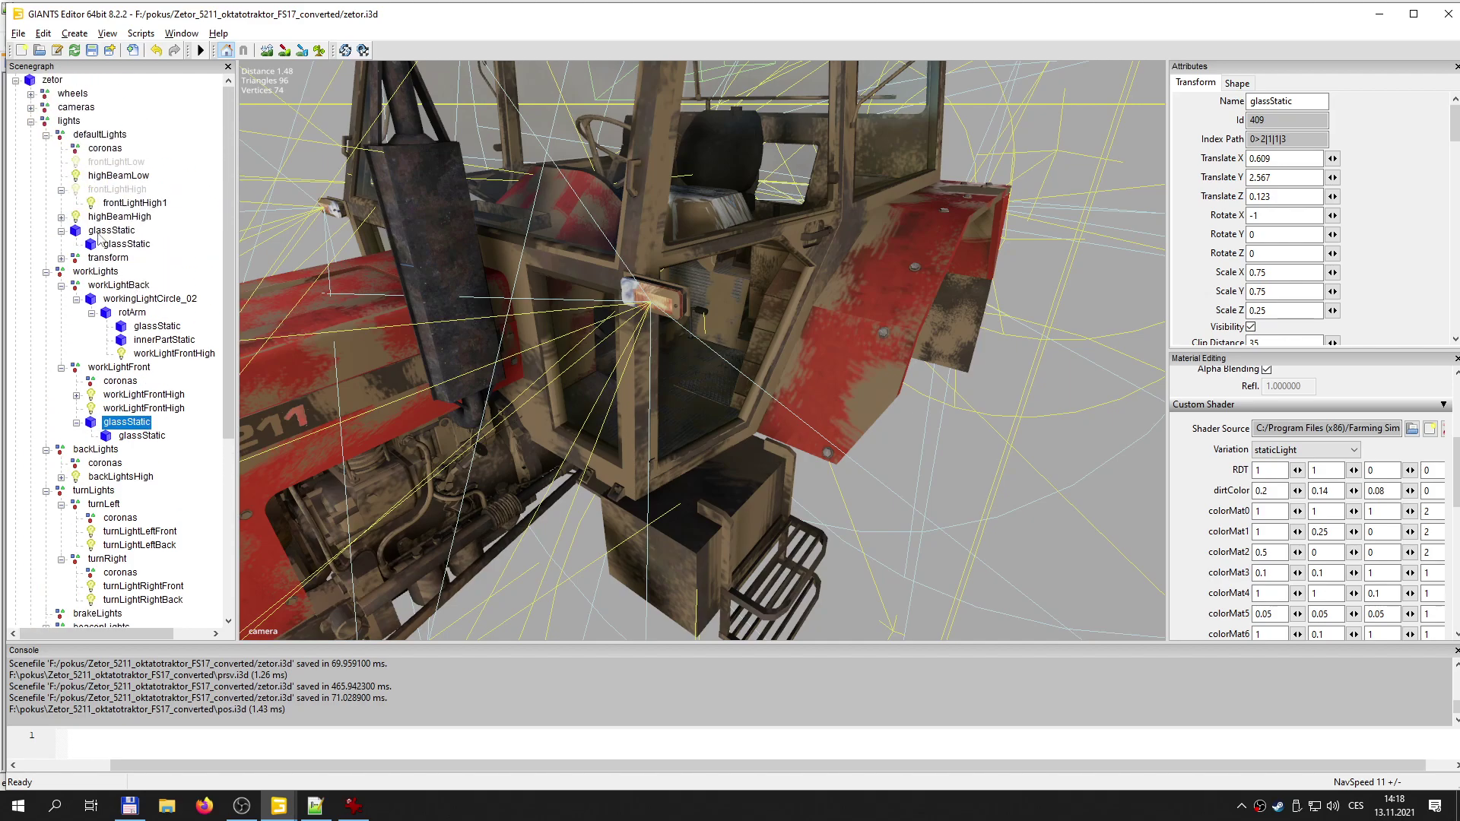
click(107, 258)
drag(536, 253, 802, 498)
scroll(688, 407, up, 3)
scroll(688, 407, down, 1)
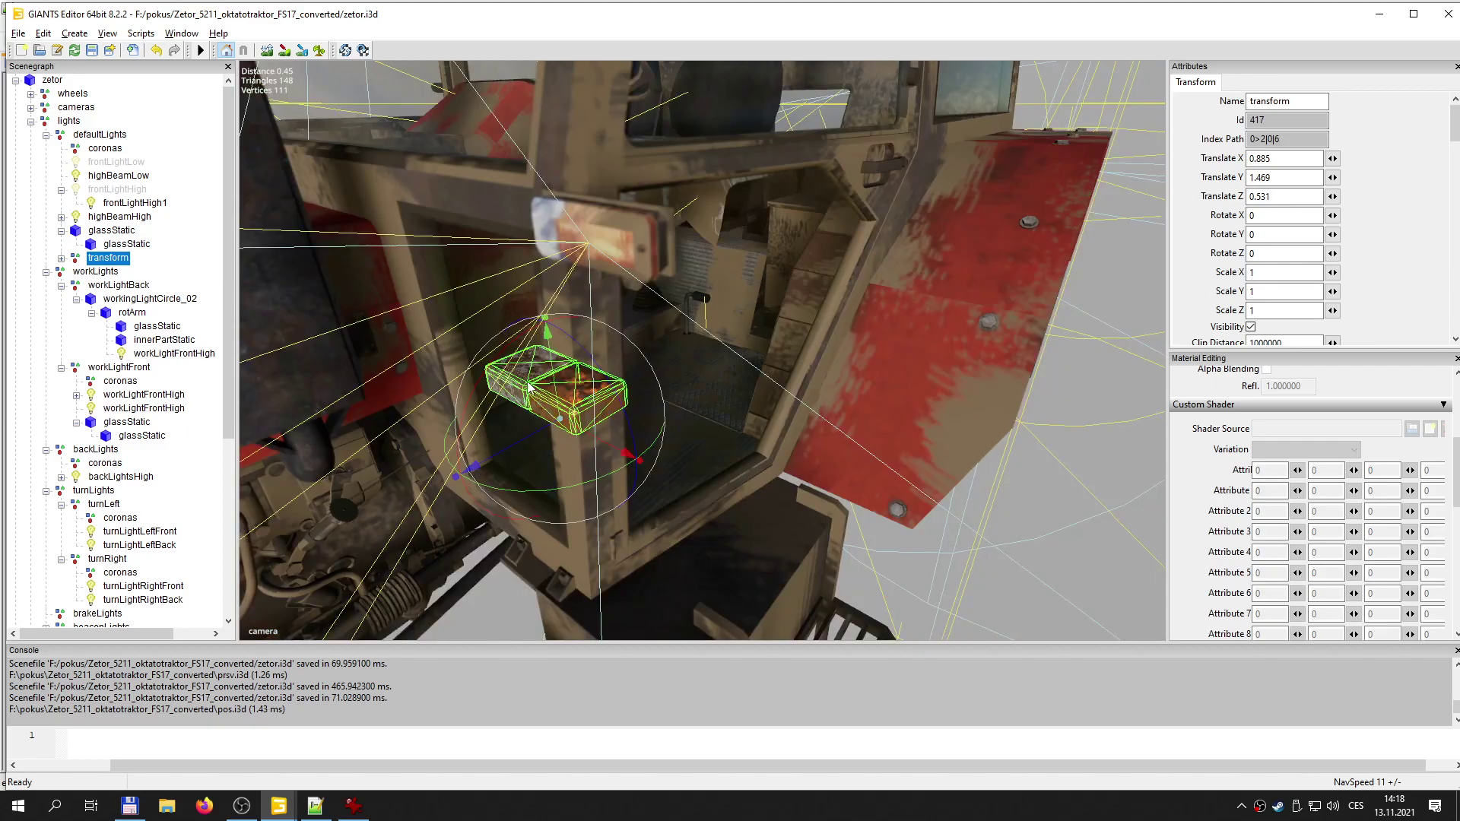
- Rotate the glass group 90 degrees about X so the glasses stand upright
drag(481, 370, 420, 531)
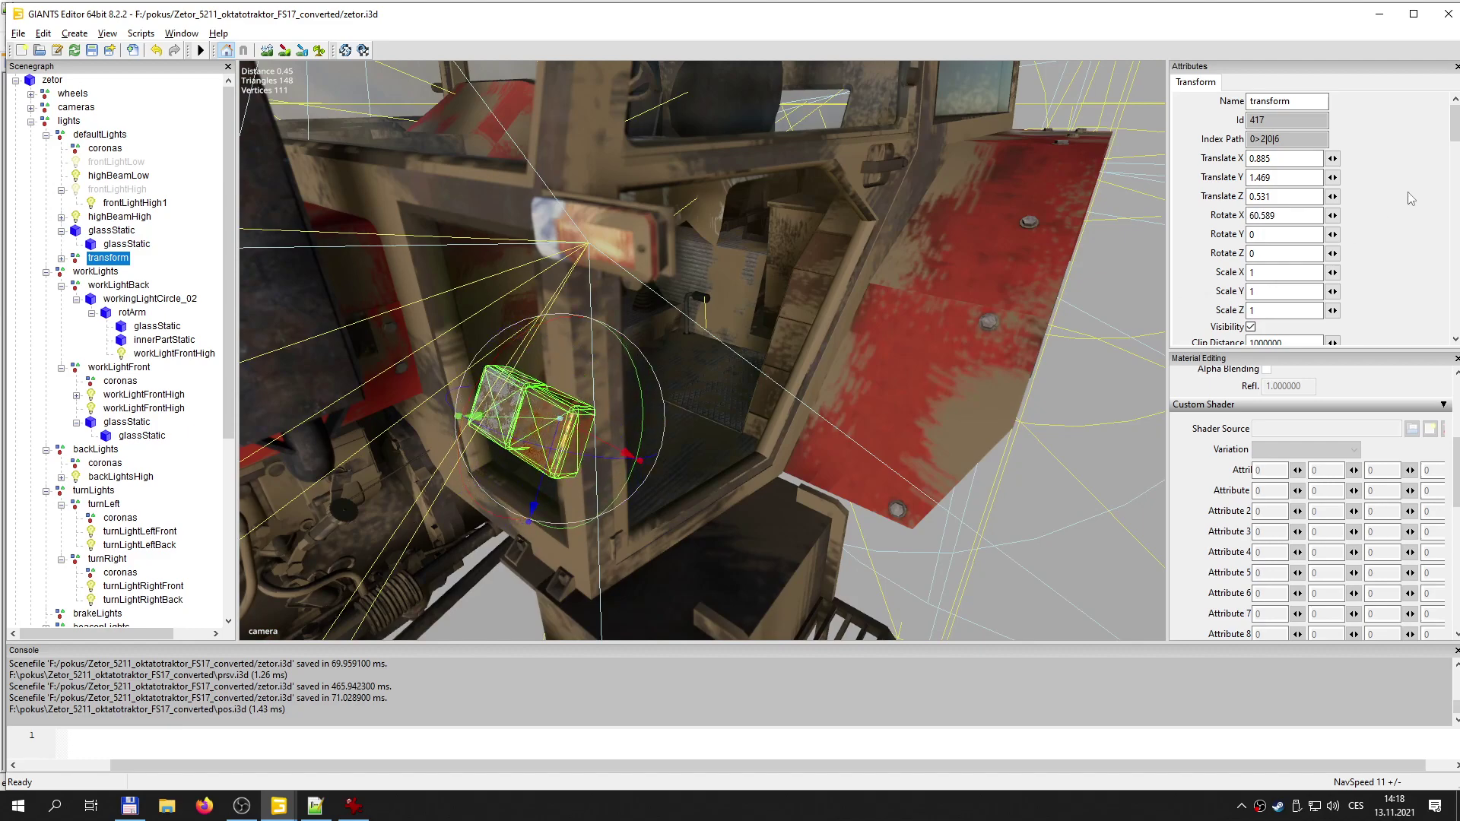
double_click(1289, 215)
text(90)
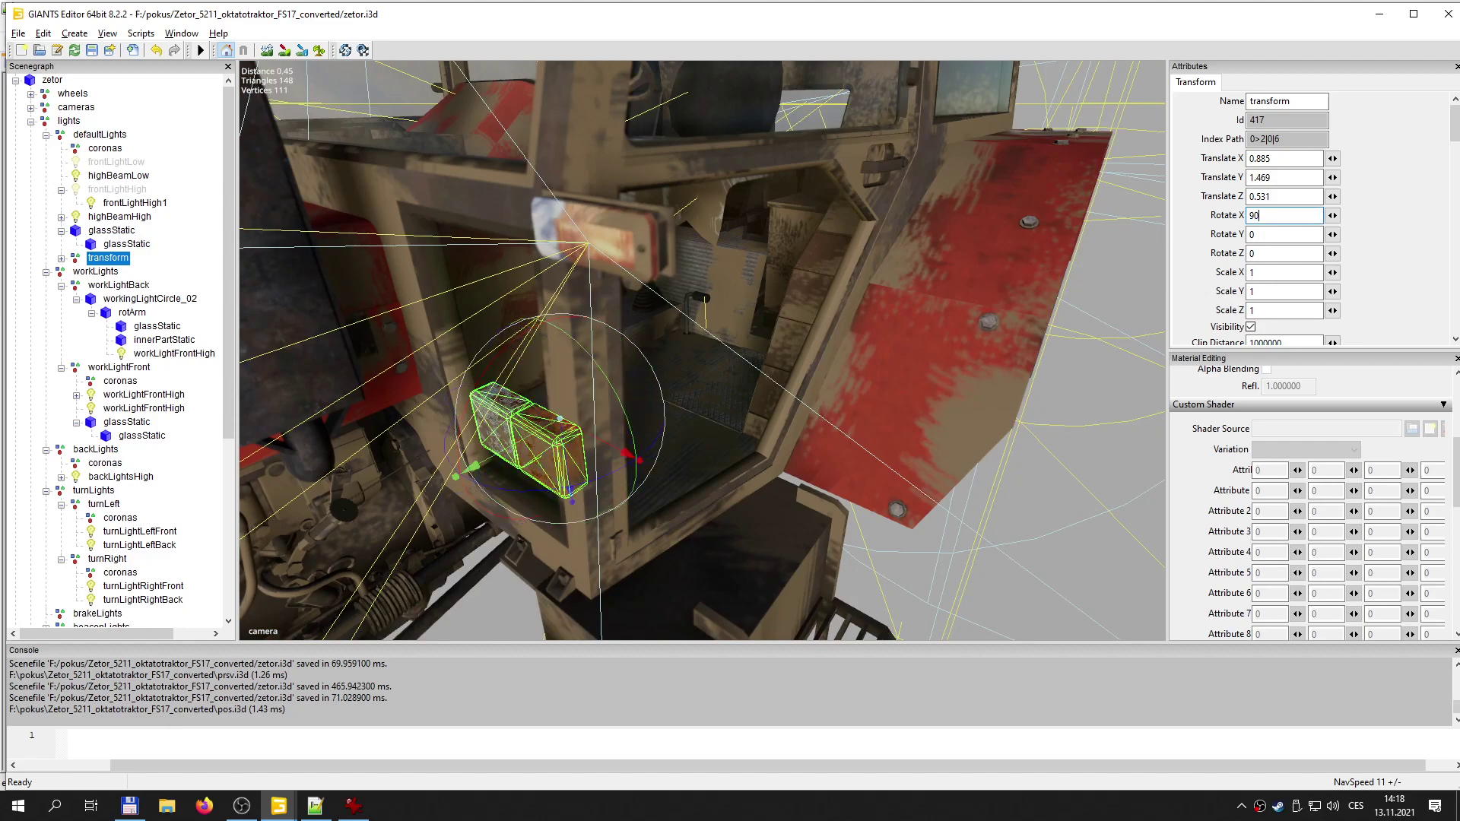
- Move the glass group onto the cab's front corner lamp housing, to about X 0.835, Y 1.596, Z 0.387
drag(558, 418, 630, 257)
alt+middle_drag(630, 257, 636, 263)
scroll(637, 262, up, 3)
right_drag(636, 262, 664, 281)
alt+drag(1006, 470, 811, 383)
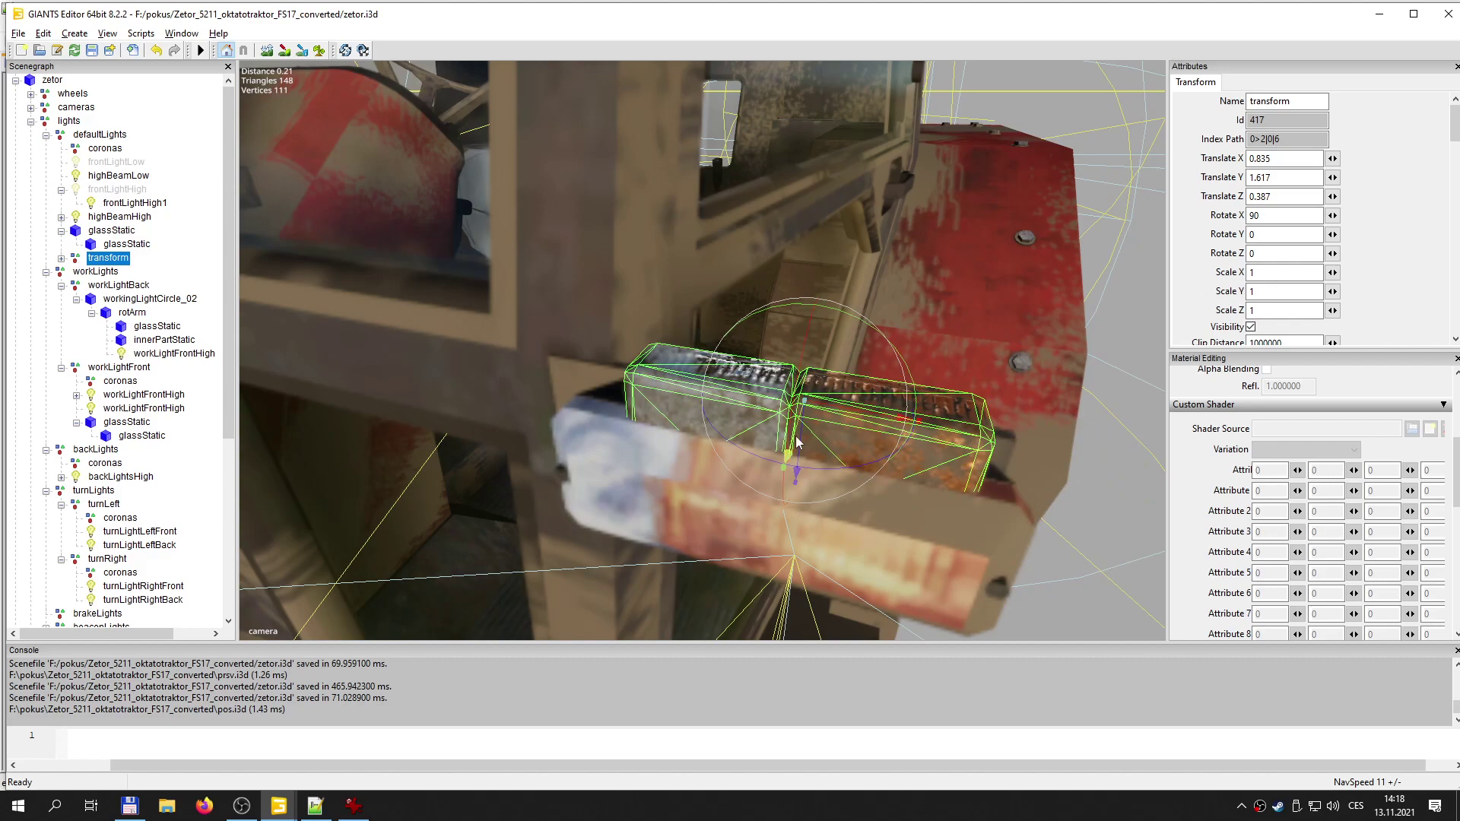
drag(799, 440, 798, 487)
right_drag(738, 515, 653, 432)
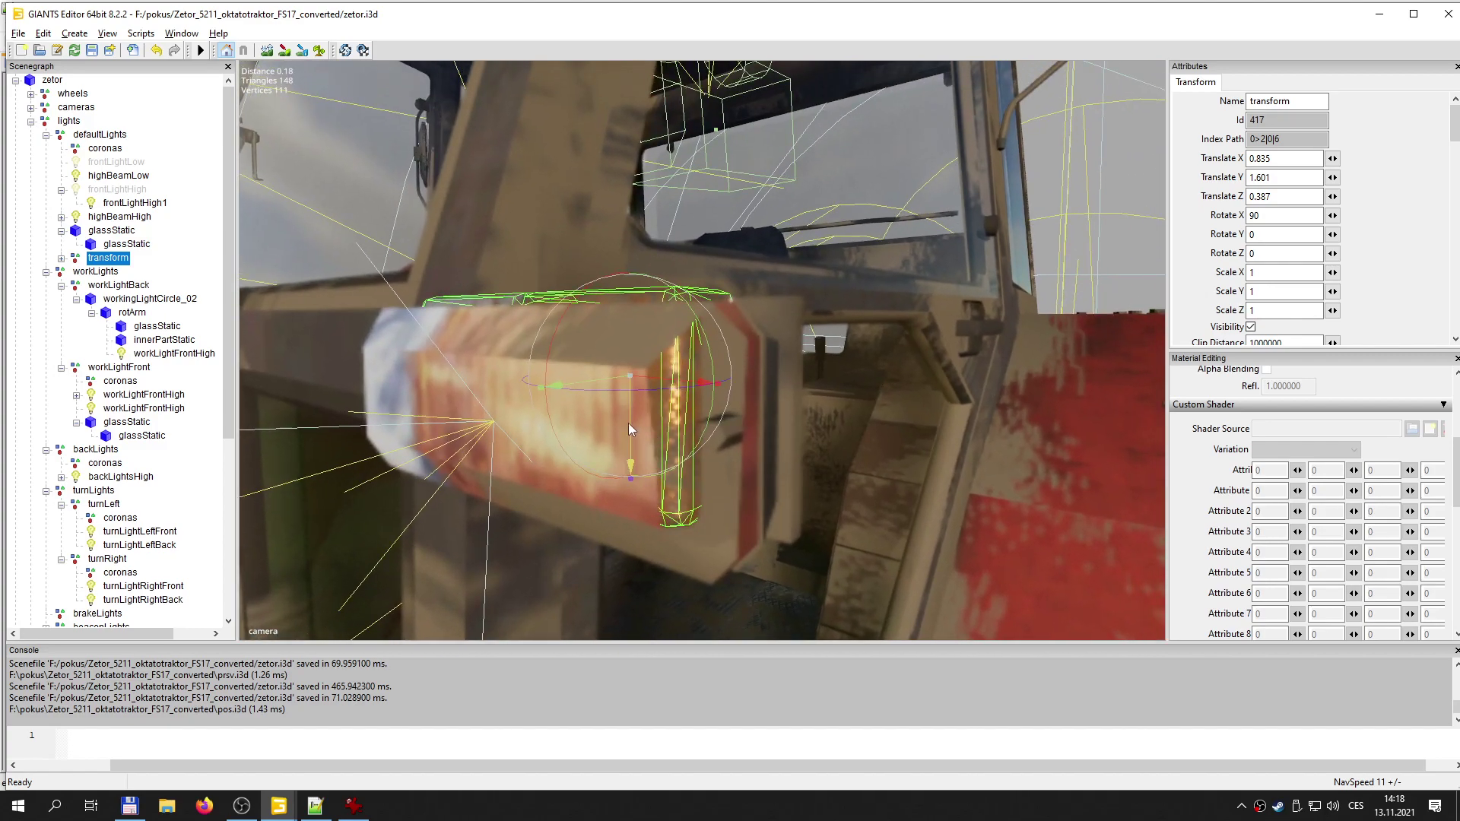
drag(628, 423, 624, 440)
scroll(750, 359, down, 4)
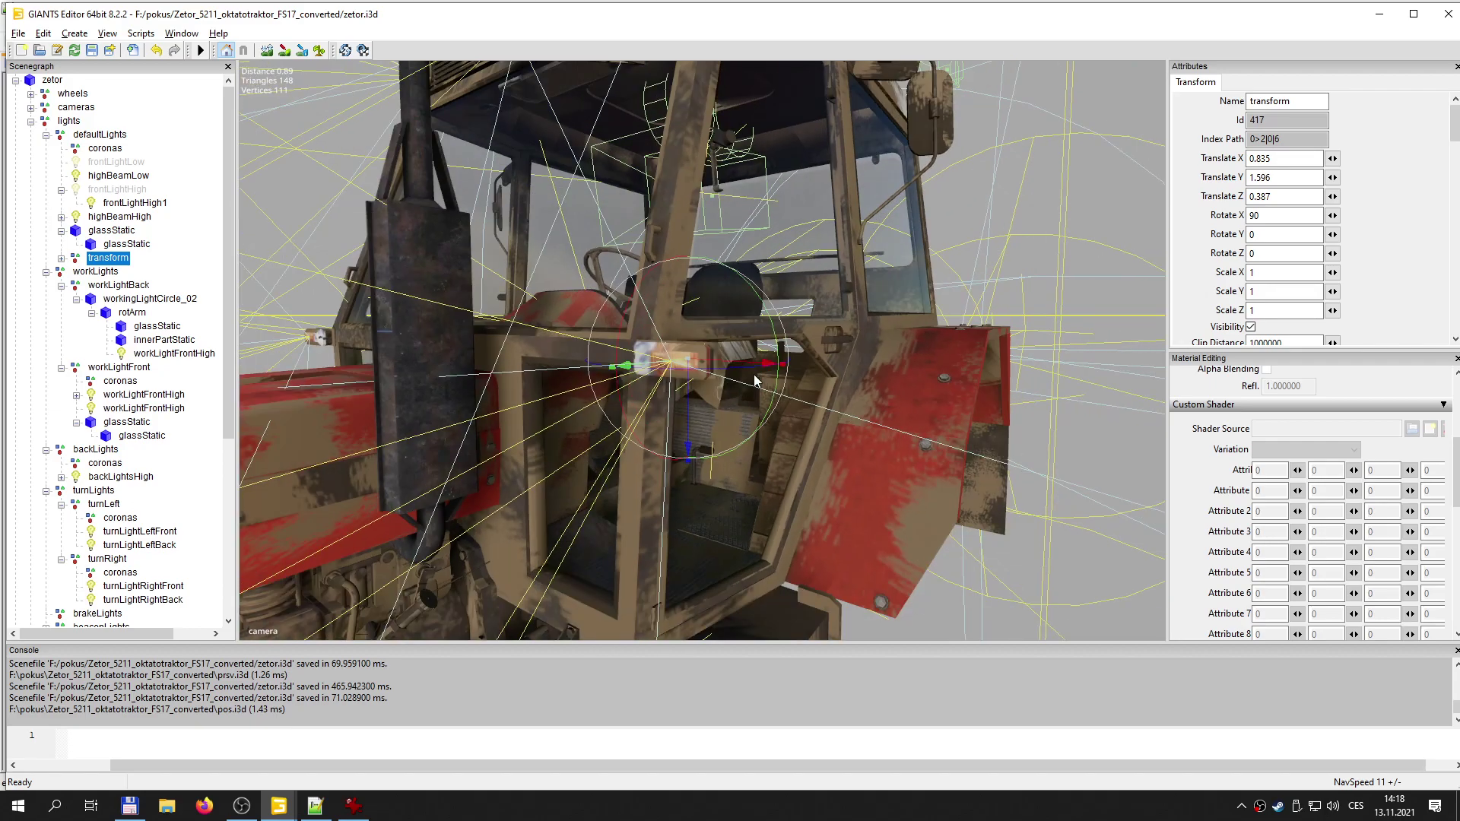
- Shift the glass group forward to about Z 0.398 so the glasses stand out from the lamp housing
scroll(755, 374, up, 3)
drag(627, 381, 606, 383)
alt+drag(664, 328, 666, 367)
alt+middle_drag(666, 370, 666, 397)
alt+middle_drag(672, 449, 677, 443)
alt+drag(677, 443, 689, 492)
right_drag(689, 492, 660, 490)
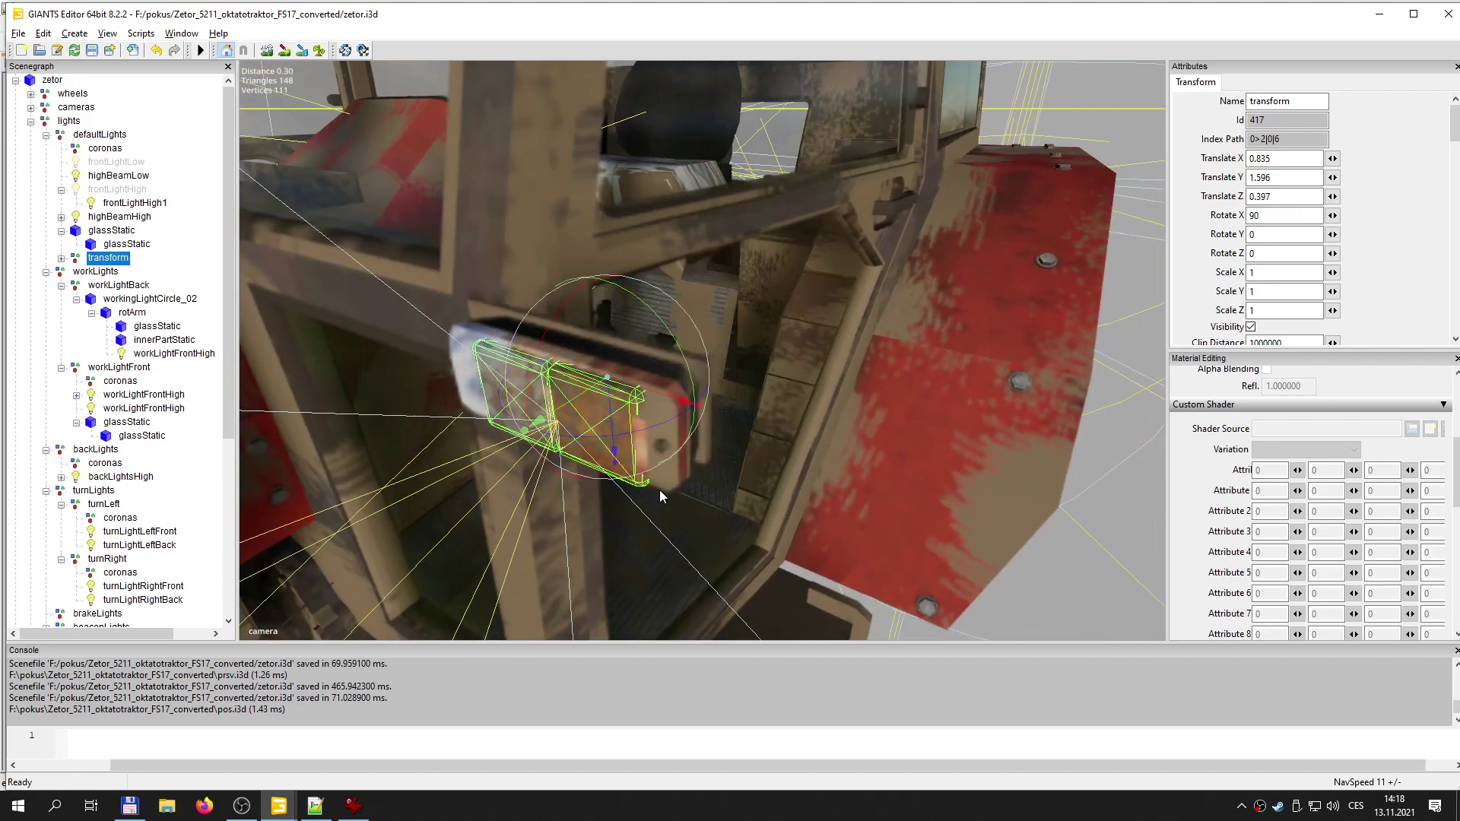
scroll(663, 484, up, 3)
scroll(660, 486, down, 4)
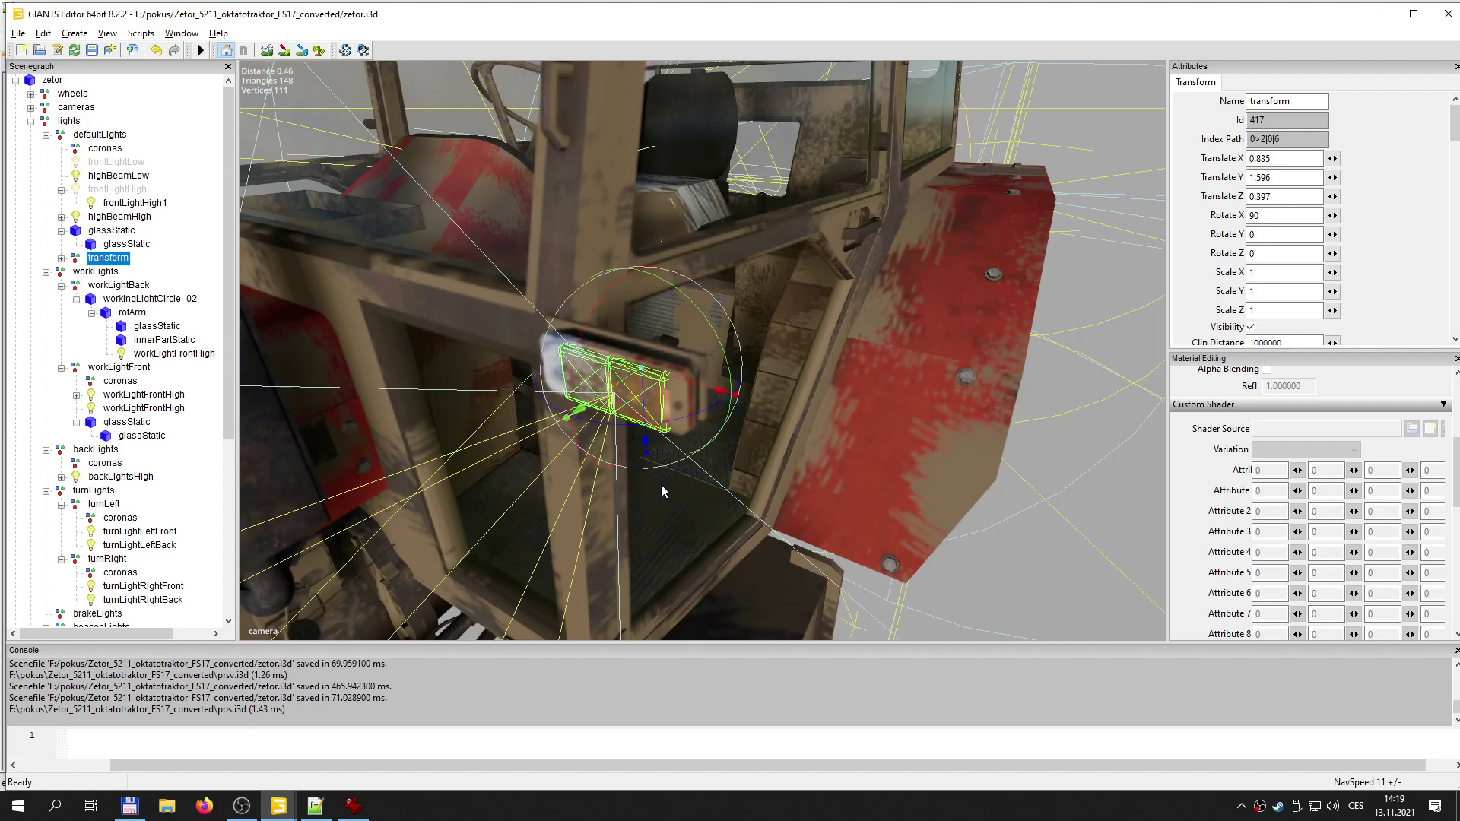
scroll(660, 483, up, 4)
scroll(660, 481, down, 5)
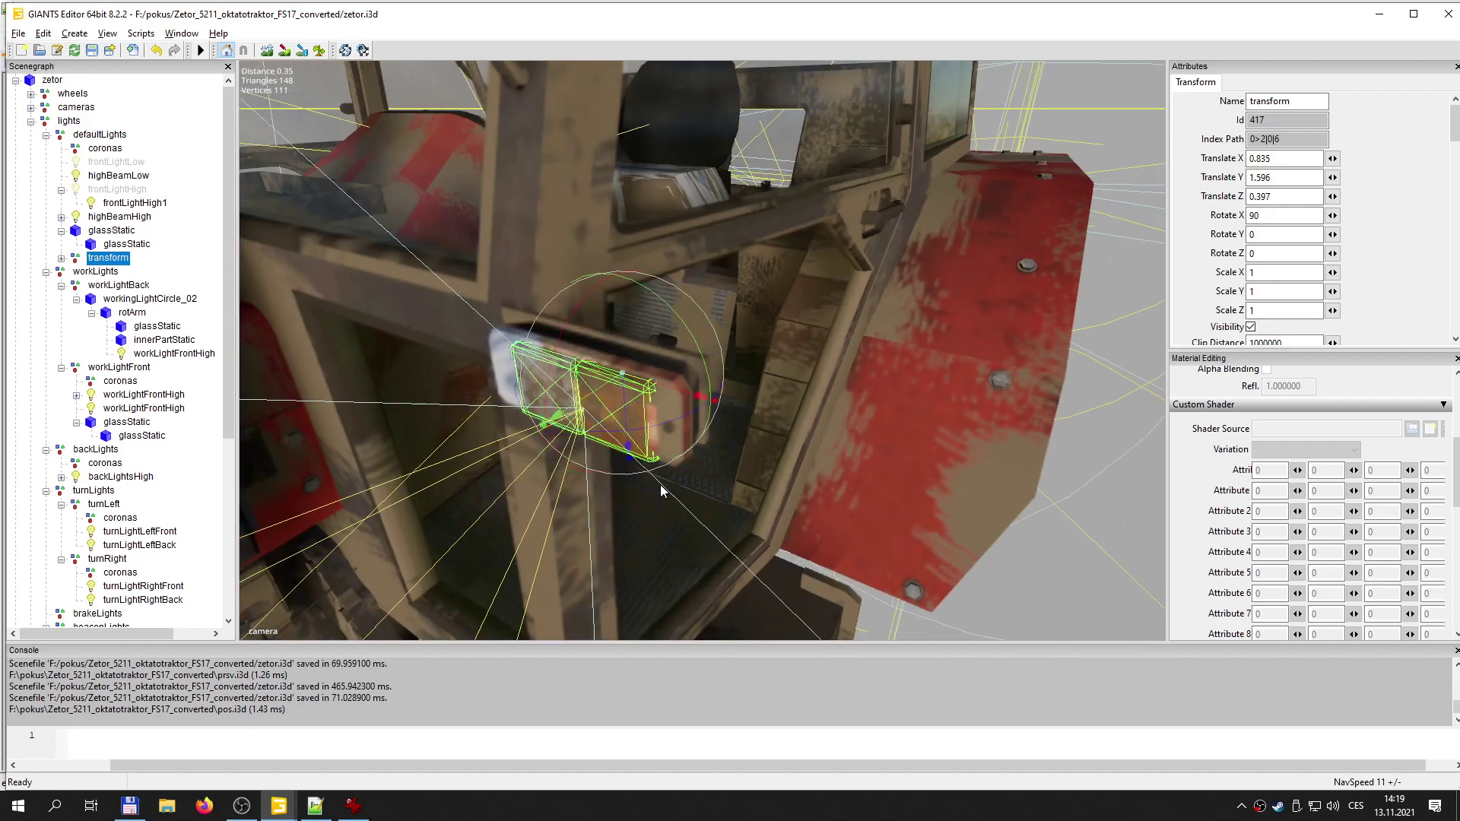
scroll(660, 485, up, 4)
scroll(660, 480, down, 4)
scroll(659, 486, up, 2)
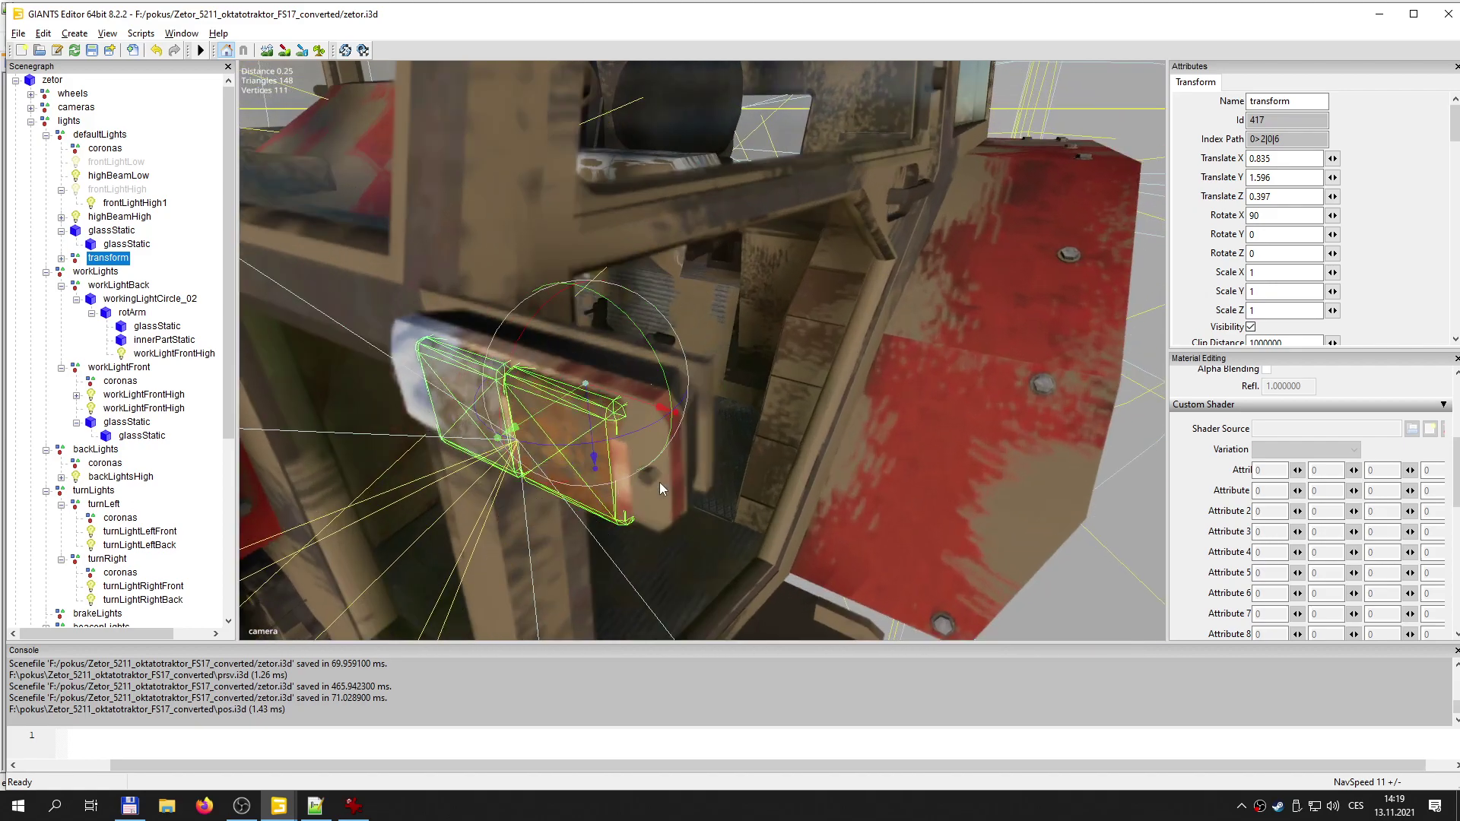
drag(531, 416, 530, 418)
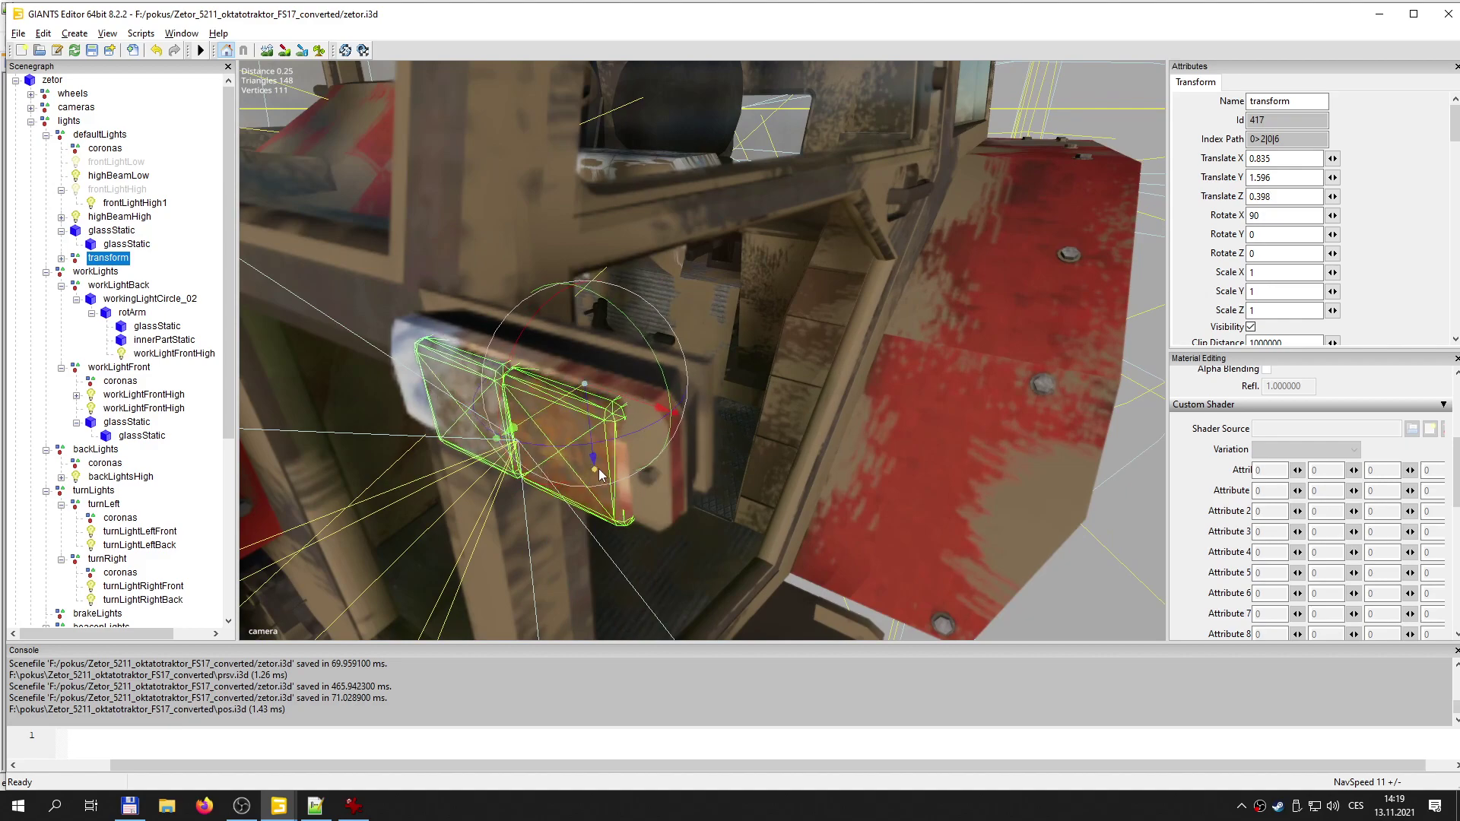
- Stretch the glass group along Z to a scale of about 1.07 to match the lamp housing's height
drag(597, 468, 647, 638)
alt+drag(510, 442, 508, 441)
alt+middle_drag(508, 441, 510, 437)
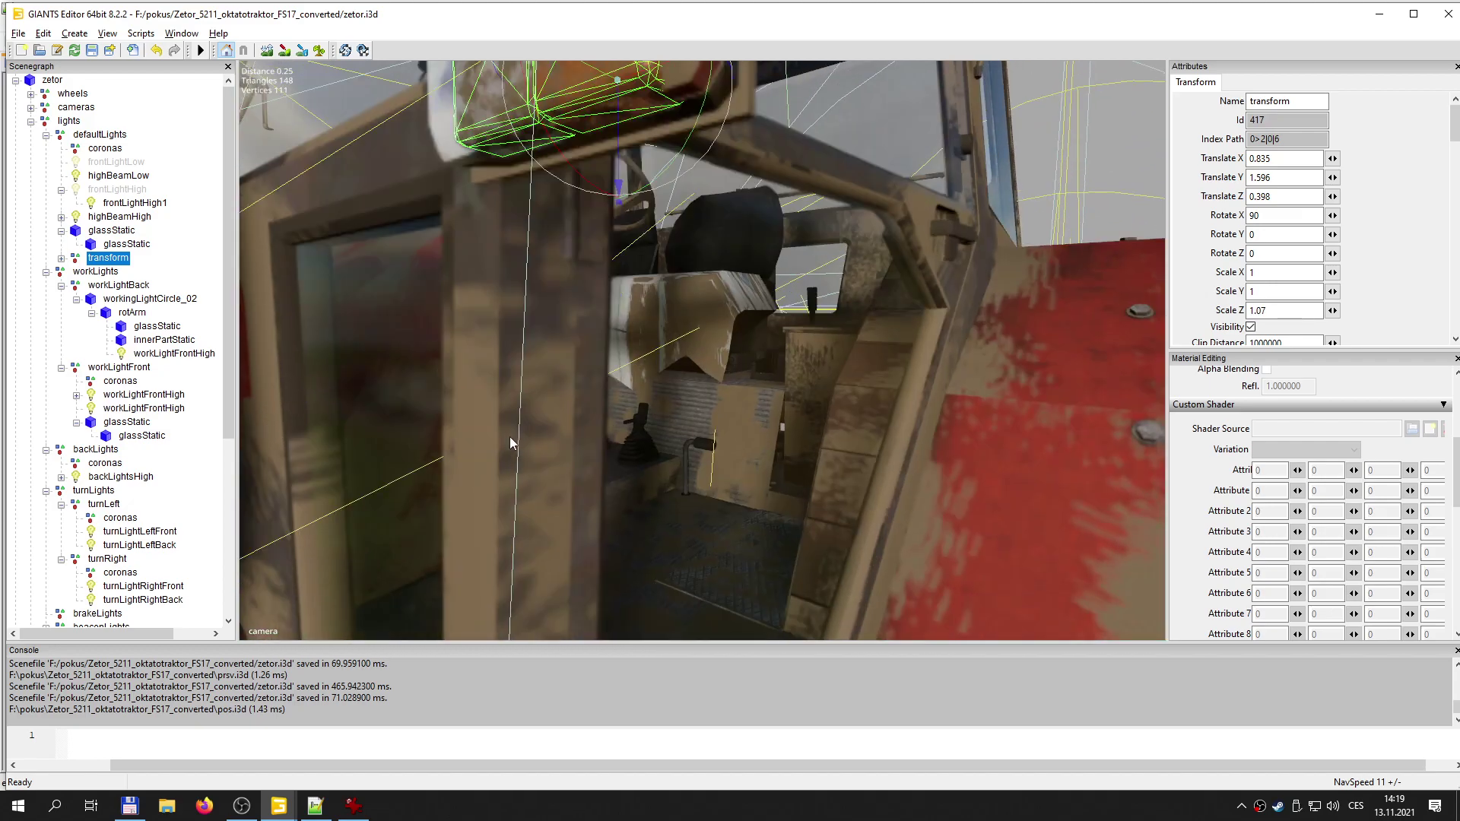
alt+drag(510, 436, 523, 334)
alt+middle_drag(524, 352, 522, 356)
alt+drag(522, 356, 523, 353)
scroll(522, 352, down, 3)
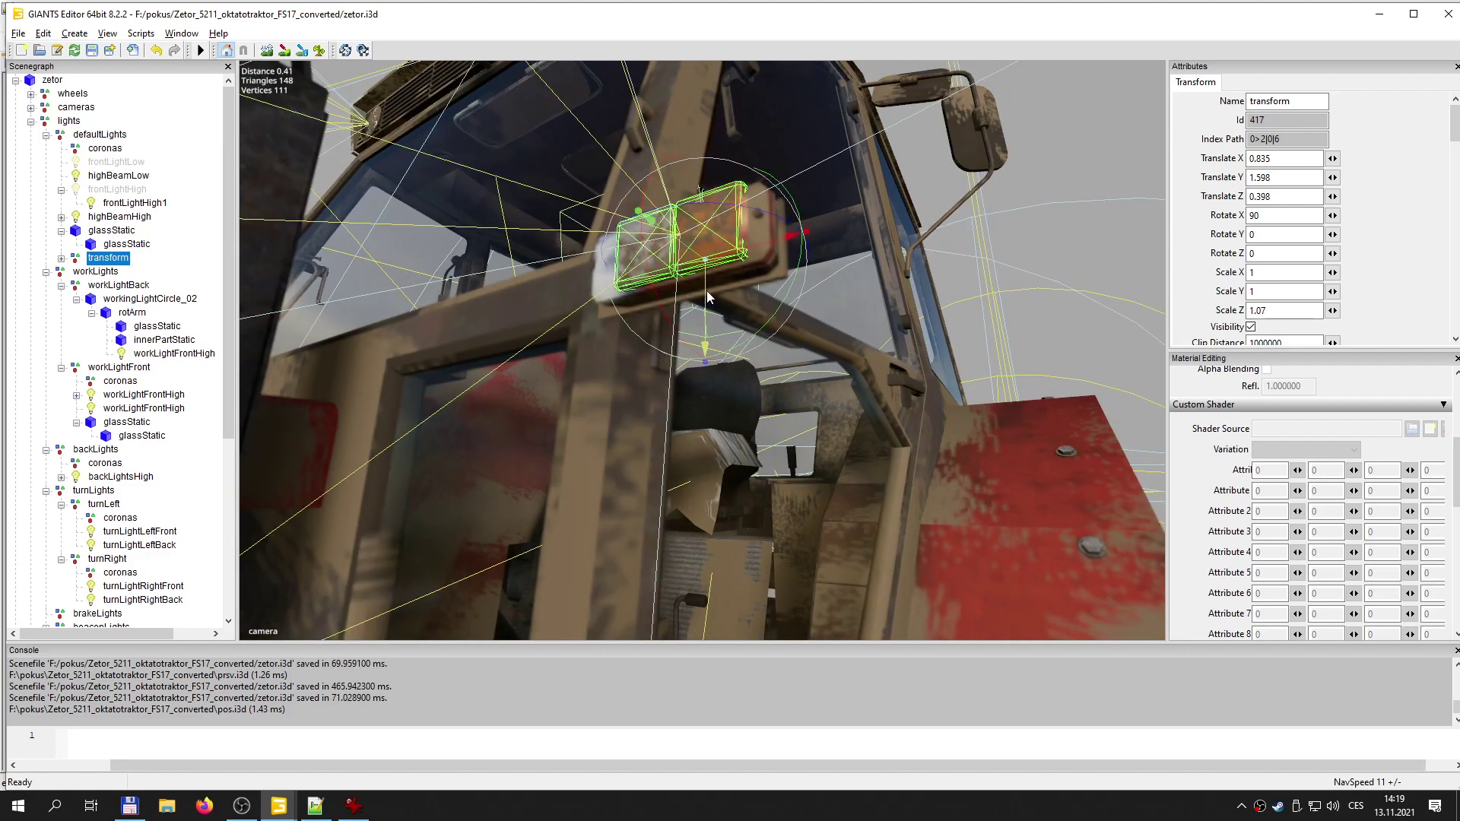
- Shift the glass group inward and back on the lamp housing, to about X 0.805 and Z 0.391
right_drag(707, 298, 756, 434)
drag(692, 449, 683, 449)
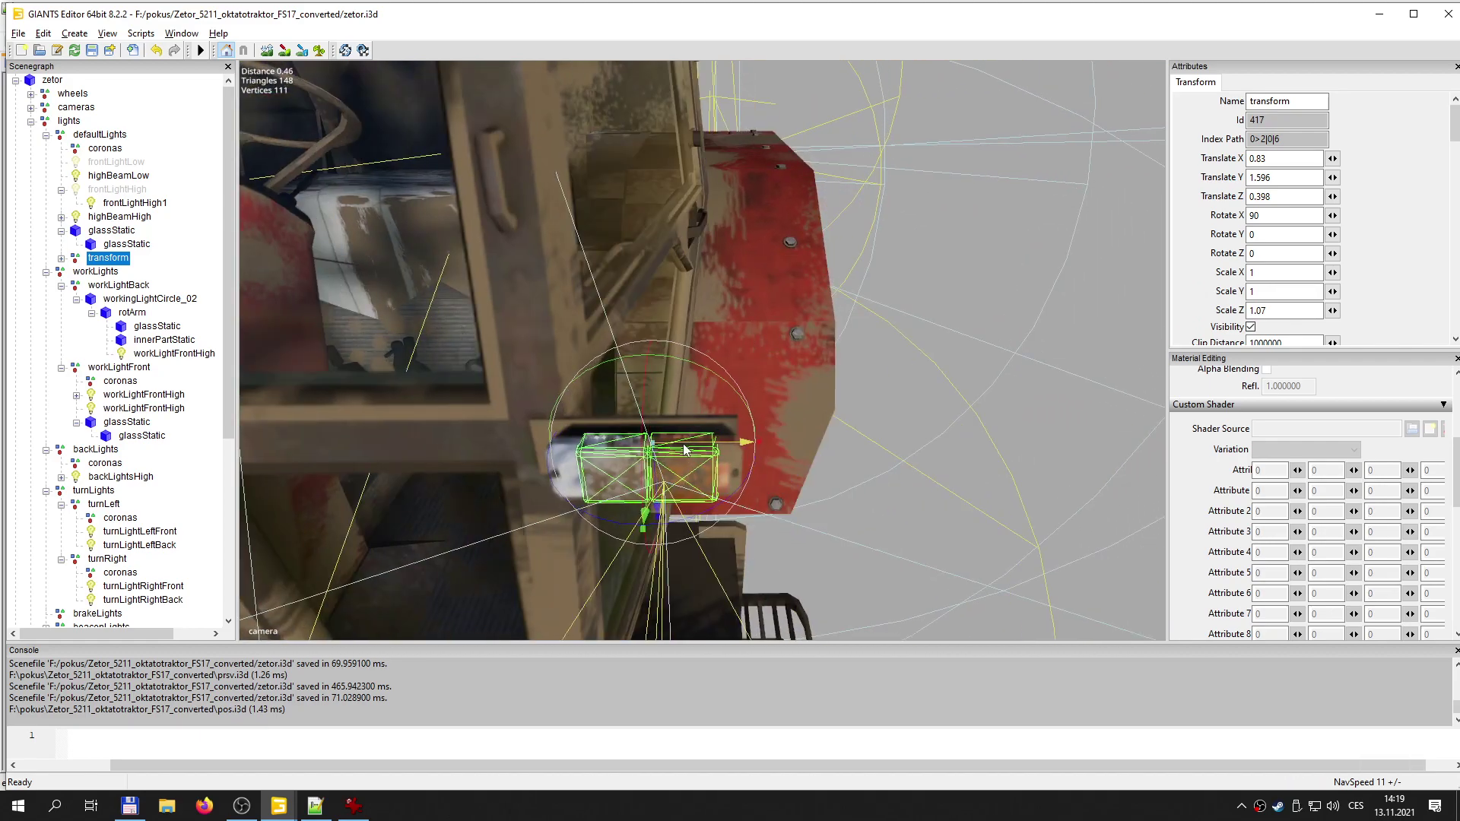
scroll(642, 505, down, 2)
scroll(642, 505, up, 4)
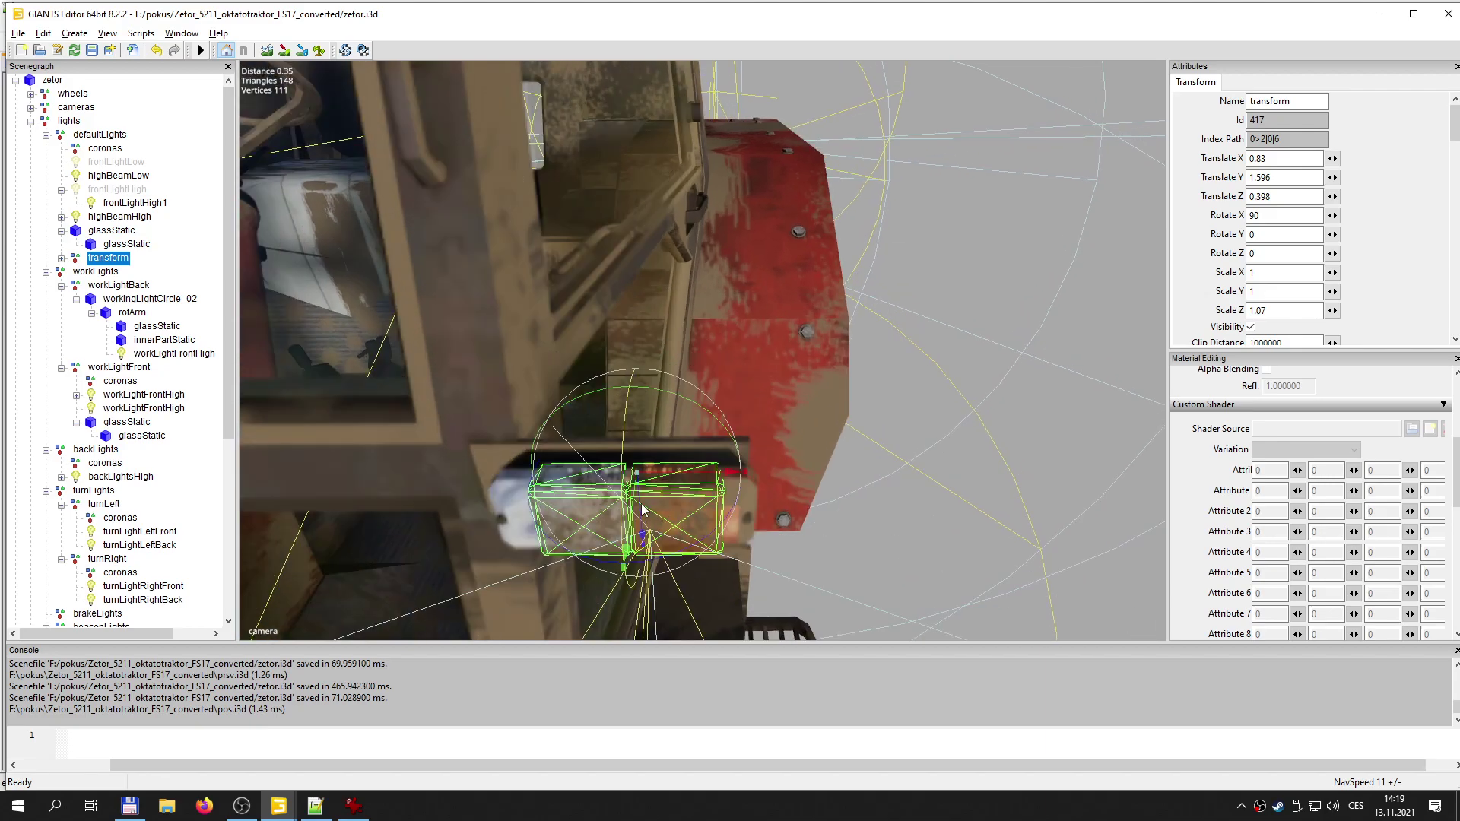
scroll(641, 508, up, 3)
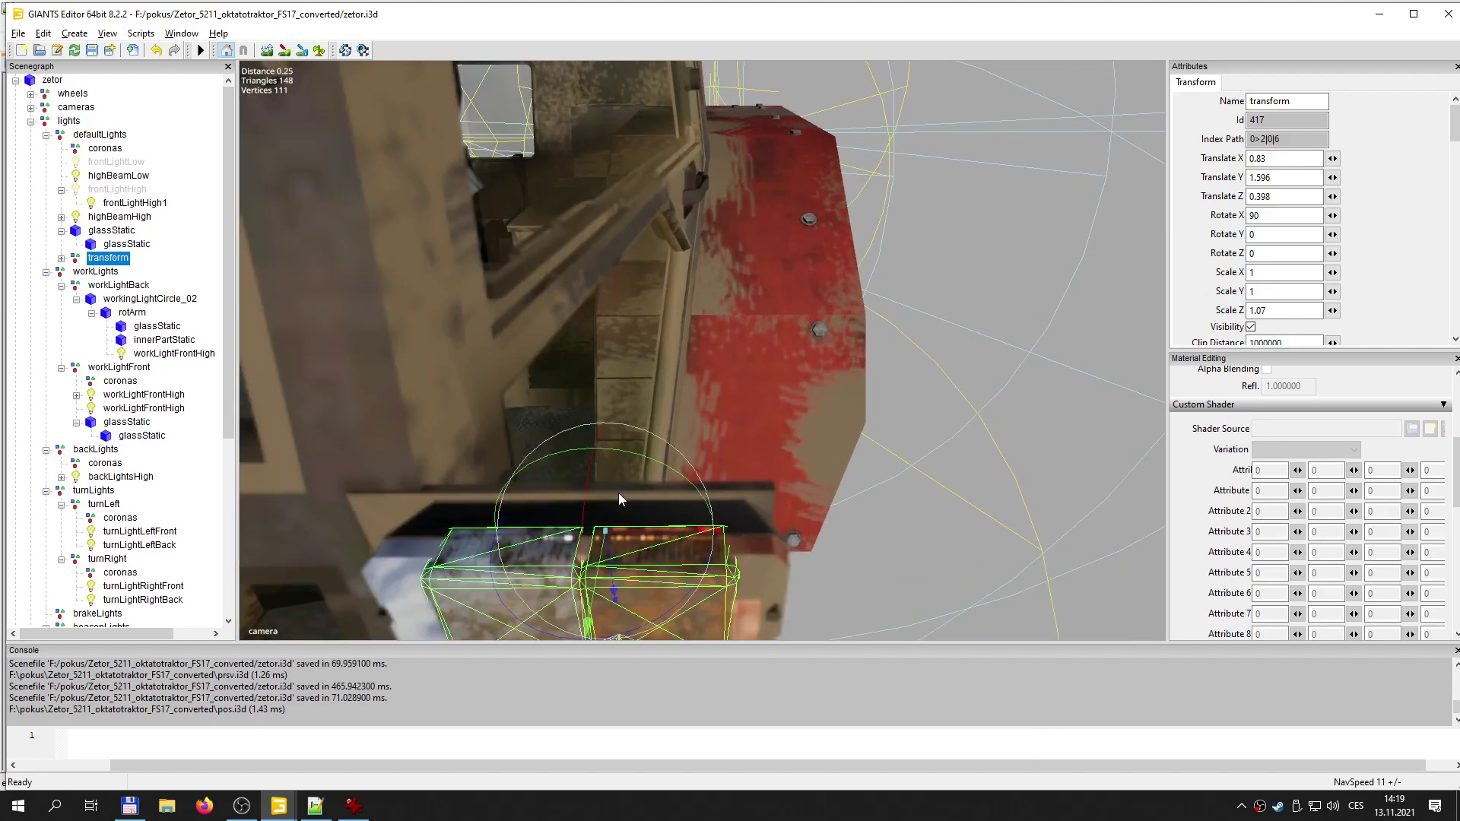
alt+middle_drag(546, 486, 552, 486)
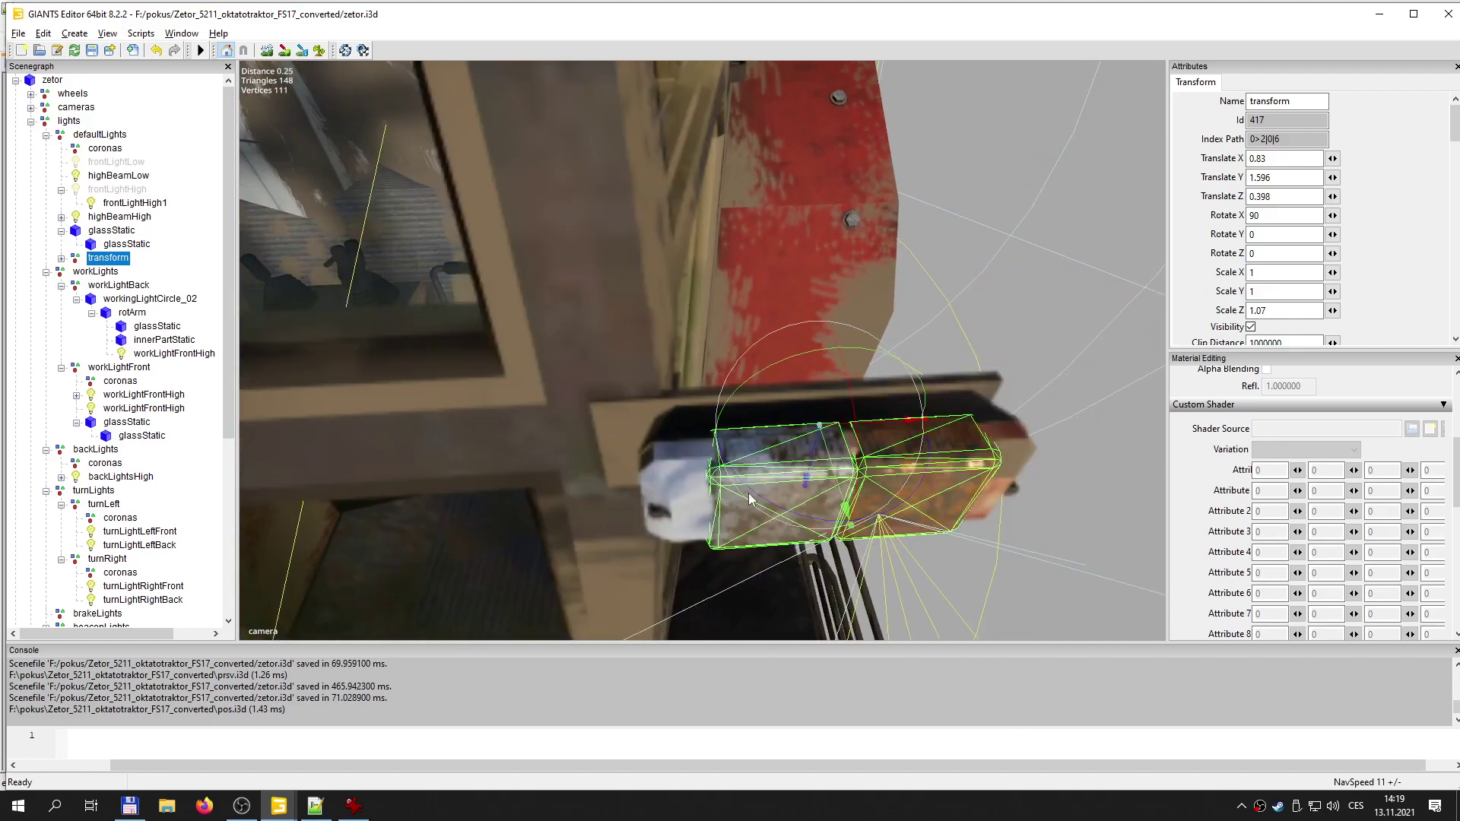
drag(874, 423, 728, 465)
alt+middle_drag(728, 464, 728, 464)
alt+drag(729, 464, 729, 462)
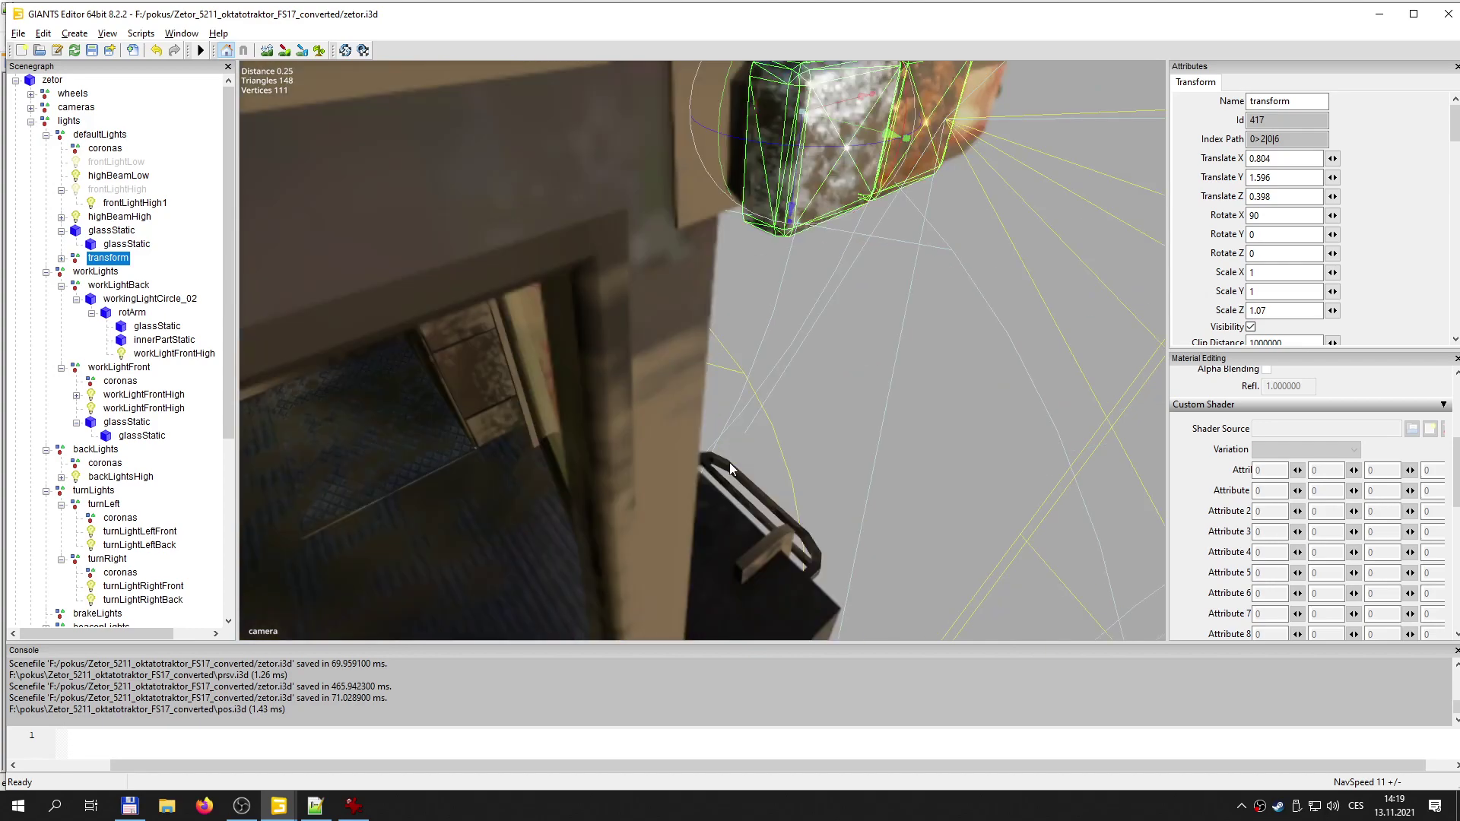
middle_drag(729, 462, 729, 464)
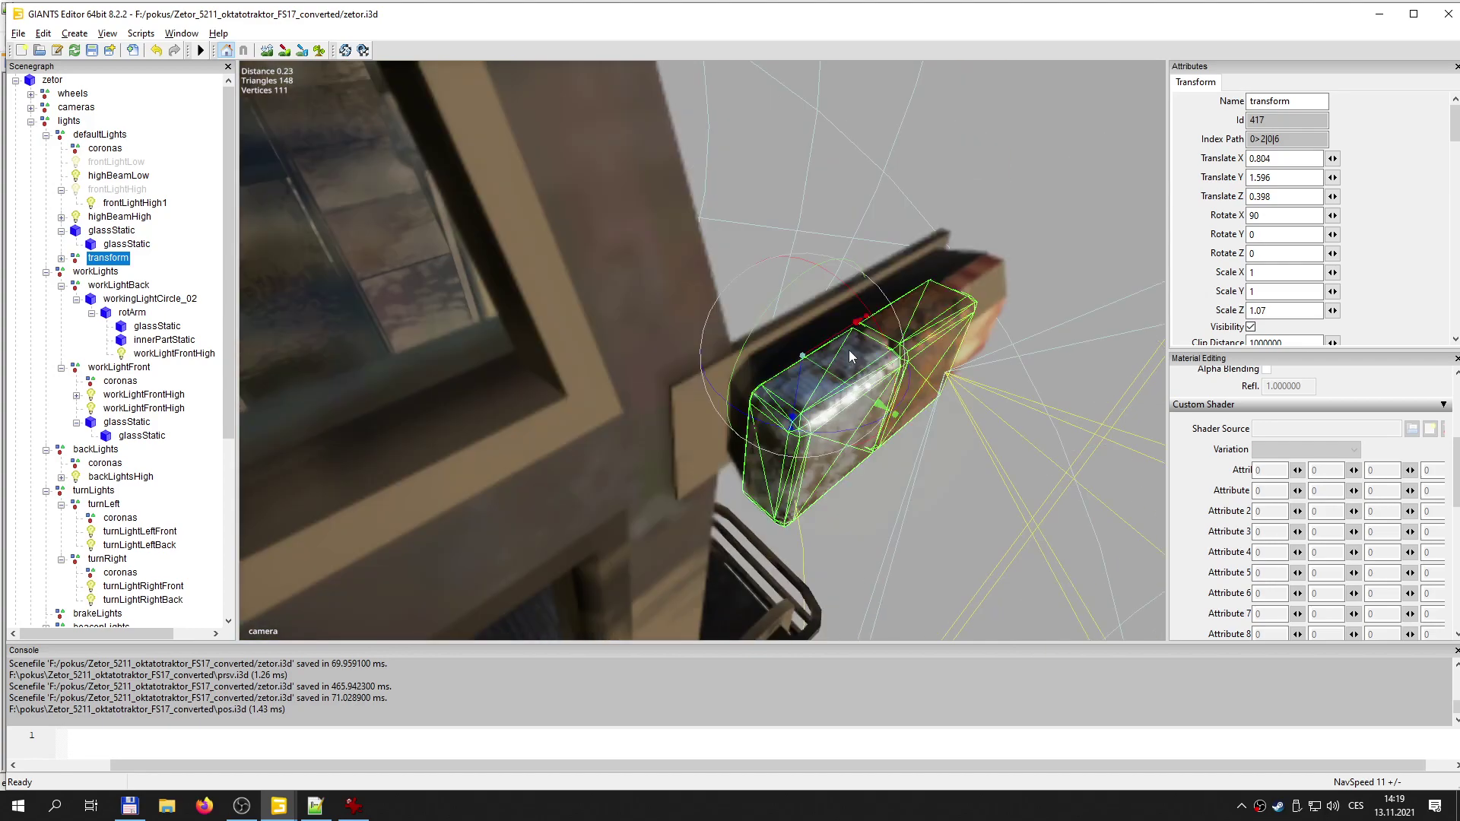
drag(829, 350, 828, 342)
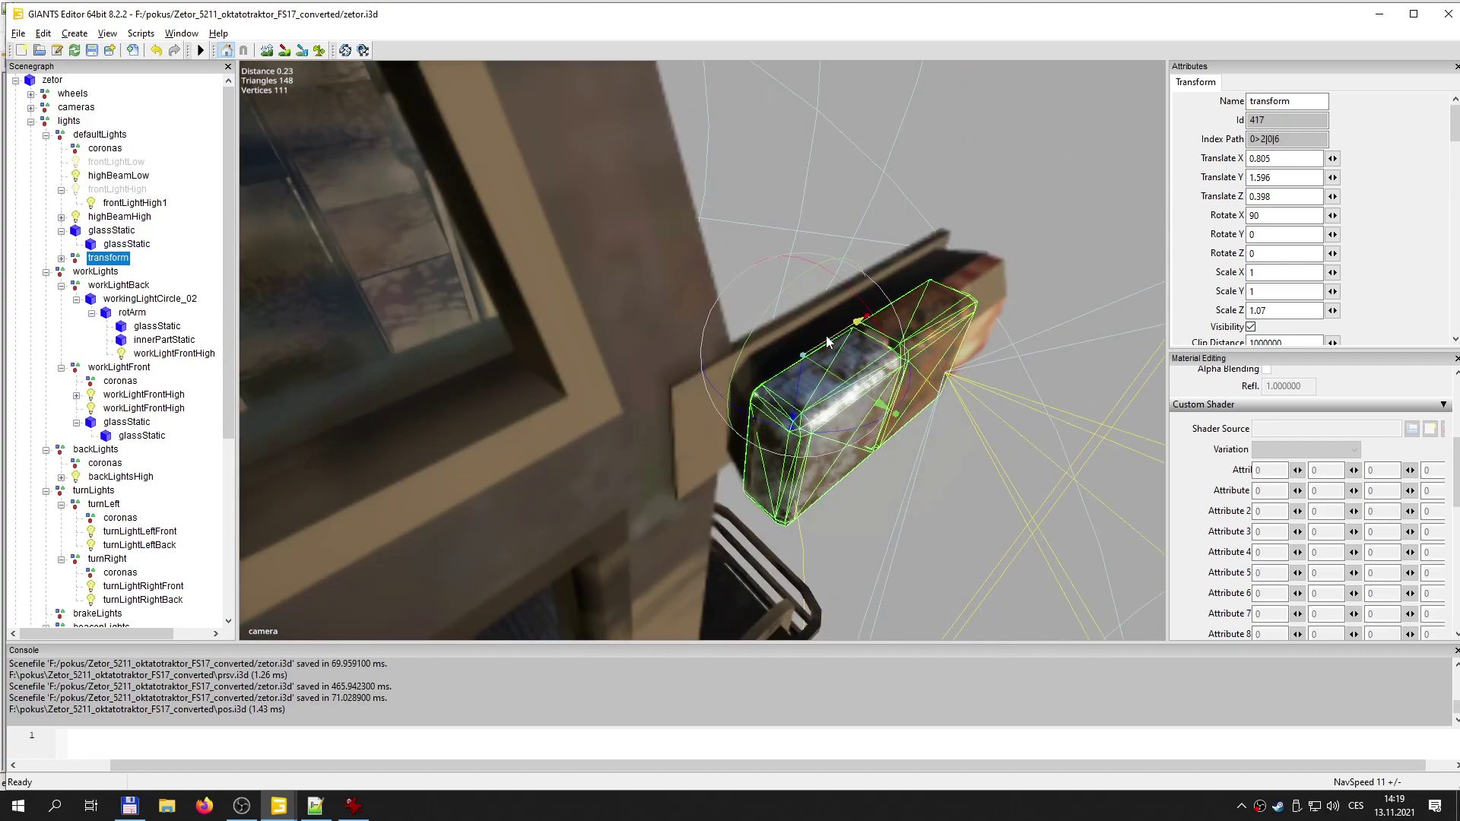
drag(873, 397, 758, 398)
alt+middle_drag(757, 399, 757, 405)
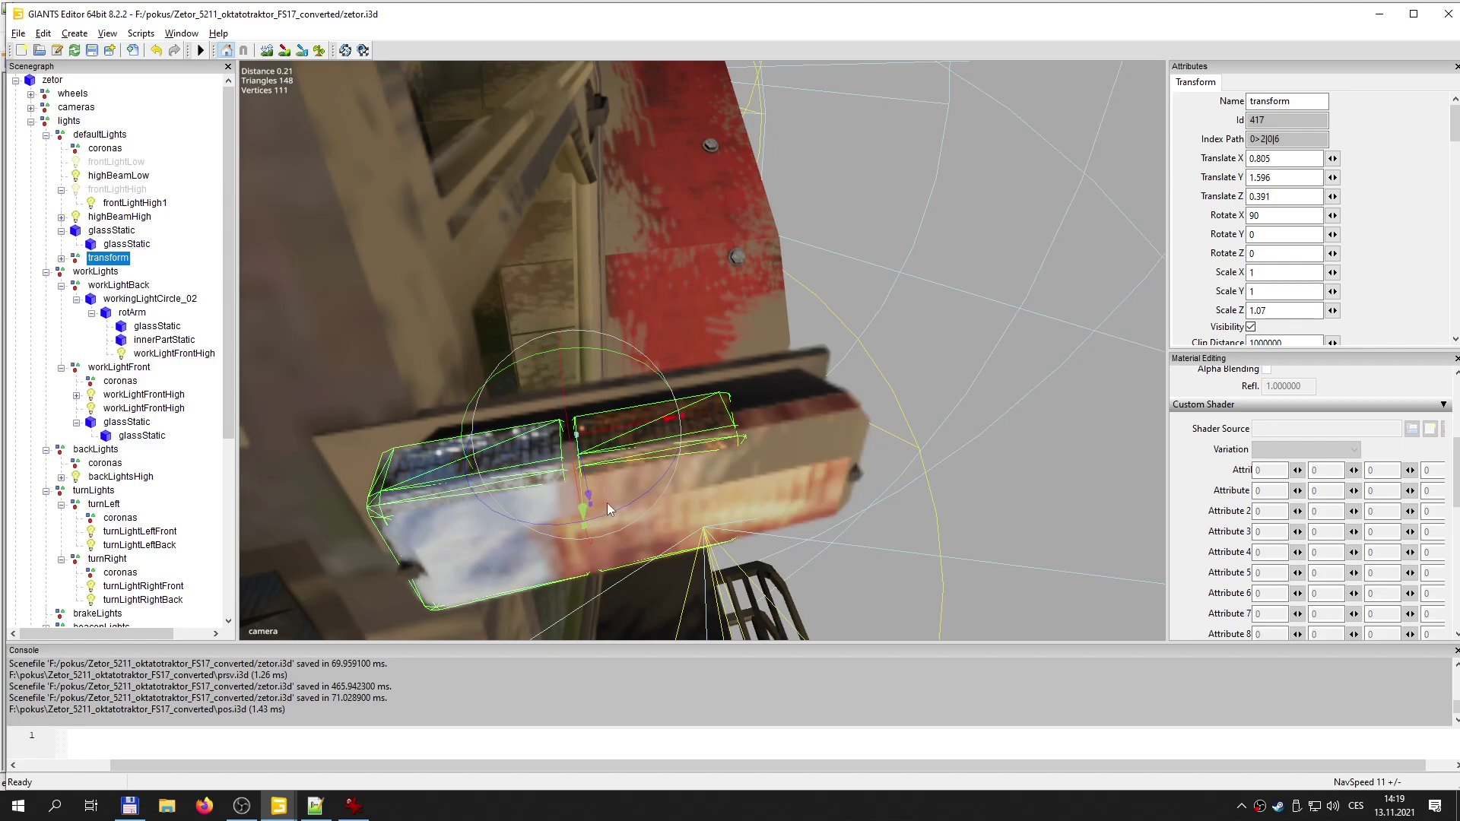
- Set the X scale of defaultStaticGlass inside the transform group to 0.9
click(61, 259)
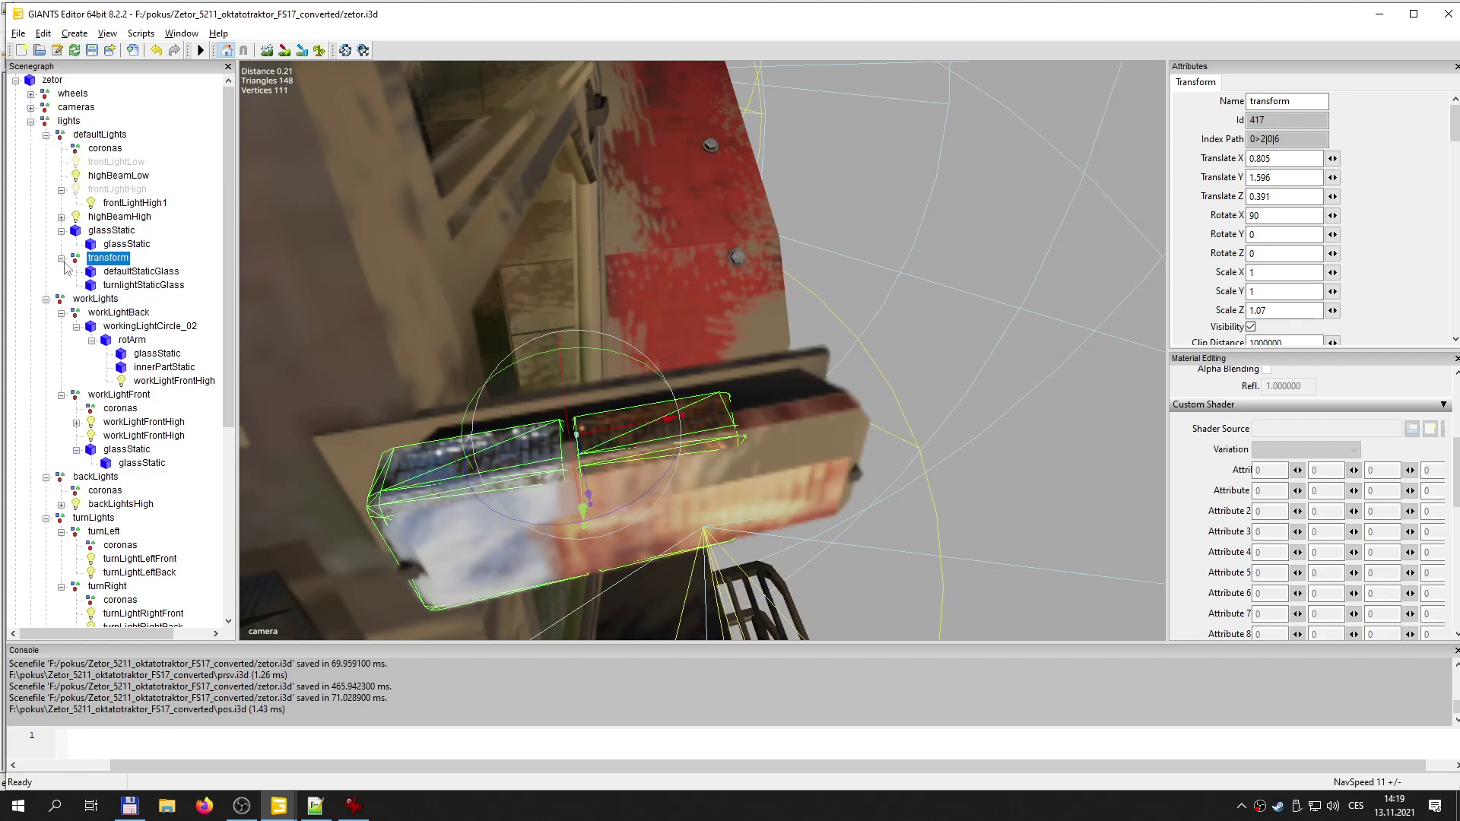
click(136, 271)
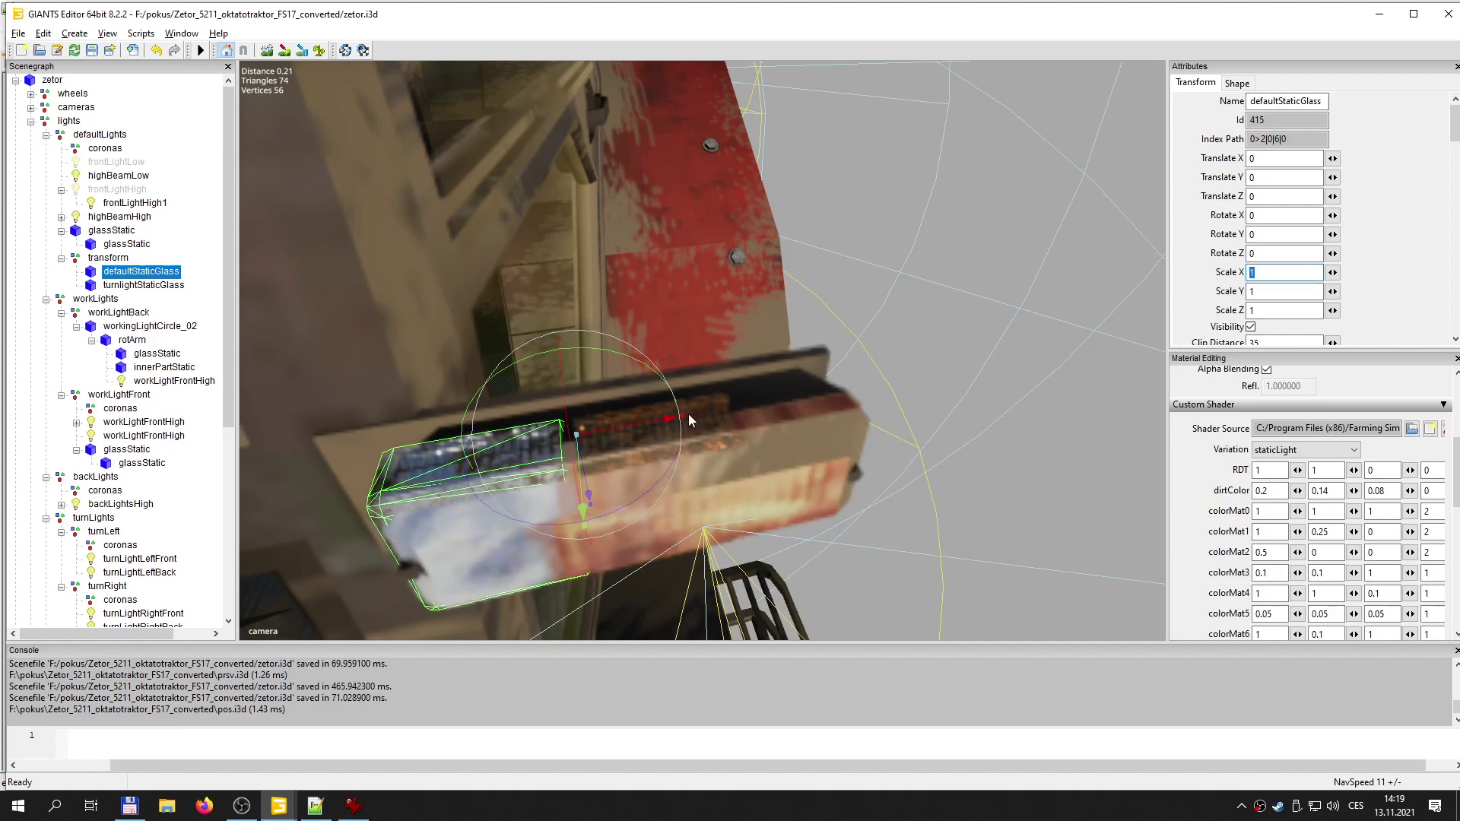
mouse_move(682, 418)
mouse_down()
mouse_move(642, 417)
mouse_move(668, 417)
mouse_up()
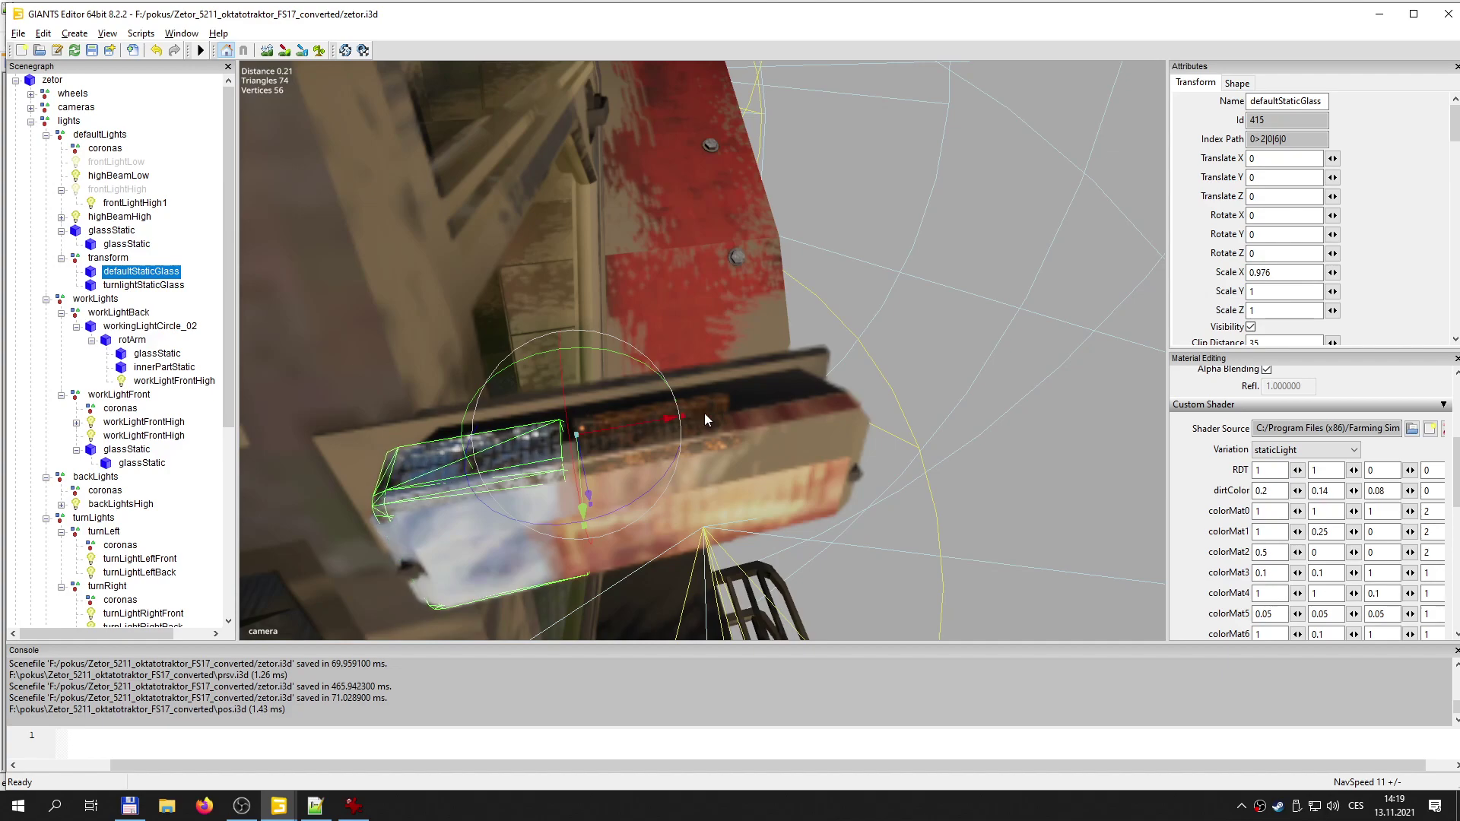
drag(1256, 274, 1273, 275)
text(9)
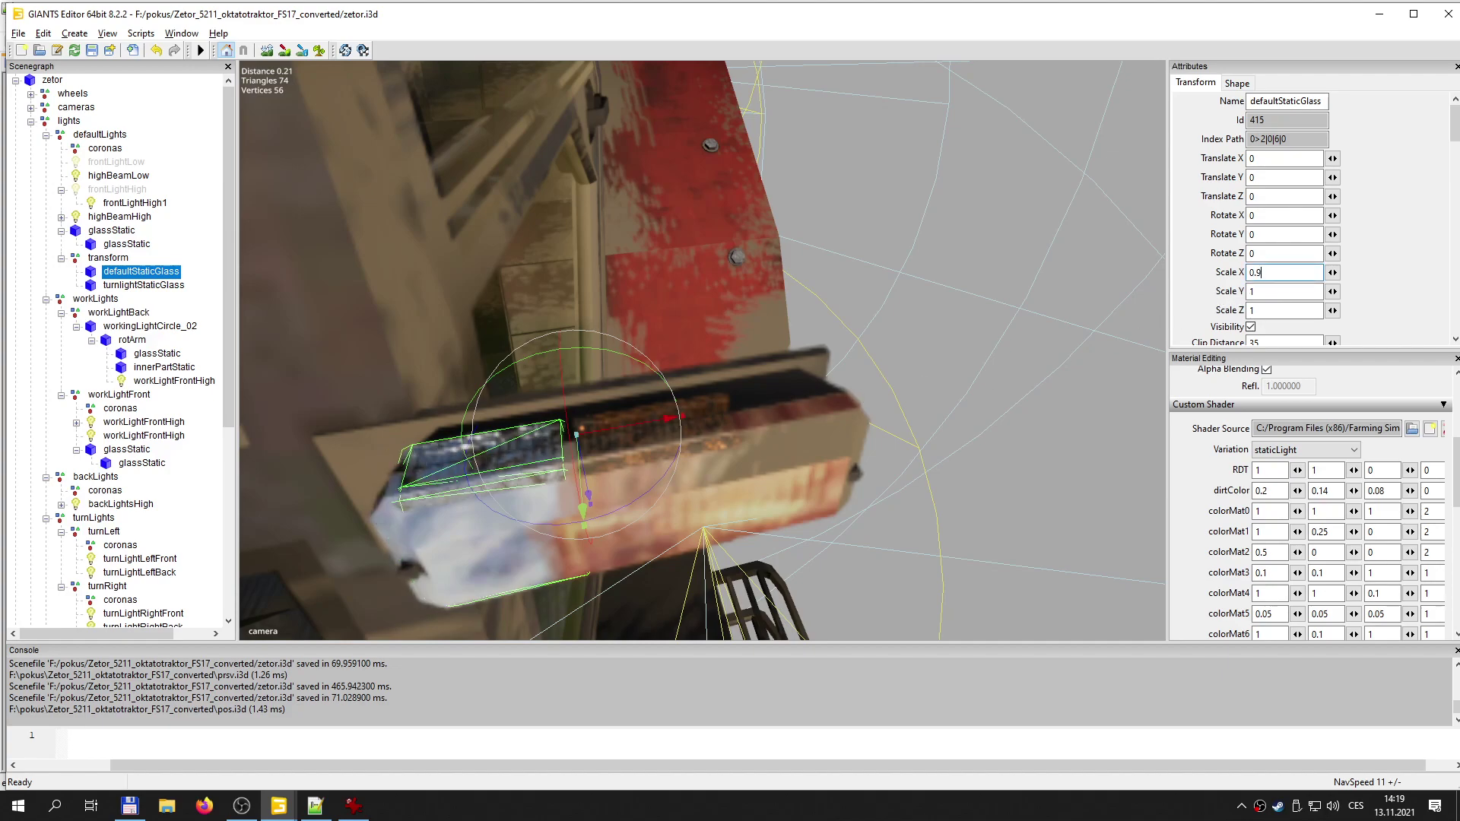
- Try shifting defaultStaticGlass alone along X to about -0.006, and undo the shift
drag(608, 431, 595, 432)
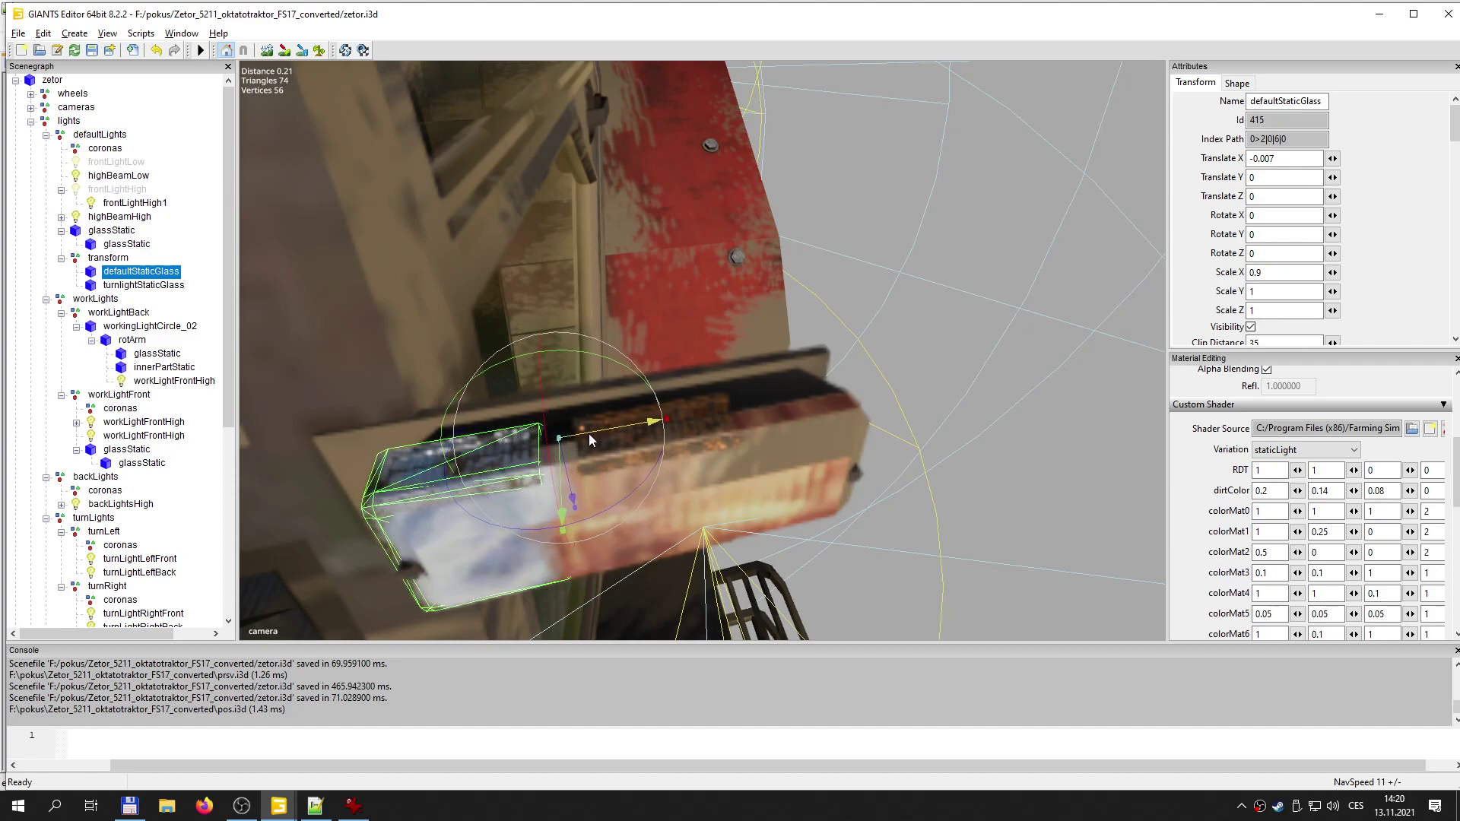
key(super)
key(super)
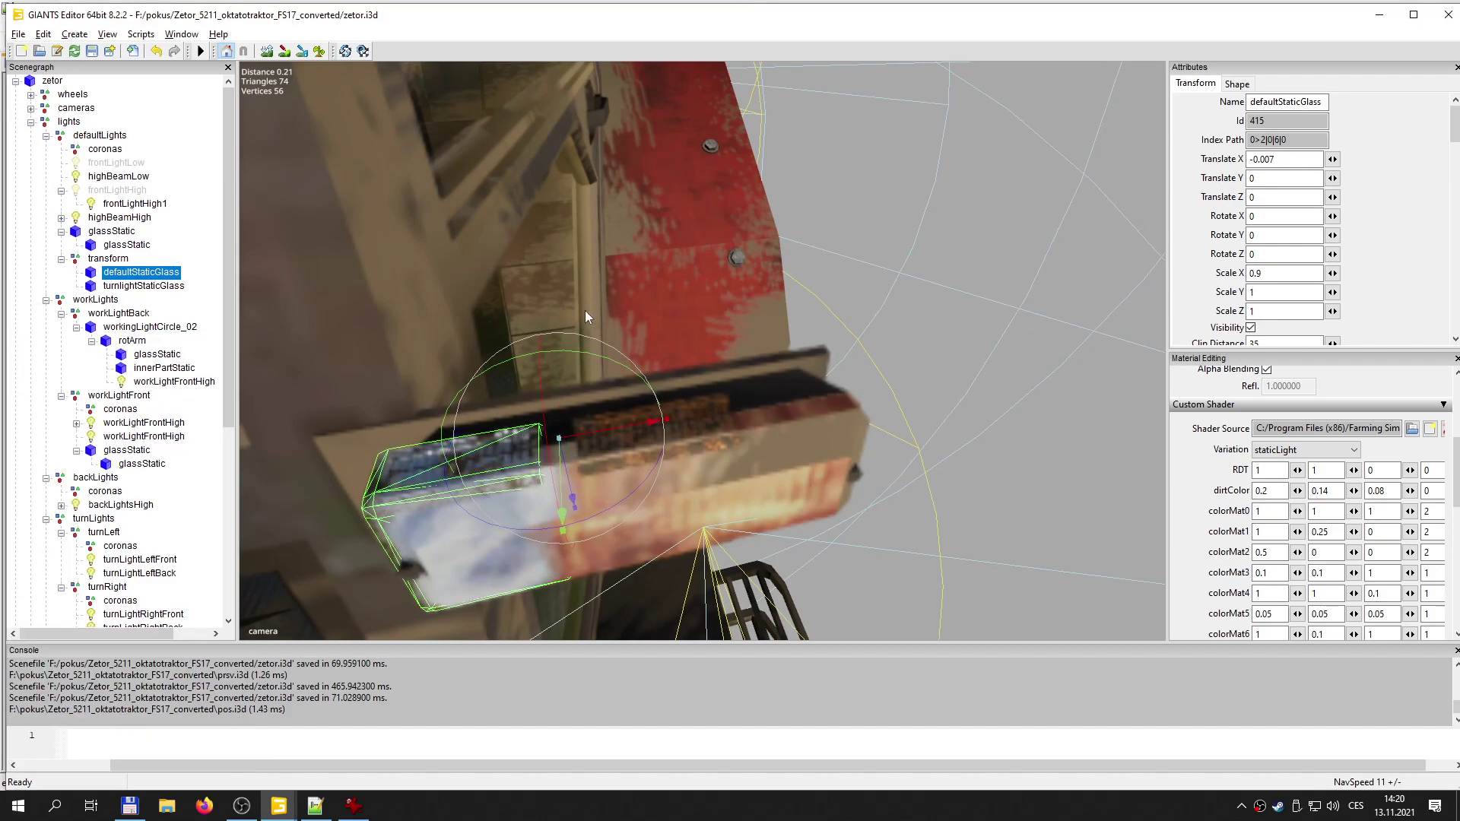
alt+drag(590, 371, 610, 344)
right_drag(611, 345, 611, 351)
alt+middle_drag(610, 349, 609, 350)
drag(788, 337, 797, 339)
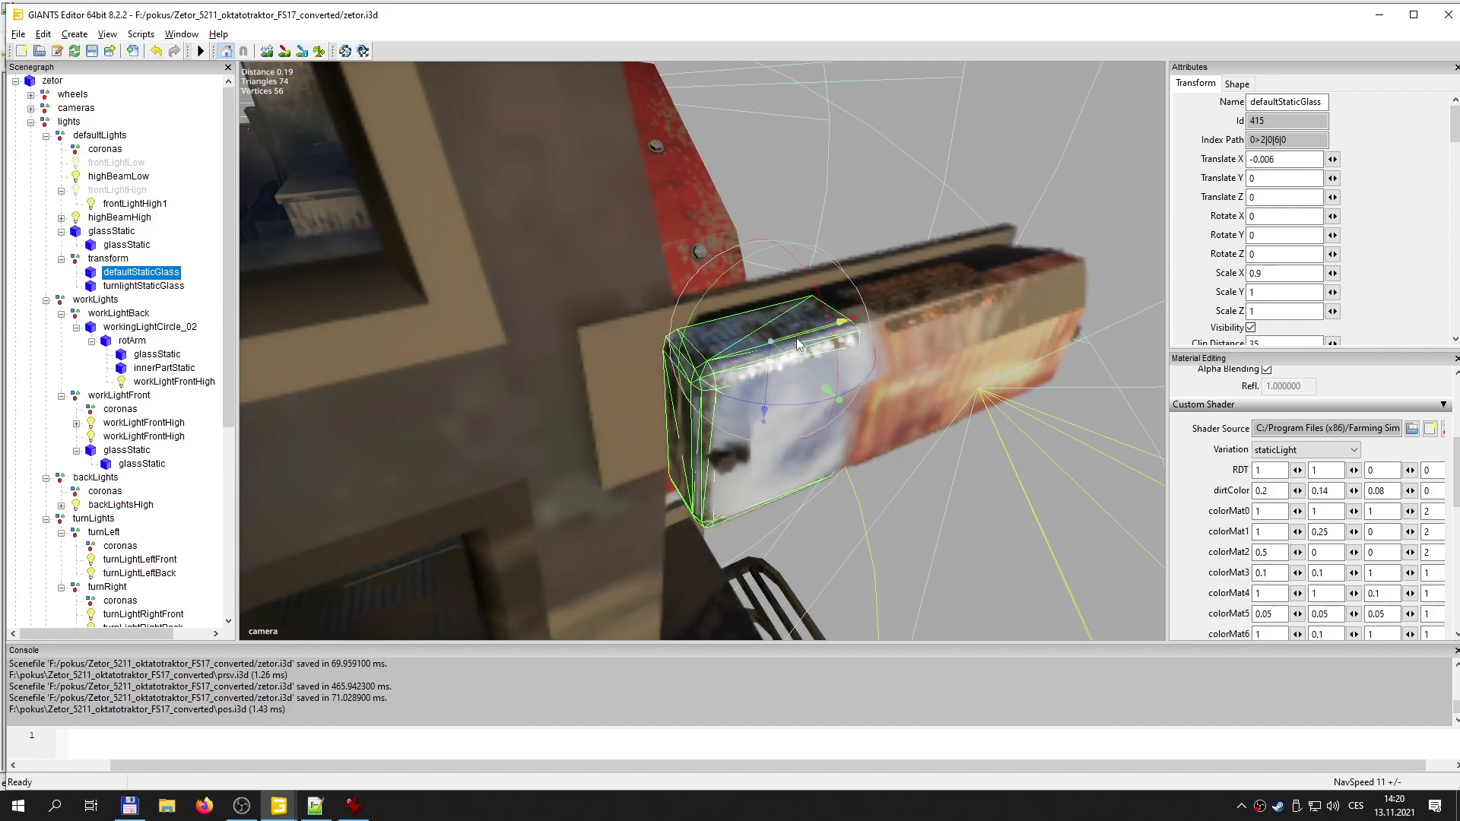
alt+drag(805, 355, 785, 388)
middle_drag(785, 388, 796, 388)
key(ctrl+z)
key(ctrl+z)
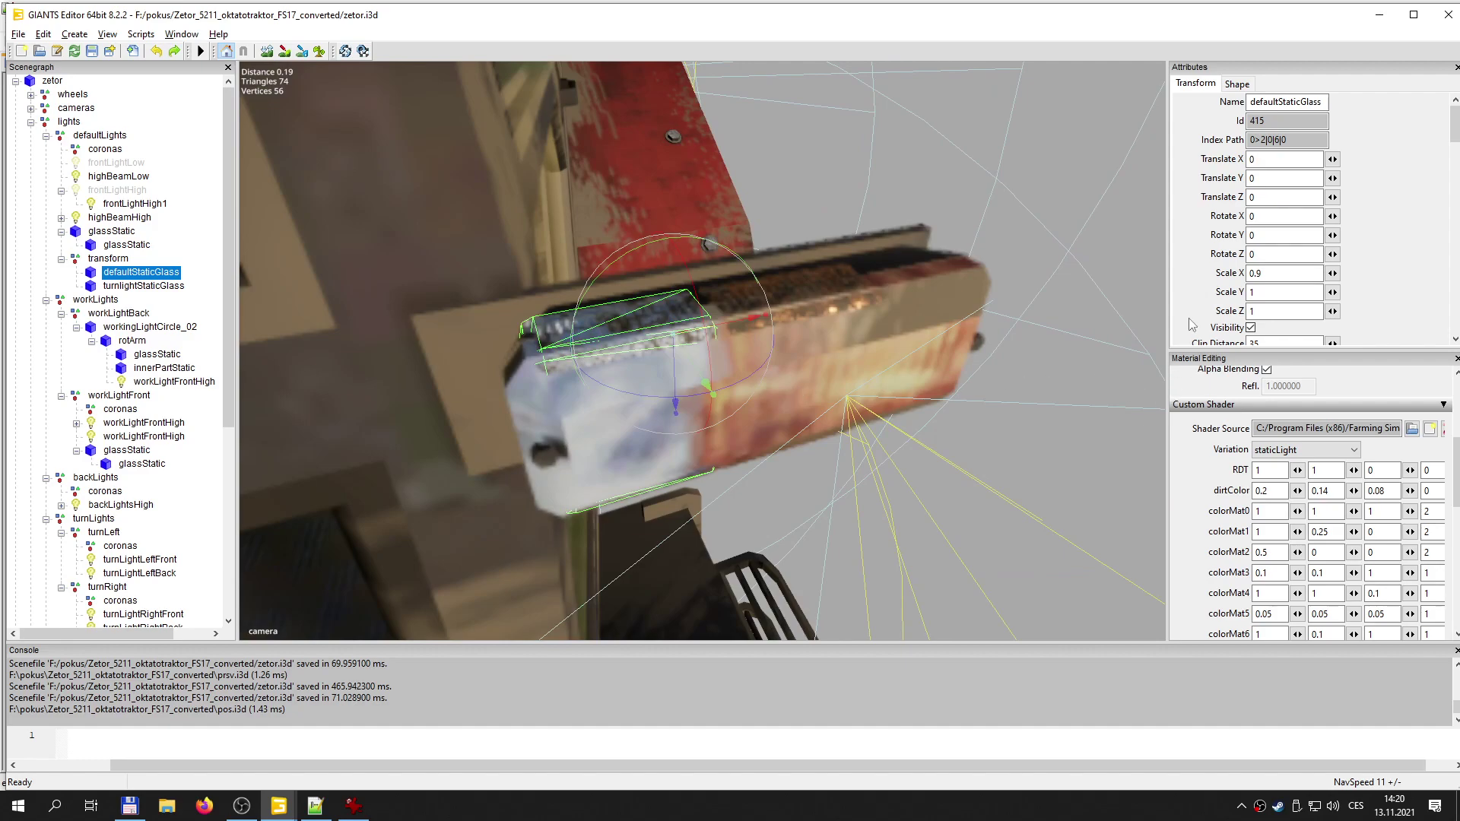
- Shift the whole transform group inward along the lamp housing to about X 0.798
click(118, 260)
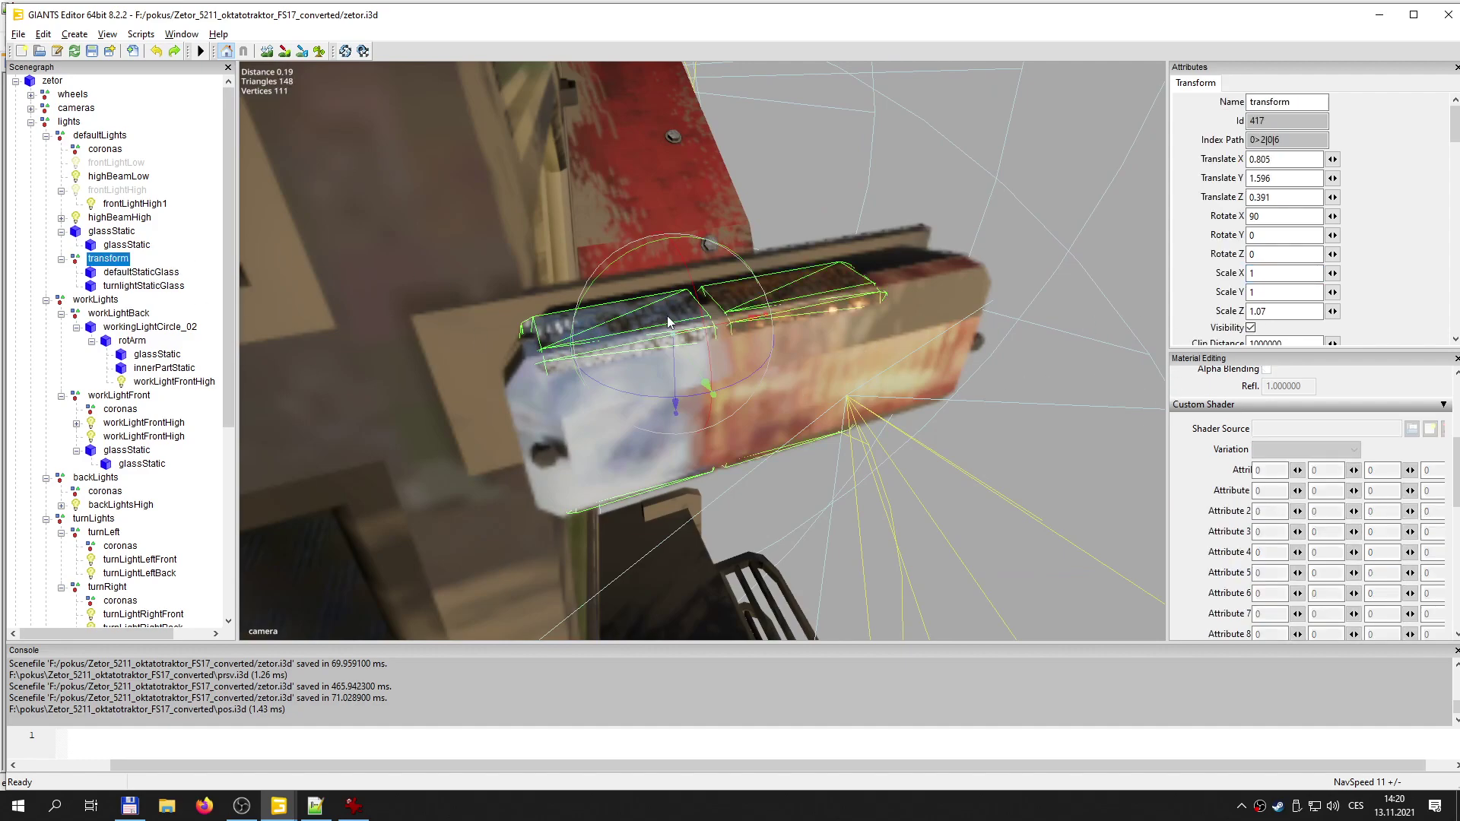
drag(685, 334, 662, 365)
mouse_move(663, 366)
alt+middle_down()
mouse_move(532, 357)
mouse_move(661, 365)
alt+middle_up()
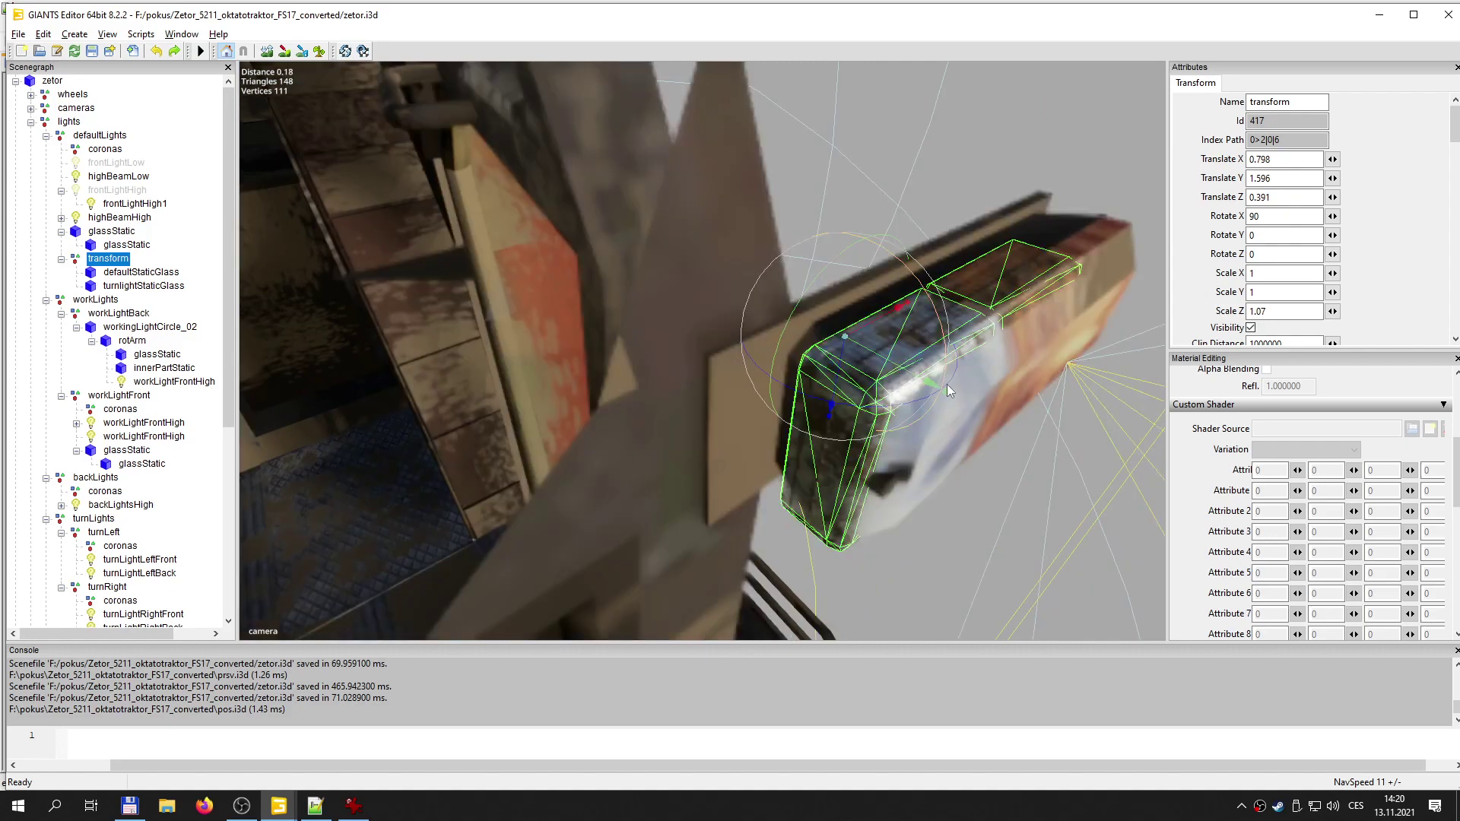
- Shift the transform glass group along Z to about 0.401 and set its Y scale to 0.9
drag(880, 359, 896, 397)
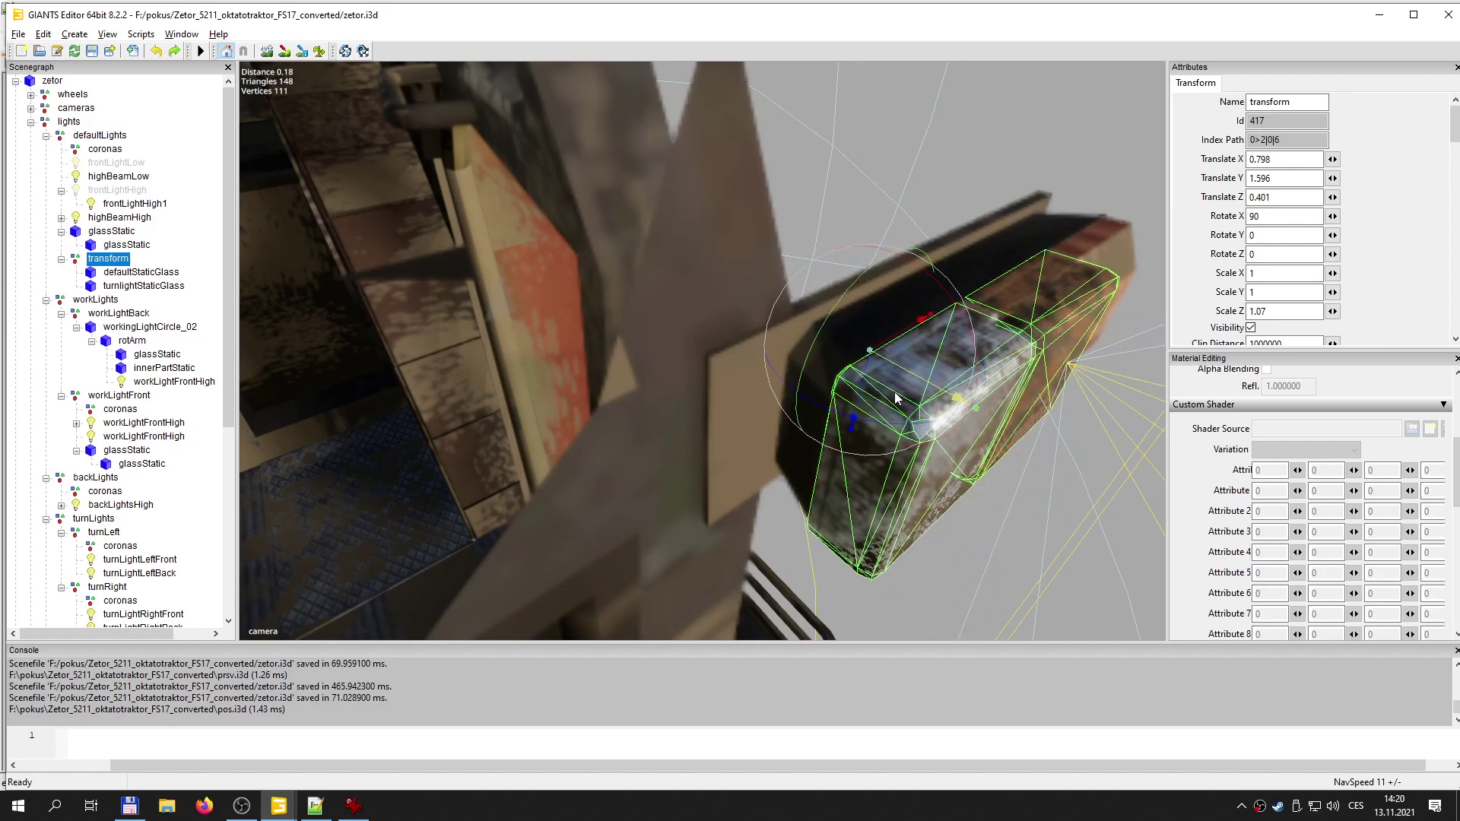
click(1270, 292)
text(0.9)
key(Return)
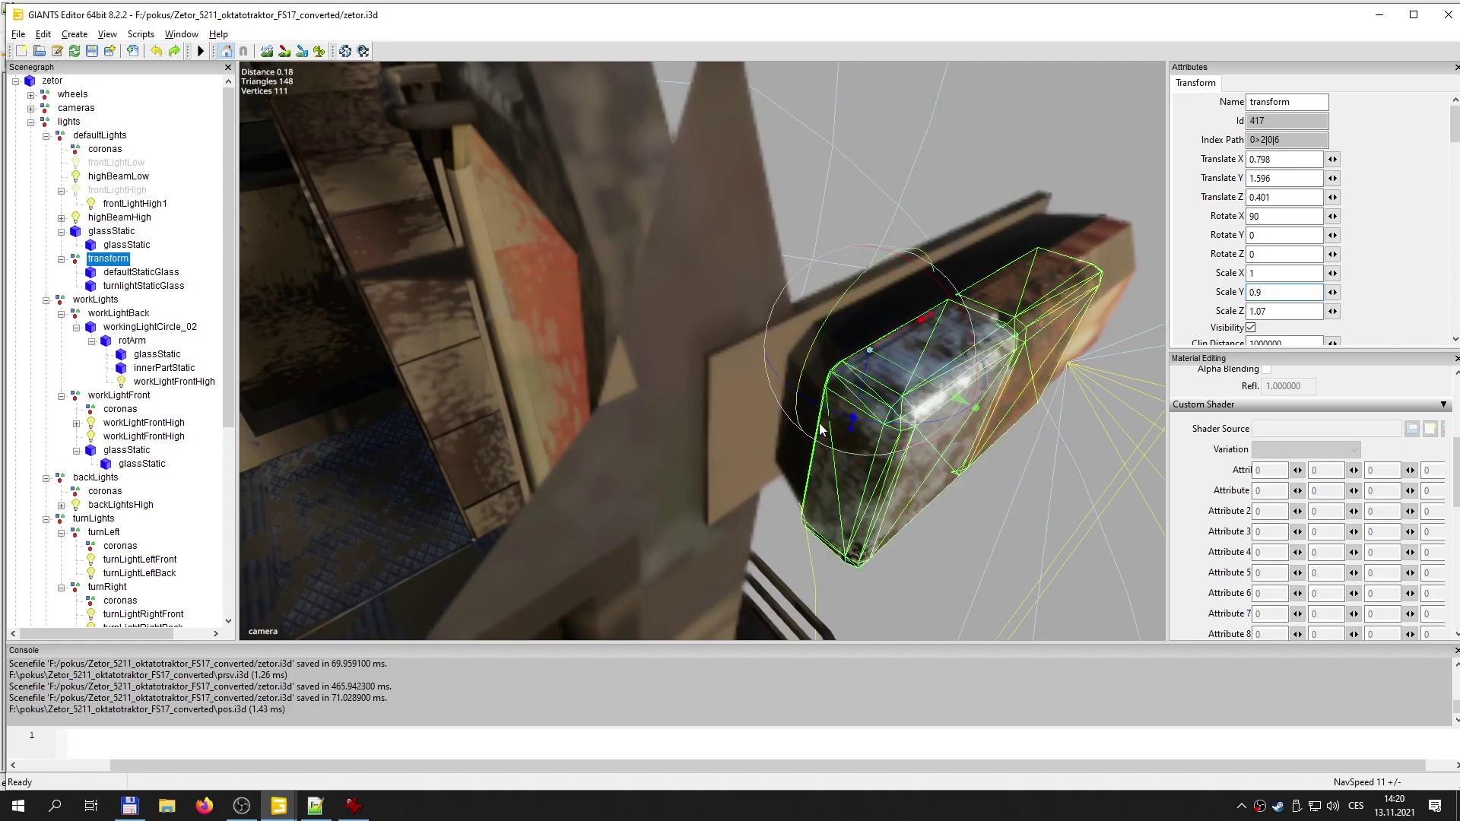
mouse_move(895, 367)
mouse_down()
mouse_move(914, 371)
mouse_move(891, 366)
mouse_up()
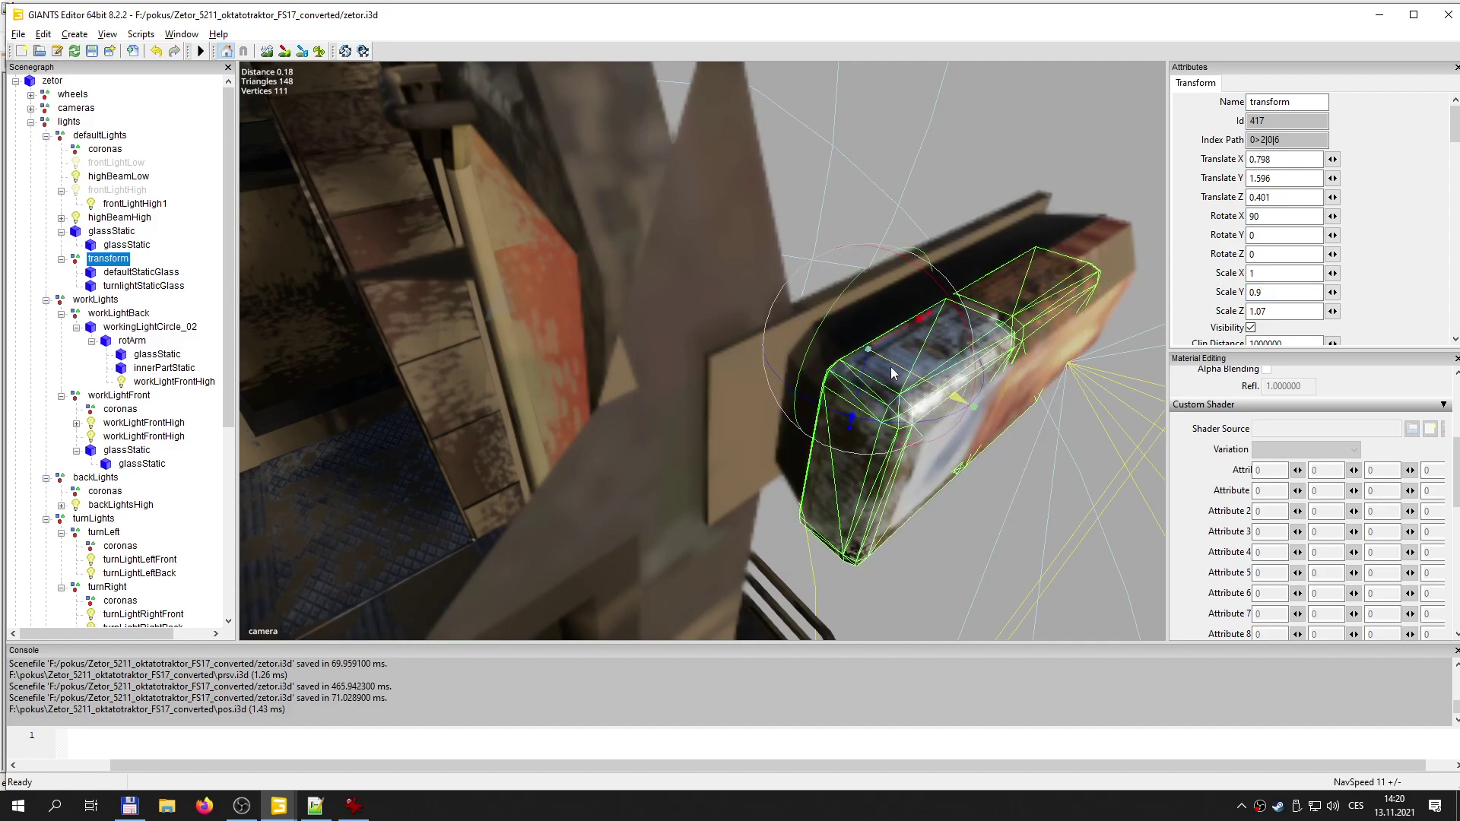
- Reduce the transform group's Y scale to 0.8 and move it along Z to about 0.406 on the lamp housing
click(1258, 290)
text(0.8)
key(Return)
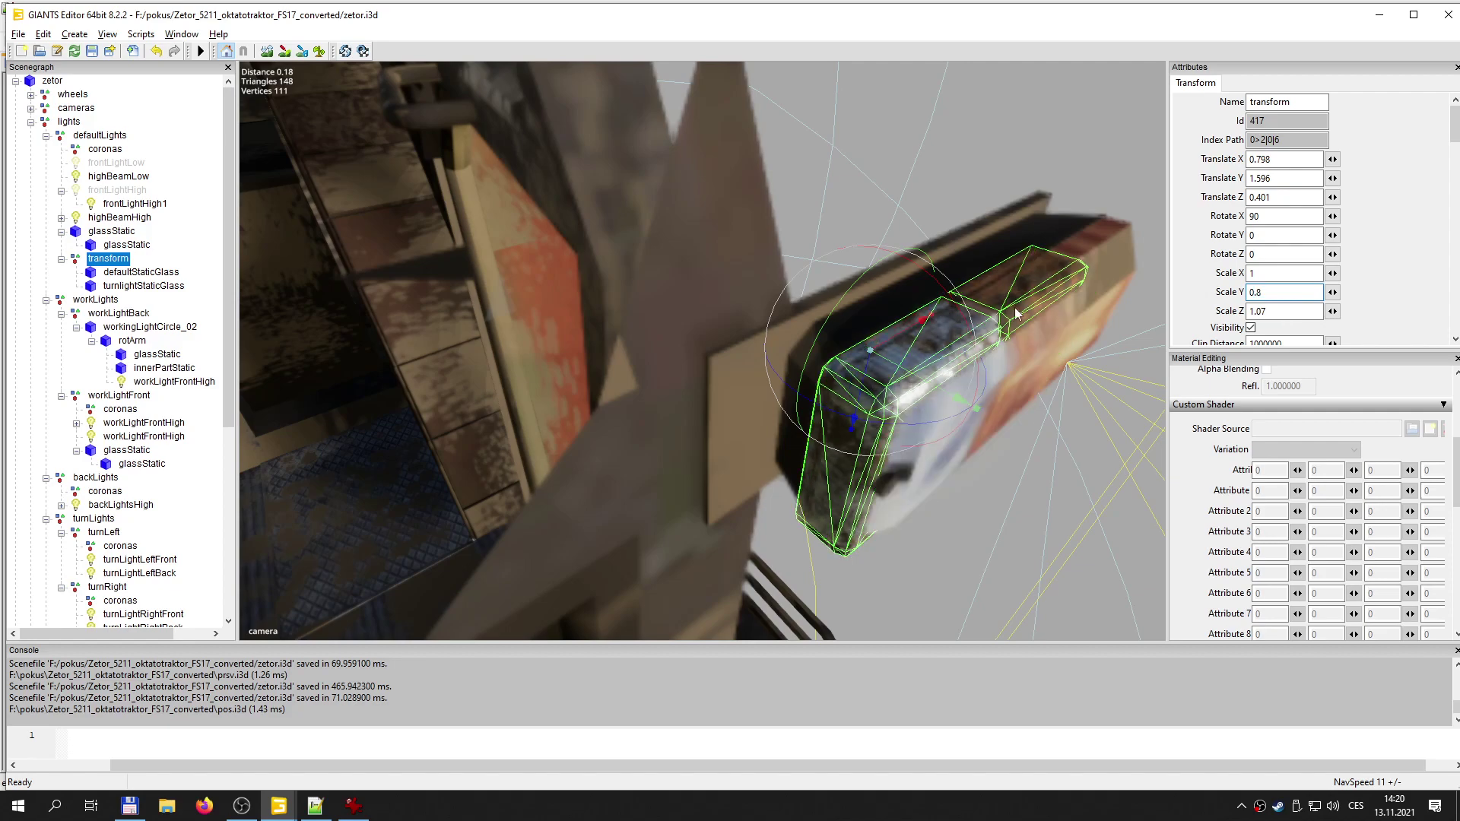
drag(912, 379, 925, 389)
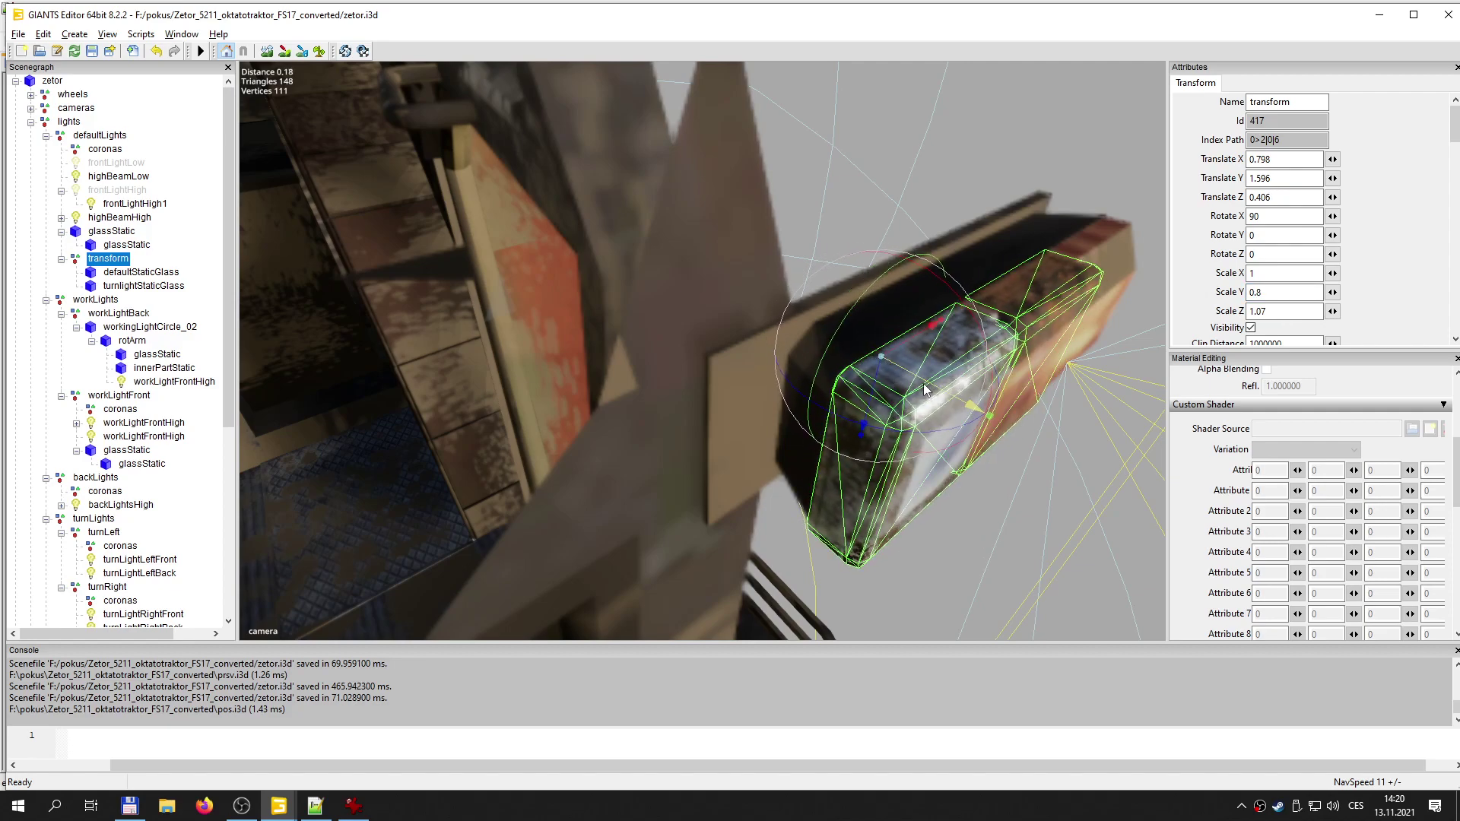
alt+drag(861, 437, 733, 428)
alt+middle_drag(733, 428, 732, 427)
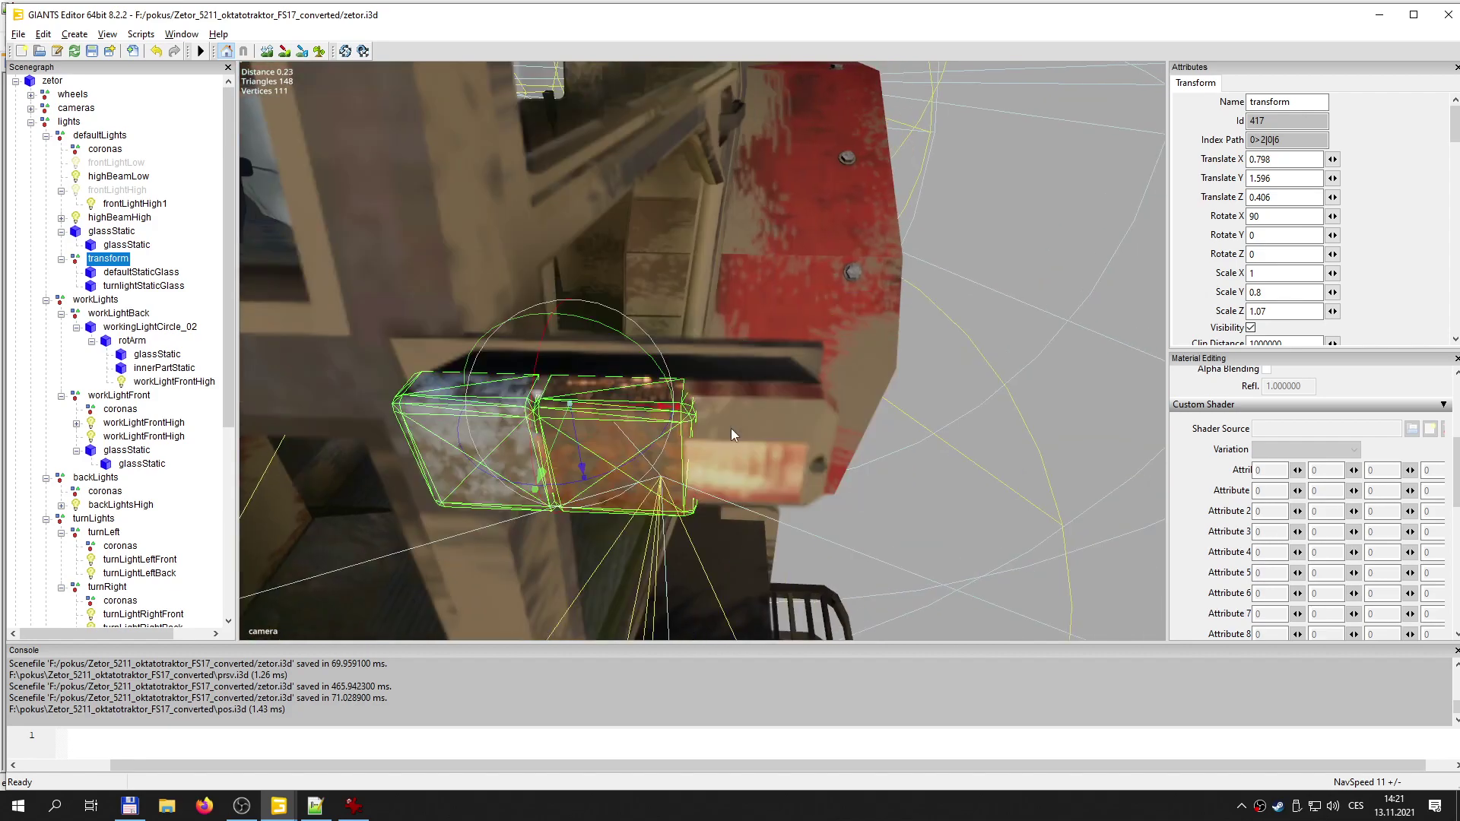
mouse_move(542, 473)
mouse_down()
mouse_move(559, 445)
mouse_move(562, 462)
mouse_up()
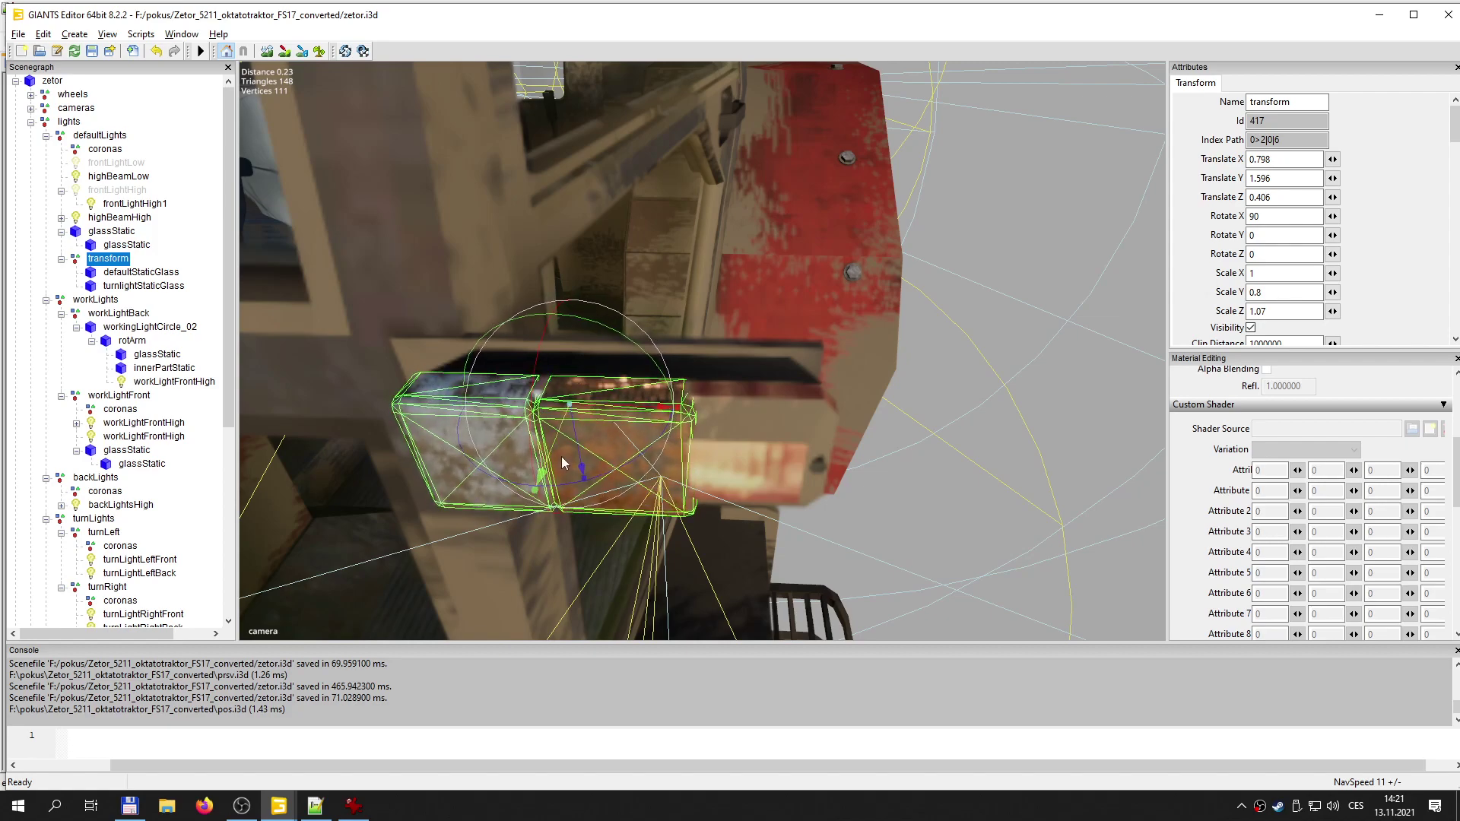
- Stretch turnlightStaticGlass along X to a scale of about 1.912 so it covers the orange part of the lamp
click(129, 286)
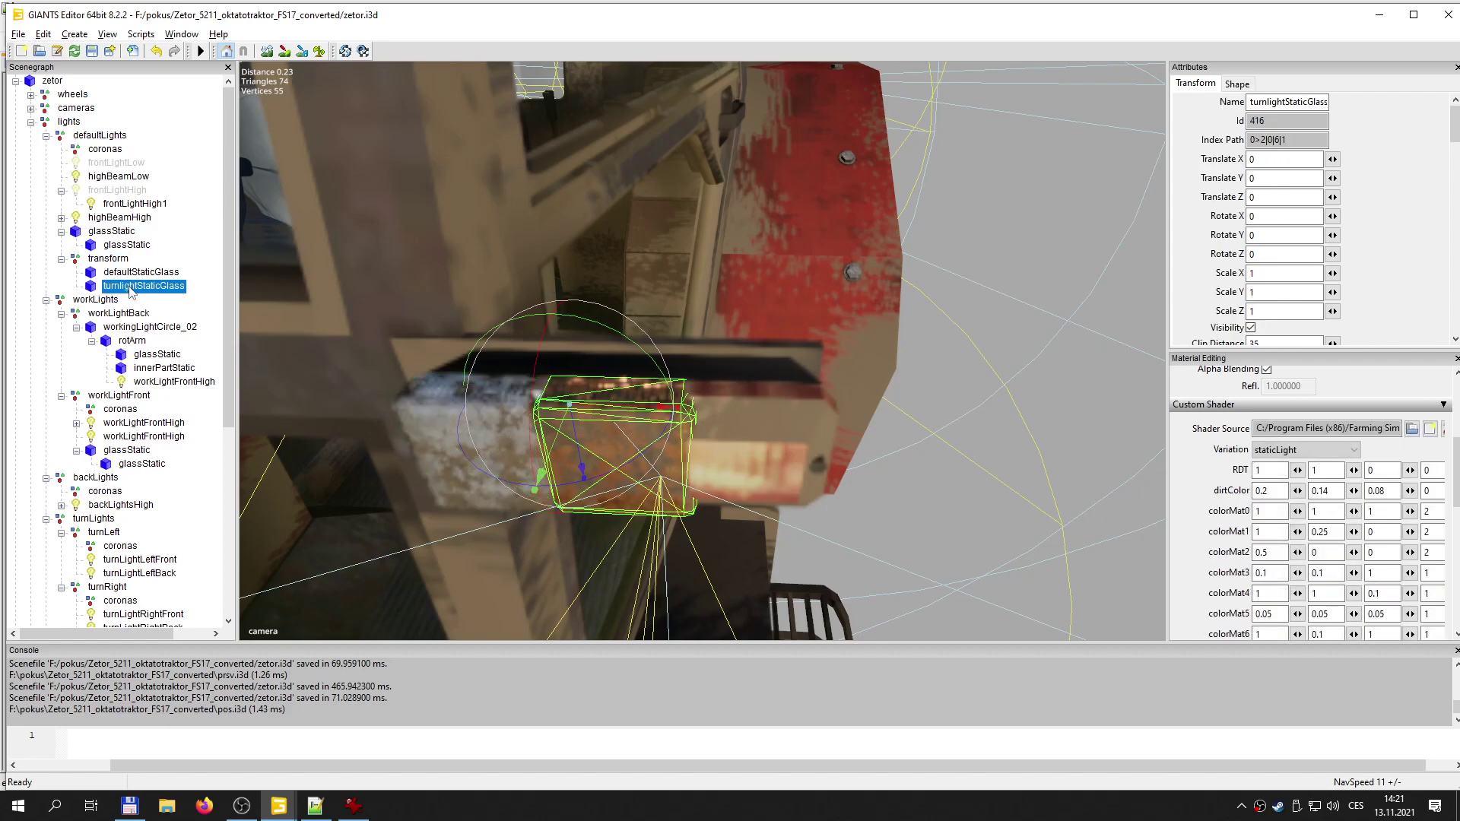
drag(702, 431, 845, 430)
alt+drag(962, 445, 876, 435)
alt+middle_drag(876, 435, 875, 431)
drag(441, 306, 675, 403)
drag(440, 310, 776, 398)
drag(450, 311, 404, 299)
alt+drag(676, 391, 562, 384)
scroll(576, 384, down, 1)
middle_drag(576, 389, 654, 388)
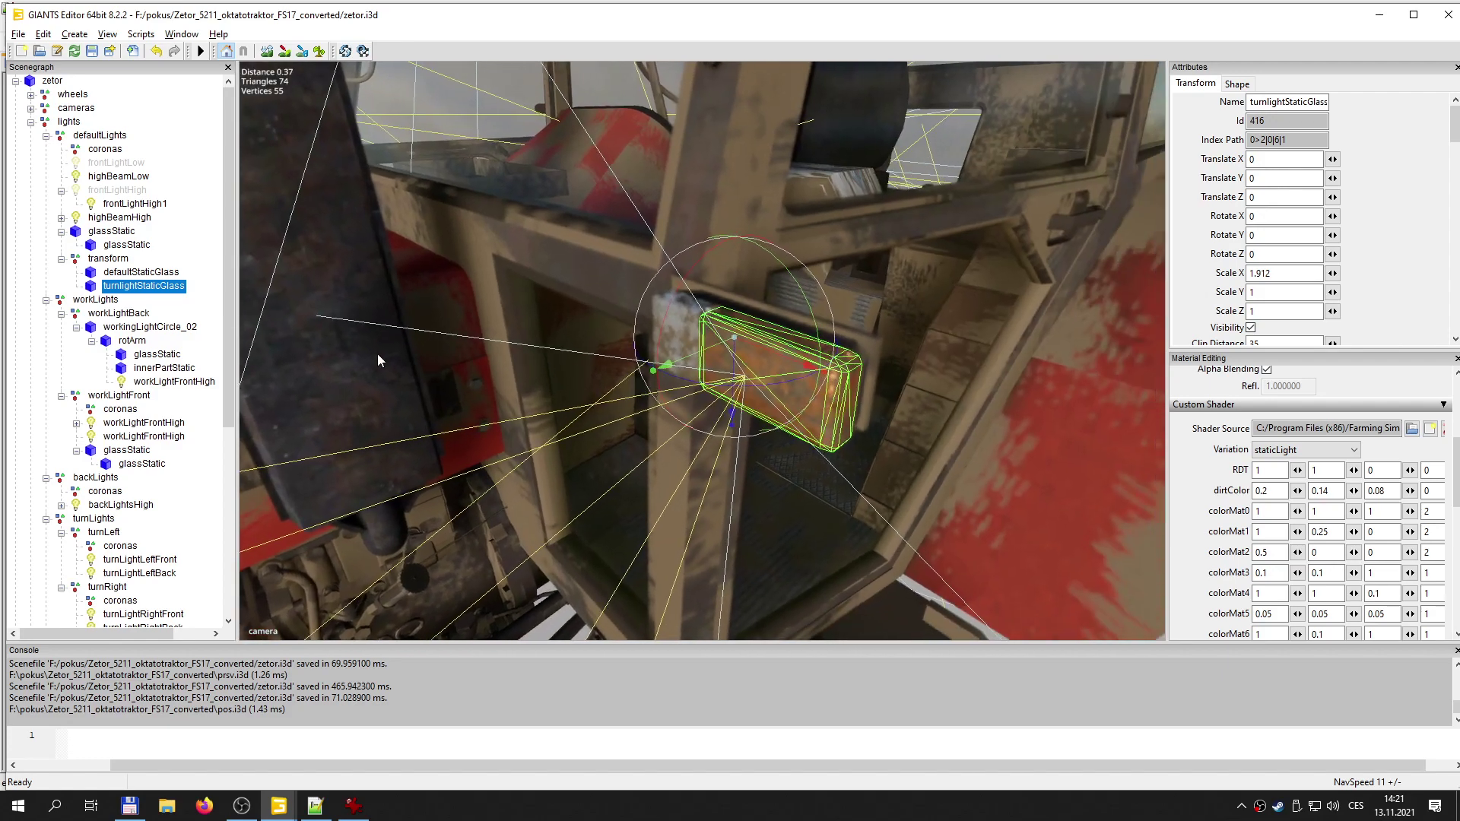
- Duplicate the transform glass group under defaultLights and set the copy's X translation to -0.798
click(119, 260)
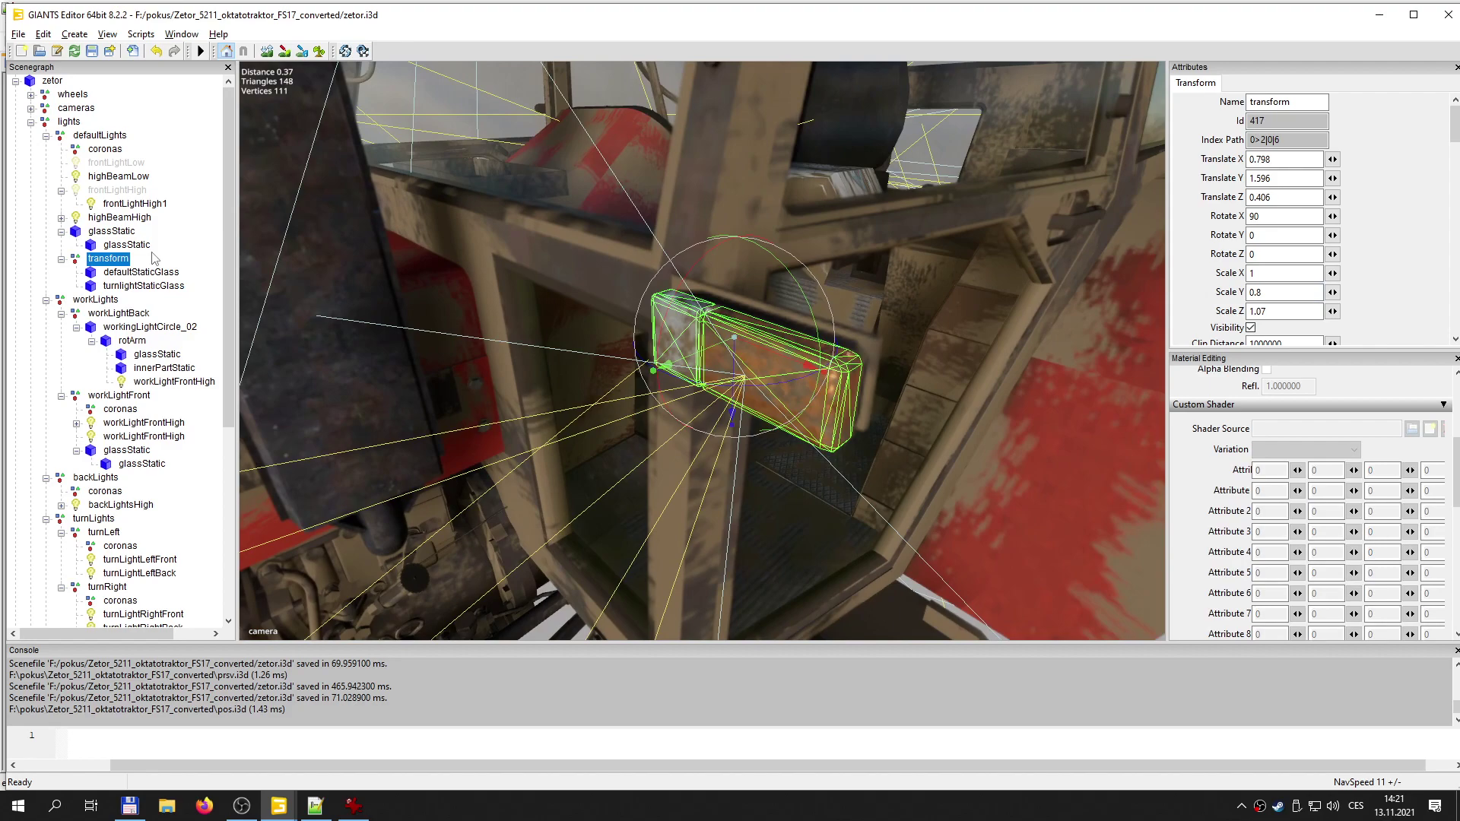
click(97, 137)
key(ctrl+v)
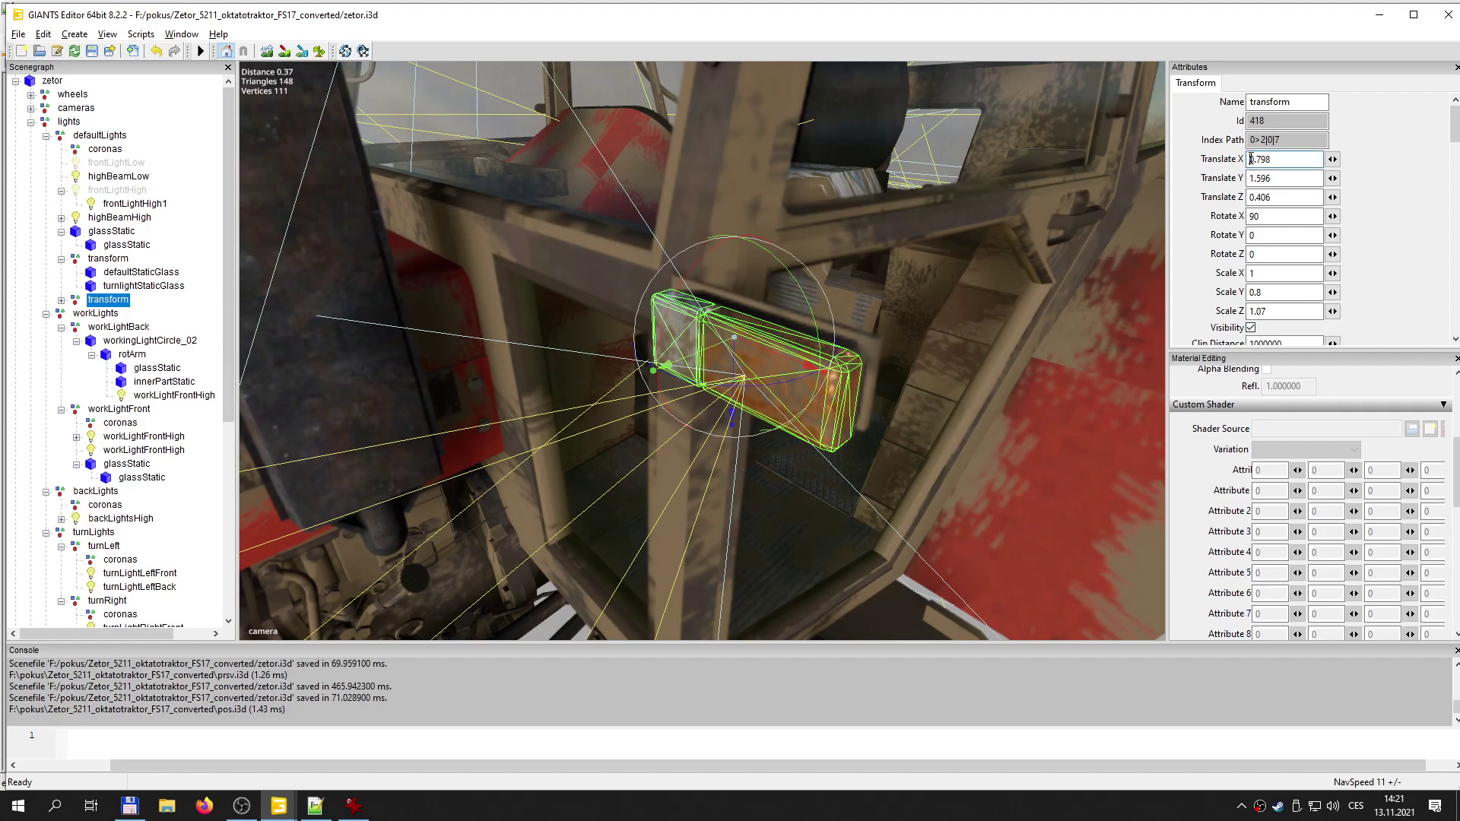
text(-)
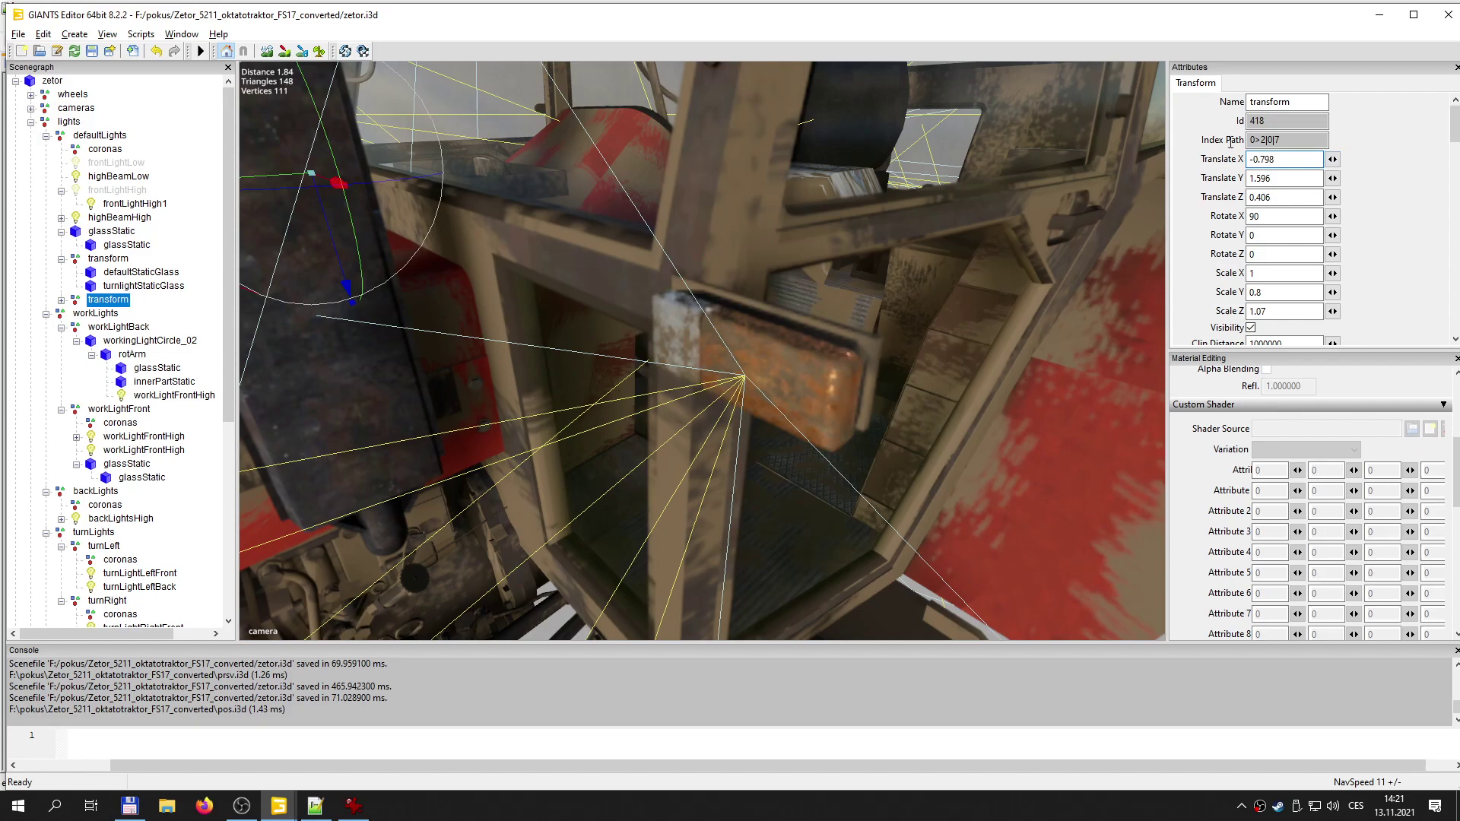
- Rotate the copied glass group about Z to -180 so it matches the lamp on the opposite side of the cab
alt+drag(525, 296, 531, 306)
middle_drag(530, 310, 595, 327)
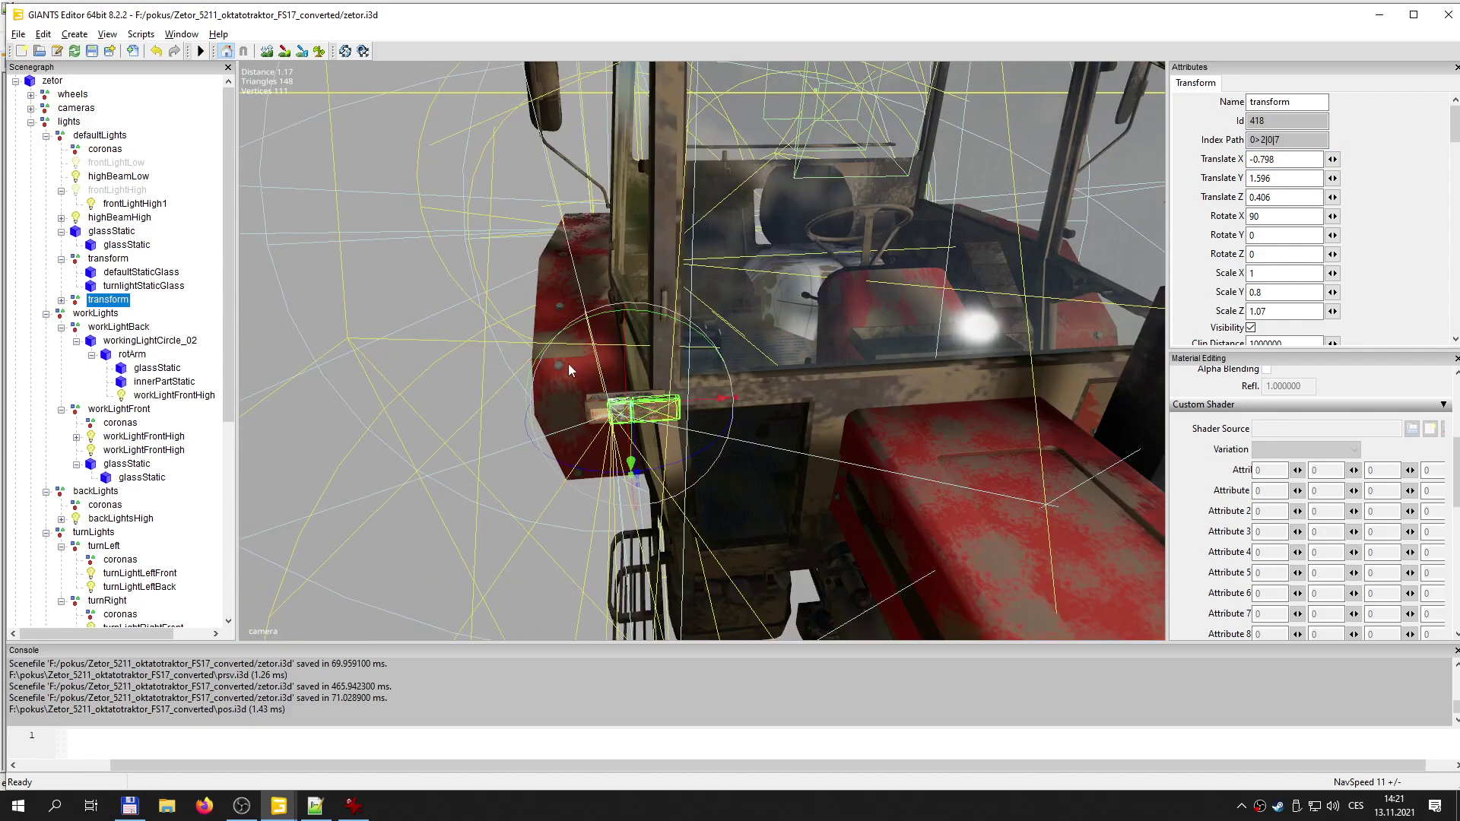
drag(538, 367, 604, 433)
drag(1259, 254, 1293, 254)
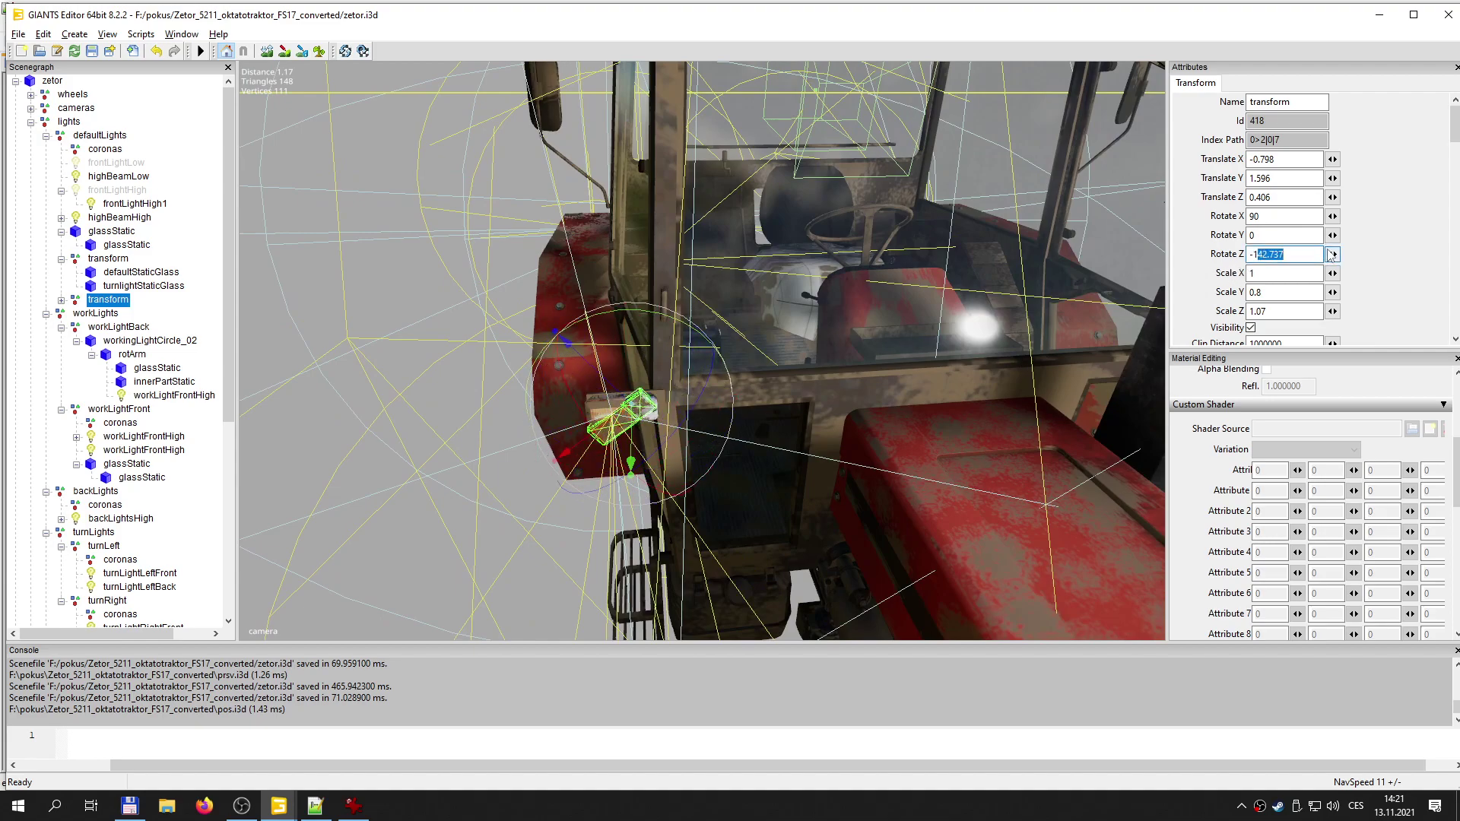
text(80)
- Shift the copied glass group along X to about -0.79 on its lamp housing and inspect the fit of both lamps
scroll(508, 445, up, 5)
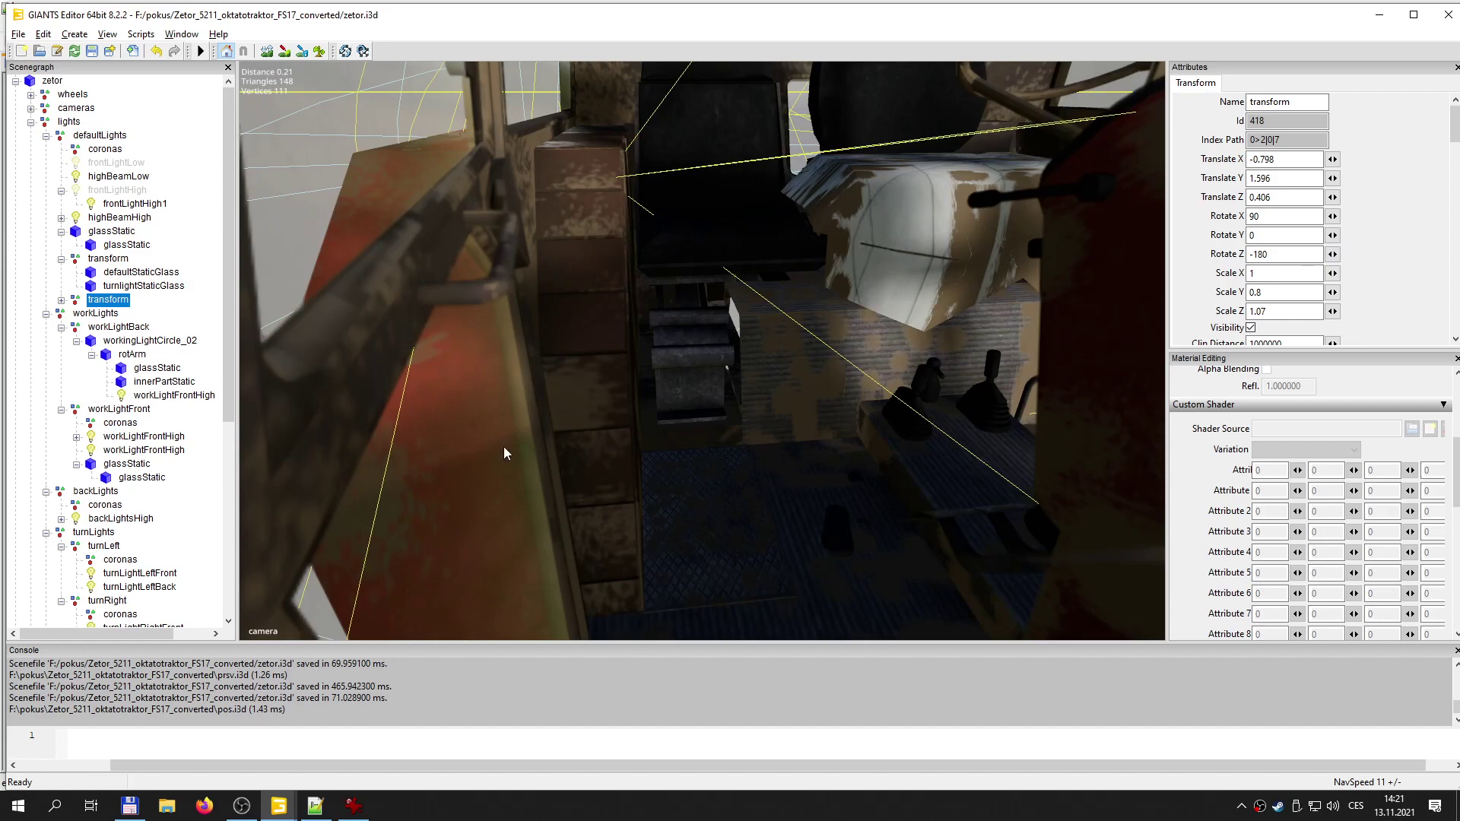
scroll(518, 453, down, 3)
alt+drag(527, 460, 465, 444)
right_drag(466, 450, 578, 455)
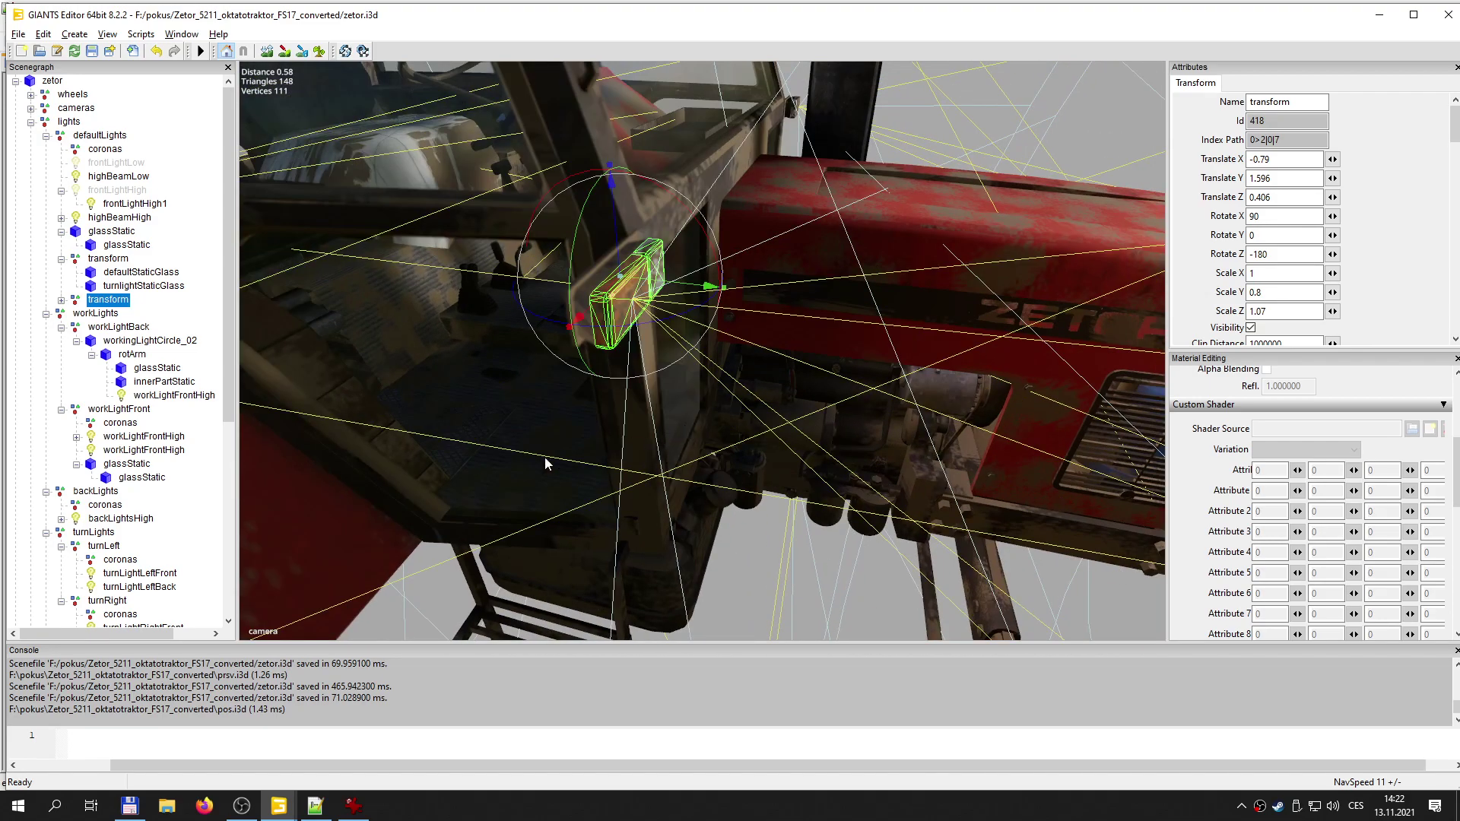
click(213, 523)
alt+drag(632, 372, 522, 406)
right_drag(523, 411, 585, 417)
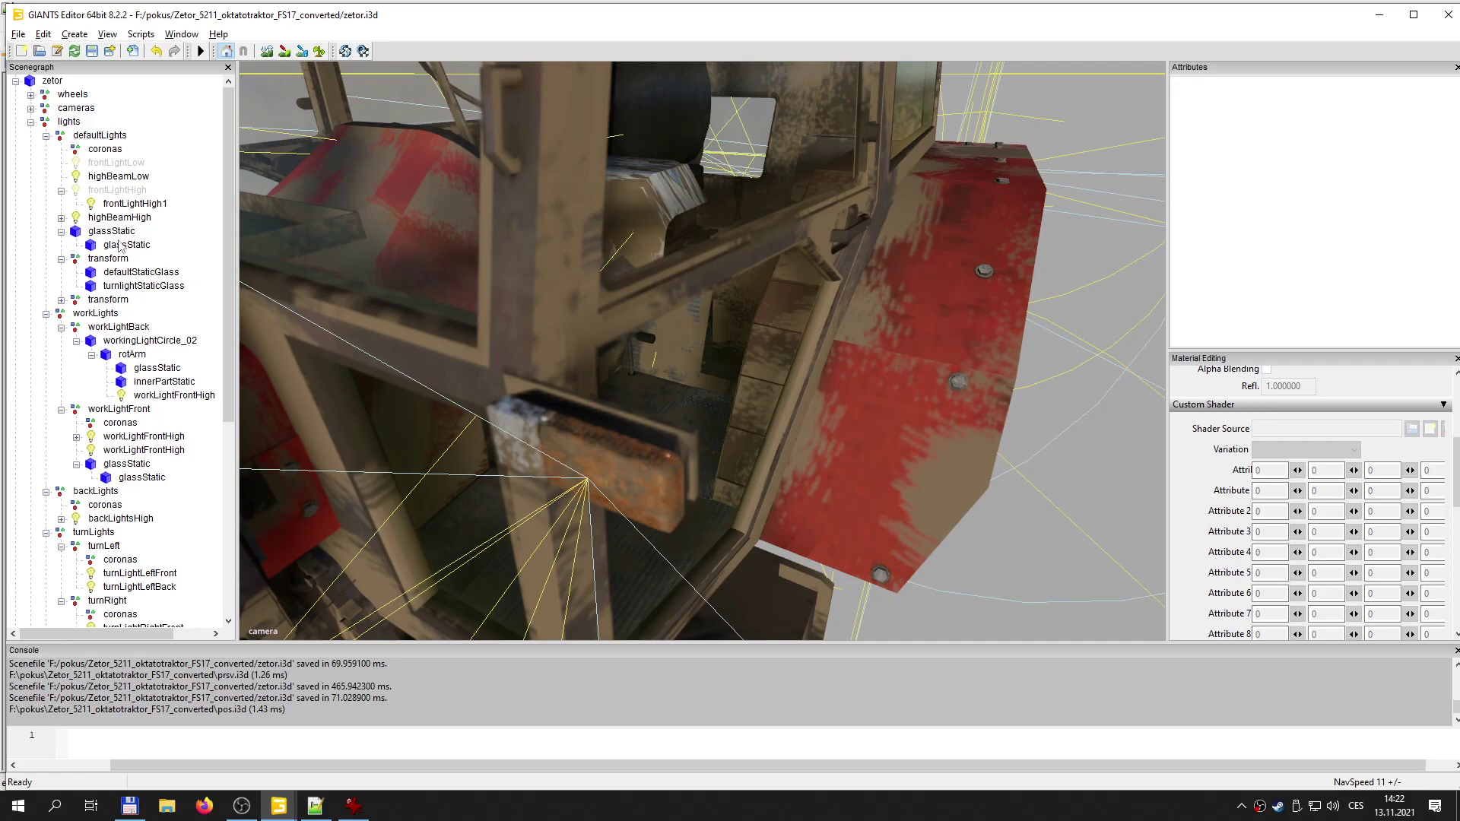
- Try a fourth colorMat1 value of 0 on turnlightStaticGlass and check the glass deselected
click(126, 286)
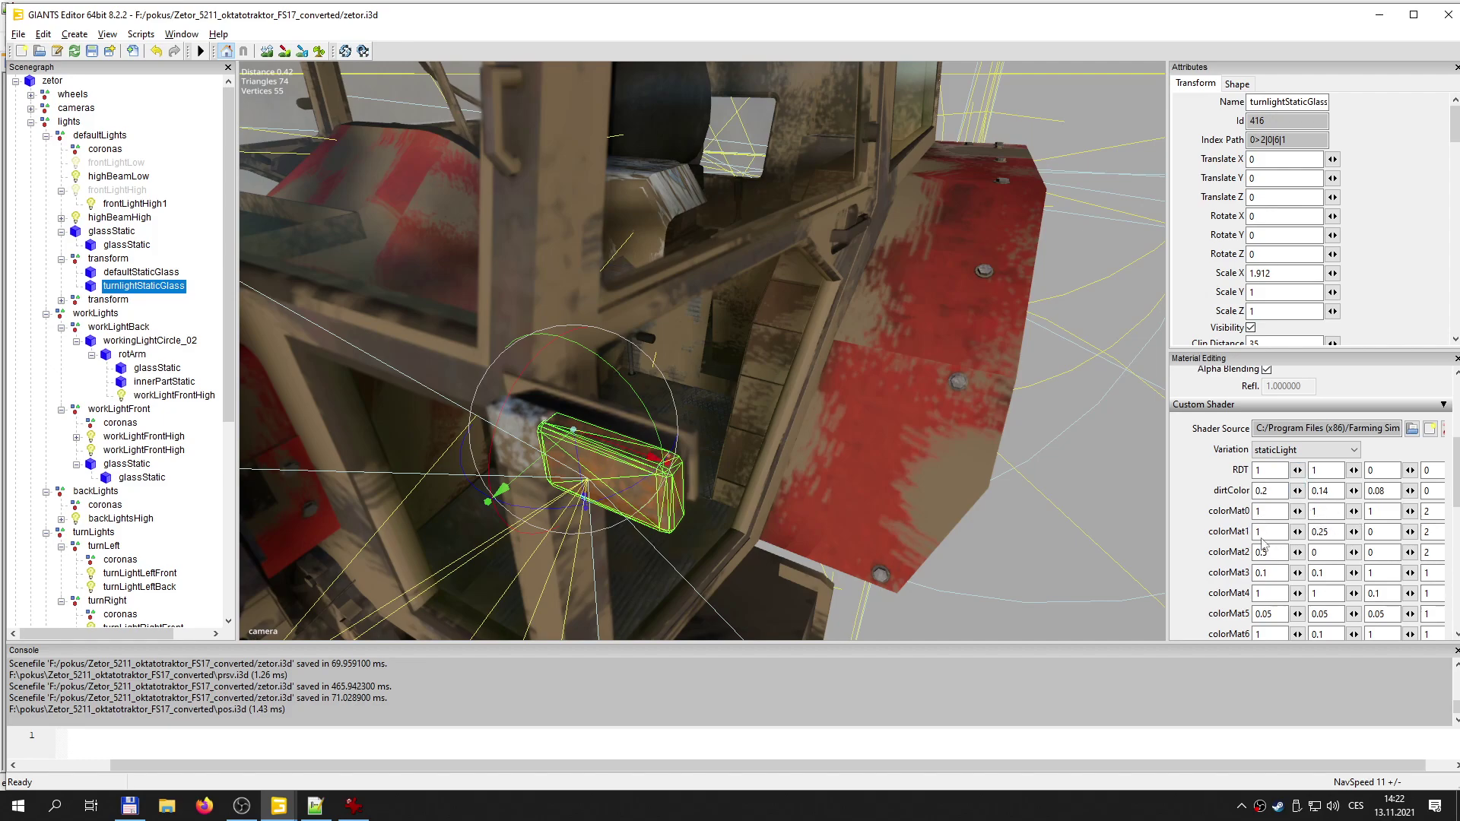
double_click(1435, 533)
text(0)
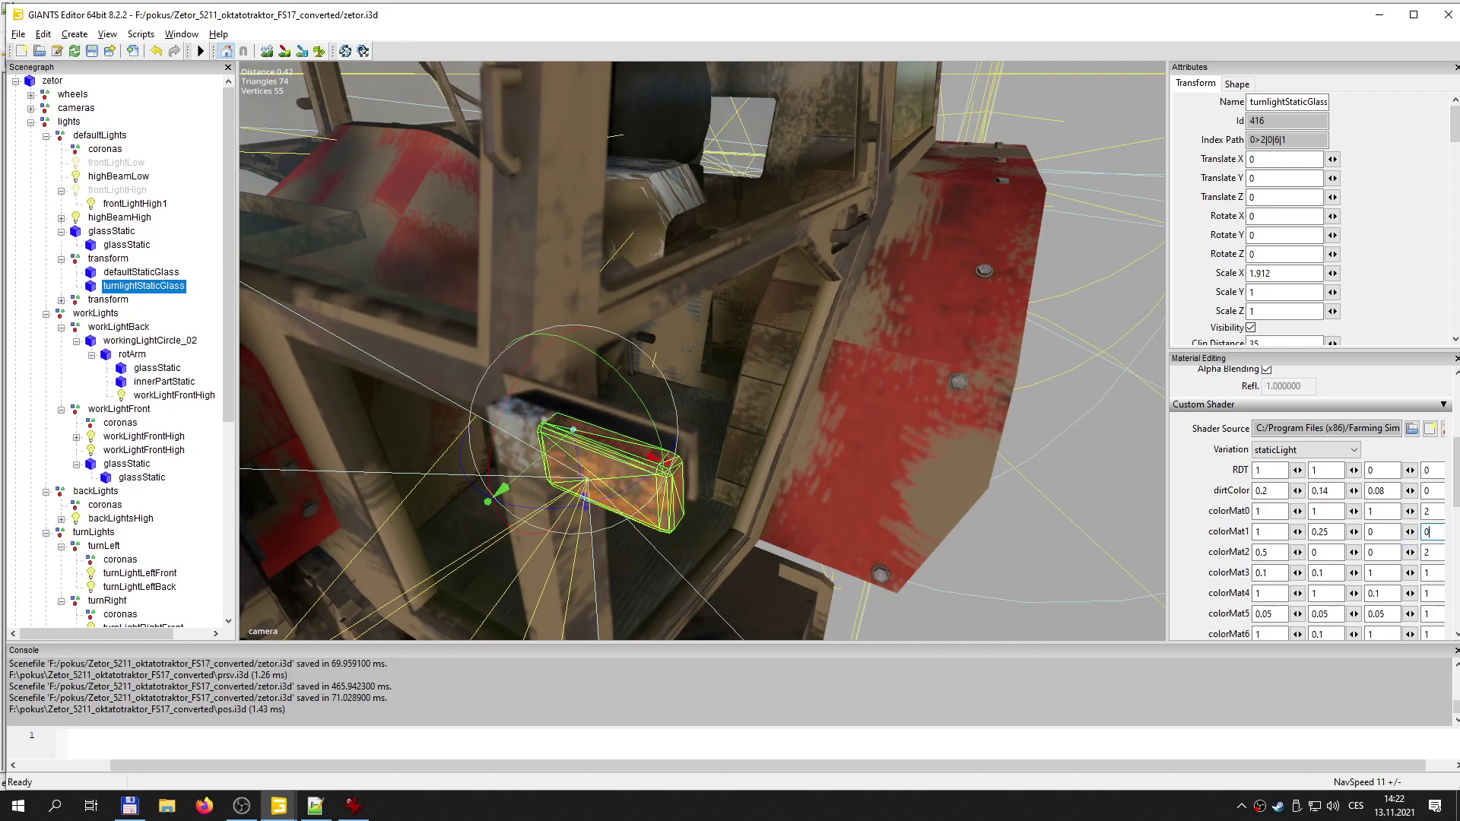
click(591, 512)
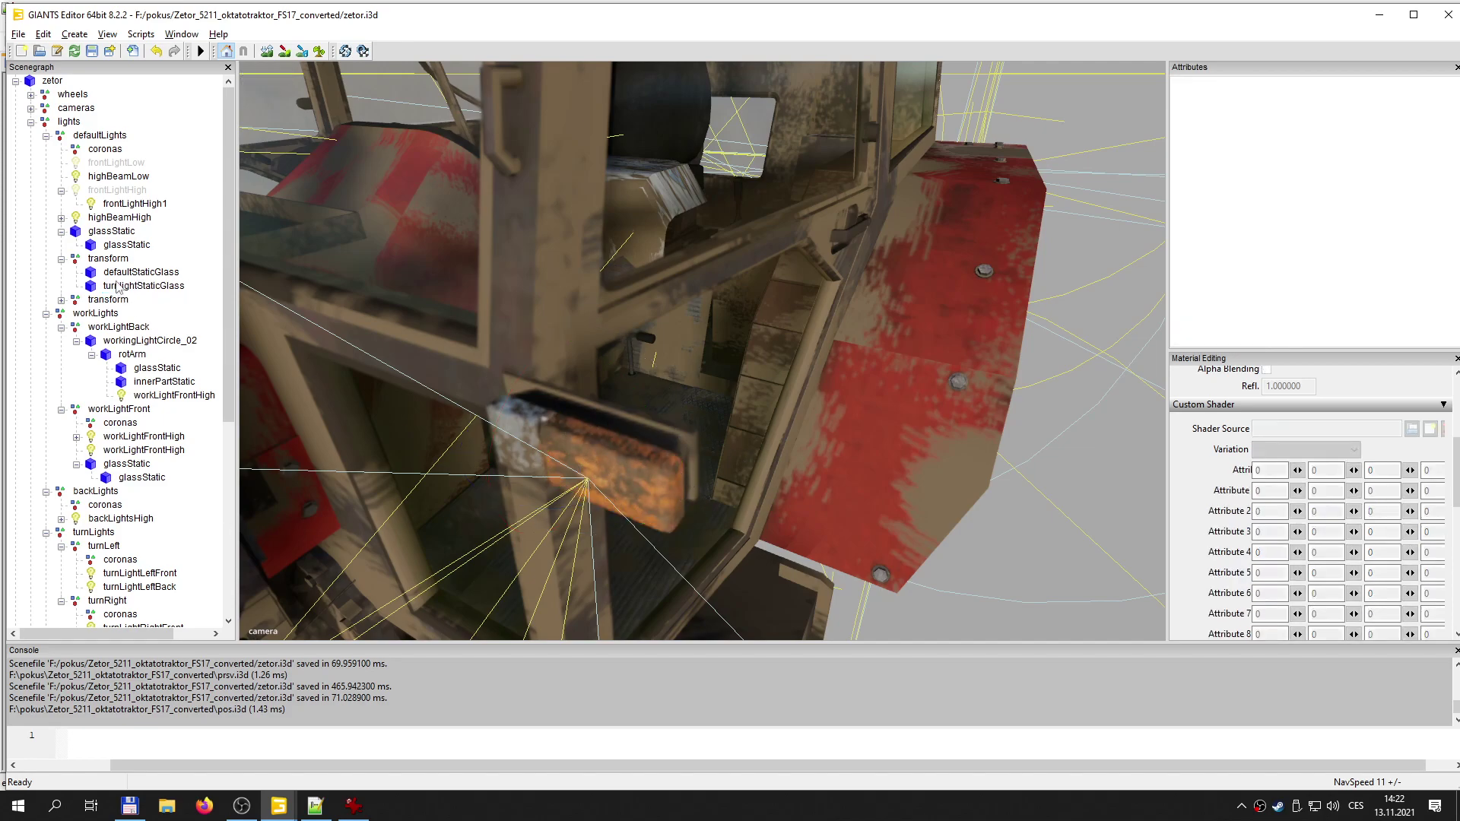
- Try darkening turnlightStaticGlass by setting its first two colorMat1 values to 0.5 and 0.12
click(118, 246)
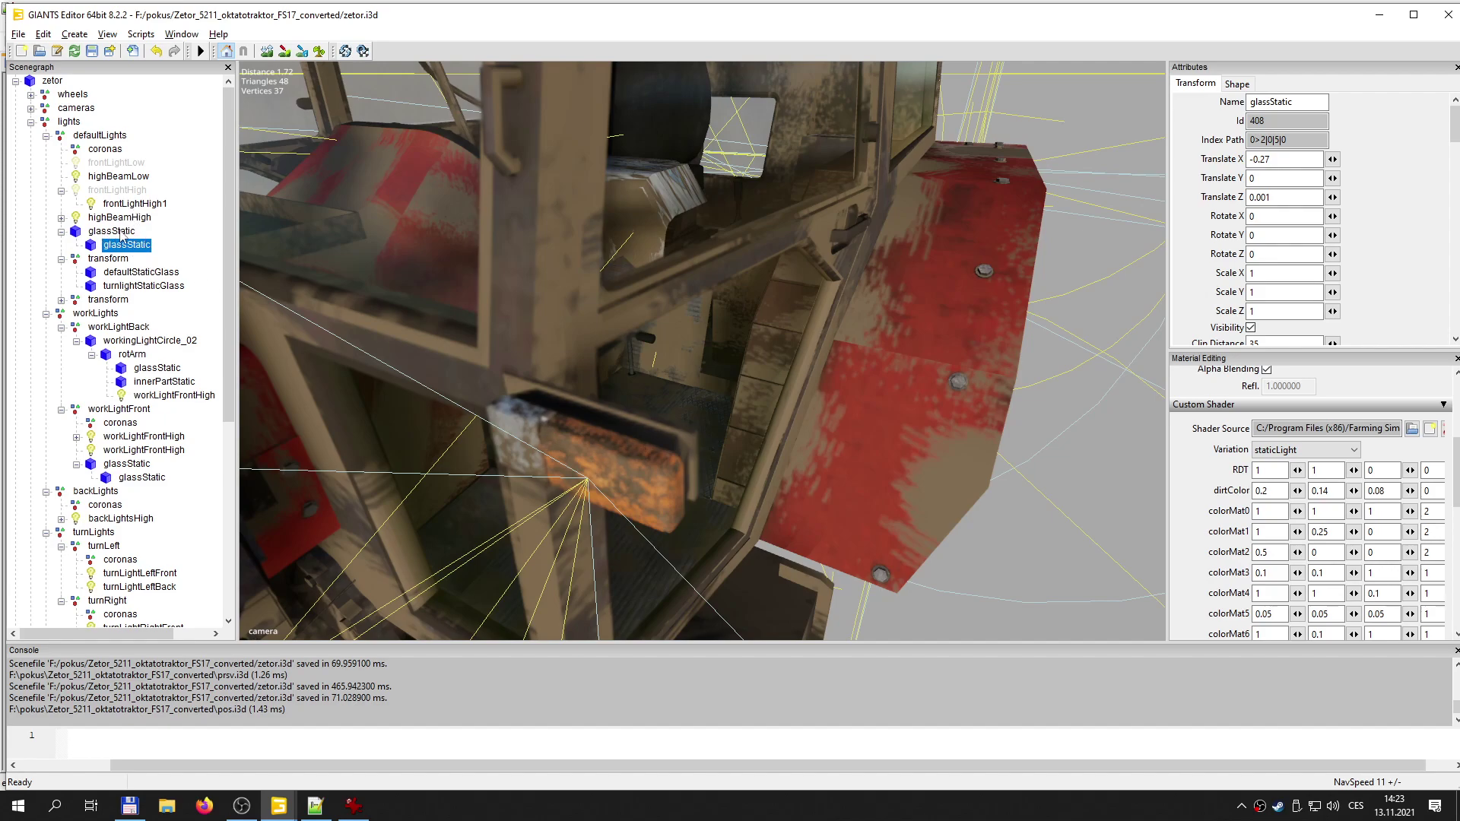
click(144, 287)
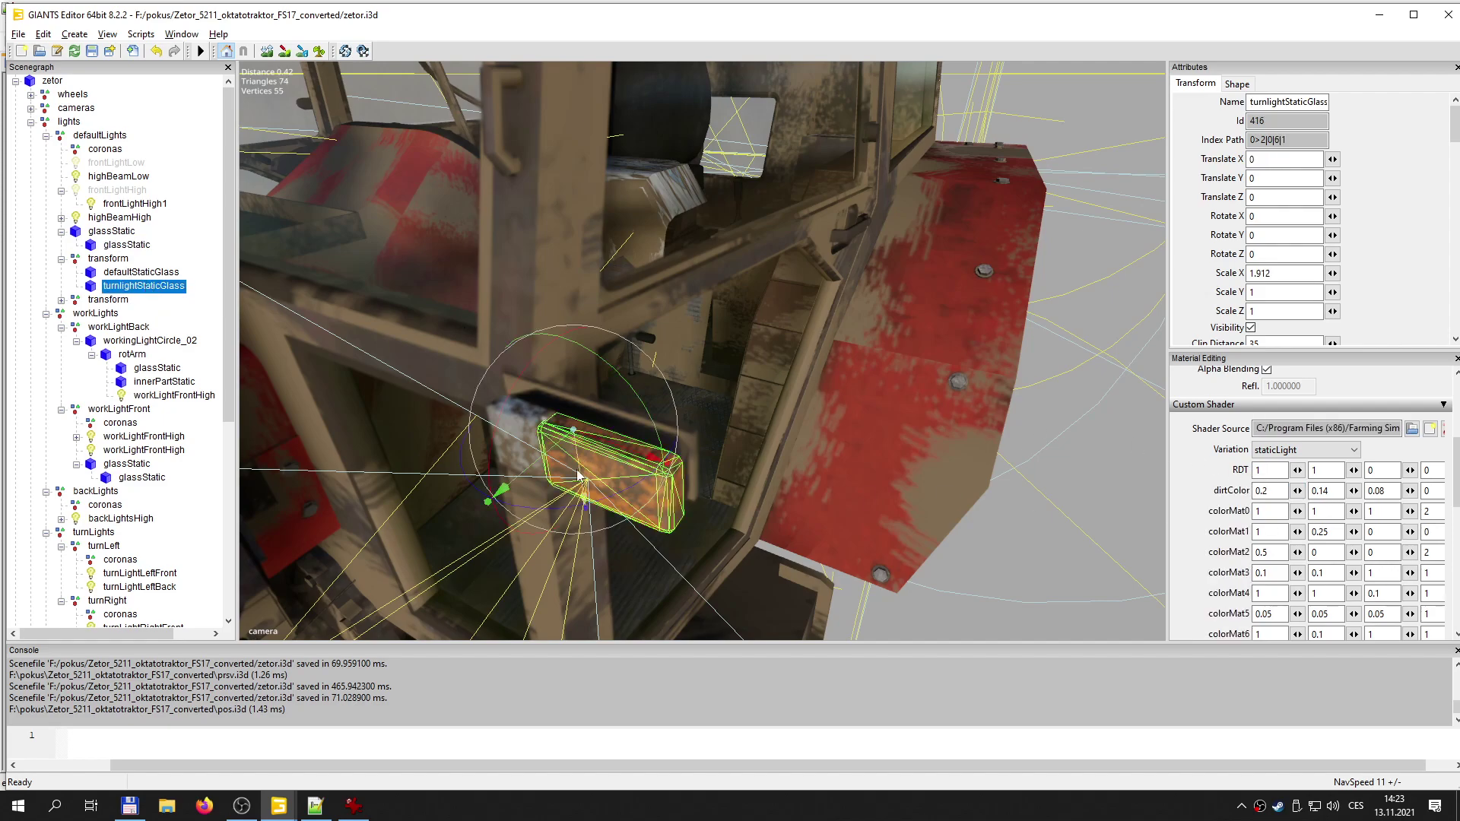
double_click(1262, 532)
text(0.5)
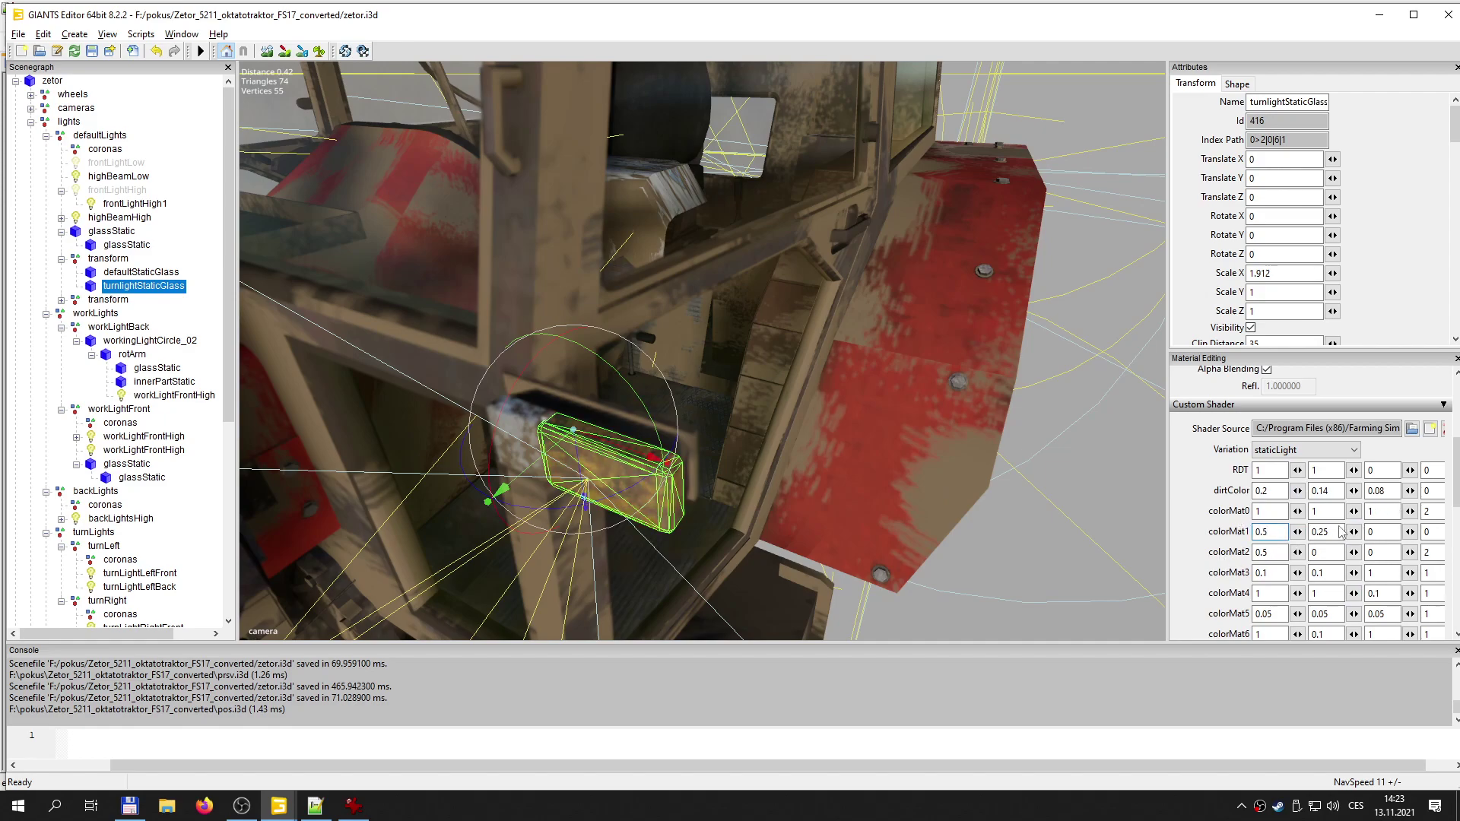
drag(1318, 533, 1340, 532)
text(.)
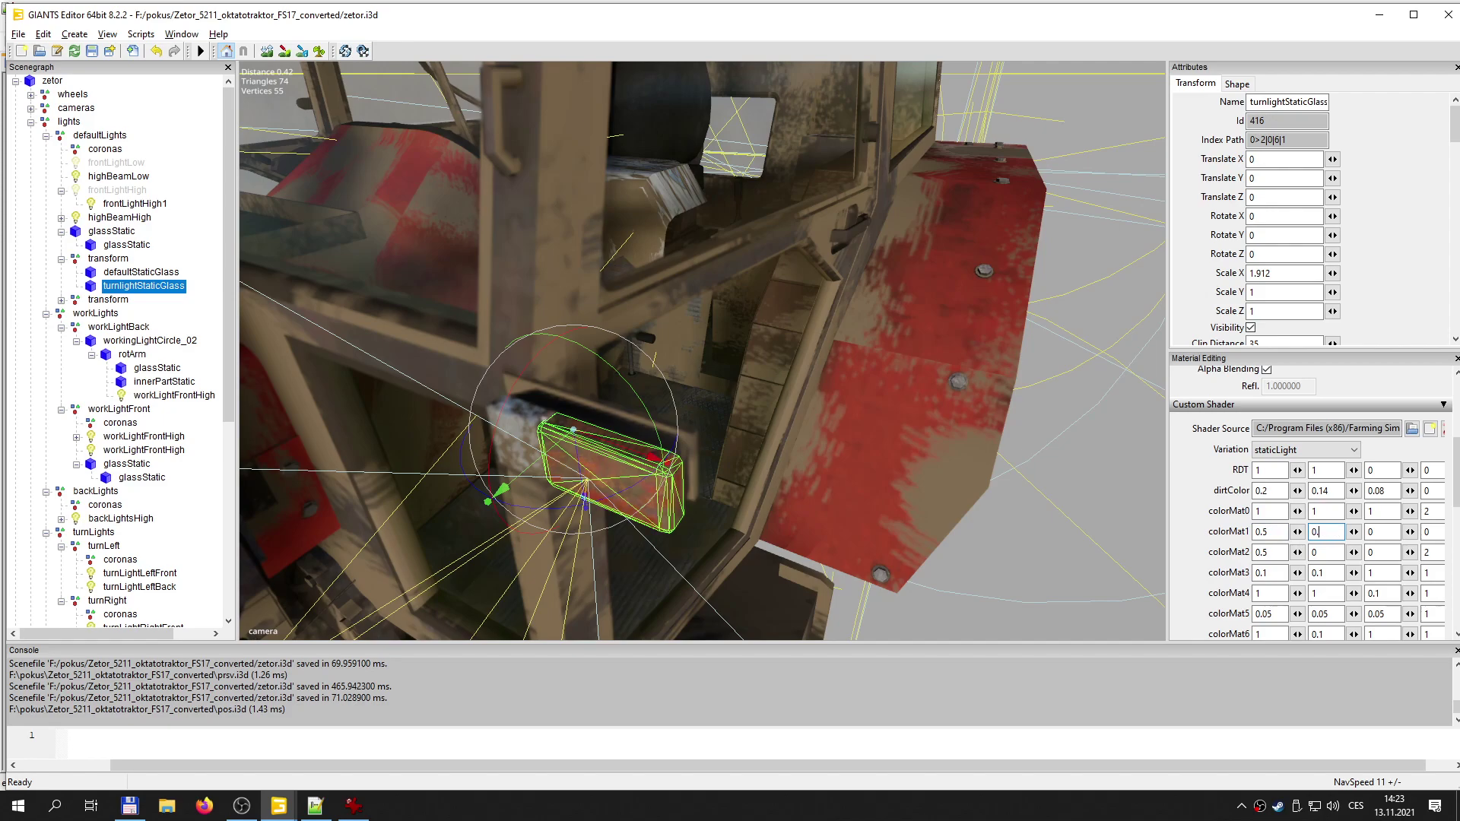
text(12)
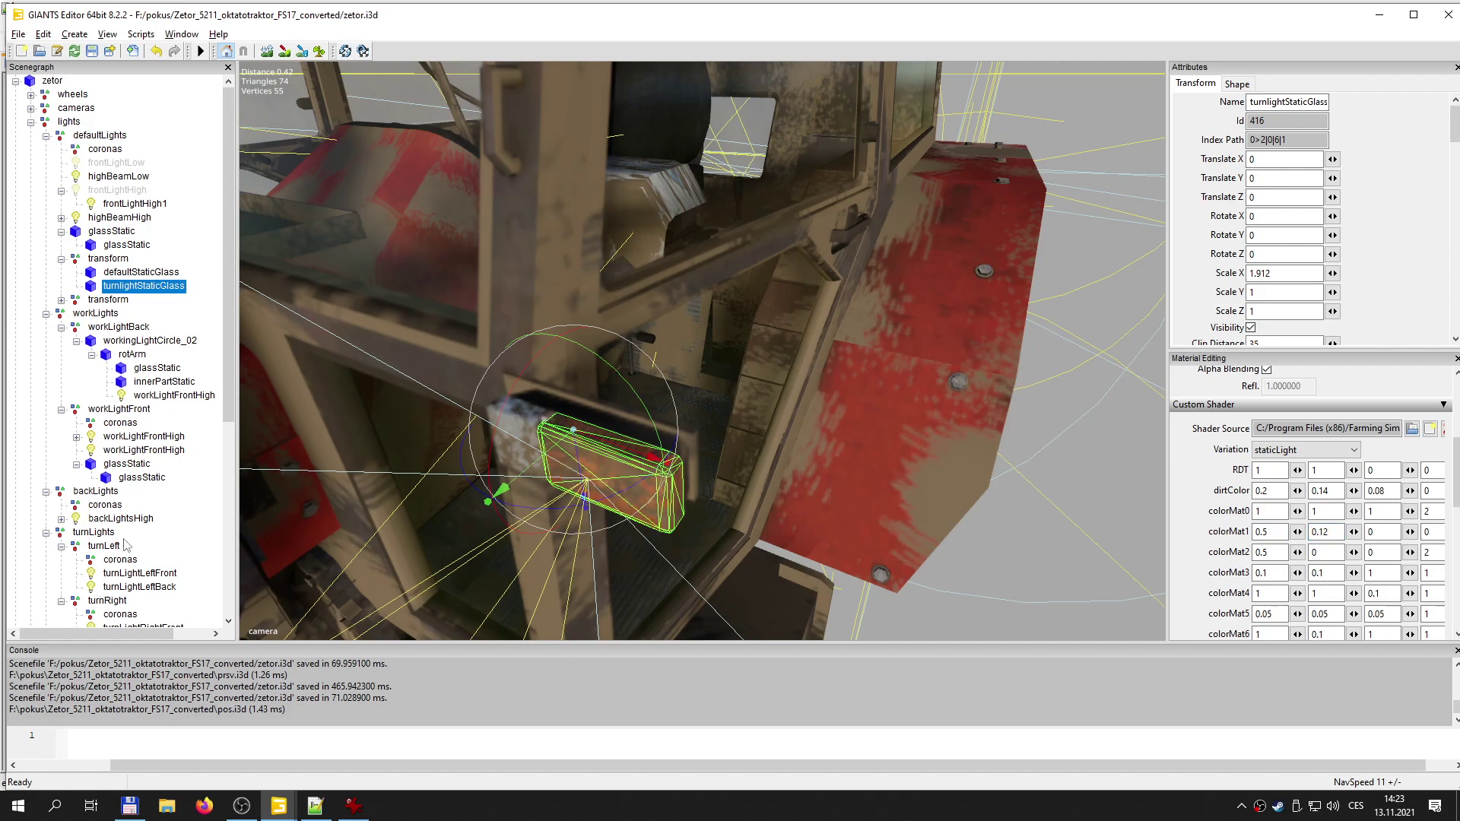
click(199, 526)
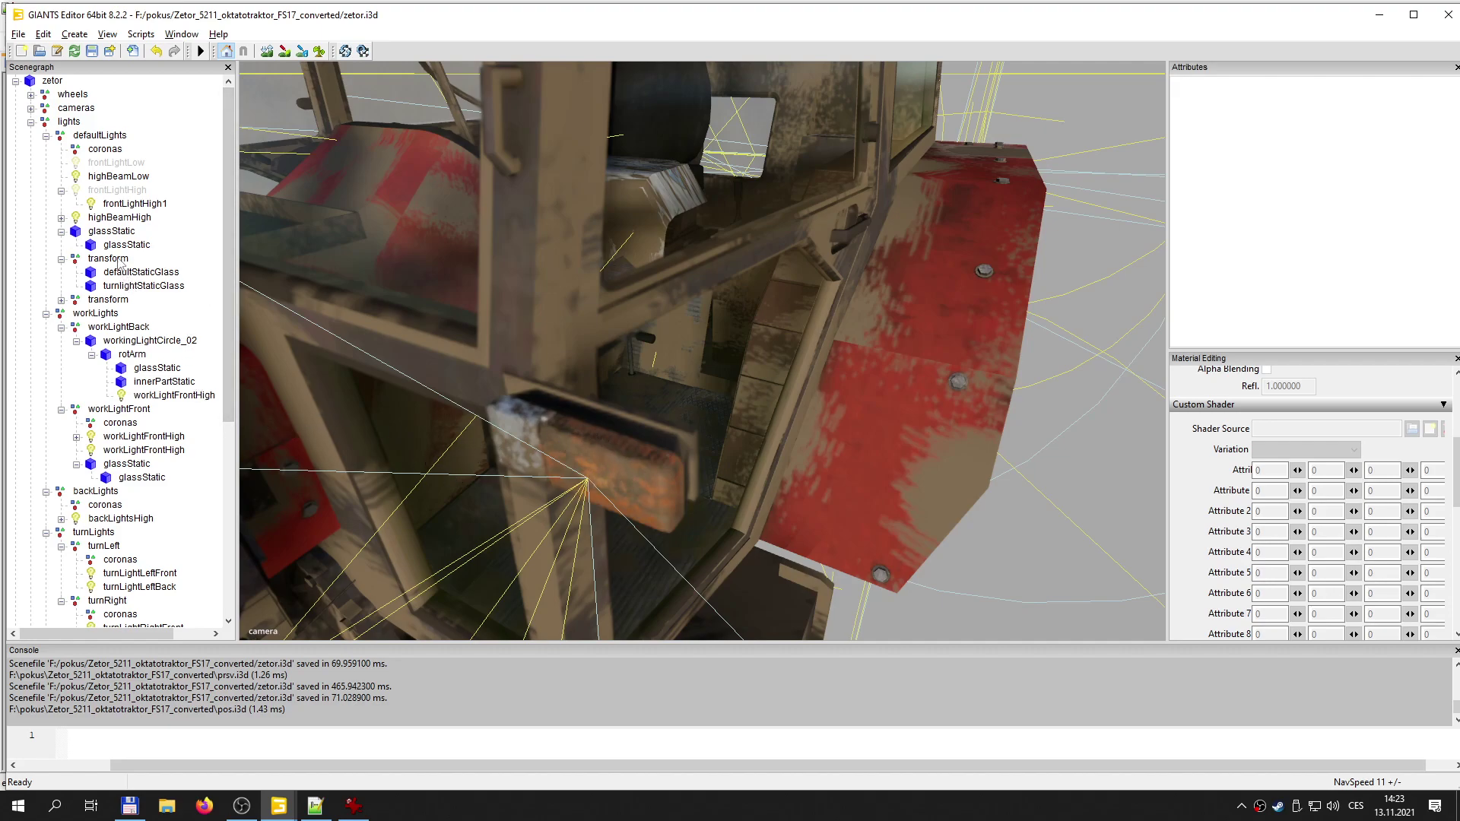
- Restore colorMat1 of turnlightStaticGlass to 1 and 0.25 for the first two values and 2 for the fourth
click(140, 286)
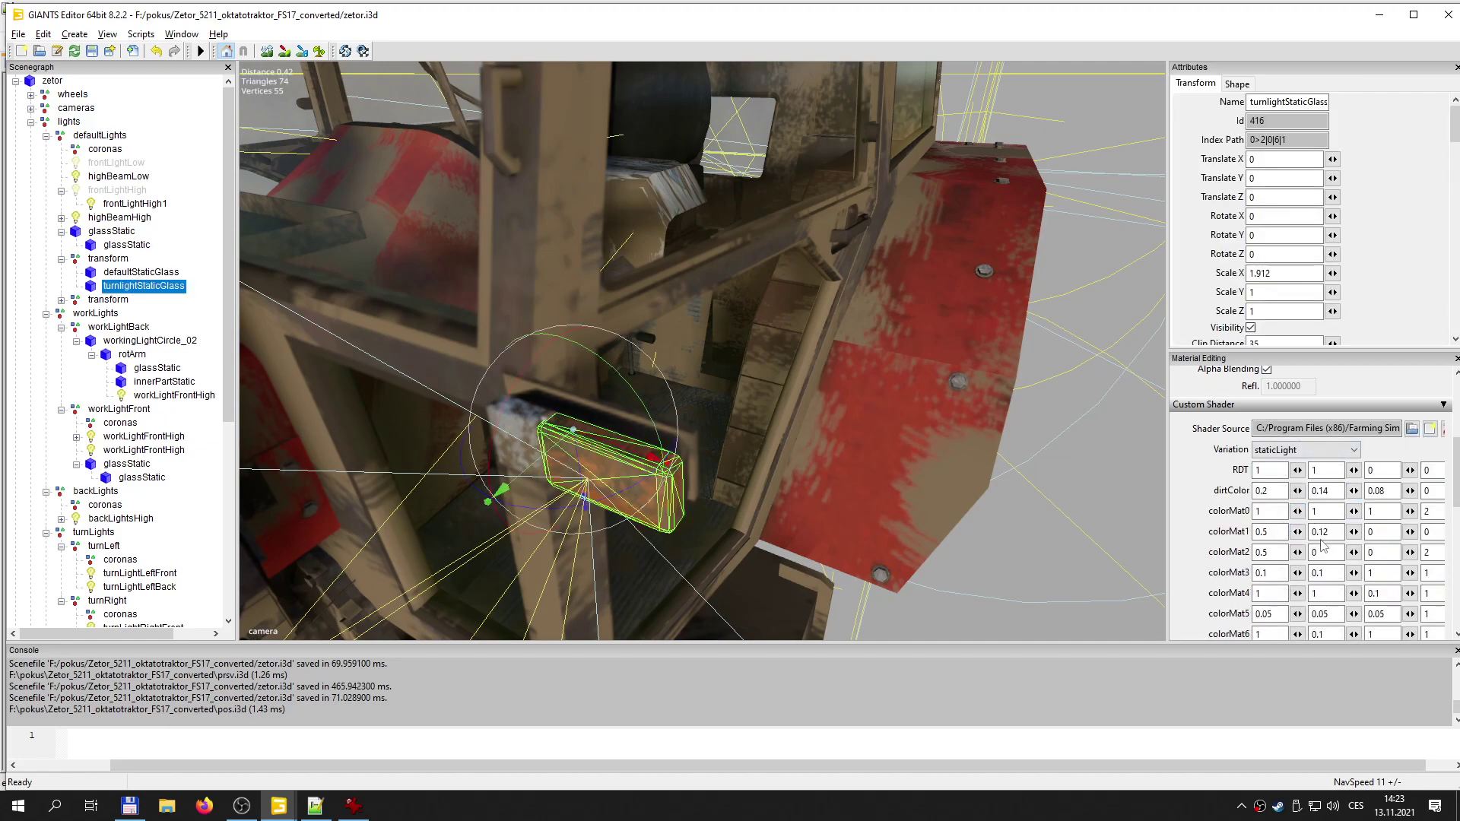
click(1268, 535)
key(BackSpace)
key(BackSpace)
text(1)
key(BackSpace)
key(BackSpace)
text(25)
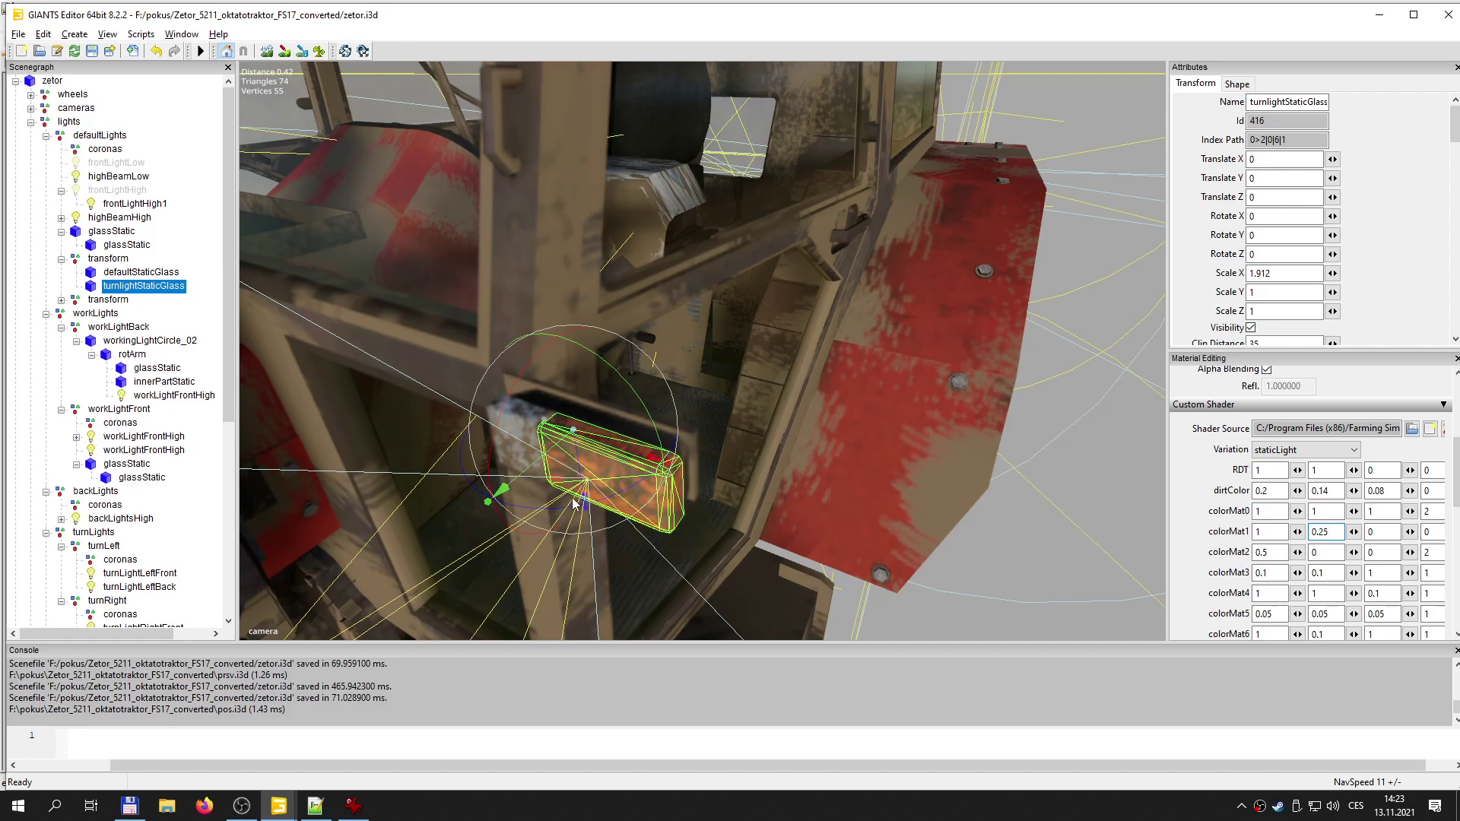
double_click(1444, 532)
text(2)
click(210, 289)
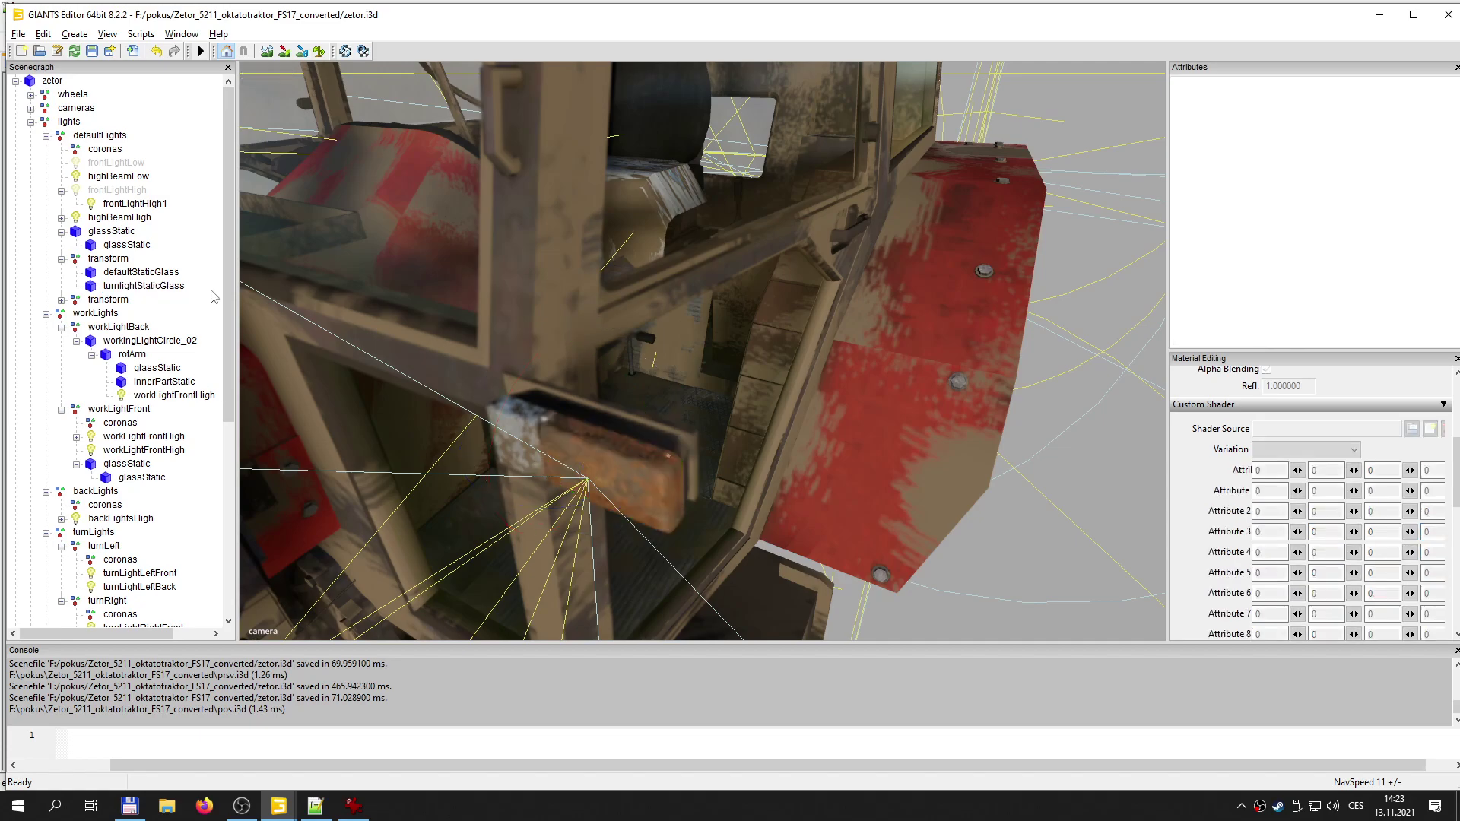
- Save the zetor.i3d scene with the fitted front turn light glasses
scroll(579, 328, down, 3)
alt+drag(580, 322, 686, 473)
click(92, 52)
- Examine the tail lamp above the licence plate on the tractor's rear fender from several angles
scroll(502, 294, down, 3)
alt+drag(677, 356, 603, 369)
alt+middle_drag(604, 368, 621, 344)
alt+drag(621, 349, 636, 248)
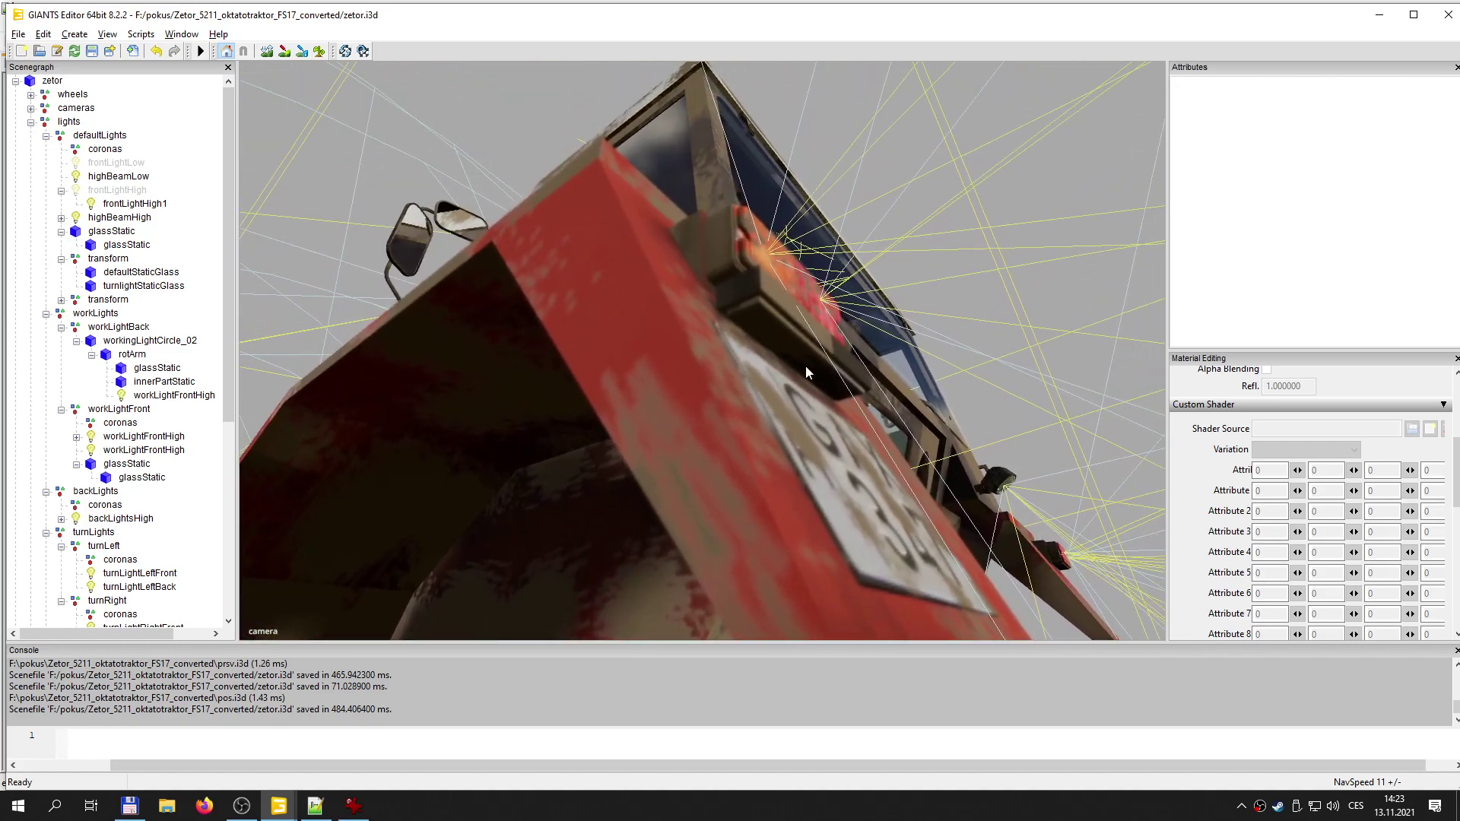
alt+drag(750, 358, 765, 234)
alt+drag(805, 139, 787, 322)
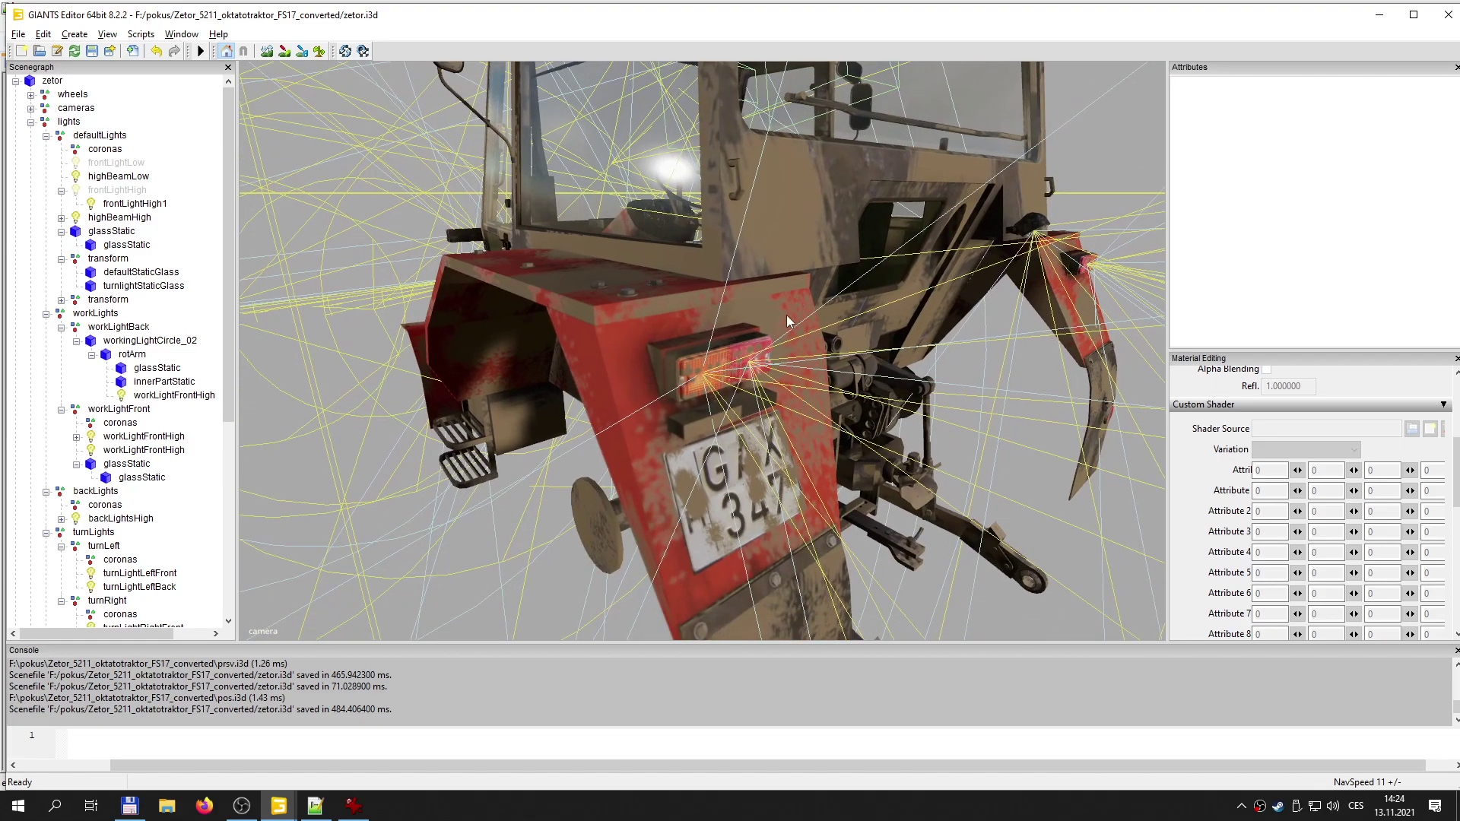
scroll(786, 321, up, 3)
scroll(785, 321, down, 3)
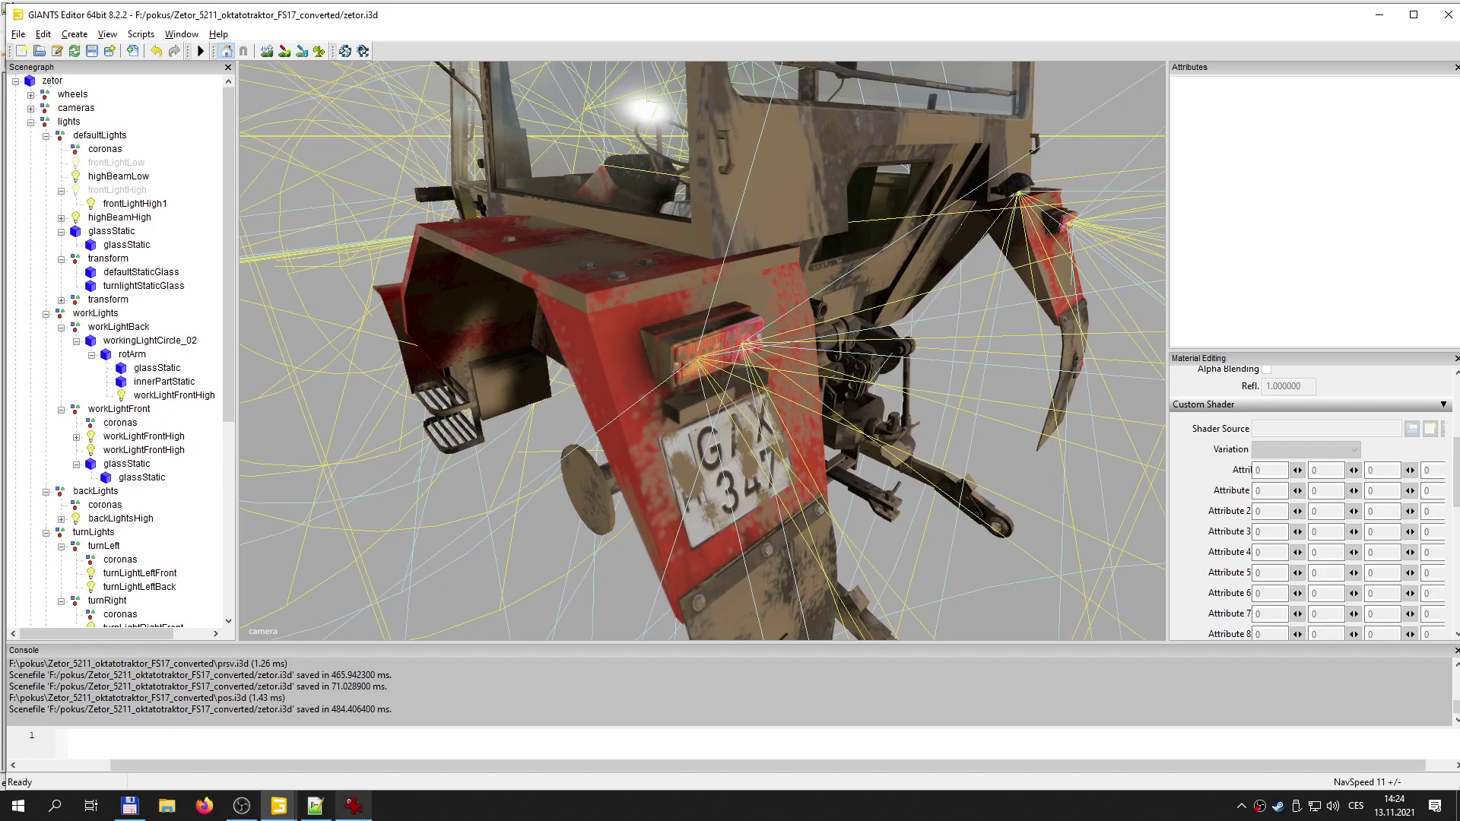
- Switch to allLights.png in IrfanView and look through the light models down to rear2ChamberLight_04 for the tail lamp
mouse_move(362, 817)
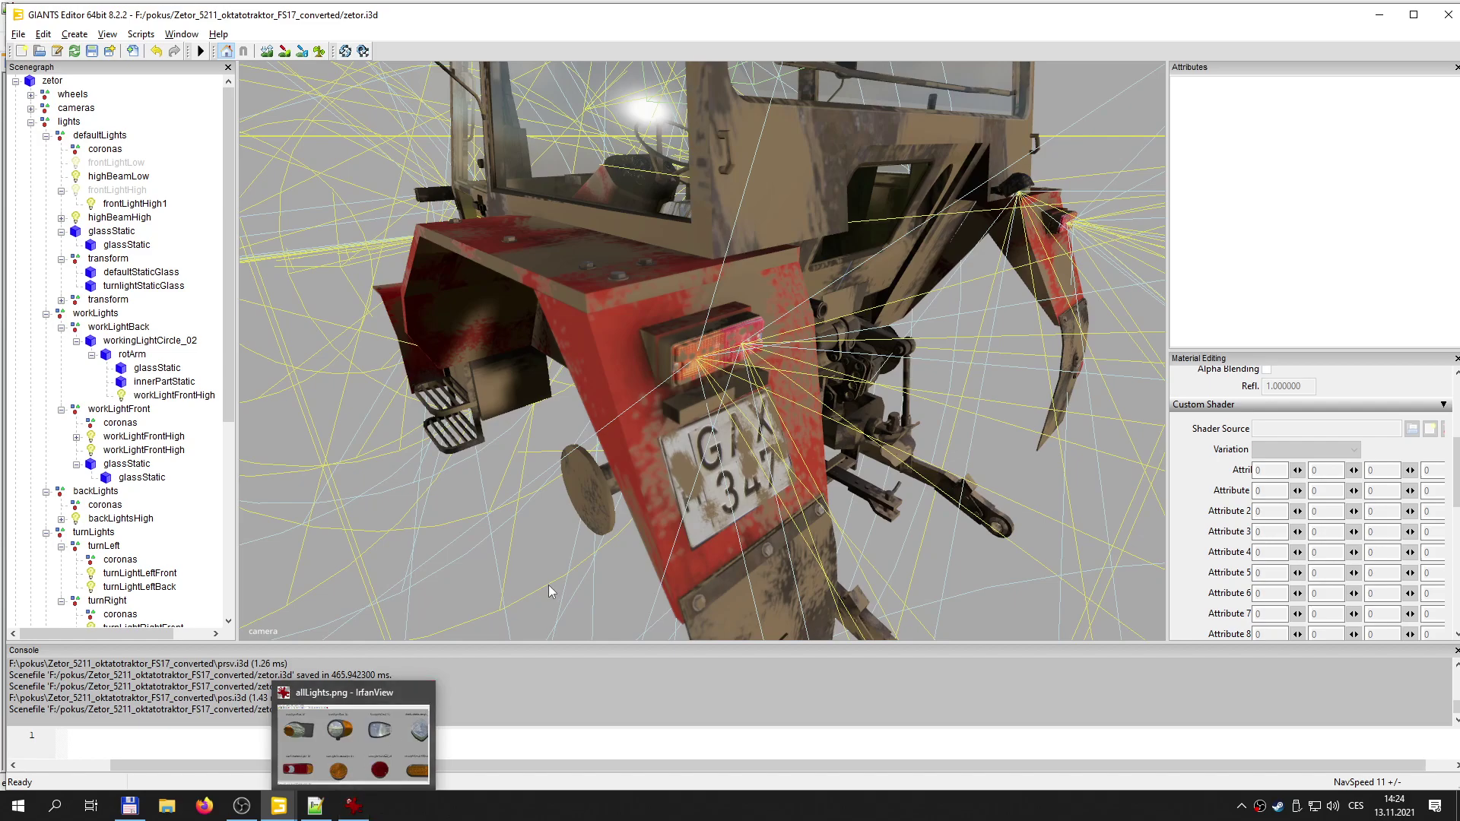
click(354, 805)
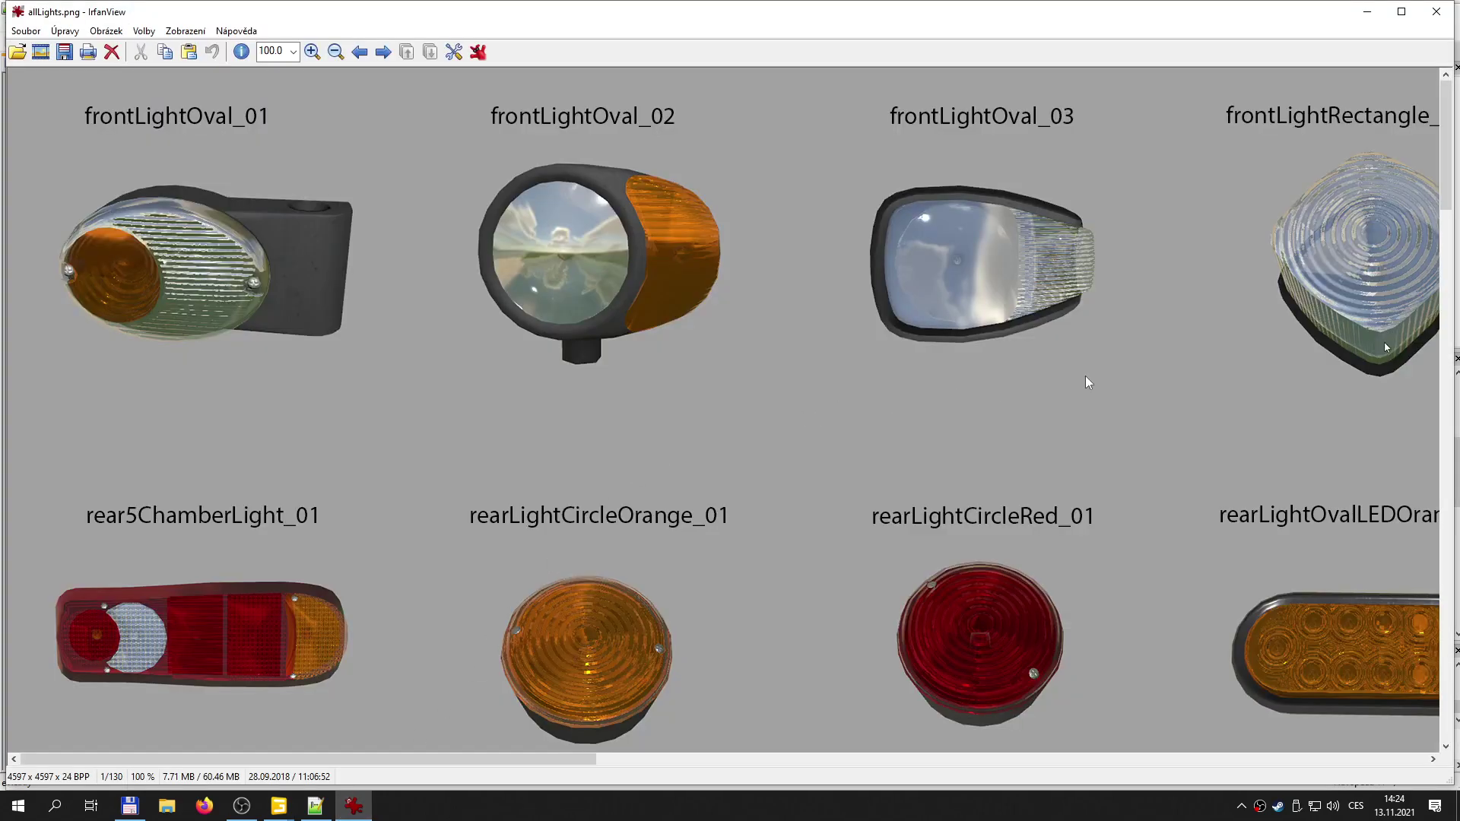
drag(1446, 175, 1450, 595)
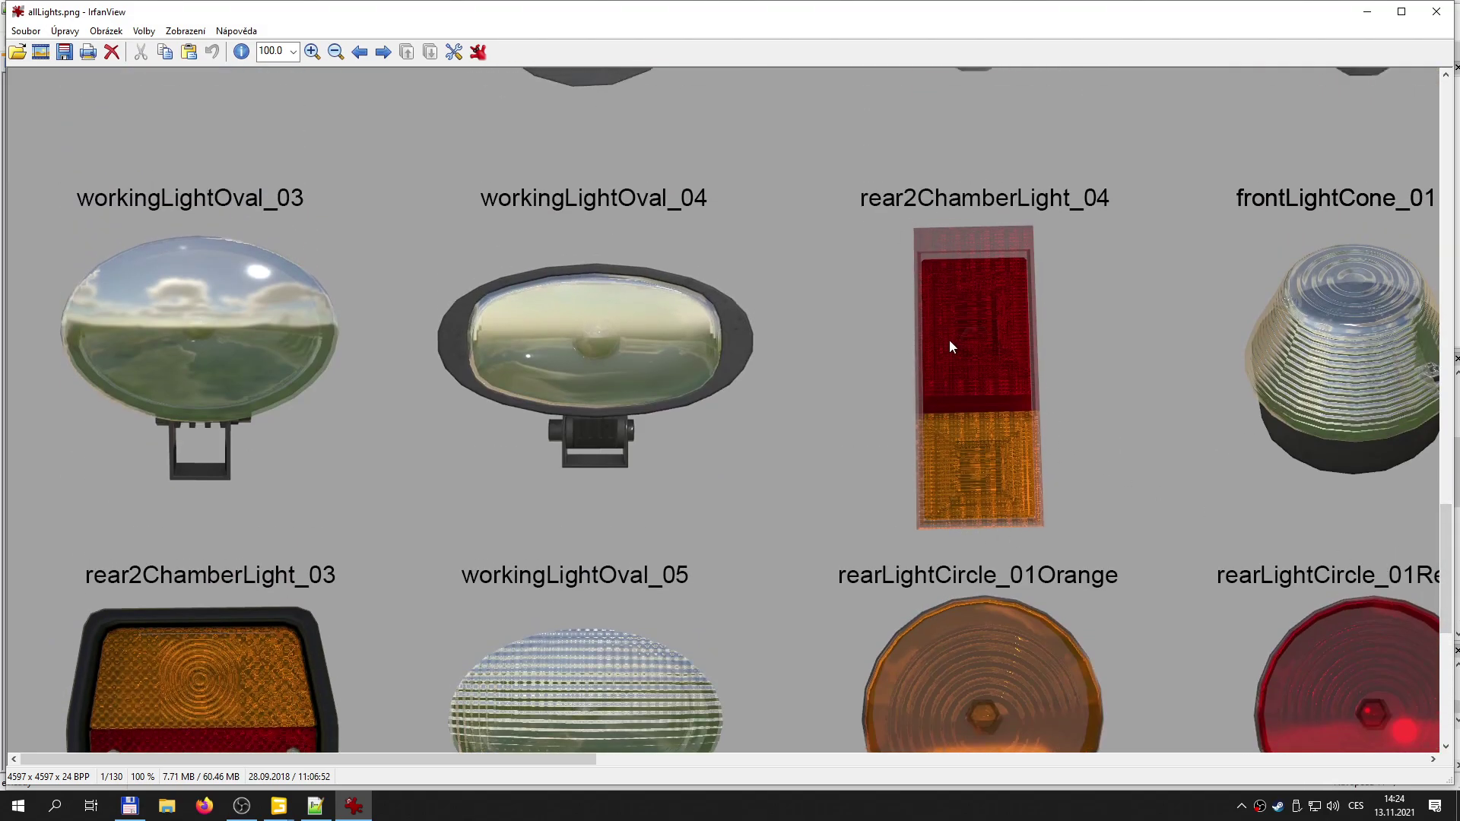
- Compare rear2ChamberLight_04 with the other rear and front light models across the allLights.png overview
drag(1449, 533, 935, 301)
drag(487, 759, 912, 759)
drag(1444, 532, 1439, 38)
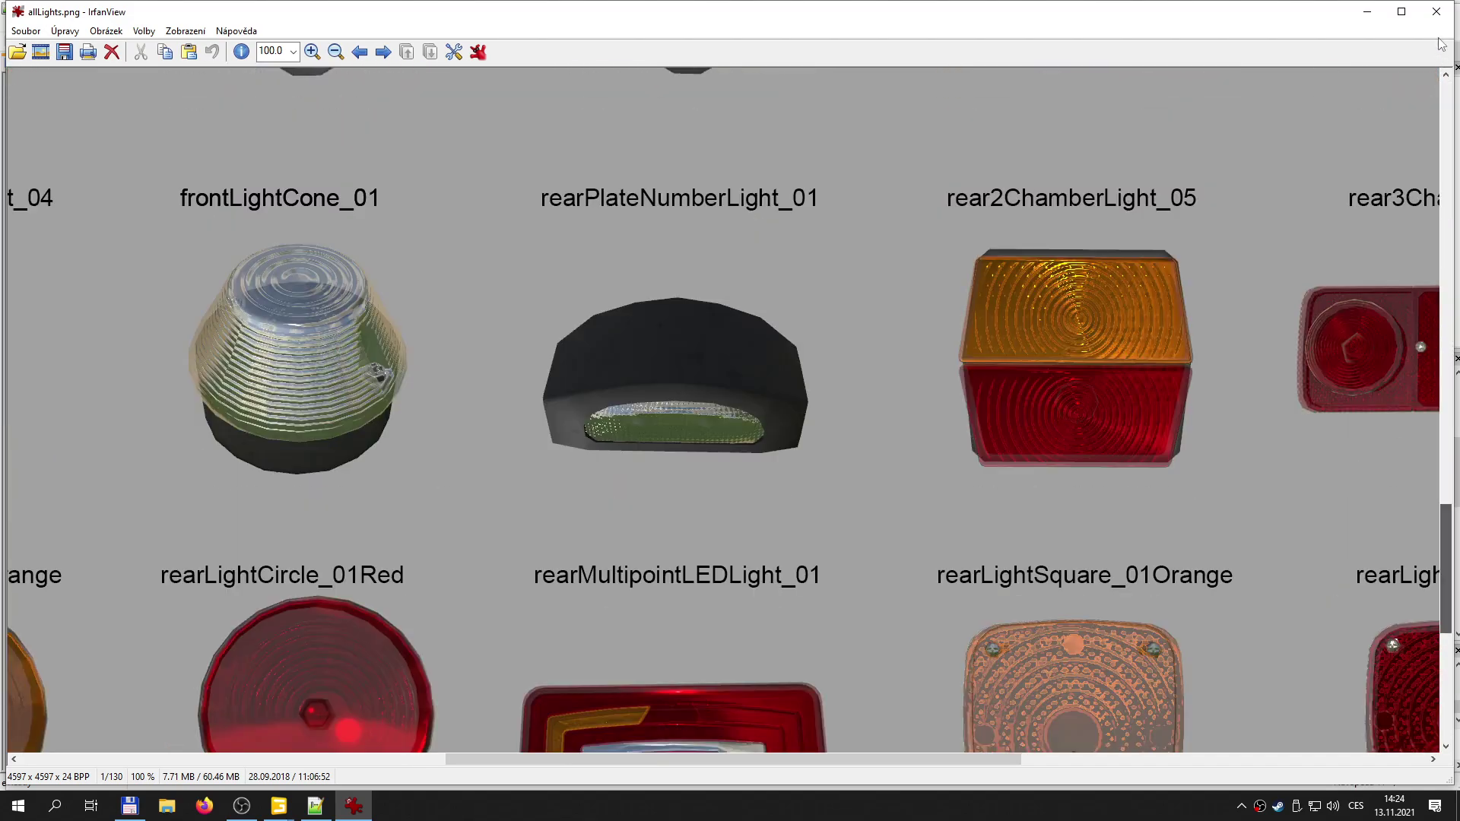
drag(1446, 559, 1445, 108)
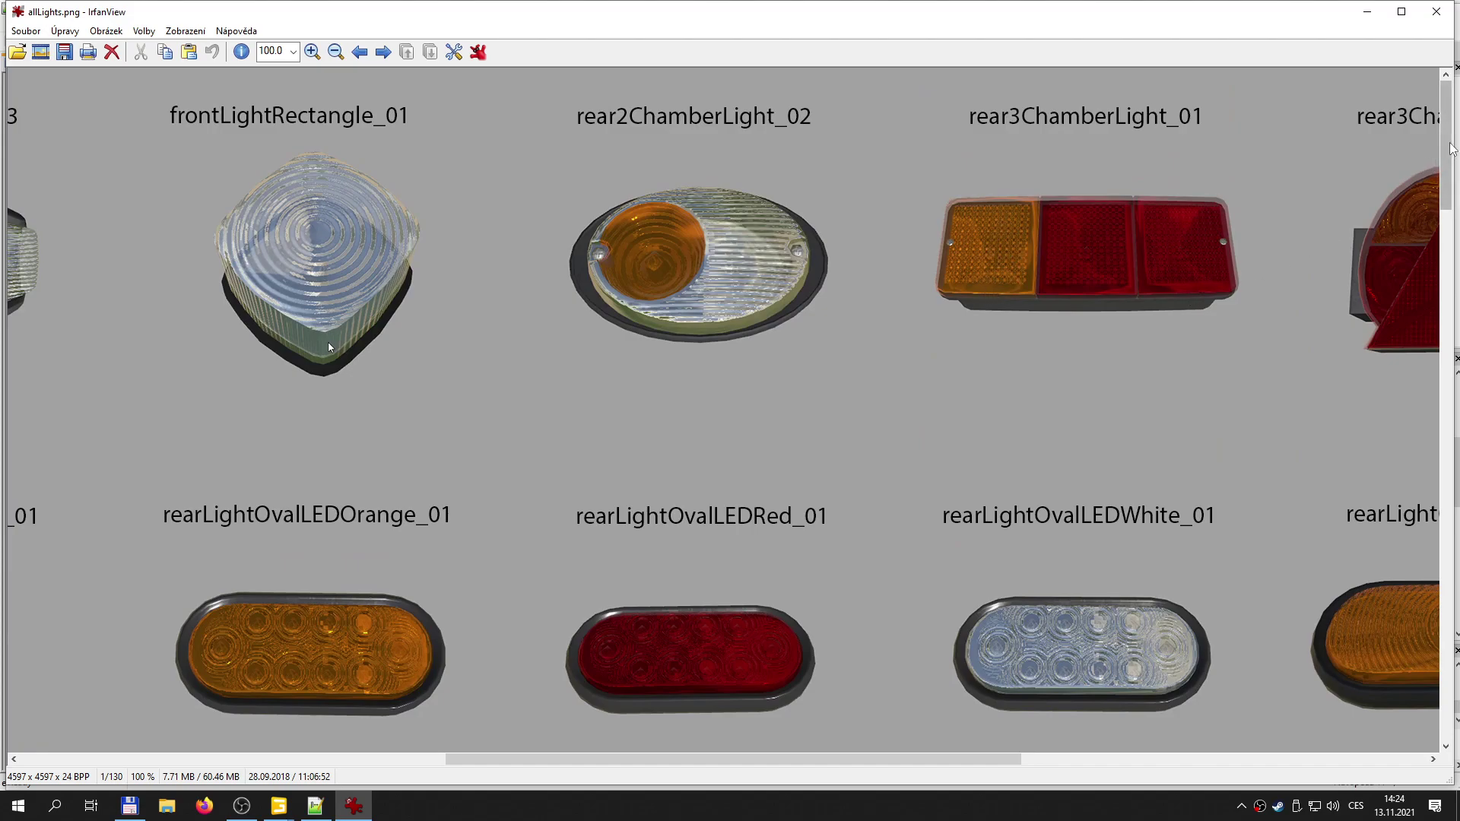
drag(1451, 167, 1457, 757)
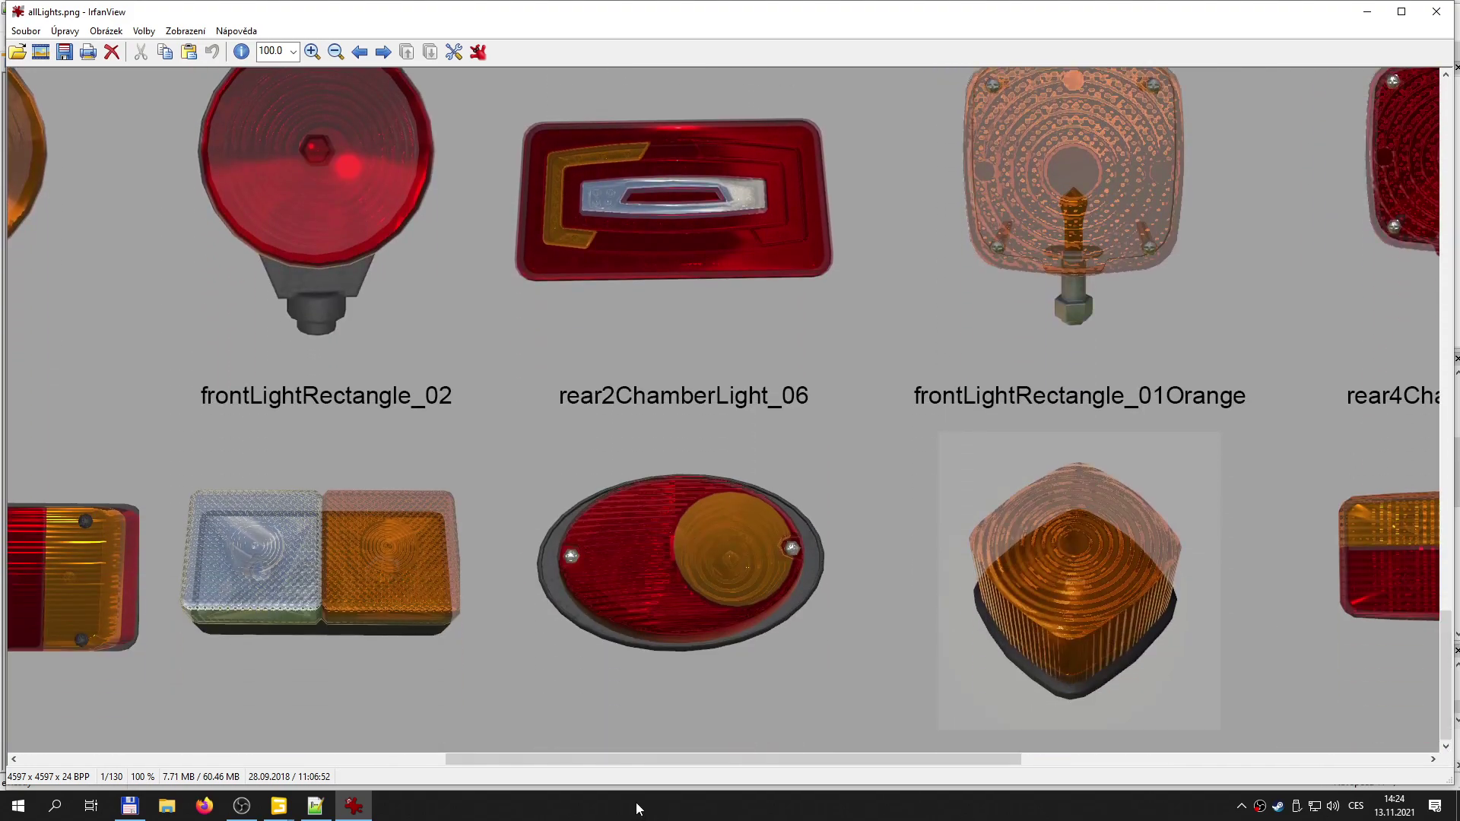
drag(643, 760, 513, 722)
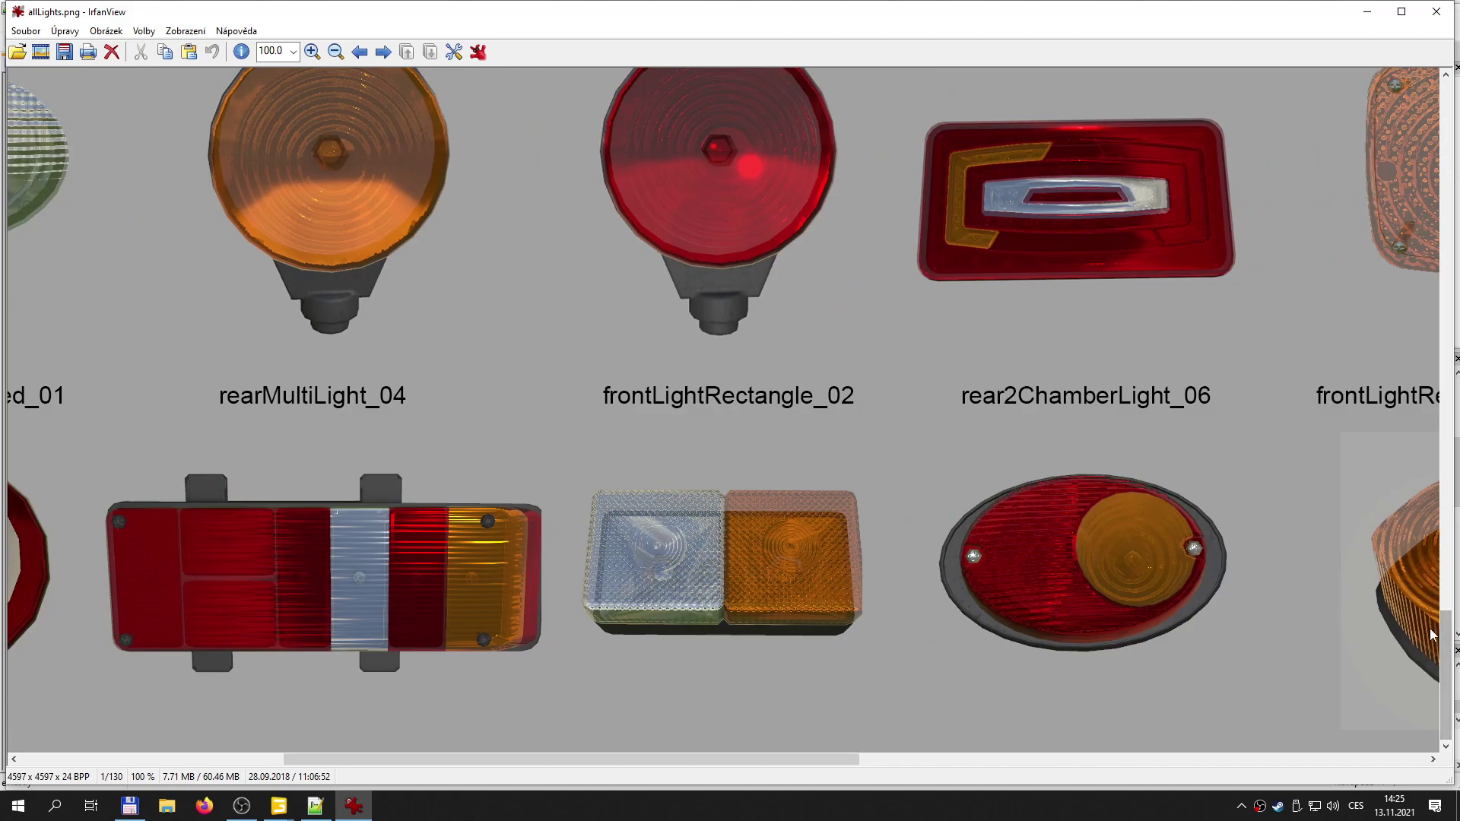
drag(1433, 636, 1433, 518)
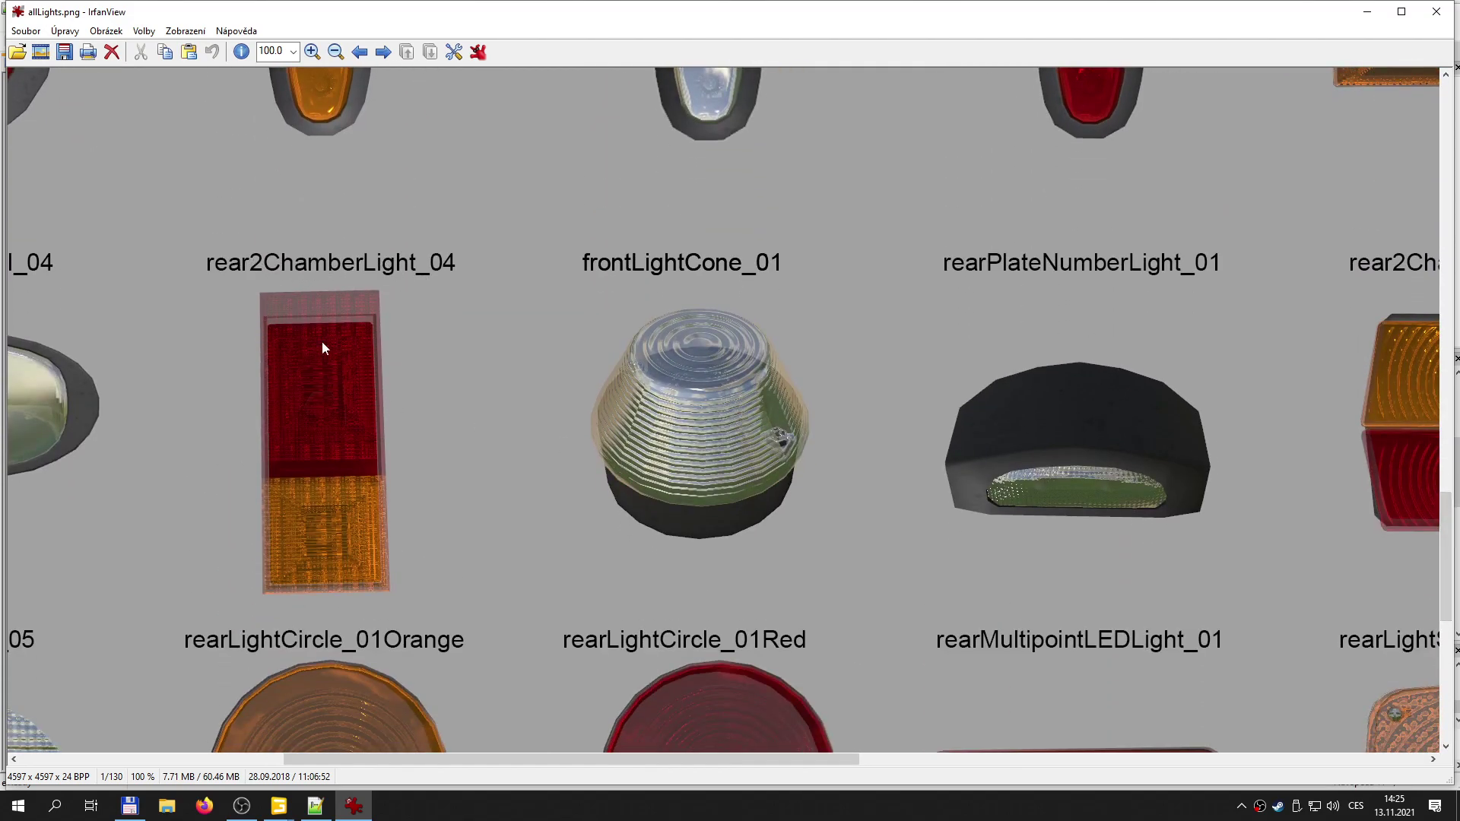
- Switch to Total Commander and open rear2ChamberLight_04.i3d from the game's lizard lights folder in GIANTS Editor
click(129, 806)
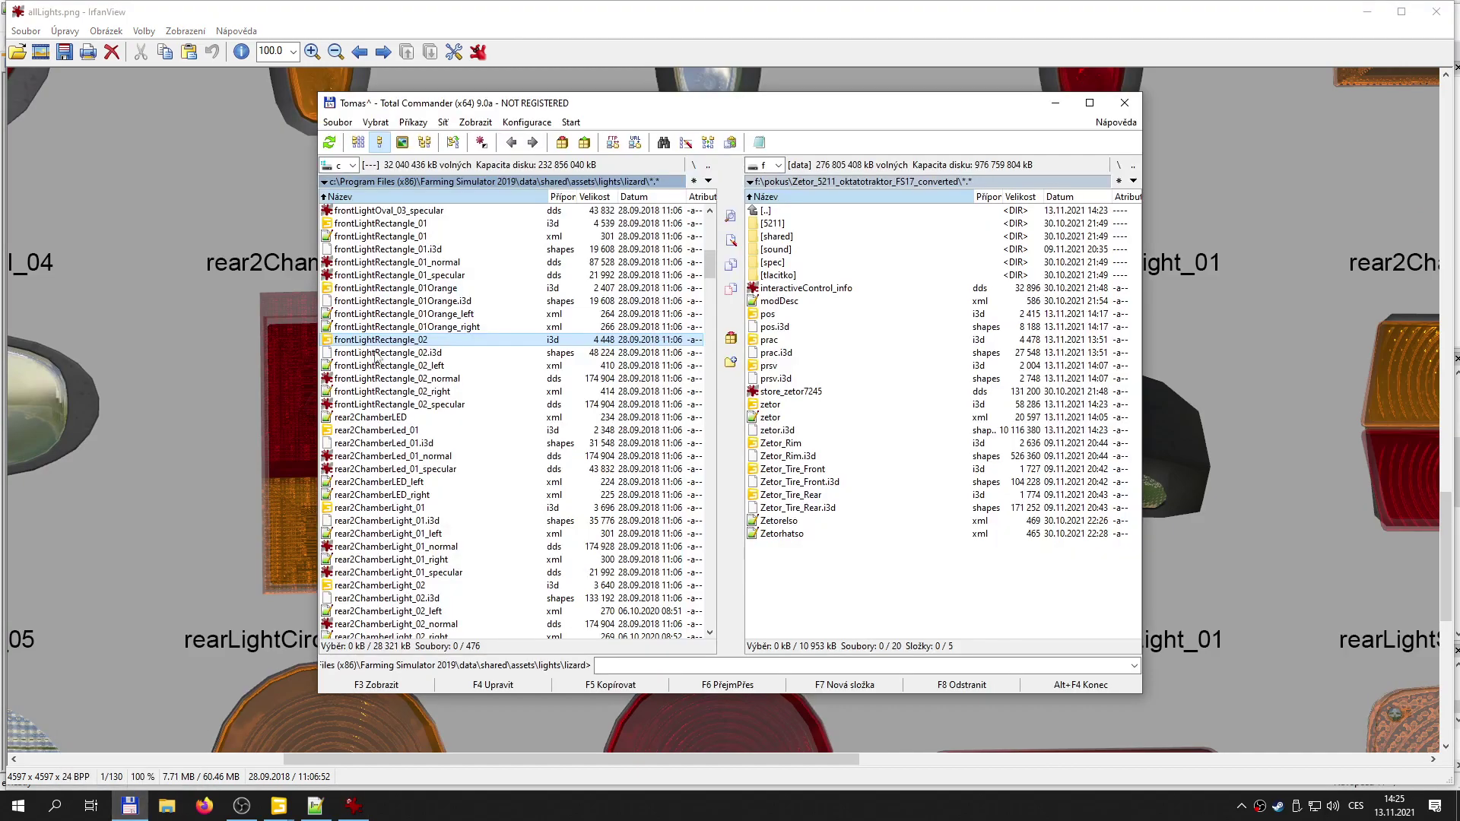
scroll(378, 401, down, 11)
click(407, 406)
click(405, 370)
click(390, 339)
click(401, 351)
click(389, 318)
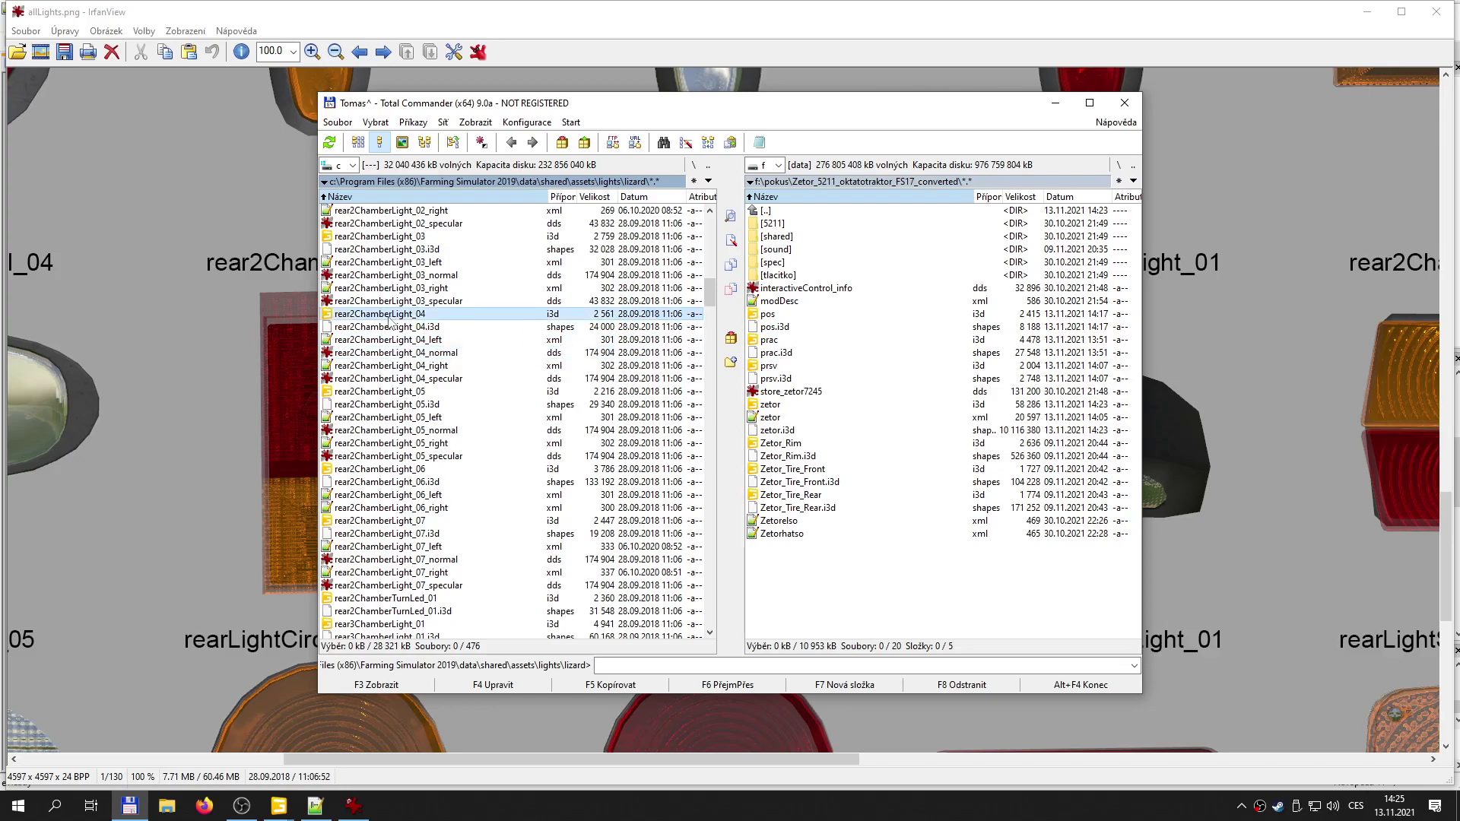
double_click(392, 319)
click(746, 493)
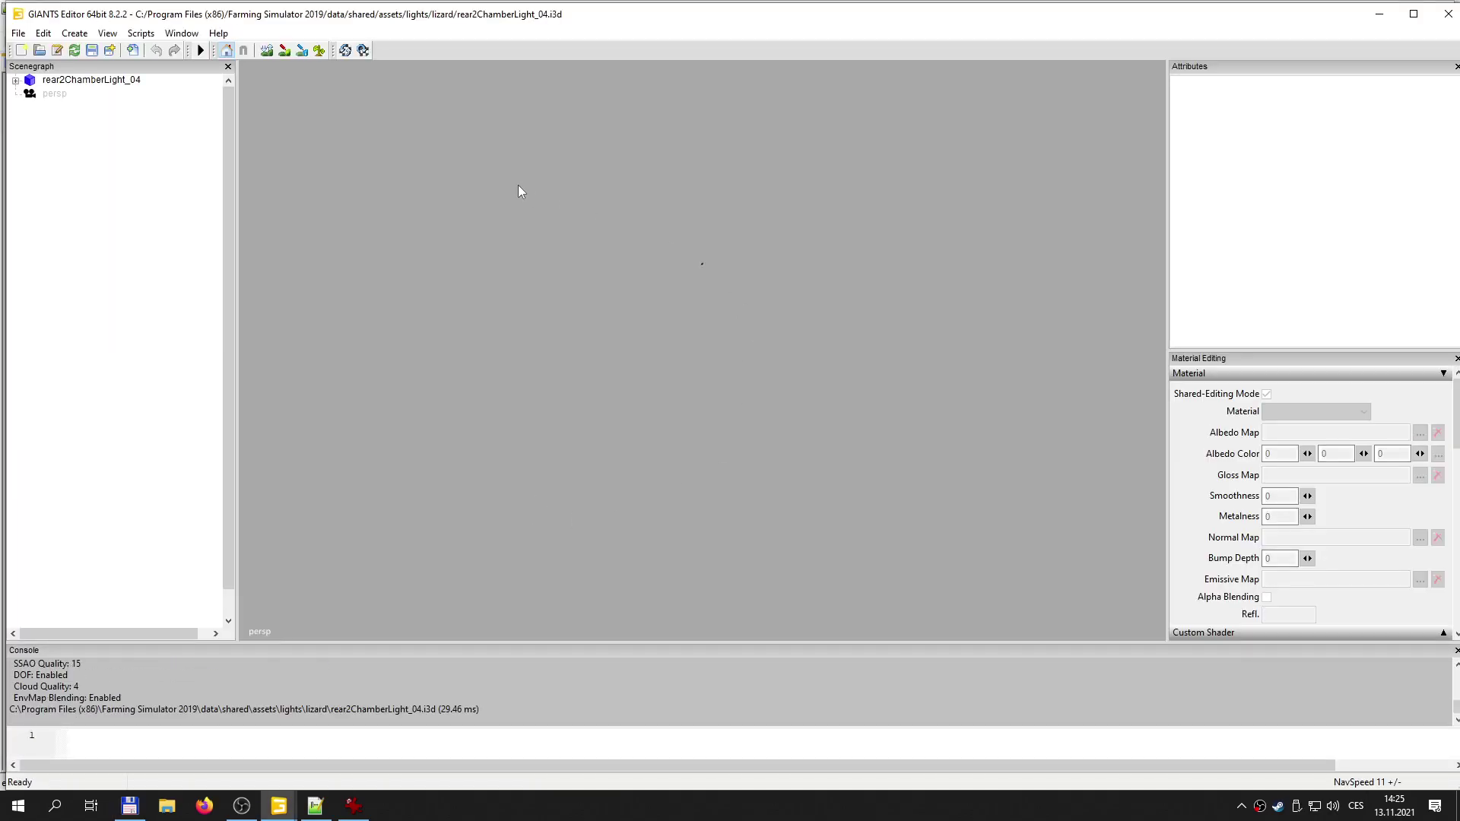
- Expand the rear2ChamberLight_04 node and bring its lamp model into close view
click(92, 79)
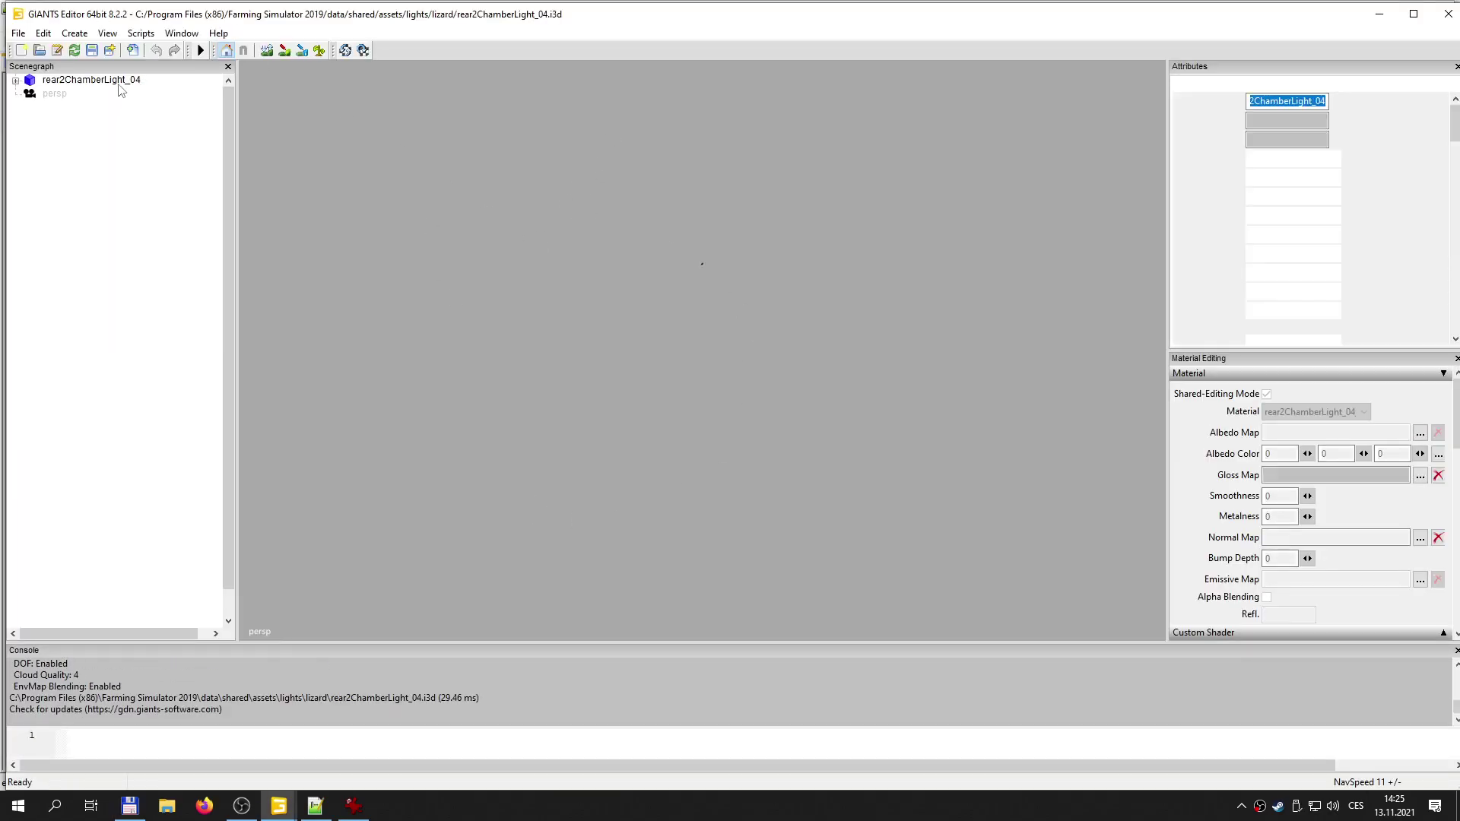
click(15, 80)
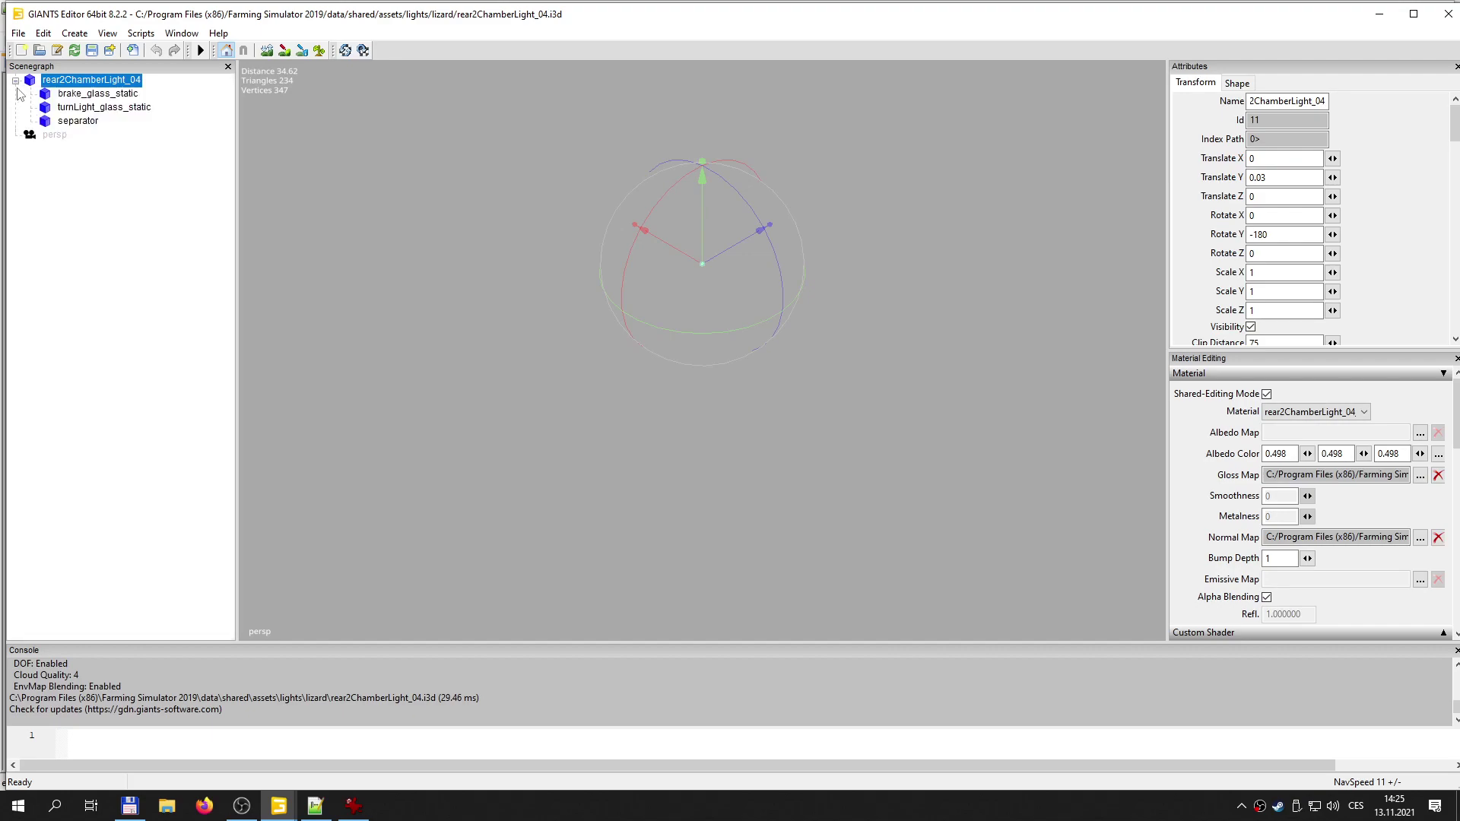
scroll(660, 292, up, 5)
alt+middle_drag(718, 308, 731, 369)
scroll(726, 304, up, 4)
scroll(726, 260, up, 10)
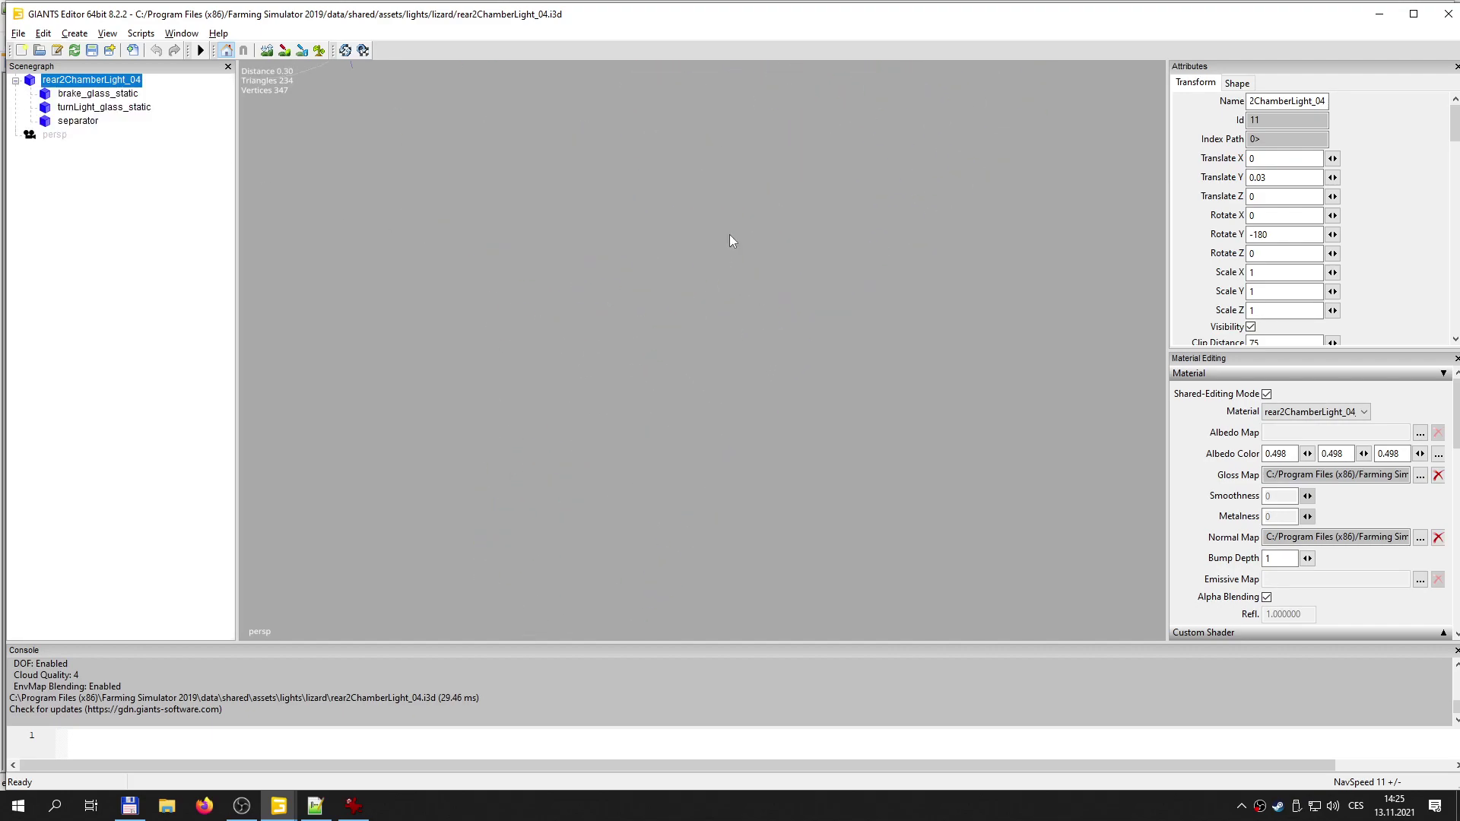
scroll(729, 237, down, 3)
alt+middle_drag(729, 240, 733, 241)
scroll(733, 239, up, 1)
scroll(733, 238, up, 2)
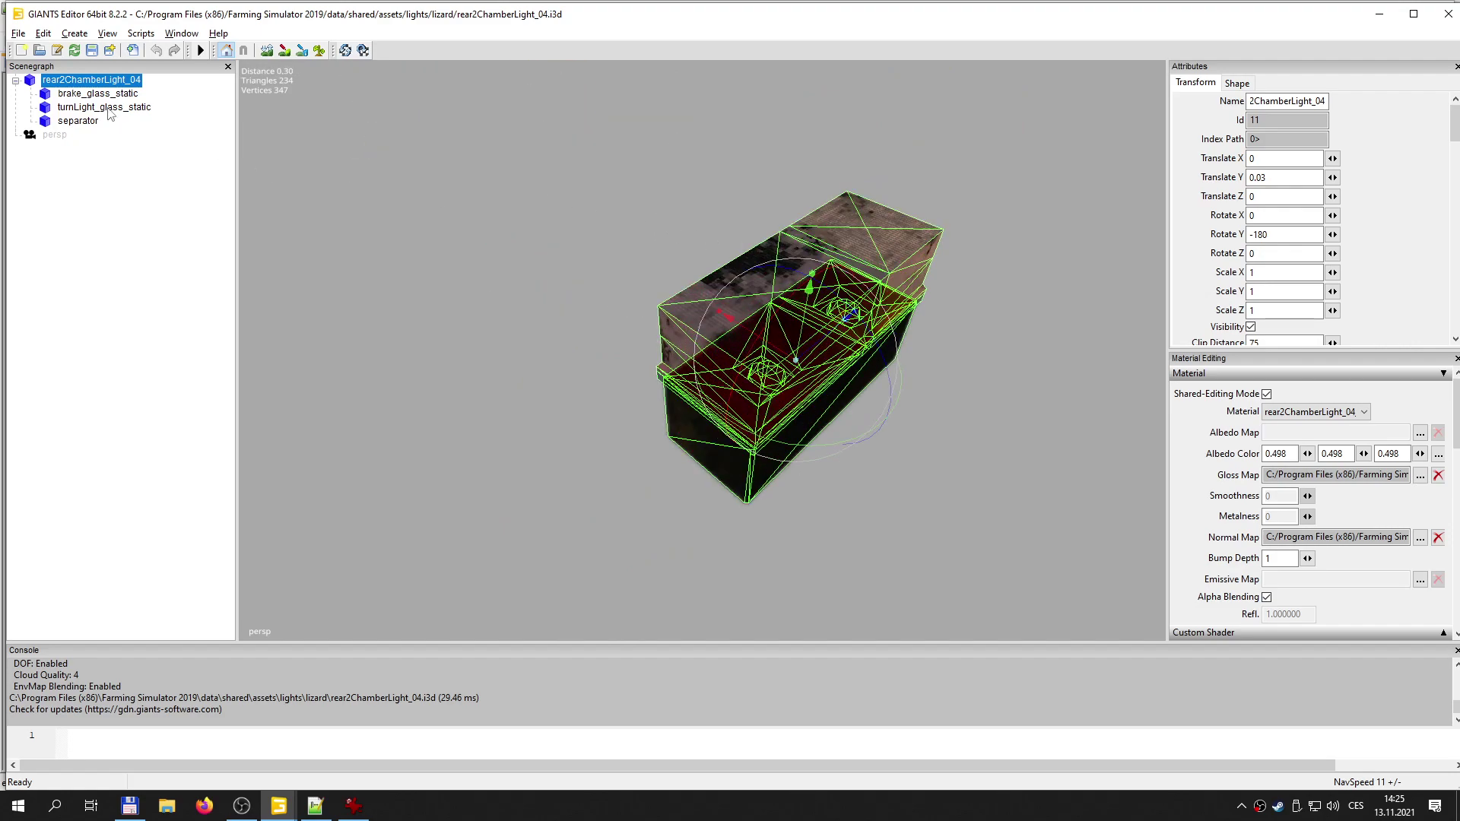
- Examine the separator, brake_glass_static and turnLight_glass_static parts of rear2ChamberLight_04 along with their material and custom shader settings
click(93, 122)
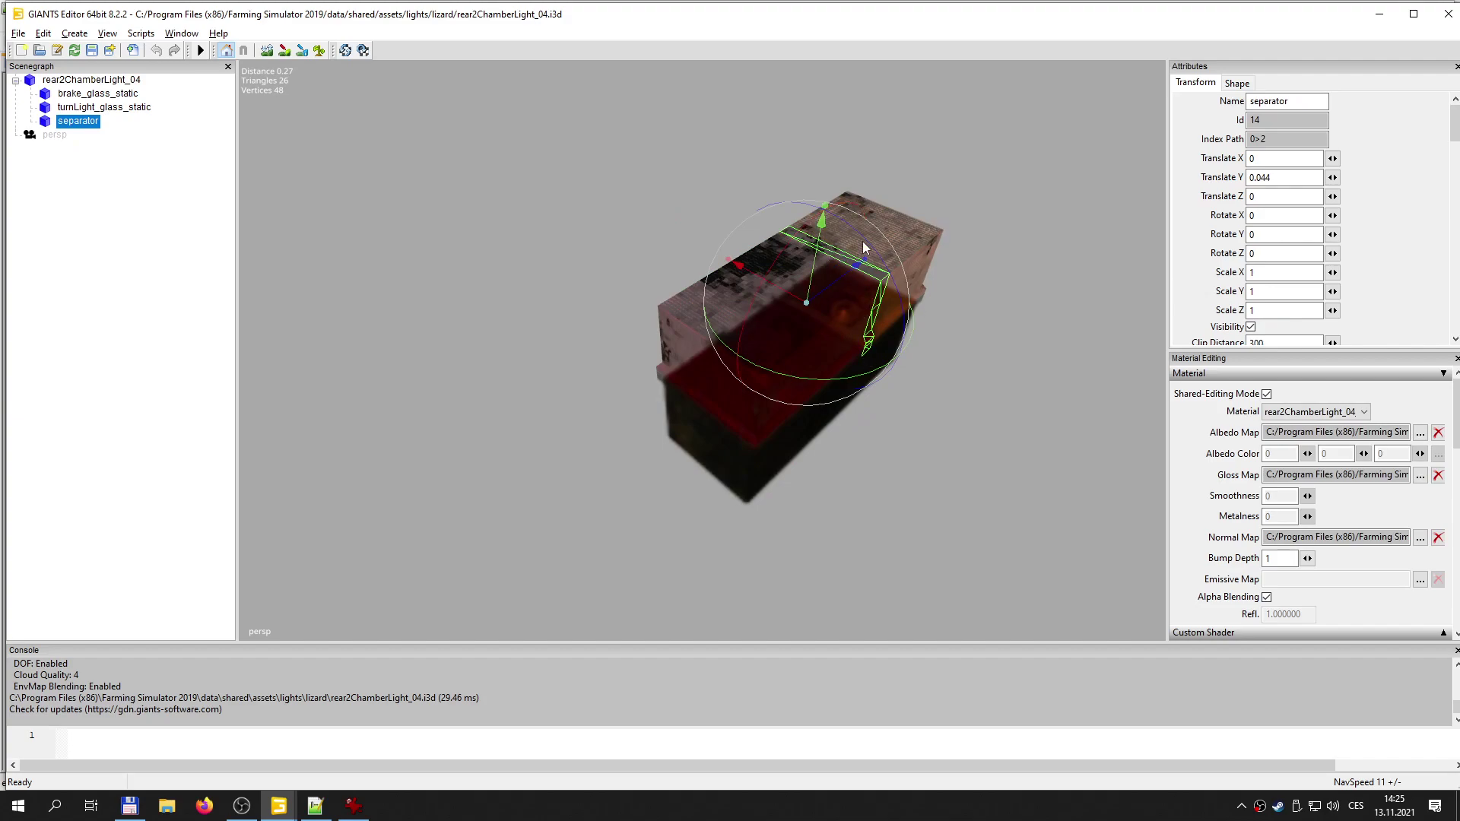
click(120, 95)
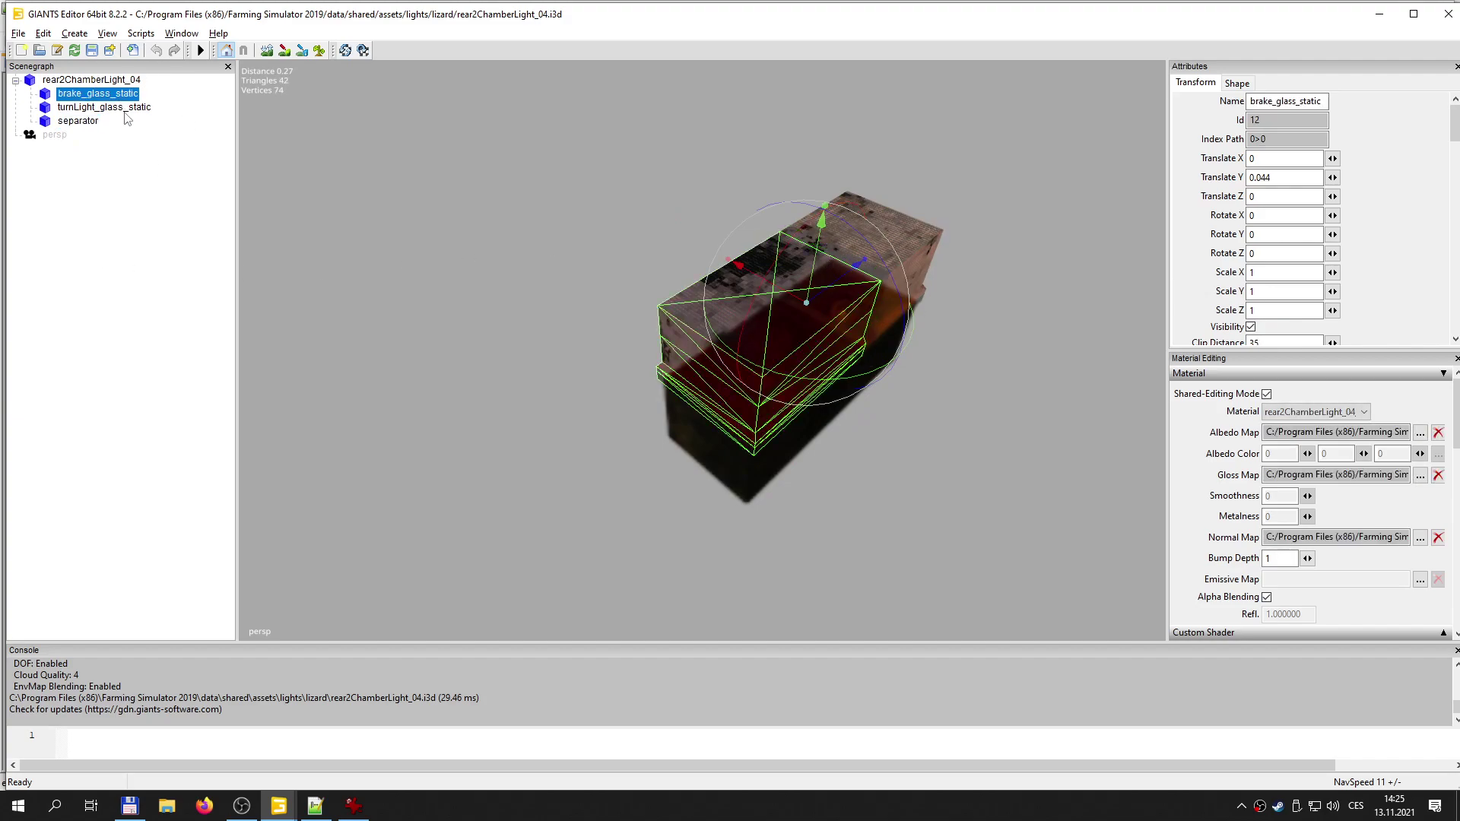
ctrl+click(114, 107)
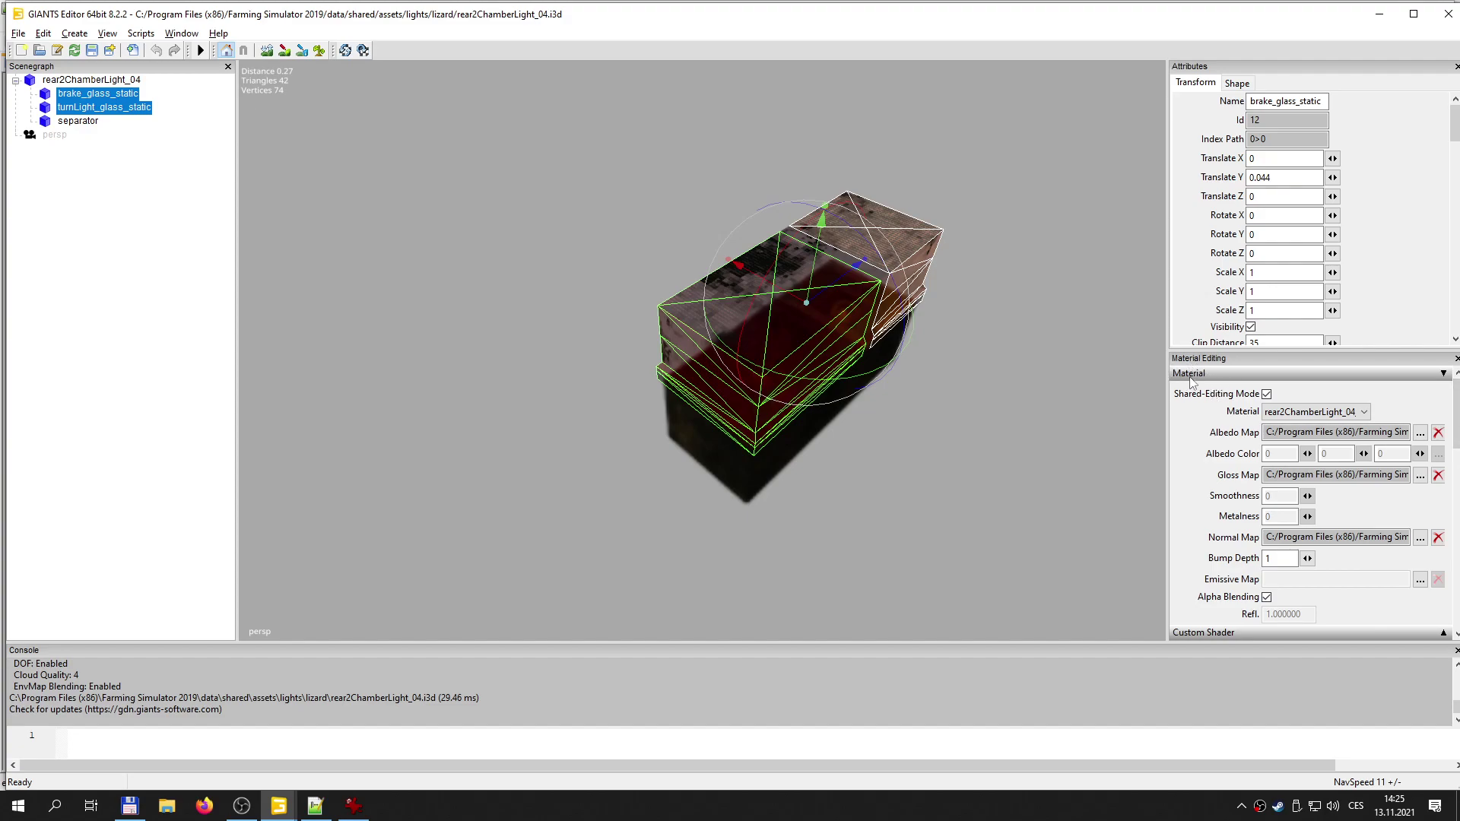
scroll(1448, 431, down, 3)
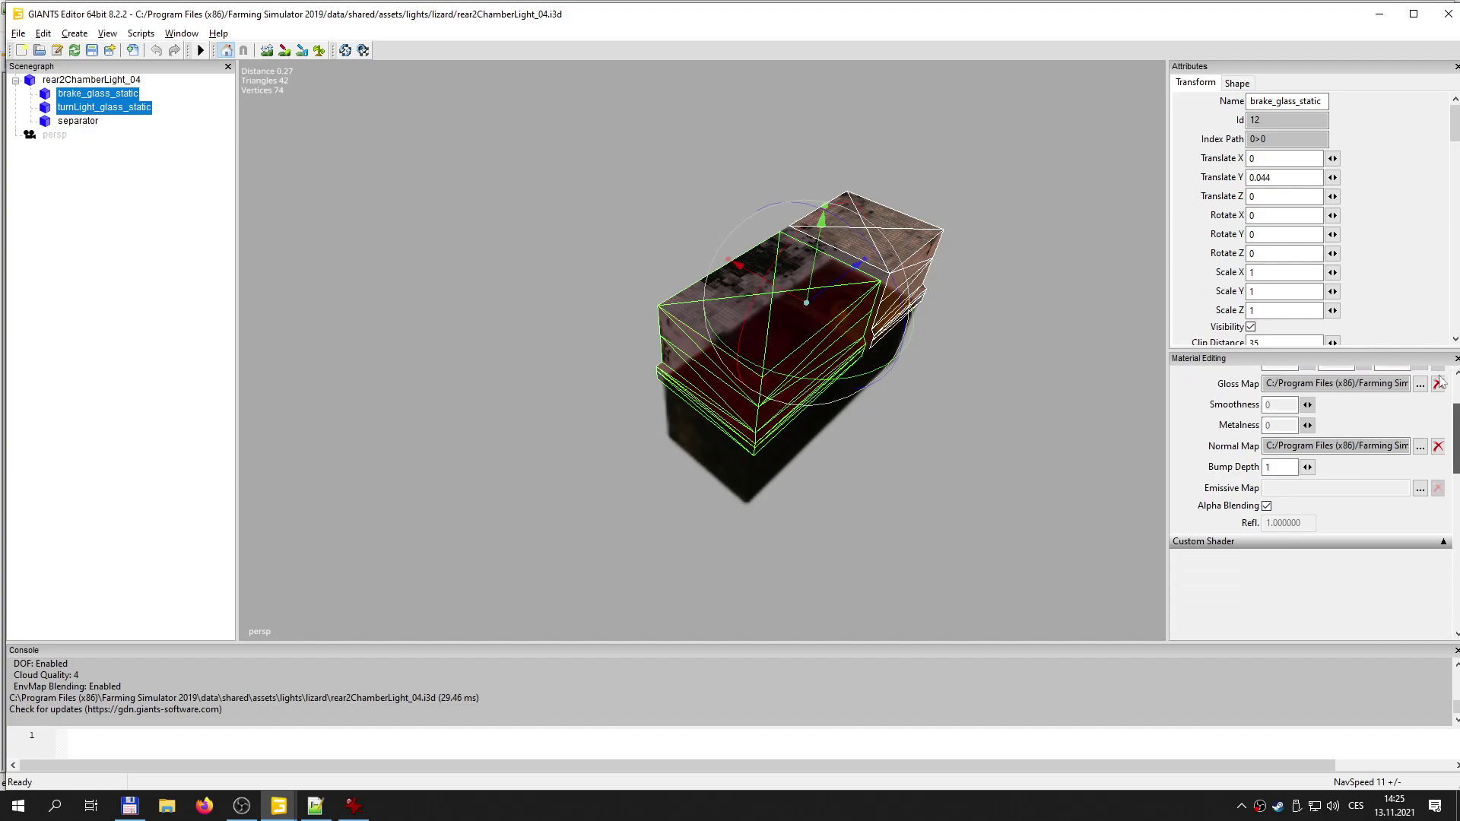
click(1414, 15)
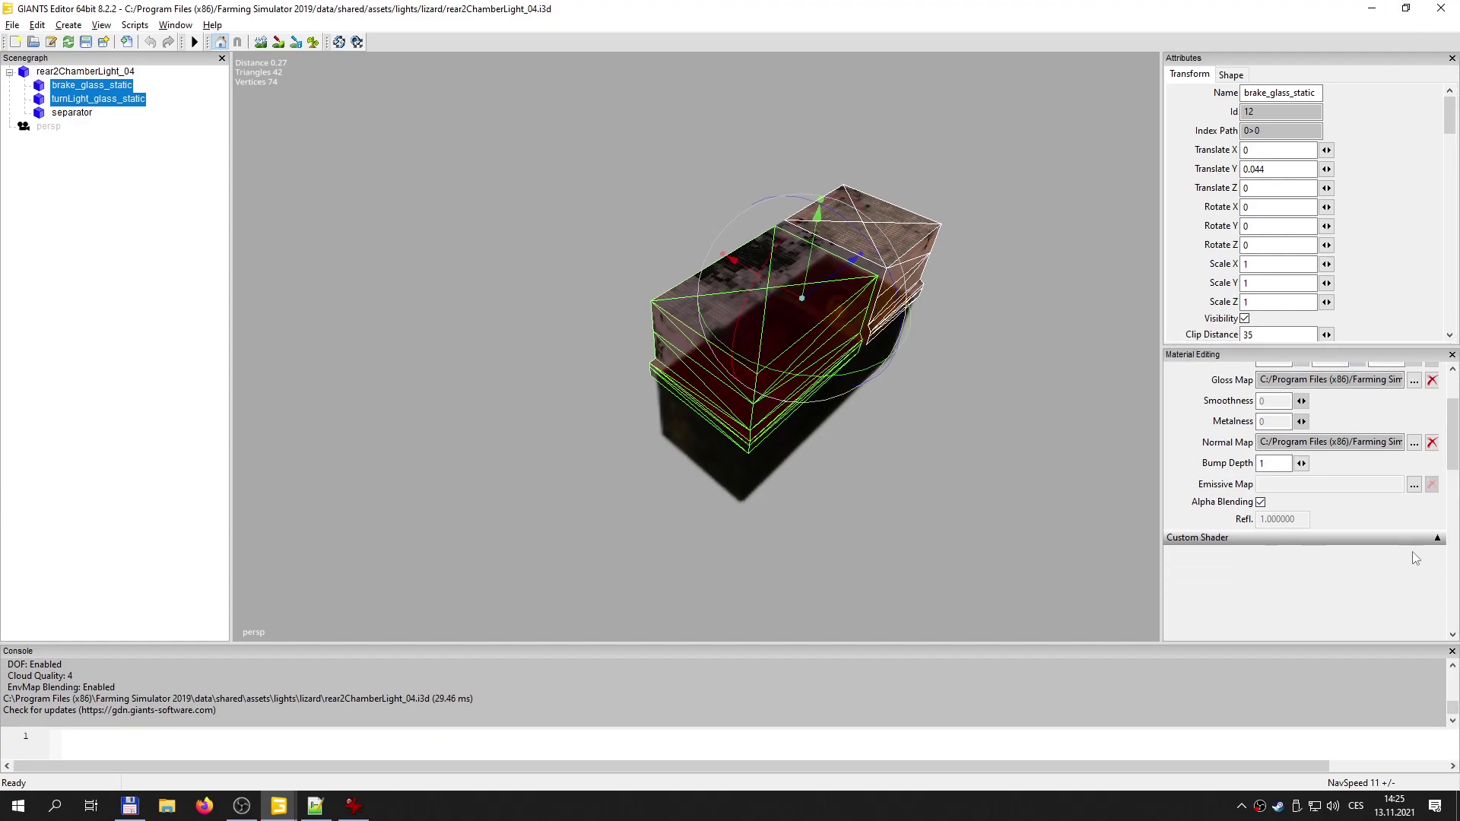
click(1436, 539)
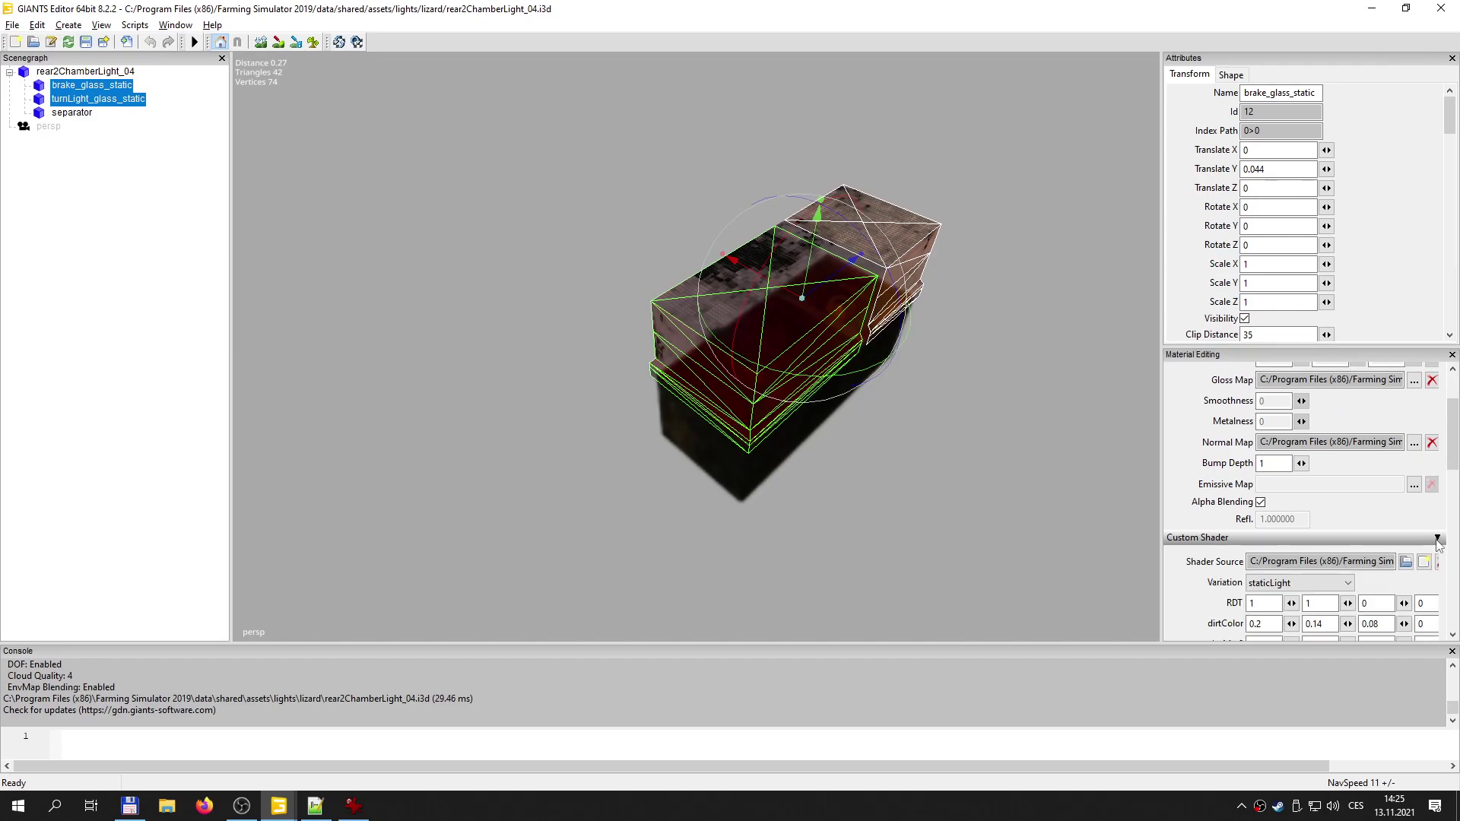
ctrl+click(120, 97)
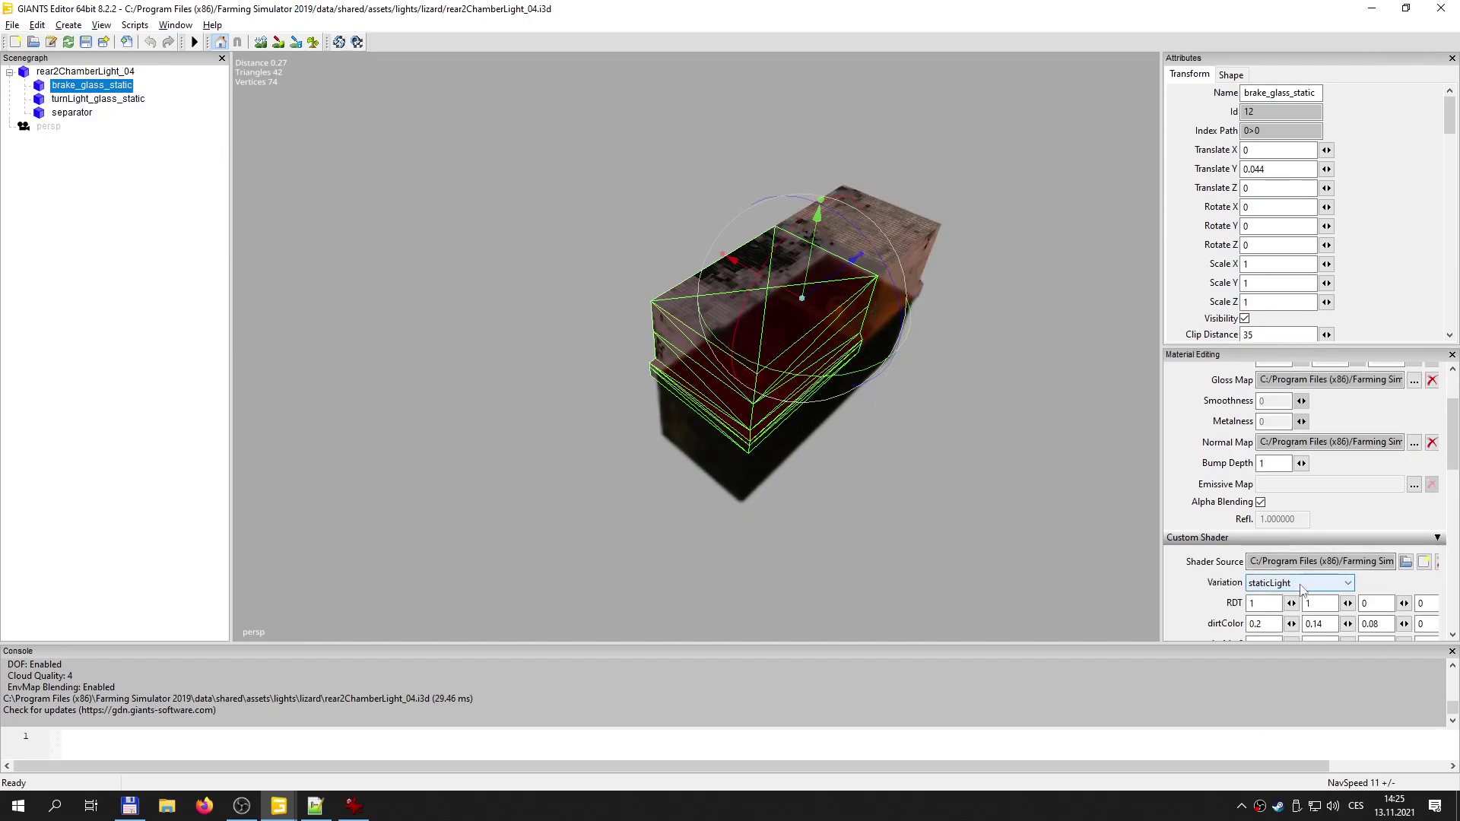
click(84, 112)
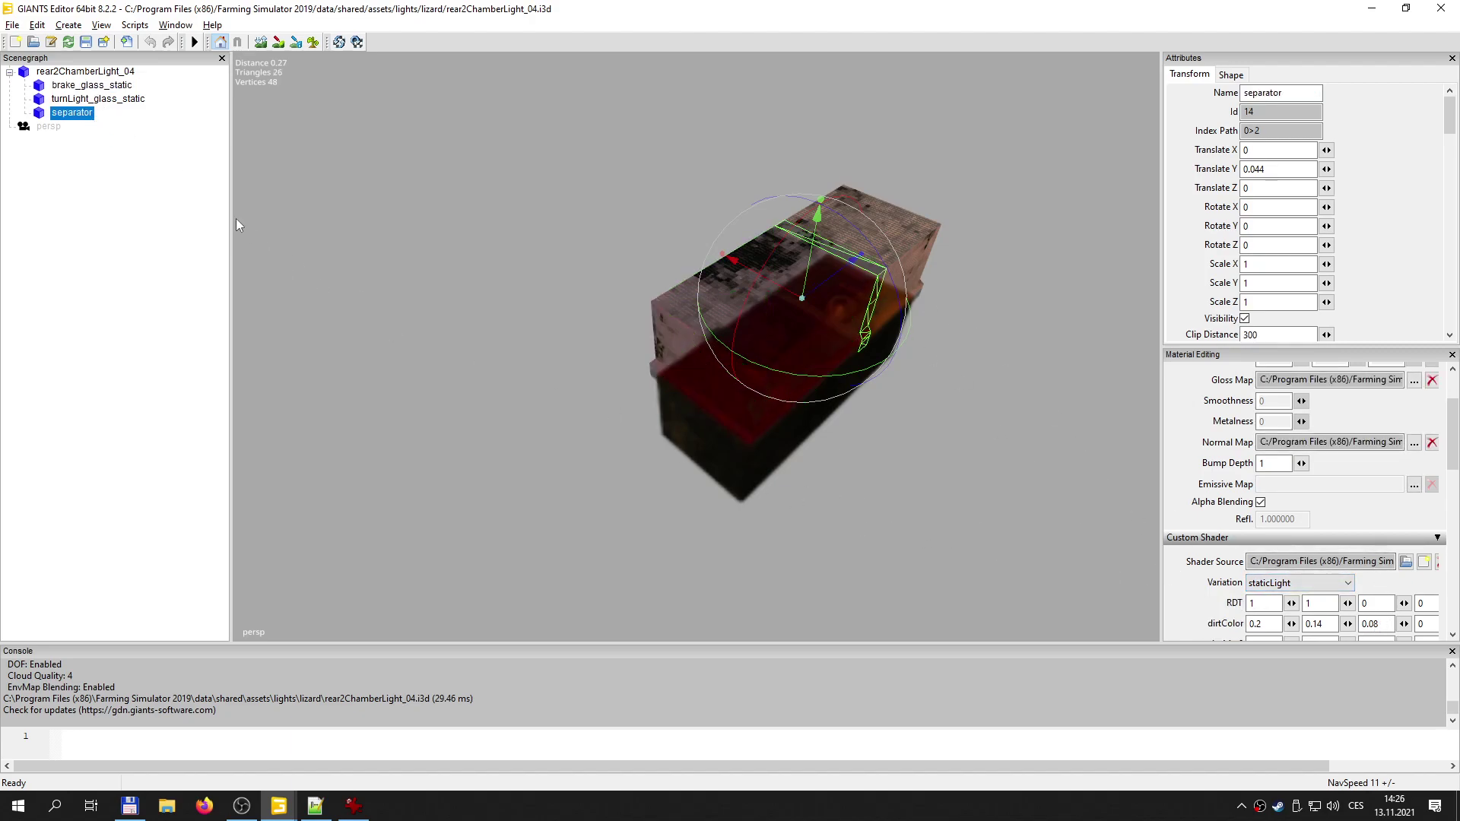
click(102, 72)
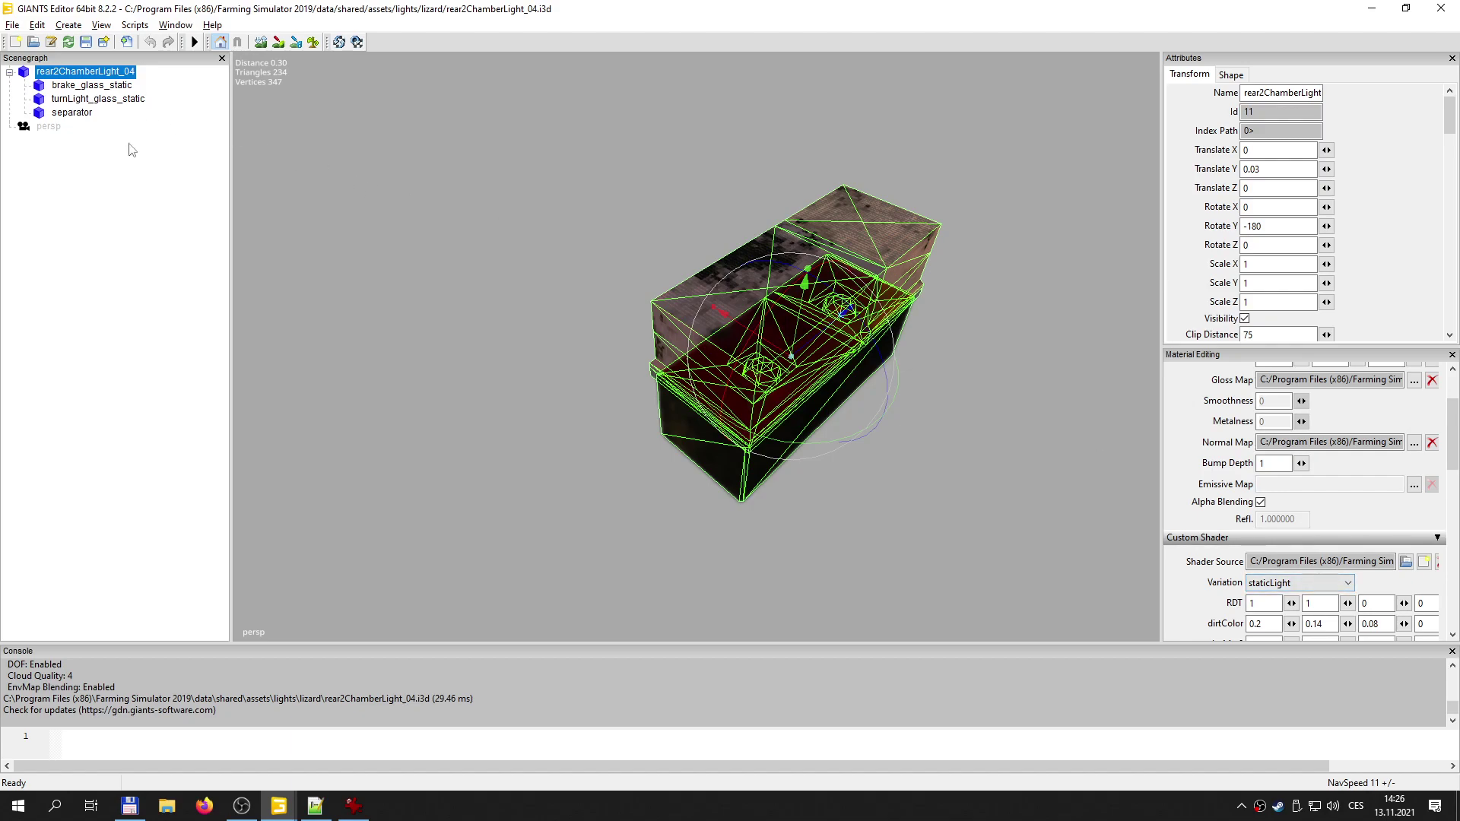
scroll(1413, 415, up, 3)
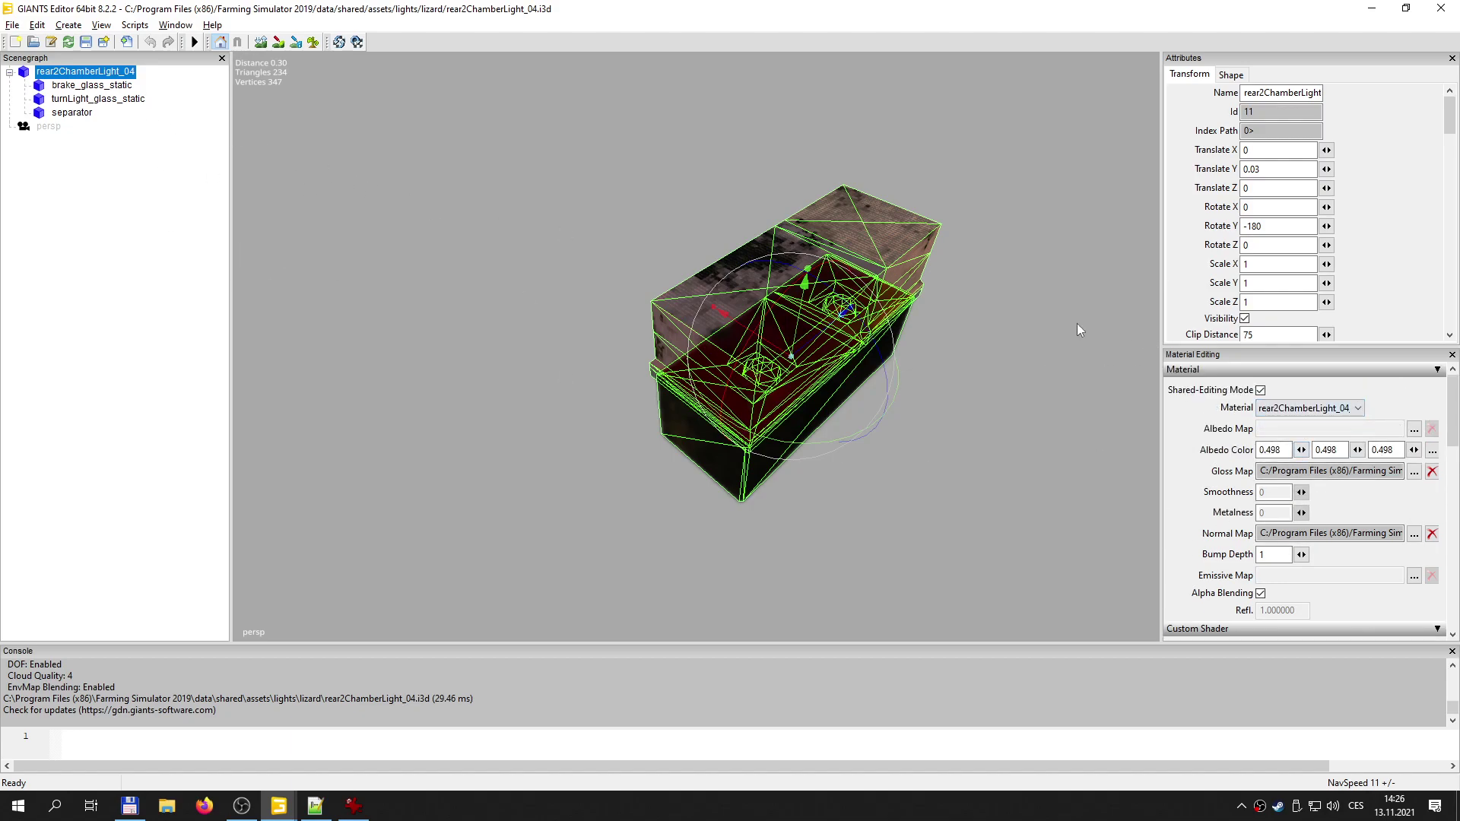
- Export brake_glass_static and turnLight_glass_static together as zadni.i3d in the Zetor mod folder, then close the light model without saving it
key(Down)
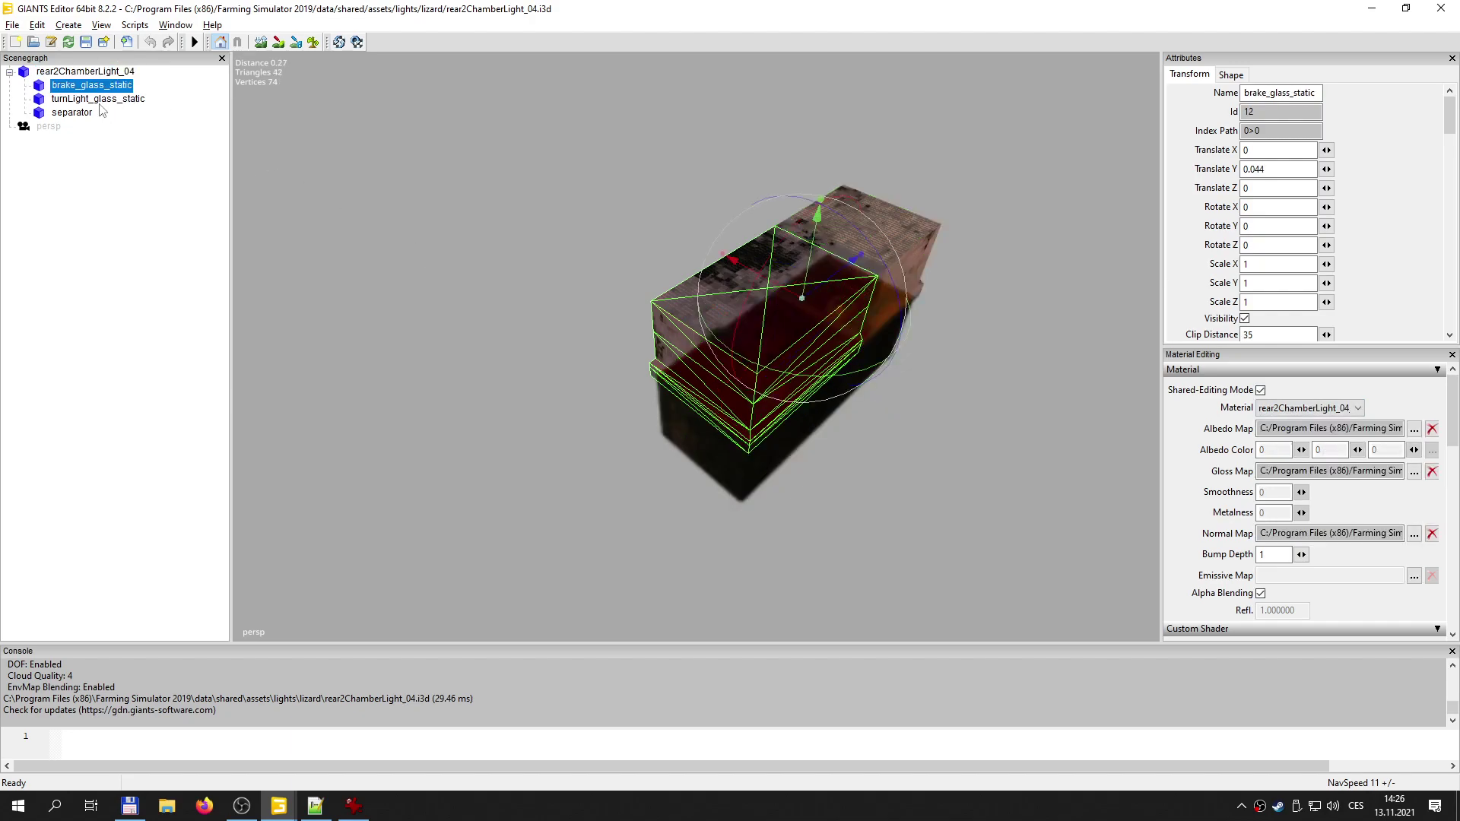
ctrl+click(98, 100)
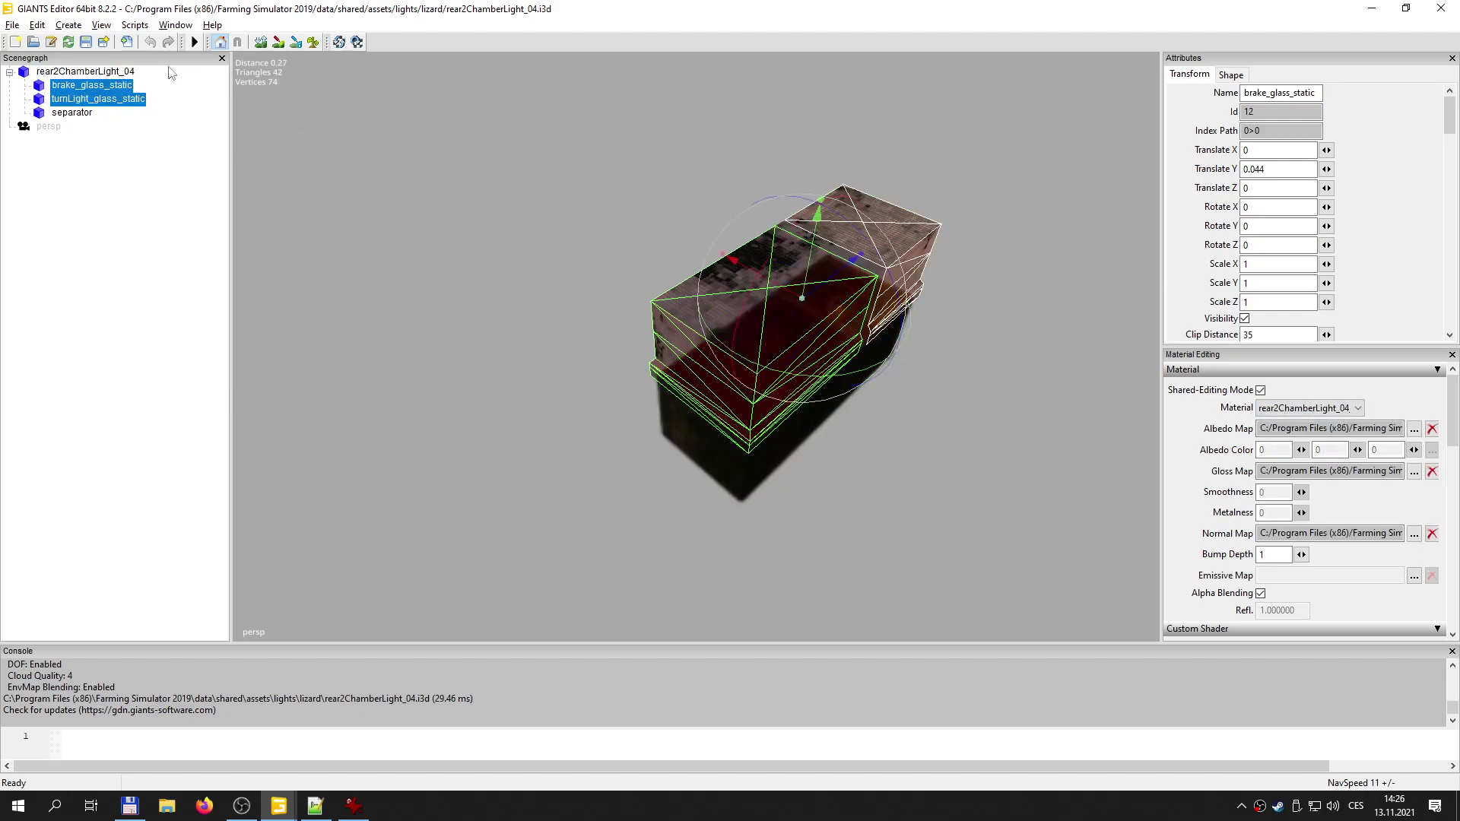
click(12, 25)
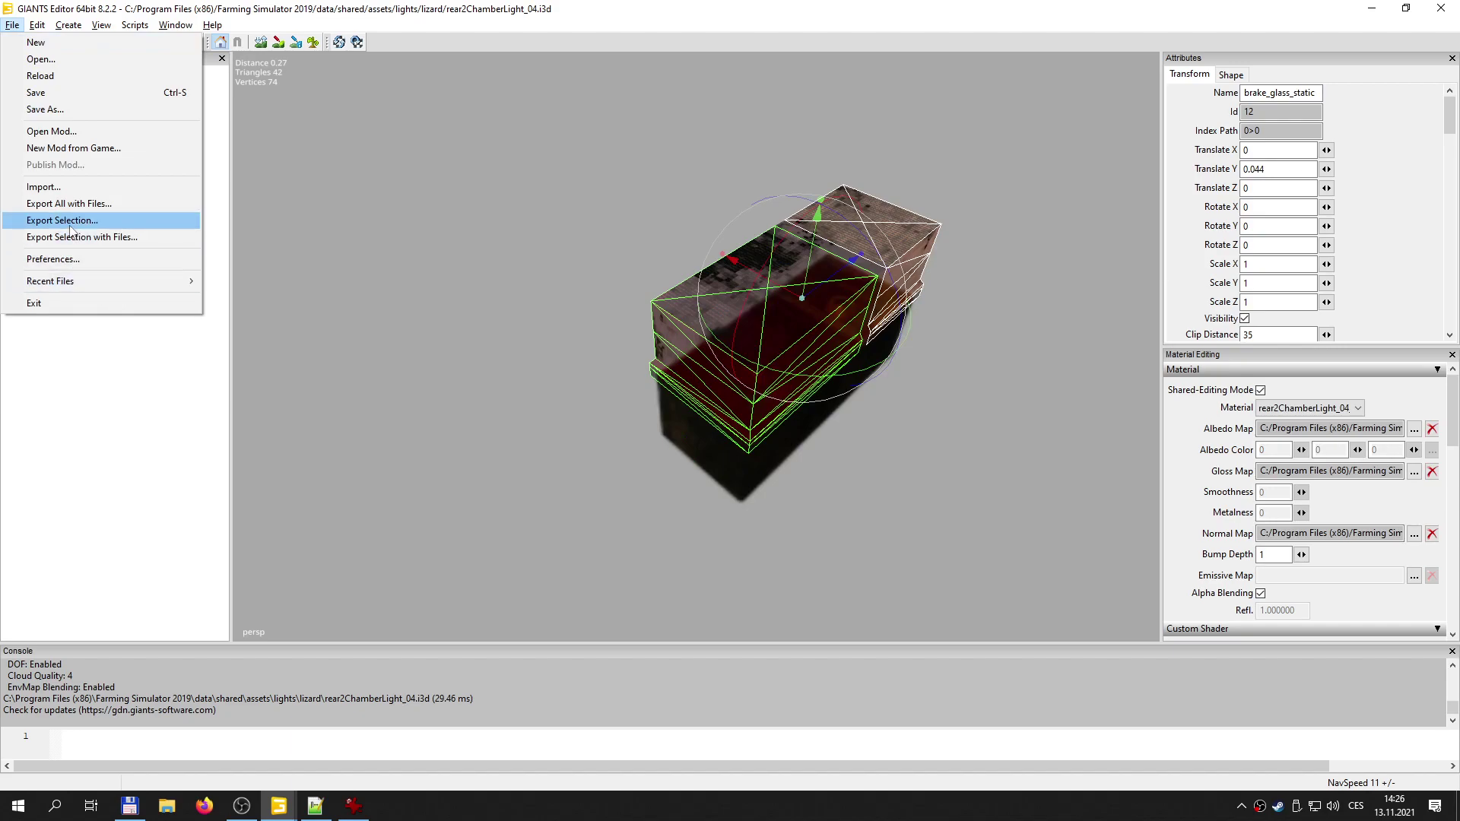
click(43, 222)
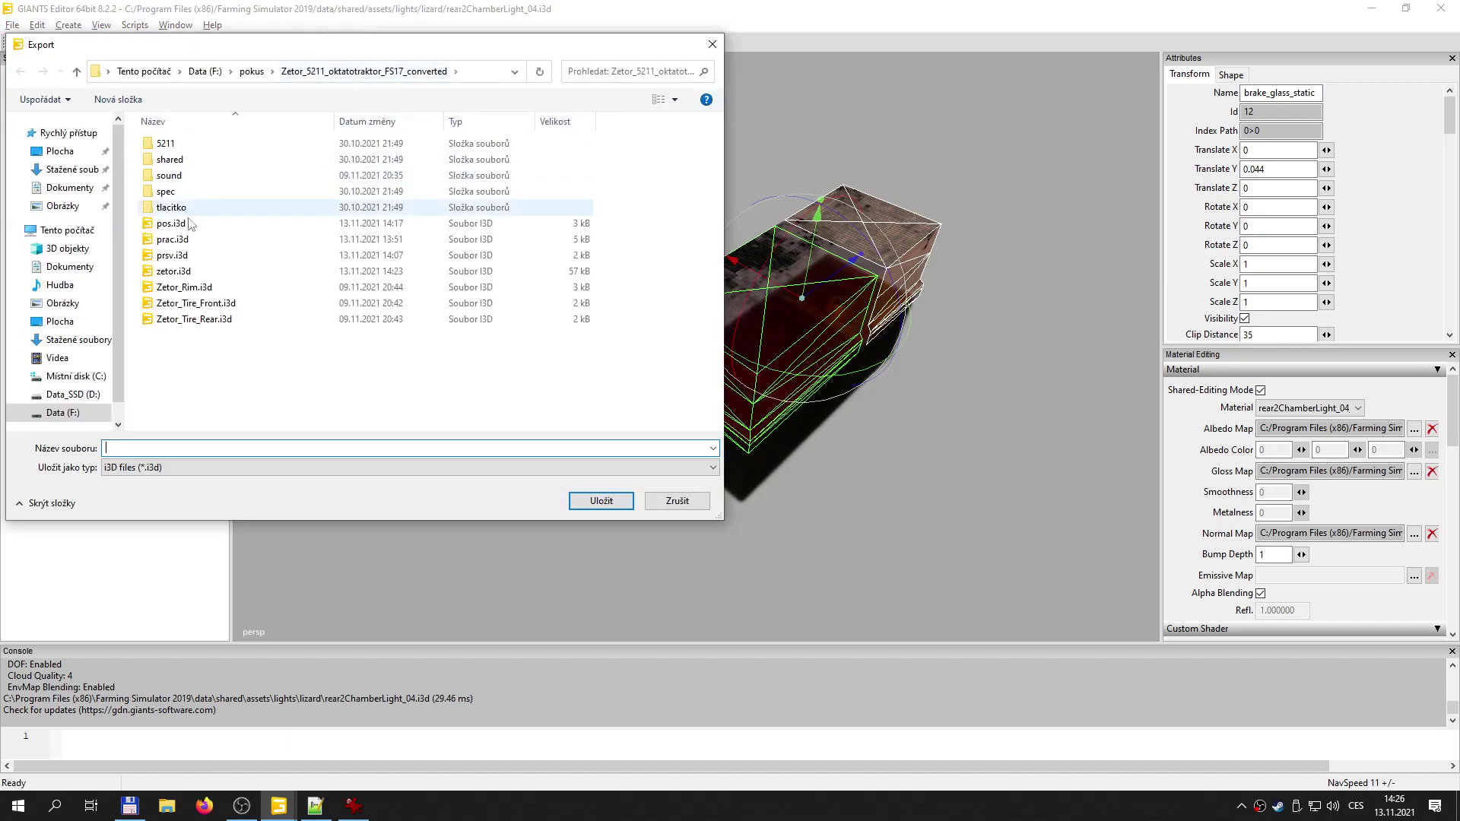
text(zadni)
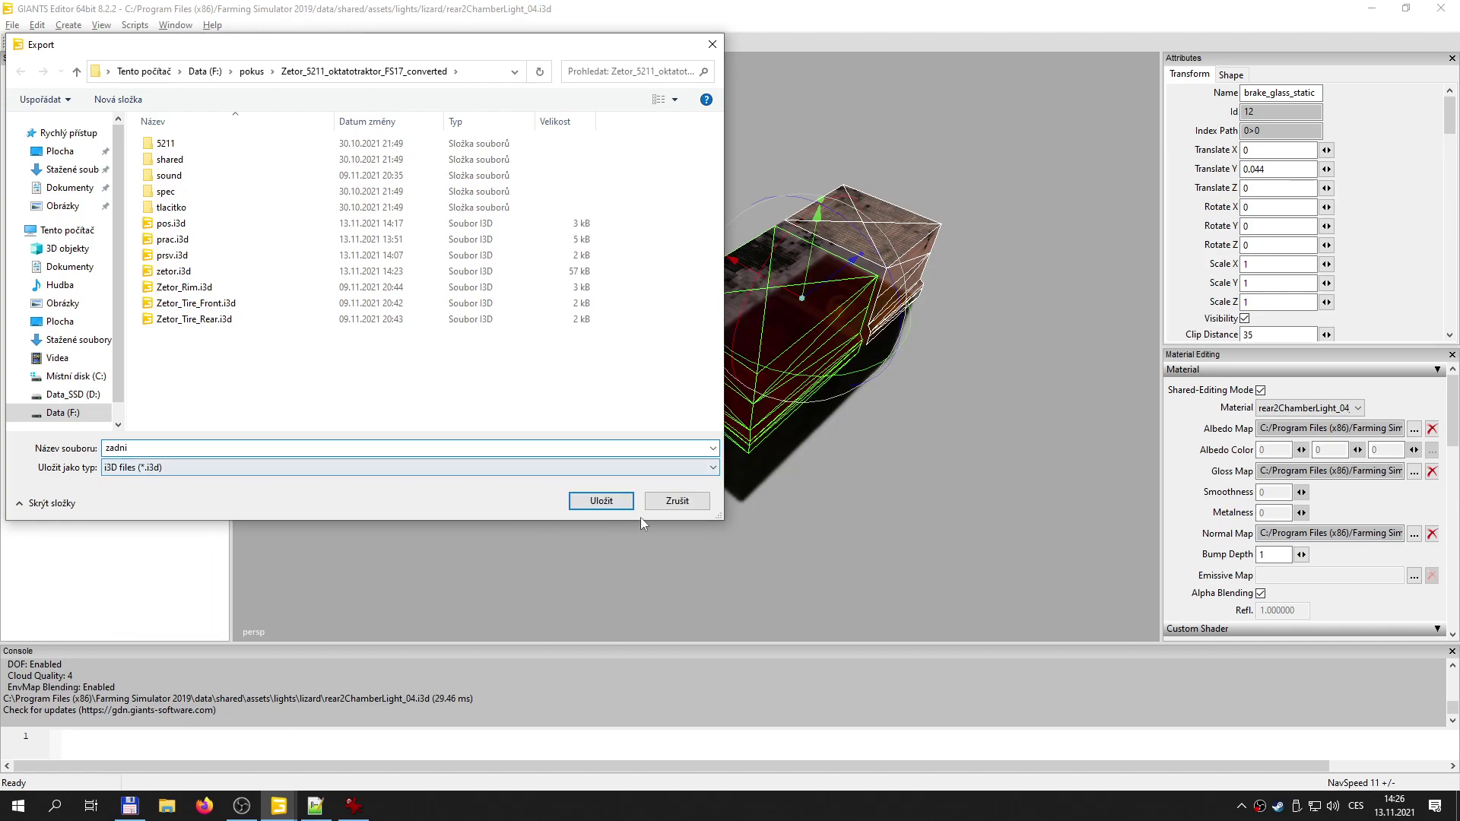
click(605, 501)
click(1450, 9)
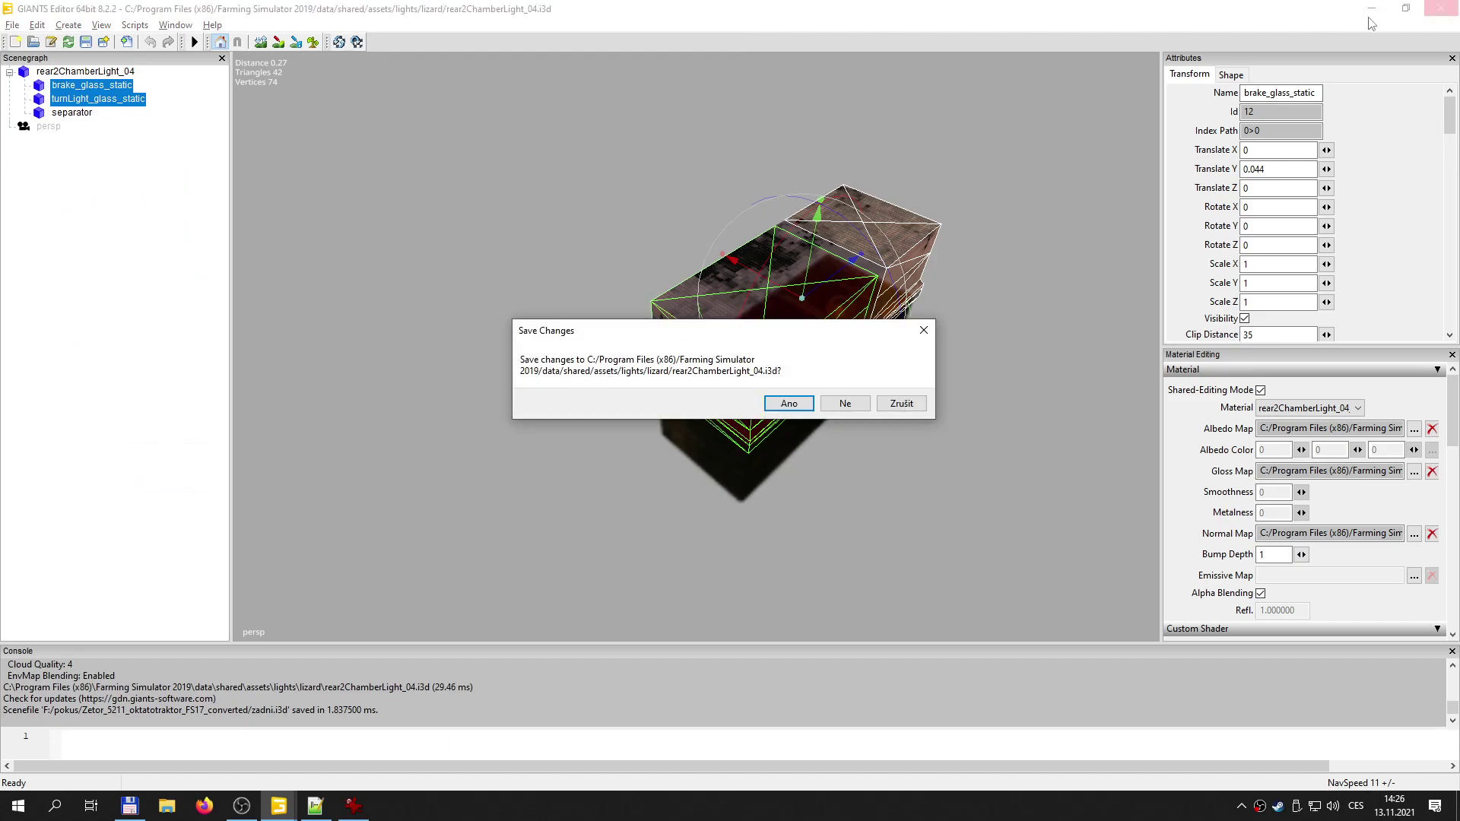
click(842, 401)
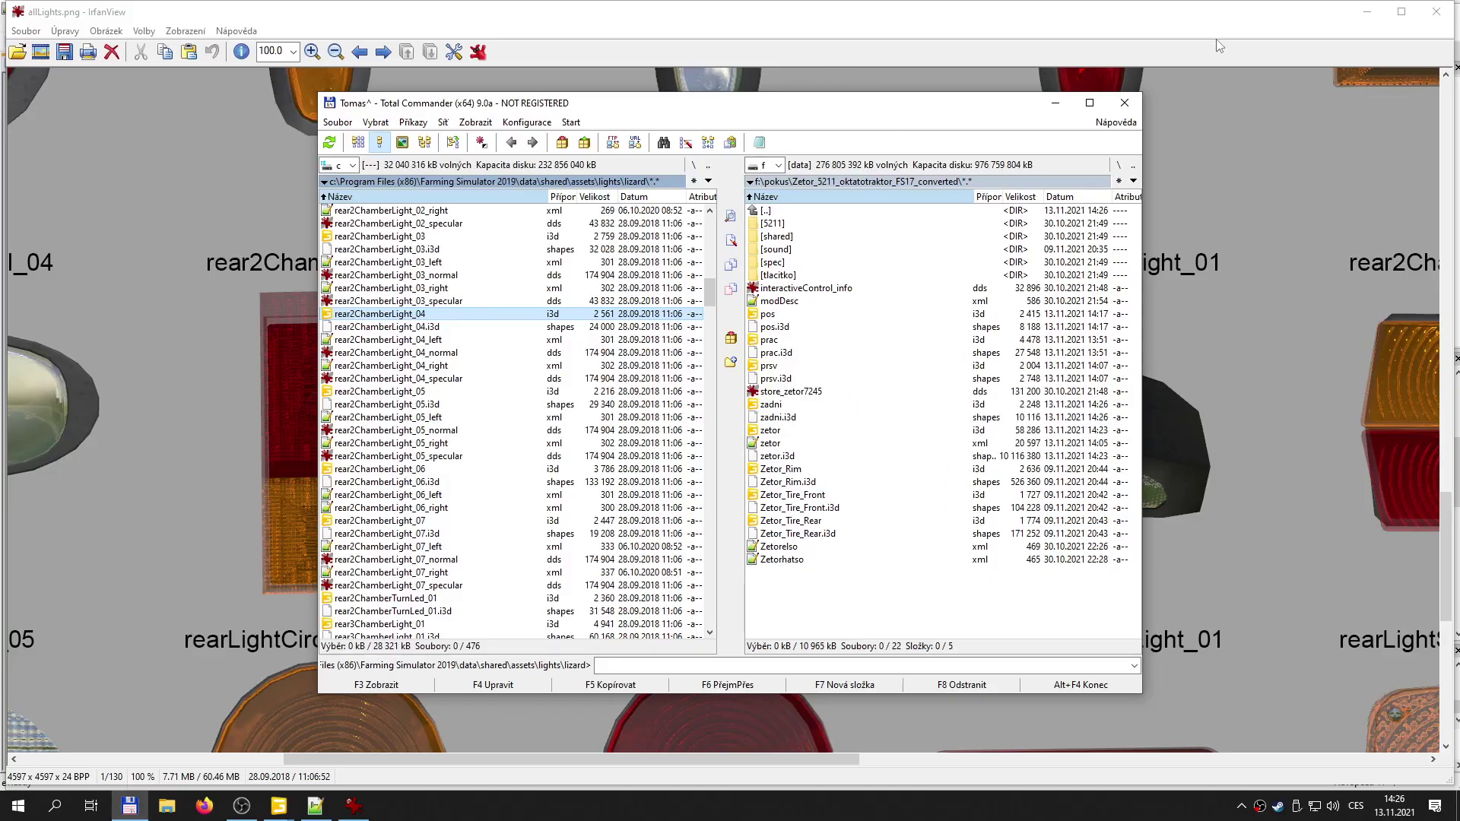
- Close and reopen allLights.png from the lizard folder, then return to the zetor.i3d scene in GIANTS Editor
click(1274, 19)
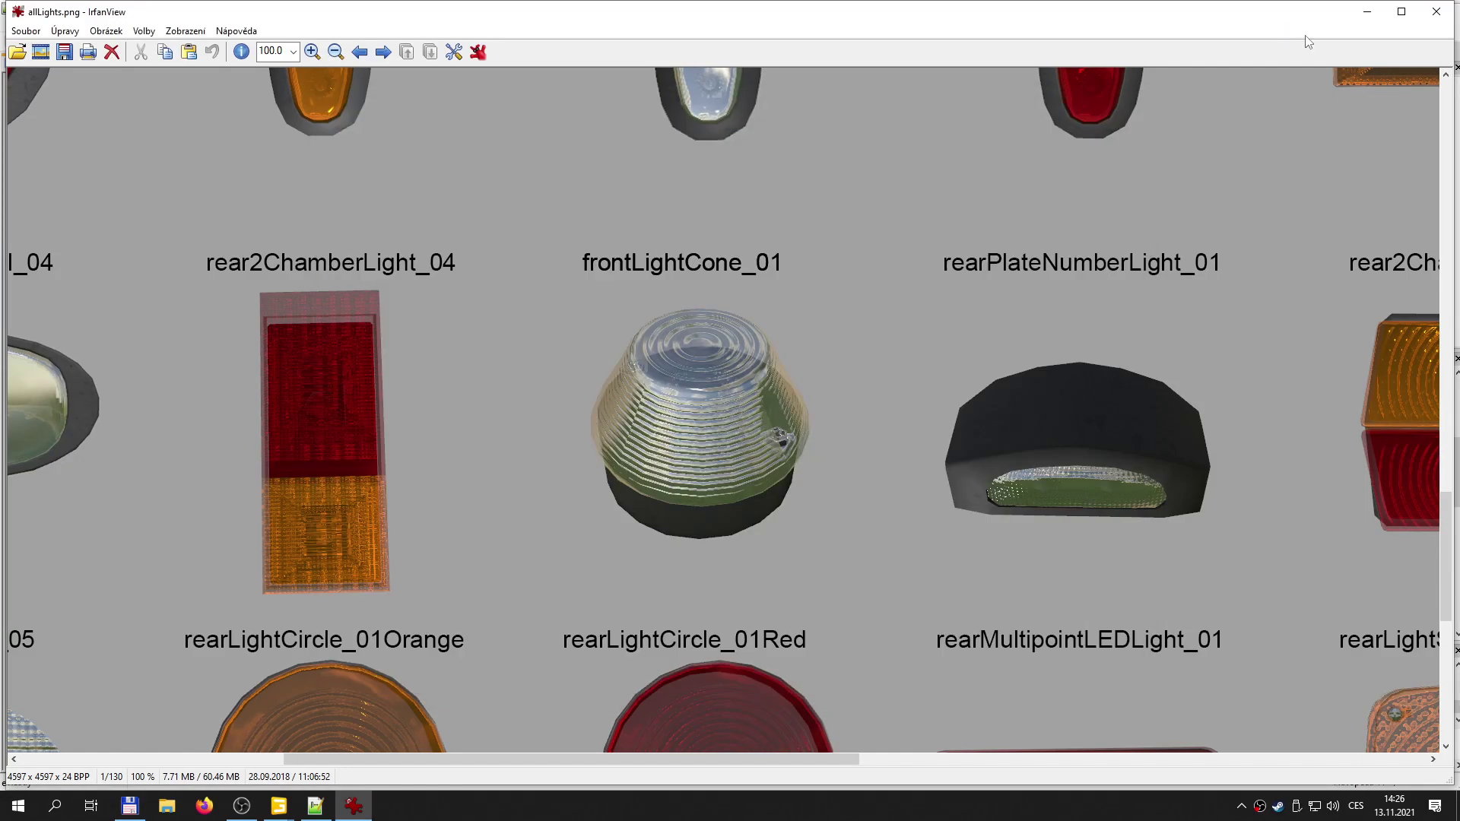
click(1437, 13)
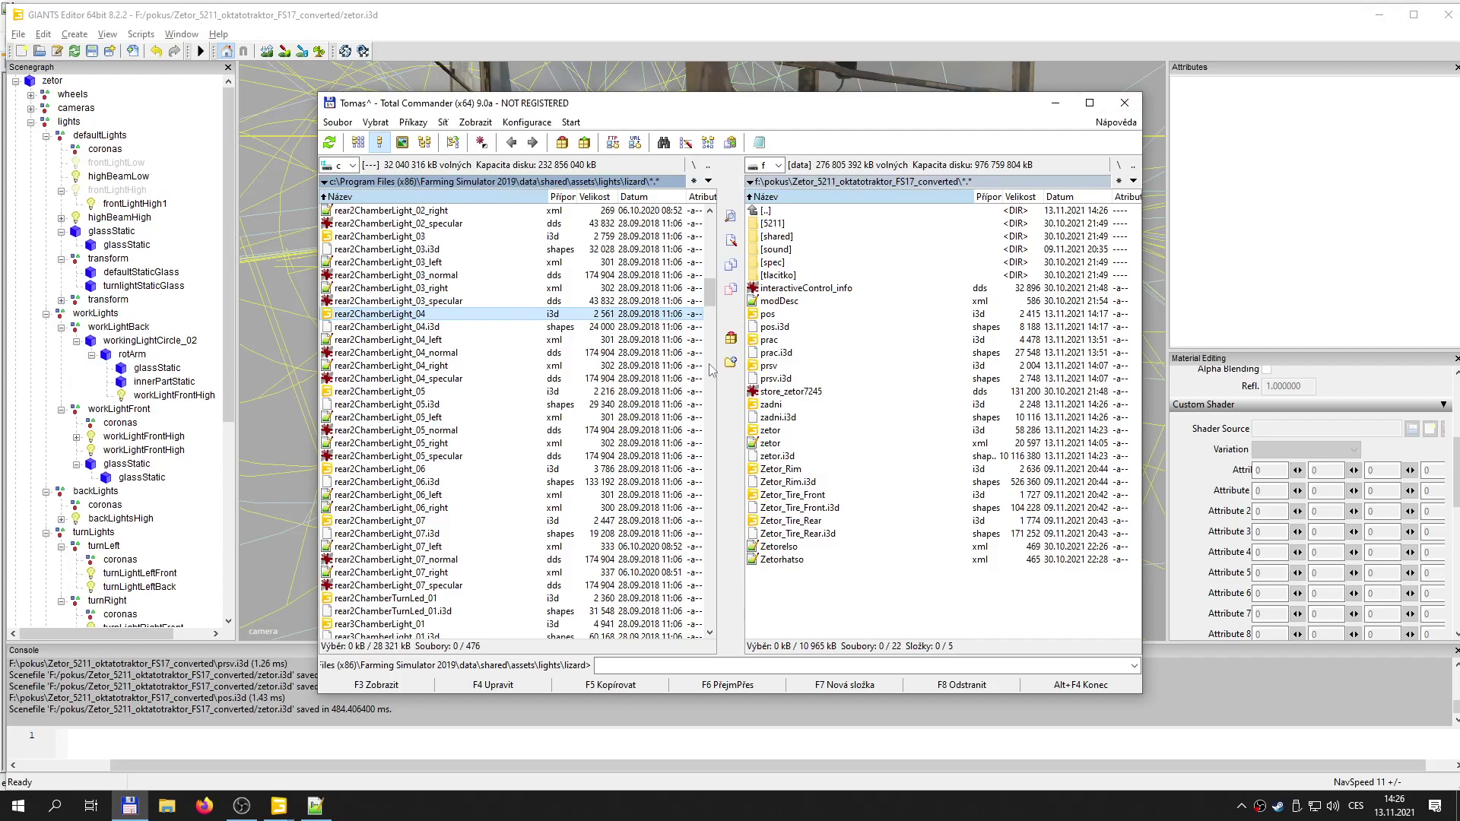
drag(711, 293, 711, 221)
click(352, 223)
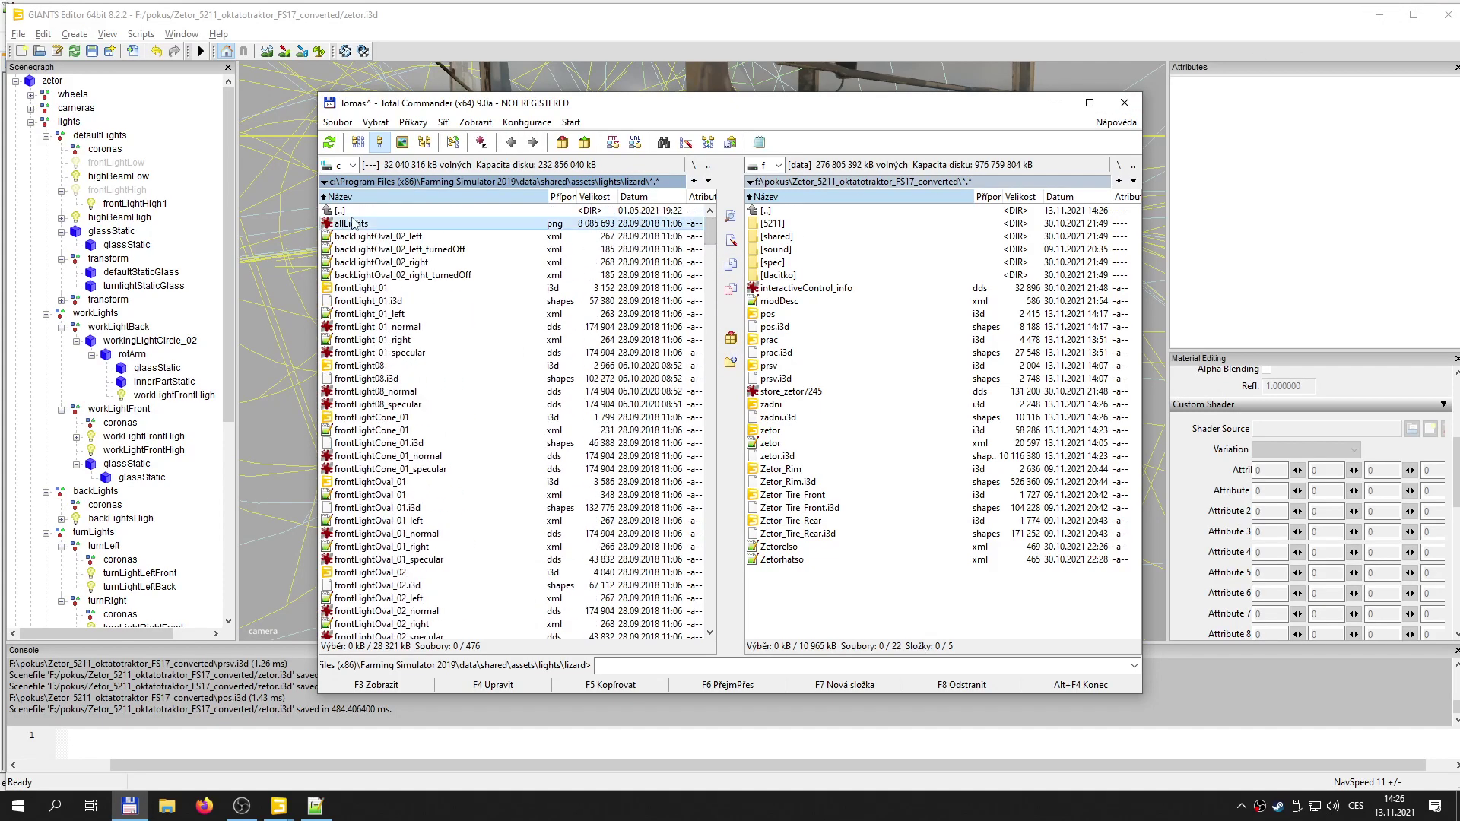
double_click(352, 222)
click(1373, 13)
click(1056, 103)
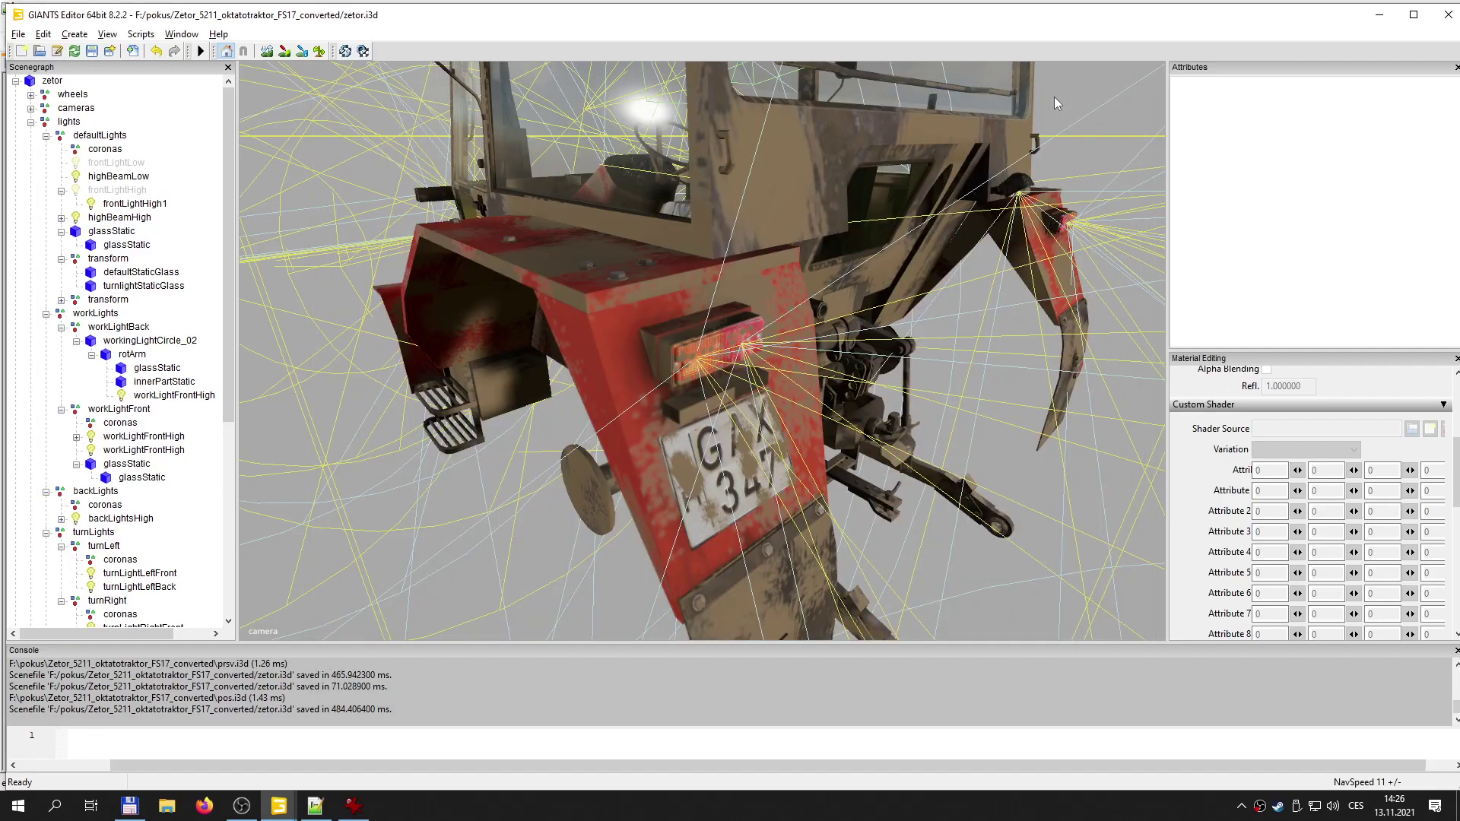
- Import zadni.i3d from the Zetor mod folder into the zetor scene
click(18, 34)
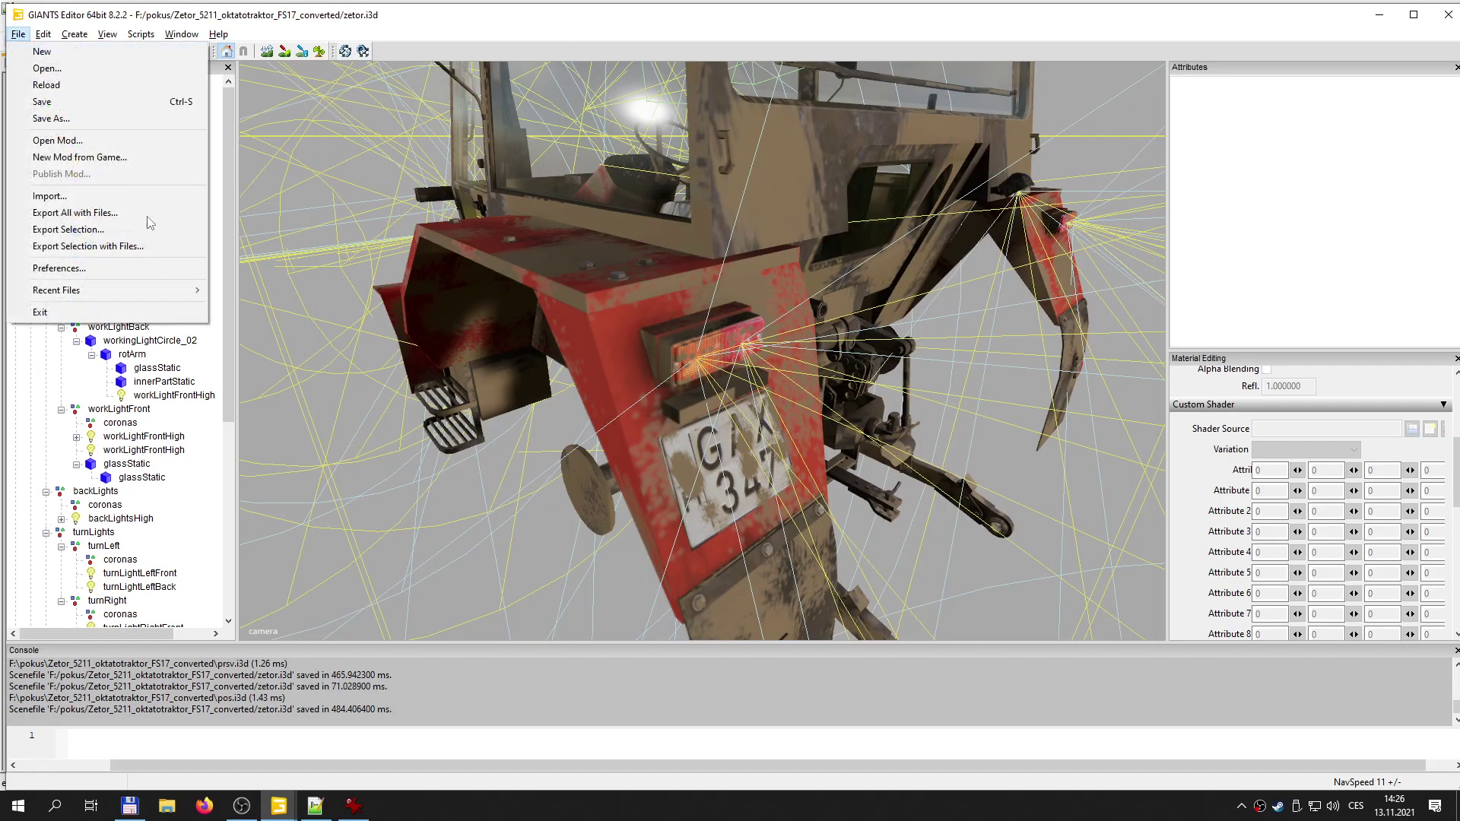
click(75, 198)
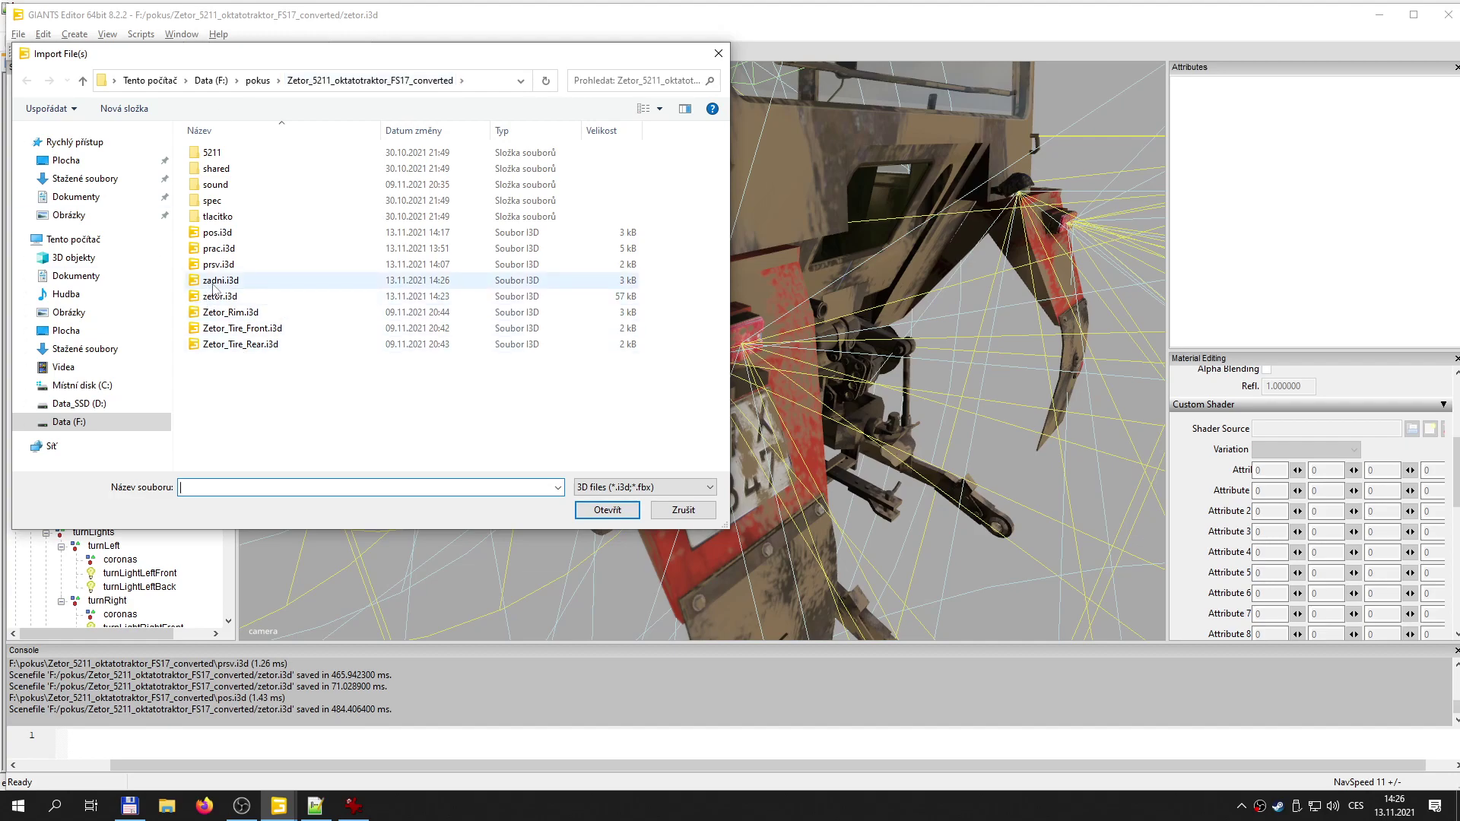
double_click(217, 280)
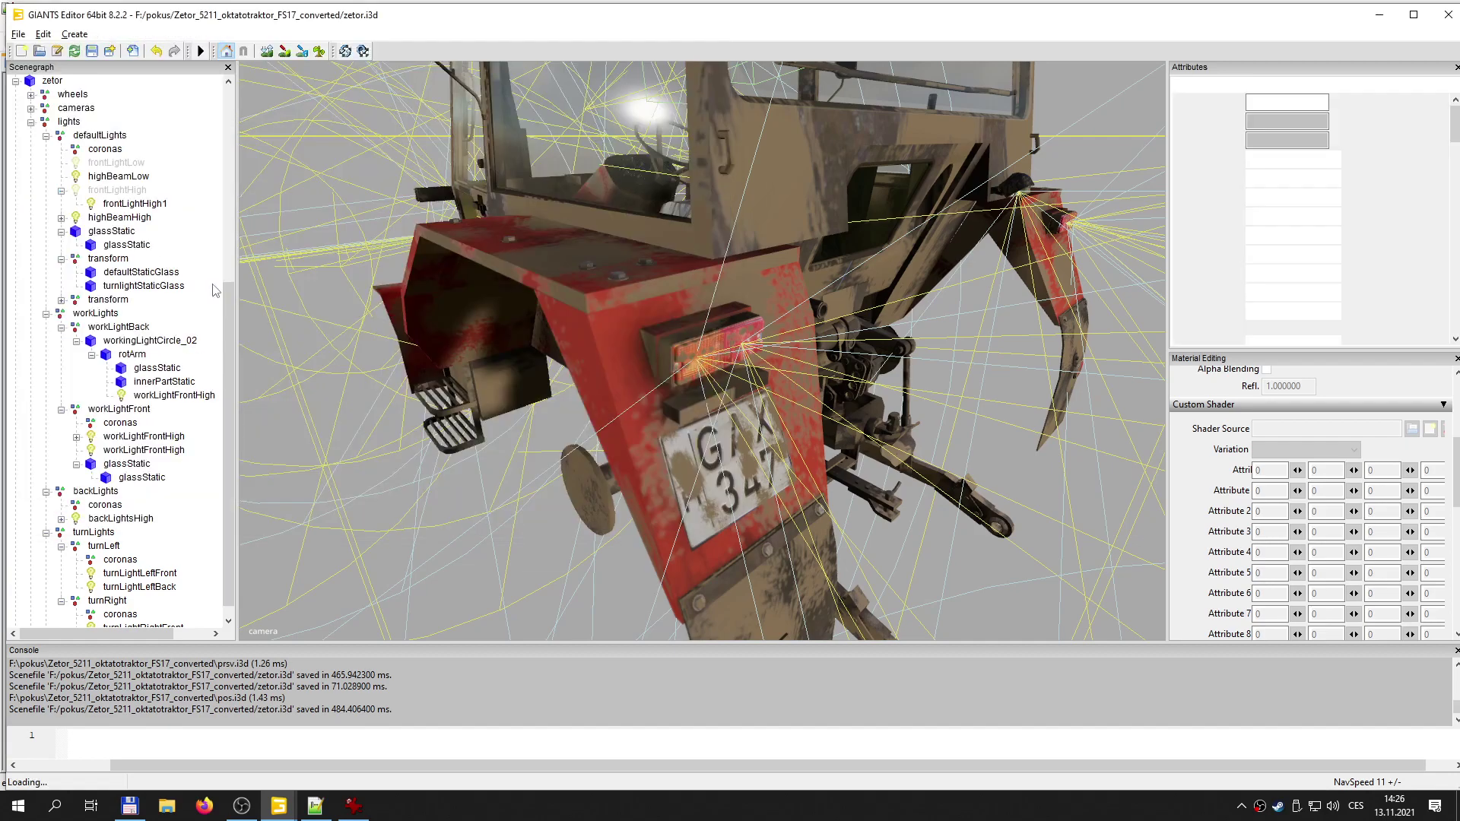
- Create a transform group and move brake_glass_static and turnLight_glass_static into it
click(74, 35)
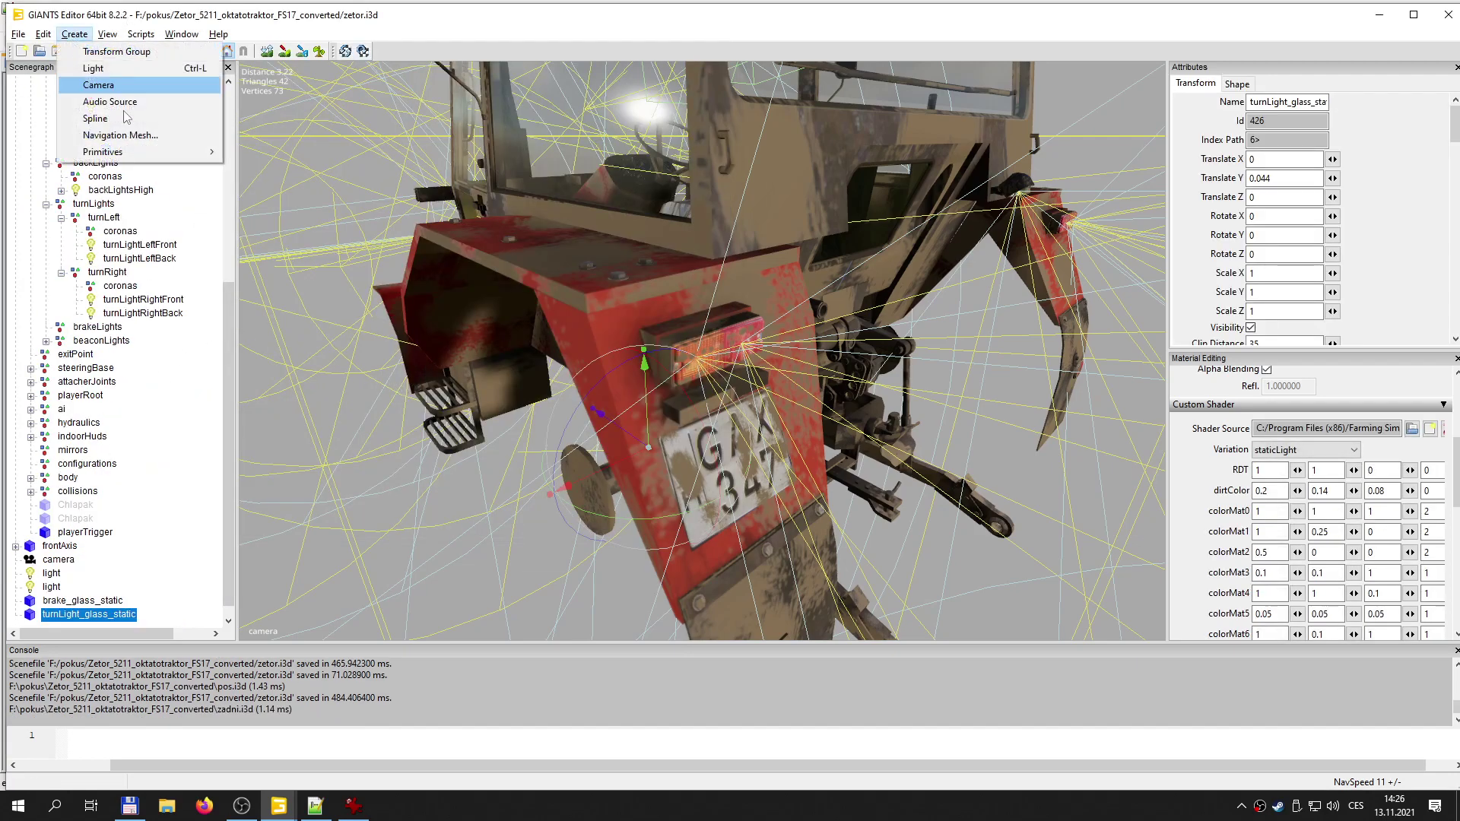
click(115, 52)
scroll(230, 382, down, 1)
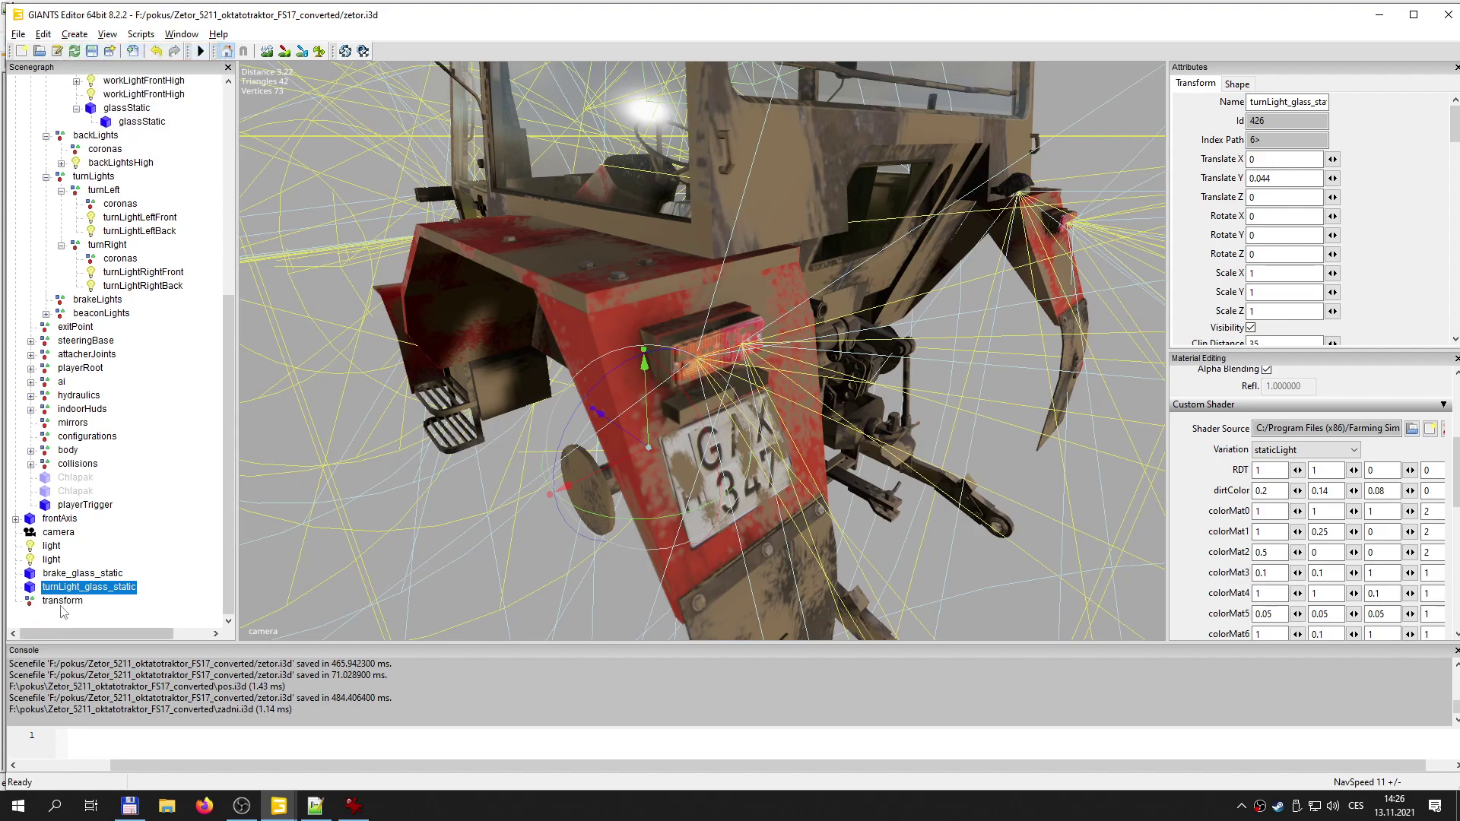
click(68, 576)
shift+click(97, 591)
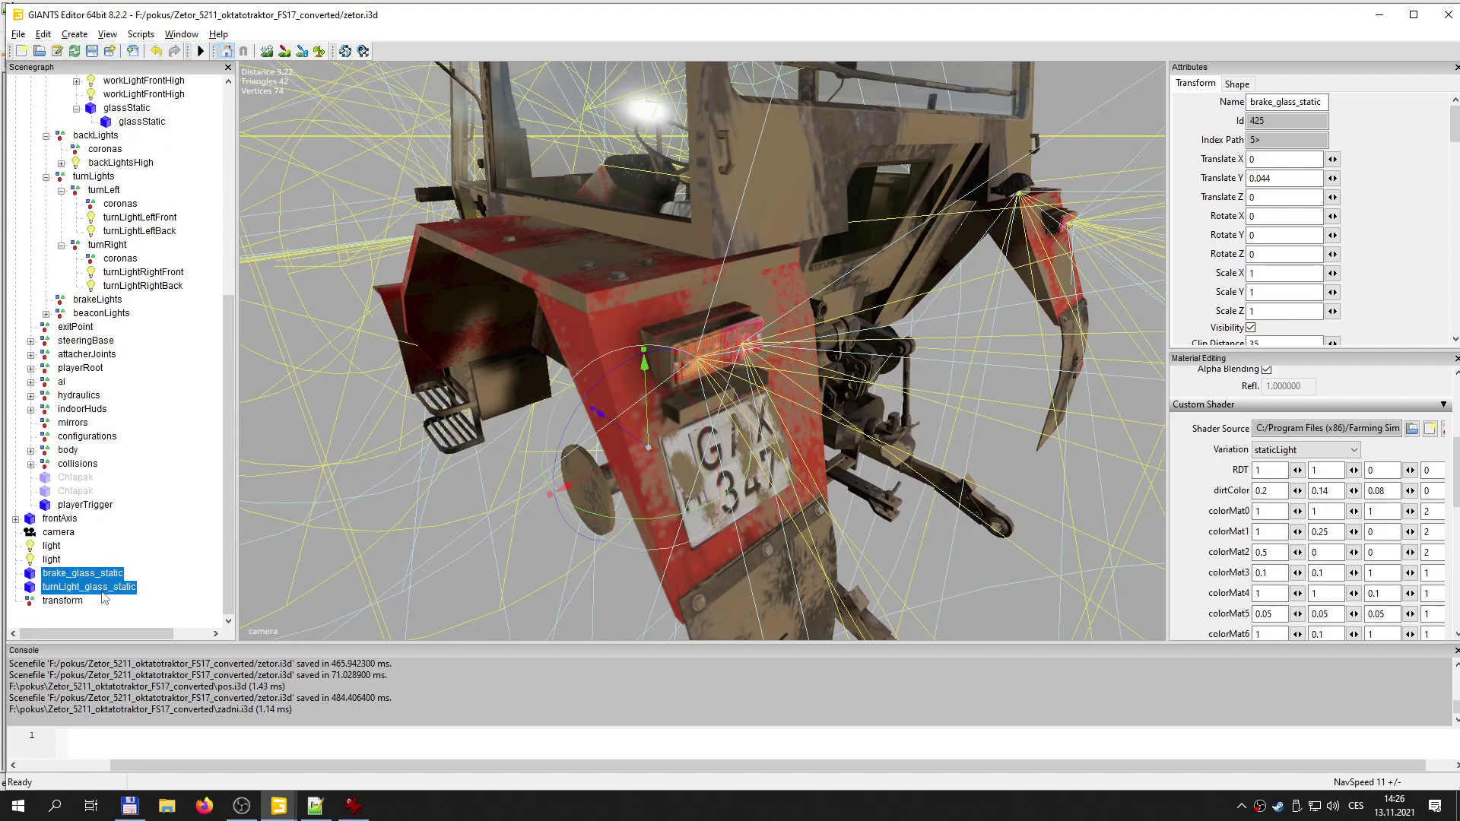
key(Delete)
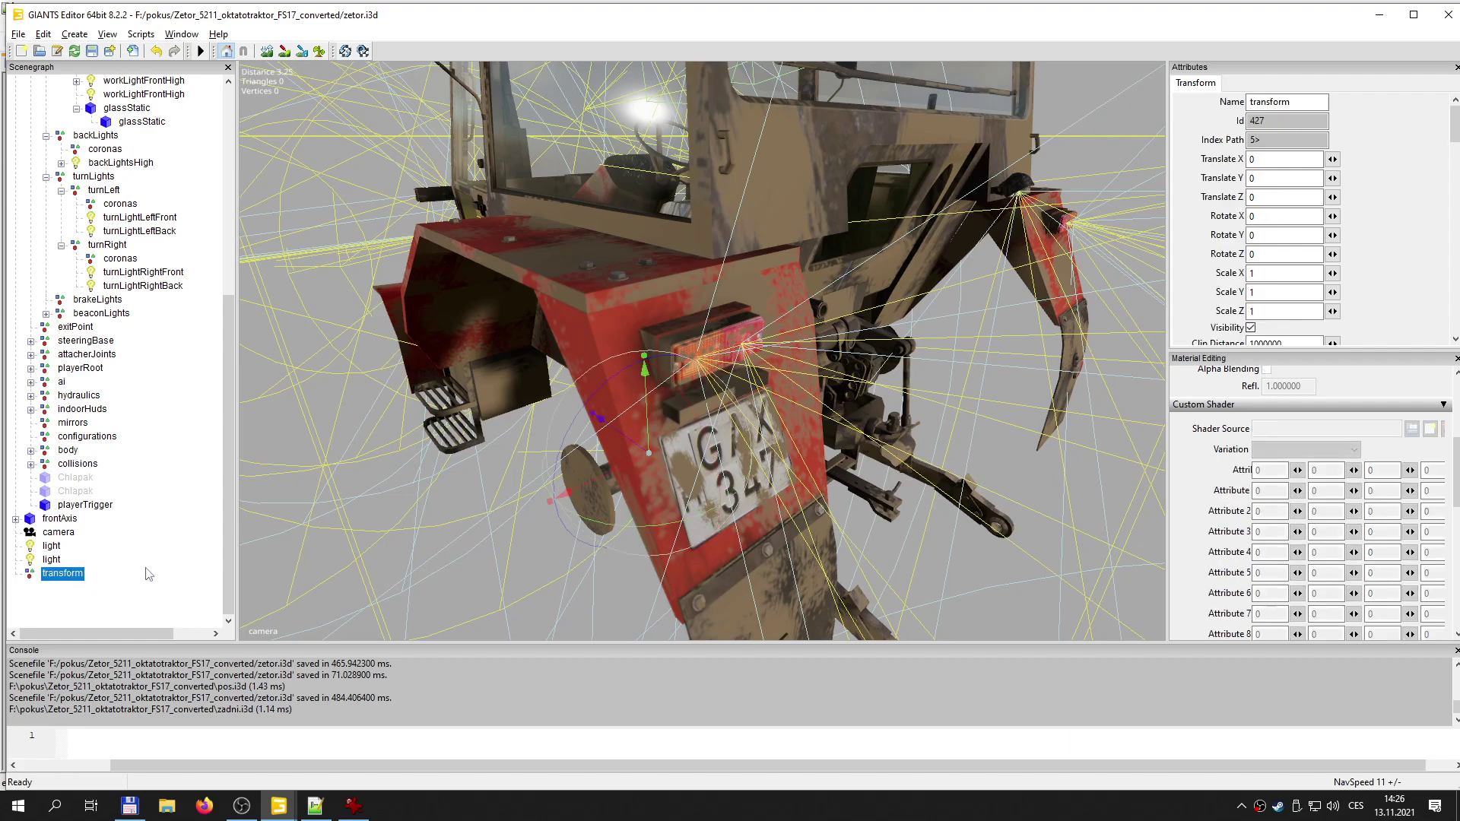
key(ctrl+v)
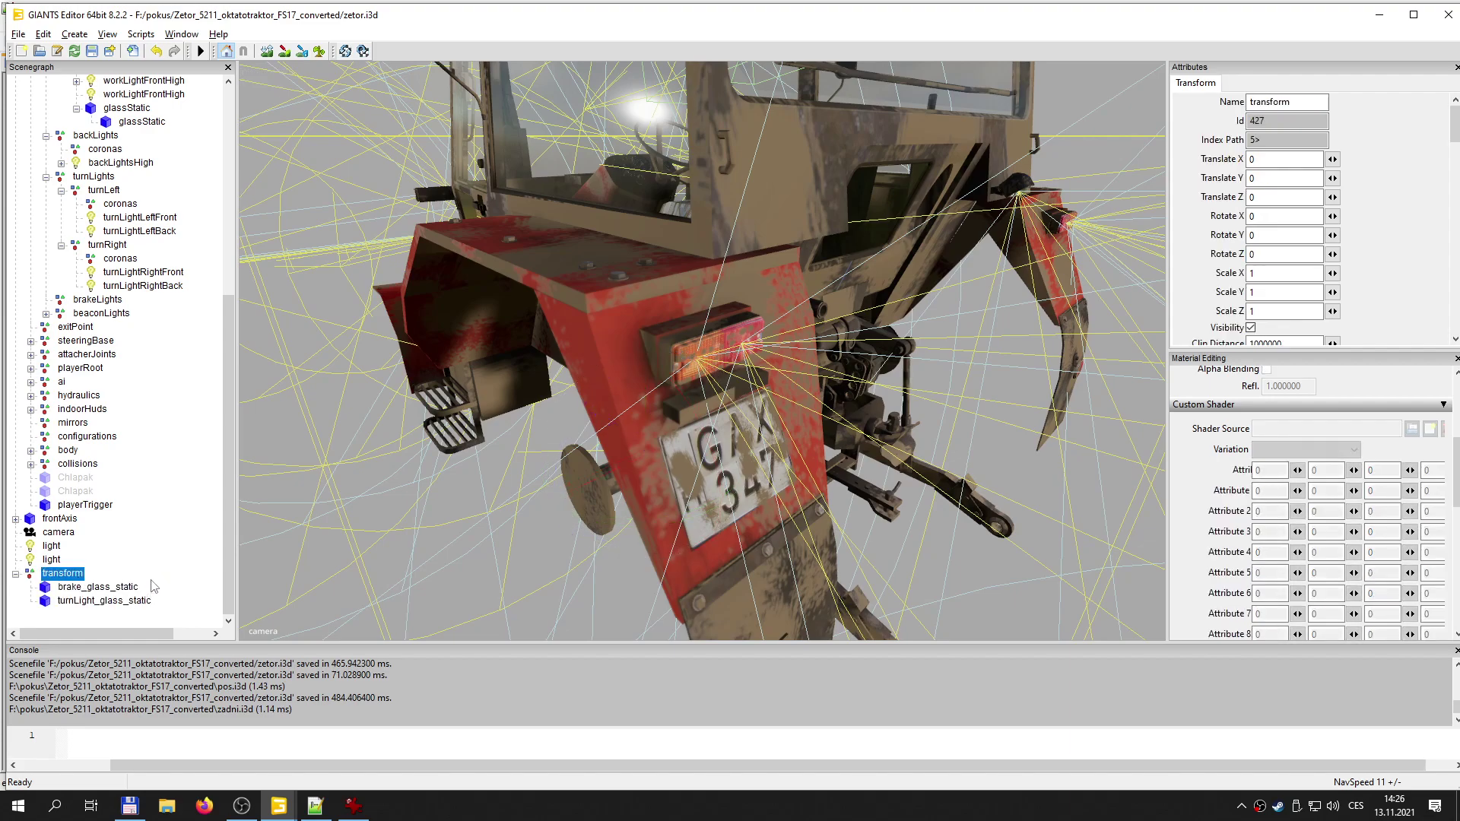
- Move the transform group holding the two tail lamp glasses under the backLights node
drag(219, 384, 220, 141)
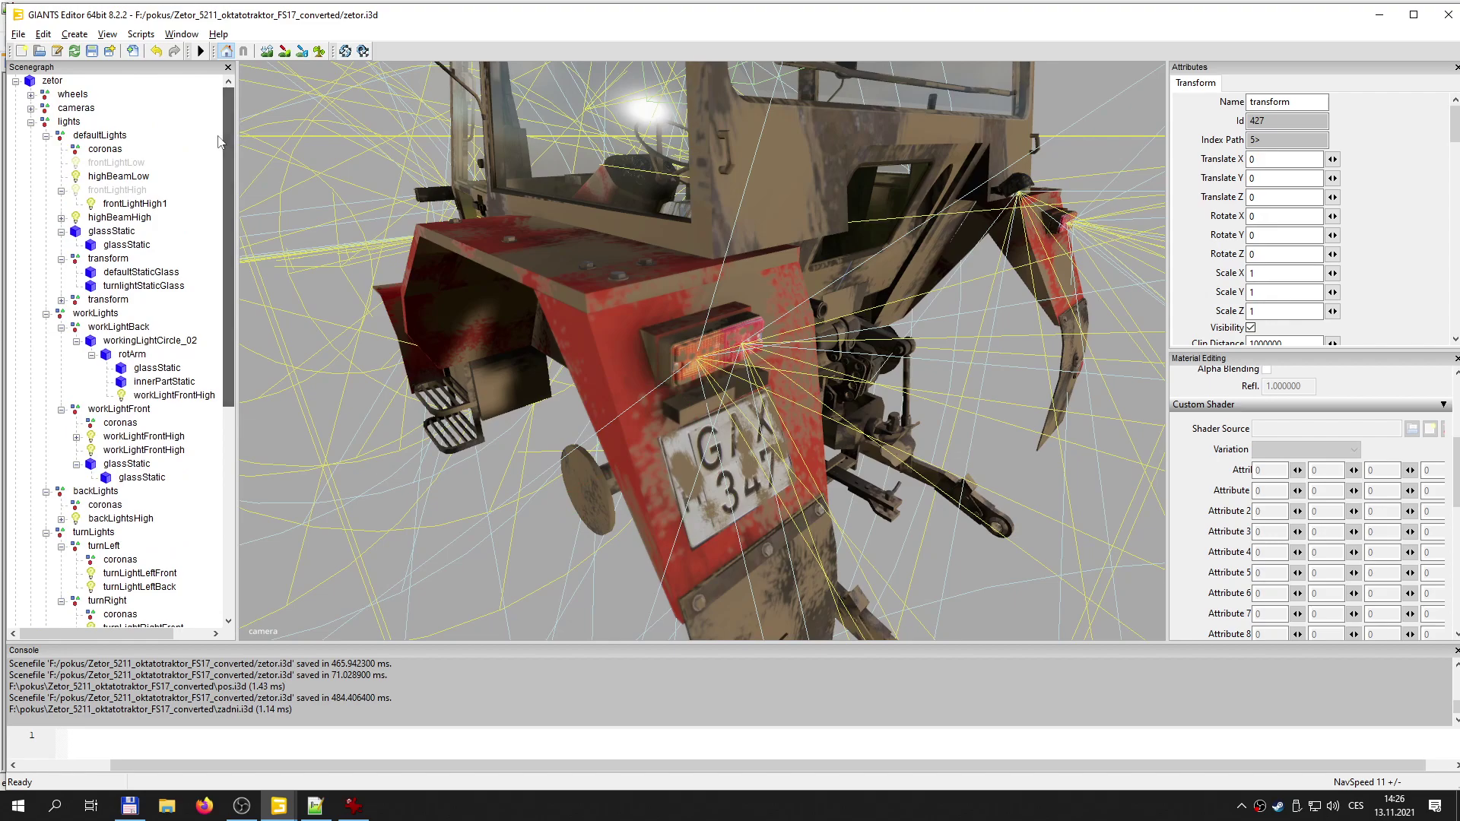
click(97, 492)
key(ctrl+v)
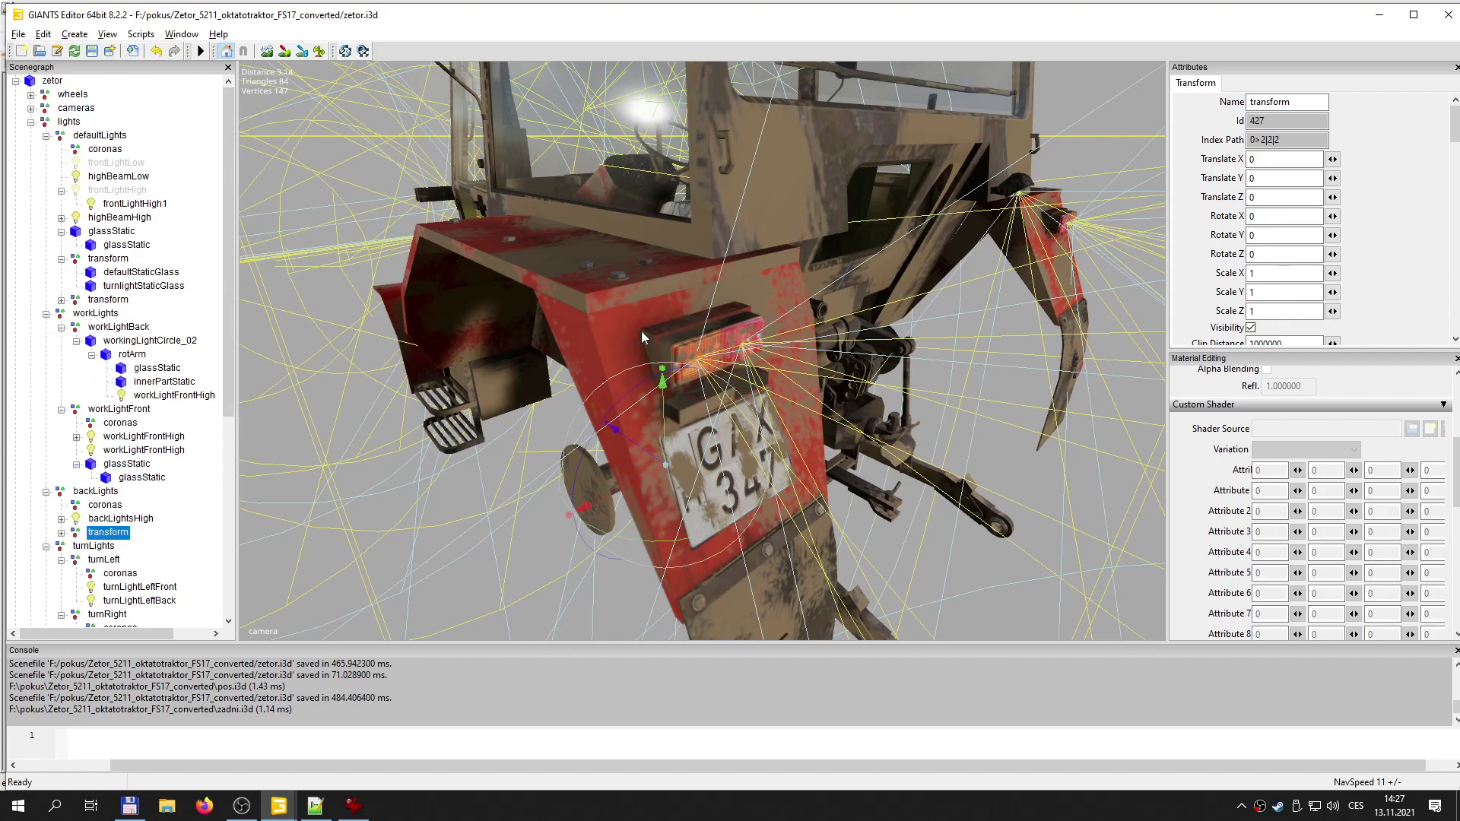
- Move the glass transform group beside the rear lamp, to about X 0.943, Y 1.489, Z -1.692
drag(636, 450, 900, 622)
drag(904, 540, 900, 200)
drag(928, 344, 802, 383)
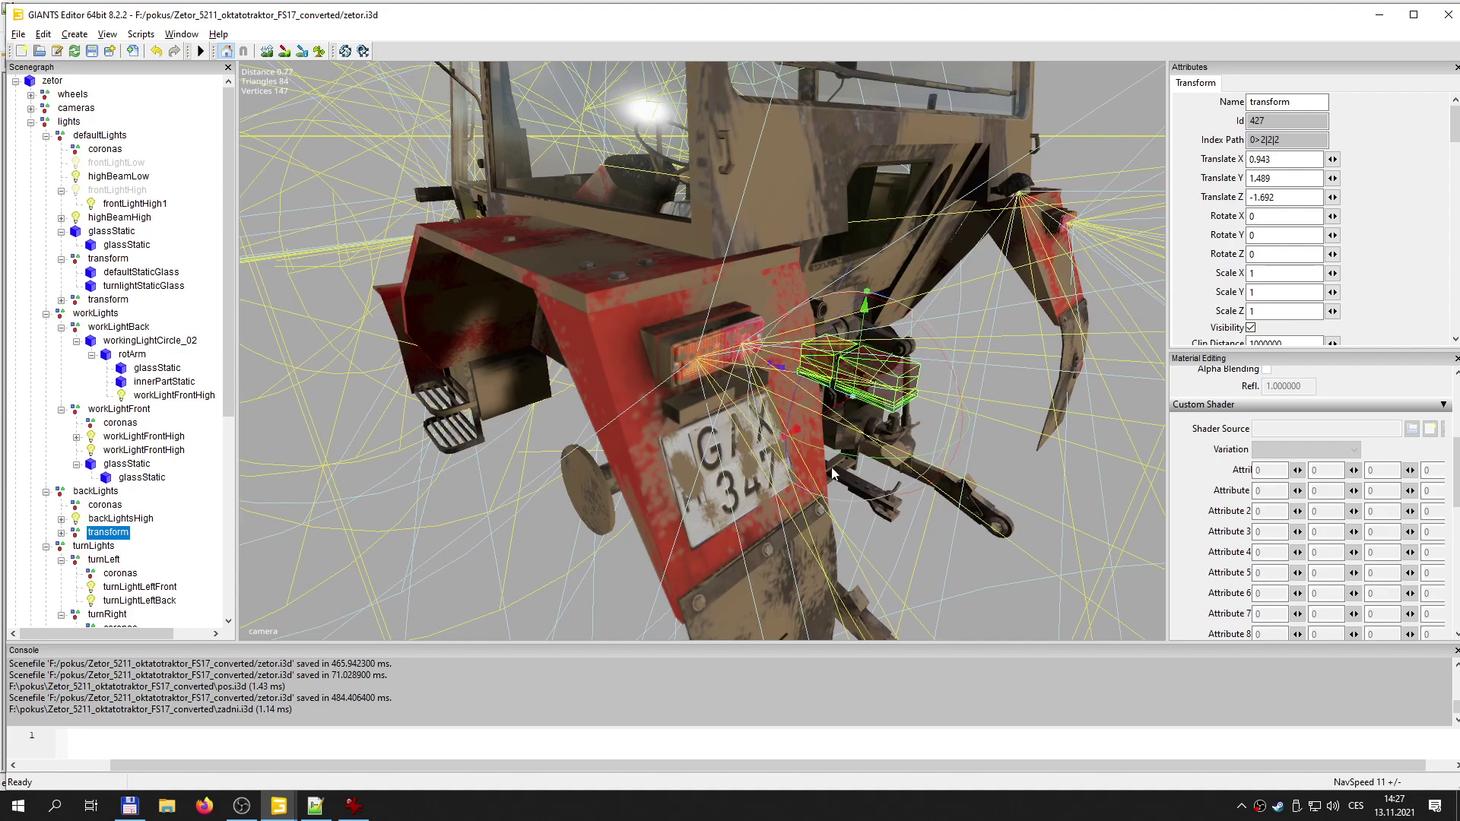
- Turn the glass transform group about its vertical axis, setting its rotation to X -180, Y 90, Z 180
drag(831, 456, 1004, 420)
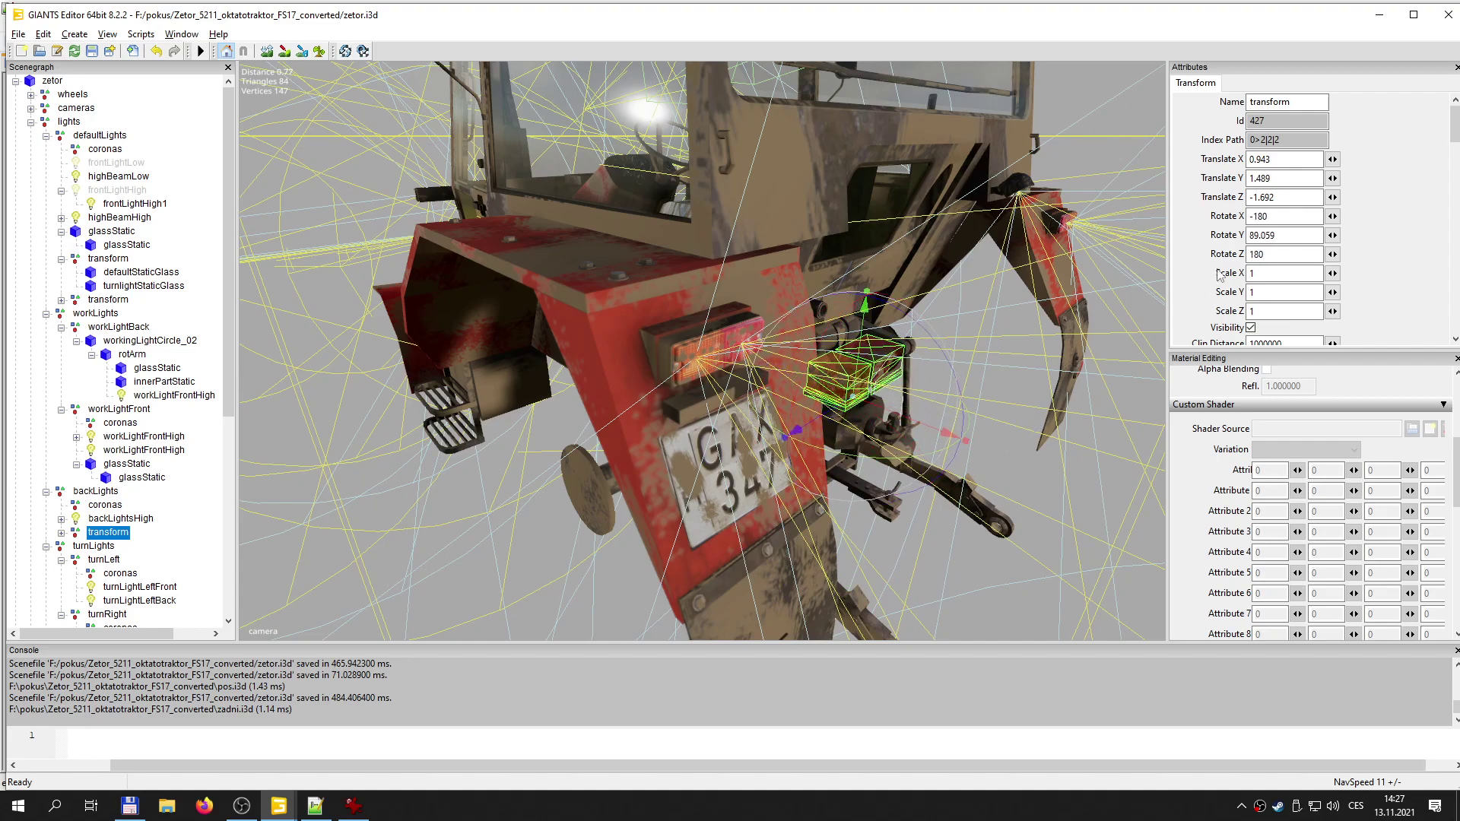
double_click(1294, 234)
text(0)
key(Return)
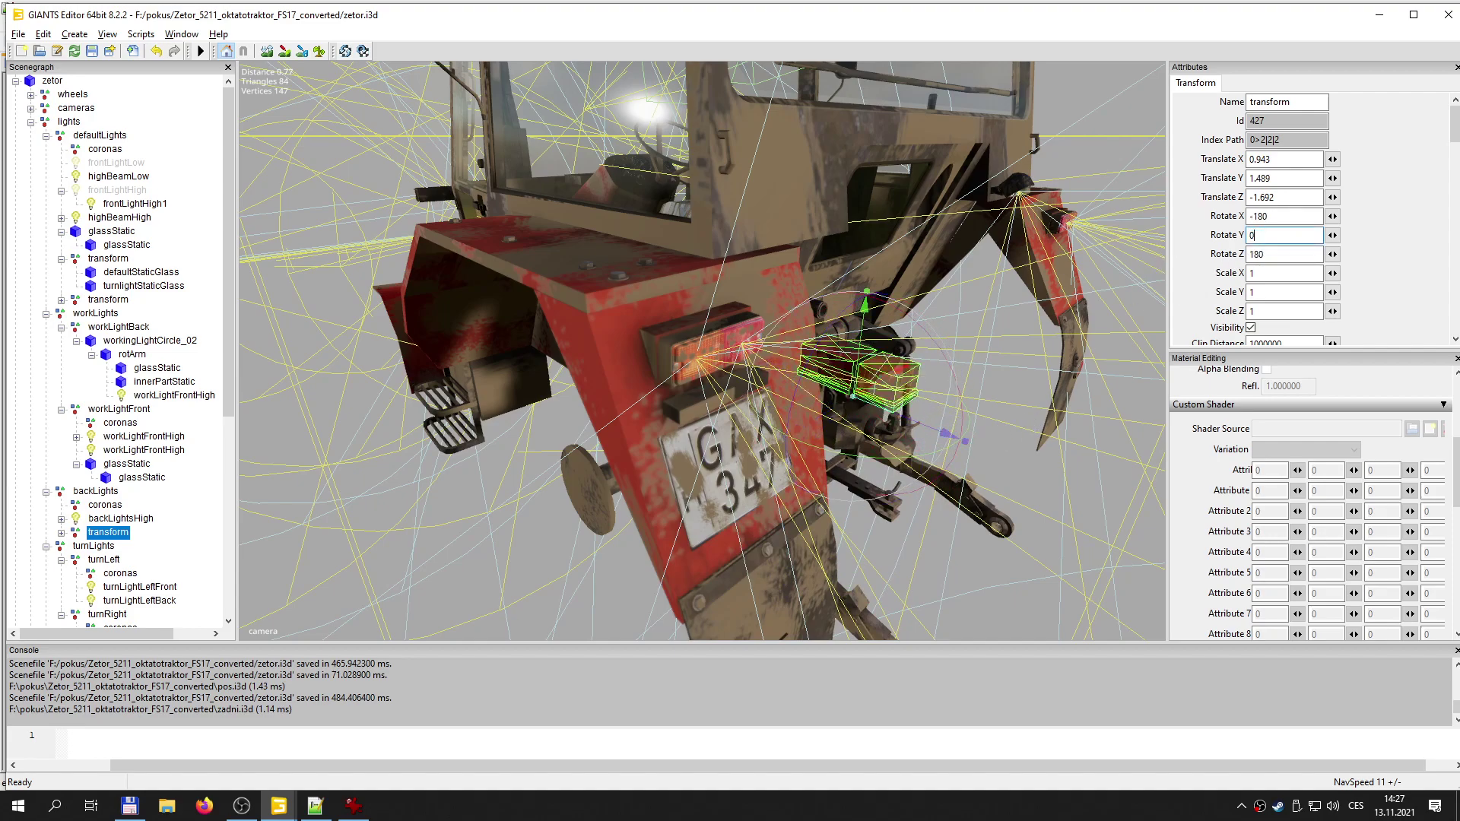
key(BackSpace)
text(90)
key(Return)
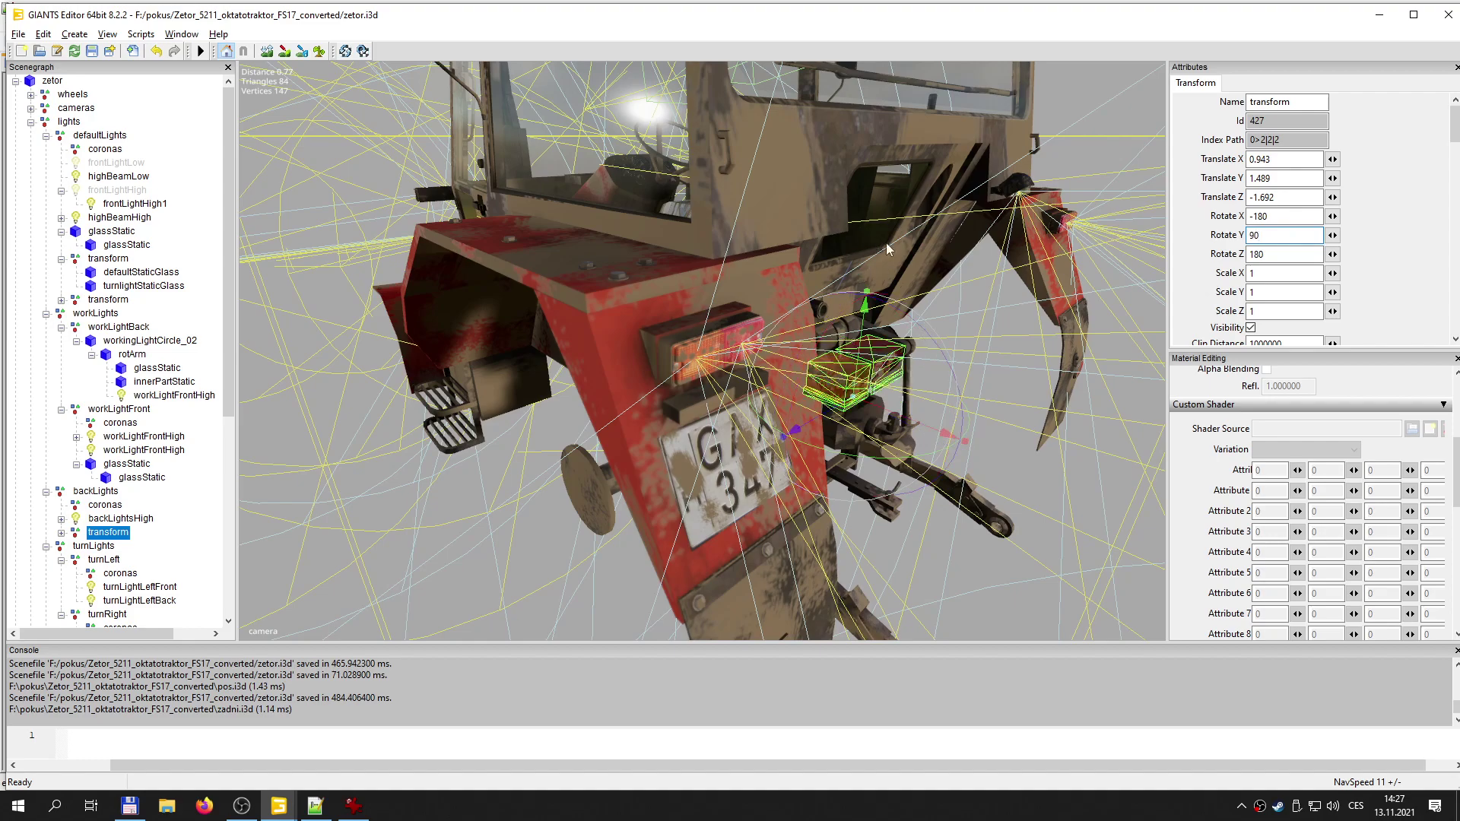
- Tilt the glass transform group to face backwards, with rotation X -90, Y 0, Z -90
drag(943, 353, 1101, 641)
double_click(1285, 235)
text(0)
key(Return)
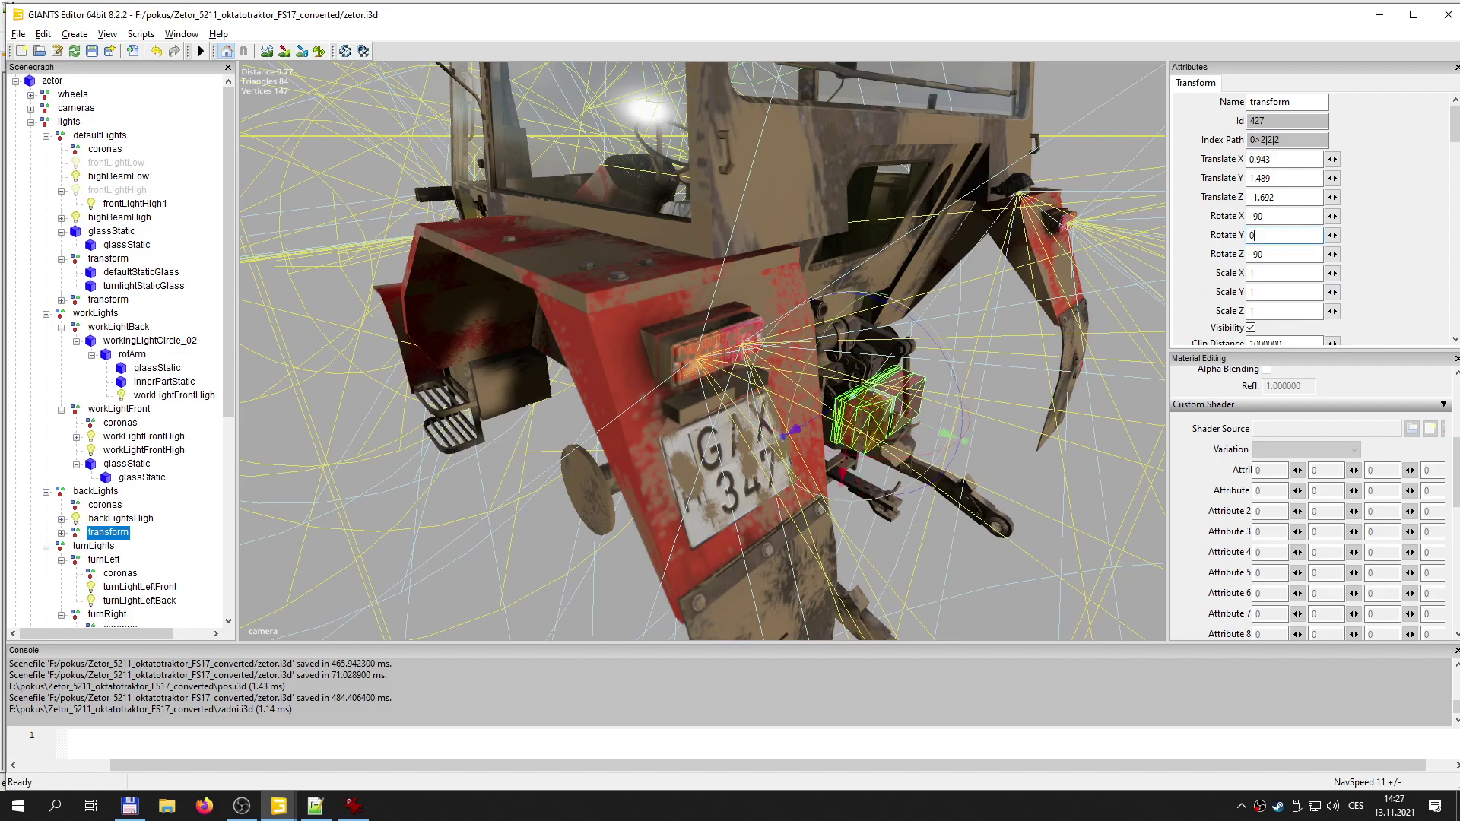
- Bring the glass group onto the fender's rear lamp, at about X 0.998, Y 1.515, Z -1.457
drag(918, 423, 751, 375)
scroll(727, 394, up, 5)
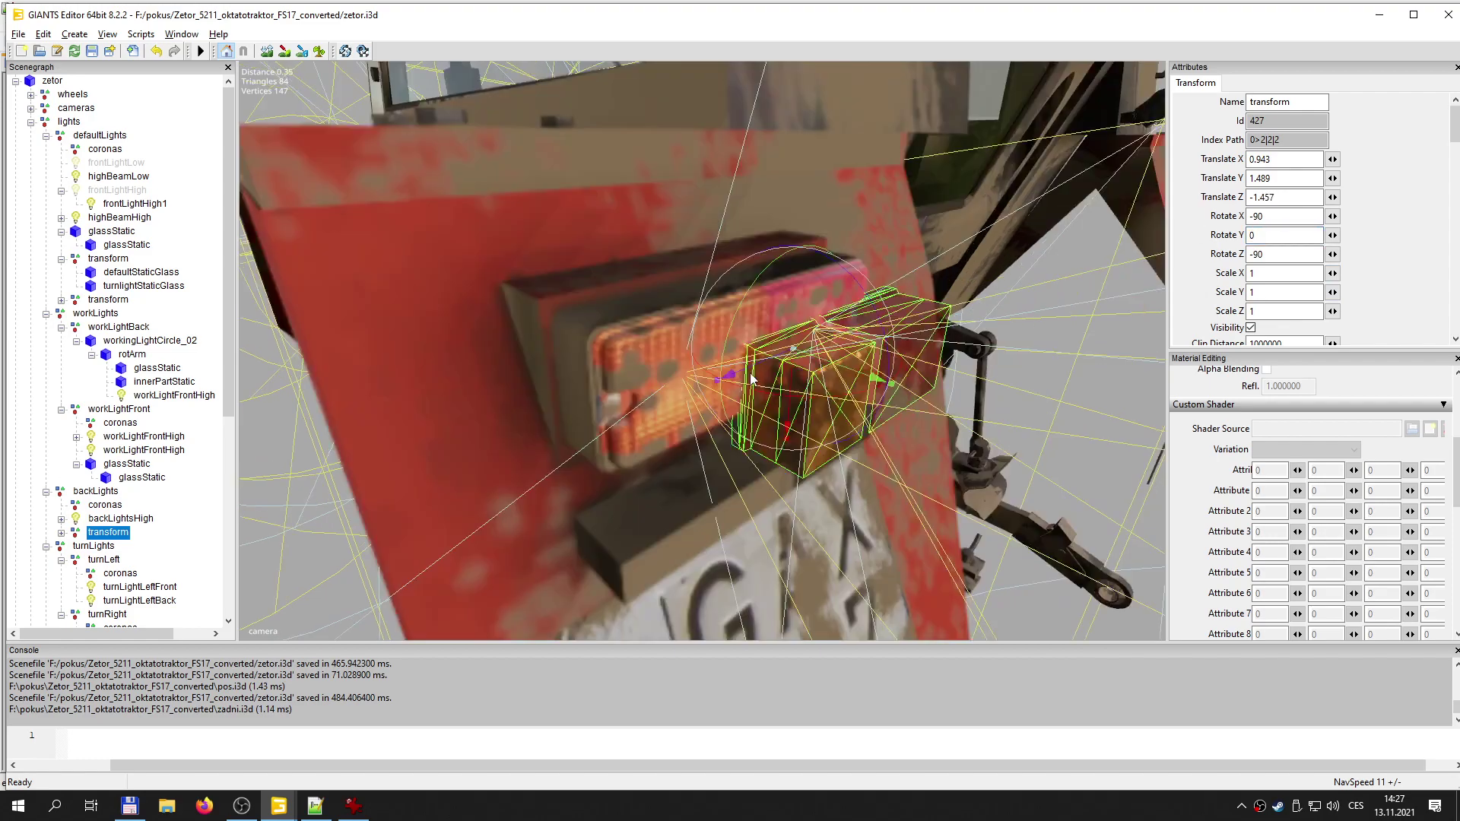
scroll(728, 393, down, 3)
alt+drag(625, 397, 716, 422)
middle_drag(717, 428, 725, 438)
drag(729, 405, 625, 461)
alt+drag(742, 461, 574, 460)
middle_drag(574, 459, 662, 294)
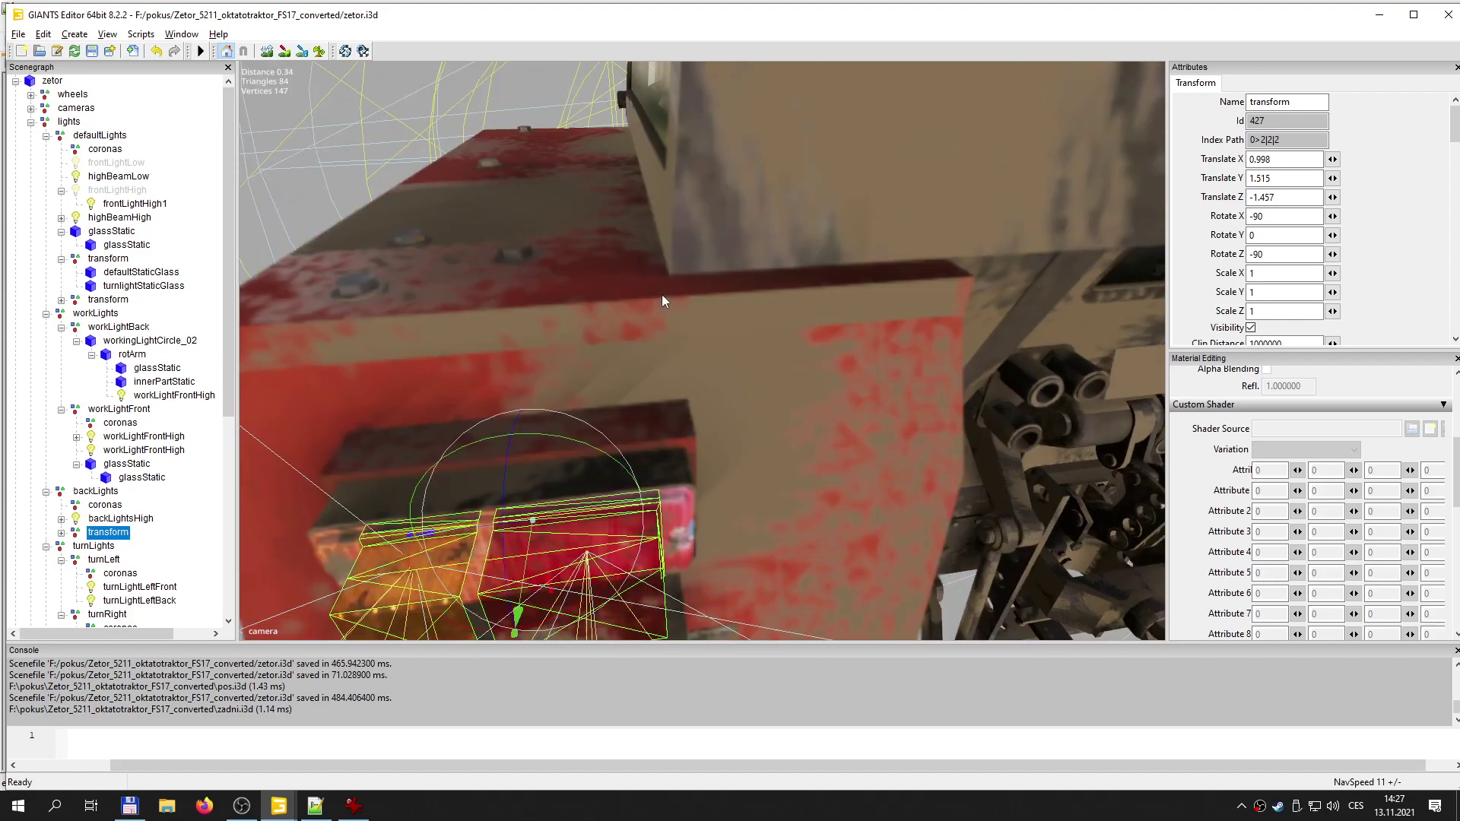
- Fine-tune the glass group's position over the rear lamp to about X 0.989, Y 1.512, Z -1.455
drag(487, 527, 517, 521)
alt+middle_drag(533, 520, 538, 519)
drag(604, 532, 716, 507)
alt+middle_drag(716, 508, 719, 512)
alt+drag(719, 512, 775, 475)
drag(768, 415, 683, 423)
alt+middle_drag(684, 423, 684, 420)
key(f)
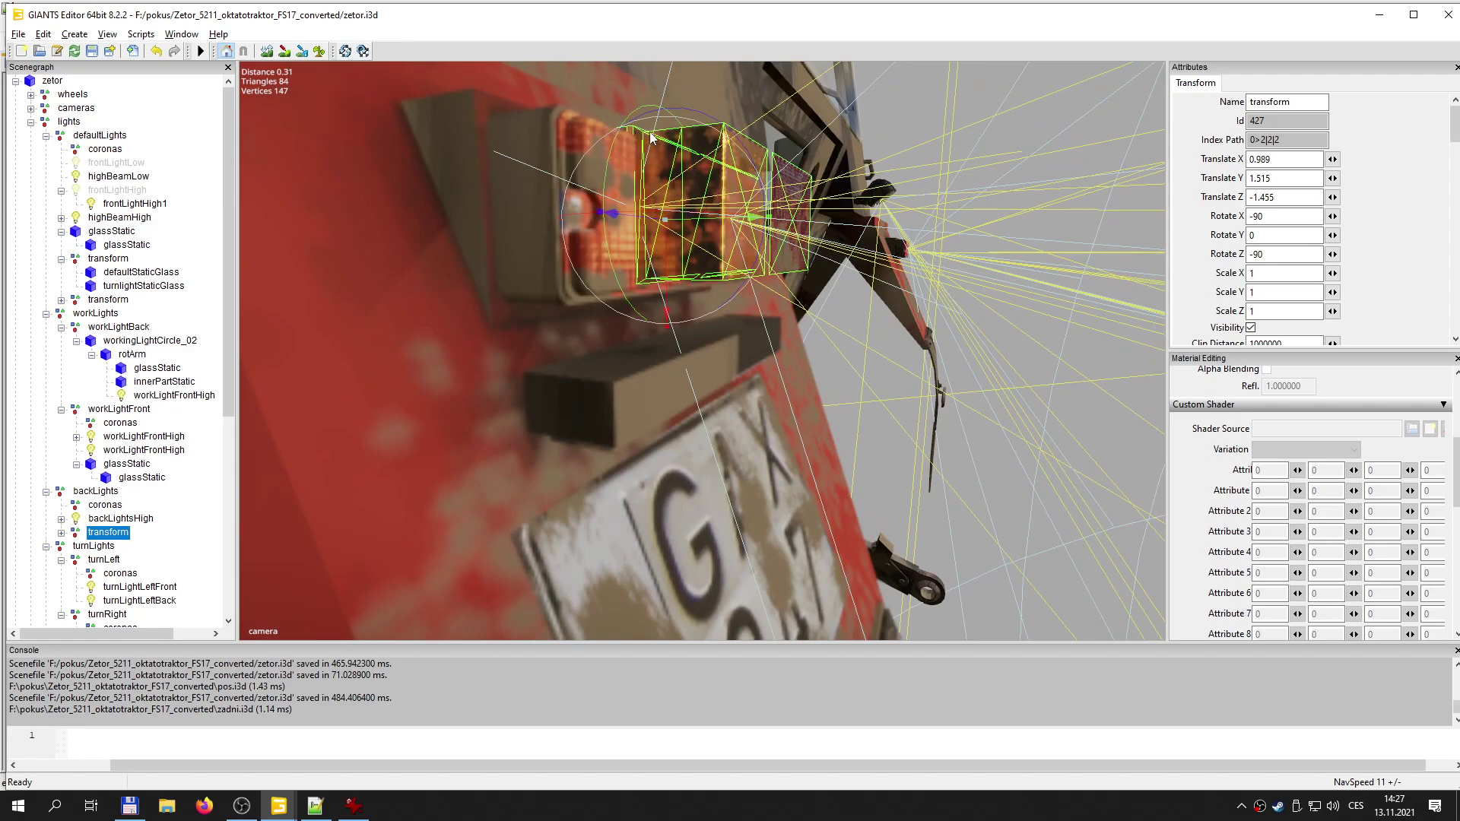
drag(648, 219, 669, 263)
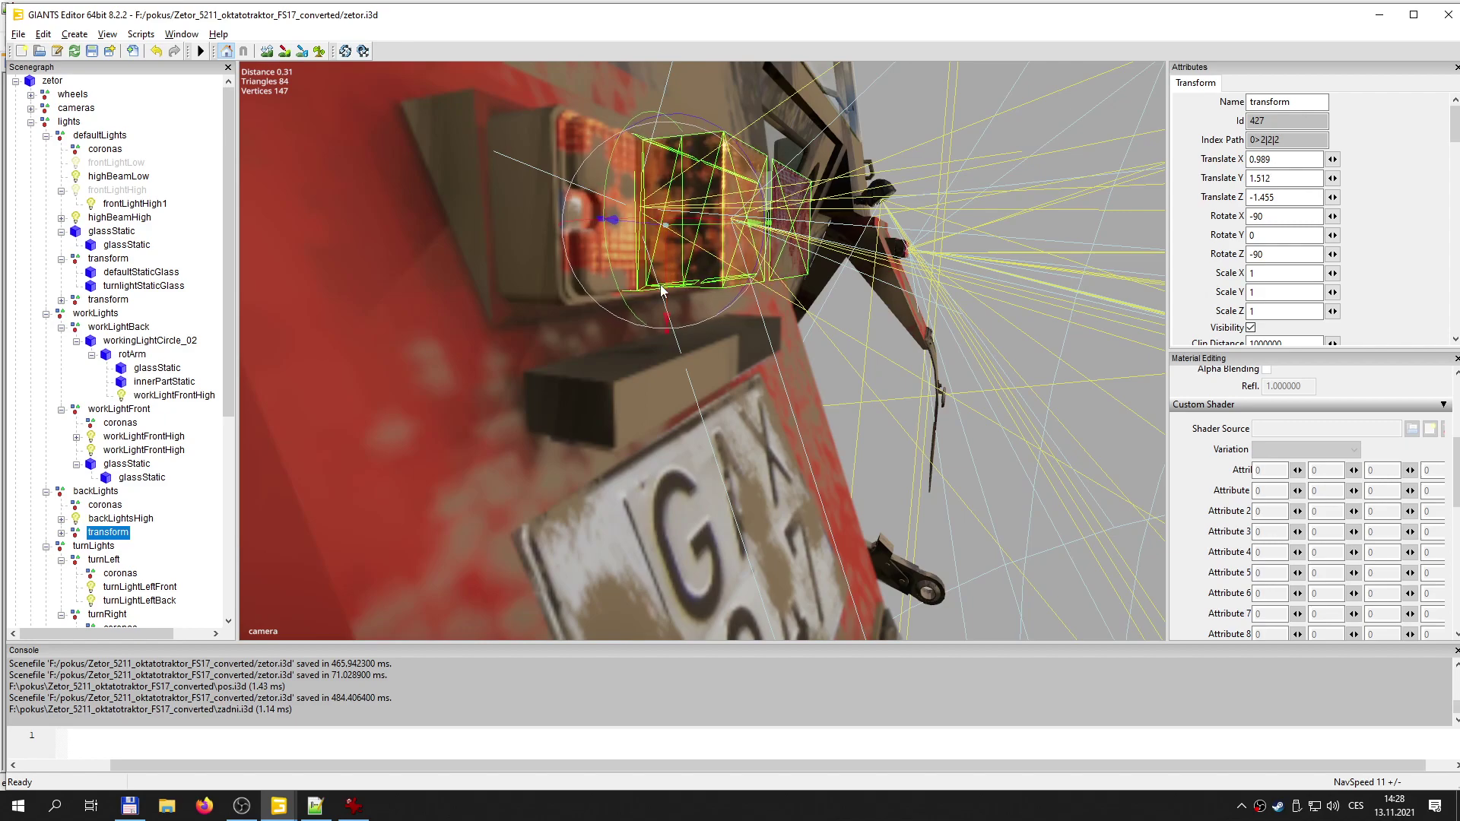
- Stretch the glass group to the rear lamp's height with a Scale X of about 1.093
key(e)
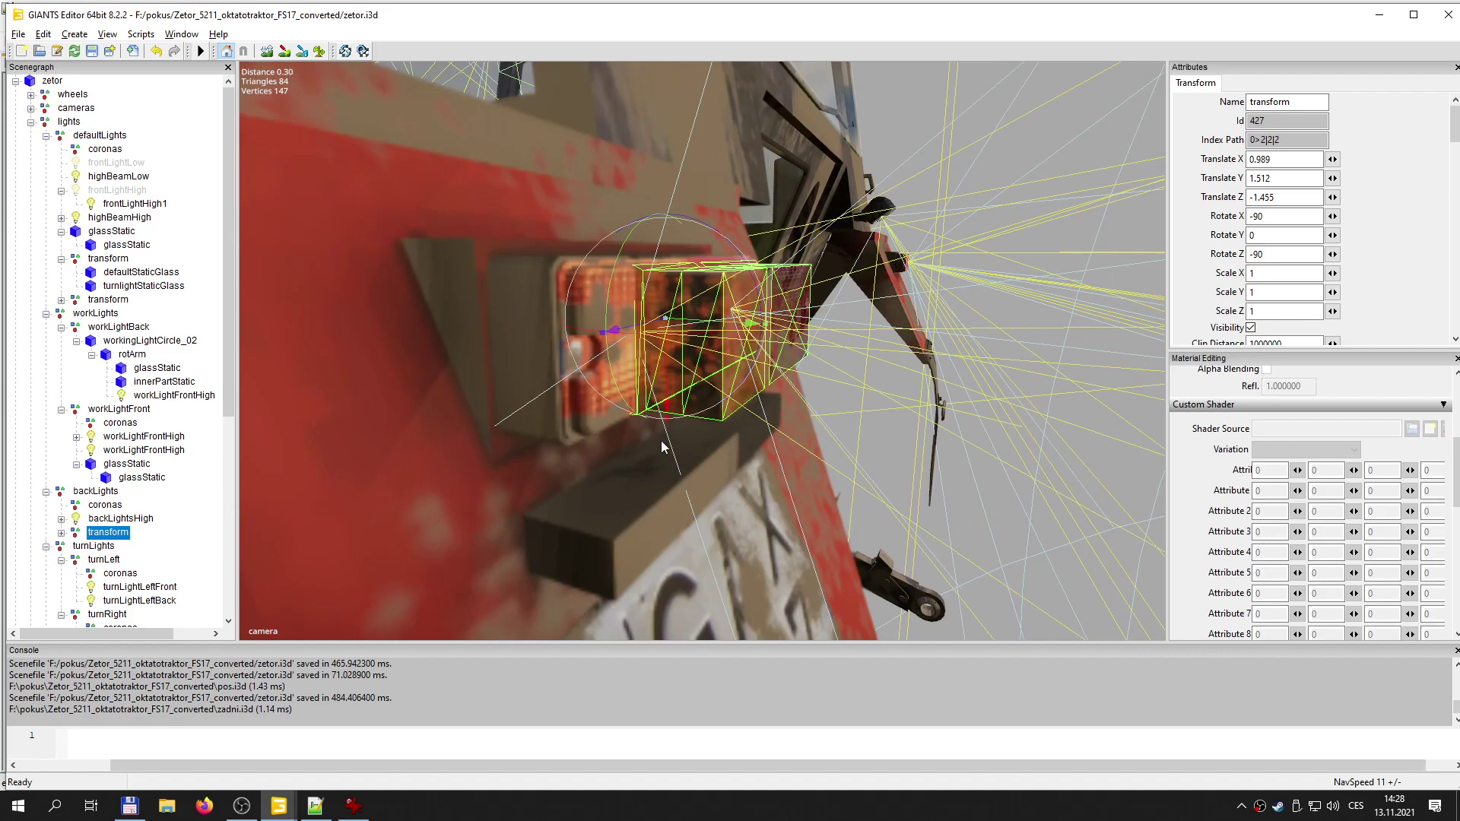
drag(669, 418, 659, 559)
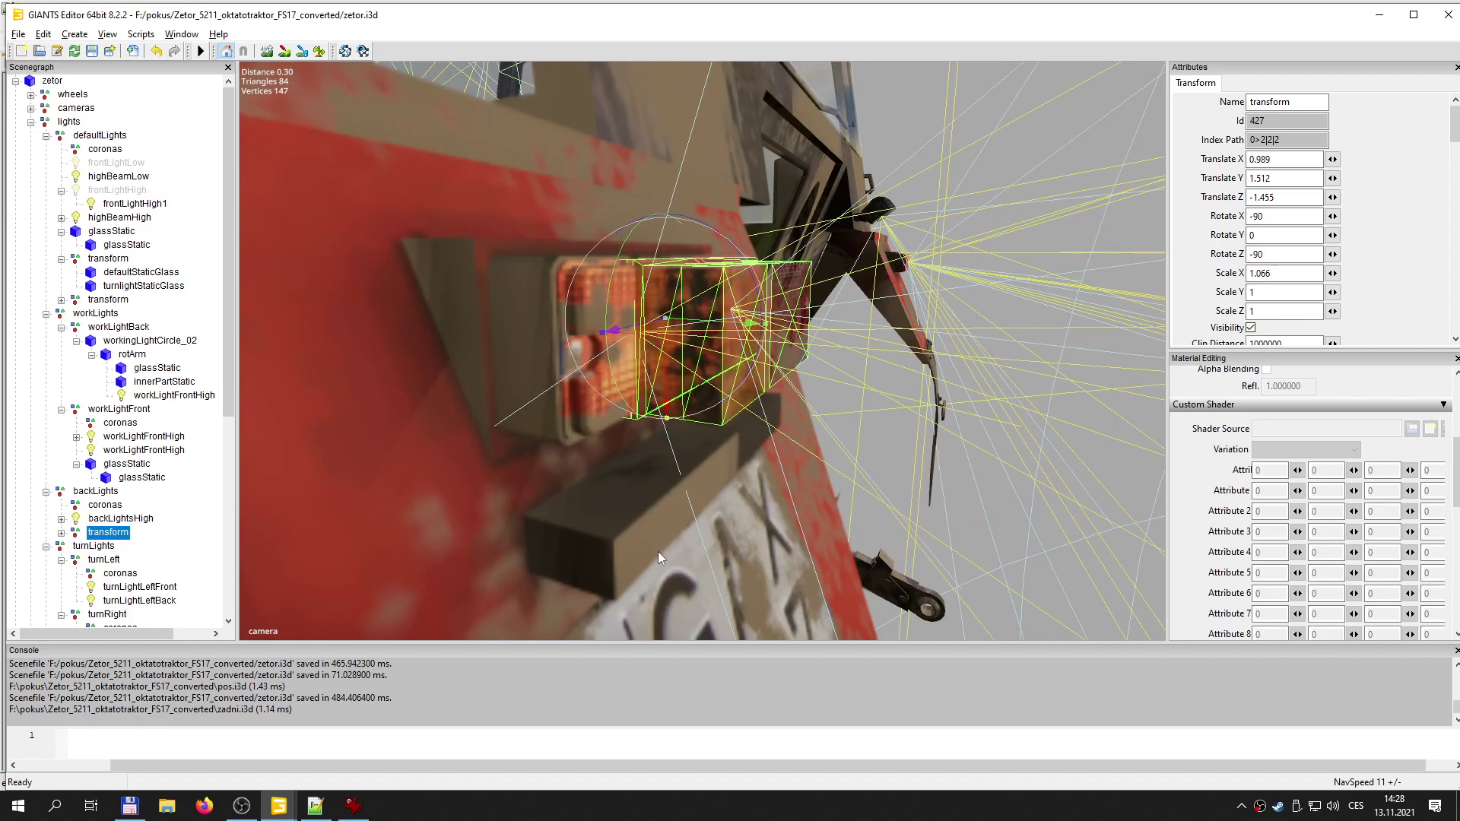
middle_drag(660, 551, 565, 405)
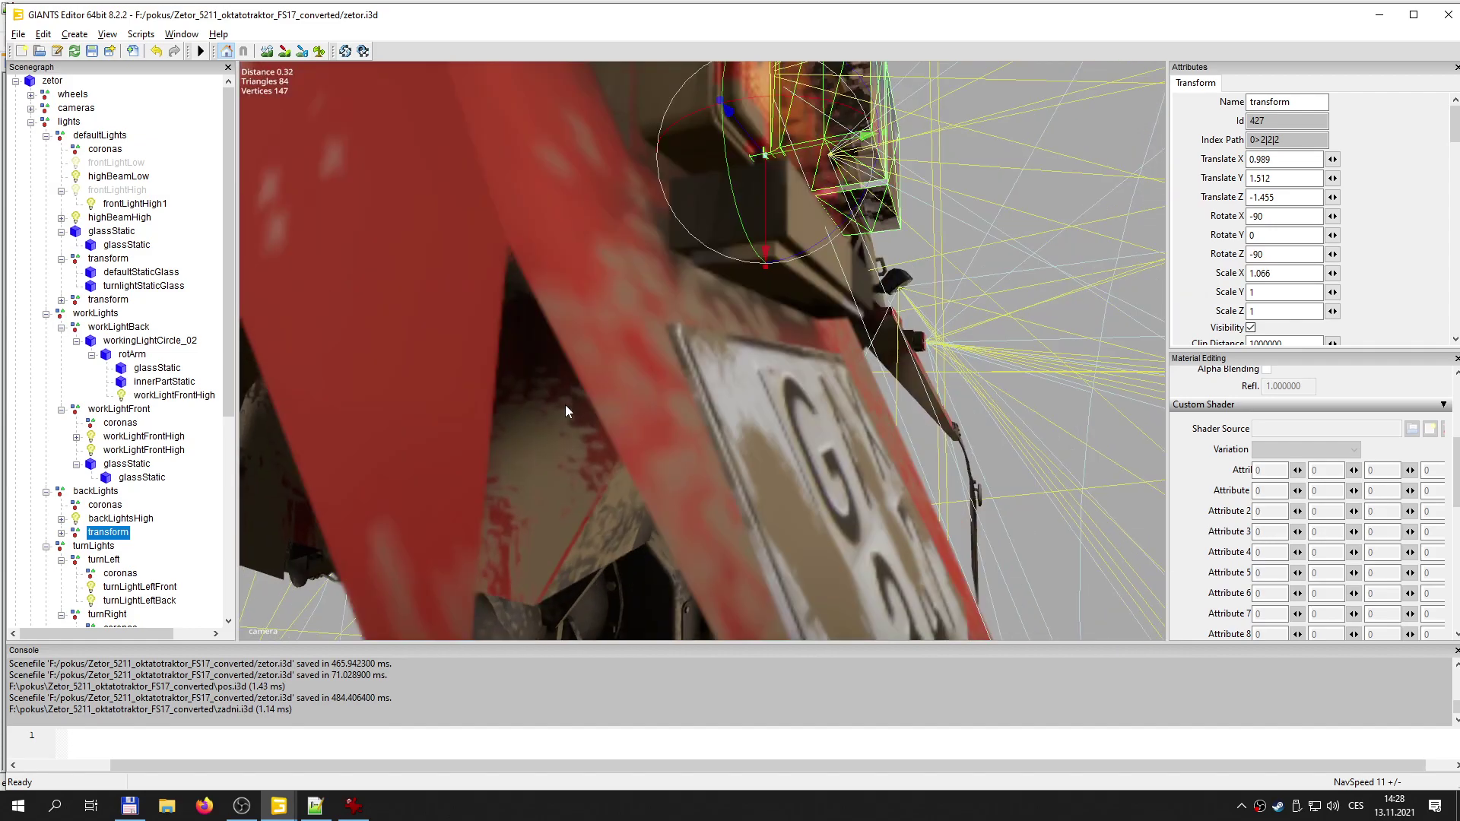
middle_drag(785, 271, 792, 311)
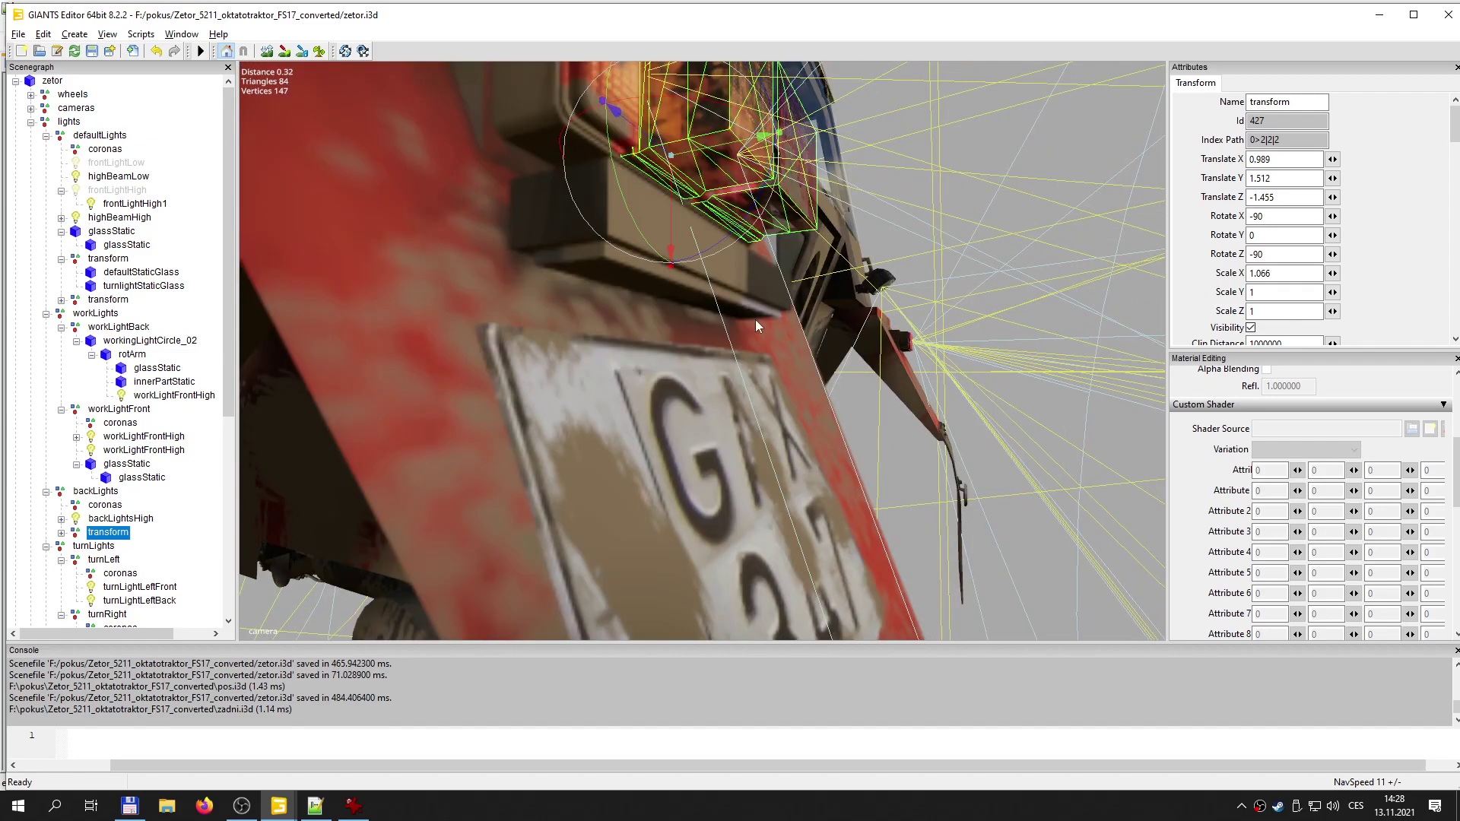
drag(670, 270, 686, 318)
alt+drag(732, 144, 727, 204)
alt+middle_drag(635, 327, 796, 339)
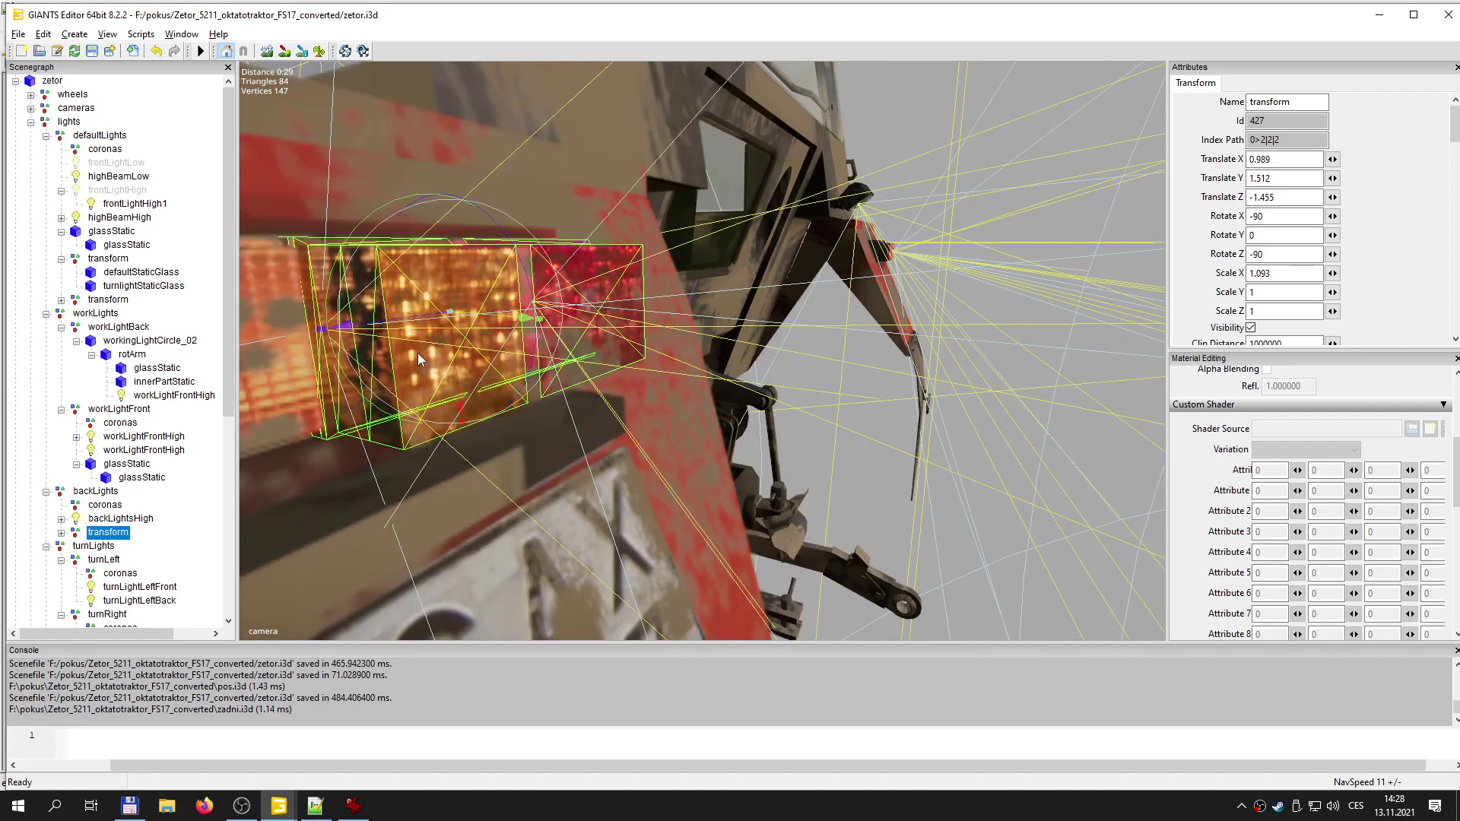
- Flatten the glass group to Scale Y 0.2 and seat it against the rear lamp at Translate Z -1.471
middle_drag(417, 353, 570, 447)
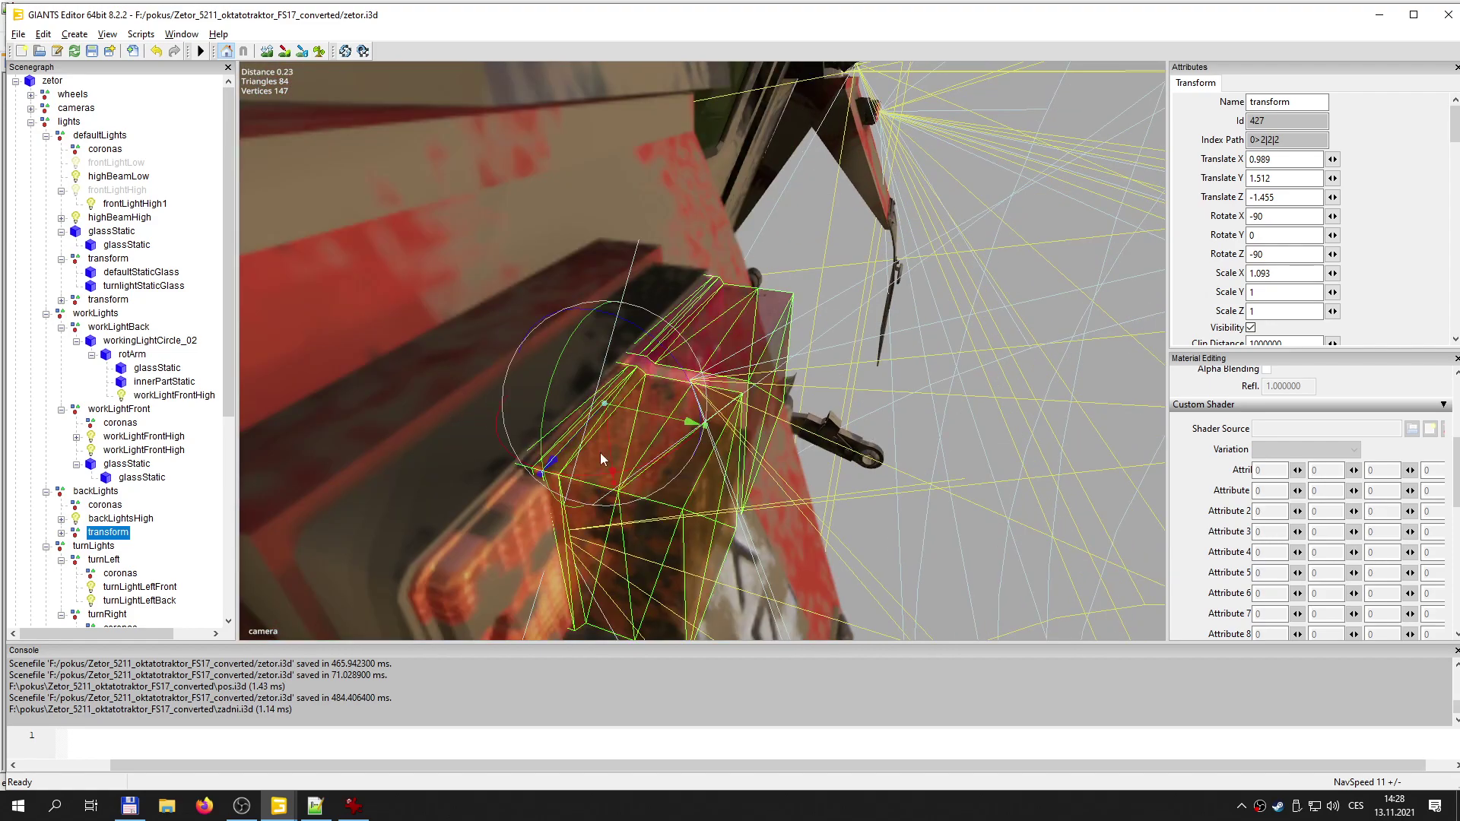
drag(705, 426, 780, 549)
drag(706, 425, 26, 327)
drag(649, 412, 108, 384)
drag(732, 435, 674, 421)
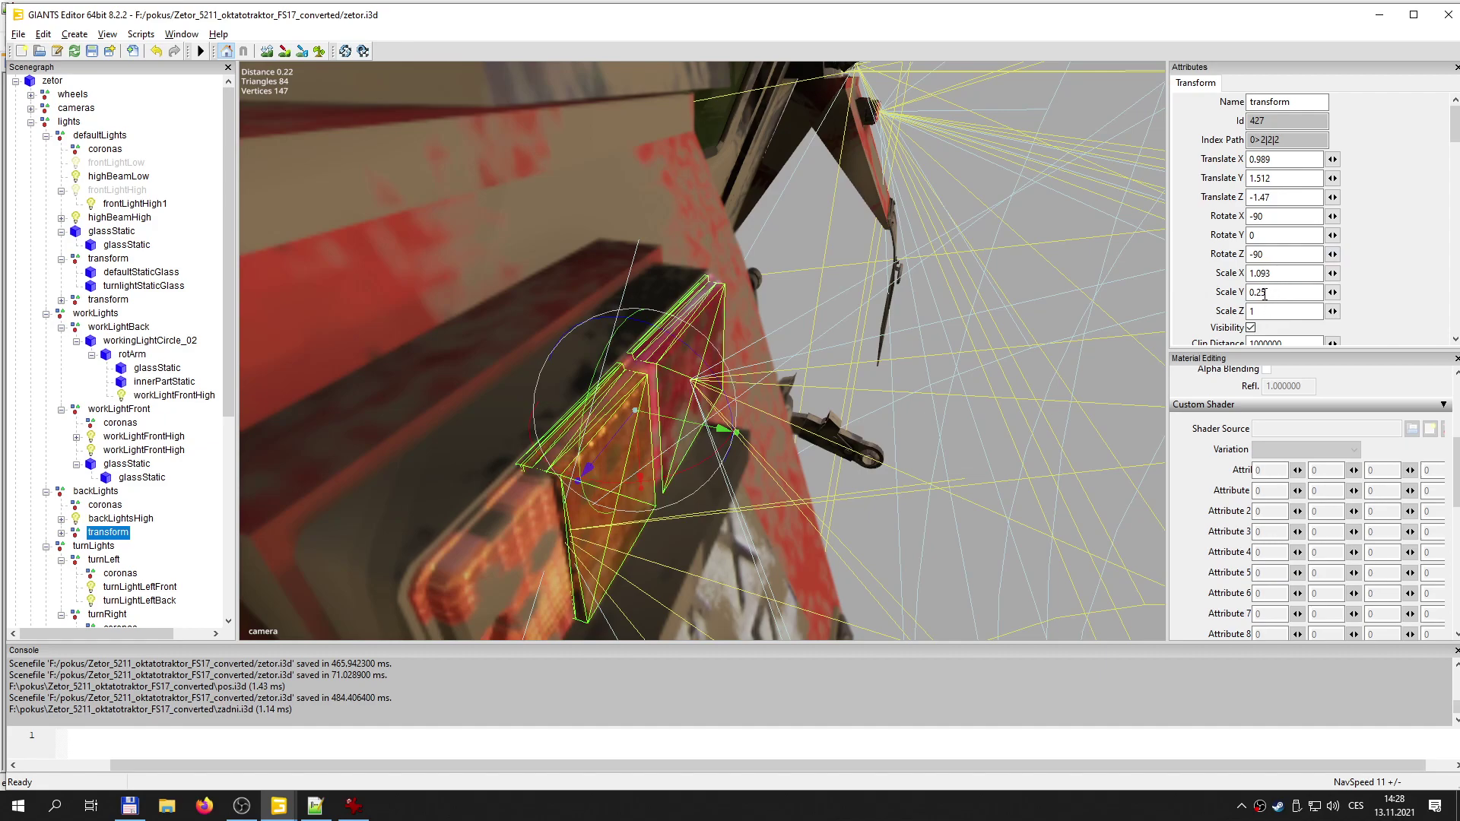
key(BackSpace)
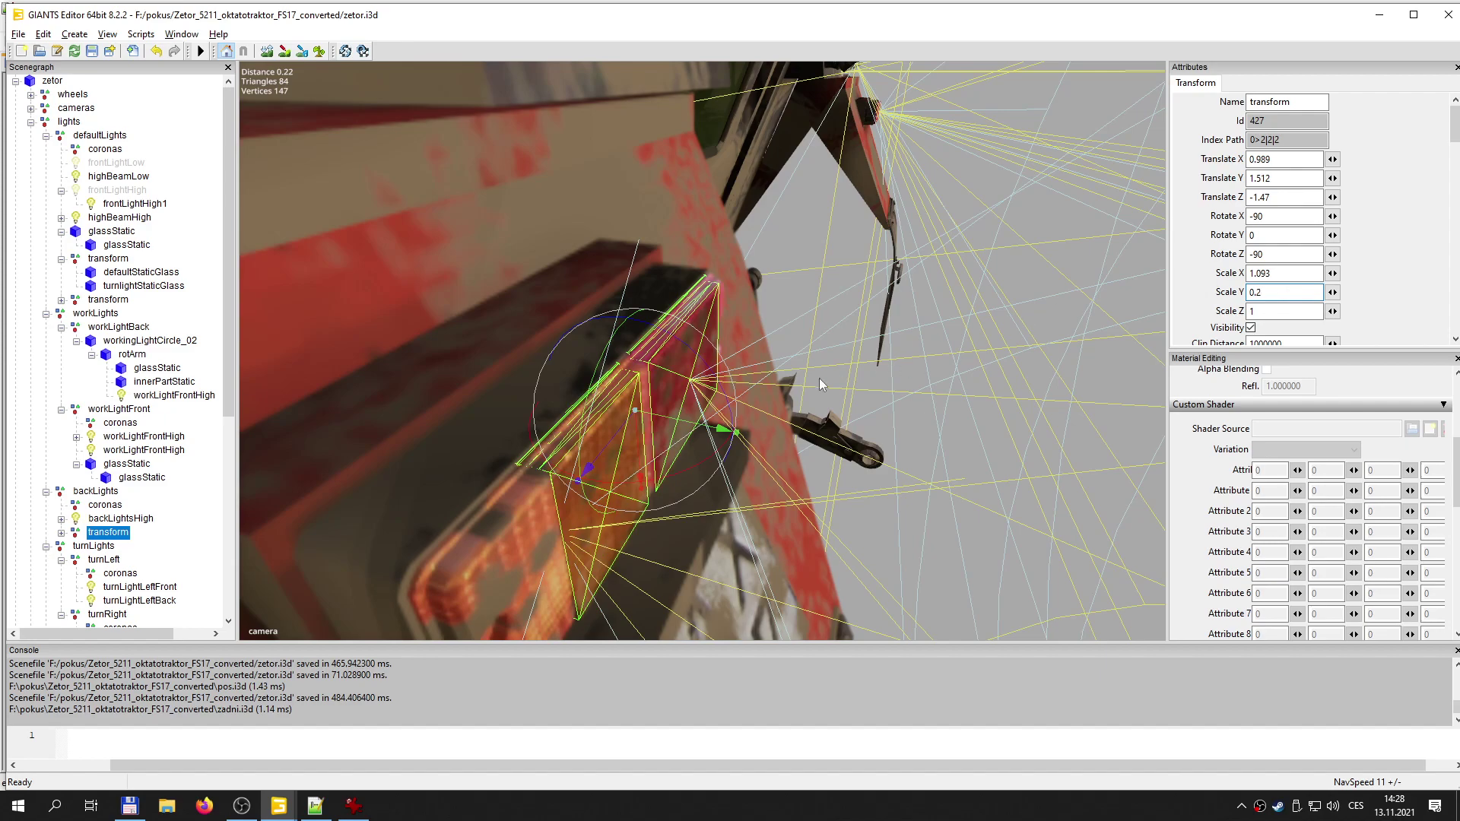
drag(664, 422, 665, 423)
- Shift brake_glass_static towards the orange section of the lamp, to about Translate Z 0.005
alt+drag(750, 531, 677, 494)
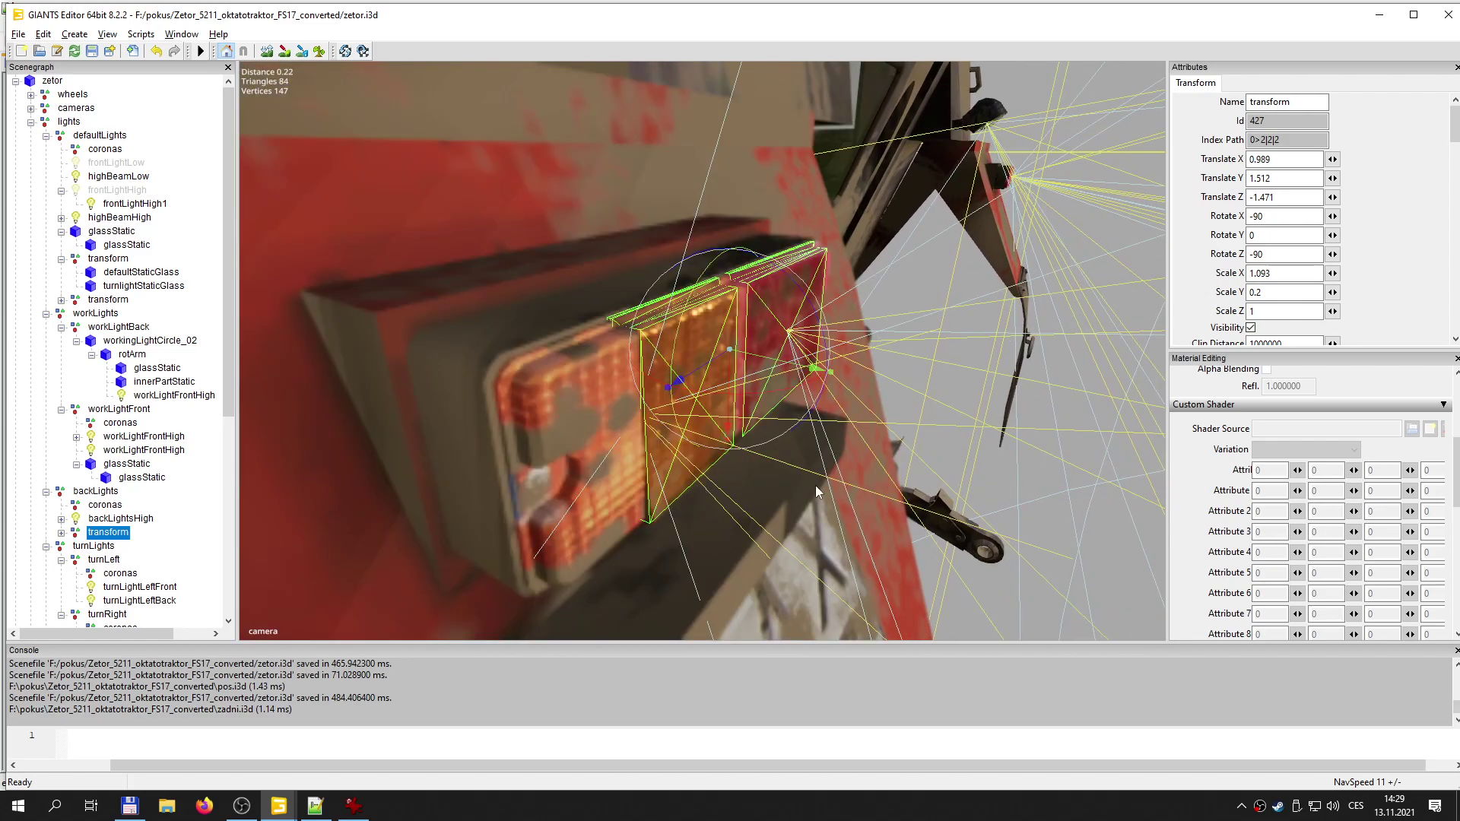
alt+drag(807, 486, 738, 480)
mouse_move(714, 478)
middle_down()
mouse_move(730, 283)
mouse_move(691, 473)
middle_up()
scroll(685, 461, up, 3)
alt+drag(701, 463, 569, 435)
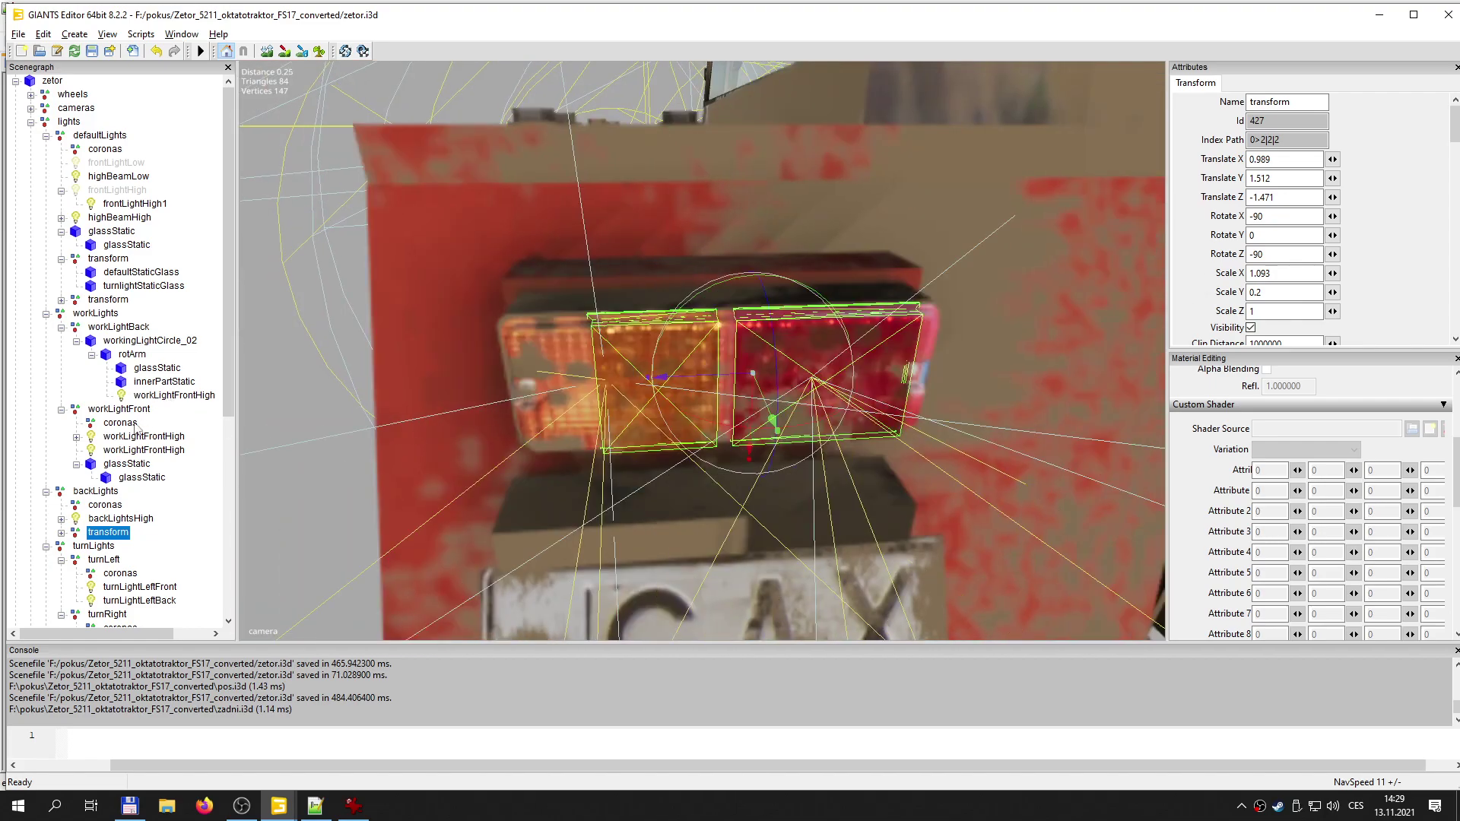
click(61, 532)
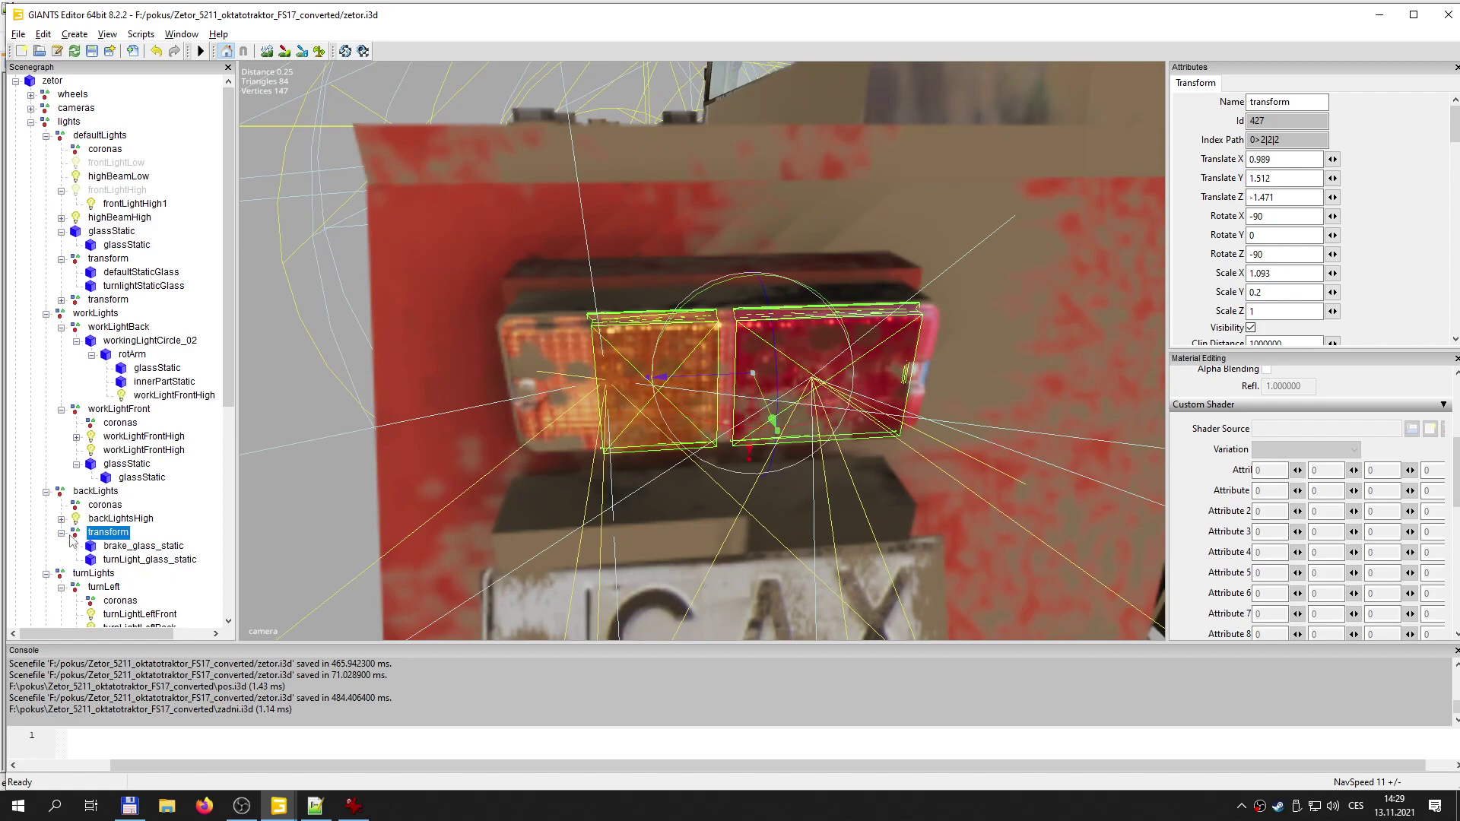
click(137, 547)
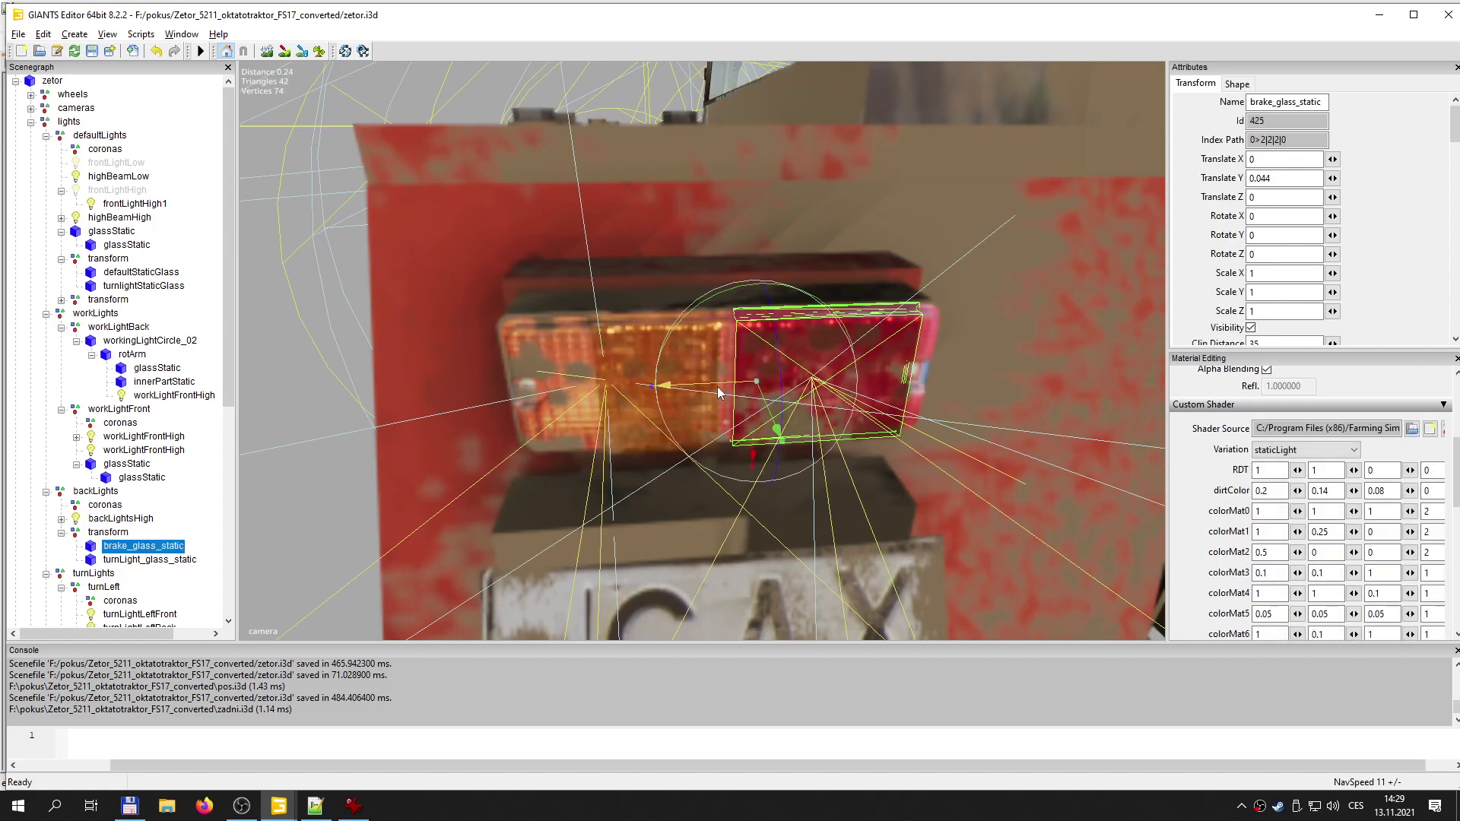
drag(719, 385, 707, 384)
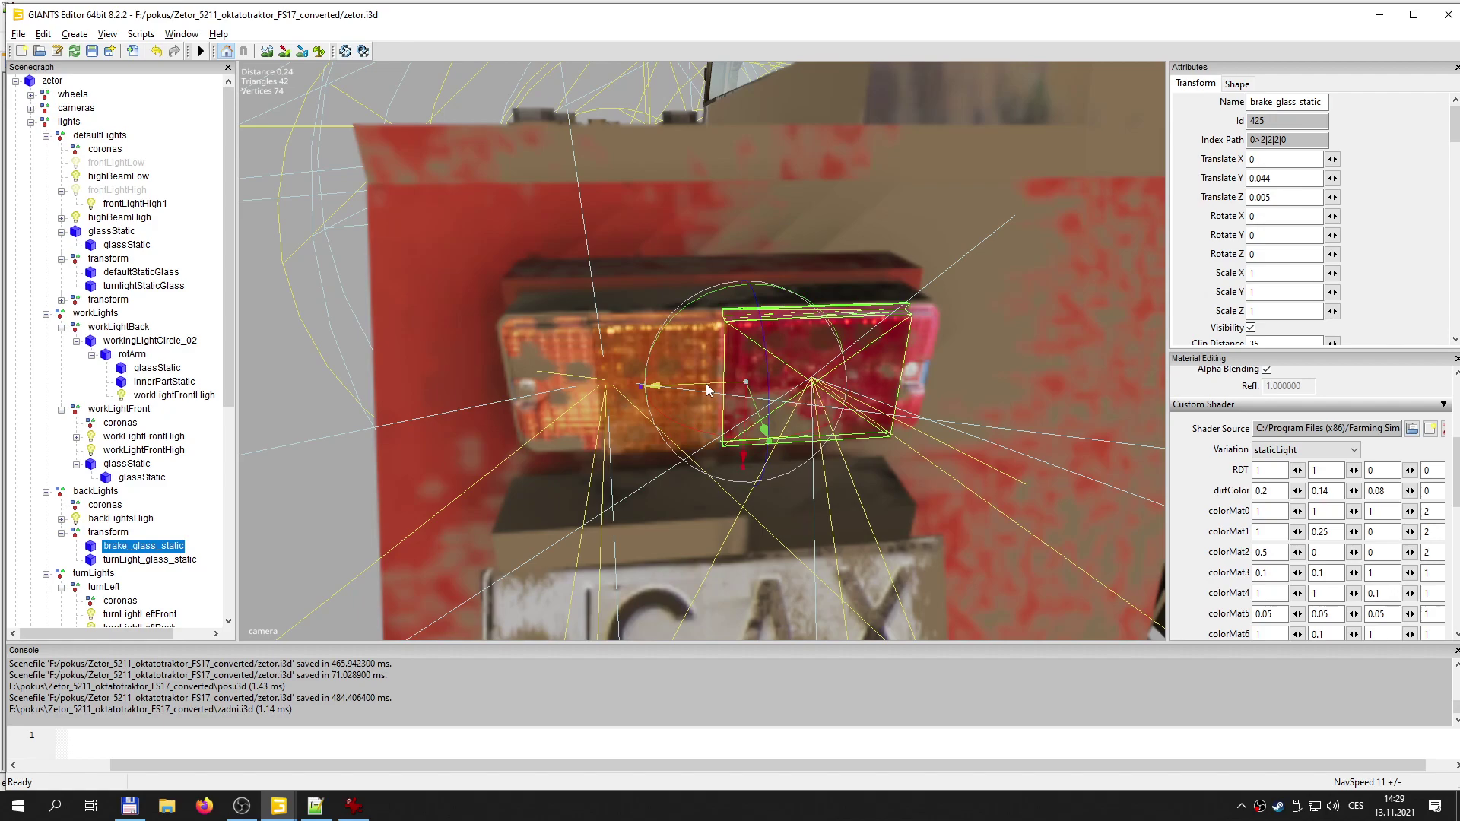
alt+drag(838, 387, 785, 399)
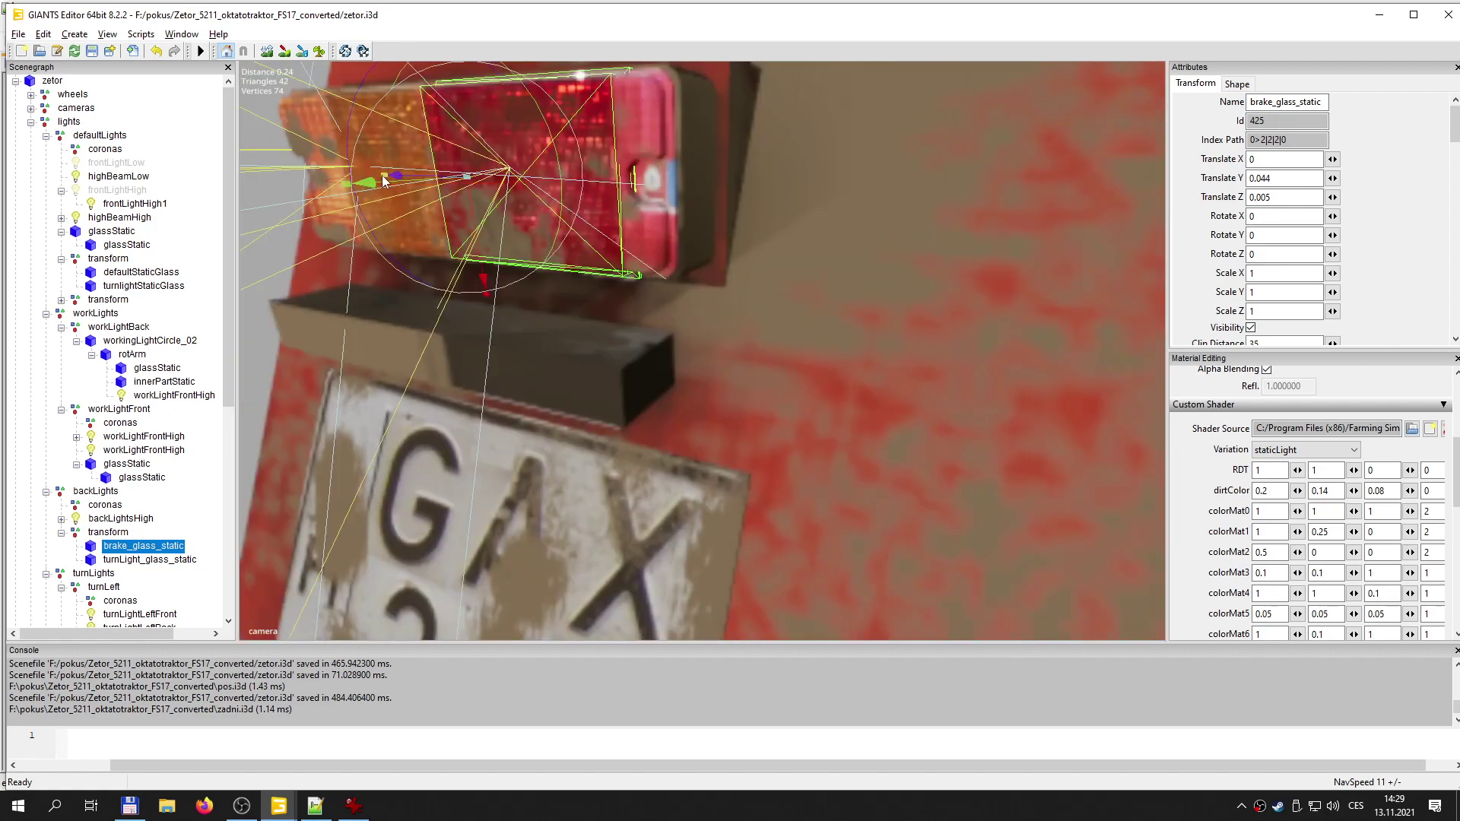
- Widen brake_glass_static across the lamp's red section with a Scale Z of about 1.151
click(274, 217)
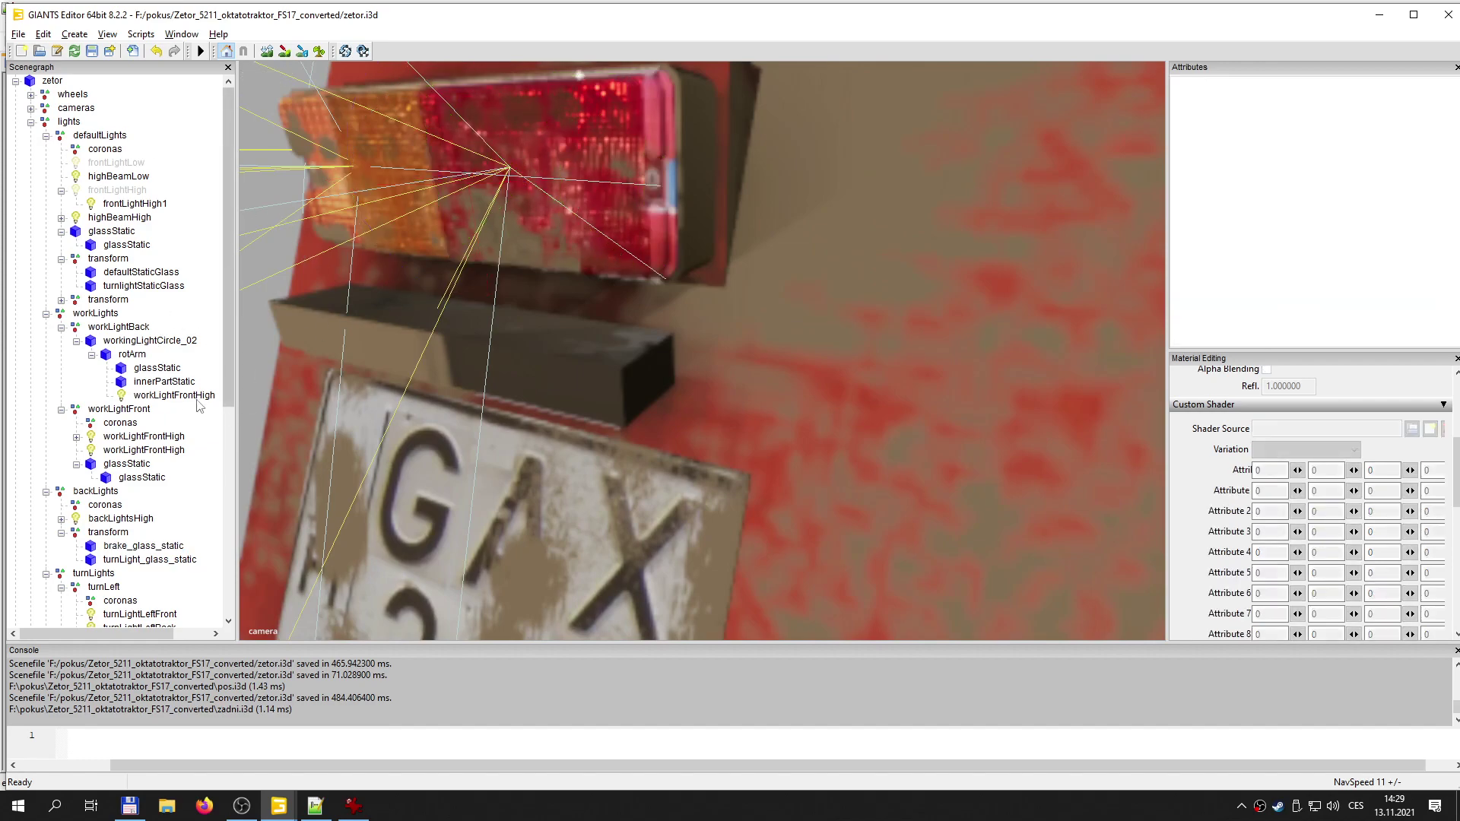
click(141, 548)
alt+drag(491, 306, 613, 343)
key(f)
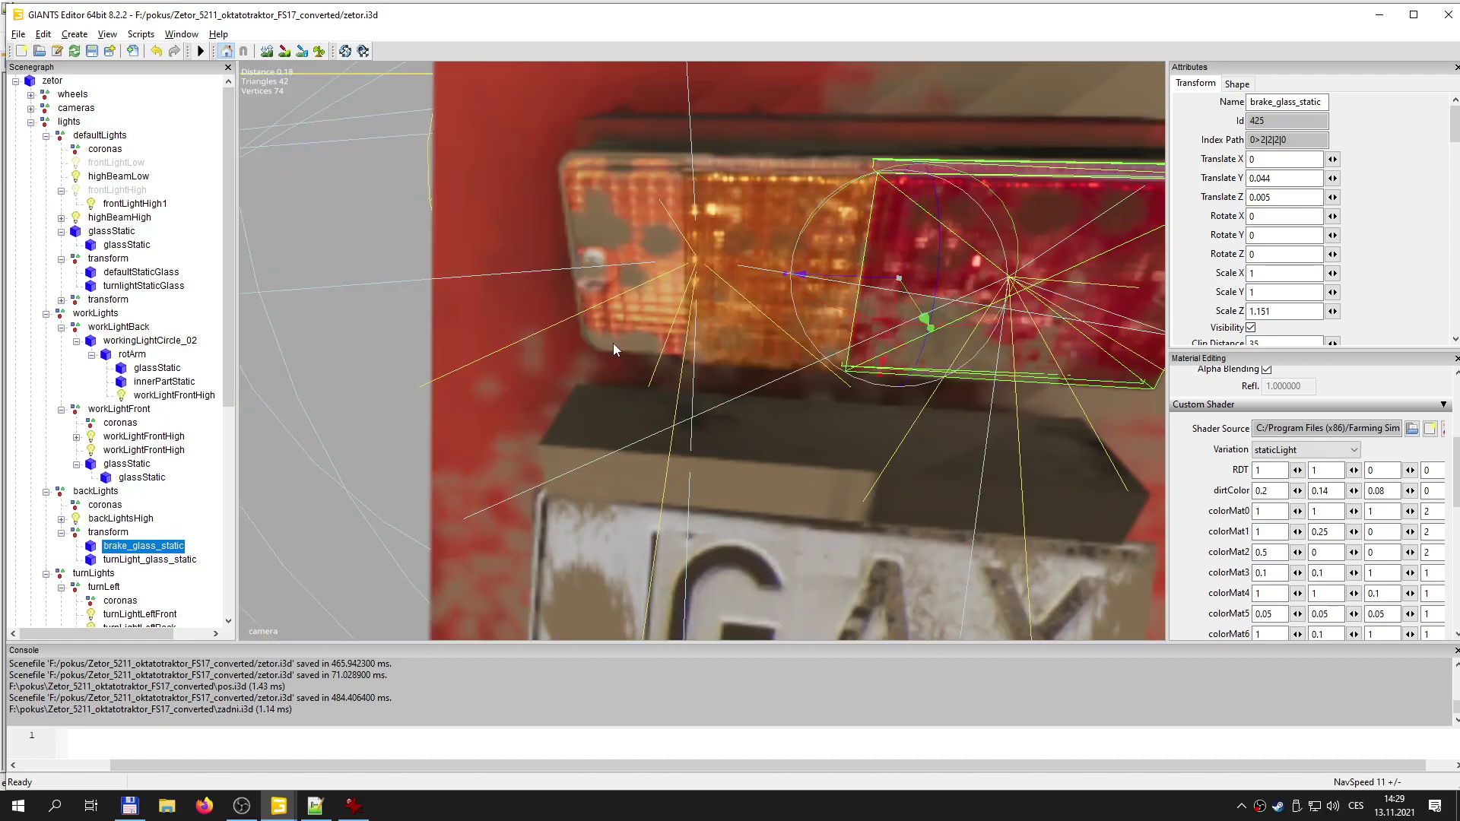
- Shift brake_glass_static to about Translate Z 0.003 and widen it across the lamp's red section with a Scale Z of about 1.177
drag(886, 283, 669, 326)
middle_drag(669, 326, 681, 334)
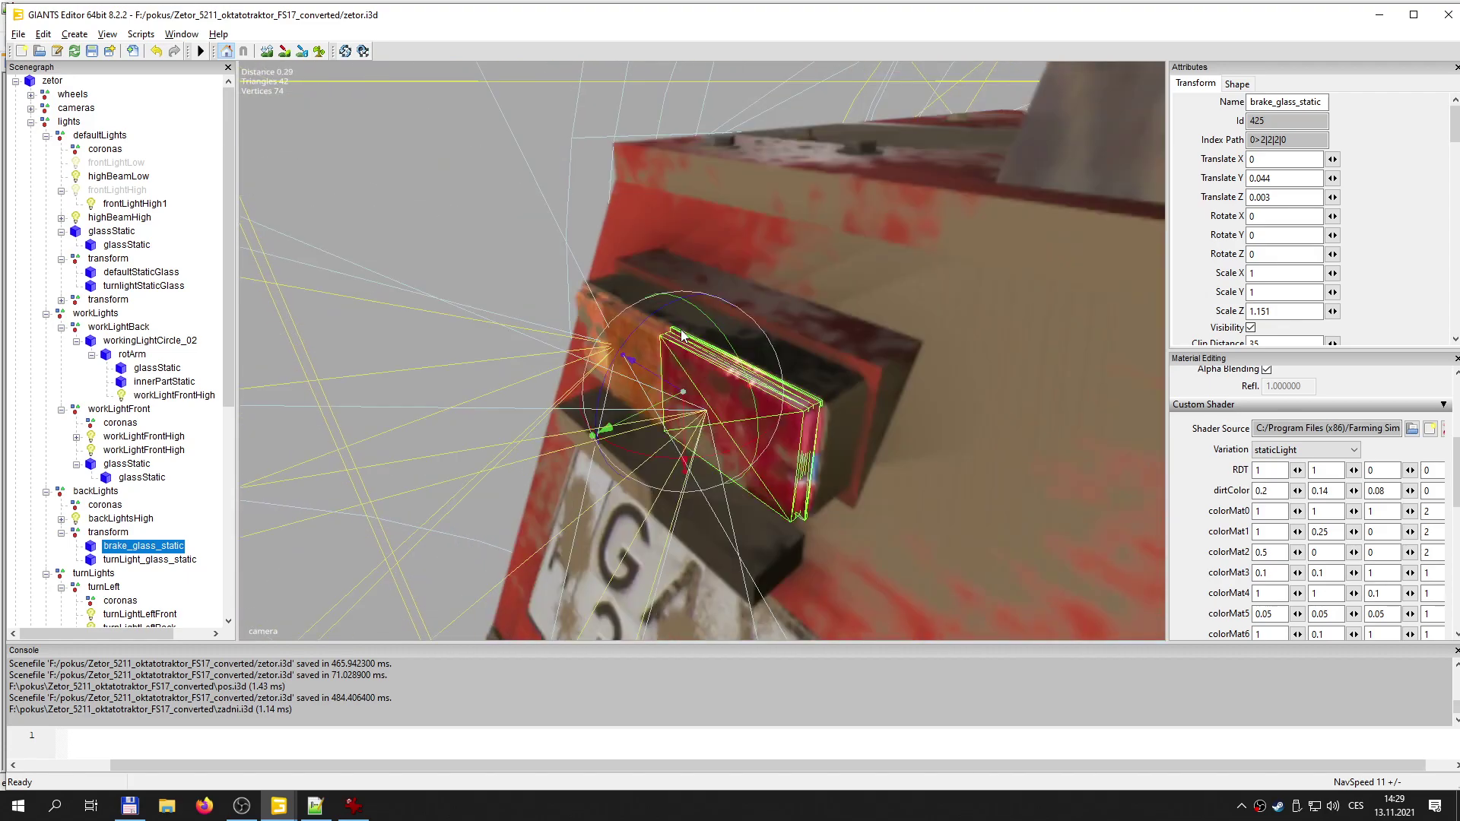
mouse_move(622, 359)
mouse_down()
mouse_move(580, 338)
mouse_move(594, 353)
mouse_up()
middle_drag(594, 353, 867, 439)
alt+drag(867, 435, 806, 400)
alt+middle_drag(806, 400, 801, 400)
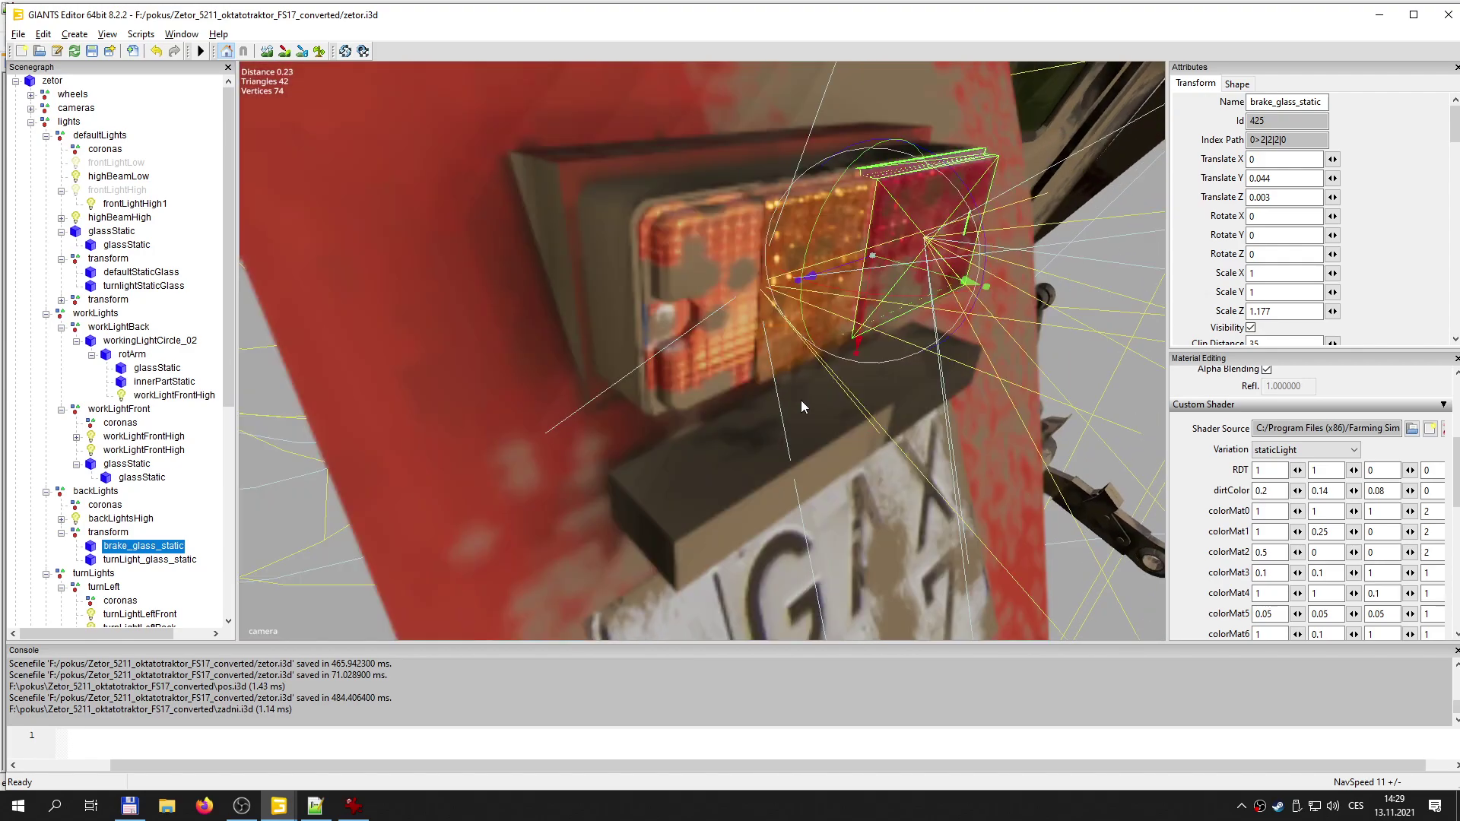
- Widen turnLight_glass_static over the lamp's orange section with a Scale Z of about 1.682 and shift it to about Translate Z -0.015
click(175, 561)
middle_drag(939, 336, 818, 355)
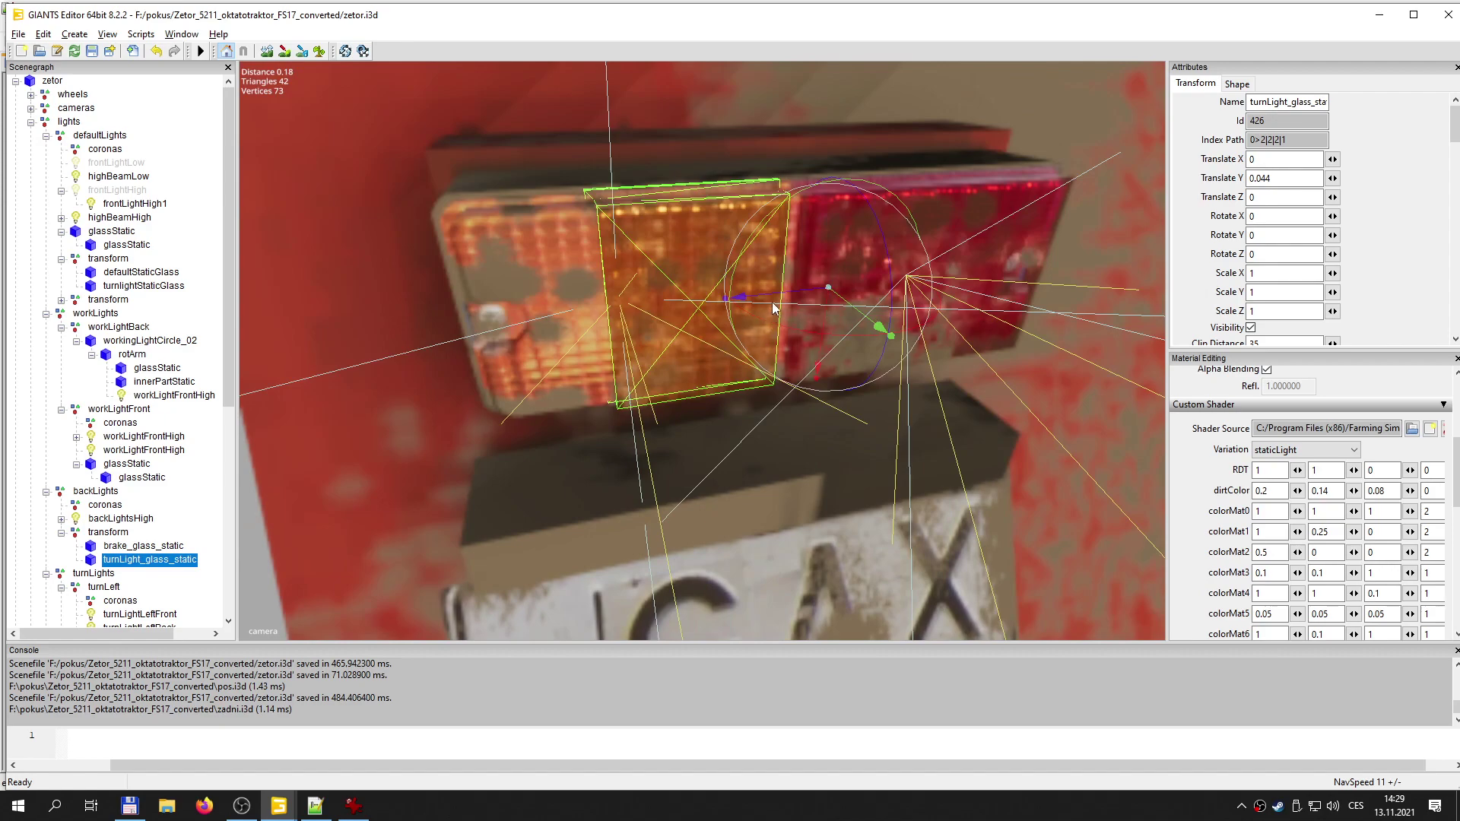
drag(786, 301, 5, 310)
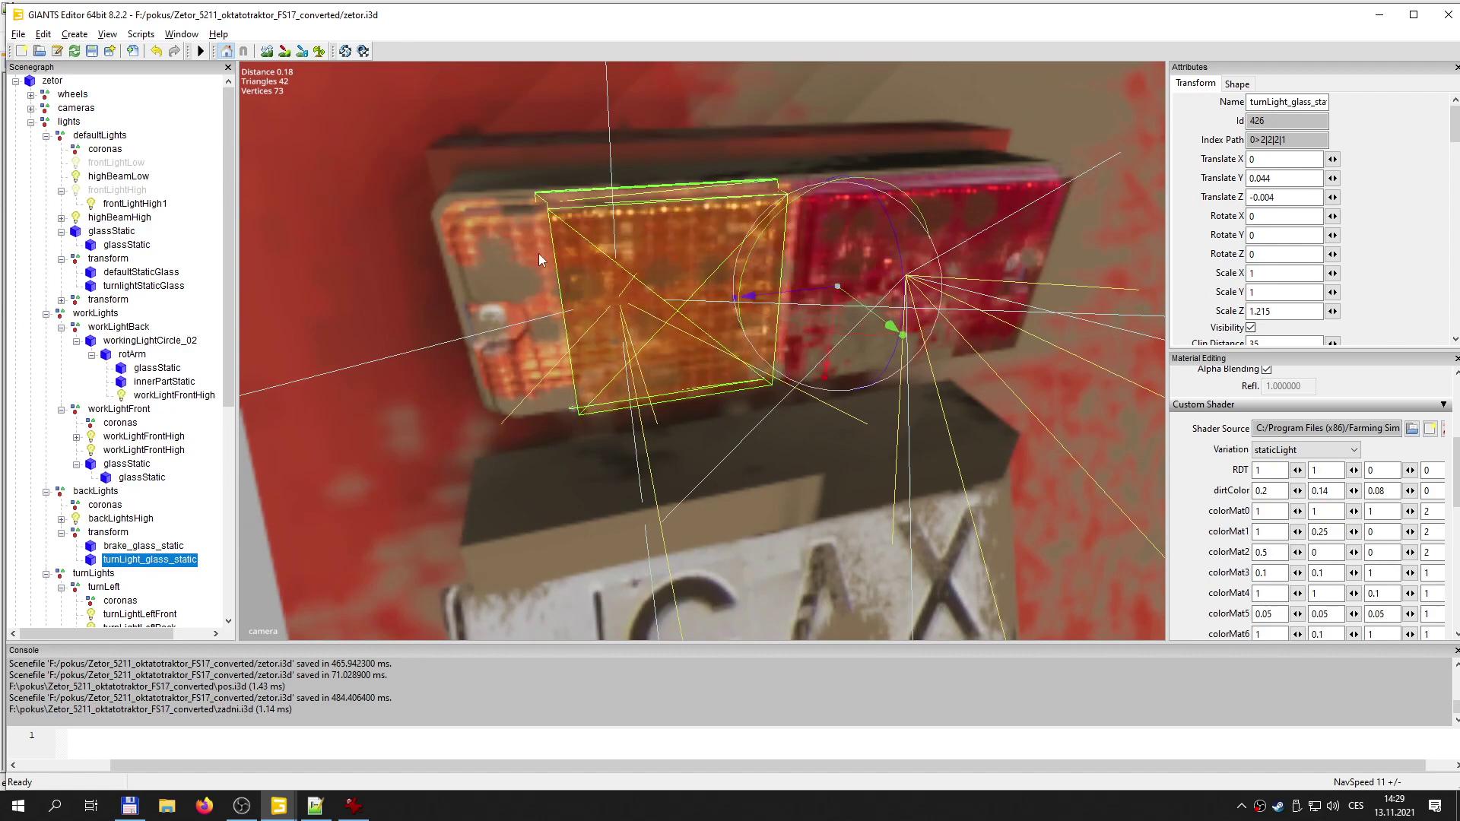
drag(734, 304, 3, 289)
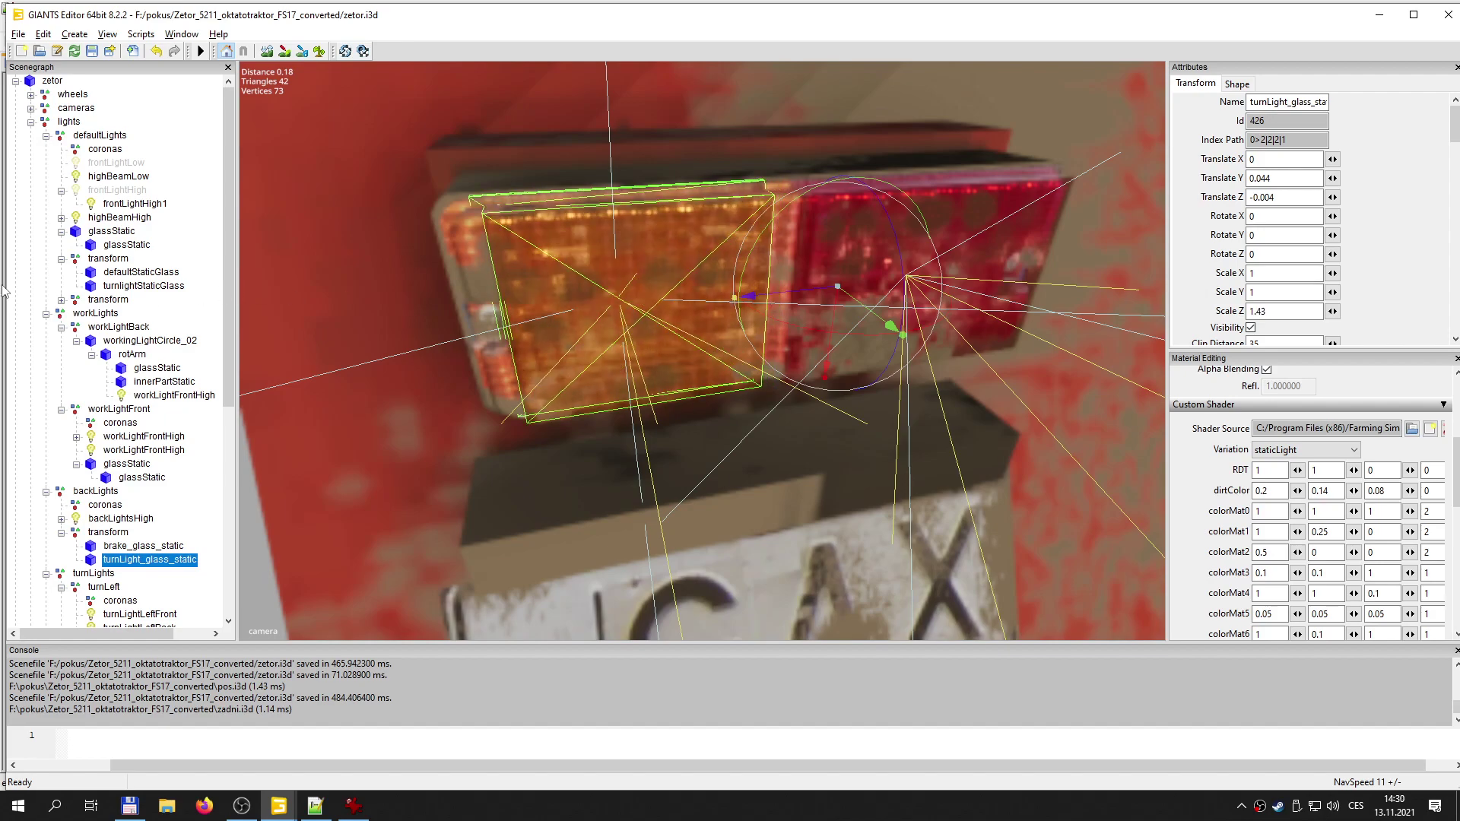
drag(735, 299, 79, 305)
drag(798, 298, 523, 308)
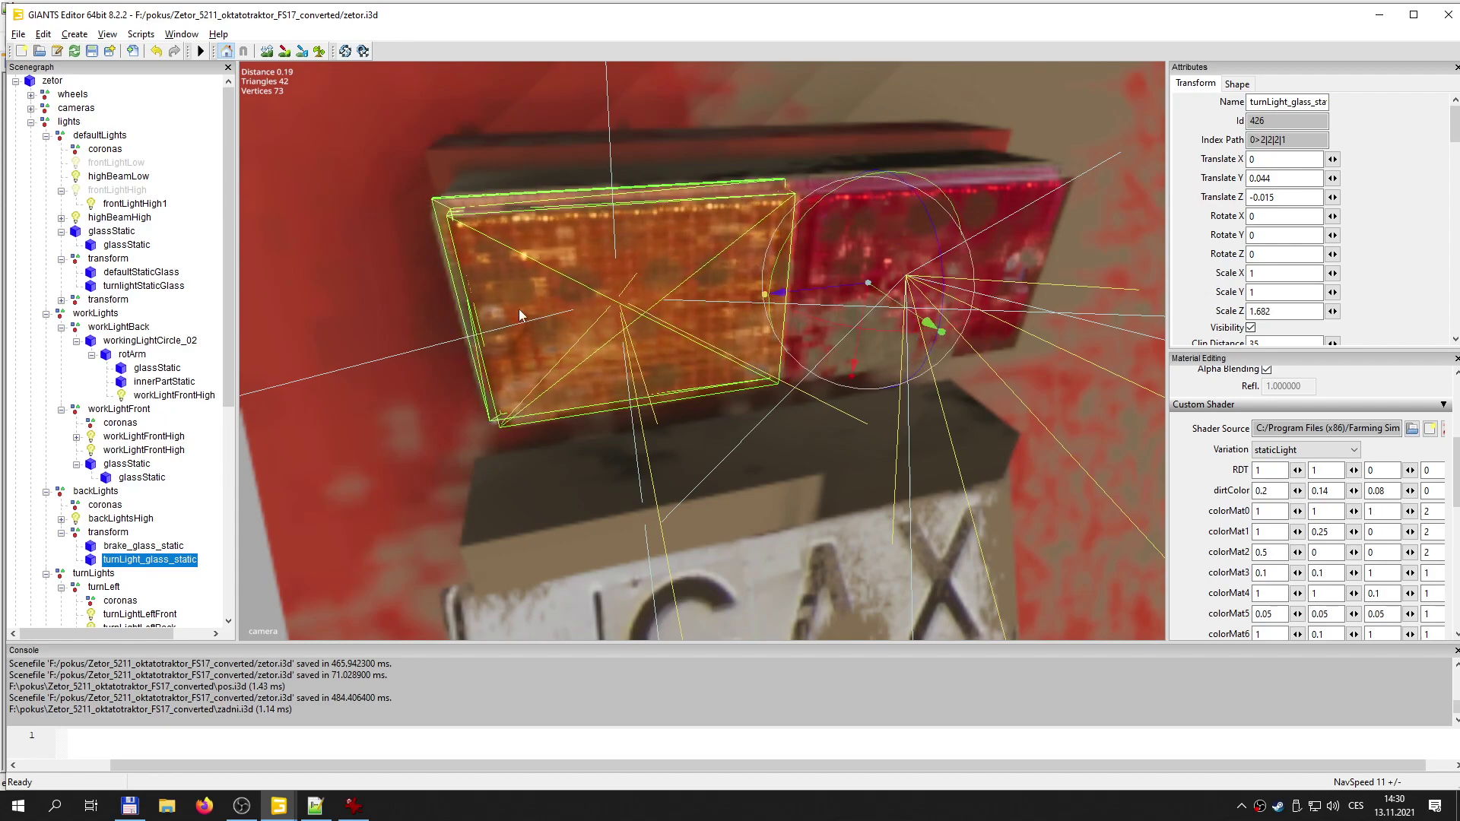
- Fine-tune turnLight_glass_static to about Translate Z -0.017 and Scale Z 1.732 so it covers the orange section's outer edge
drag(801, 294, 810, 298)
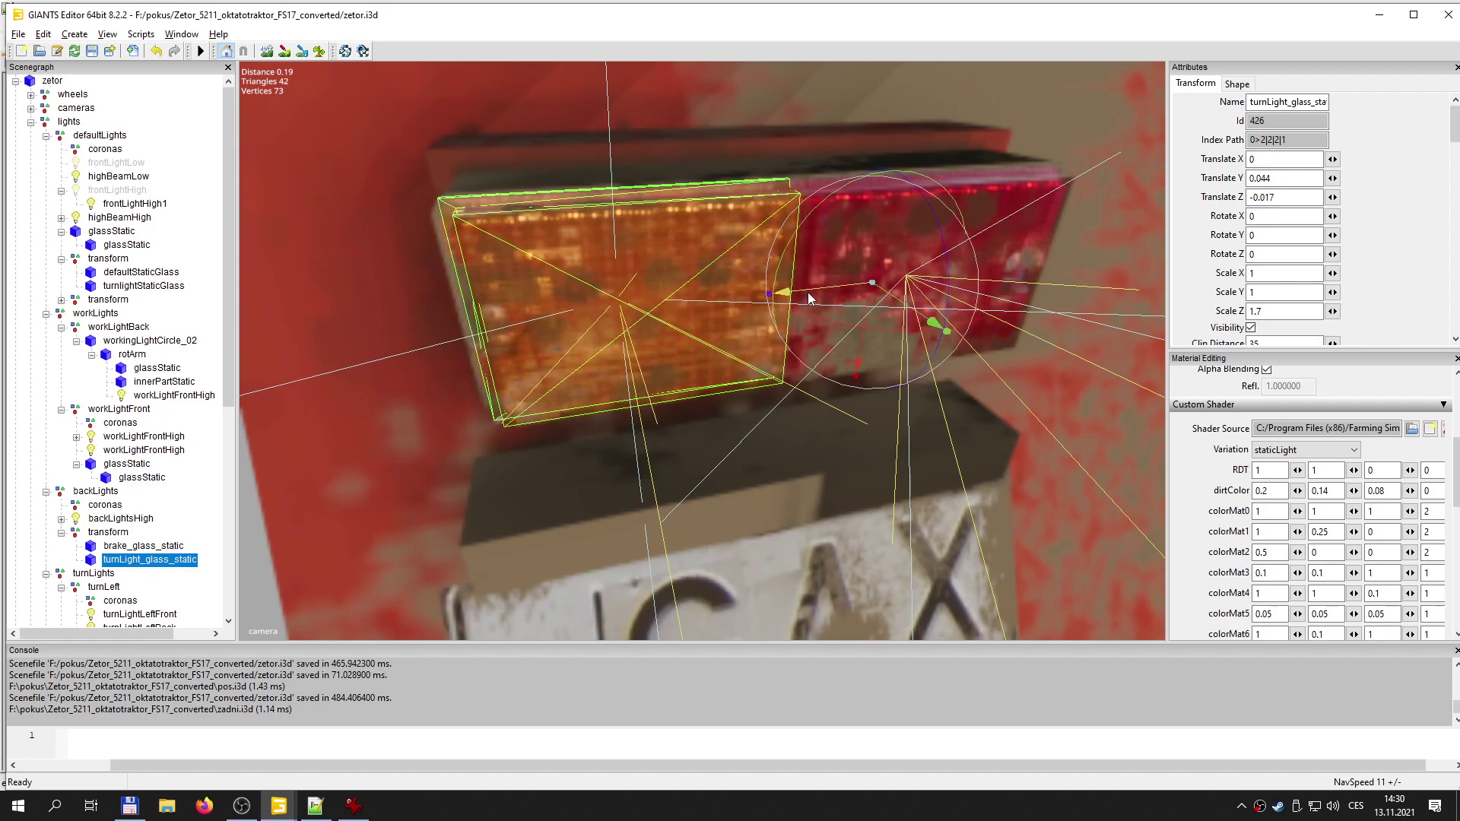
alt+drag(591, 284, 737, 299)
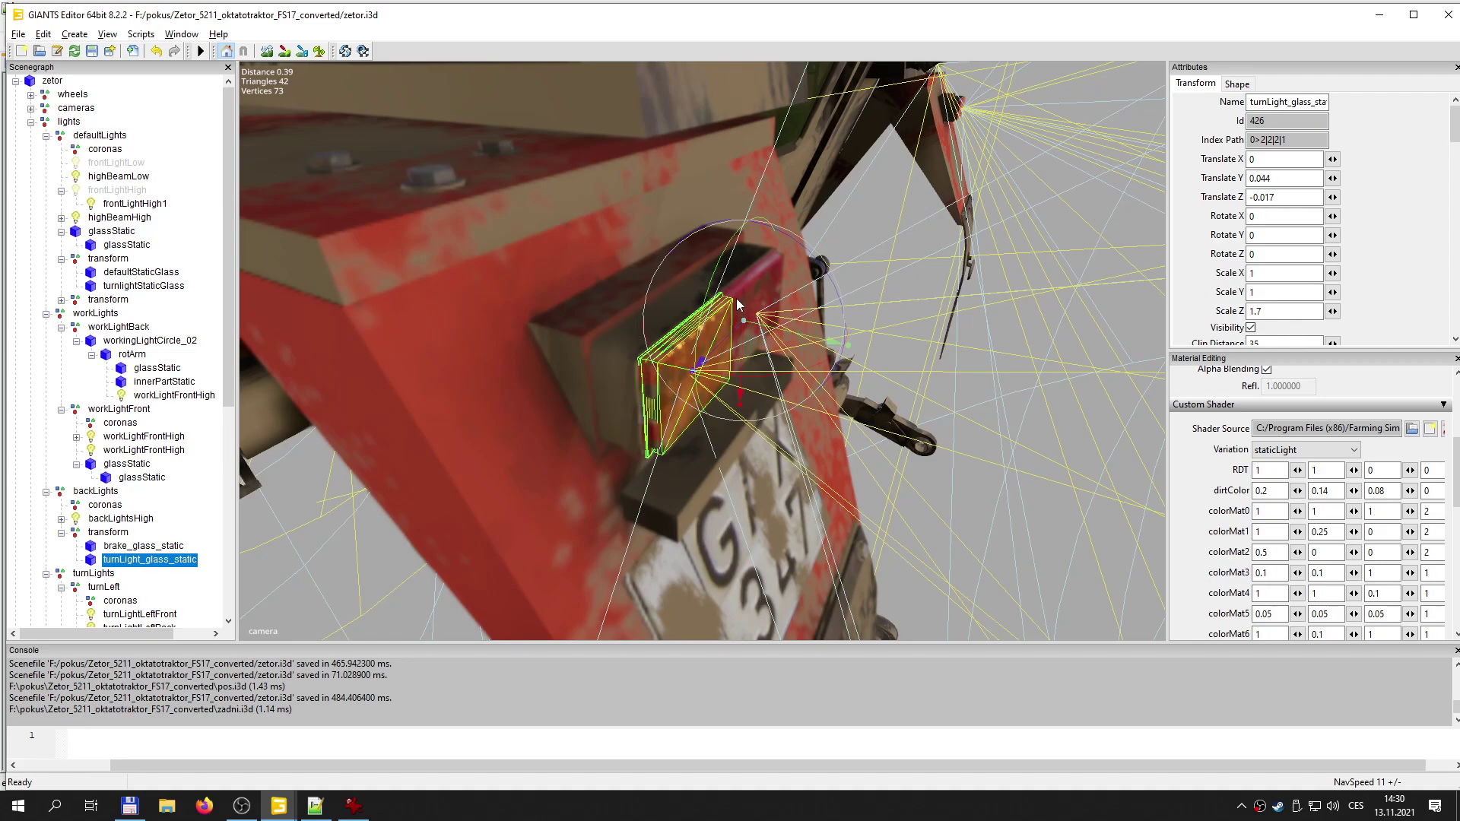
scroll(736, 299, up, 1)
drag(701, 366, 572, 412)
middle_drag(572, 411, 595, 412)
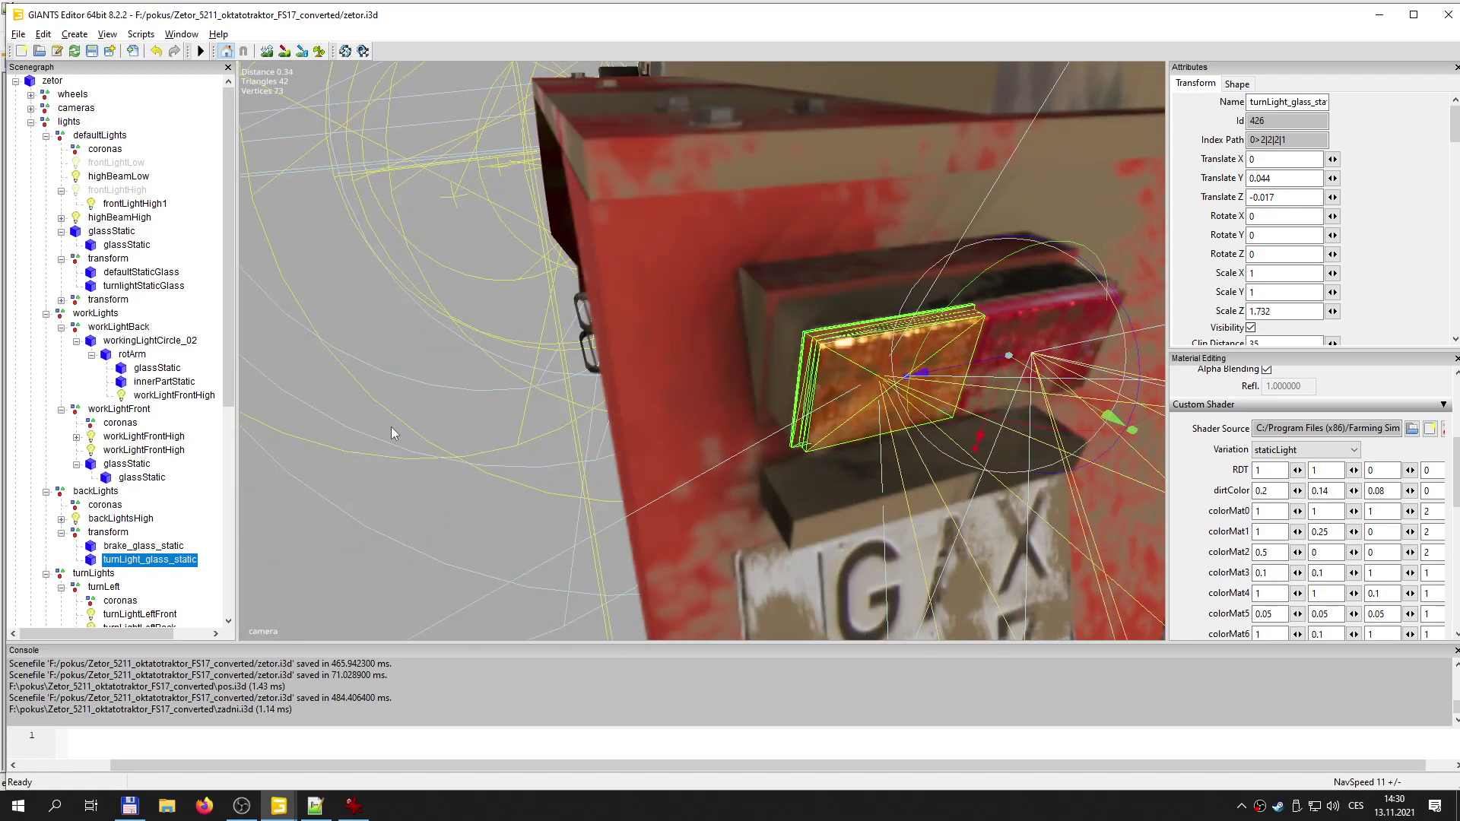
- Deselect the glass and examine the fit of both glasses on the rear lamp from several angles
click(201, 458)
scroll(692, 356, down, 5)
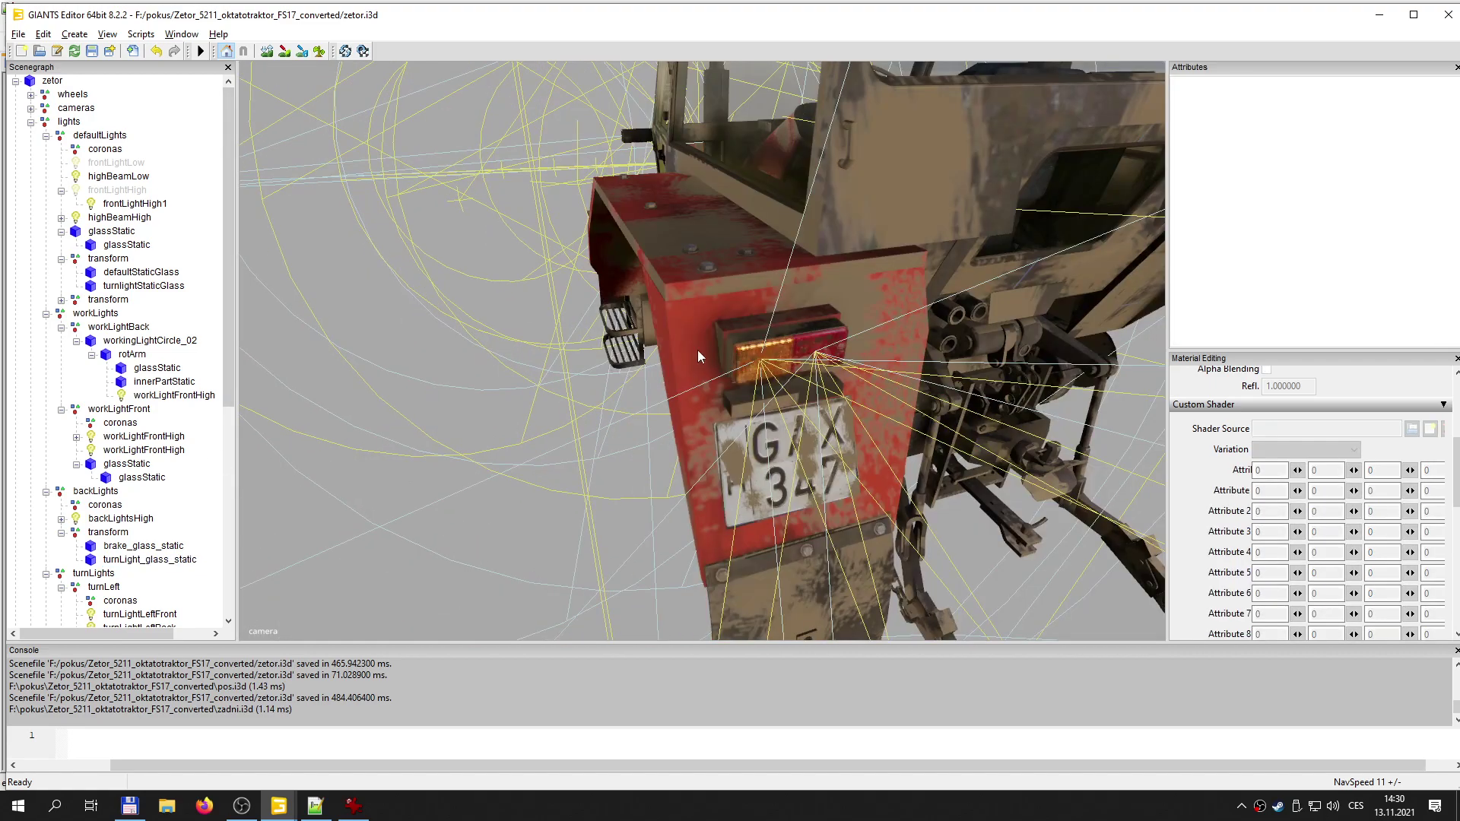
scroll(697, 350, up, 3)
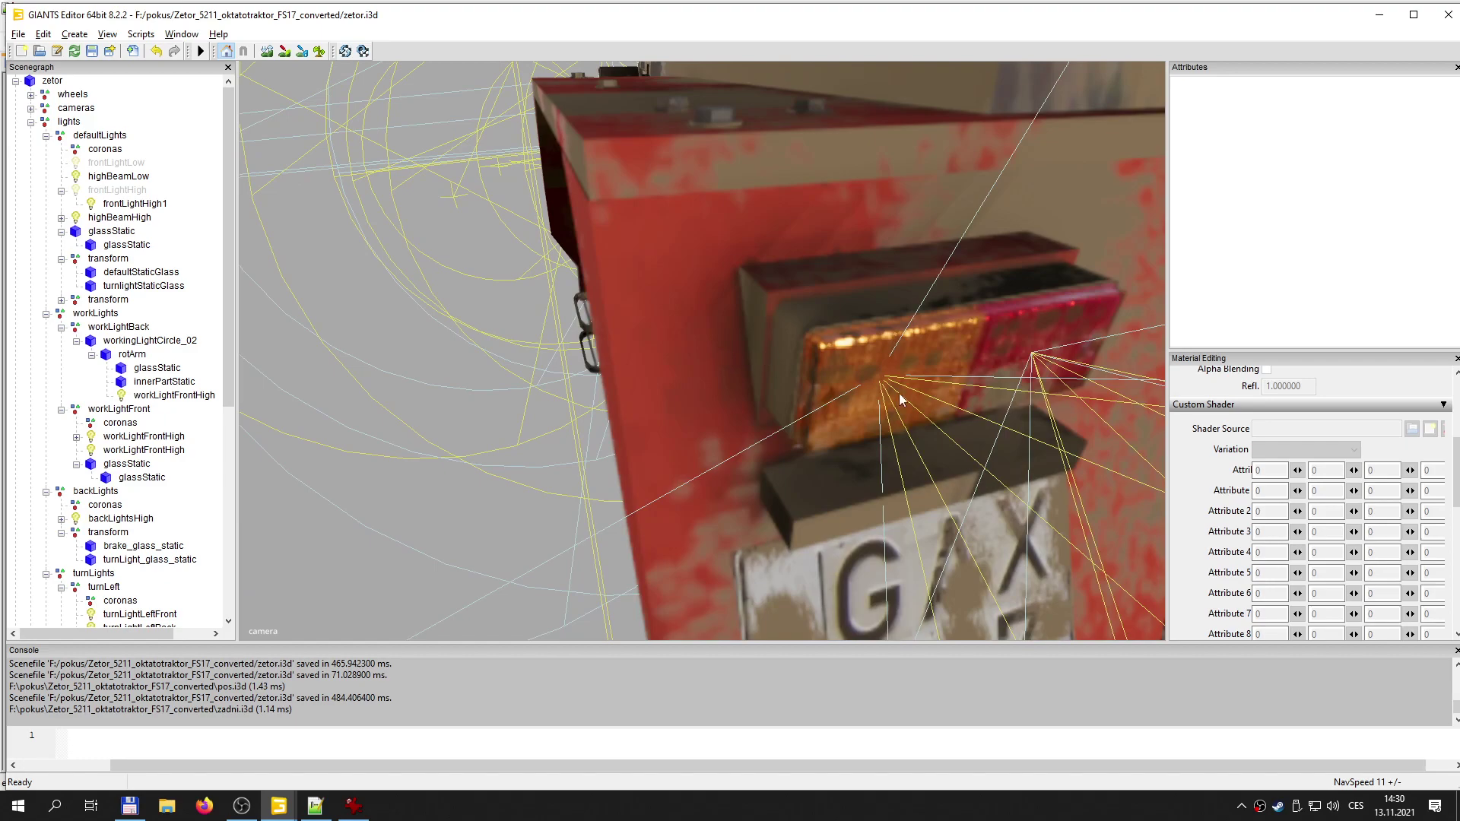
scroll(875, 386, up, 2)
middle_drag(896, 428, 756, 418)
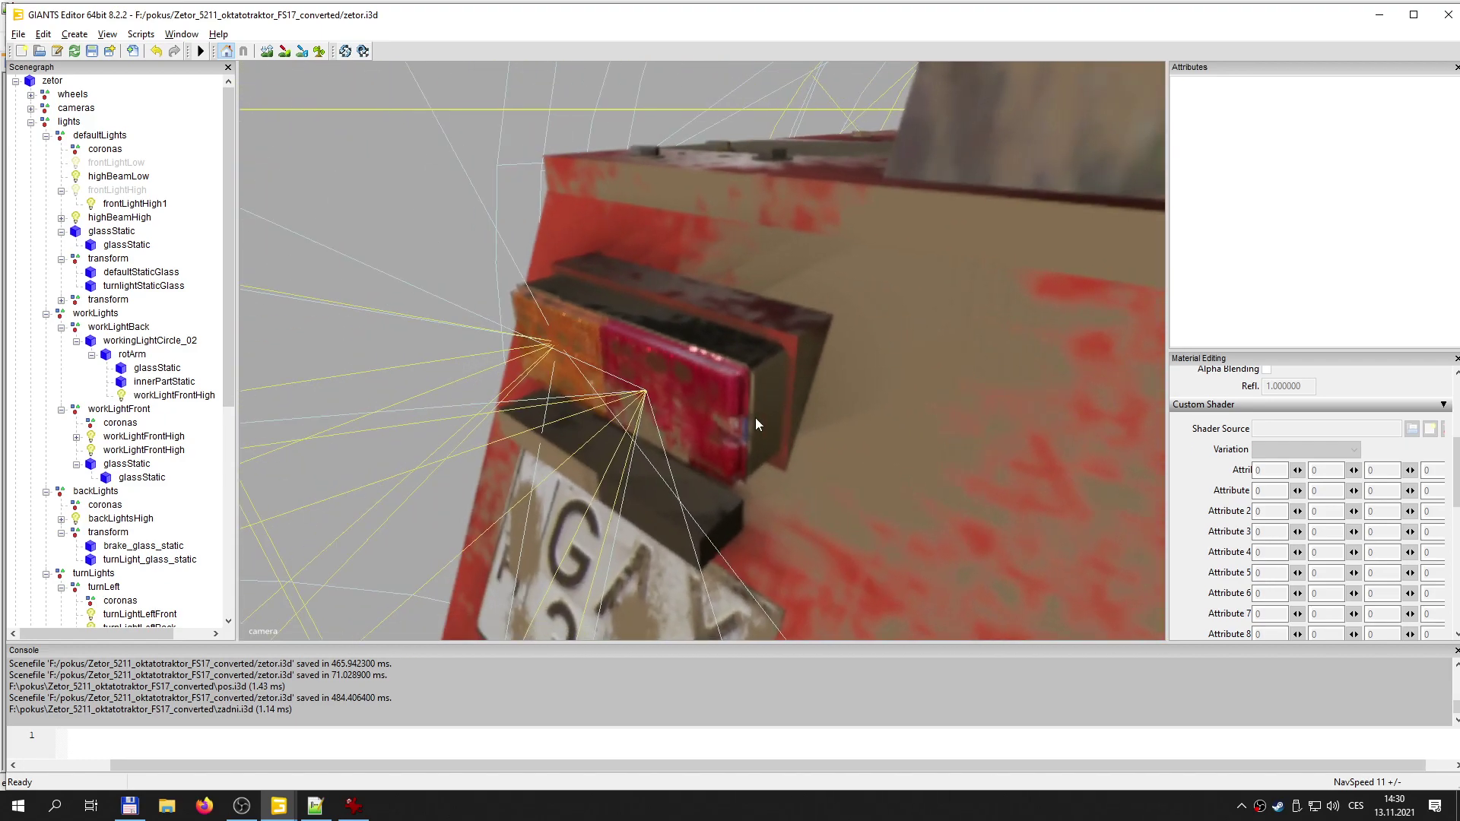
scroll(755, 418, up, 1)
scroll(755, 418, down, 1)
- Review the static glass objects under defaultLights, workLightFront and backLights, ending with brake_glass_static selected
click(172, 288)
click(168, 274)
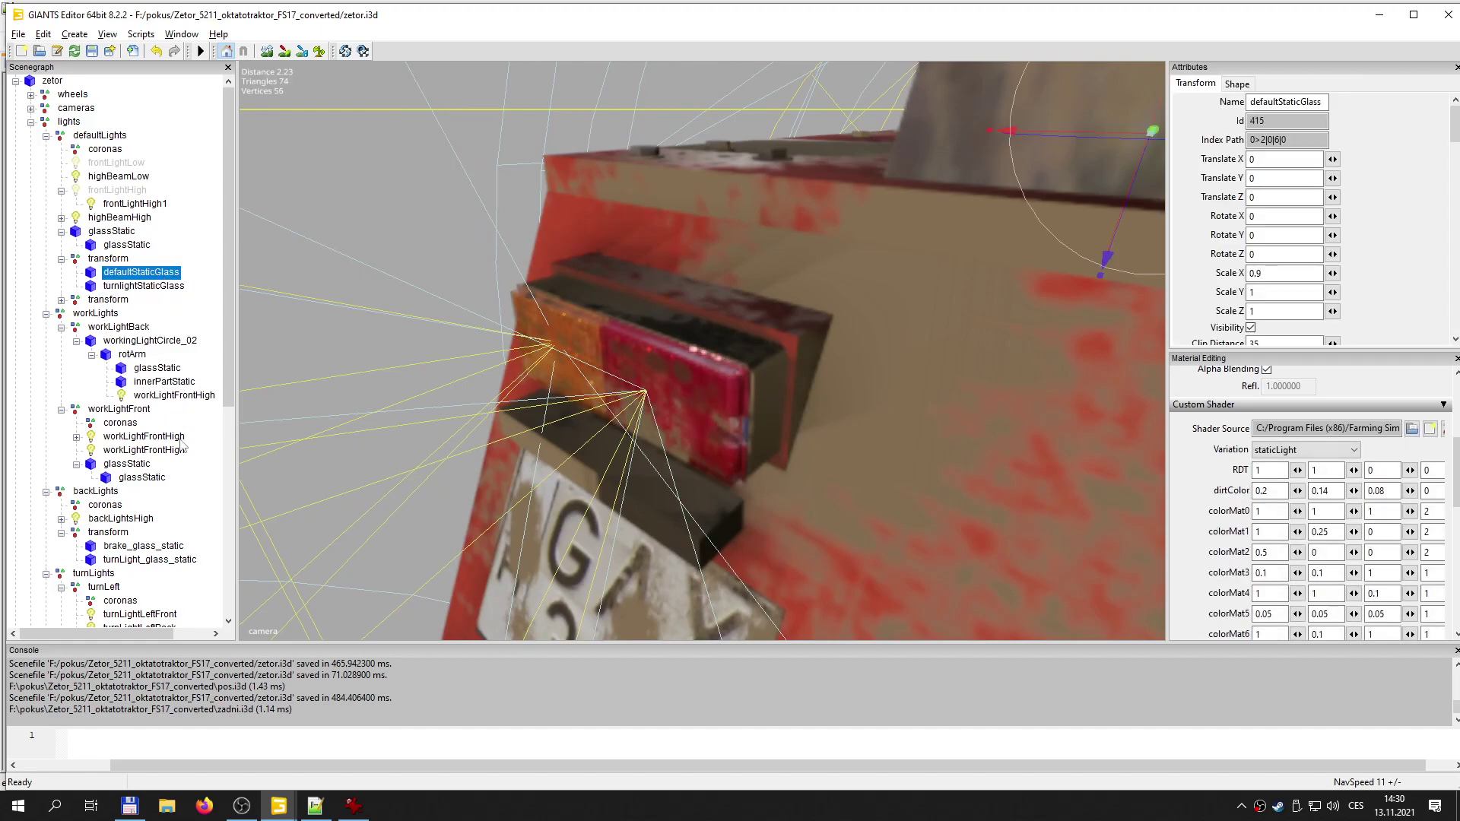
click(155, 477)
click(158, 560)
click(141, 544)
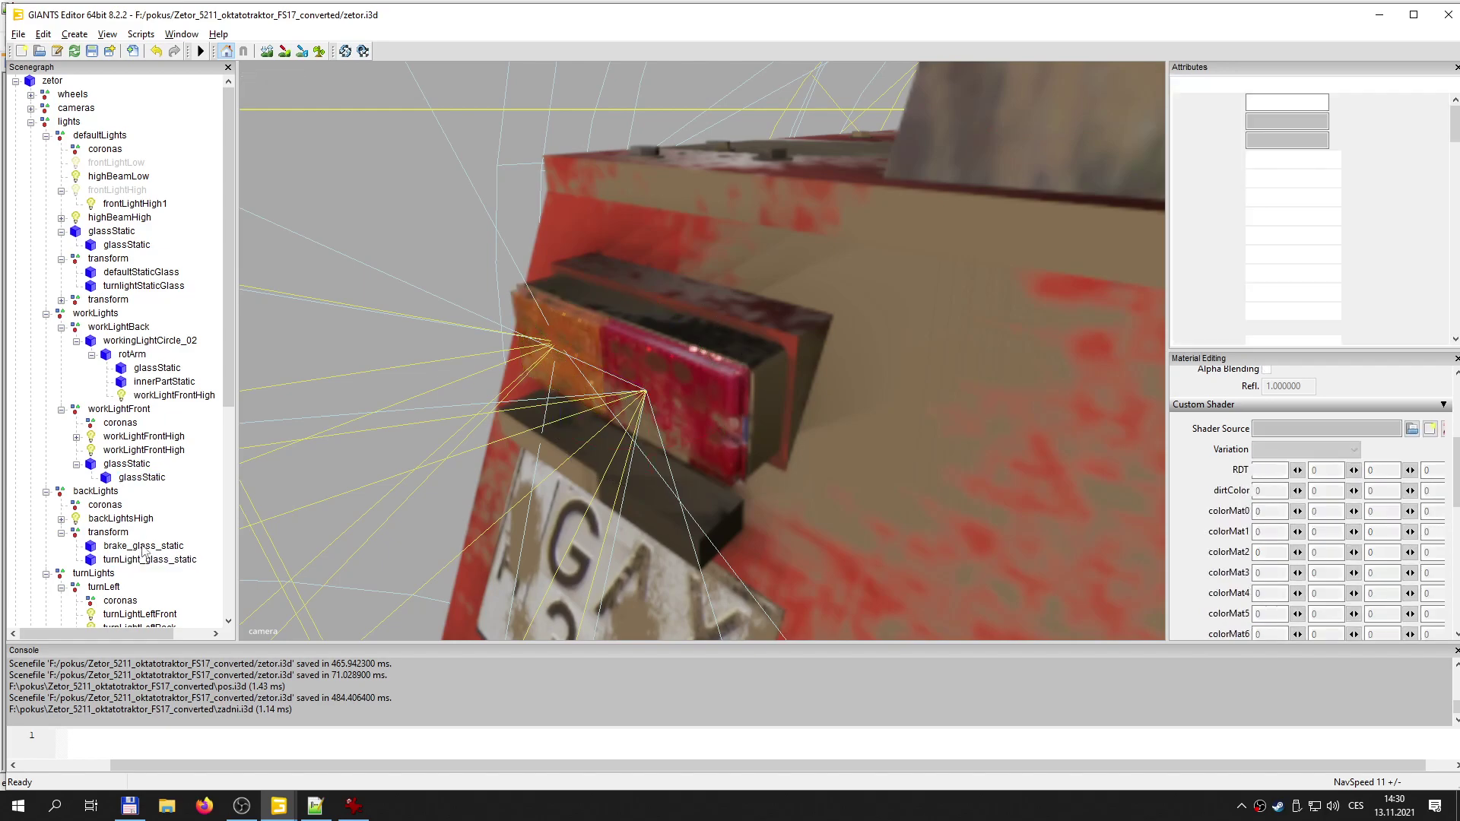
click(142, 548)
click(142, 563)
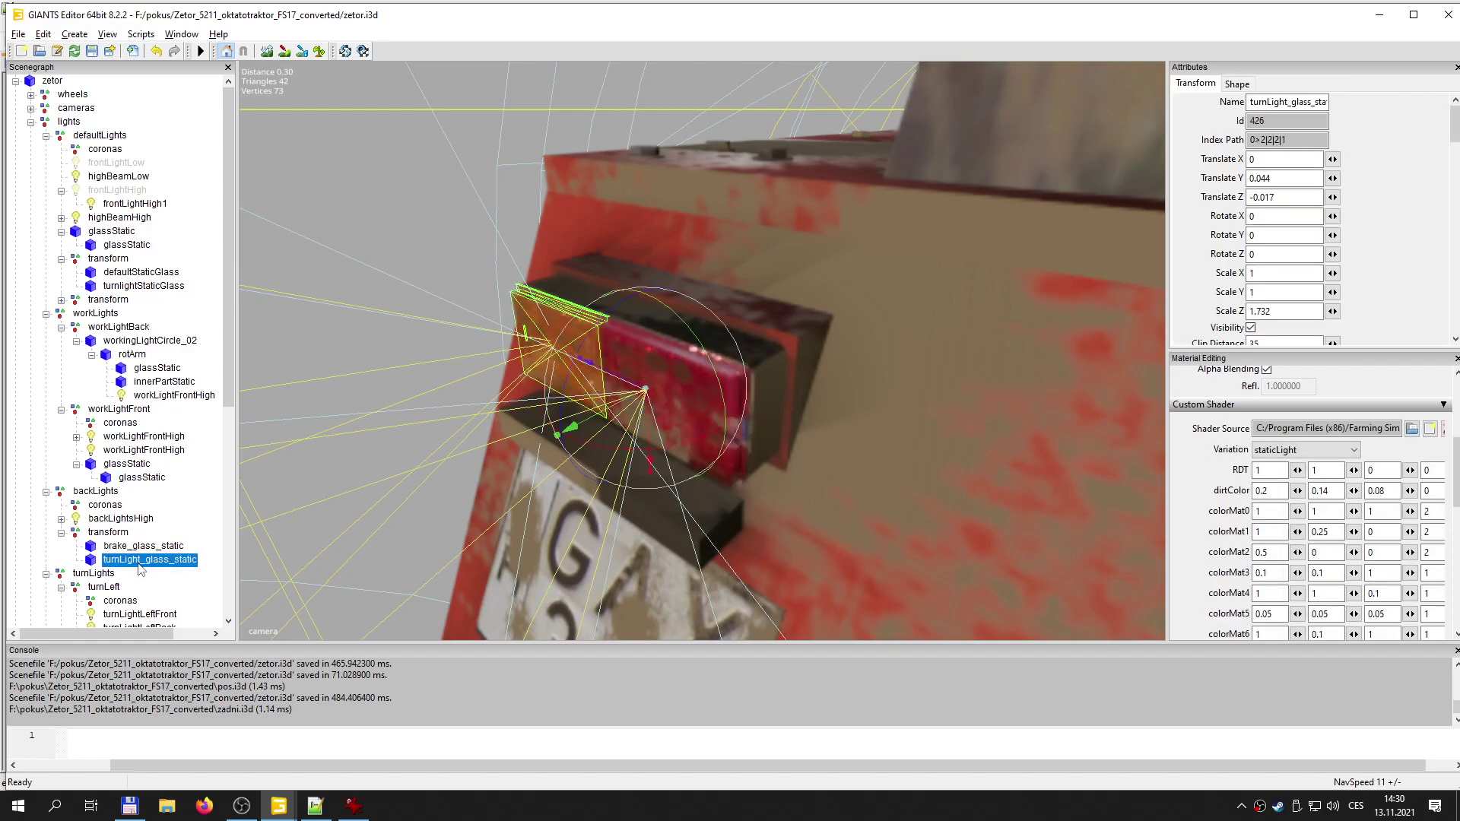
click(186, 522)
click(155, 562)
click(152, 546)
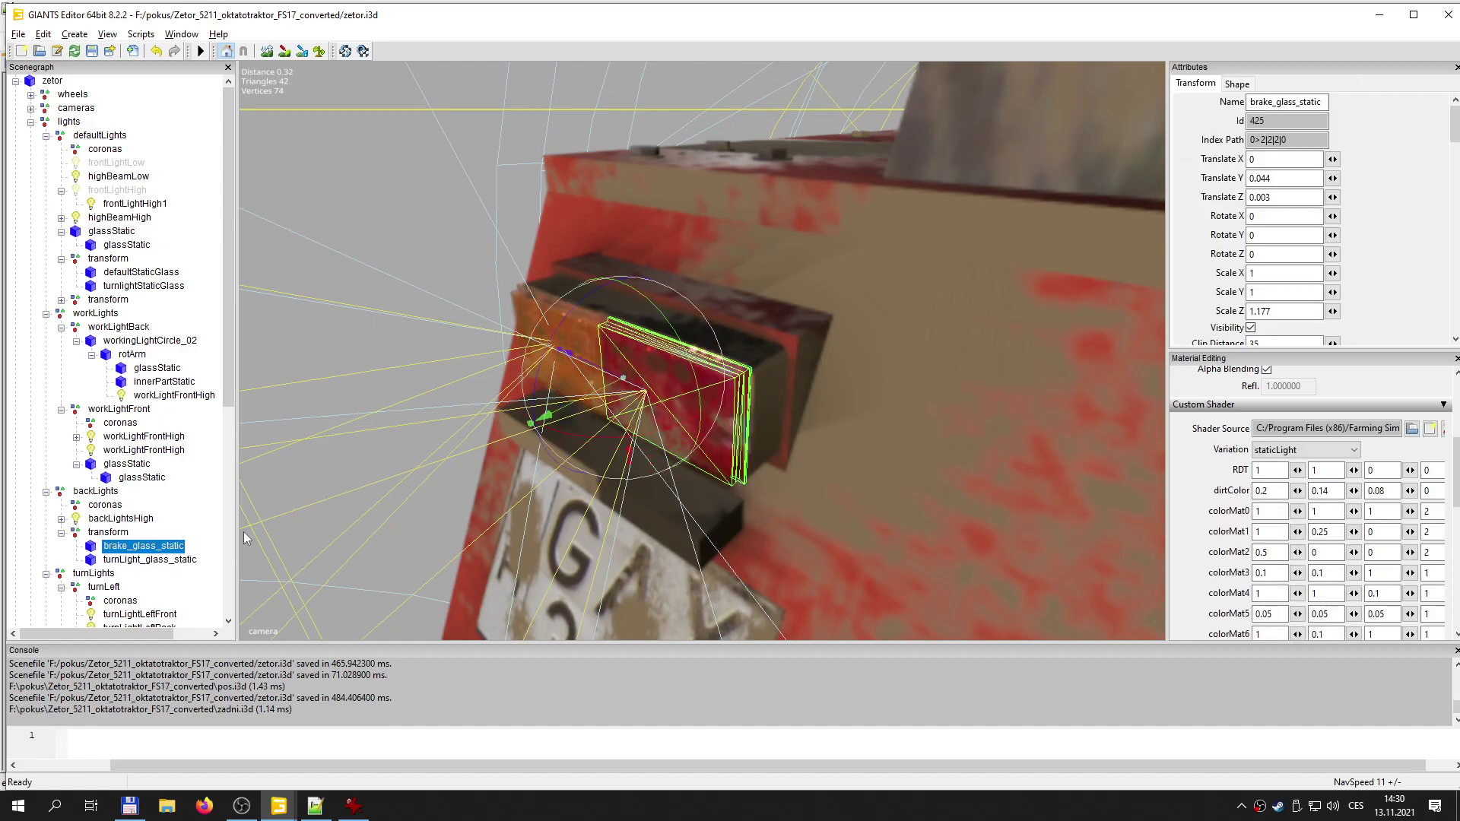
click(190, 489)
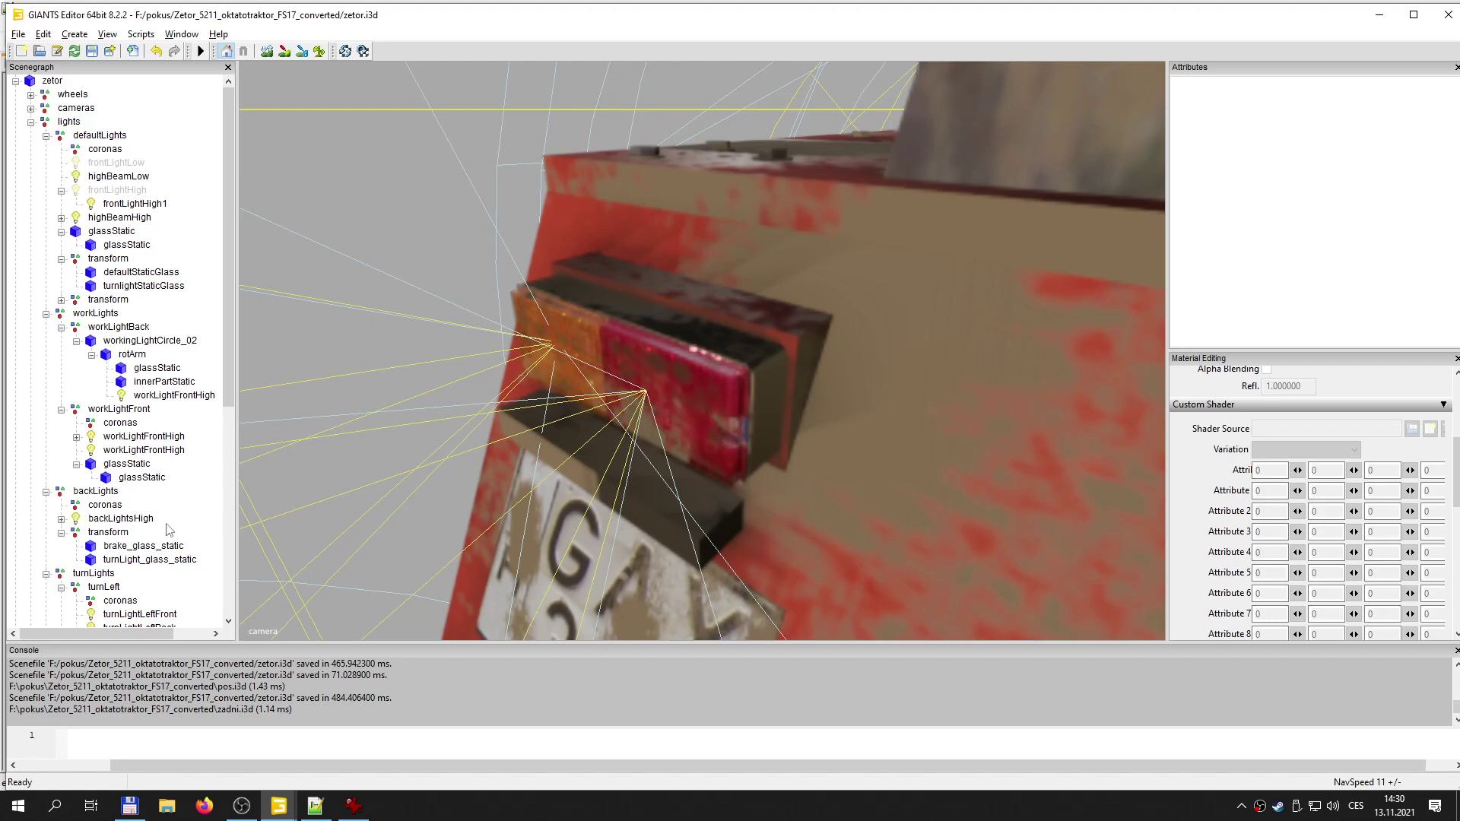
click(138, 547)
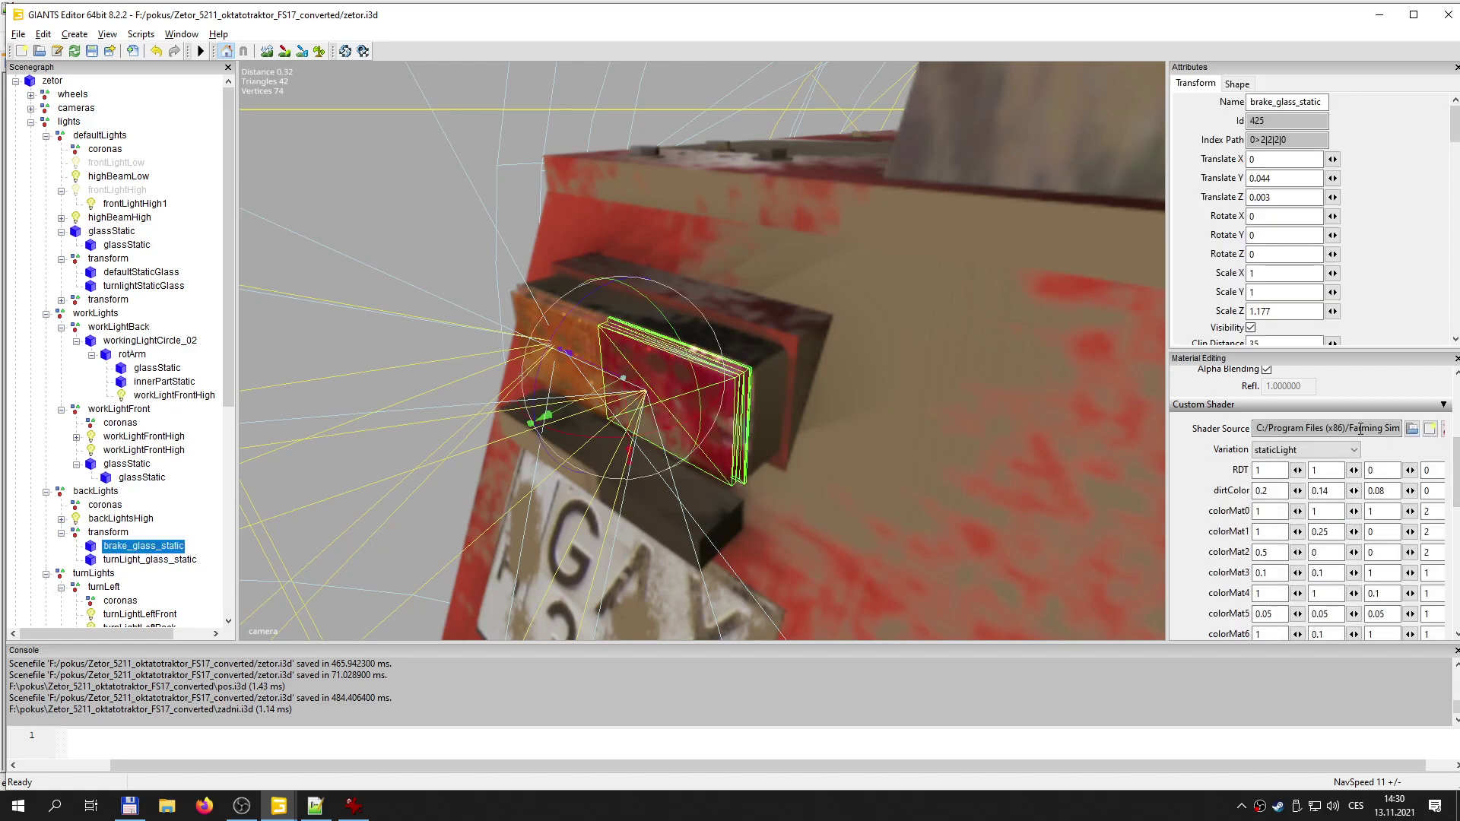
- Review the material and custom shader settings of brake_glass_static, then collapse the custom shader section
scroll(1359, 427, up, 2)
scroll(1259, 411, up, 3)
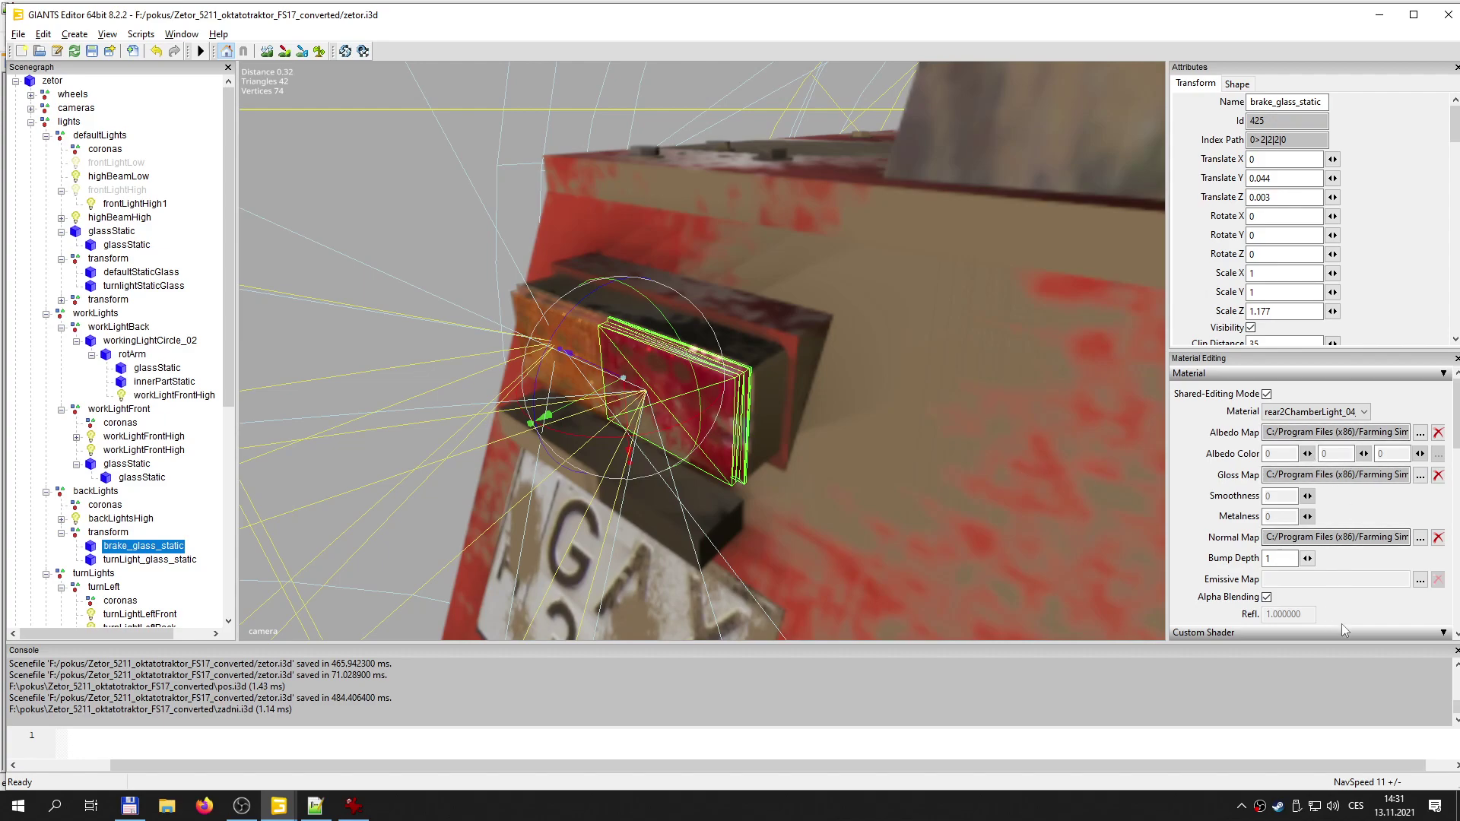
click(1444, 632)
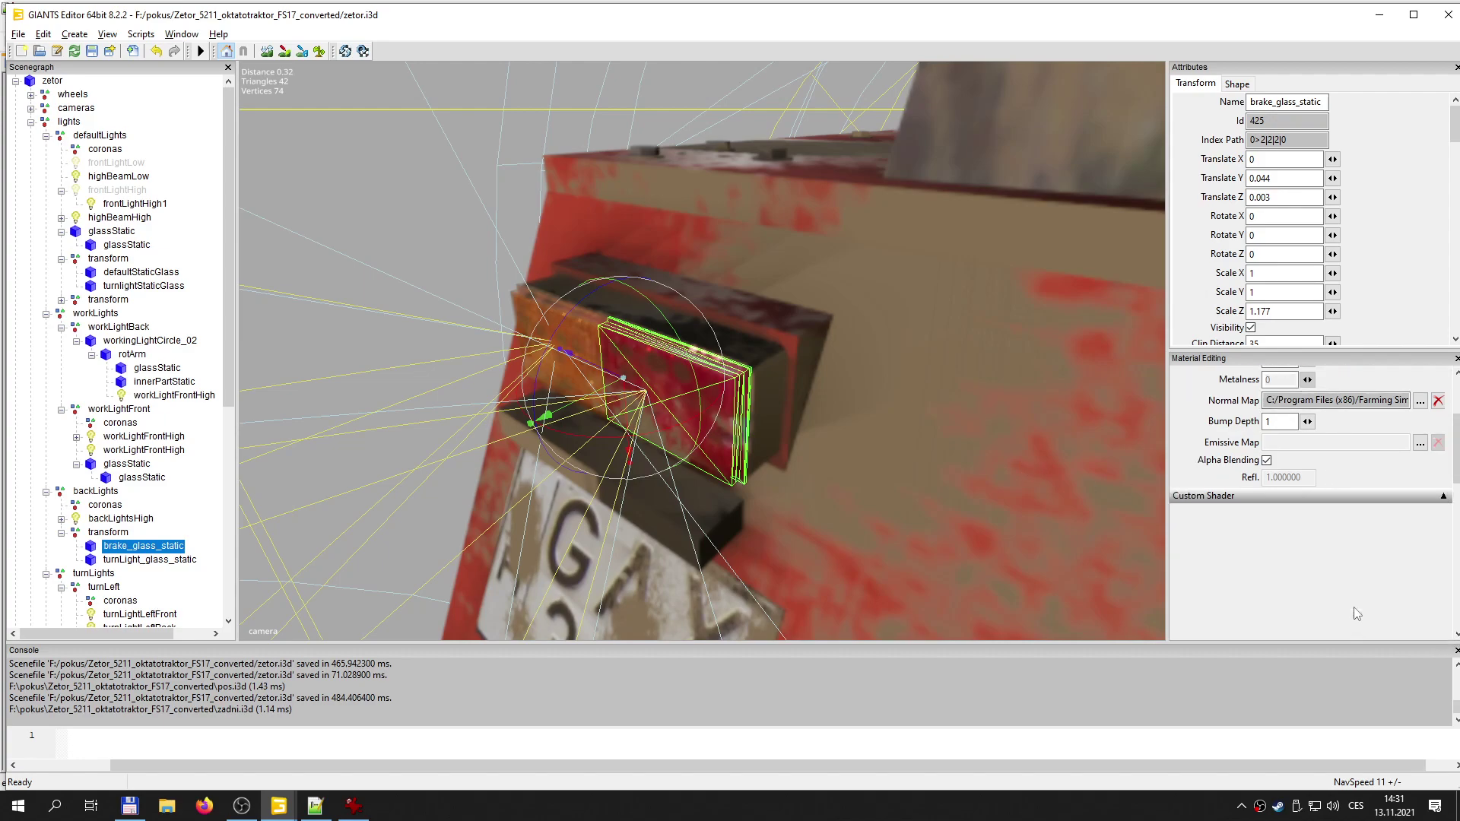
click(1442, 496)
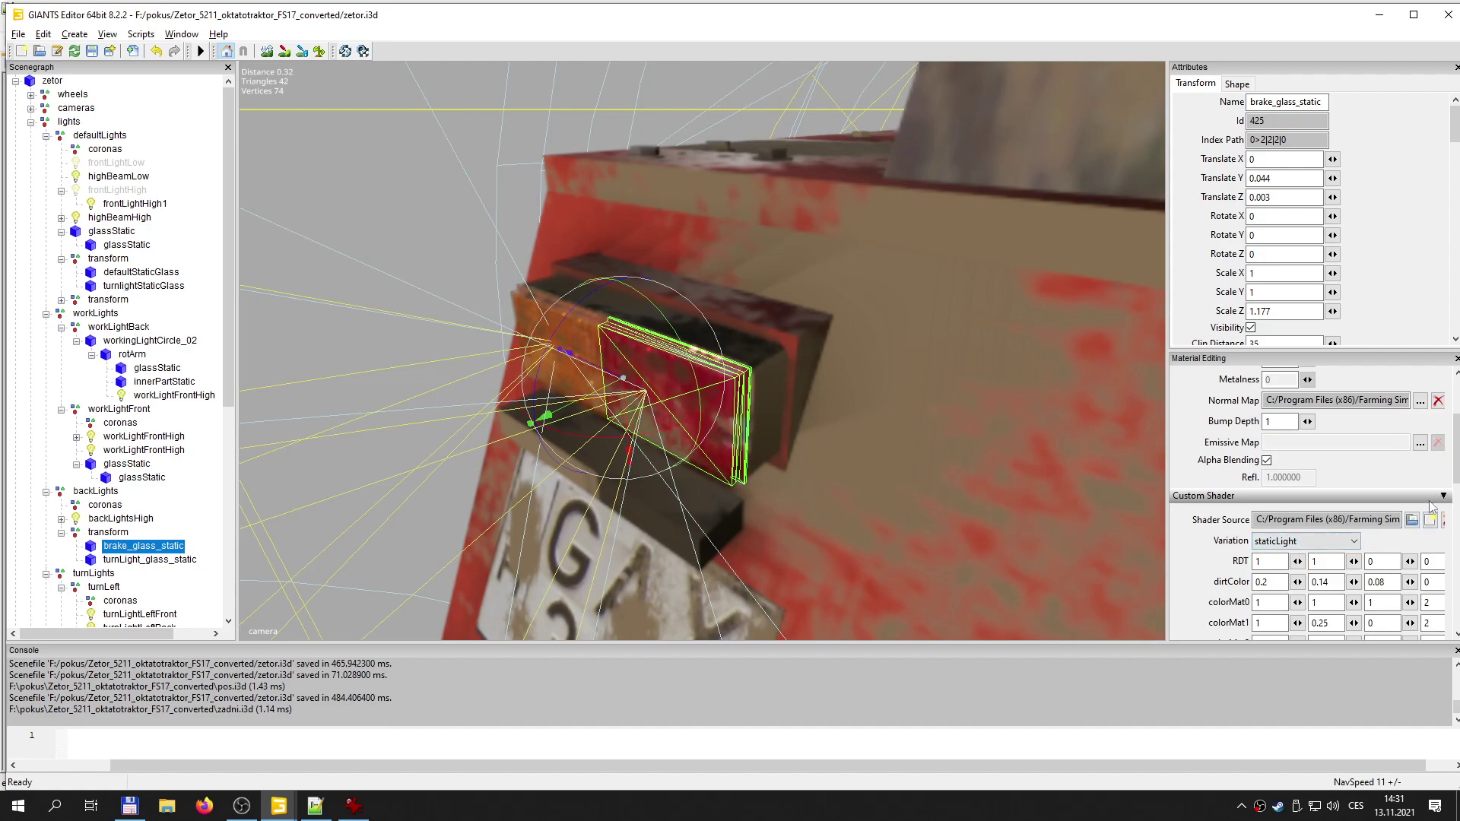
click(1444, 497)
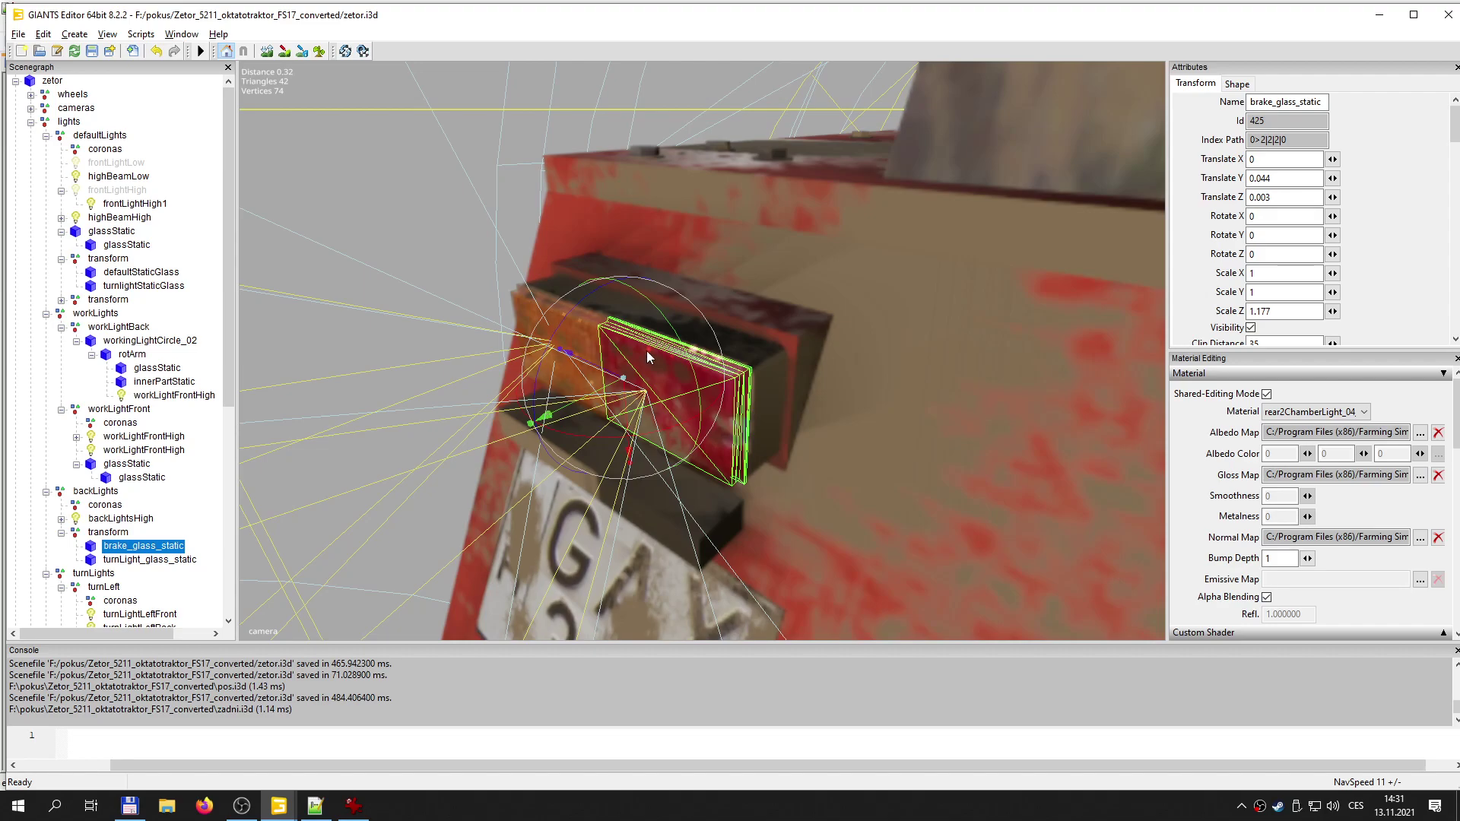
- Duplicate the rear glass transform group within backLights and place the copy on the opposite fender with Translate X -0.989
alt+drag(582, 354, 759, 377)
scroll(655, 364, down, 3)
scroll(625, 393, up, 3)
scroll(741, 378, down, 3)
scroll(733, 391, up, 3)
scroll(753, 380, down, 5)
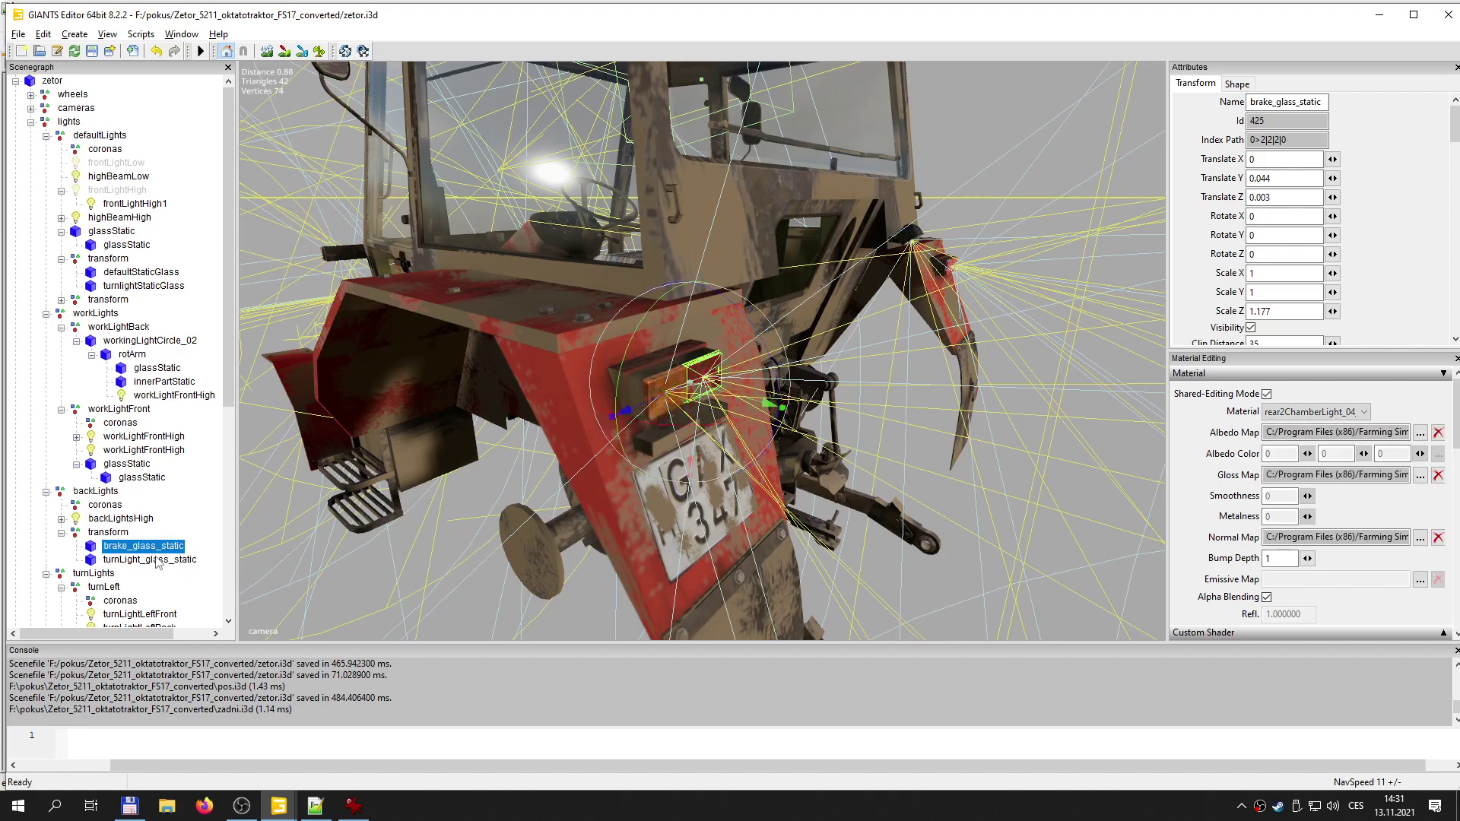
click(106, 532)
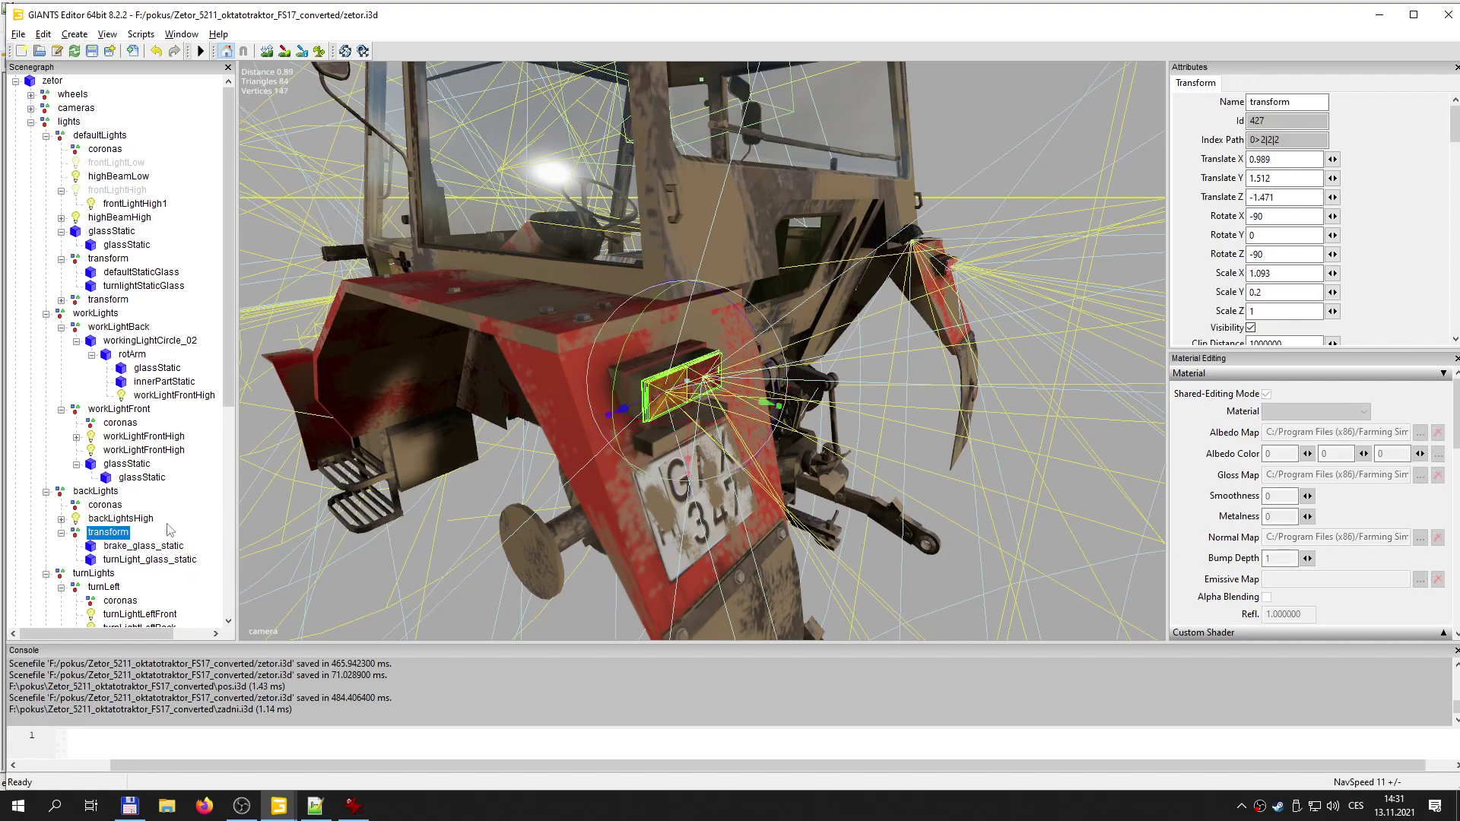
click(111, 495)
key(ctrl+v)
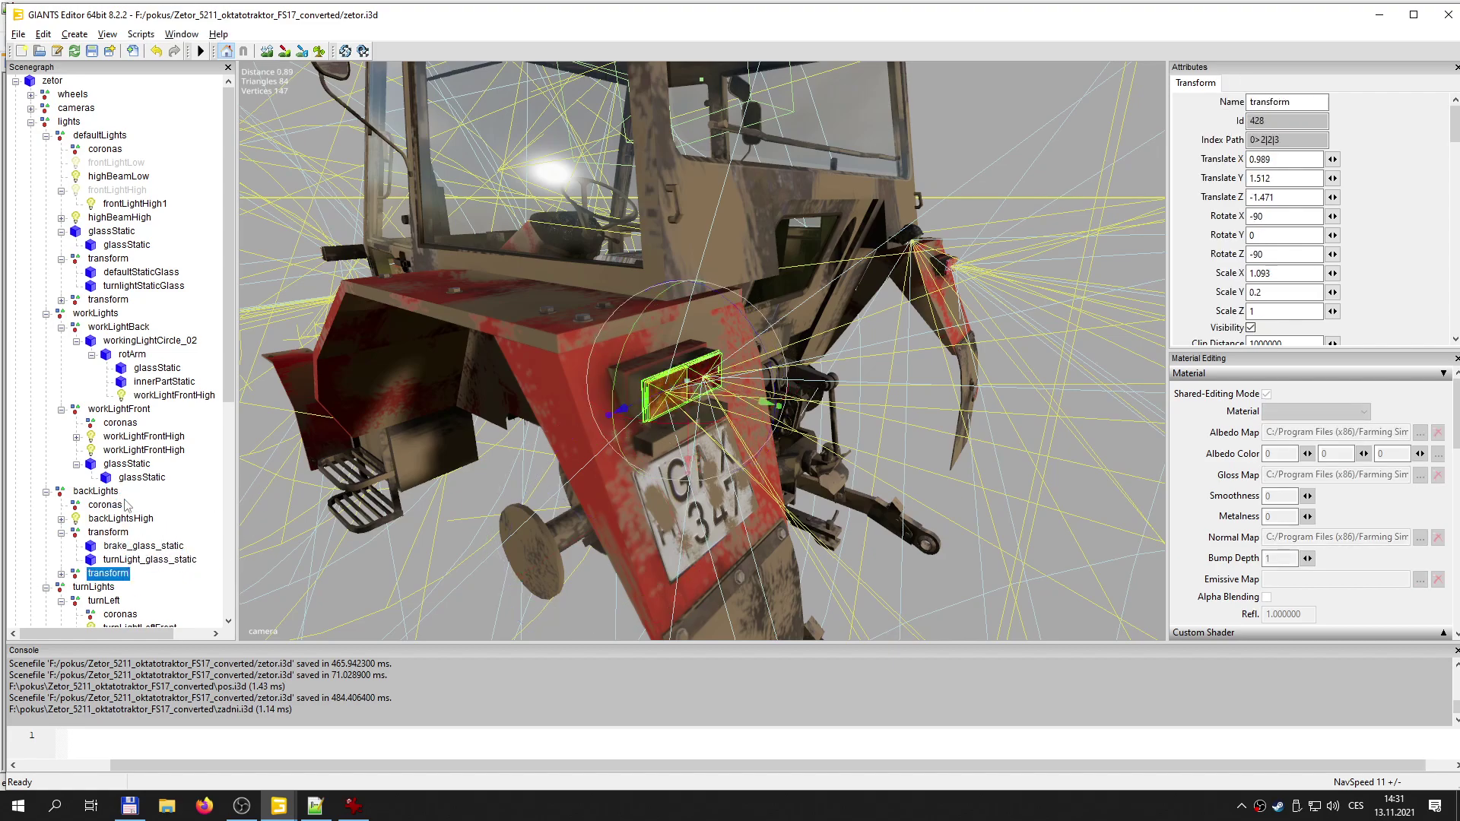
click(1251, 159)
text(-)
- Turn the copied glass group to match the opposite rear lamp by setting Rotate Z to 90
alt+drag(943, 335, 806, 354)
scroll(806, 359, up, 5)
alt+middle_drag(806, 362, 802, 374)
right_drag(802, 378, 804, 367)
drag(600, 313, 862, 293)
drag(1299, 254, 1133, 281)
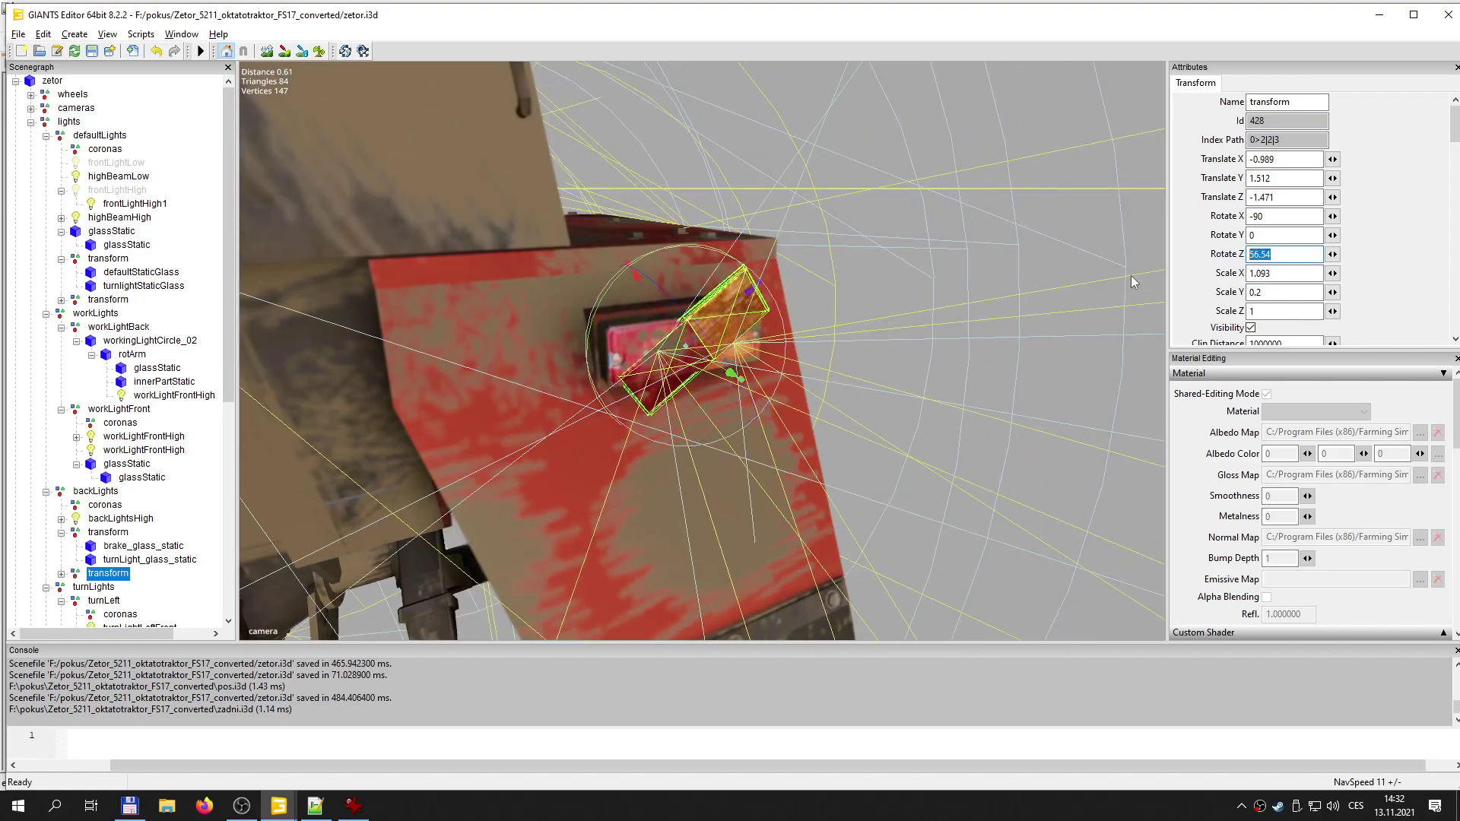
text(0)
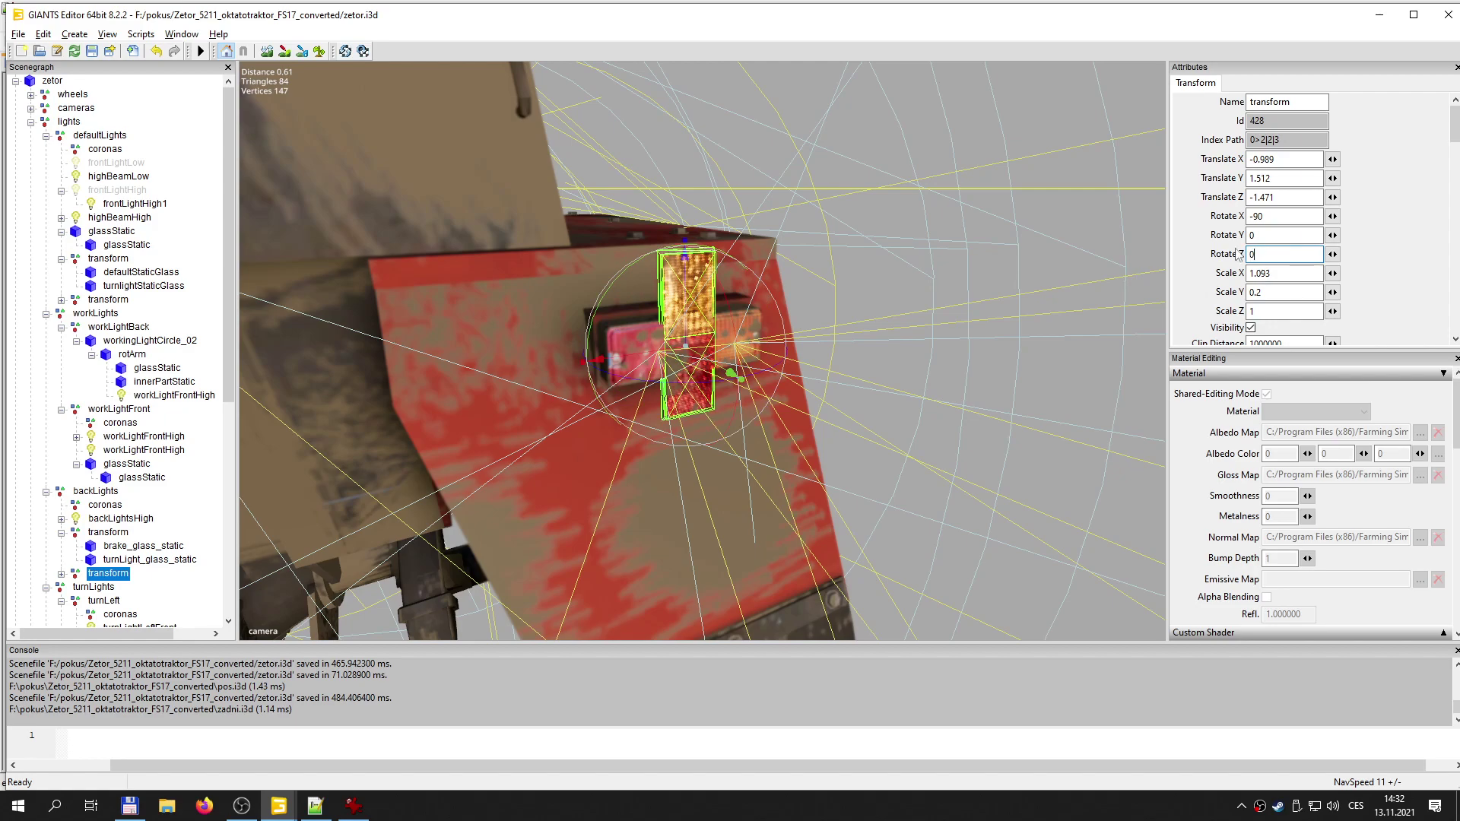
text(90)
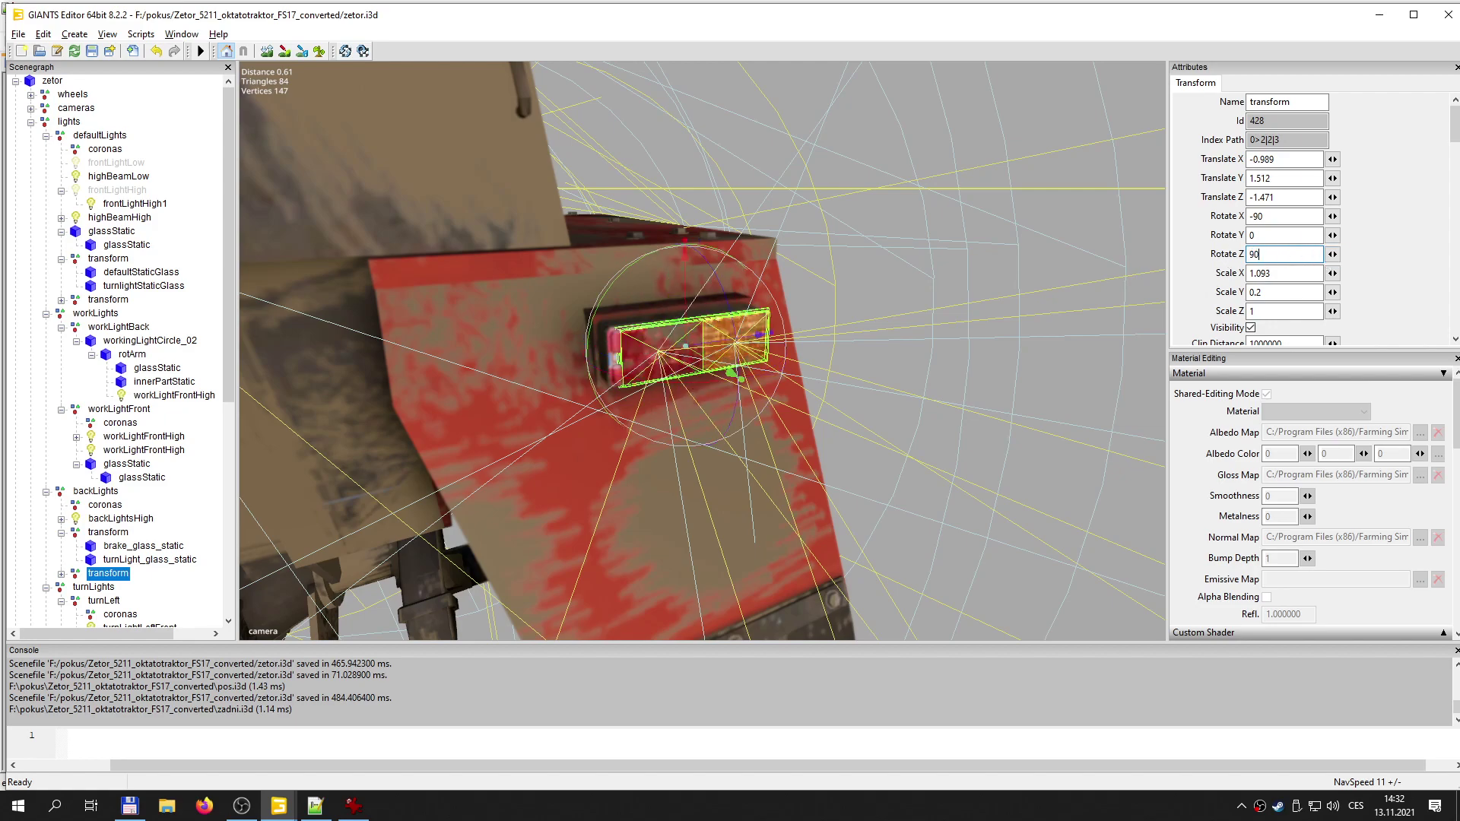
- Nudge the copied glass group sideways onto the opposite rear lamp, to about Translate X -0.98
alt+drag(722, 348, 620, 390)
right_drag(620, 396, 784, 462)
drag(782, 461, 774, 419)
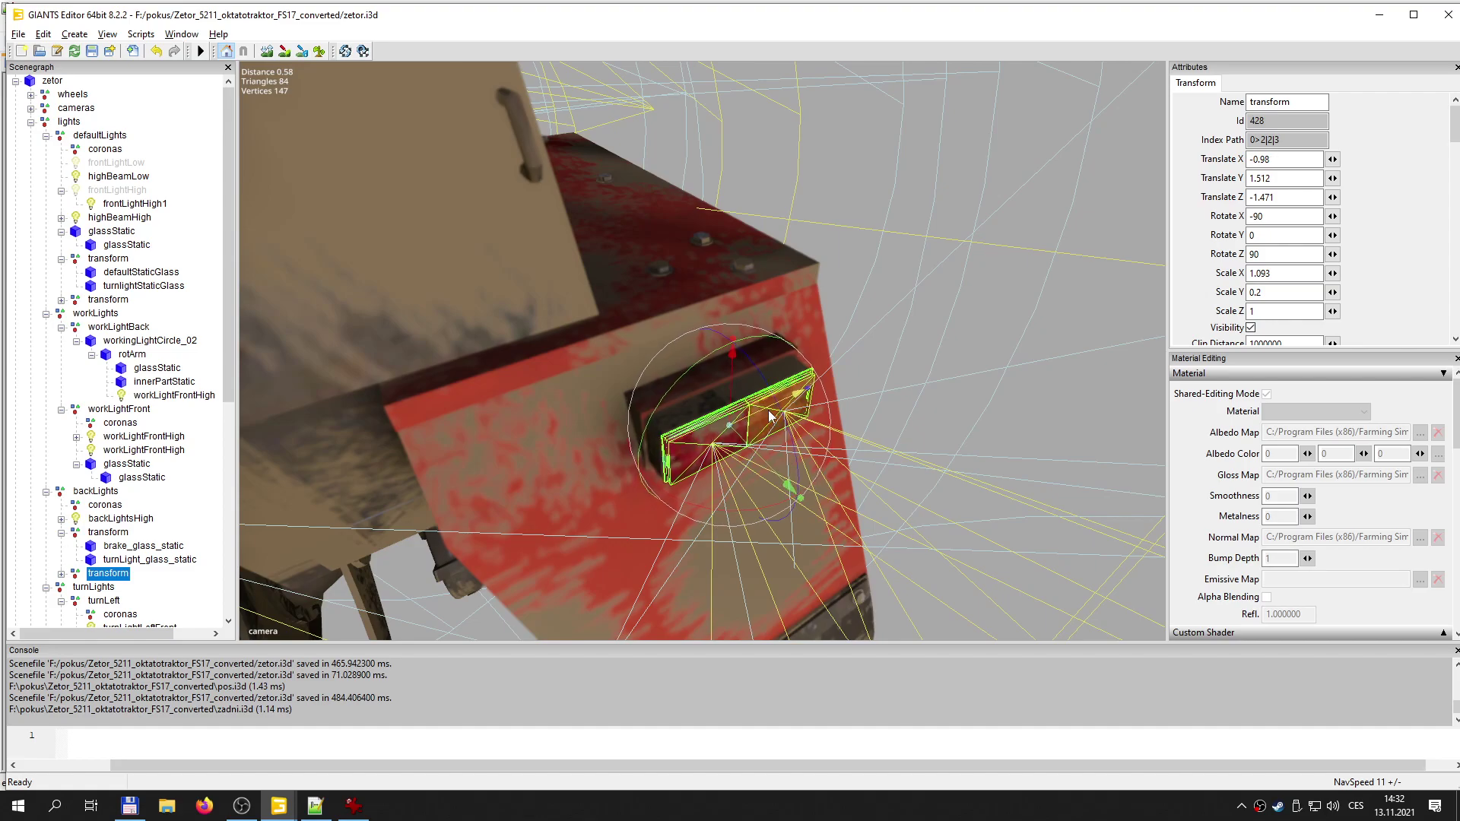
drag(769, 411, 766, 411)
alt+drag(785, 465, 610, 467)
alt+middle_drag(610, 467, 604, 467)
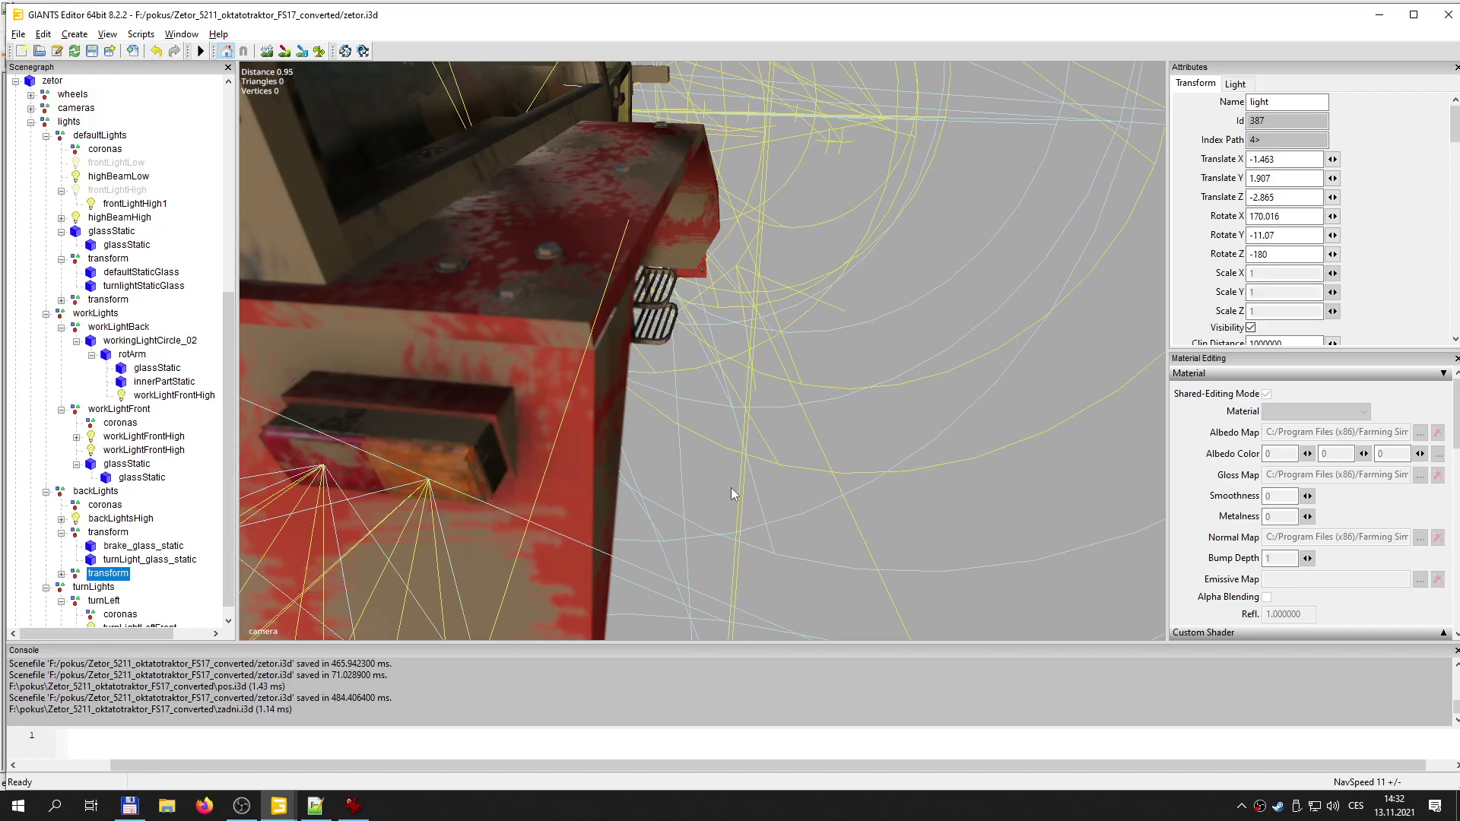
- Deselect the glass group, check the tractor's rear from the other side and save the scene
click(731, 485)
scroll(733, 490, down, 4)
alt+drag(735, 493, 590, 490)
alt+middle_drag(590, 490, 651, 327)
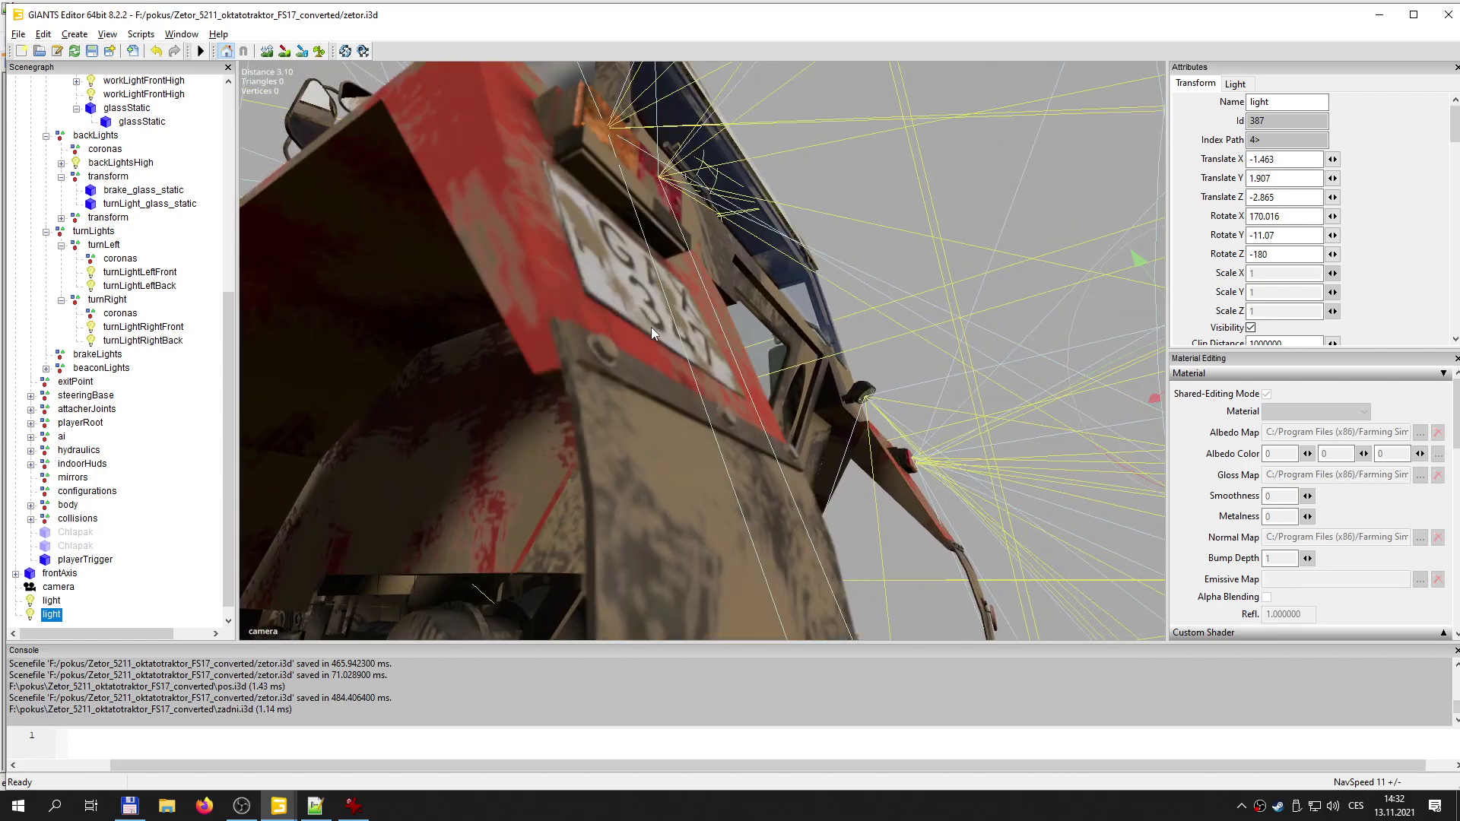
click(92, 51)
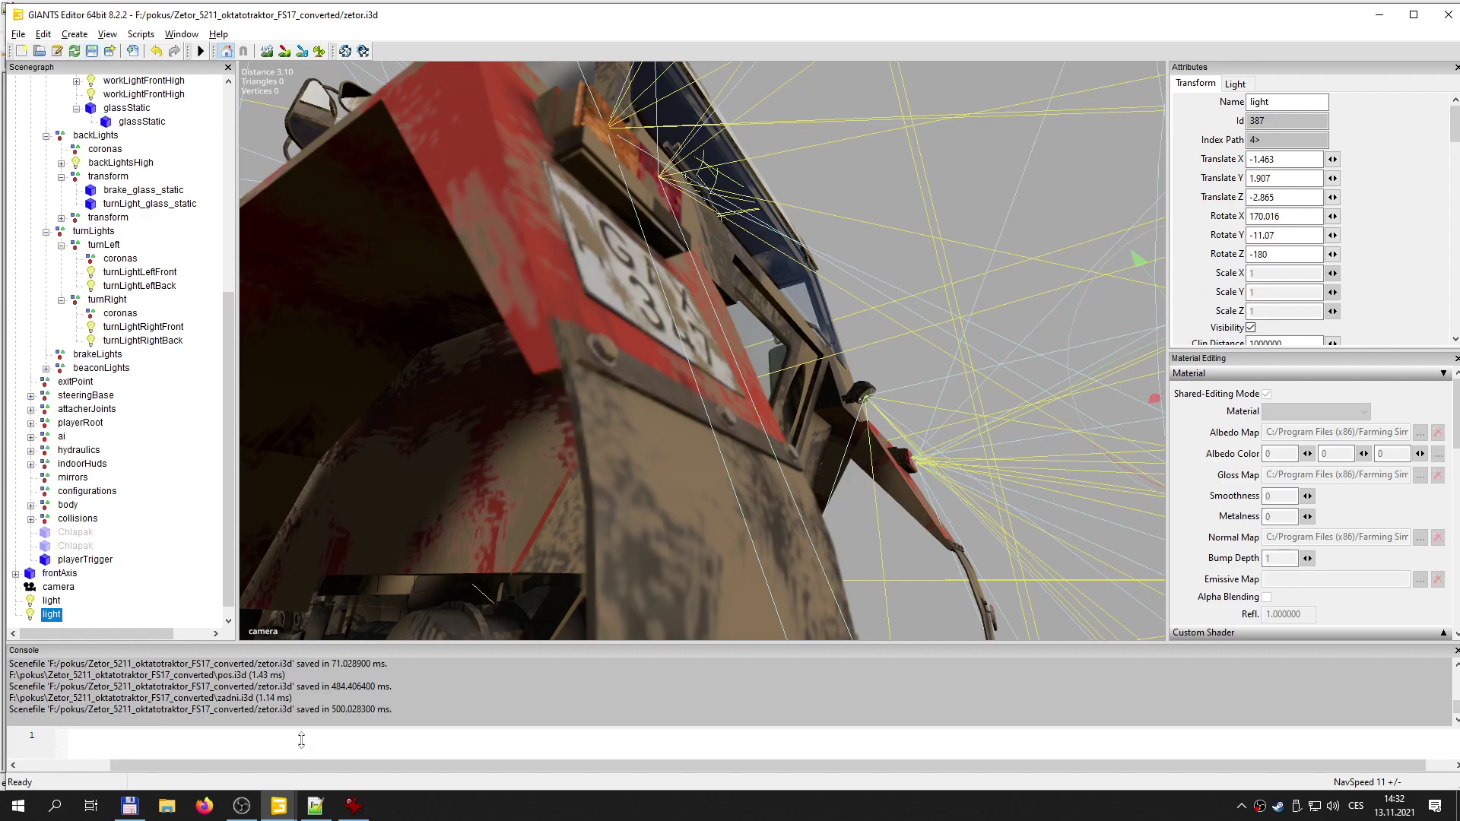
- Switch to IrfanView and look over the whole allLights.png light overview in full screen
click(354, 806)
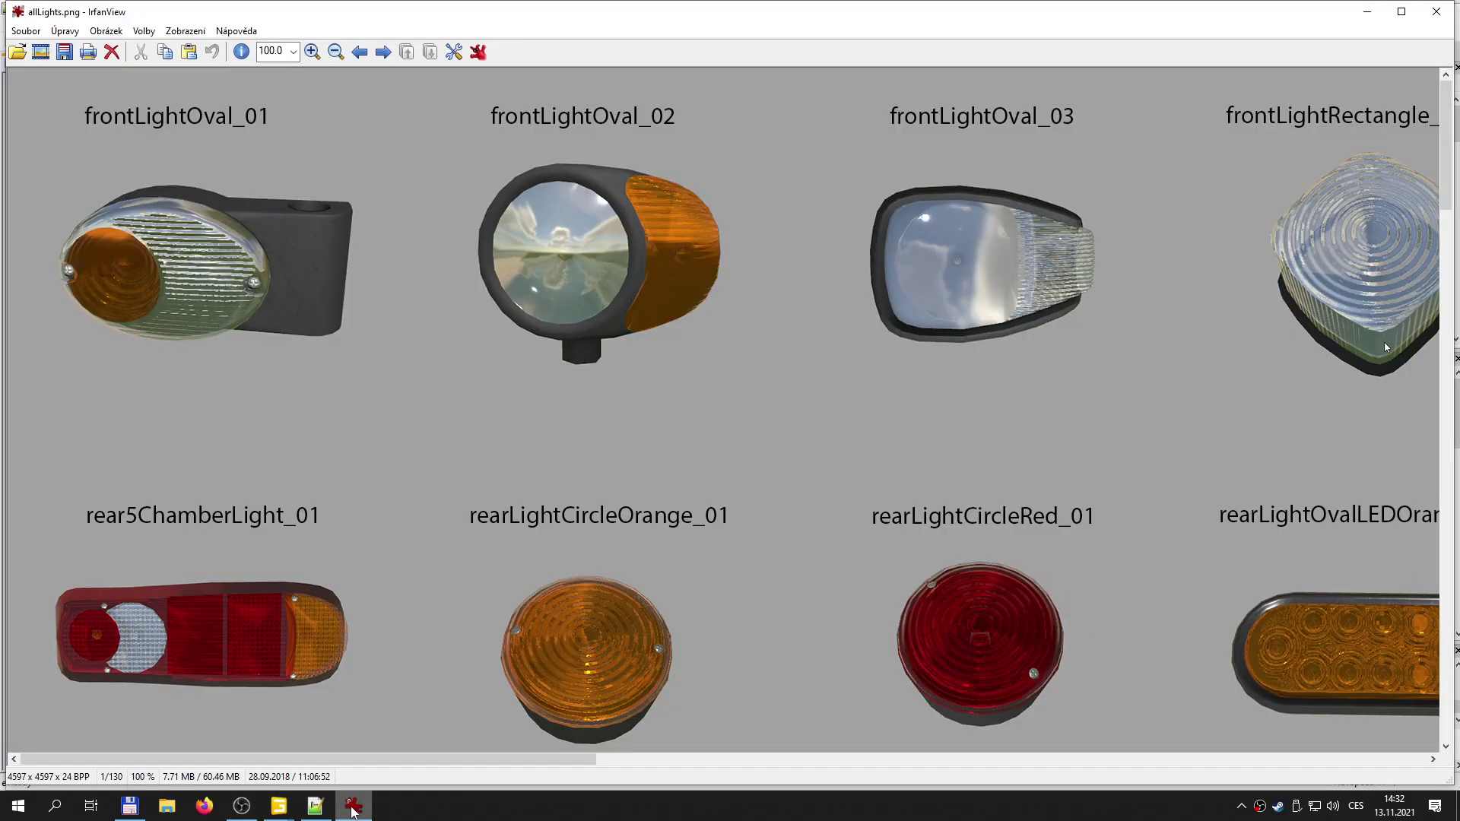
double_click(616, 624)
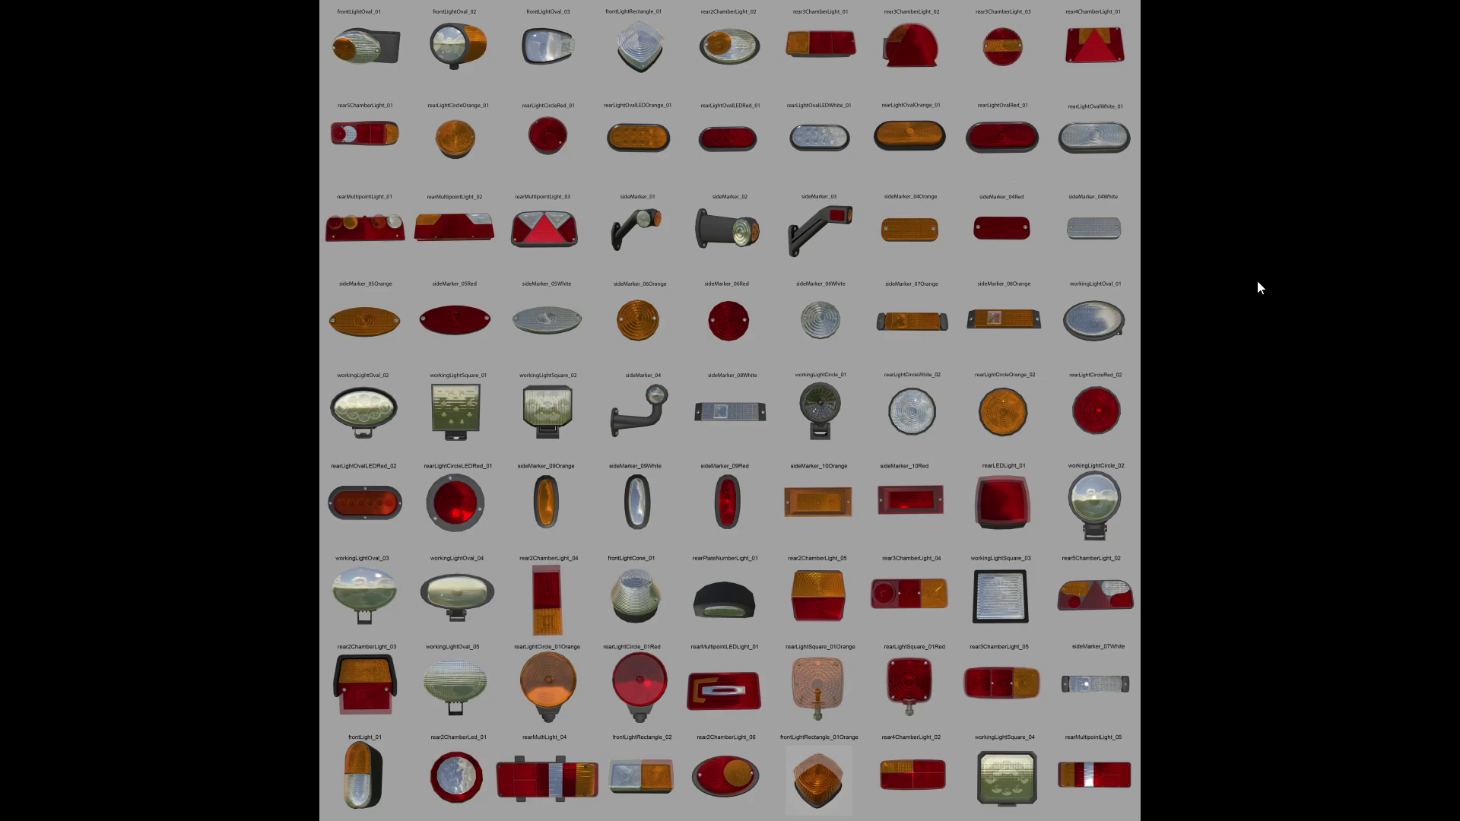
key(Escape)
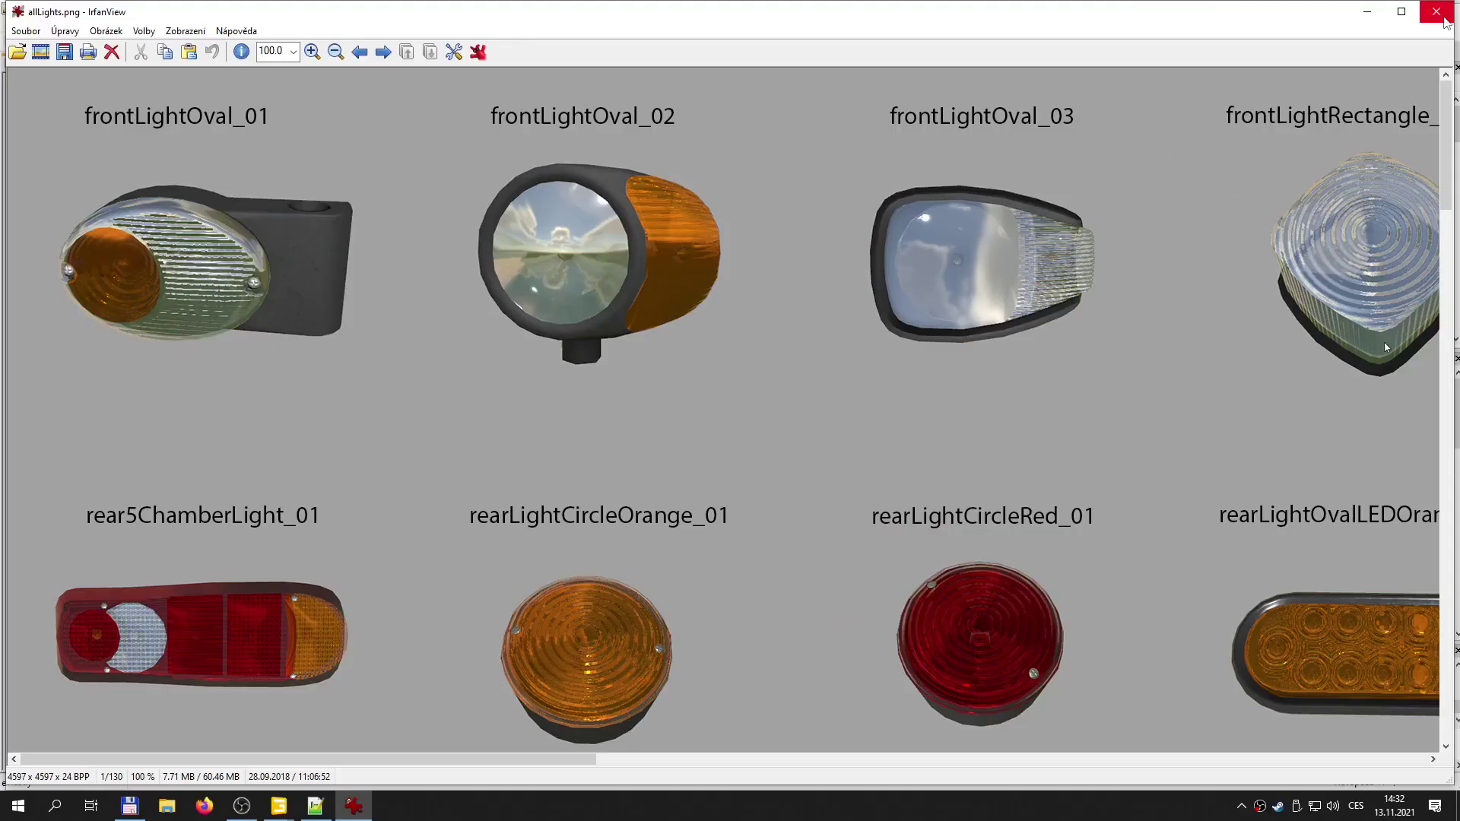
- Close the lights overview image and open workingLightSquare_03.i3d from the lizard lights folder in GIANTS Editor
click(1436, 13)
click(145, 807)
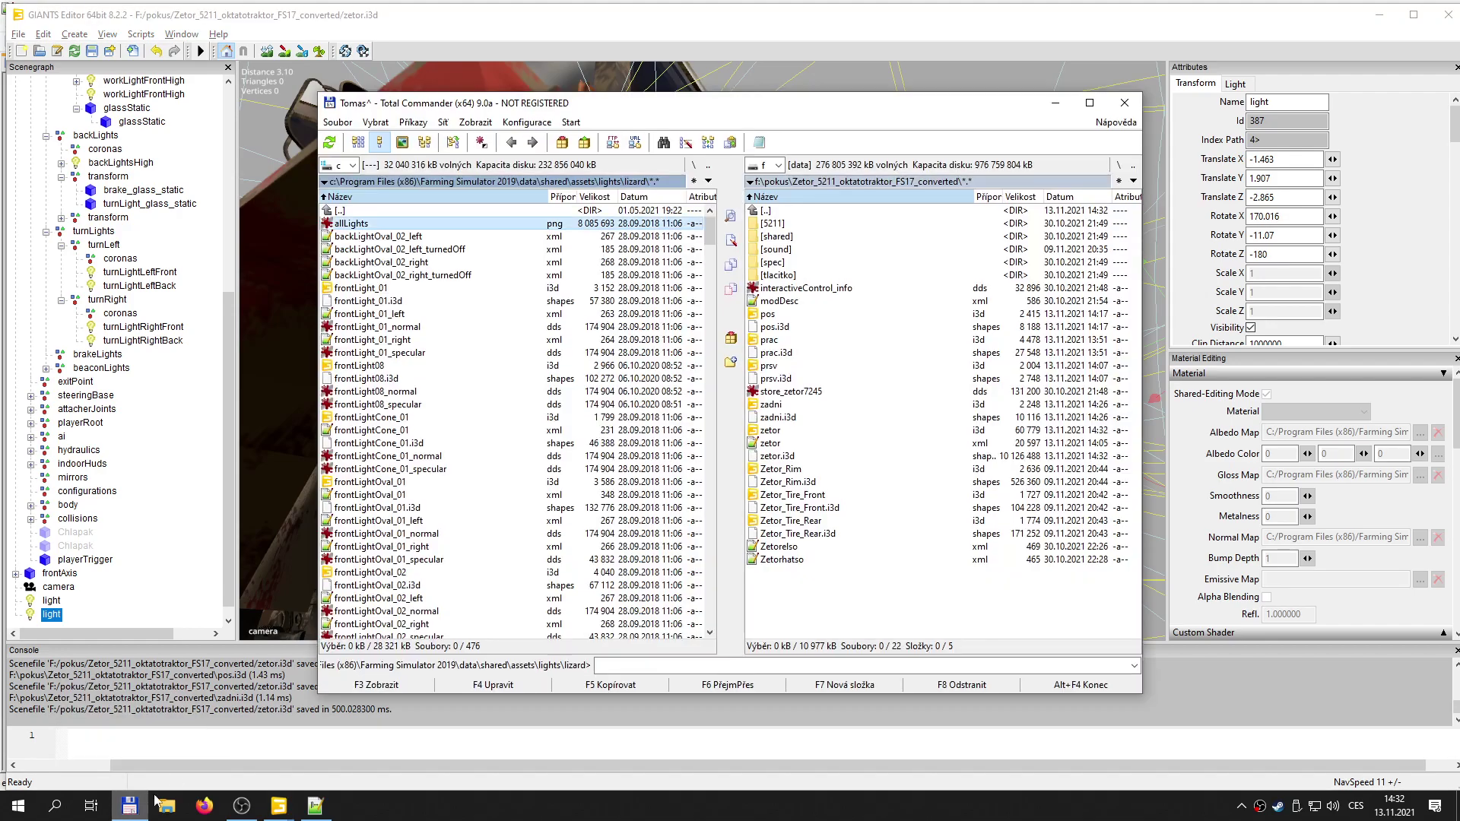
scroll(700, 272, down, 20)
drag(708, 277, 726, 631)
click(392, 559)
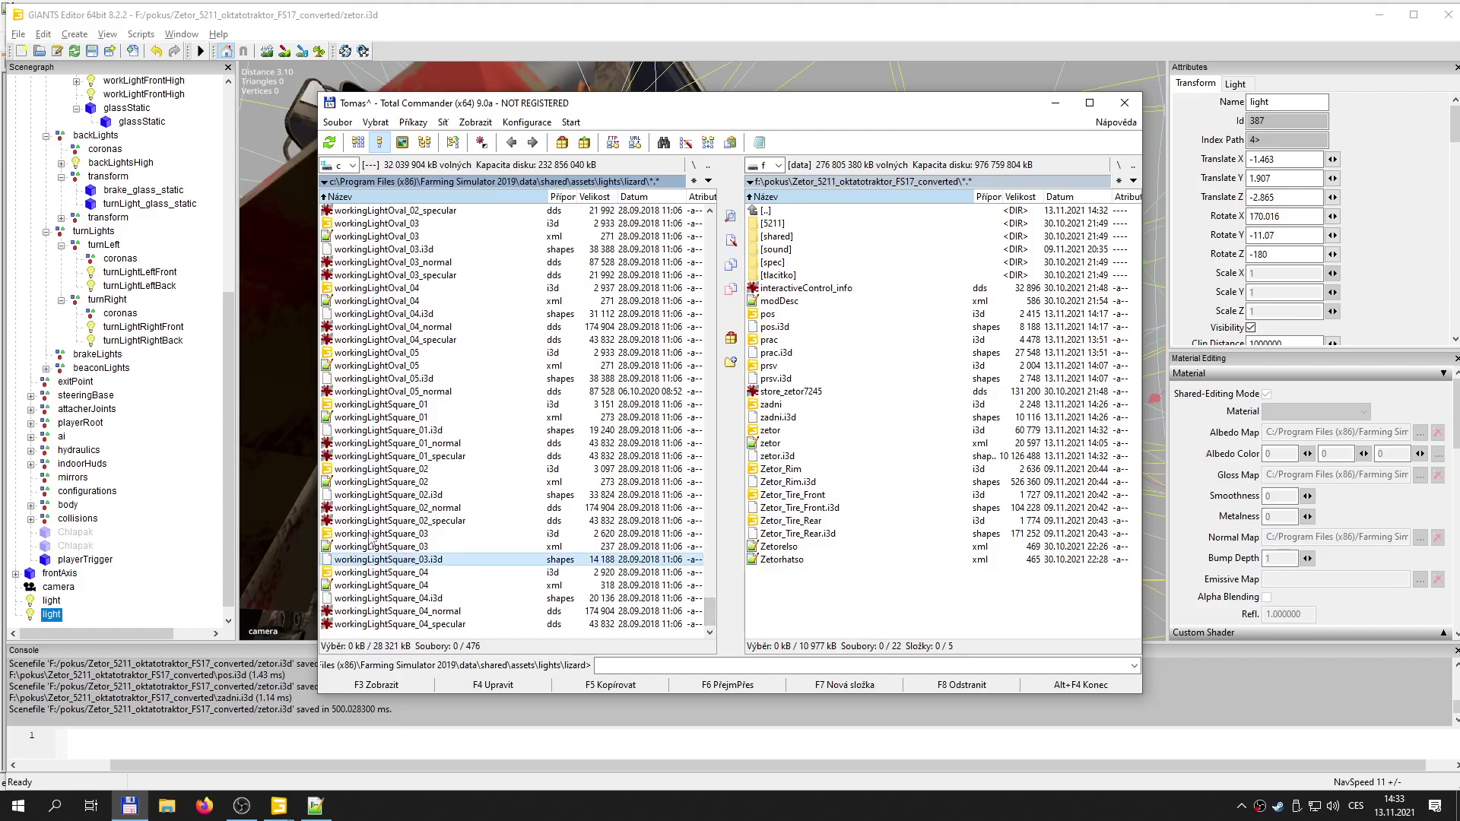
double_click(370, 536)
click(731, 496)
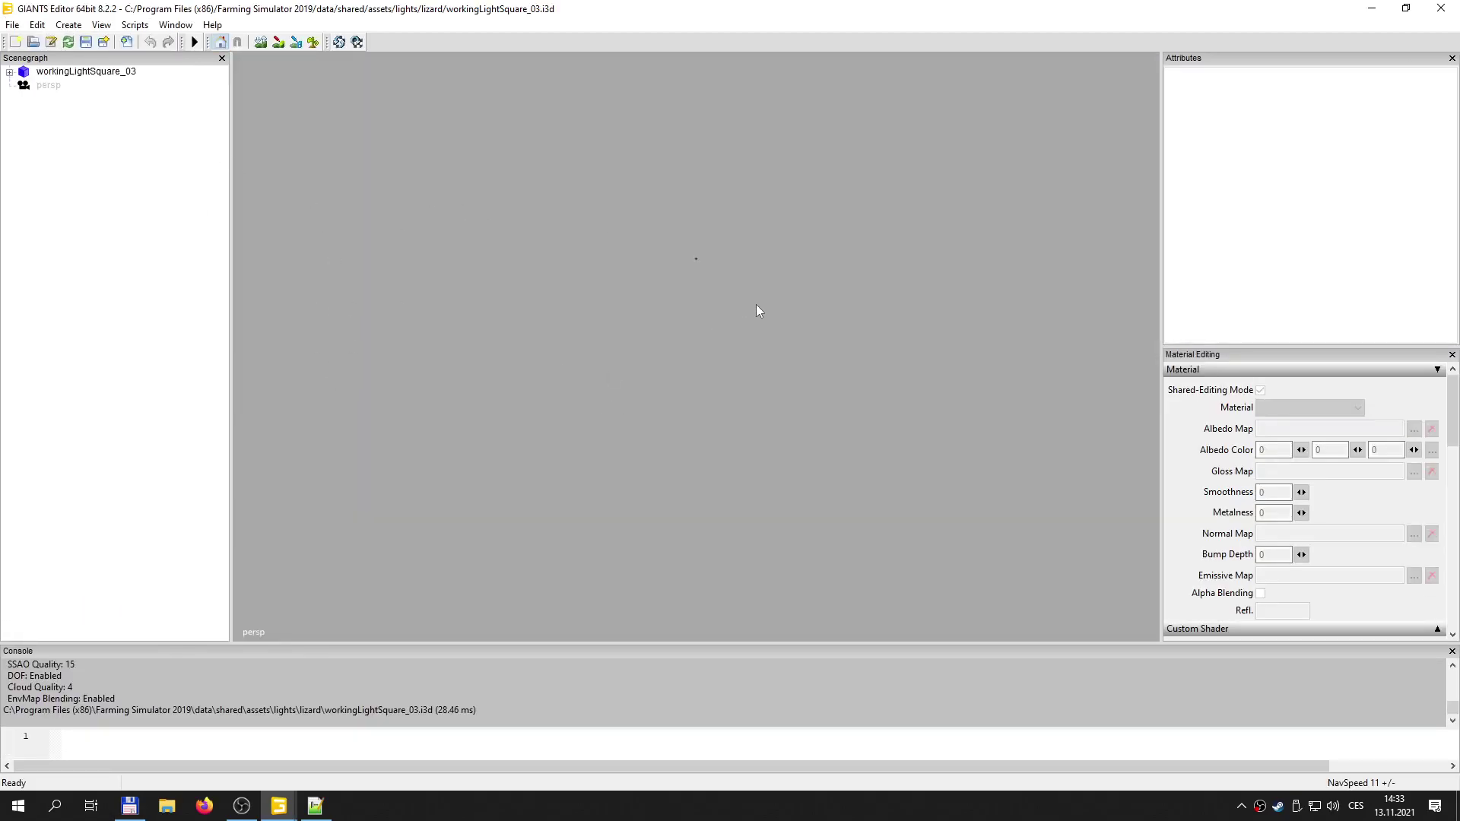
- Export only the glass_static part as ospz.i3d into the Zetor_5211_oktatotraktor_FS17_converted folder, and close the light file without saving it
alt+drag(820, 257, 823, 271)
alt+right_drag(823, 272, 770, 163)
click(9, 71)
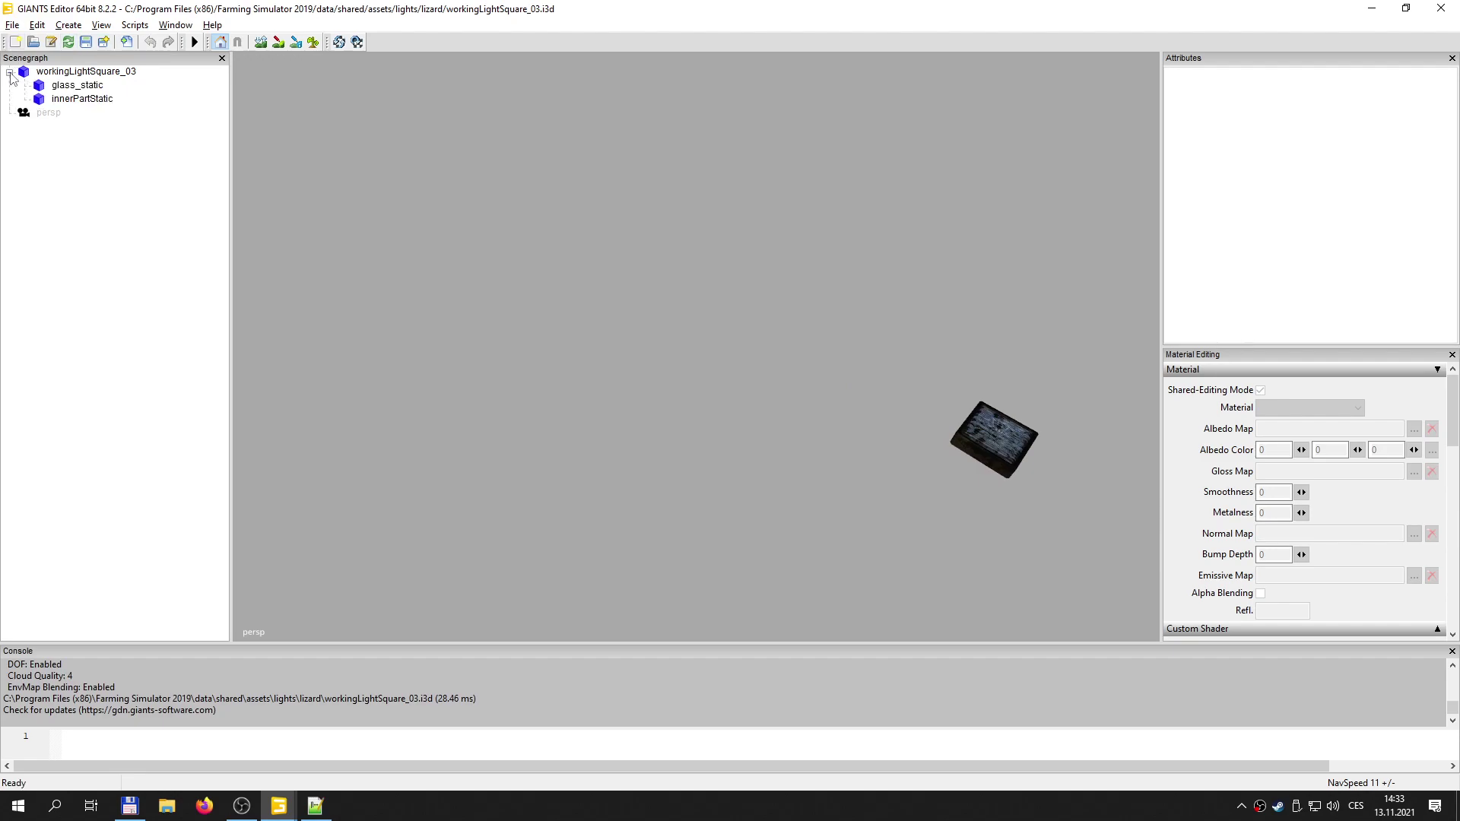
click(69, 87)
click(12, 25)
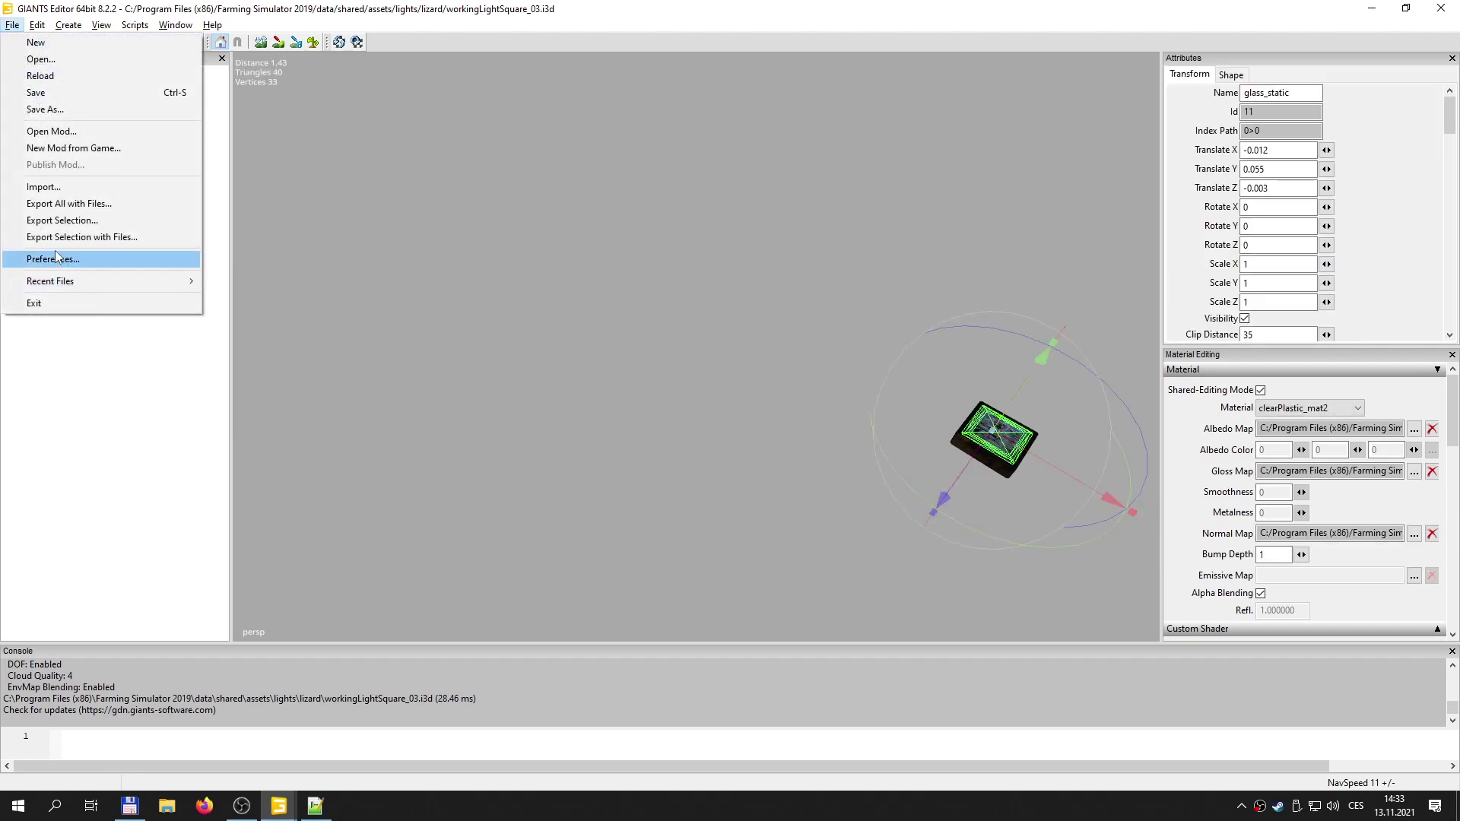
click(149, 220)
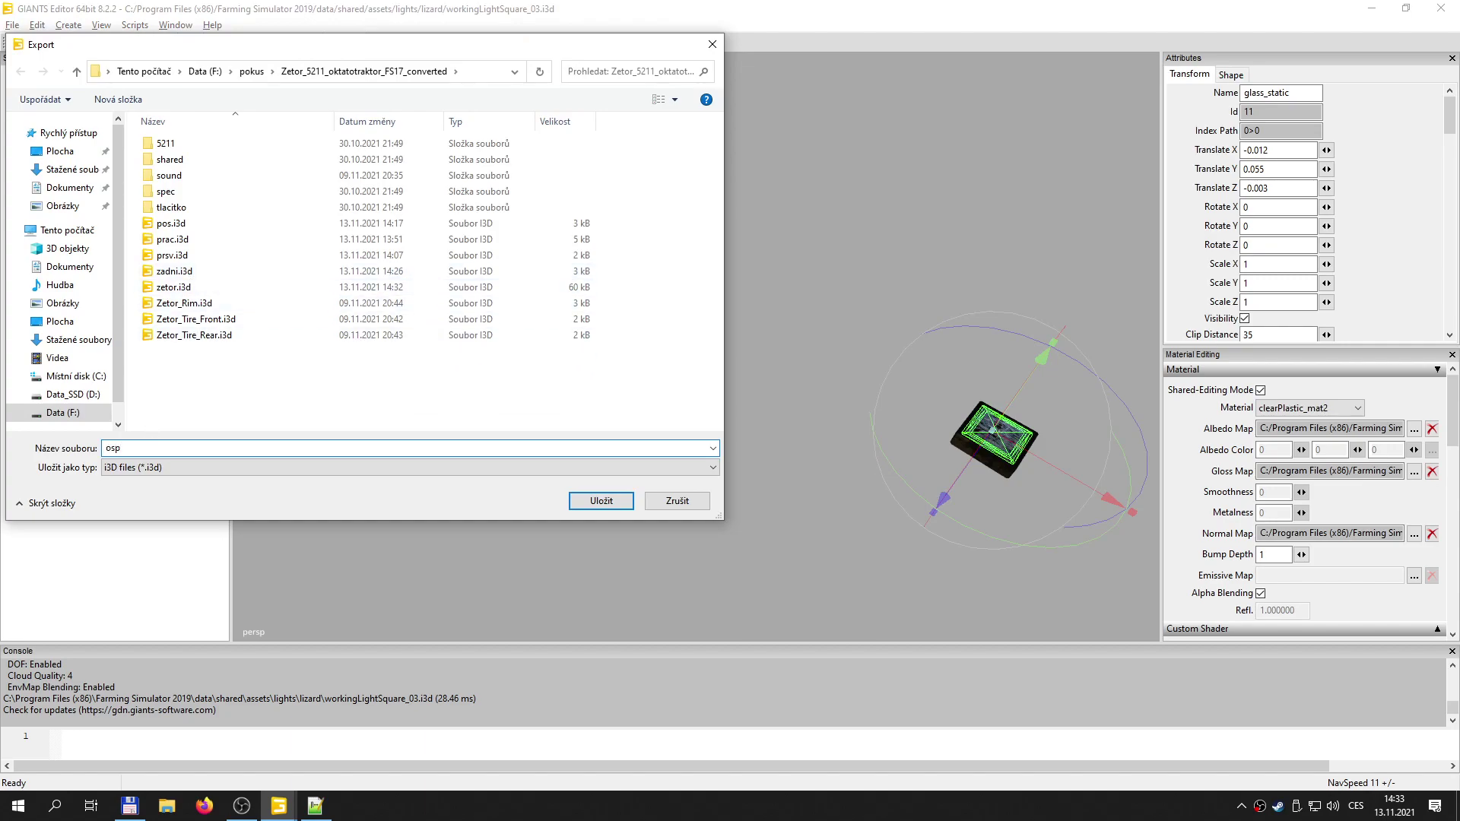
click(601, 500)
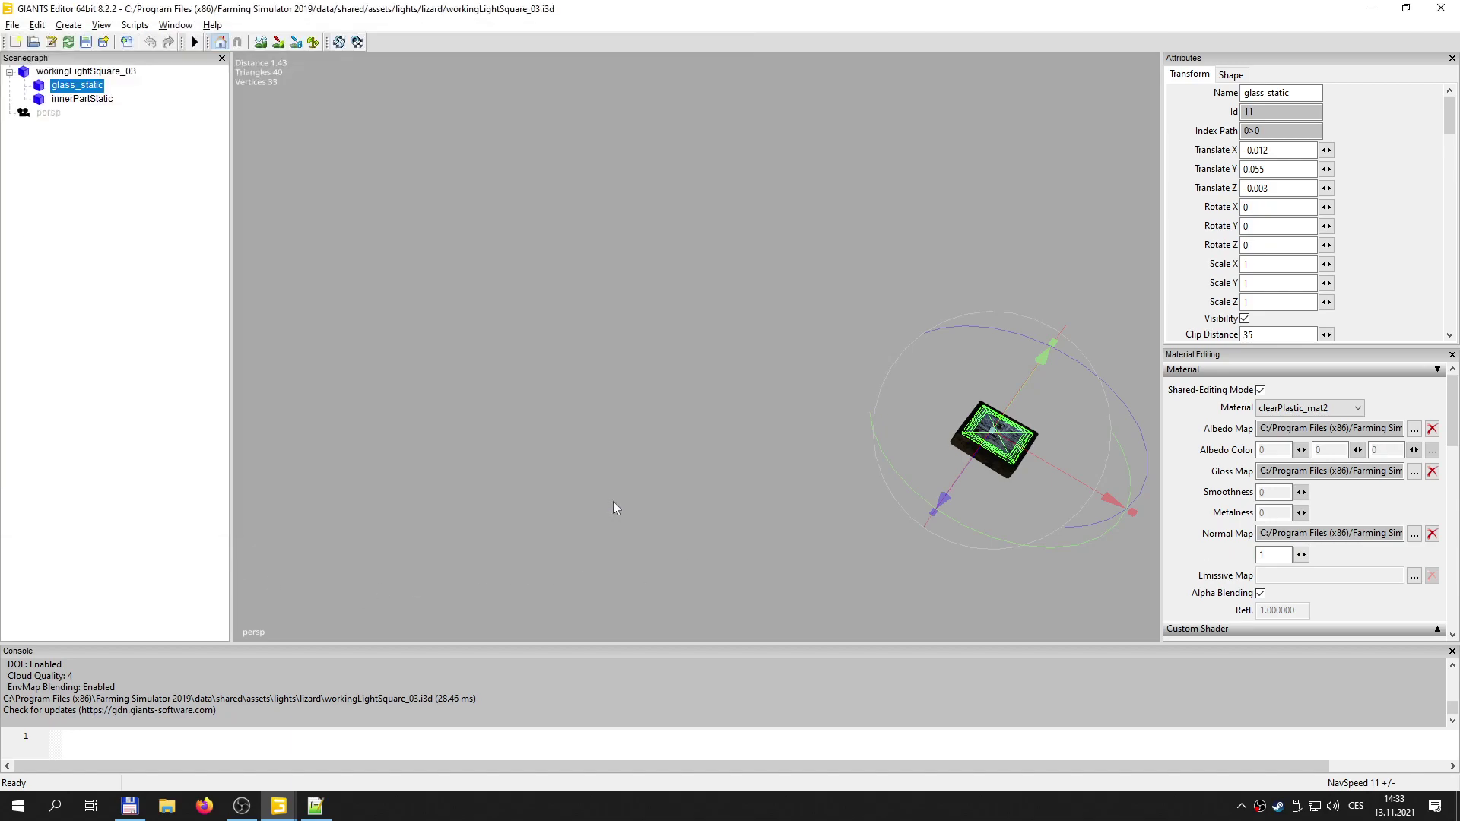
click(1441, 8)
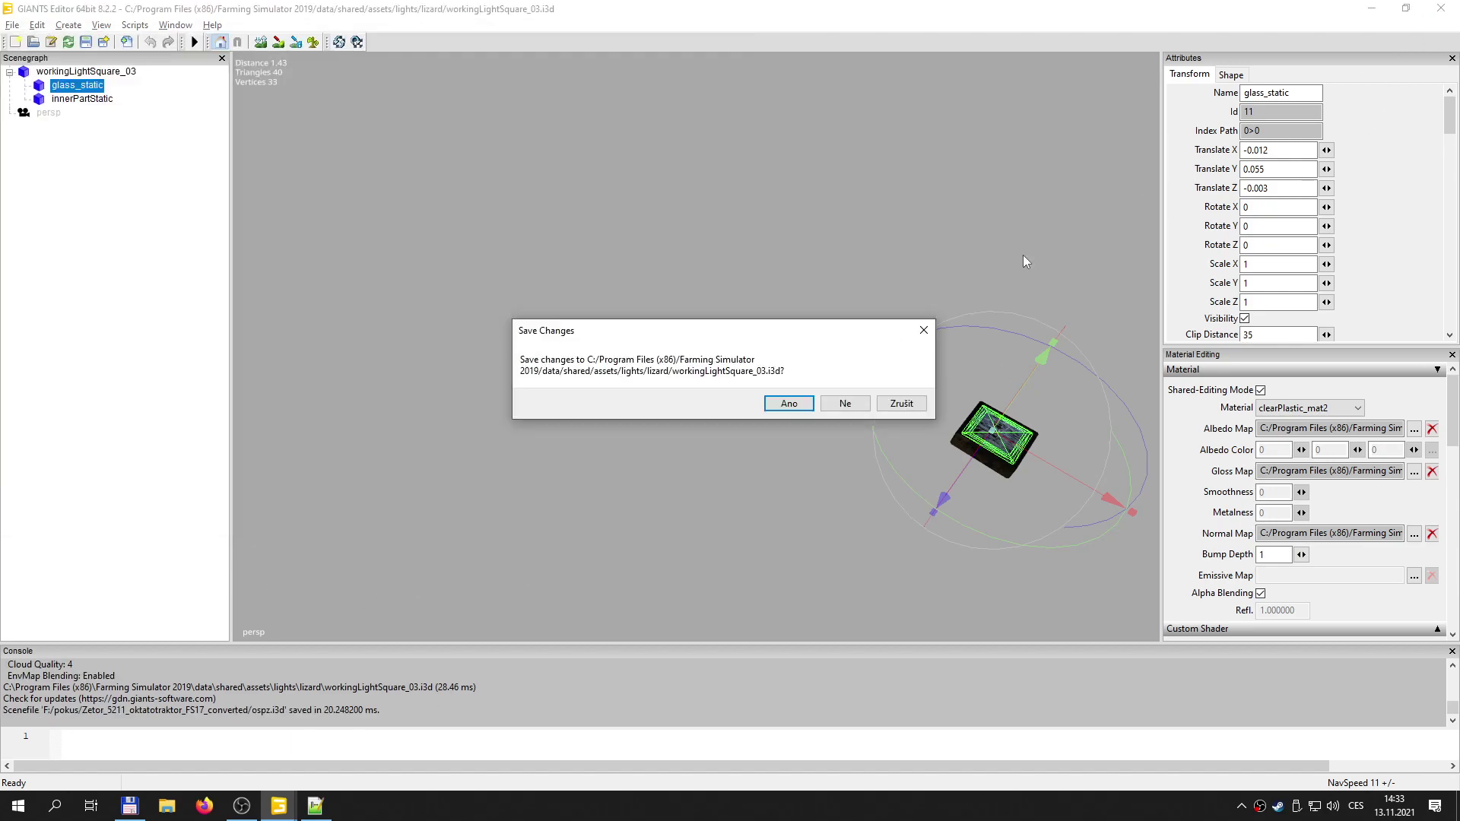
click(843, 404)
- Import ospz.i3d into the zetor.i3d scene and place its glass_static under the defaultLights group
click(726, 39)
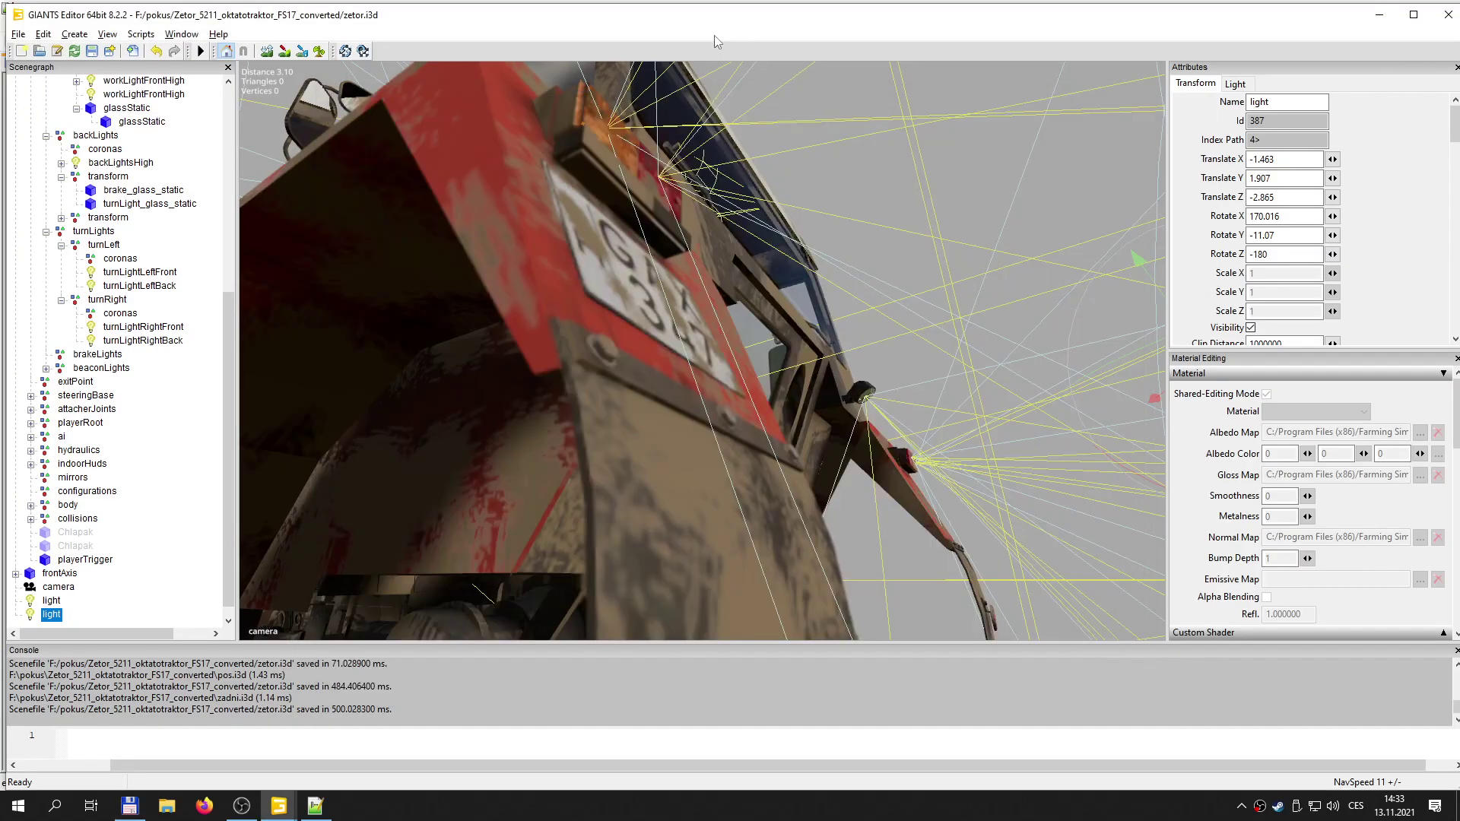
click(19, 34)
click(46, 186)
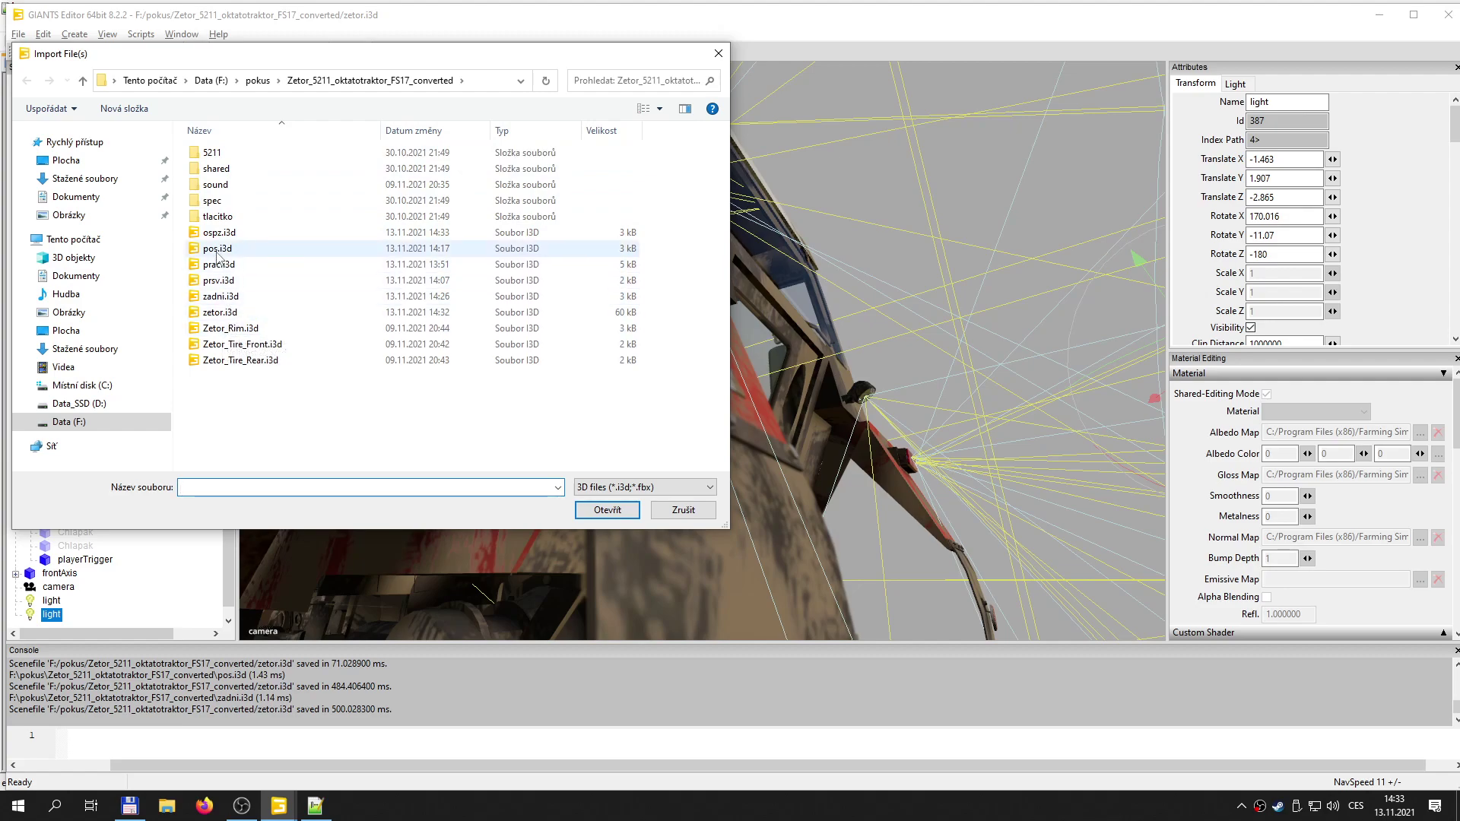
double_click(217, 233)
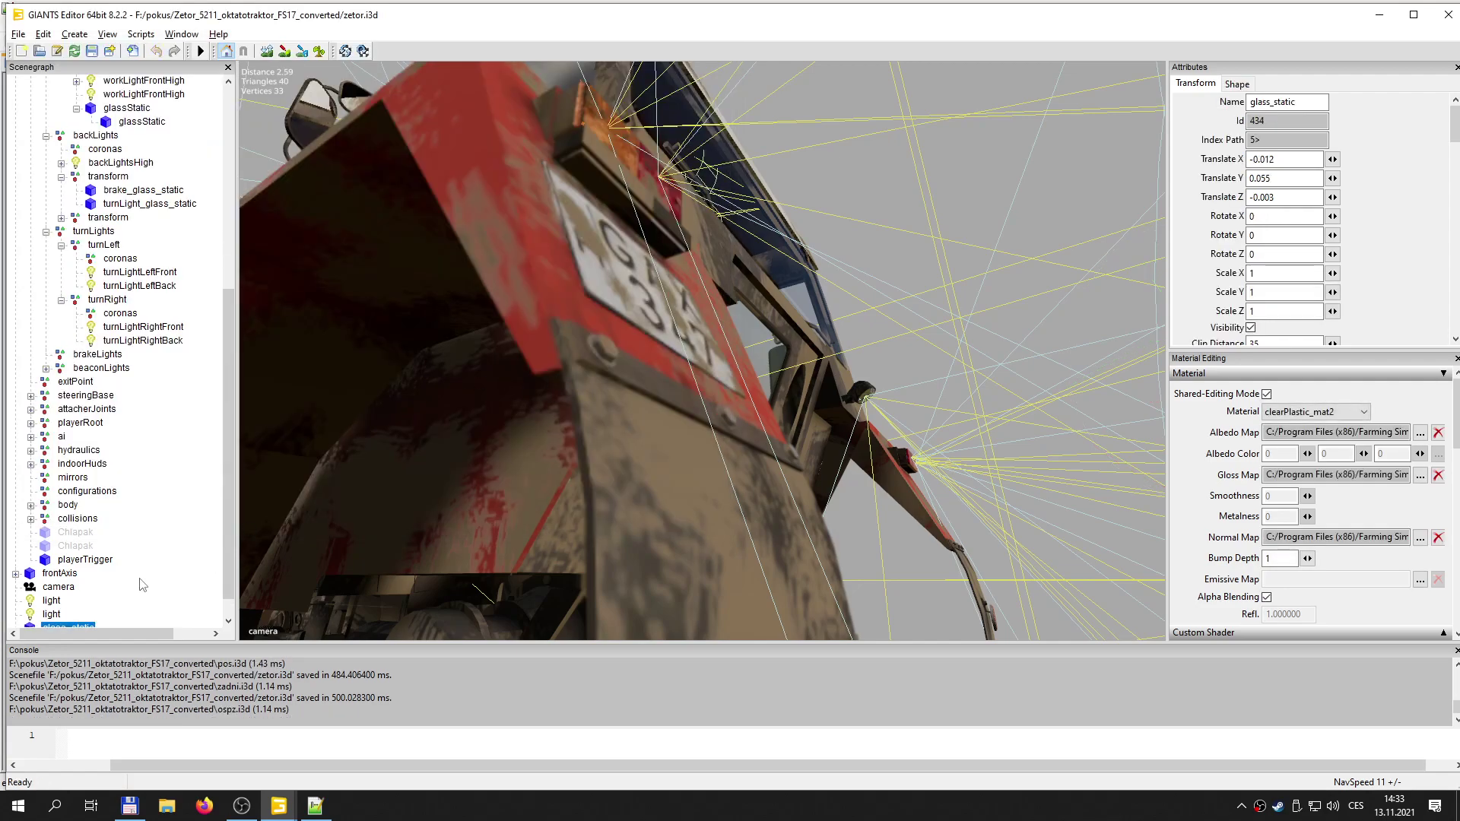
scroll(225, 453, up, 9)
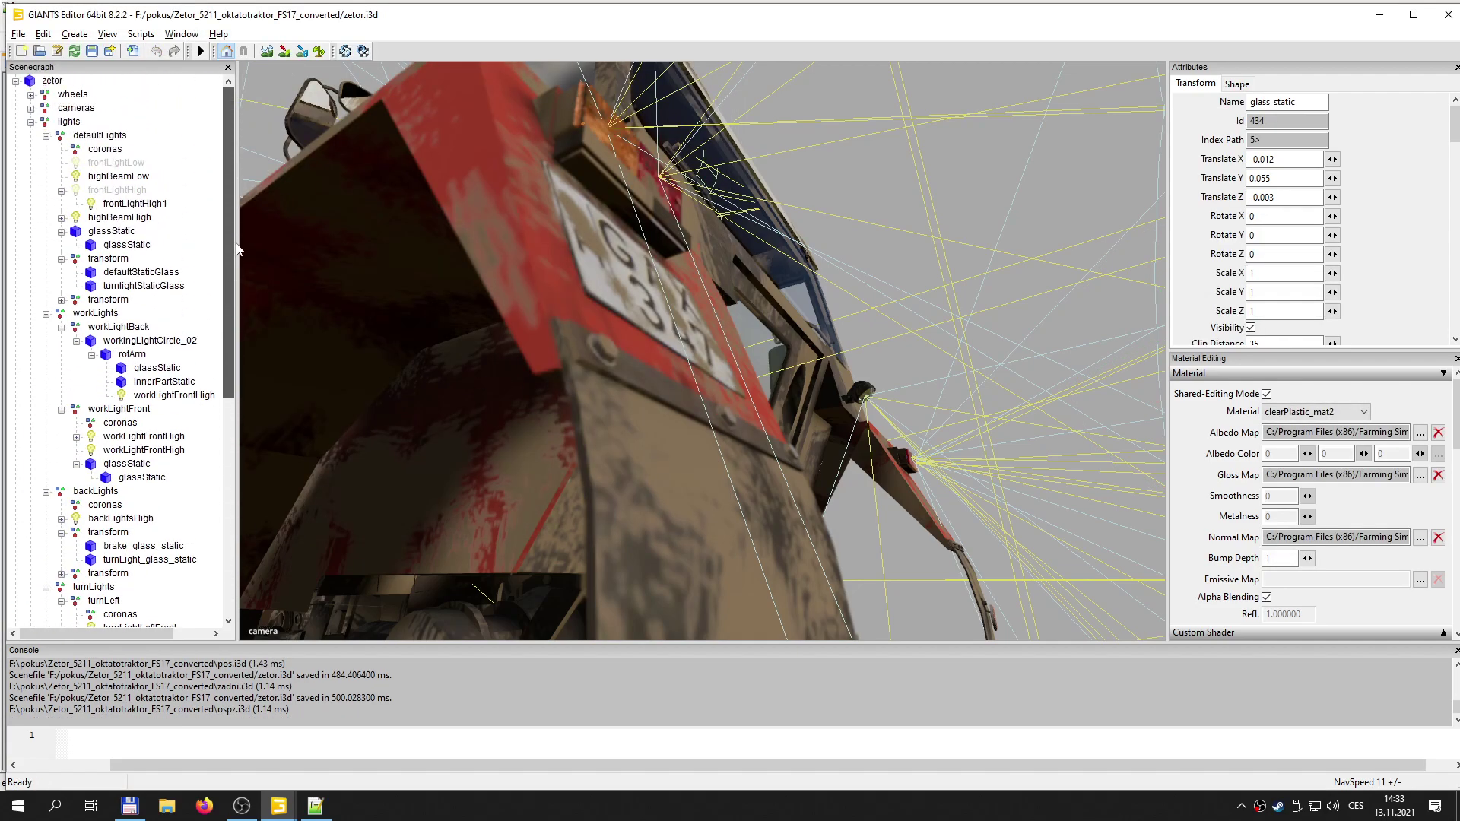
click(68, 122)
click(102, 135)
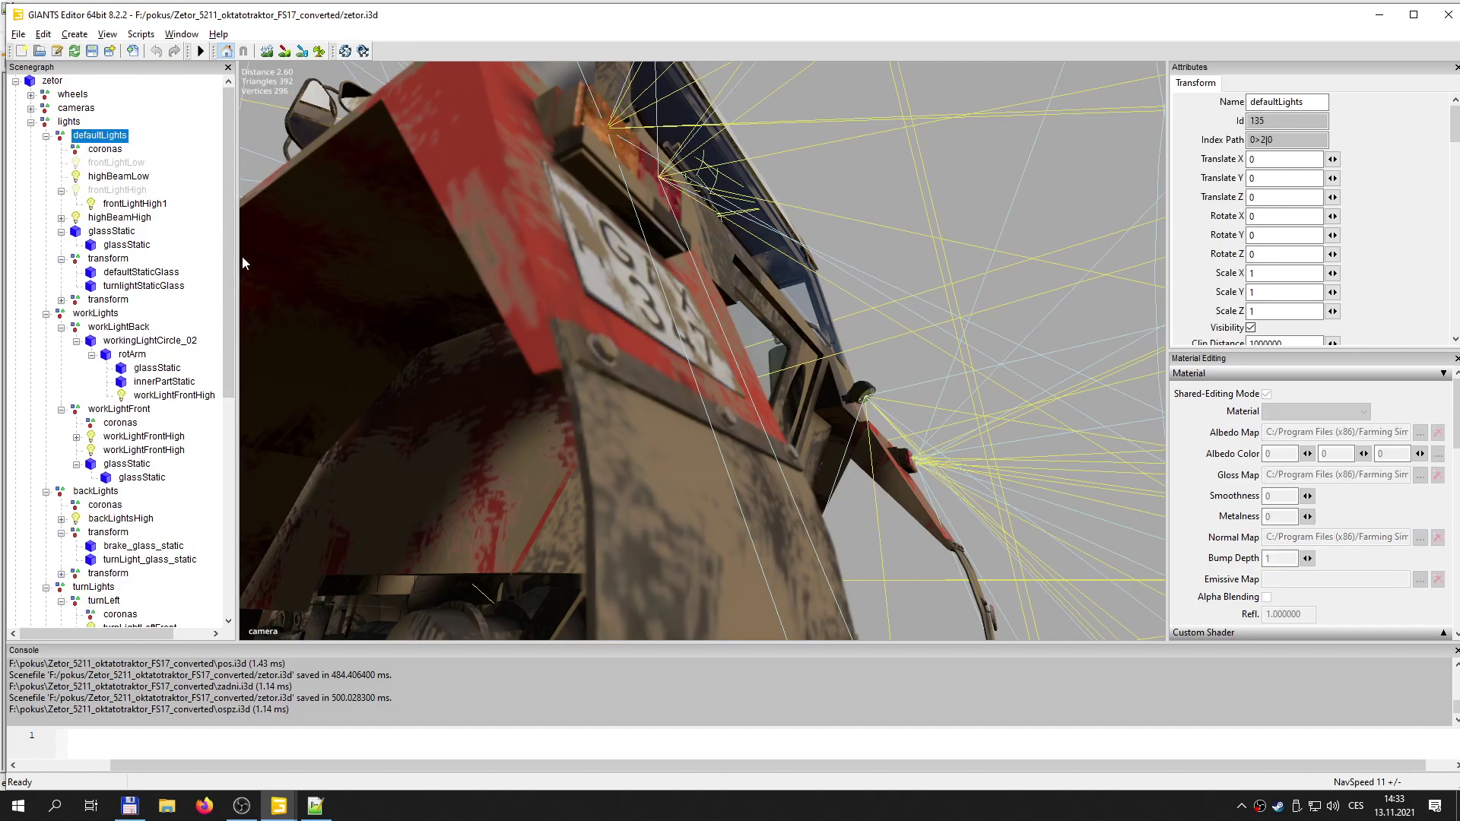
key(ctrl+v)
- Move glass_static to the tractor's rear at about Y 1.42 and Z -1.885, and set its Z rotation to -180
scroll(774, 222, down, 2)
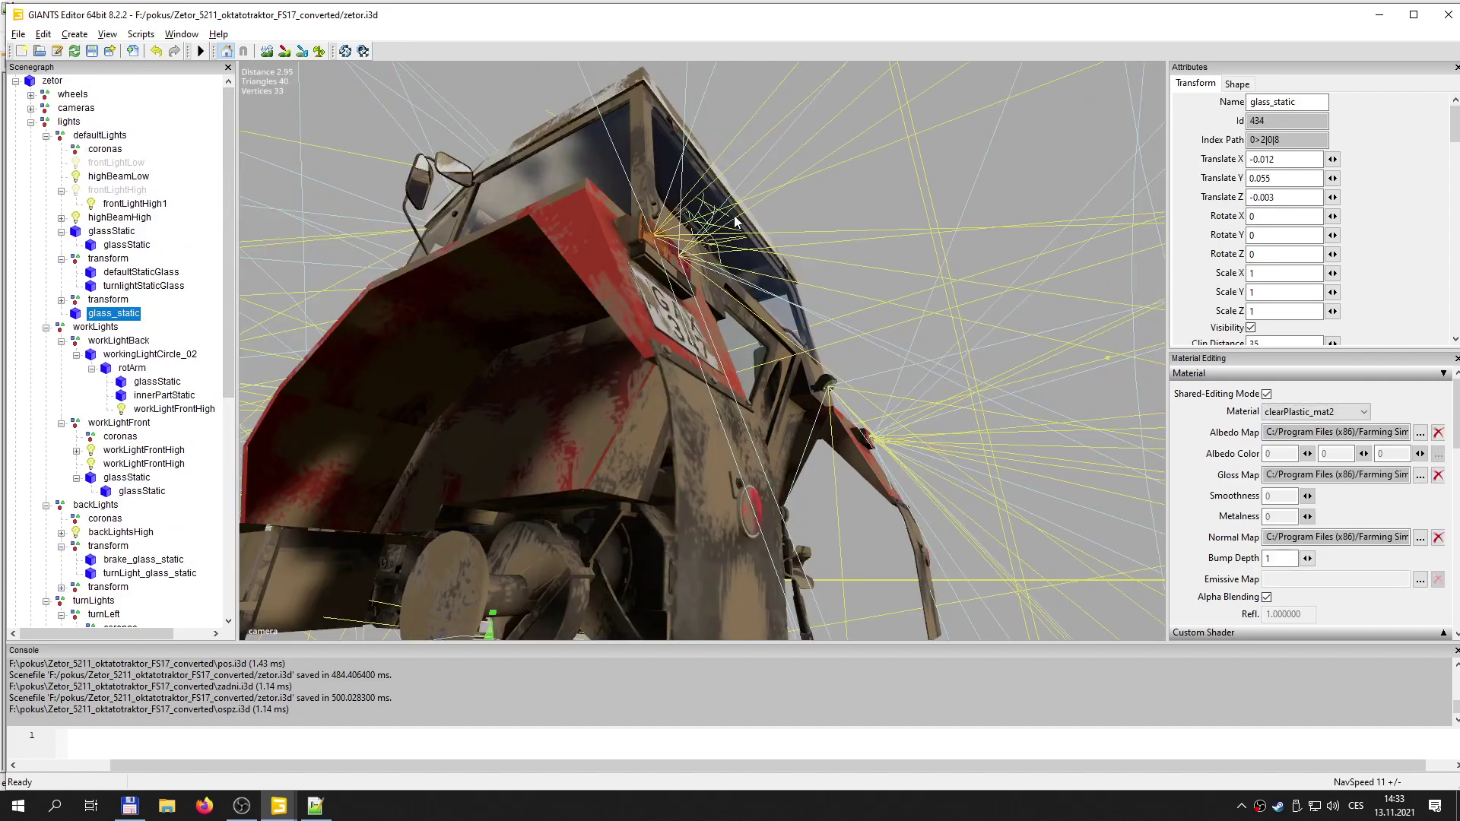
scroll(702, 298, down, 1)
drag(530, 624, 960, 570)
scroll(751, 341, up, 3)
scroll(746, 326, up, 2)
double_click(1262, 254)
text(-180)
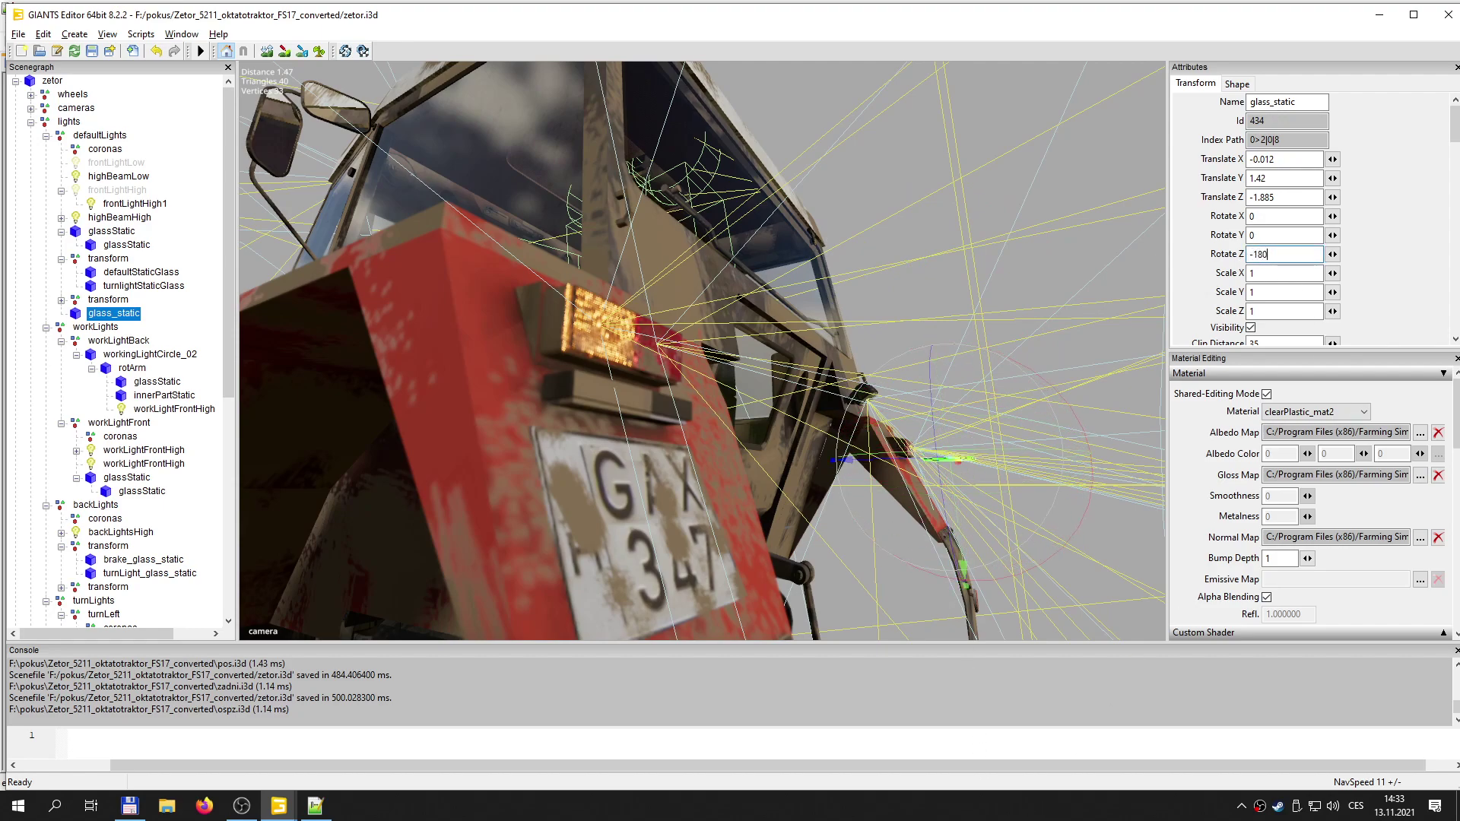
- Position the glass at the lamp housing above the licence plate, at about X 1.054, Y 1.43 and Z -1.672
alt+drag(913, 480, 843, 482)
scroll(843, 481, down, 2)
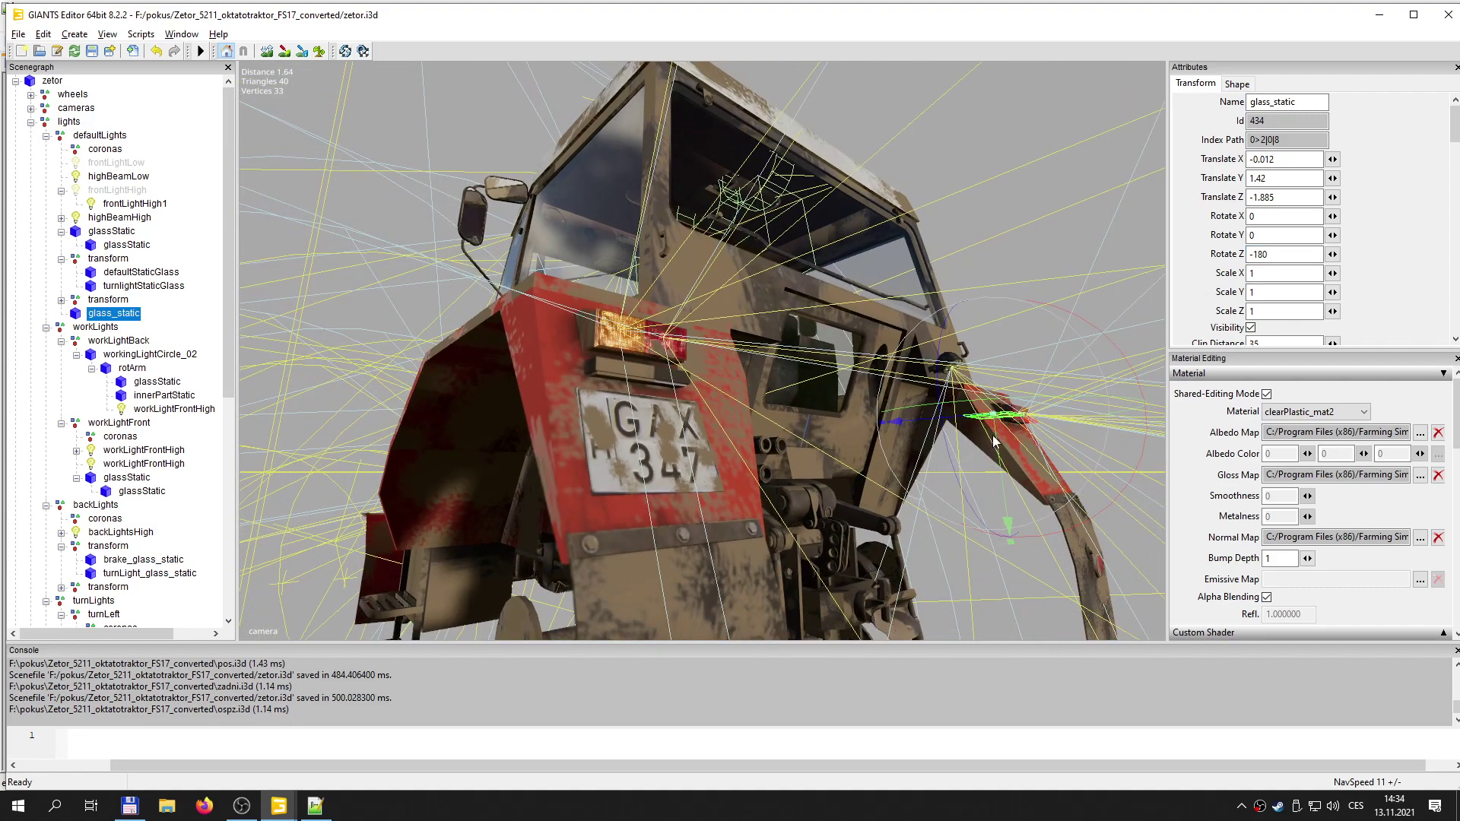
middle_drag(901, 400, 913, 462)
drag(910, 464, 535, 405)
scroll(505, 498, up, 5)
scroll(528, 494, down, 4)
scroll(531, 413, up, 3)
middle_drag(535, 410, 533, 411)
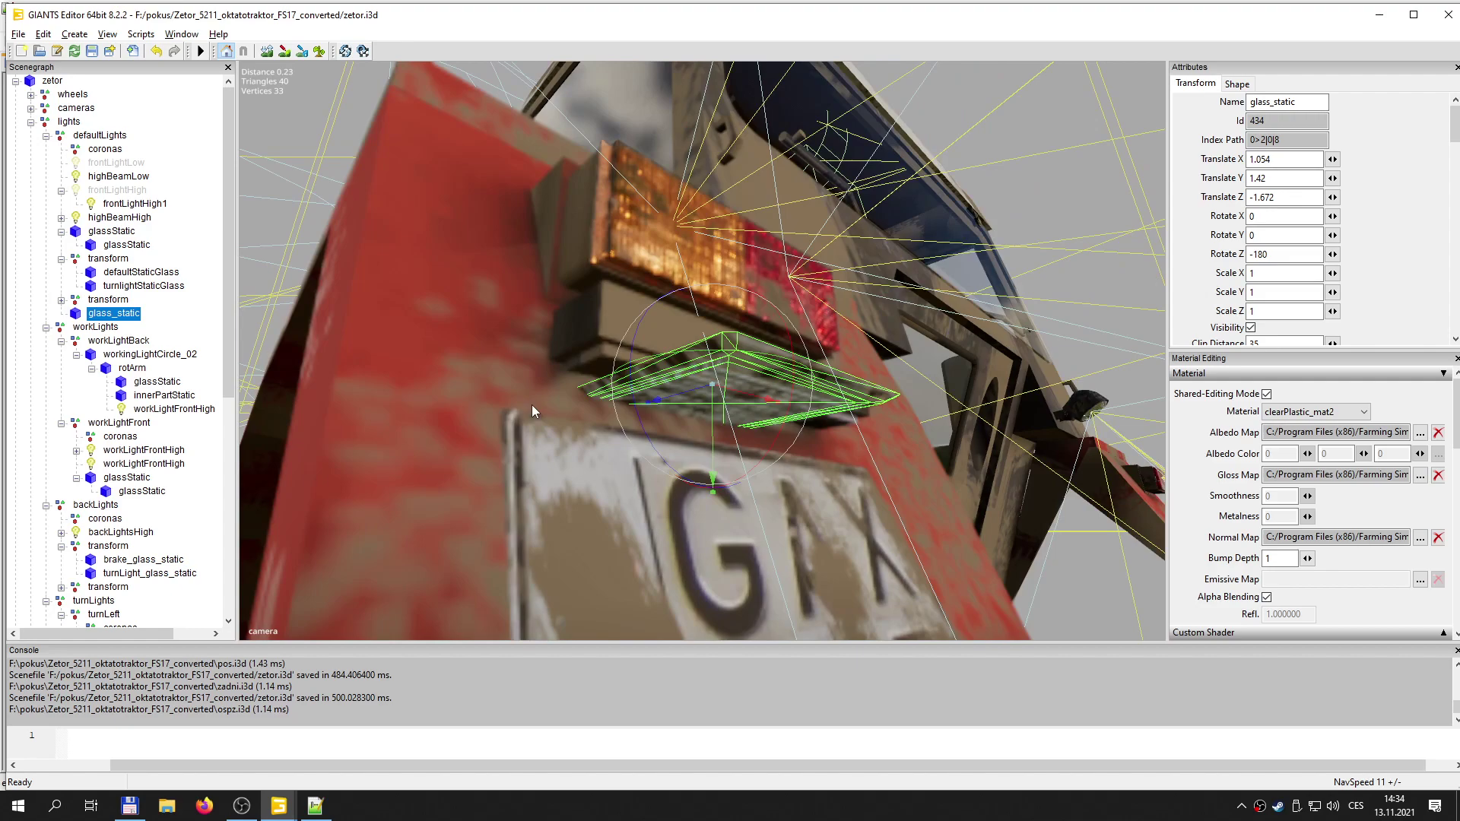
drag(711, 427, 700, 400)
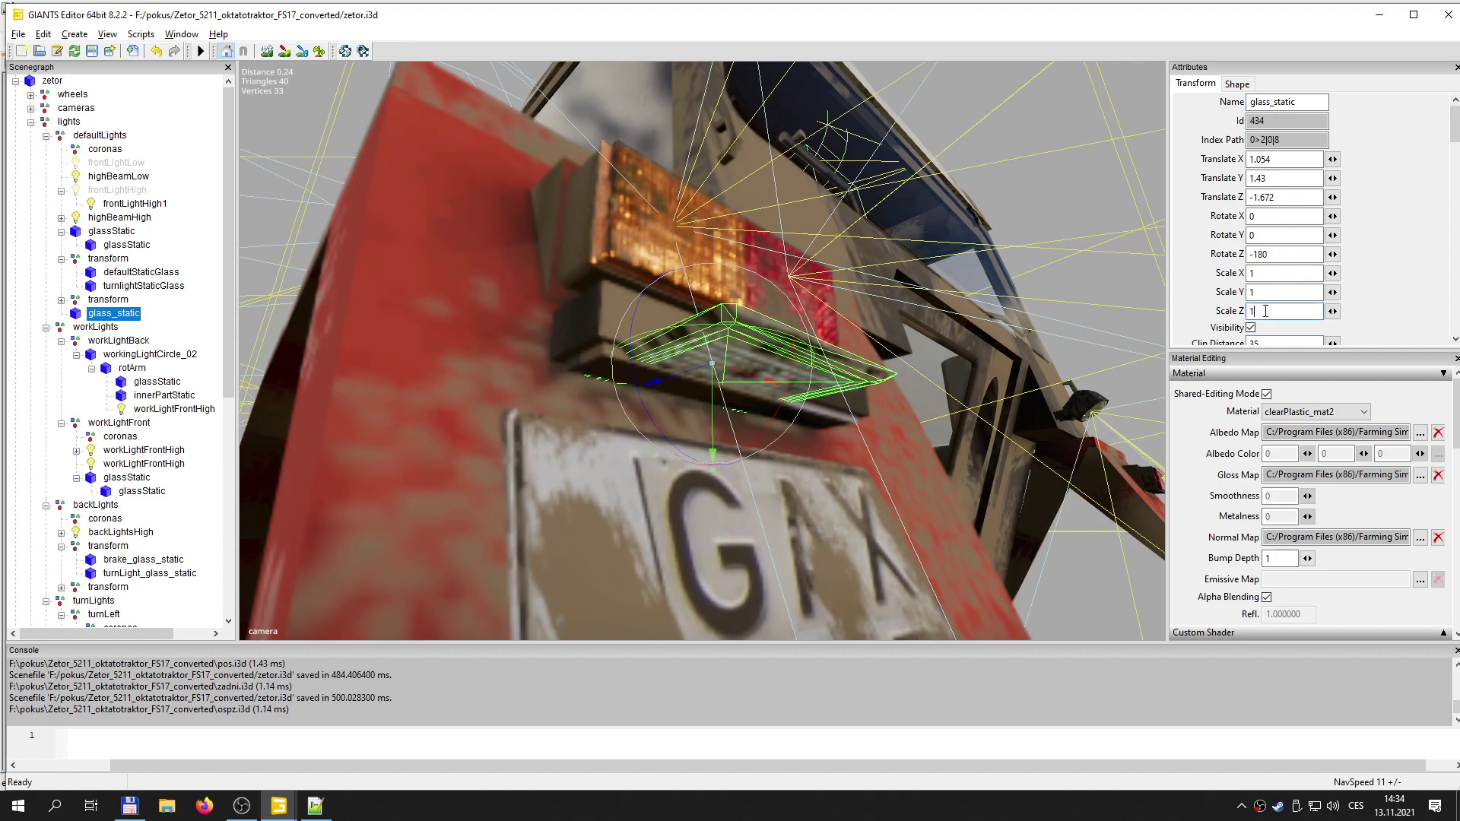
- Try a Z scale of 1.1 and a Y scale of 1.25 on the glass
text(.1)
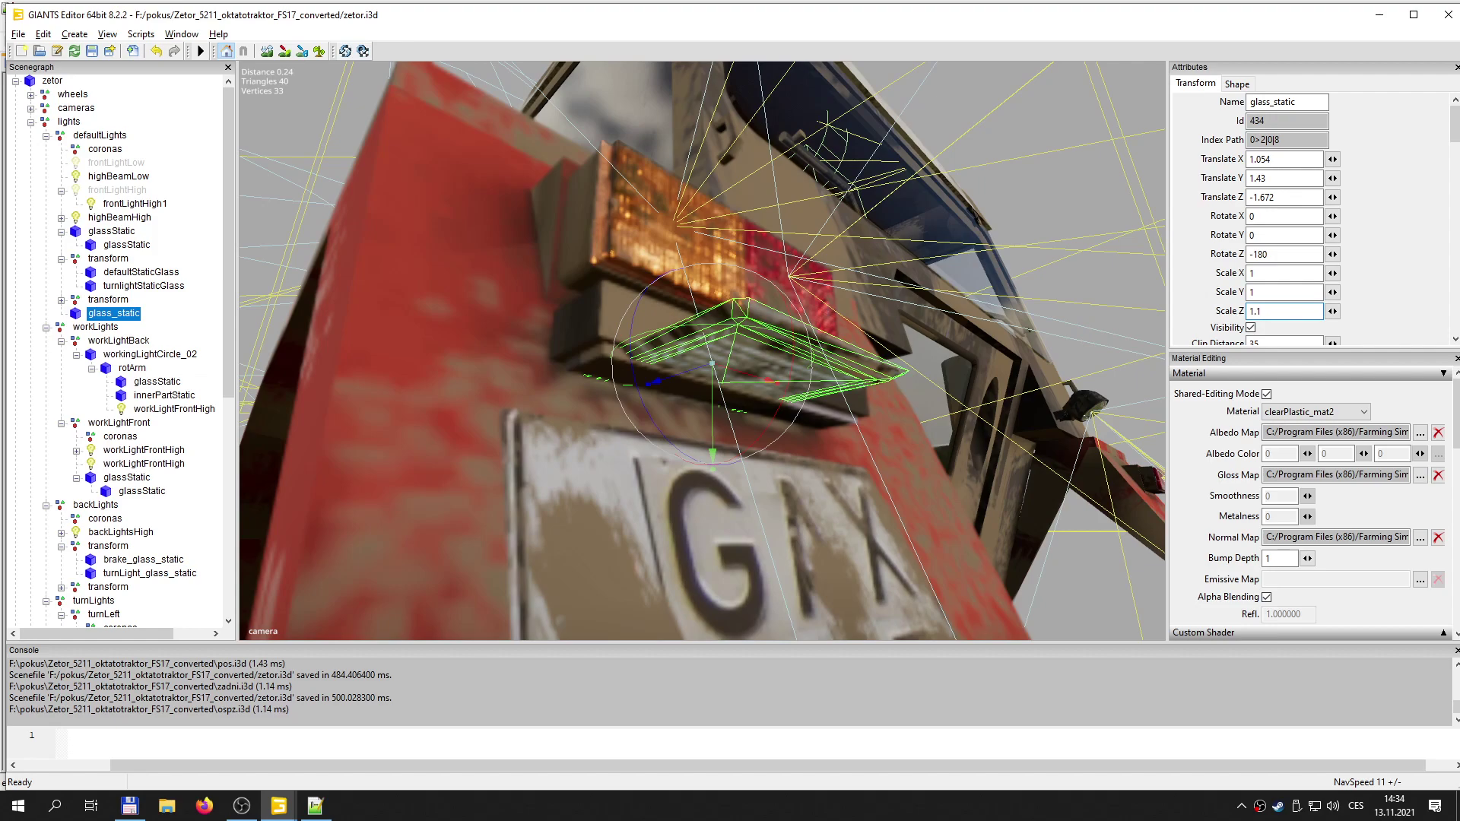
key(BackSpace)
click(1294, 296)
text(.1)
key(BackSpace)
text(2)
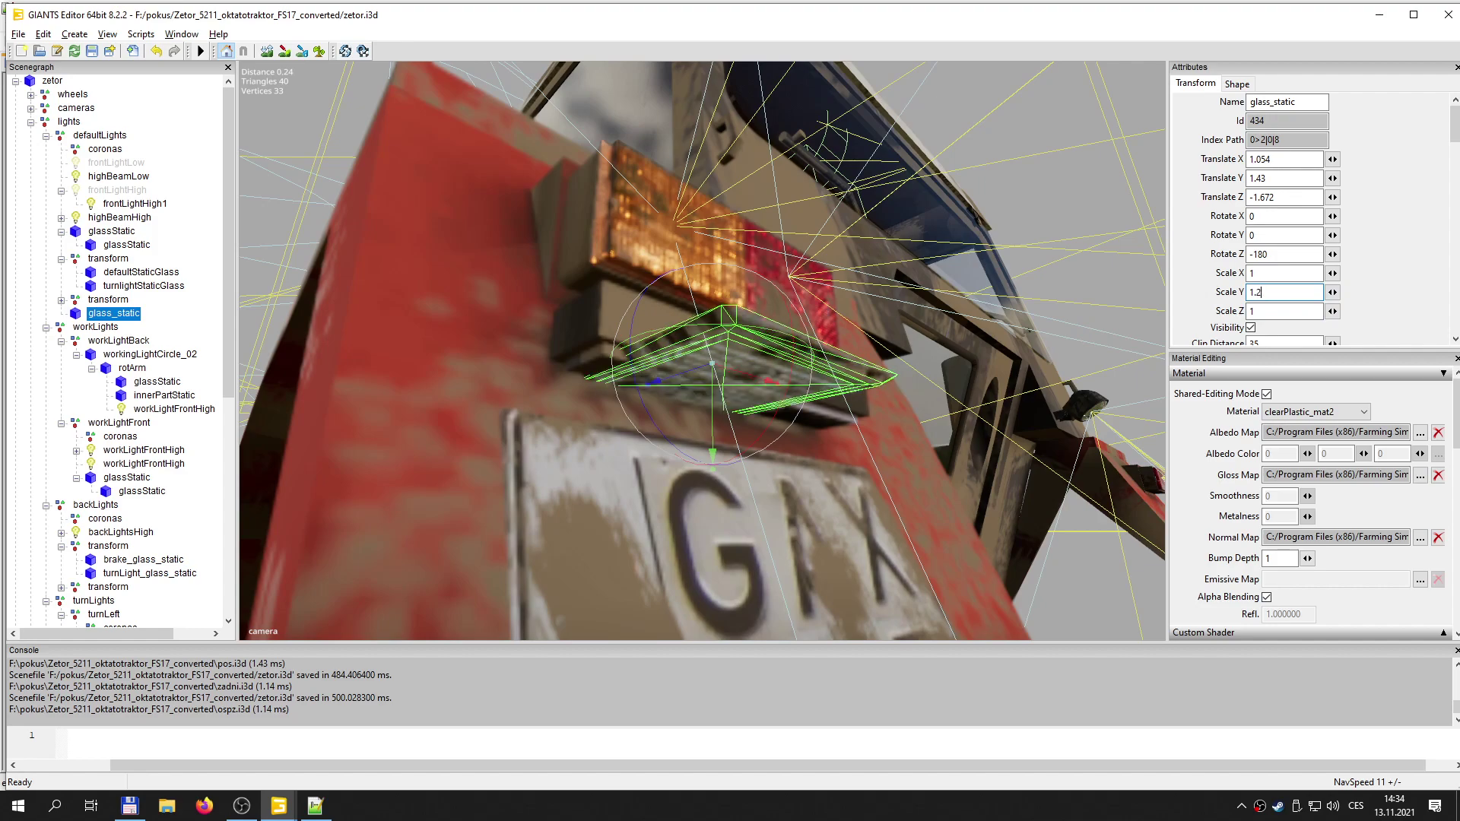
text(5)
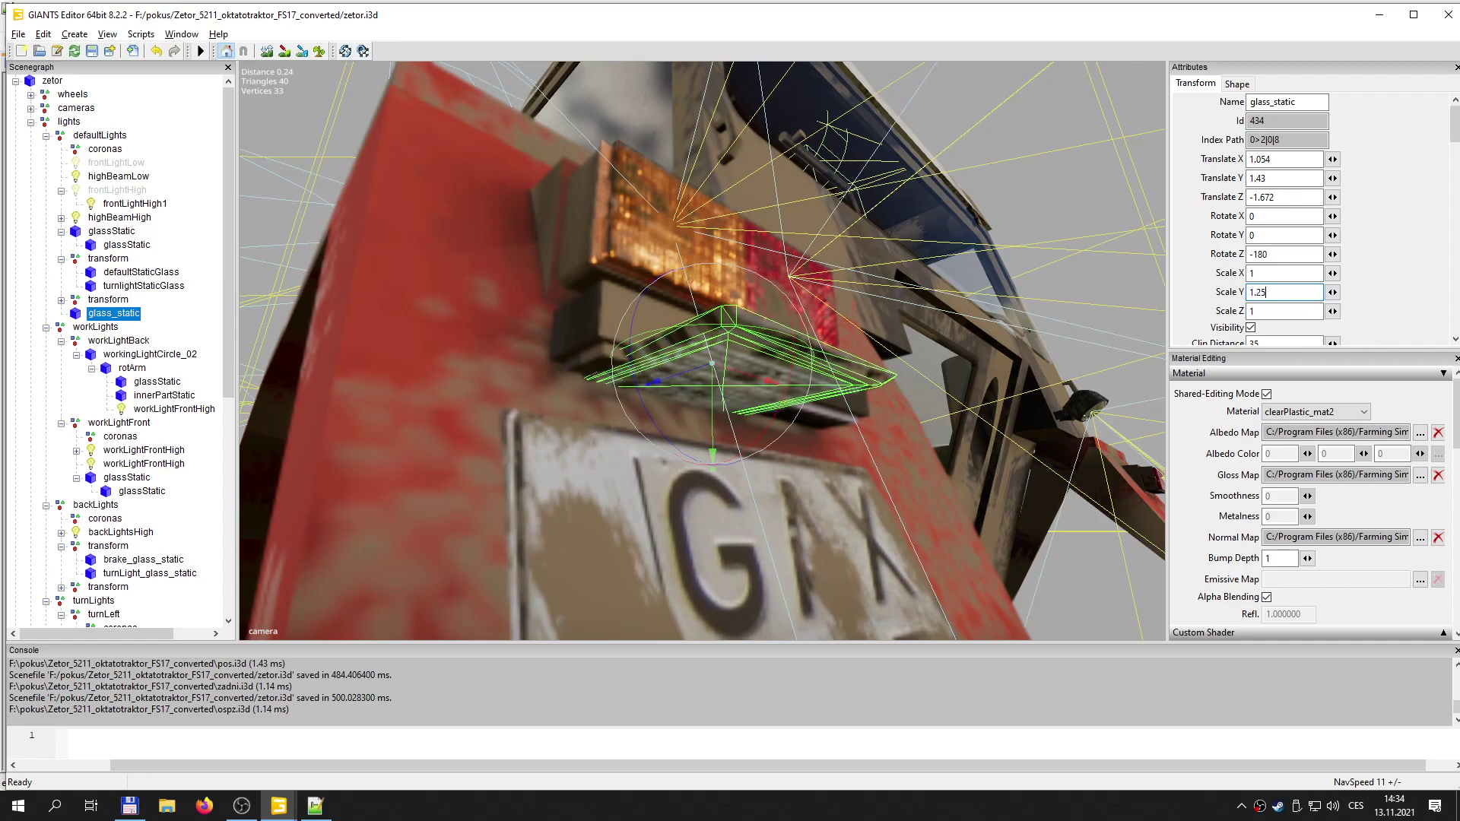
- Nudge the glass vertically to about Y 1.432 and set its Y scale to 1.4
drag(717, 417, 720, 414)
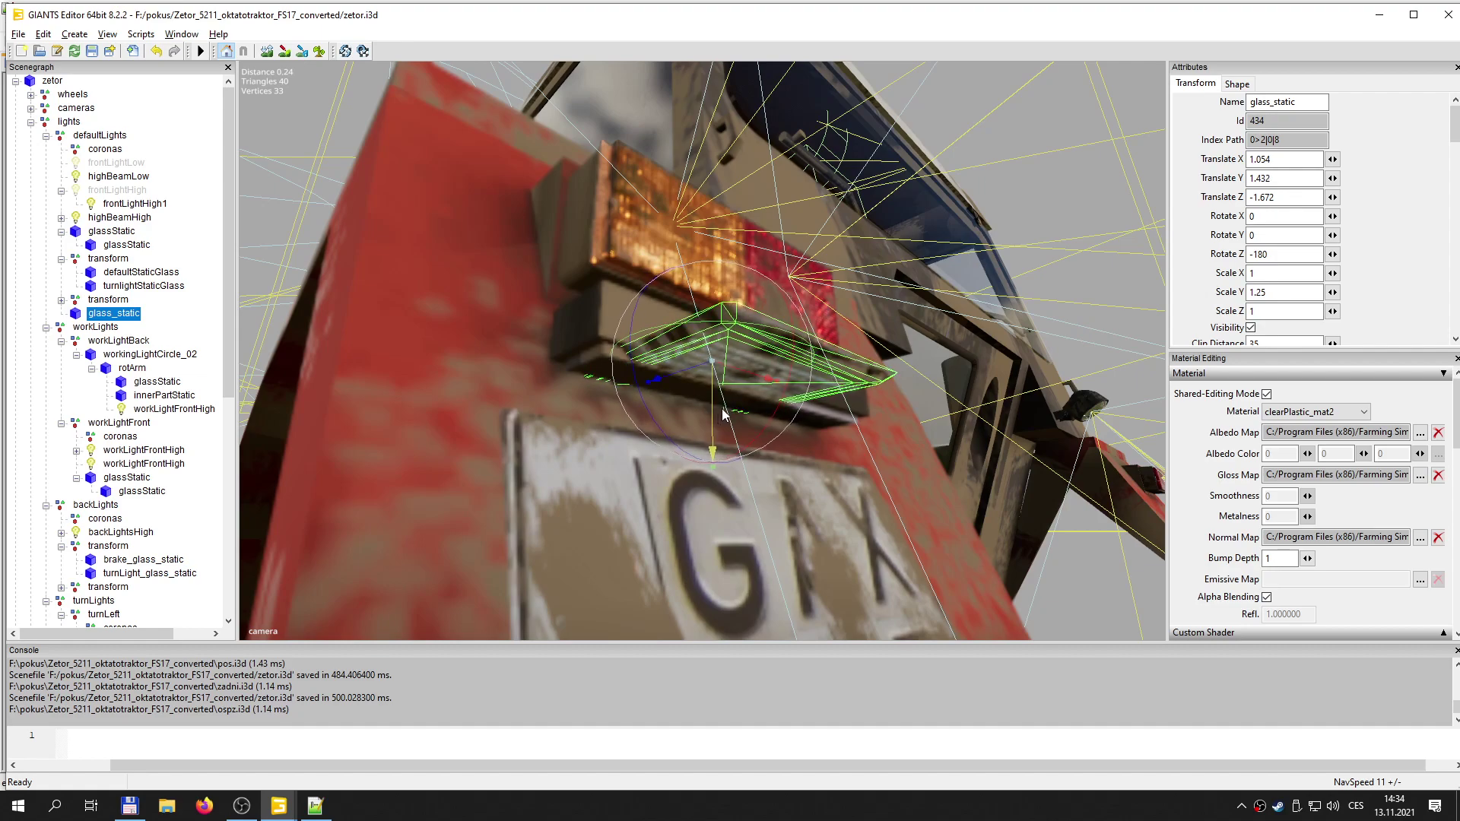
double_click(1276, 293)
text(3)
key(Return)
drag(712, 403, 713, 407)
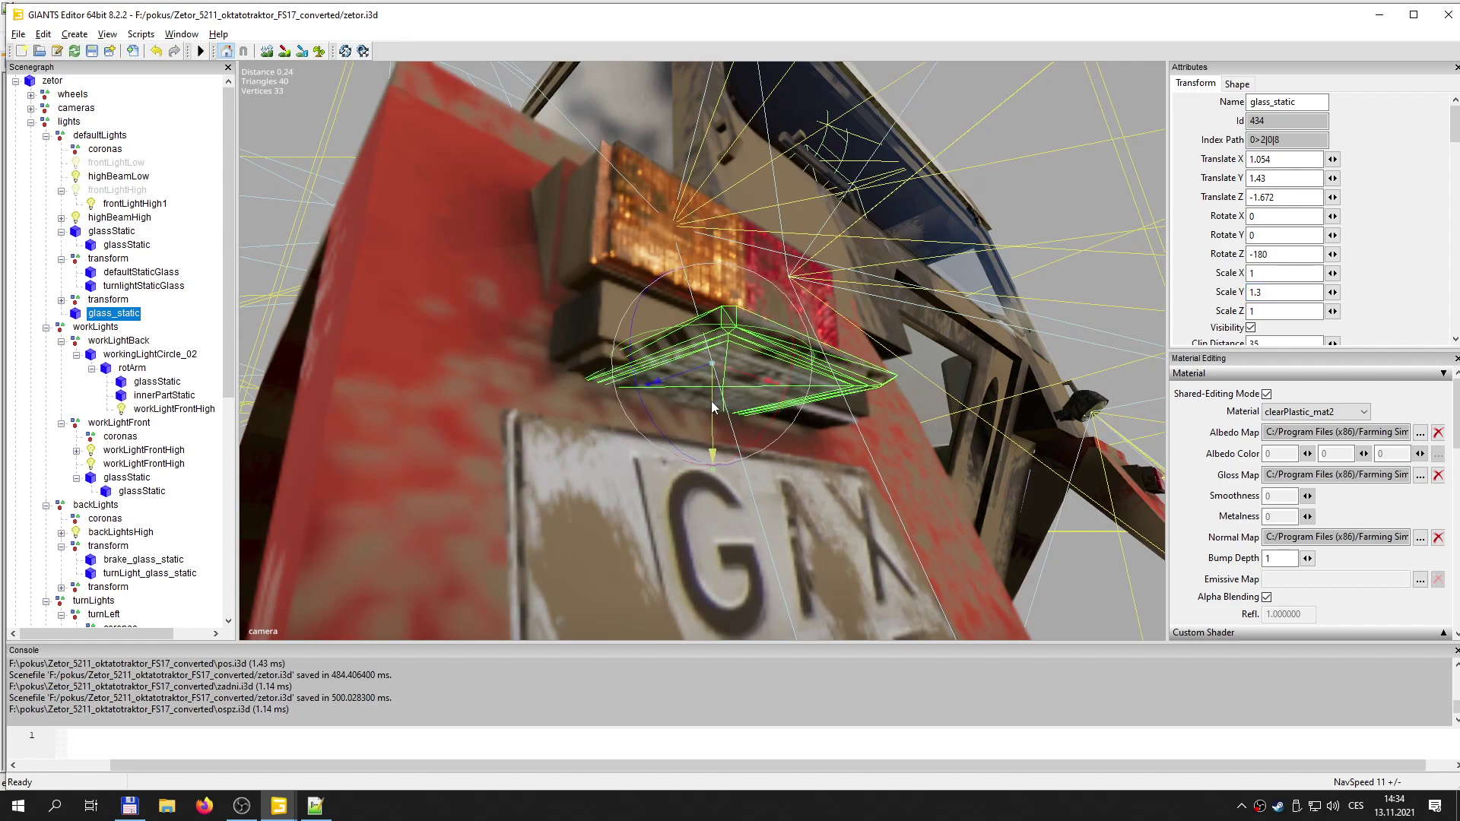
key(ctrl+z)
click(1273, 293)
key(BackSpace)
text(4)
key(Return)
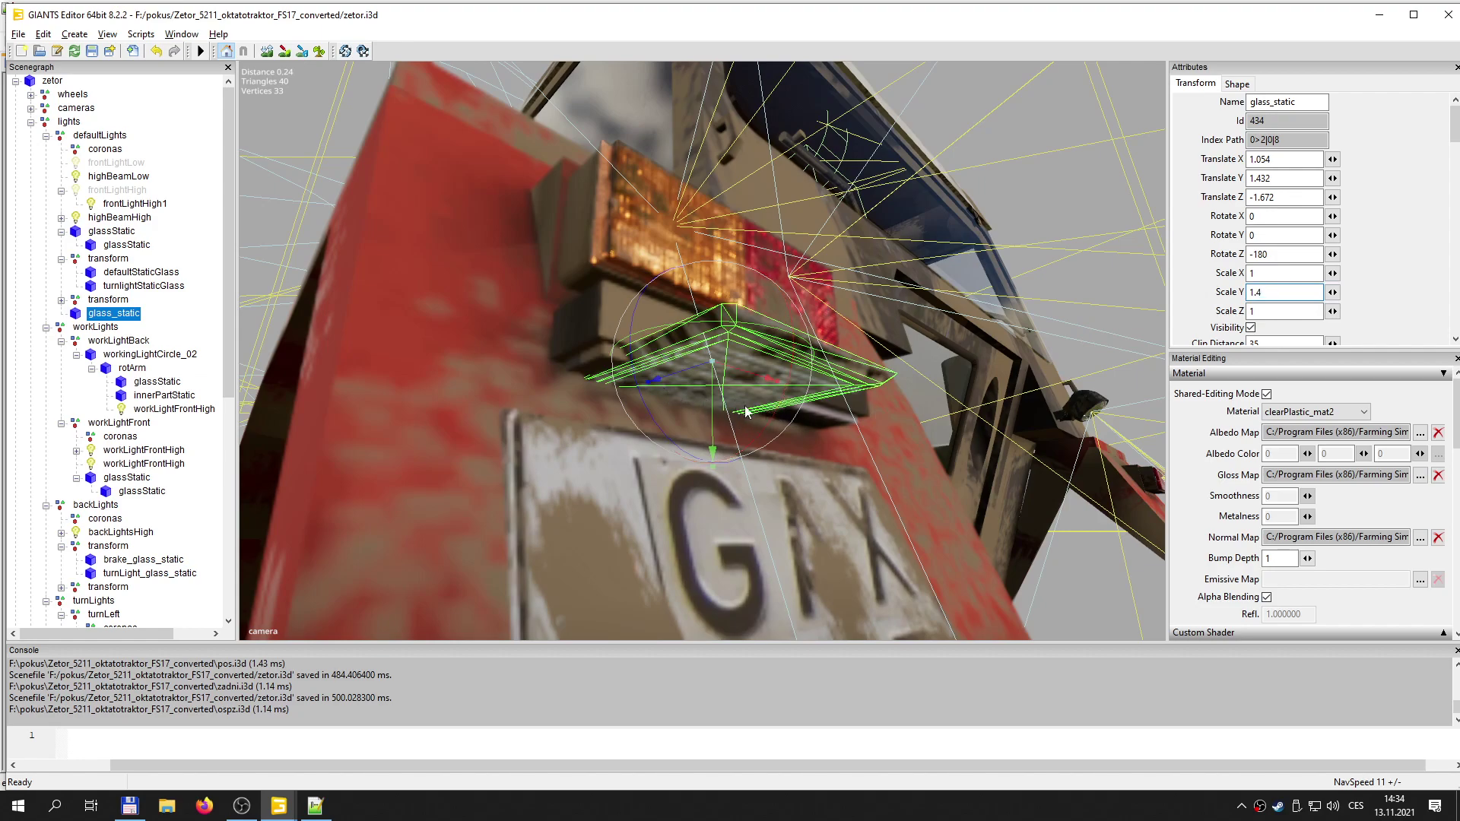
- Shrink the glass to a Z scale of about 0.322 and shift it to about Z -1.65
drag(651, 382, 1287, 354)
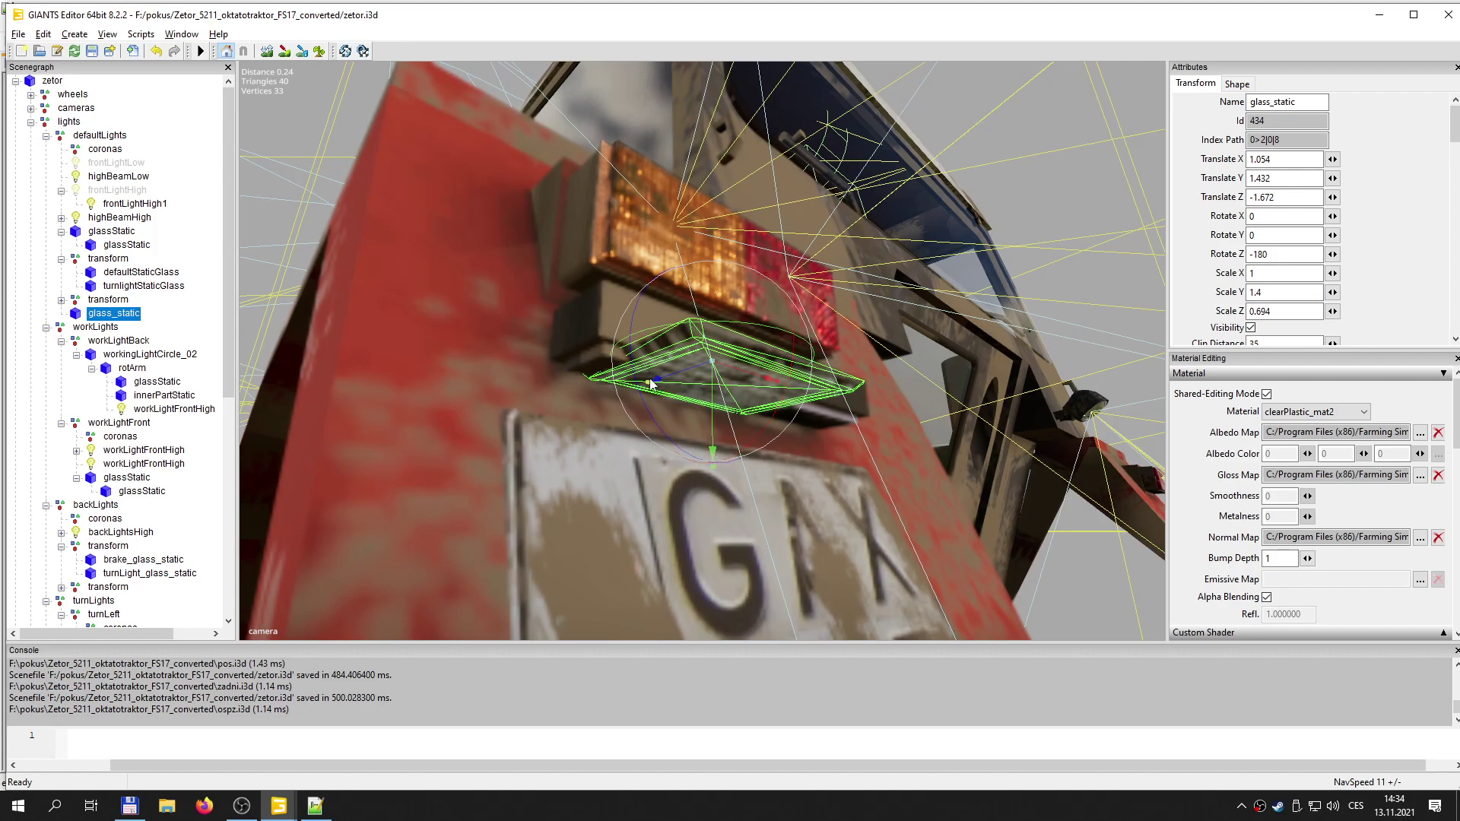
drag(649, 387, 786, 347)
drag(691, 368, 723, 381)
right_drag(723, 381, 809, 397)
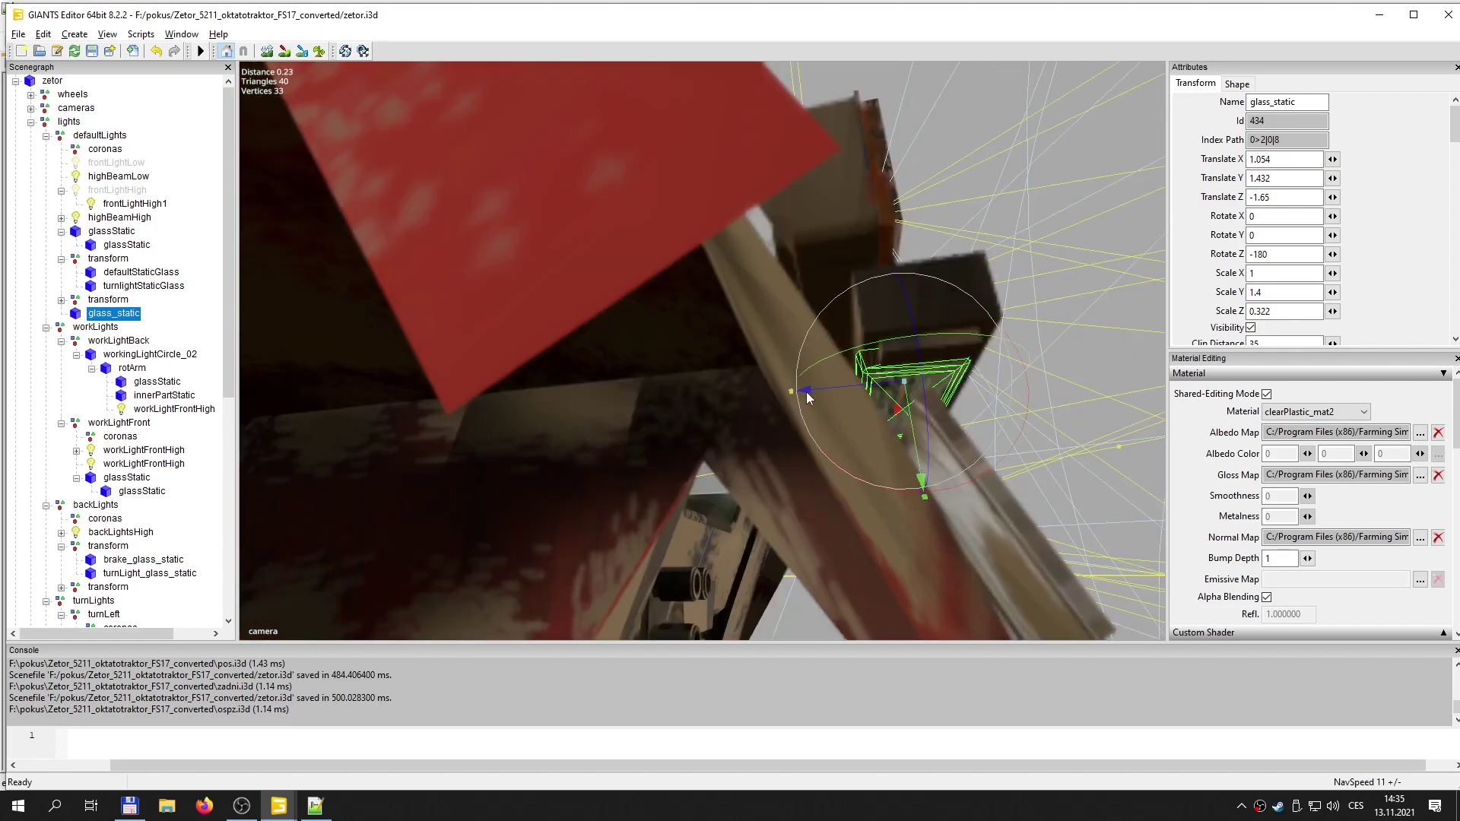
- Fit glass_static to the housing opening with an X scale of about 1.663 and Z scale of 0.298, at about X 1.033 and Z -1.654
click(872, 390)
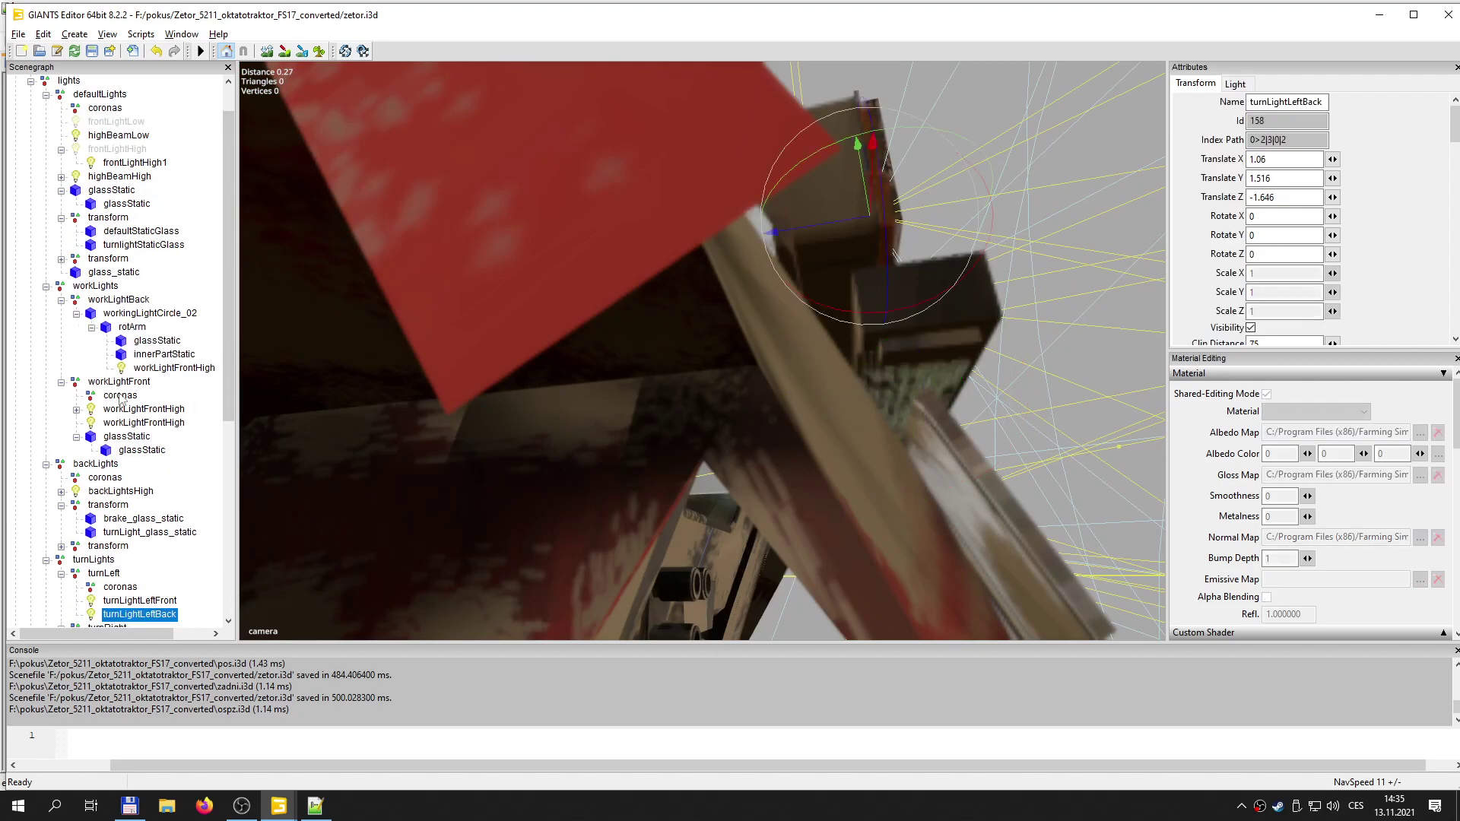
click(131, 273)
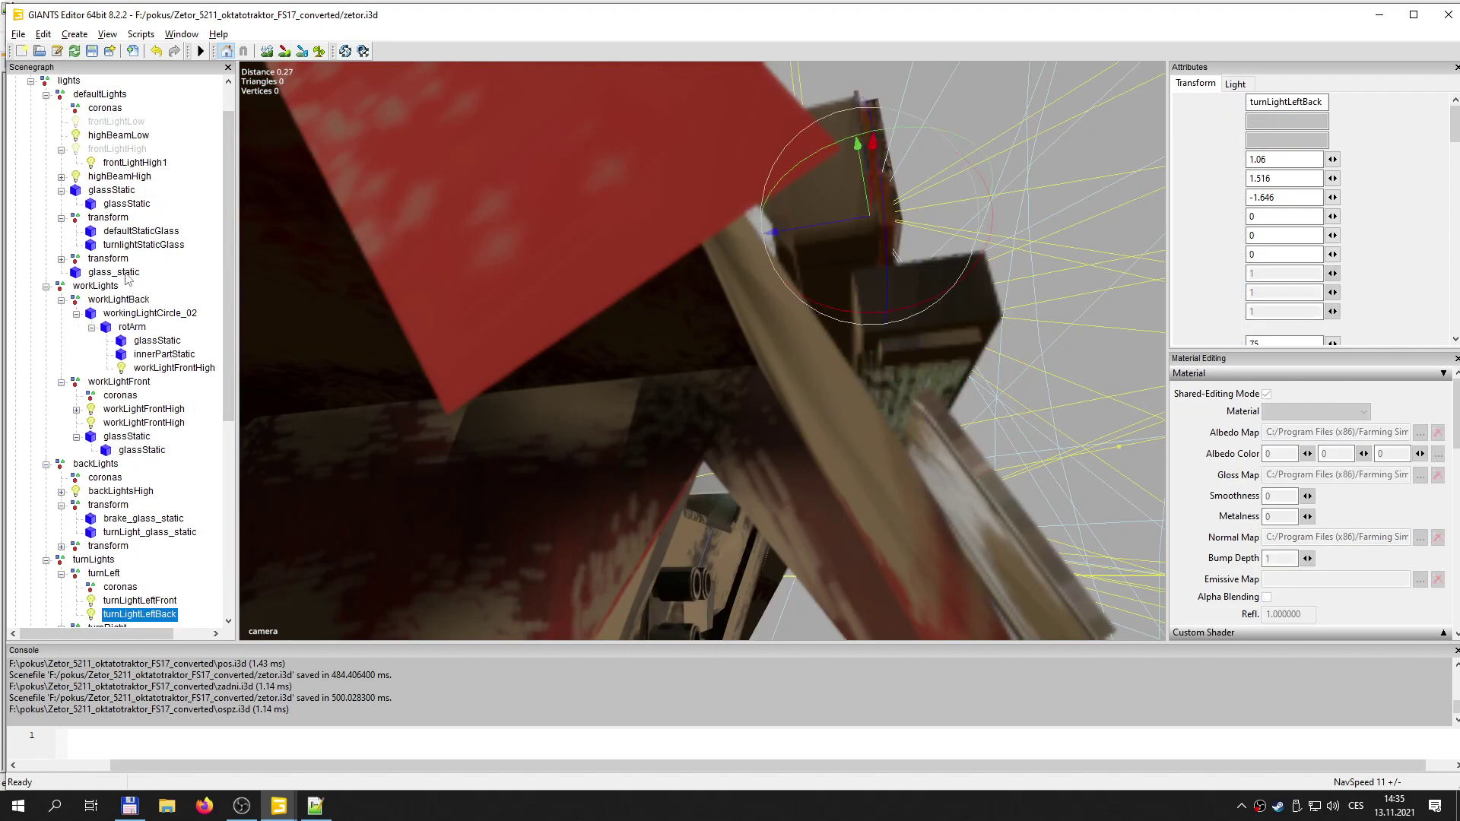
drag(870, 393, 1275, 367)
scroll(779, 403, up, 3)
drag(680, 412, 754, 442)
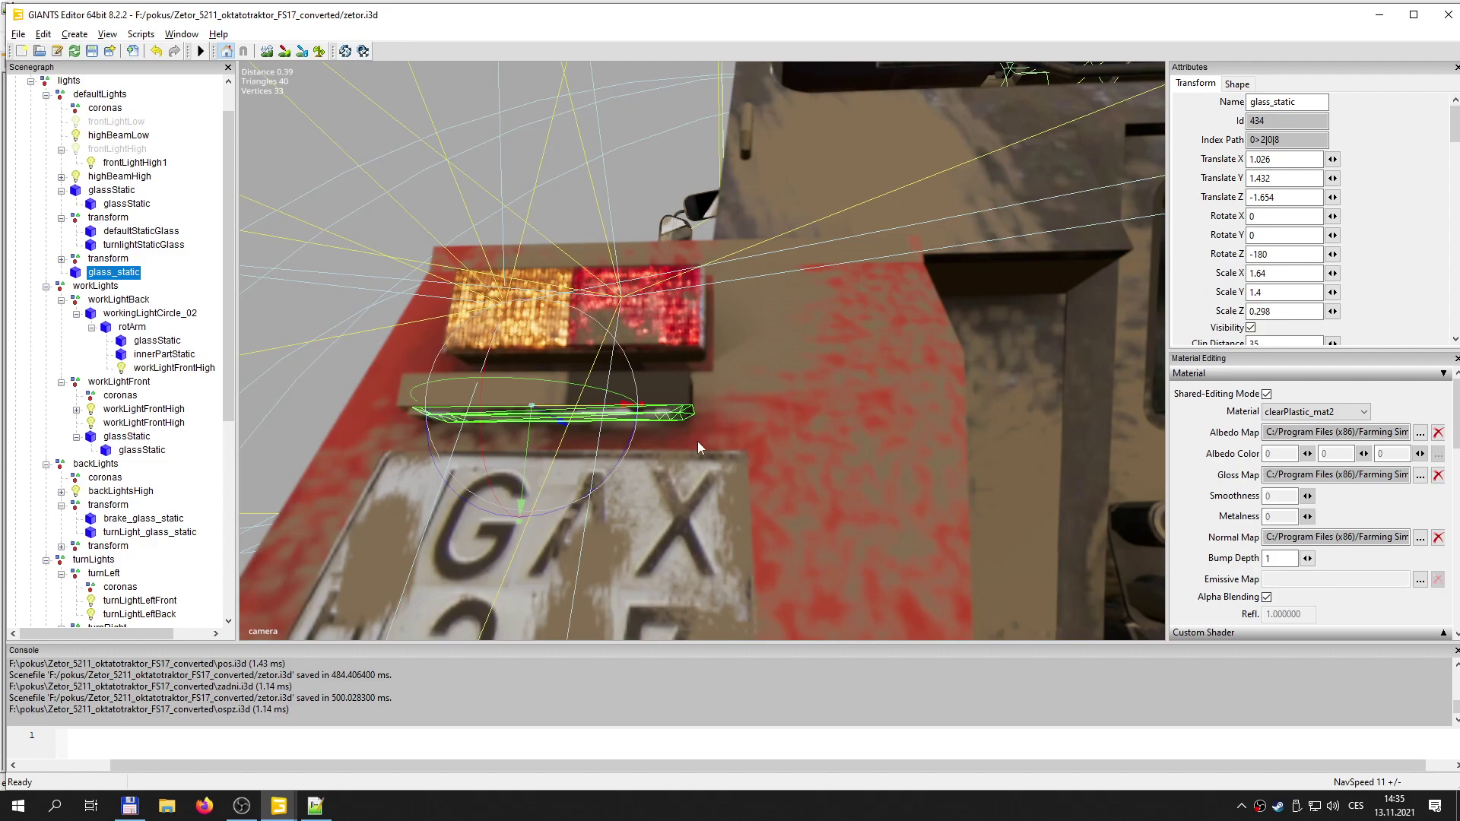
drag(599, 412, 508, 393)
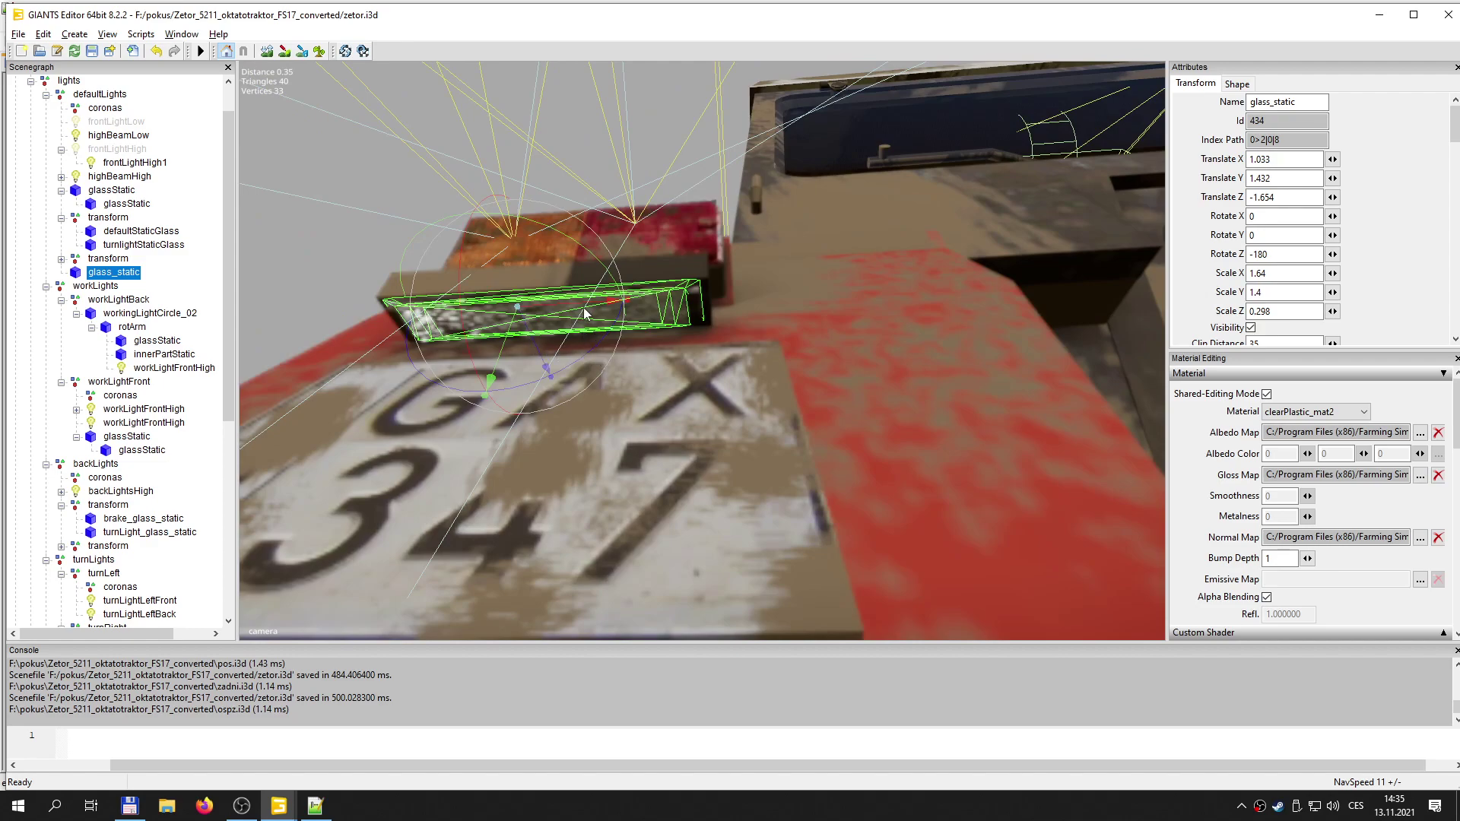
drag(625, 301, 669, 312)
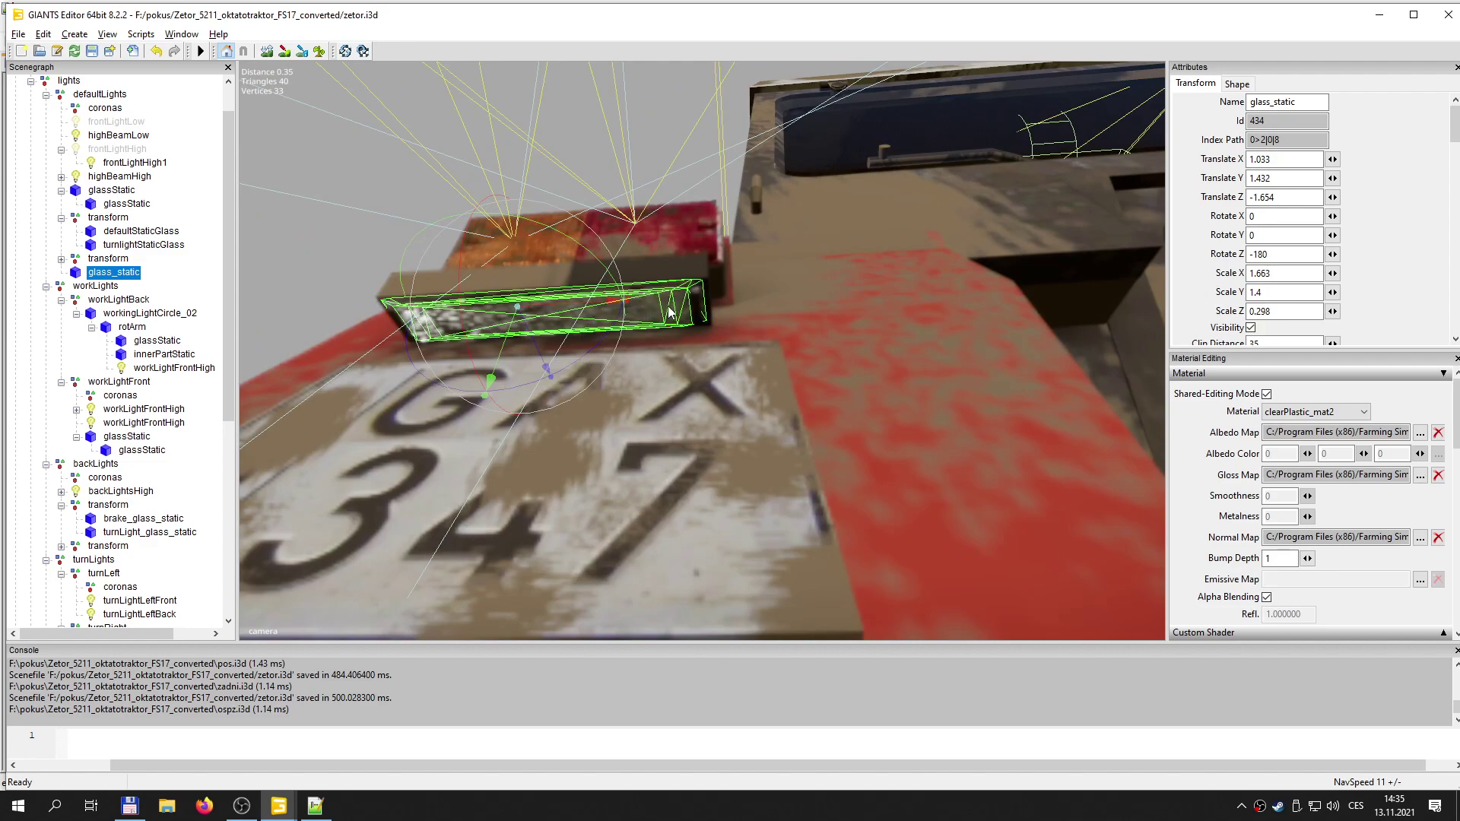
- Examine the fitted plate lamp glass on the tractor's rear fender from several distances and angles
middle_drag(571, 203, 582, 295)
alt+drag(579, 290, 606, 371)
scroll(582, 315, down, 5)
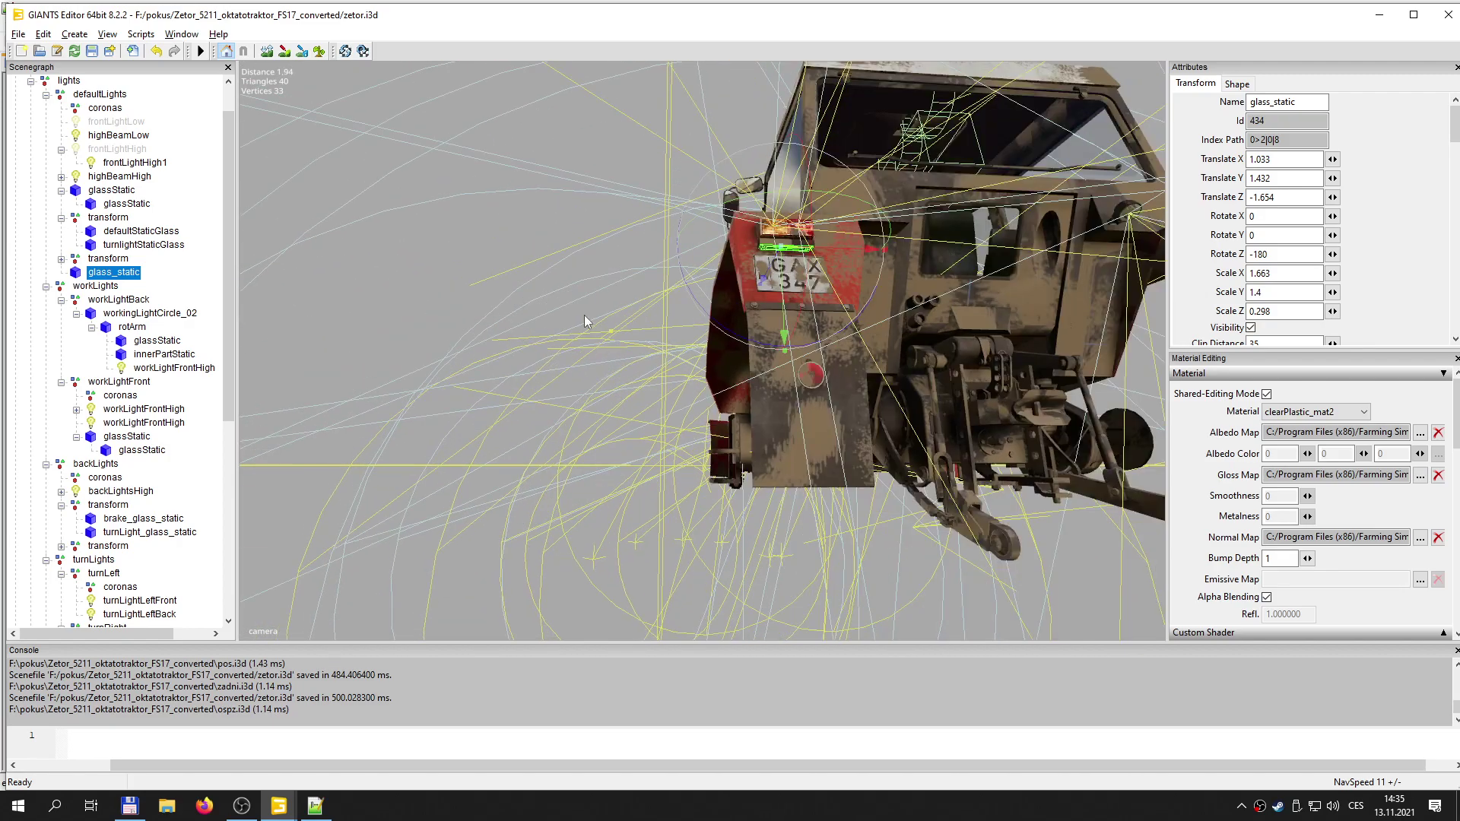
alt+drag(583, 315, 609, 340)
scroll(602, 346, up, 2)
alt+middle_drag(592, 349, 596, 374)
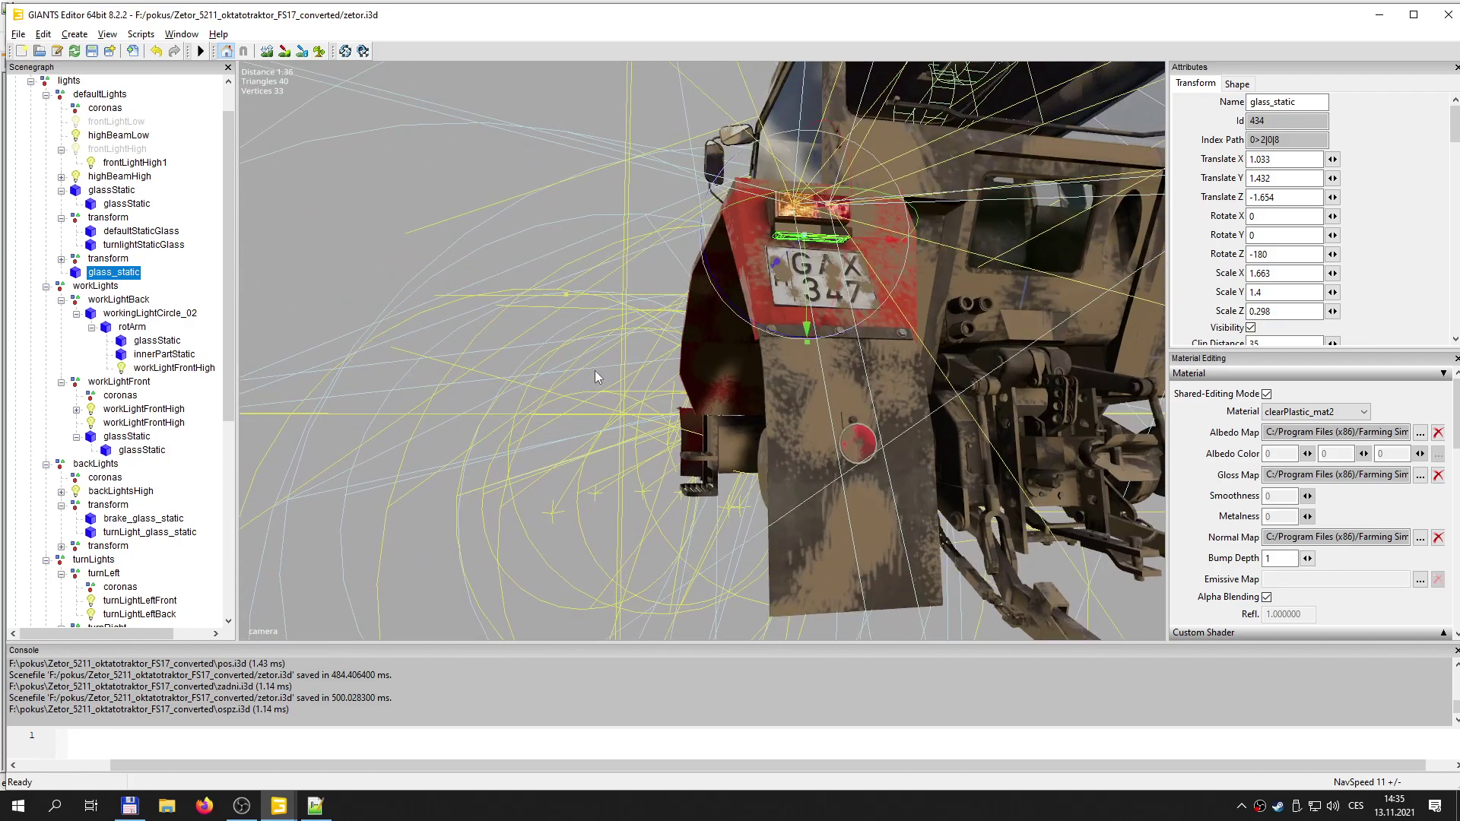
scroll(584, 347, up, 3)
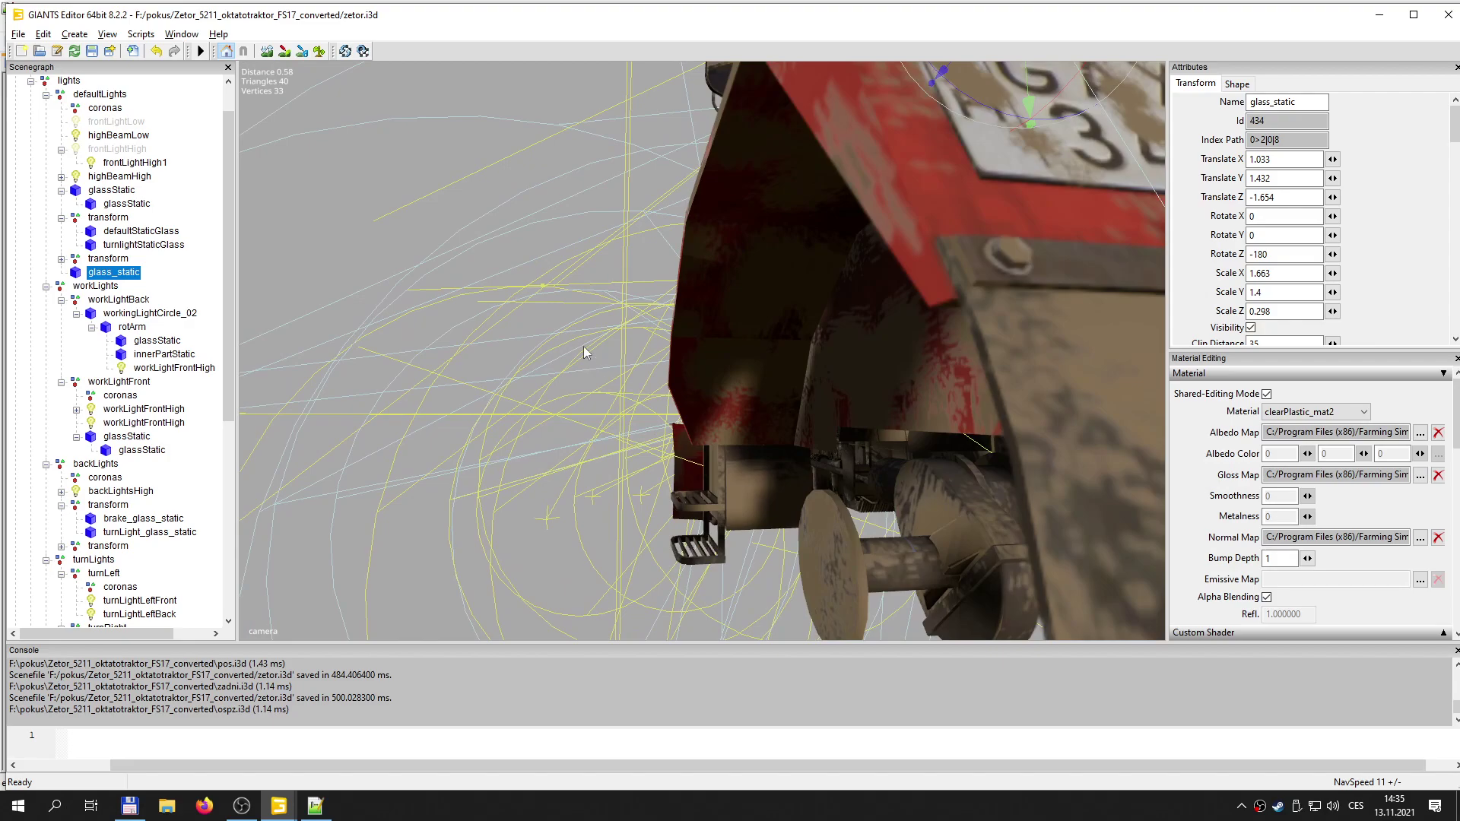
alt+drag(584, 347, 663, 295)
alt+middle_drag(663, 295, 663, 296)
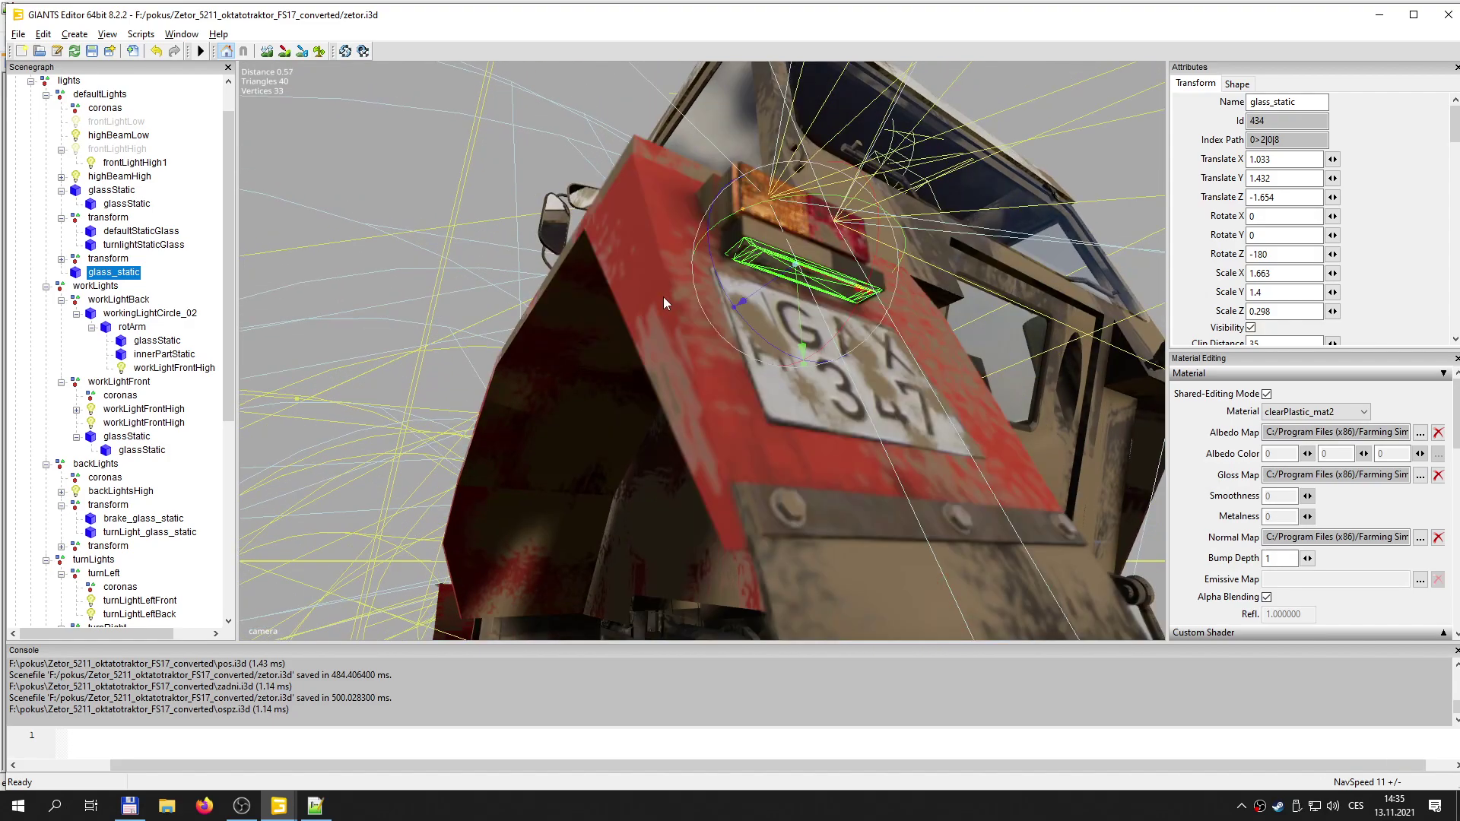
- Copy the second workLightFrontHigh spot light of the workLightFront group into the defaultLights group
click(299, 277)
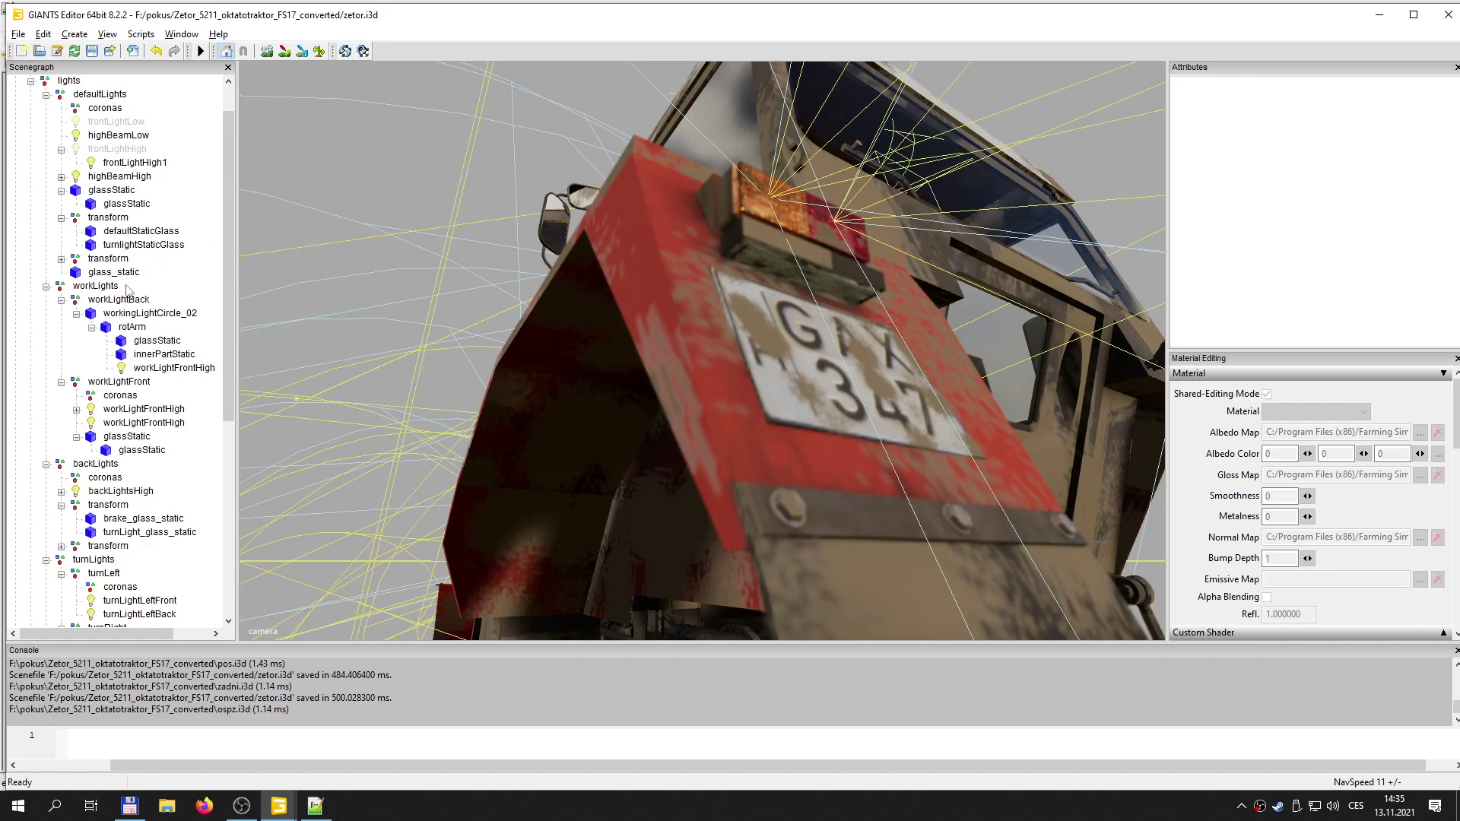
scroll(222, 258, up, 1)
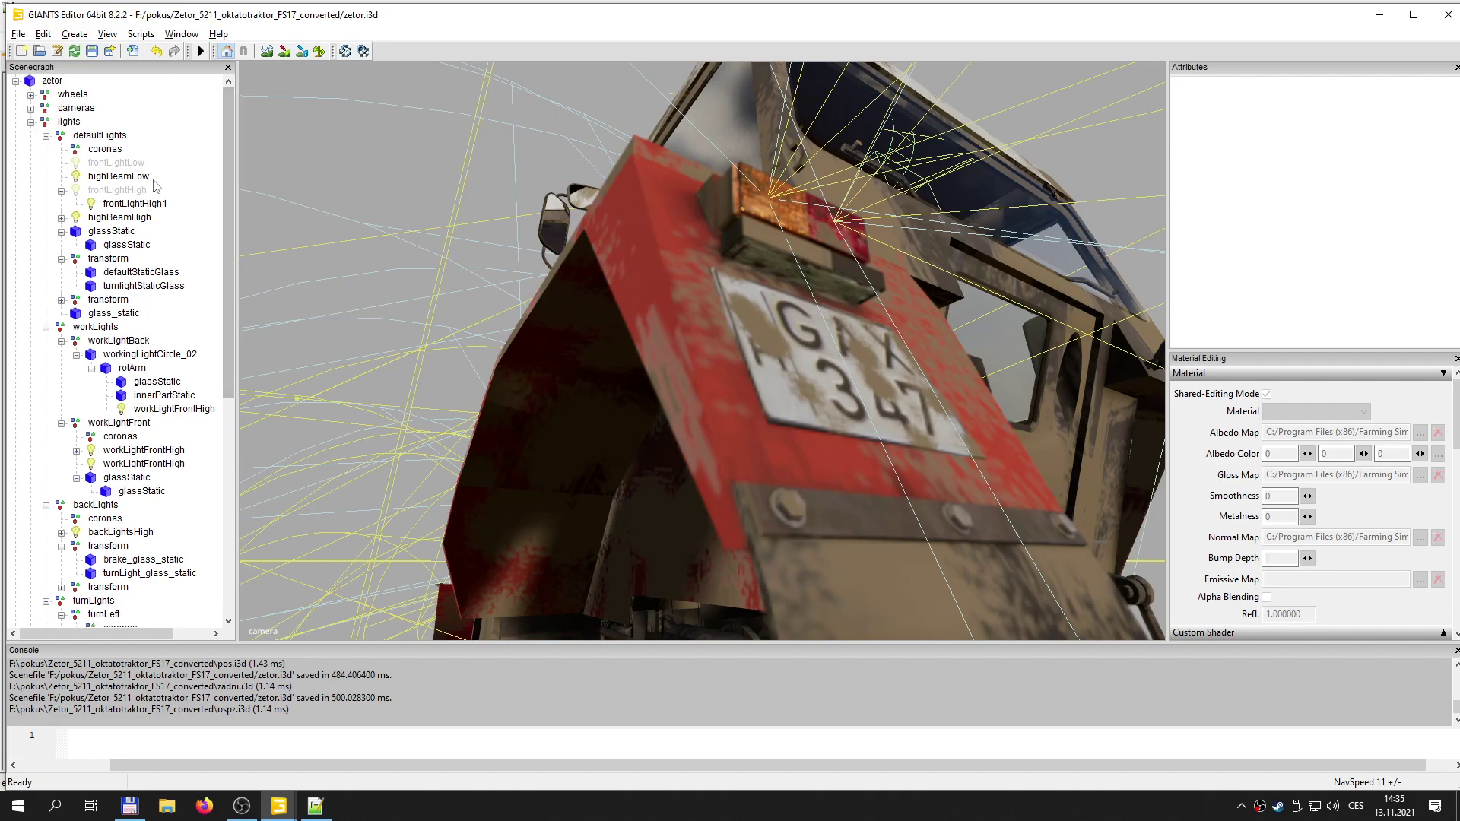
drag(228, 200, 244, 327)
click(164, 232)
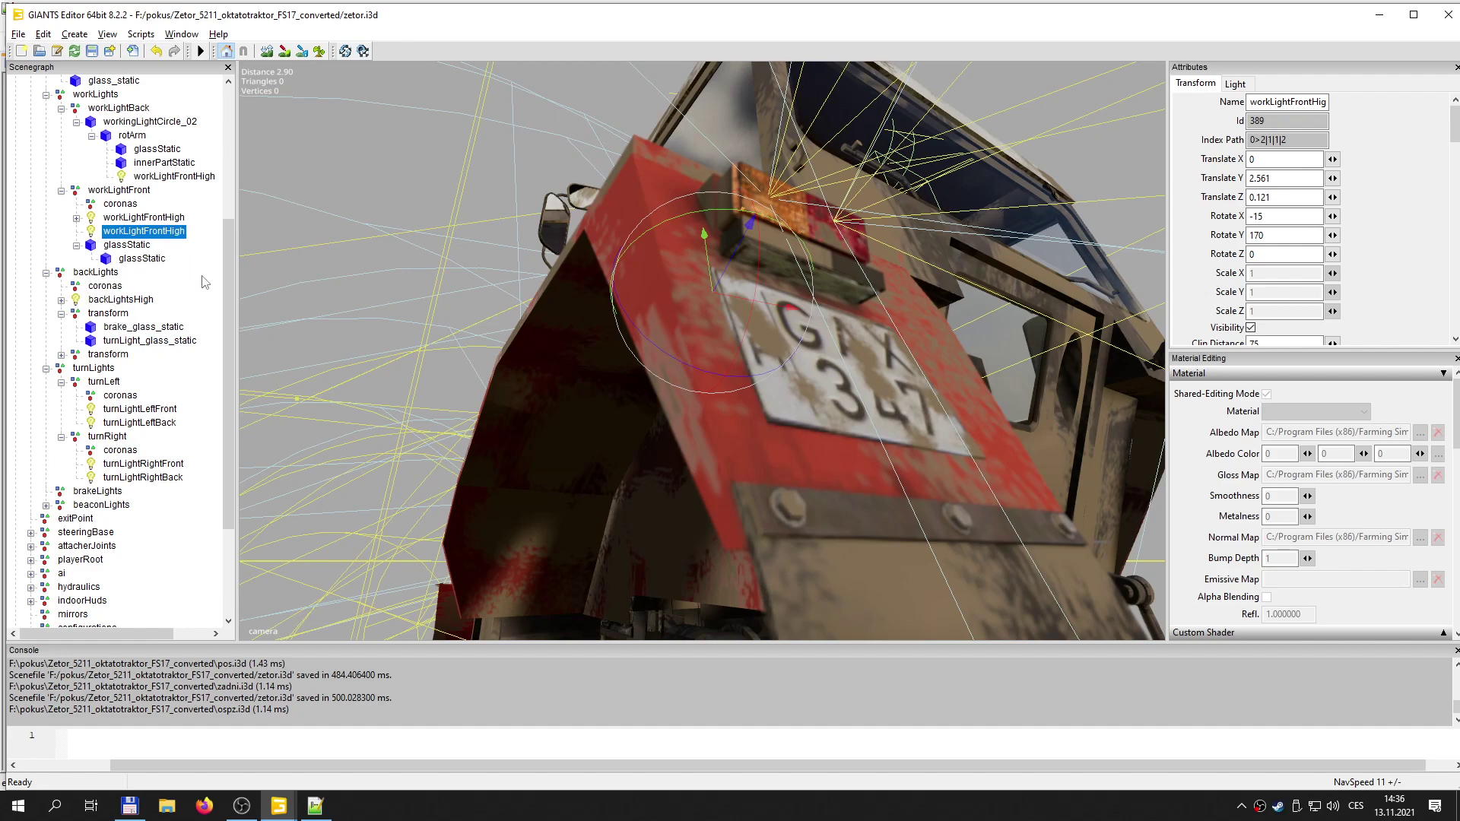
drag(222, 268, 252, 138)
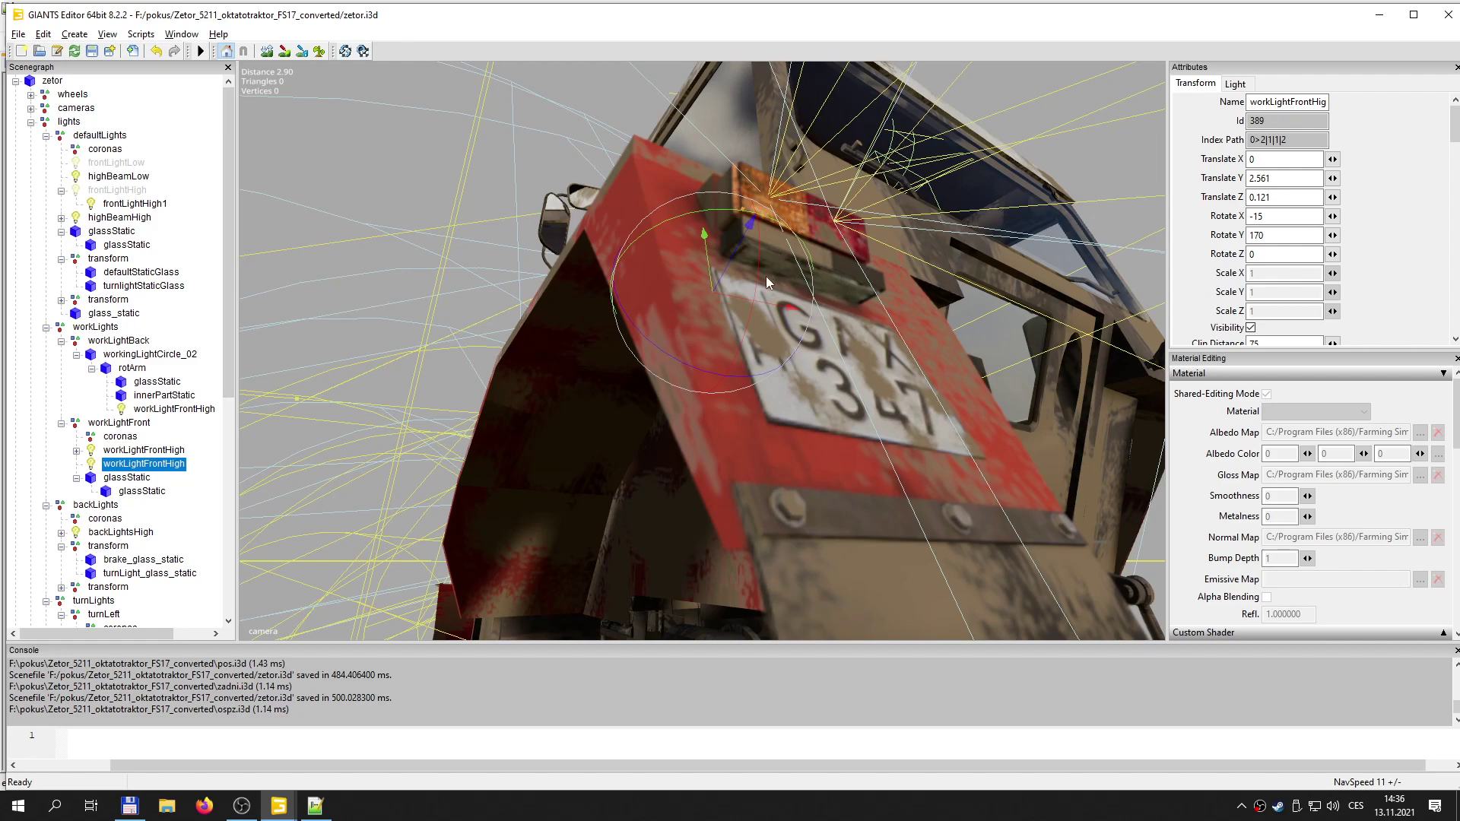
click(100, 135)
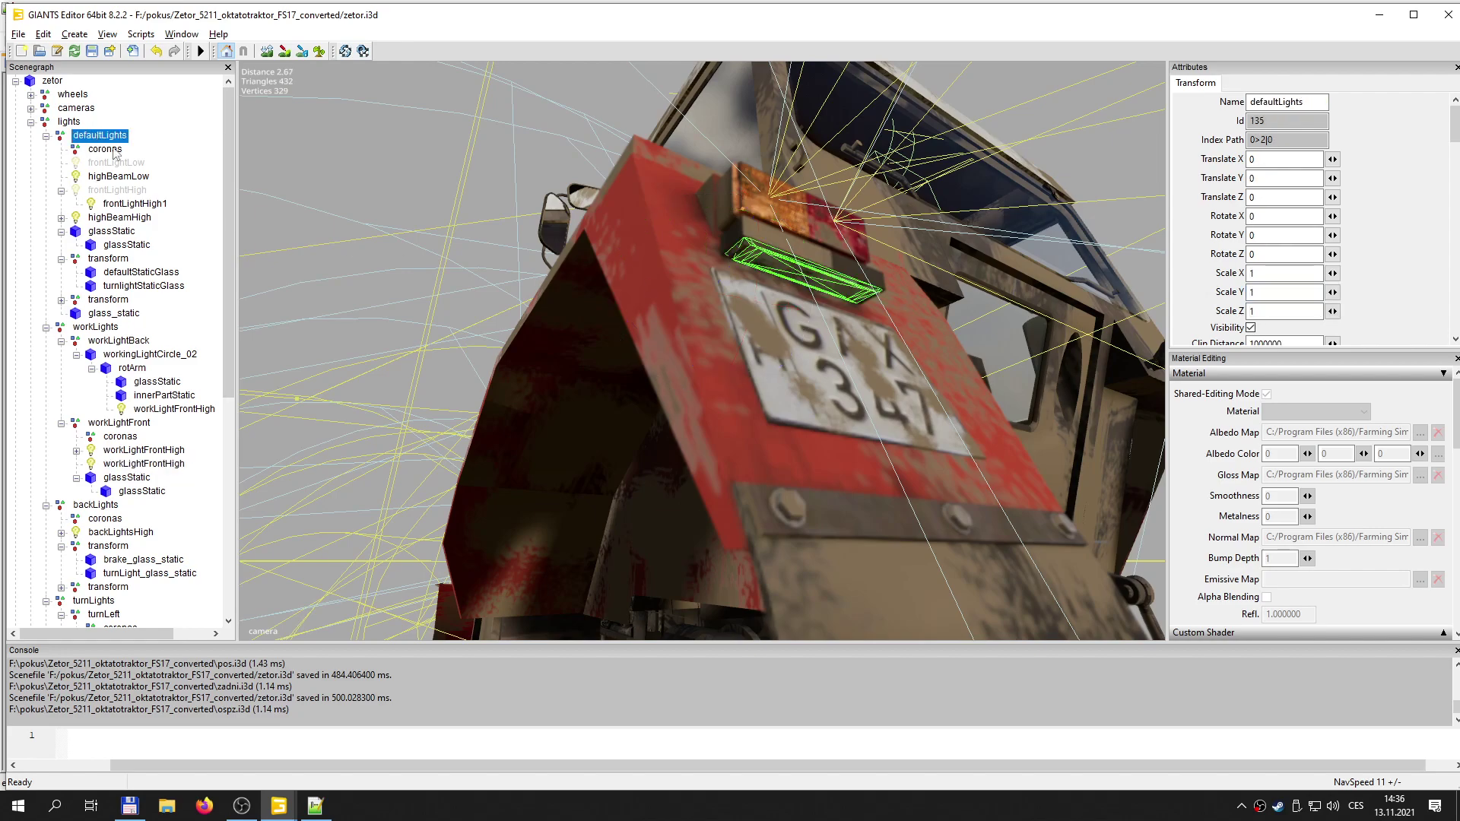
key(ctrl+v)
- Match the copied light's X translation to that of glass_static, 1.033
click(112, 316)
click(114, 314)
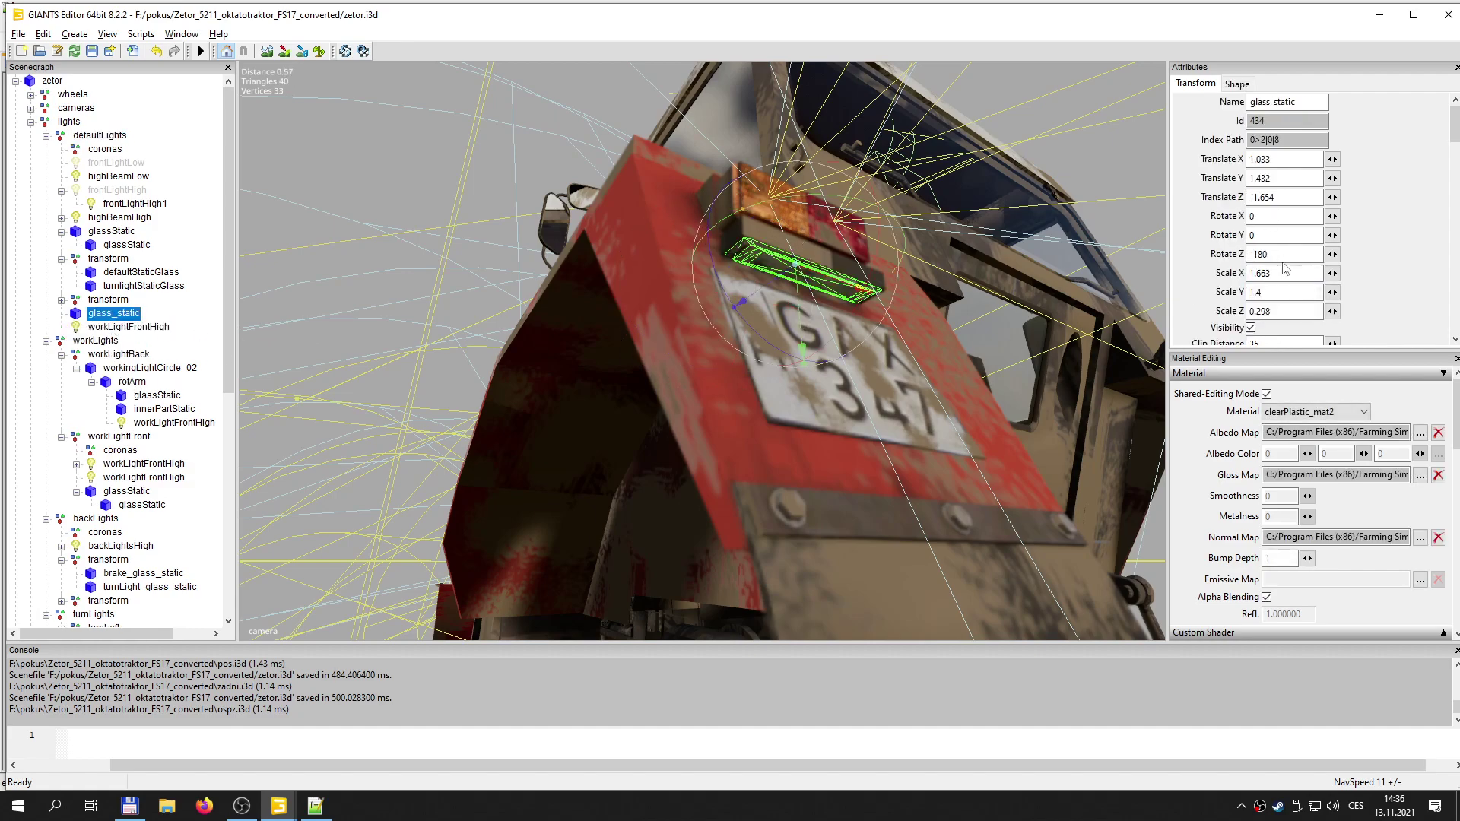
drag(1293, 159, 1221, 165)
key(ctrl+c)
click(128, 326)
drag(1268, 164, 1213, 186)
key(ctrl+v)
- Match the copied light's remaining position to glass_static with Y 1.432 and Z -1.654
click(113, 313)
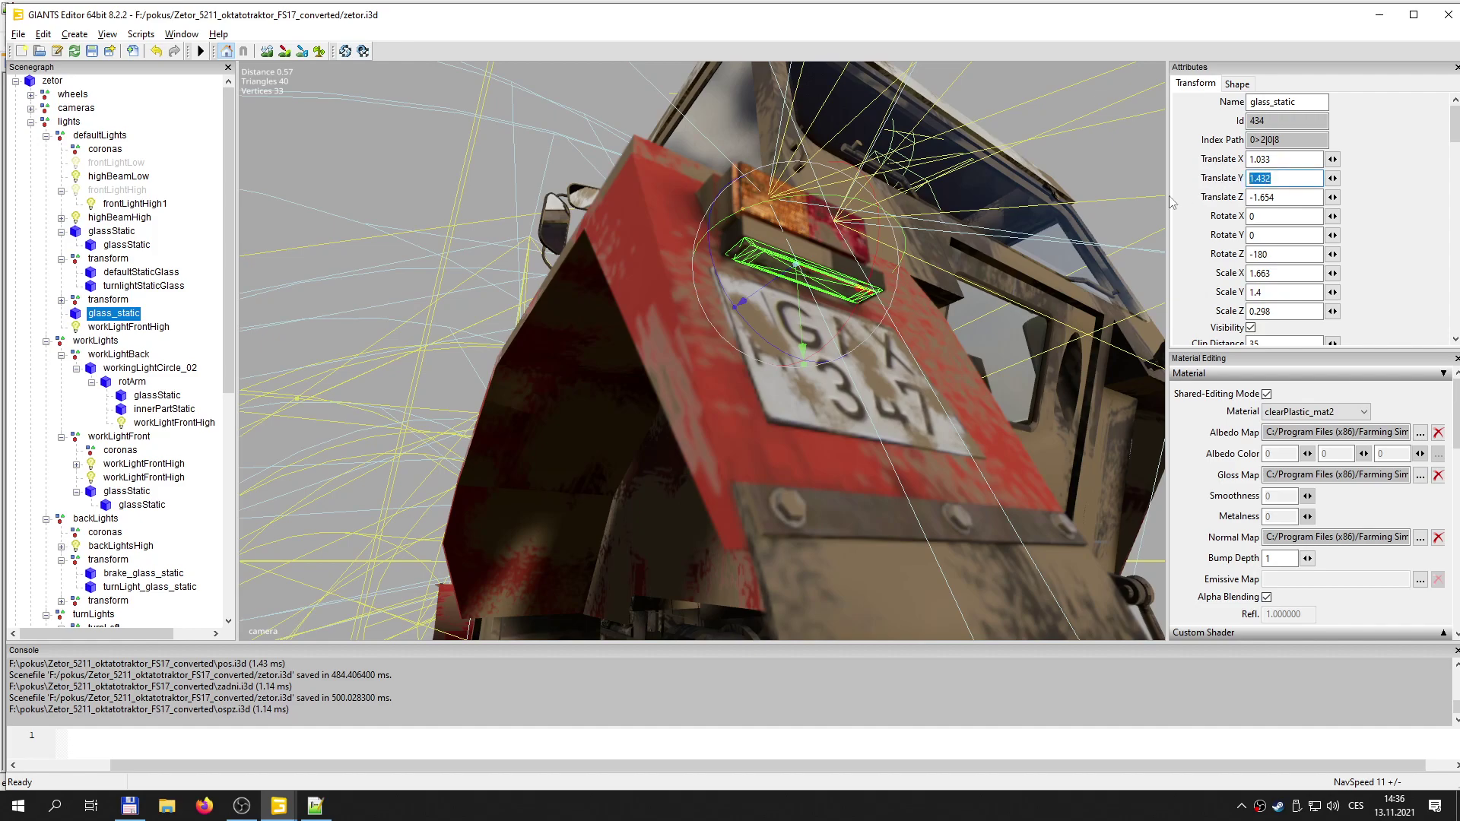
click(129, 327)
double_click(1288, 178)
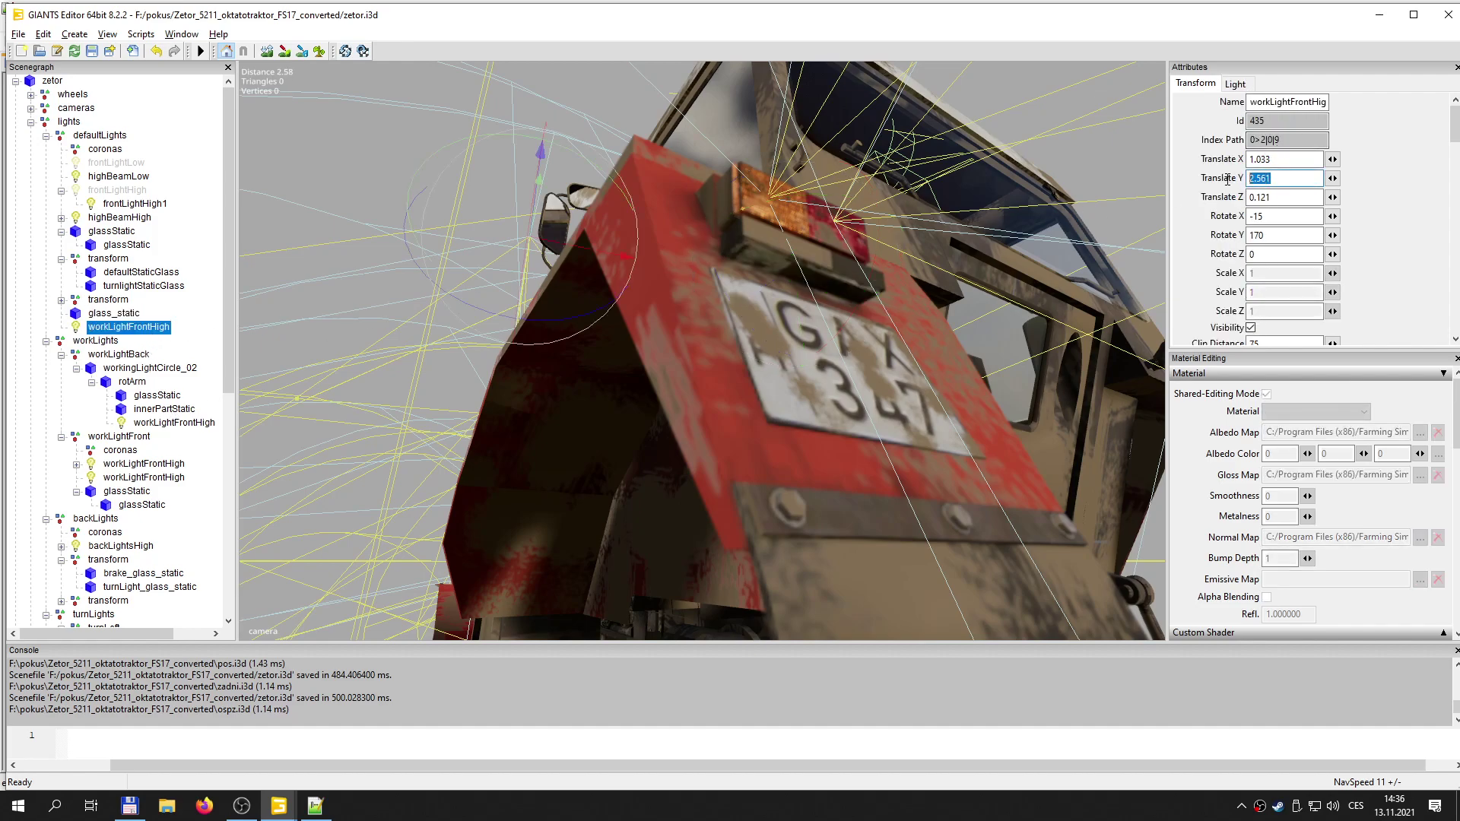
text(1.432)
key(Return)
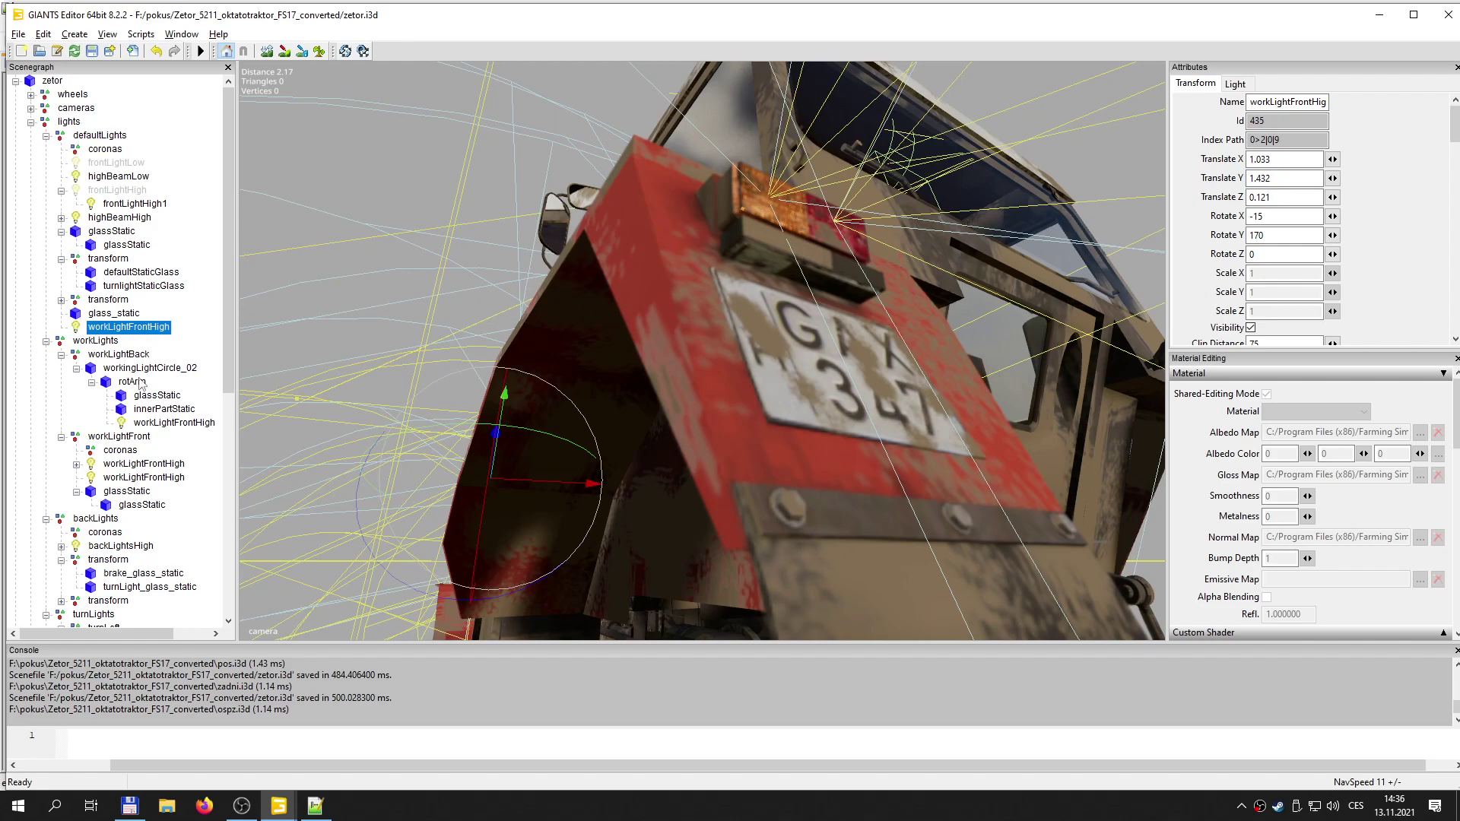
click(114, 313)
drag(1319, 197, 1224, 193)
click(121, 327)
text(-1.654)
key(Return)
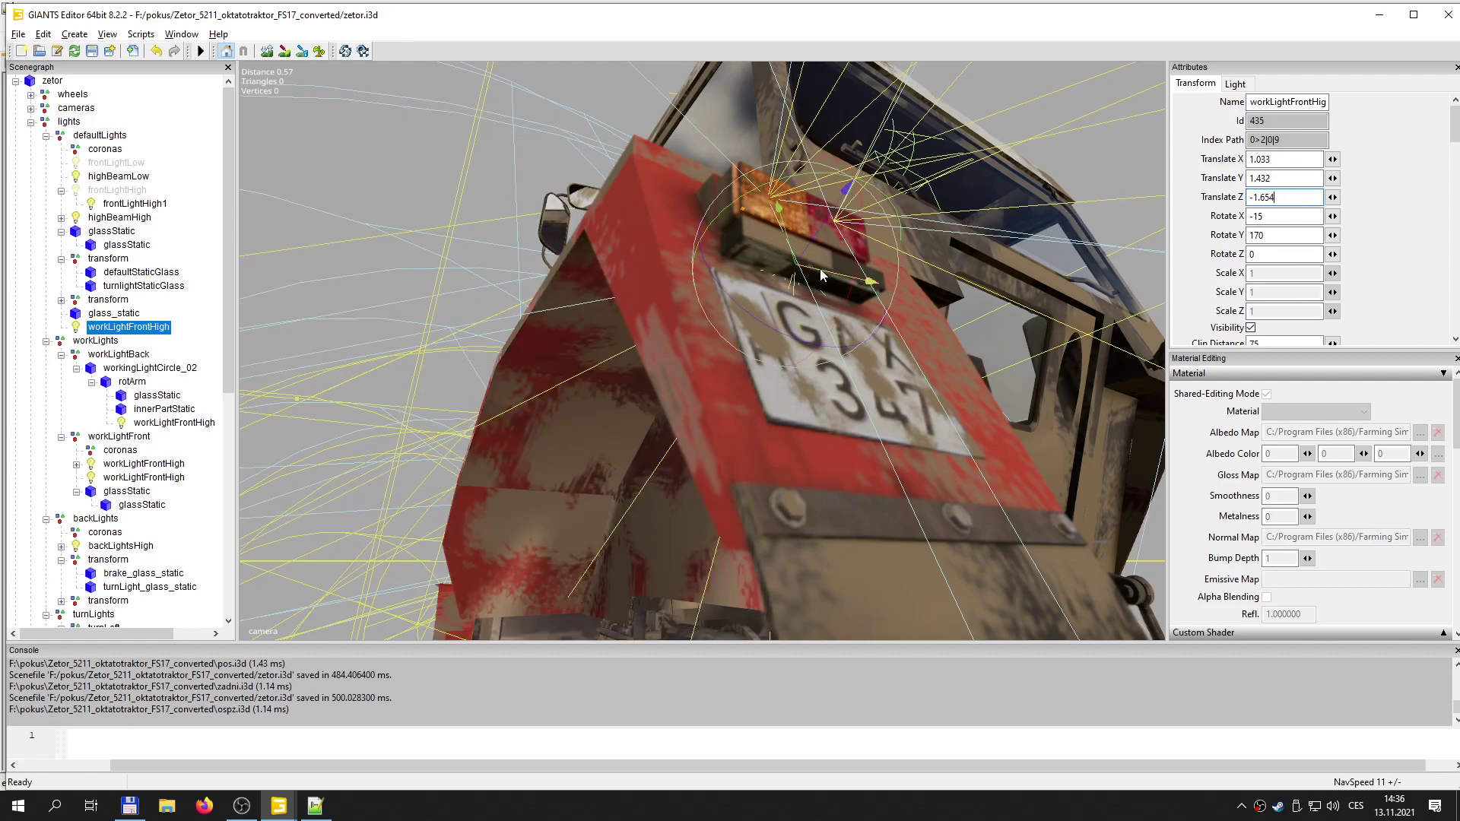
- Aim the copied light downward with rotation X 90, Y 0 and Z -180, and lower it to about Y 1.425
drag(860, 241, 861, 71)
double_click(1294, 219)
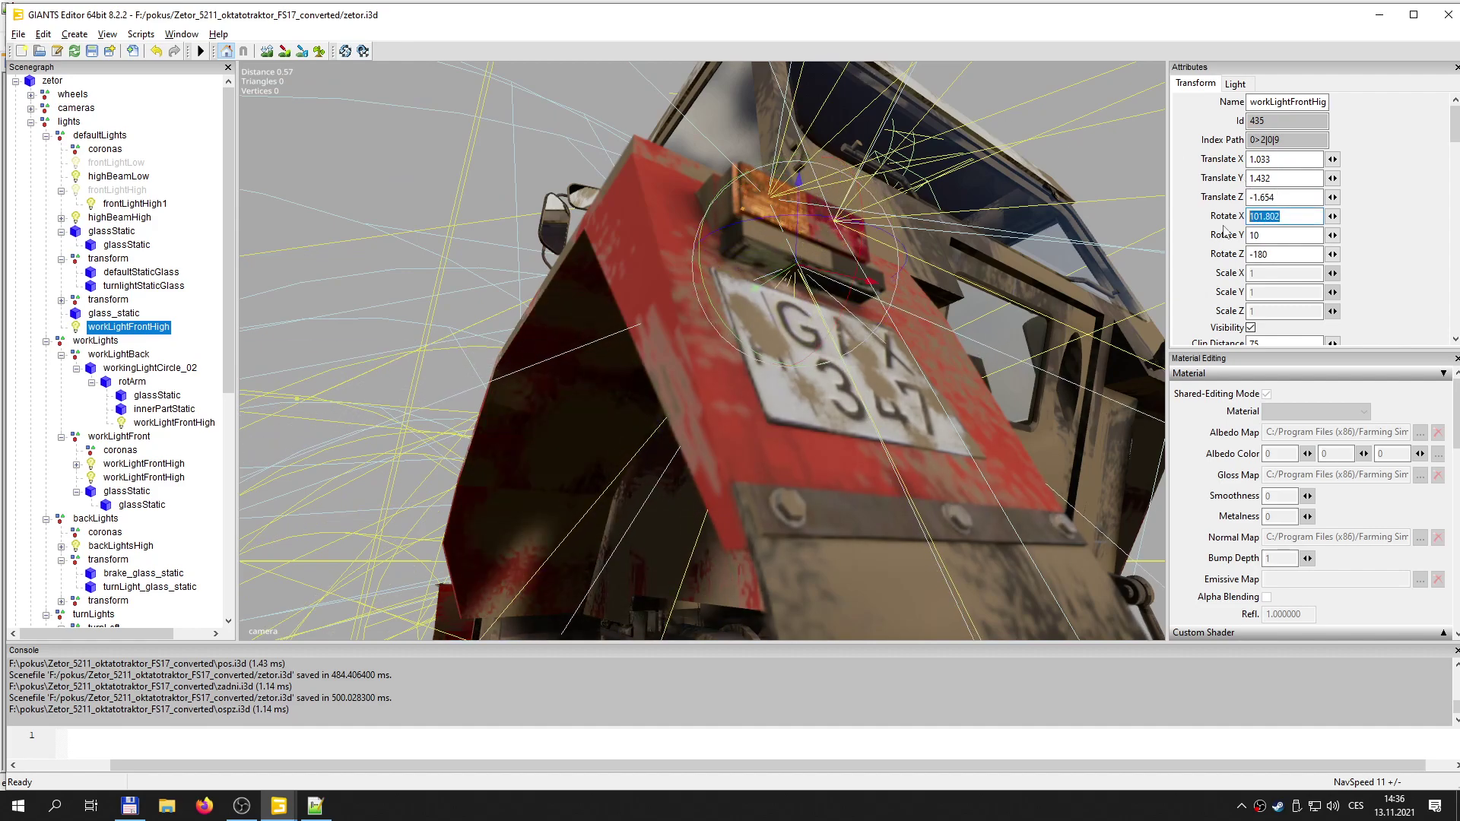
text(90)
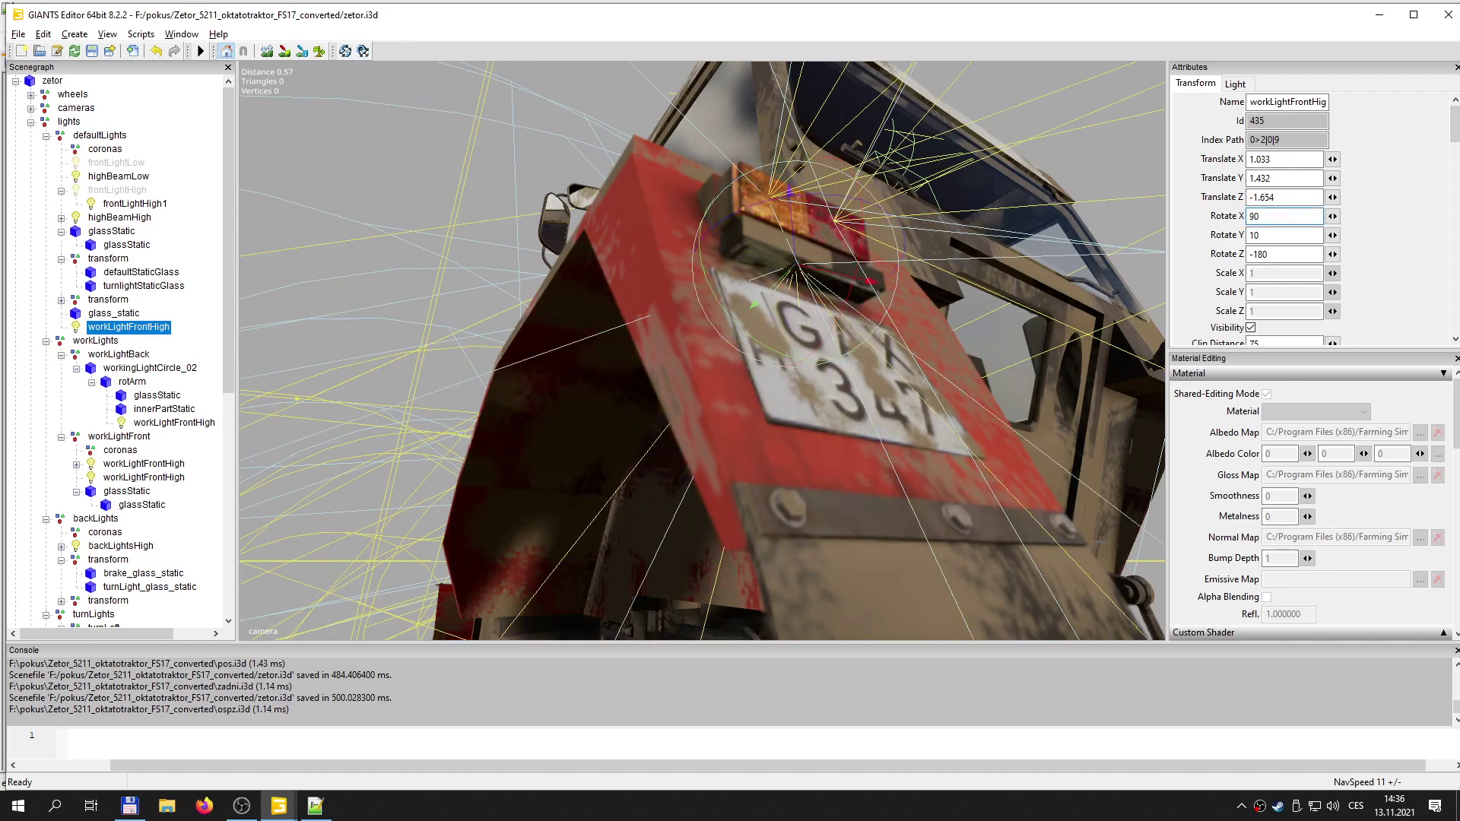
double_click(1293, 235)
text(0)
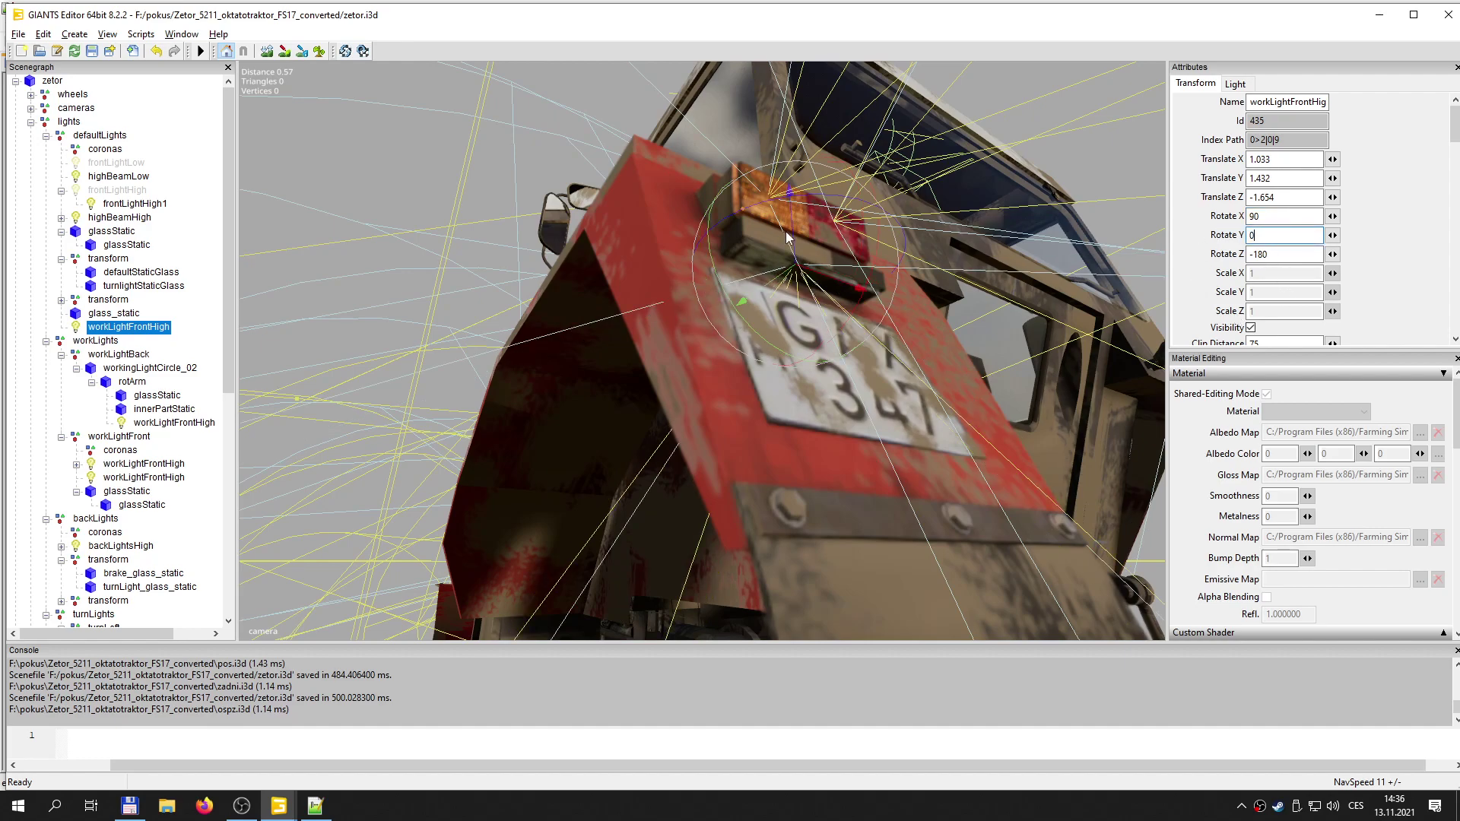
drag(791, 238, 795, 245)
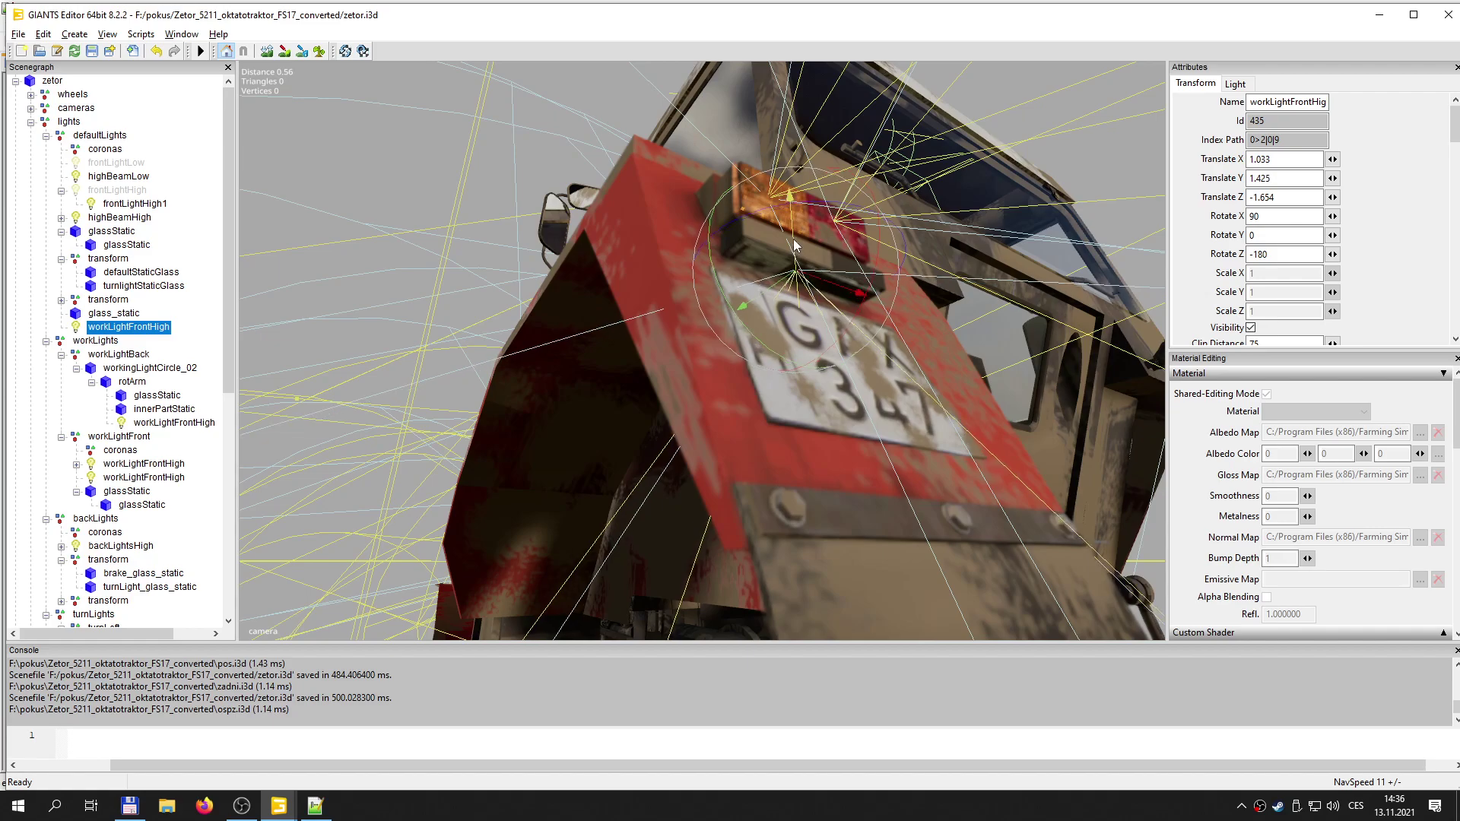
mouse_move(891, 330)
alt+mouse_down()
mouse_move(902, 355)
mouse_move(882, 338)
alt+mouse_up()
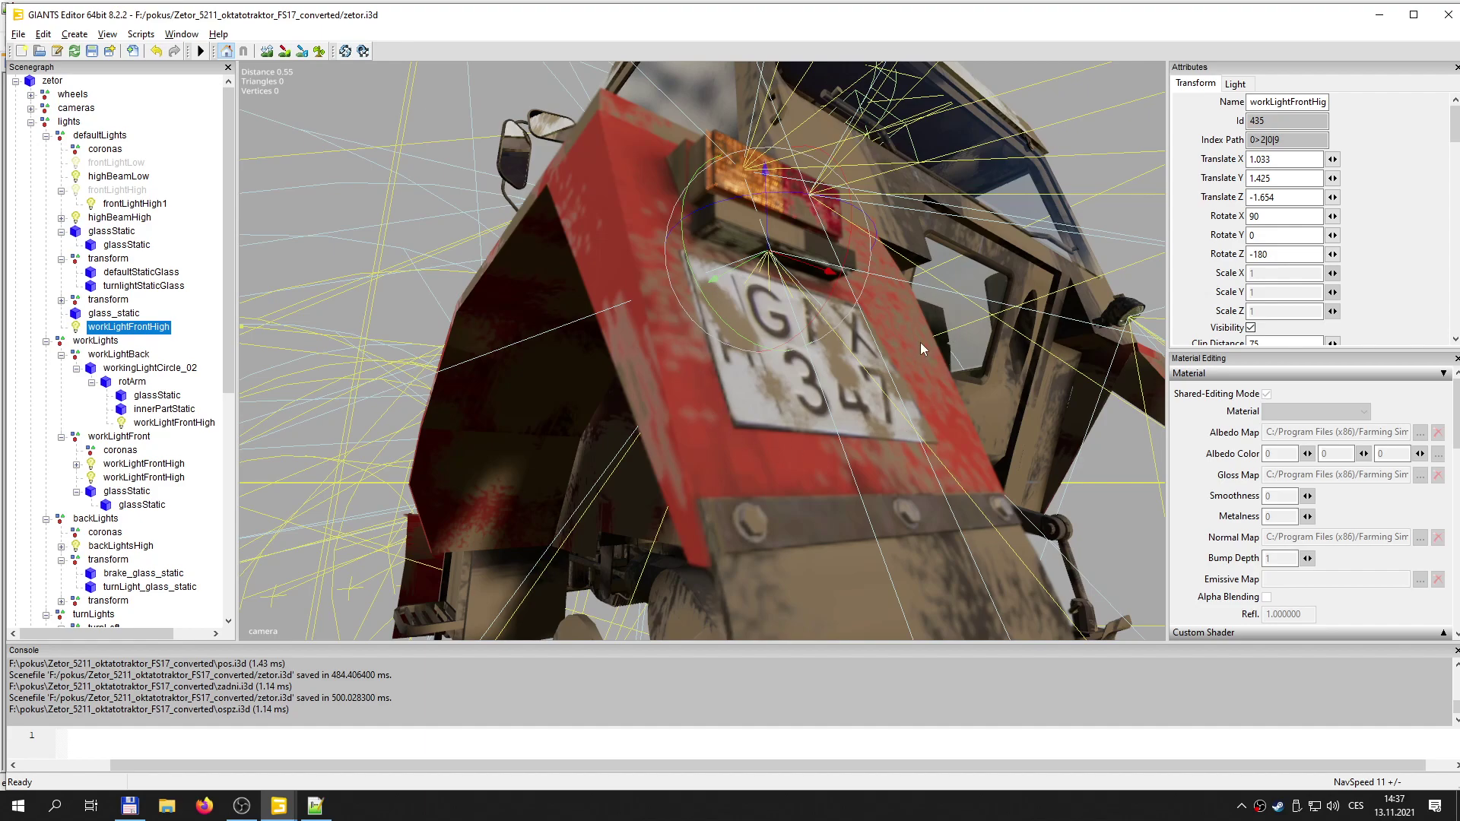
- Reduce the plate light's range to 0.25
click(1236, 84)
double_click(1302, 308)
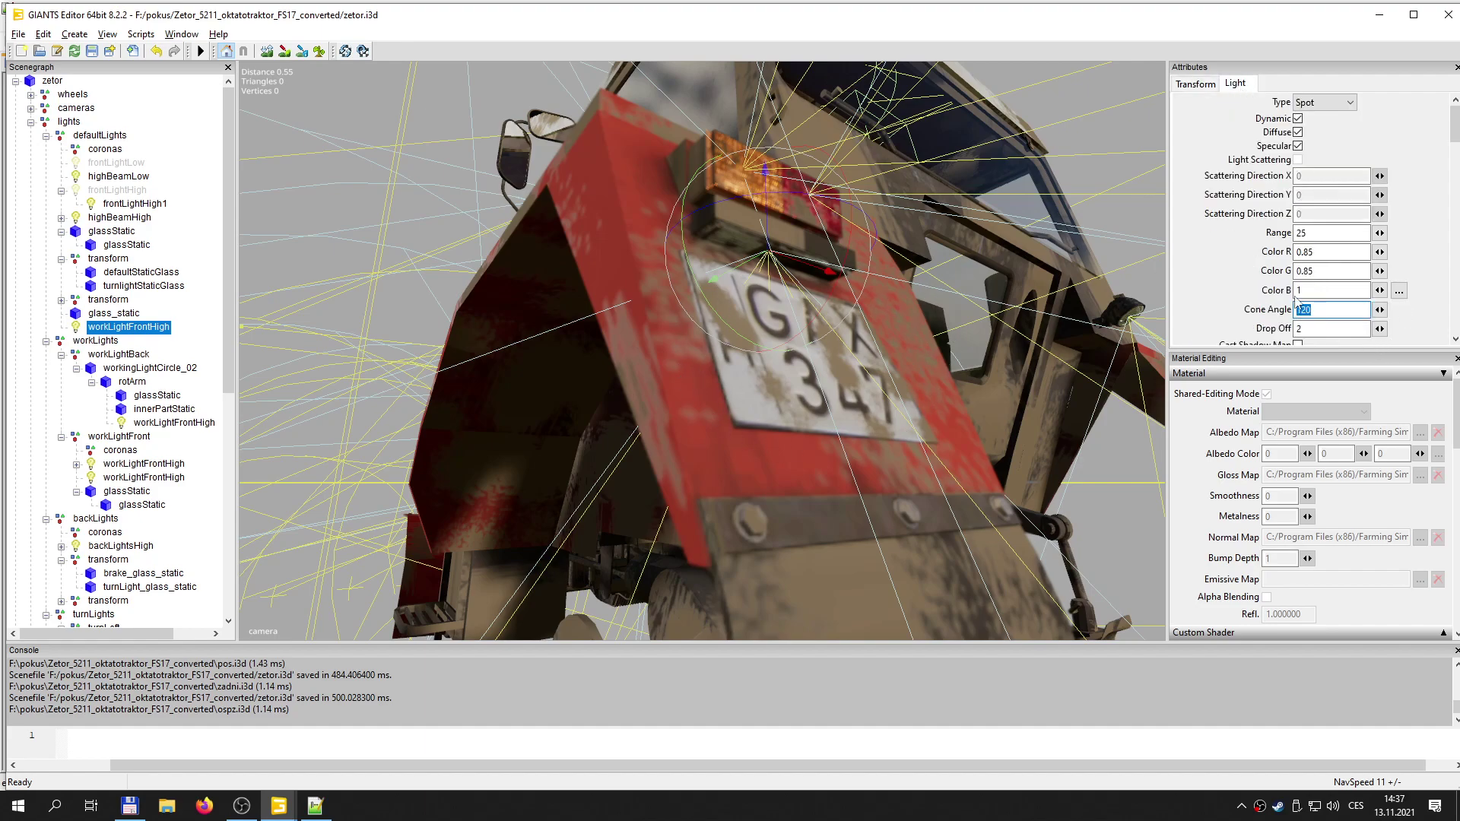
double_click(1301, 233)
text(0.2)
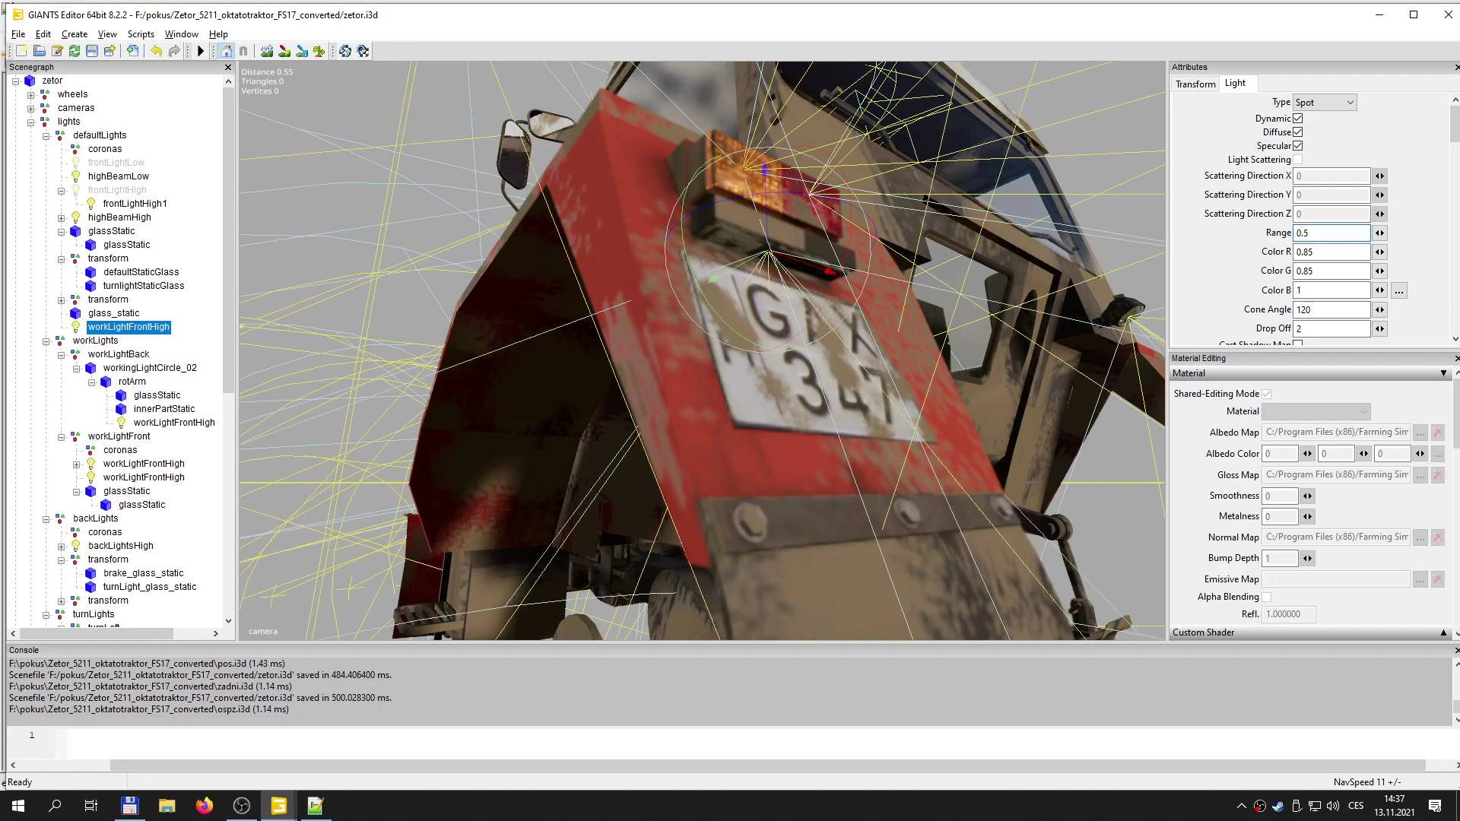
text(5)
key(BackSpace)
text(25)
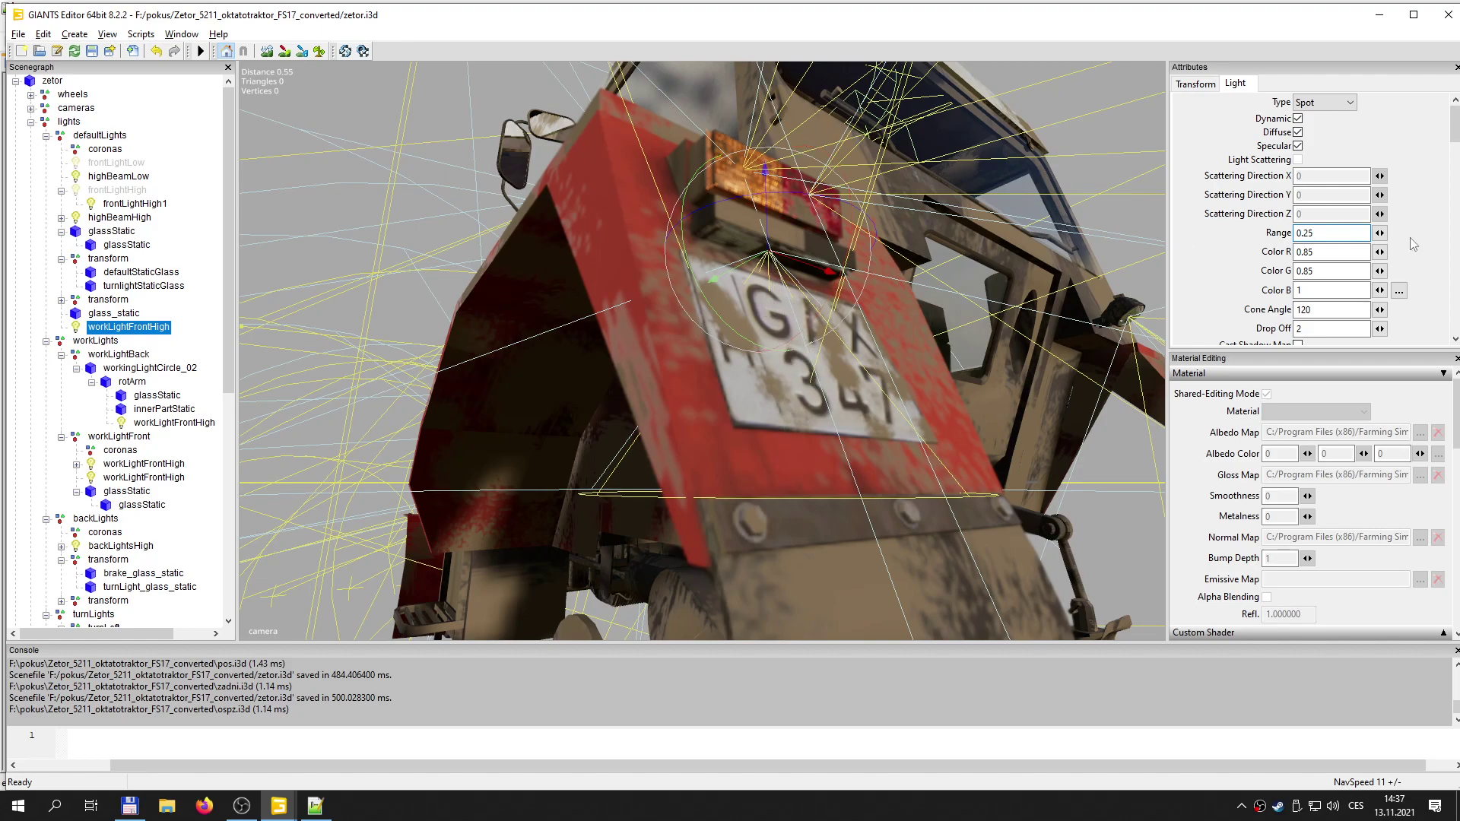
- Tilt the plate light by trying X rotations of 100, 120, 110 and 115, and settle on 105
click(1205, 79)
click(1196, 85)
double_click(1262, 234)
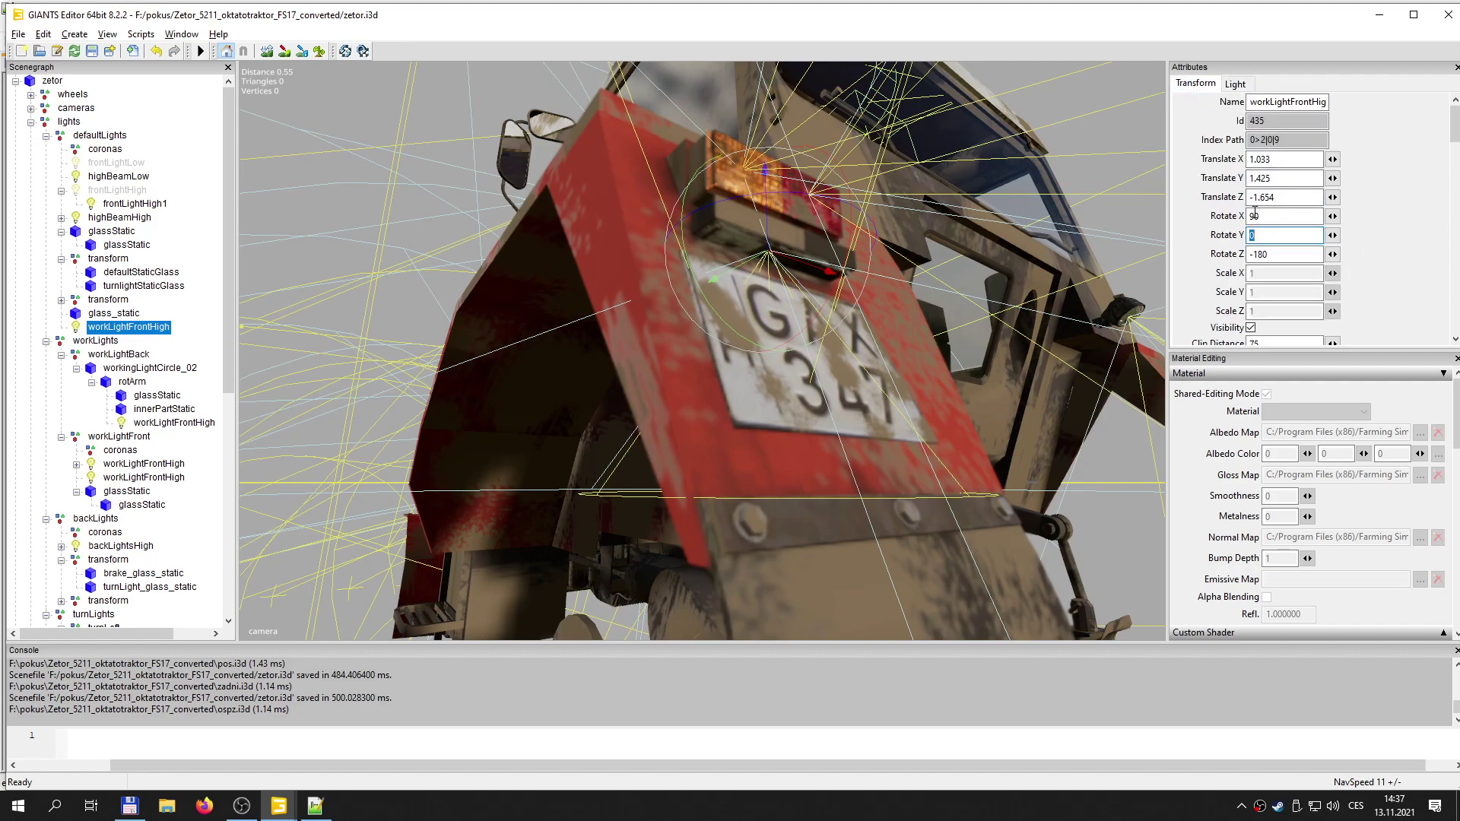
drag(1255, 215, 1241, 226)
text(100)
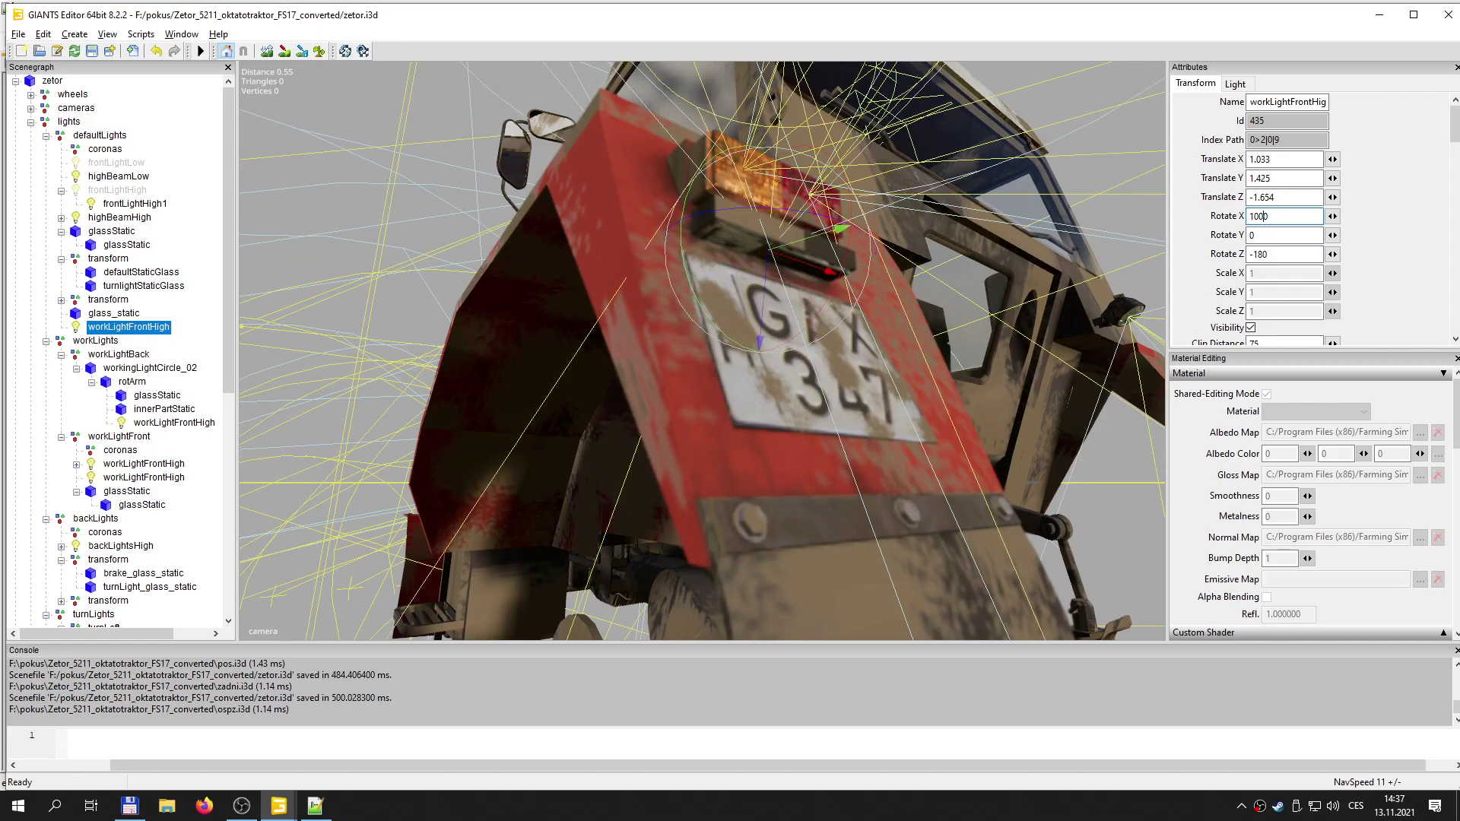
key(BackSpace)
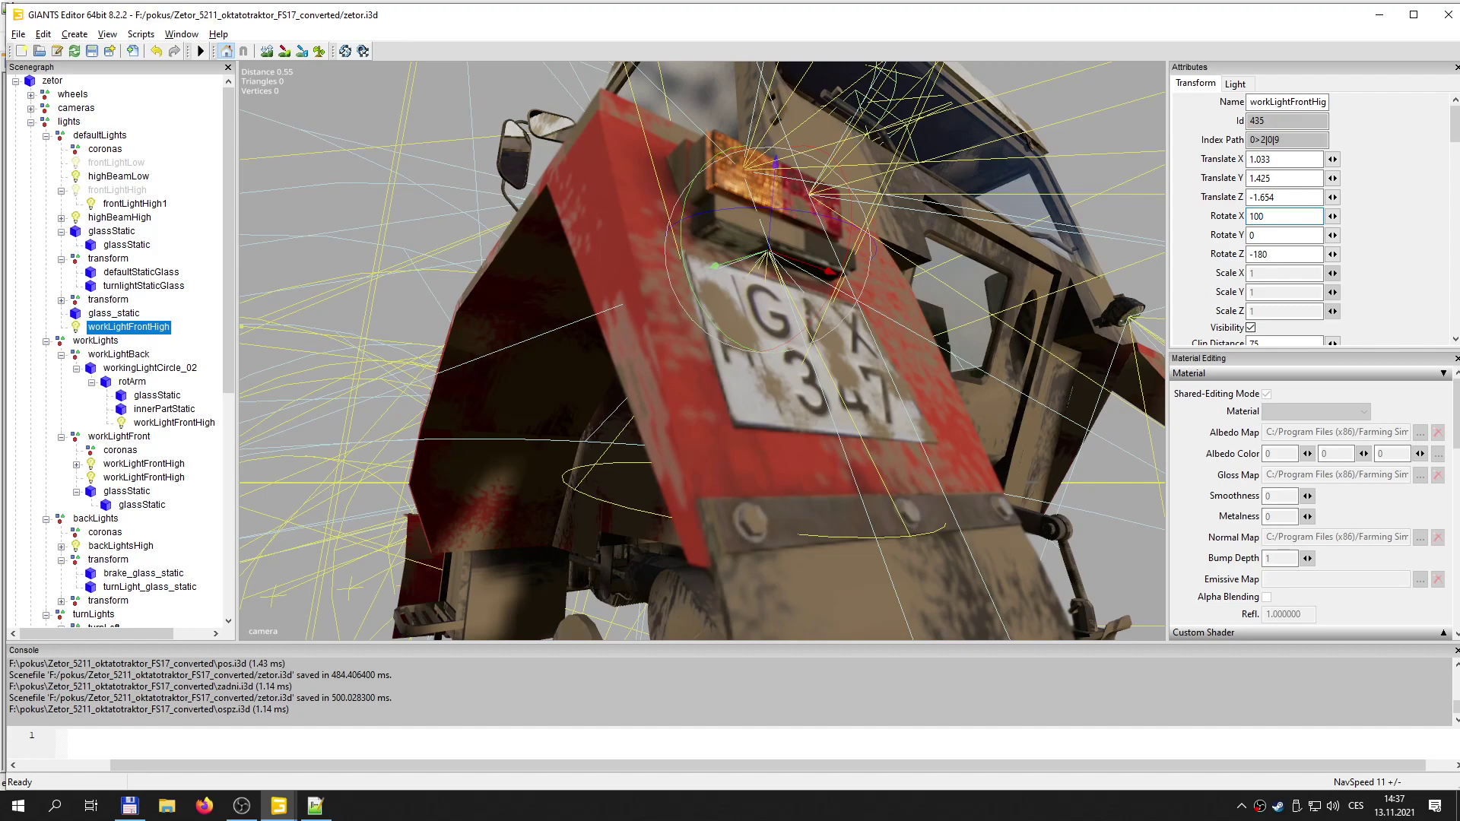
key(Delete)
text(2)
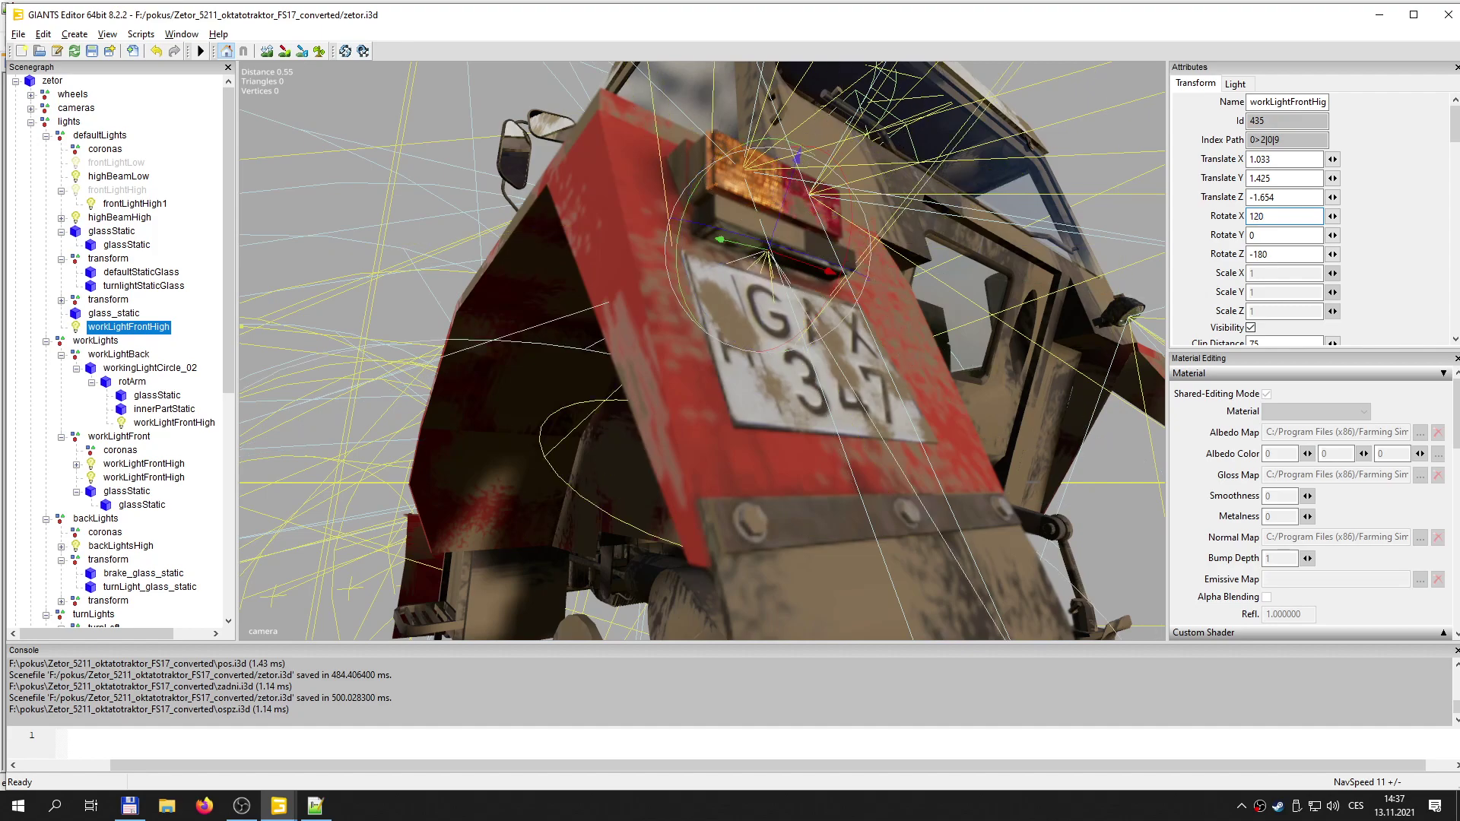
key(BackSpace)
text(1)
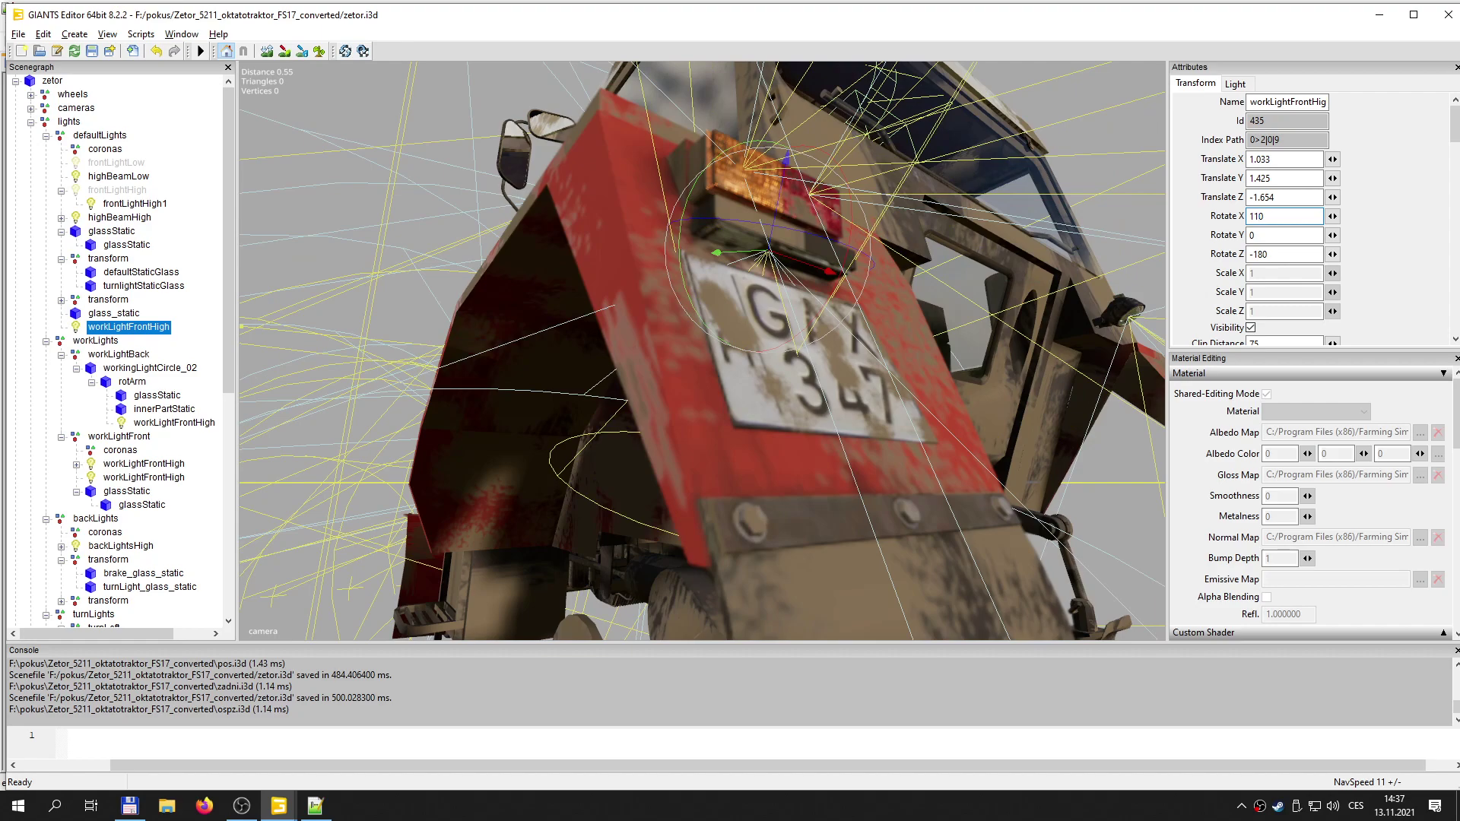
key(Delete)
text(5)
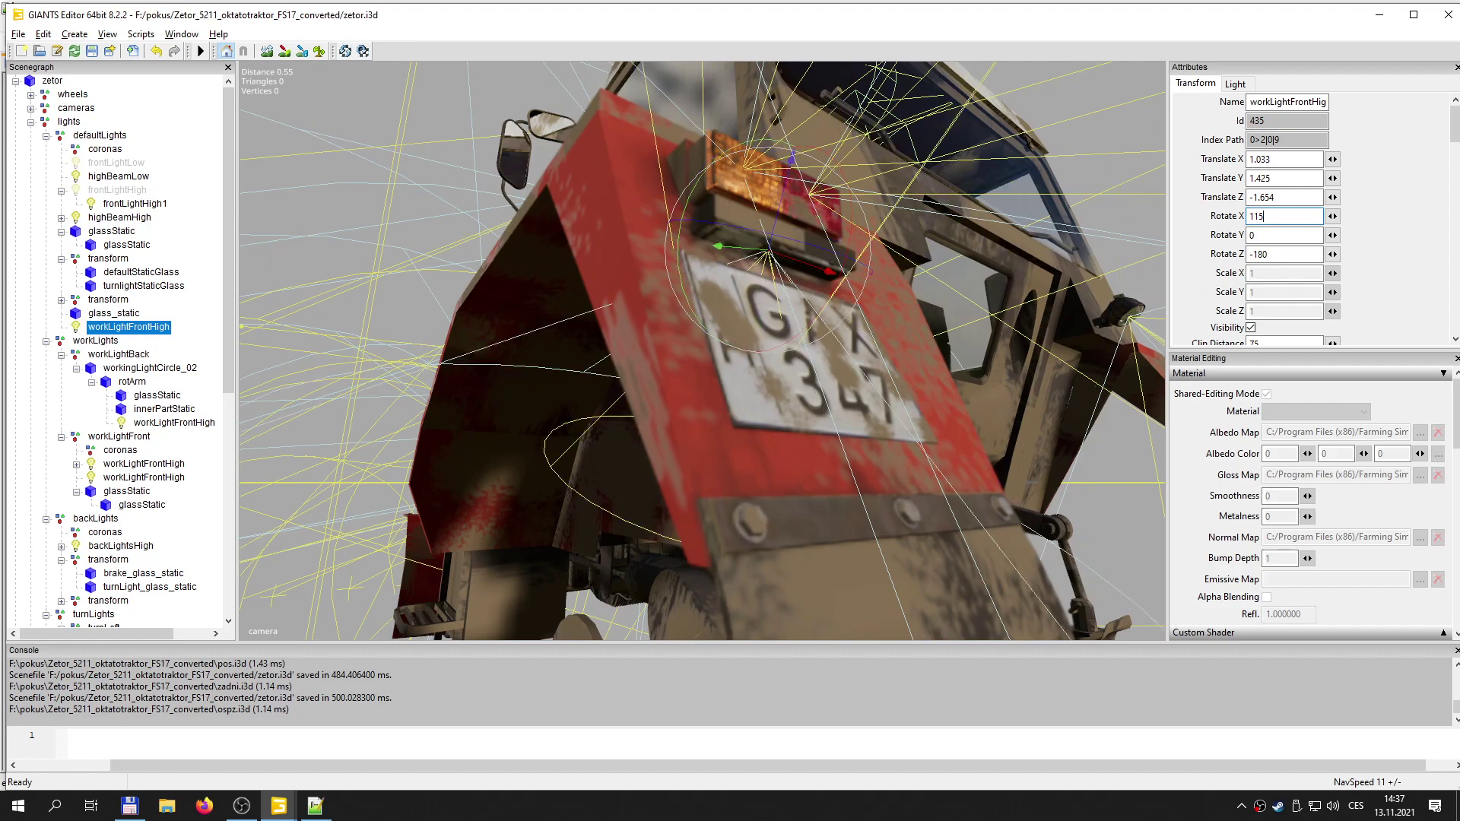
key(BackSpace)
key(BackSpace)
text(05)
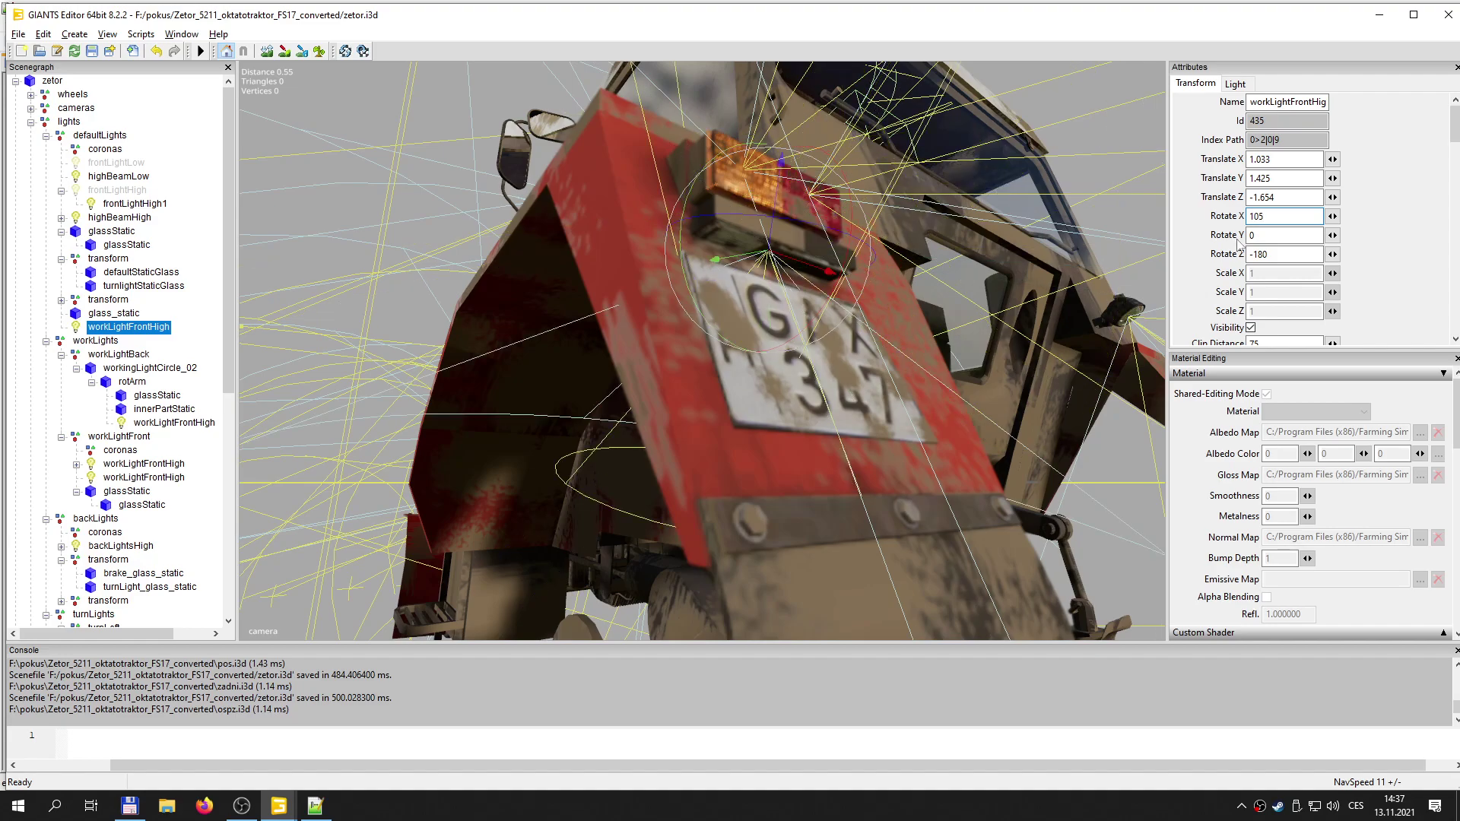
- Check the light cone against the number plate, try an X rotation of 108 and restore 105
alt+drag(711, 359, 782, 419)
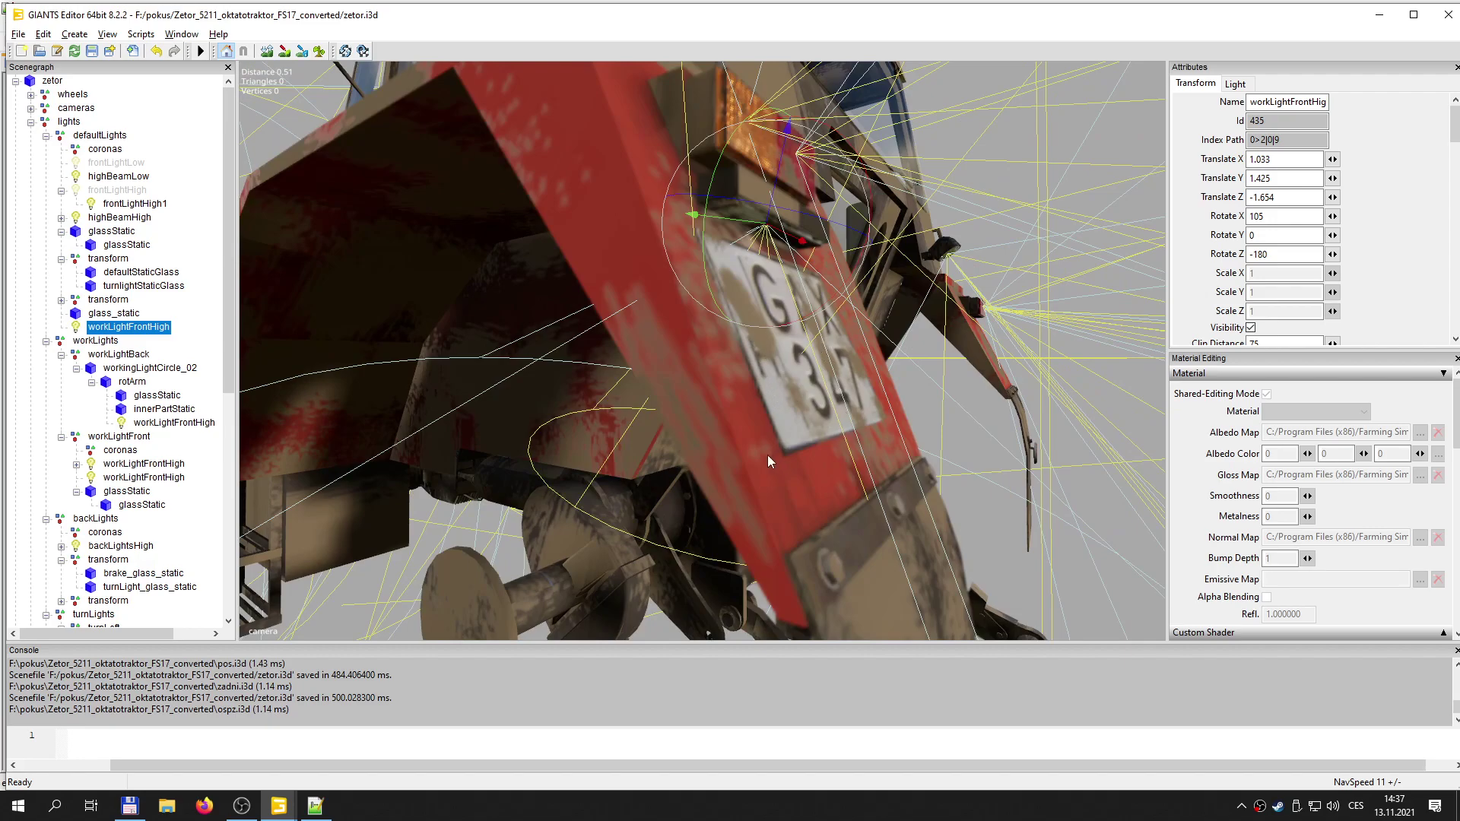
alt+middle_drag(772, 495, 775, 495)
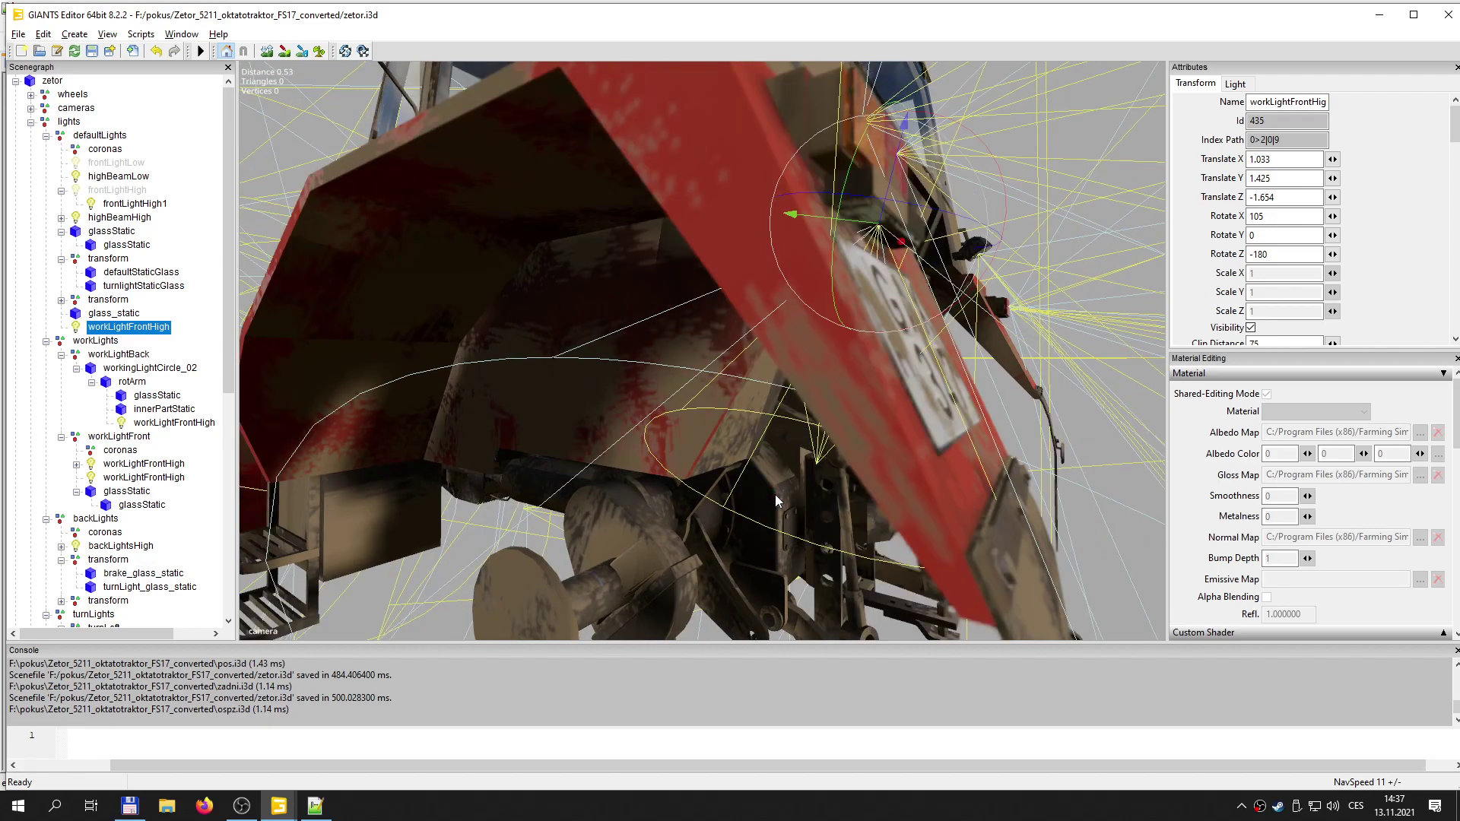
alt+middle_drag(858, 432, 855, 429)
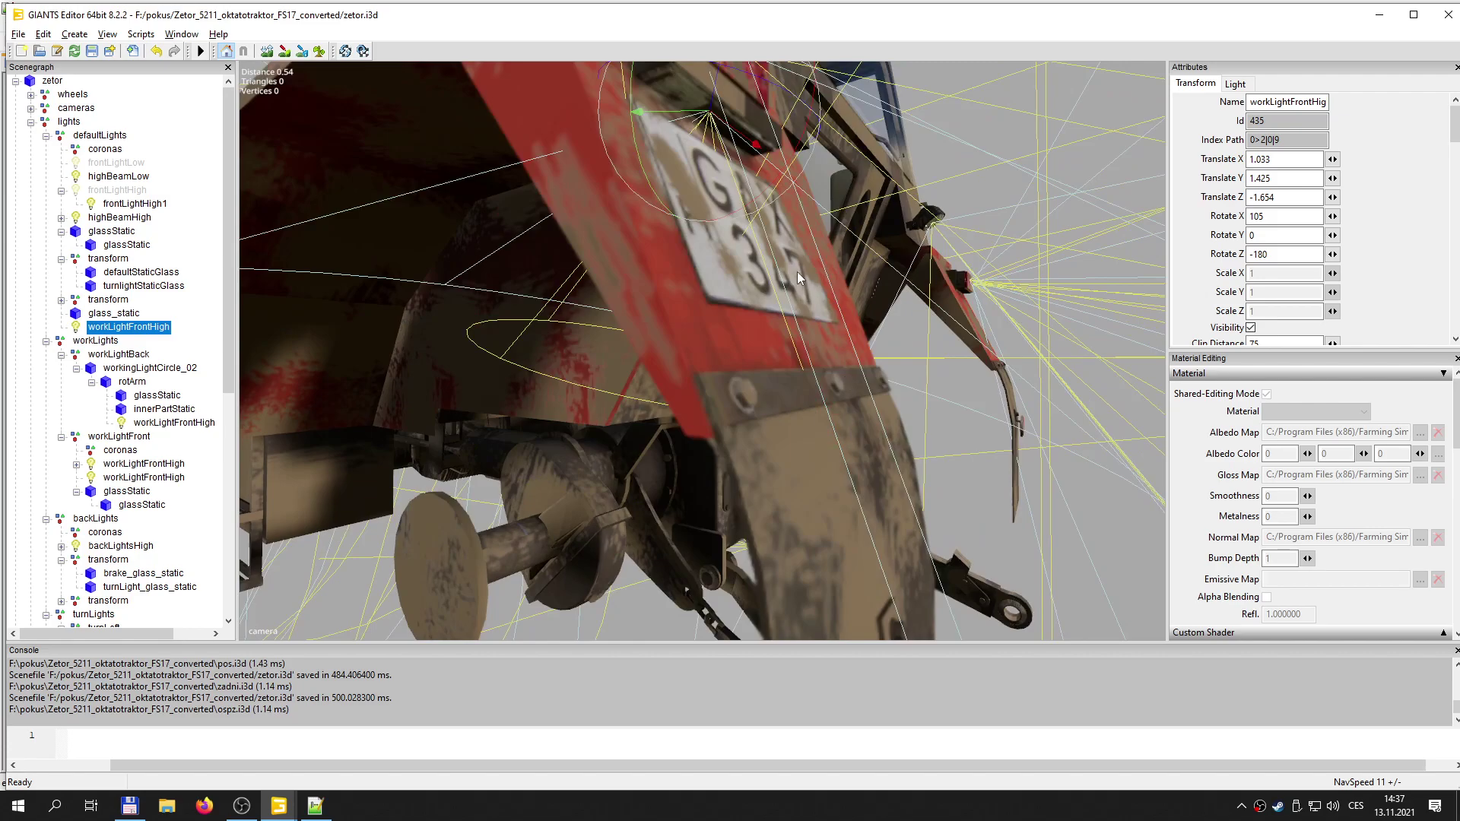
alt+middle_drag(785, 313, 787, 312)
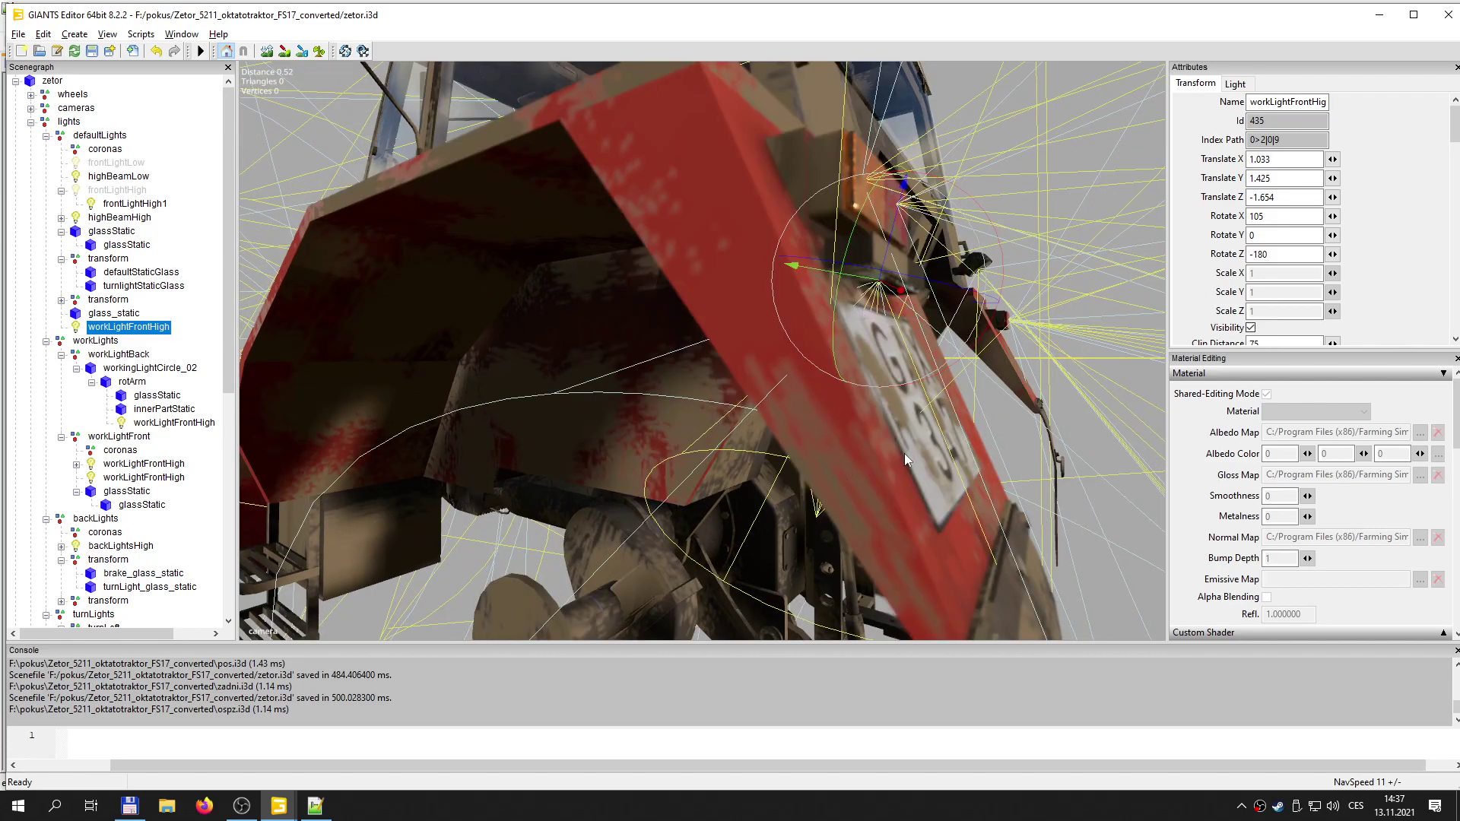
alt+middle_drag(906, 453, 893, 450)
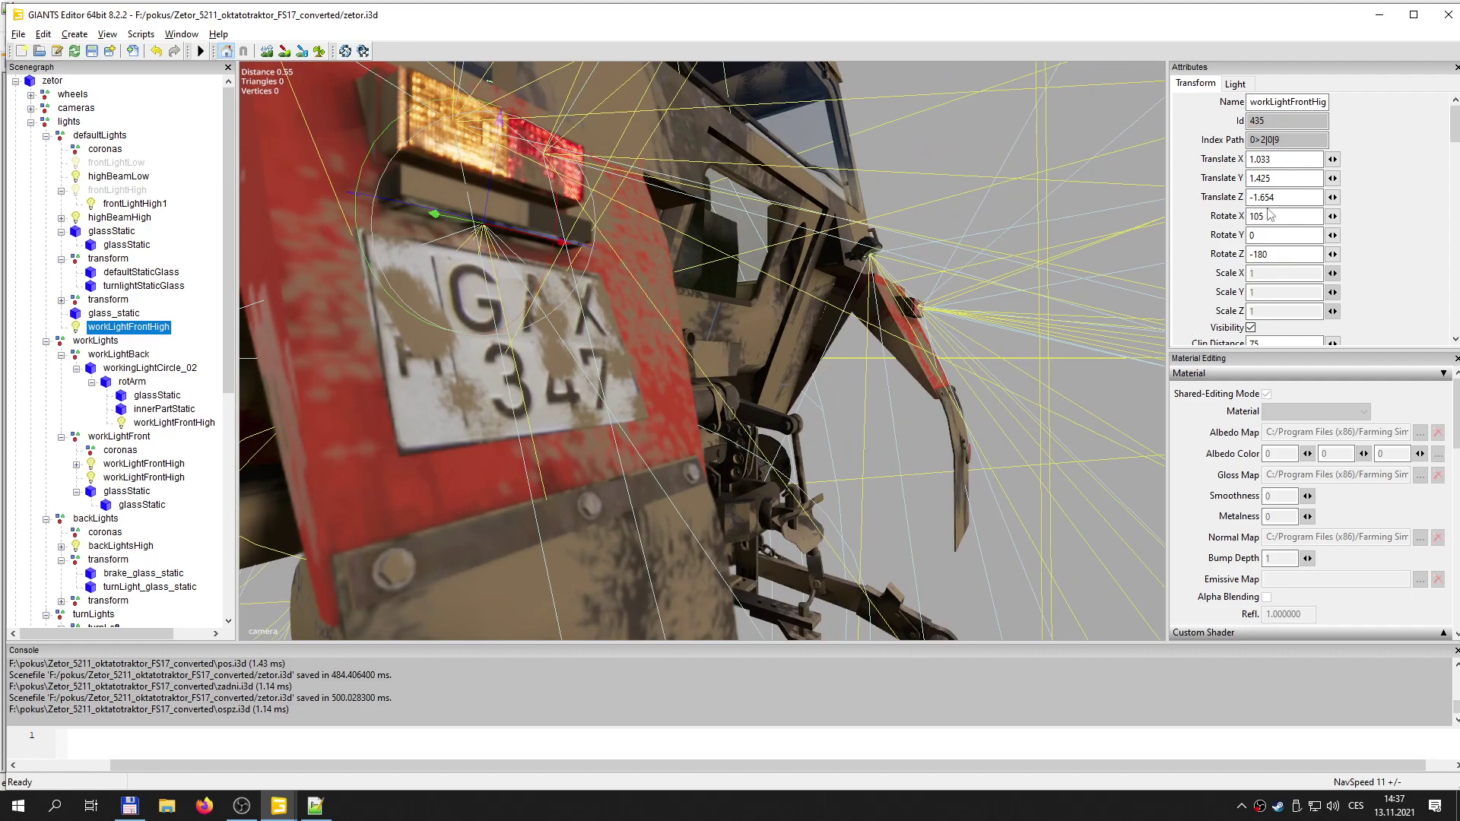
drag(1258, 216, 1270, 218)
text(8)
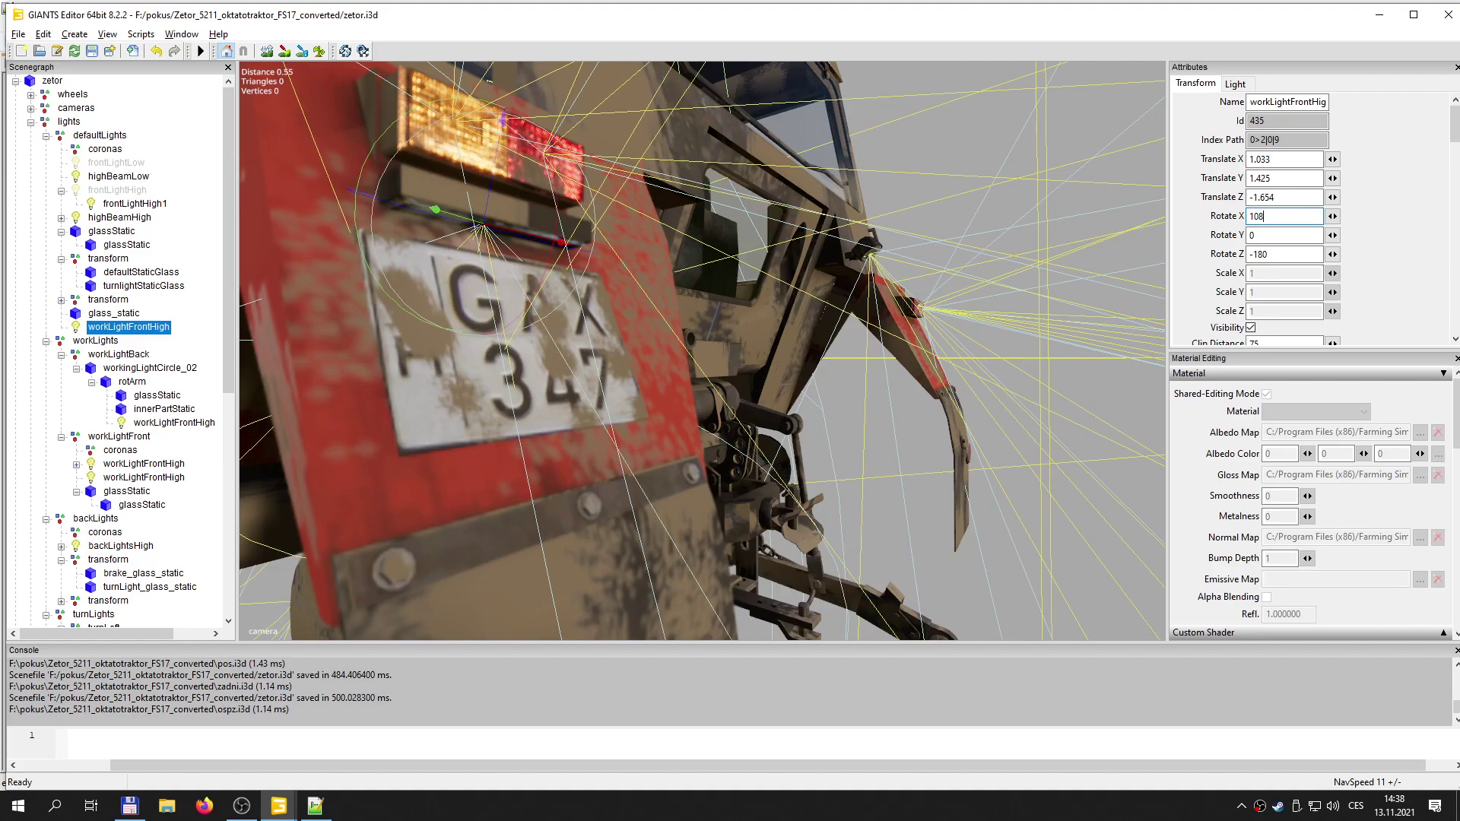
key(BackSpace)
text(5)
- Narrow the plate light's cone angle to 90
scroll(824, 335, down, 3)
click(202, 239)
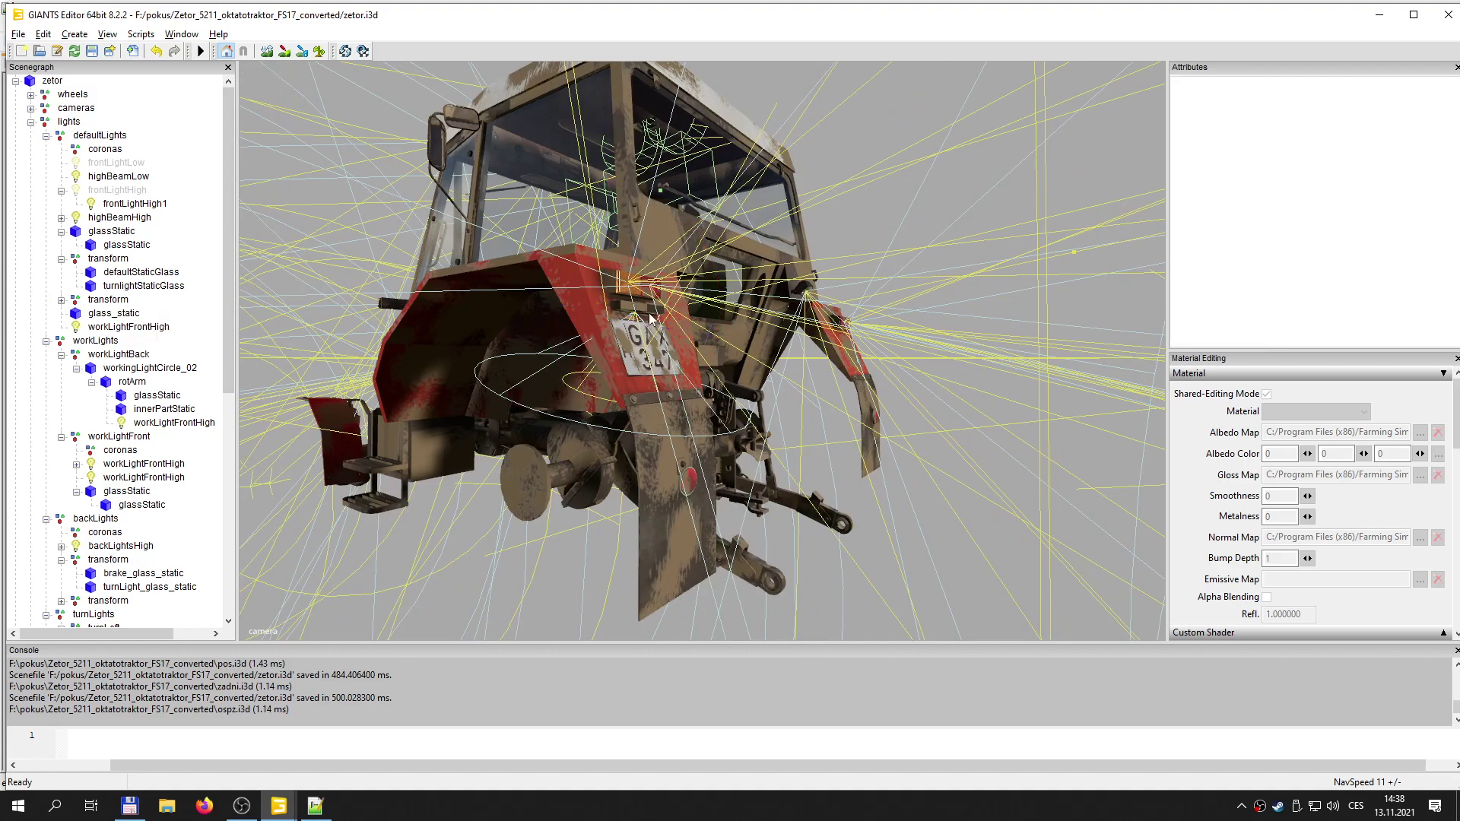
alt+drag(655, 326, 663, 337)
alt+middle_drag(664, 337, 784, 546)
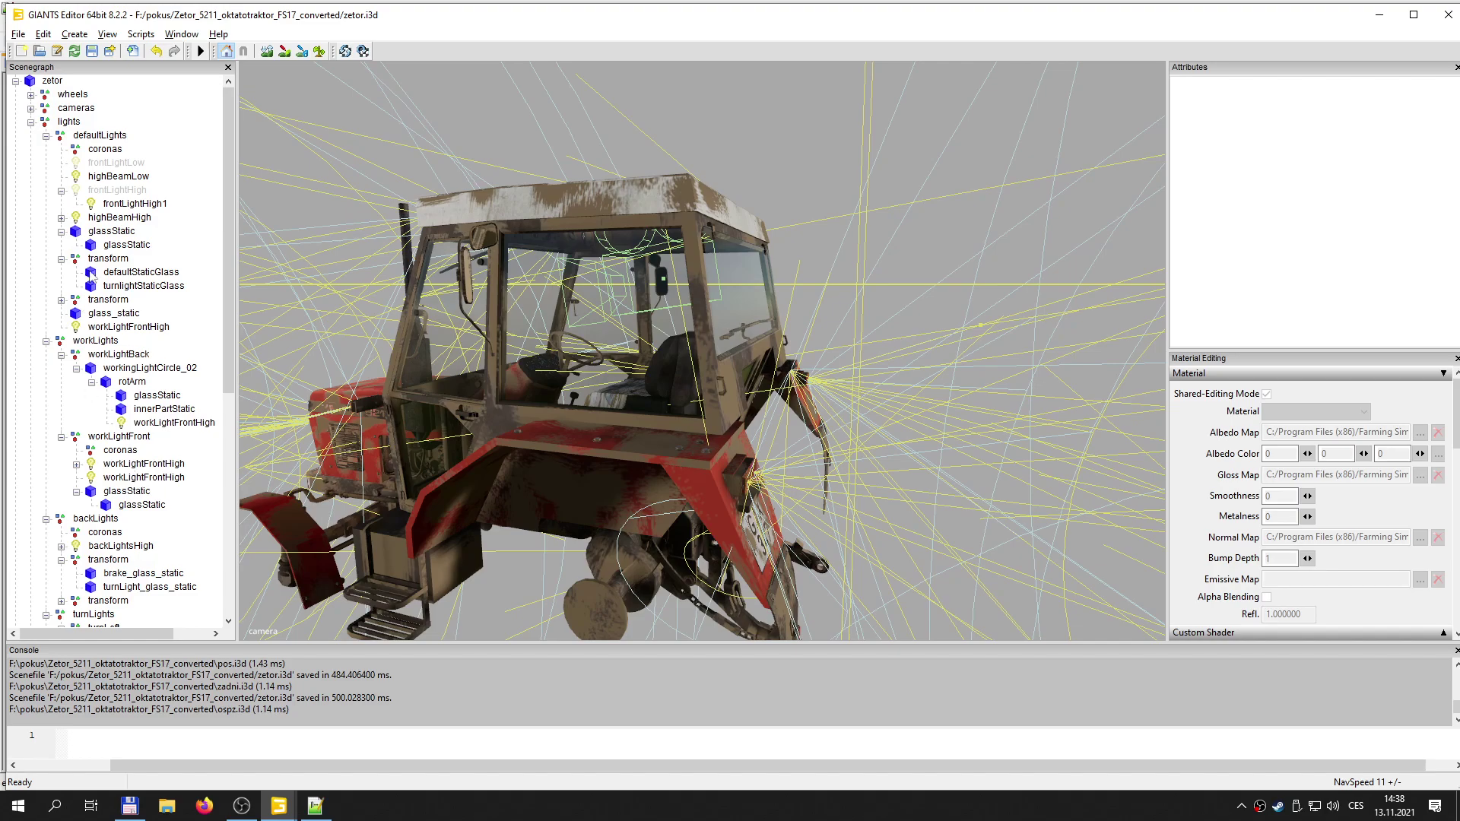
click(140, 328)
scroll(824, 546, up, 3)
alt+middle_drag(824, 546, 710, 536)
alt+drag(709, 536, 702, 543)
scroll(701, 535, up, 3)
scroll(700, 526, down, 3)
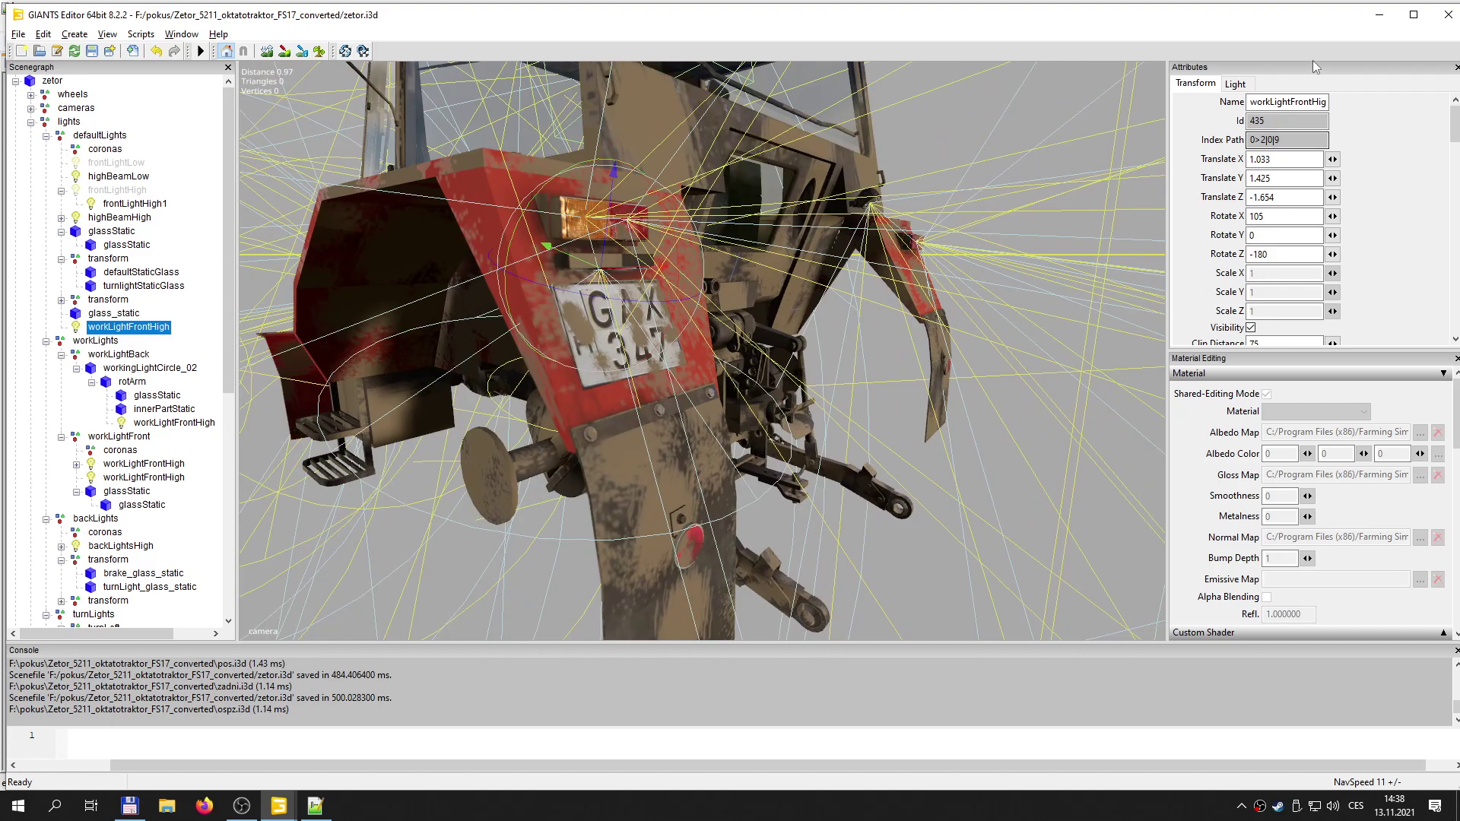
click(1236, 84)
double_click(1322, 312)
text(90)
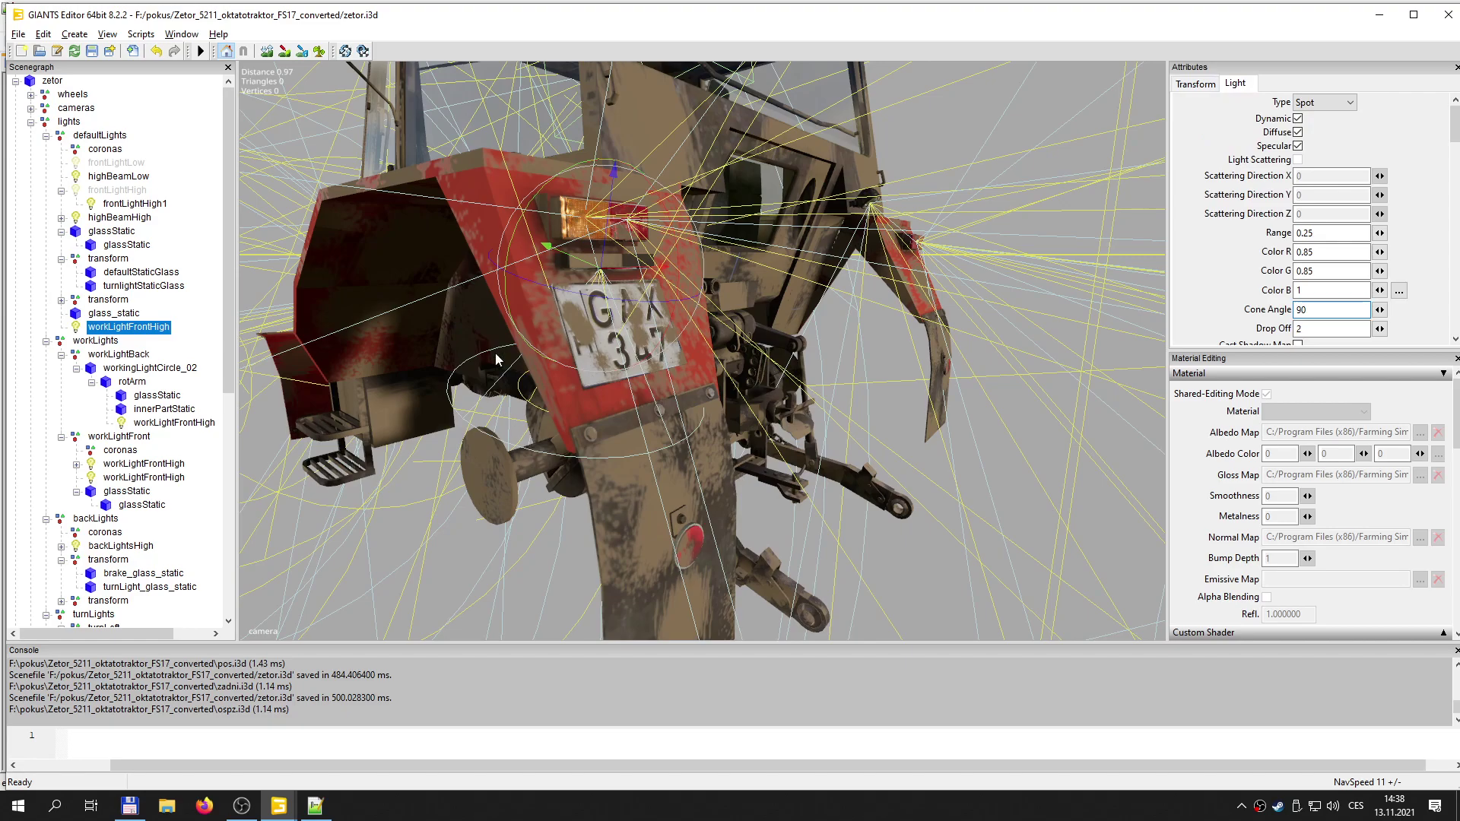
- Try an X rotation of 100 on the plate light, settle on 95, and save the scene
alt+middle_drag(648, 380, 658, 413)
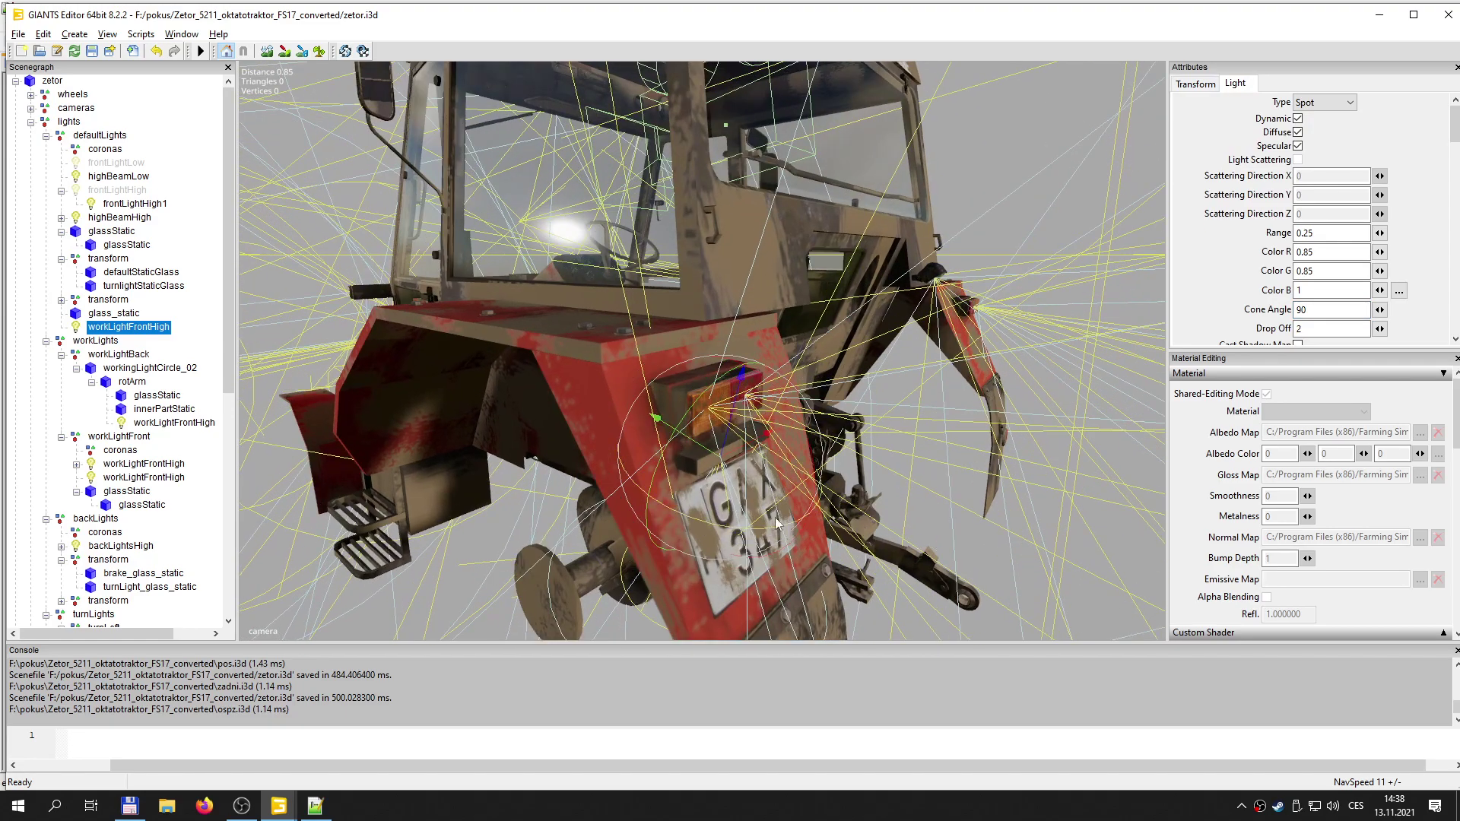
click(1196, 84)
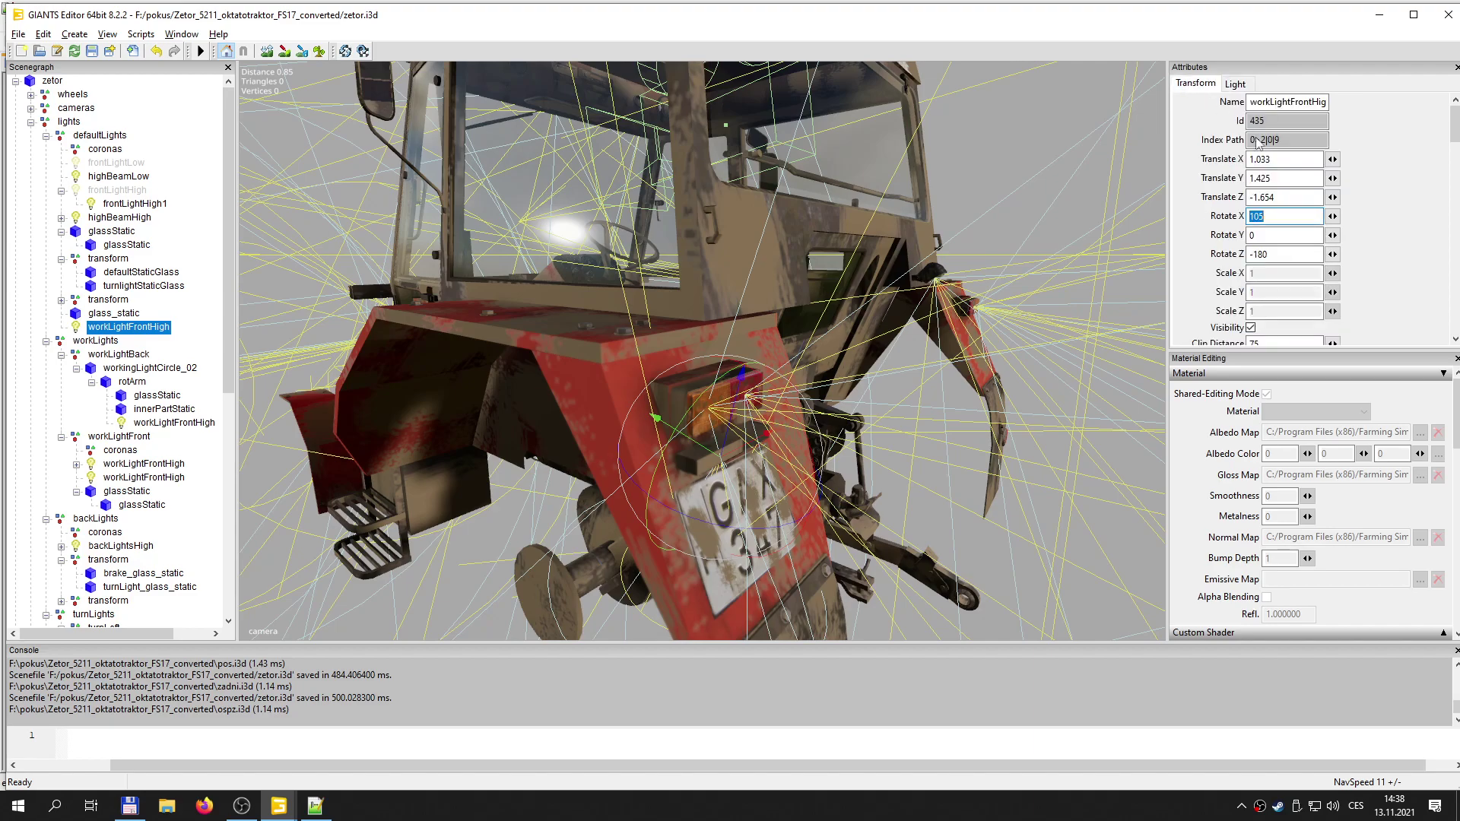
click(1270, 218)
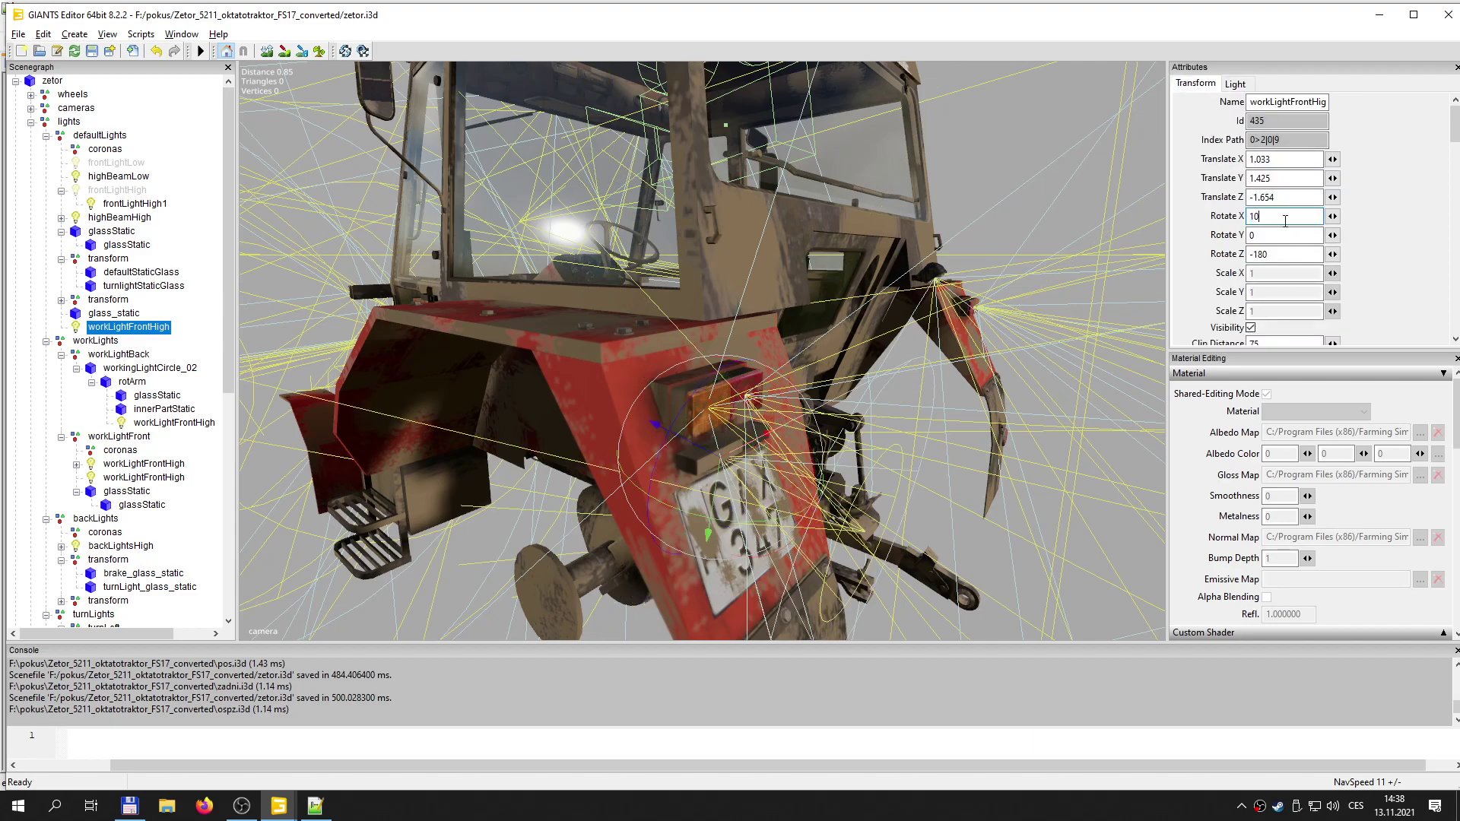
key(BackSpace)
text(0)
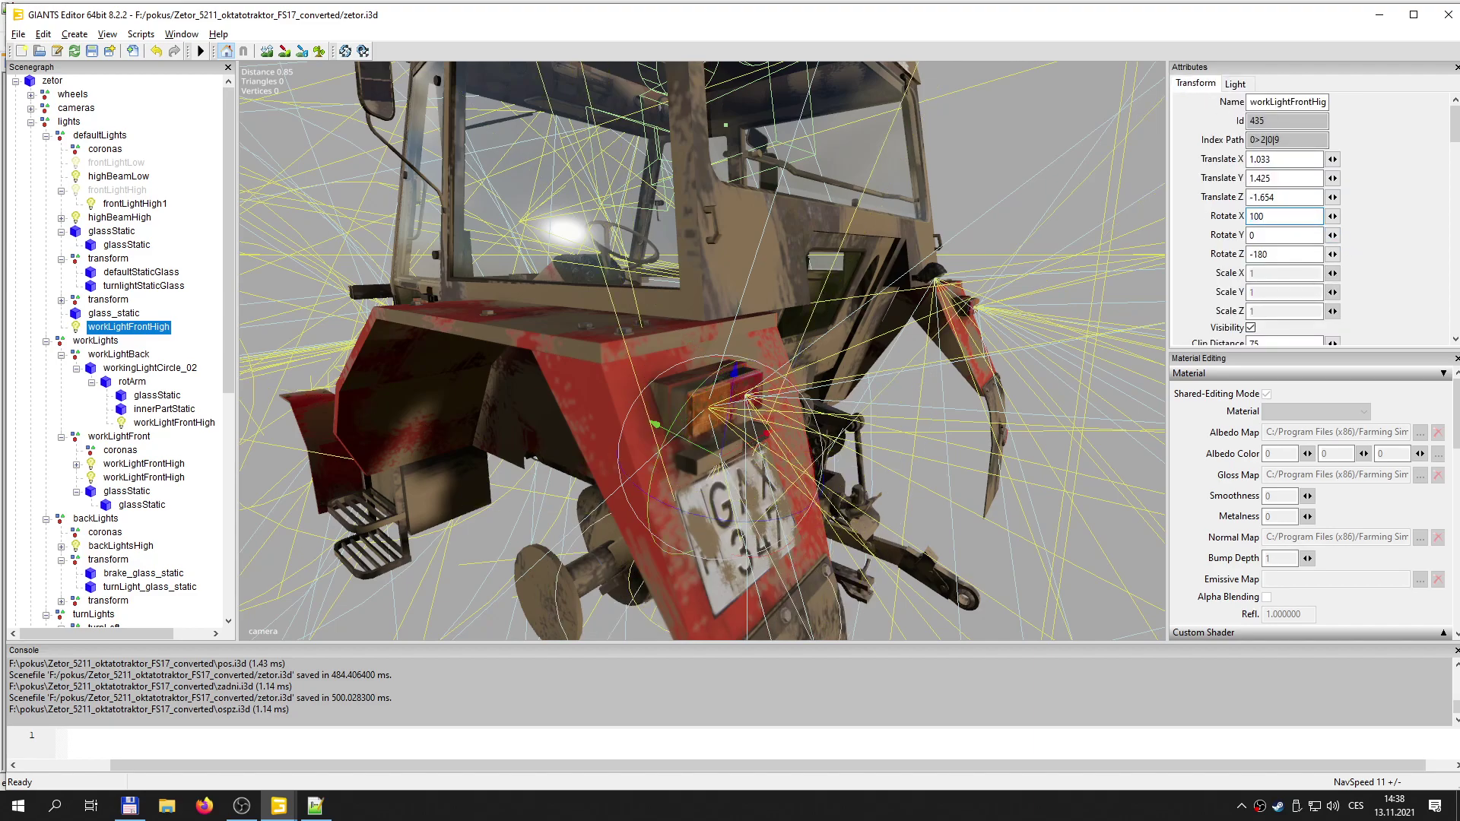
key(BackSpace)
key(BackSpace)
key(BackSpace)
text(95)
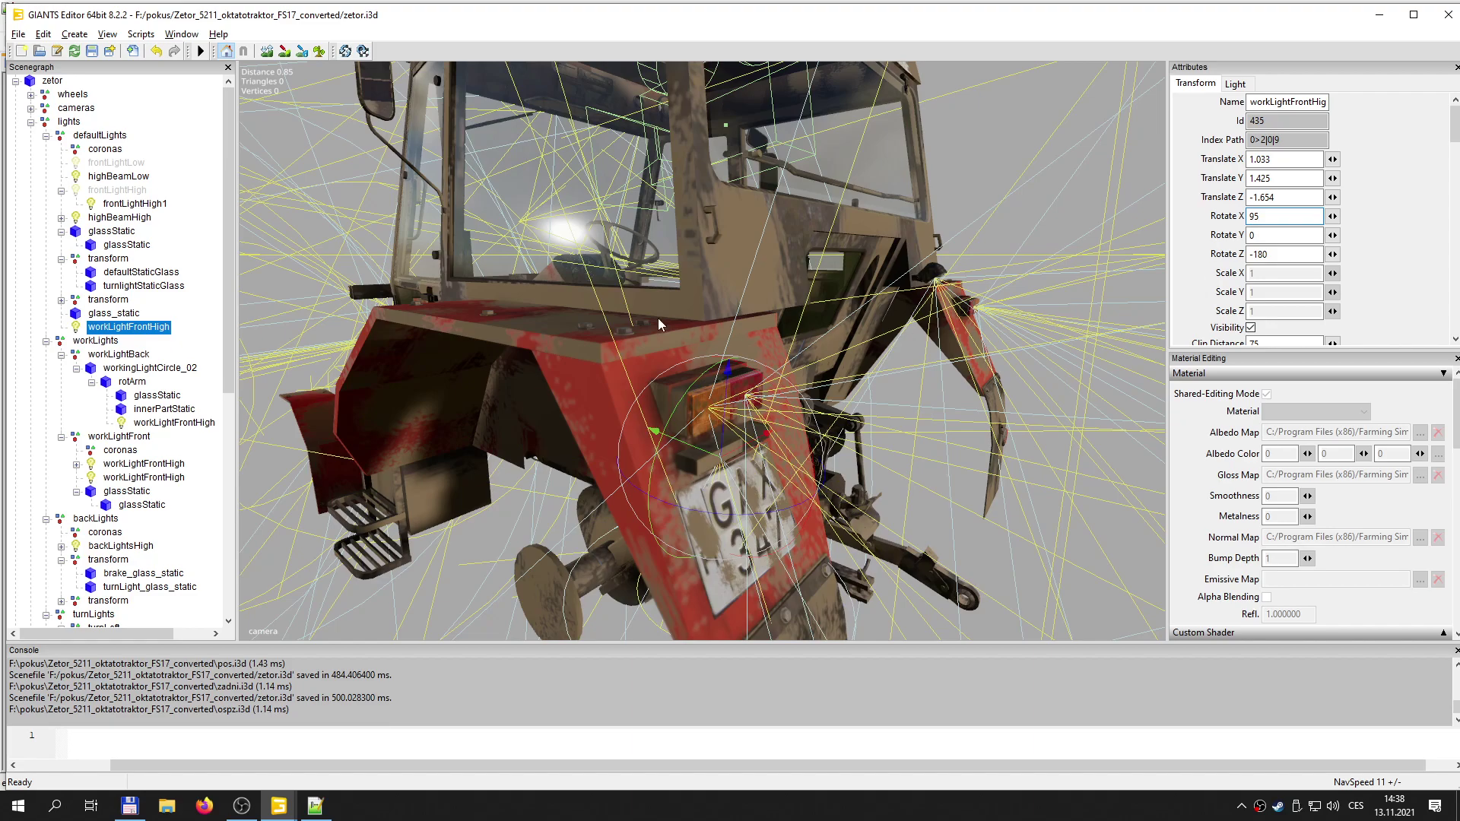
scroll(665, 323, down, 3)
click(91, 51)
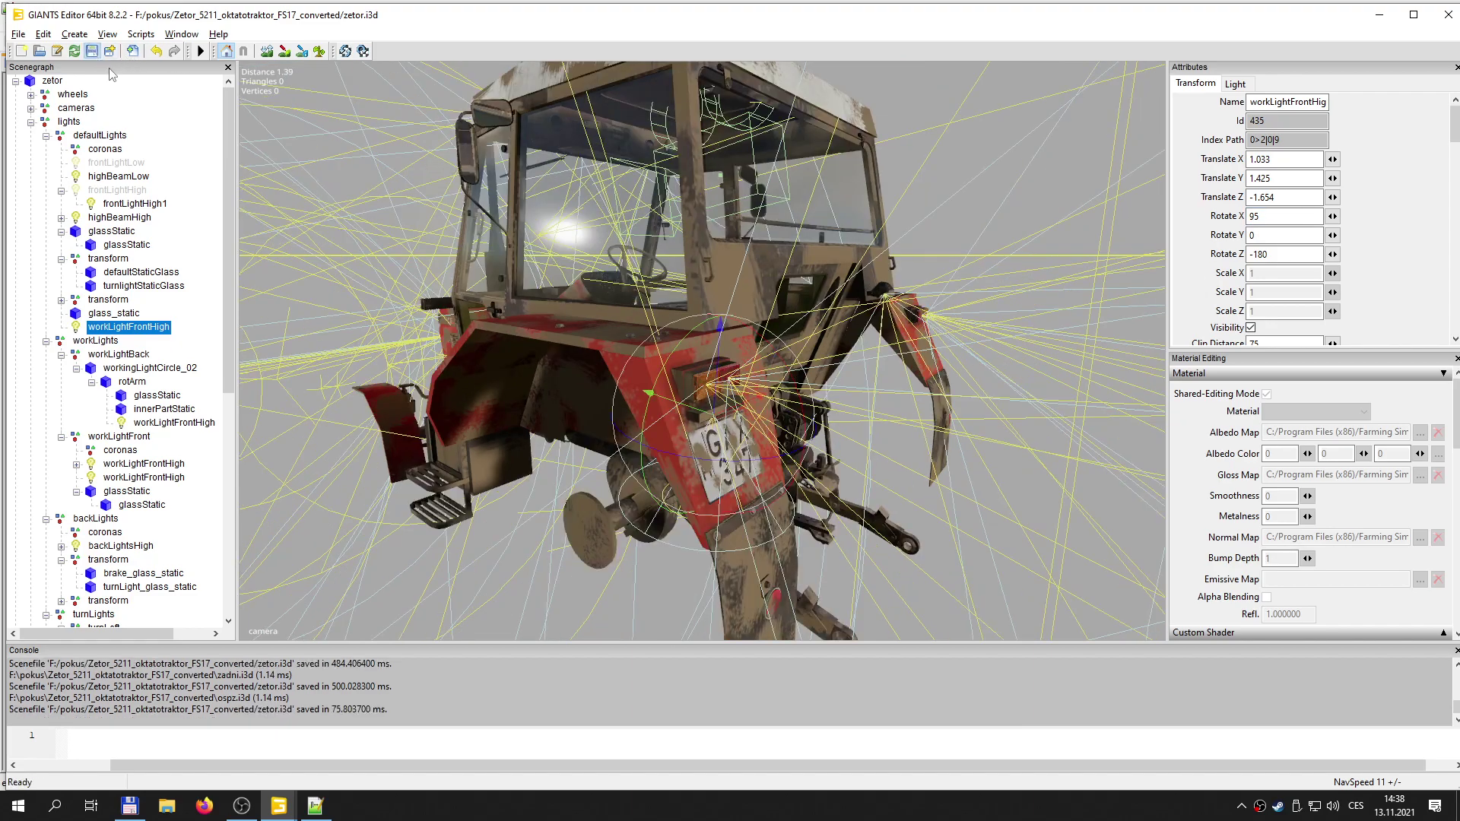
- Create a new light and move it into the defaultLights group
alt+drag(505, 426, 616, 437)
scroll(595, 431, down, 2)
middle_drag(615, 436, 645, 530)
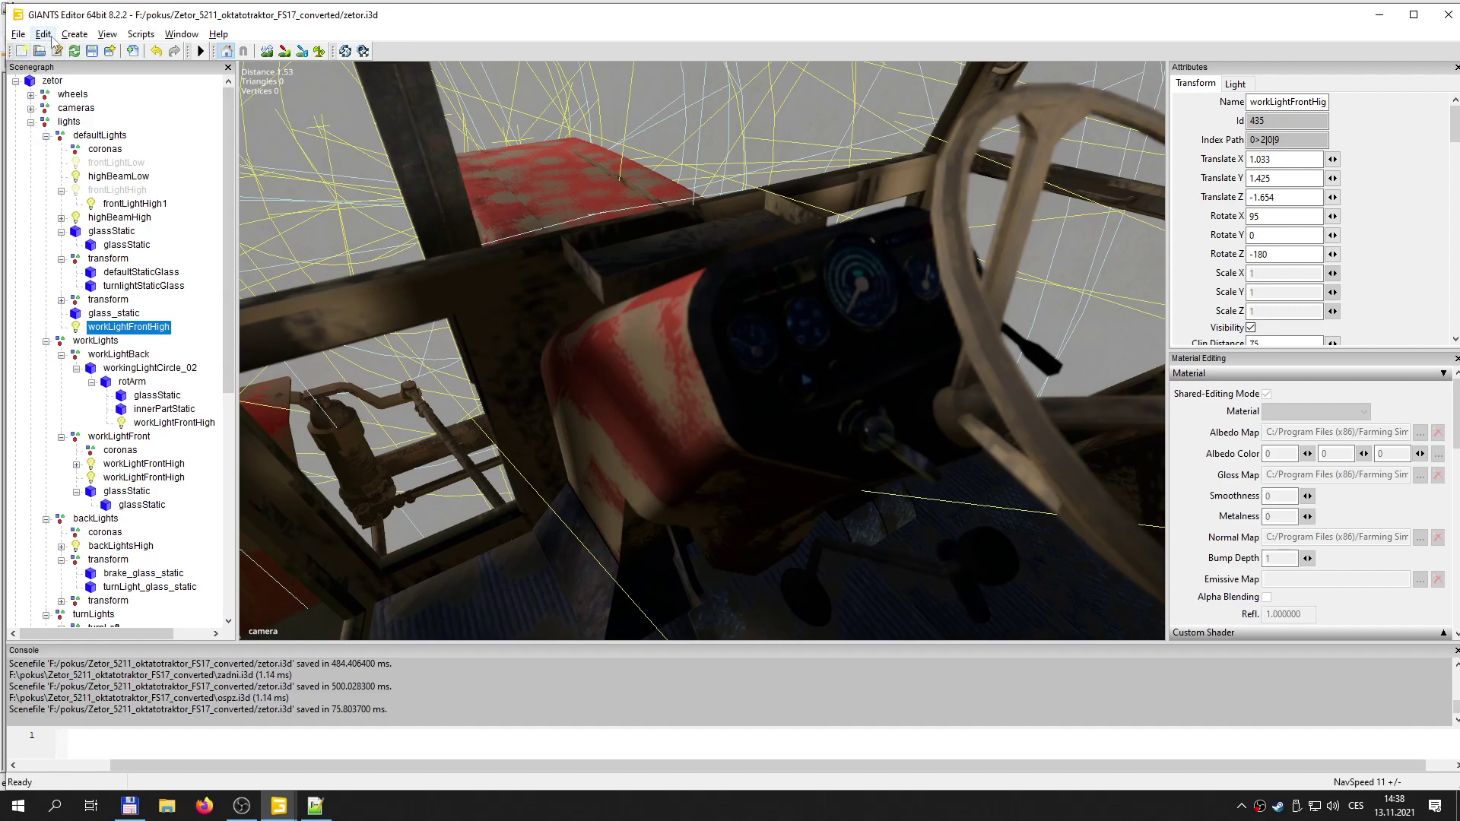
click(76, 35)
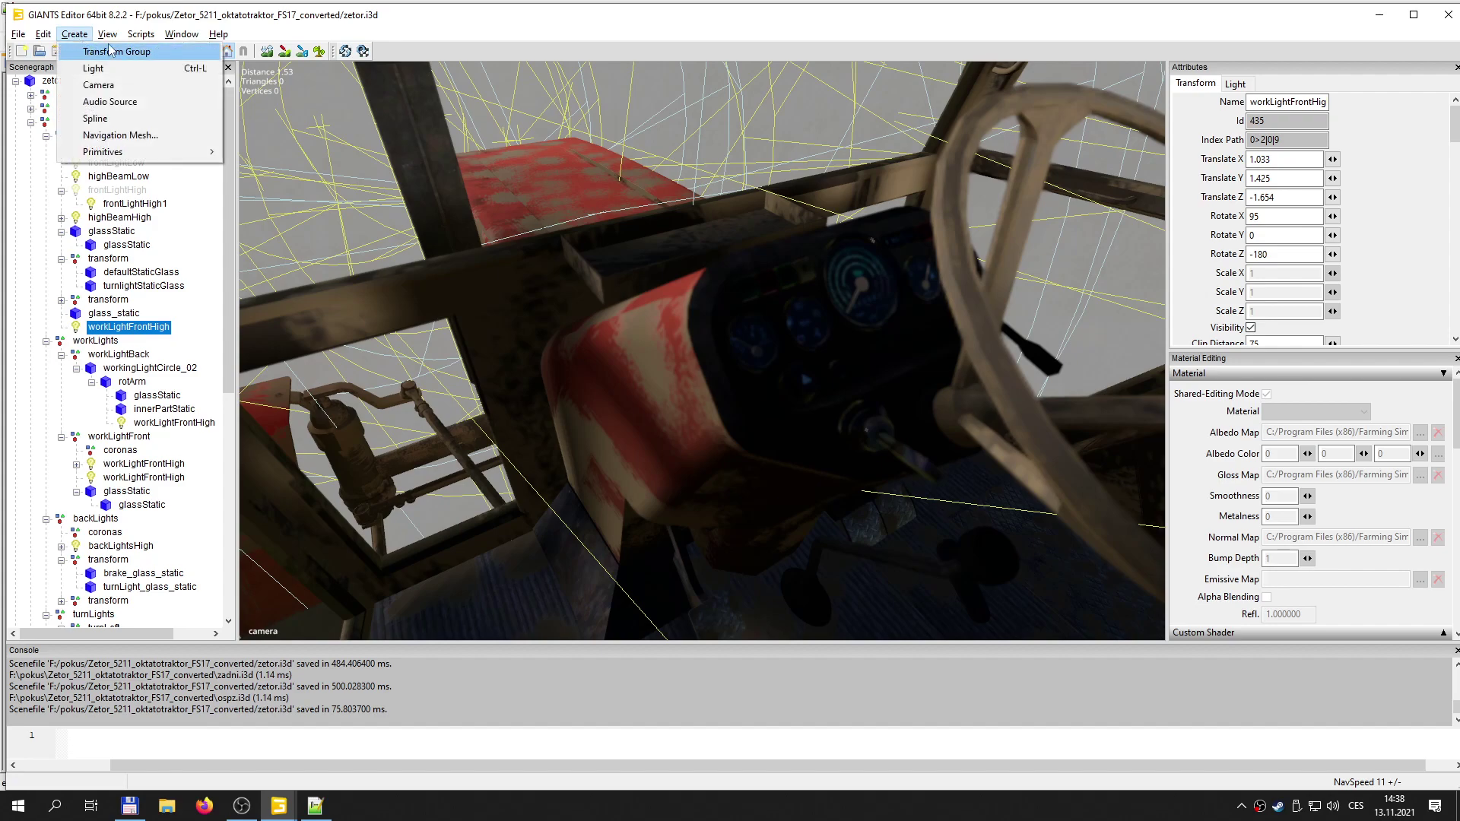
click(92, 69)
scroll(115, 381, down, 10)
click(48, 601)
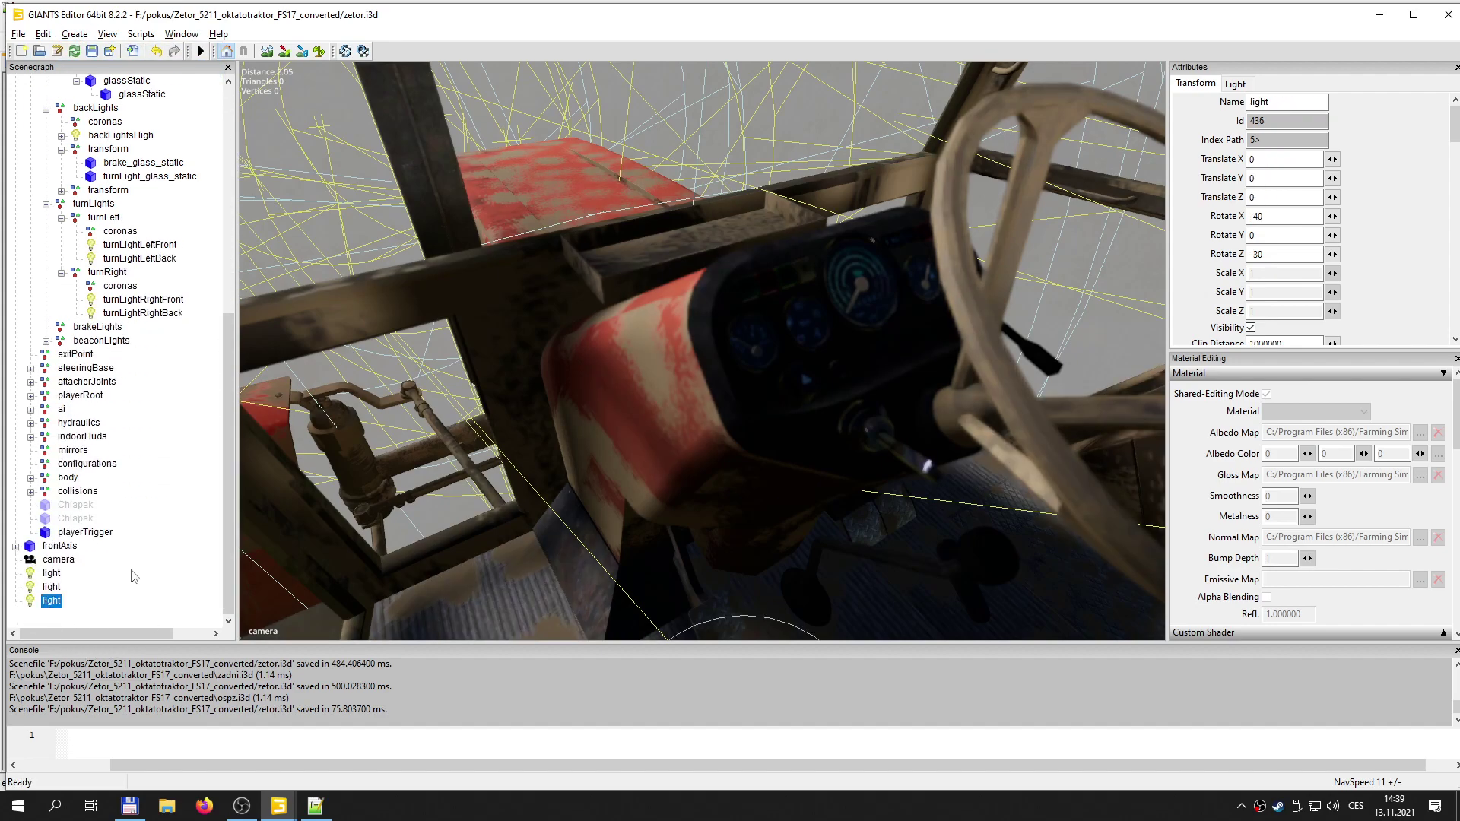
key(Delete)
drag(232, 450, 230, 226)
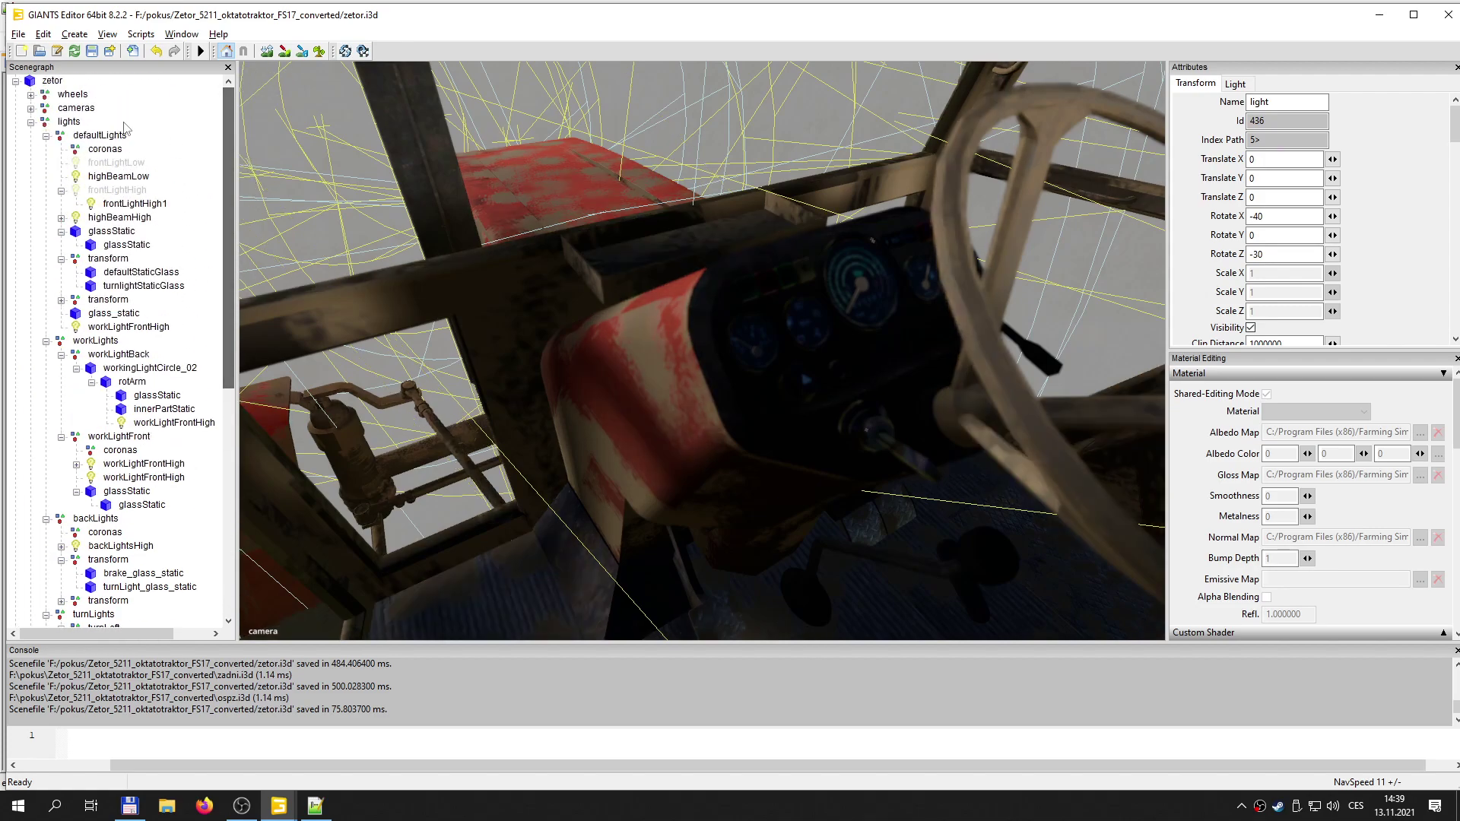
click(100, 135)
key(ctrl+z)
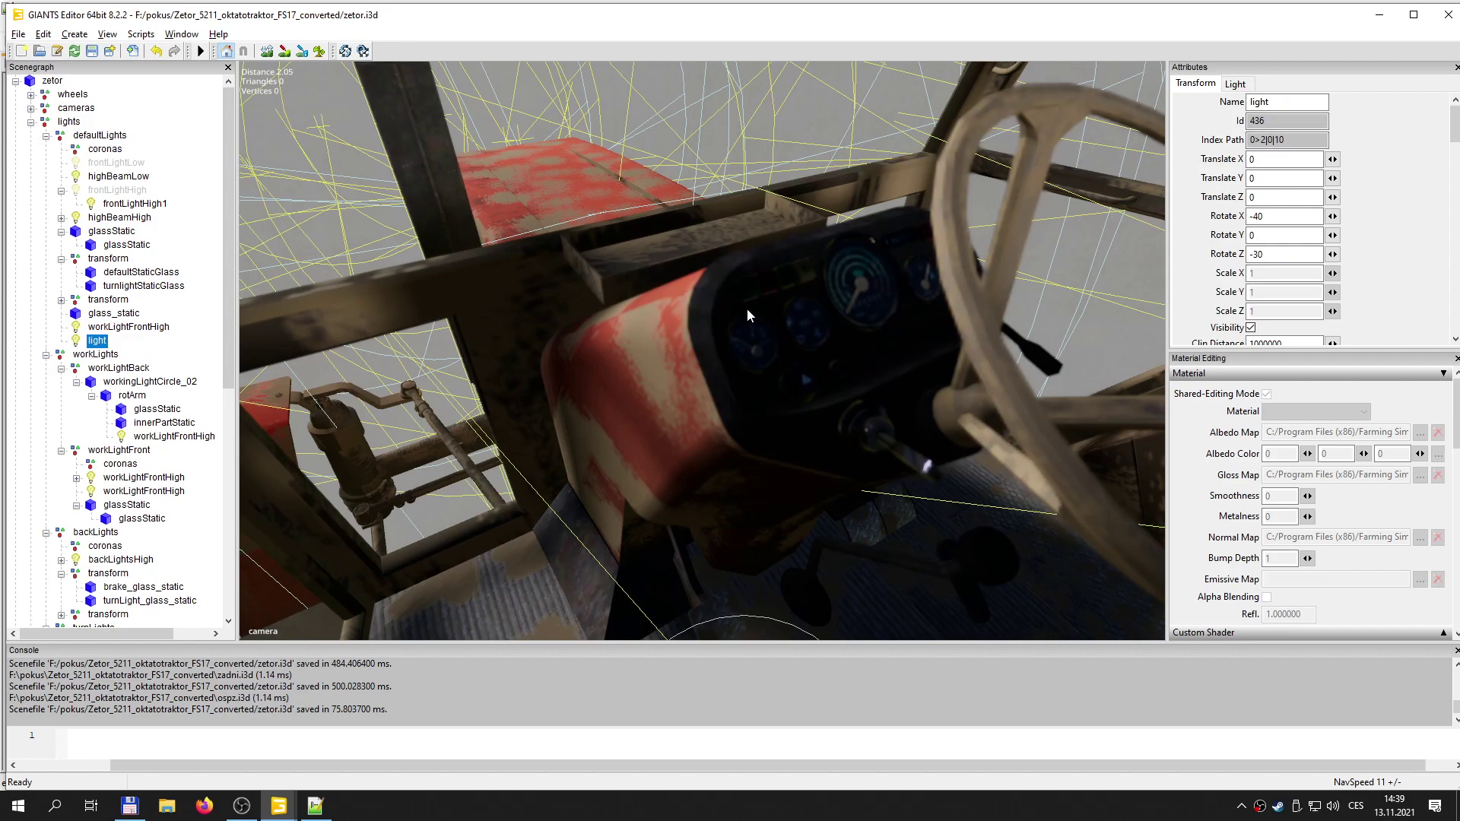
- Move the new light along its axis toward the dashboard area inside the cab
scroll(748, 310, down, 2)
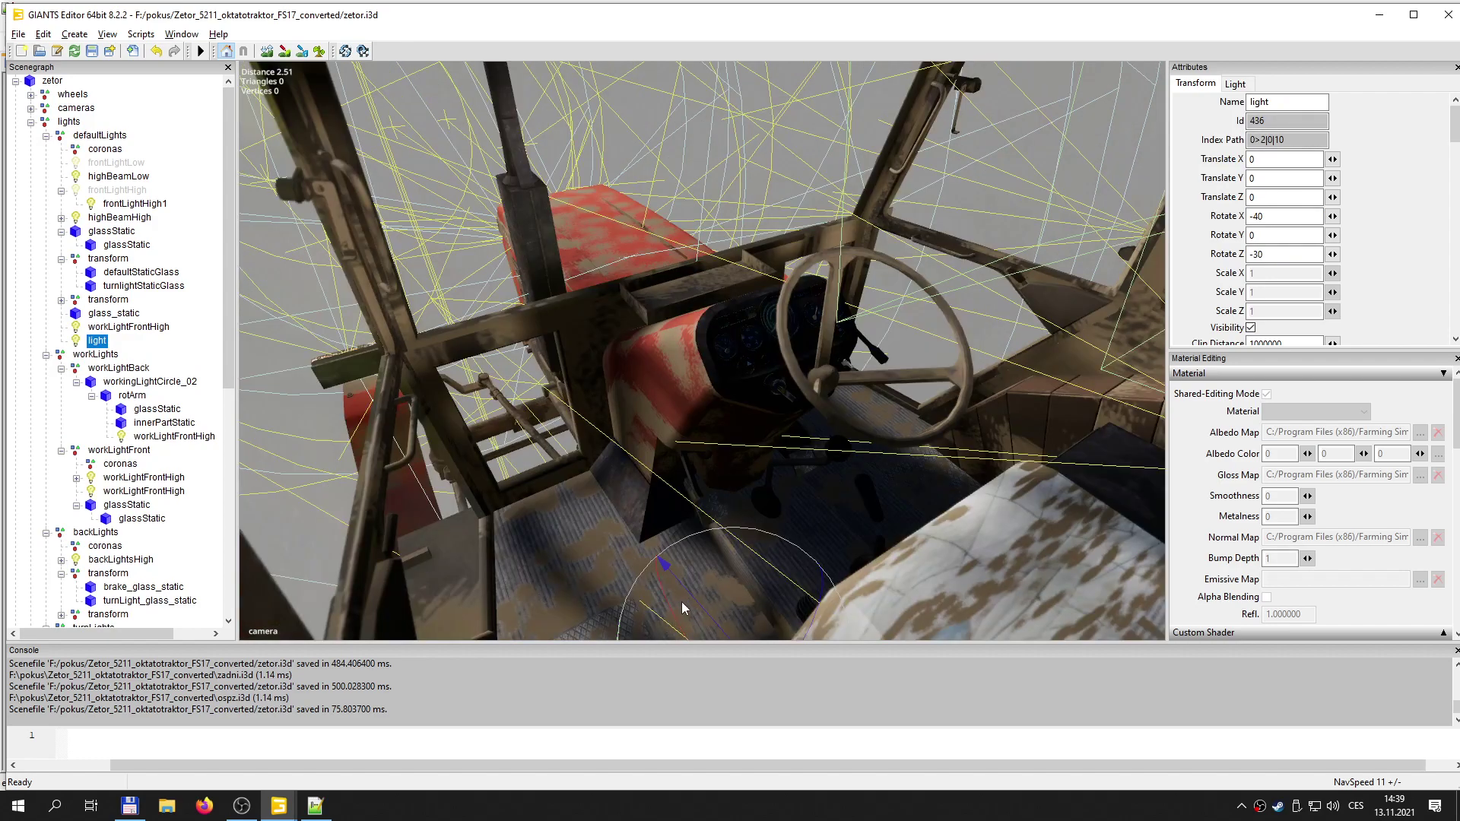
scroll(684, 605, down, 2)
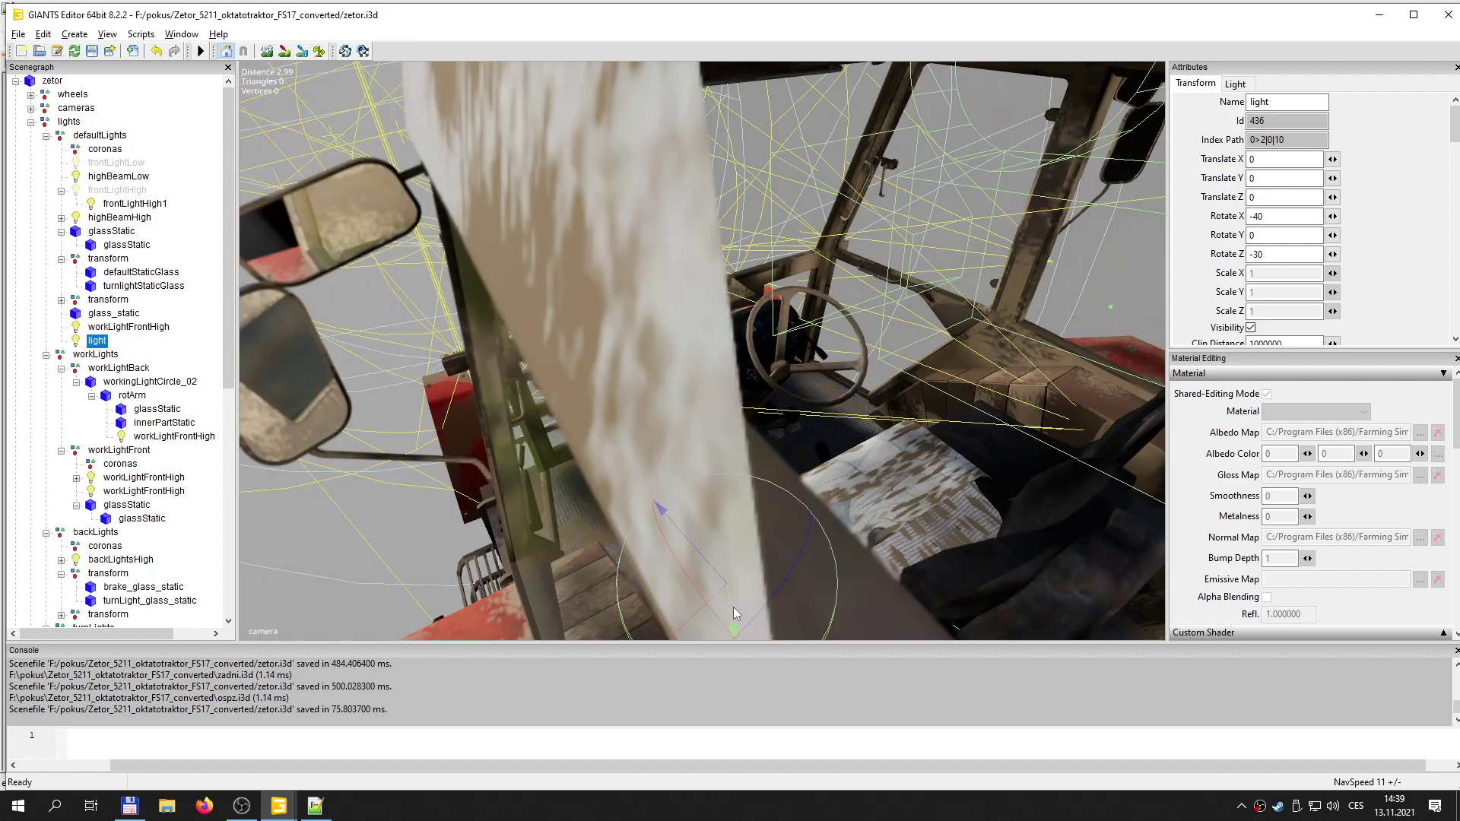
drag(733, 607, 725, 3)
scroll(740, 327, up, 2)
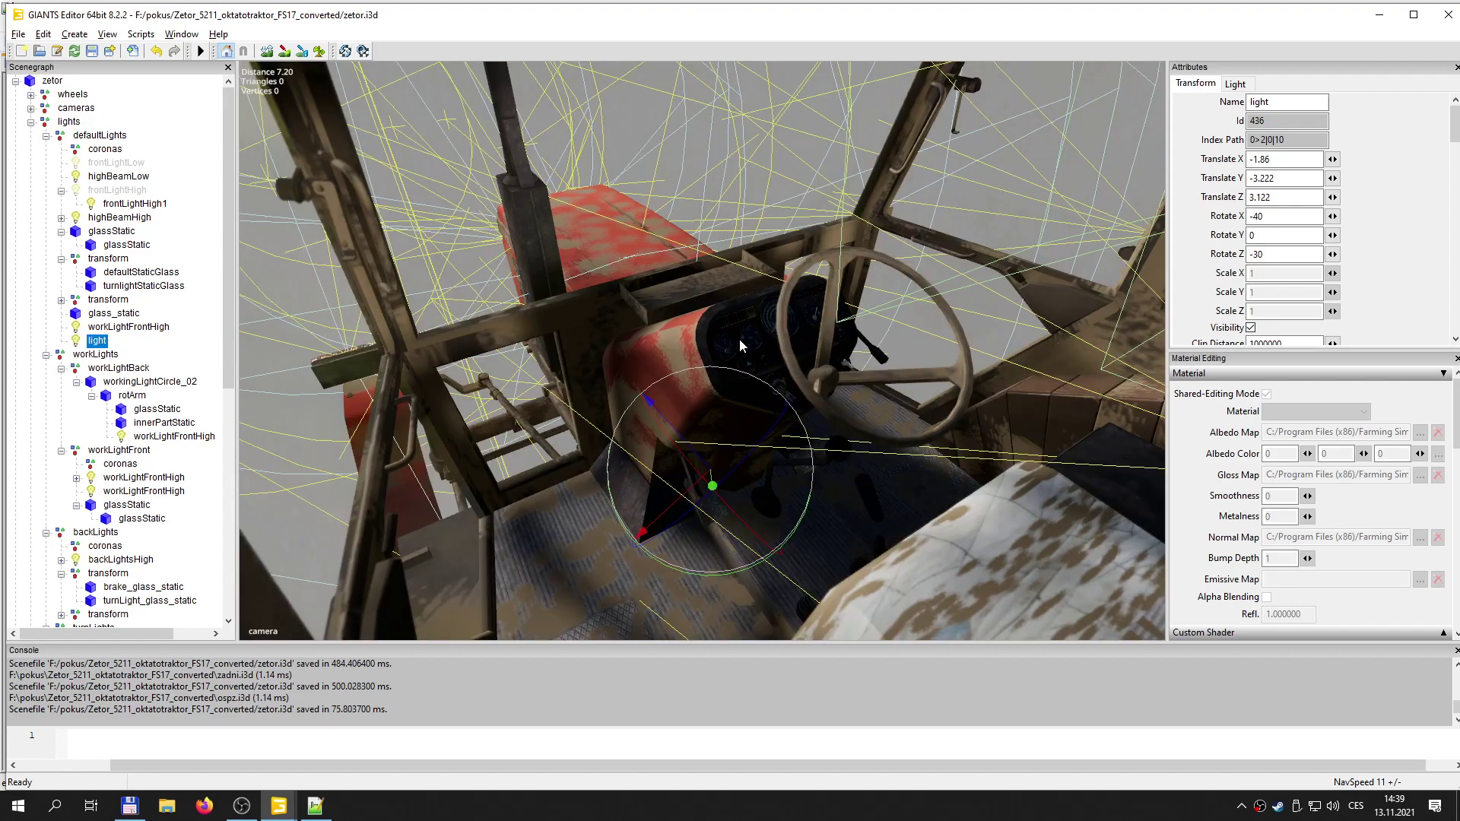
drag(711, 486, 1218, 312)
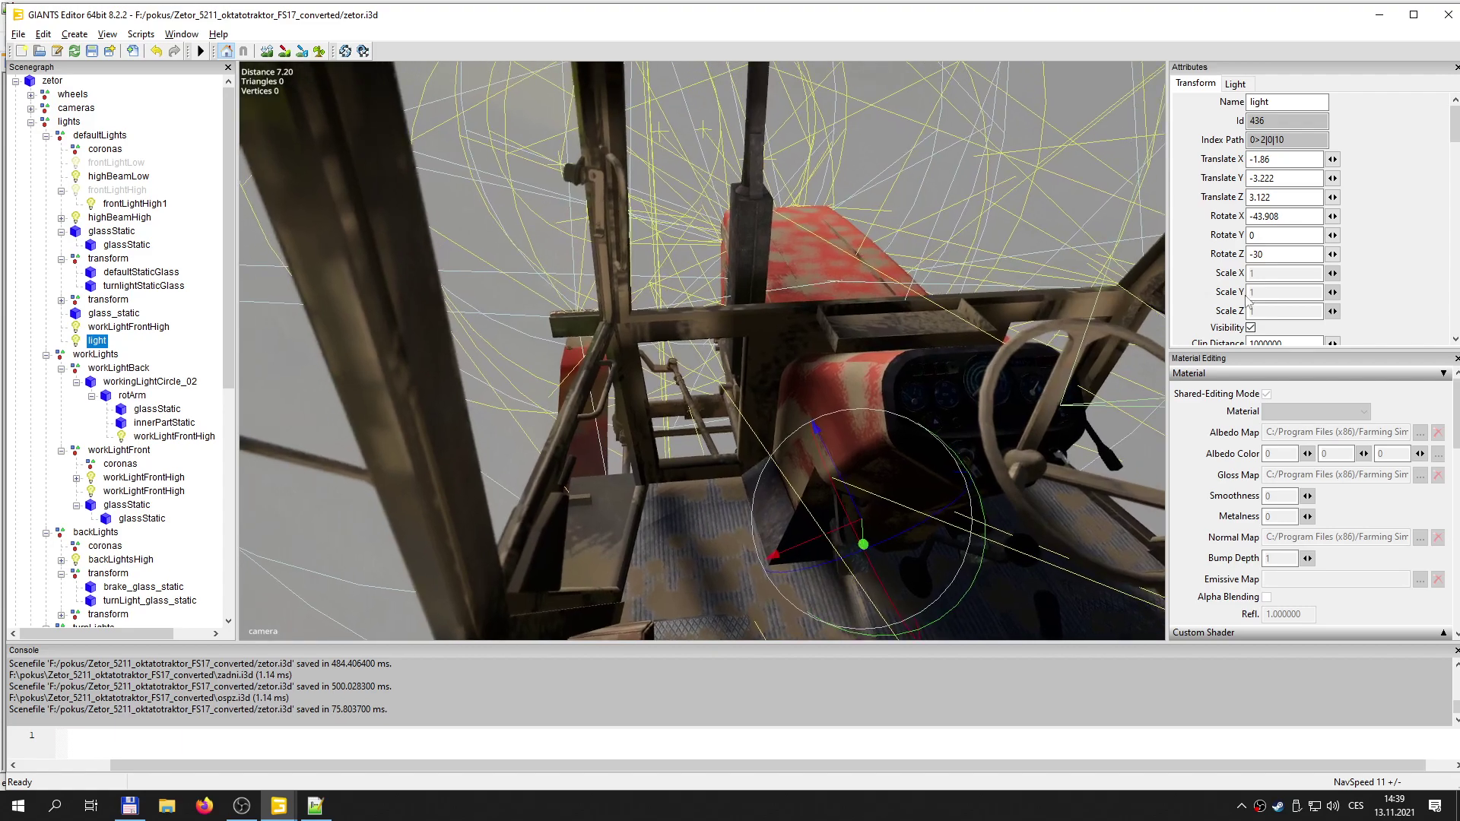
- Reset the new light's Z and X rotations to 0 and raise it to the instrument panel behind the steering wheel
drag(1278, 257, 1204, 267)
text(0)
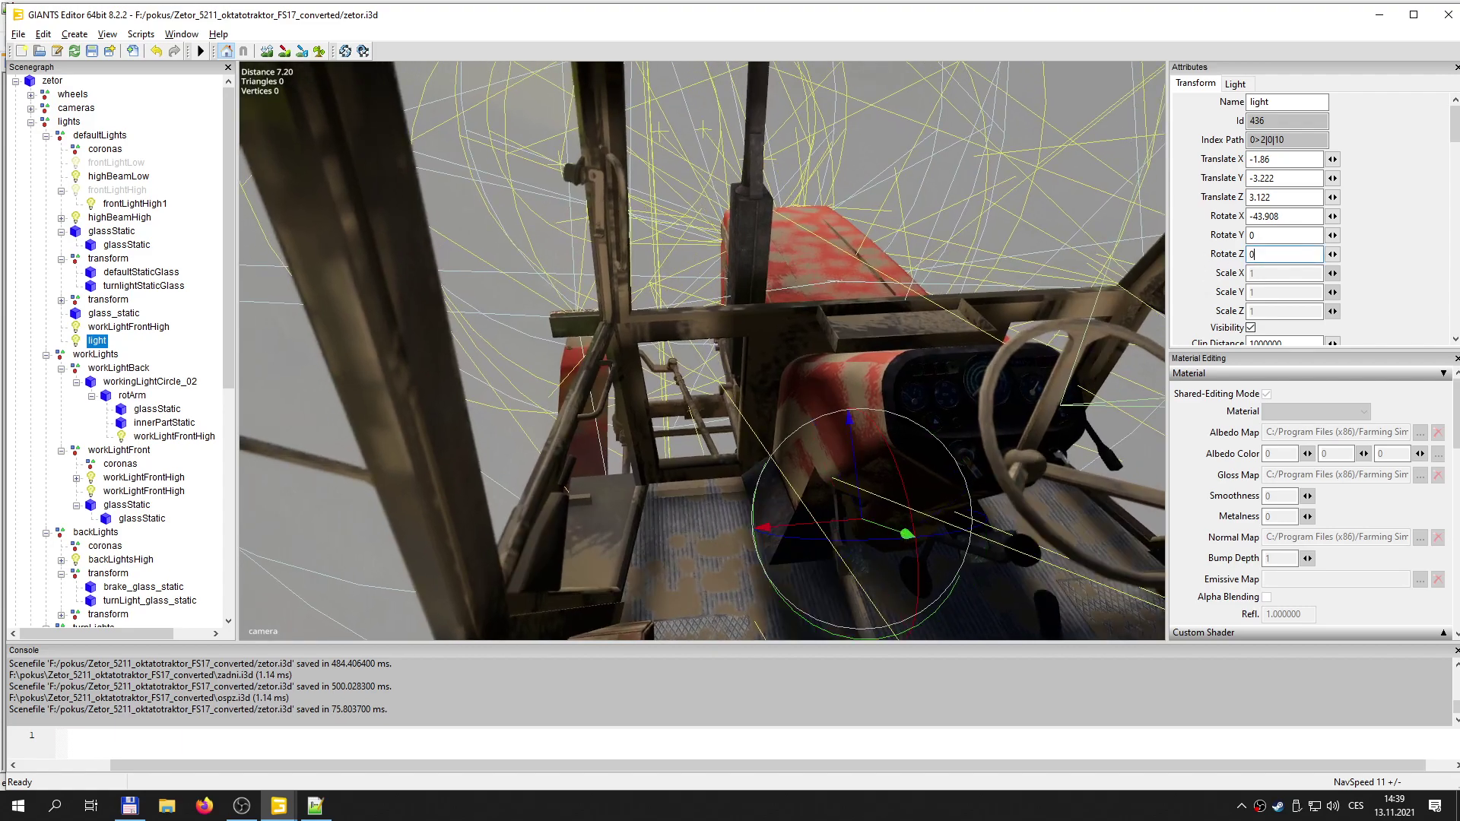
drag(1303, 218, 1182, 224)
text(0)
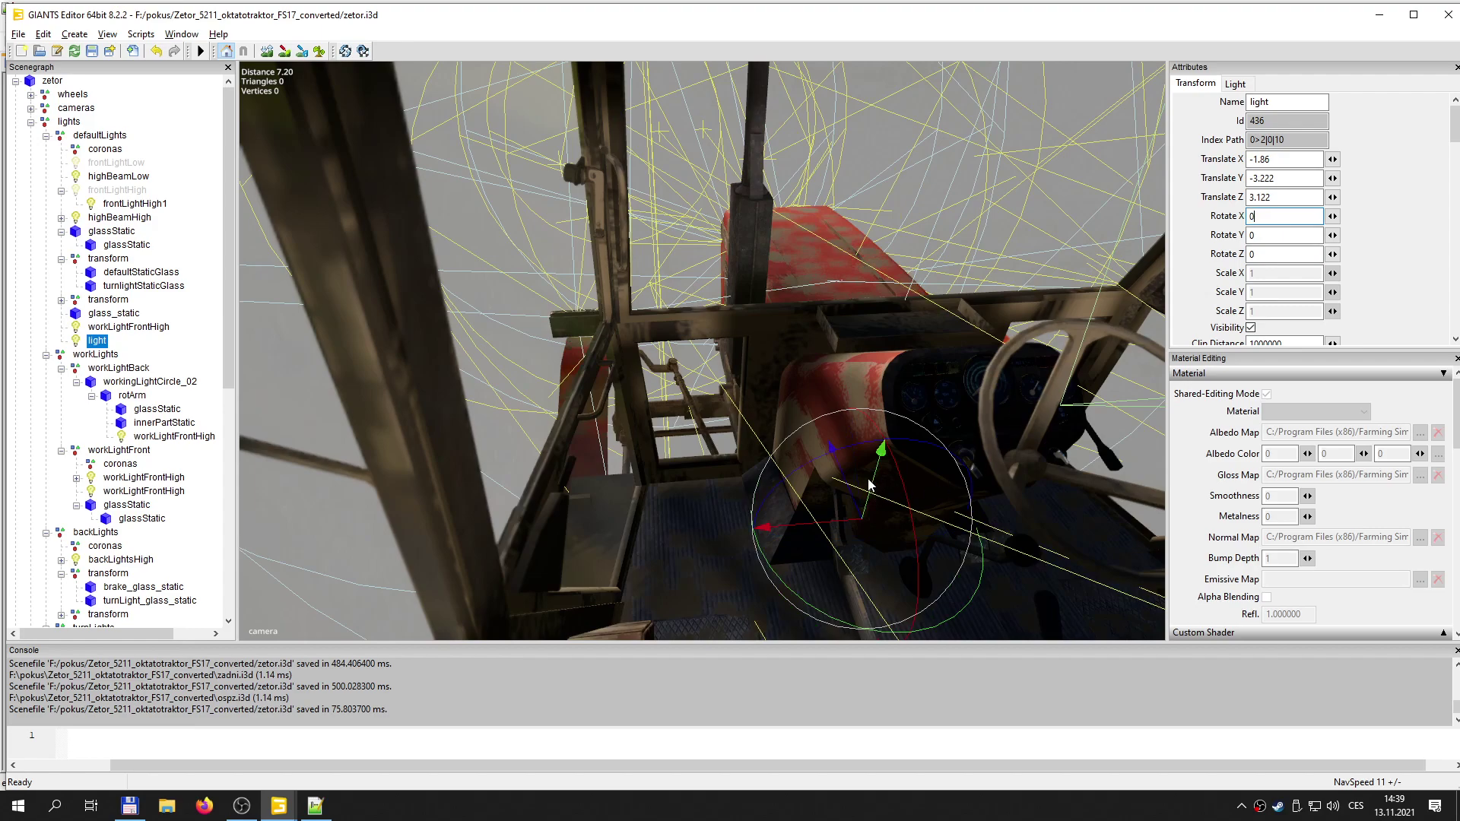
drag(874, 487, 961, 122)
drag(1041, 383, 995, 360)
- Make the new light a Spot type with a range of 0.05
click(1235, 84)
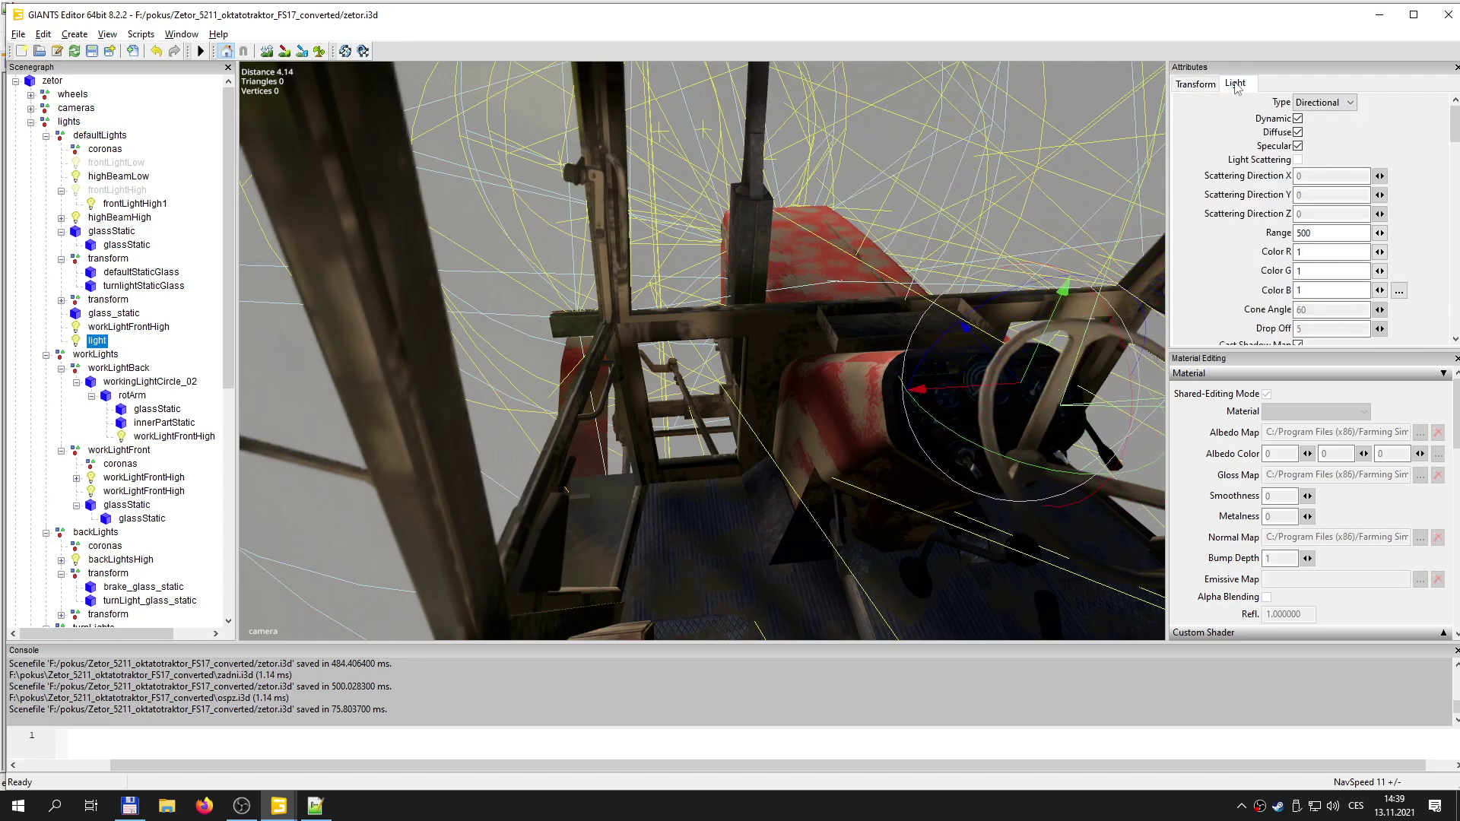
click(1340, 103)
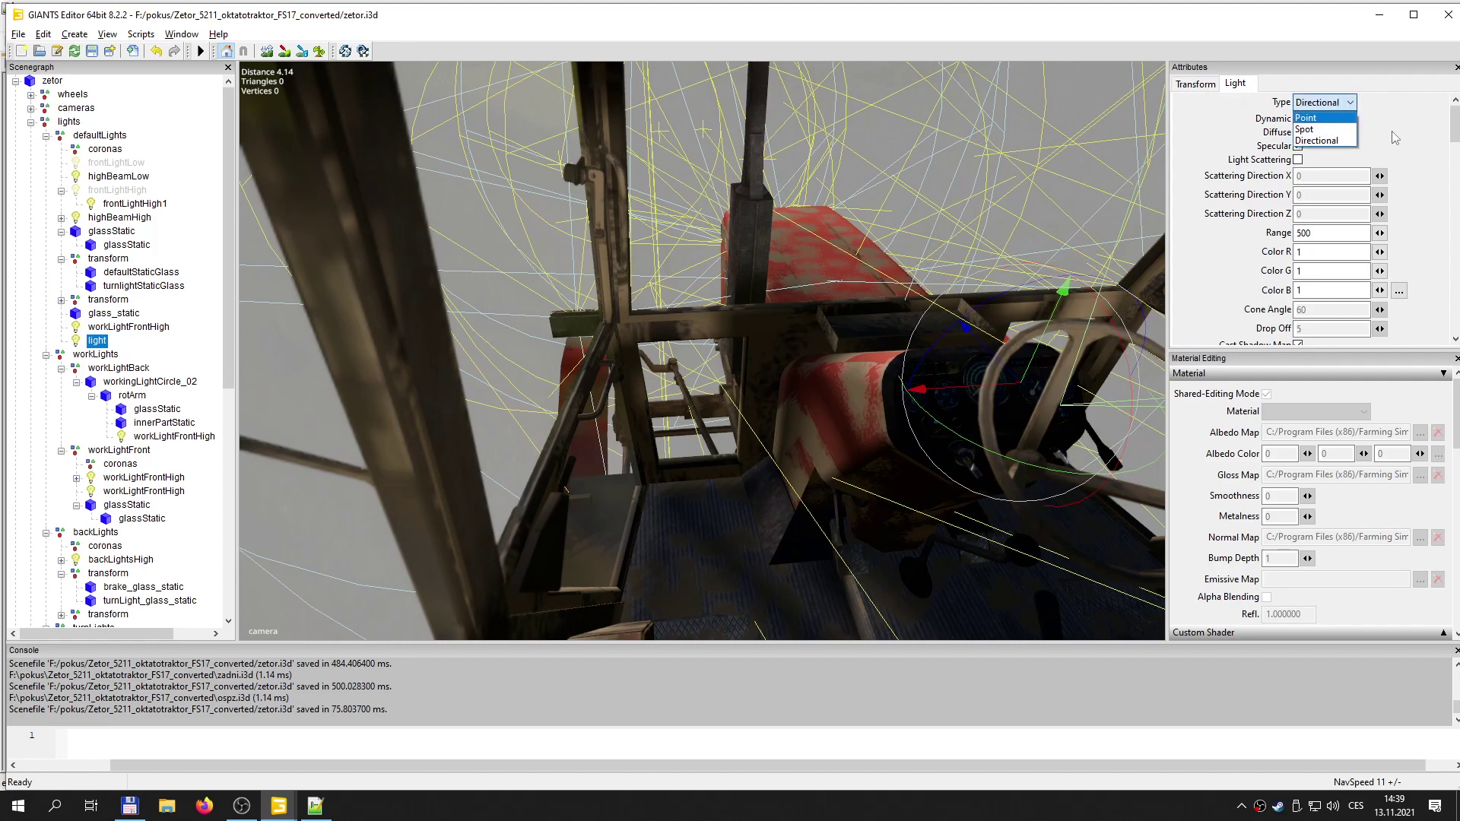
click(1317, 136)
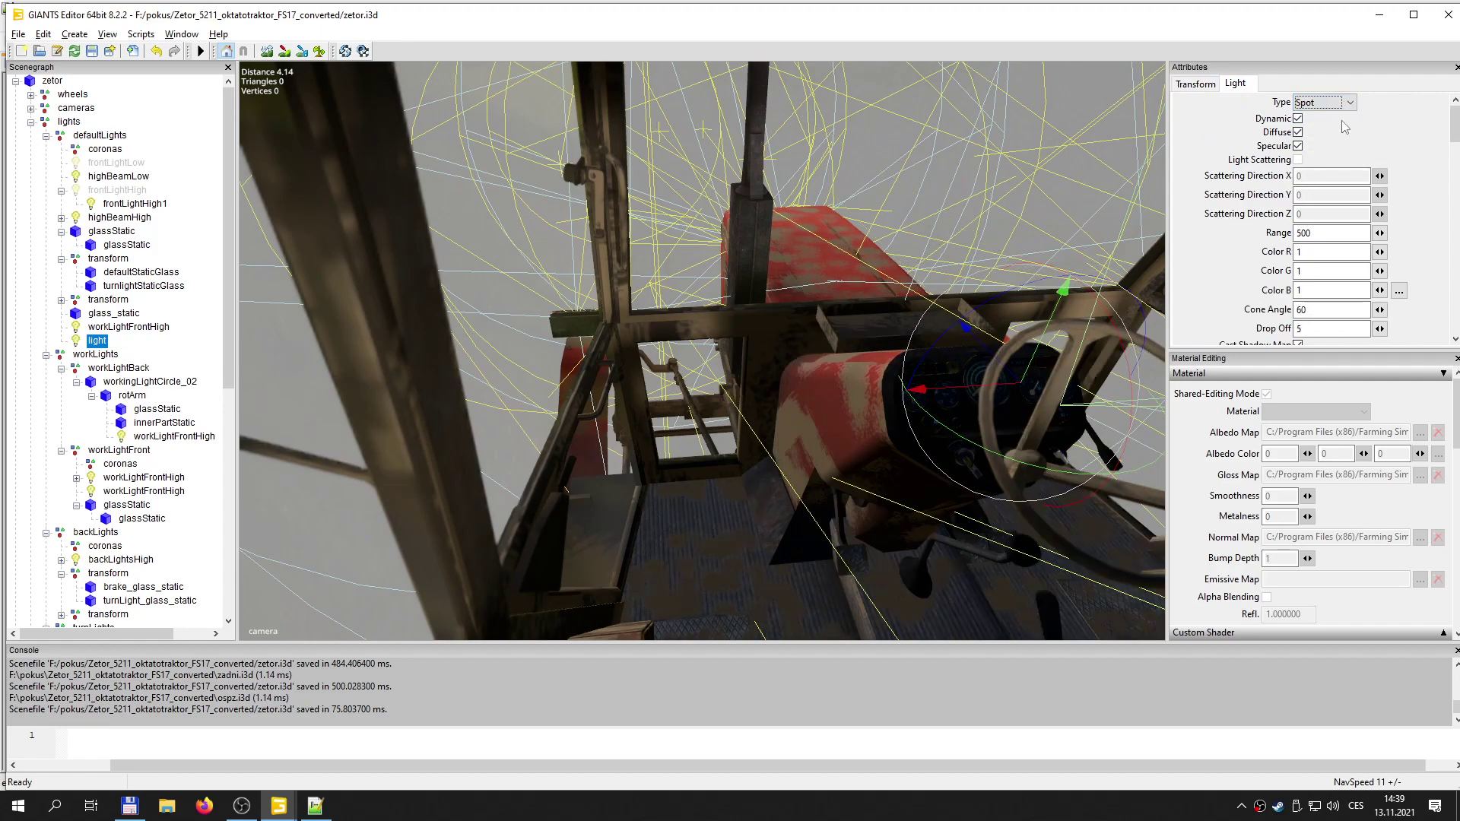
double_click(1303, 233)
text(0.05)
key(Return)
- Shift the small light sideways across the instrument panel, closer to the central gauge
scroll(984, 366, up, 2)
alt+drag(925, 371, 965, 388)
middle_drag(949, 387, 843, 394)
drag(834, 395, 873, 388)
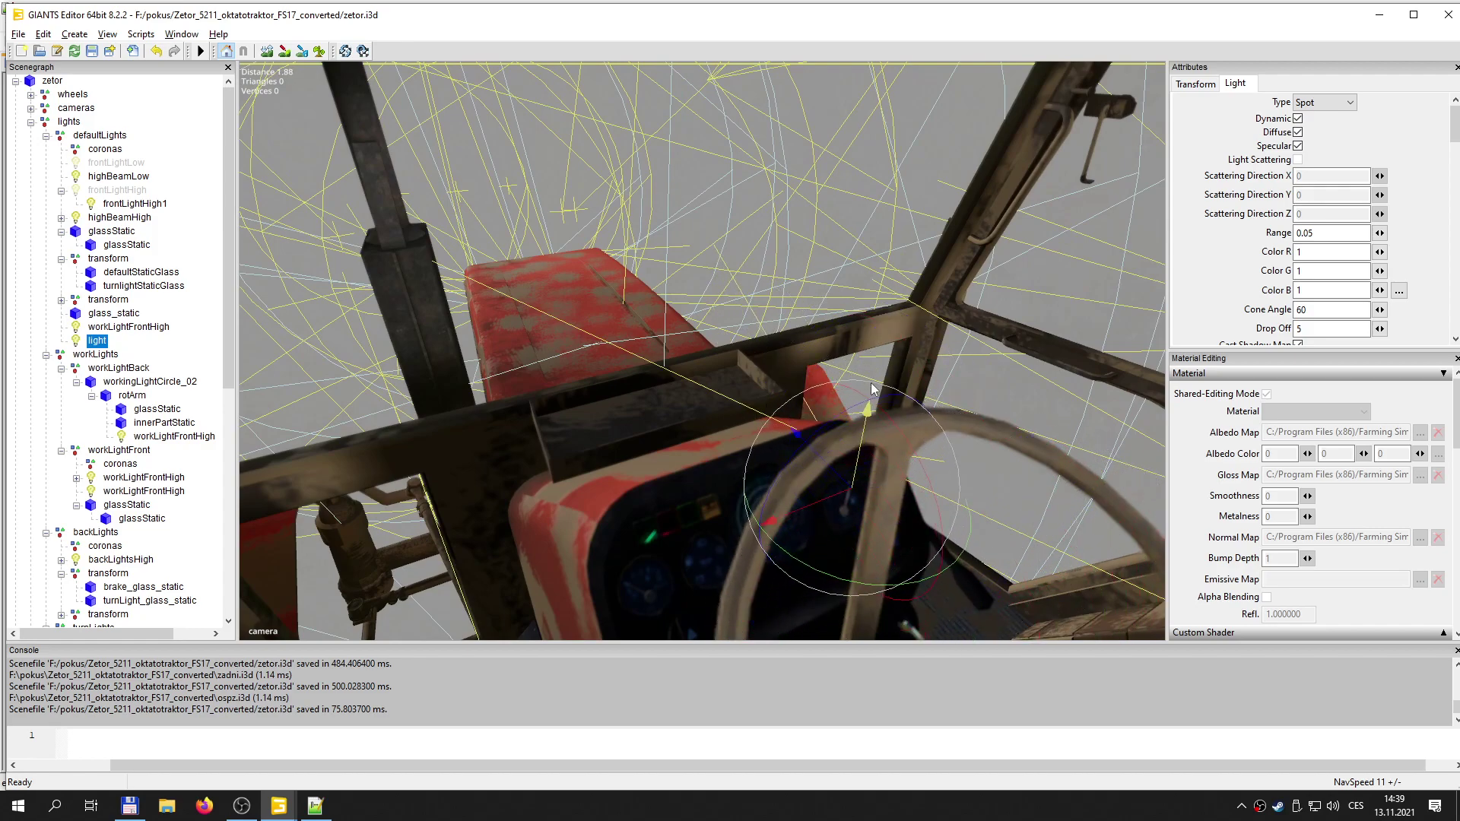
drag(829, 504, 711, 523)
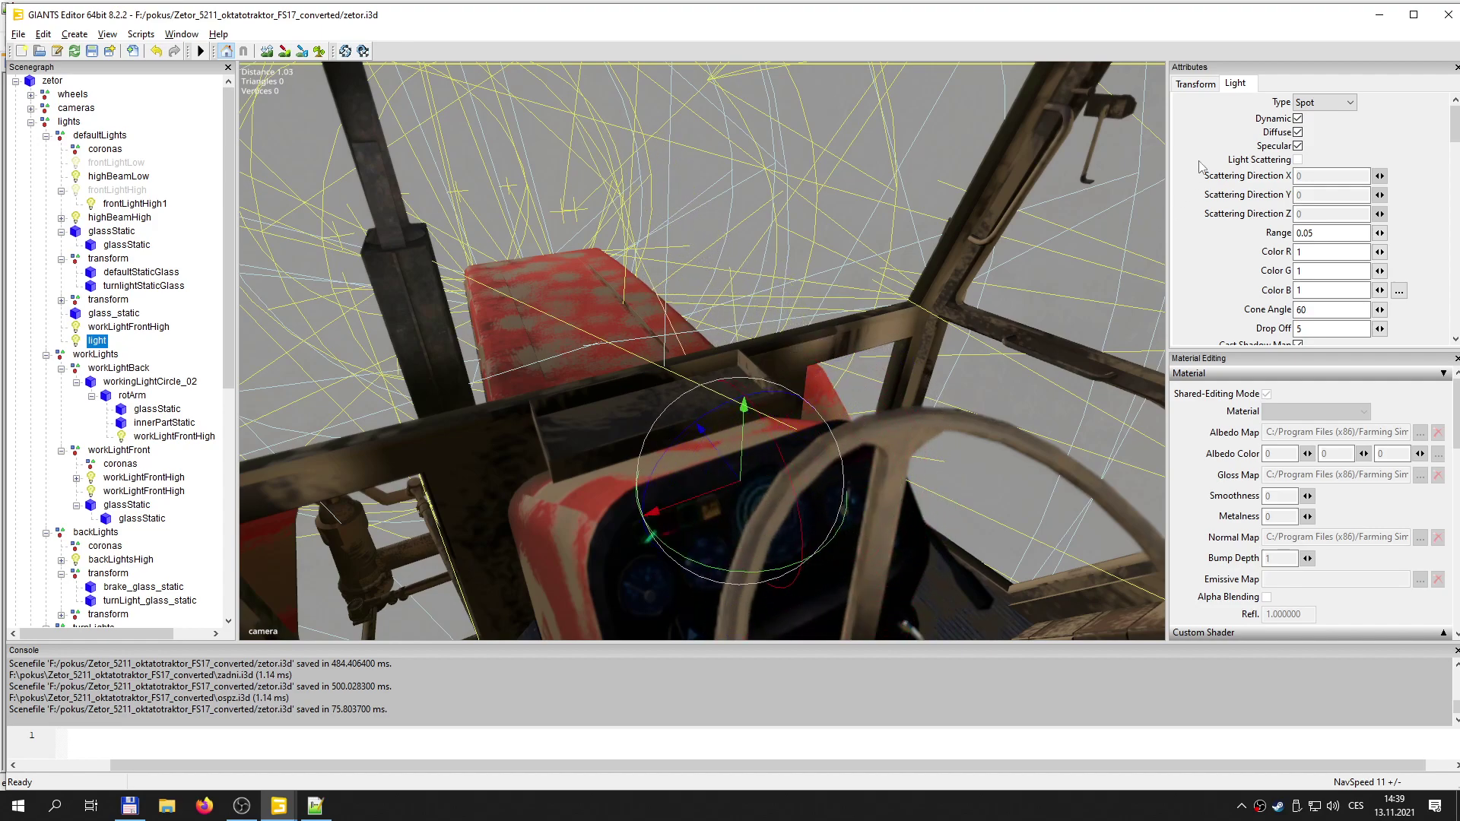
- Change the dashboard light's type to Point and place it in front of the large central gauge
click(1316, 102)
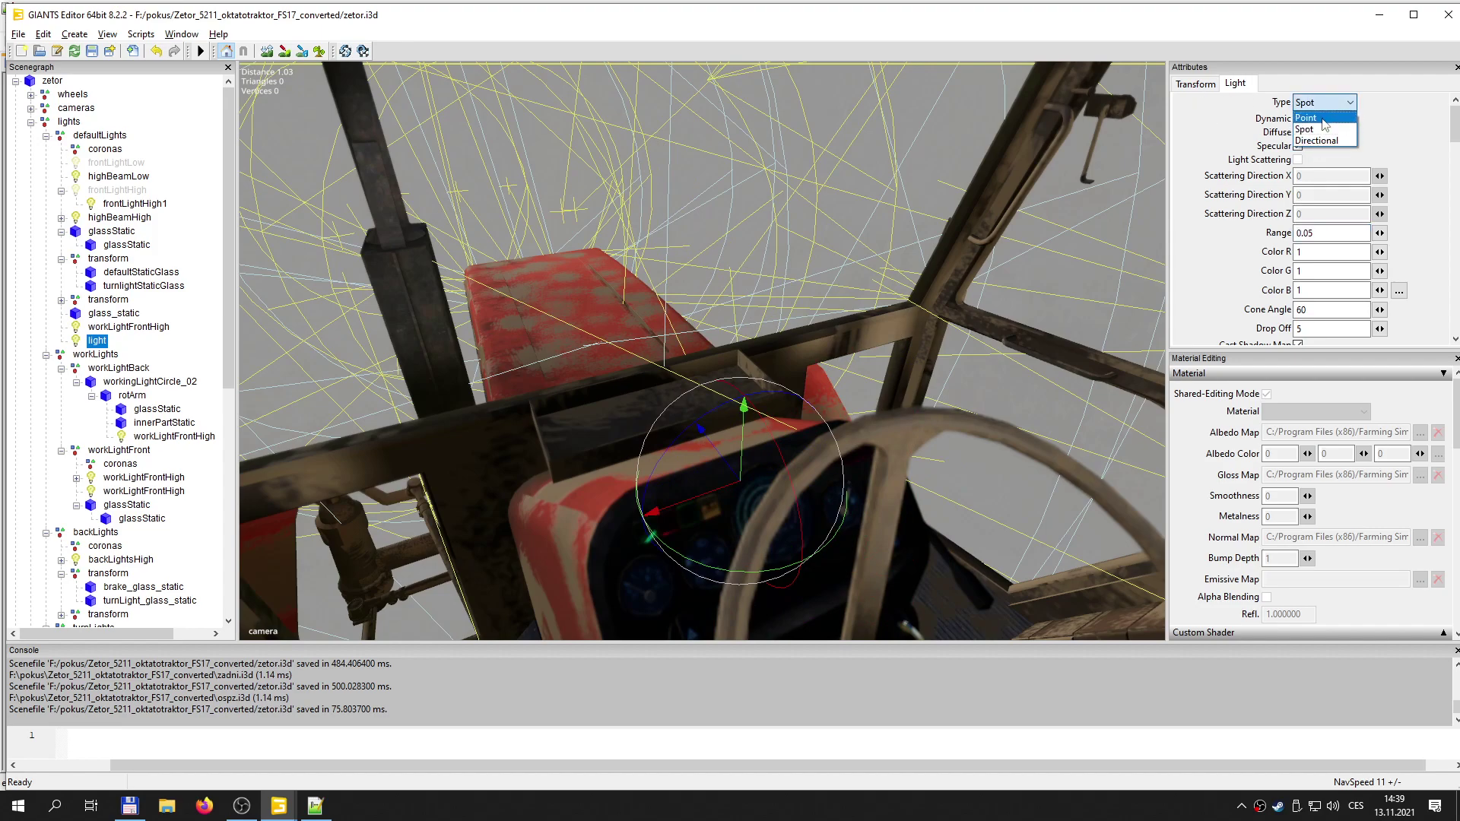
click(1306, 118)
drag(719, 448, 941, 327)
drag(957, 217, 935, 274)
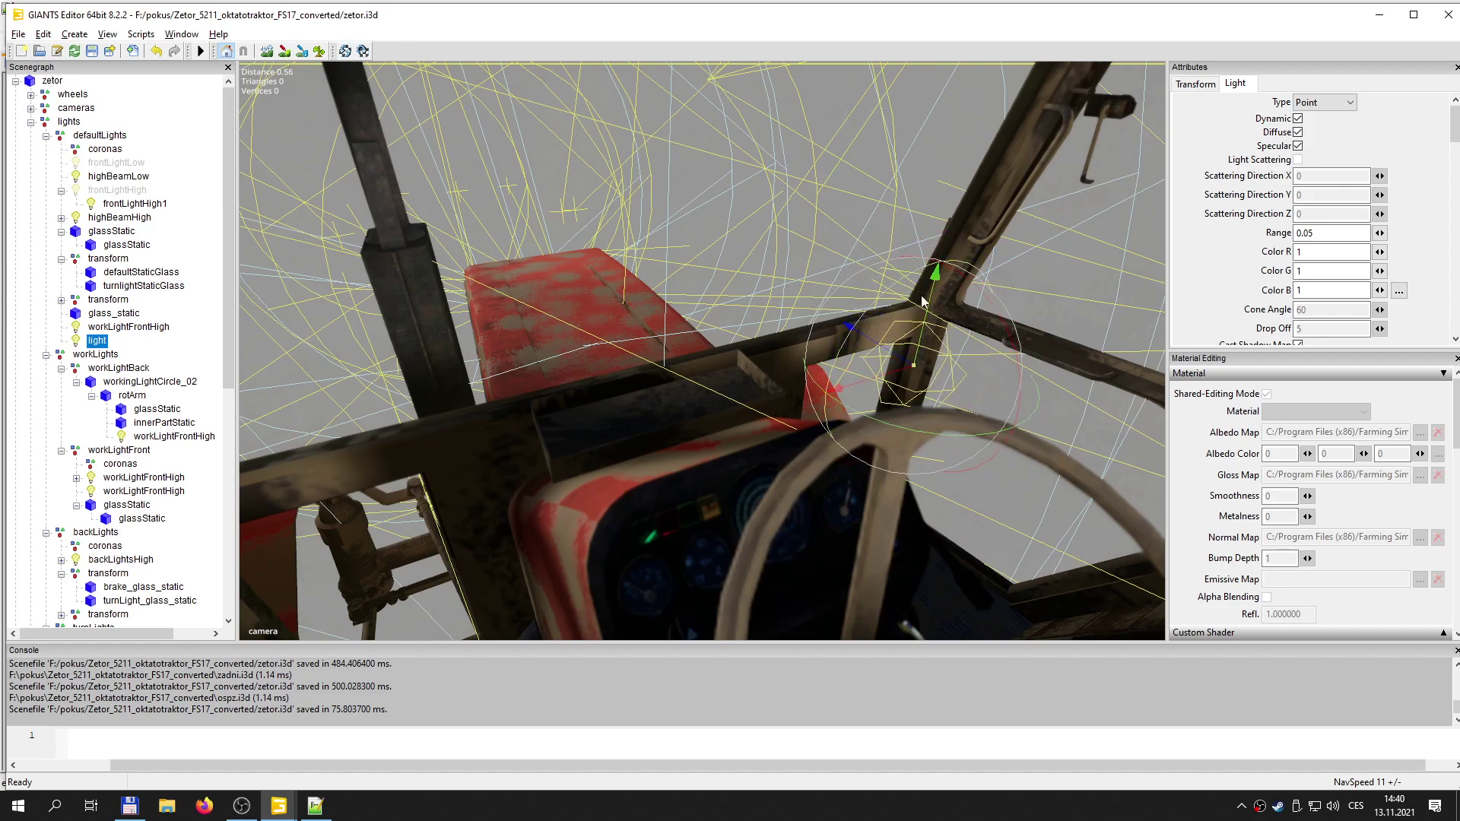
drag(879, 405, 768, 539)
key(d)
key(a)
key(w)
key(s)
middle_drag(769, 537, 776, 510)
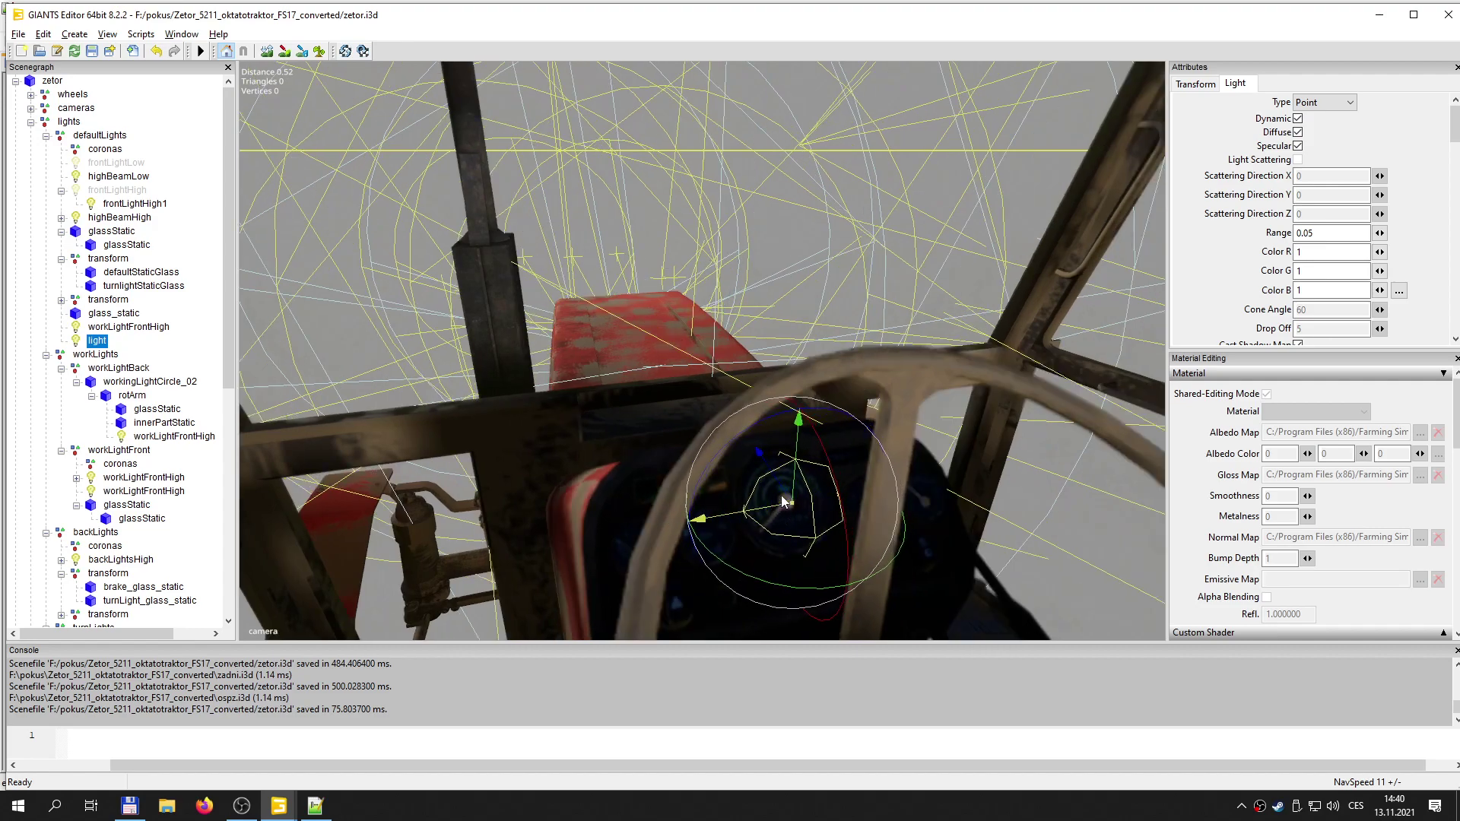
- Fine-tune the point light's position on the central gauge and tilt it to an X rotation of about -29.5
drag(782, 483, 804, 481)
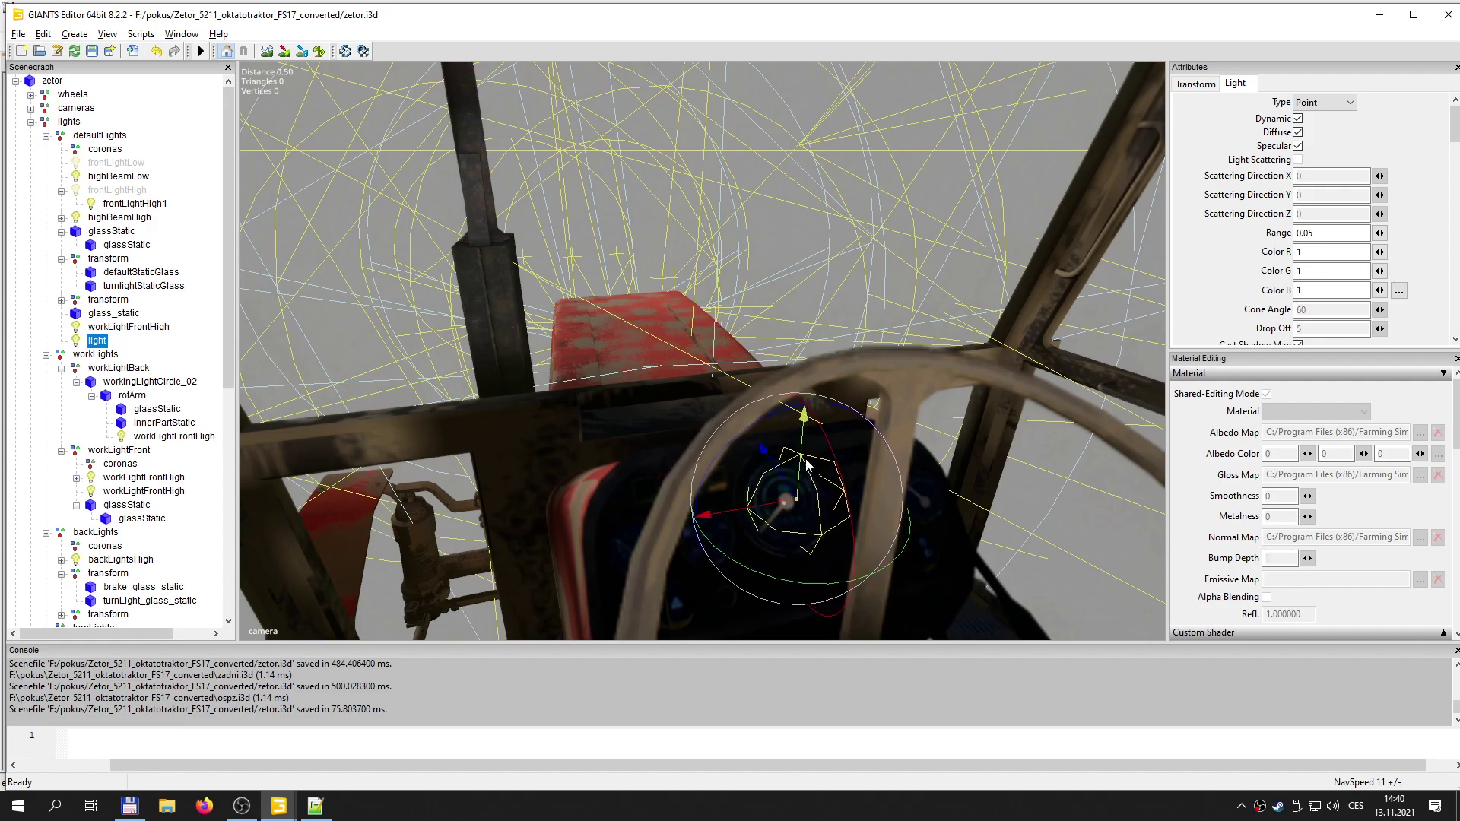
drag(820, 423, 855, 478)
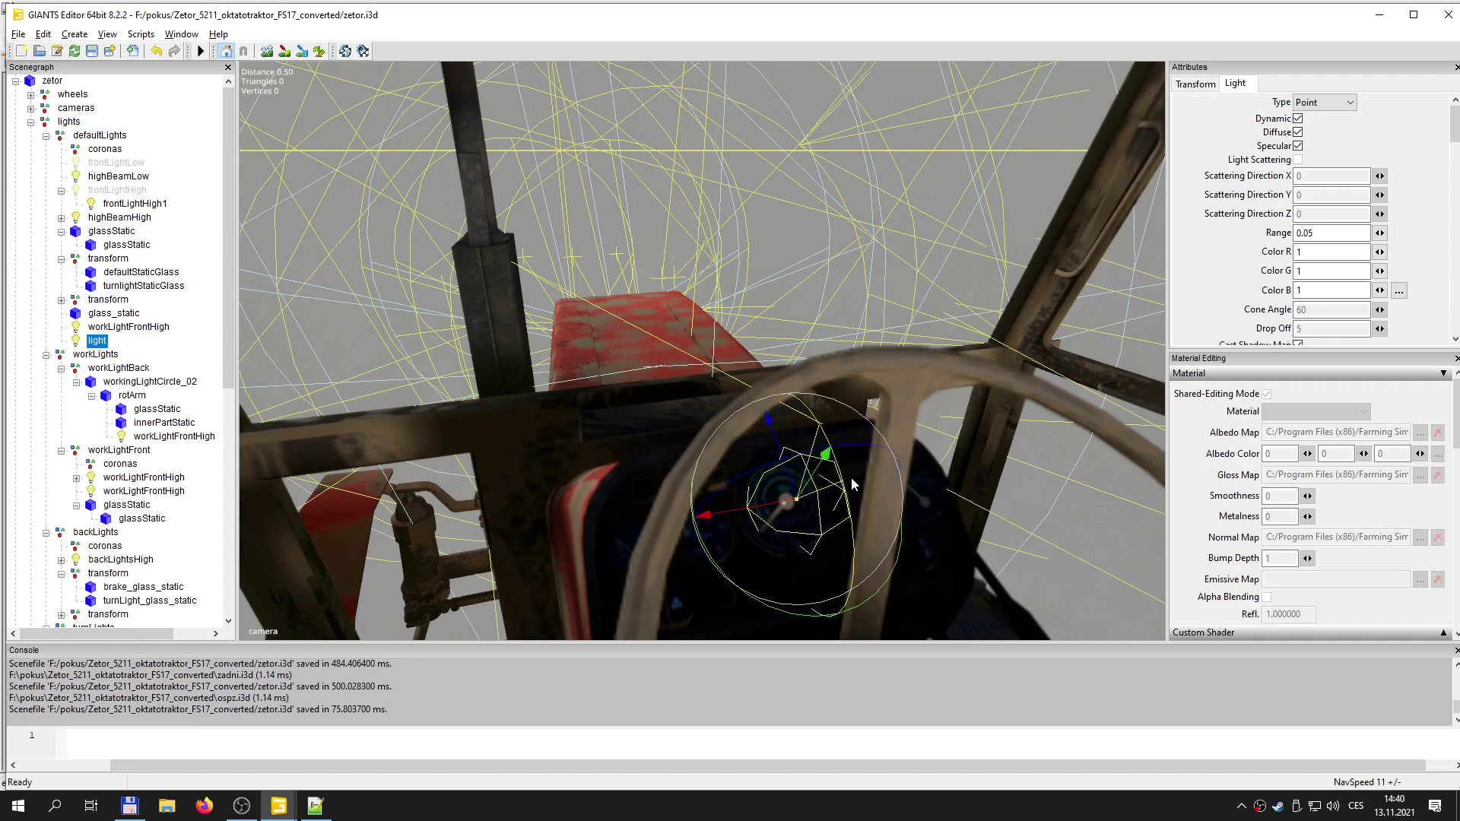
mouse_move(810, 479)
mouse_down()
mouse_move(792, 509)
mouse_move(816, 478)
mouse_up()
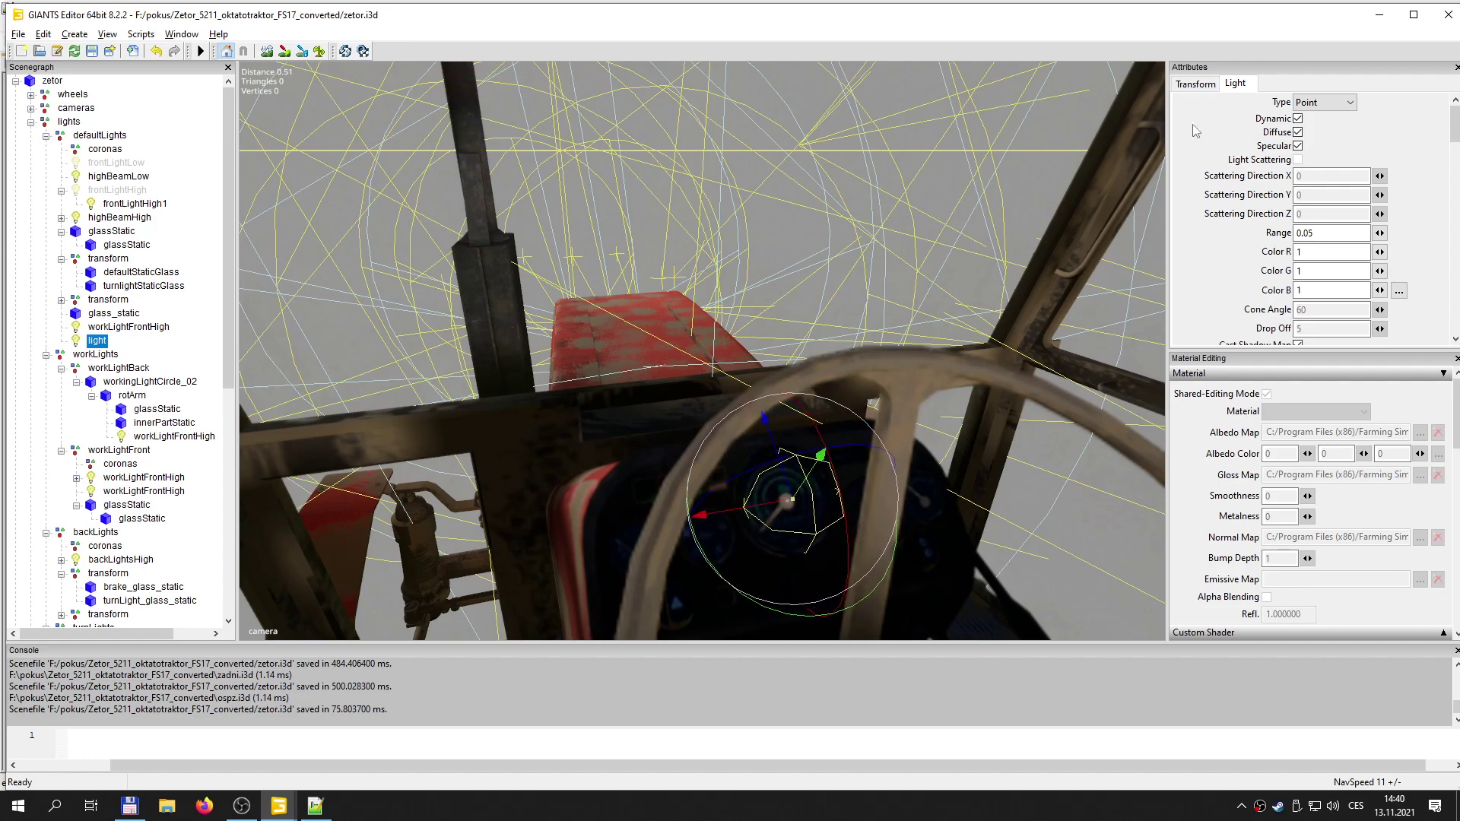
- Give the gauge light a warm colour with green 0.95 and blue 0.5
double_click(1302, 252)
double_click(1300, 271)
text(0)
text(.0)
key(BackSpace)
text(95)
key(Tab)
key(Tab)
- Nudge the light to centre it on the large gauge and set its range to 0.055
drag(766, 508, 801, 483)
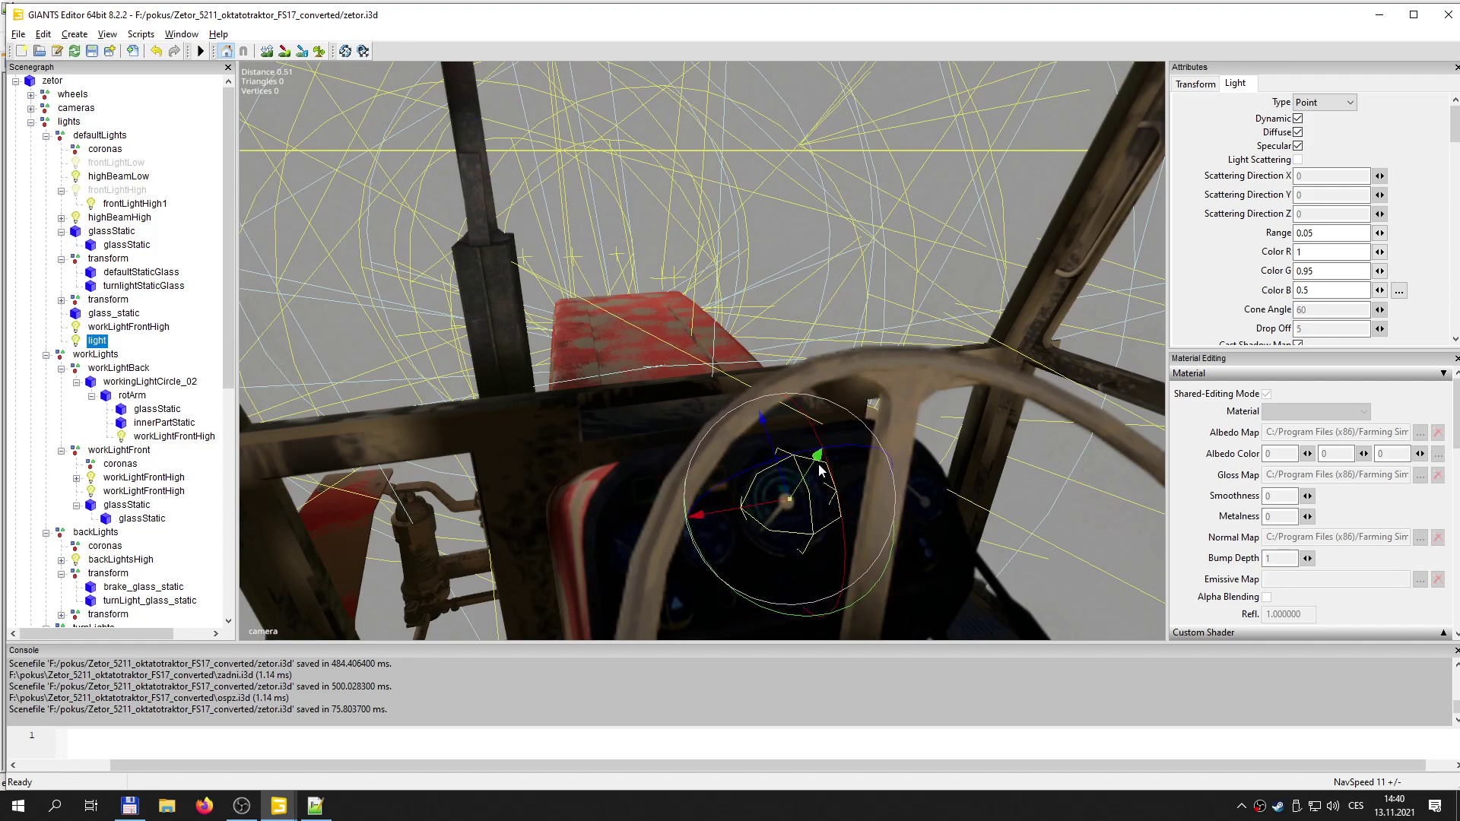
scroll(799, 502, up, 2)
scroll(797, 532, up, 2)
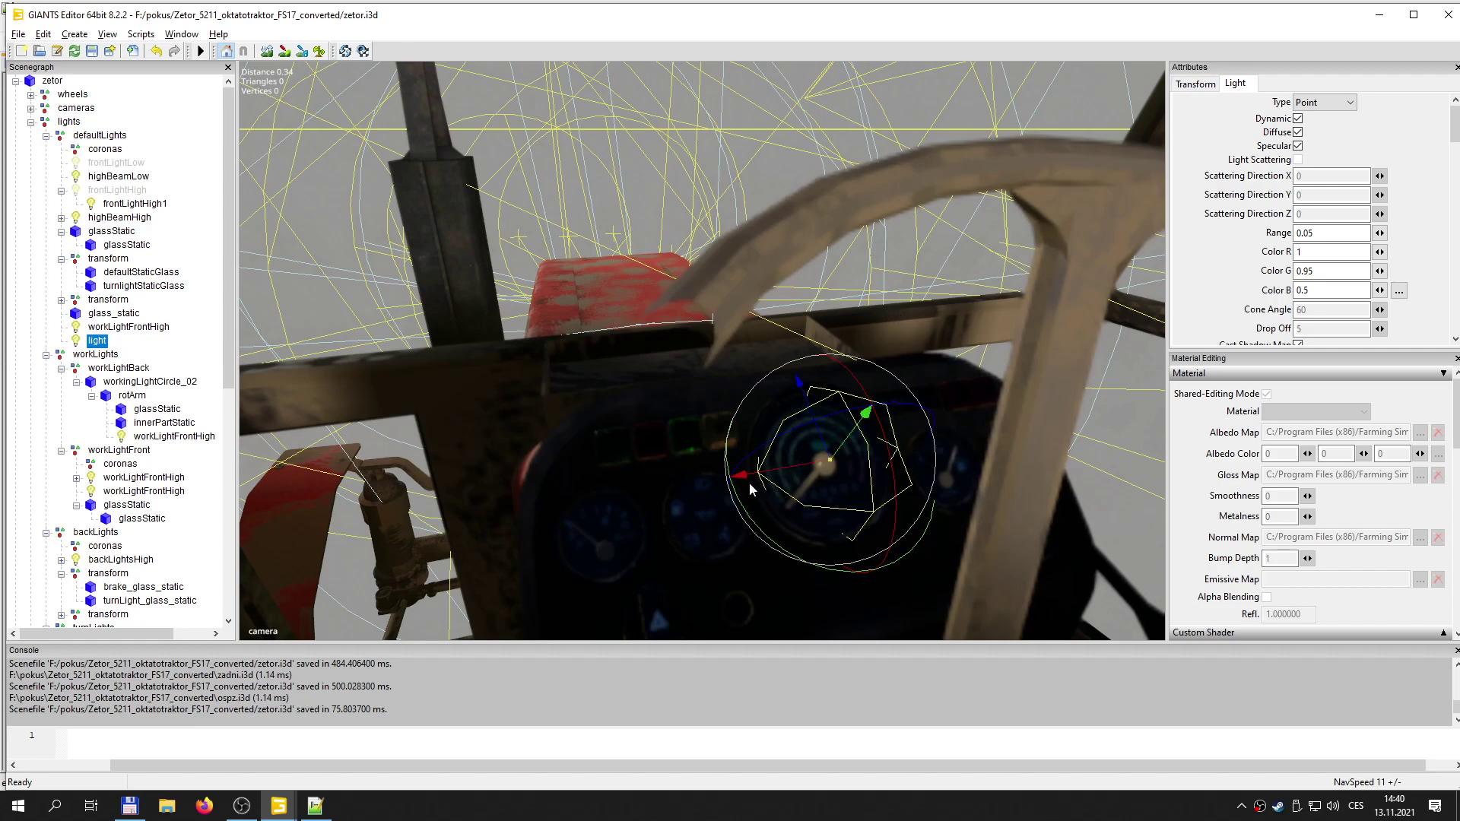
click(1196, 84)
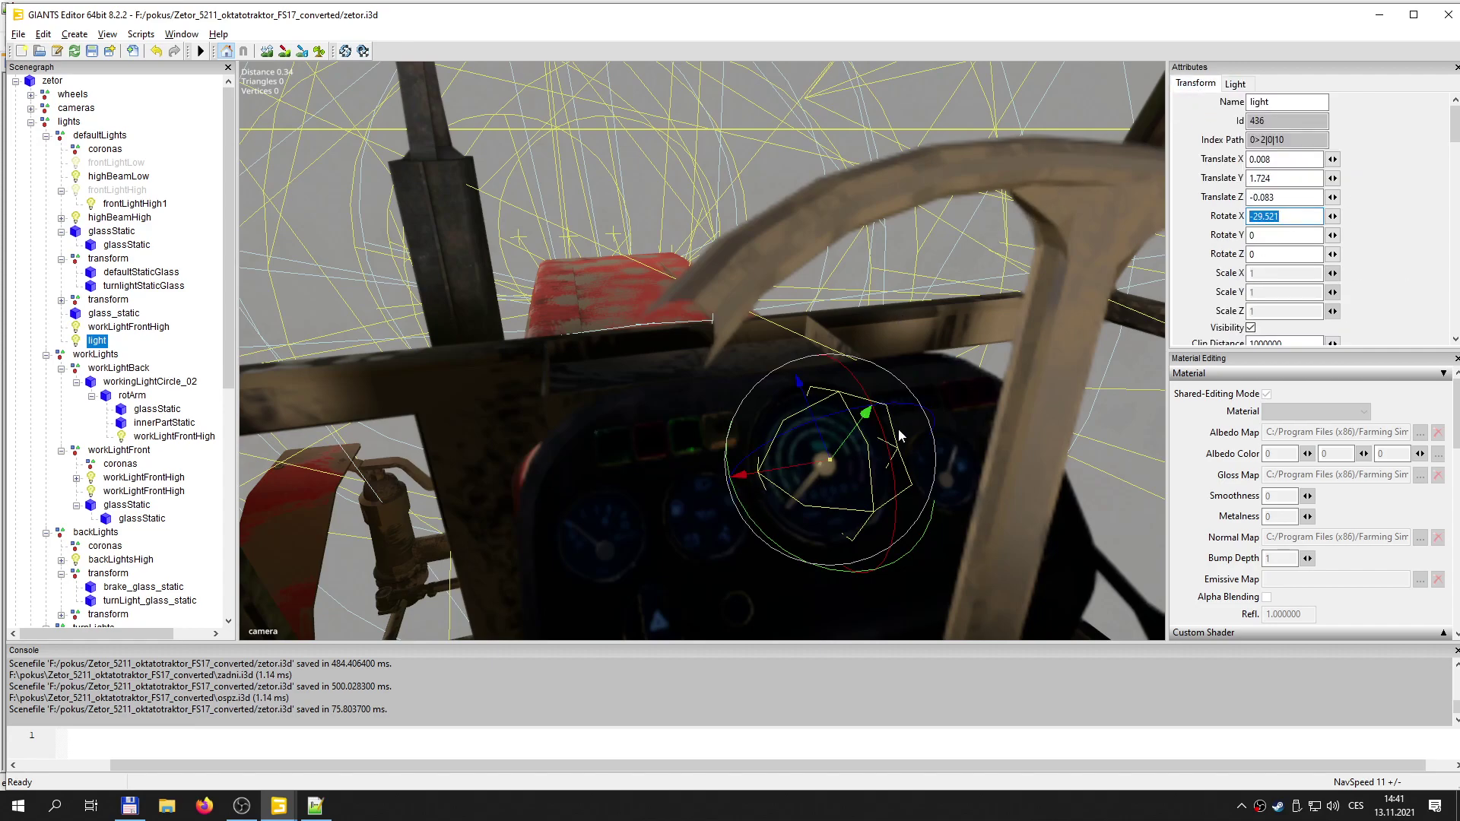
click(1237, 85)
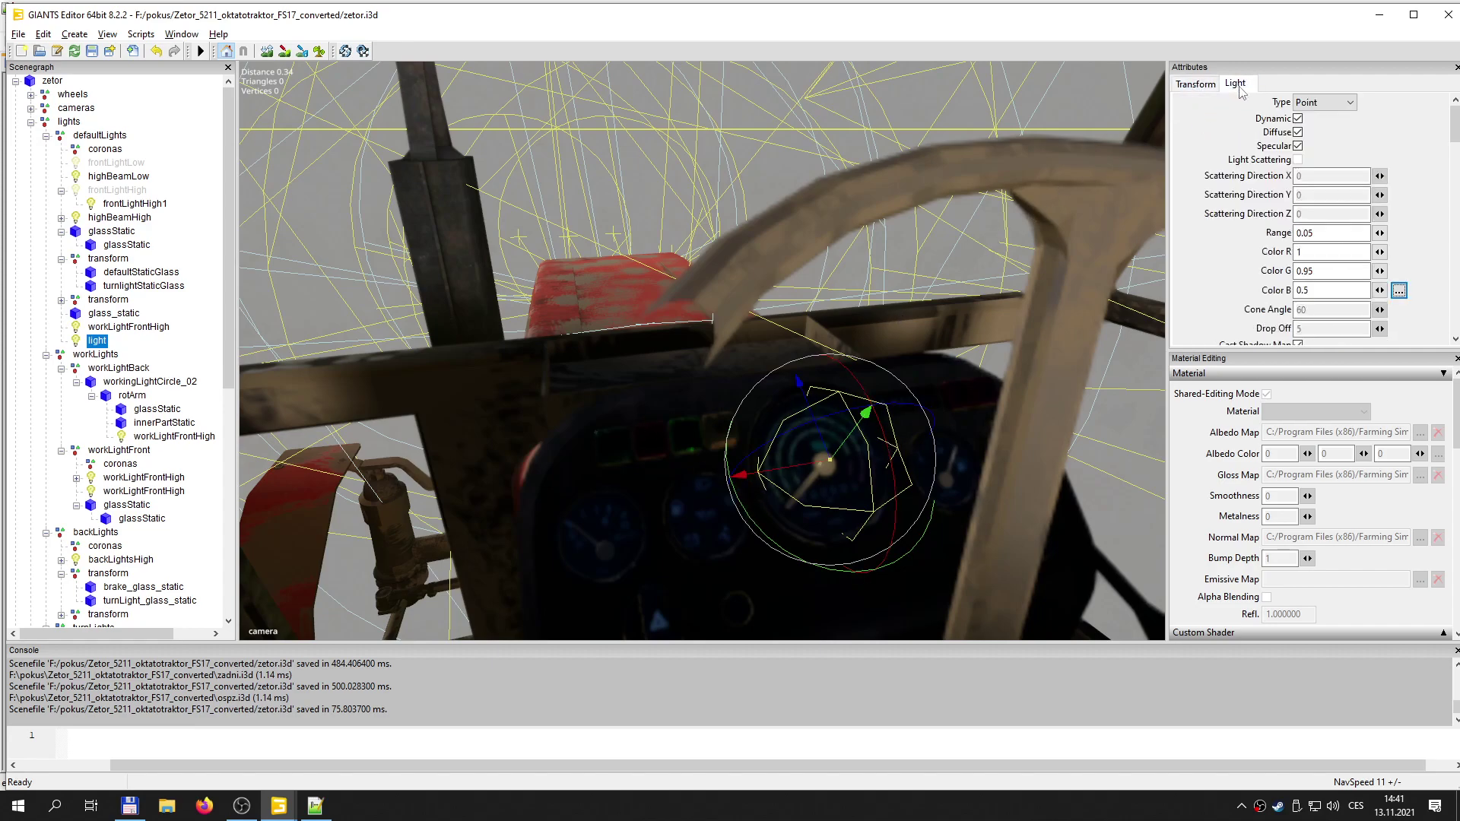
click(1313, 232)
text(5)
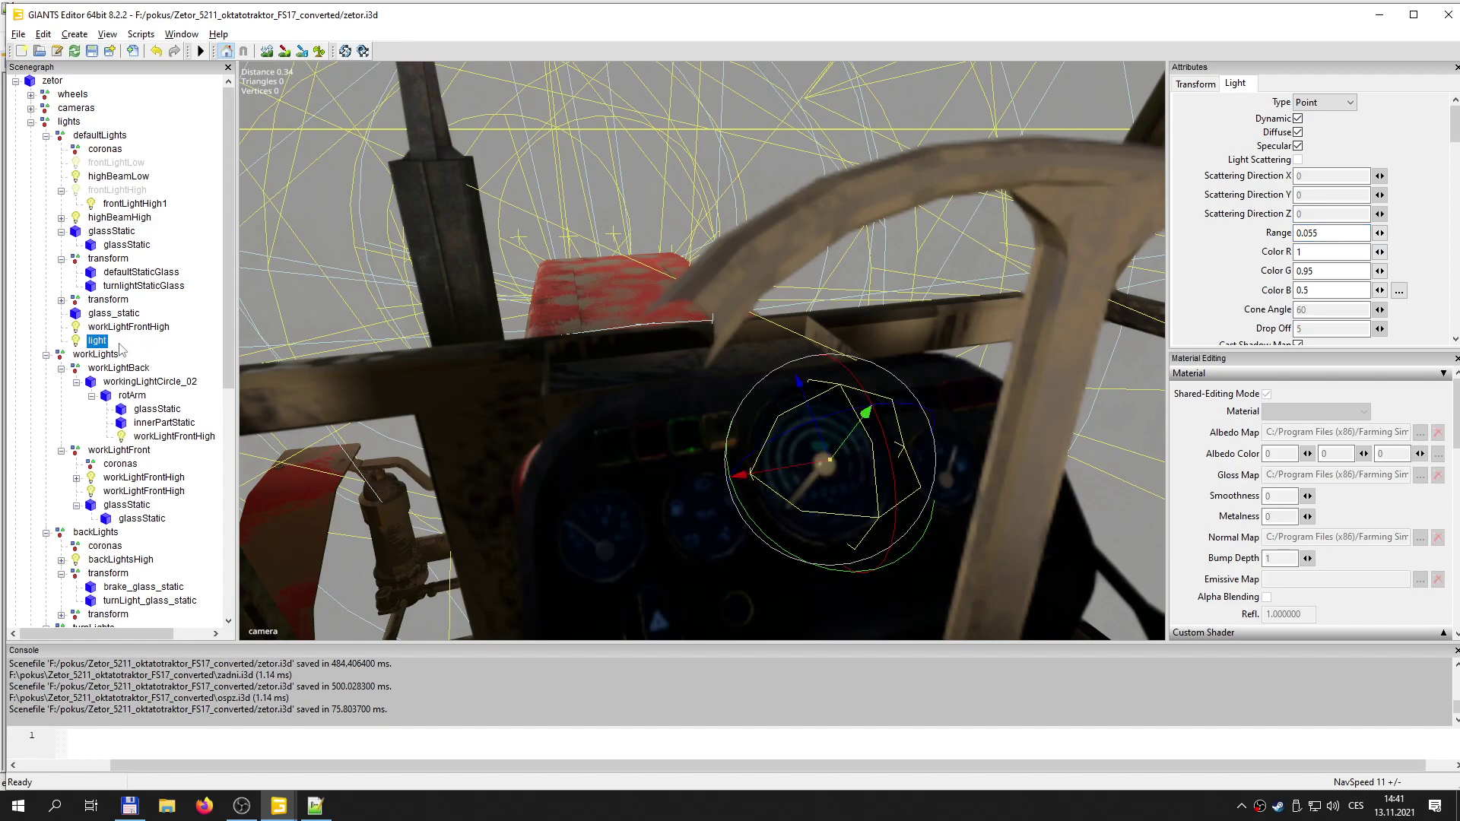
- Paste a copy of the gauge light as its child and set the copy's X, Y and Z translation and X rotation to 0
key(ctrl+v)
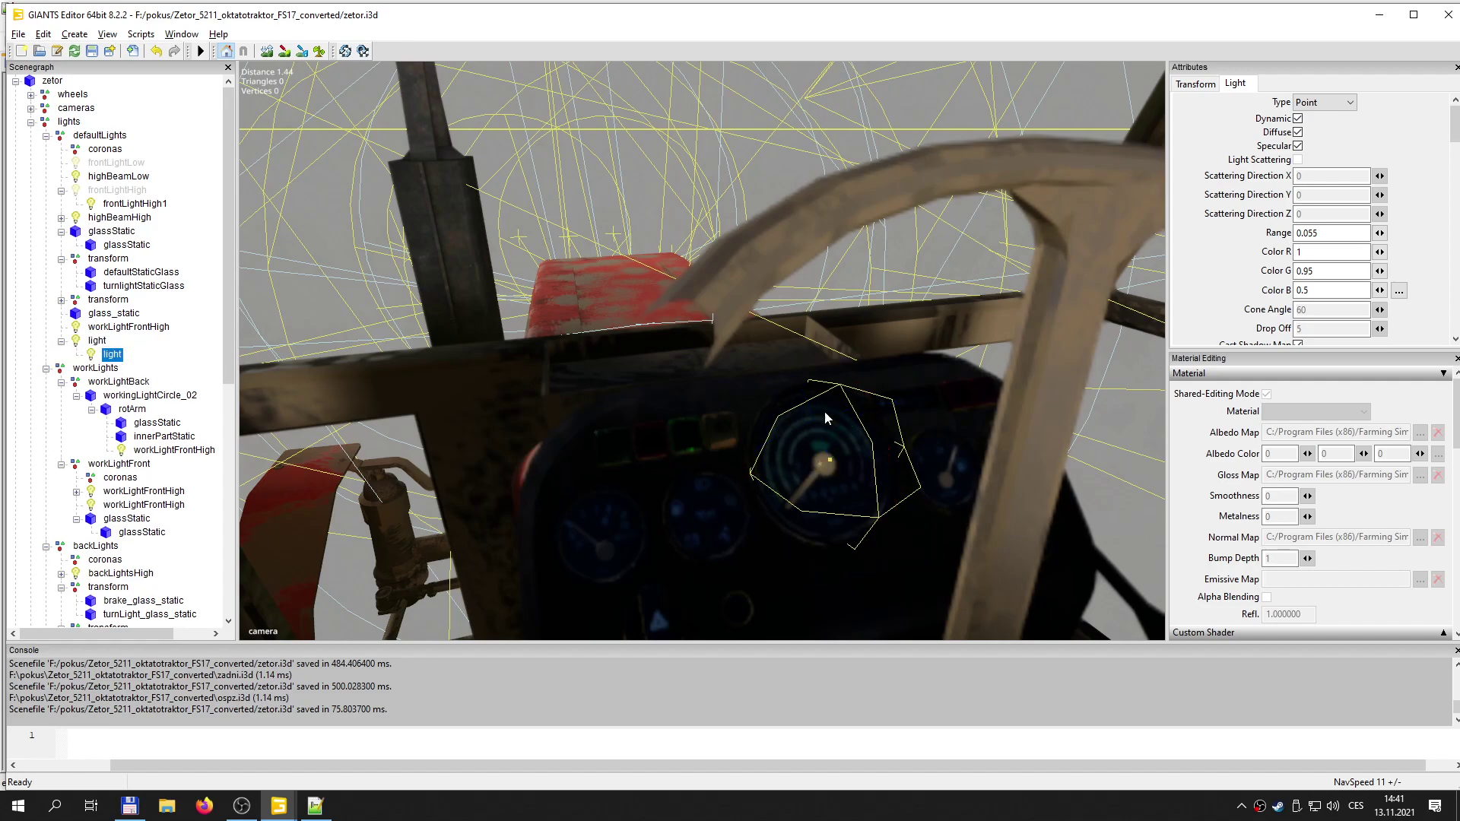
click(1196, 84)
text(0)
key(Tab)
text(0)
key(Tab)
text(0)
key(Tab)
text(0)
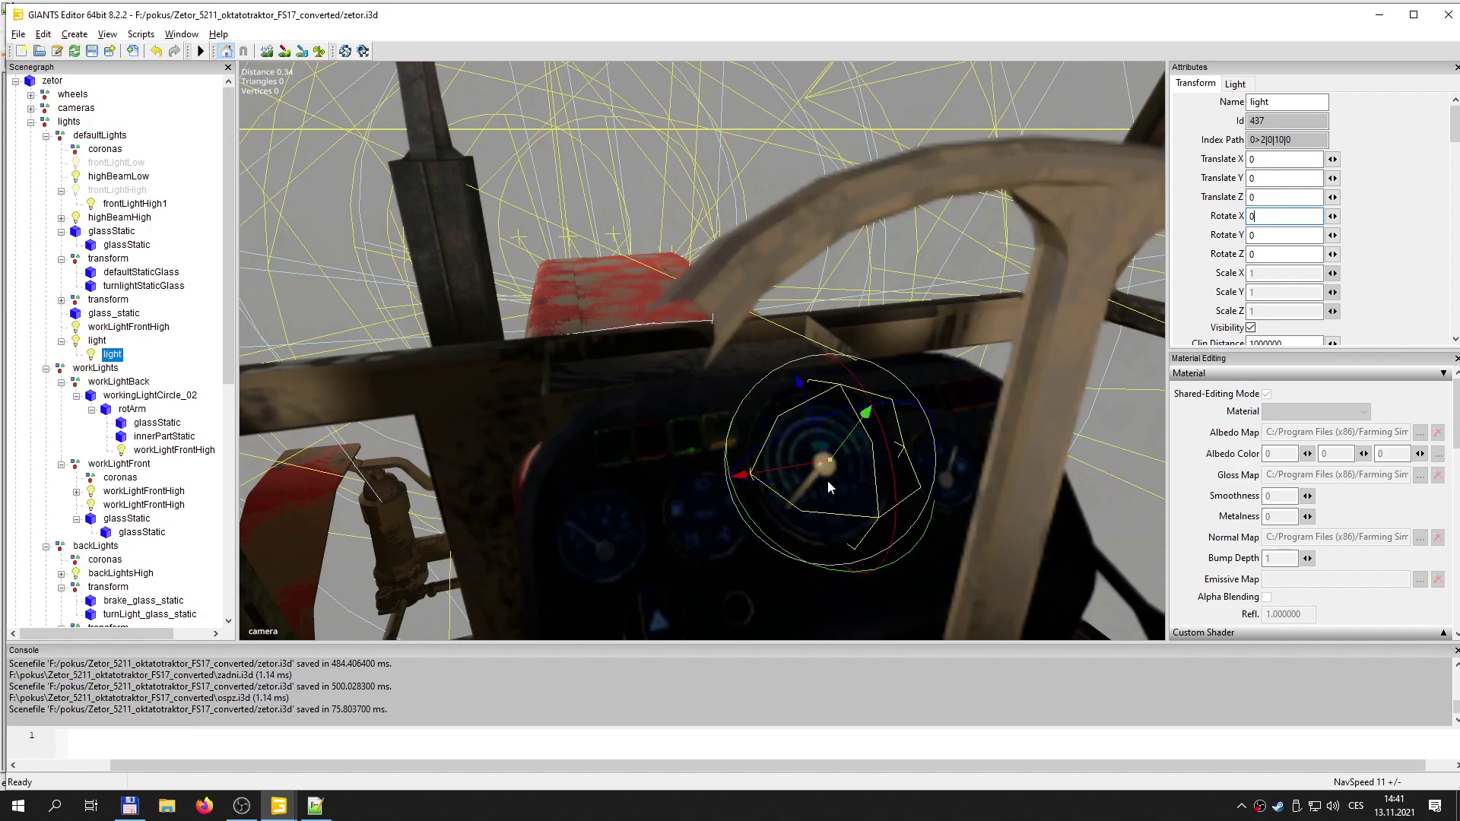
- Move the child light onto the small gauge beside the large central one and set its range to 0.03
drag(814, 466, 715, 499)
click(1236, 84)
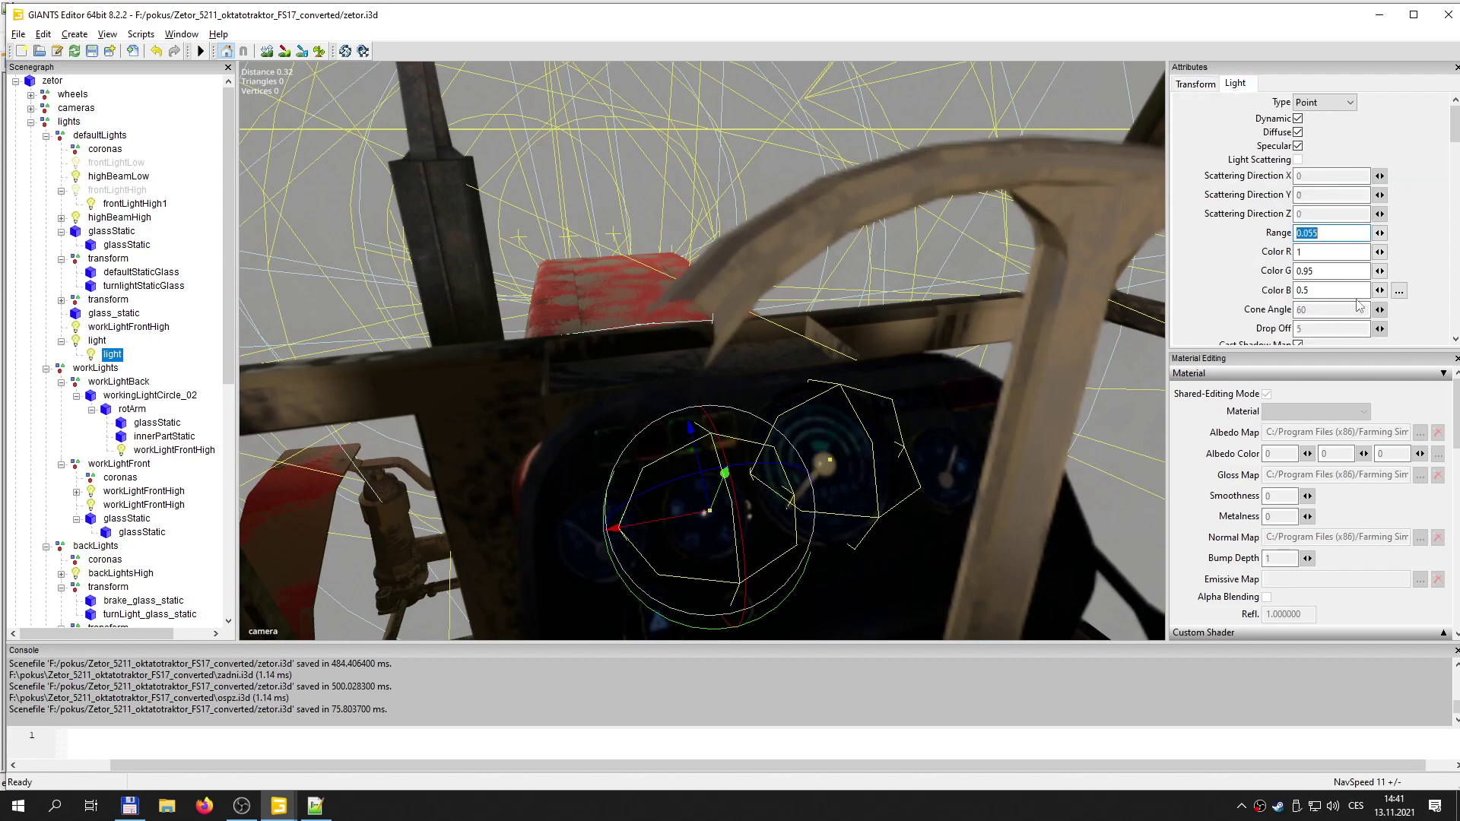
click(1308, 232)
text(3)
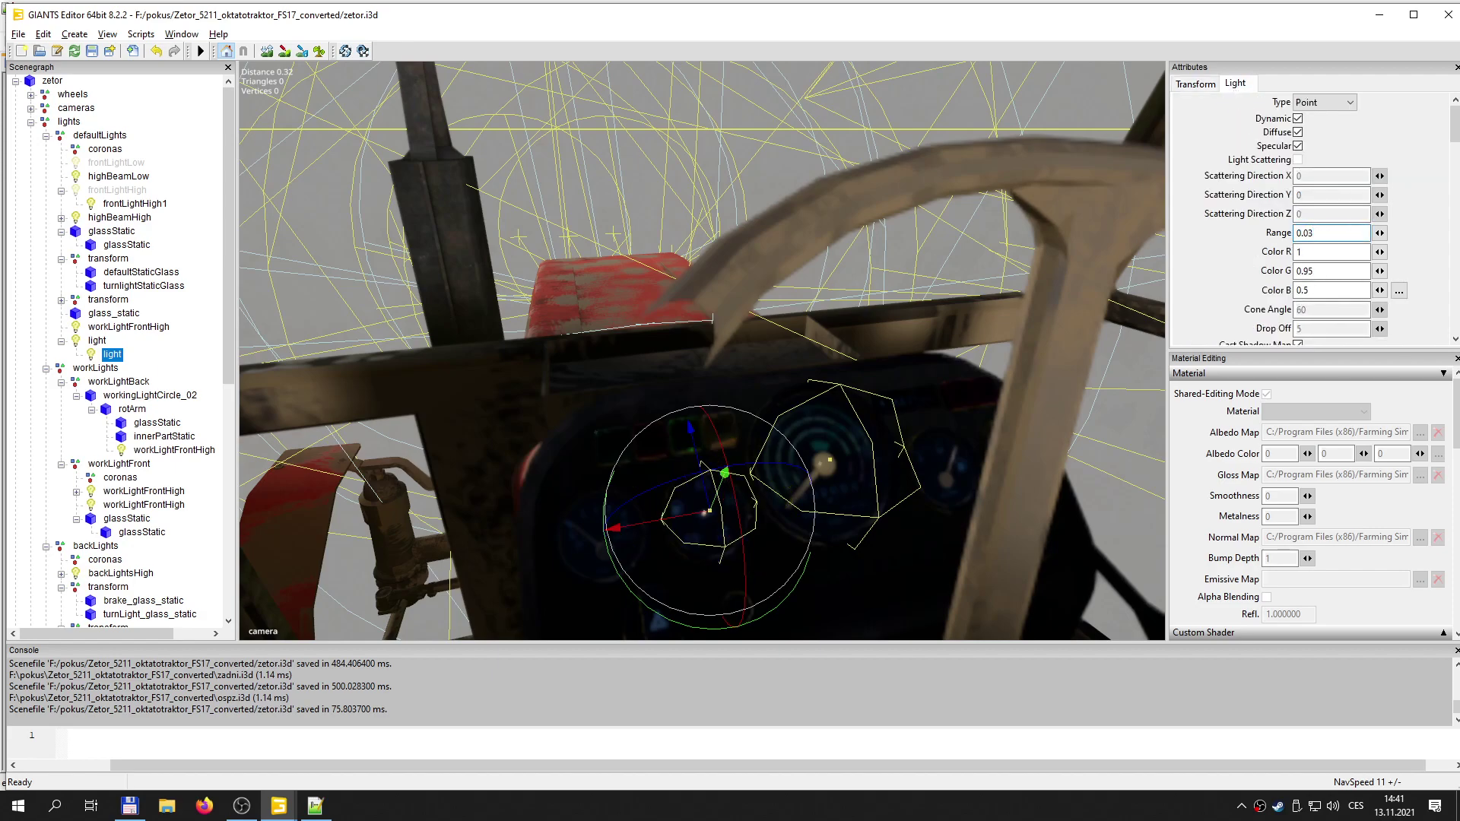
drag(715, 494, 742, 518)
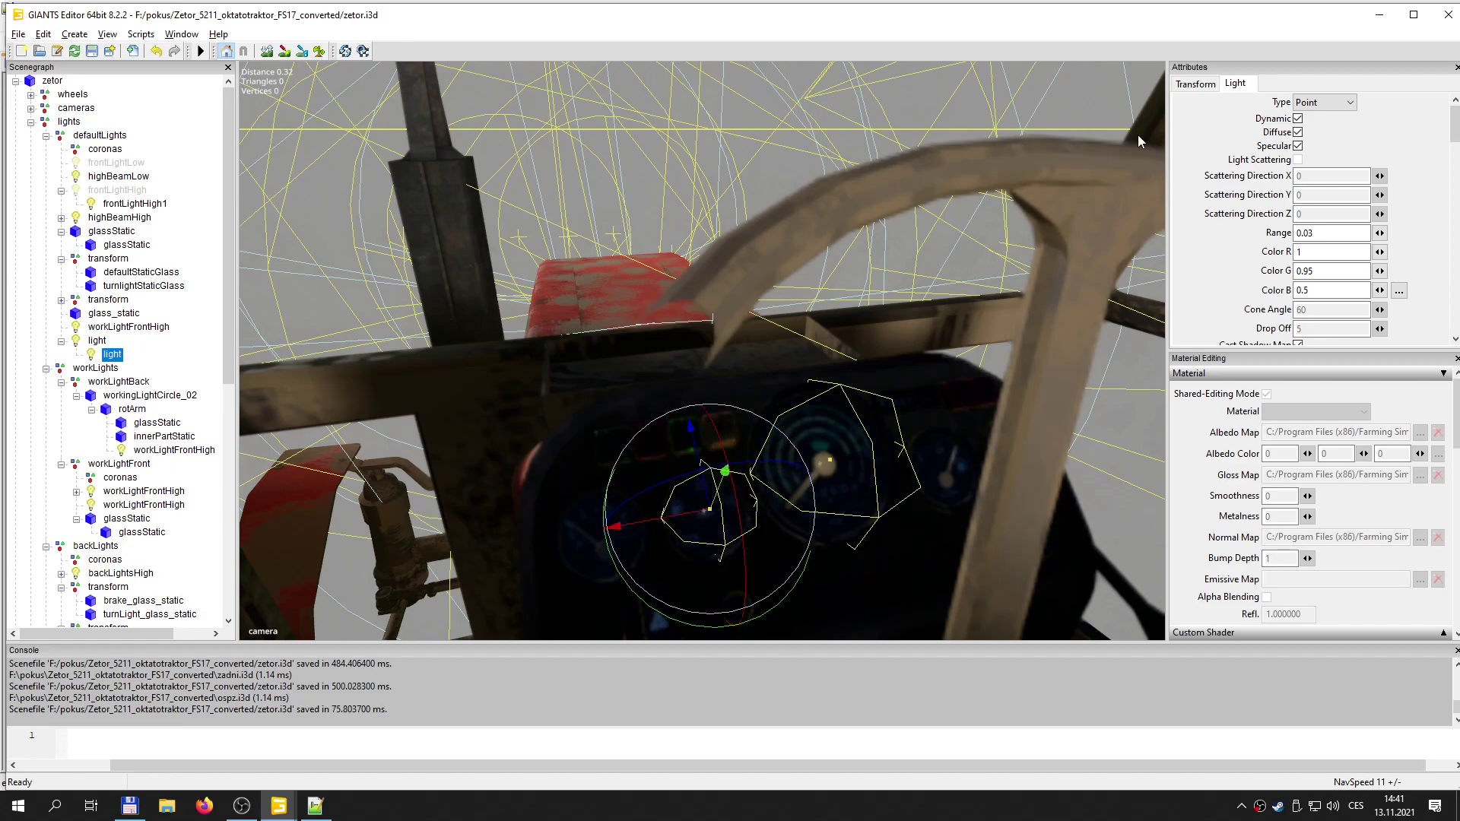
- Duplicate the small gauge light and move the copy along X to about 0.148, over the outermost gauge on that side
click(1183, 86)
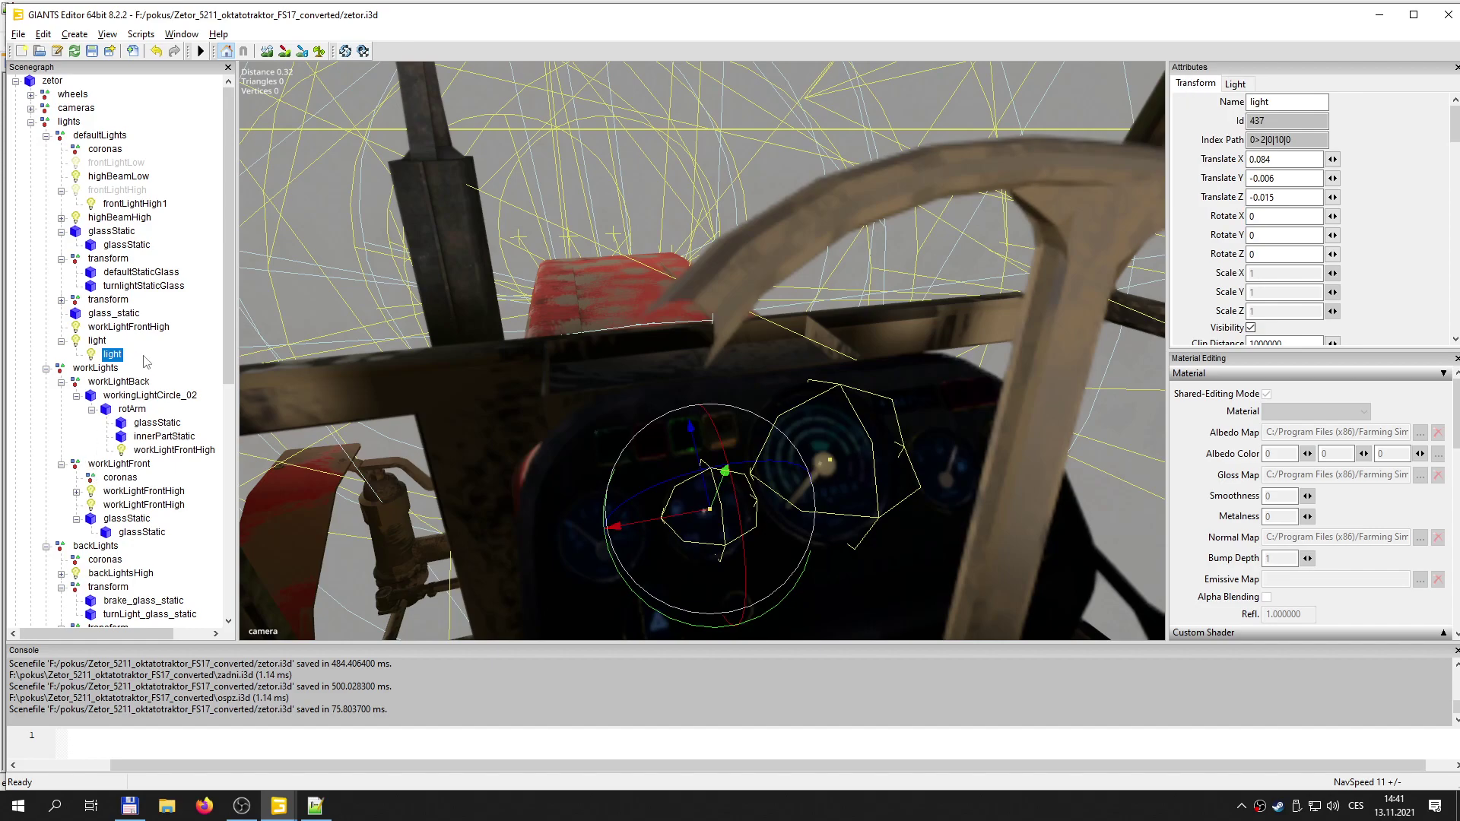
key(ctrl+d)
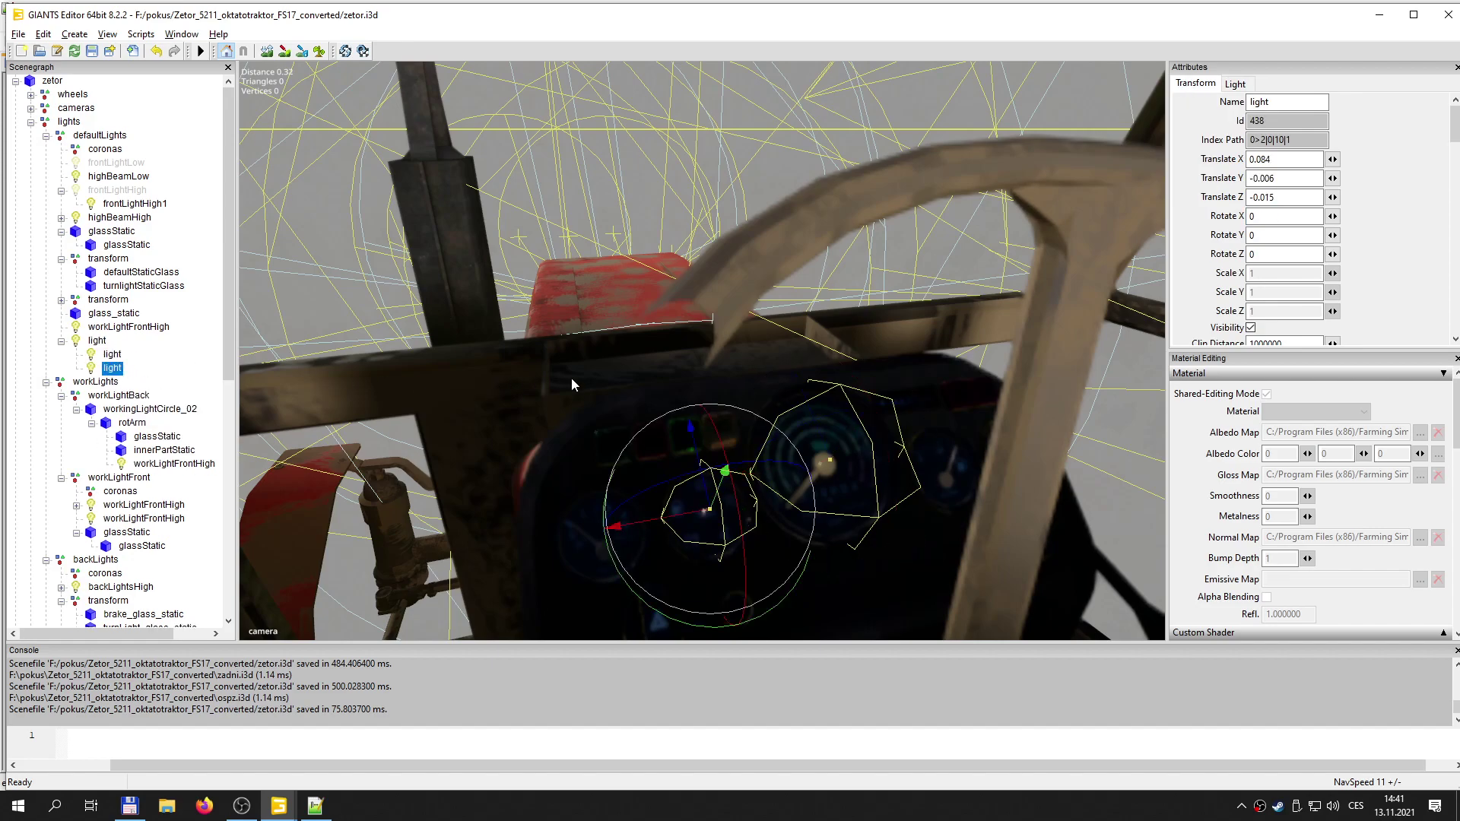
drag(679, 513, 551, 554)
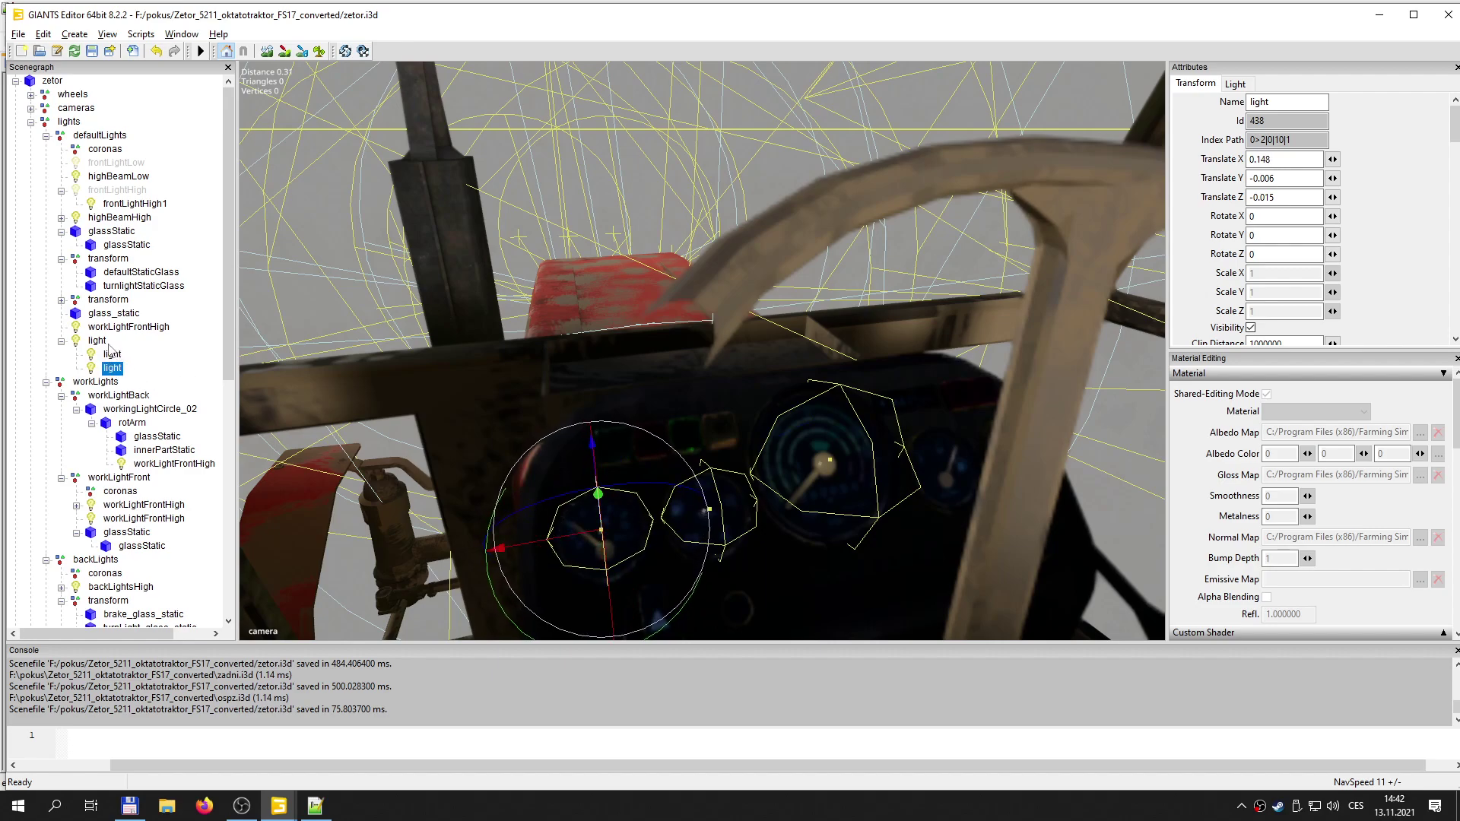
- Duplicate the small gauge light again and place the copy across the large gauge, over its neighbour, at X about -0.086
key(ctrl+d)
drag(579, 534, 940, 475)
alt+drag(1019, 536, 883, 546)
alt+middle_drag(883, 546, 833, 522)
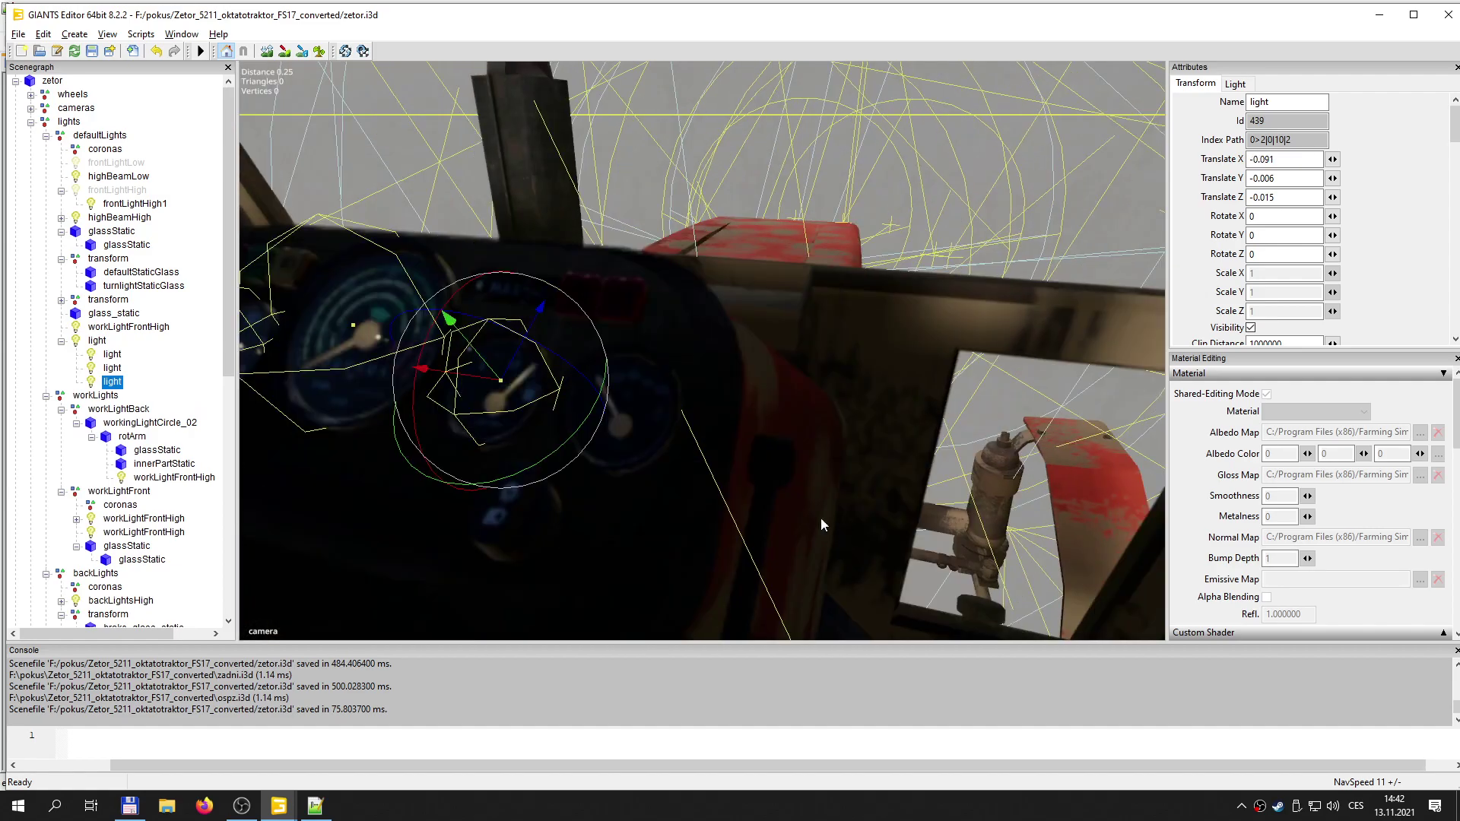
drag(482, 384, 460, 381)
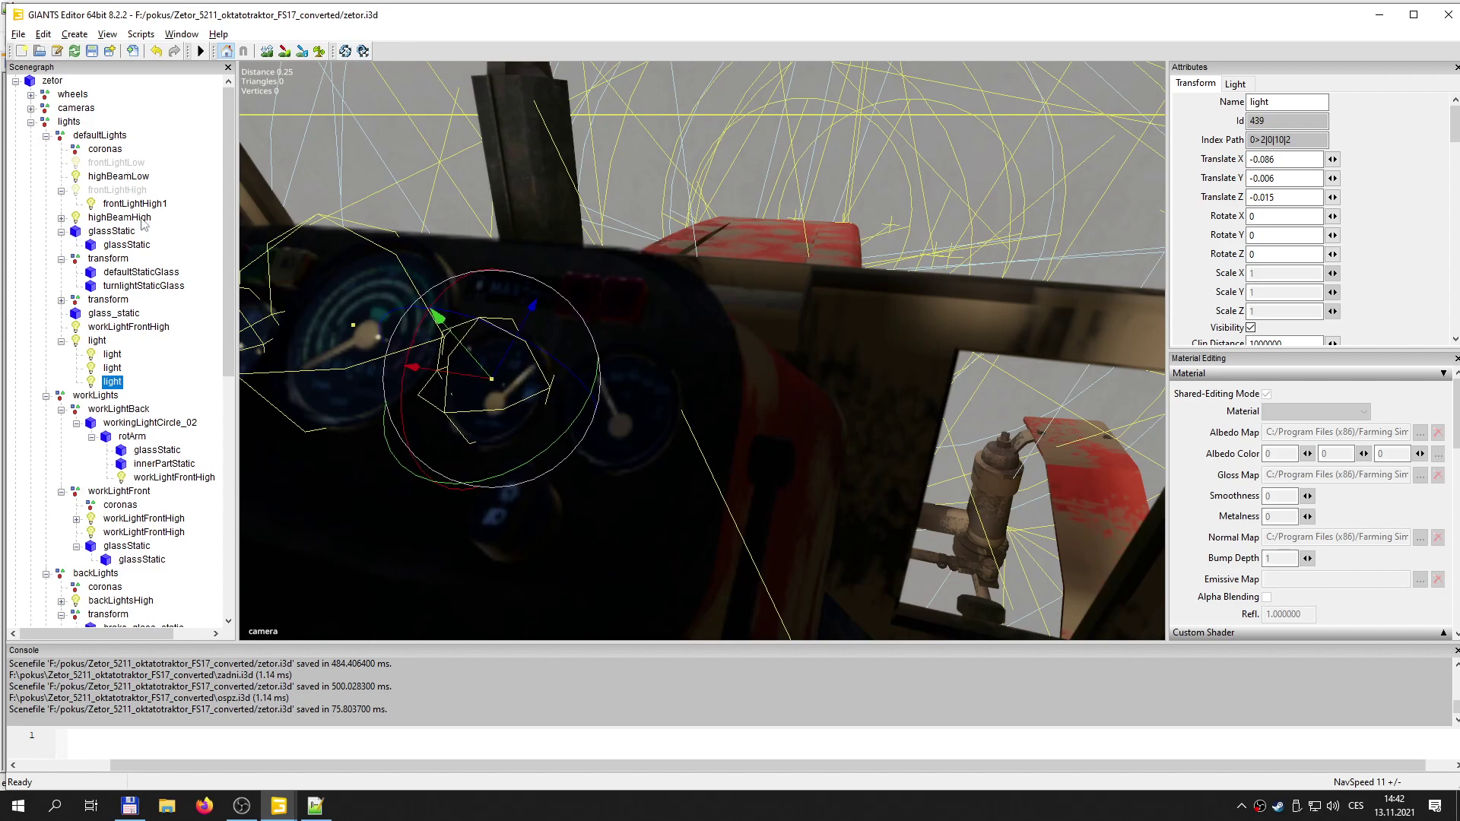
- Paste another light under the parent gauge light, move it over the last small gauge at X about -0.152, and save the scene
click(98, 341)
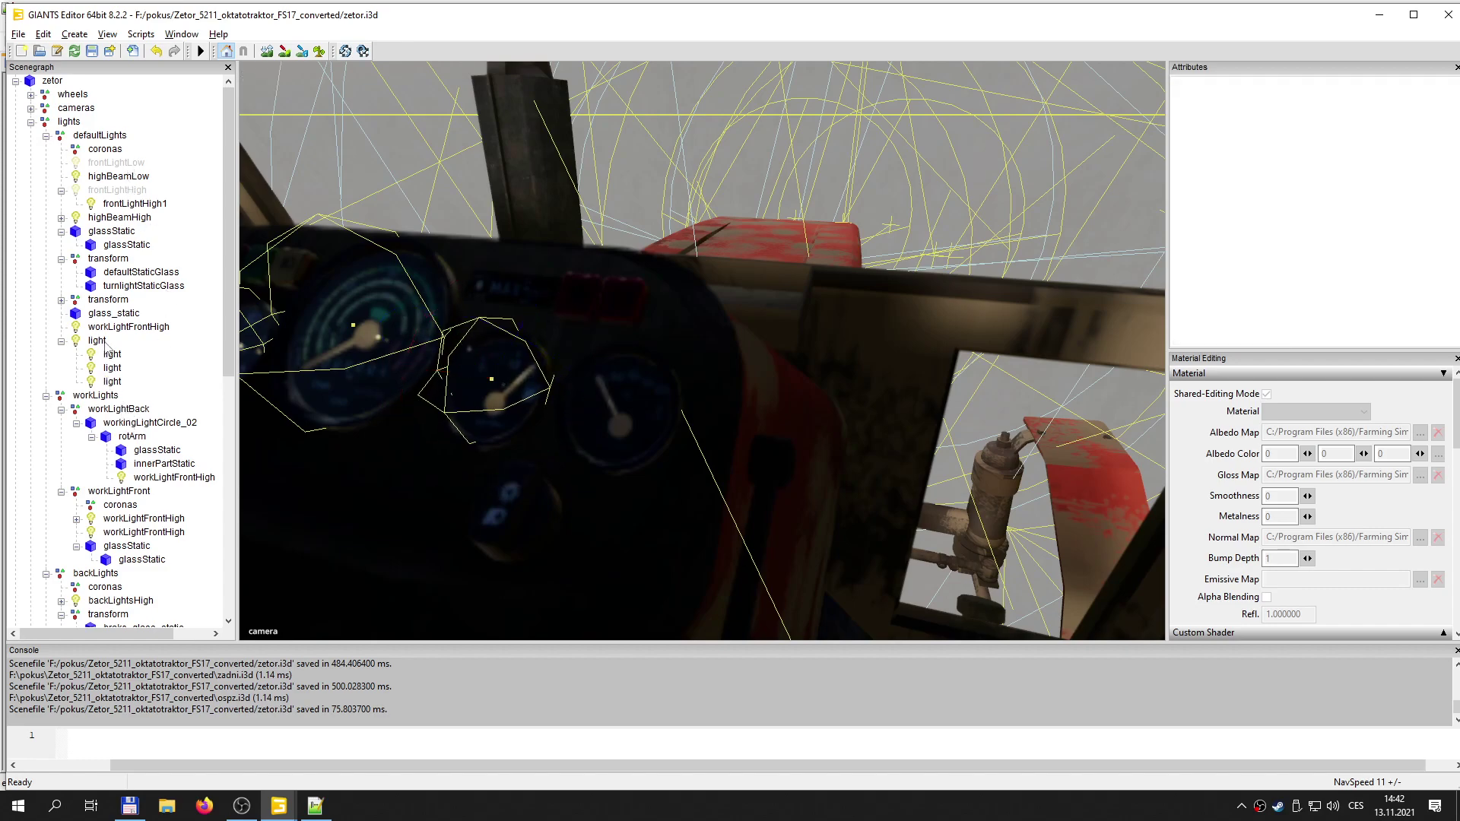
key(ctrl+v)
drag(470, 368, 639, 433)
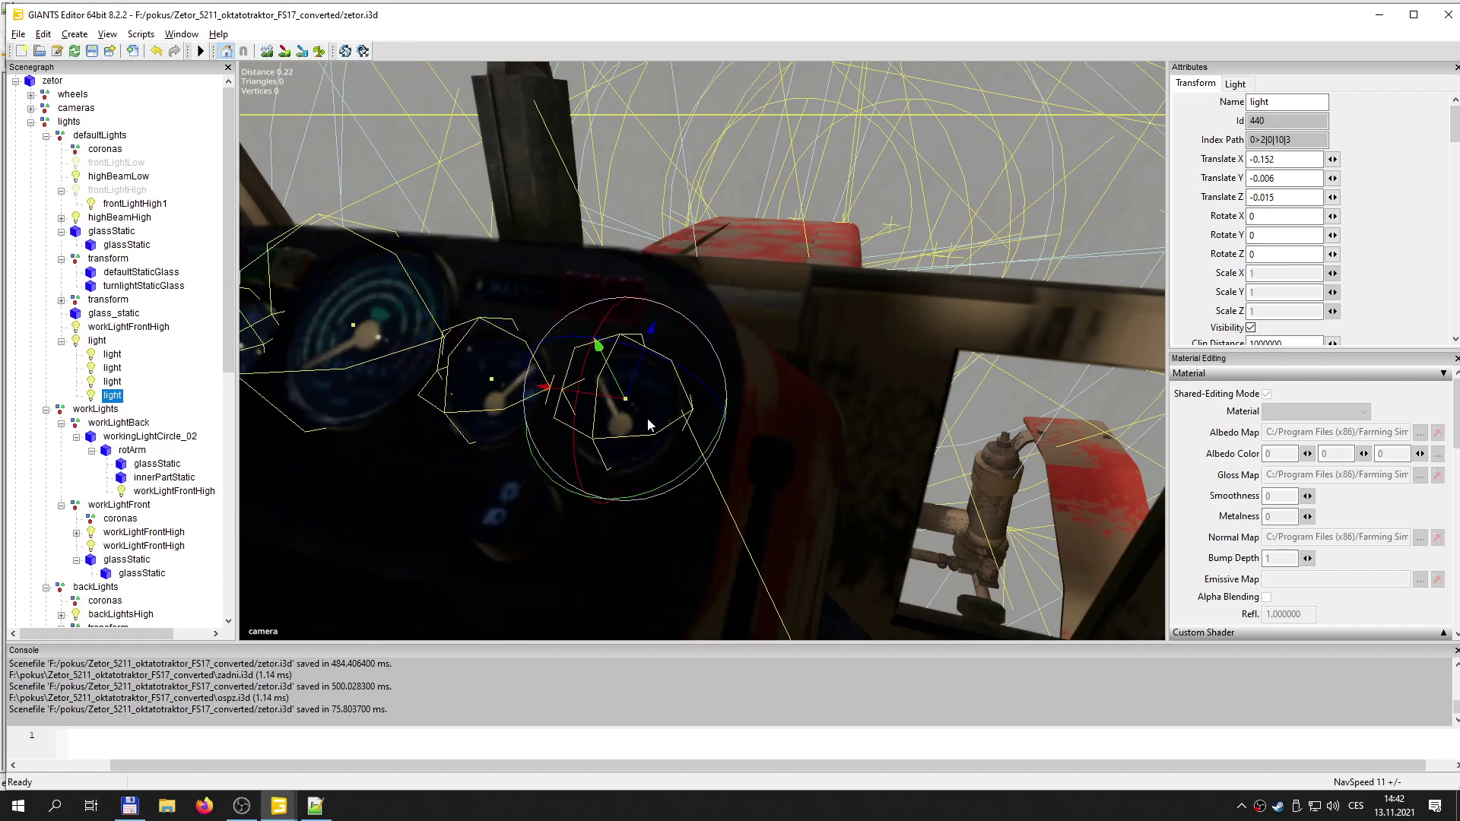
scroll(624, 384, down, 3)
middle_drag(623, 384, 843, 386)
mouse_move(807, 332)
alt+mouse_down()
mouse_move(783, 335)
mouse_move(798, 337)
alt+mouse_up()
scroll(774, 335, down, 3)
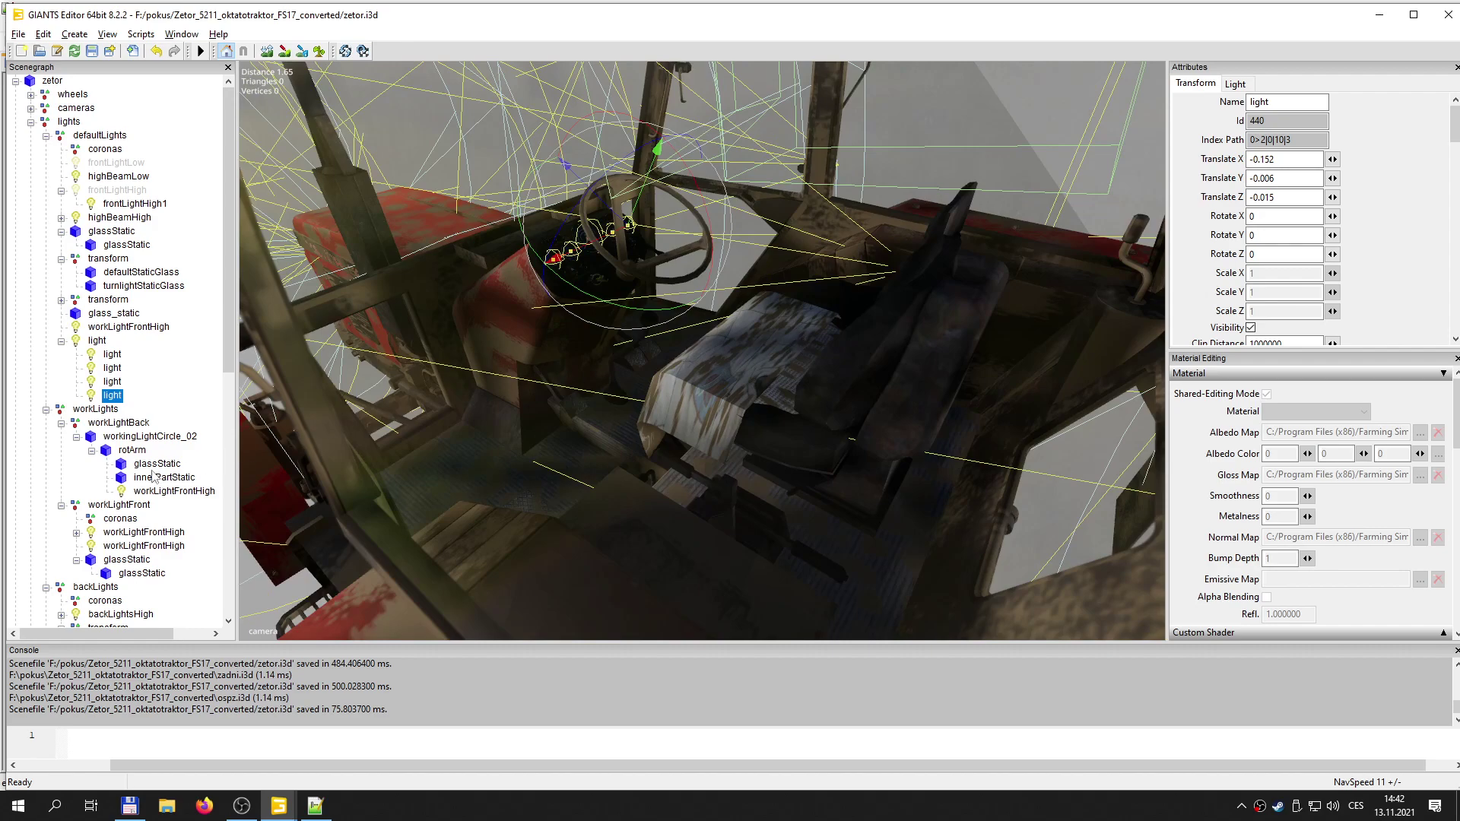
click(92, 51)
- In zetor.xml in Notepad++, add two copies of the 0>2|2|1 light line with light type 0 to the high real lights
key(alt+Tab)
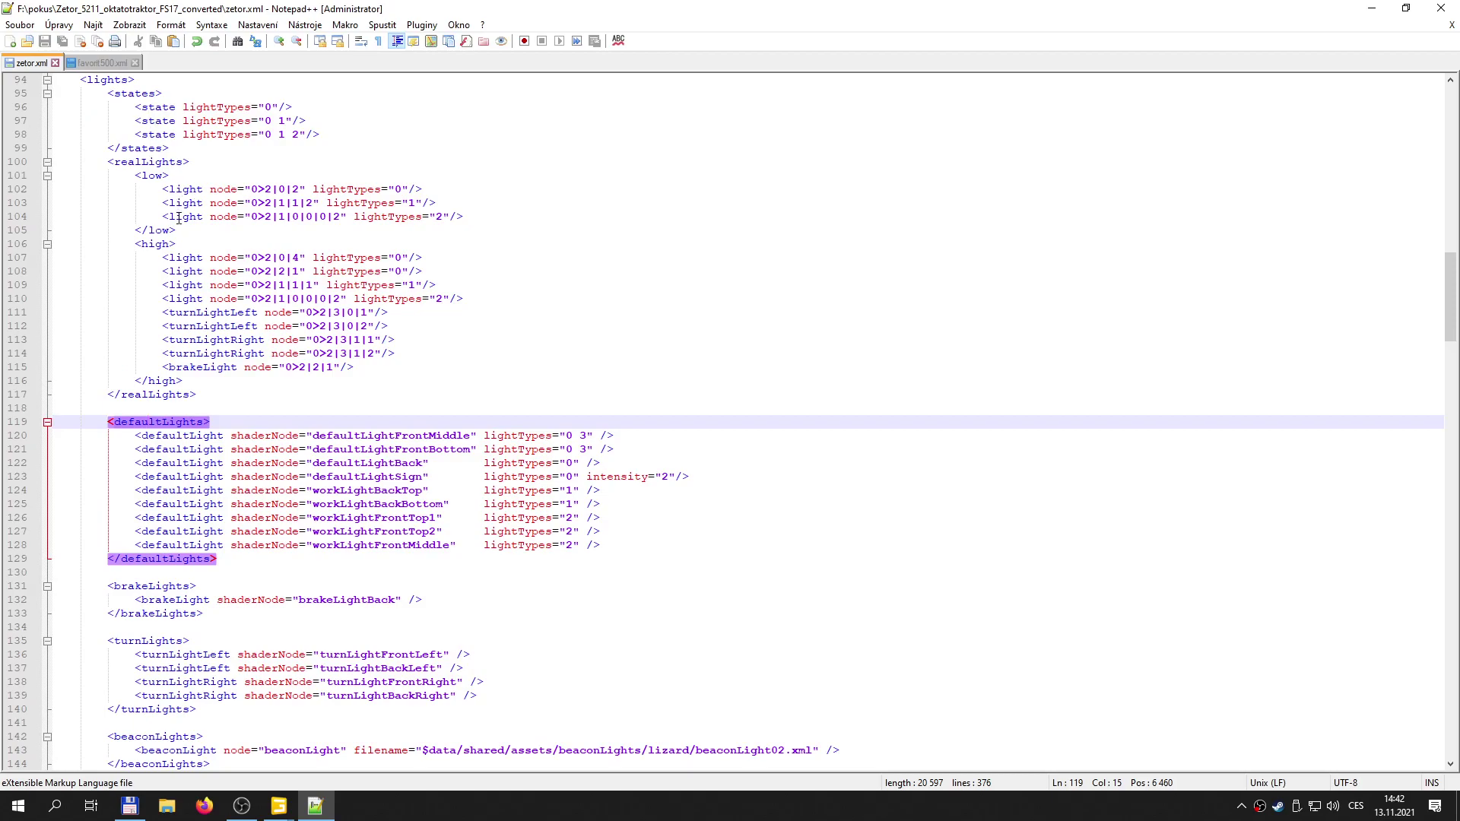
scroll(160, 230, up, 4)
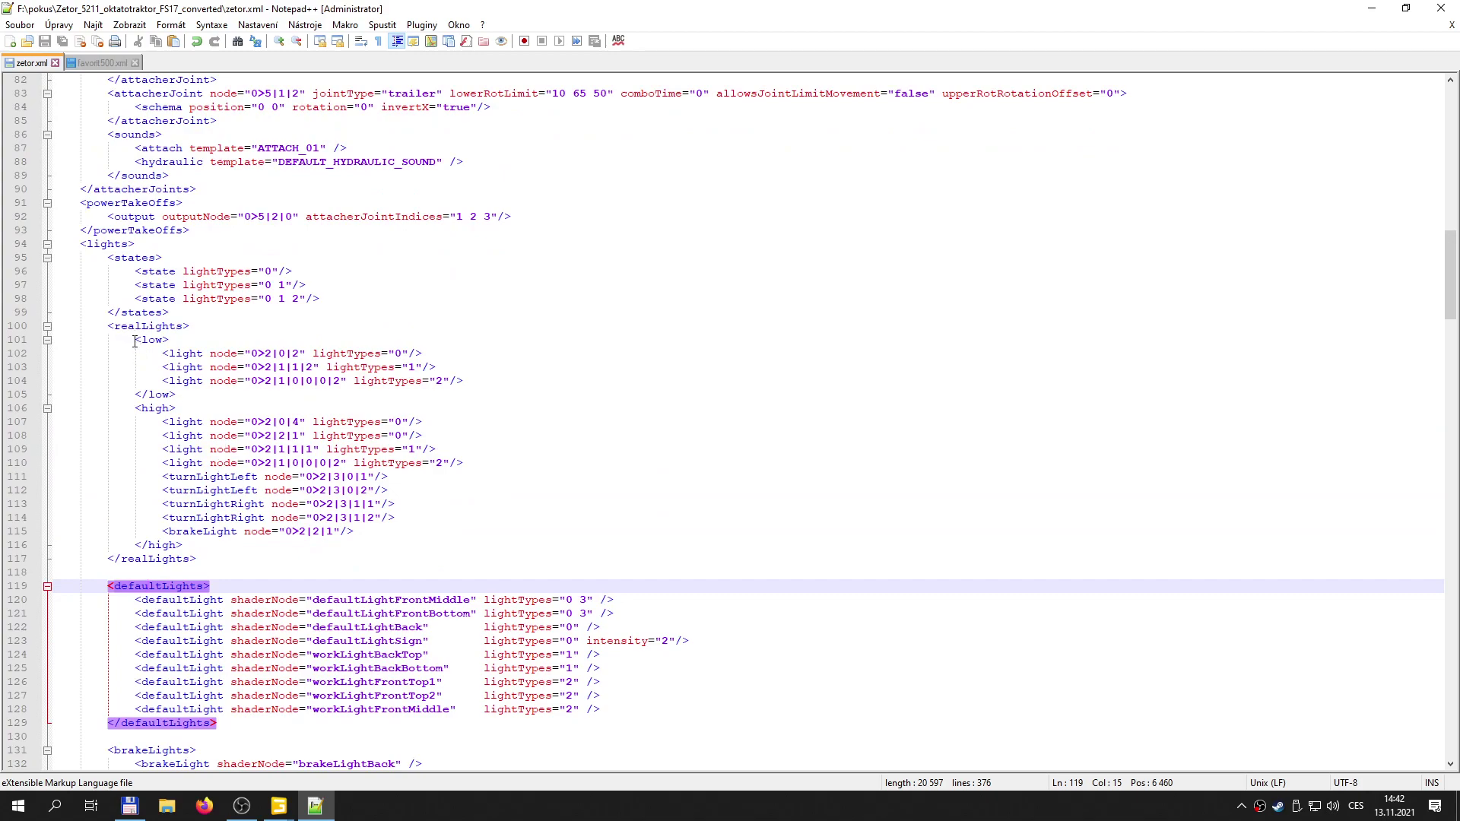
drag(196, 422, 196, 435)
key(Down)
key(Down)
key(Home)
key(Up)
key(Up)
key(Home)
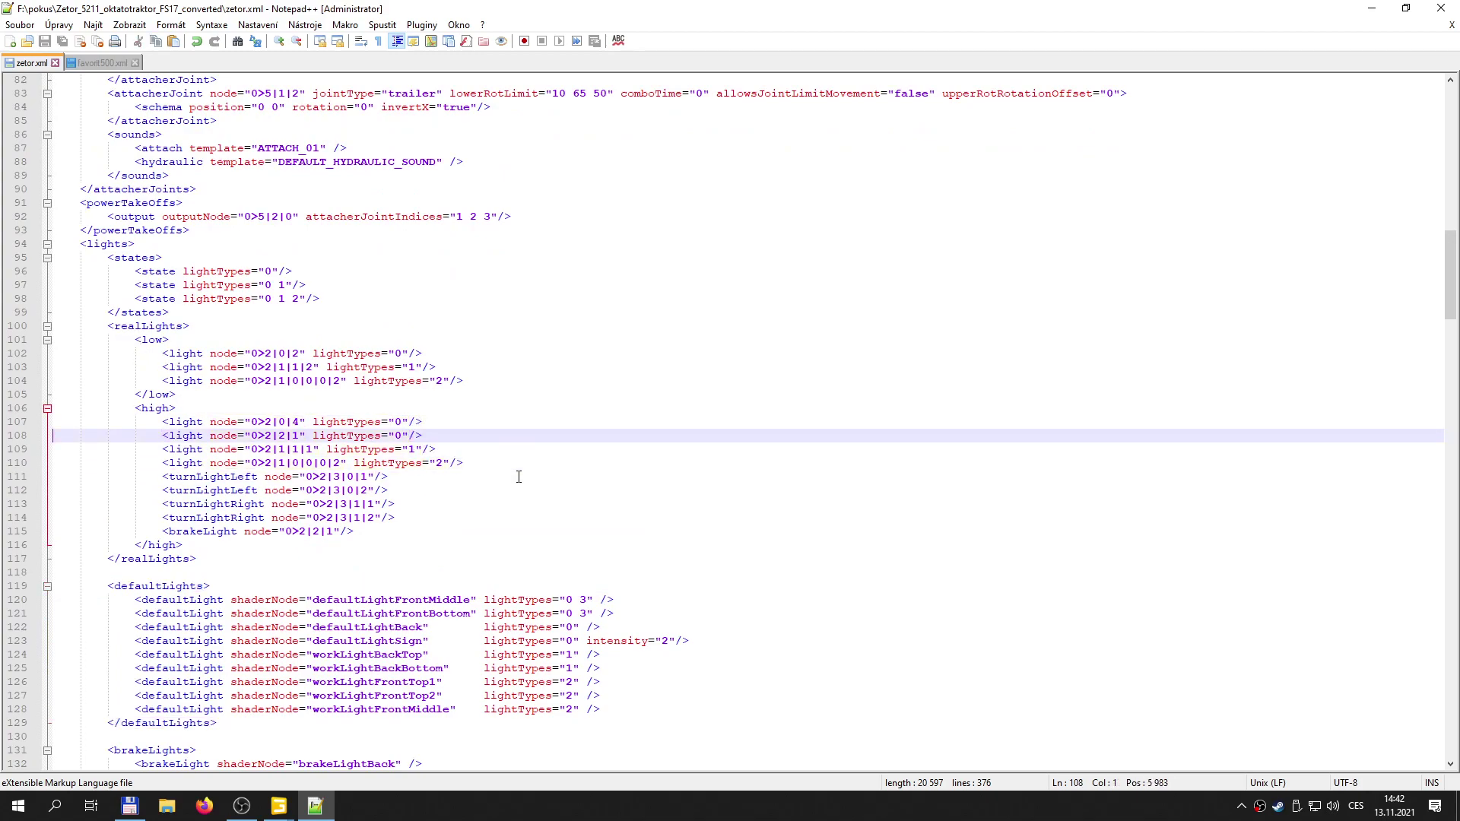
key(shift+Down)
key(ctrl+c)
key(Down)
key(Up)
key(ctrl+v)
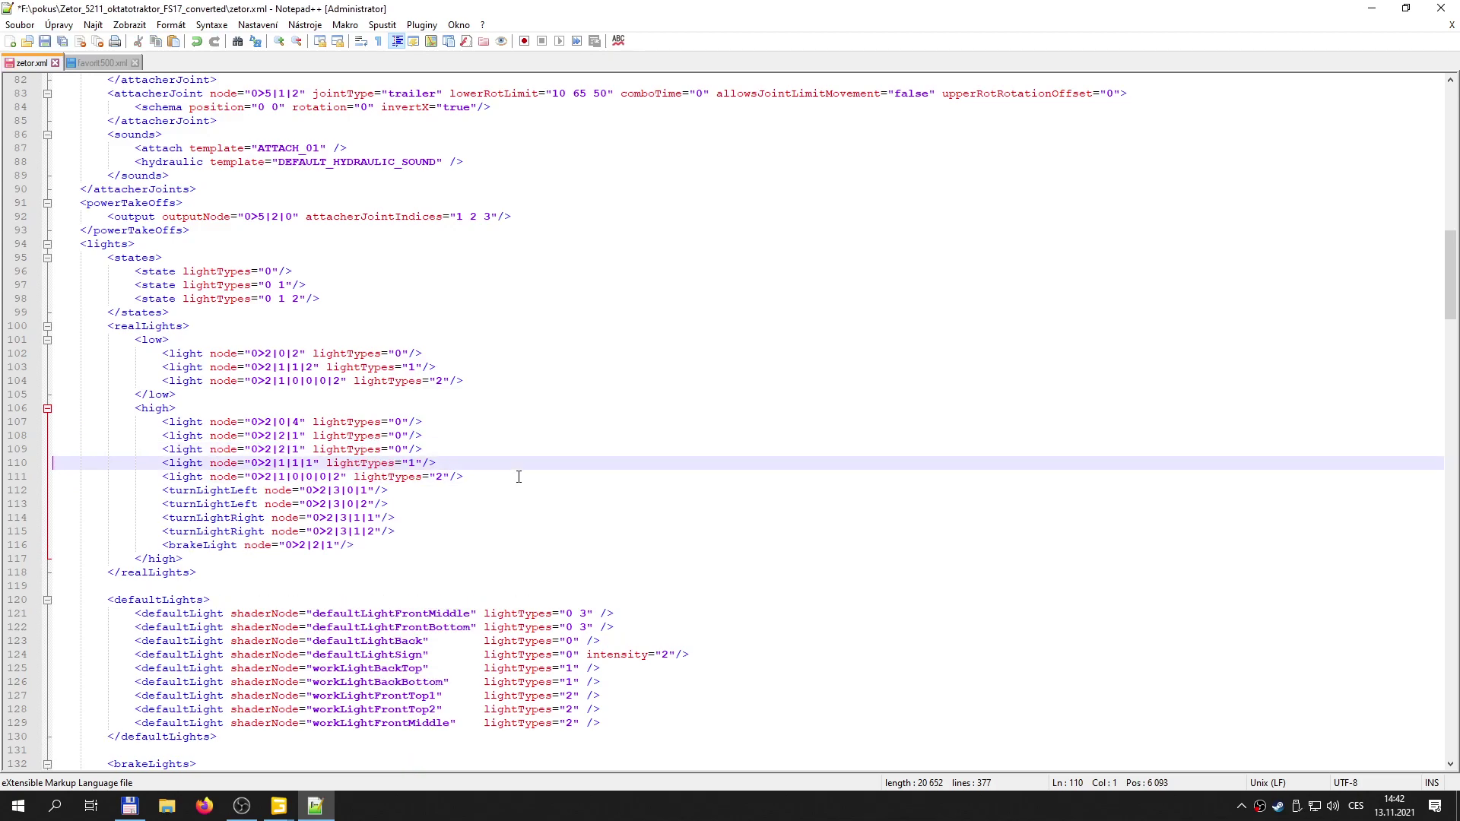
key(ctrl+v)
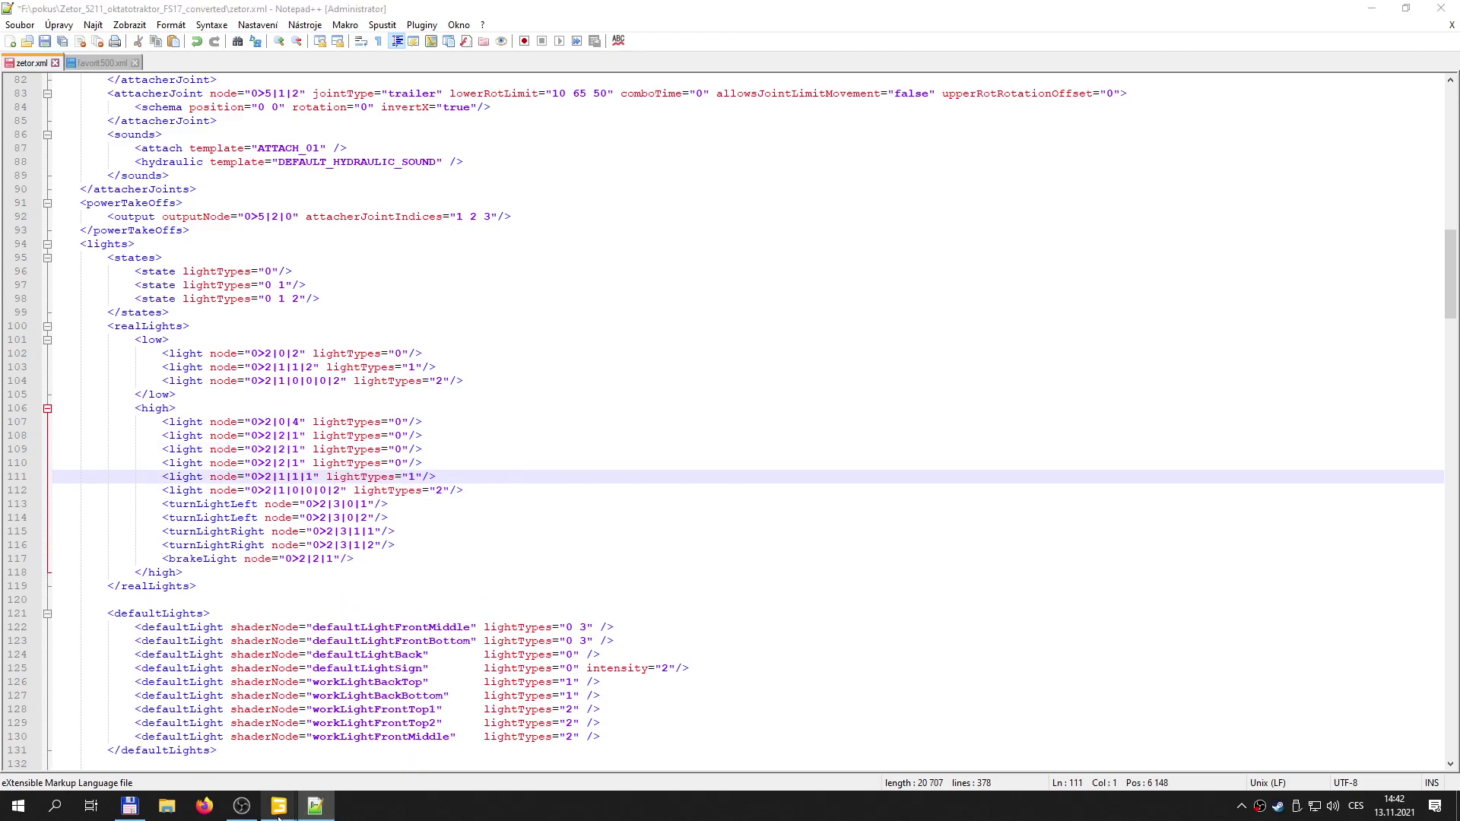
- Copy workLightFrontHigh's index path from GIANTS Editor into the first duplicated light line in zetor.xml, making its node 0>2|0|9
mouse_move(278, 806)
click(208, 741)
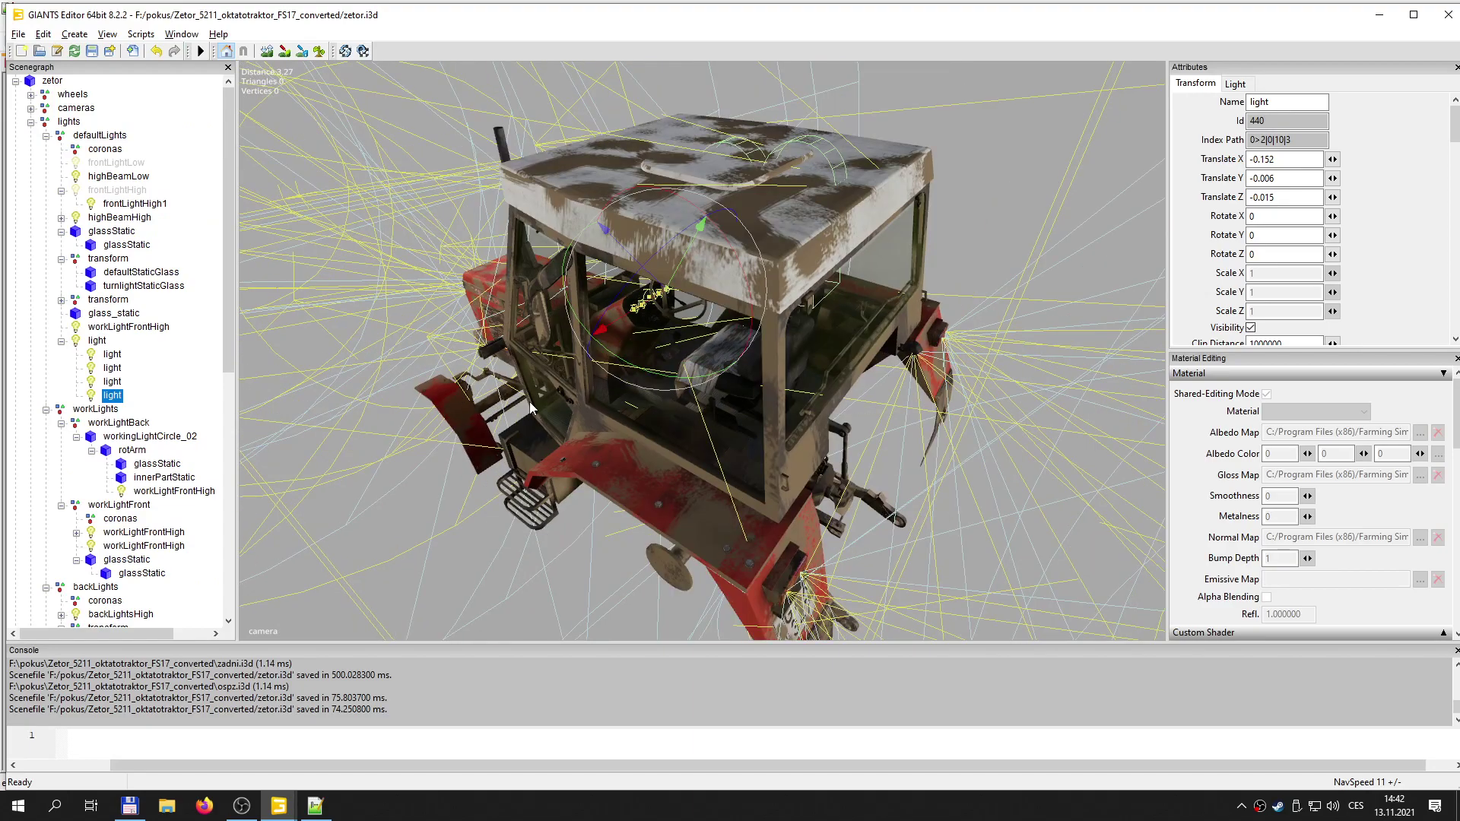
click(111, 329)
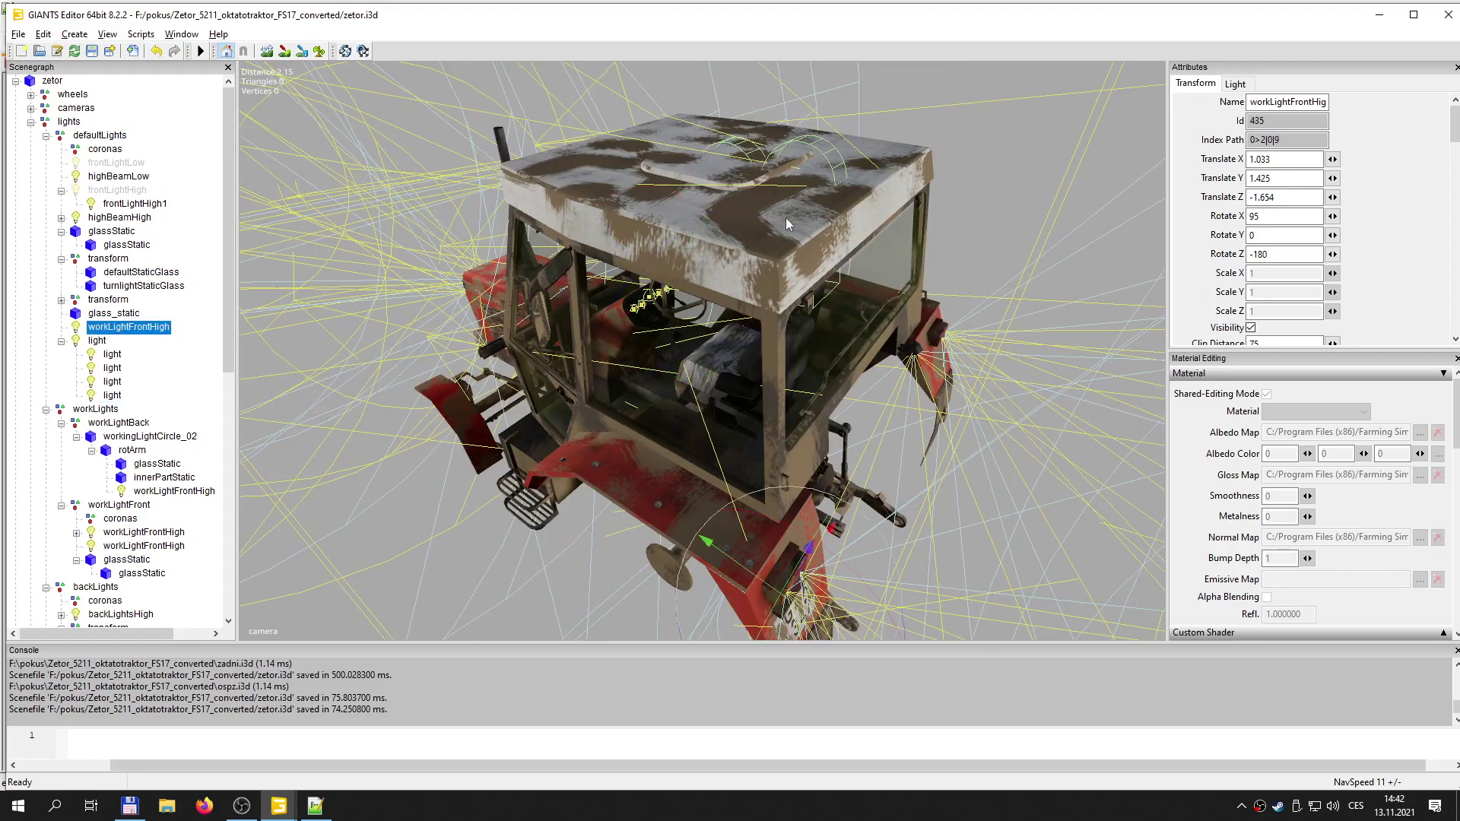
drag(1291, 140, 1225, 138)
click(314, 806)
drag(252, 477, 301, 455)
key(ctrl+v)
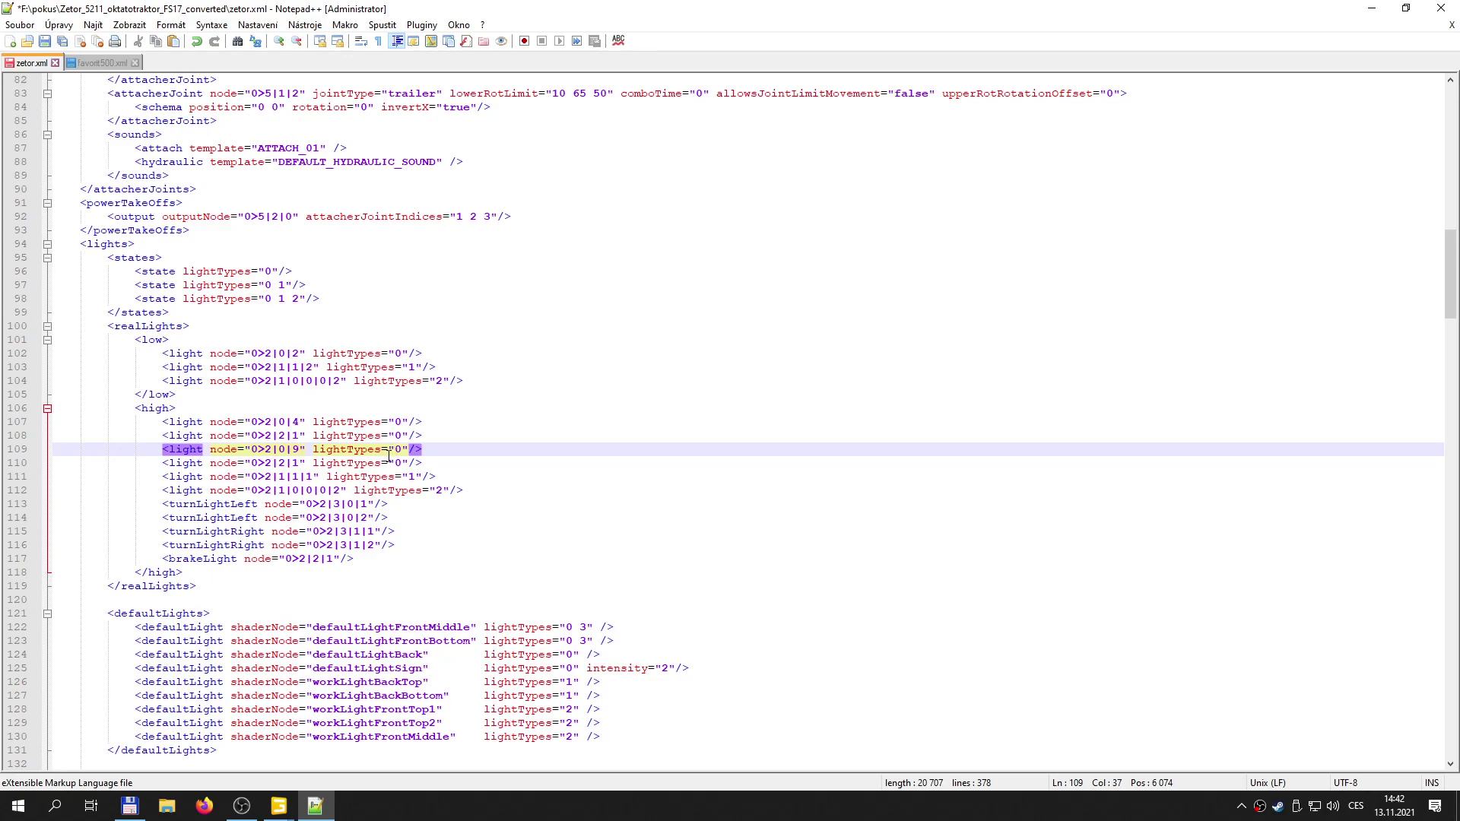
- Copy the parent gauge light's index path 0>2|0|10 into the second duplicated light line and save zetor.xml
click(333, 782)
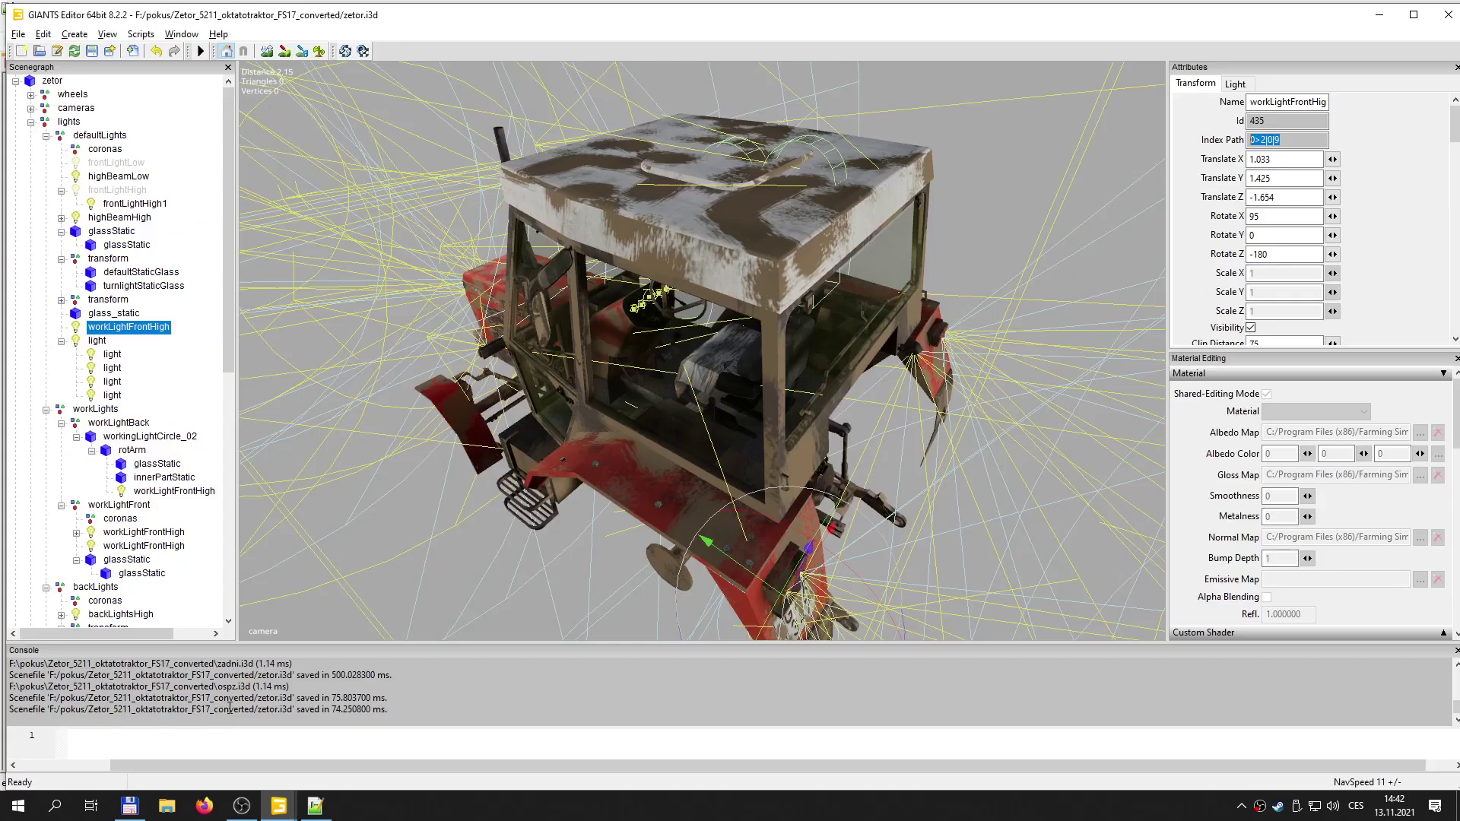
click(97, 340)
drag(1293, 140, 1238, 144)
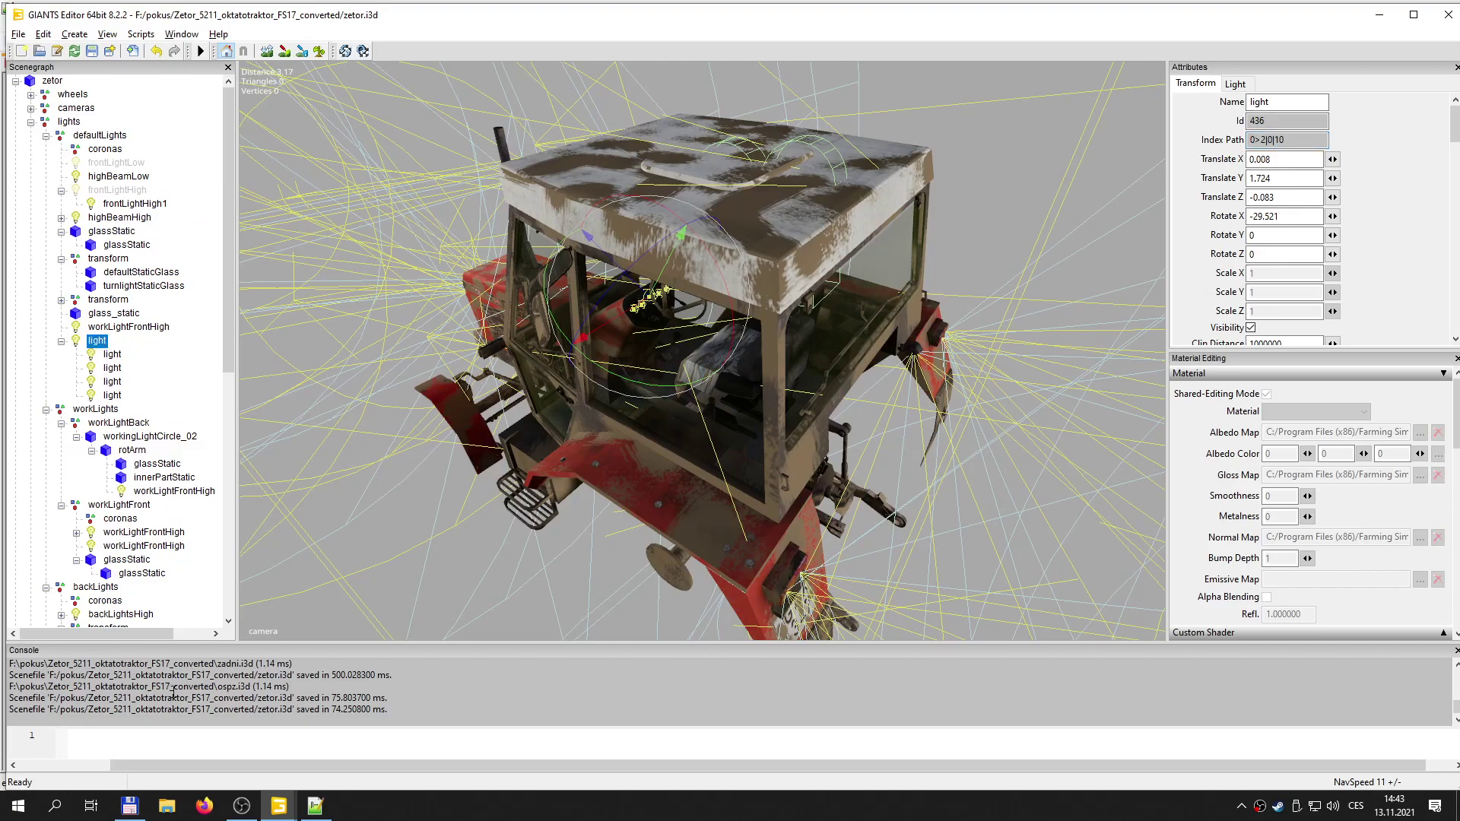
click(306, 808)
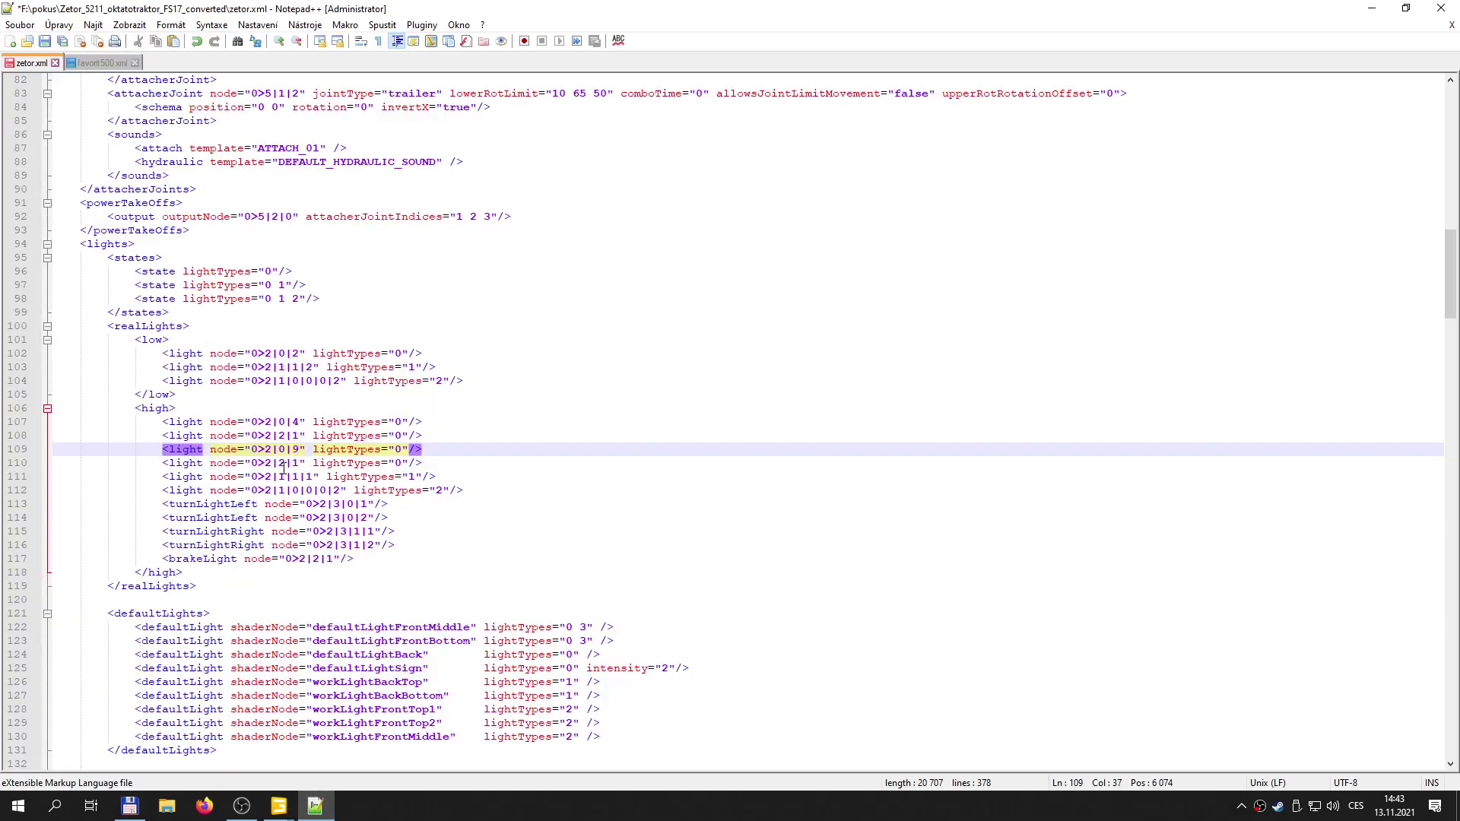
drag(251, 463, 286, 463)
key(ctrl+v)
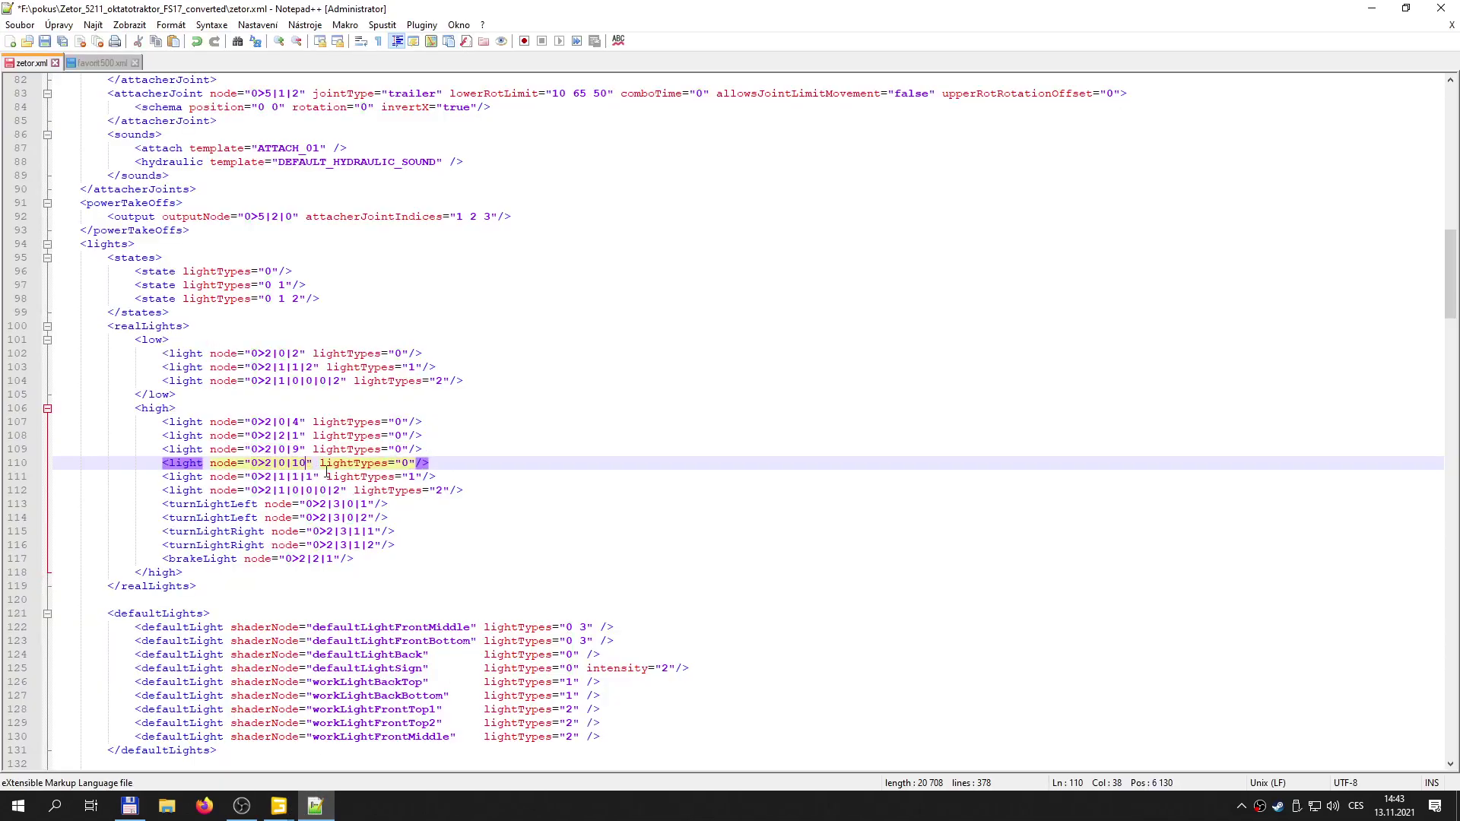
click(45, 40)
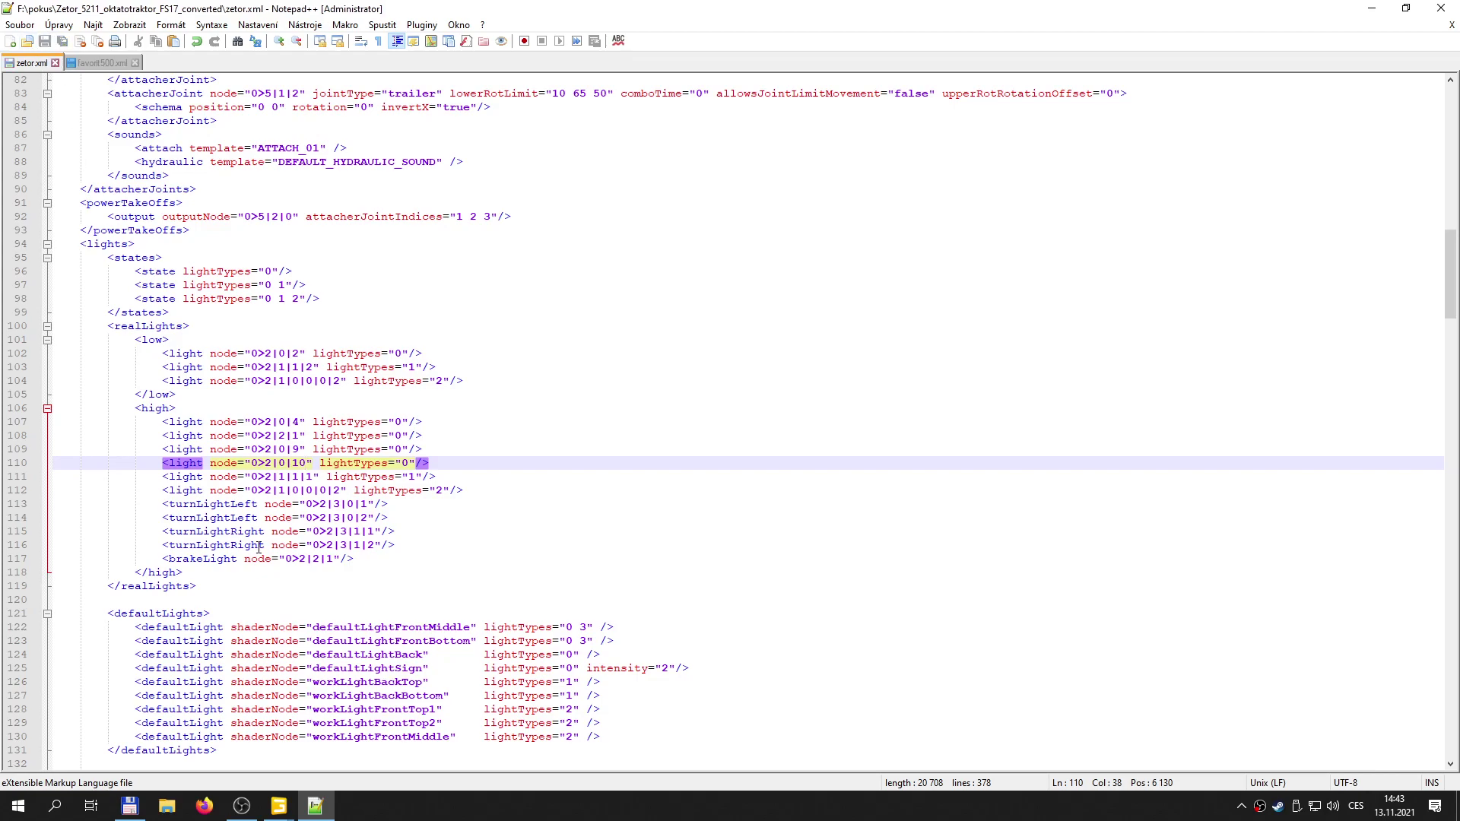
- Compare the defaultLights shader nodes in zetor.xml with the lights section and i3dMappings of favorit500.xml
scroll(359, 624, down, 3)
scroll(359, 625, down, 4)
drag(305, 340, 300, 340)
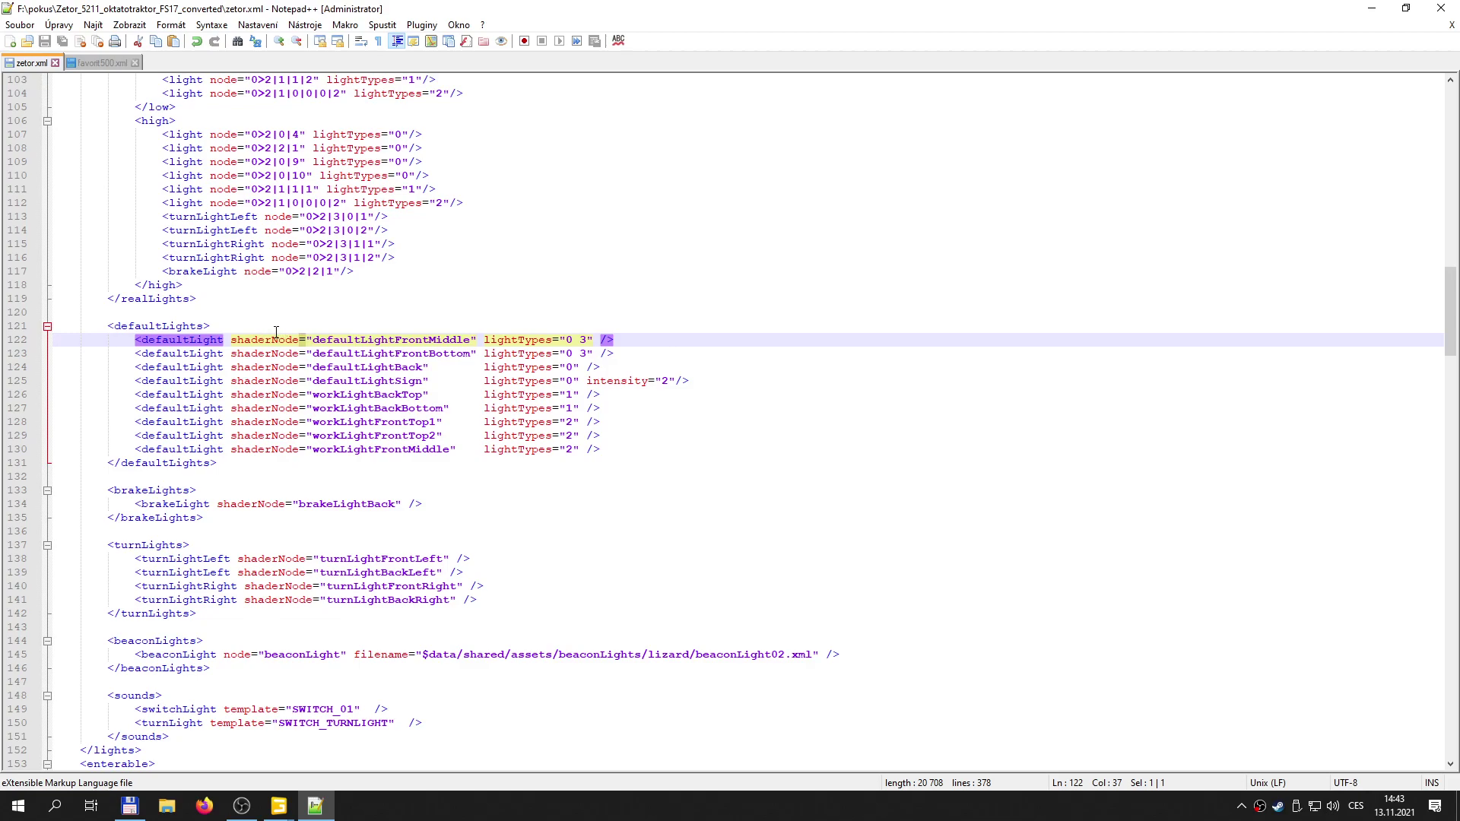
click(342, 340)
click(116, 62)
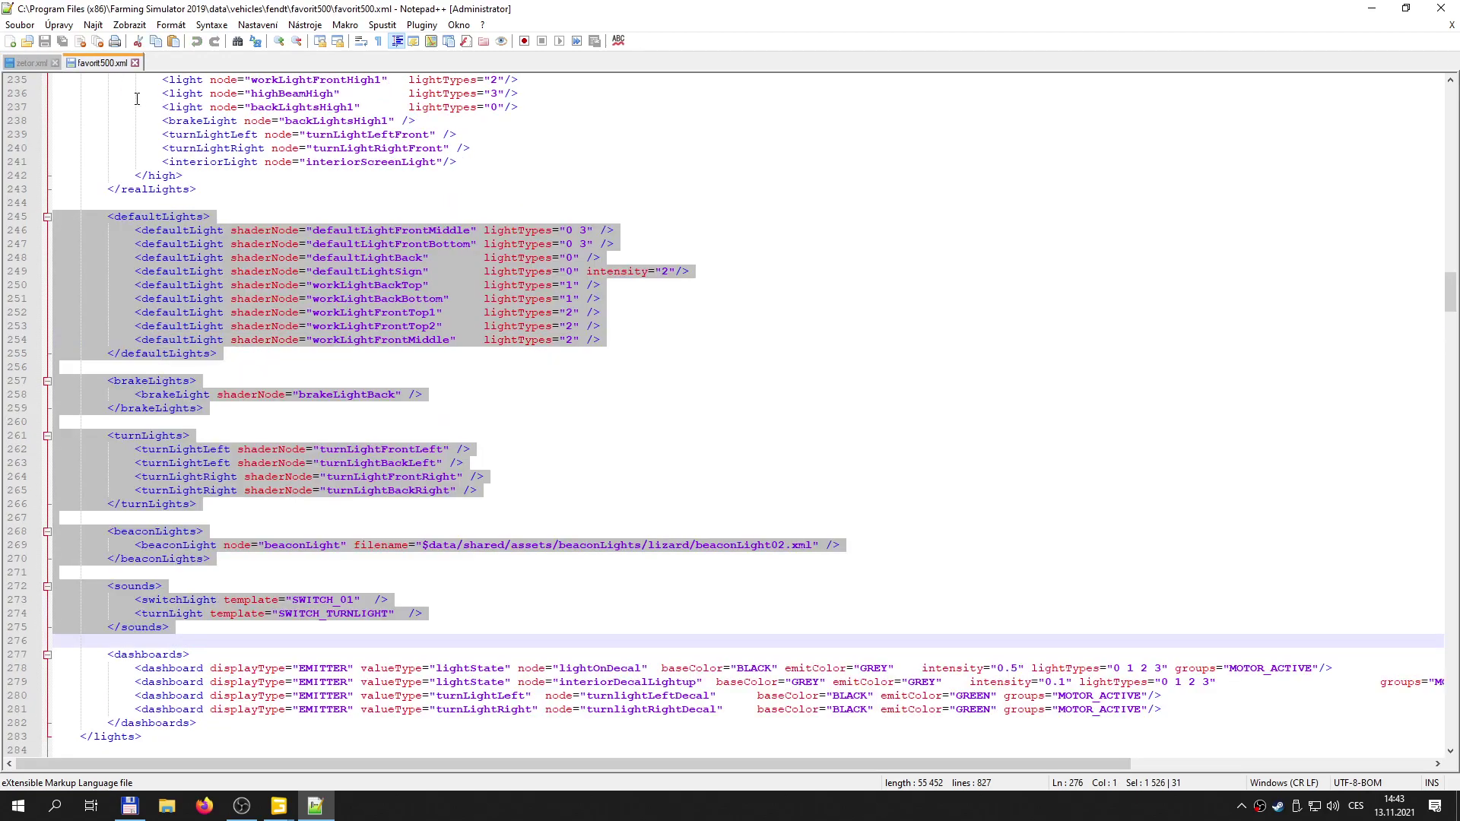
click(971, 248)
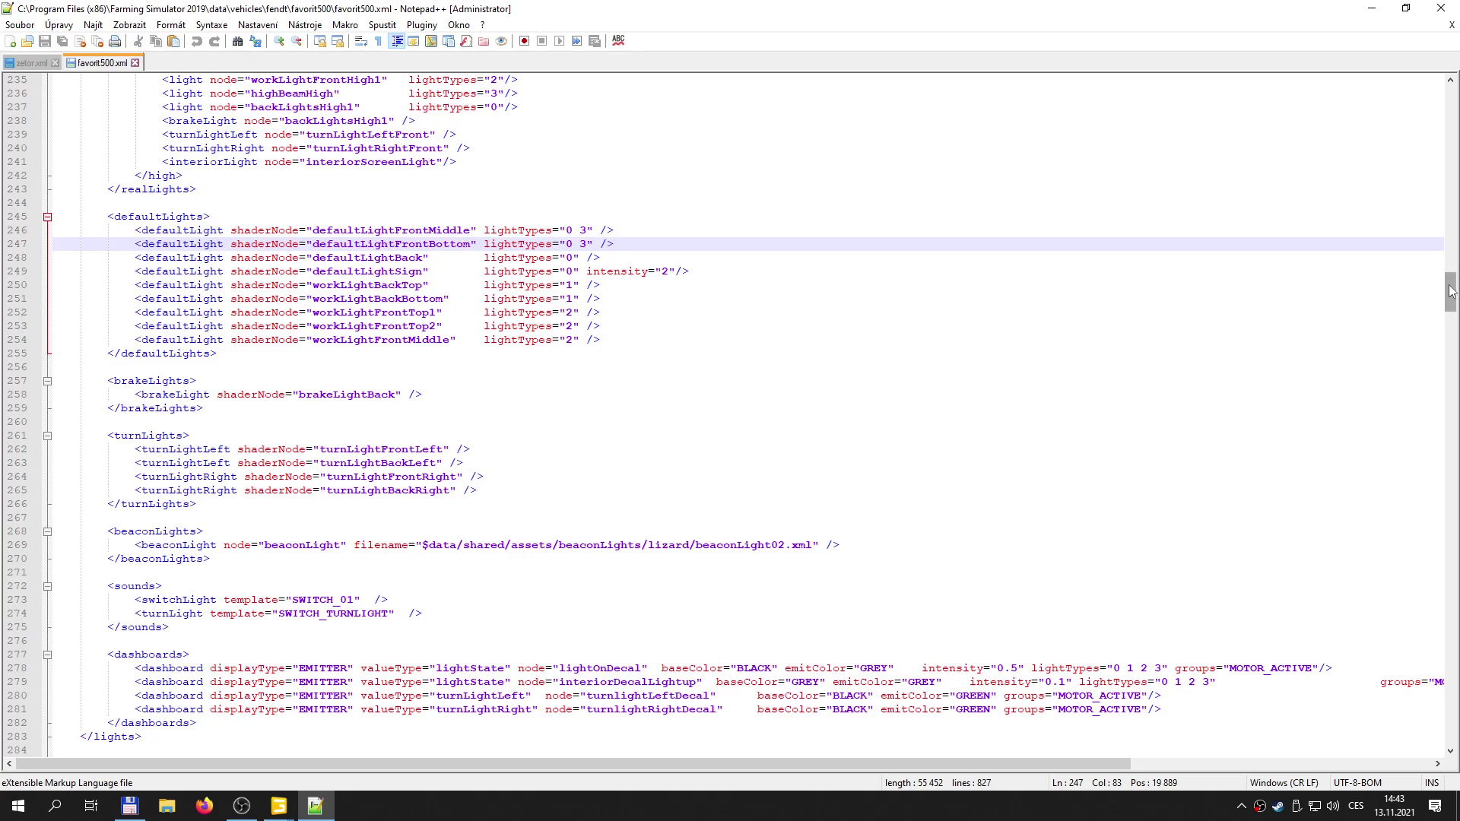
drag(1438, 299, 1455, 595)
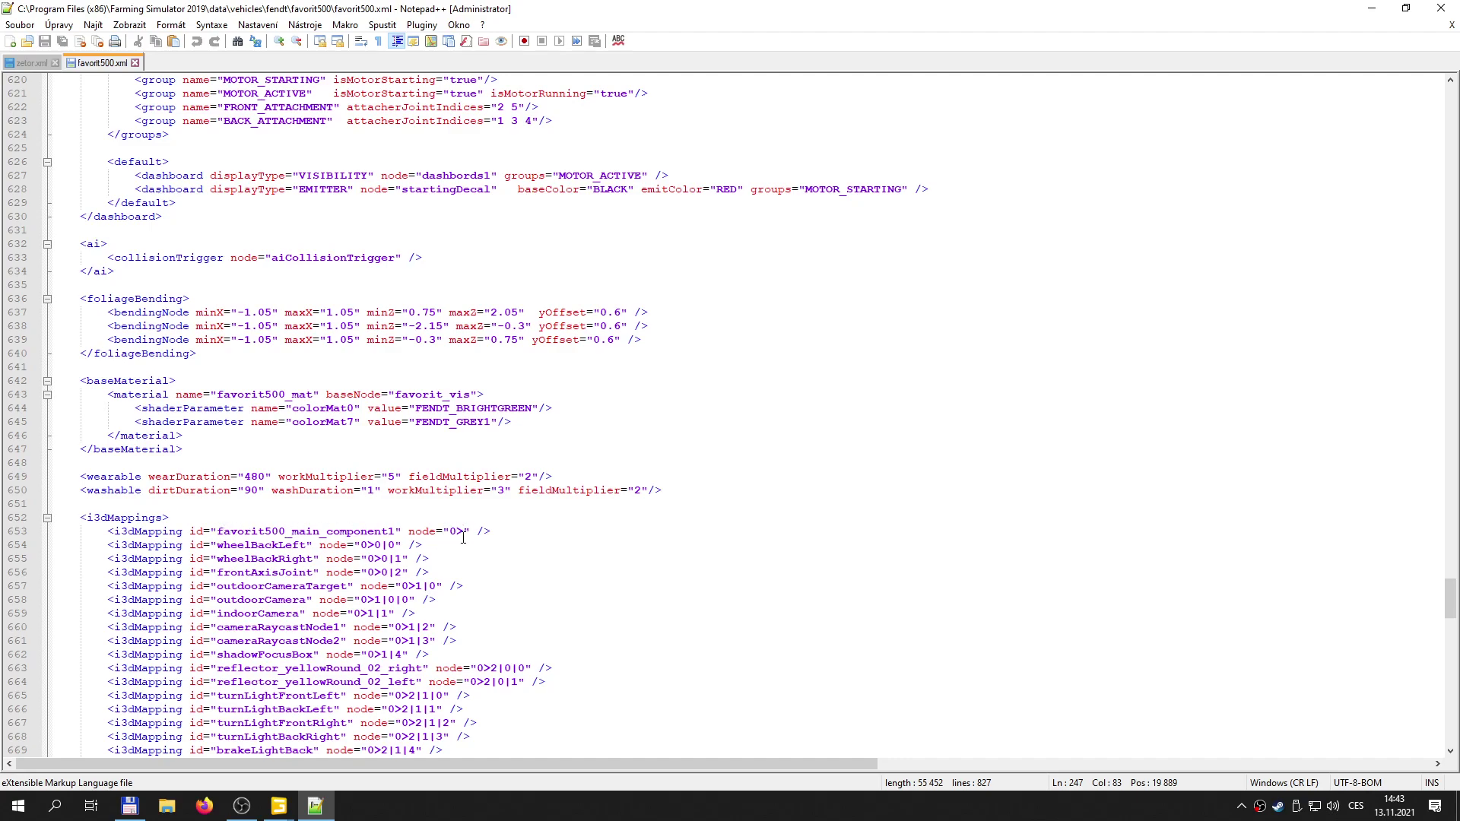
drag(1454, 597, 1452, 281)
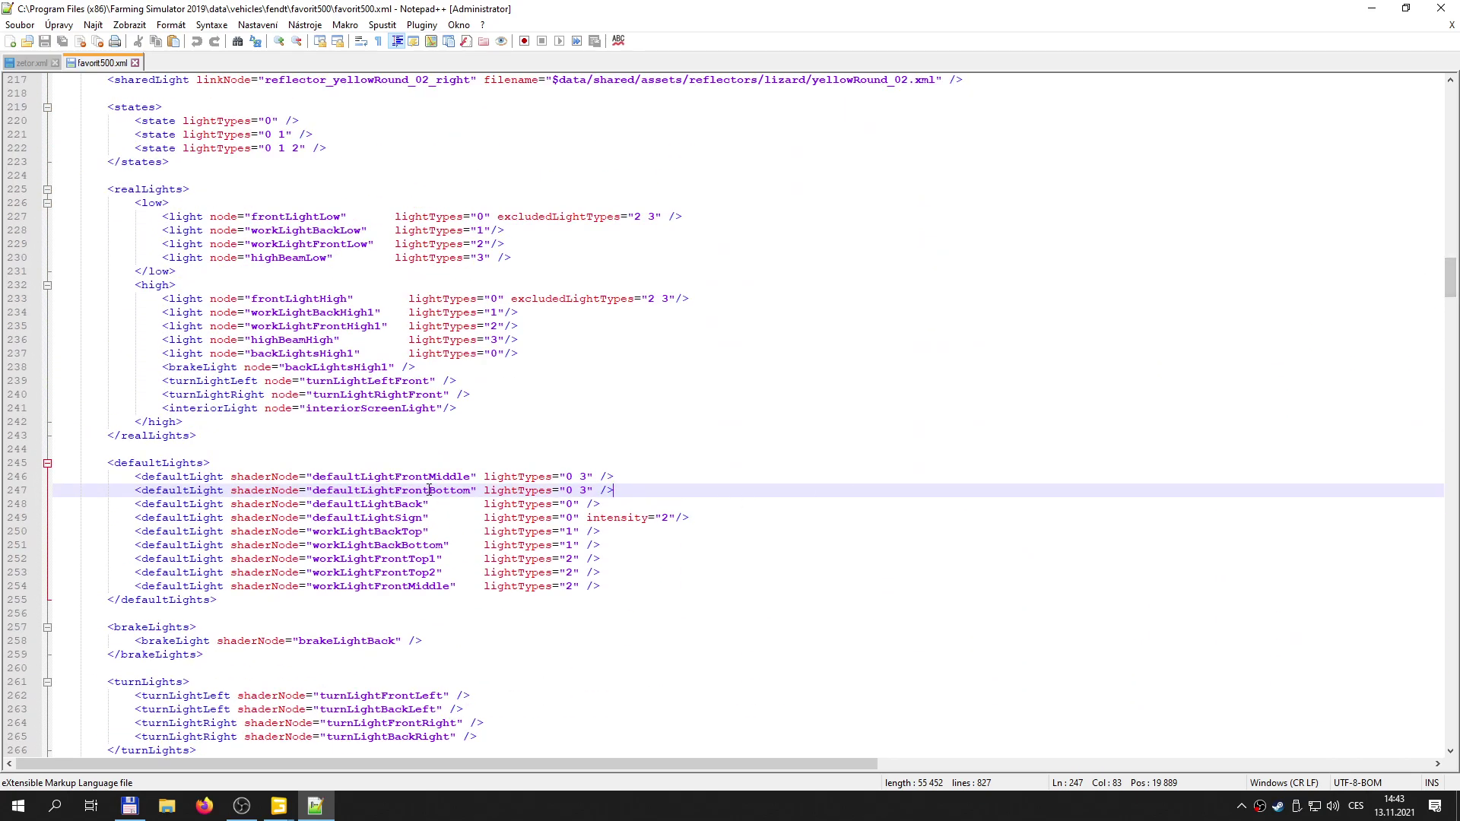
- Remove light type 3 from the defaultLightFrontMiddle and defaultLightFrontBottom entries in favorit500.xml, leaving only type 0
click(417, 476)
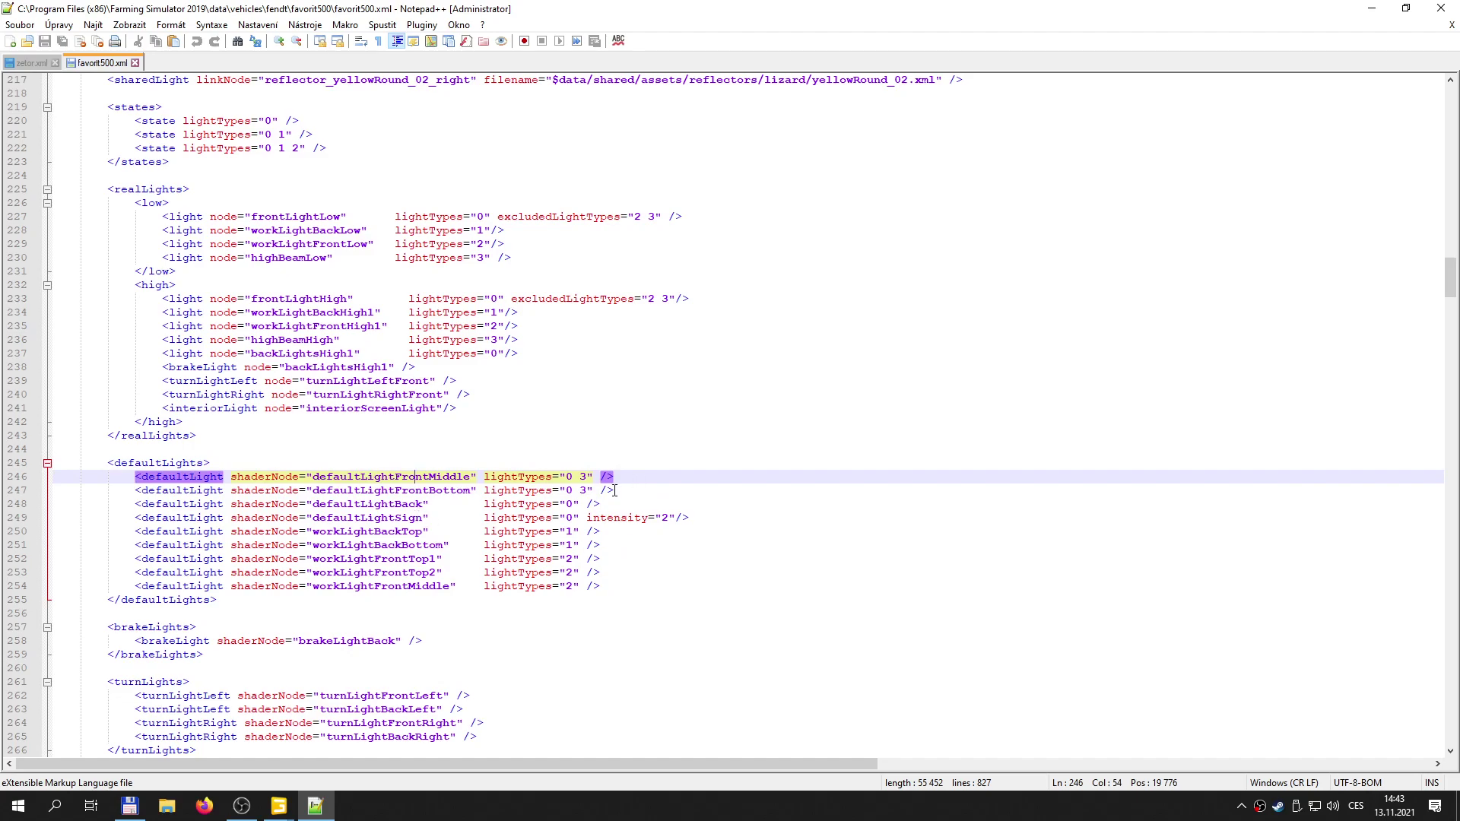
key(Delete)
key(Delete)
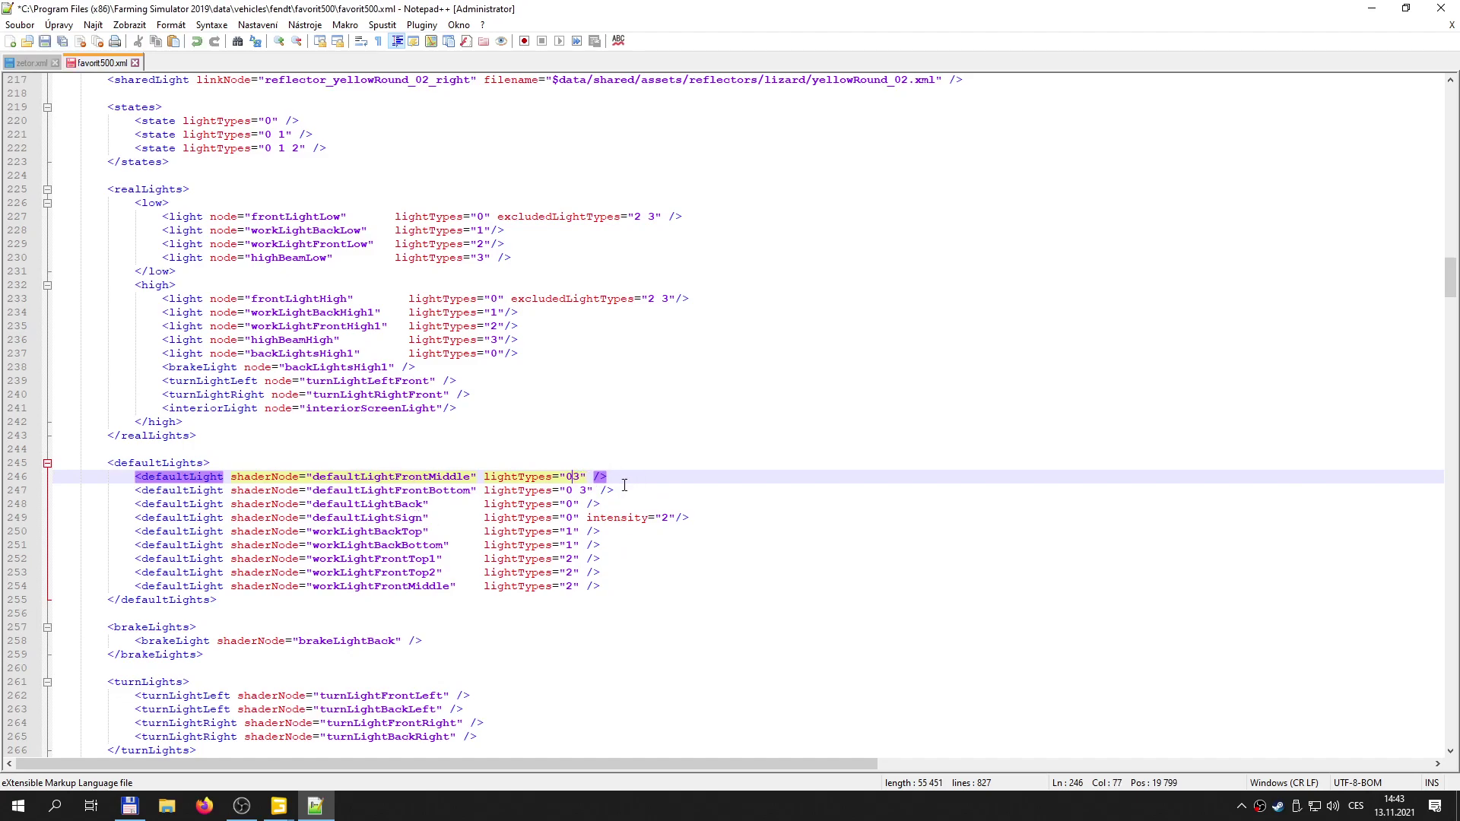
key(Down)
key(Delete)
key(Delete)
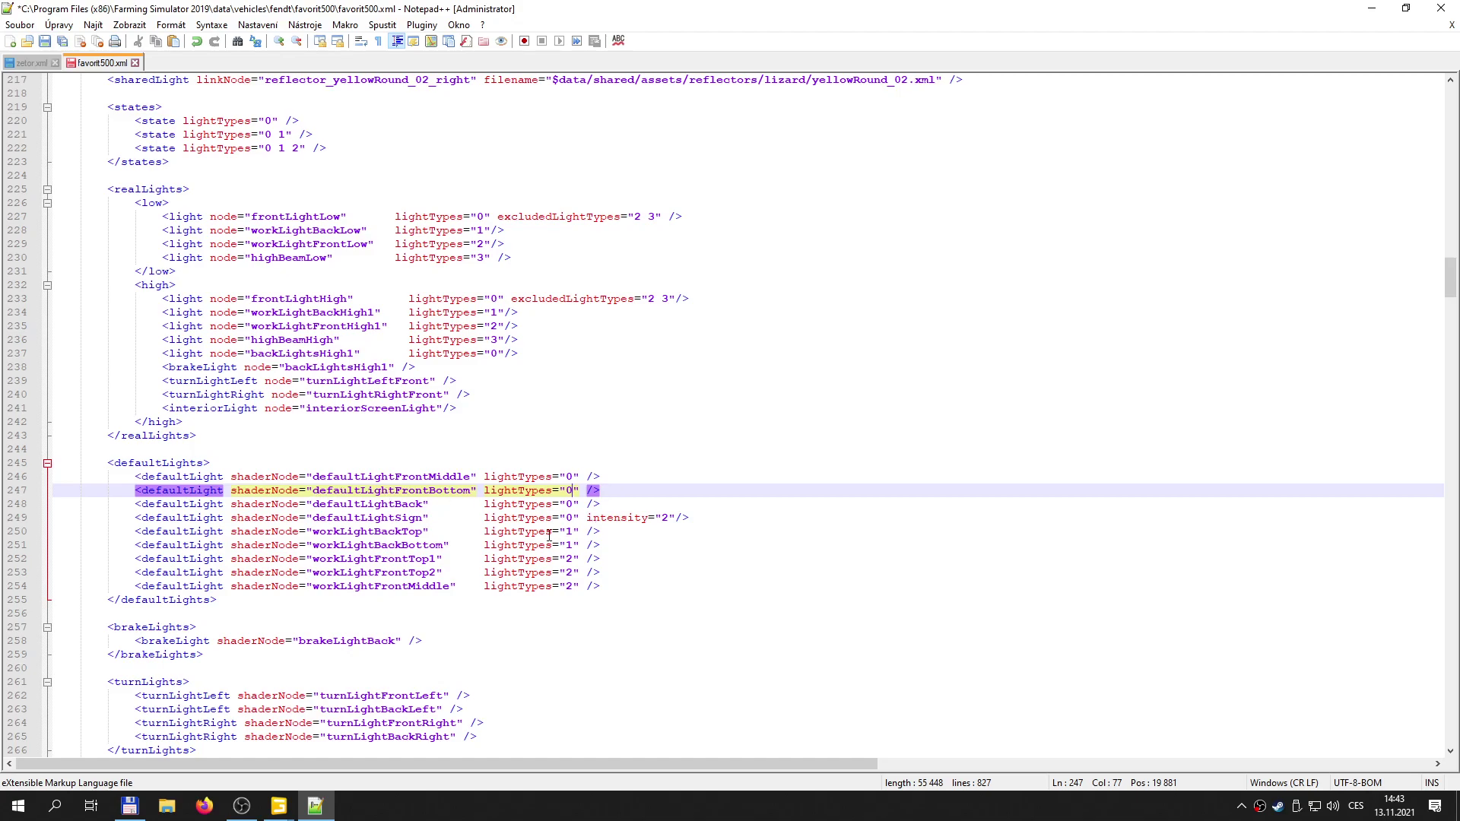
click(349, 477)
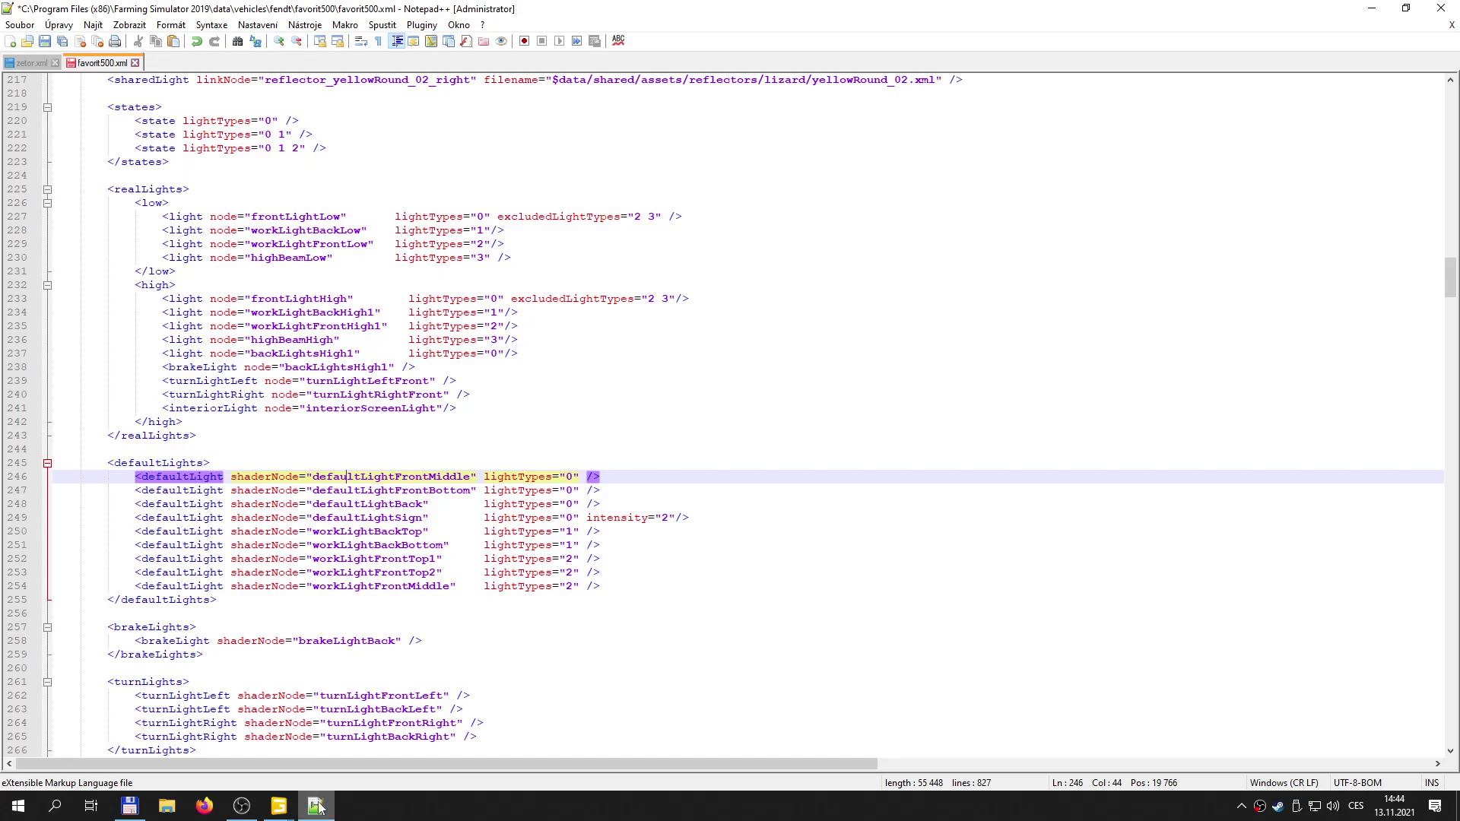
- Copy the front glassStatic's index path from the Zetor scene in GIANTS Editor into favorit500.xml's first defaultLight entry, making its shaderNode 0>2|0|5
mouse_move(278, 806)
click(245, 728)
middle_drag(606, 413, 791, 358)
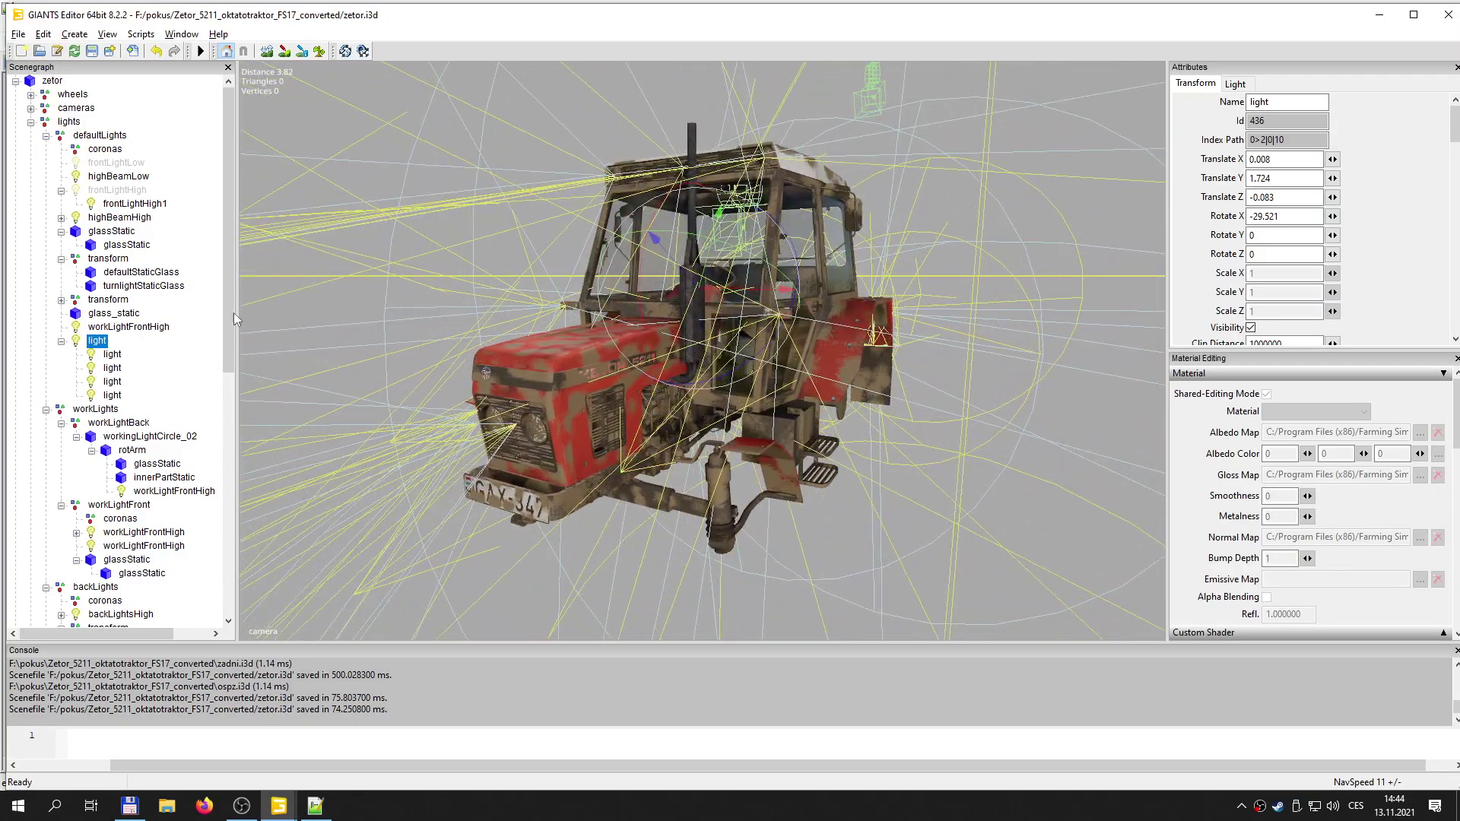
click(126, 233)
drag(1304, 141, 1232, 154)
key(ctrl+c)
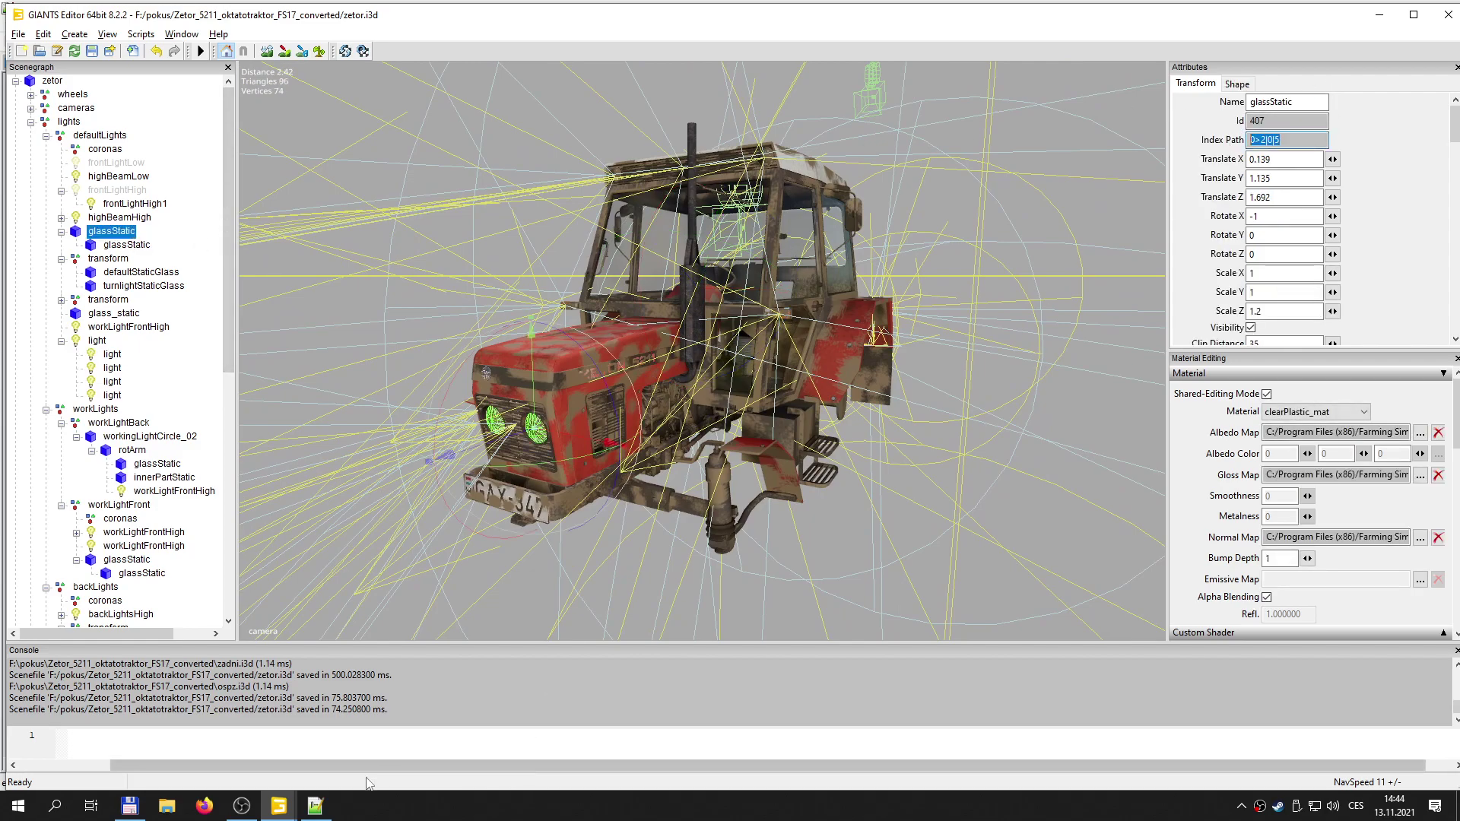
click(314, 807)
double_click(331, 477)
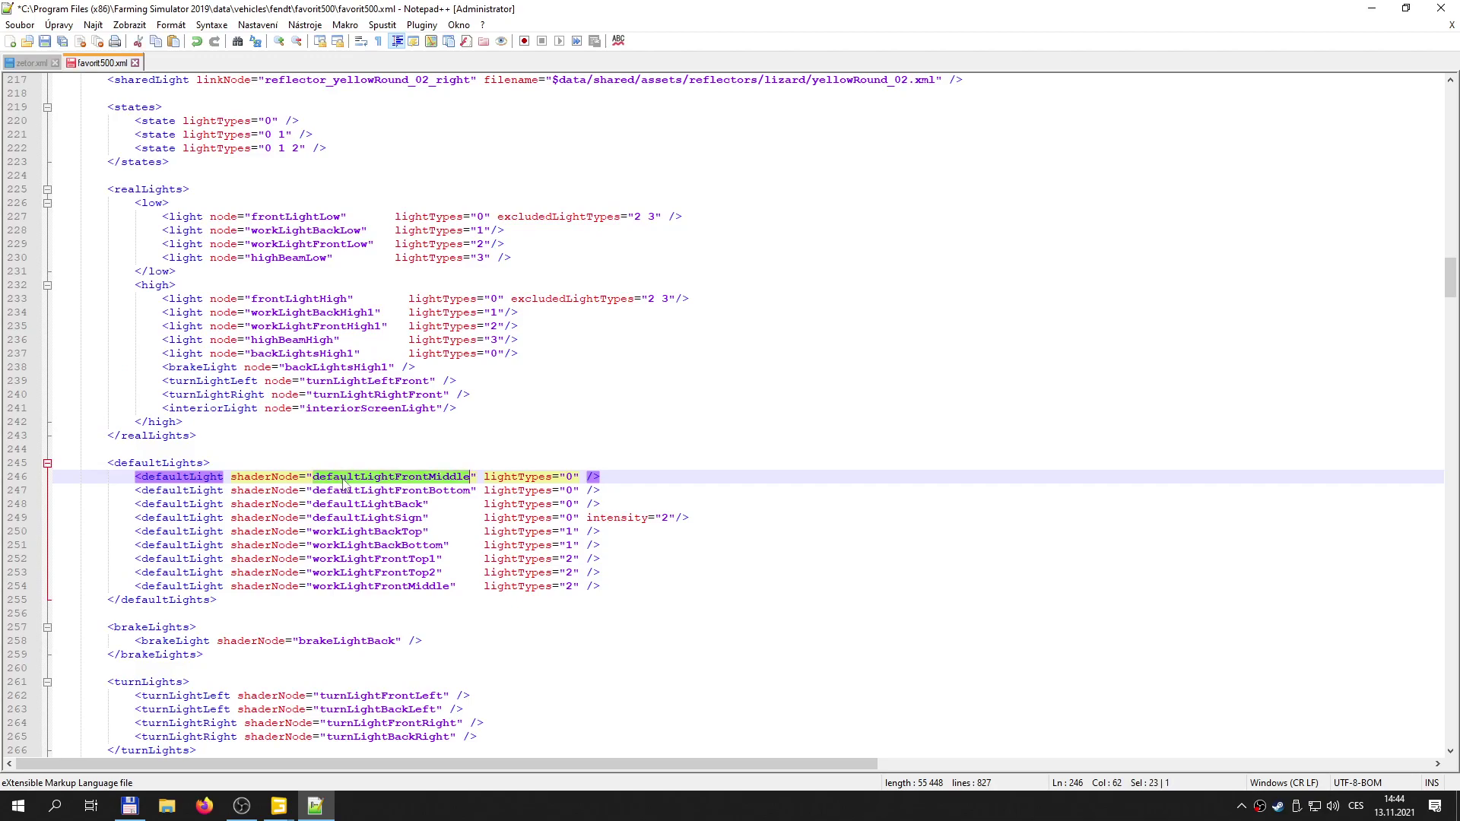
key(ctrl+v)
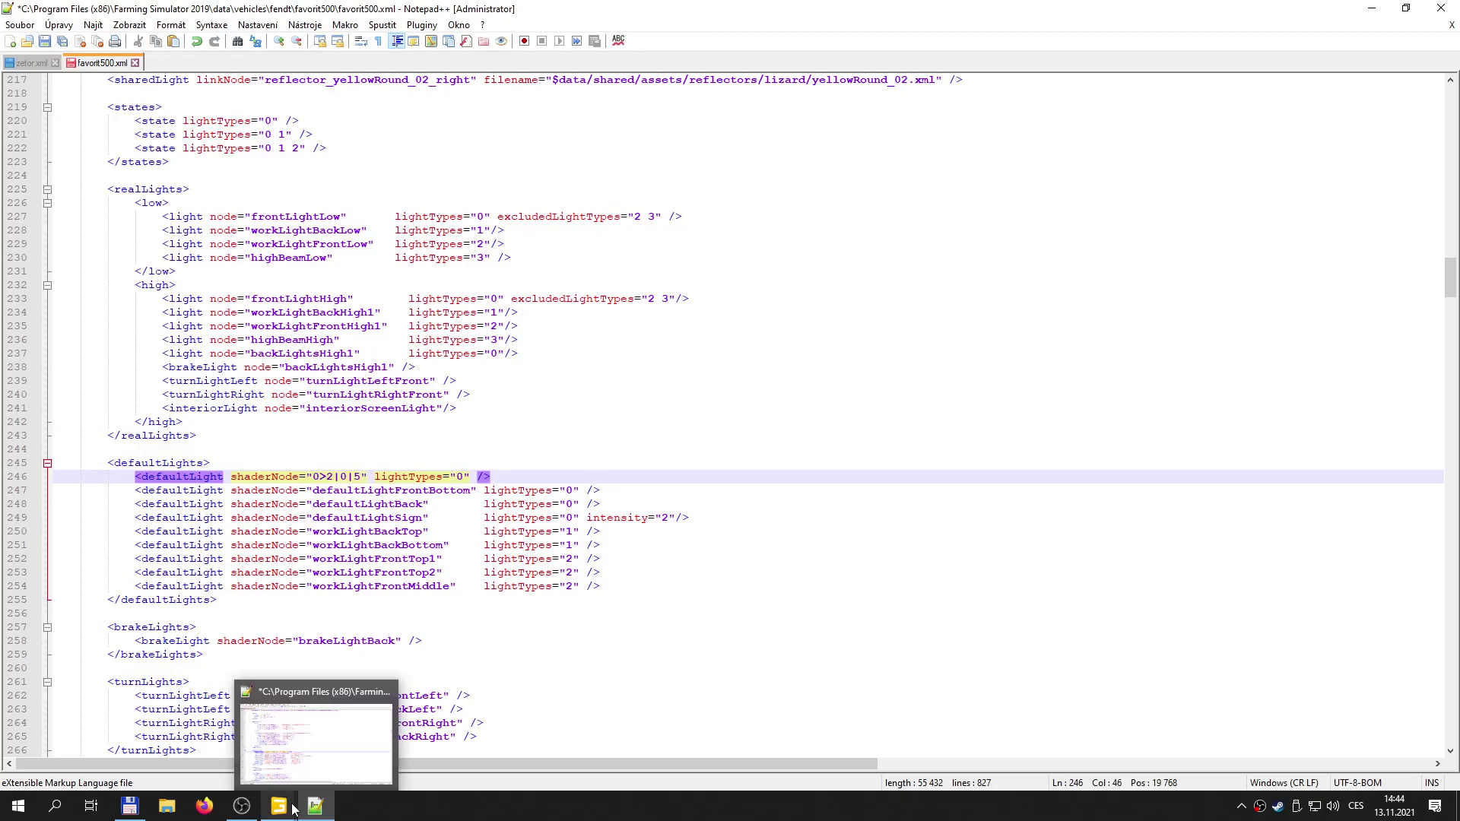
- Copy the index path of the first transform's defaultStaticGlass into the second defaultLight entry, making its shaderNode 0>2|0|6|0
mouse_move(279, 806)
click(230, 746)
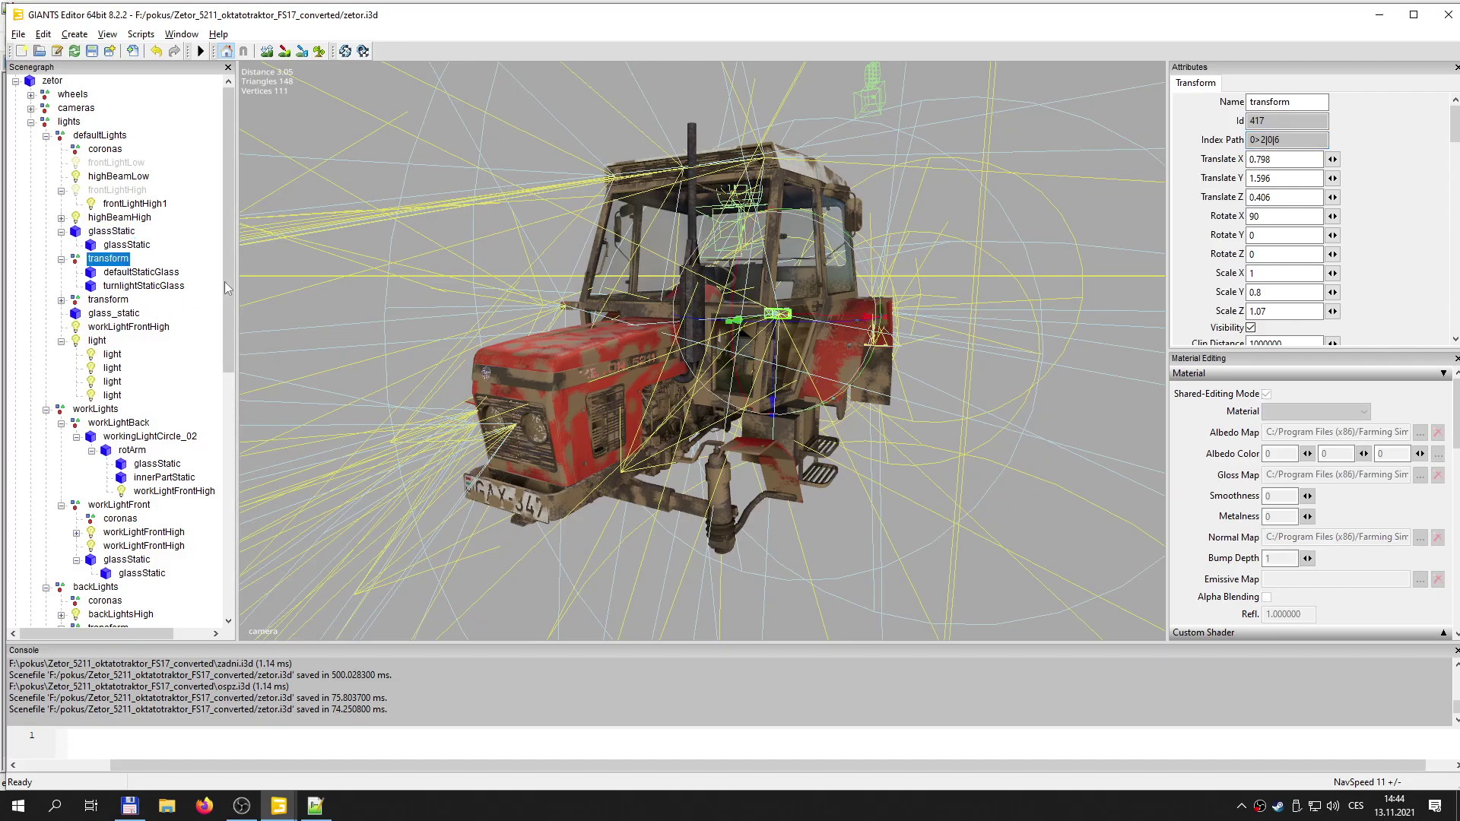
click(152, 272)
key(f)
alt+drag(566, 350, 652, 358)
scroll(713, 354, up, 3)
scroll(701, 353, up, 3)
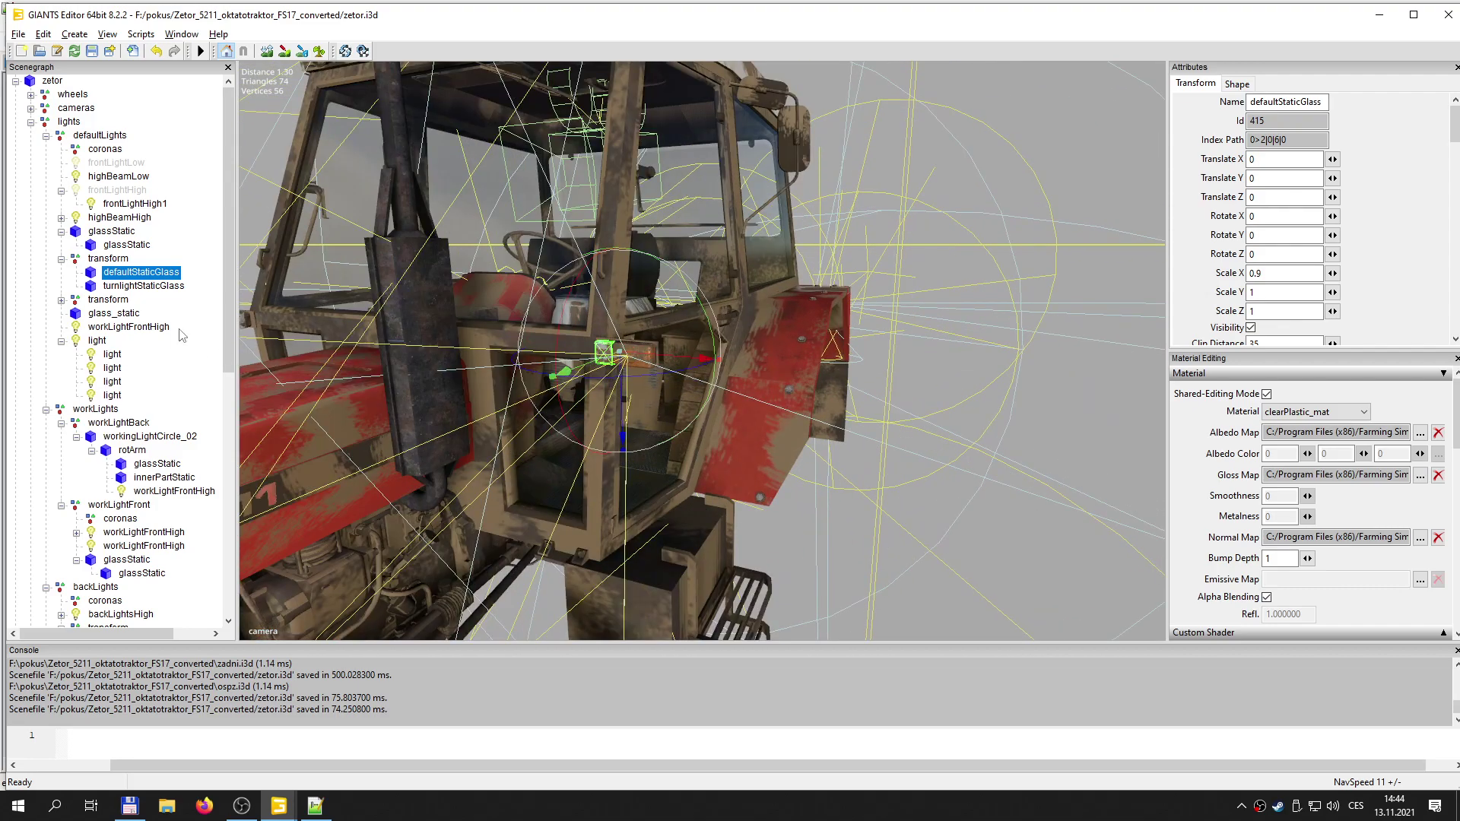
drag(1311, 143, 1218, 144)
key(ctrl+c)
click(315, 807)
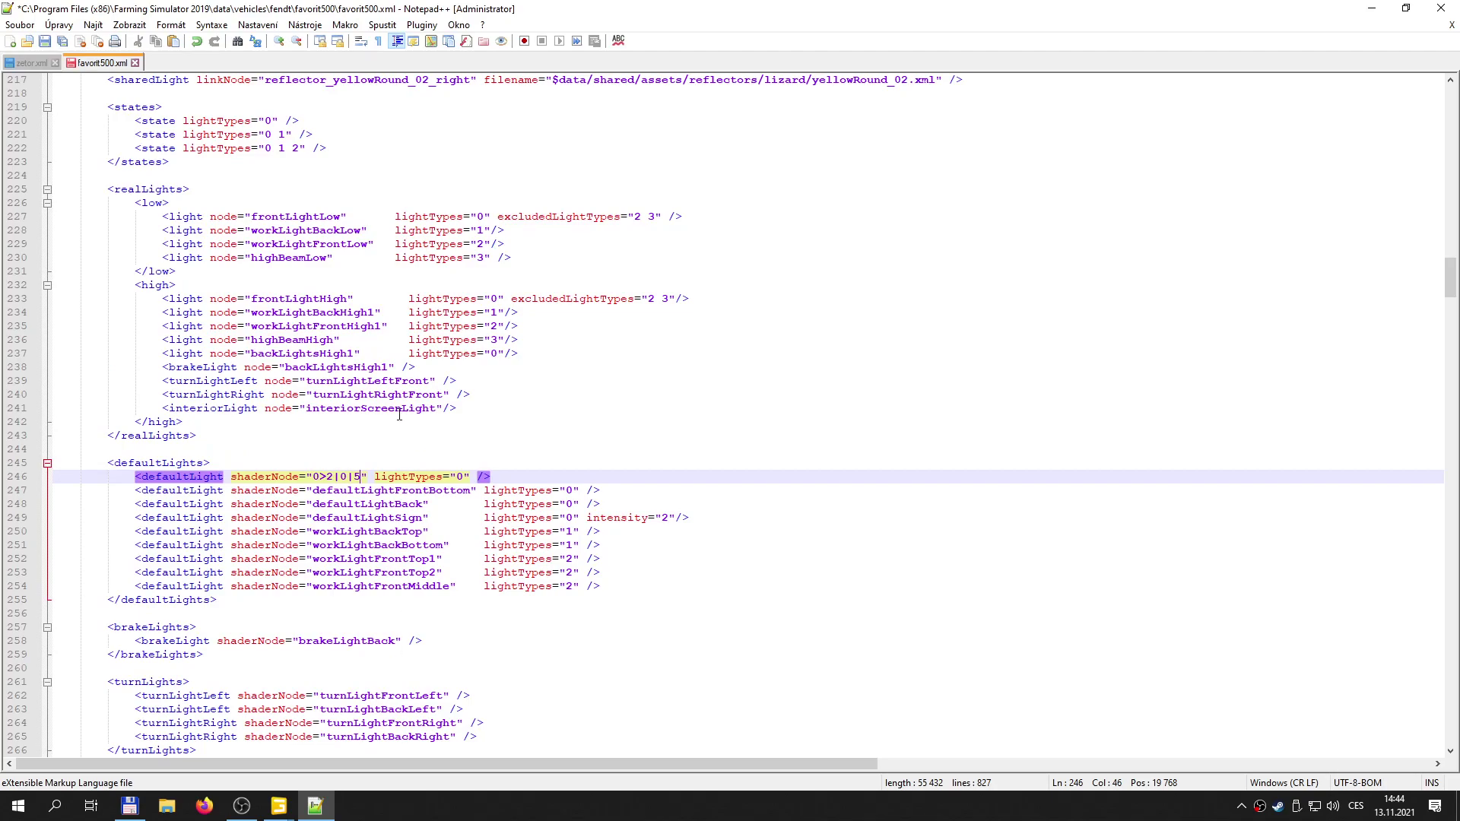
double_click(378, 492)
key(ctrl+v)
- Copy the index path of the second transform's defaultStaticGlass into the third defaultLight entry, making its shaderNode 0>2|0|7|0
click(277, 807)
click(241, 745)
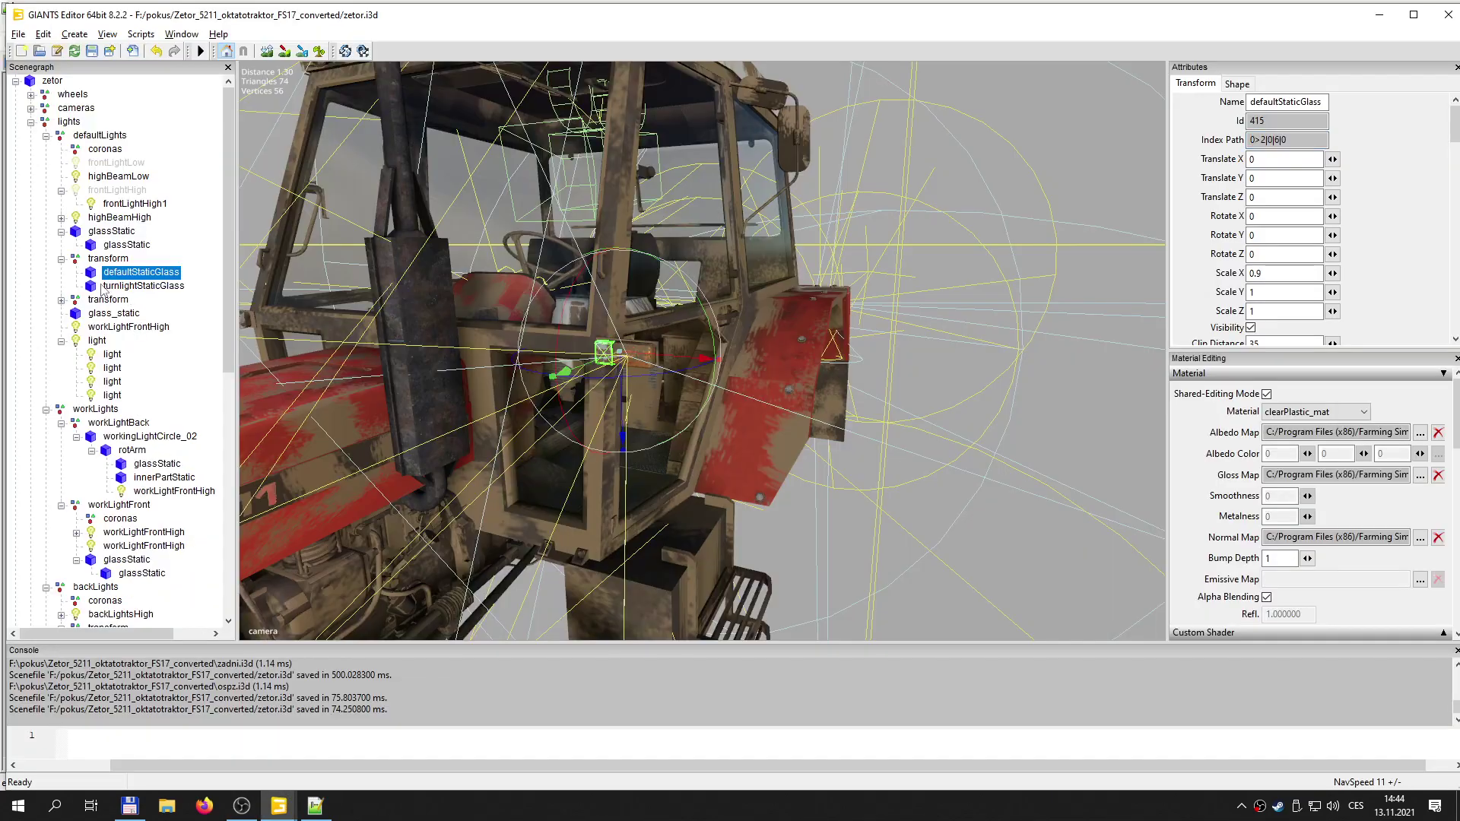
click(60, 300)
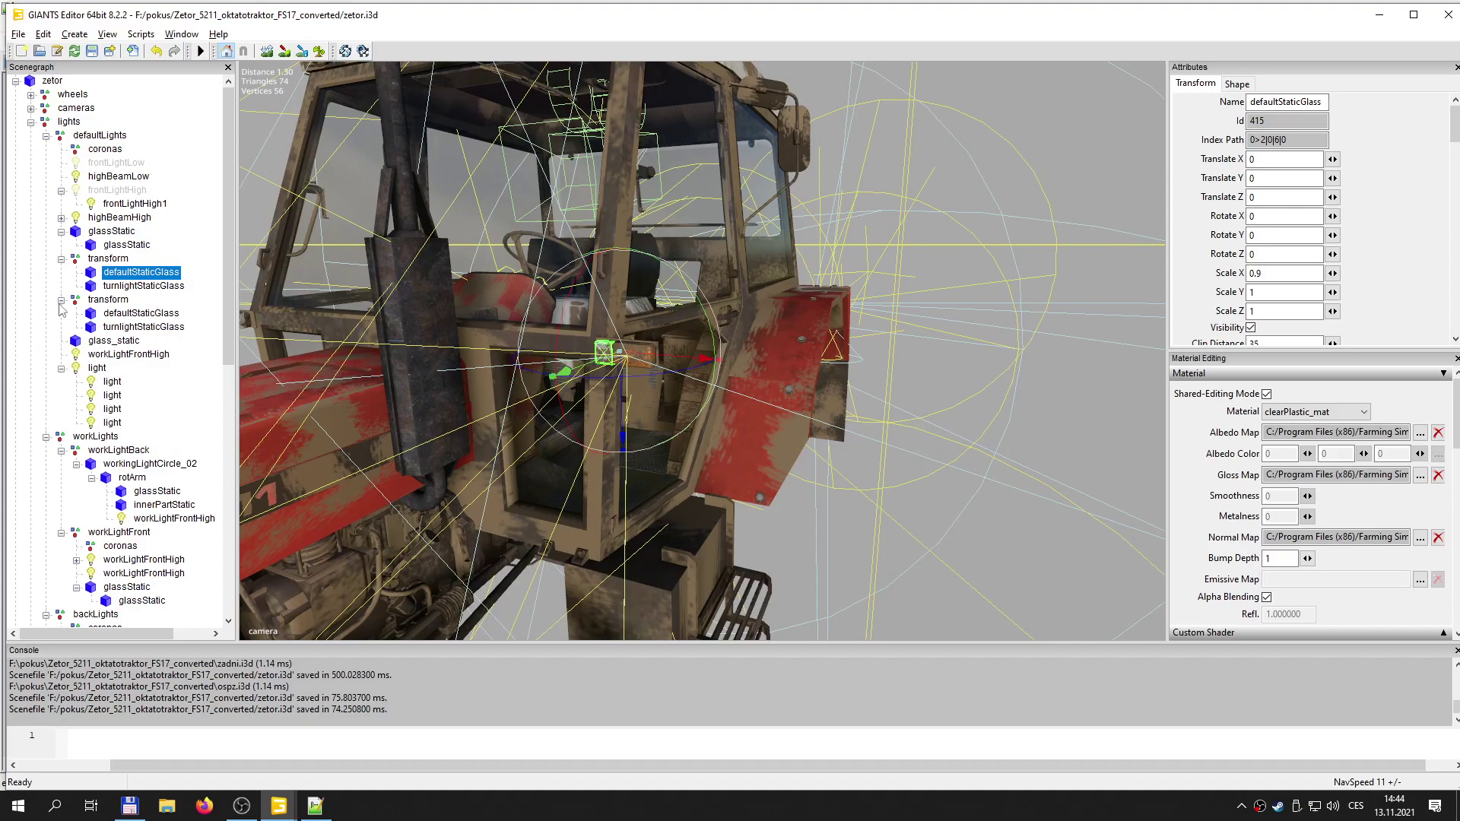
click(138, 313)
drag(1323, 140, 1214, 142)
key(ctrl+c)
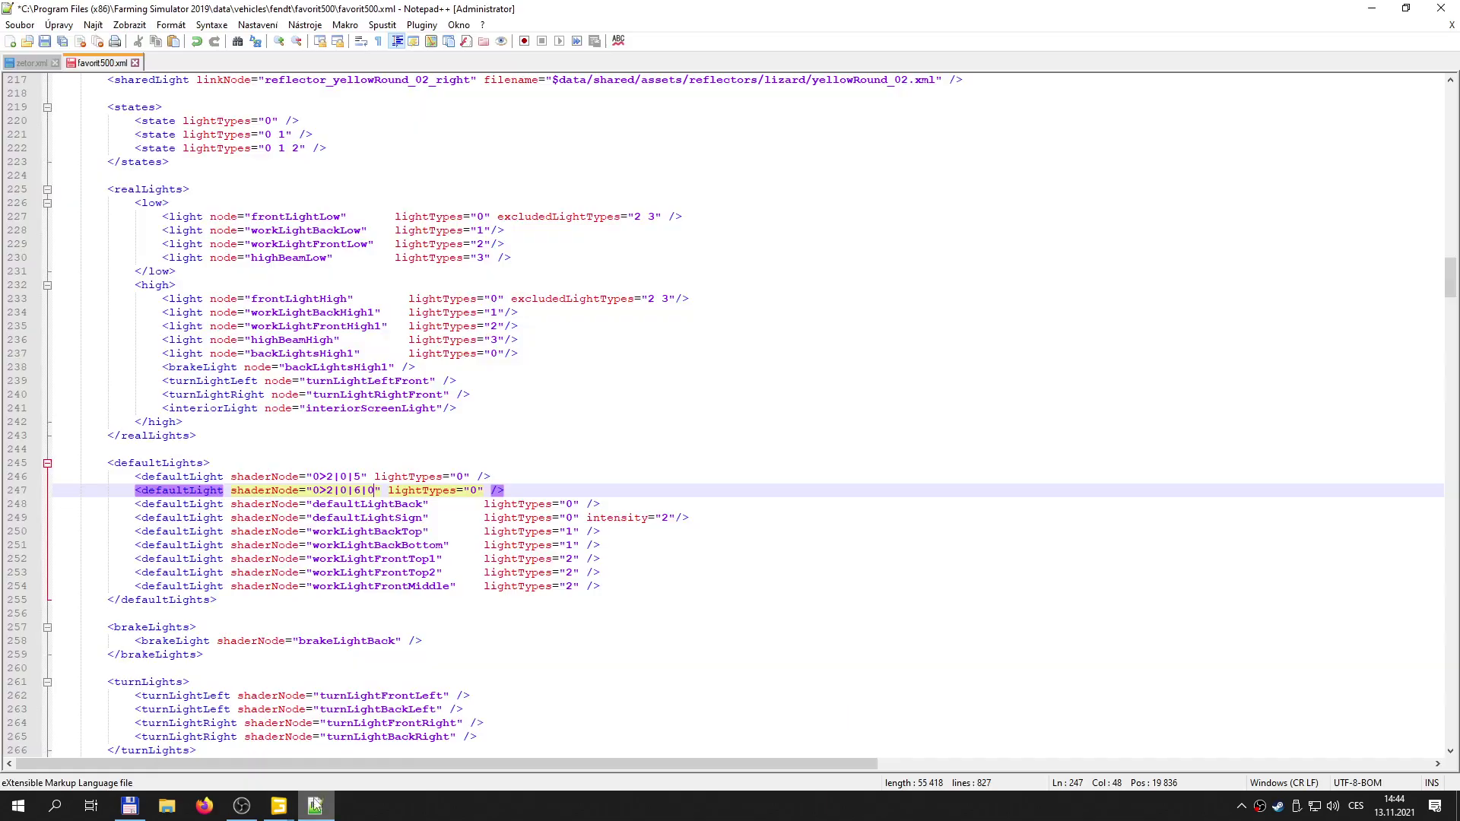
click(315, 807)
double_click(371, 508)
key(ctrl+v)
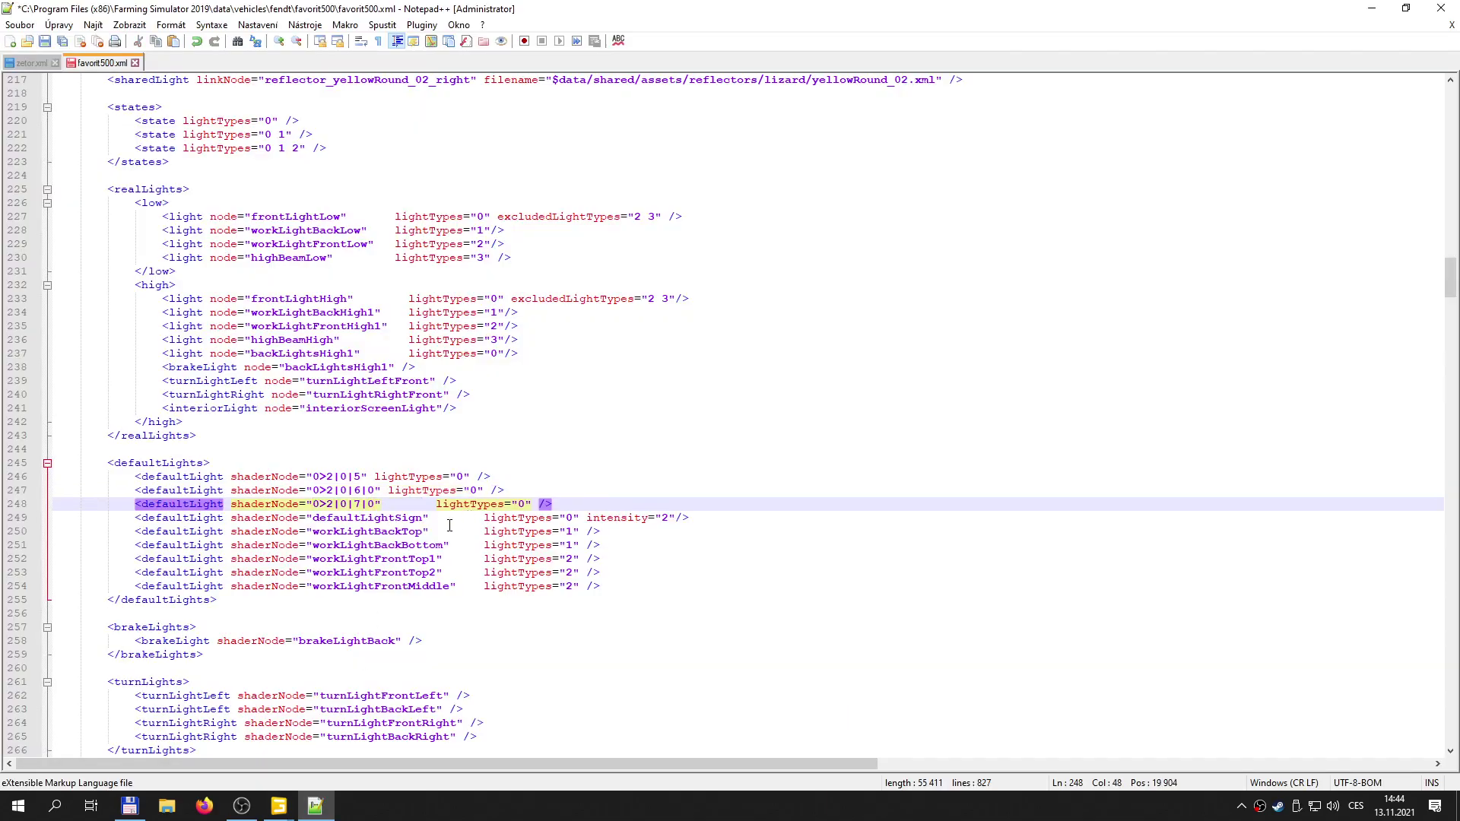
- Remove the surplus spacing before lightTypes in the 0>2|0|7|0 defaultLight entry
key(BackSpace)
key(BackSpace)
key(BackSpace)
key(BackSpace)
key(BackSpace)
key(BackSpace)
key(BackSpace)
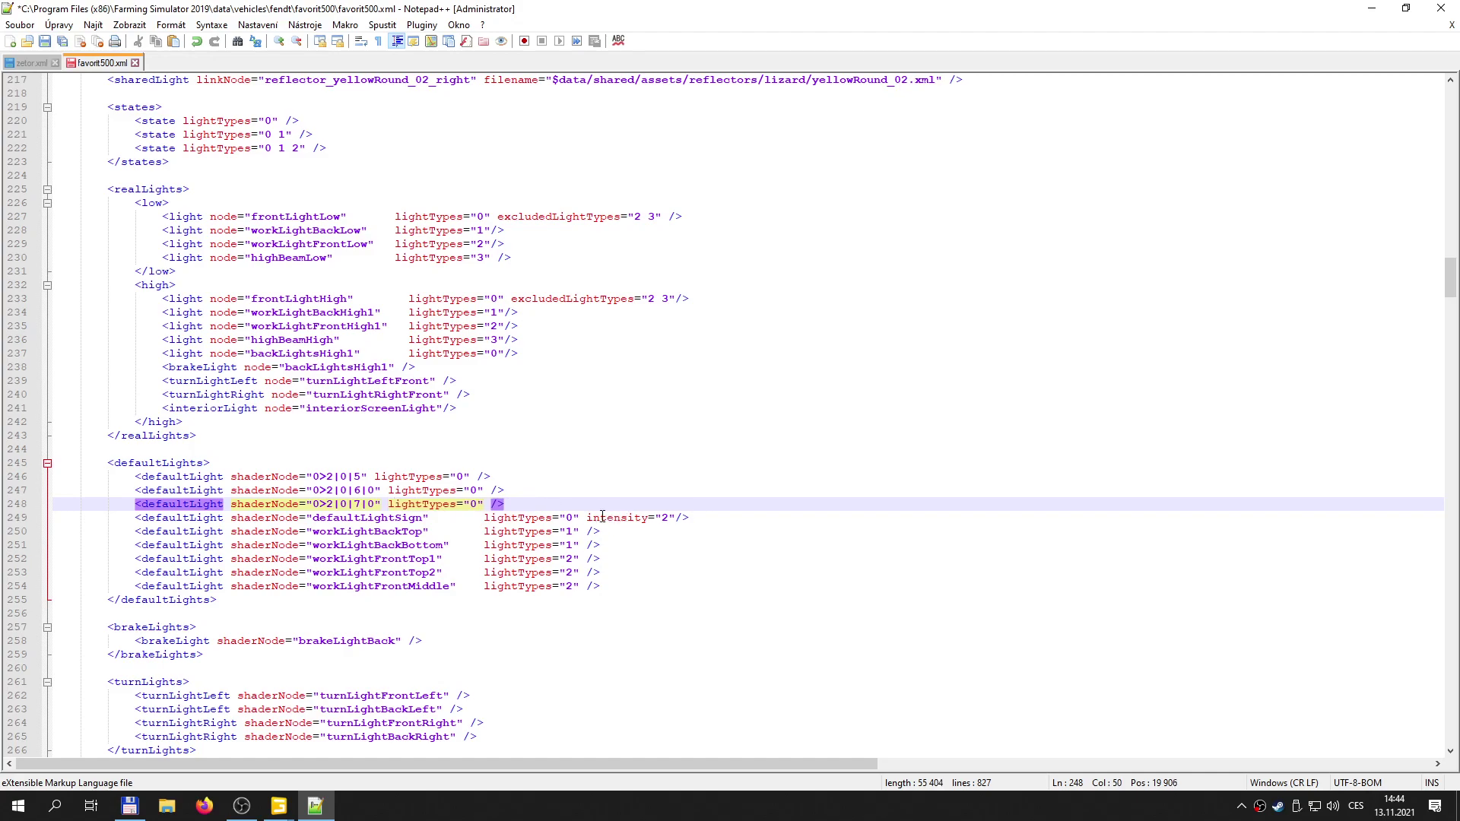
- Add intensity="8" to the defaultLight entries with shader nodes 0>2|0|6|0 and 0>2|0|7|0
drag(583, 514, 669, 516)
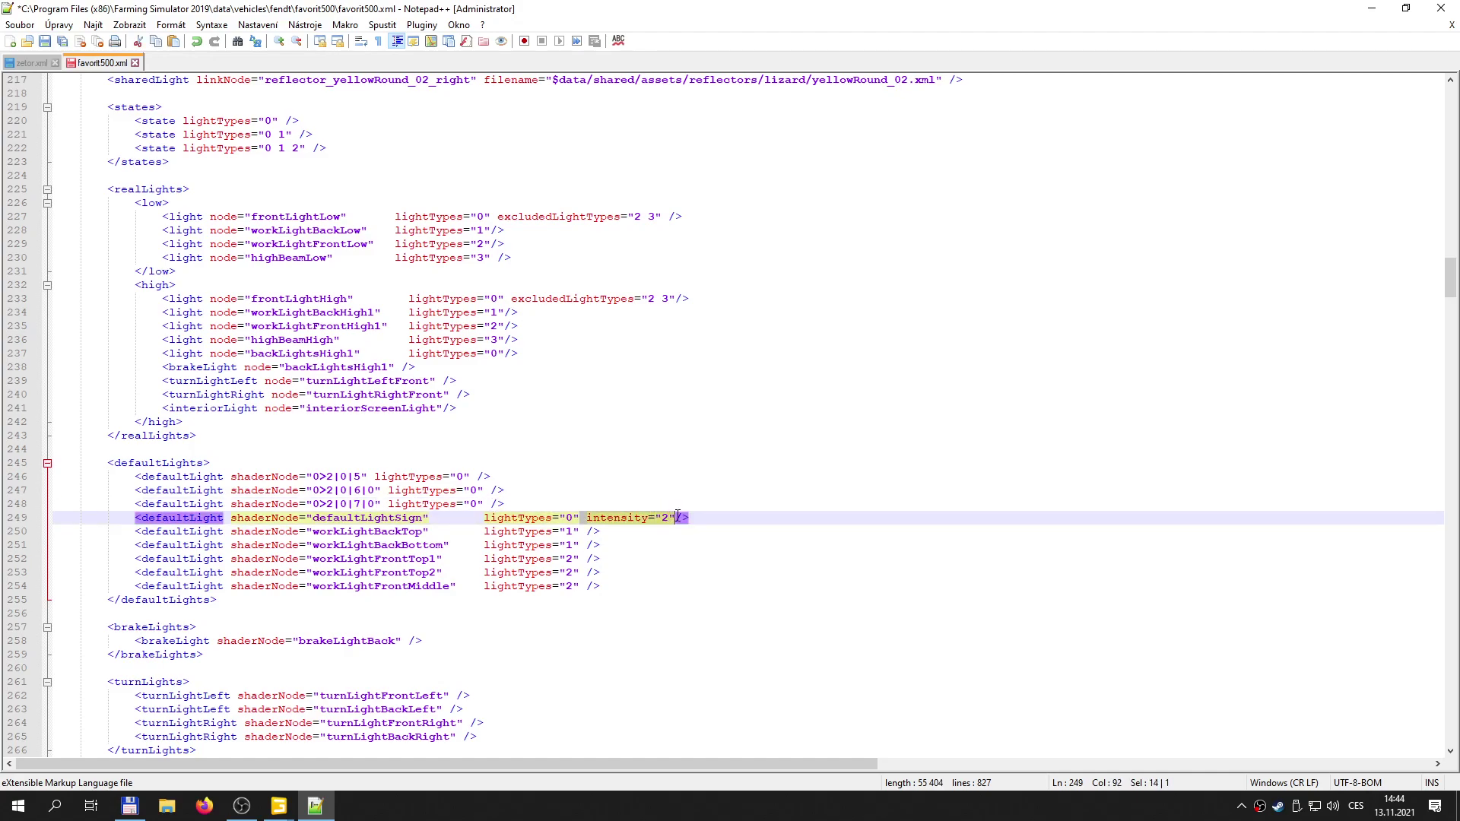
right_click(653, 523)
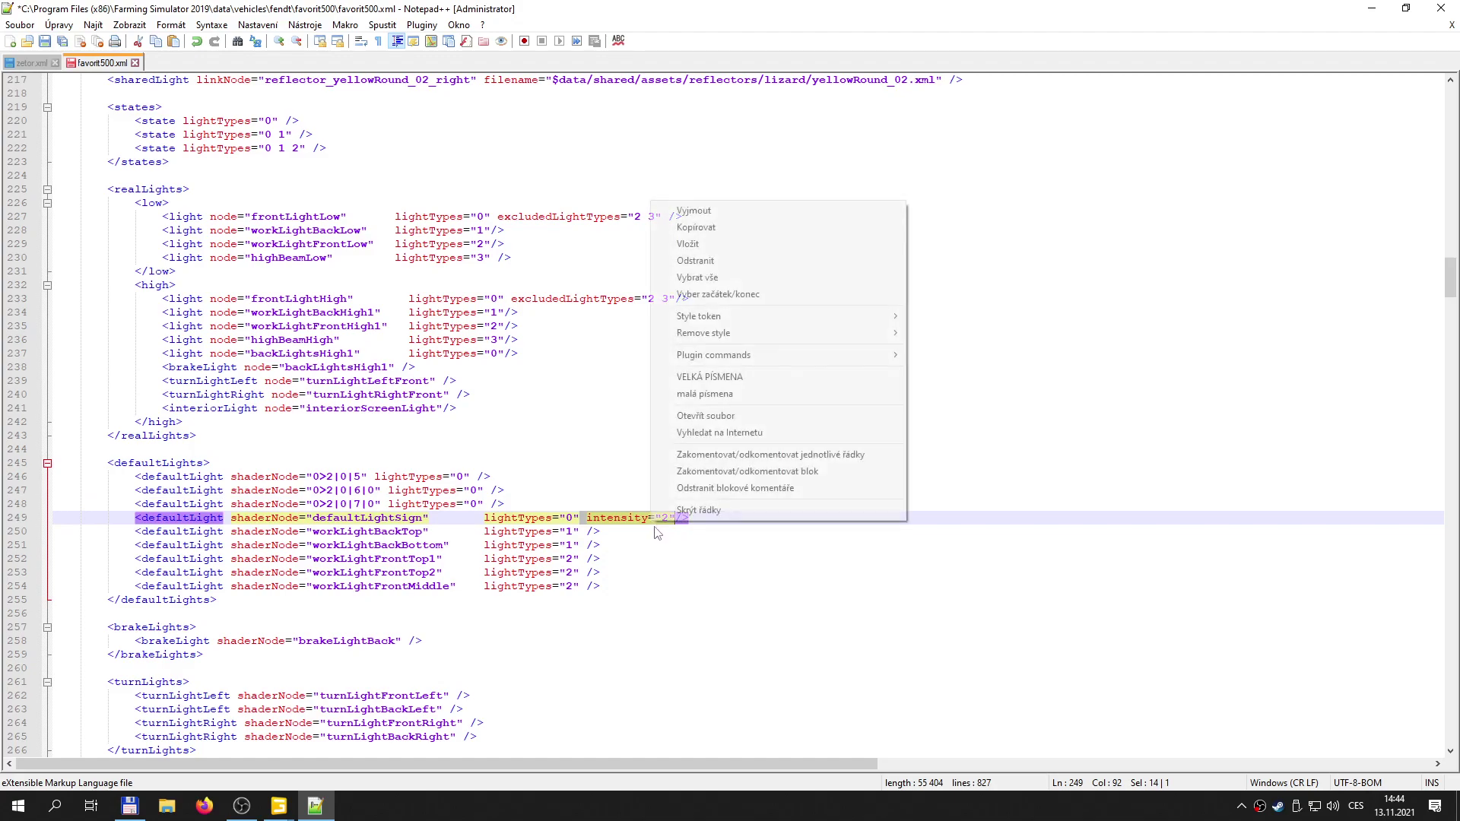
click(695, 226)
click(485, 492)
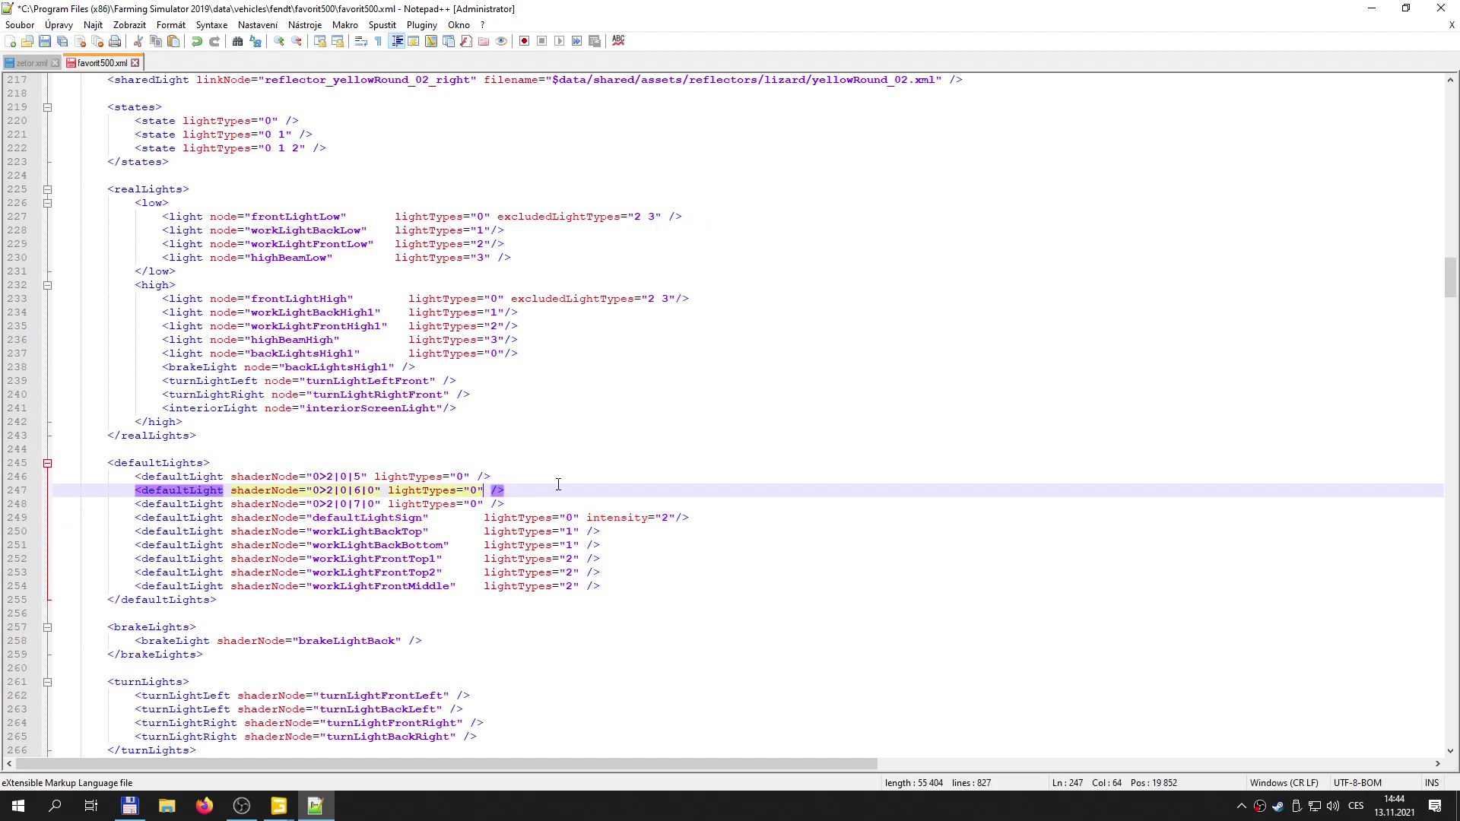
text(intensity="2")
key(Right)
key(Delete)
key(Delete)
text(8)
click(484, 504)
text(intensity="2")
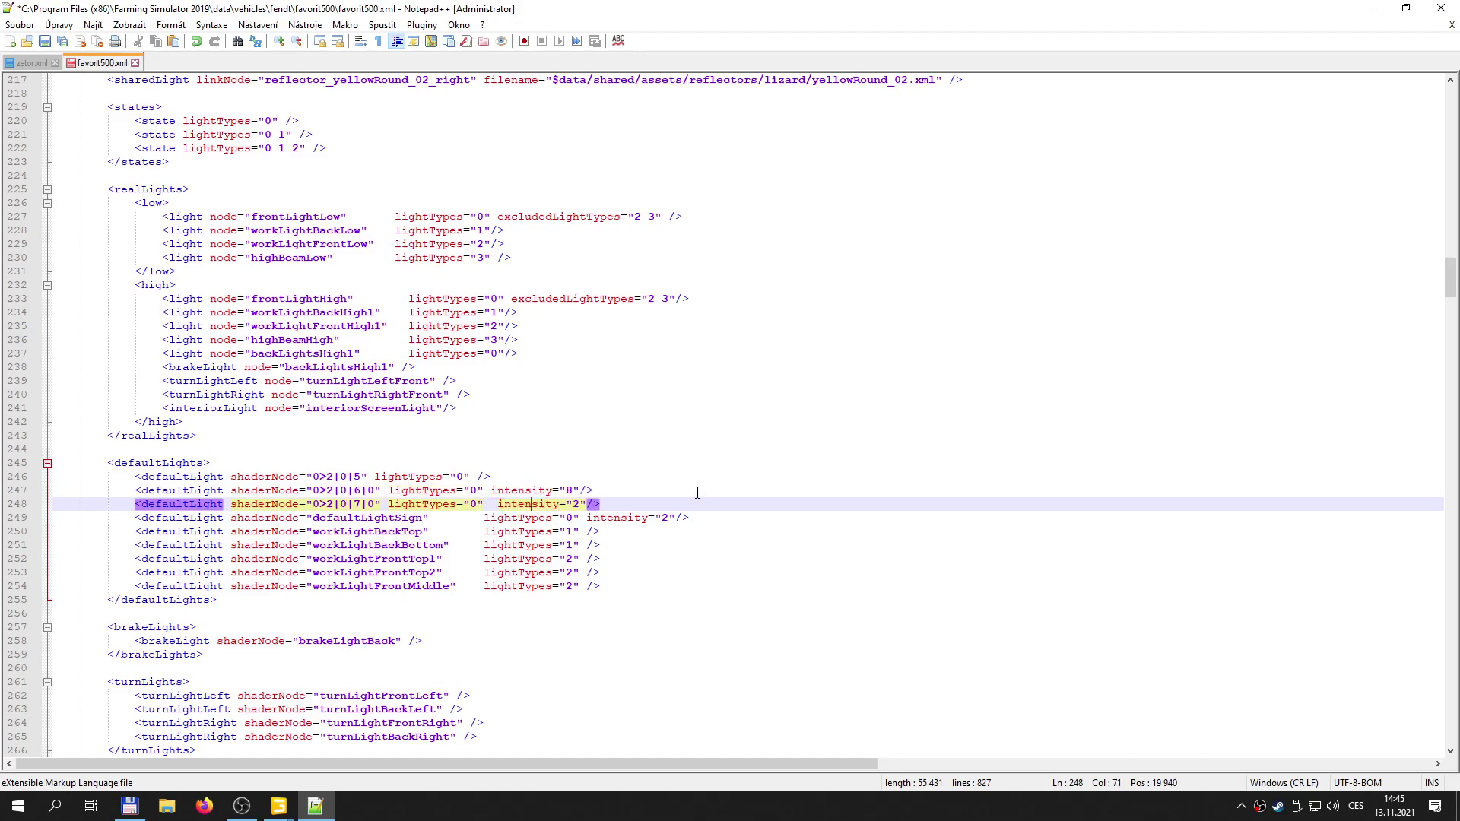
key(Delete)
- Duplicate the 0>2|0|6|0 and 0>2|0|7|0 defaultLight lines directly above the defaultLightSign entry
key(Up)
key(Home)
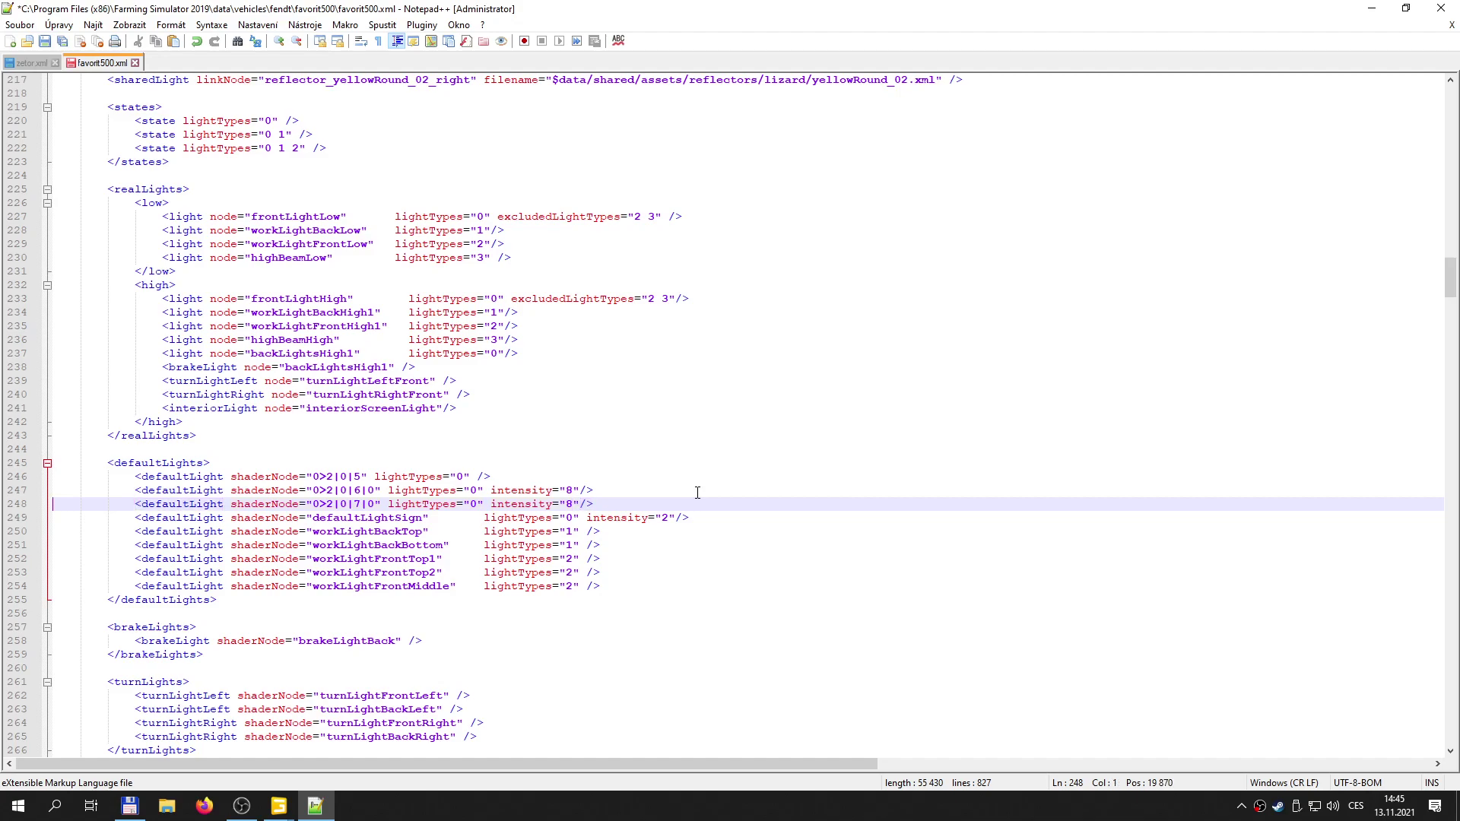
key(shift+Down)
key(shift+Down)
key(ctrl+c)
key(Right)
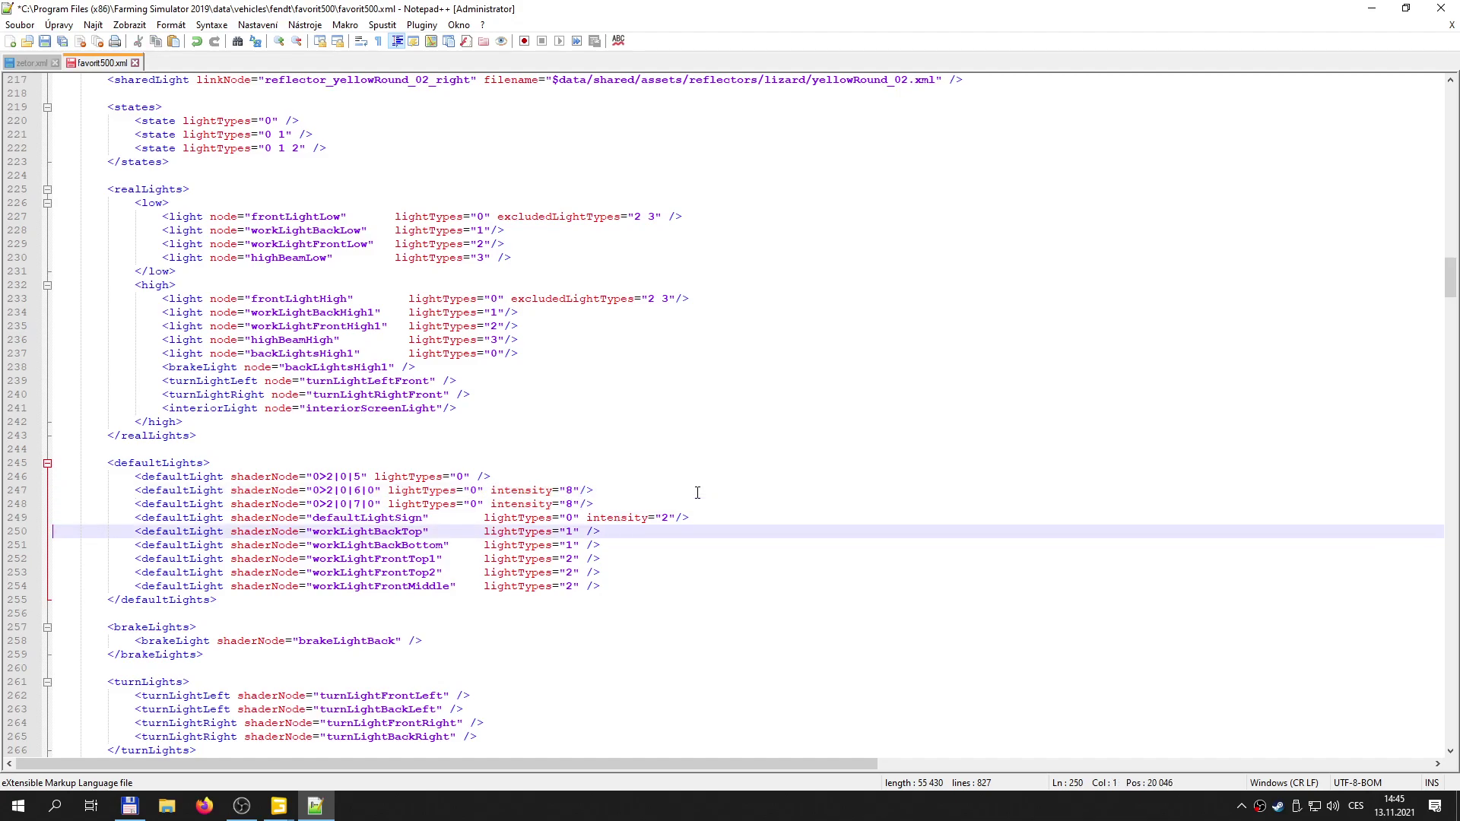
key(ctrl+v)
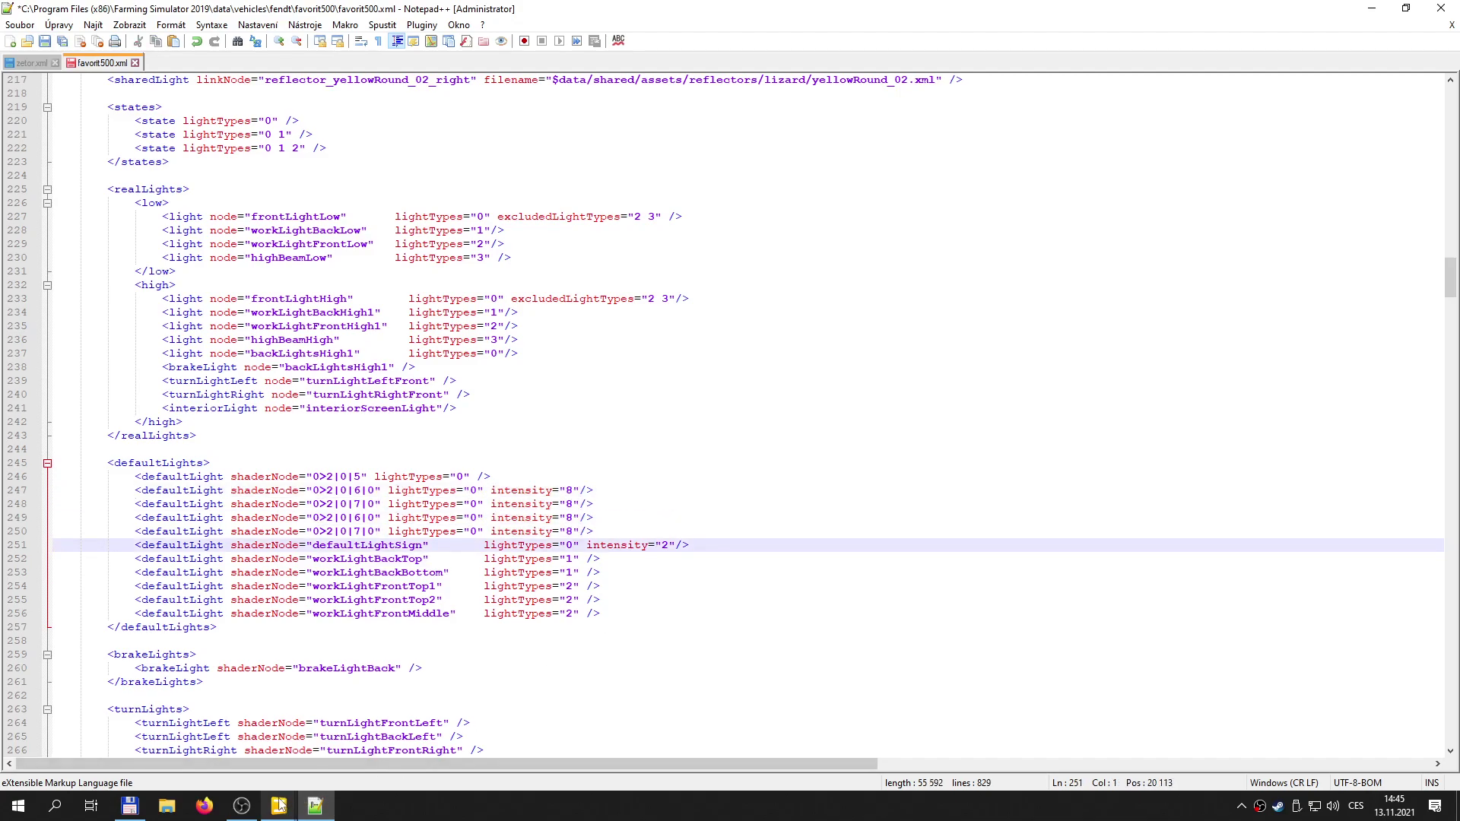
- Copy the index path of brake_glass_static in backLights' first transform into the first duplicated defaultLight line, making its shaderNode 0>2|2|2|0
mouse_move(279, 805)
click(183, 758)
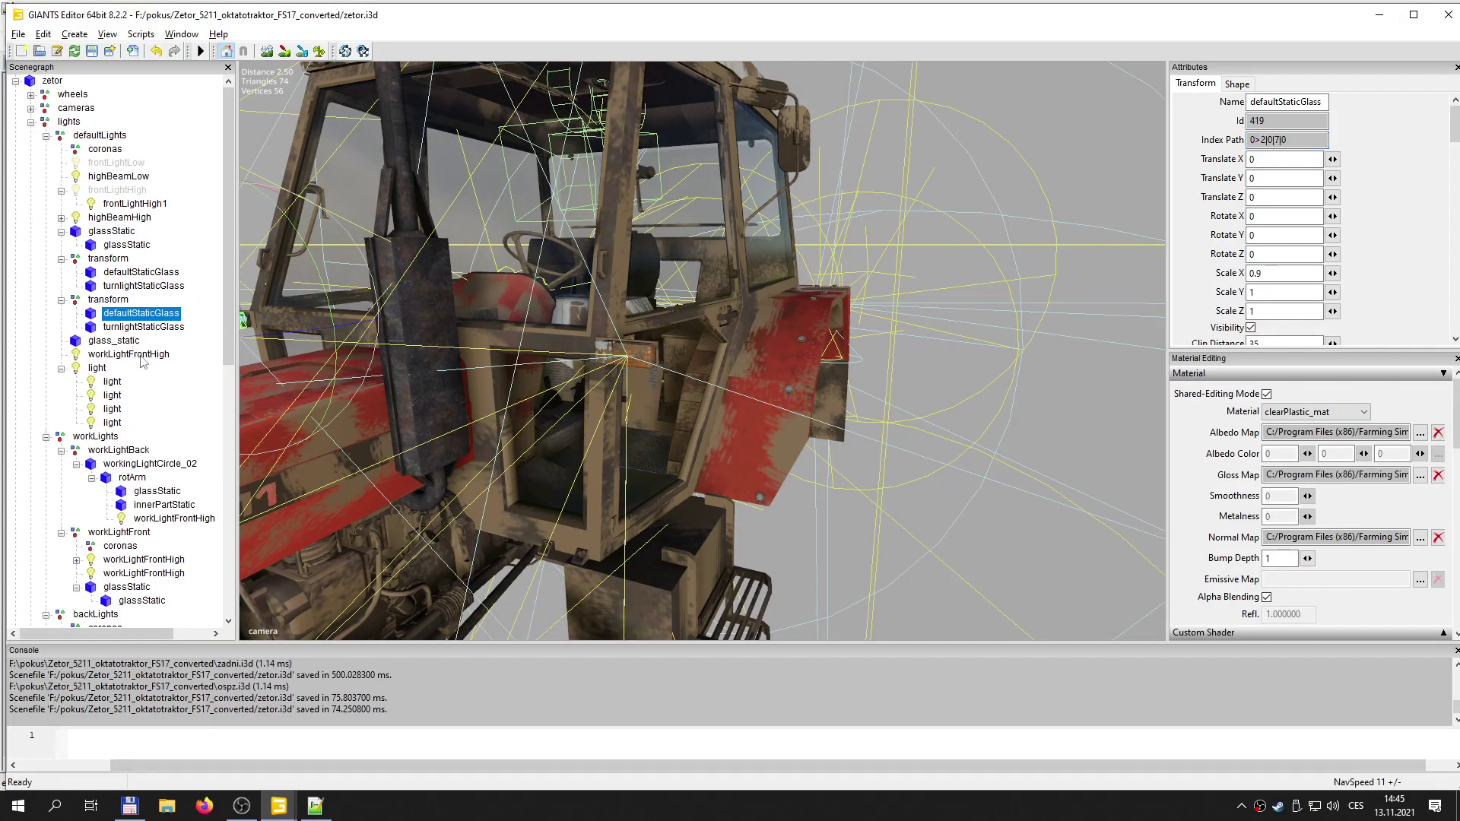
scroll(86, 561, down, 3)
scroll(86, 561, down, 2)
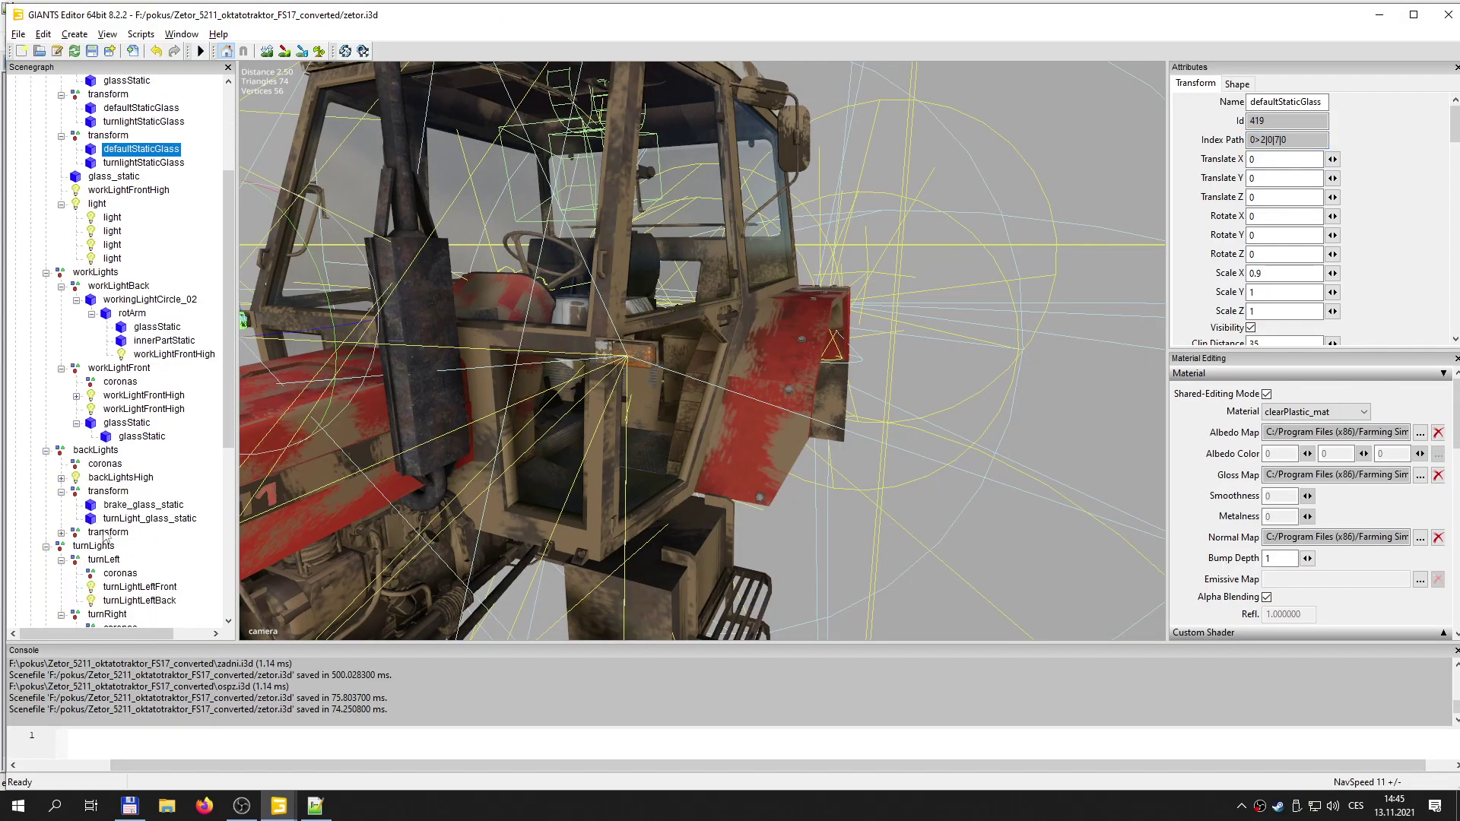
click(131, 506)
alt+drag(898, 487, 570, 464)
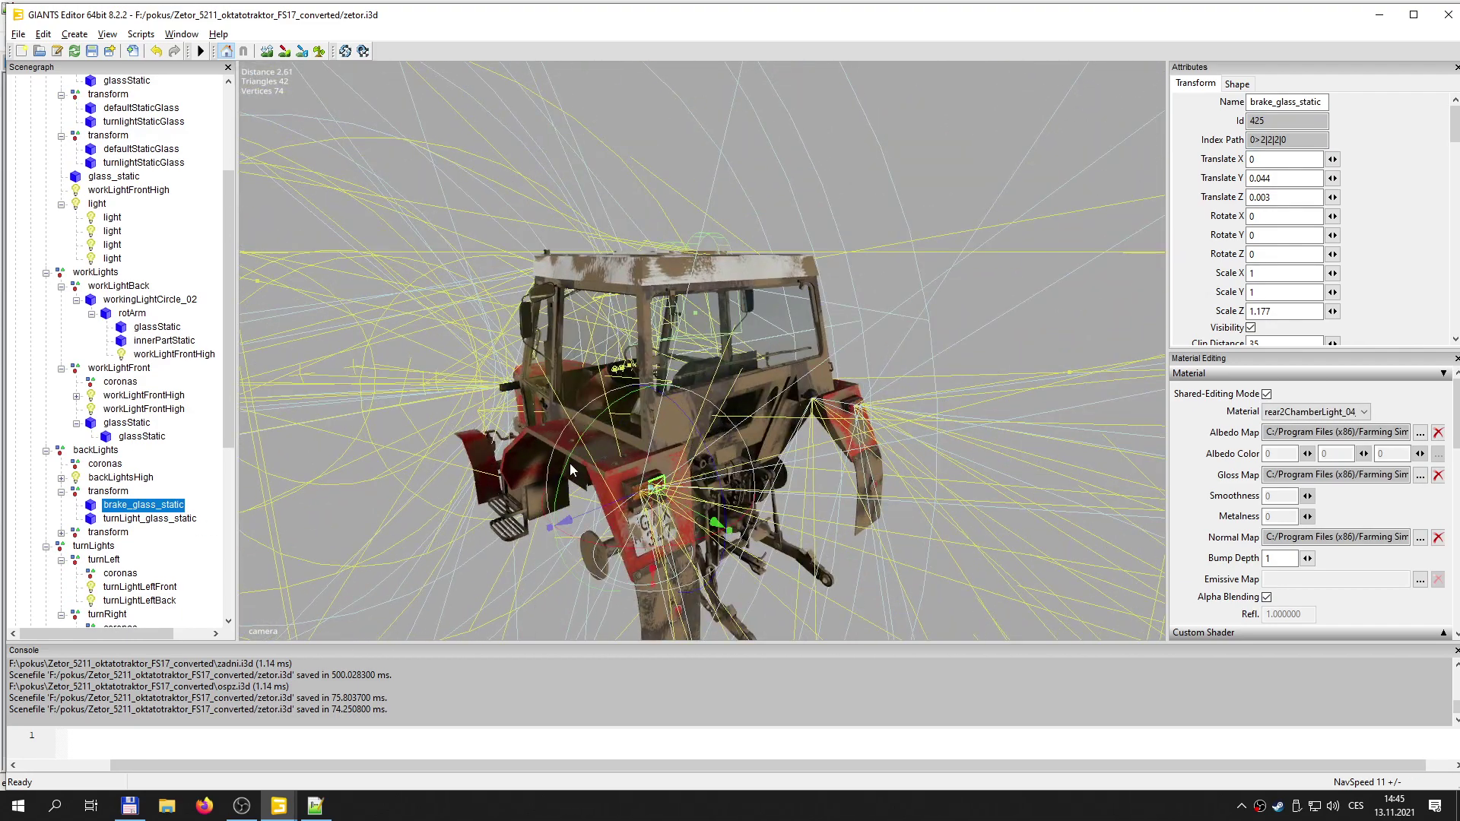
drag(1325, 139, 1250, 140)
click(279, 808)
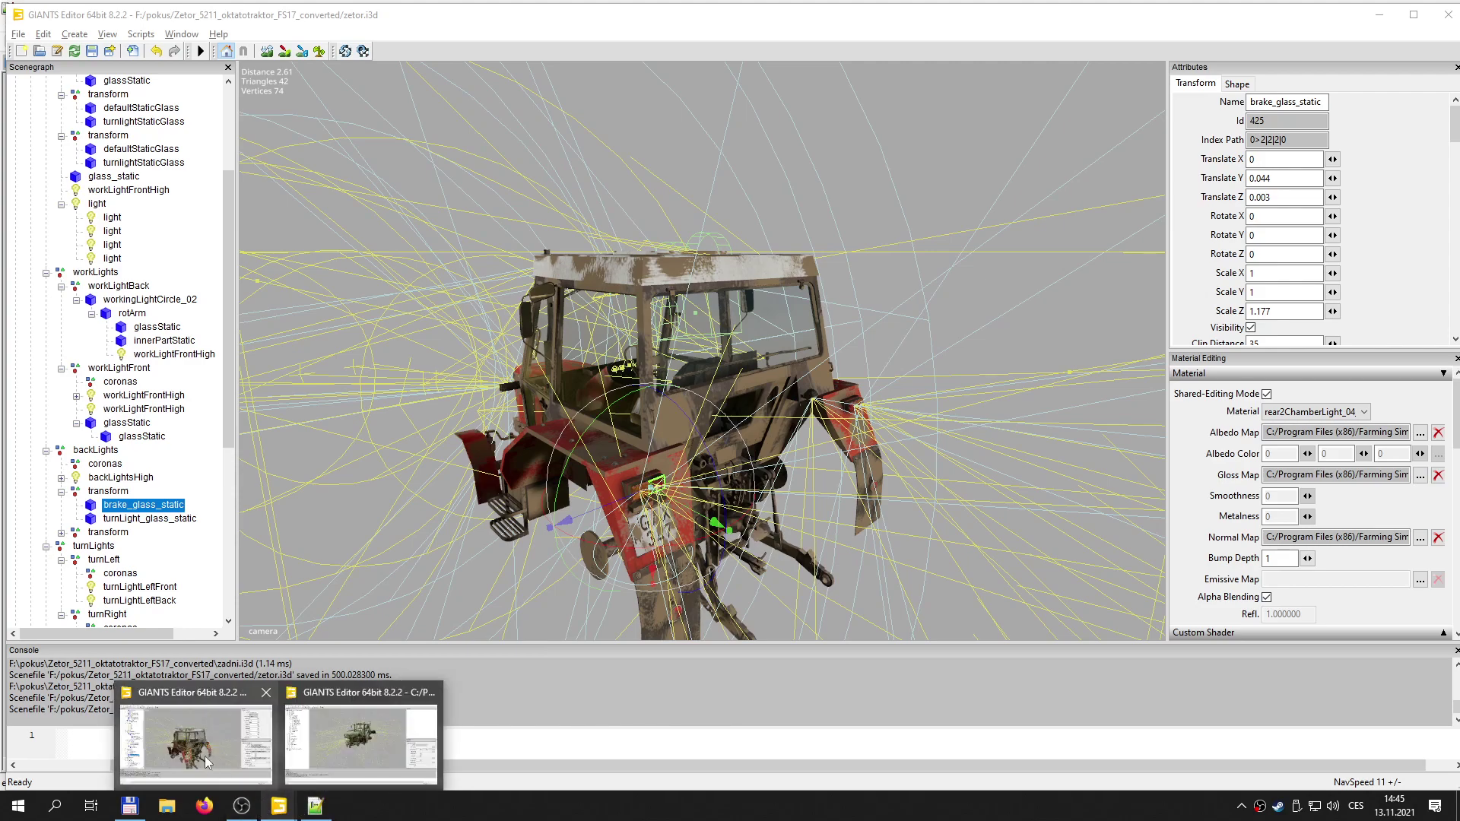
click(315, 805)
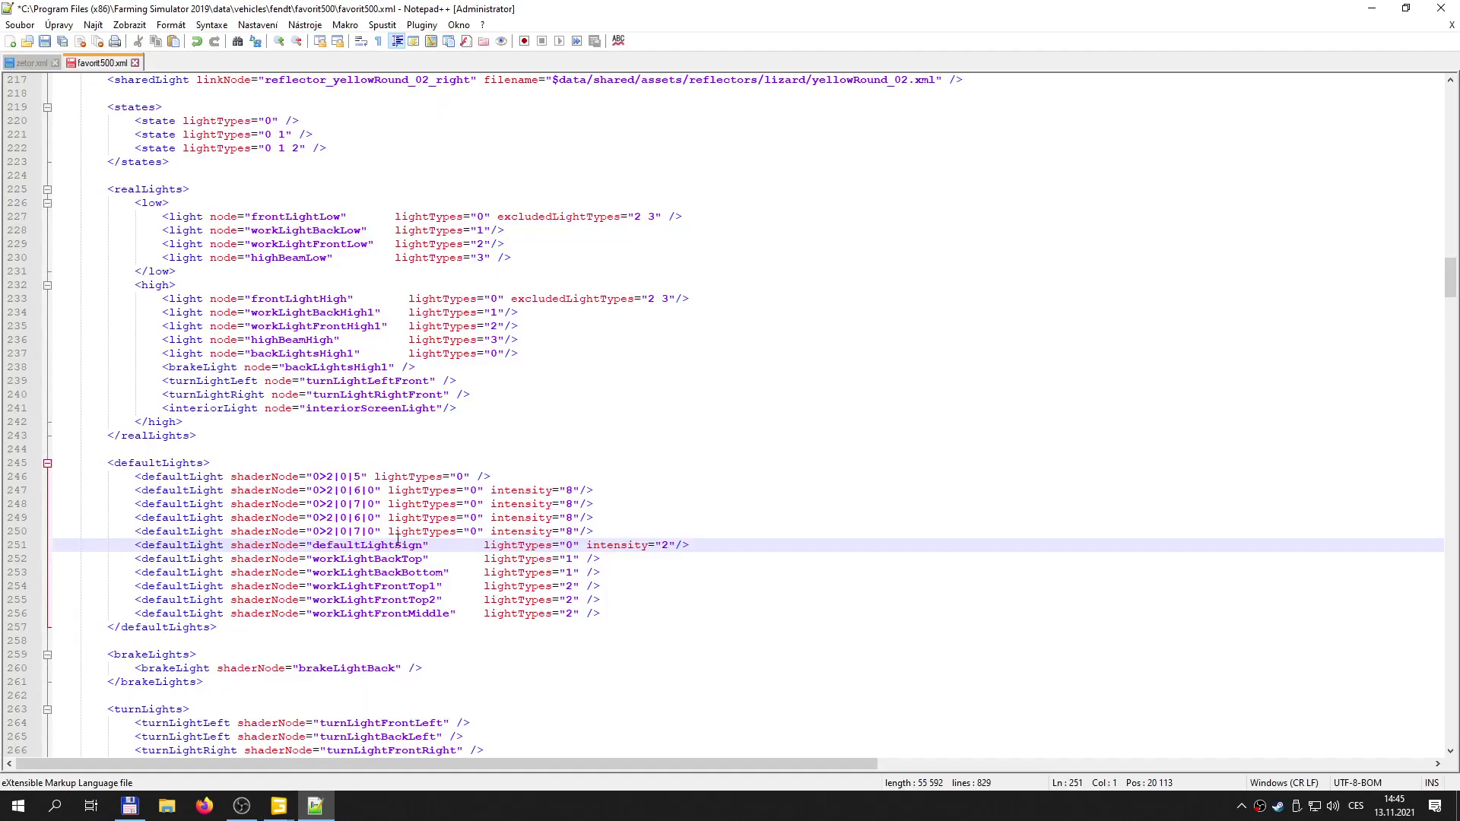
drag(321, 518, 373, 517)
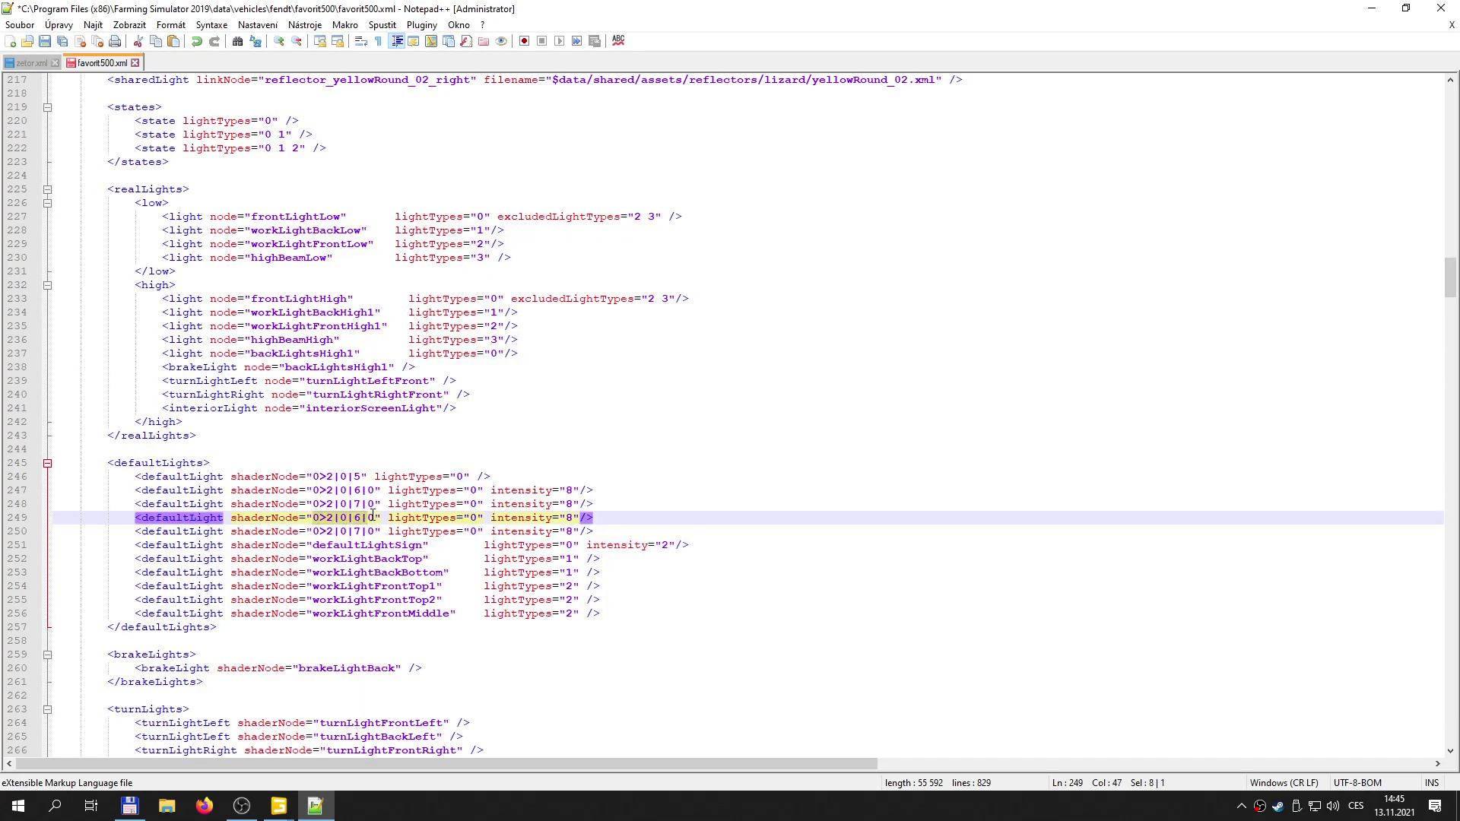
key(ctrl+v)
- Replace brakeLightBack with 0>2|2|2|0 in the brakeLights section and duplicate that brakeLight line below it
scroll(276, 541, down, 4)
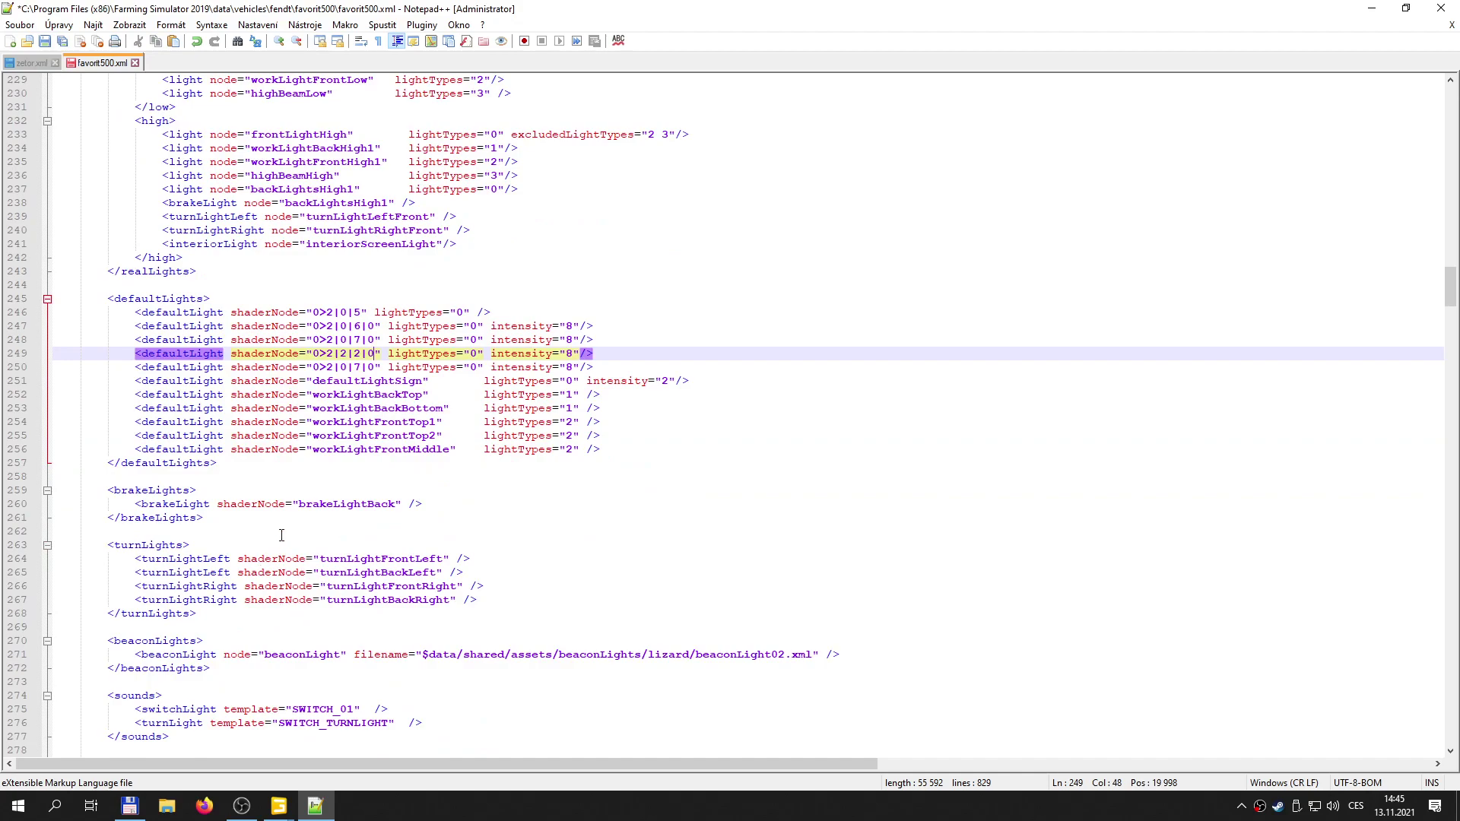
double_click(334, 504)
key(ctrl+v)
key(Home)
key(Home)
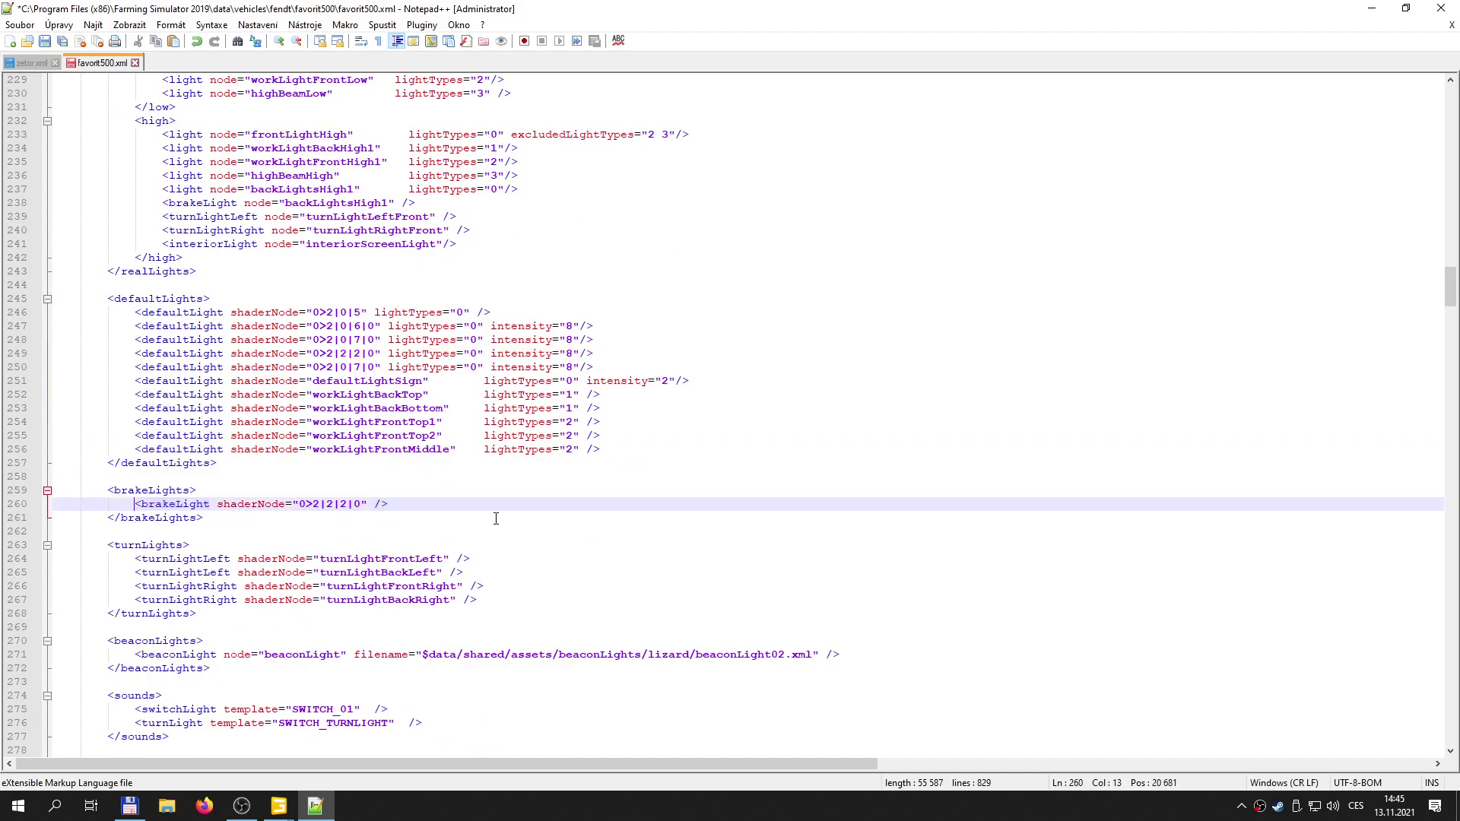
key(shift+Down)
key(ctrl+c)
key(Down)
key(Up)
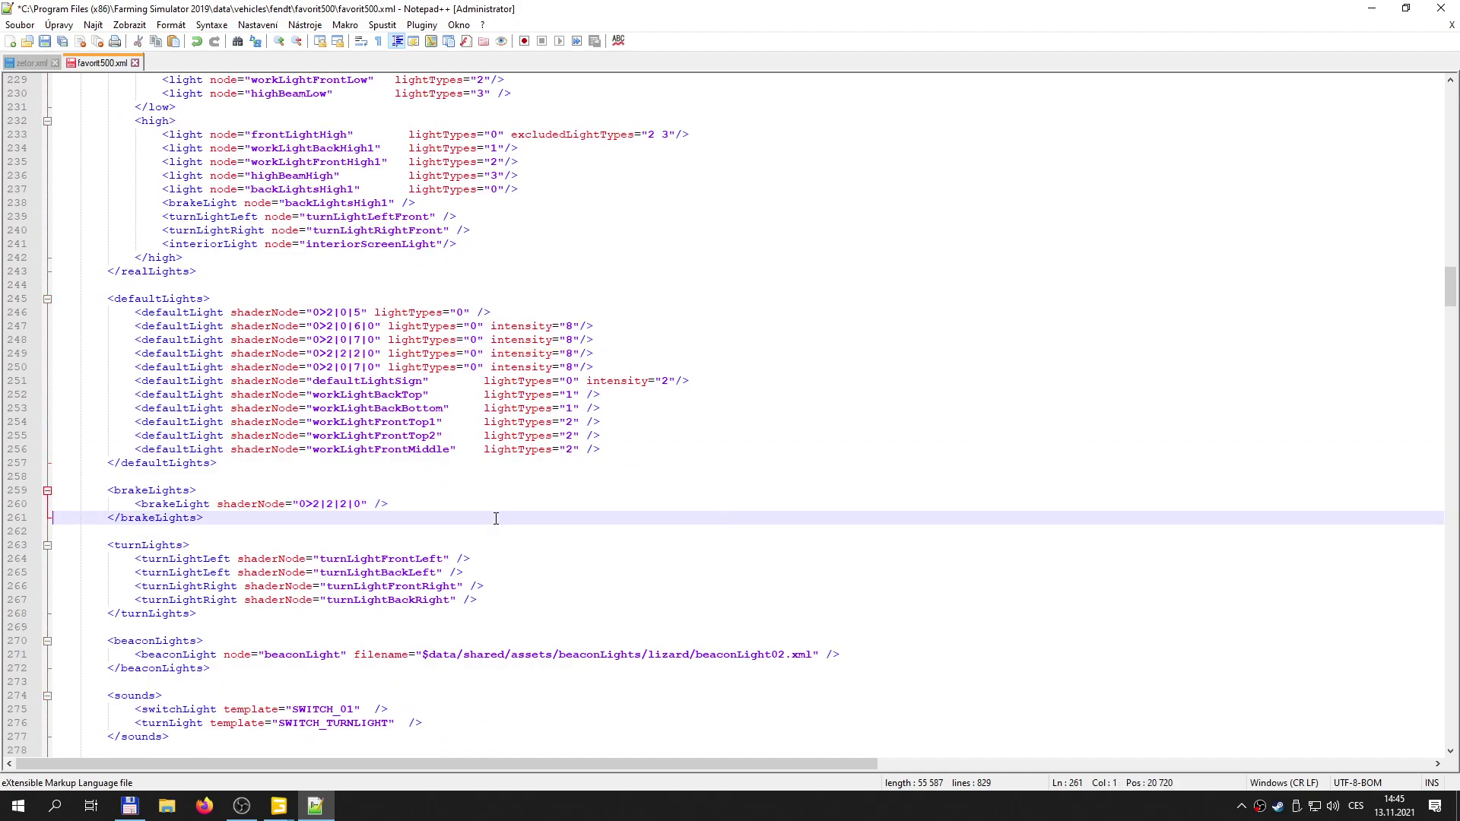
key(ctrl+v)
- Copy the index path of brake_glass_static in backLights' second transform into the second brakeLight line, making its shaderNode 0>2|2|3|0
mouse_move(278, 806)
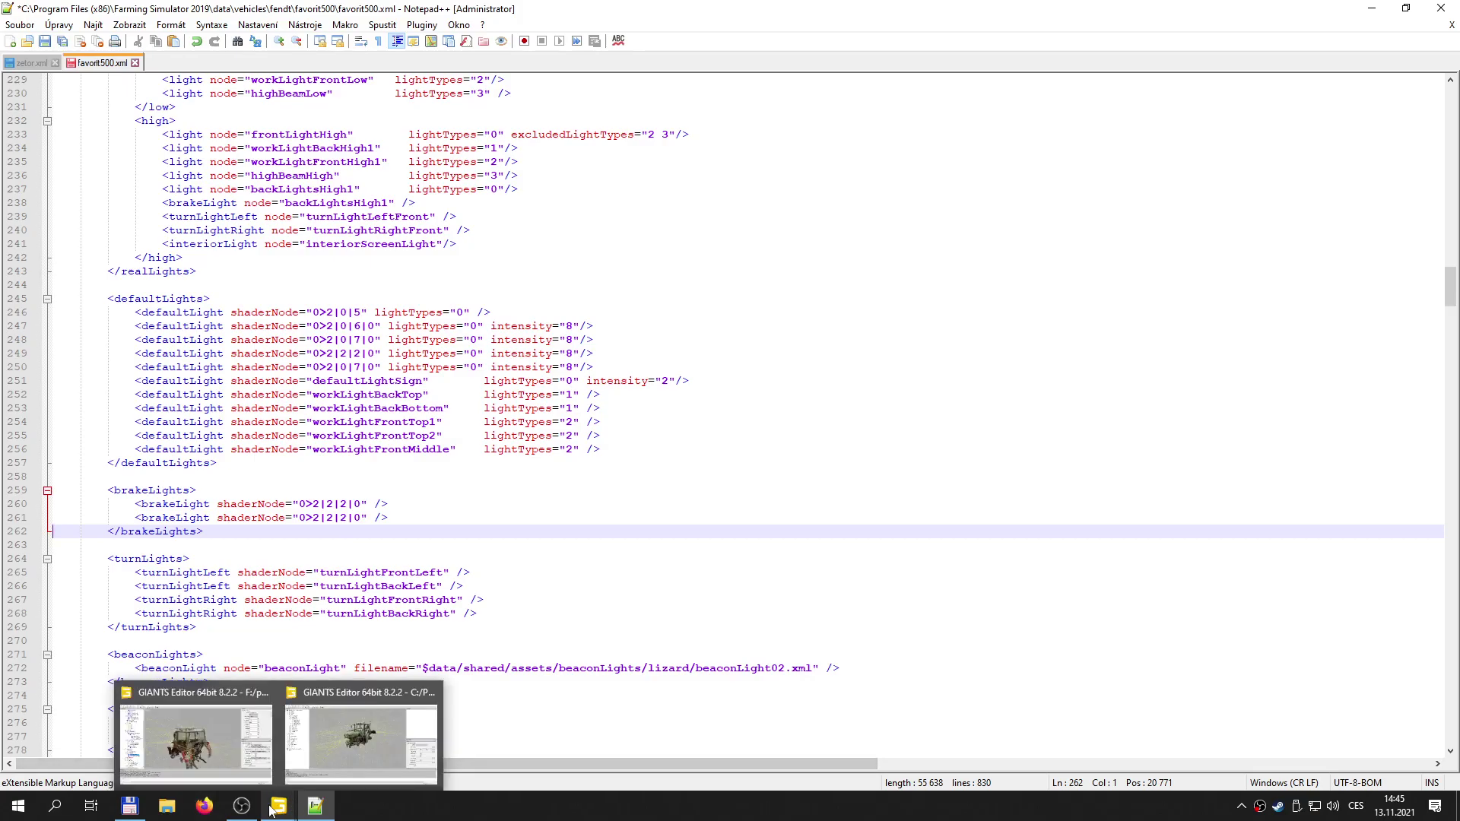
click(201, 742)
click(61, 533)
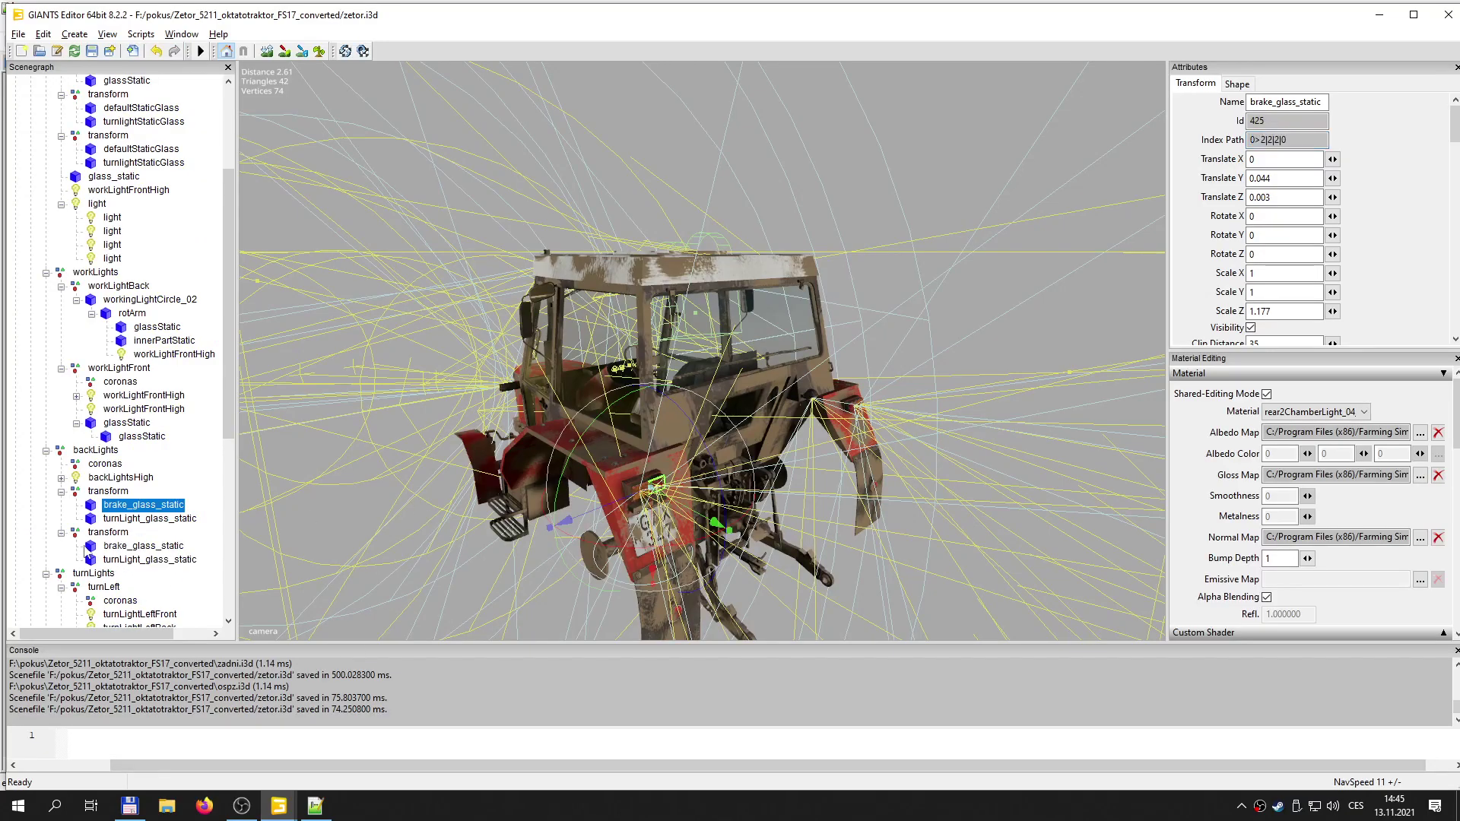
click(145, 546)
double_click(1286, 140)
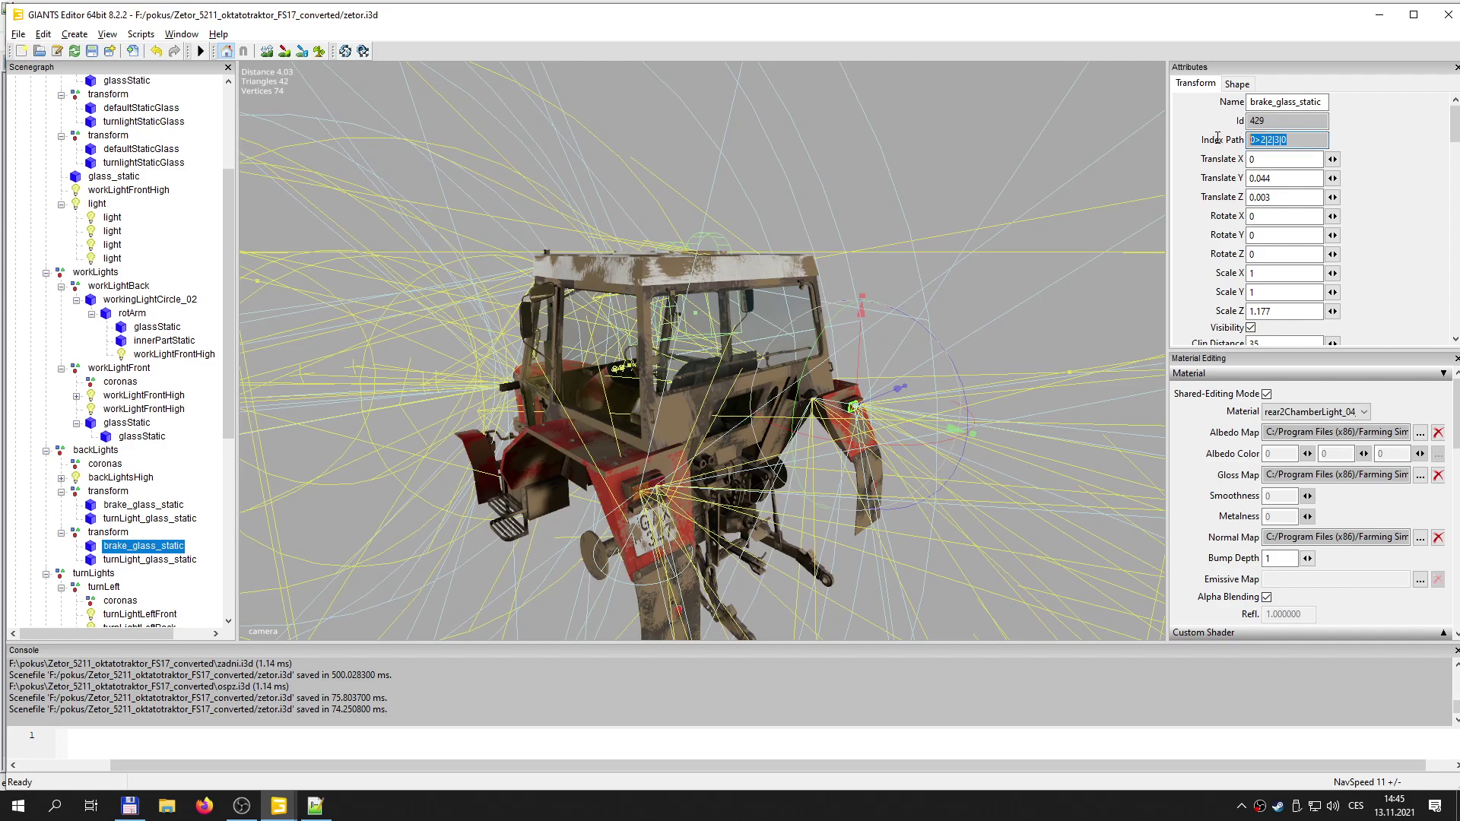
click(315, 806)
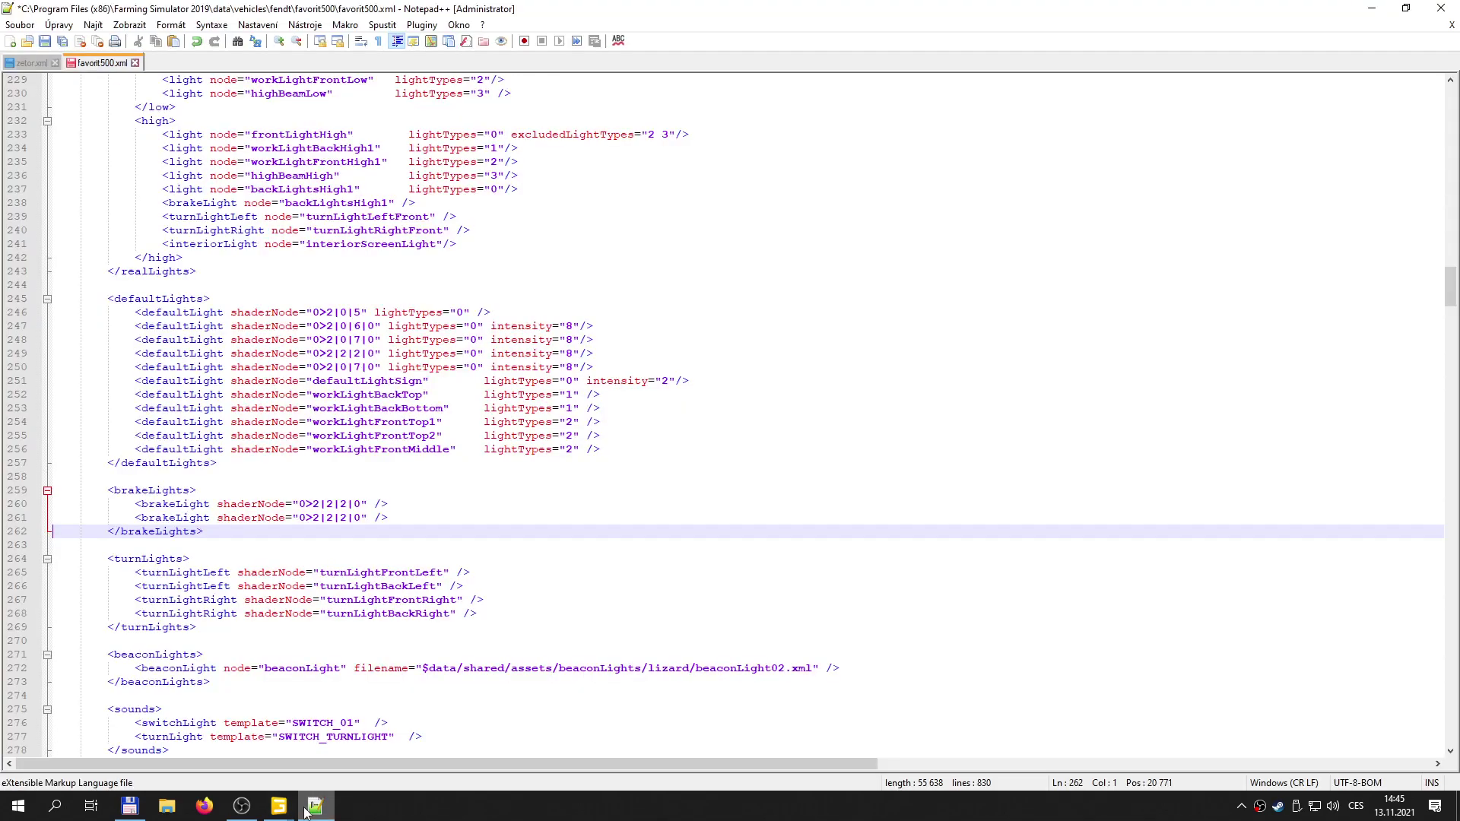
drag(298, 518, 355, 518)
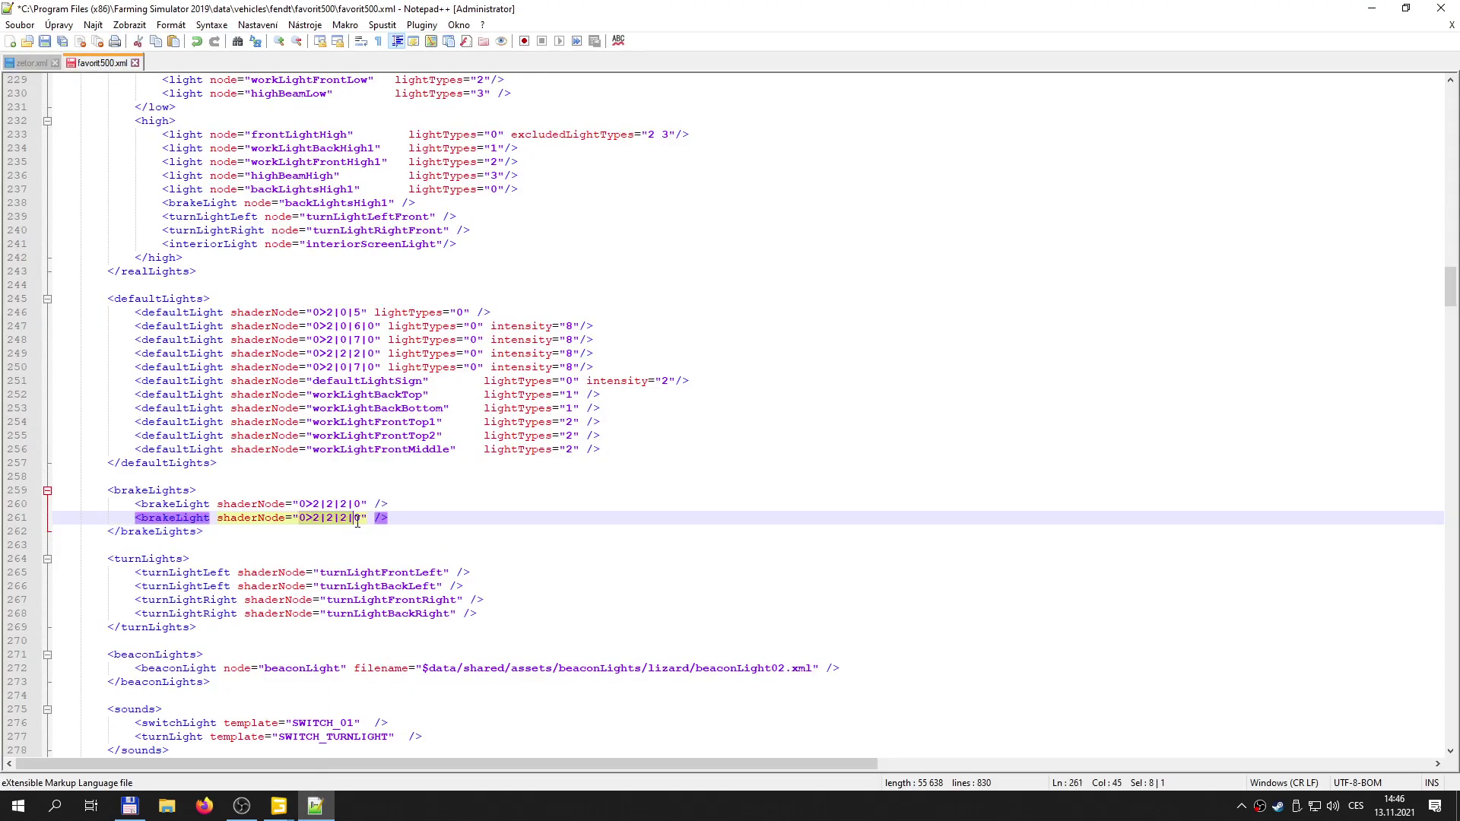
key(ctrl+v)
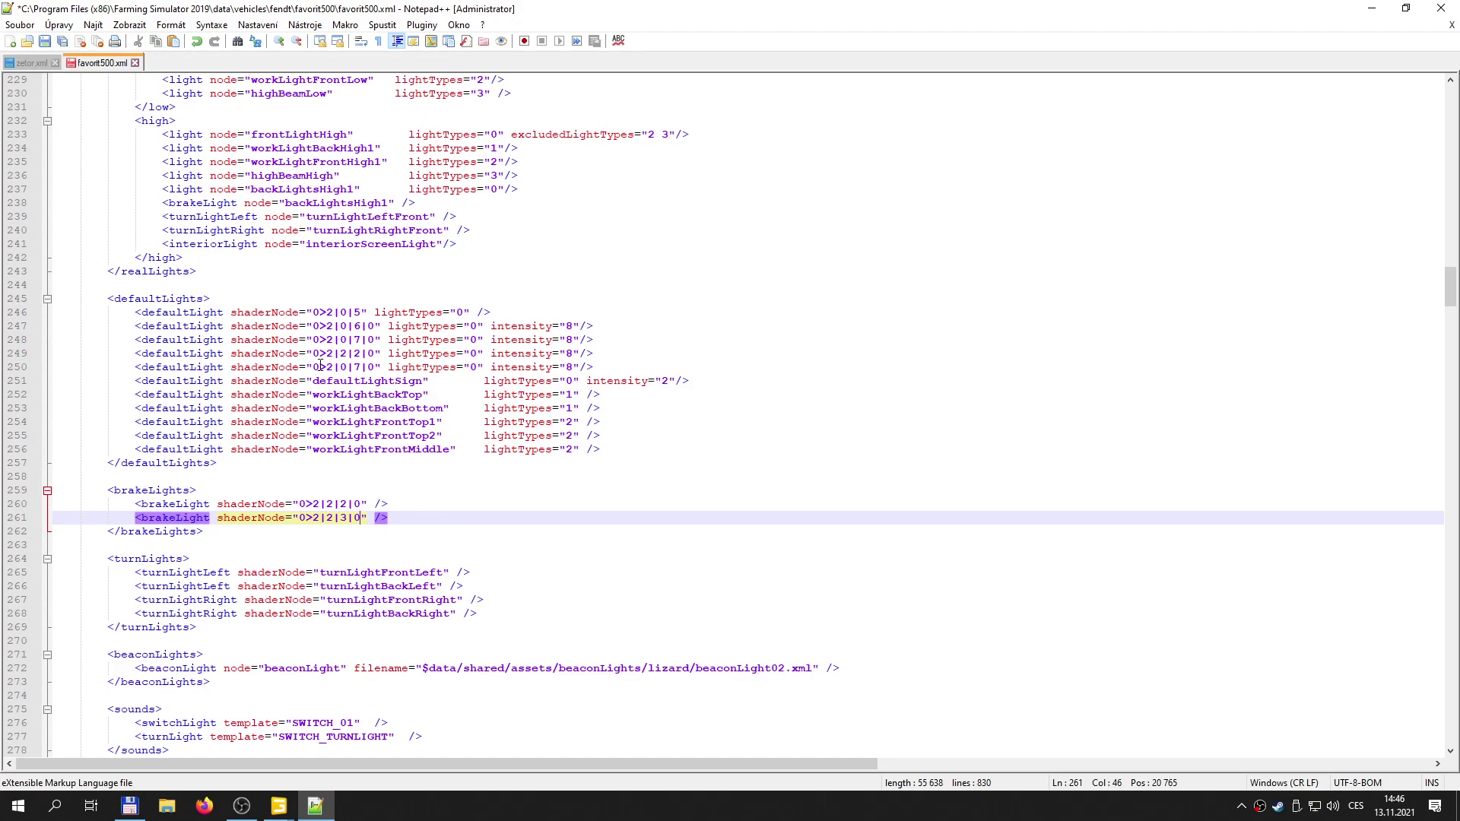
- Set the second duplicated defaultLight line's shaderNode to 0>2|2|3|0 and save favorit500.xml
drag(317, 362, 375, 365)
key(ctrl+v)
click(45, 41)
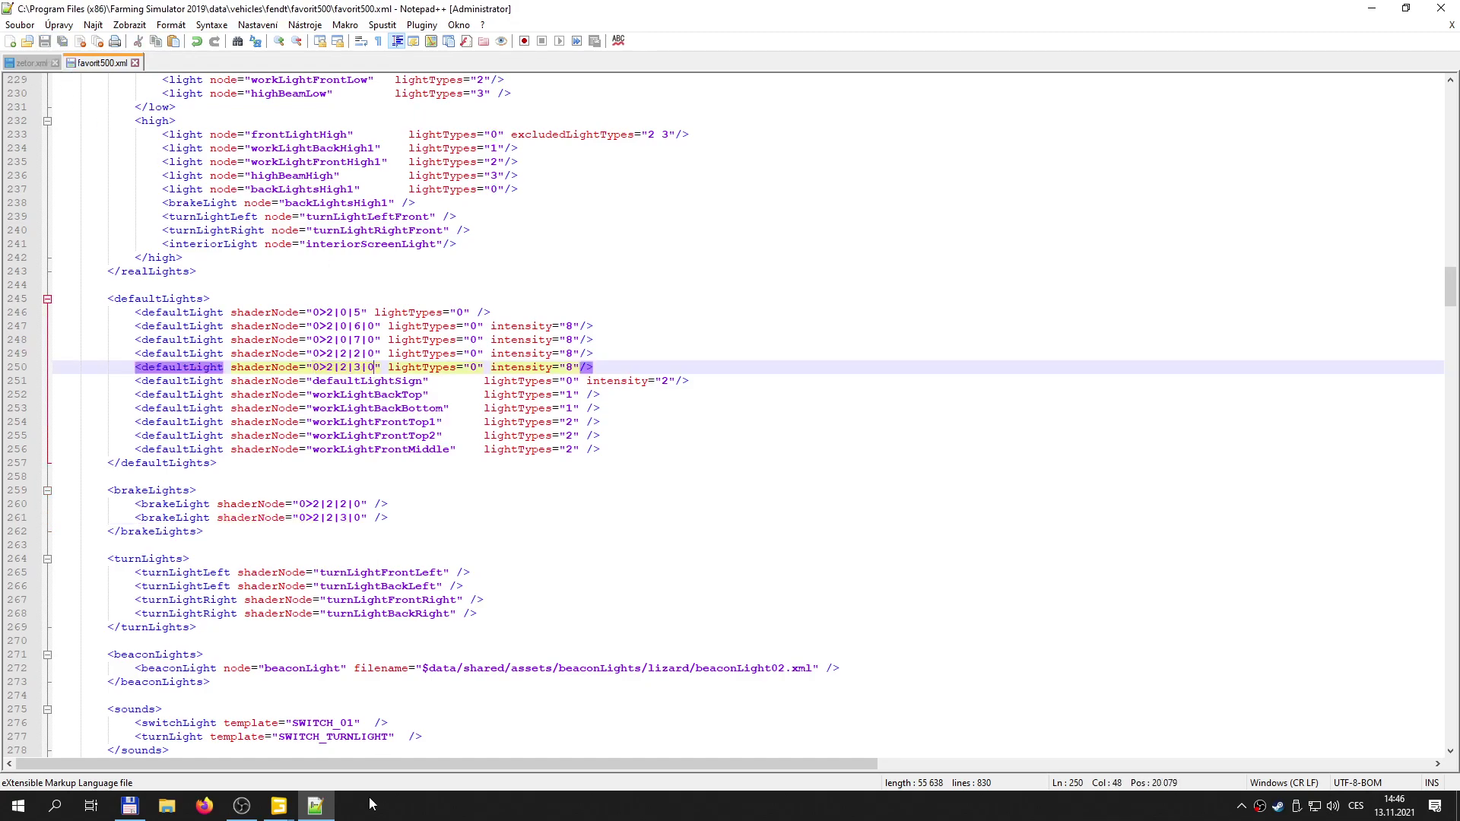
- Copy the index path of glass_static under defaultLights from GIANTS Editor and replace defaultLightSign with it, making the shaderNode 0>2|0|8
mouse_move(279, 805)
click(233, 733)
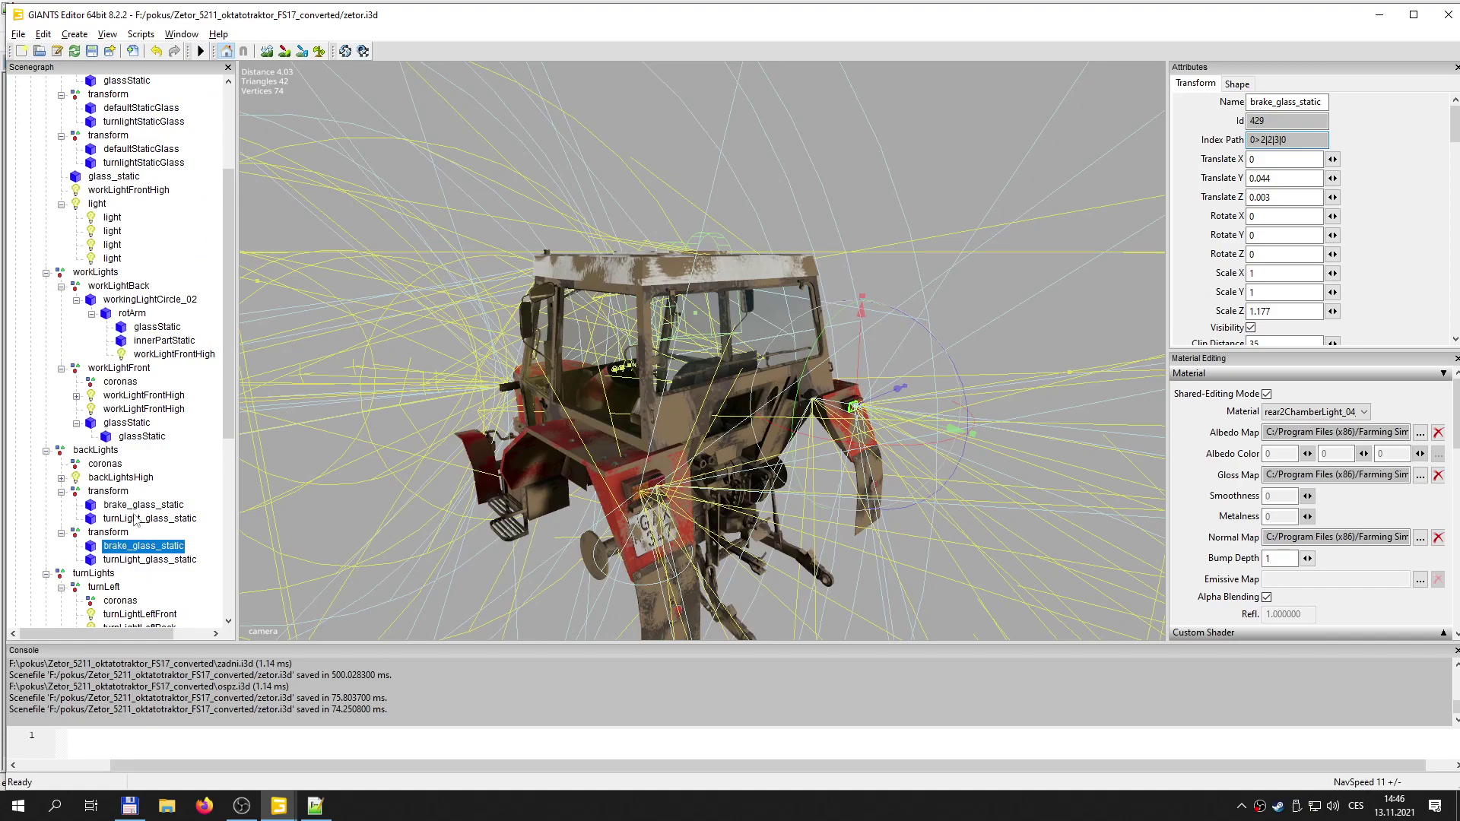
mouse_move(226, 373)
mouse_down()
mouse_move(226, 490)
mouse_move(248, 364)
mouse_up()
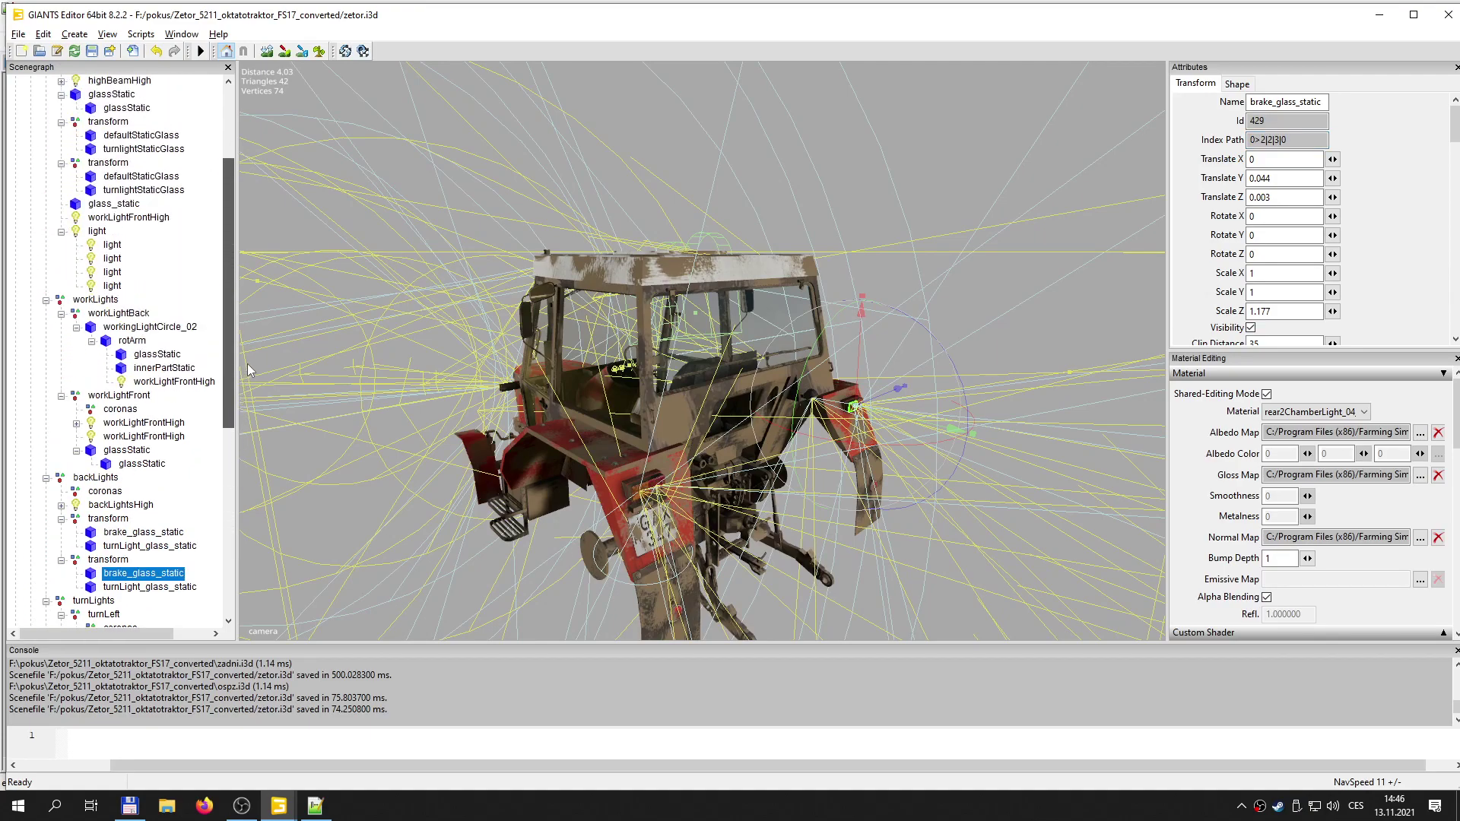
click(124, 205)
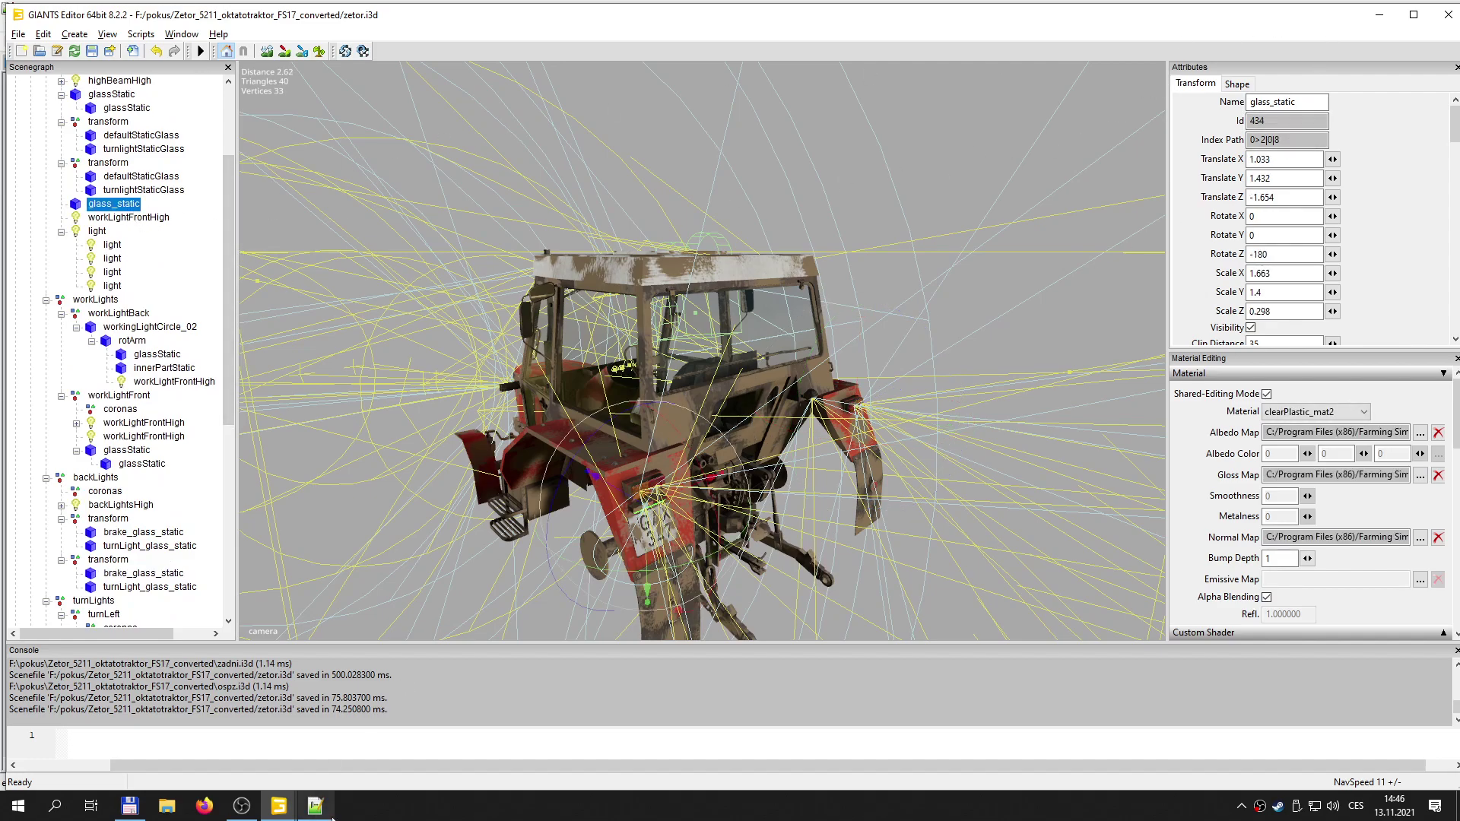
click(315, 805)
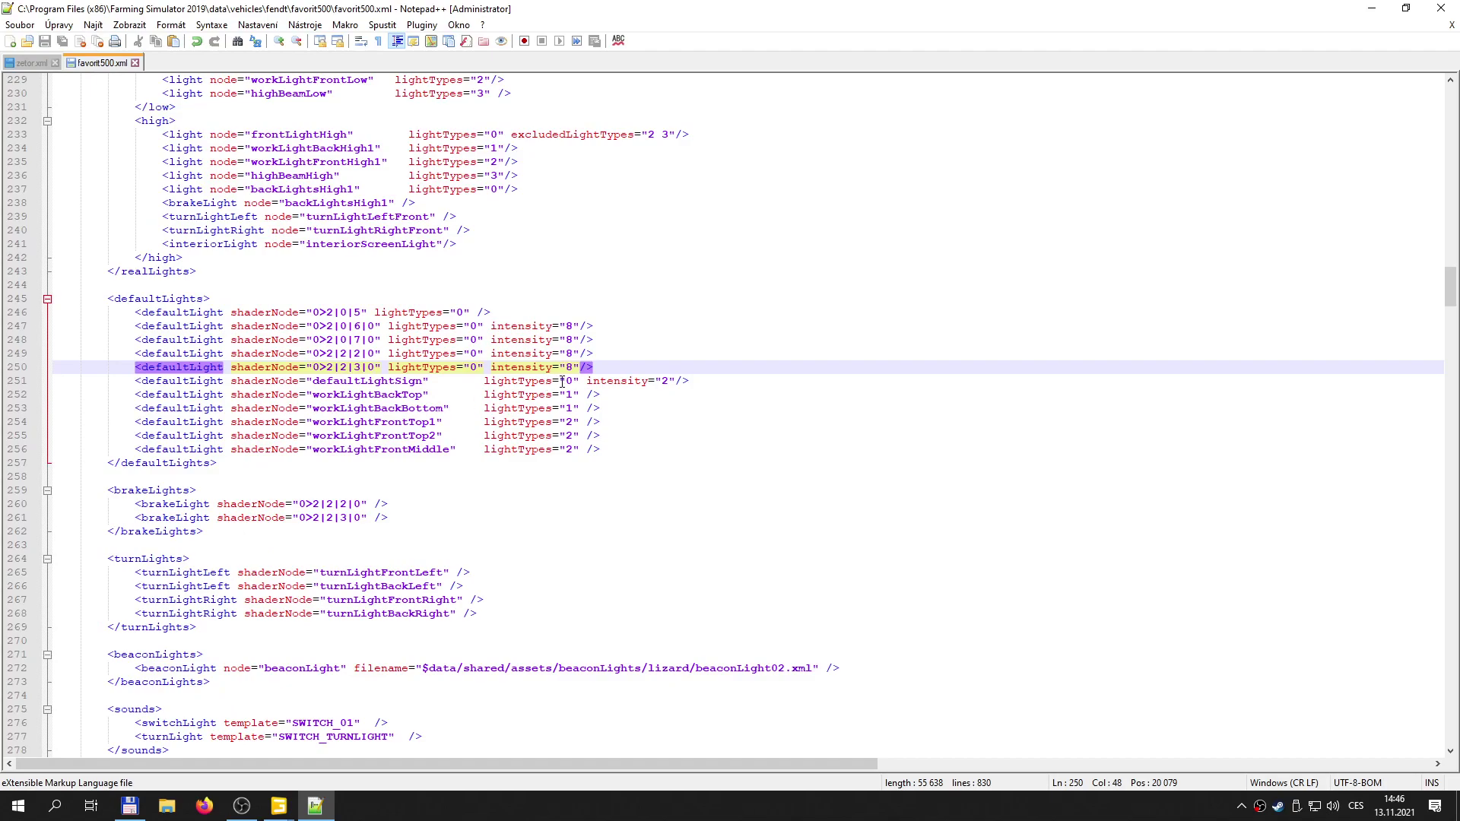
mouse_move(278, 805)
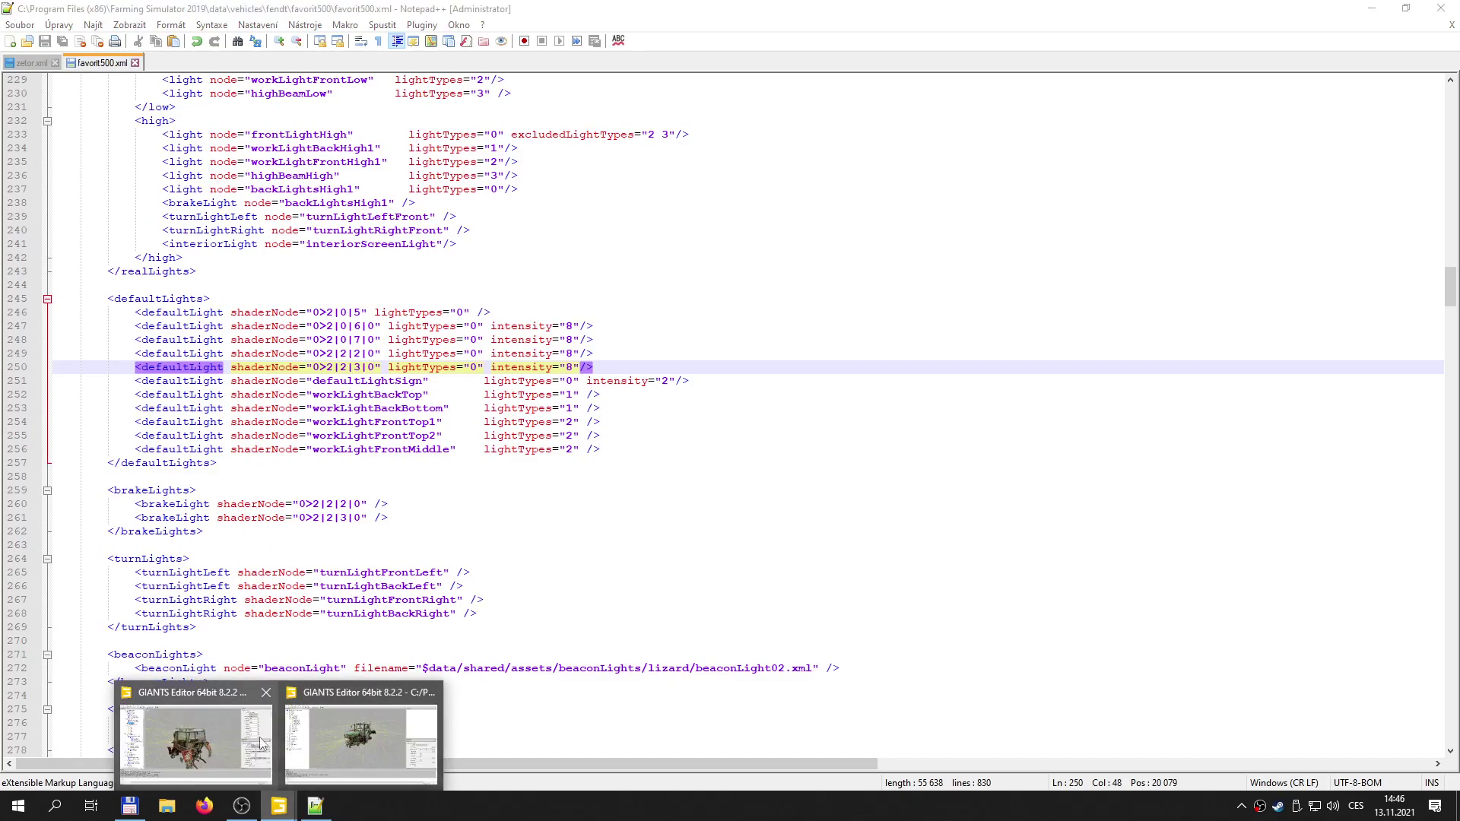
click(360, 734)
double_click(1308, 140)
key(ctrl+c)
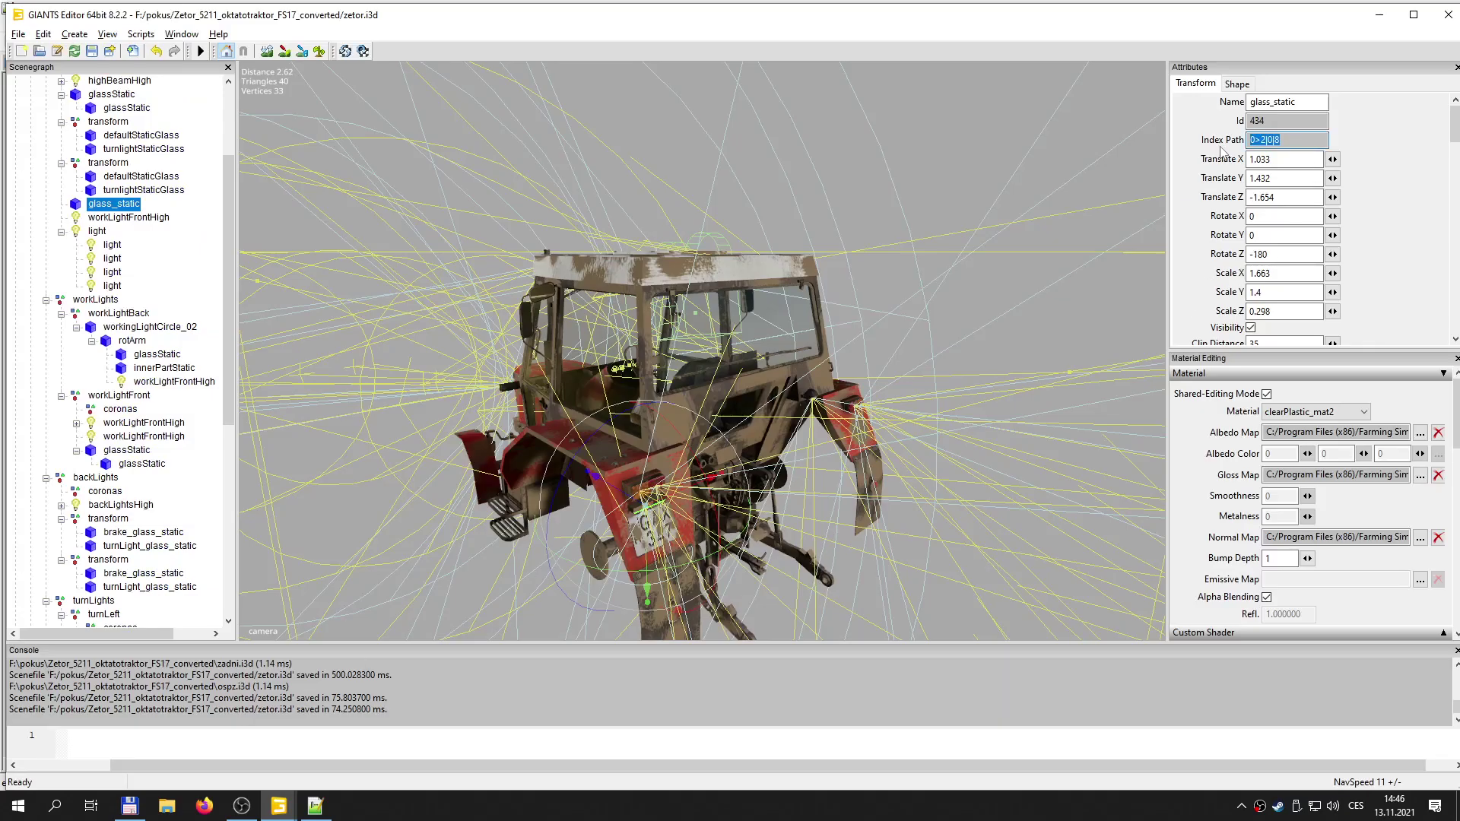
click(315, 805)
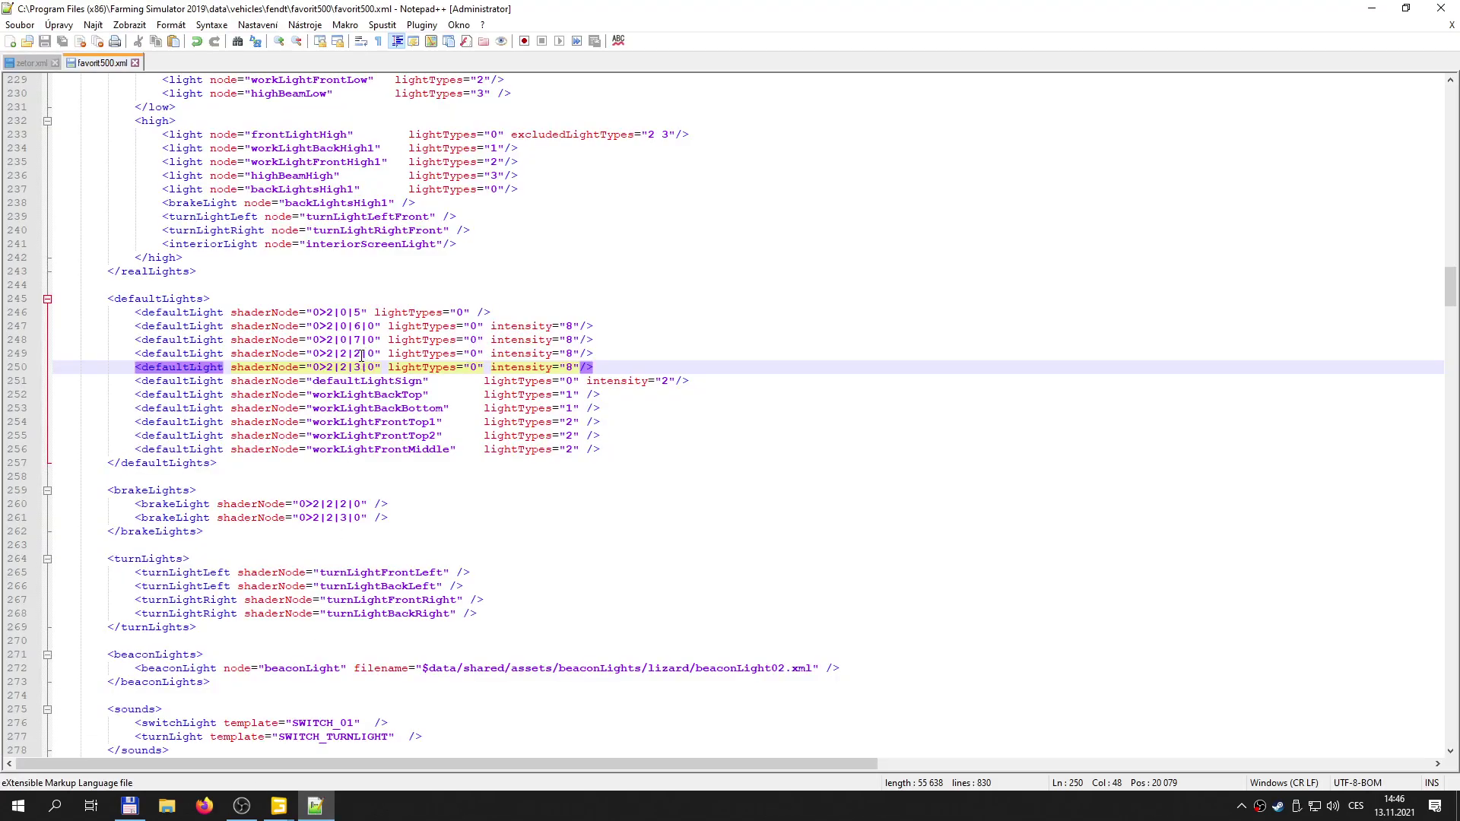
click(356, 383)
double_click(357, 382)
key(ctrl+v)
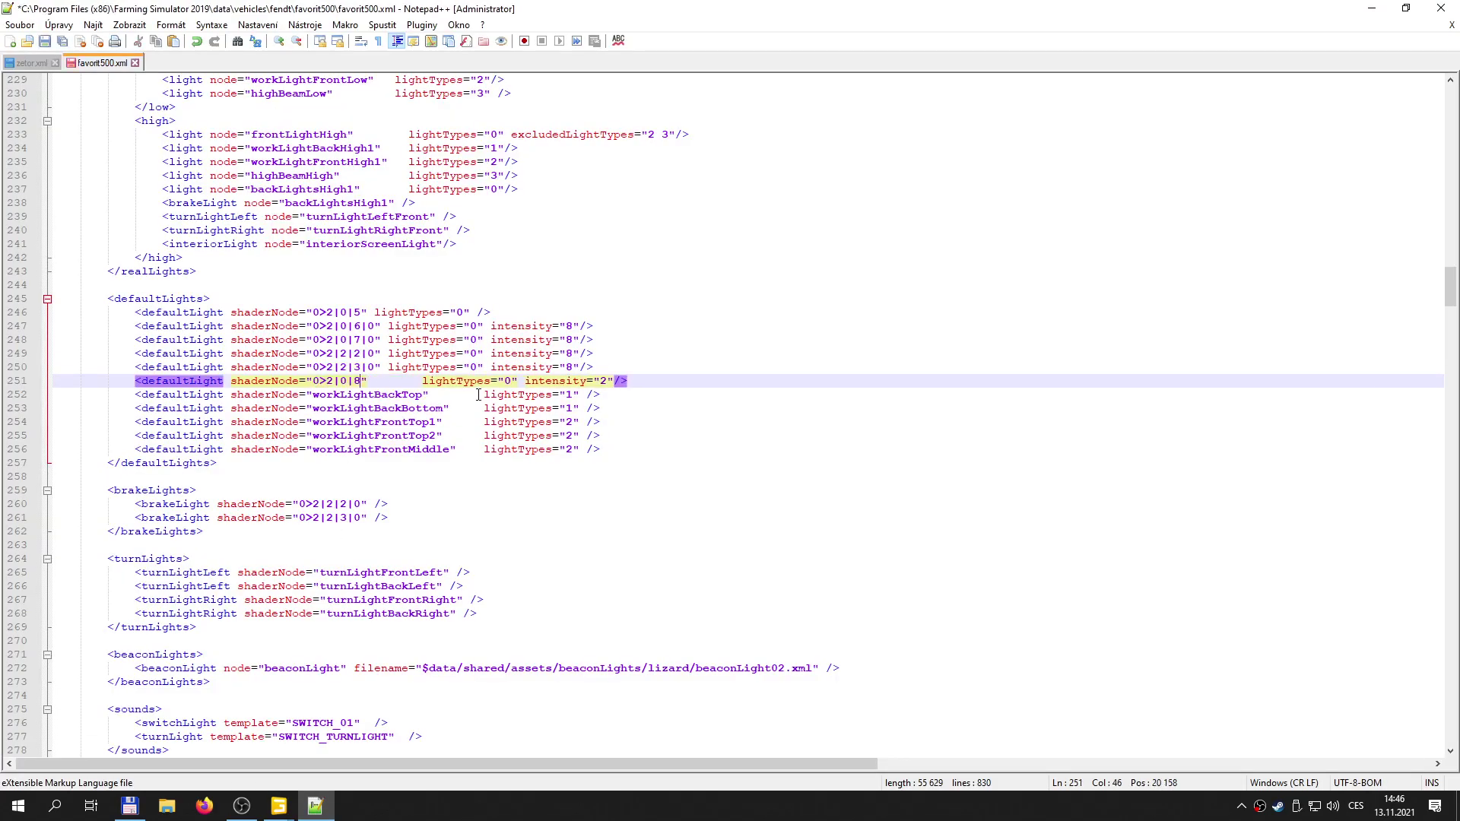
- Trim the extra spacing in the 0>2|0|8 defaultLight line, set its intensity to 8 and save favorit500.xml
key(BackSpace)
key(BackSpace)
key(BackSpace)
key(BackSpace)
key(BackSpace)
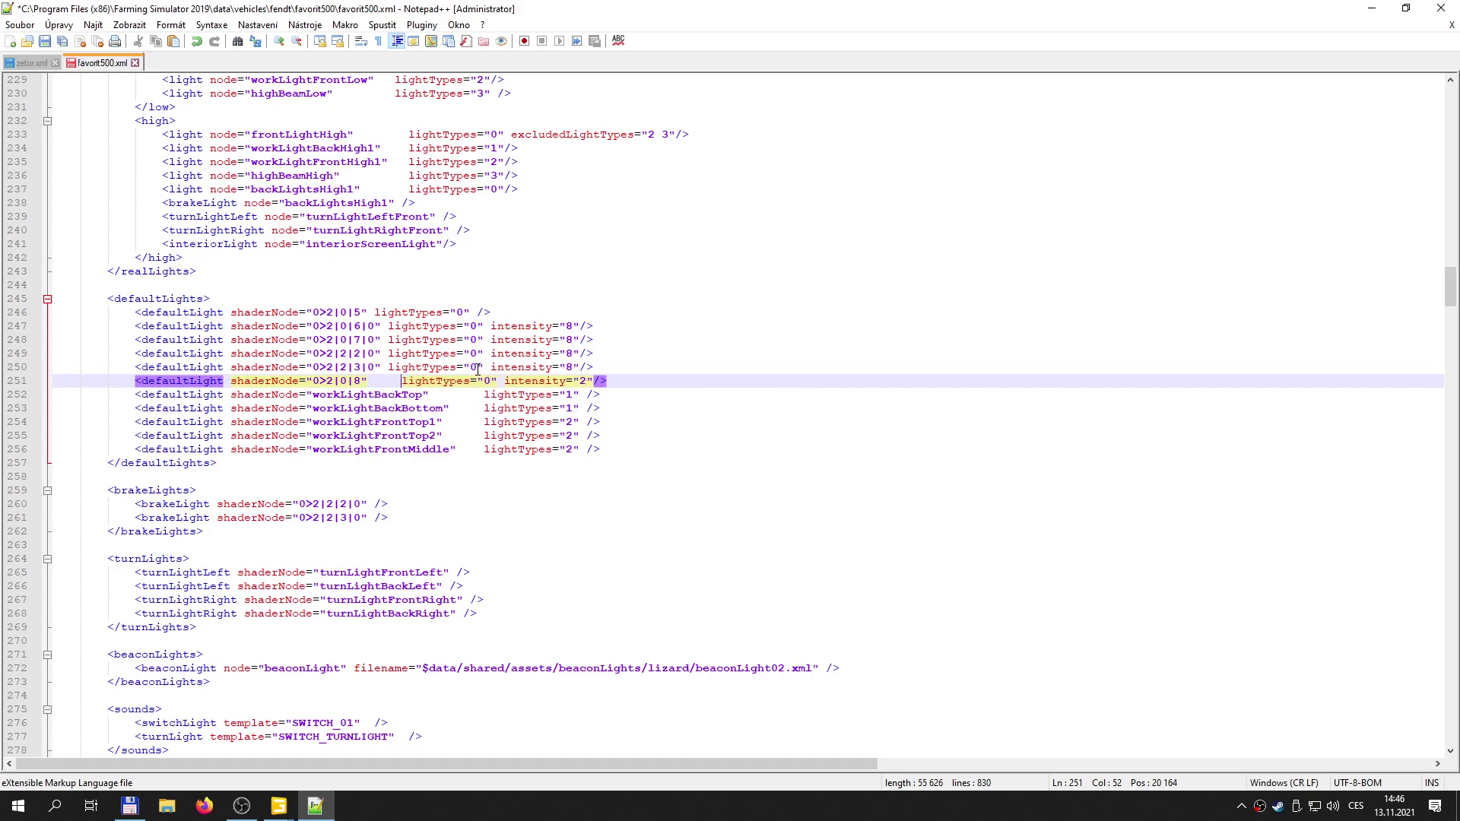
double_click(569, 380)
text(8)
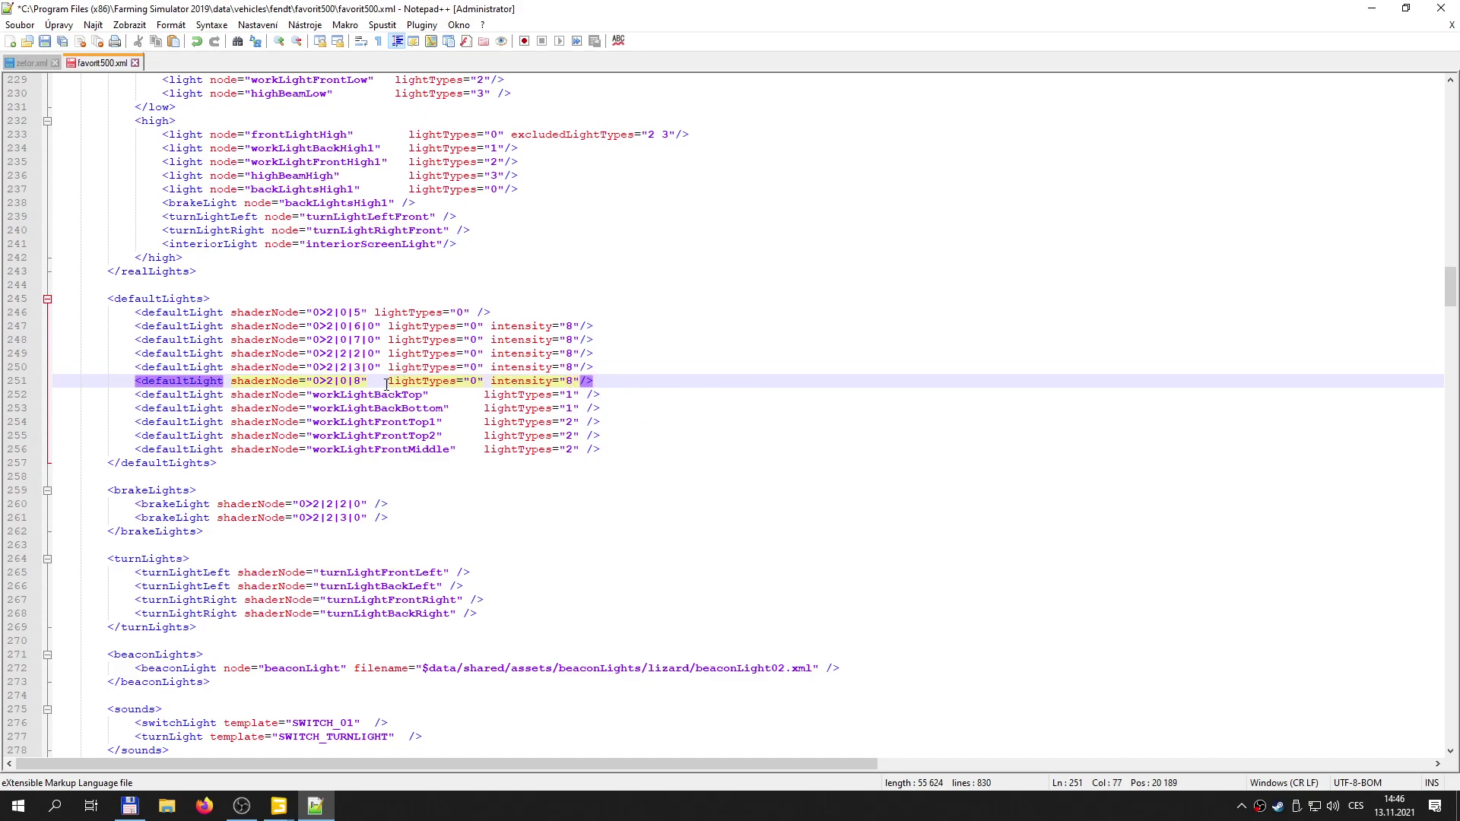
key(ctrl+s)
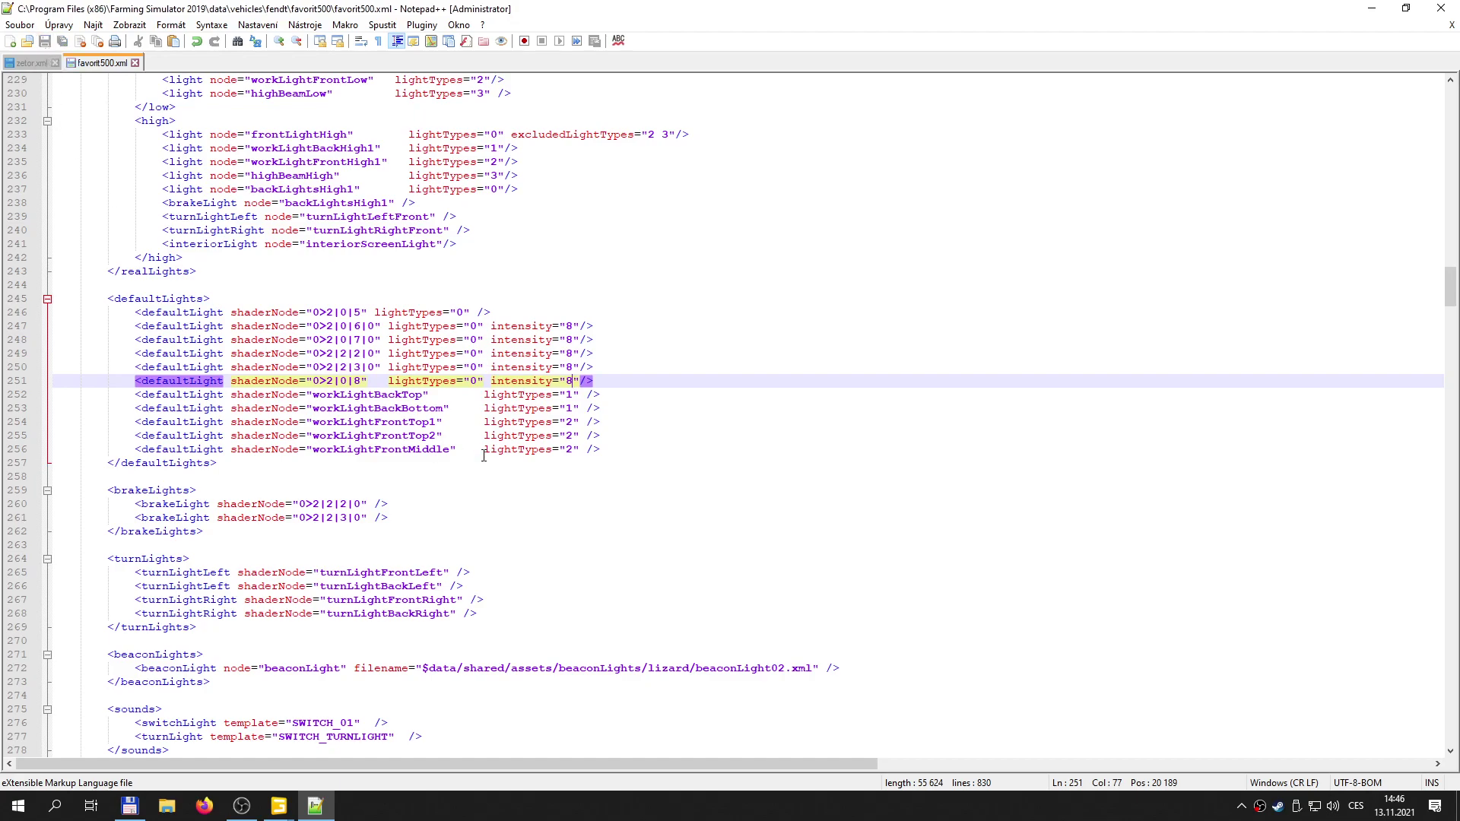
- In GIANTS Editor, check the position of workLightFront's upper glassStatic on the tractor and copy its index path
mouse_move(278, 806)
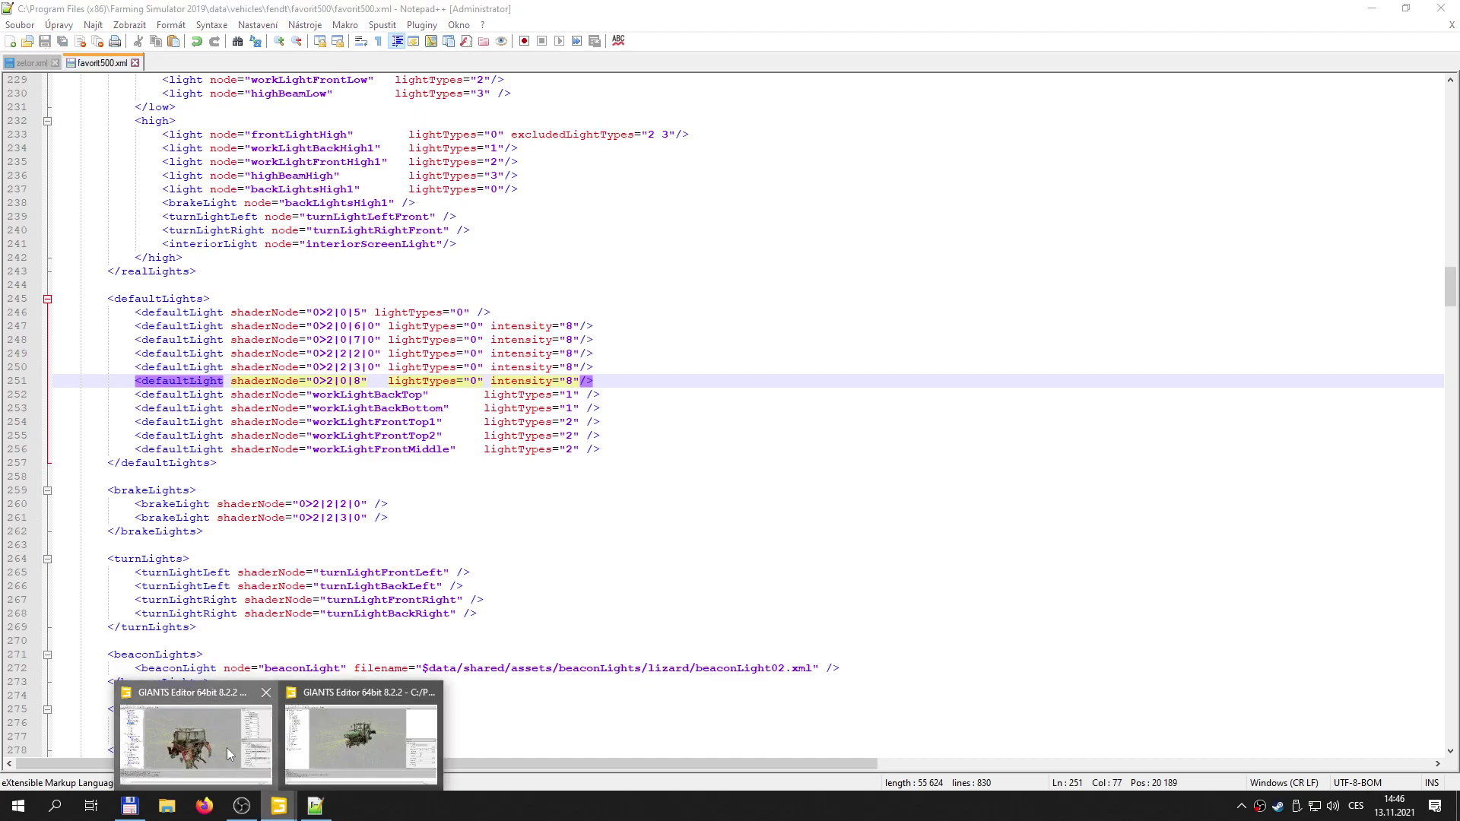
click(196, 734)
click(215, 183)
scroll(228, 202, up, 3)
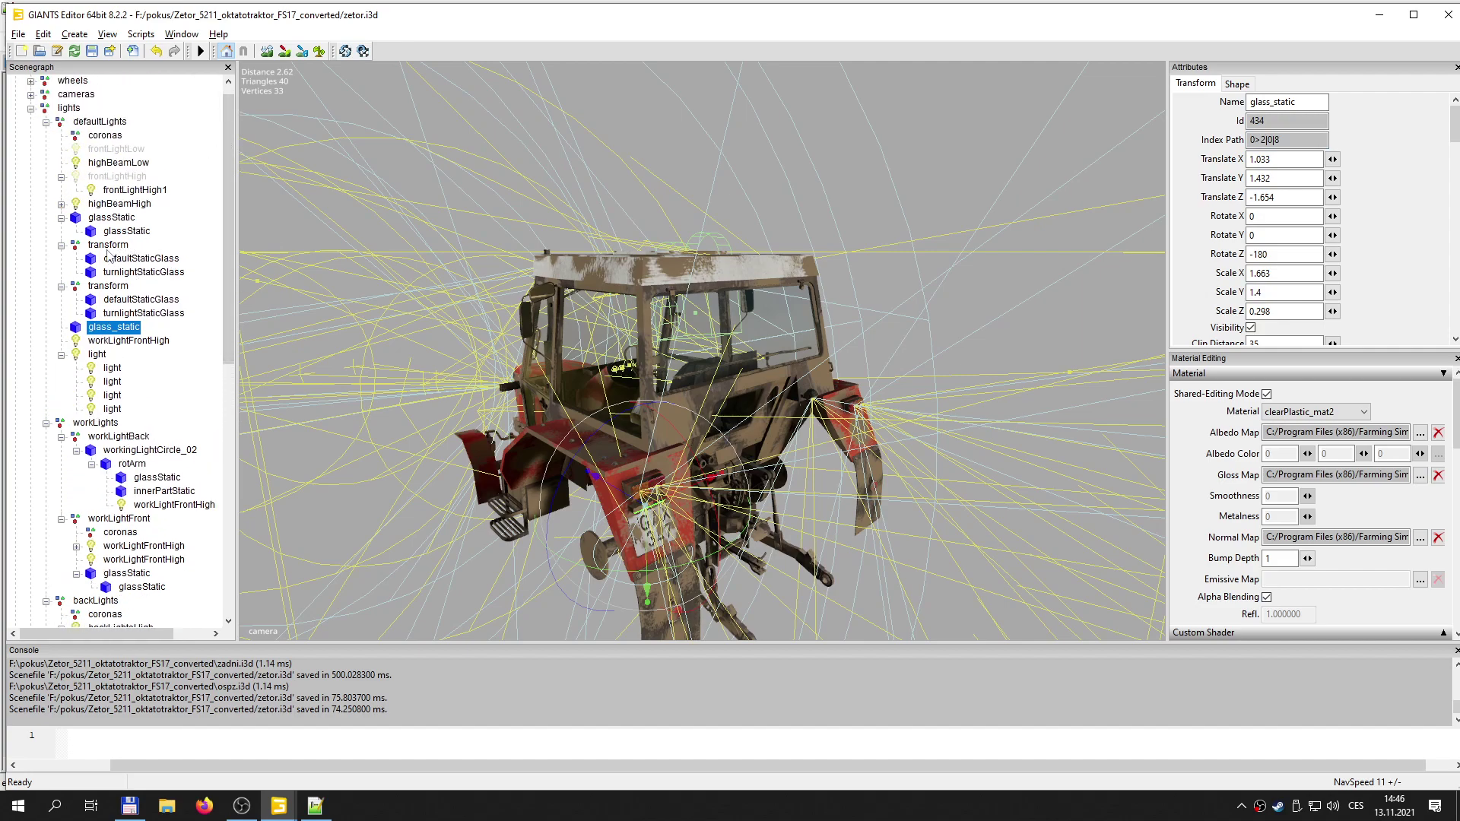
click(120, 219)
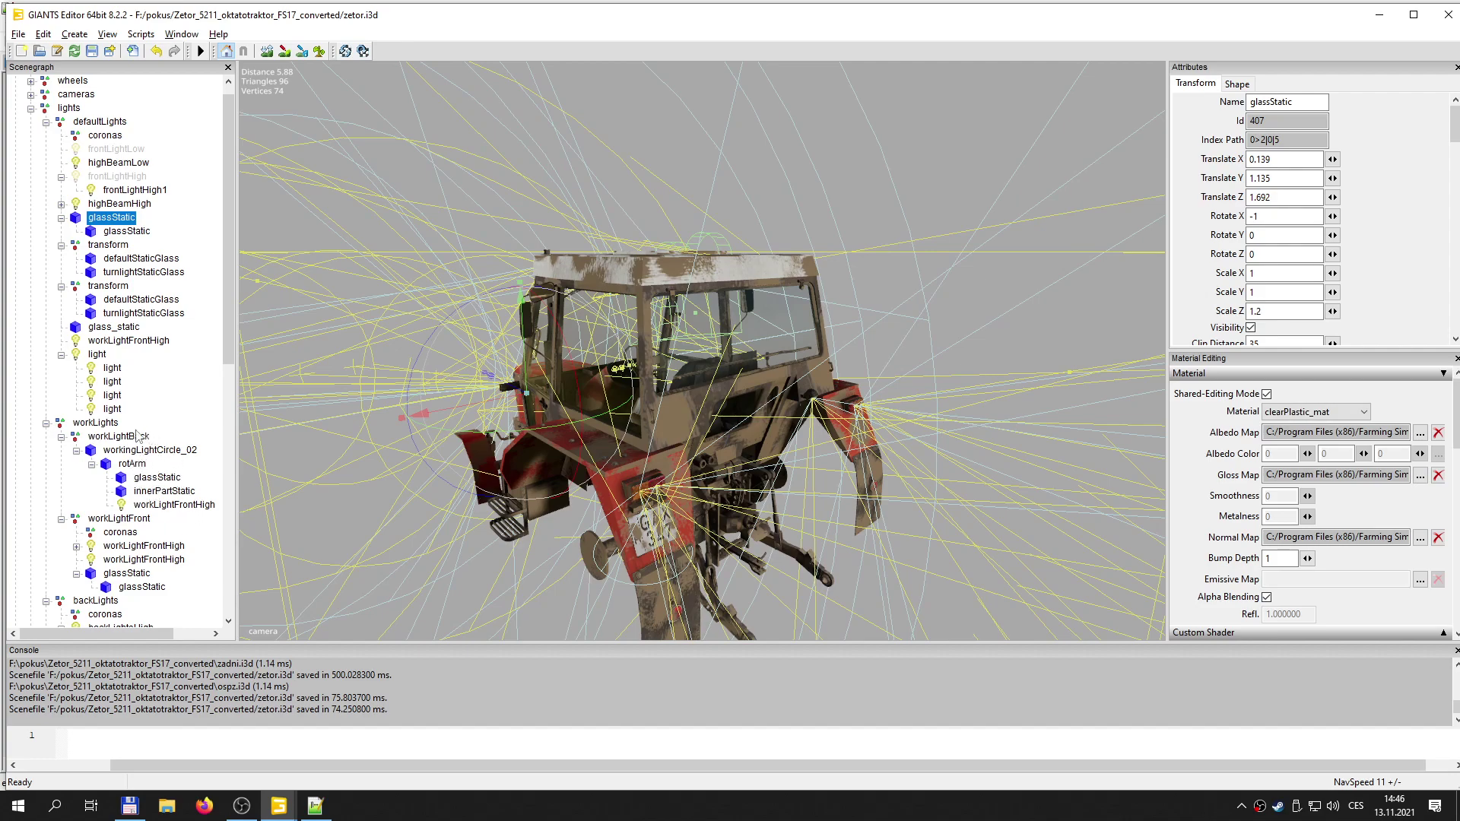
click(126, 573)
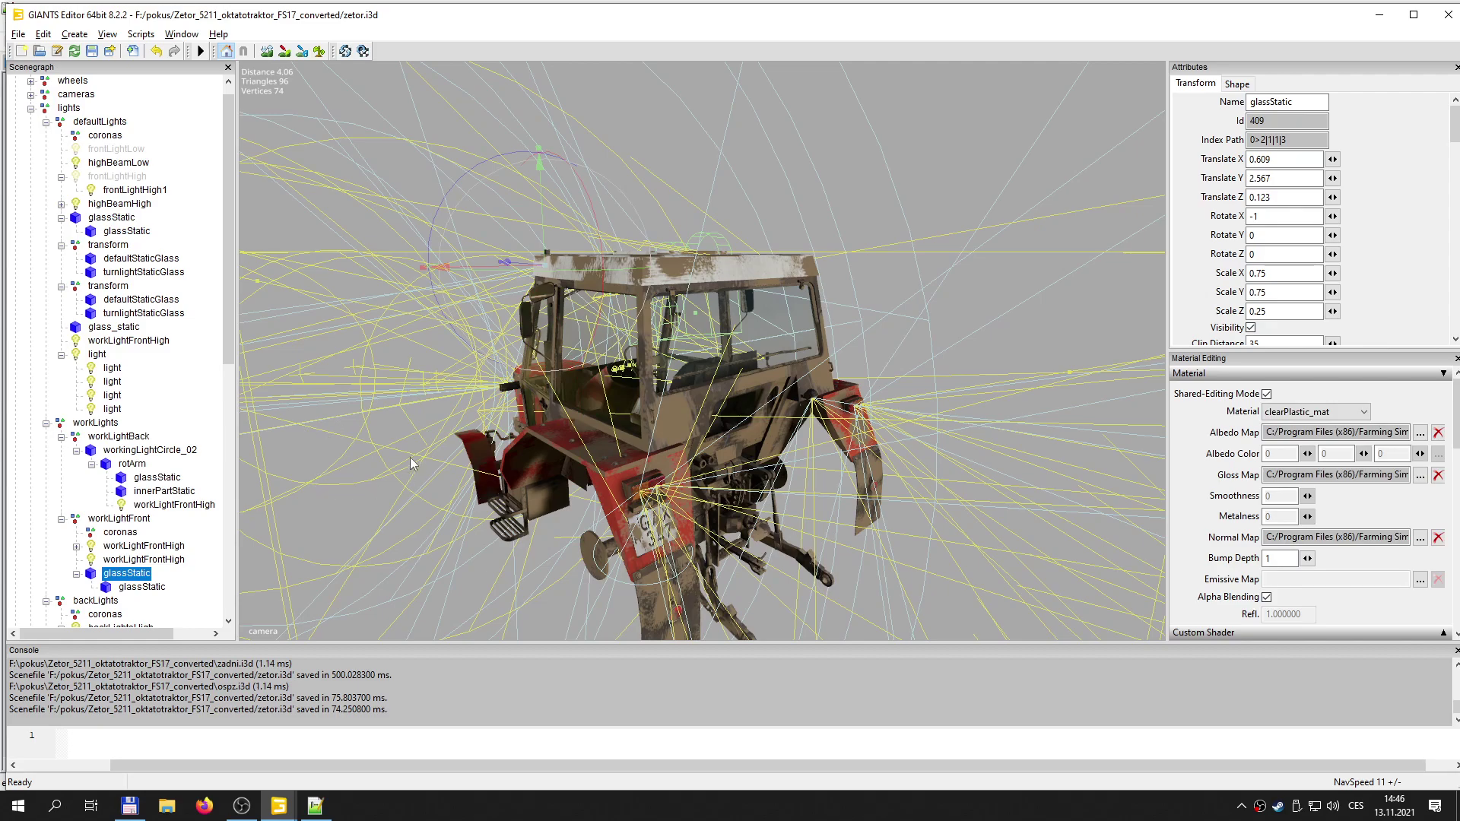
key(f)
scroll(626, 446, down, 3)
alt+drag(627, 446, 770, 435)
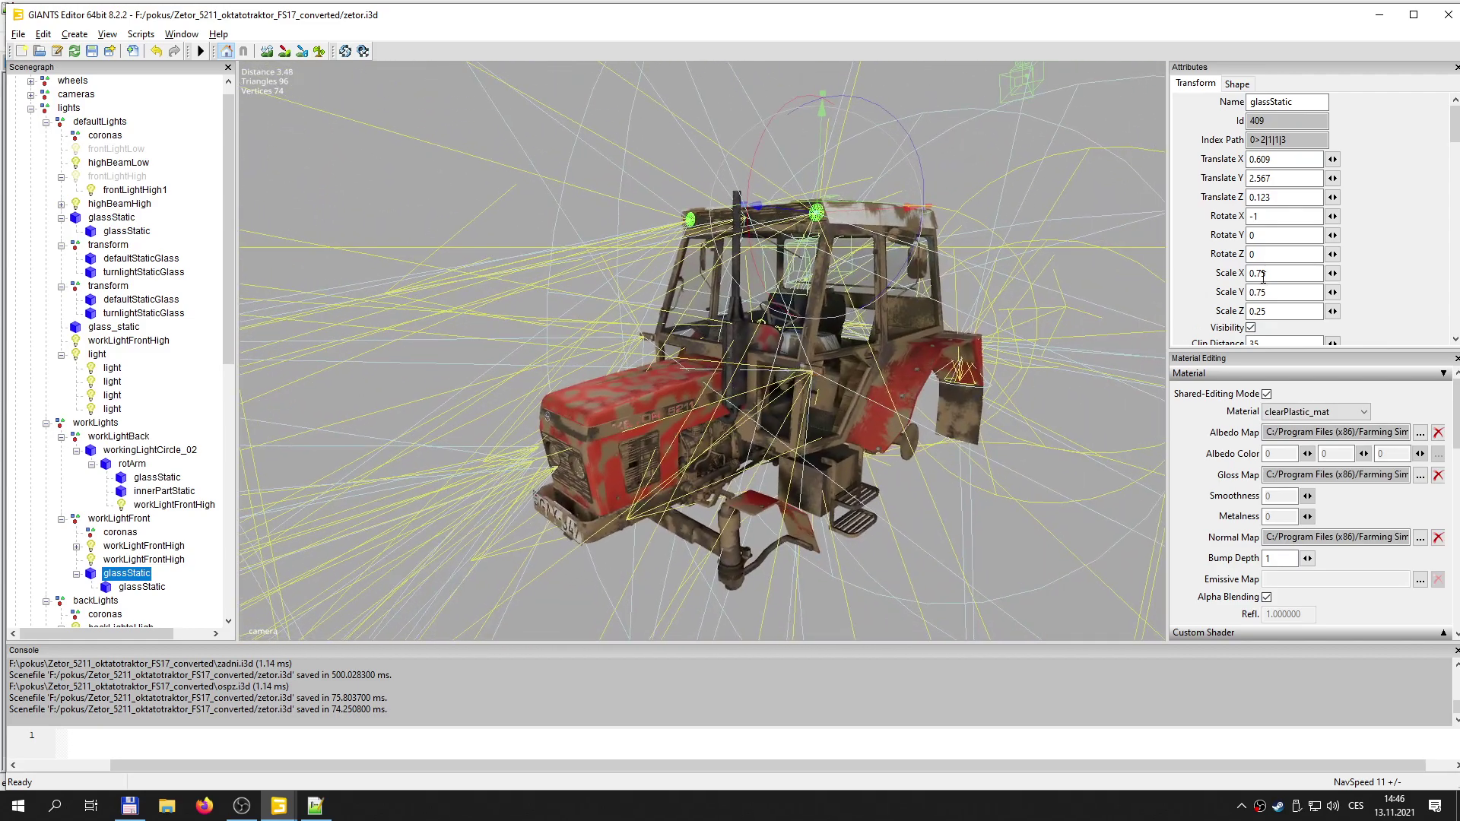
drag(1295, 140, 1213, 143)
key(ctrl+c)
- In favorit500.xml, replace workLightBackTop with 0>2|1|1|3 and delete the workLightBackBottom defaultLight line
click(315, 807)
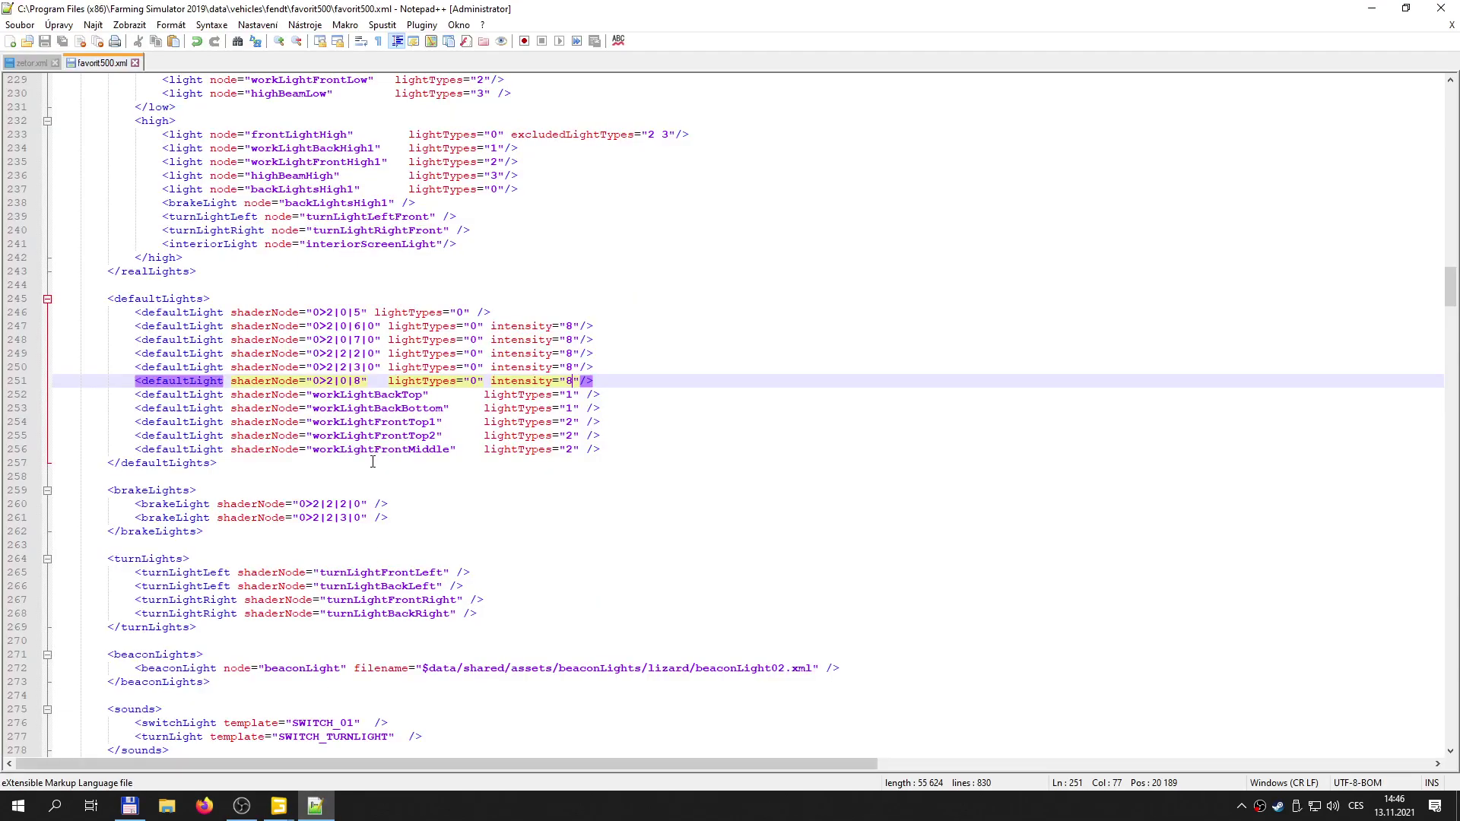
double_click(390, 395)
key(ctrl+v)
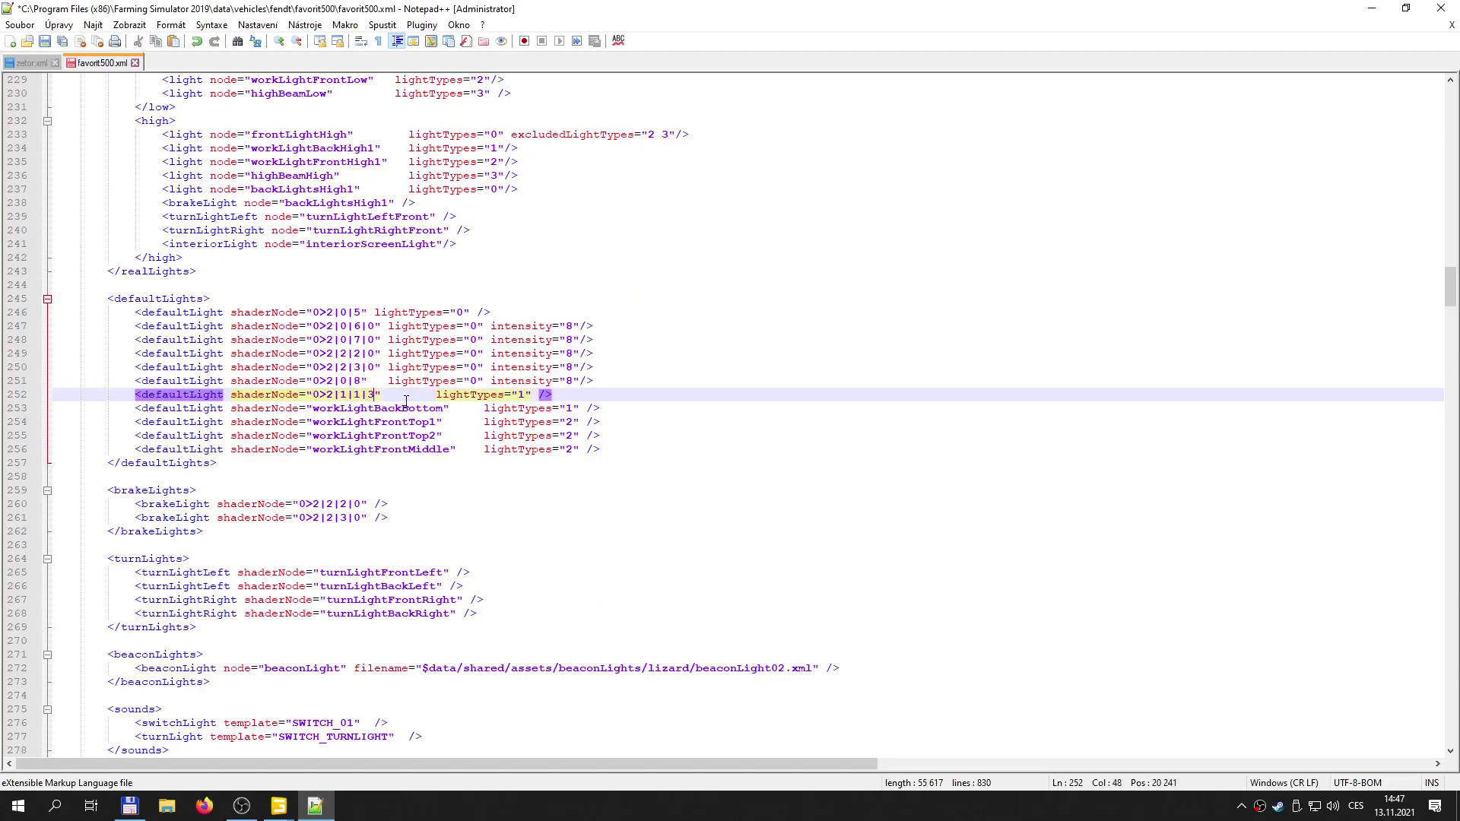
click(423, 409)
key(Home)
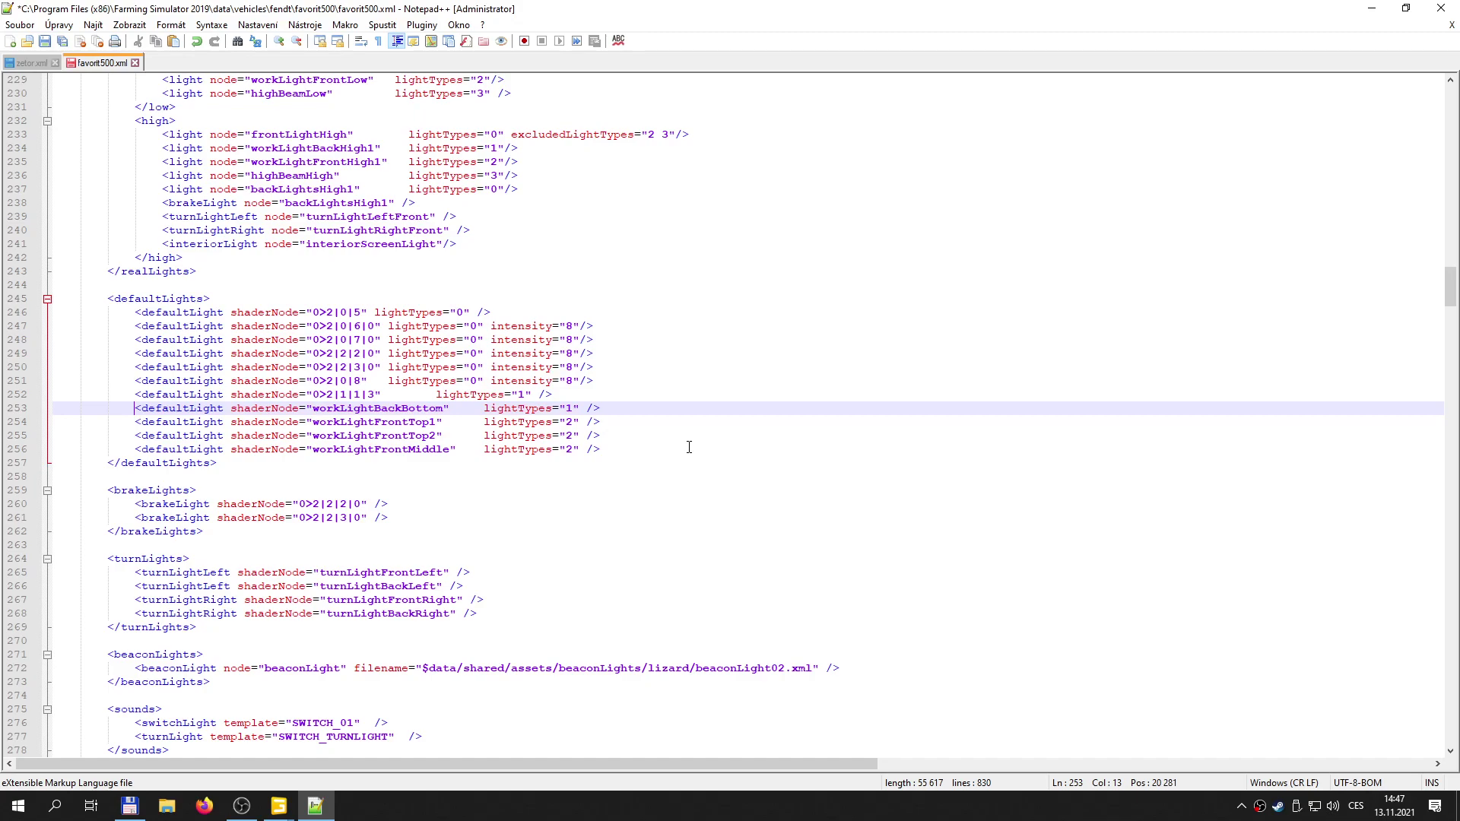
key(Home)
key(shift+Down)
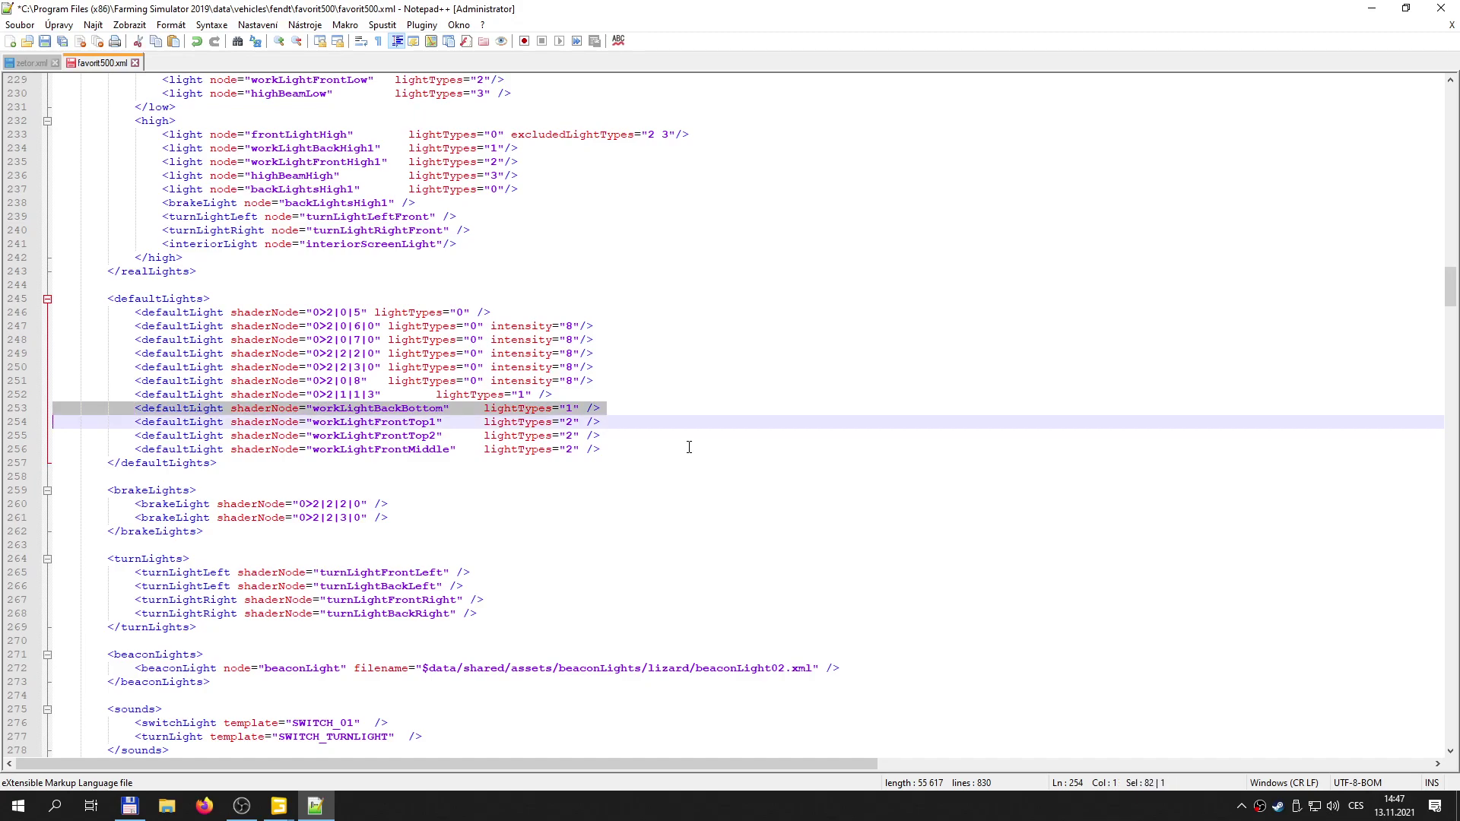
key(Delete)
- Replace workLightFrontTop1 with the index path of glassStatic under workLightBack's rotArm in GIANTS Editor, making the shaderNode 0>2|1|0|0|0|0
mouse_move(279, 805)
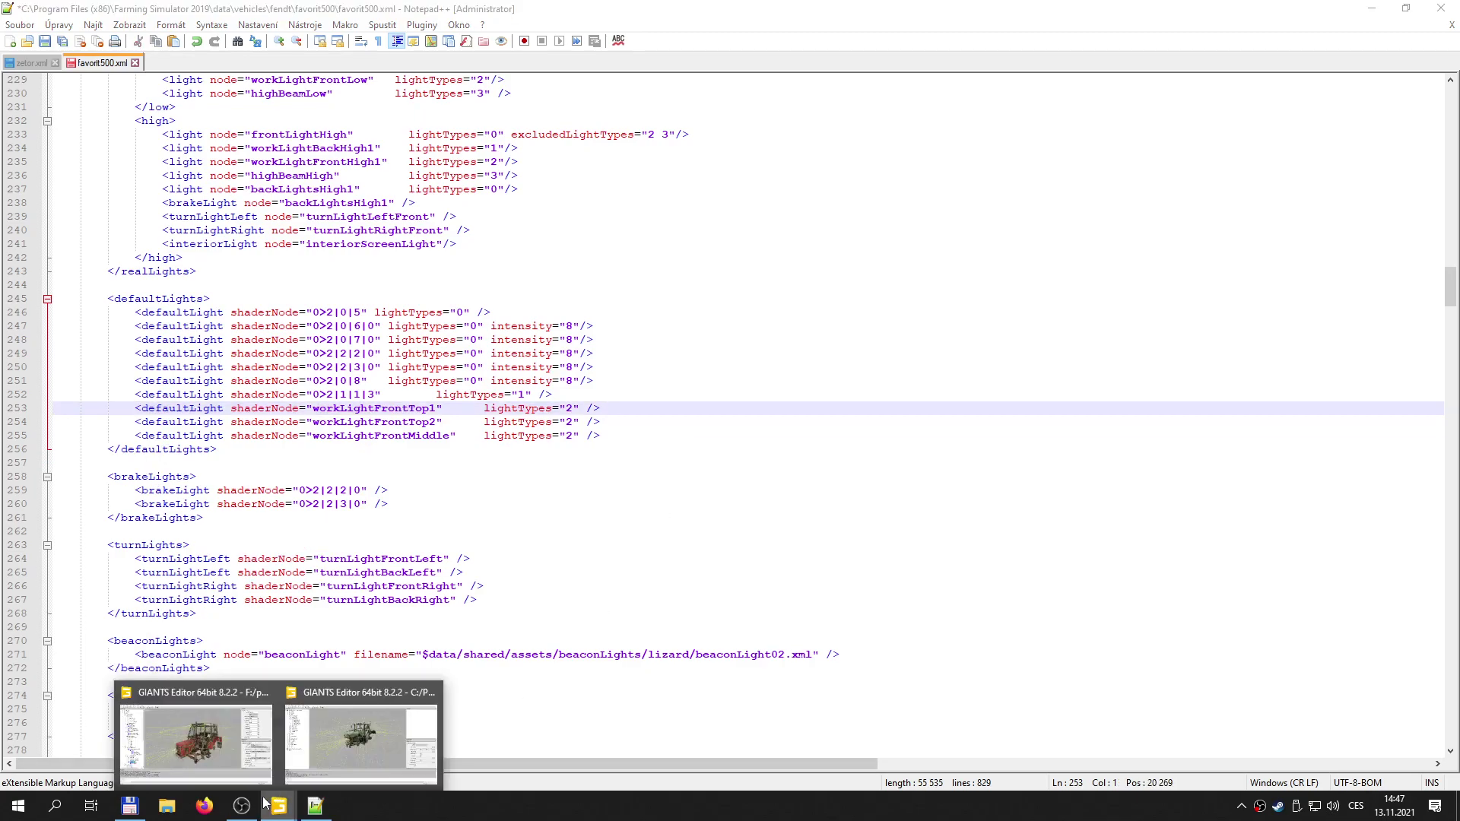
click(220, 756)
alt+drag(866, 552, 653, 514)
right_drag(653, 514, 635, 487)
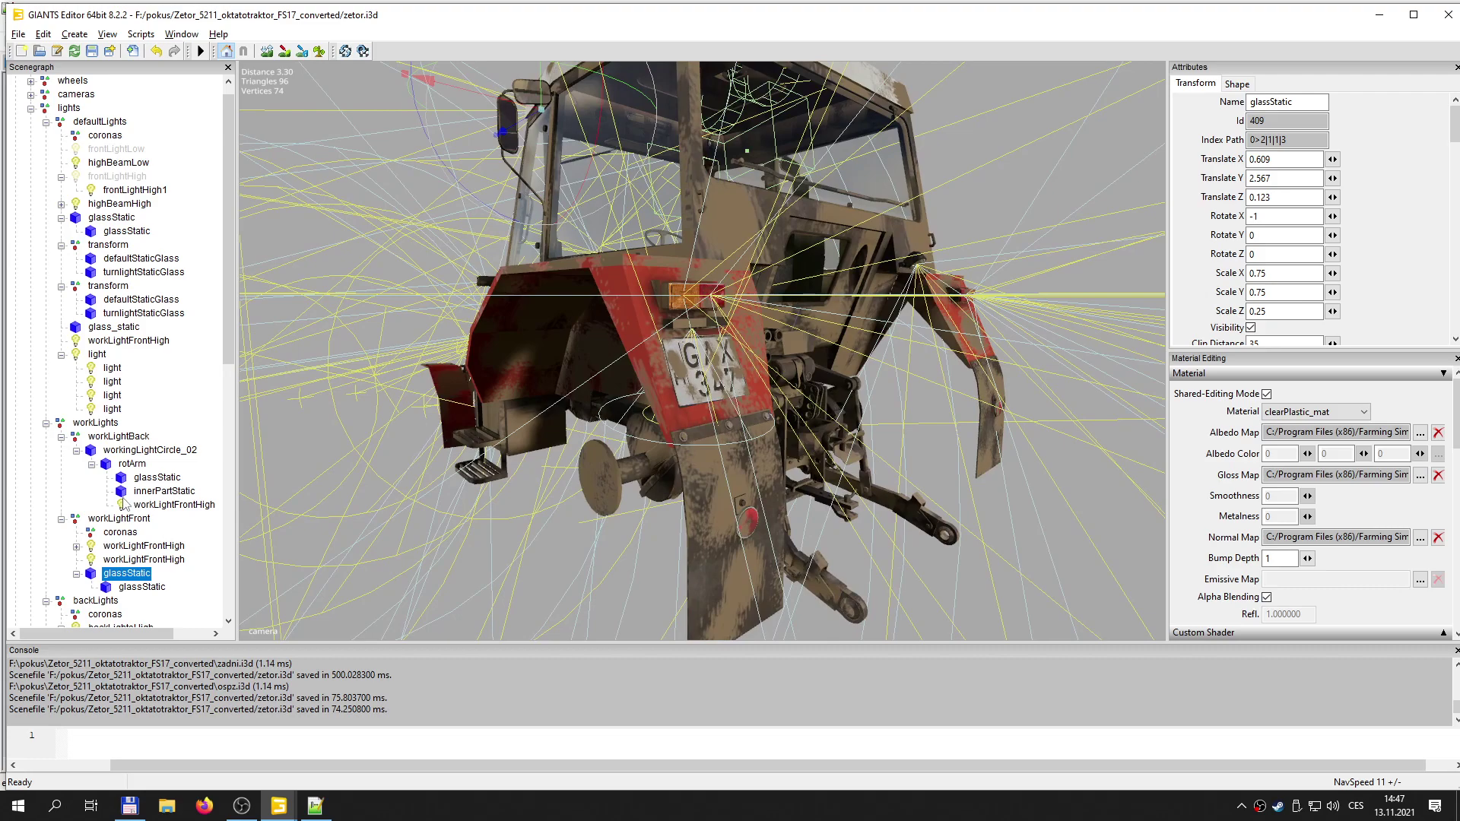
click(161, 478)
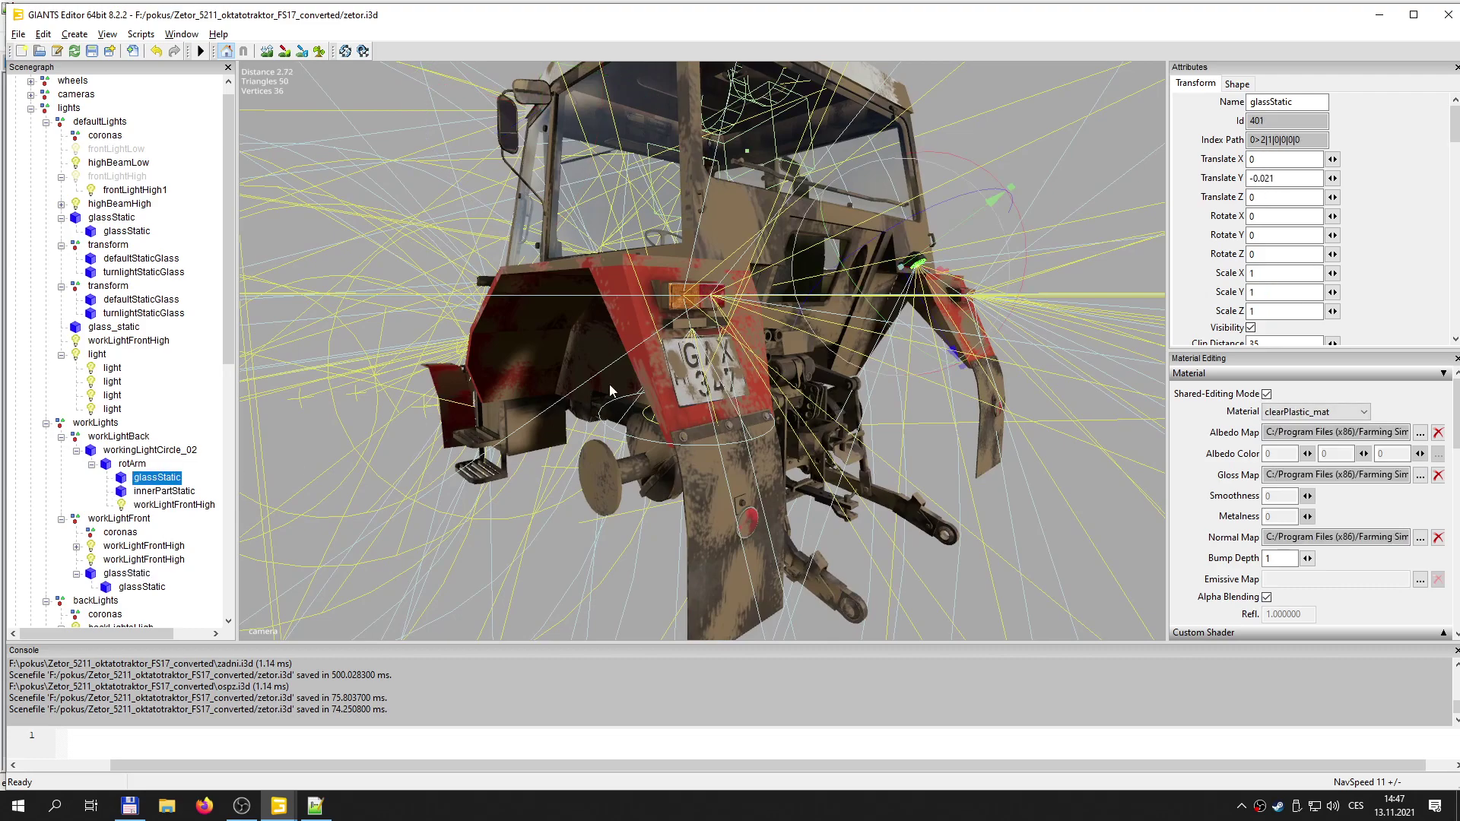
drag(1306, 143, 1239, 148)
click(314, 806)
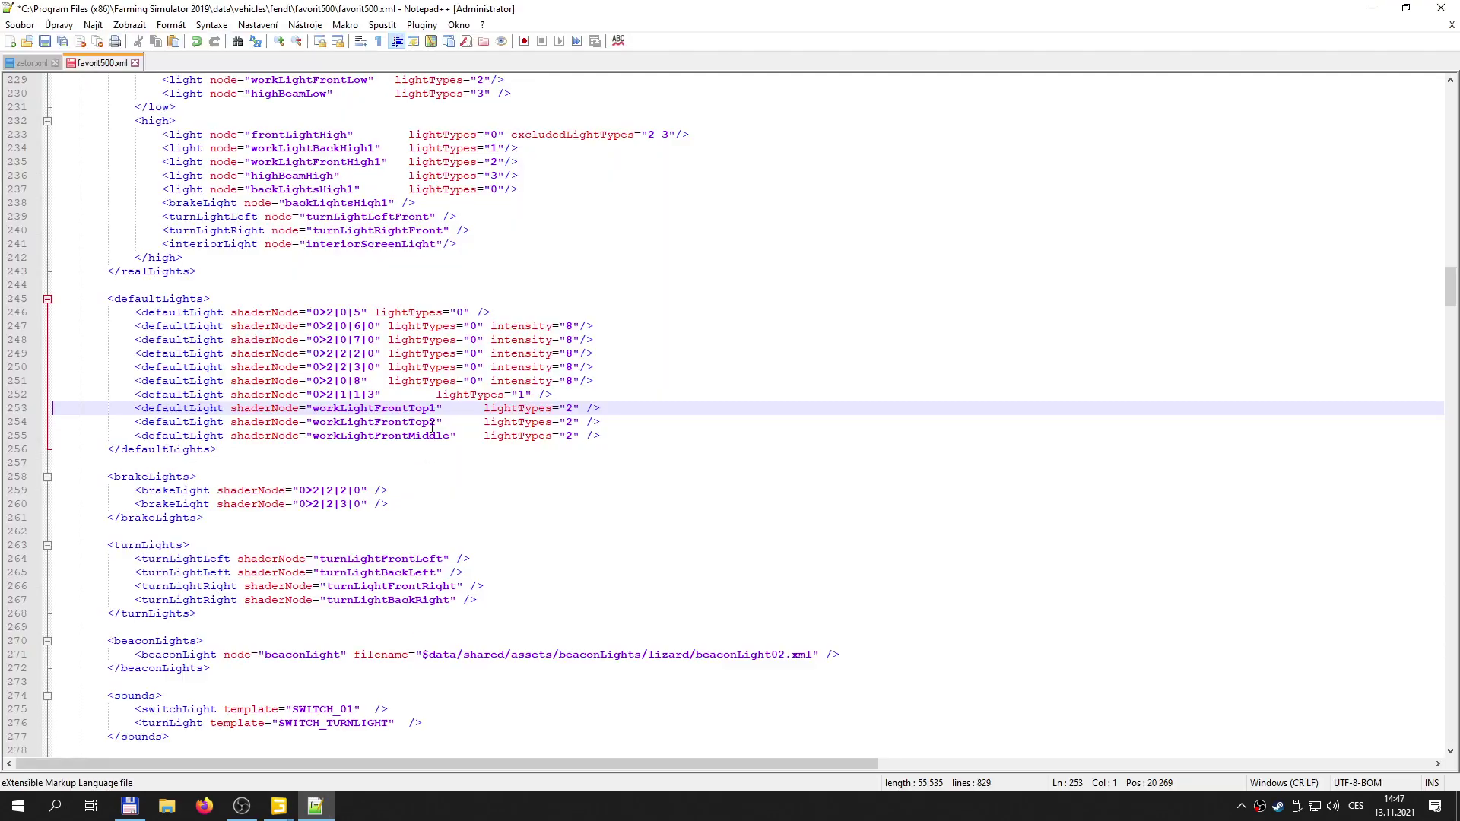
double_click(376, 408)
text(0>2|1|0|0|0|0)
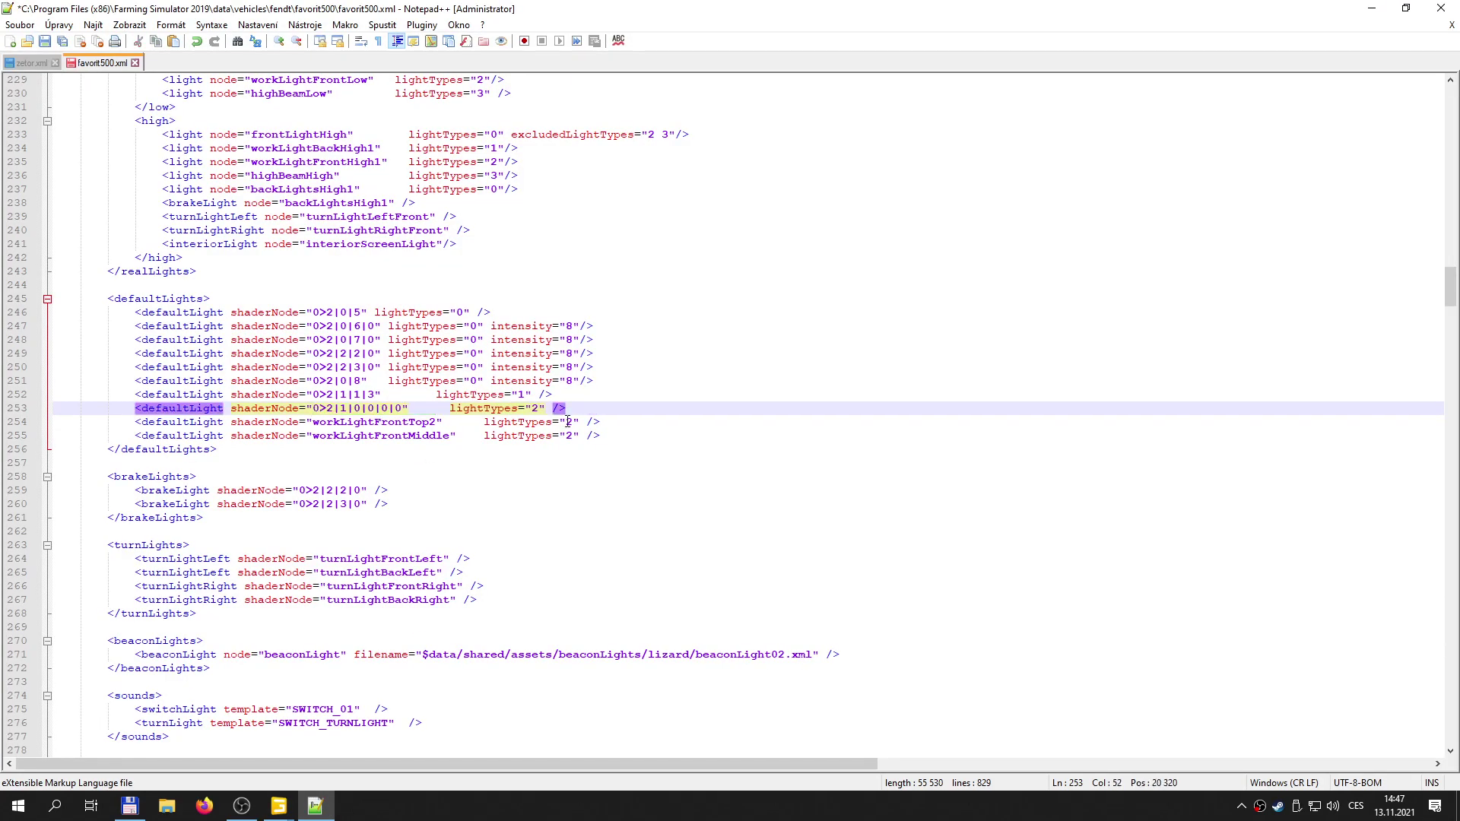
- Delete the workLightFrontTop2 and workLightFrontMiddle defaultLight lines and save favorit500.xml
click(568, 421)
key(Home)
key(shift+Down)
key(shift+Down)
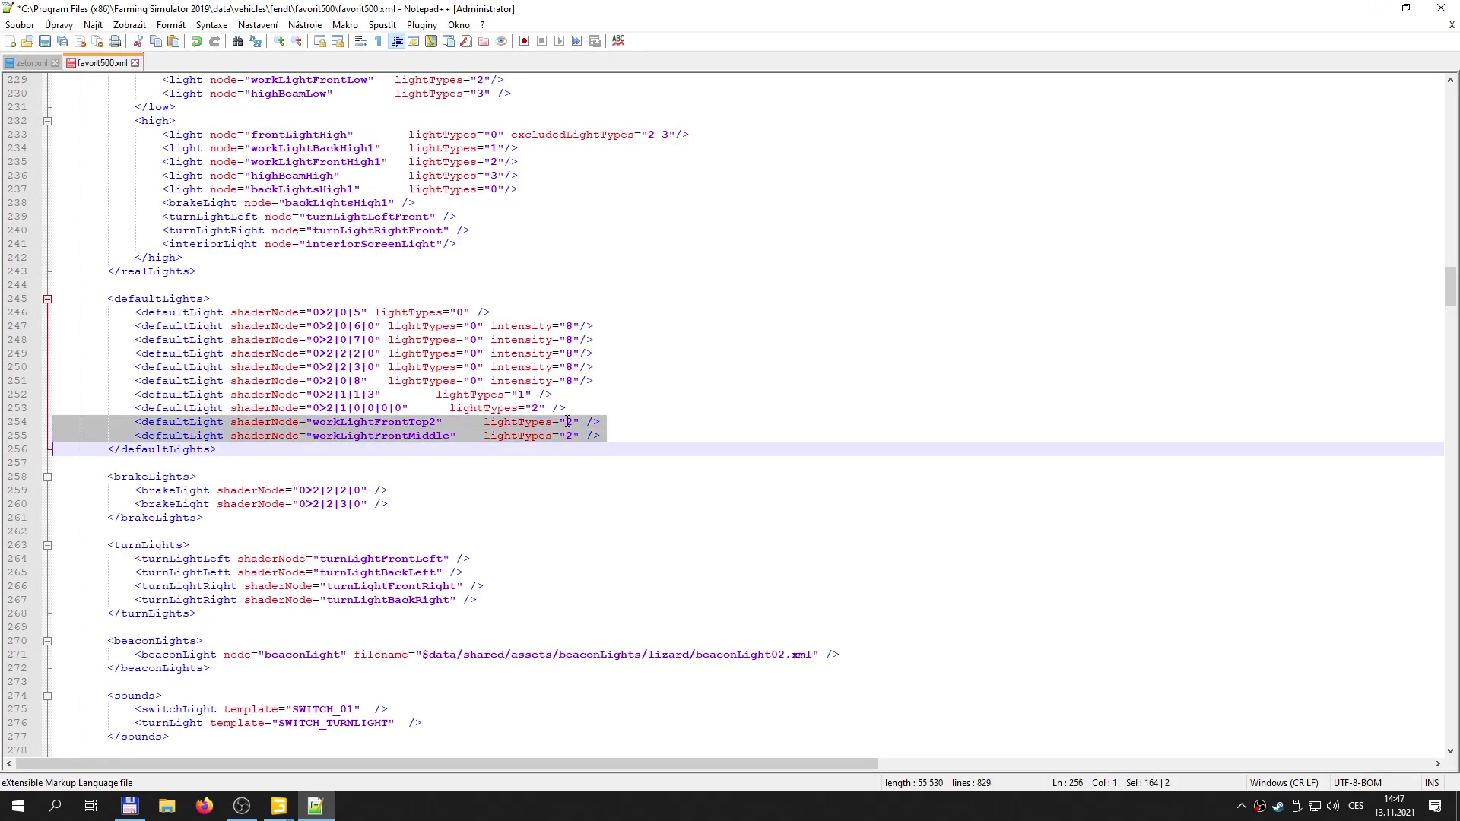
key(Delete)
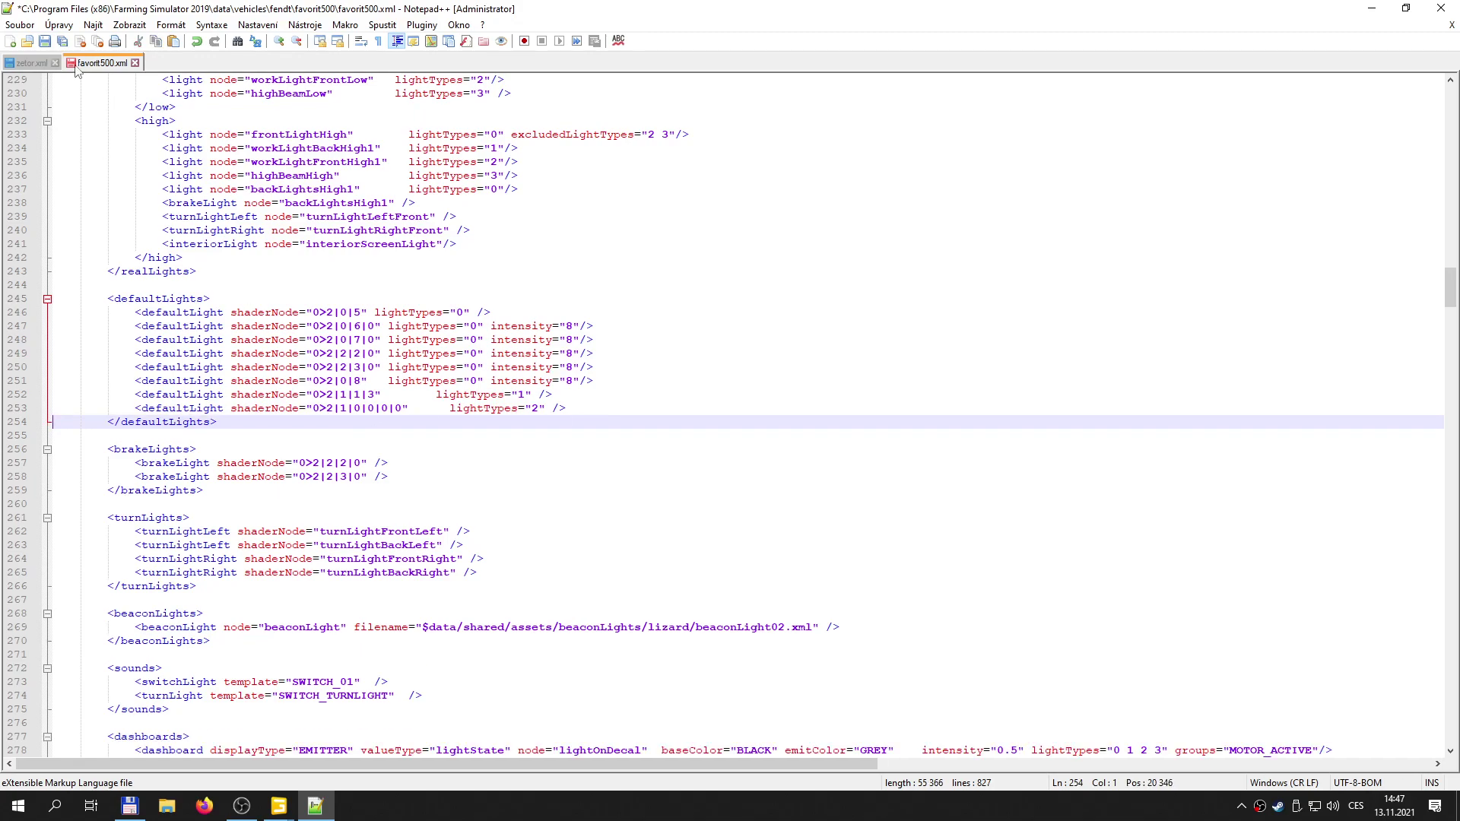
key(ctrl+s)
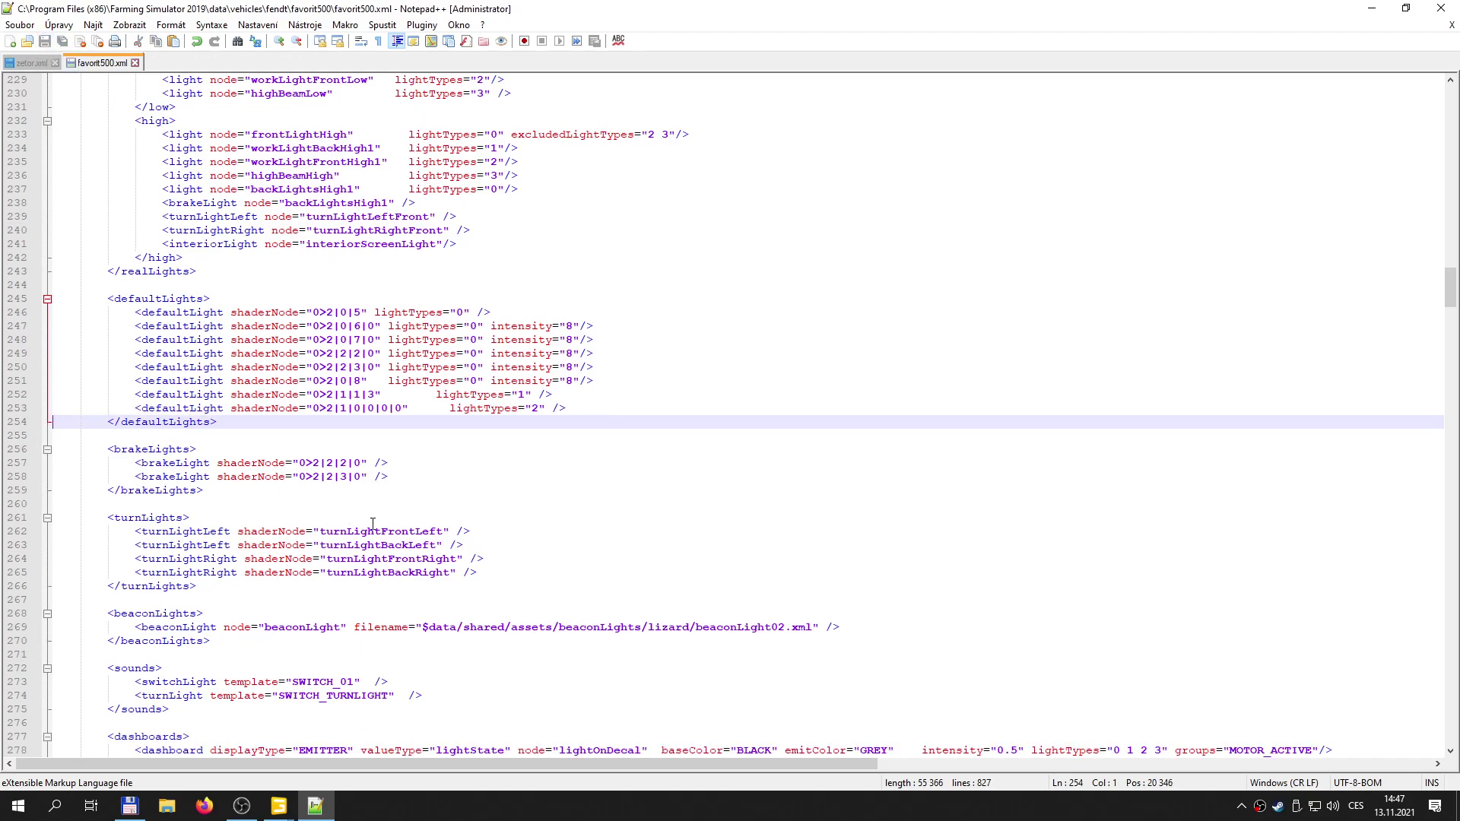
- Replace turnLightFrontLeft with the index path of turnlightStaticGlass in defaultLights' first transform from GIANTS Editor, making the shaderNode 0>2|0|6|1
click(370, 525)
click(232, 727)
alt+middle_drag(734, 479, 437, 456)
alt+drag(438, 457, 852, 491)
scroll(843, 479, down, 3)
middle_drag(834, 467, 709, 385)
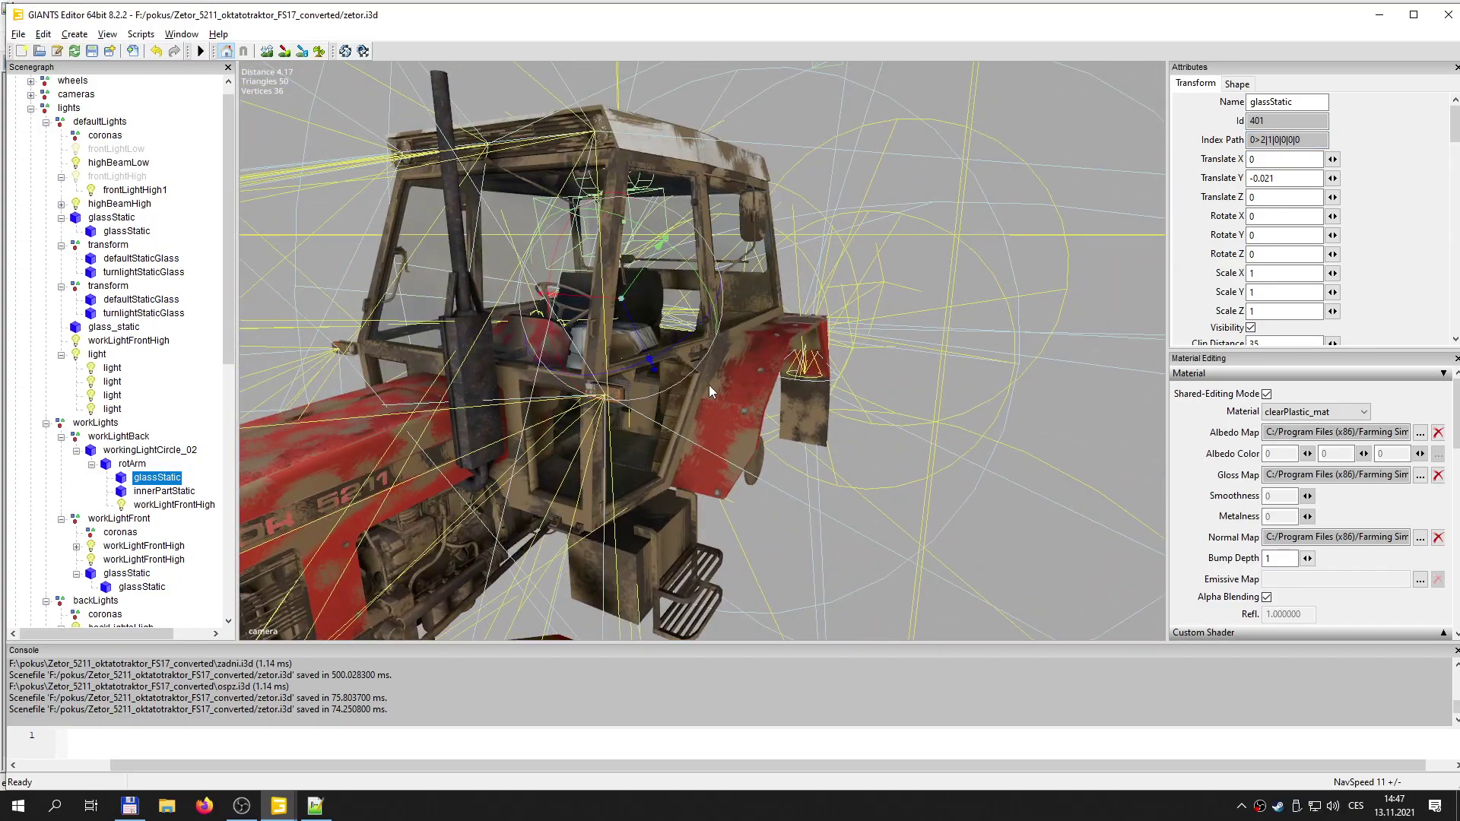
click(129, 259)
click(137, 272)
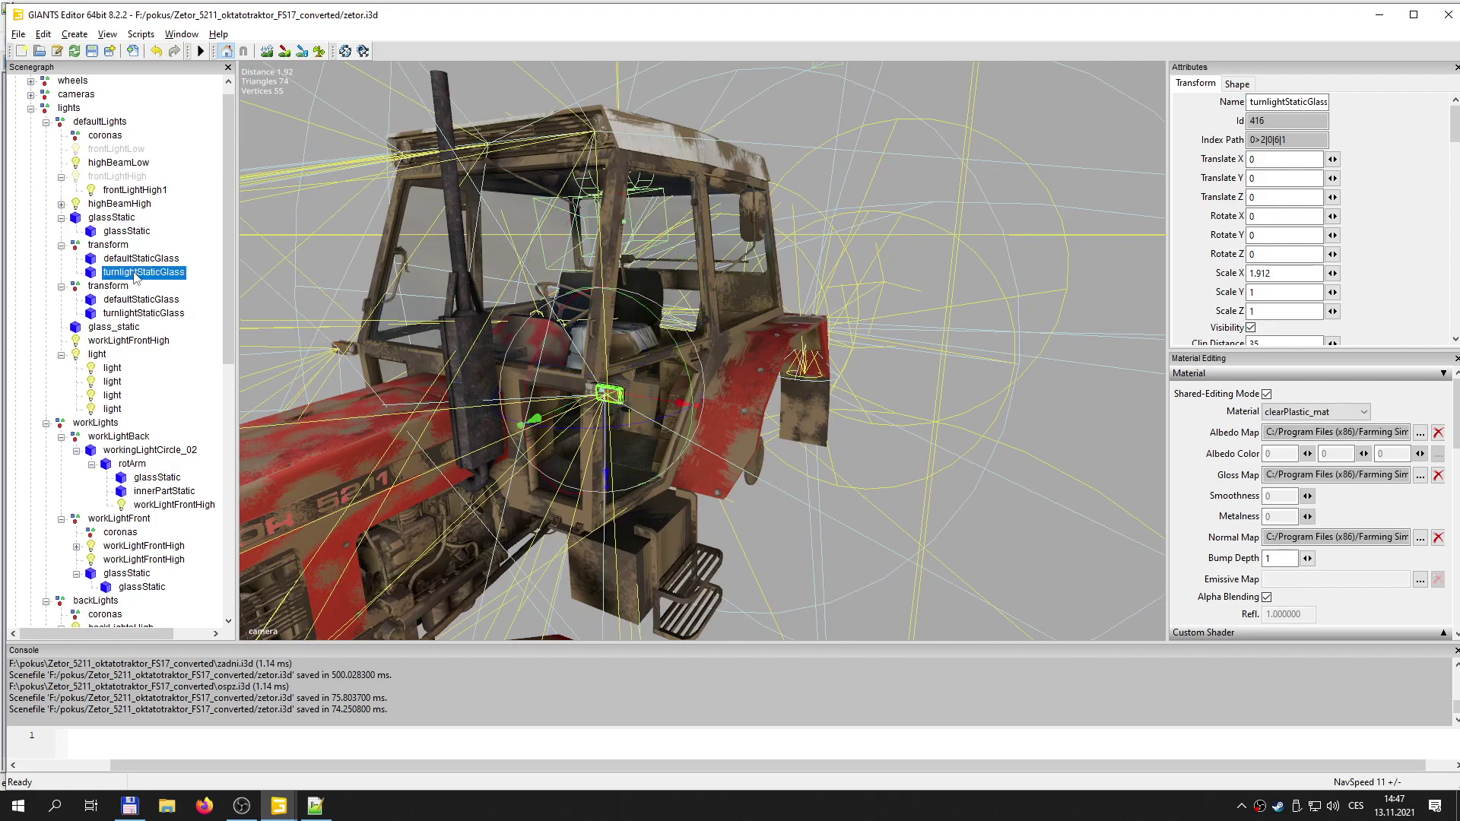
drag(1324, 140, 1222, 143)
key(ctrl+c)
click(315, 806)
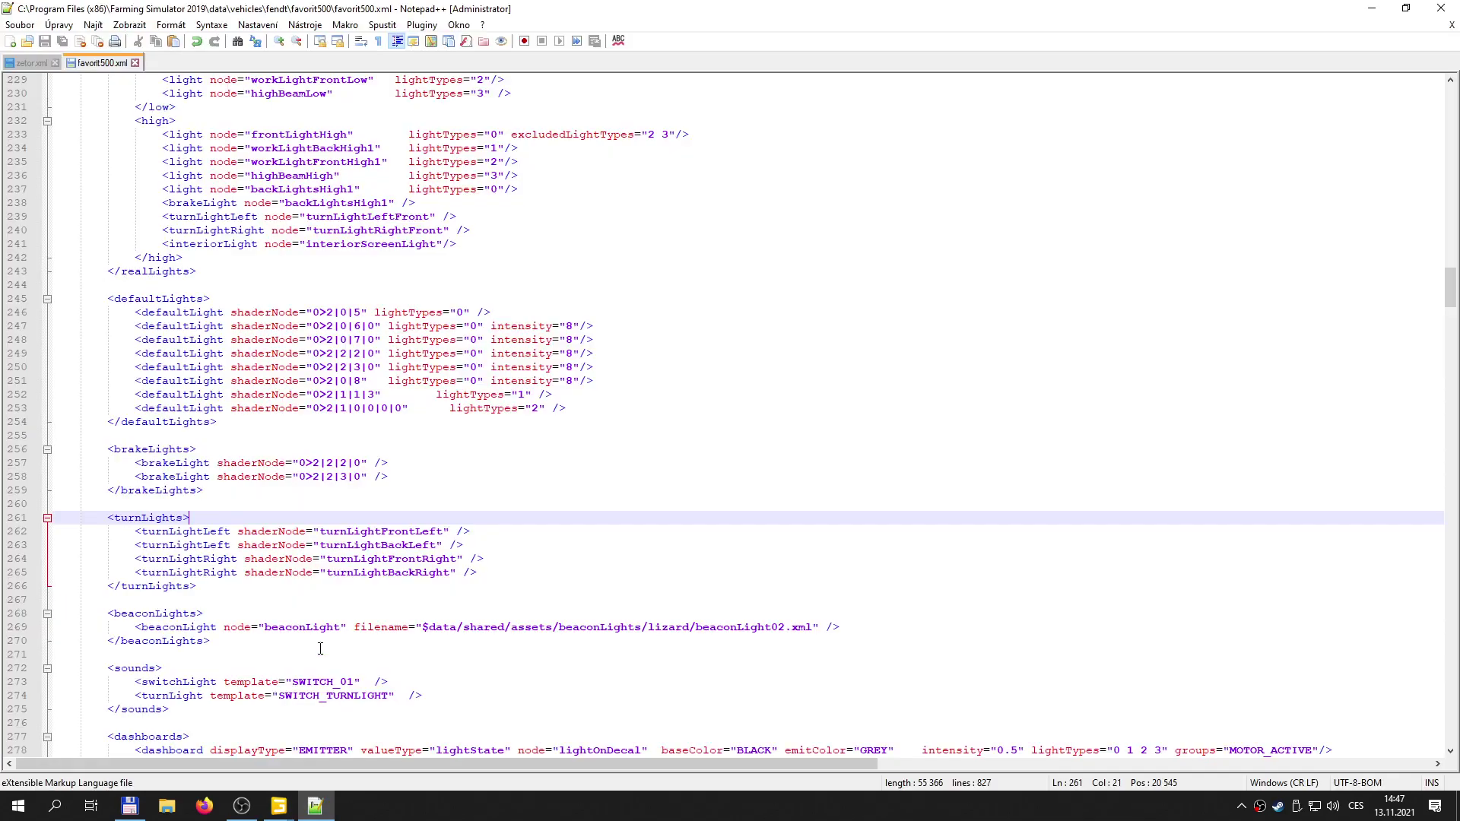
double_click(380, 532)
key(ctrl+v)
- Replace turnLightFrontRight with the index path of turnlightStaticGlass in defaultLights' second transform from GIANTS Editor, making the shaderNode 0>2|0|7|1
mouse_move(278, 789)
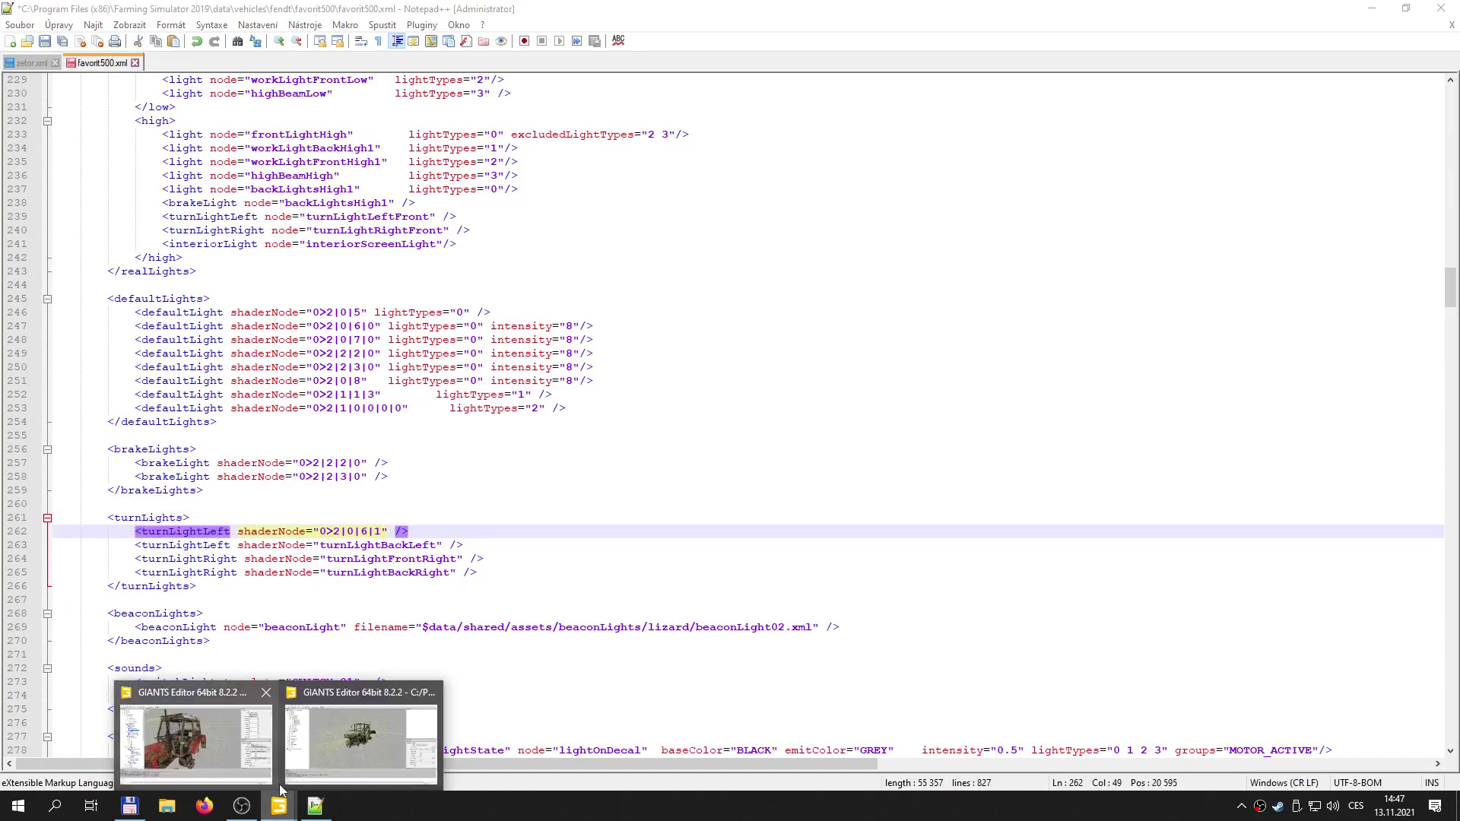
click(233, 744)
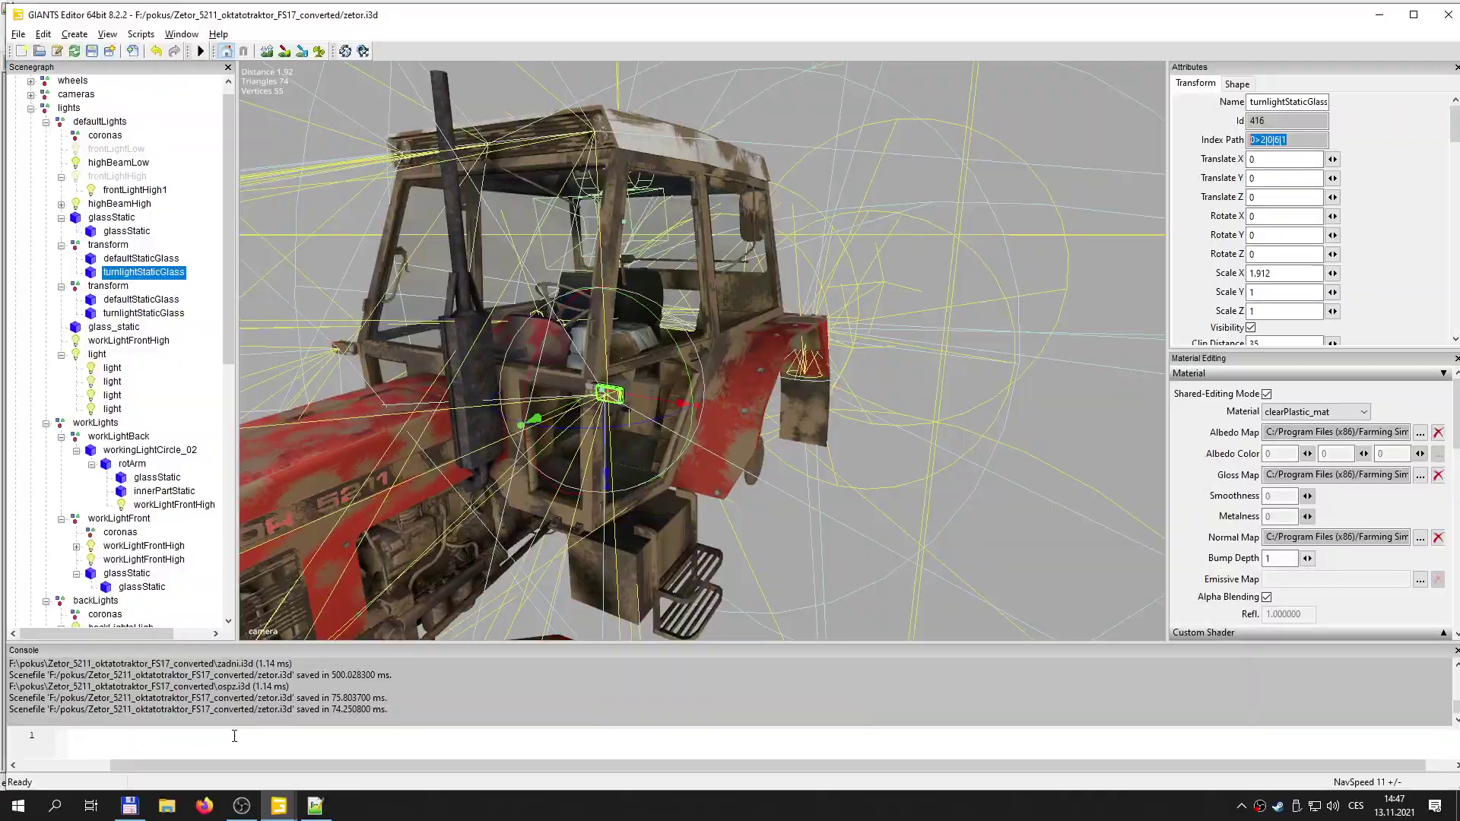
click(142, 314)
drag(1304, 145, 1210, 152)
key(ctrl+c)
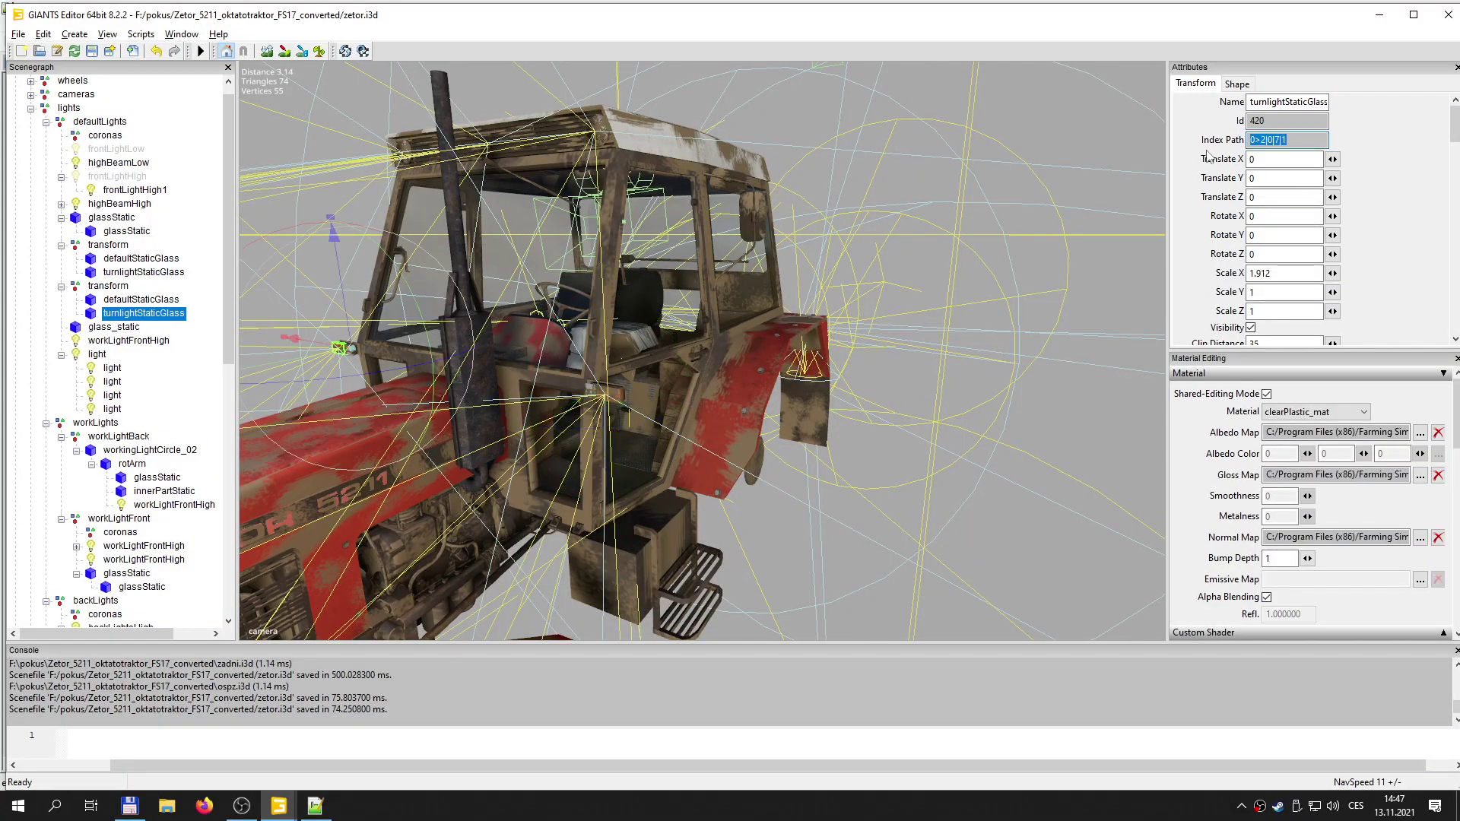
click(315, 806)
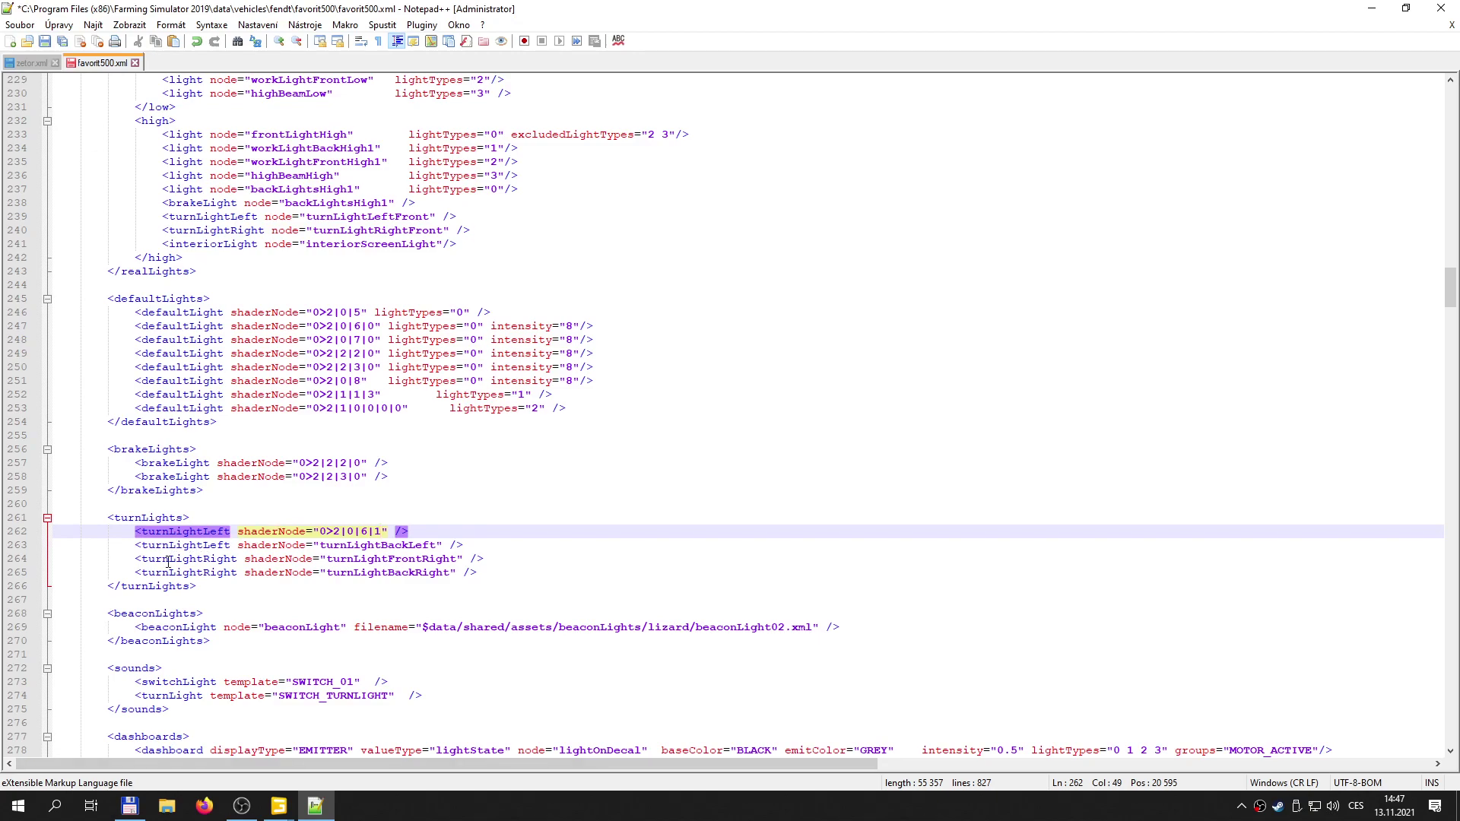
drag(169, 560, 178, 560)
double_click(382, 559)
key(ctrl+v)
- Replace turnLightBackLeft with the index path of turnLight_glass_static in backLights' first transform from GIANTS Editor, making the shaderNode 0>2|2|2|1
mouse_move(279, 810)
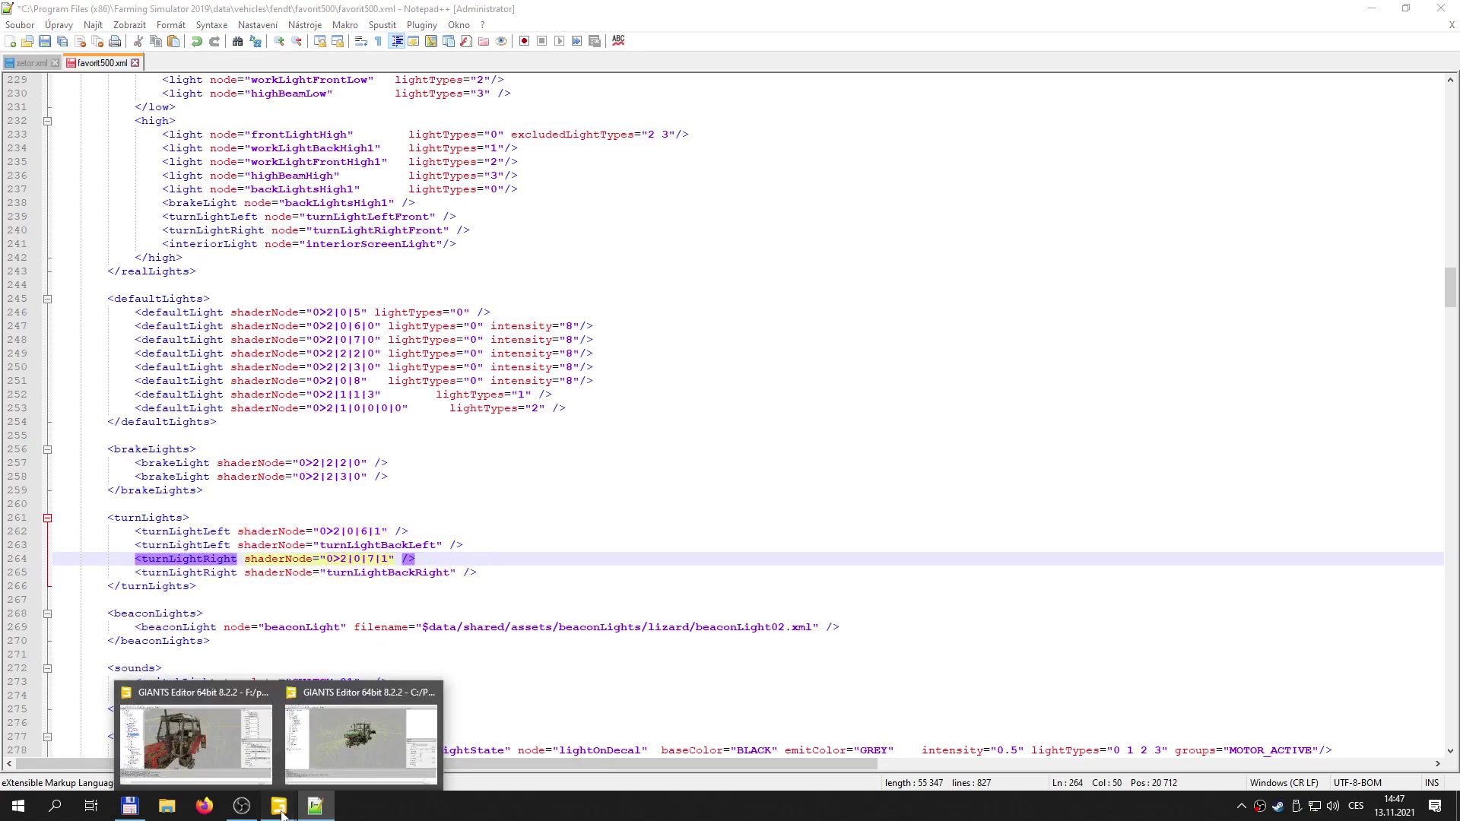
click(202, 742)
alt+drag(531, 445, 342, 456)
alt+middle_drag(342, 457, 373, 461)
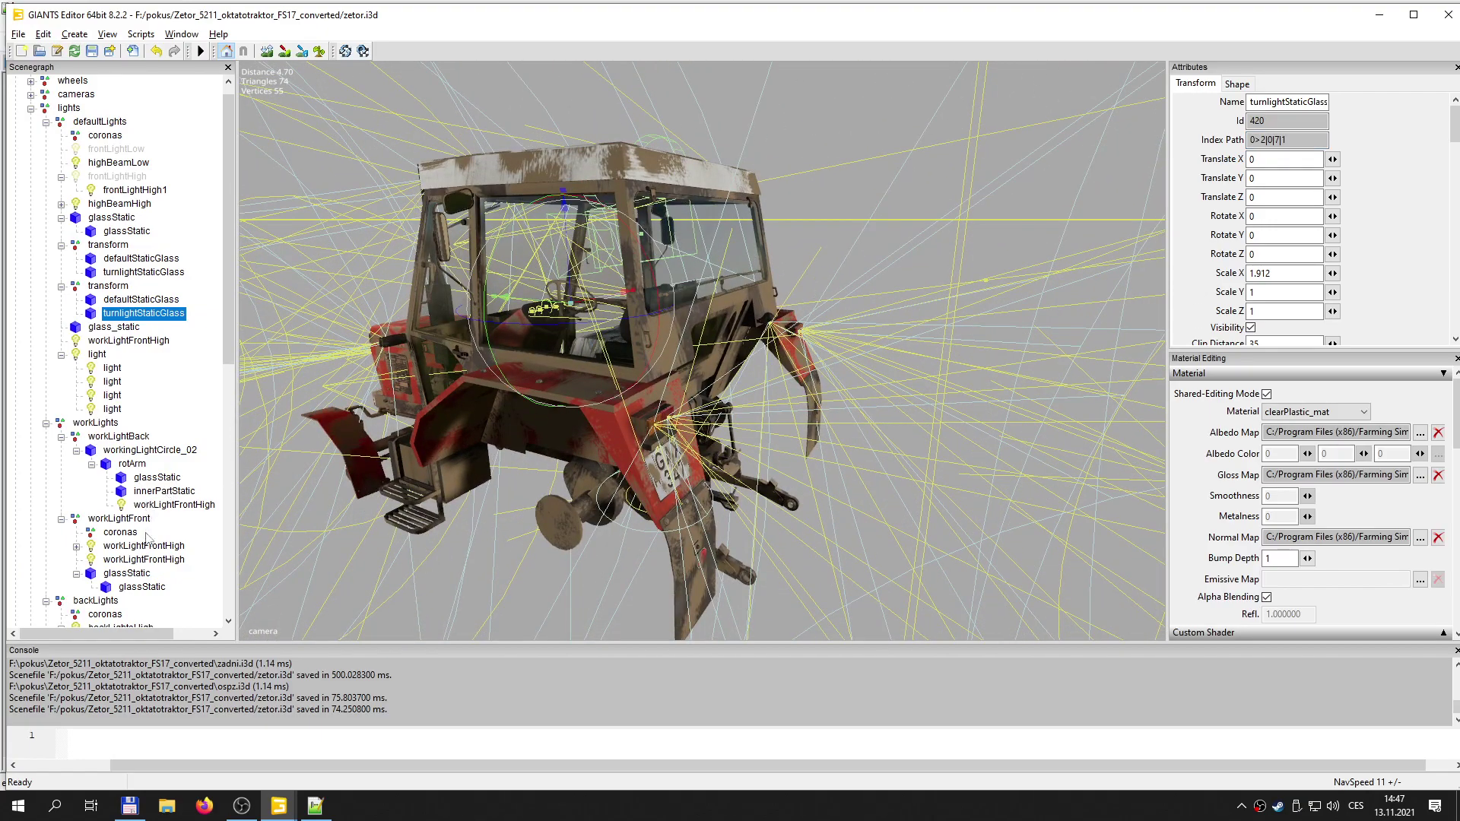
scroll(151, 590, down, 1)
scroll(155, 562, down, 3)
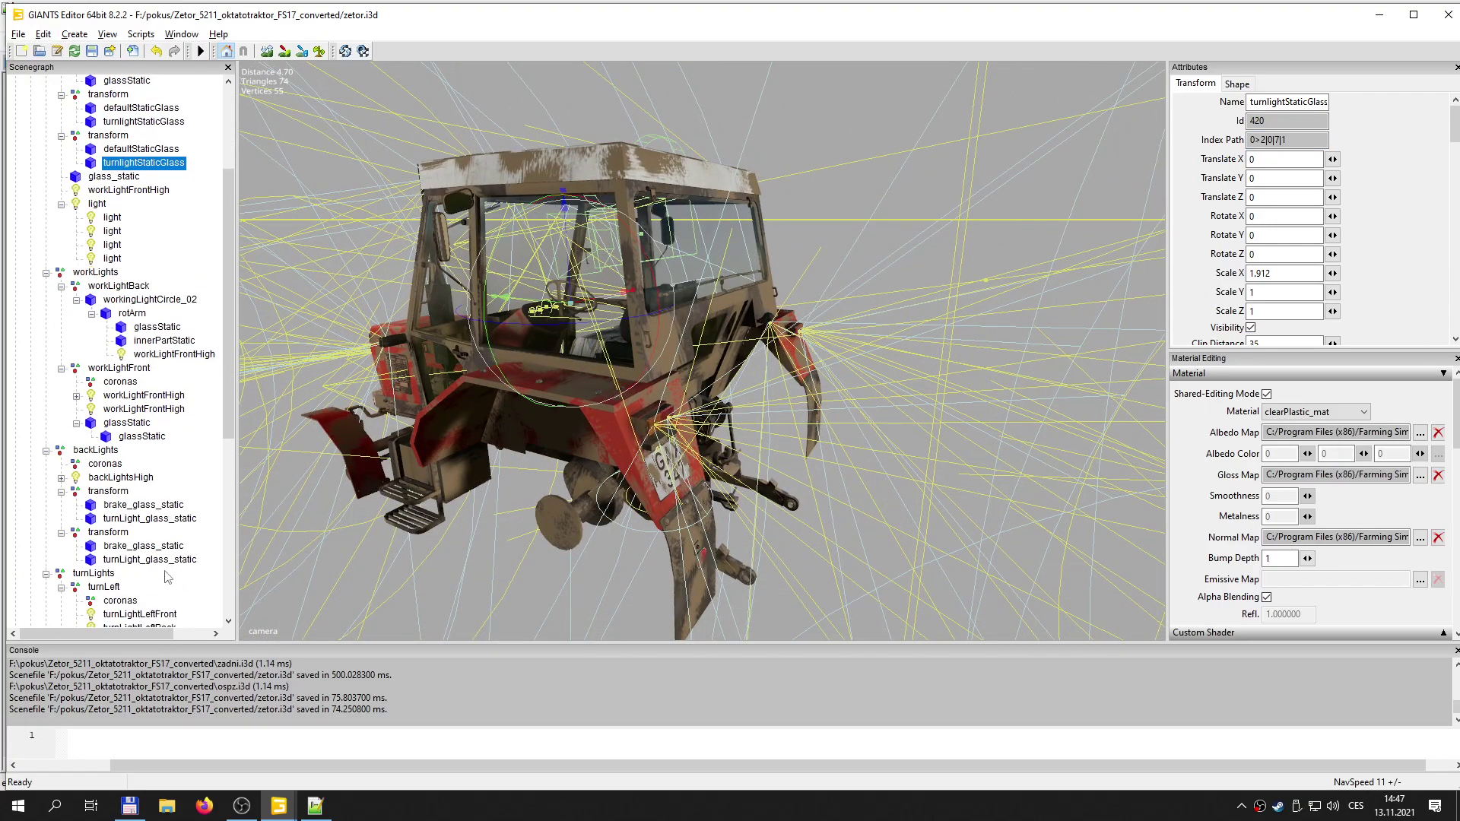
click(149, 518)
drag(1305, 141, 1208, 153)
key(ctrl+c)
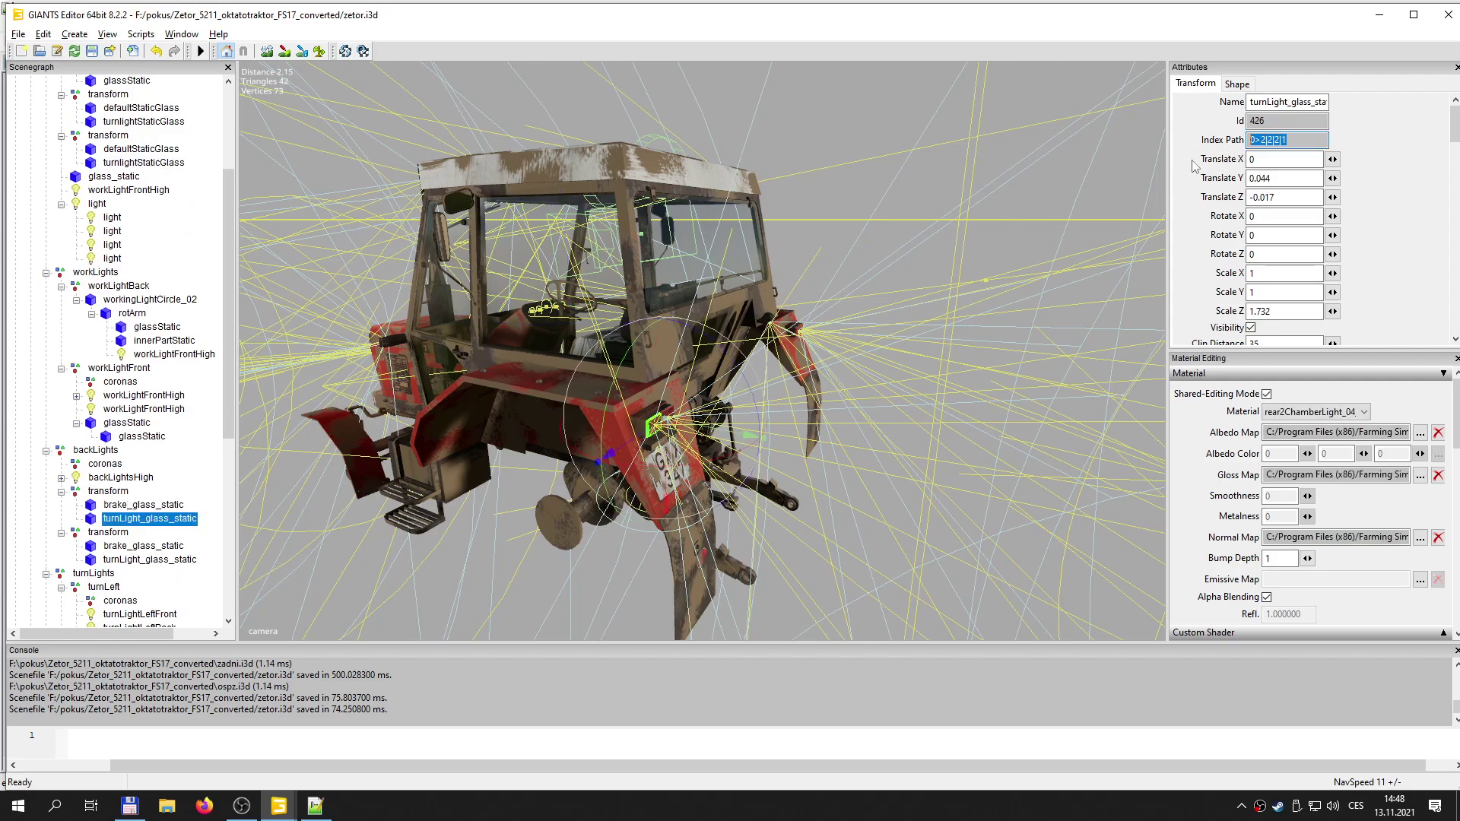
click(314, 806)
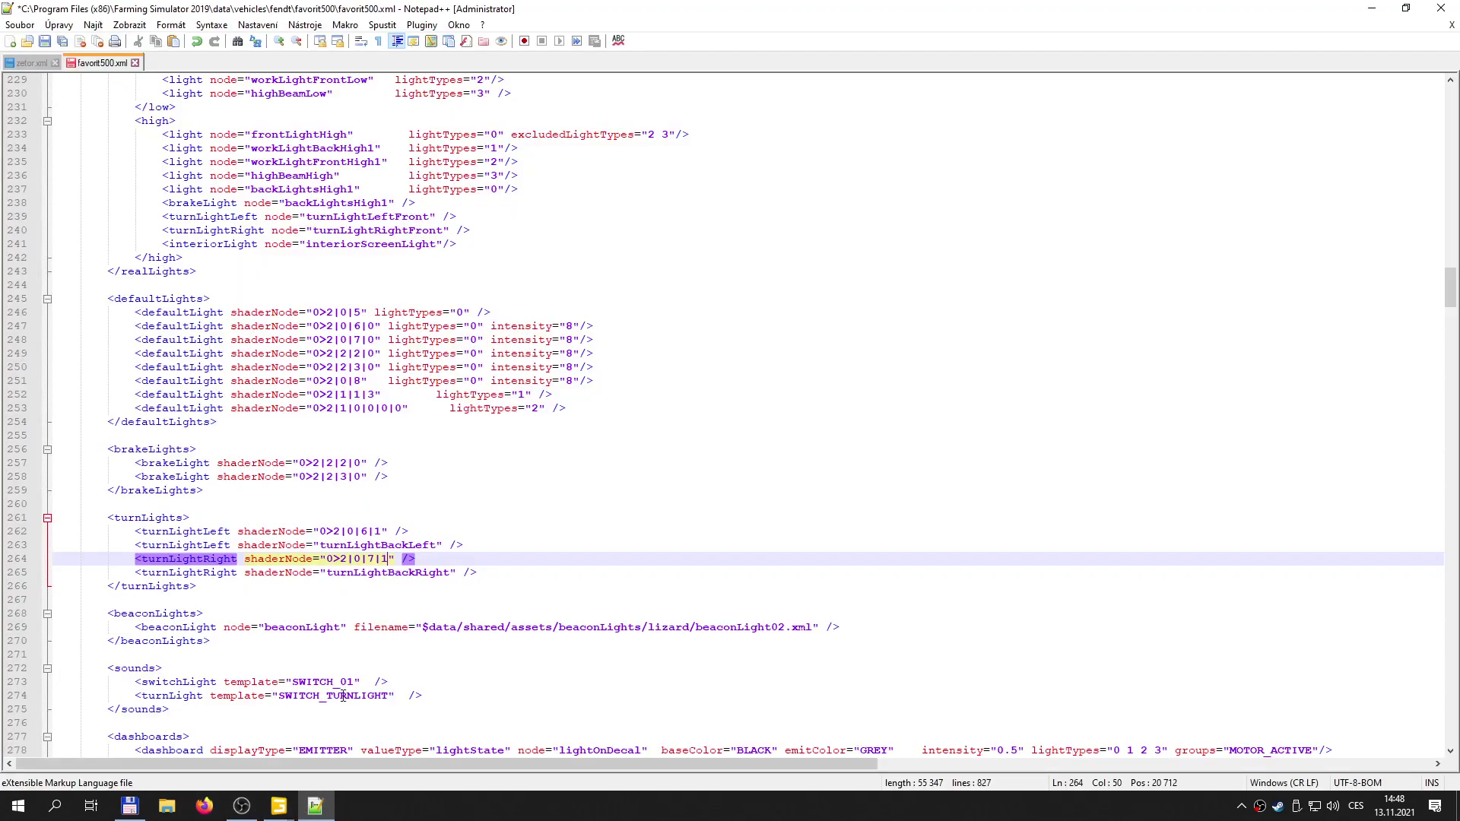
double_click(384, 545)
key(ctrl+v)
- Replace turnLightBackRight with the index path 0>2|2|3|1 of turnLight_glass_static in backLights' second transform and save favorit500.xml
click(278, 806)
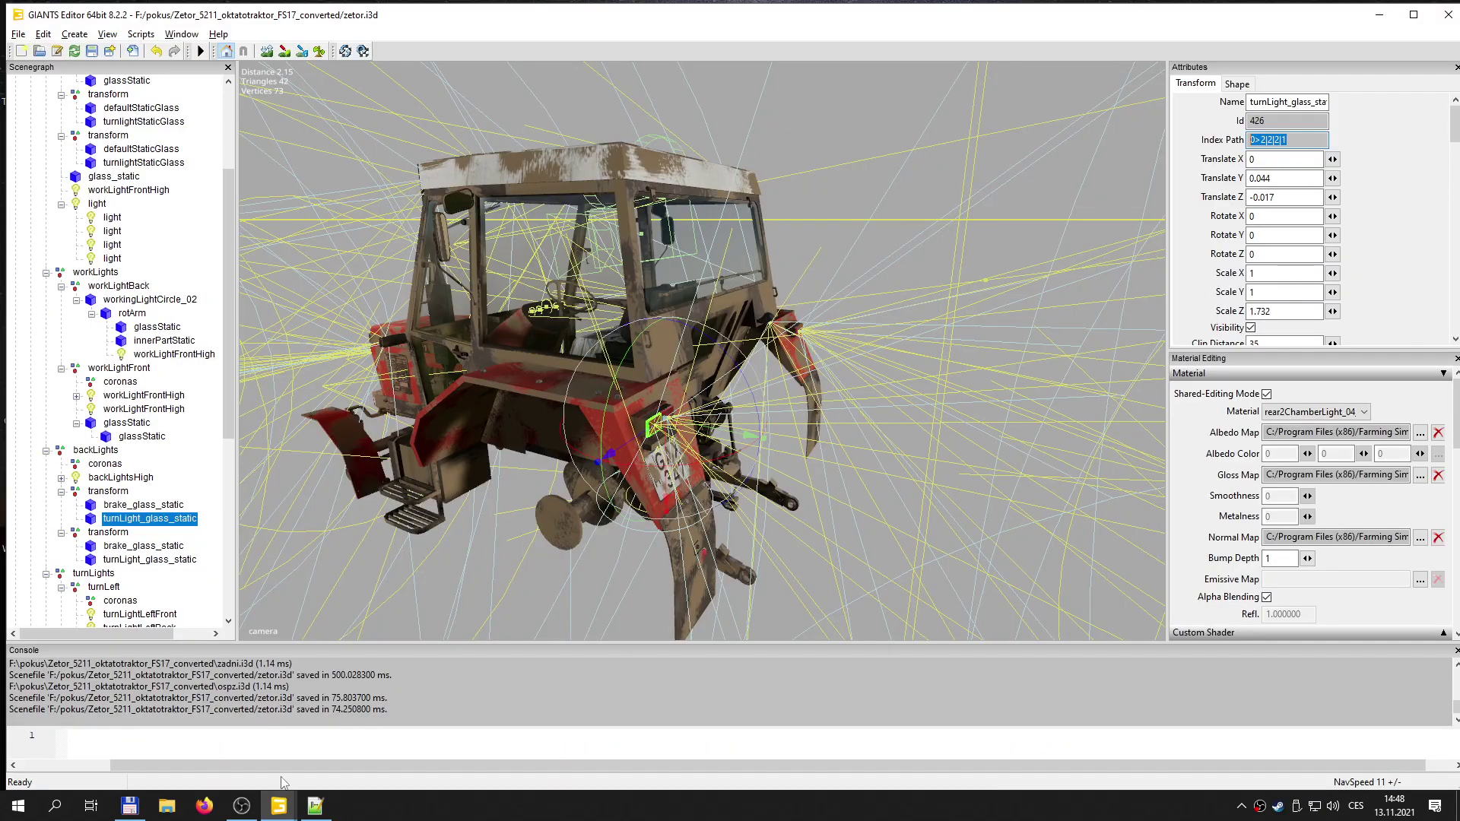
click(150, 560)
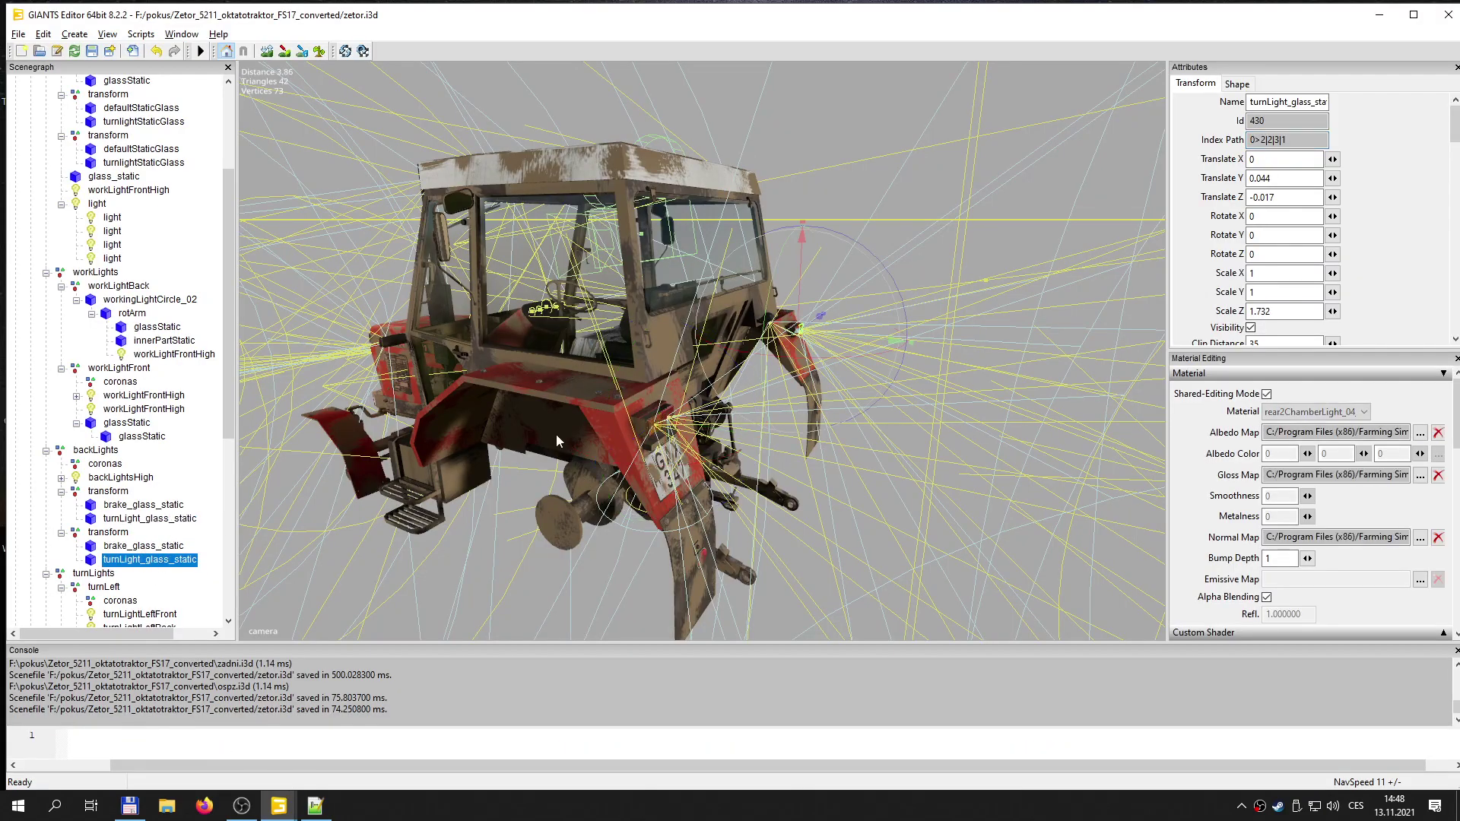
double_click(1300, 139)
key(ctrl+c)
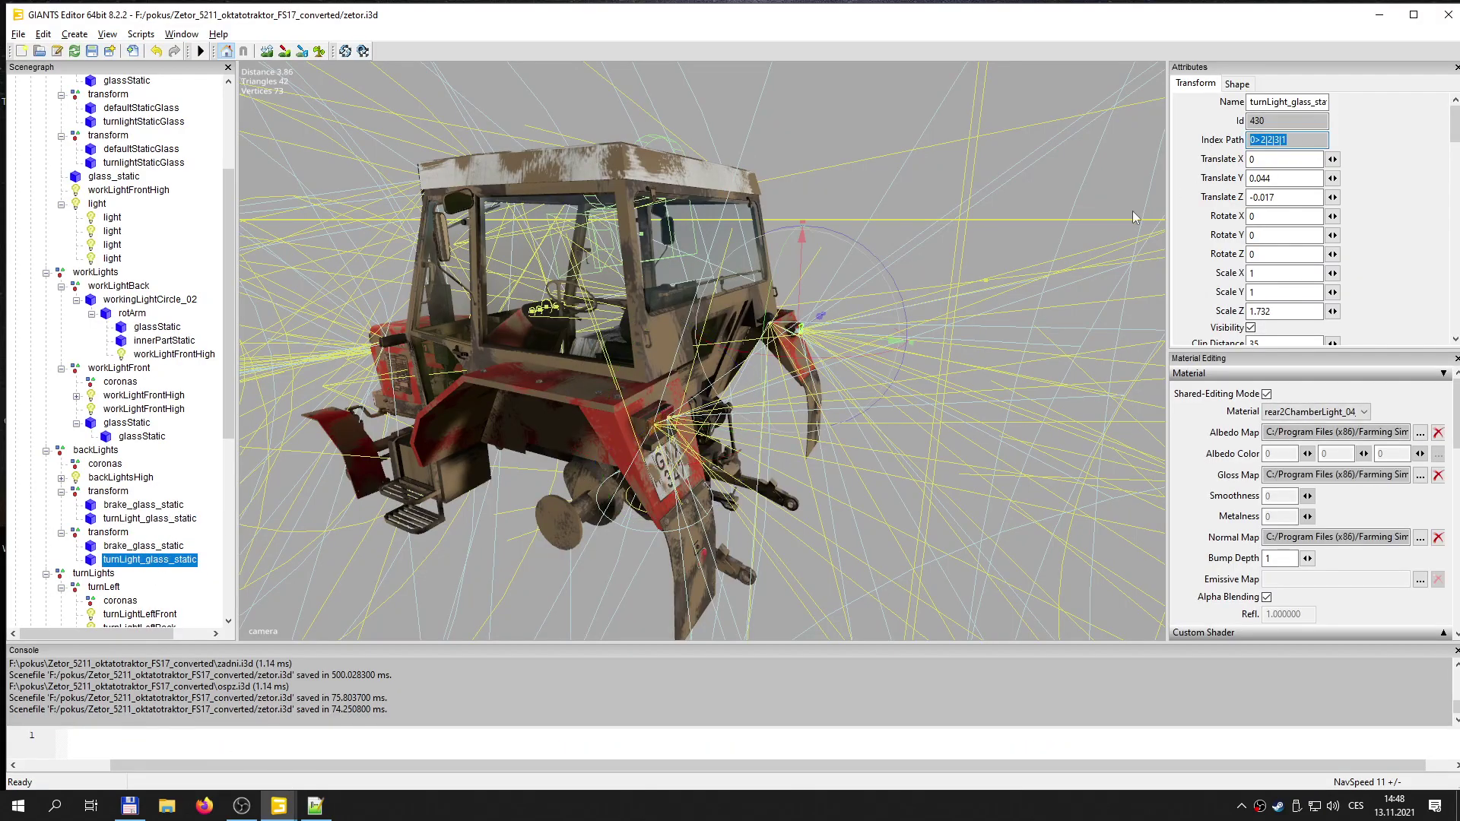
click(316, 805)
double_click(388, 573)
key(ctrl+v)
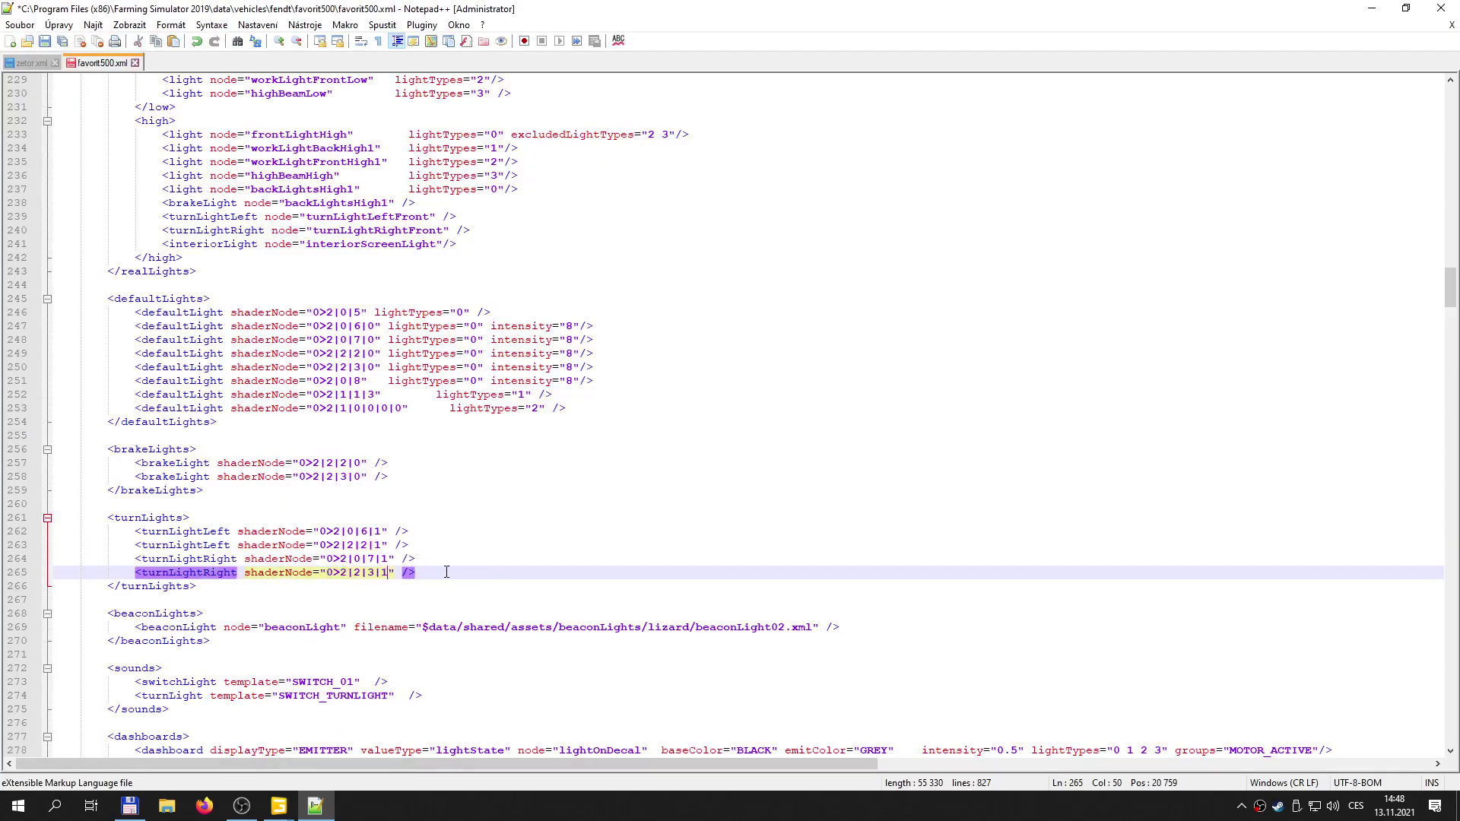
click(46, 40)
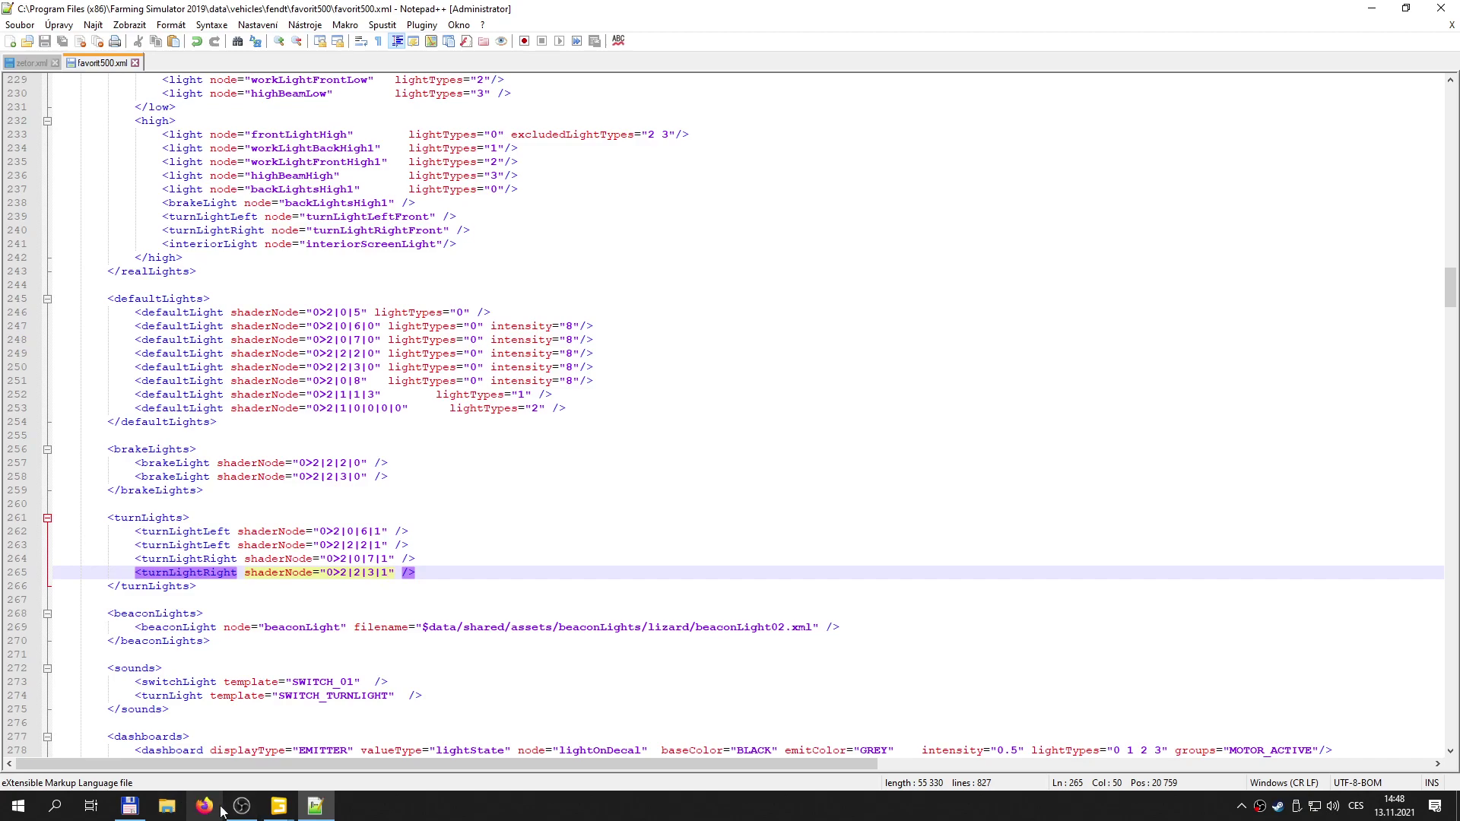
- In GIANTS Editor, select beaconLight2 under beaconLights and examine where it sits on the tractor's cab roof
mouse_move(278, 806)
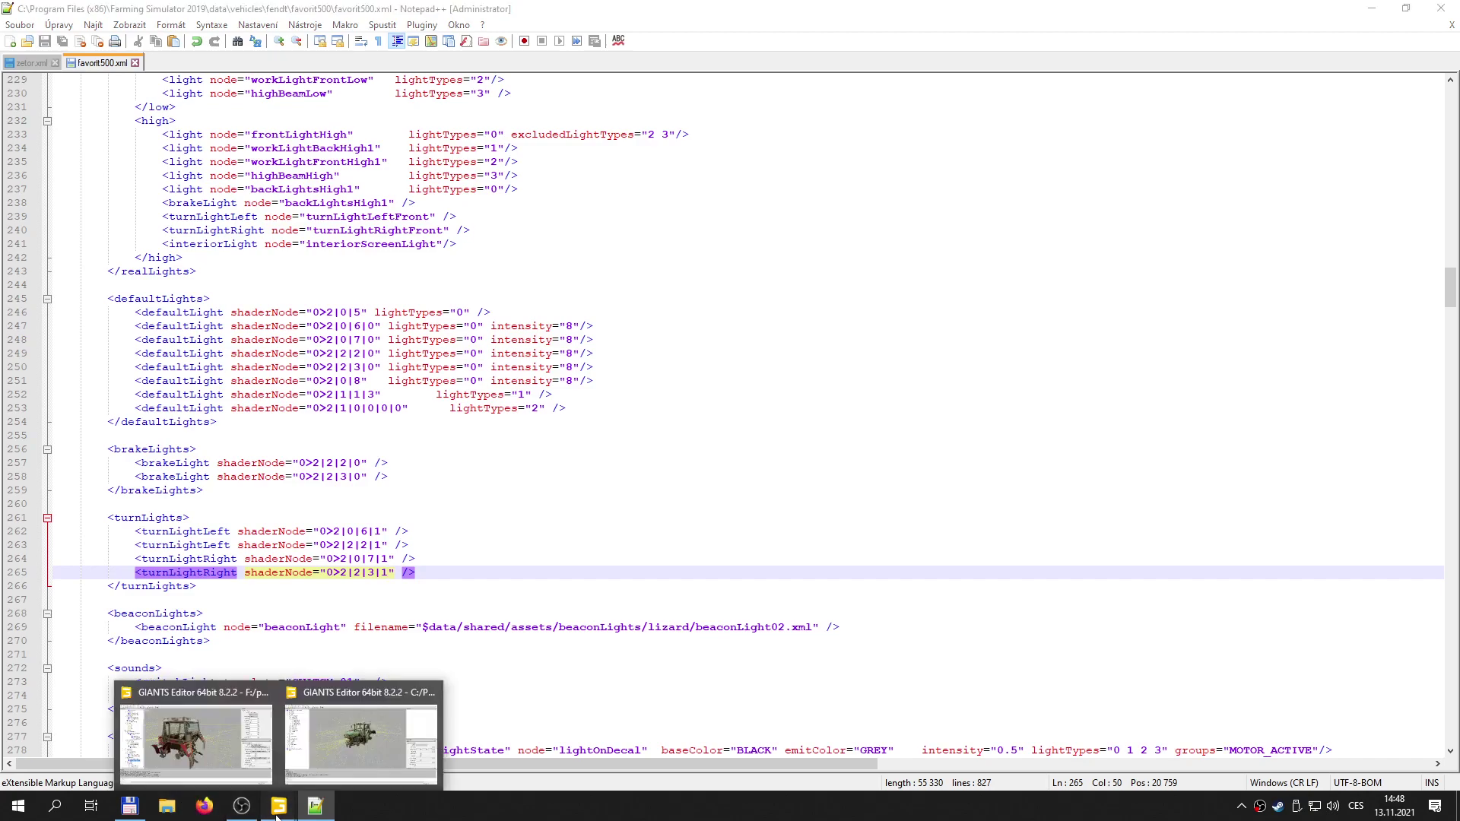
click(202, 758)
scroll(664, 353, down, 3)
scroll(130, 533, down, 5)
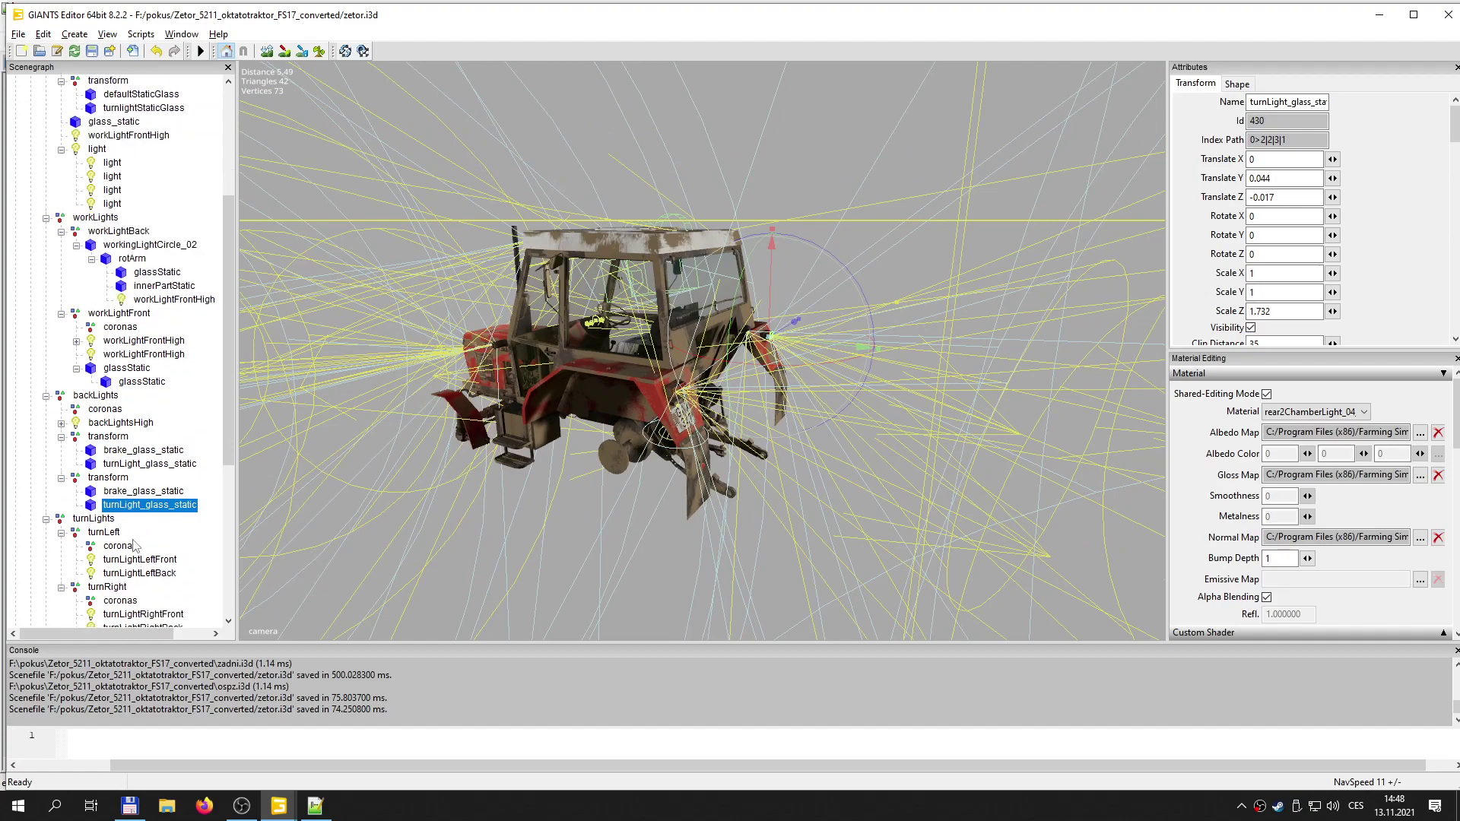
click(111, 520)
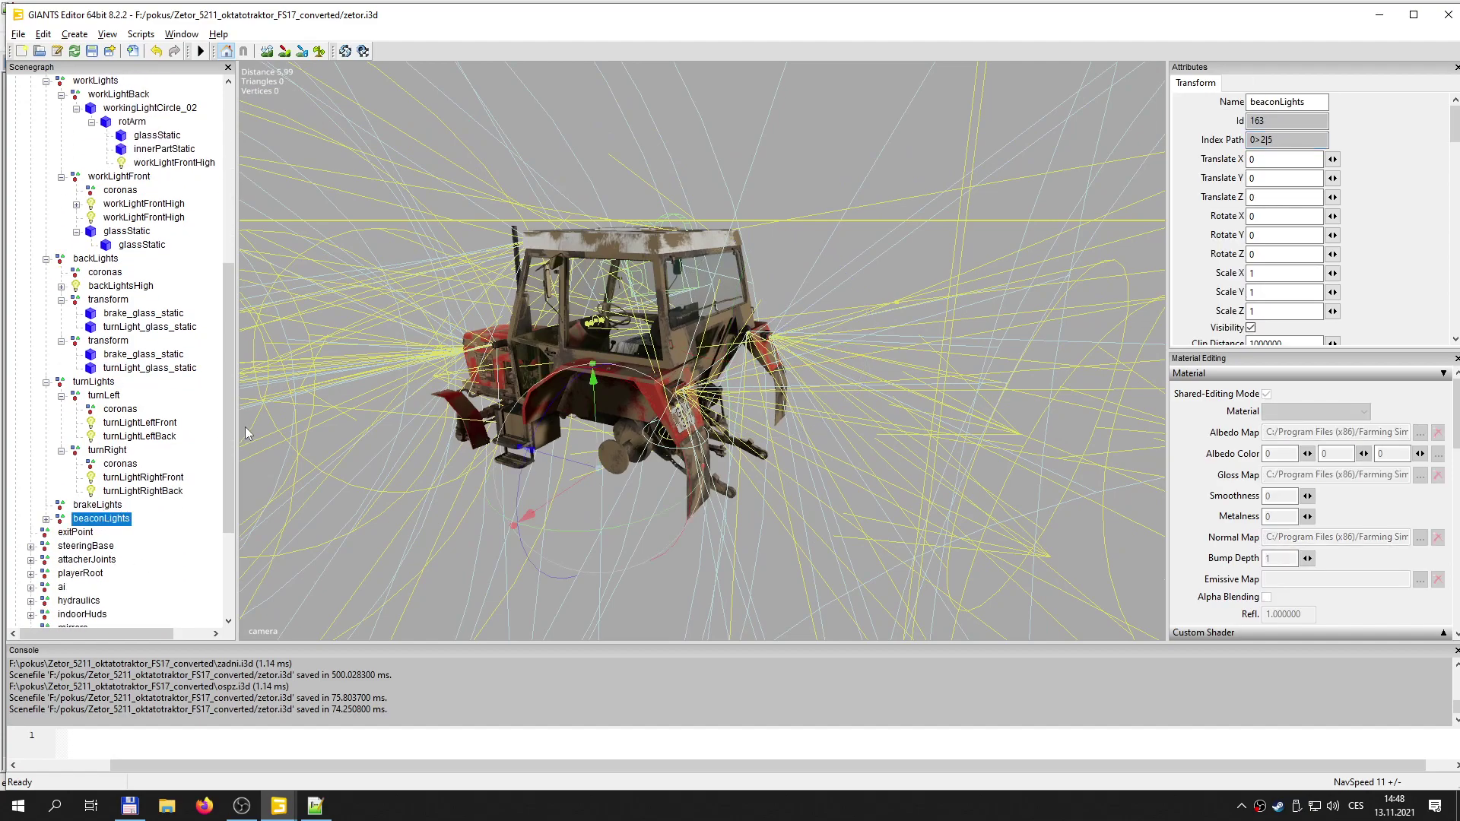
click(46, 521)
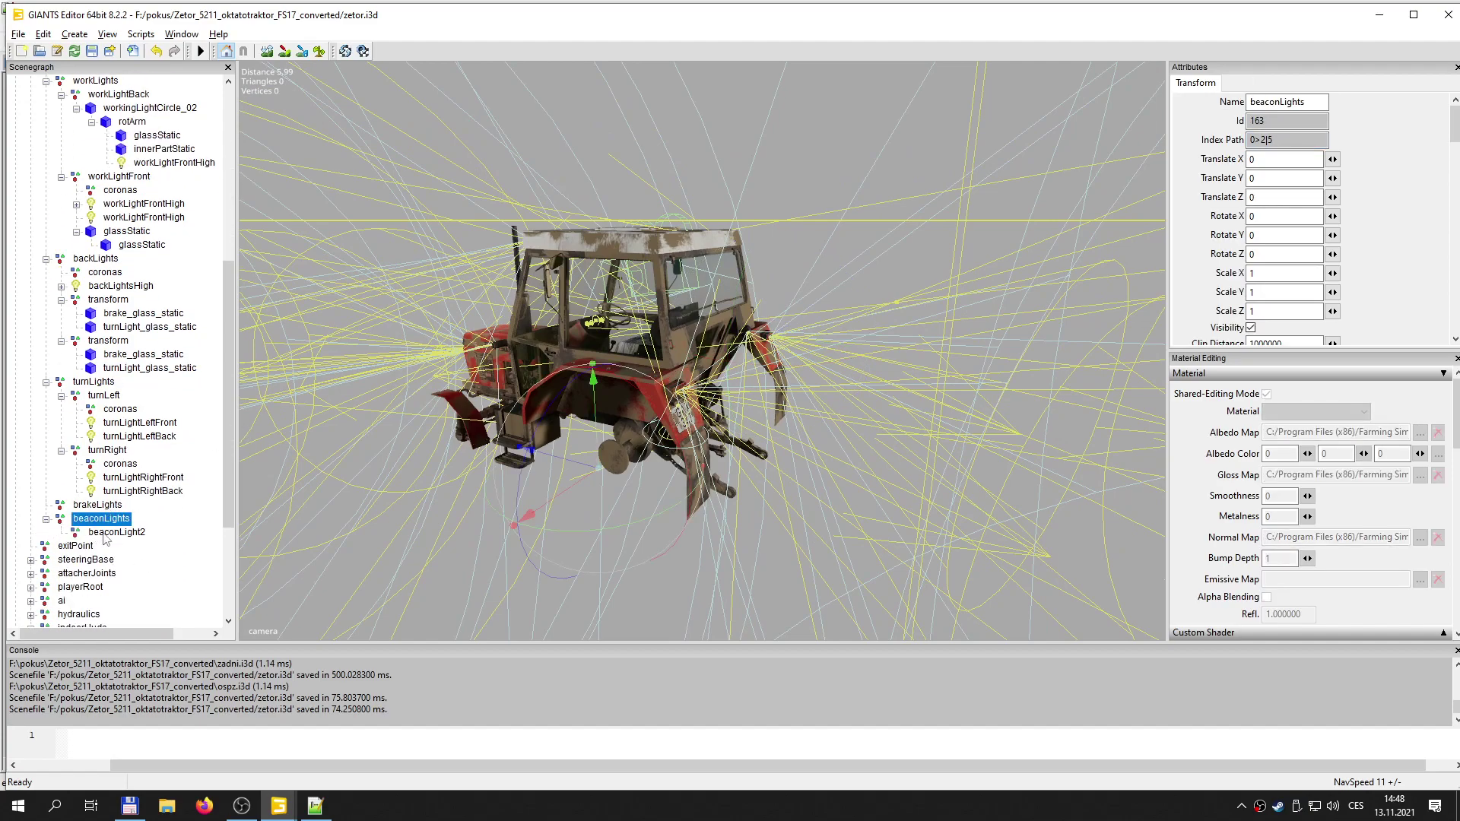
click(109, 533)
alt+drag(564, 395, 635, 472)
scroll(619, 507, up, 4)
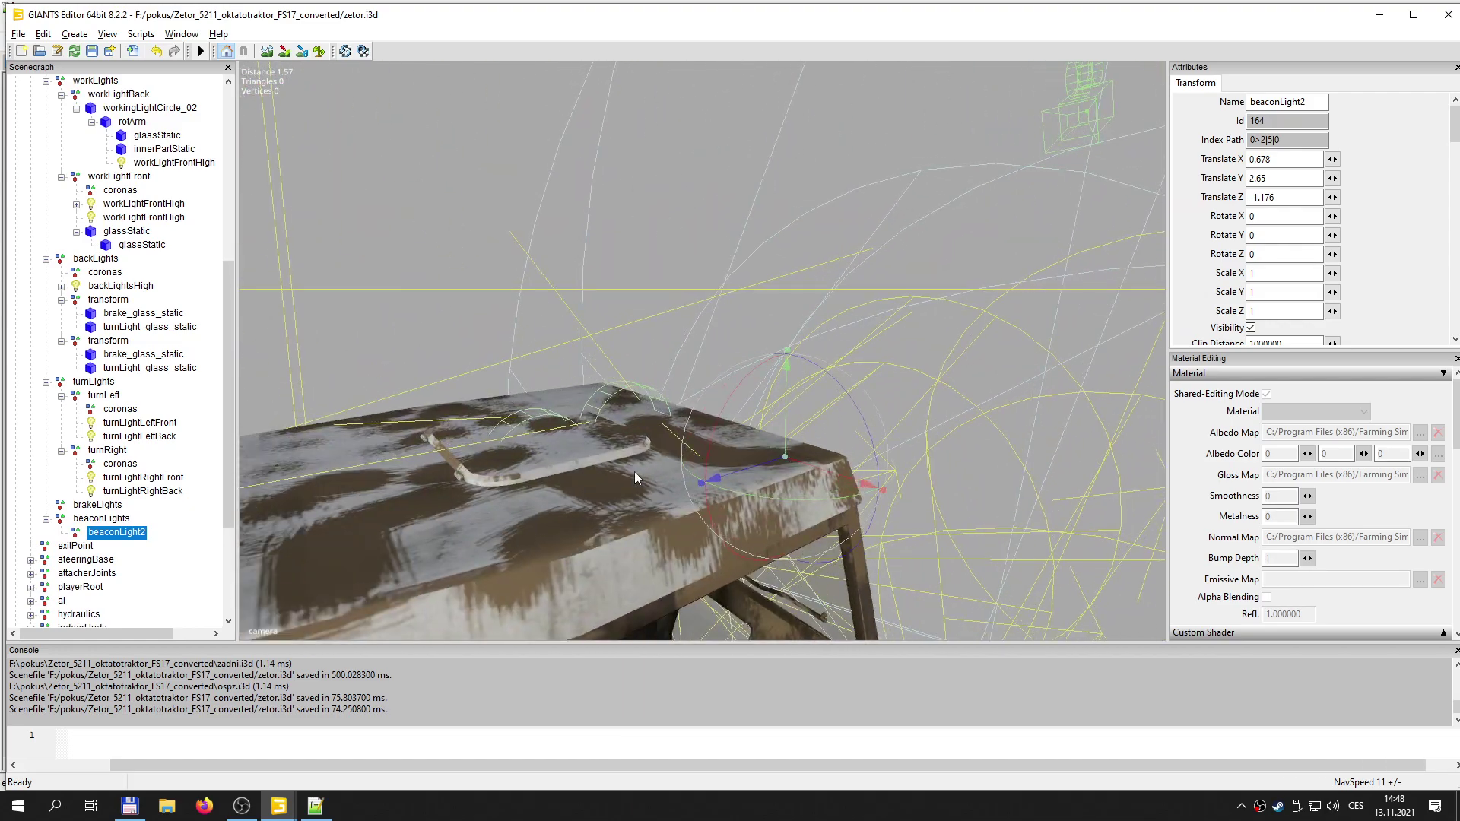
scroll(631, 484, up, 3)
alt+middle_drag(821, 514, 812, 504)
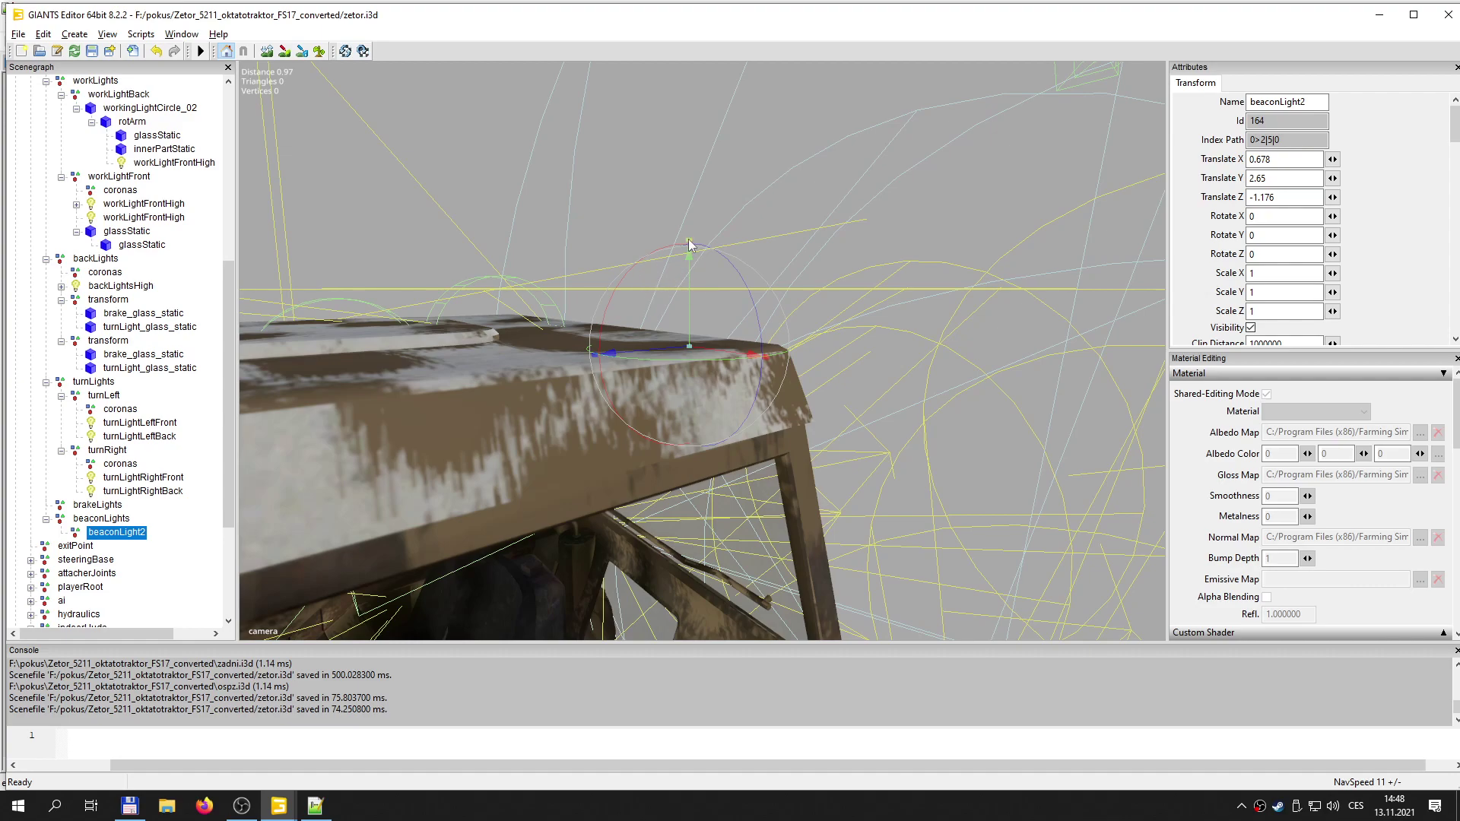
click(67, 36)
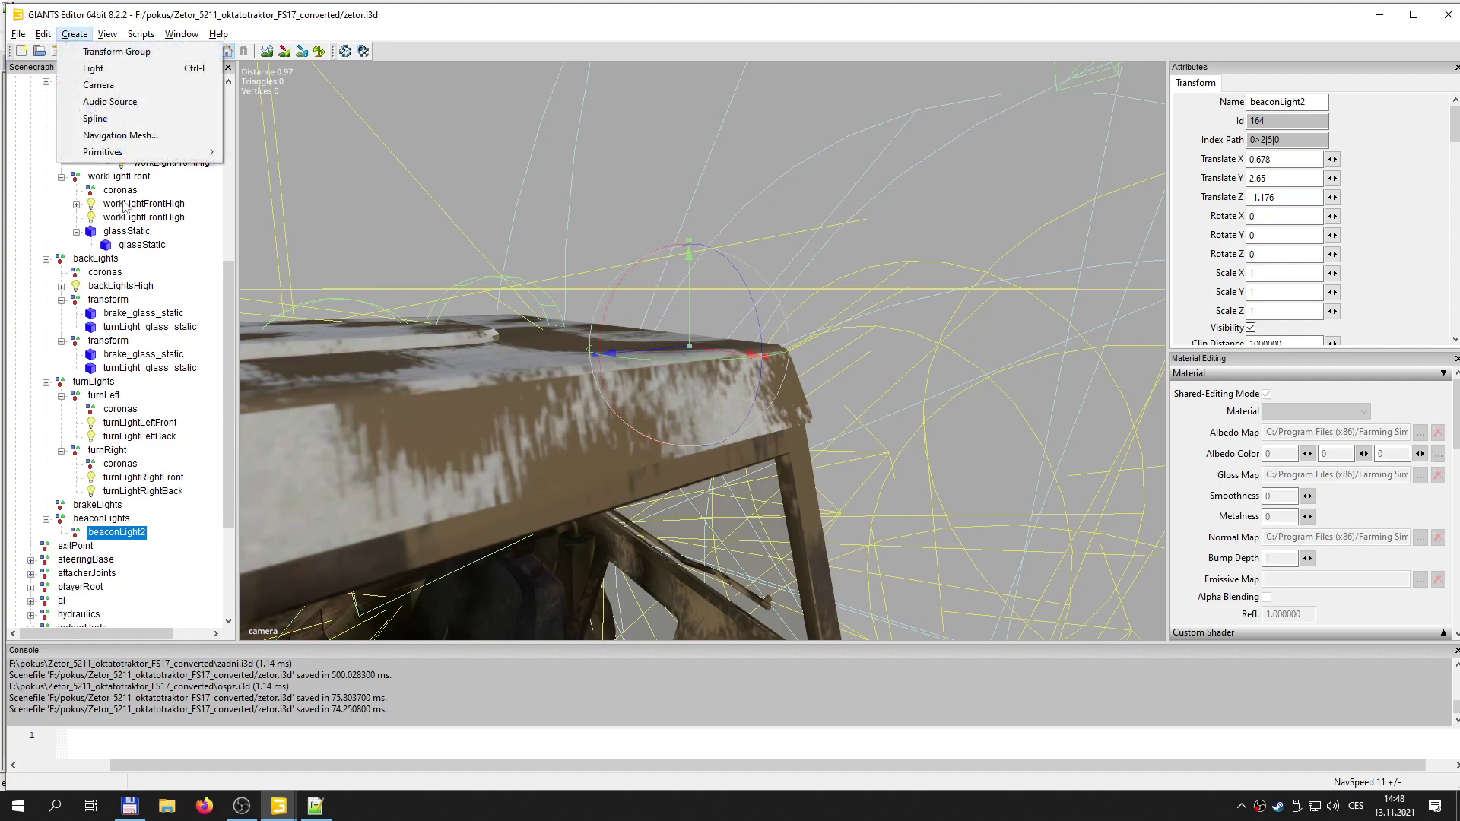
mouse_move(202, 151)
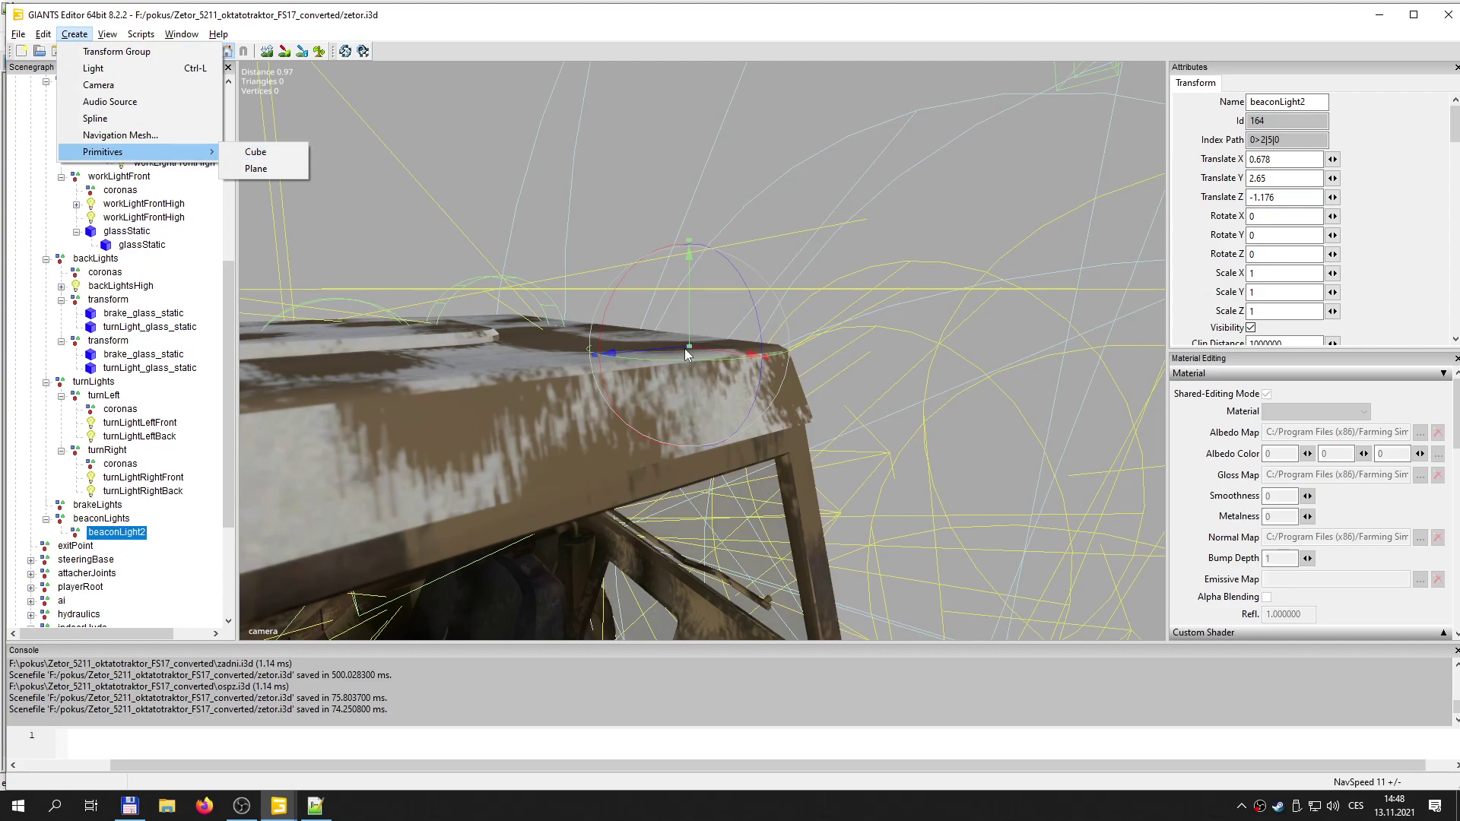
key(ctrl+l)
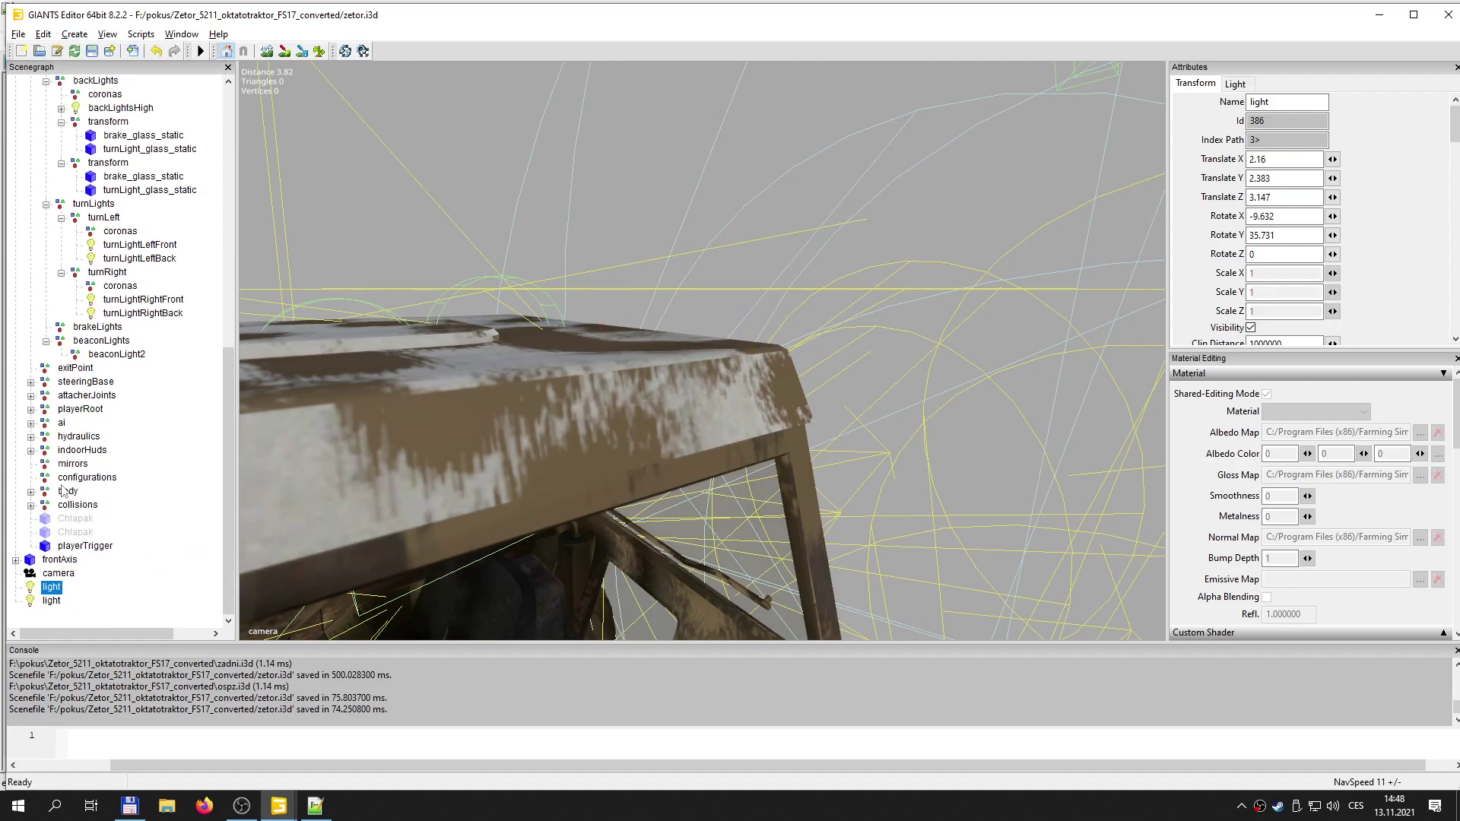
- Replace the beaconLight node in favorit500.xml with the index path of beaconLight2 from GIANTS Editor, making it 0>2|5|0
click(141, 357)
drag(1288, 141, 1234, 143)
key(ctrl+c)
click(315, 805)
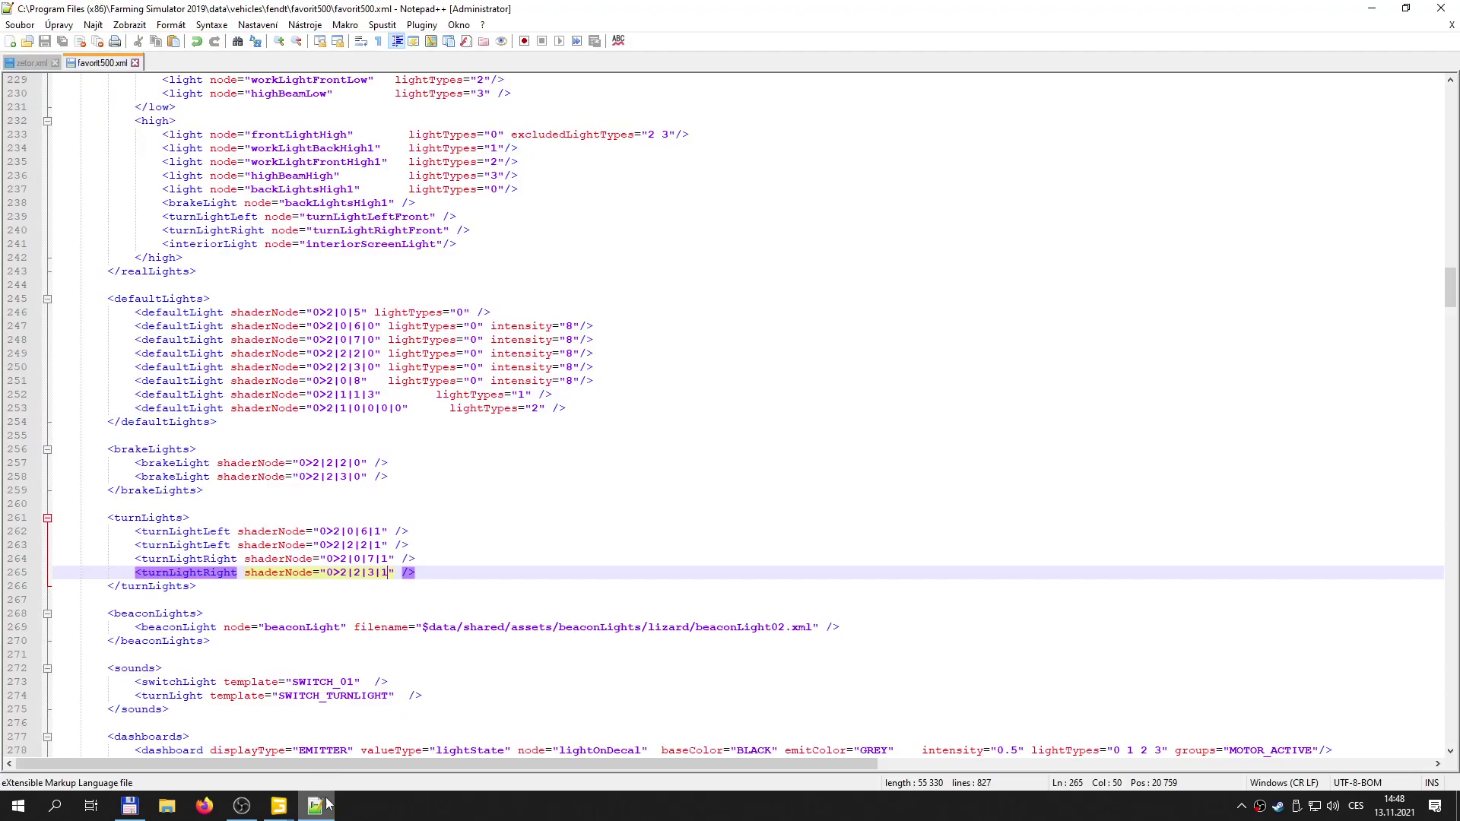
double_click(303, 627)
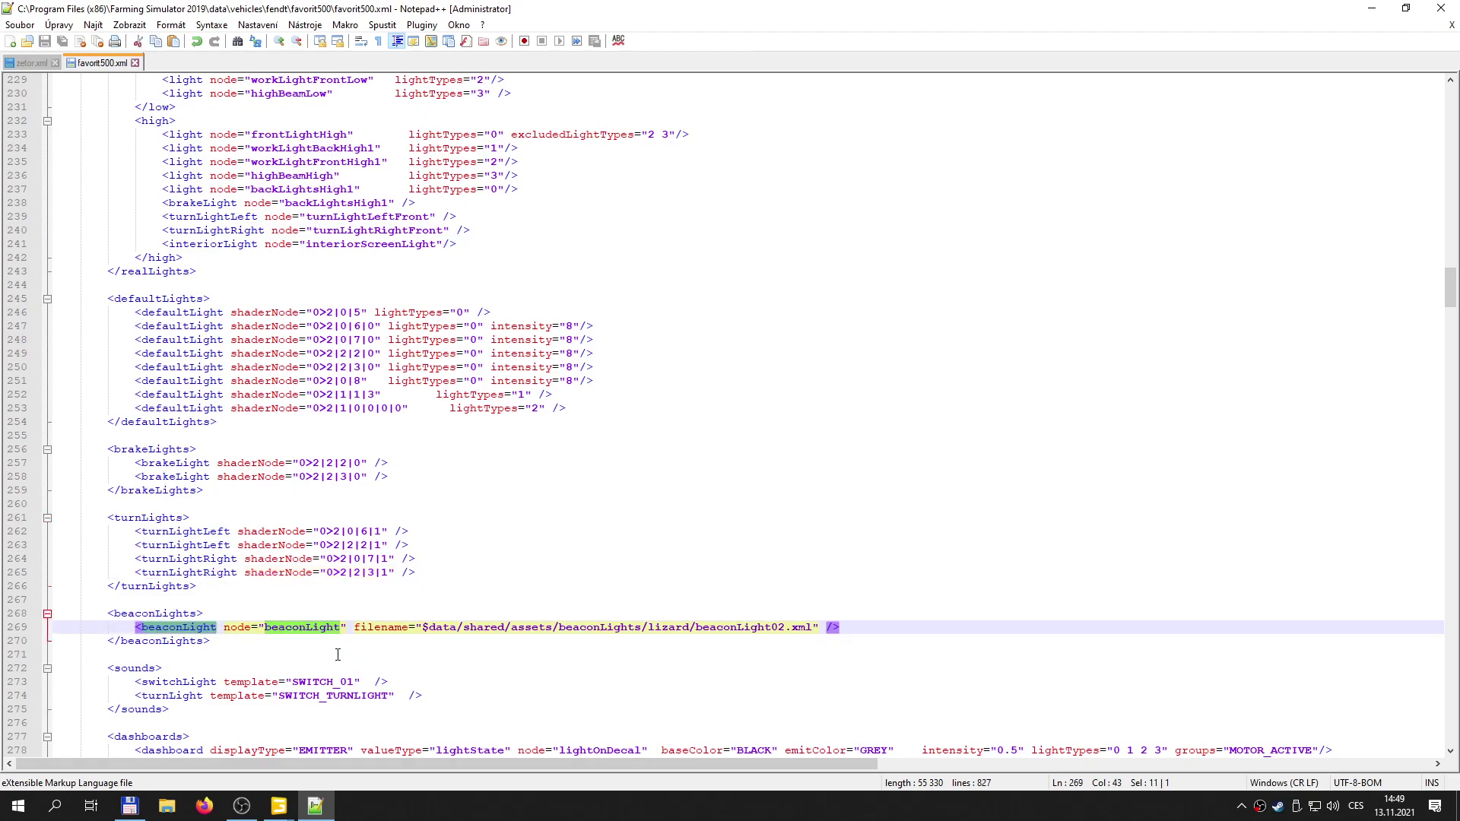
key(ctrl+v)
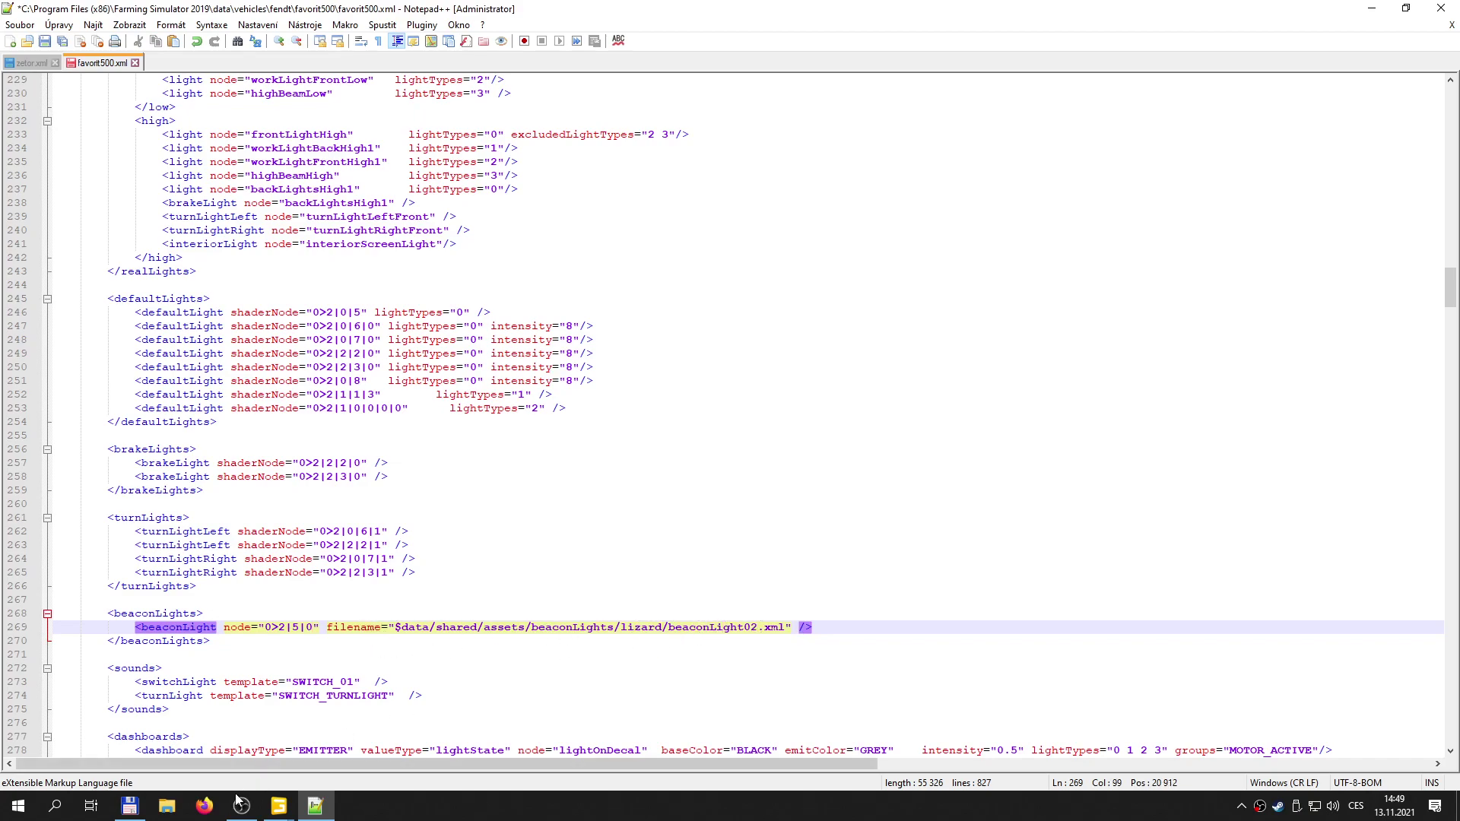
- In Total Commander, go from the lights\lizard folder to the game's data\shared\assets\beaconLights\lizard folder
click(130, 806)
scroll(408, 271, up, 2)
scroll(408, 272, up, 10)
drag(709, 573, 728, 214)
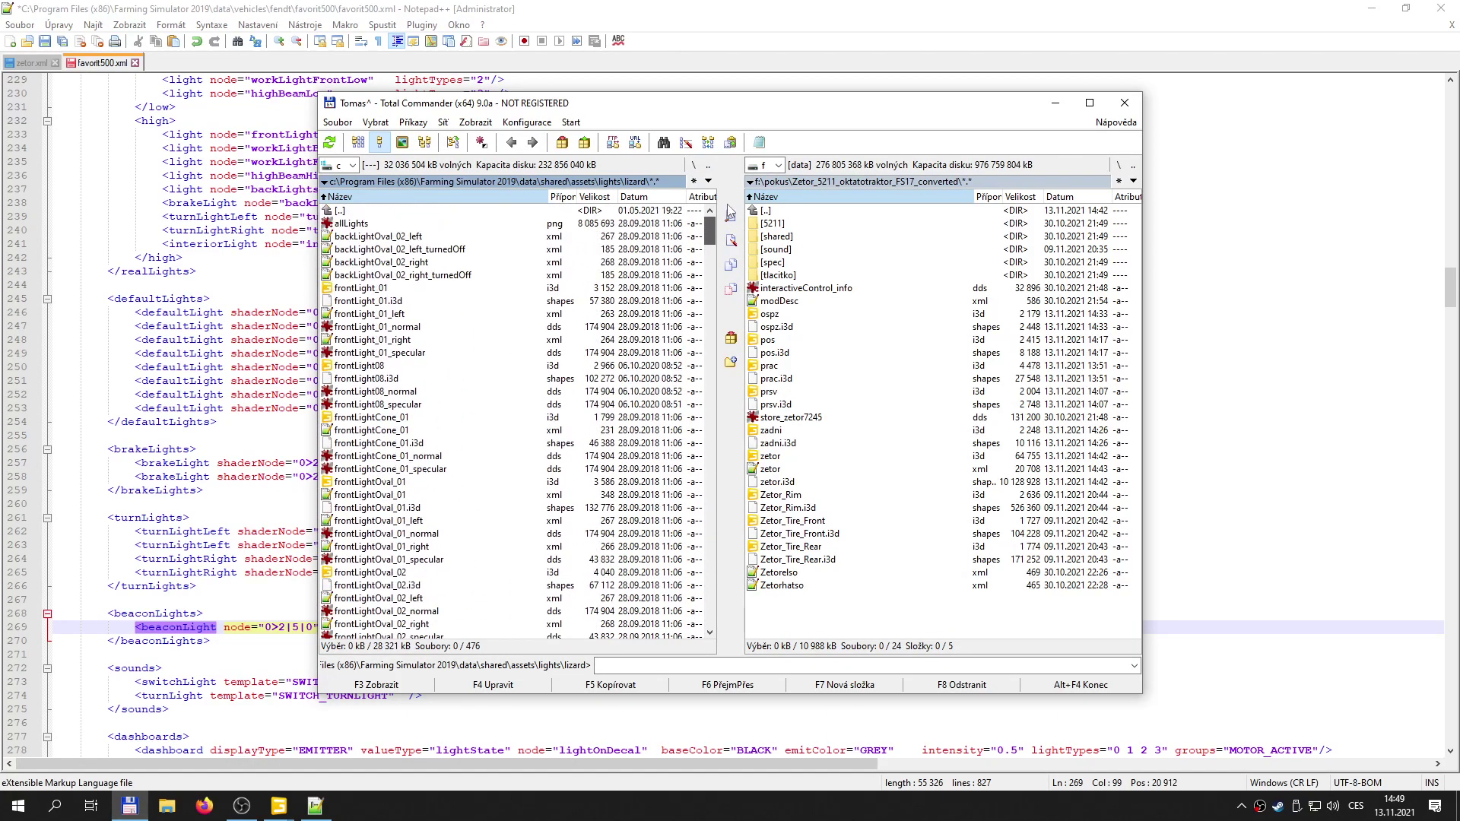
double_click(387, 213)
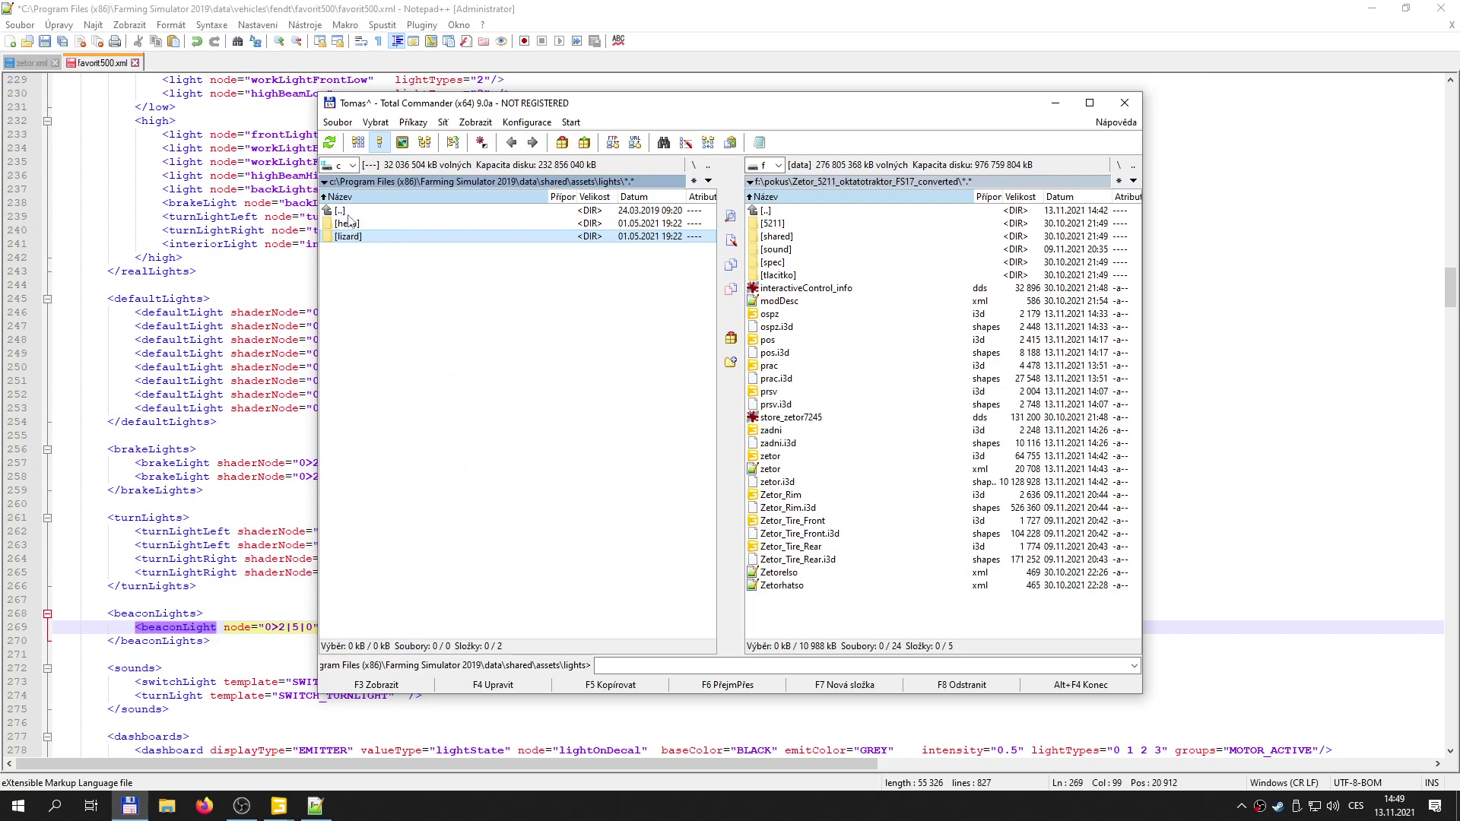
double_click(346, 212)
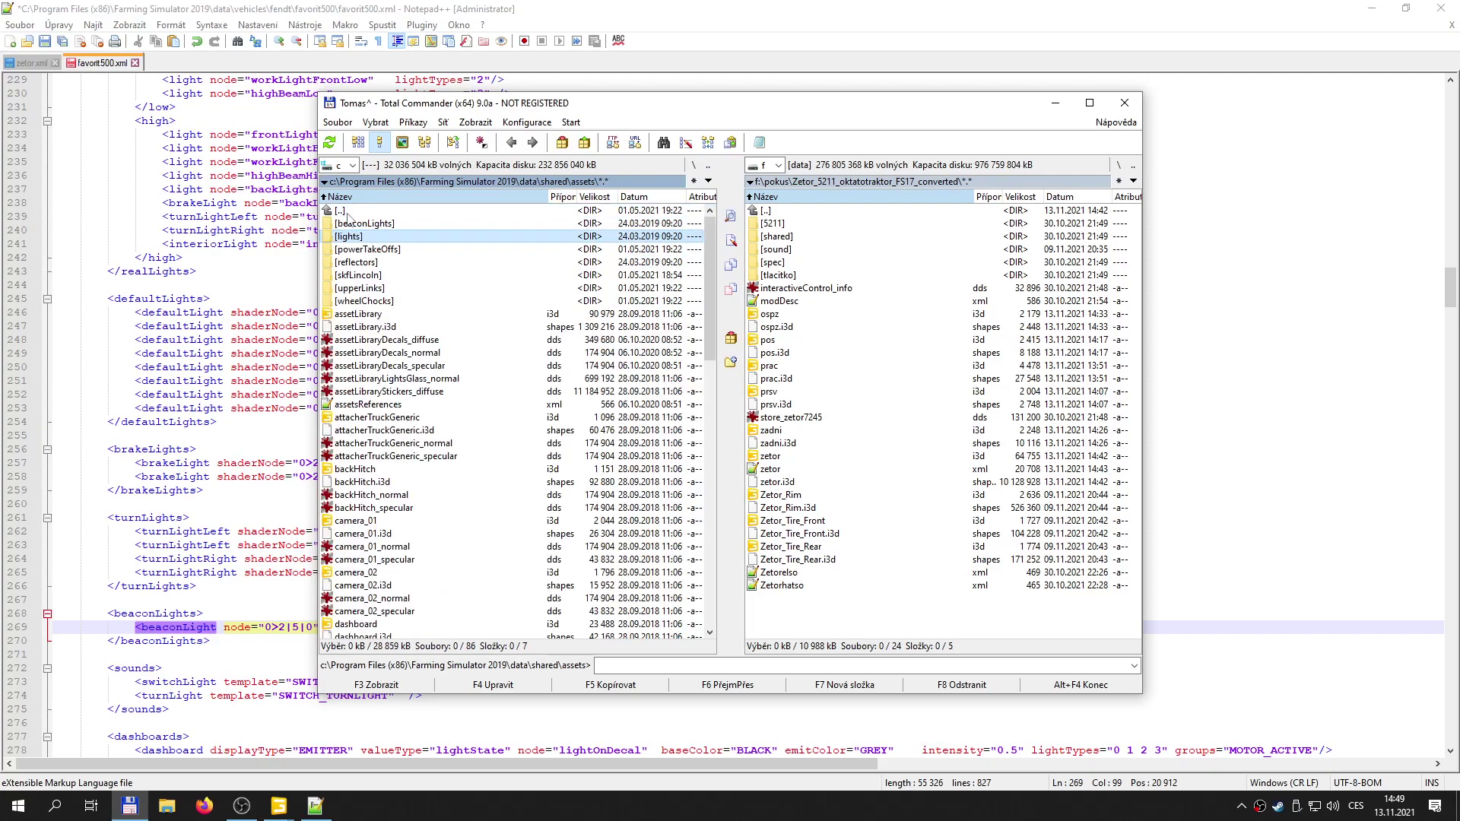
double_click(363, 223)
double_click(359, 224)
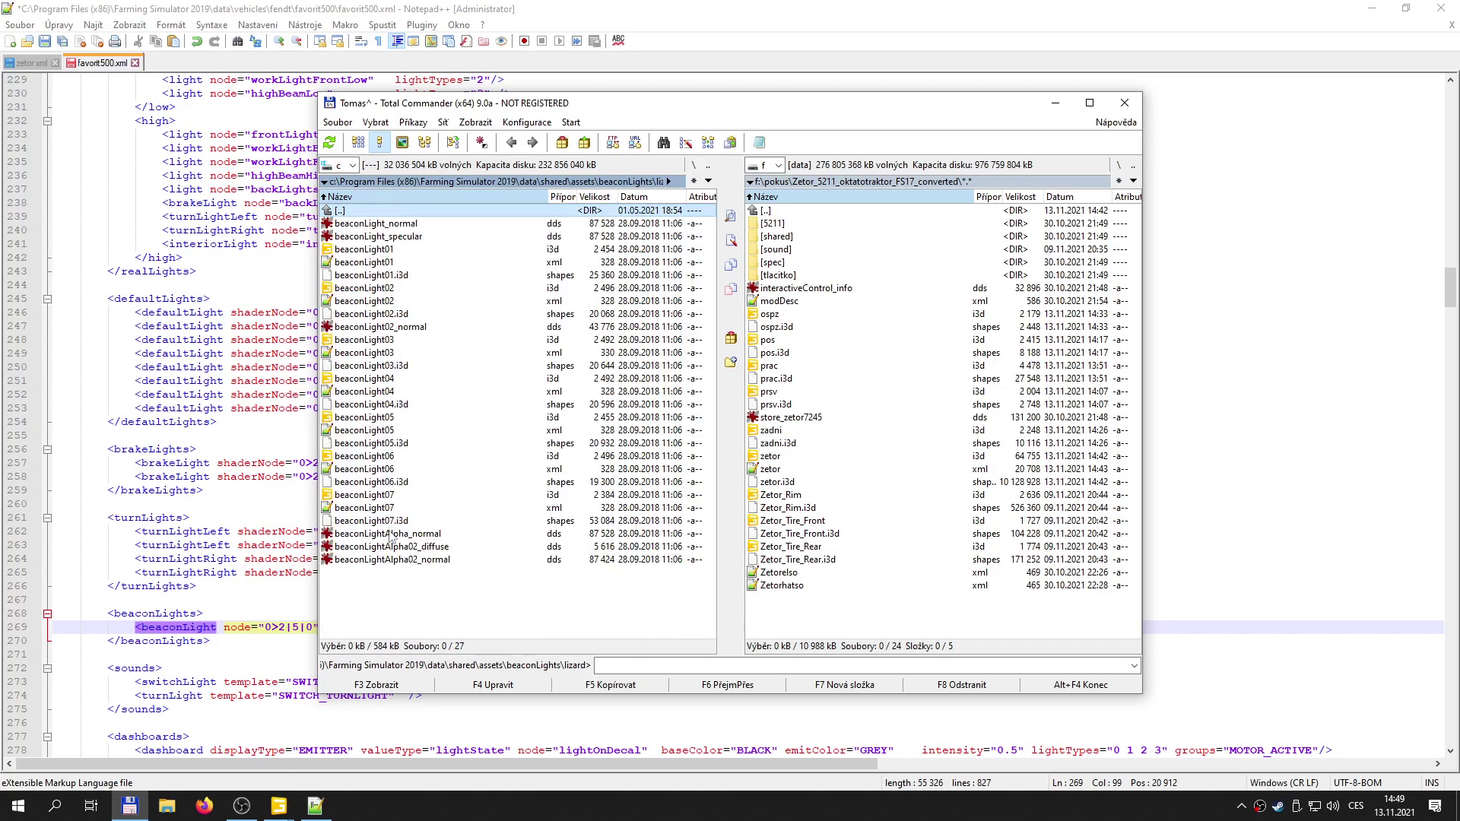
- Check the beacon's file name in favorit500.xml and open beaconLight02.i3d from the lizard folder in GIANTS Editor 8.2.2
click(1035, 47)
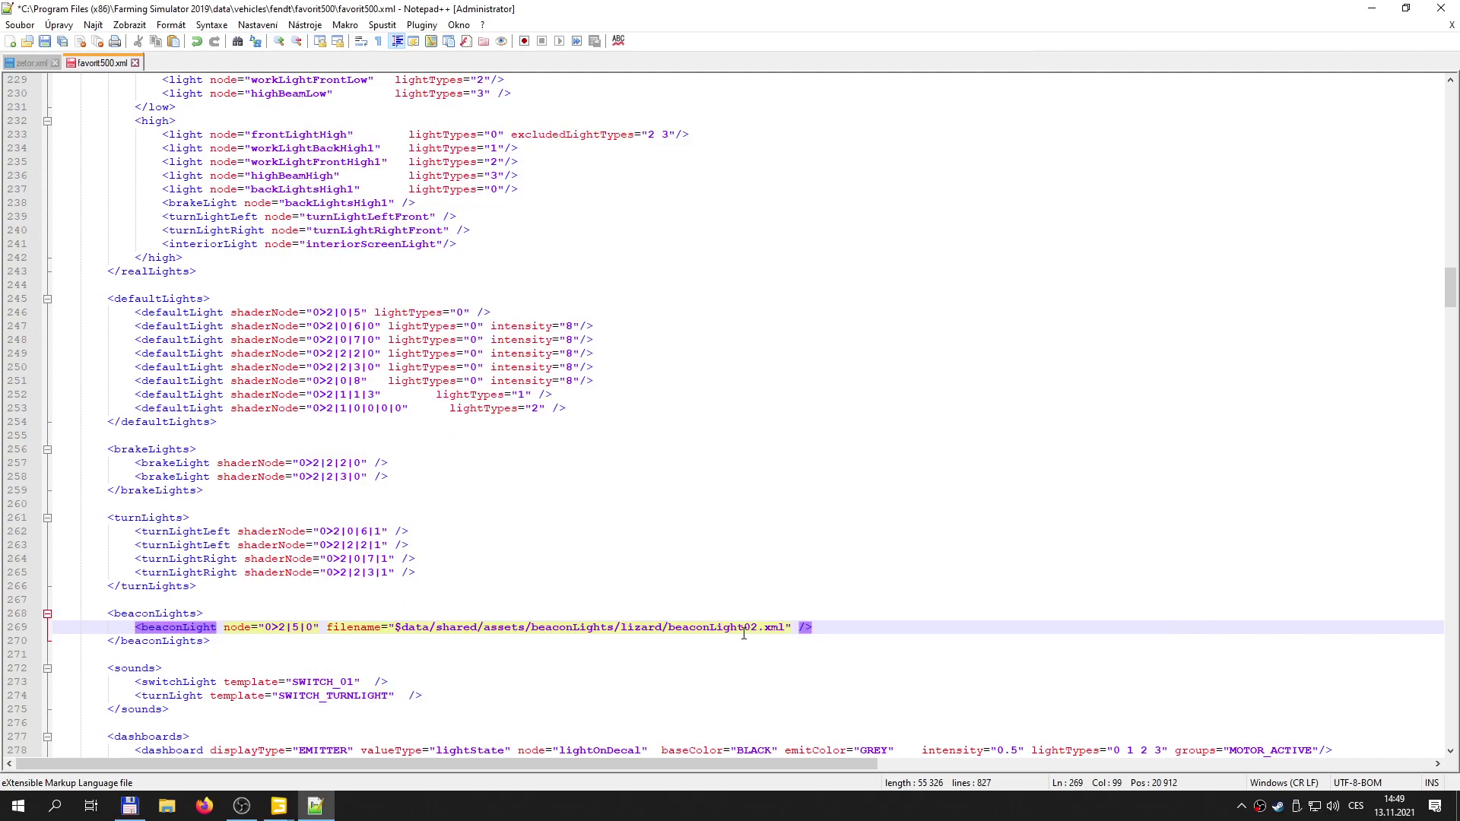
click(130, 807)
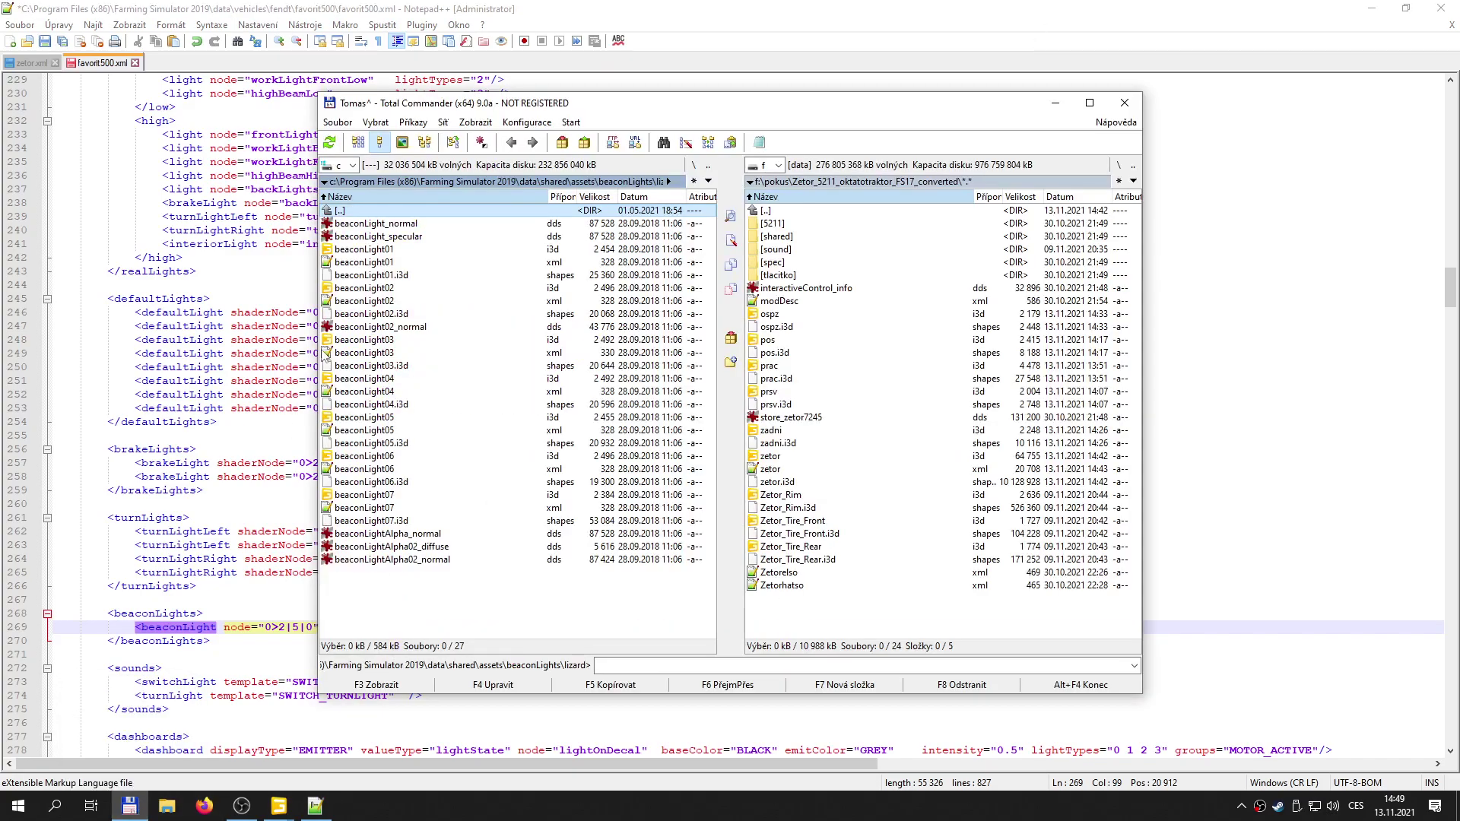
double_click(369, 291)
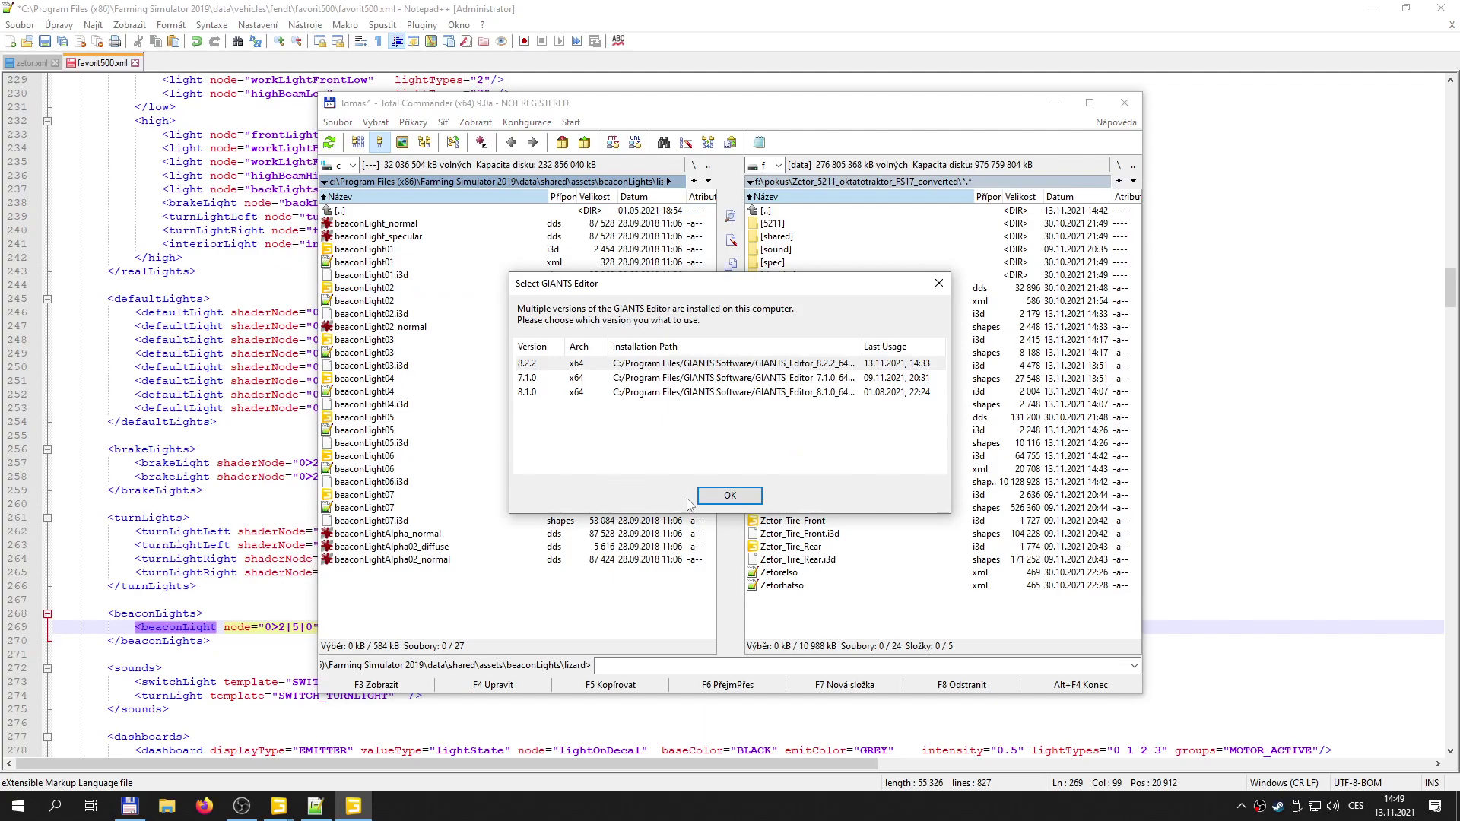
click(727, 498)
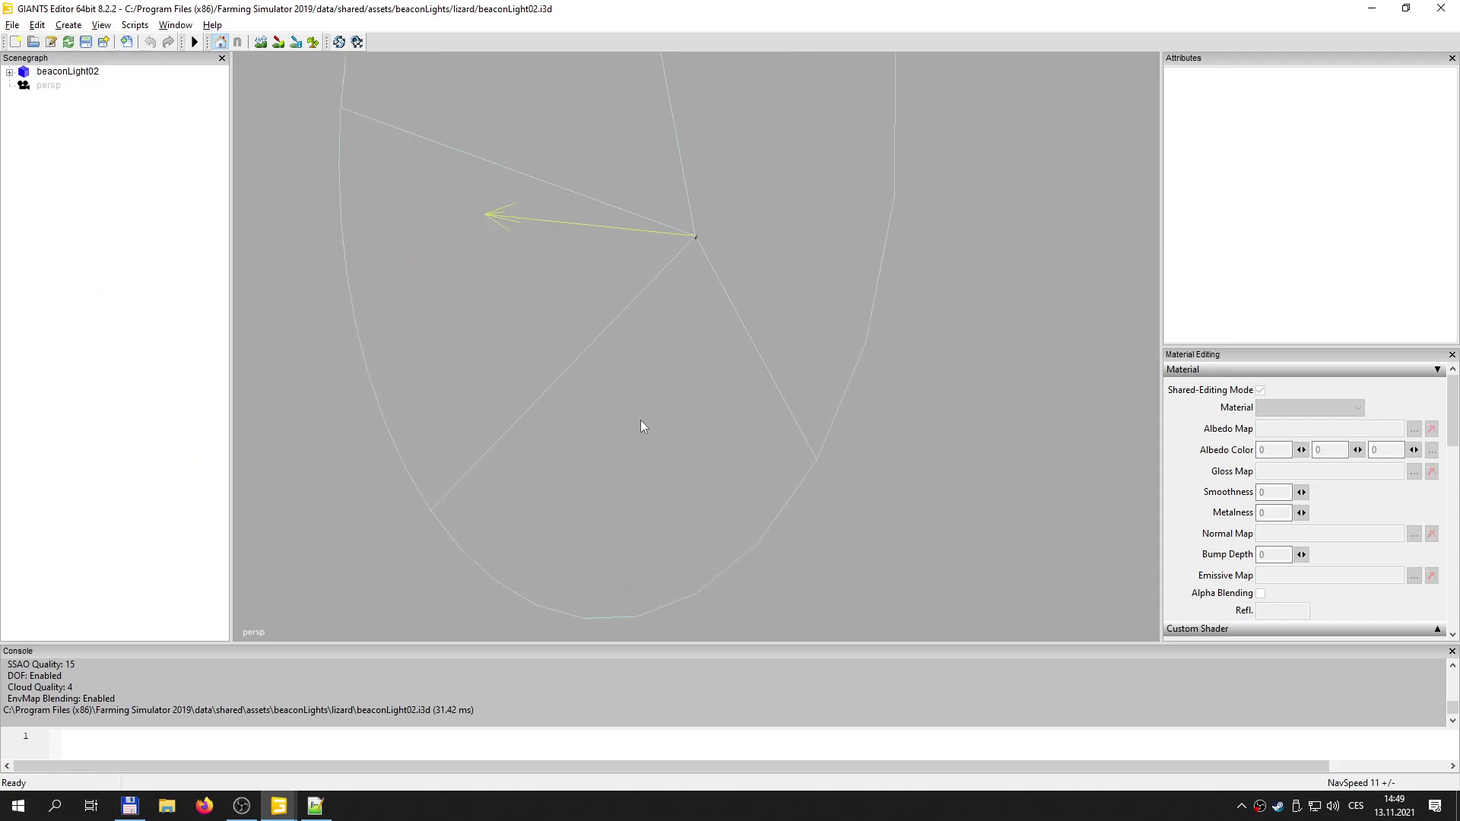
- Examine the beaconLight02 model up close and close its GIANTS Editor window without saving
alt+right_drag(641, 420, 766, 338)
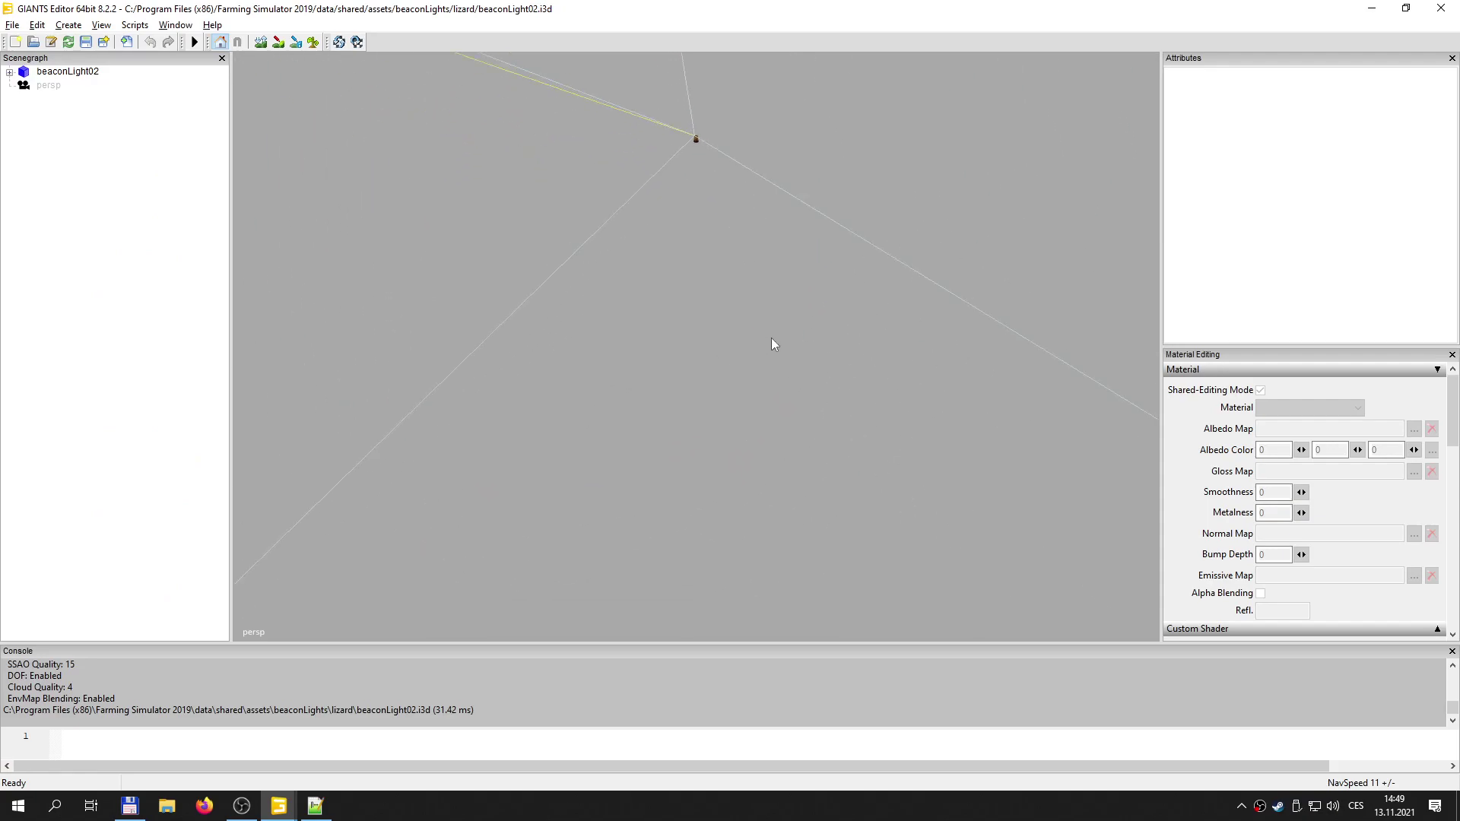
alt+middle_drag(766, 337, 765, 395)
alt+right_drag(765, 396, 791, 284)
alt+middle_drag(791, 284, 794, 307)
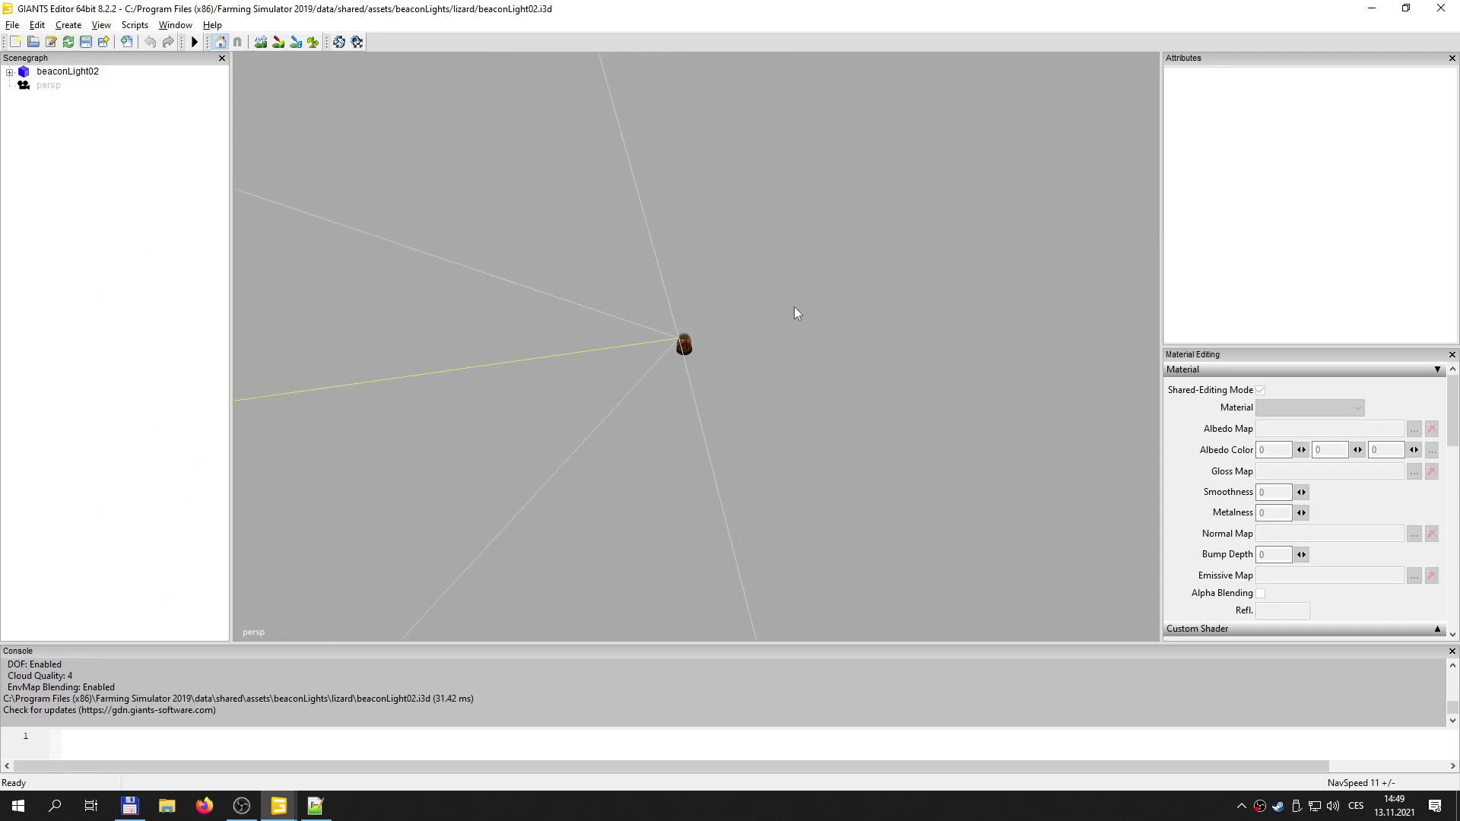
alt+right_drag(794, 308, 805, 266)
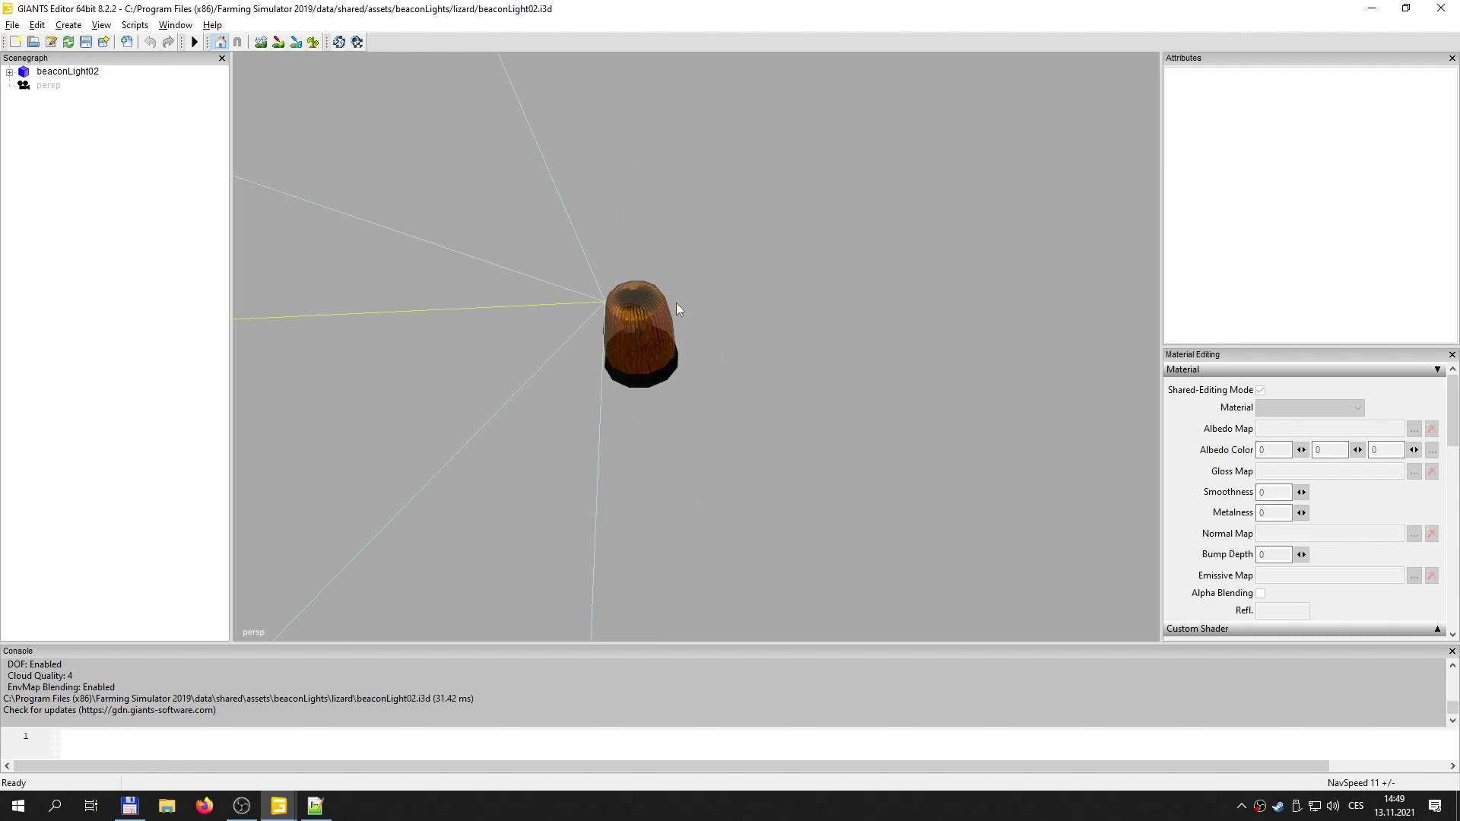
click(1442, 8)
click(845, 403)
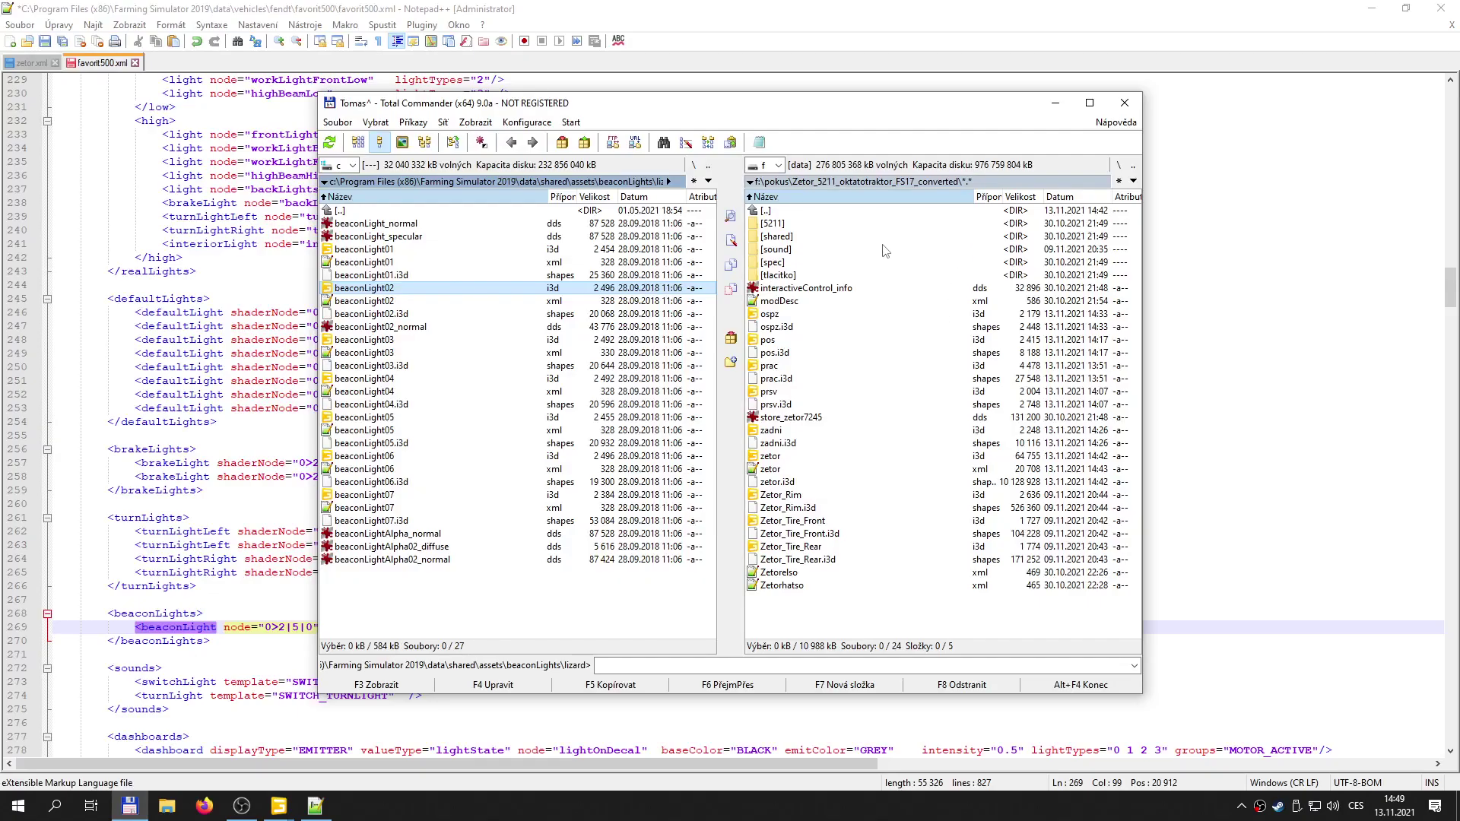
- Back in Notepad++, copy the defaultLights, brakeLights, turnLights and beaconLights blocks from favorit500.xml
click(783, 27)
scroll(710, 504, down, 8)
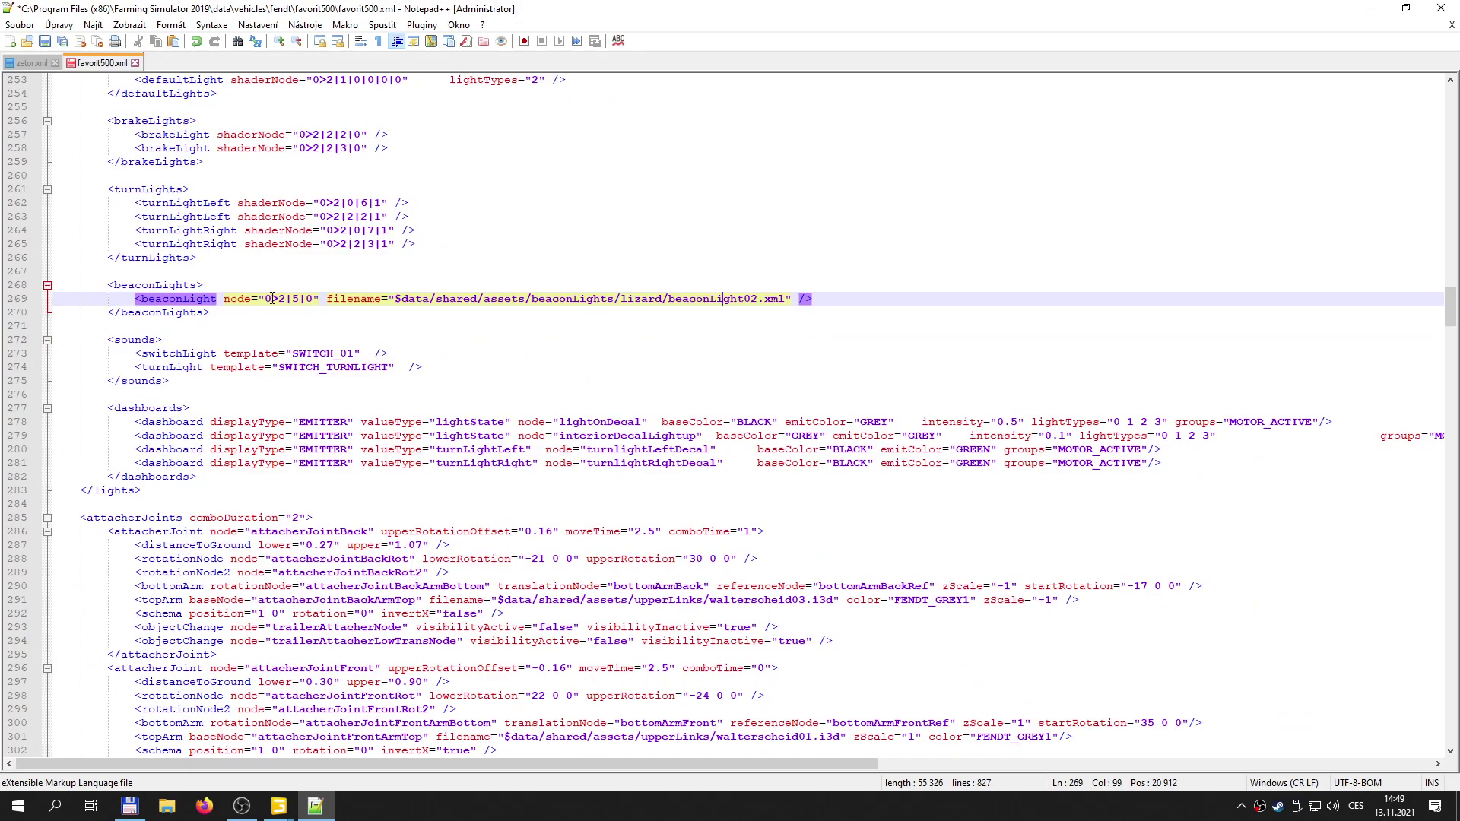
scroll(344, 273, up, 7)
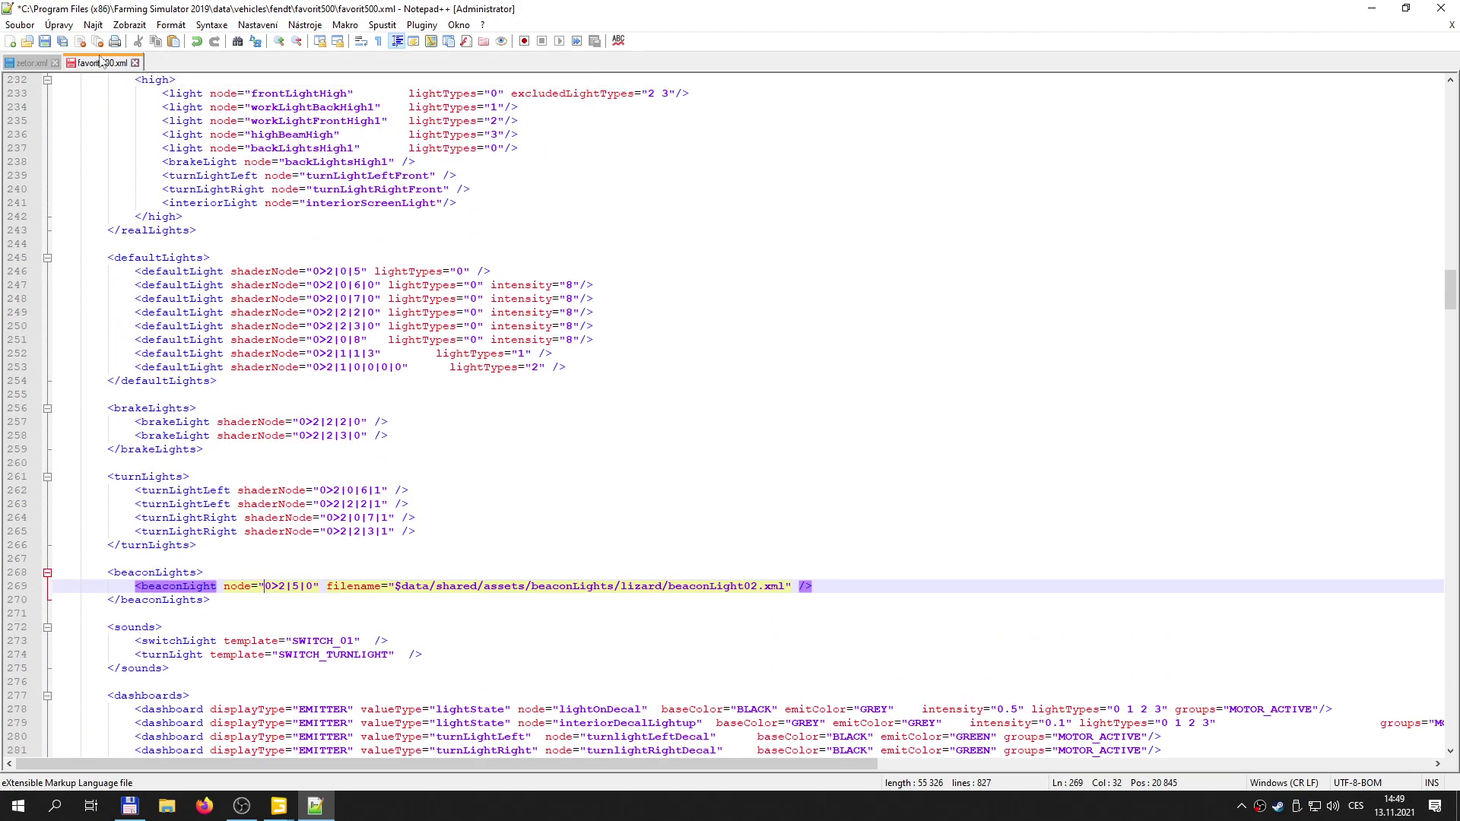
click(194, 256)
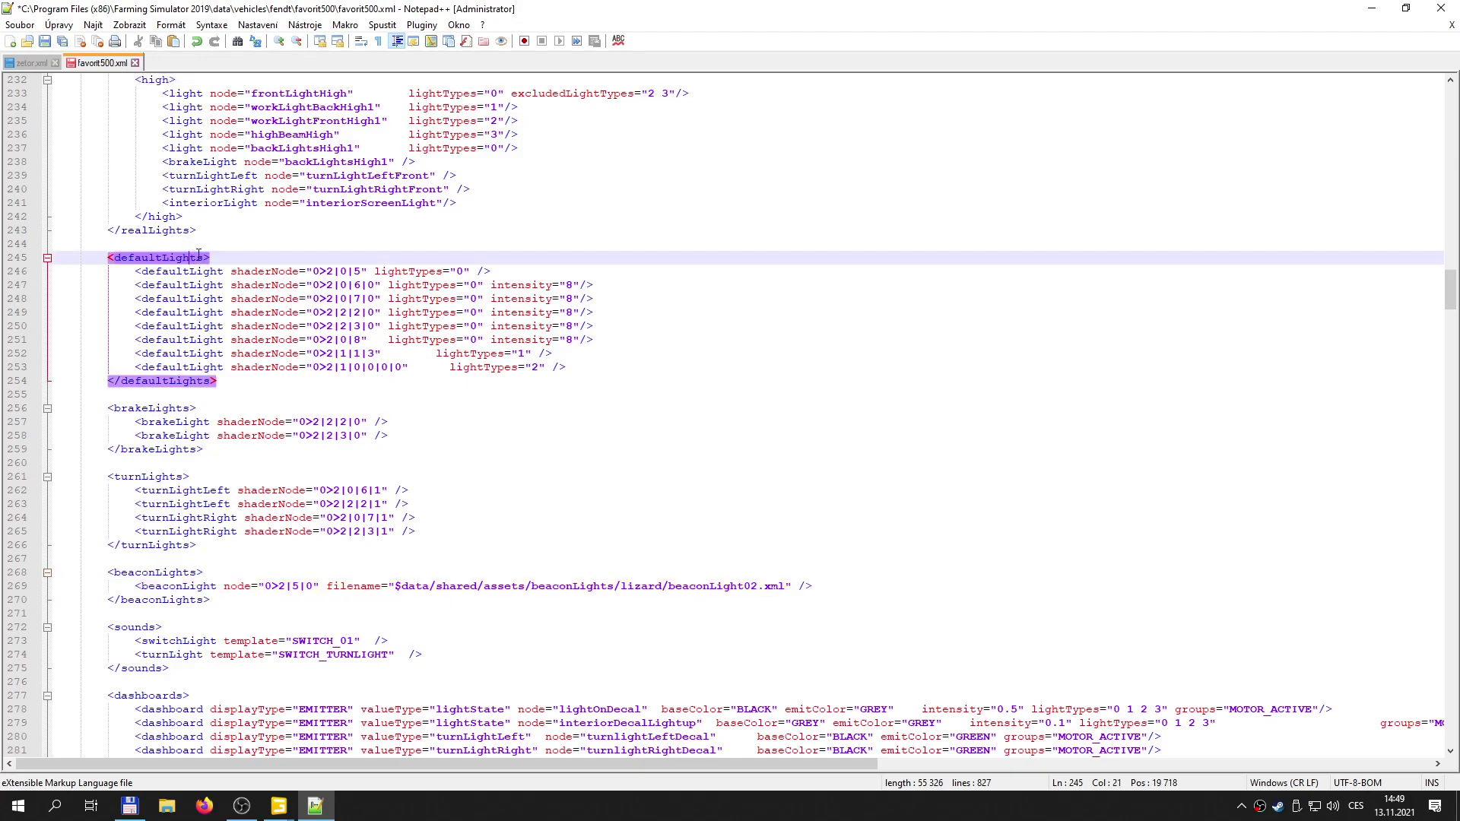
key(Home)
key(shift+Down)
key(shift+Down)
key(shift+Down)
key(shift+Down)
key(shift+Down)
key(shift+Down)
key(shift+Down)
key(shift+Down)
key(shift+Down)
key(shift+Down)
key(shift+Down)
key(shift+Down)
key(shift+Down)
key(shift+Down)
key(shift+Down)
key(shift+Down)
key(shift+Down)
key(shift+Down)
key(shift+Down)
key(shift+Down)
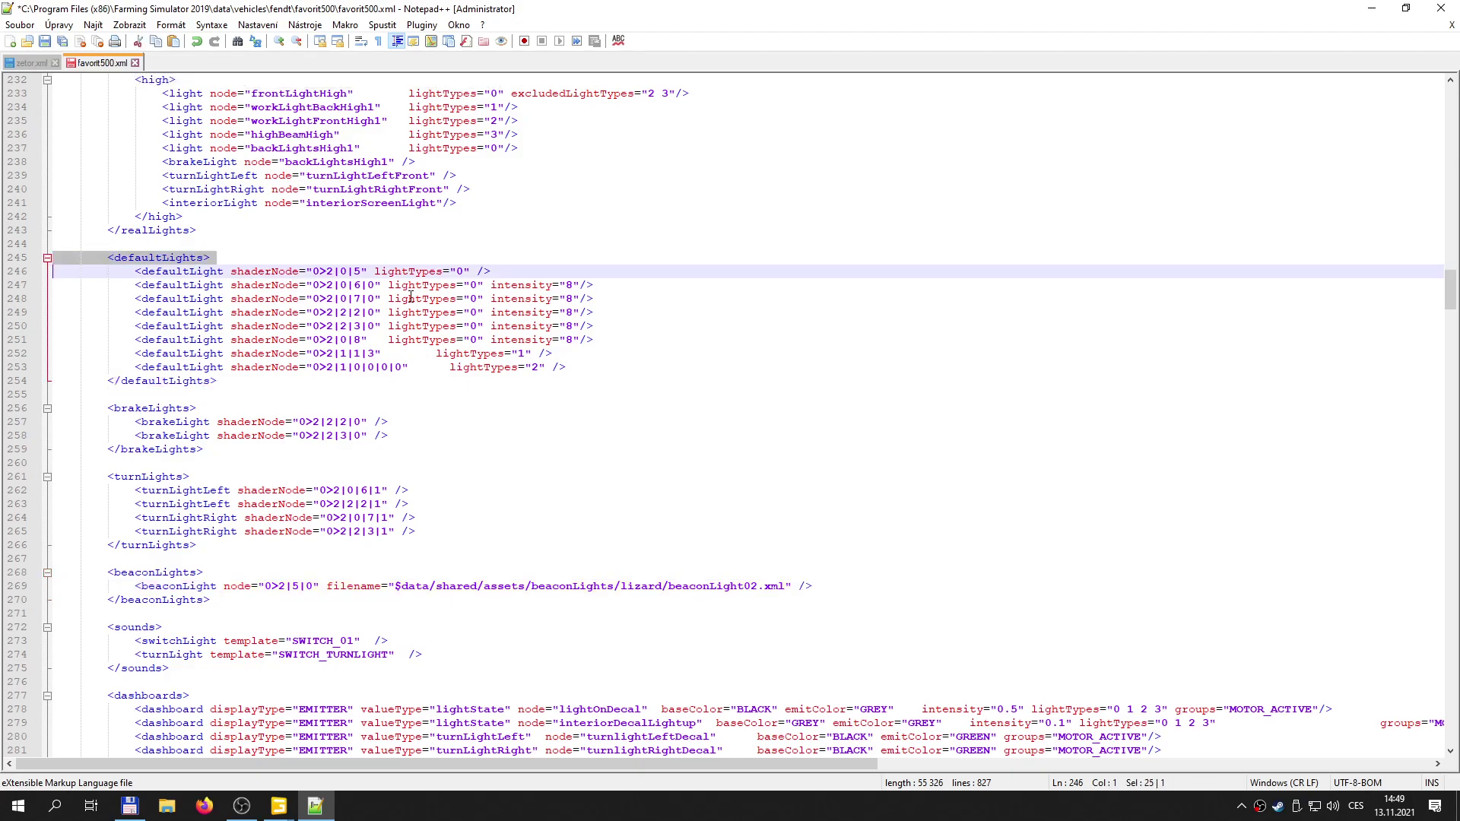
key(shift+Down)
key(shift+Down)
key(shift+Down)
key(shift+Down)
key(ctrl+c)
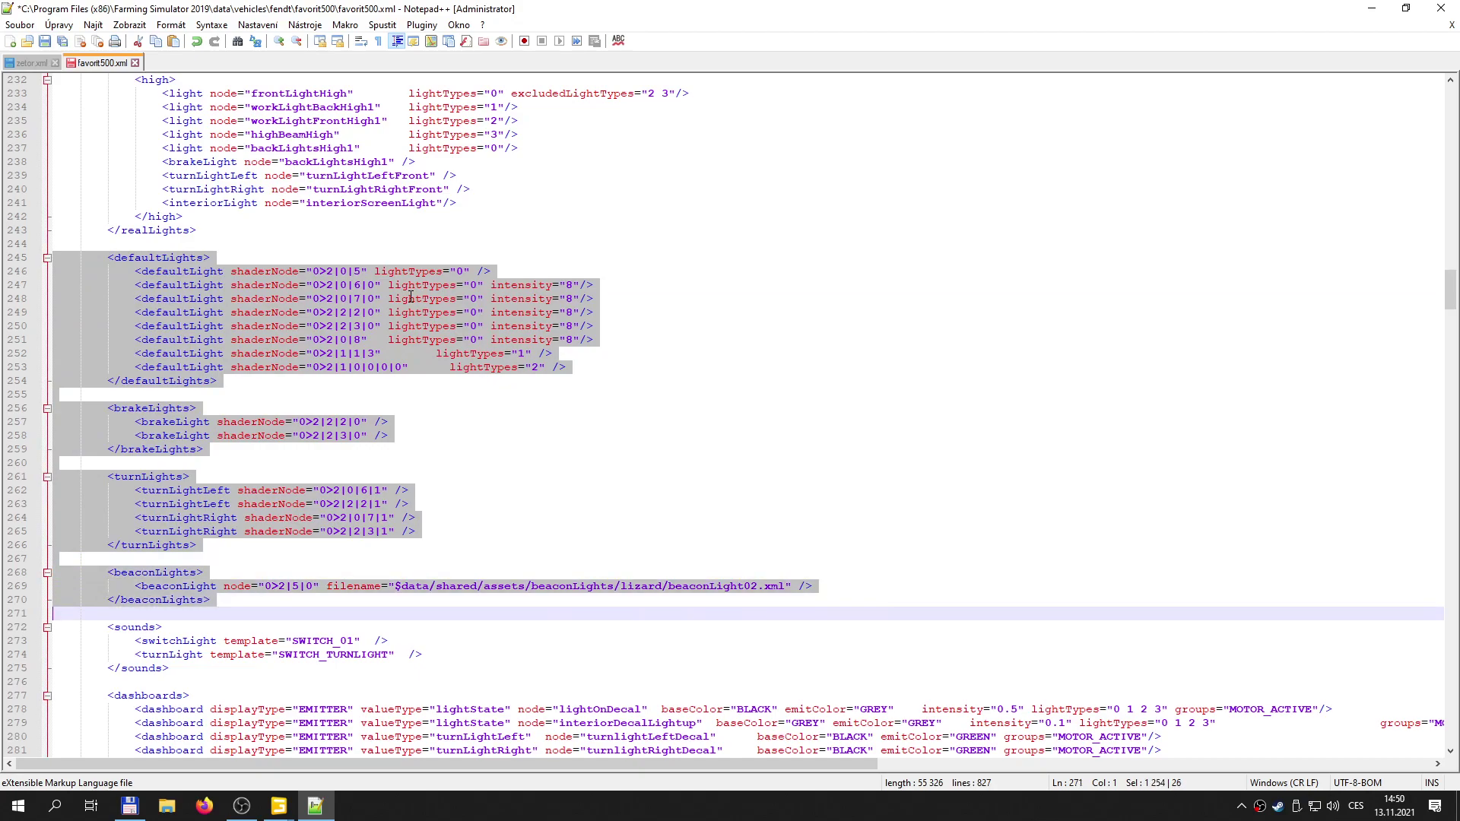
- Replace the defaultLights, brakeLights, turnLights and beaconLights blocks in zetor.xml with the ones copied from favorit500.xml
click(32, 62)
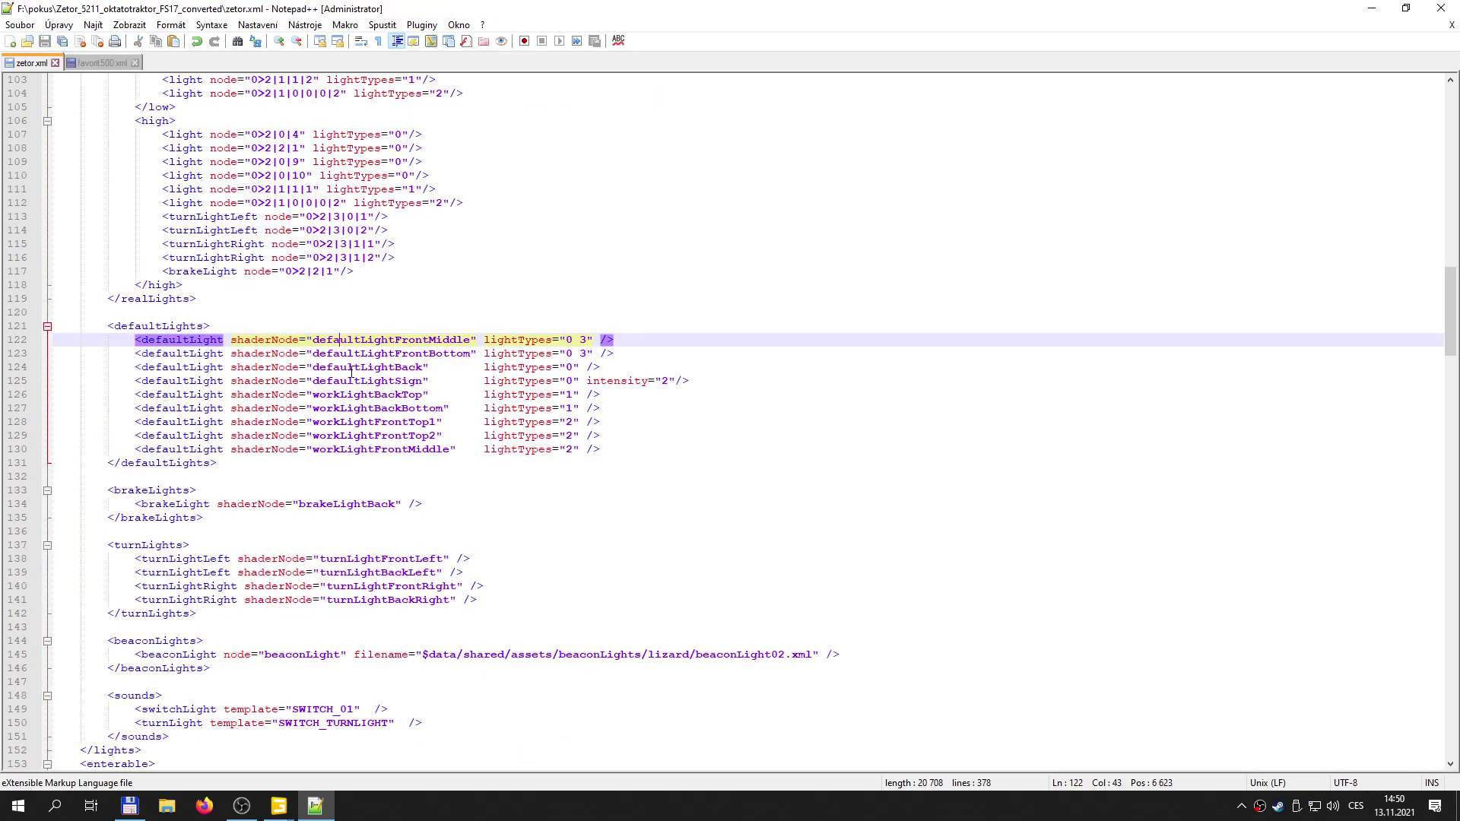
key(Home)
key(Home)
key(Up)
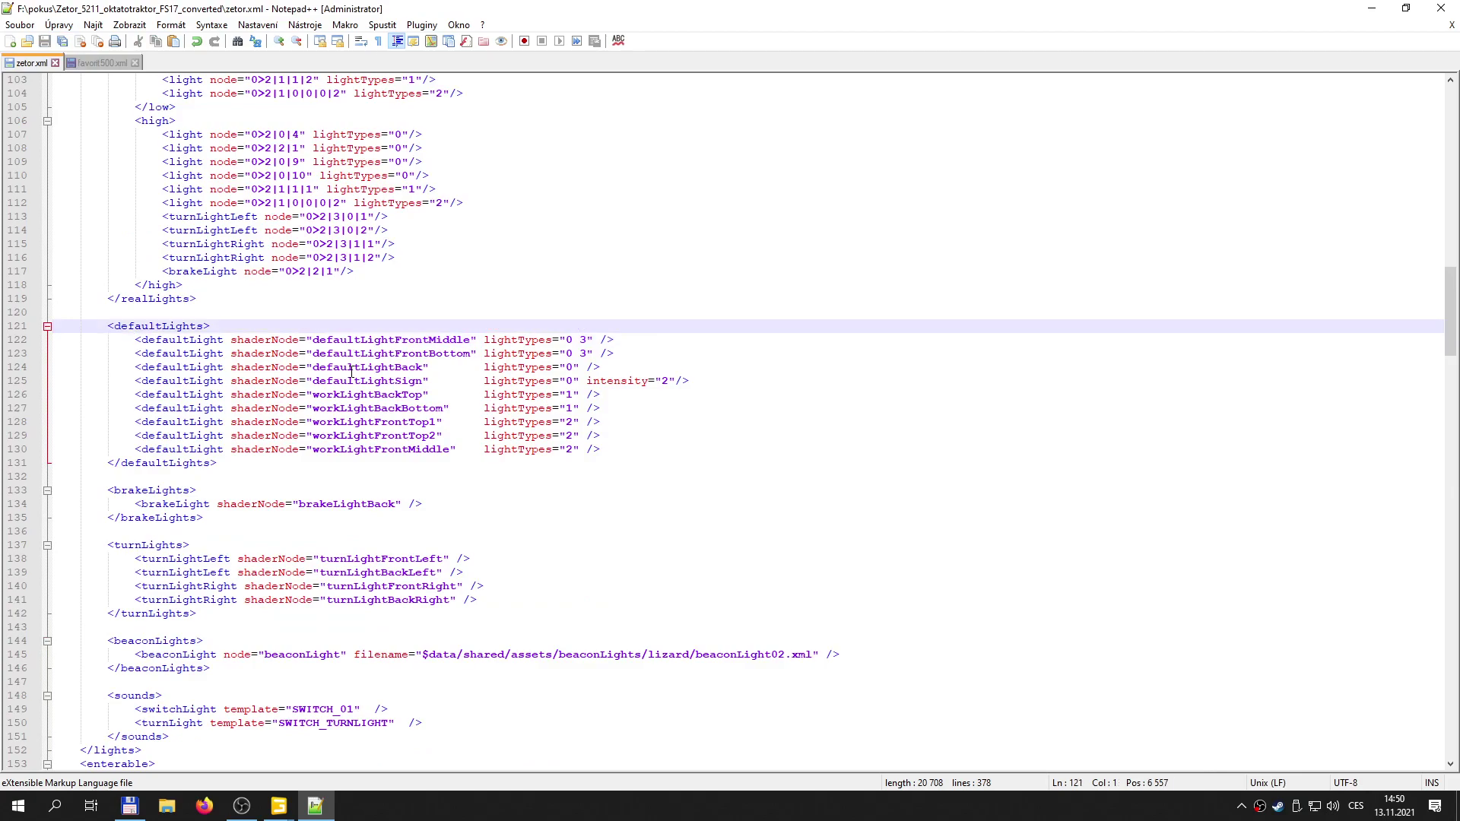
key(shift+Down)
key(shift+Down)
key(shift+Down)
key(shift+Down)
key(shift+Down)
key(shift+Down)
key(shift+Down)
key(shift+Down)
key(shift+Down)
key(shift+Down)
key(shift+Down)
key(shift+Down)
key(shift+Down)
key(shift+Down)
key(shift+Down)
key(shift+Down)
key(shift+Down)
key(shift+Down)
key(shift+Down)
key(shift+Down)
key(shift+Down)
key(shift+Down)
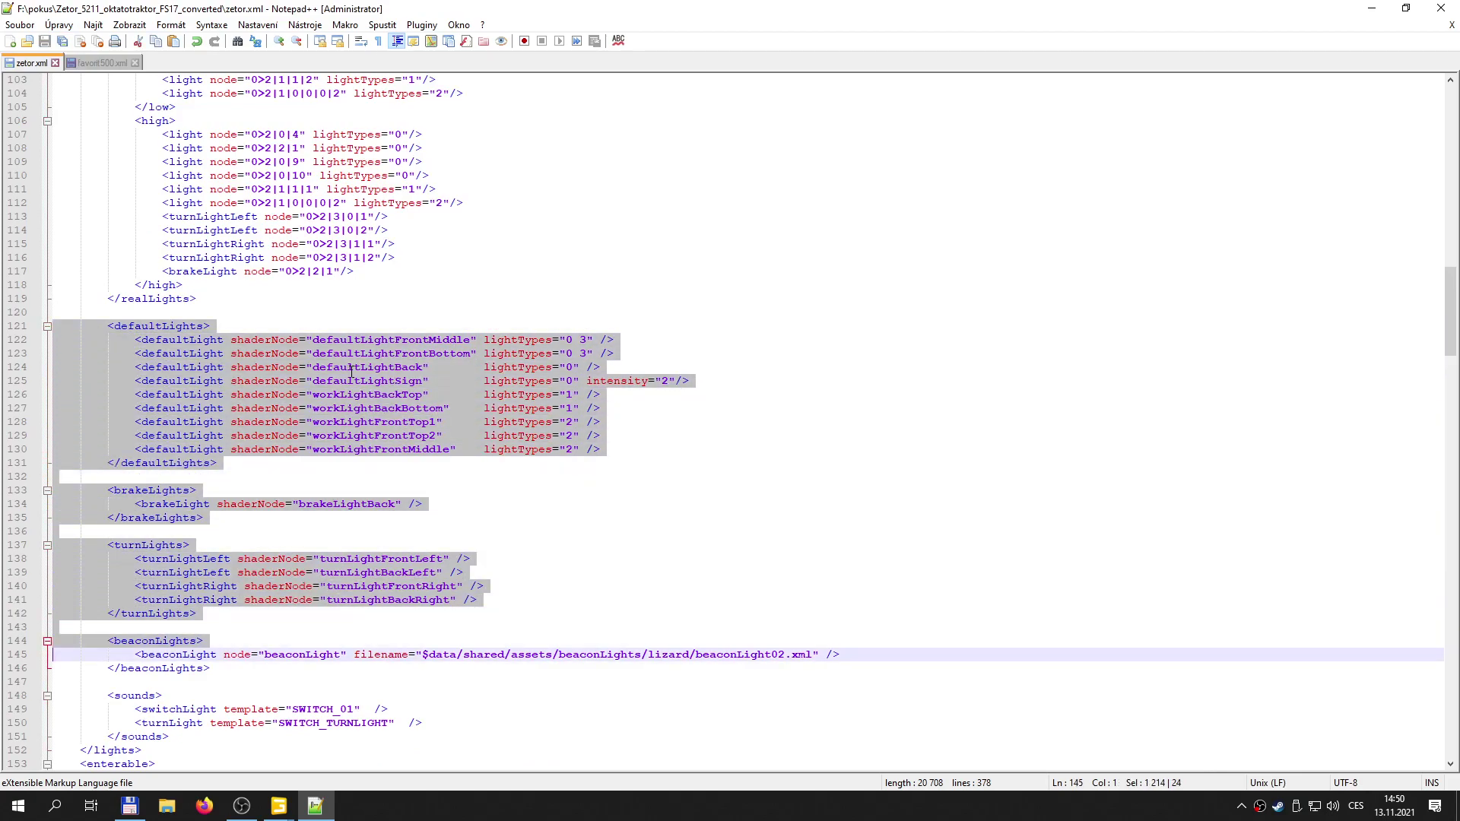
key(ctrl+v)
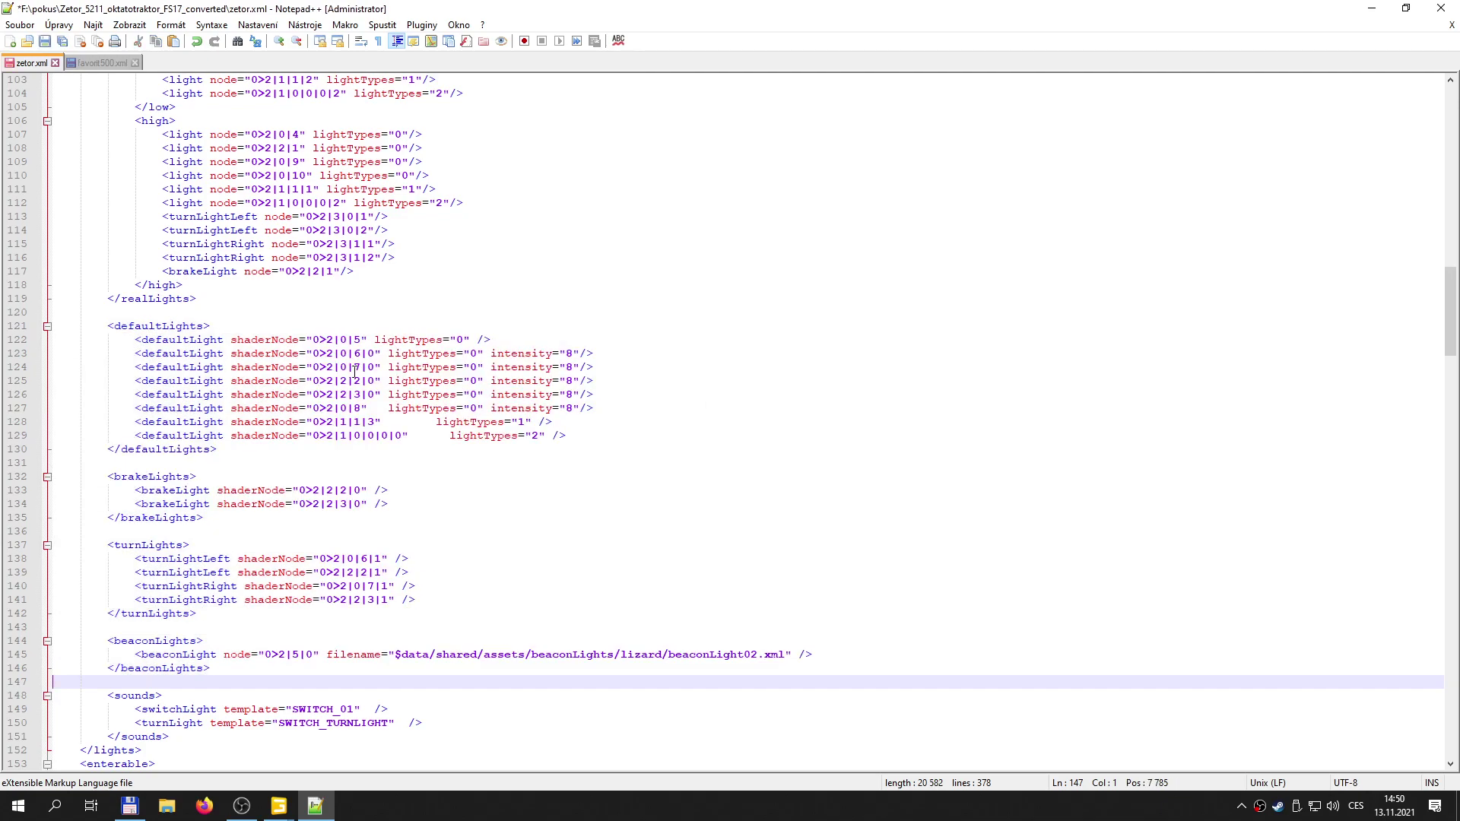
- Close favorit500.xml without saving its changes and save zetor.xml
click(93, 62)
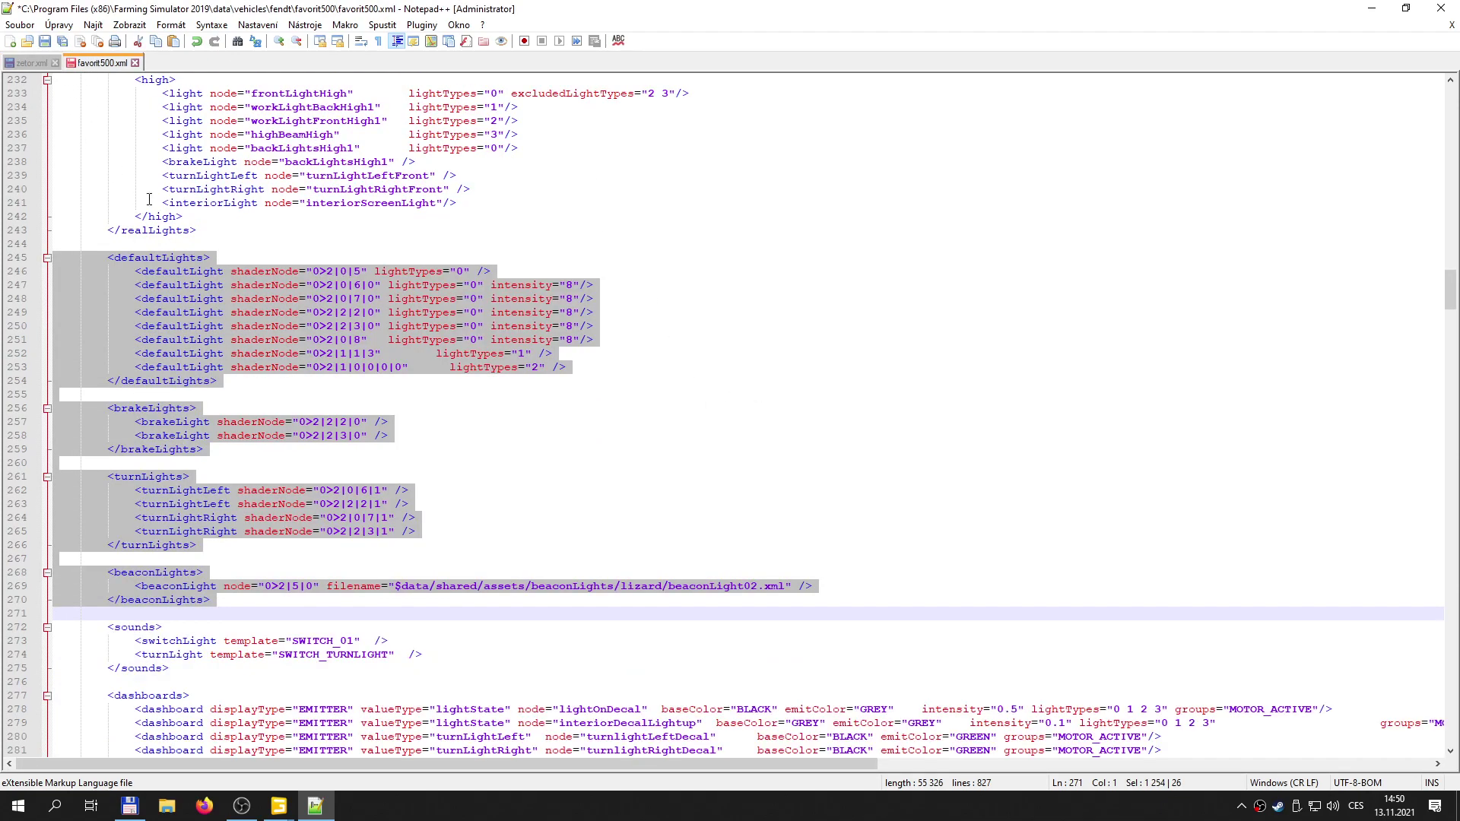
scroll(187, 223, up, 4)
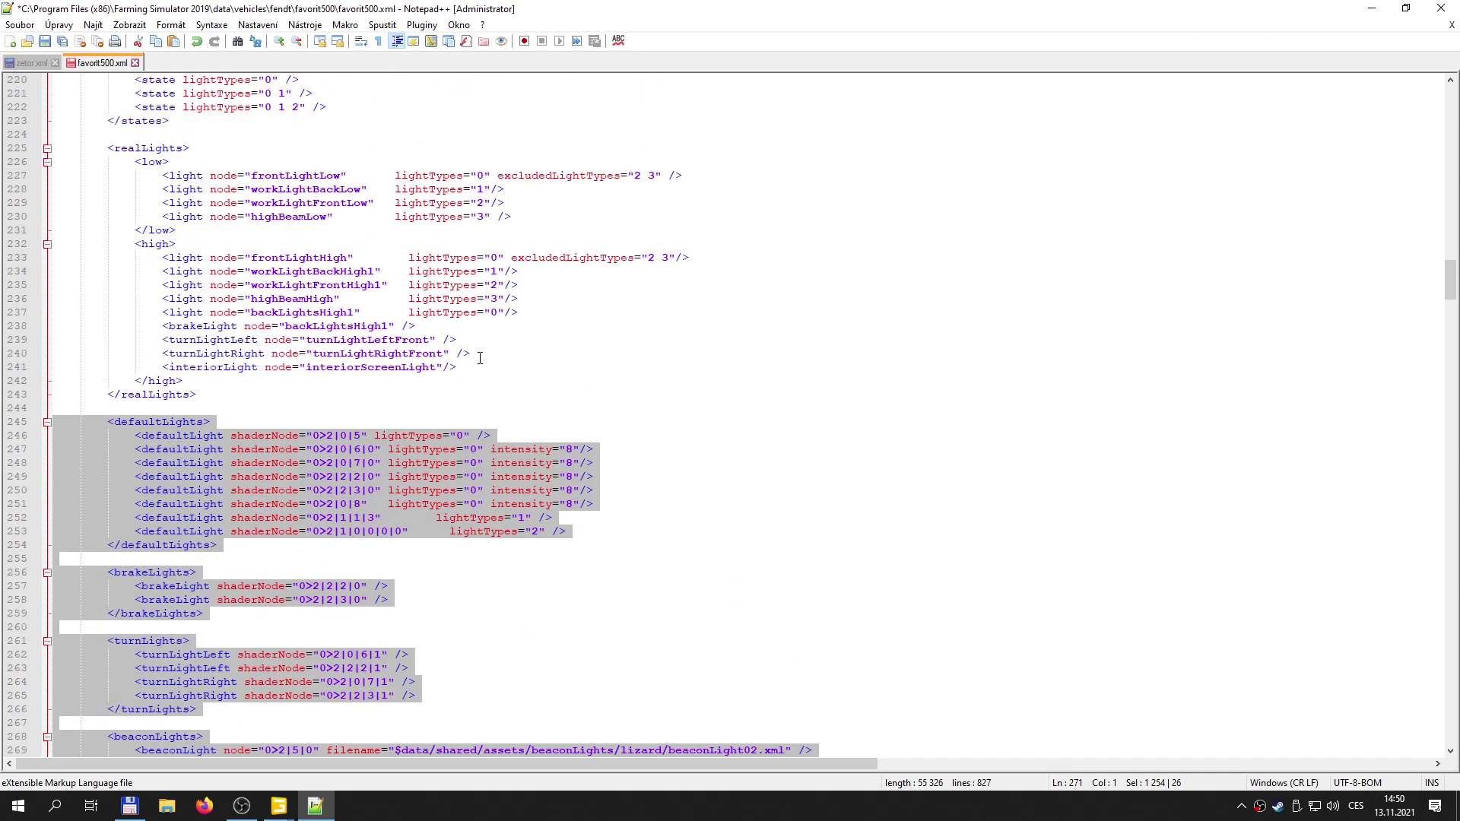
scroll(396, 413, down, 2)
click(776, 326)
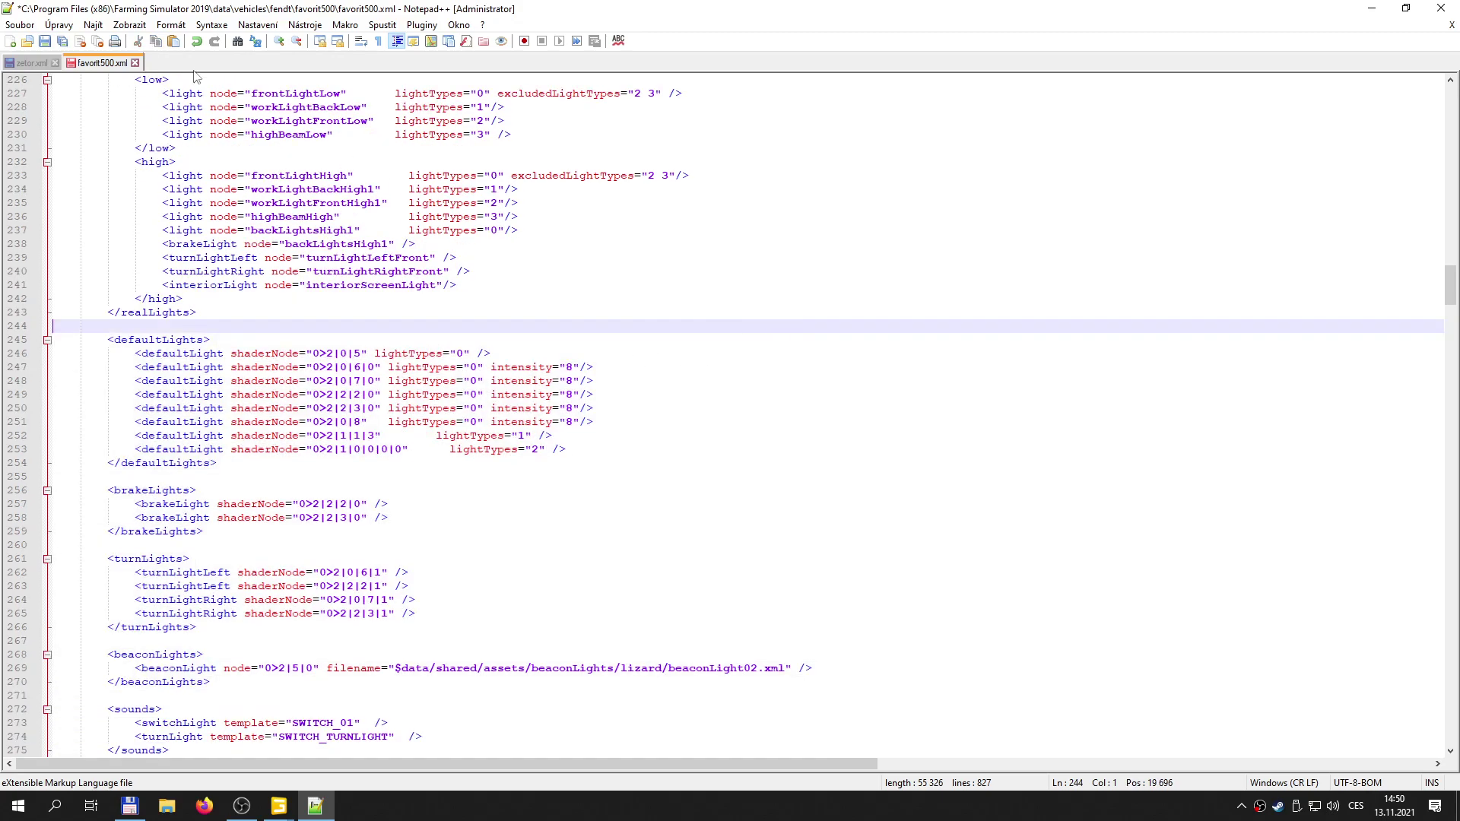
click(135, 63)
click(786, 454)
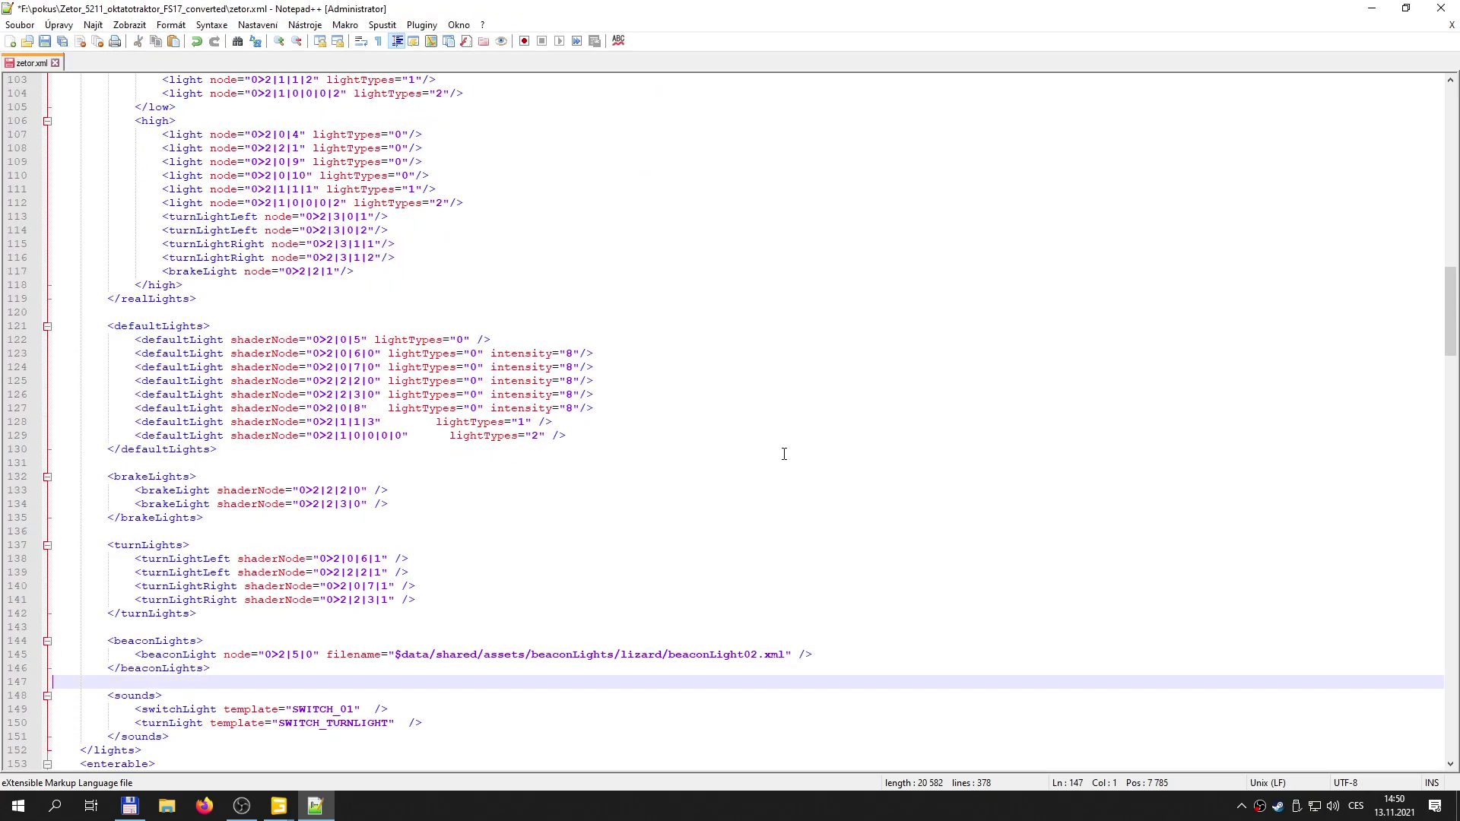
click(44, 40)
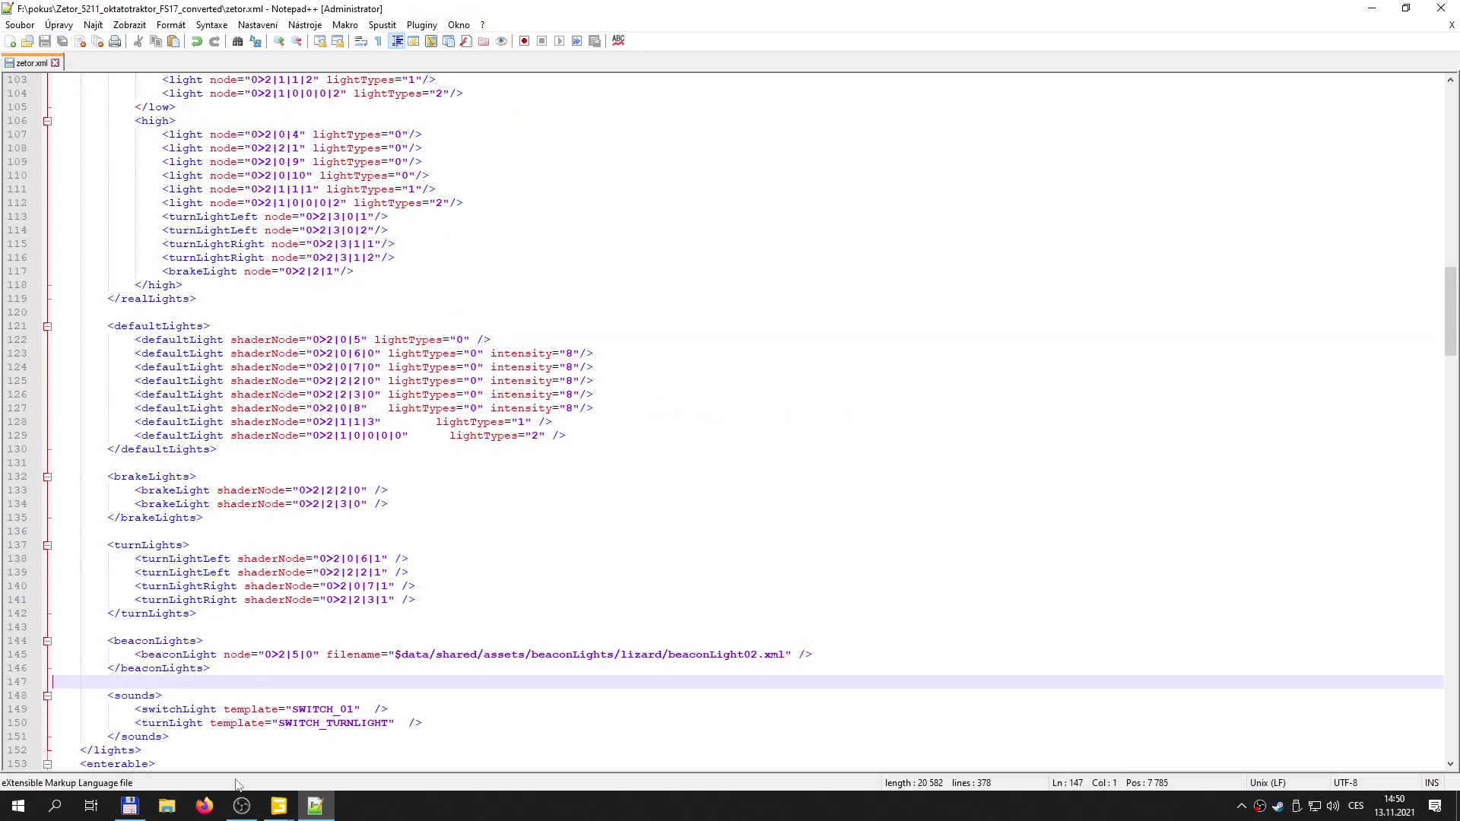
- In Total Commander, go to the game's data\vehicles\fendt\favorit500 folder and open favorit500.xml in Notepad++
click(130, 806)
double_click(360, 211)
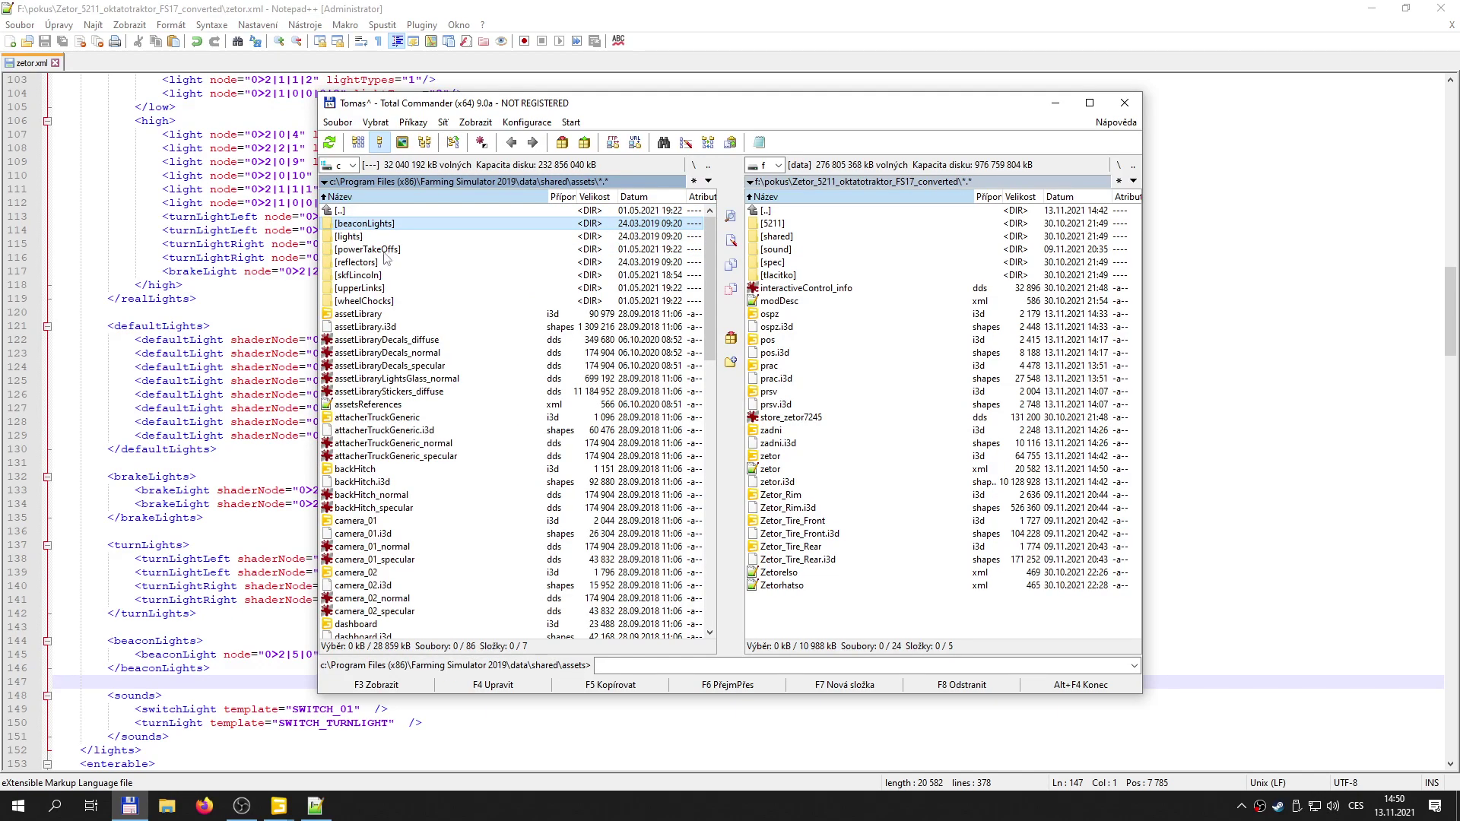
double_click(387, 213)
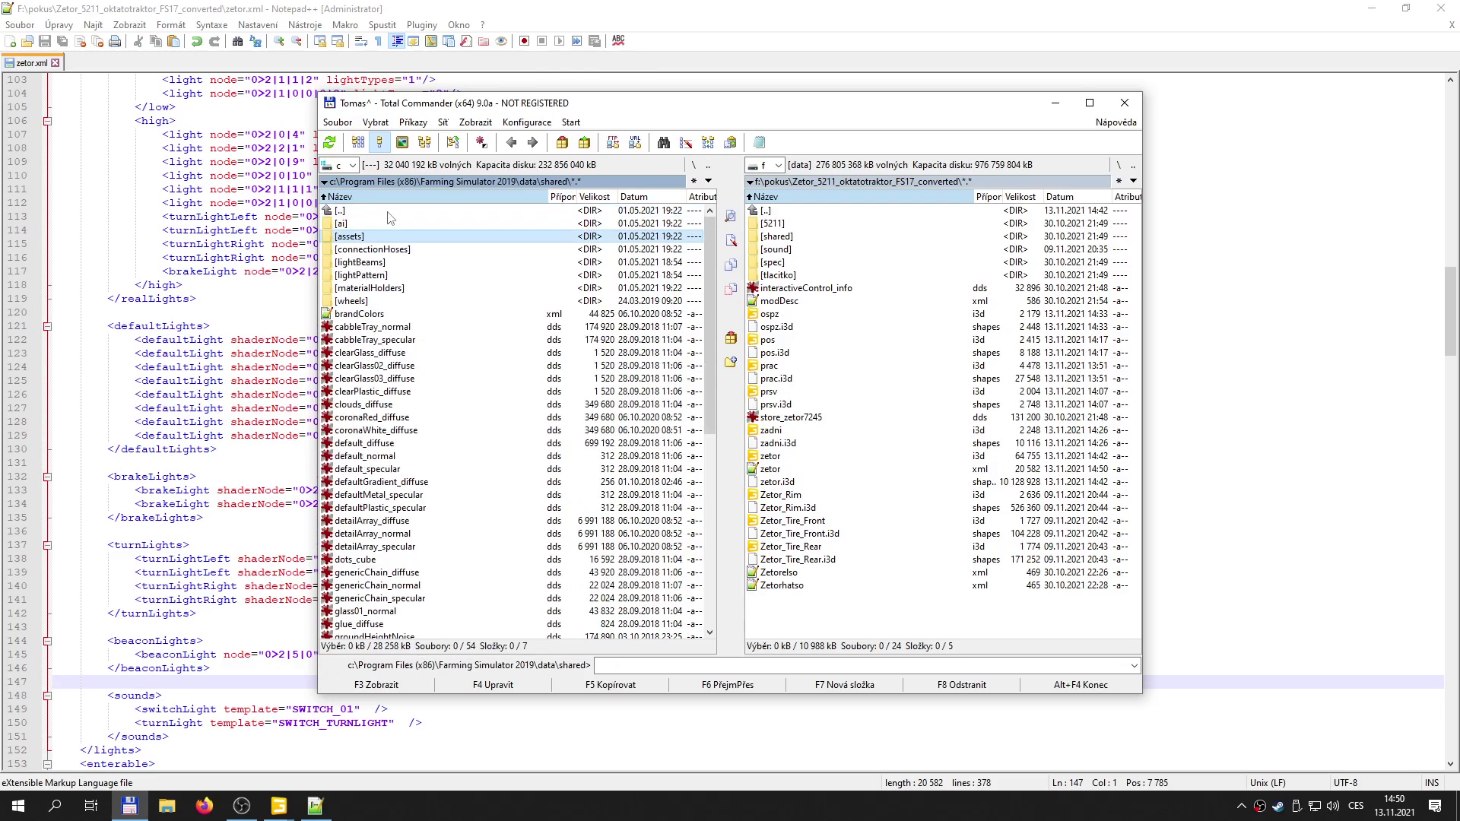
double_click(387, 214)
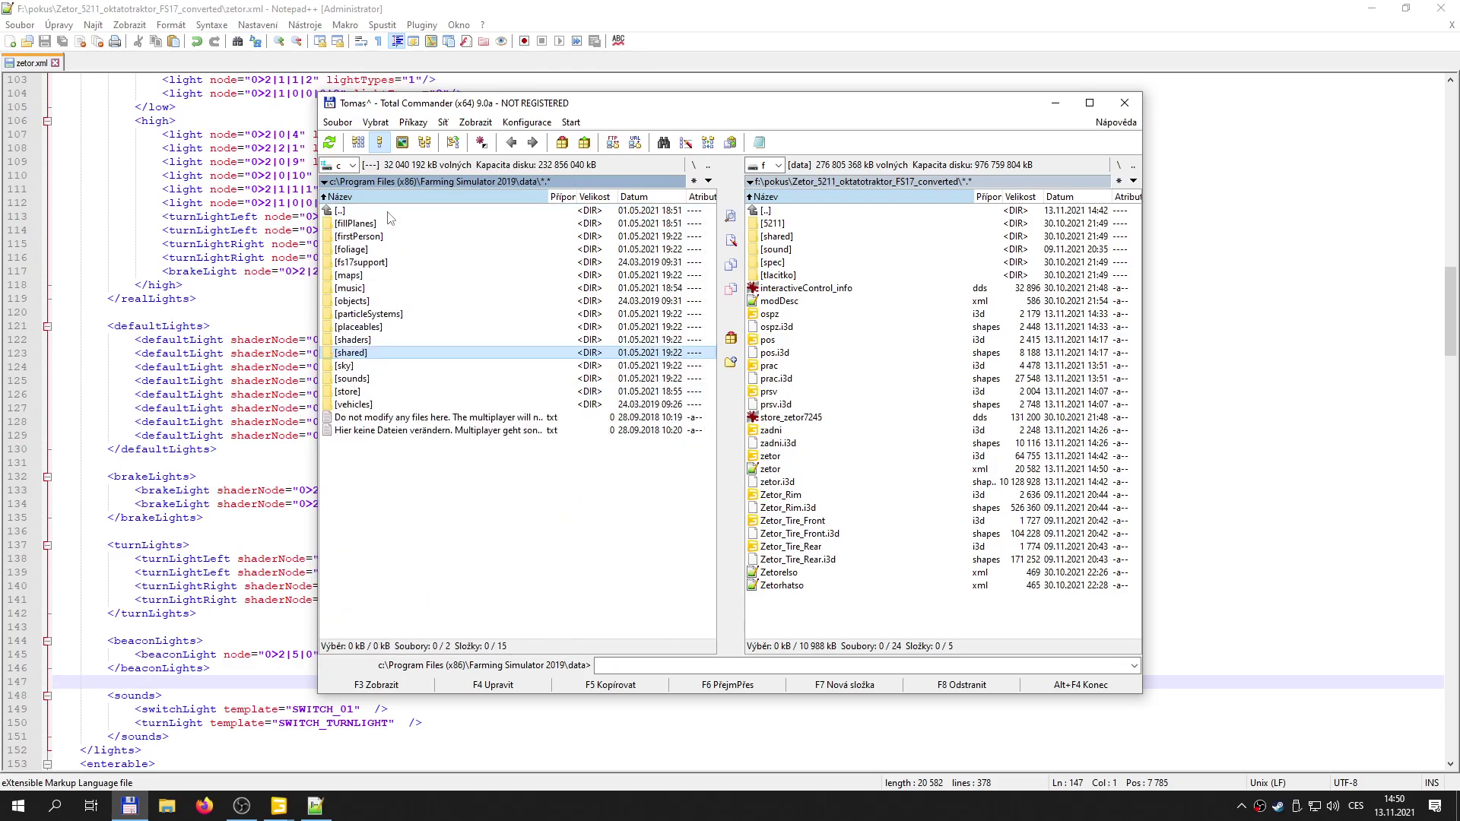
double_click(350, 410)
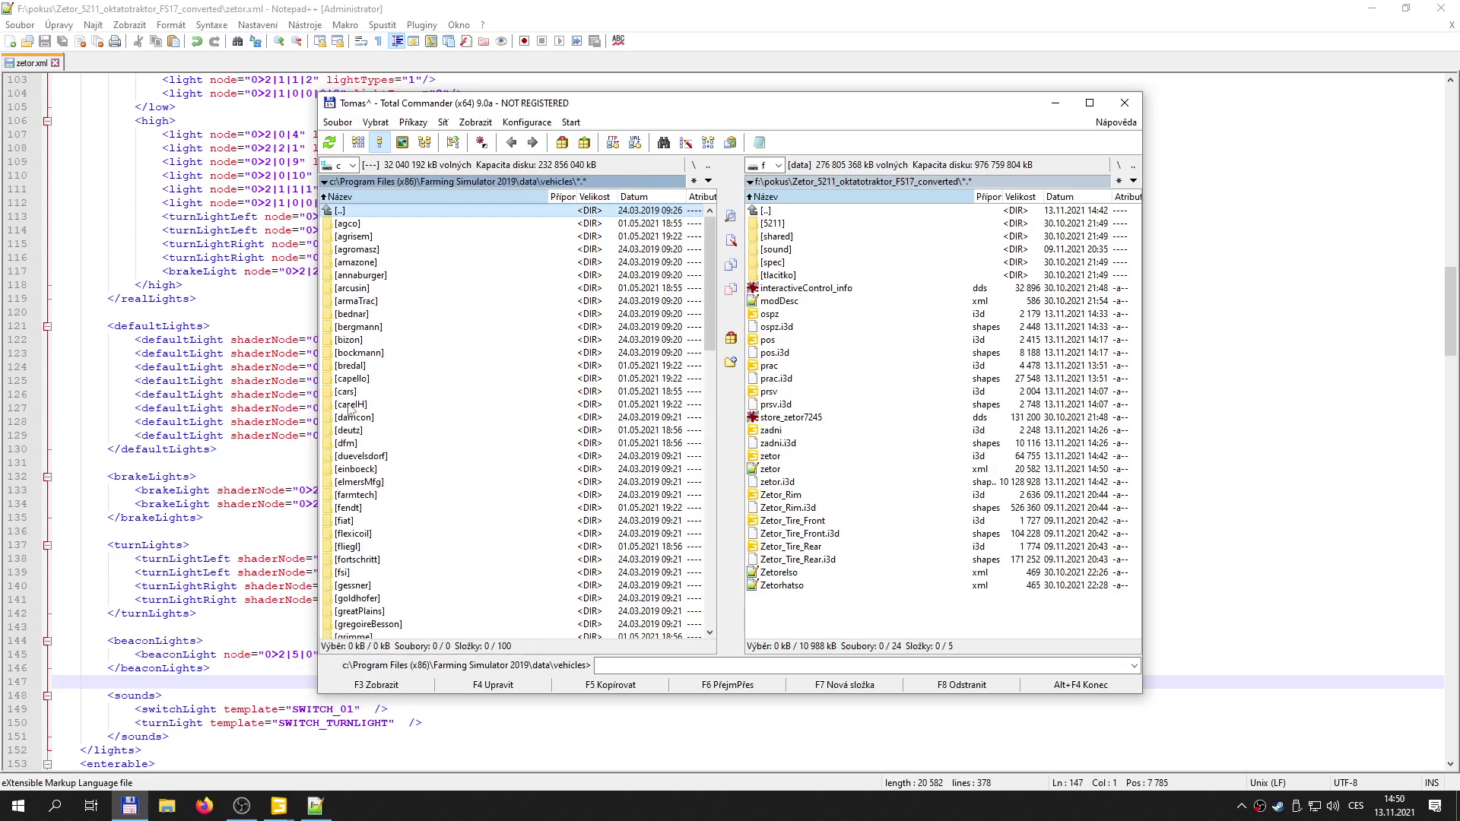
double_click(350, 509)
double_click(376, 225)
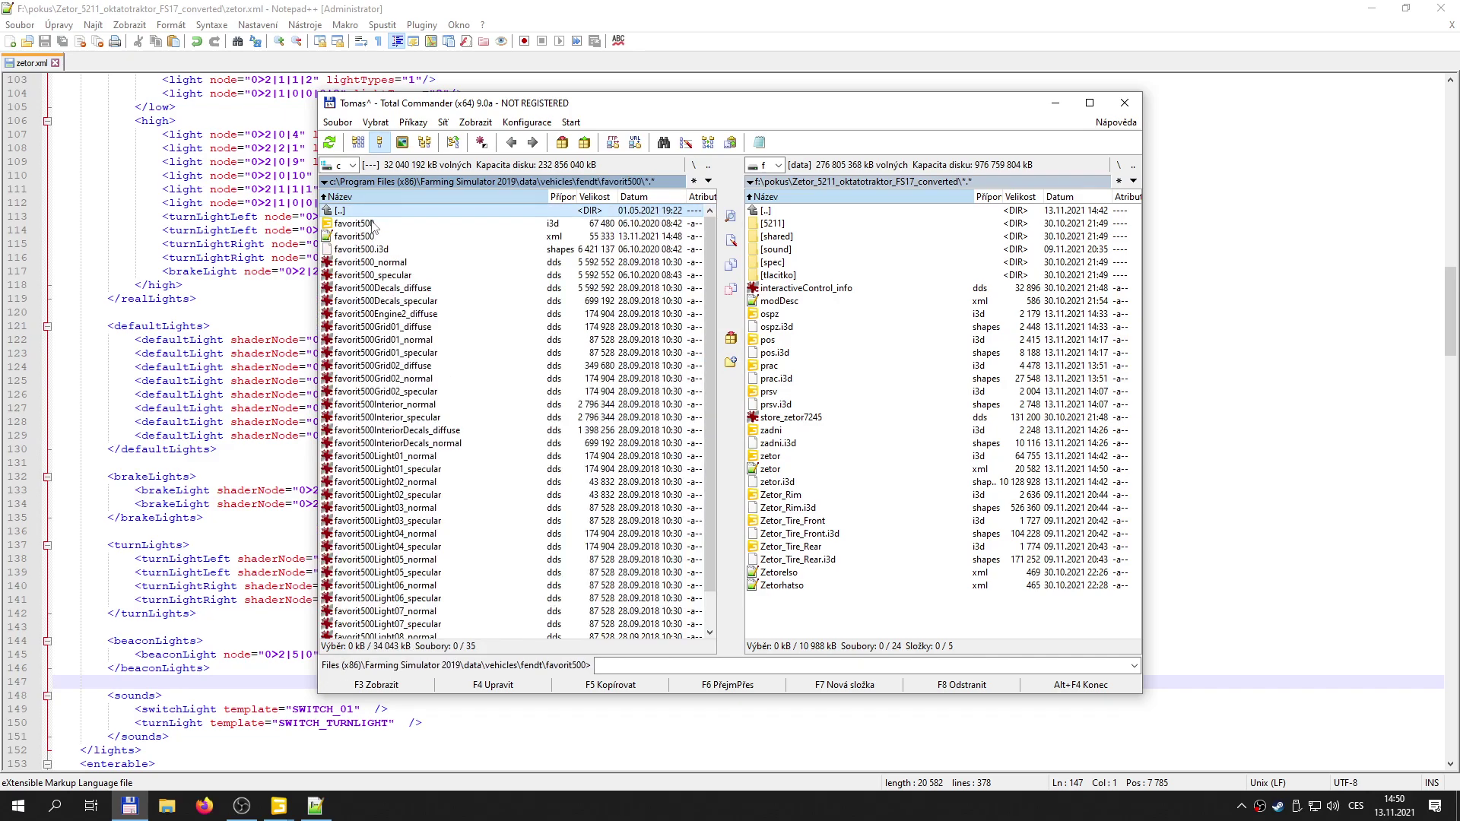
click(367, 237)
double_click(366, 240)
- Examine the realLights, defaultLights, brakeLights, turnLights and beaconLights entries in favorit500.xml and close the file
scroll(405, 587, down, 20)
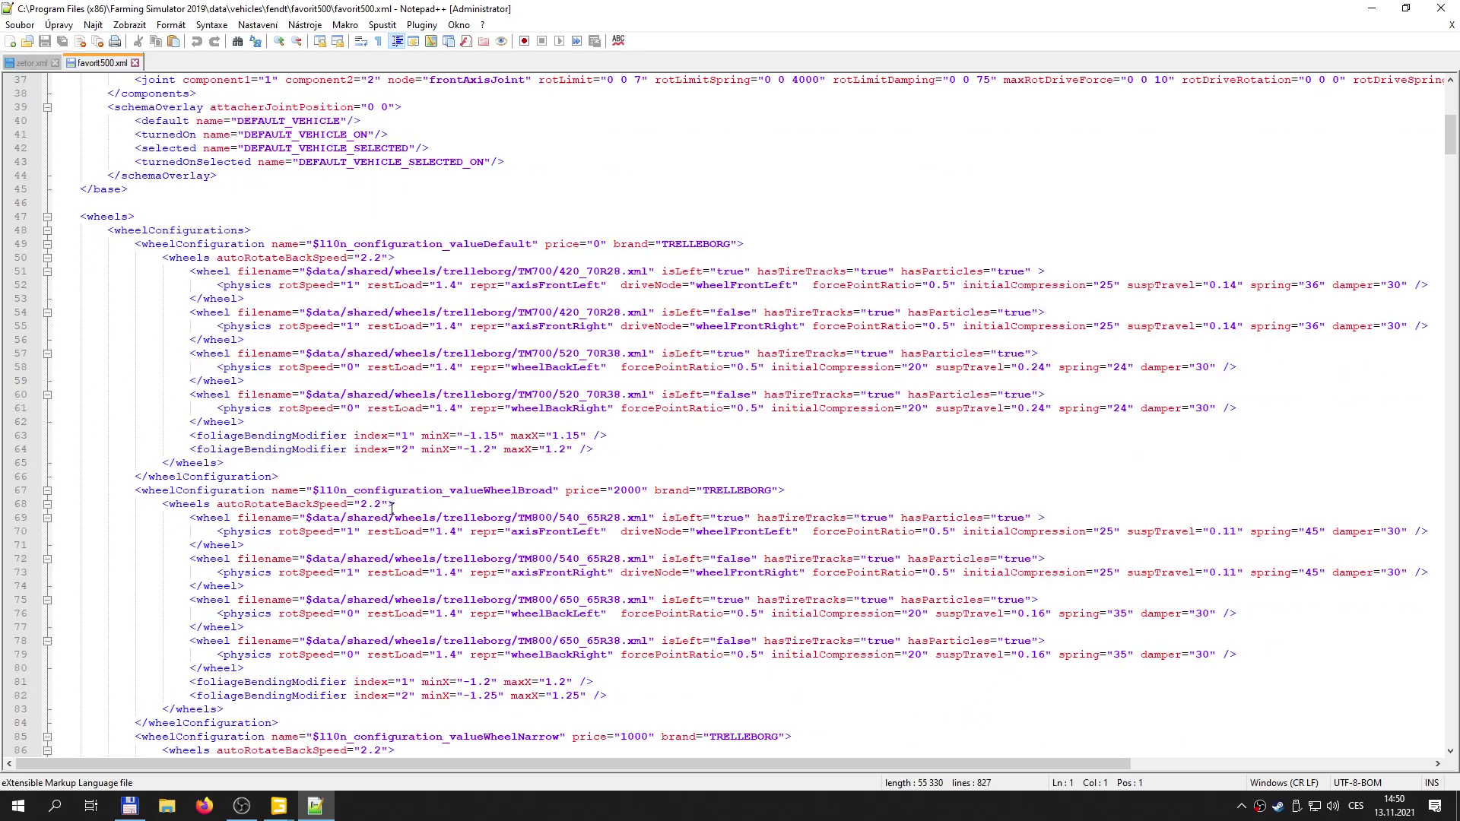
scroll(405, 586, down, 20)
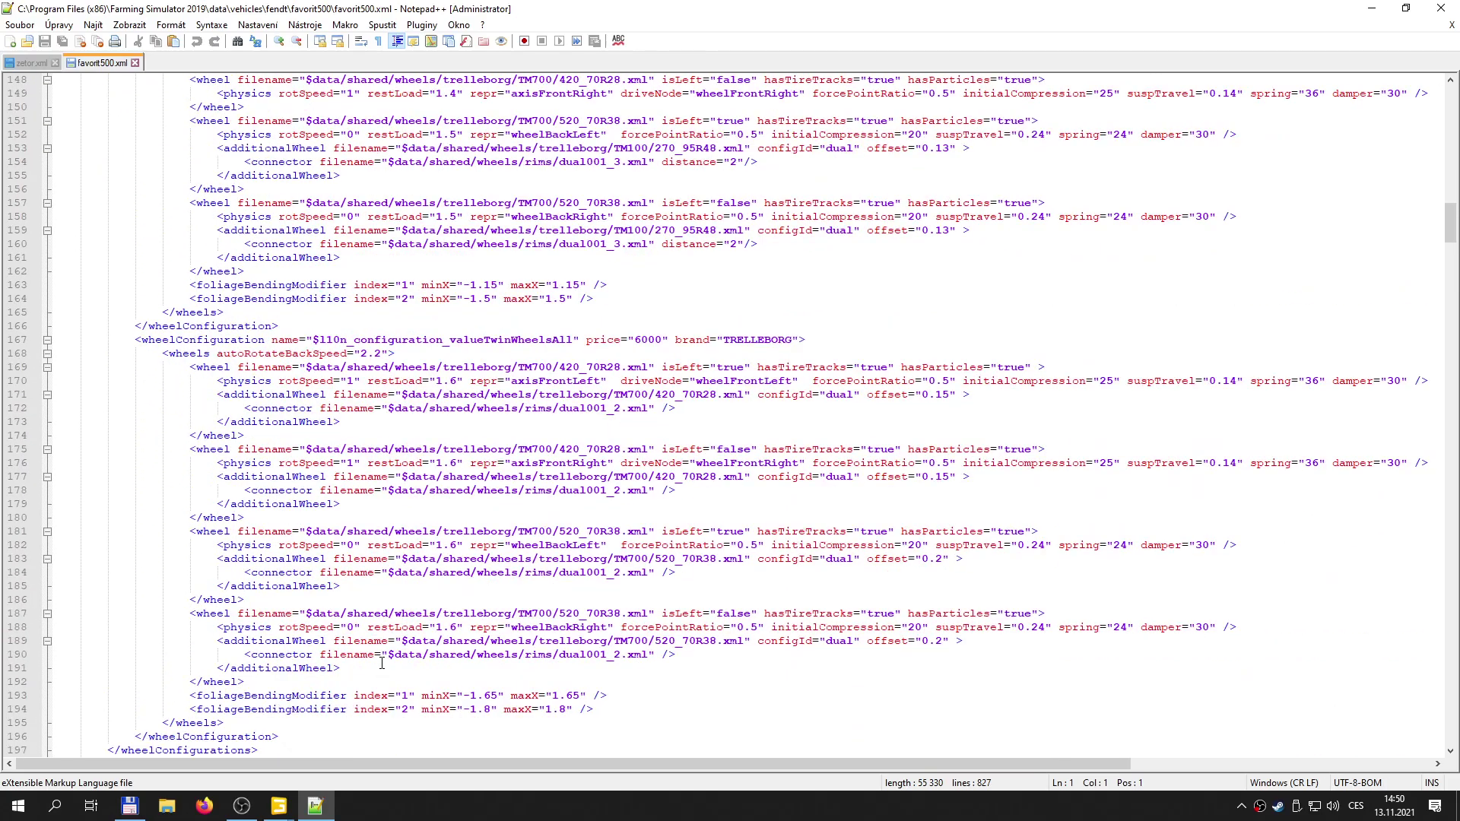
scroll(395, 641, down, 16)
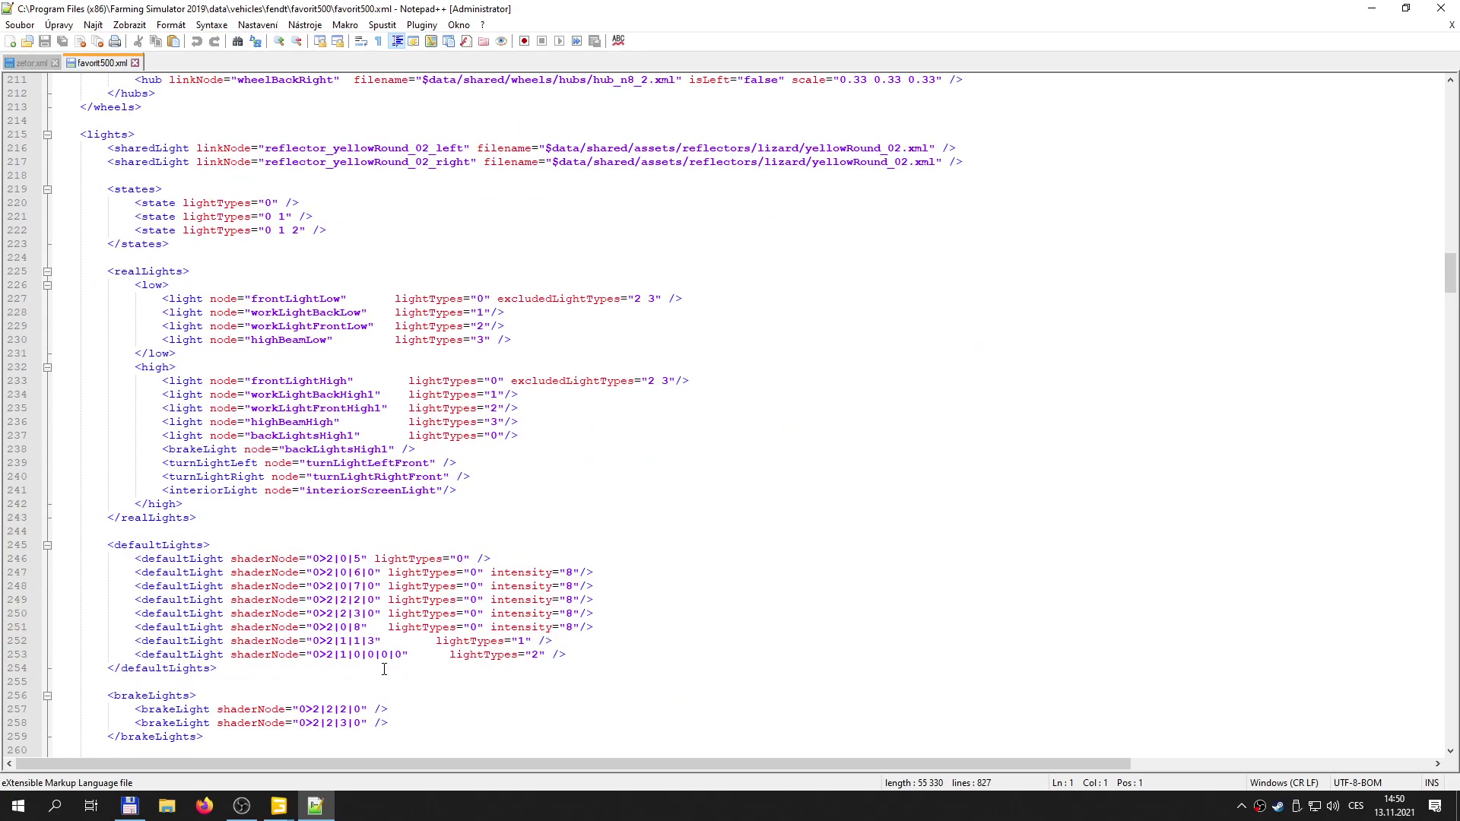
scroll(384, 663, down, 2)
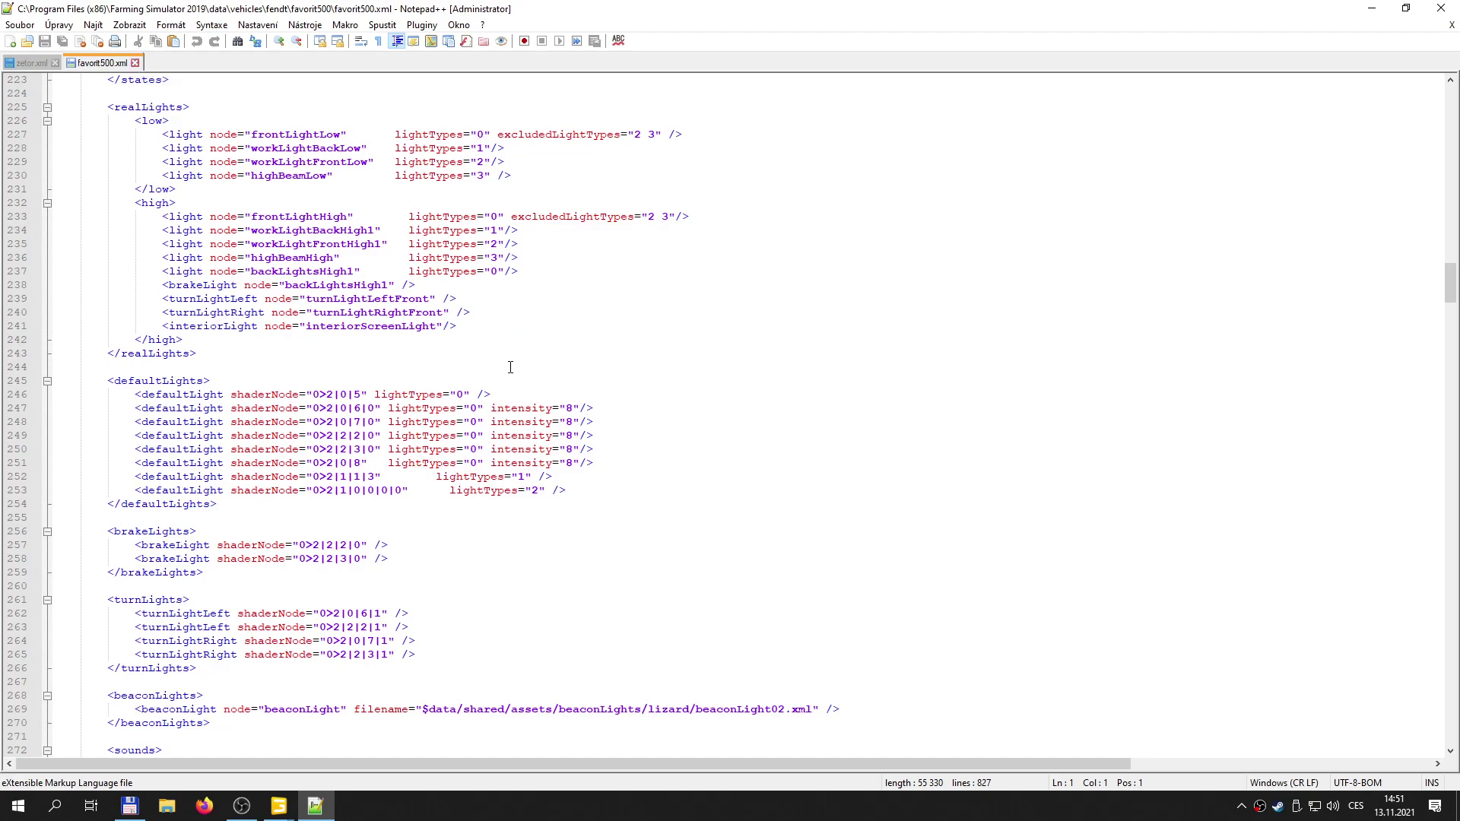
click(135, 63)
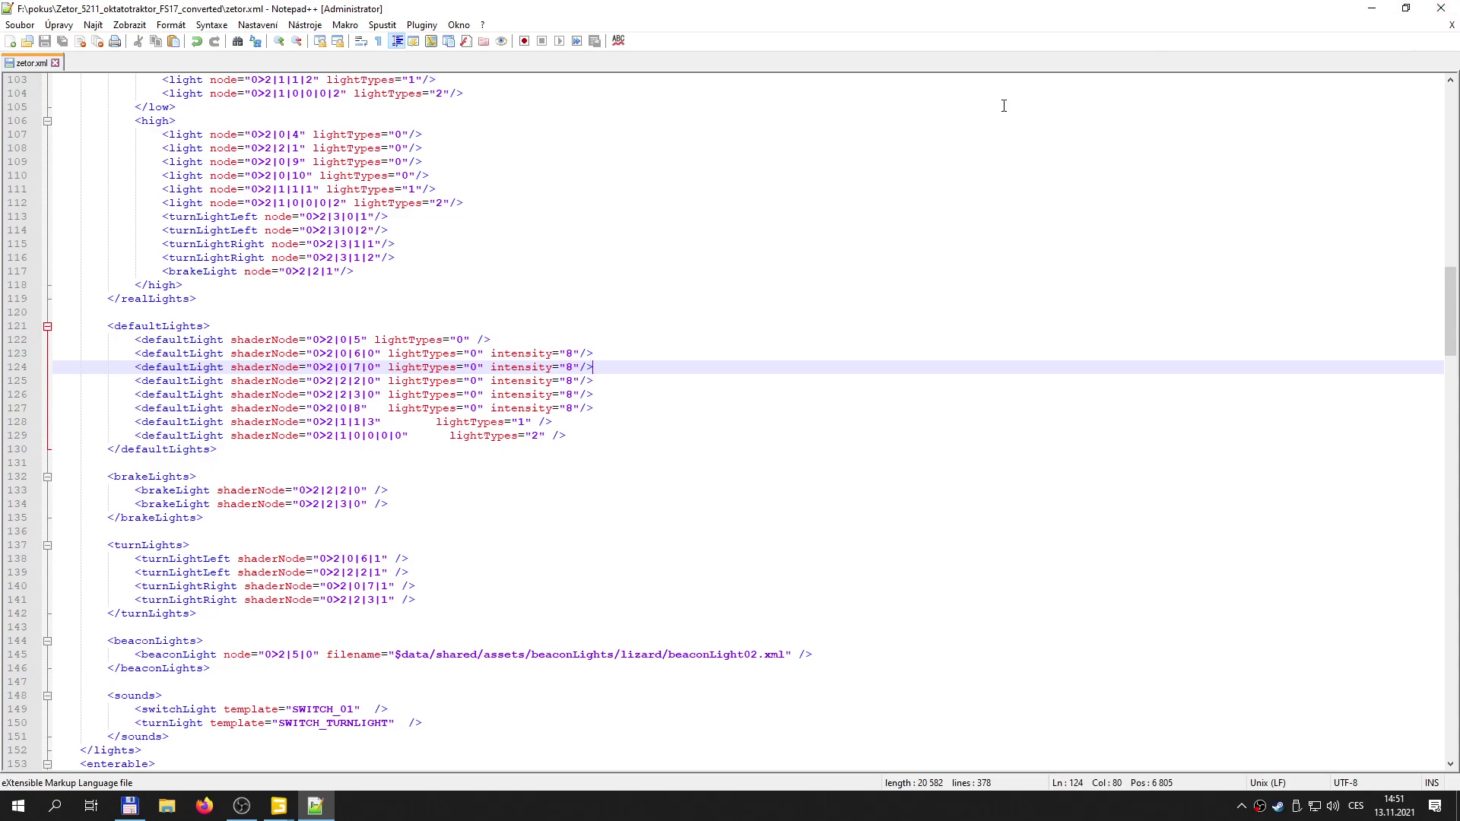
- Review the light entries in zetor.xml and return from Notepad++ to Total Commander
scroll(926, 163, down, 14)
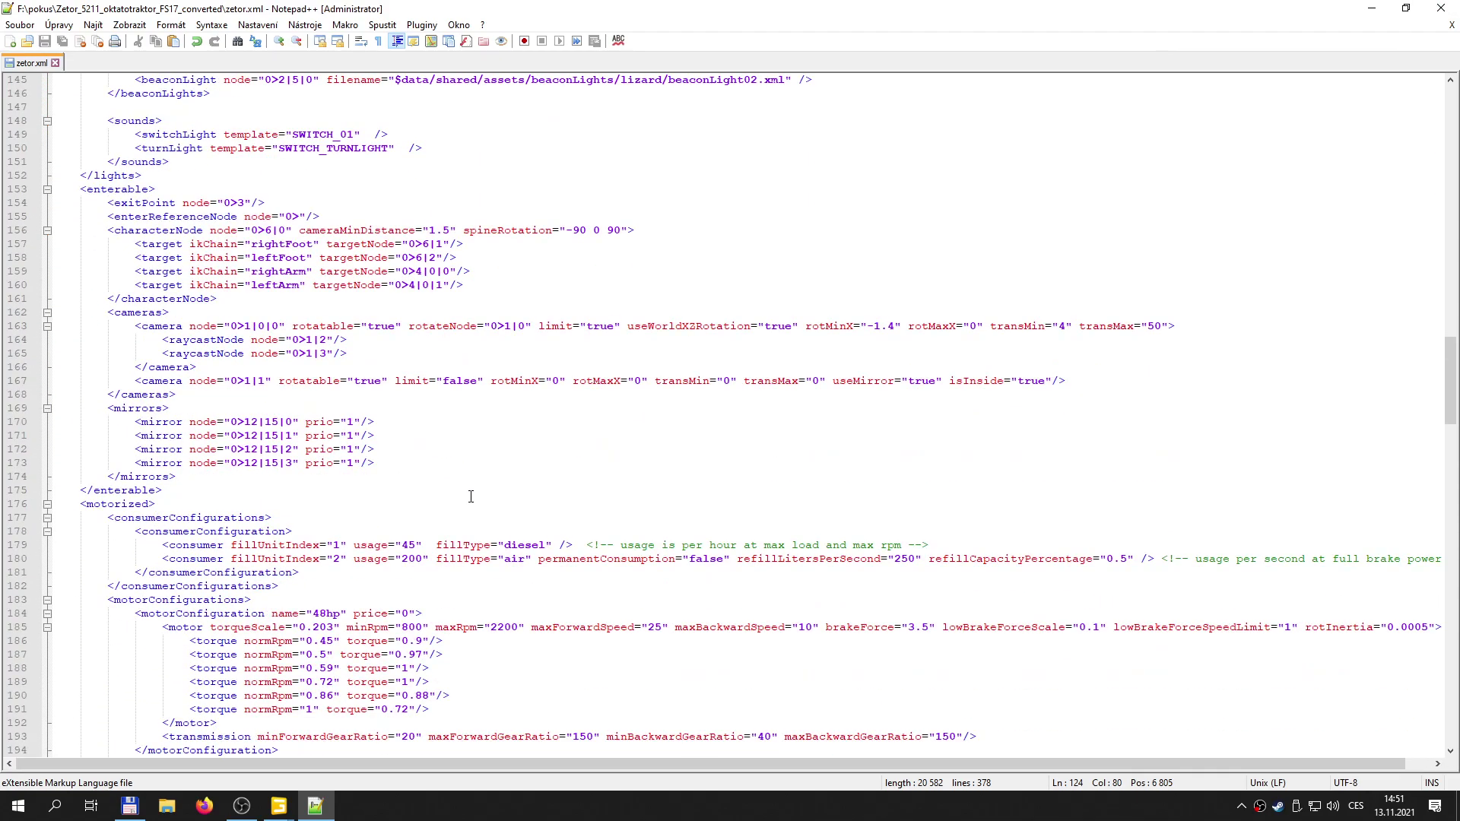
scroll(488, 319, up, 20)
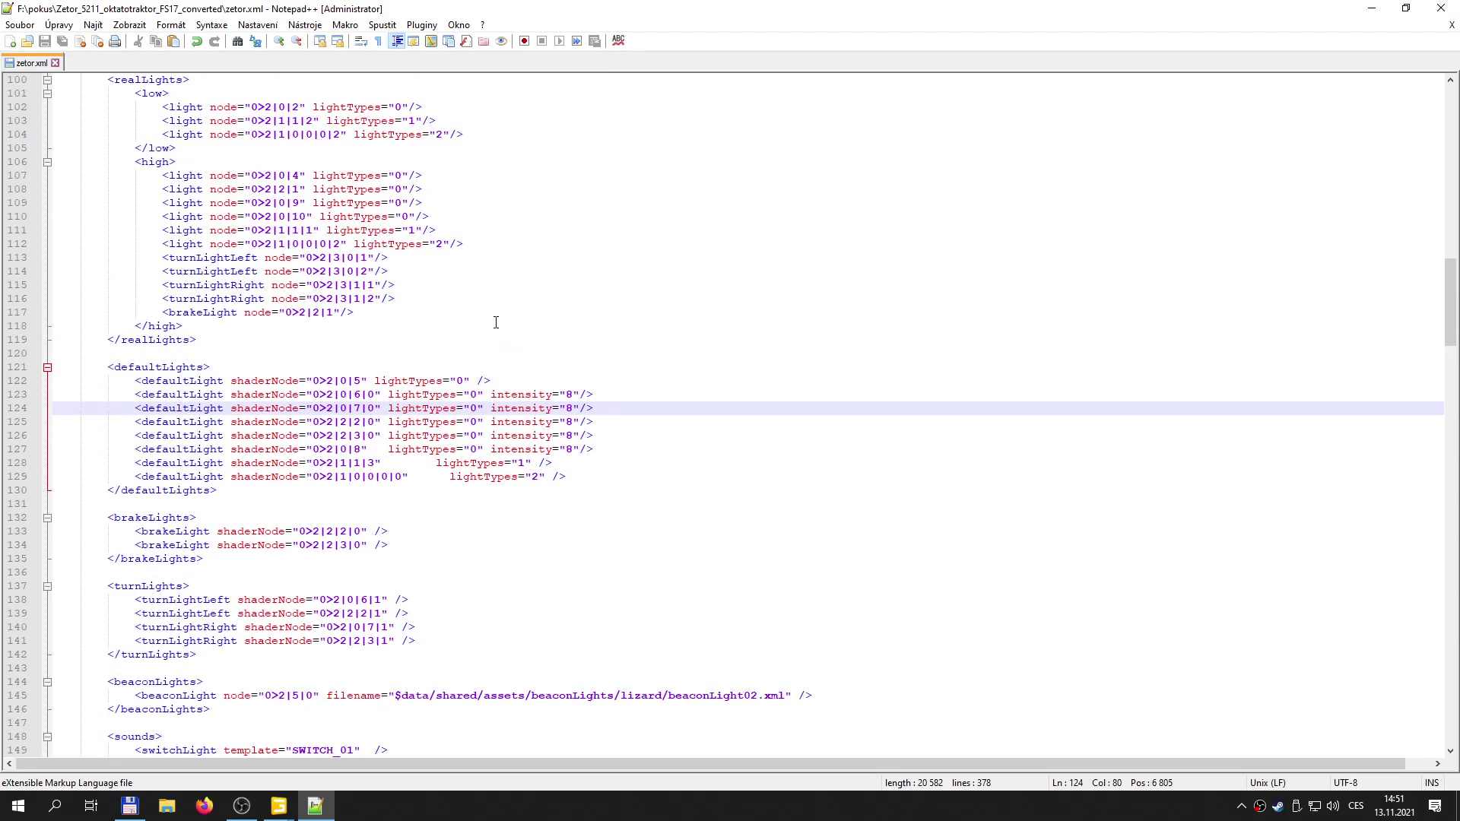
click(1371, 8)
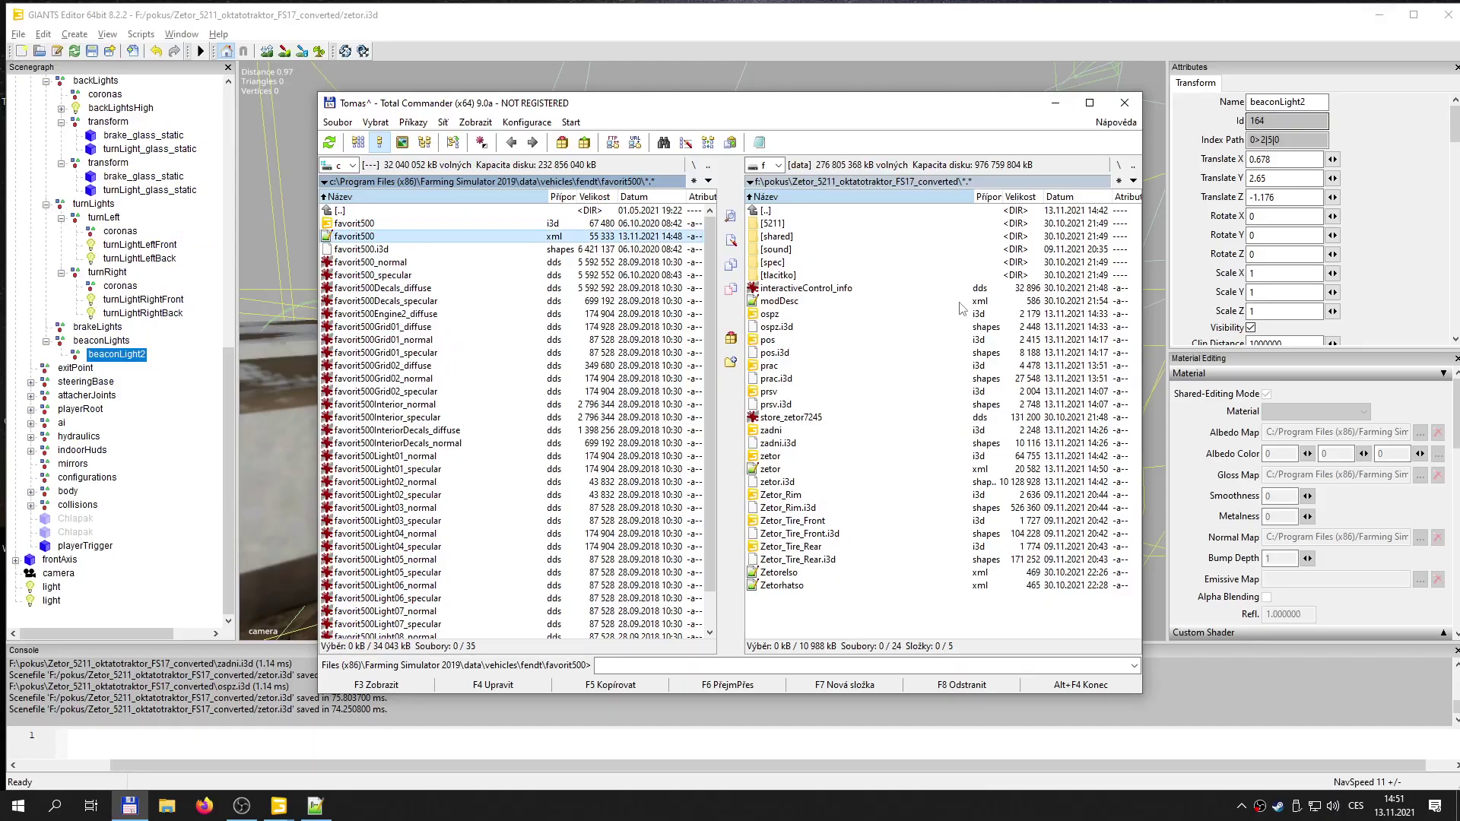
- Switch to GIANTS Editor, save the zetor.i3d scene and return to Total Commander
click(612, 15)
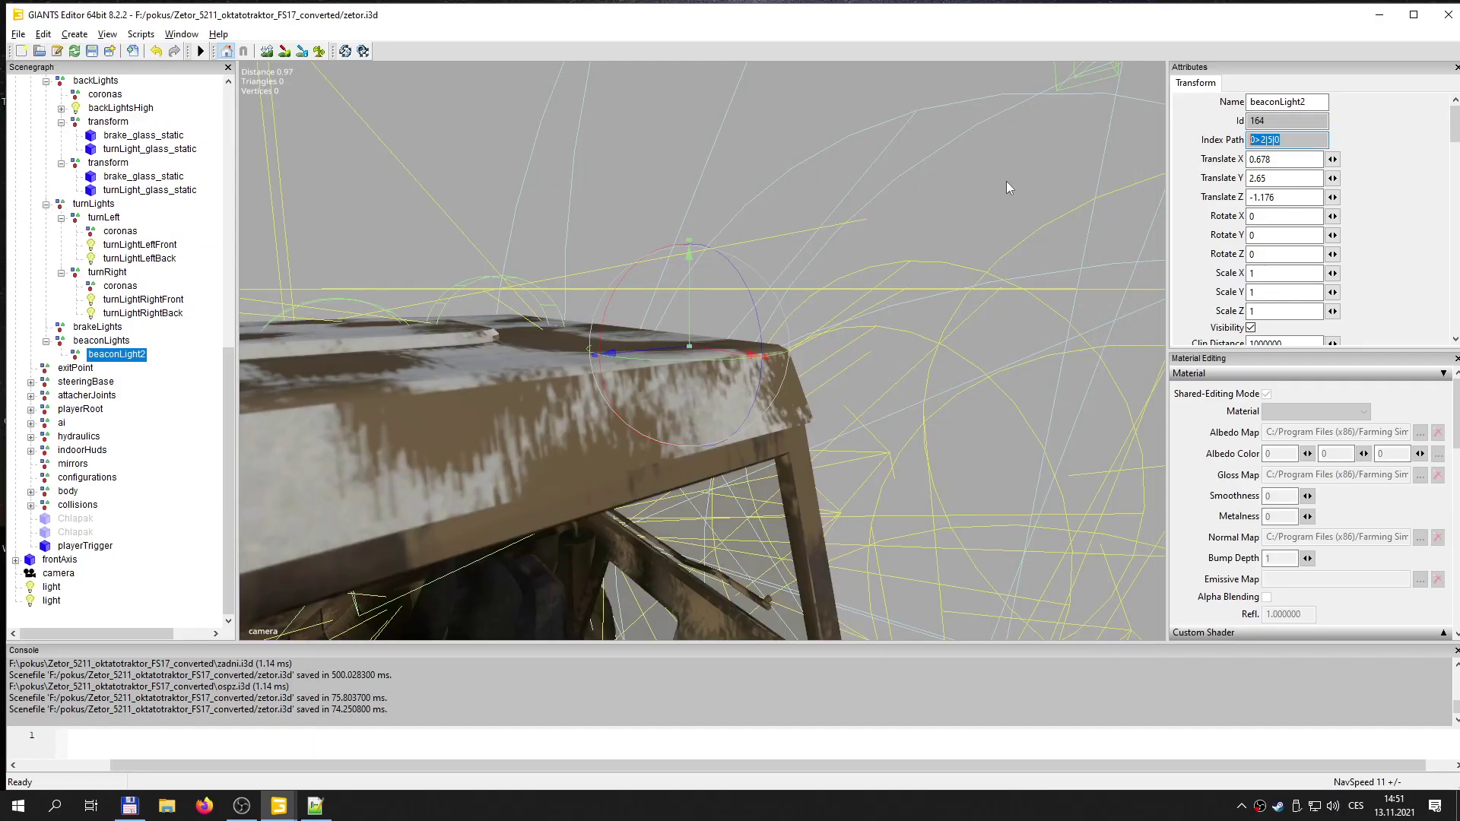
scroll(724, 339, down, 8)
alt+middle_drag(615, 531, 688, 449)
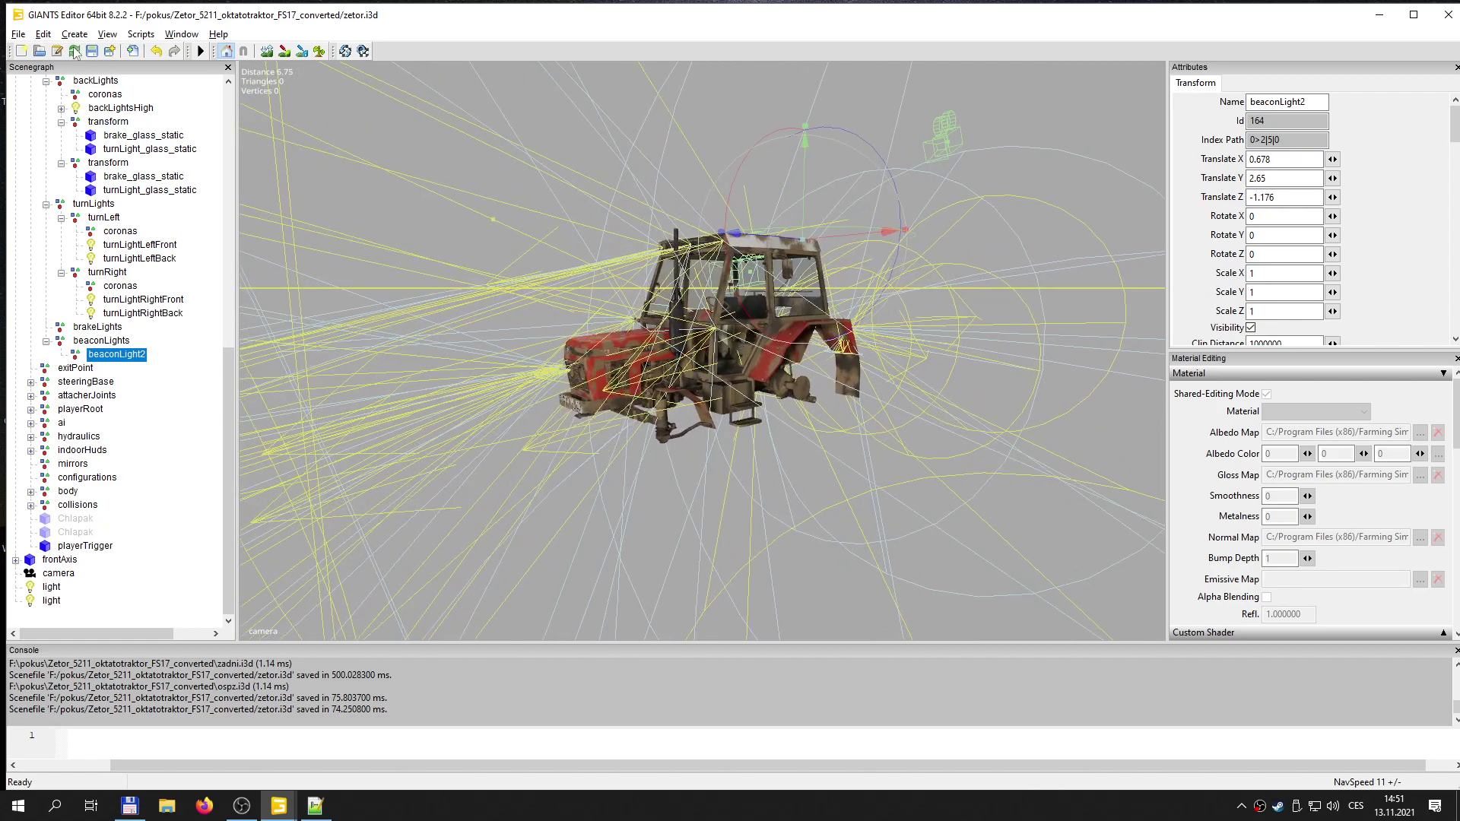
click(92, 51)
click(1380, 14)
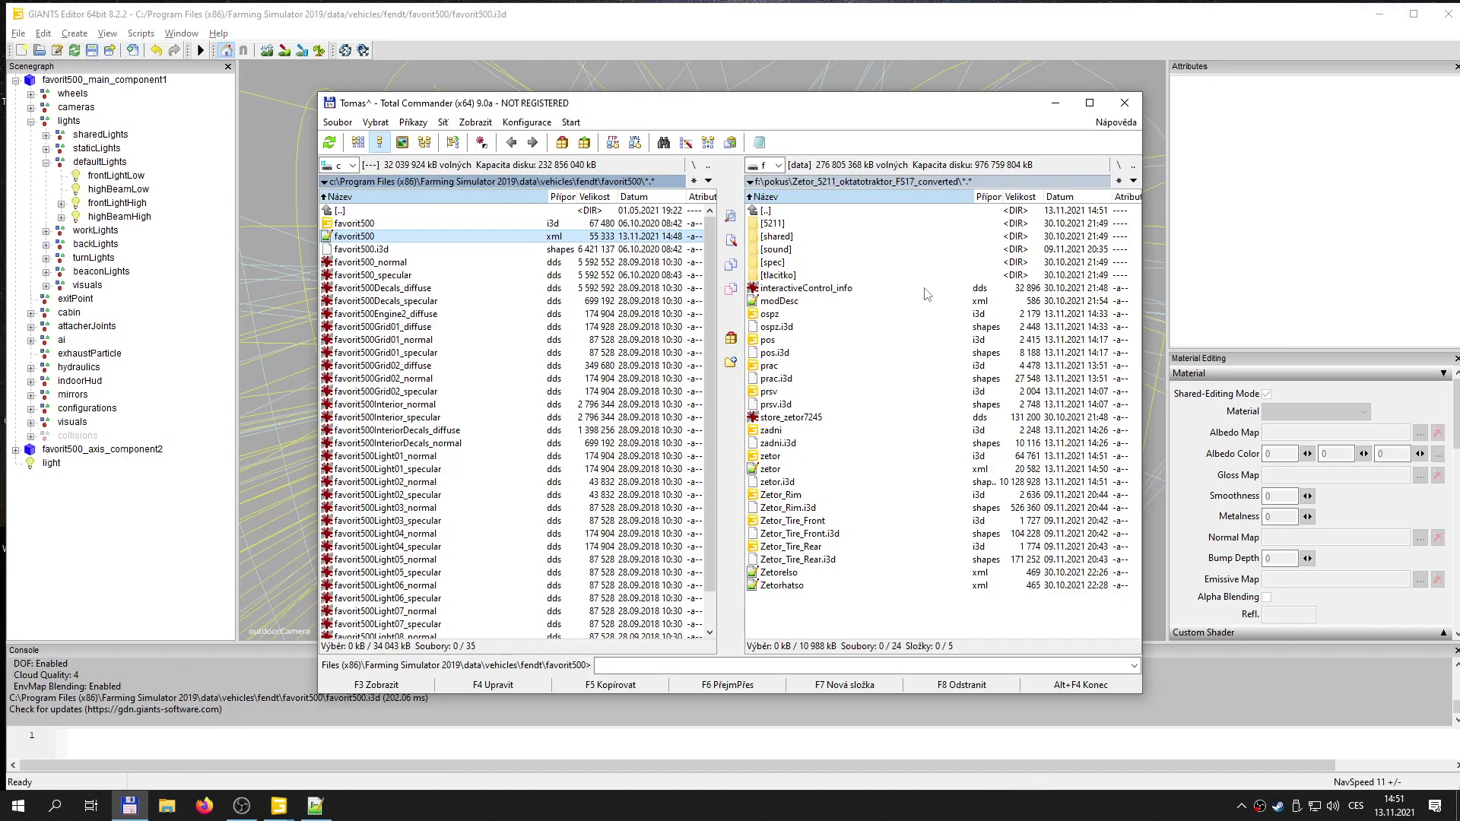
- Take the file panel showing the favorit500 folder back to the root of drive C
click(767, 302)
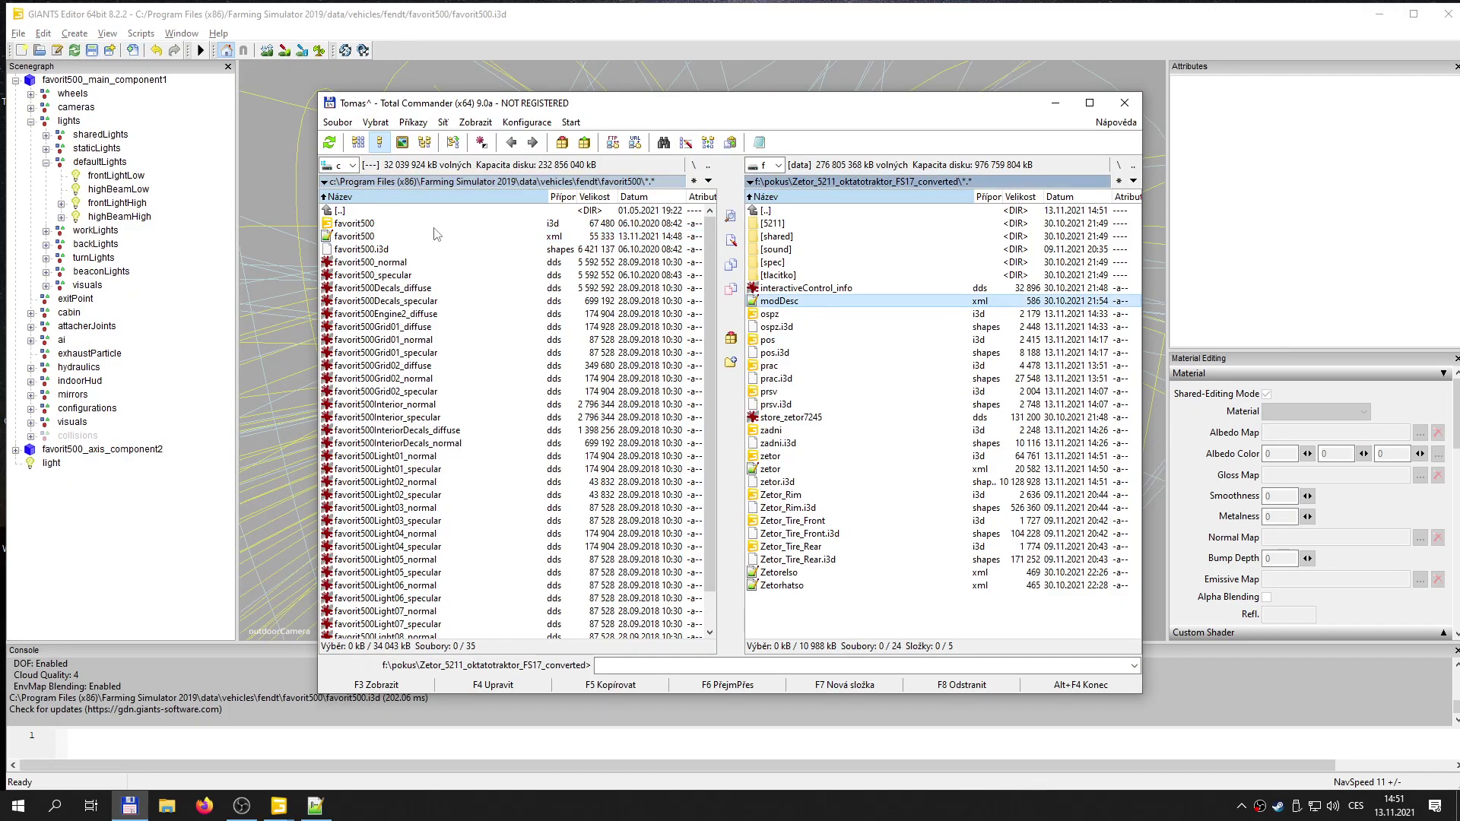
click(340, 186)
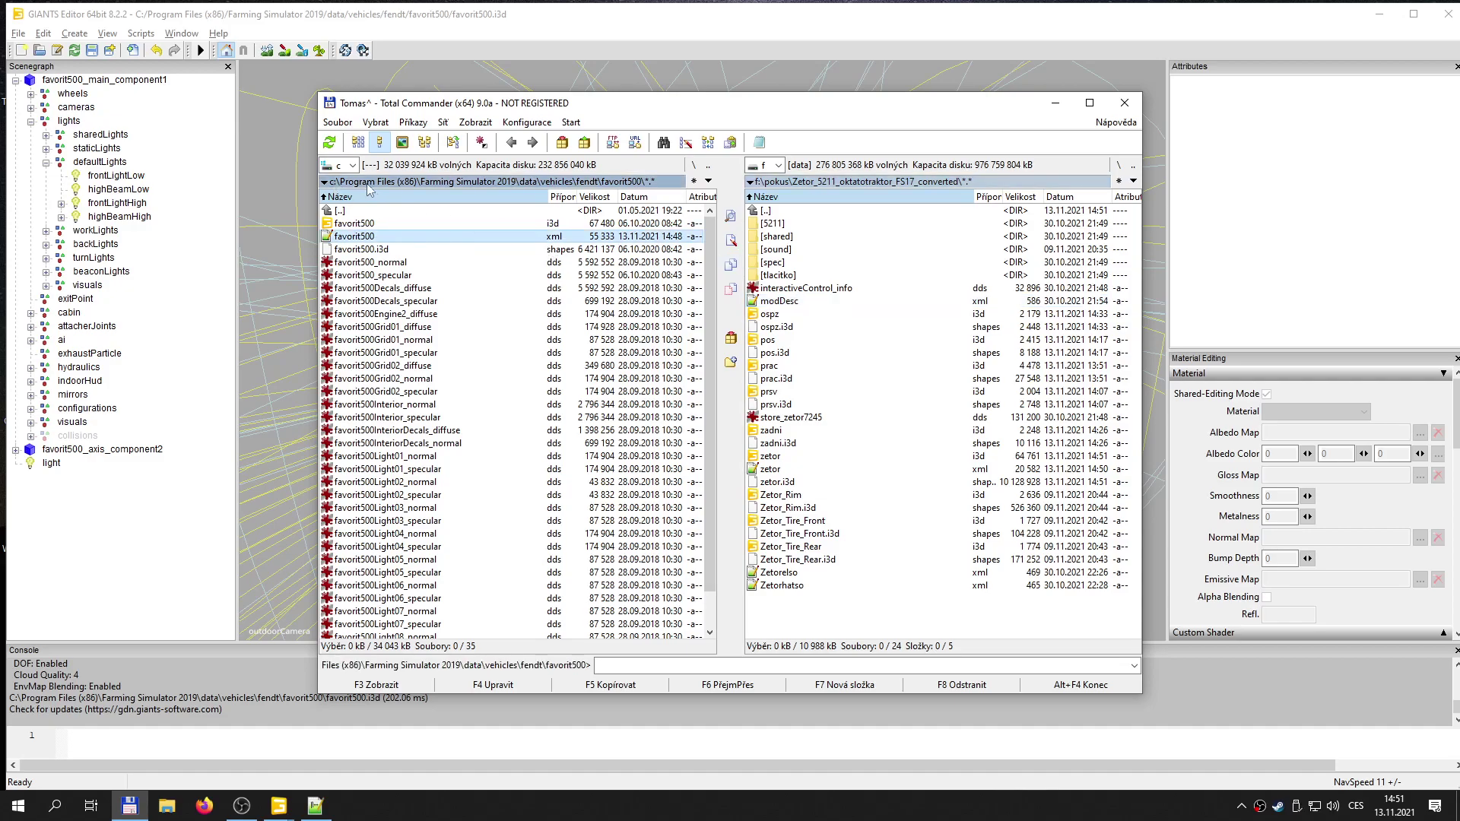
click(335, 185)
- Delete the ospz, pos, prac, prsv and zadni i3d files and their shapes files from the Zetor_5211_oktatotraktor_FS17_converted folder
click(771, 314)
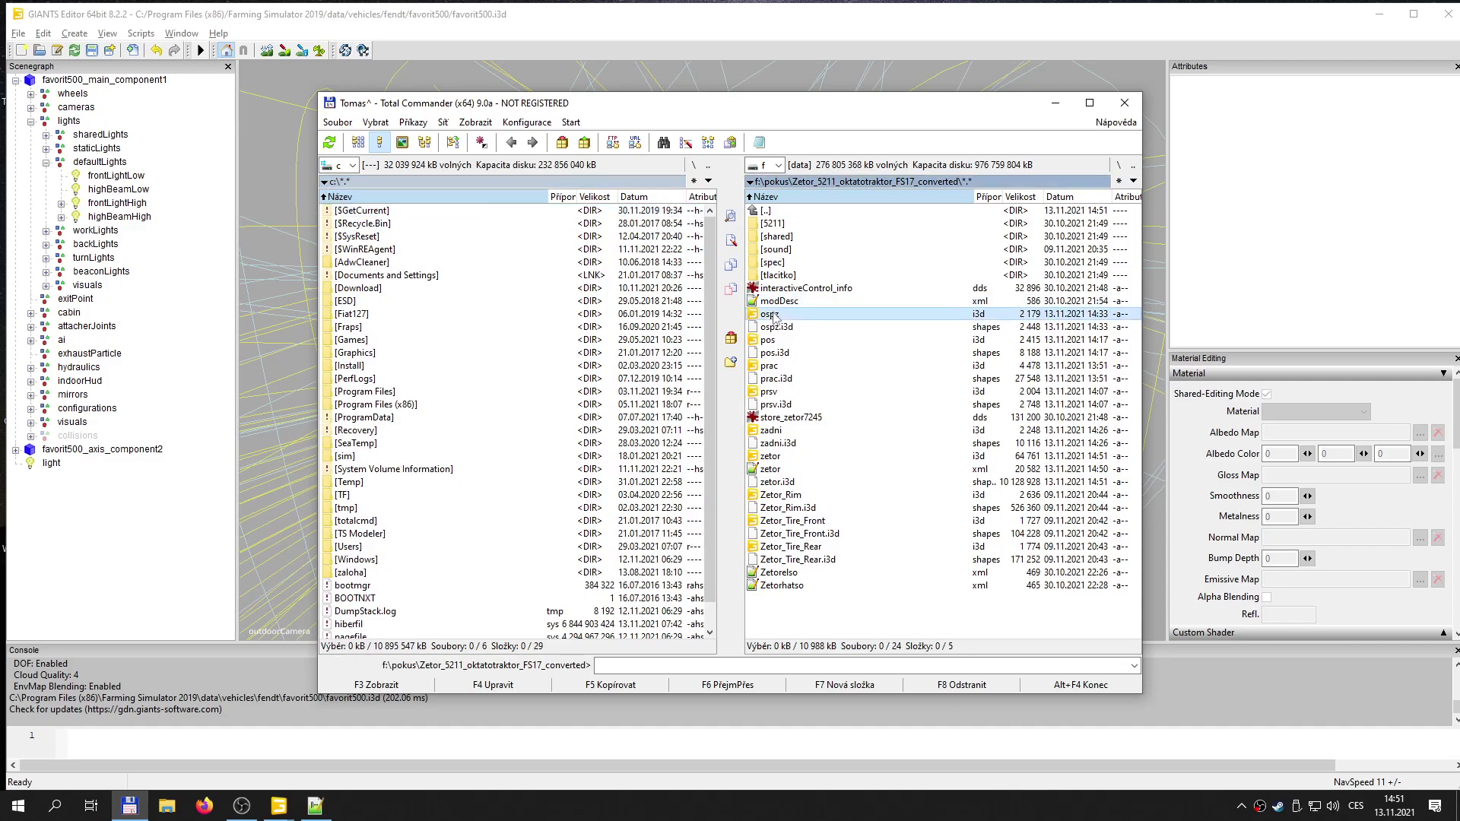
key(Insert)
key(Insert)
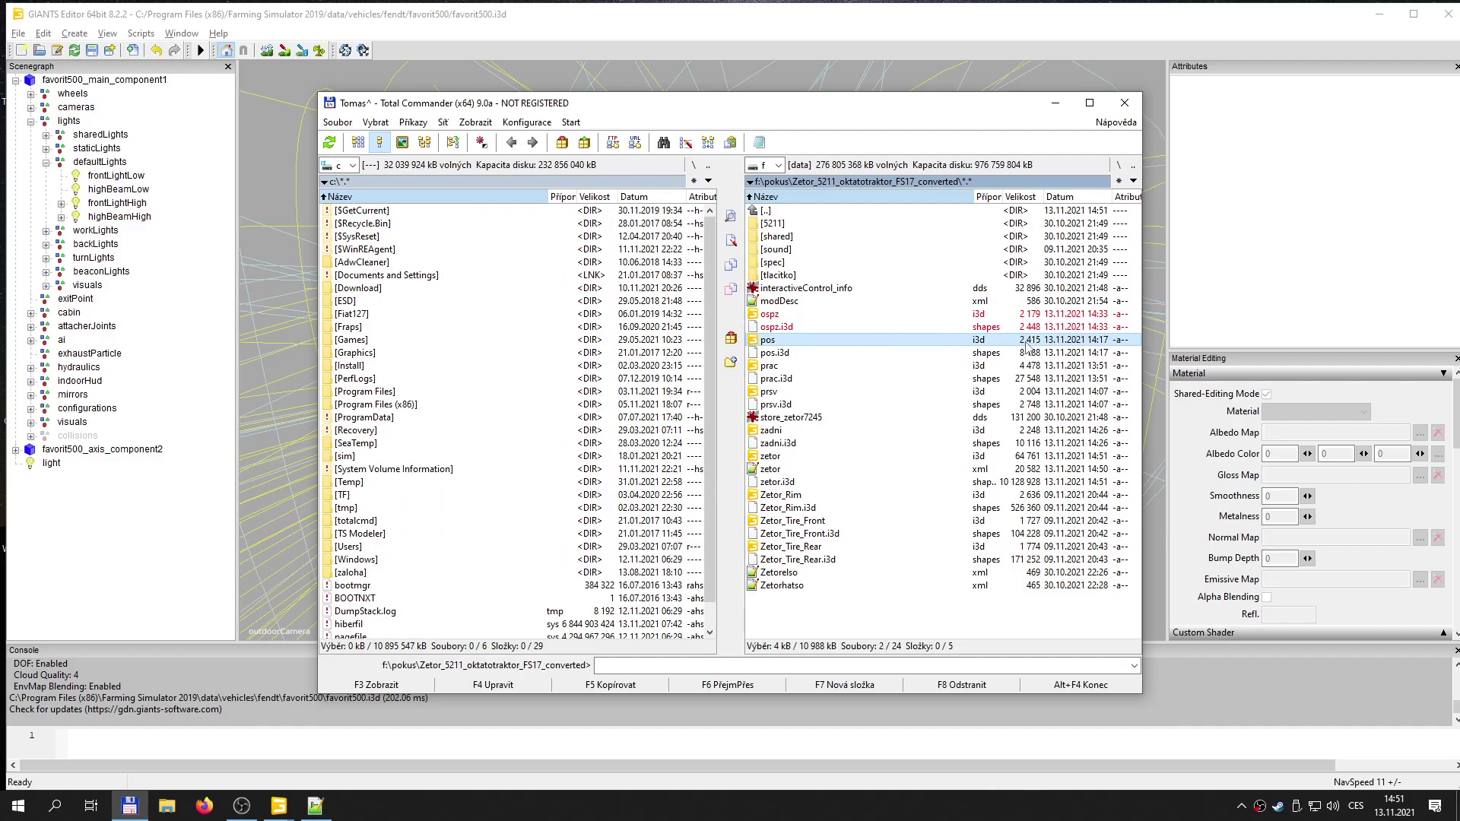
key(Insert)
key(Insert)
key(Insert)
key(Insert)
key(Insert)
key(Insert)
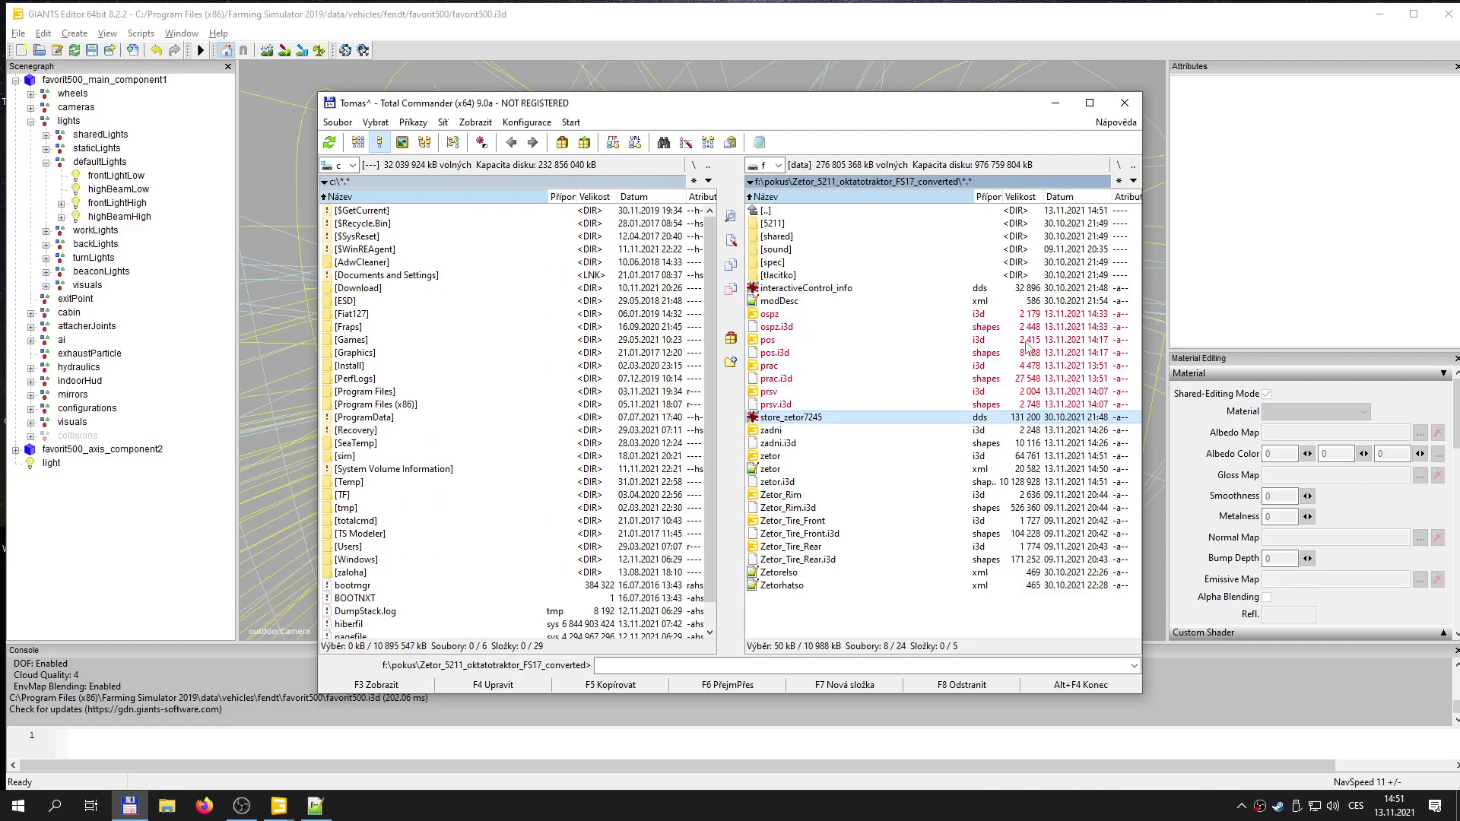
key(Down)
key(Insert)
key(Insert)
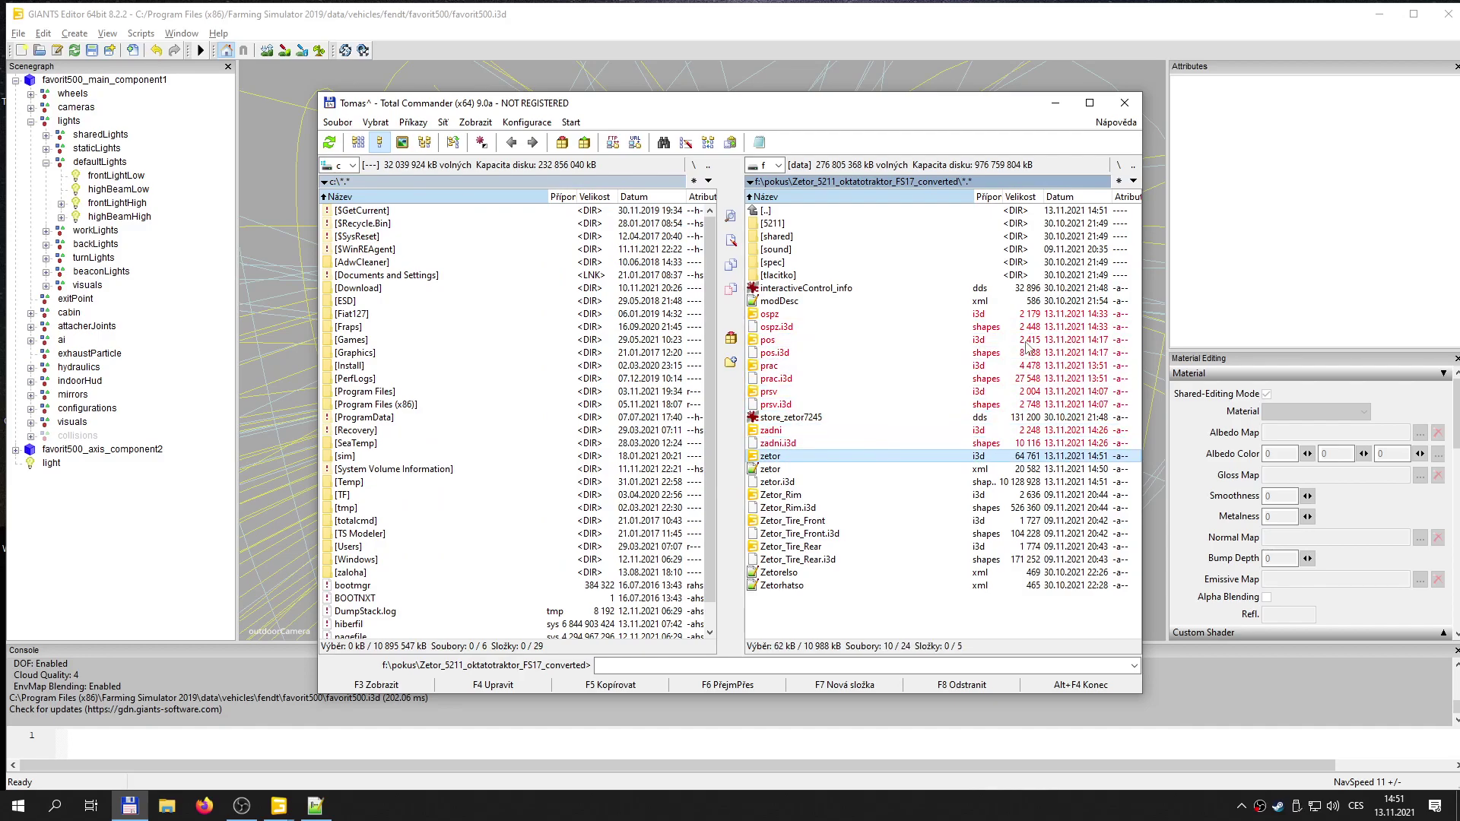
key(Down)
key(Down)
key(Down)
key(Down)
key(Down)
key(Down)
key(Down)
key(Down)
key(Up)
key(Up)
key(Up)
key(Up)
key(Up)
key(Up)
key(Up)
key(Up)
key(Up)
key(Up)
key(Up)
key(Up)
key(Up)
key(F8)
key(Return)
- Inspect the interactiveControl_info.dds image and the Files list in zetor.i3d to check which files the mod references
key(Up)
key(Return)
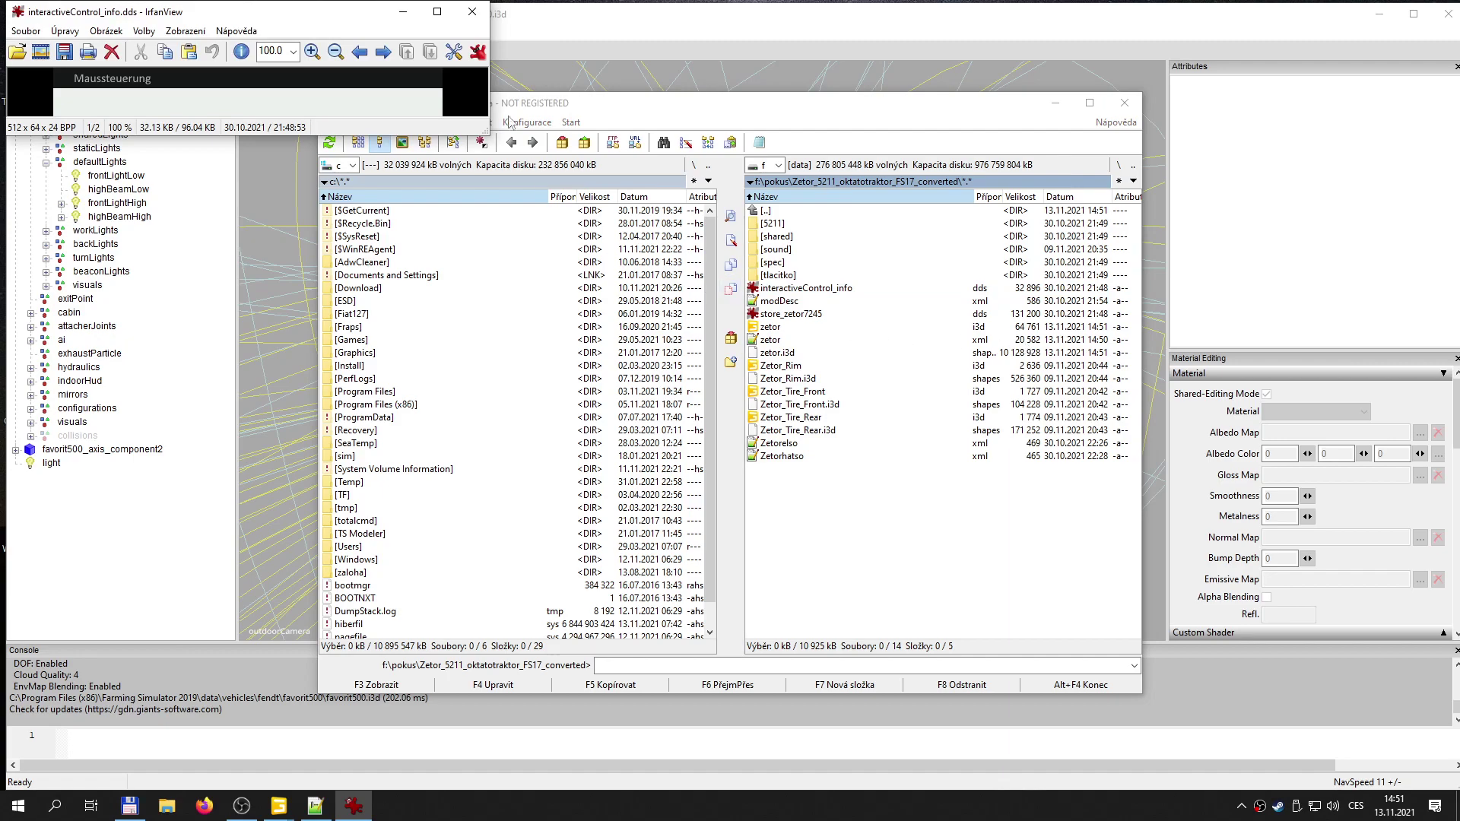
click(472, 11)
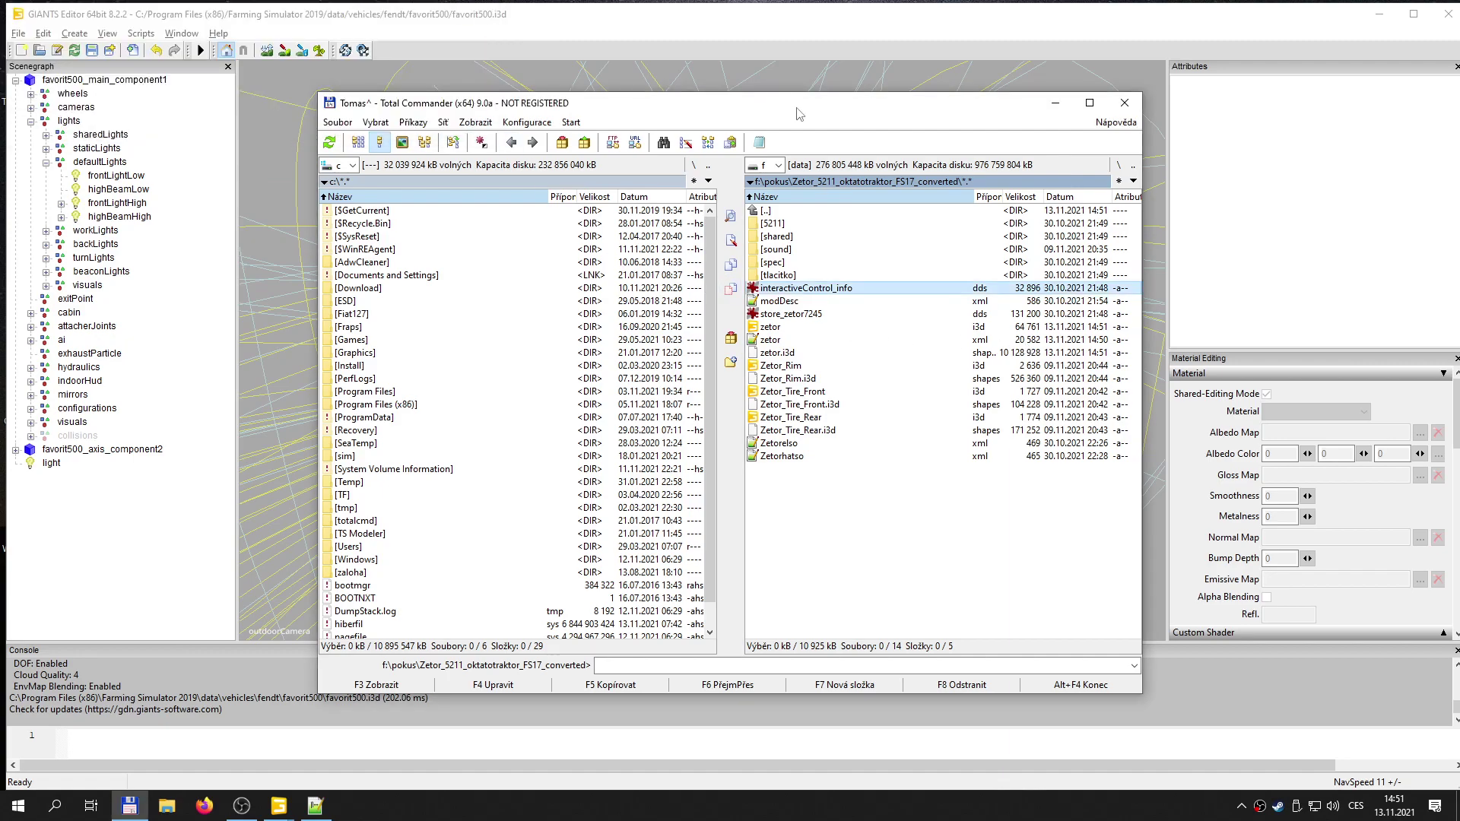
key(Down)
key(Down)
key(Down)
key(F4)
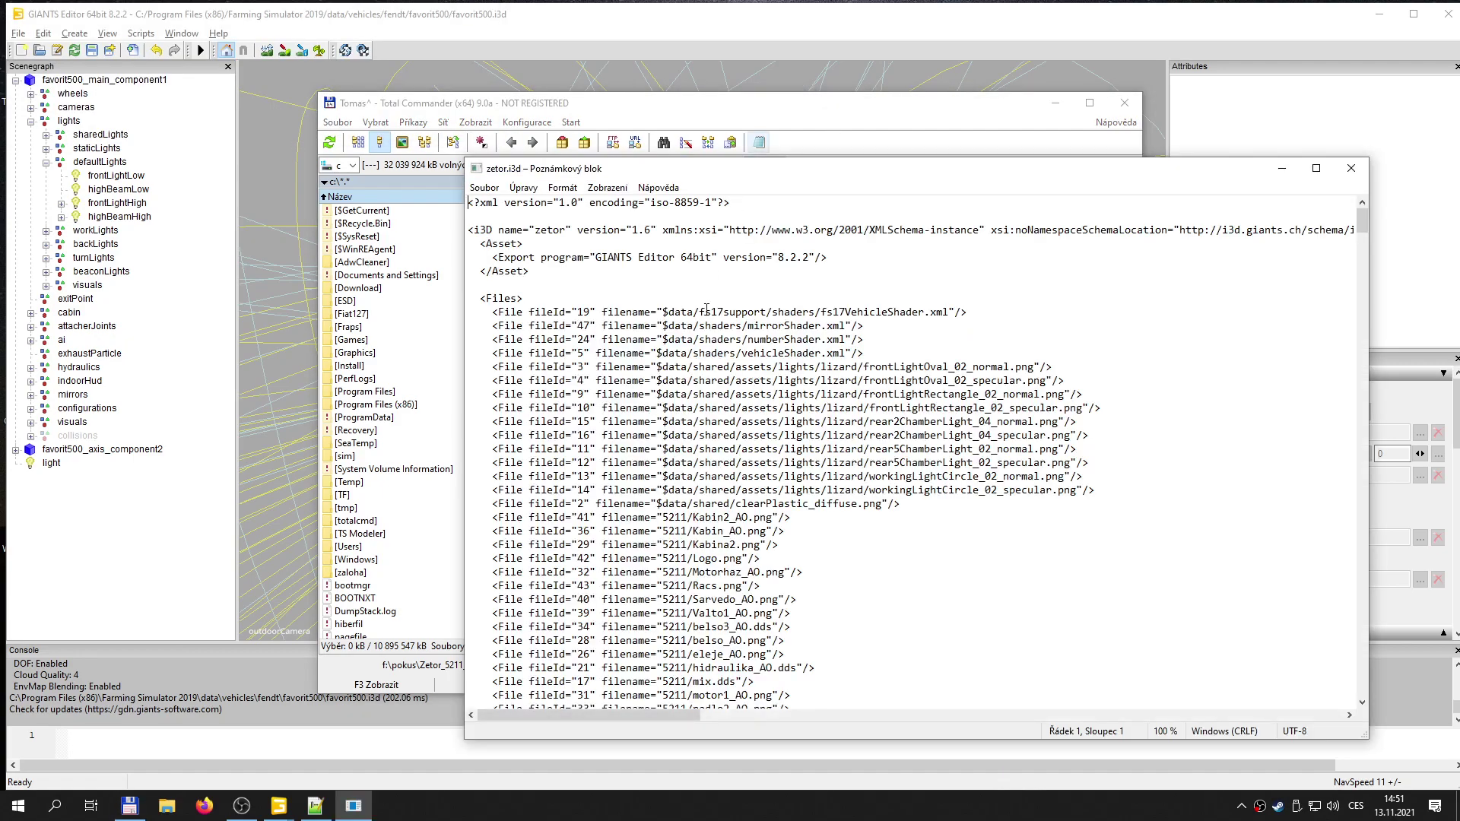
scroll(720, 380, down, 2)
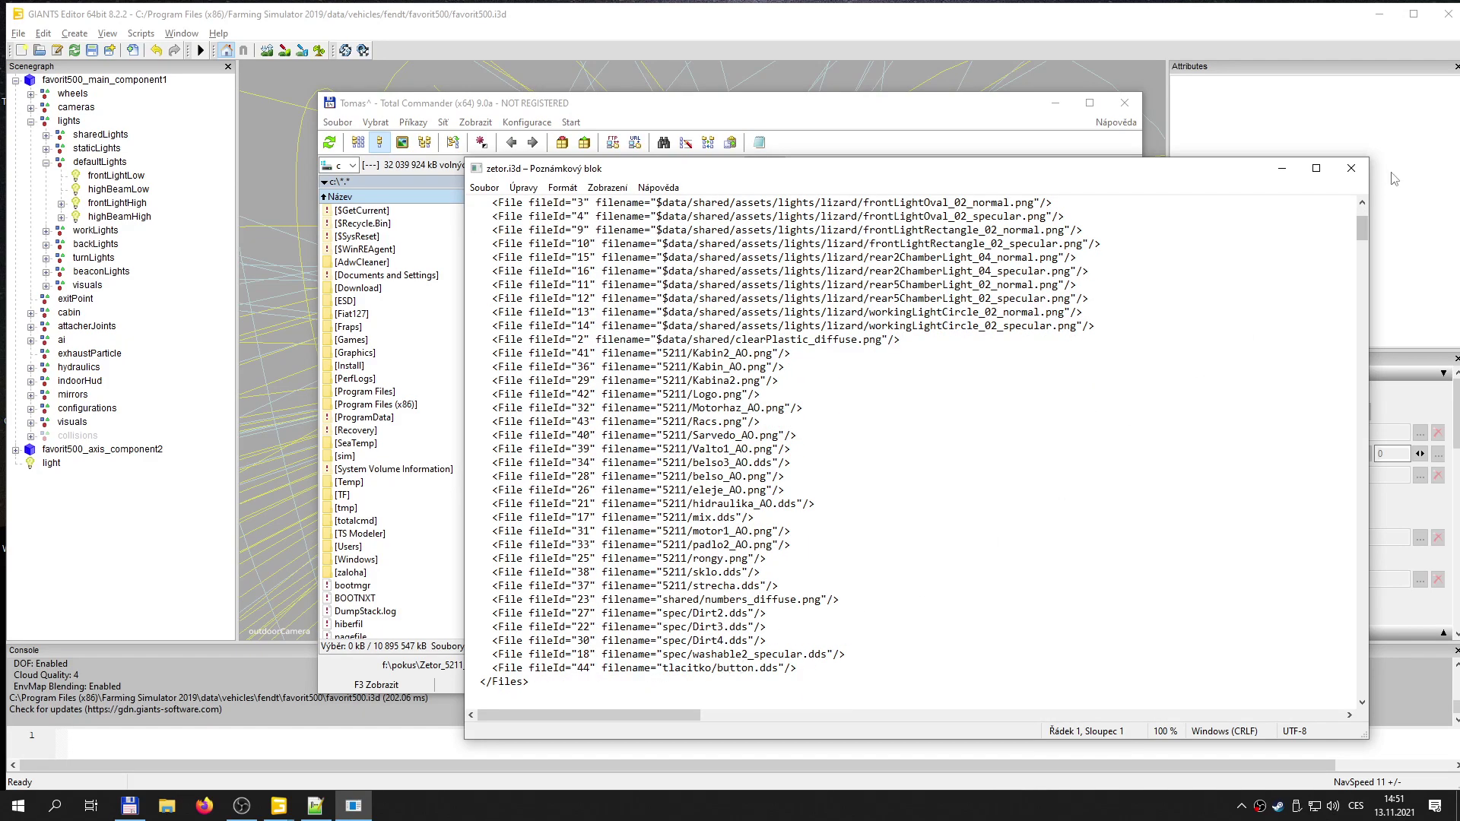
click(1351, 168)
- Delete interactiveControl_info.dds from the mod folder and check the tlacitko subfolder
key(Up)
key(Up)
key(Up)
key(F8)
key(Return)
key(Up)
key(Return)
key(BackSpace)
- Pack the whole contents of the mod folder into the ZIP archive Zetor_5211_oktatotraktor_FS17_converted
key(Home)
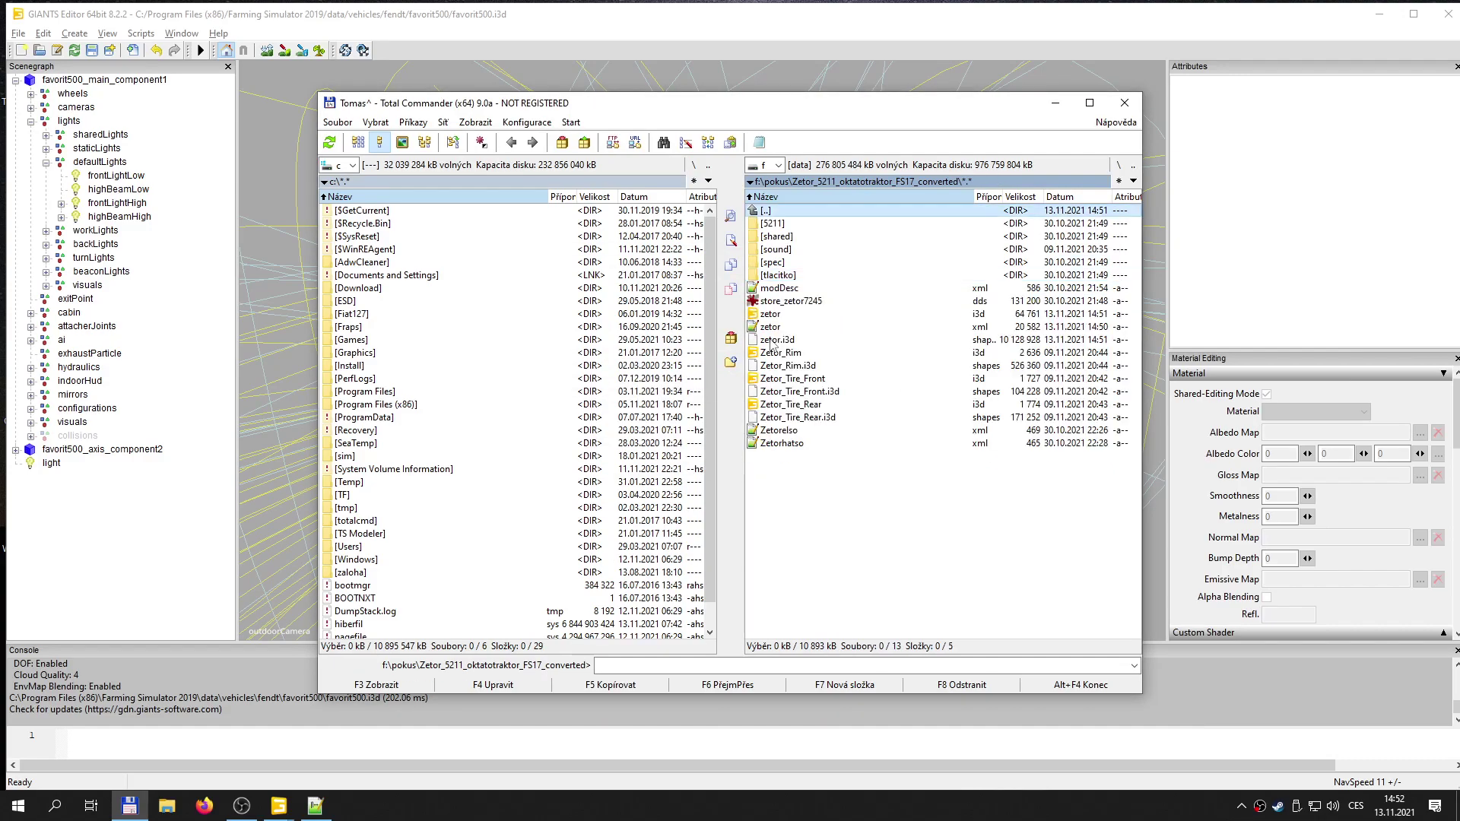
key(ctrl+a)
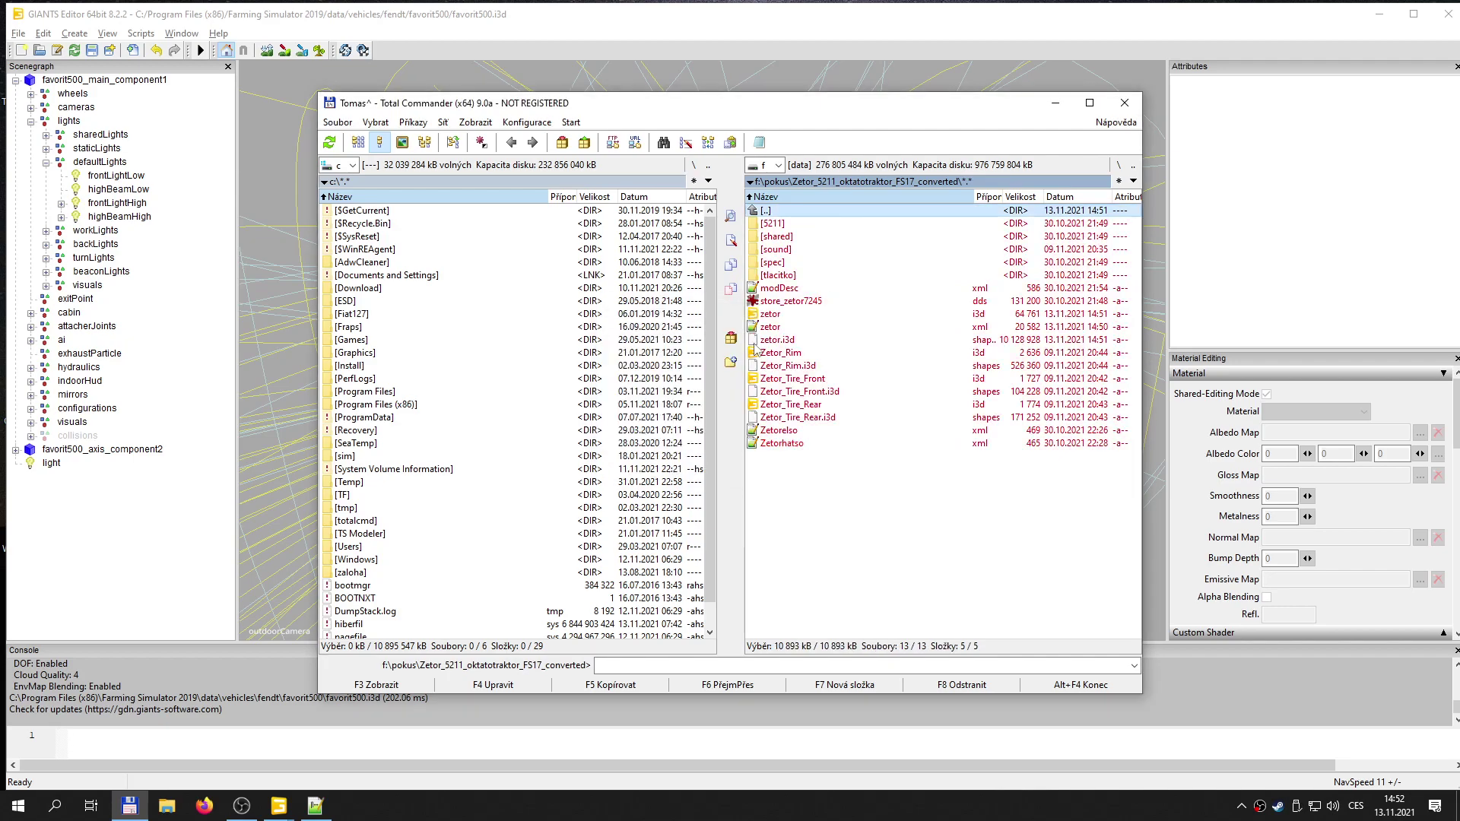
right_click(873, 328)
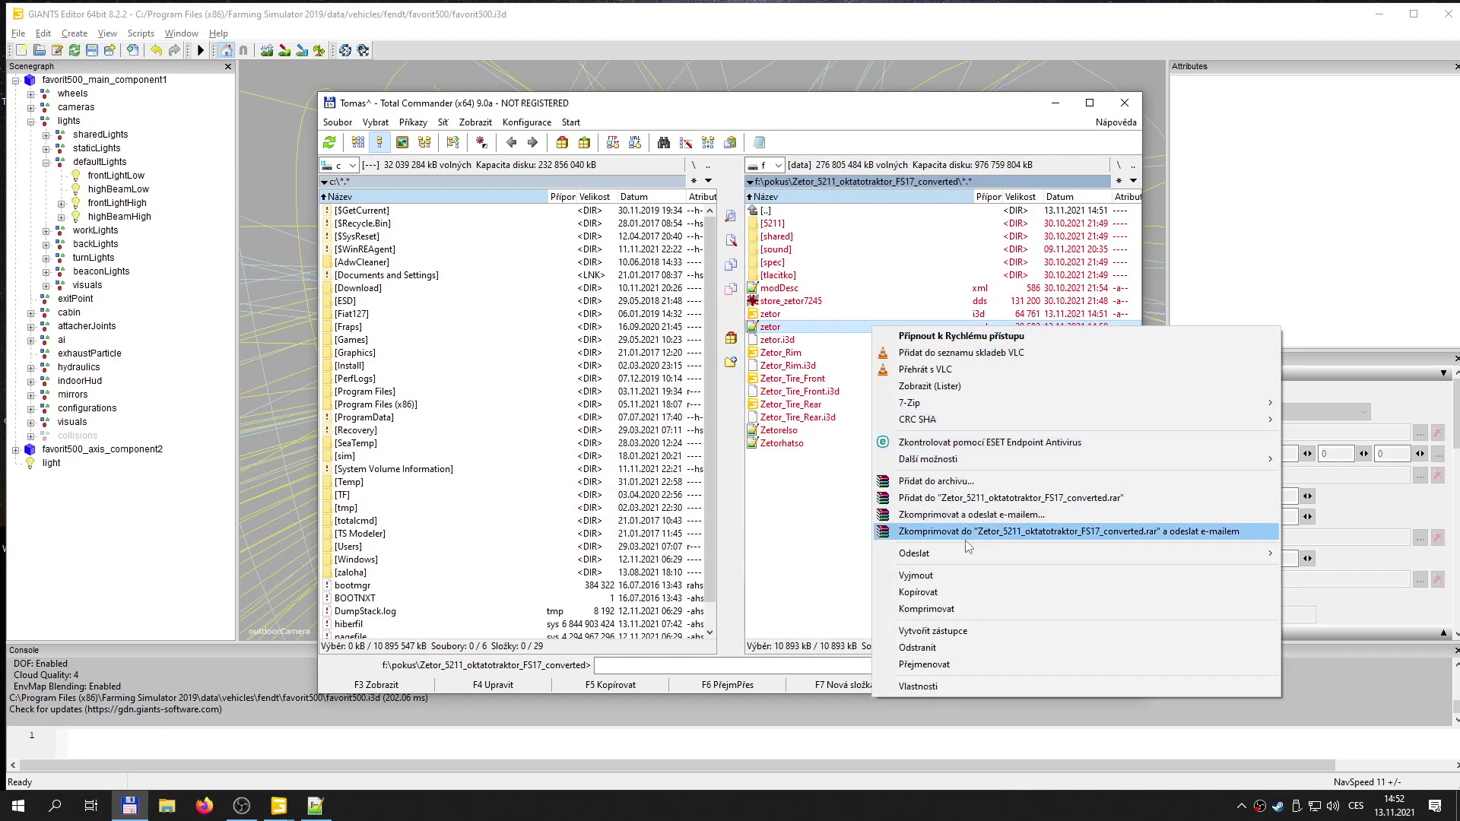
click(935, 481)
click(671, 384)
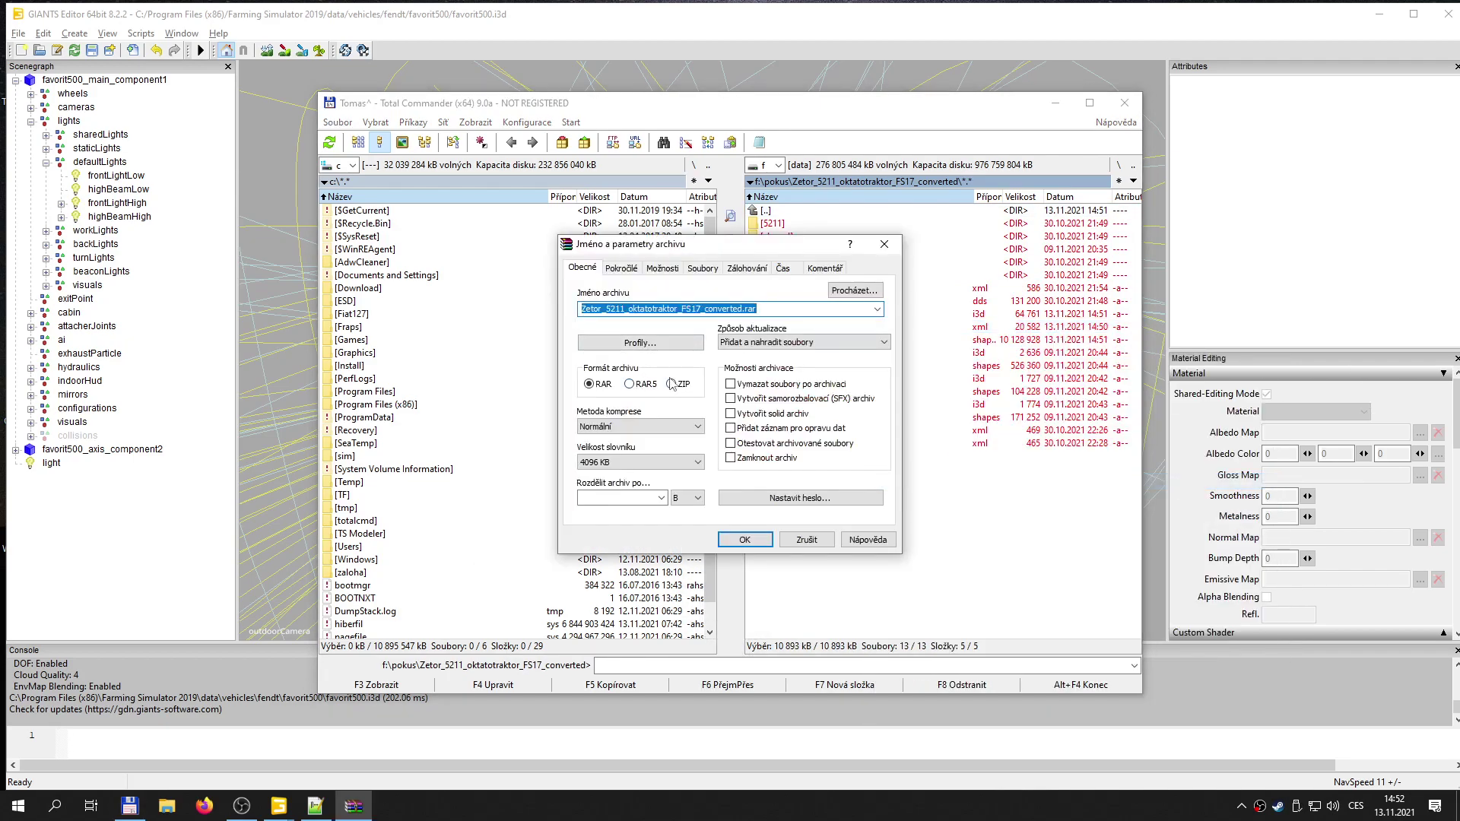
click(742, 539)
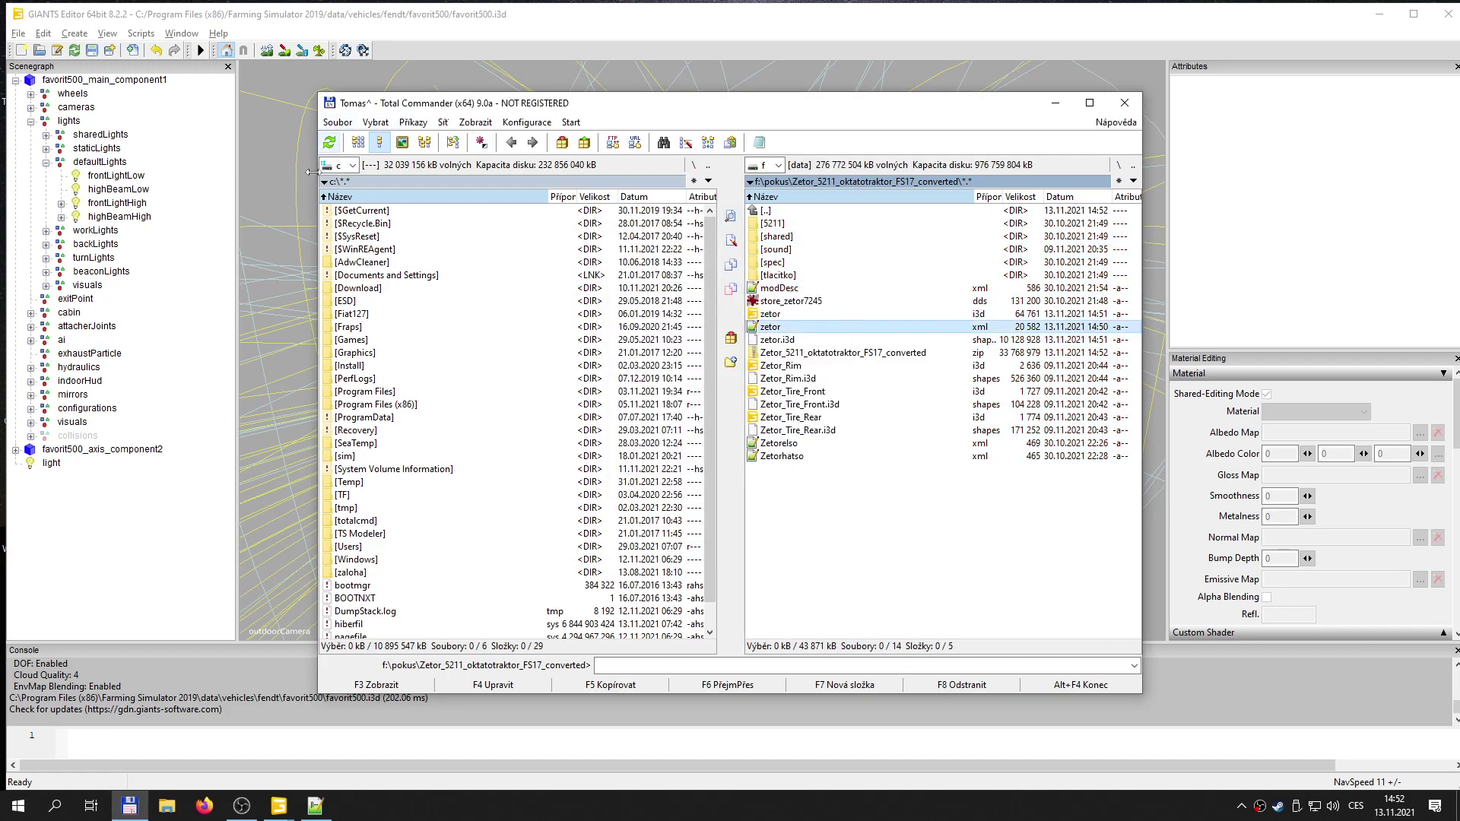
- Open the user's Documents\My Games\FarmingSimulator2019\mods folder in the other file panel
double_click(377, 280)
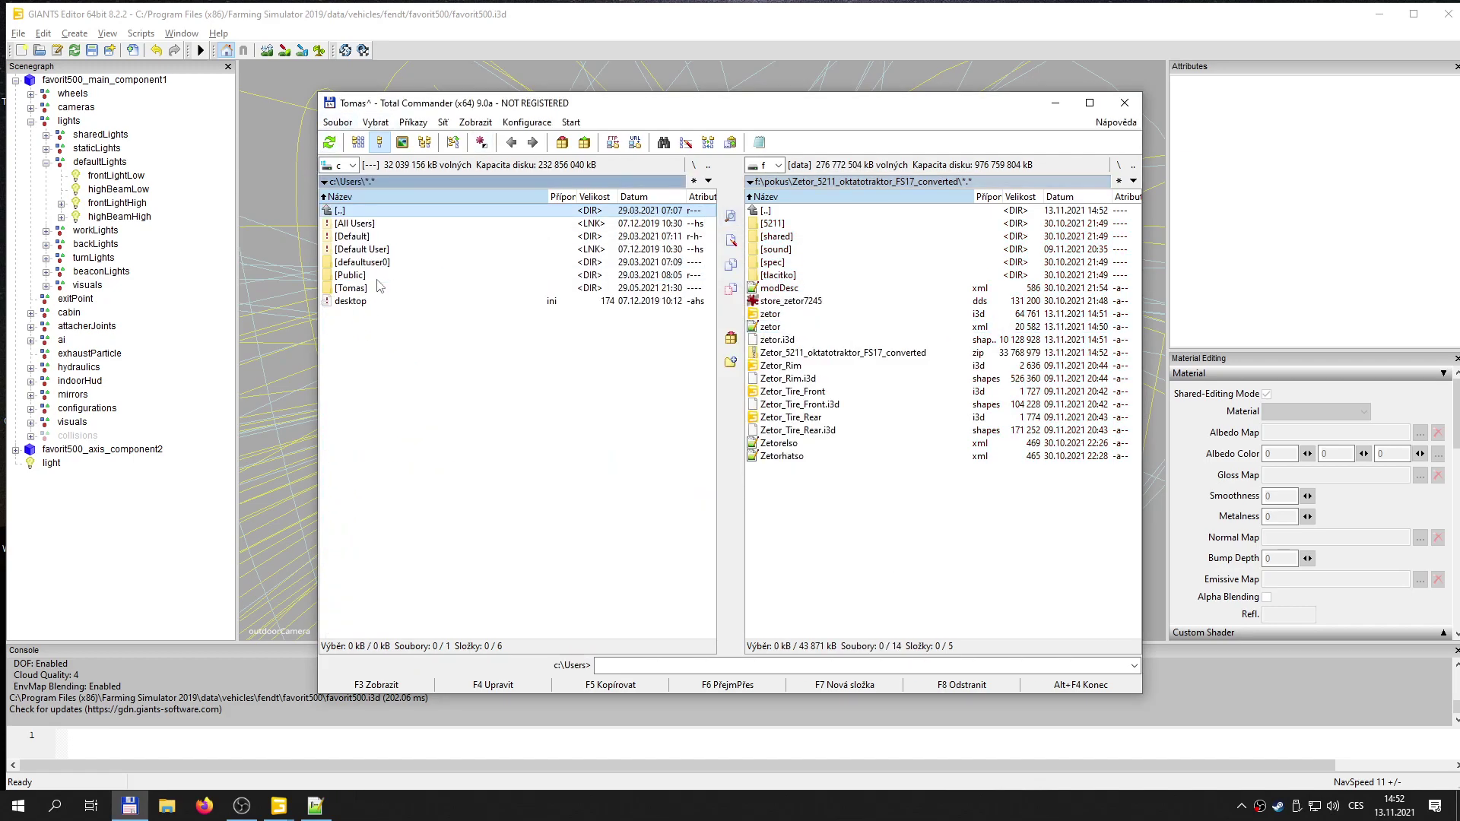
double_click(359, 289)
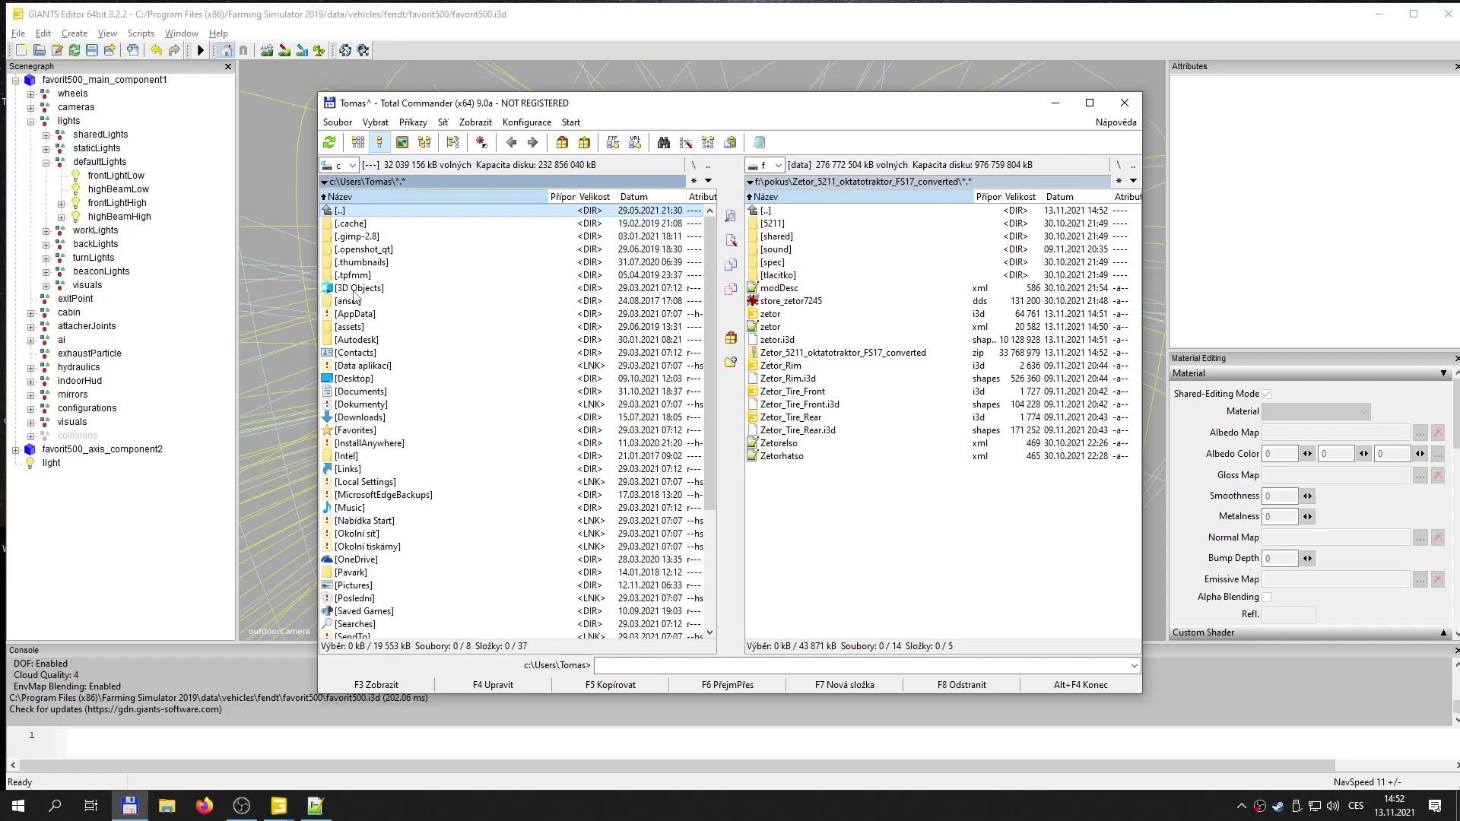
click(357, 394)
double_click(359, 395)
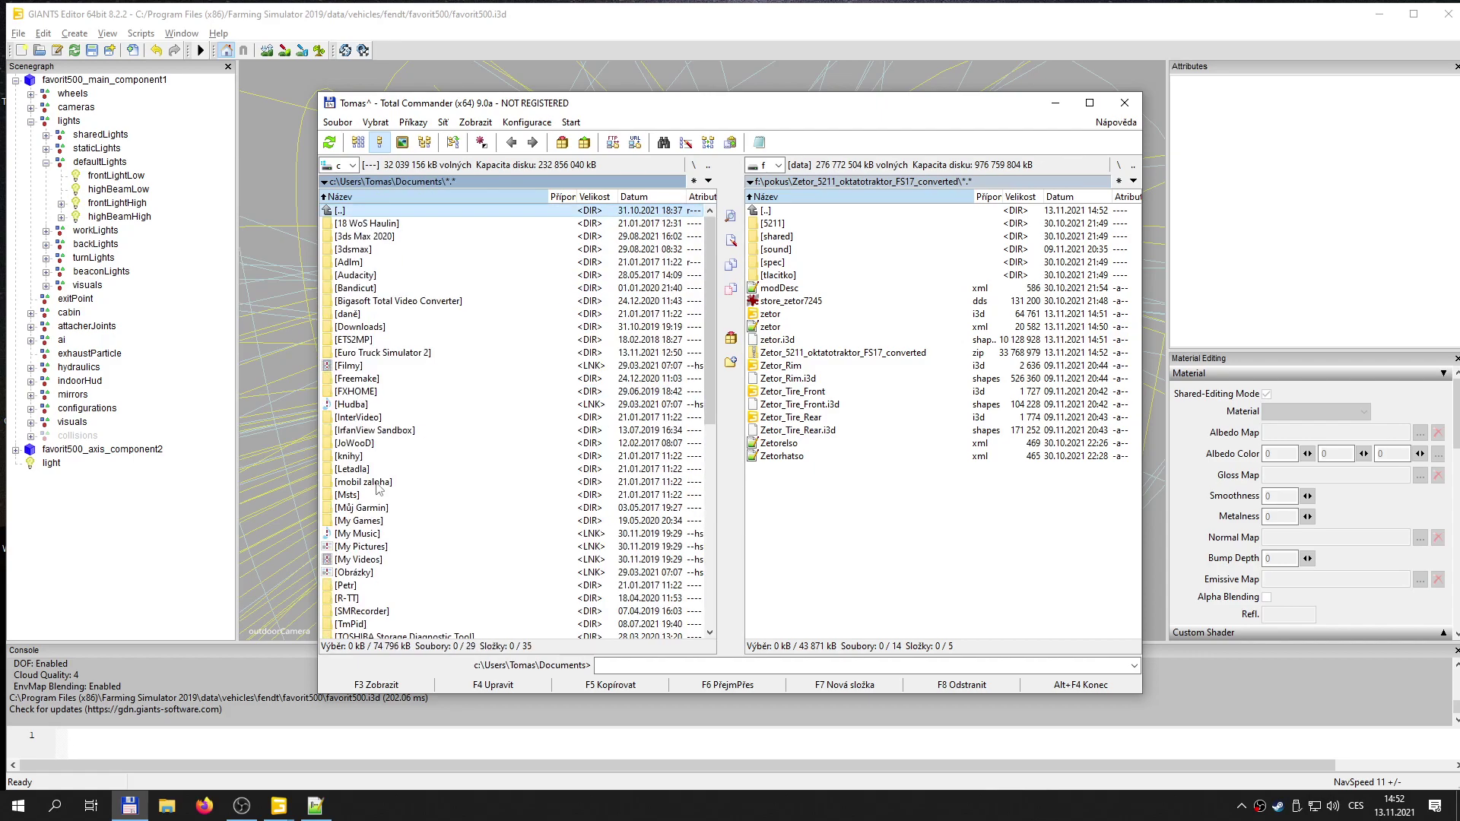
double_click(384, 525)
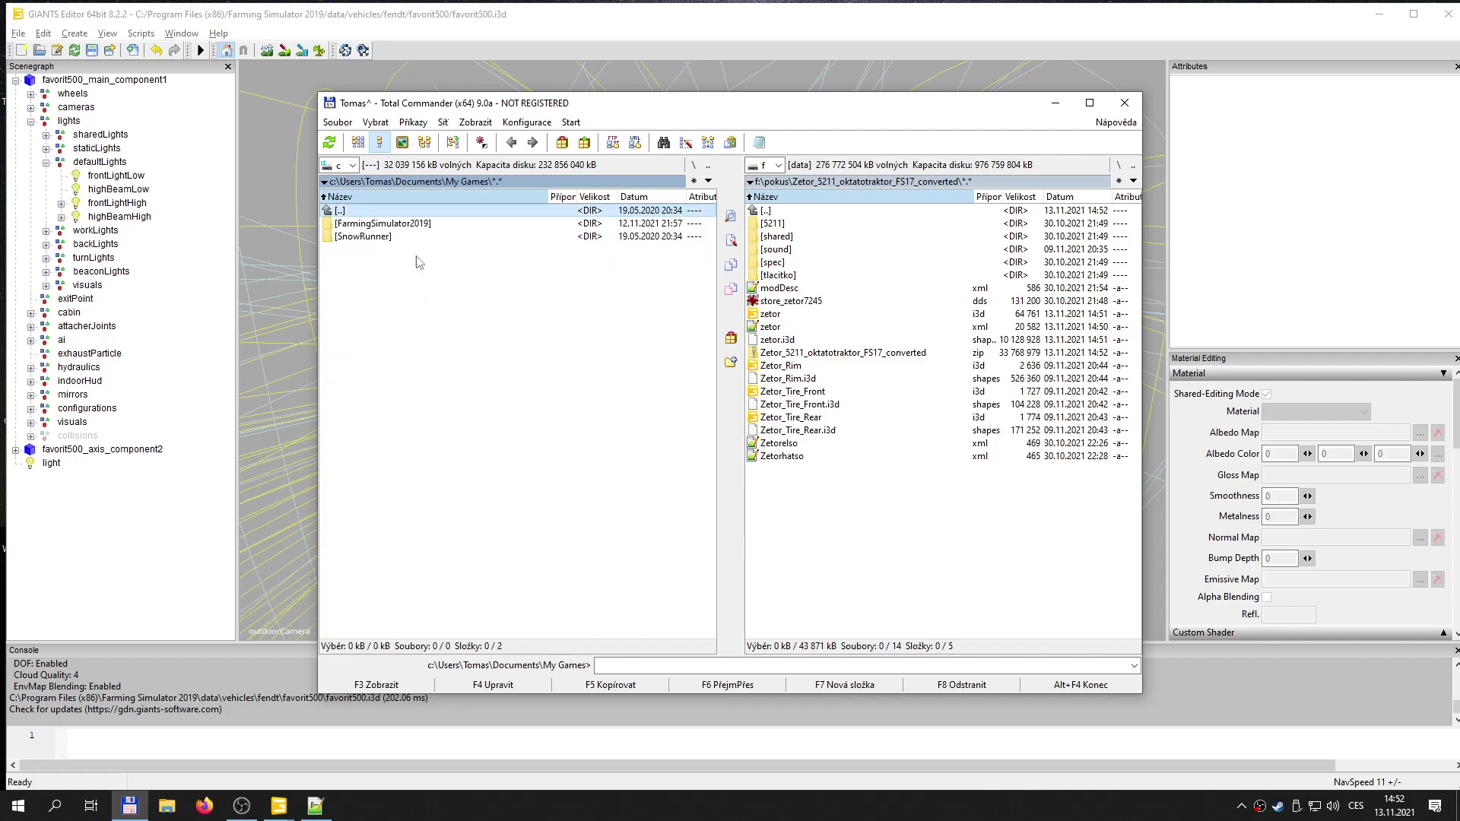
double_click(383, 225)
click(352, 303)
double_click(352, 303)
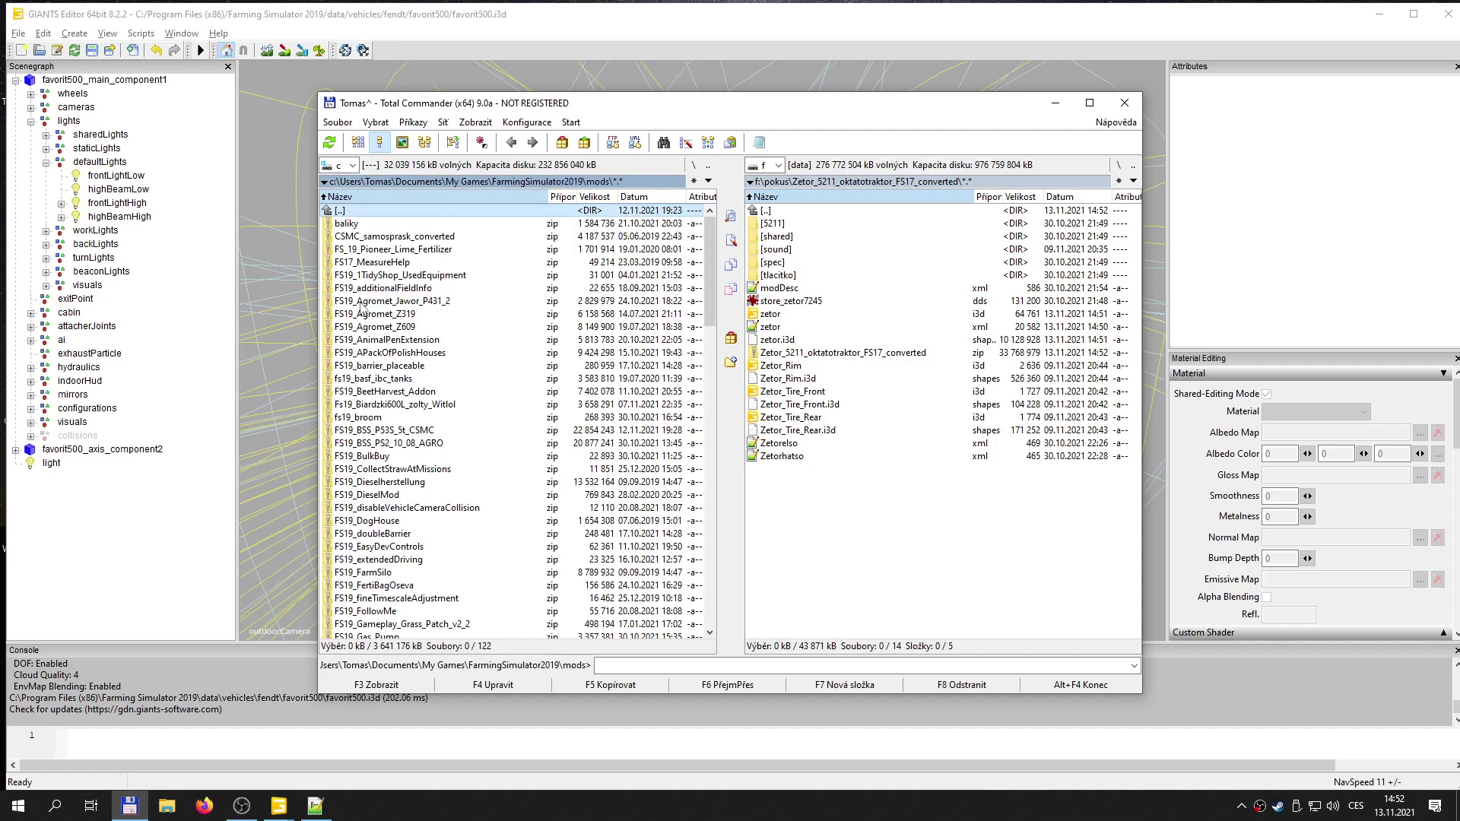
- Move the Zetor_5211_oktatotraktor_FS17_converted zip into the mods folder, overwriting the existing copy
click(811, 353)
key(F6)
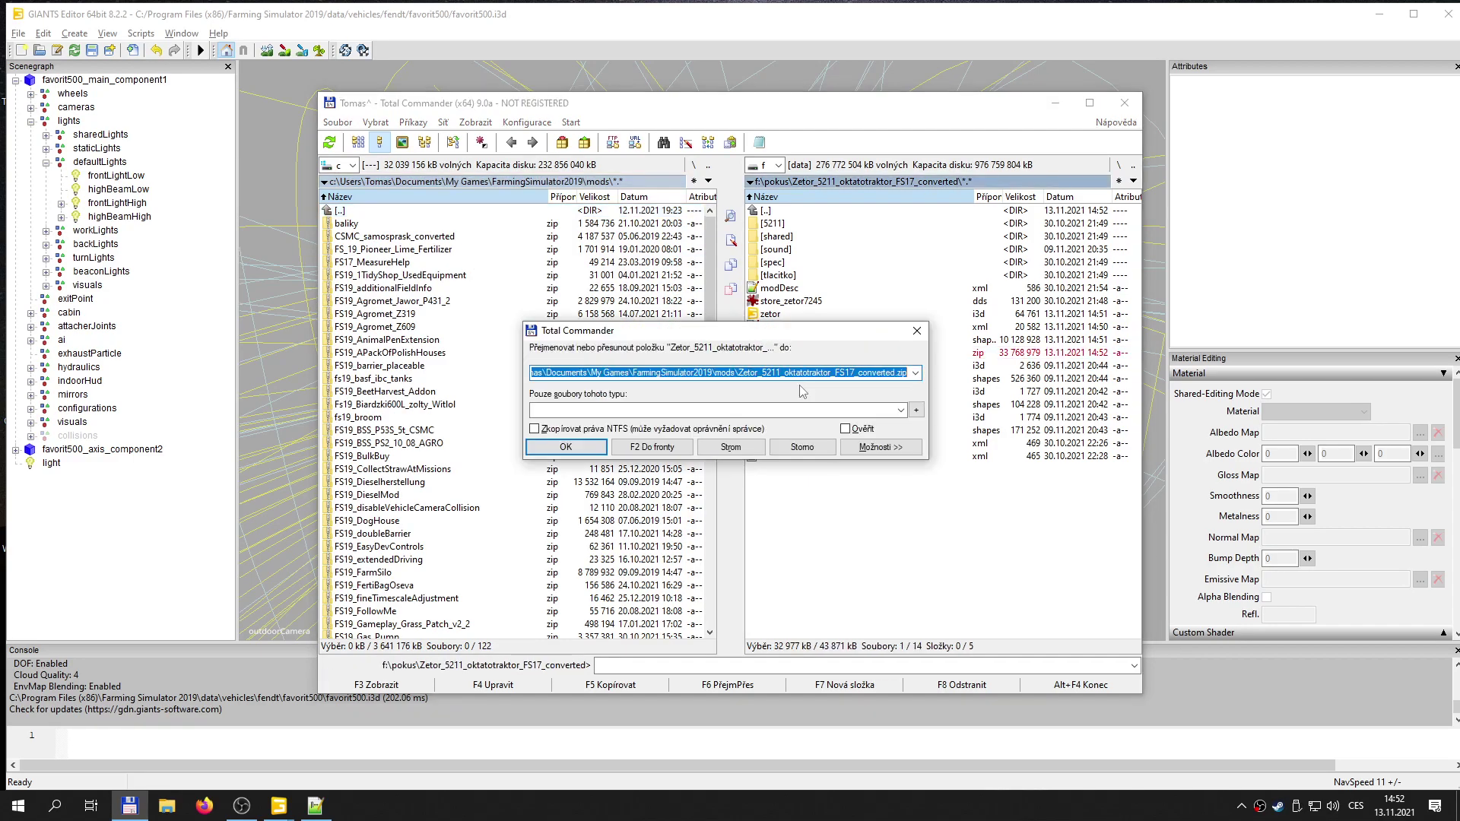
click(582, 454)
click(636, 438)
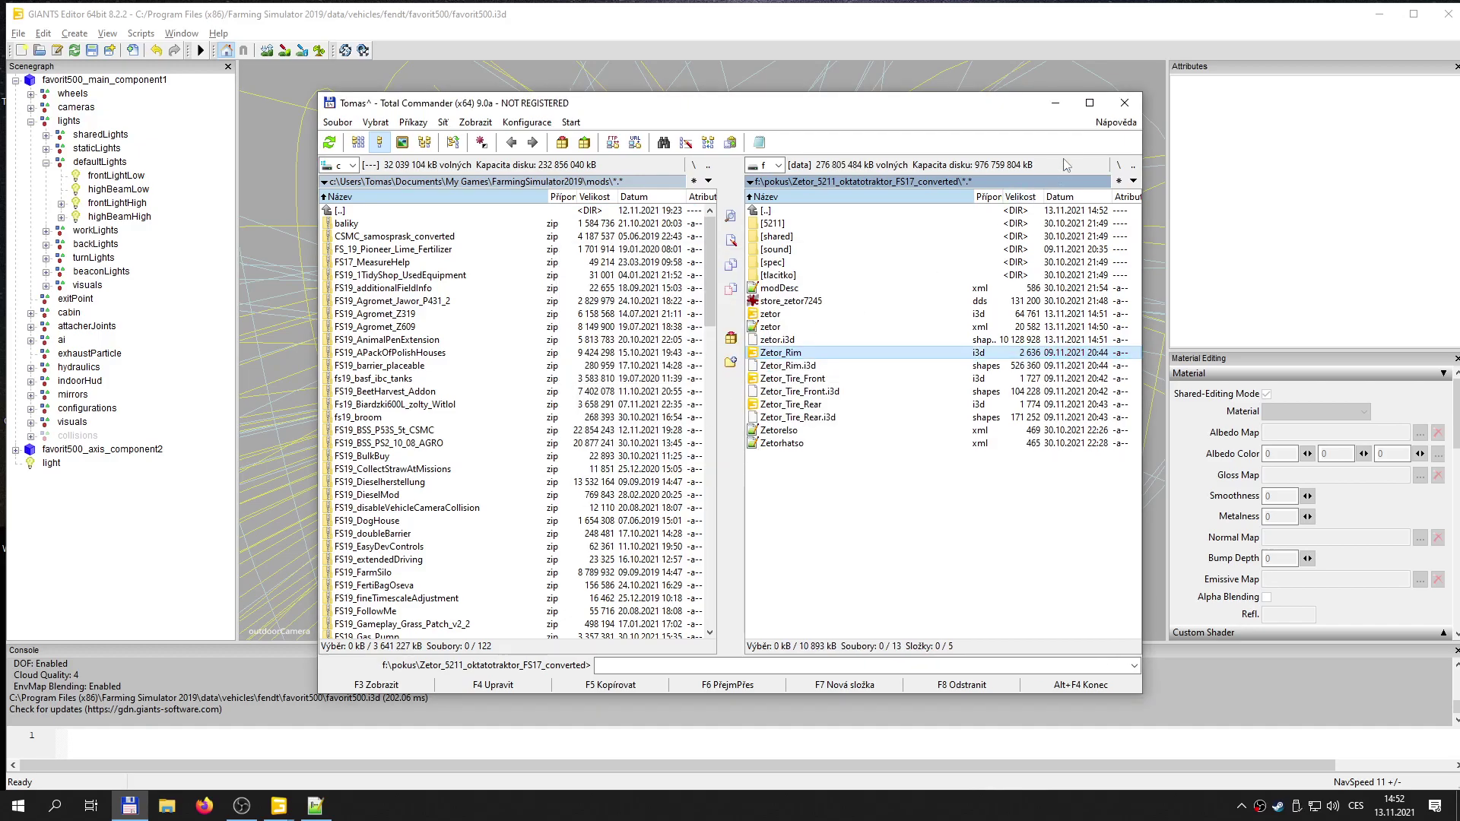
- Minimize Total Commander and GIANTS Editor and launch Farming Simulator 19 from the desktop
click(1056, 103)
click(1378, 14)
double_click(1369, 293)
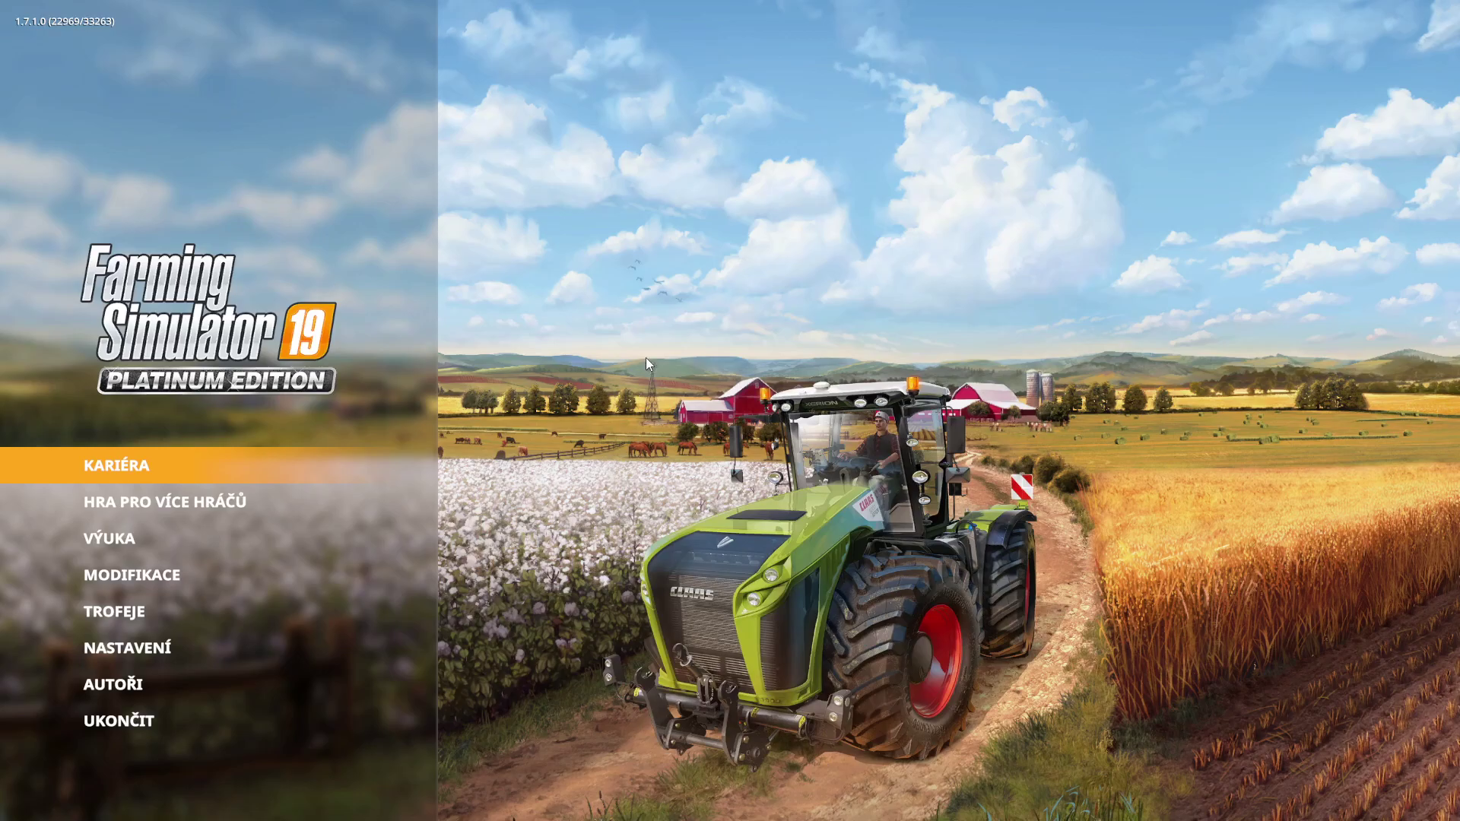
- Load the Pozice 2 career save on The Old Stream Farm with the Zetor 5211 mod enabled and start the game
click(172, 460)
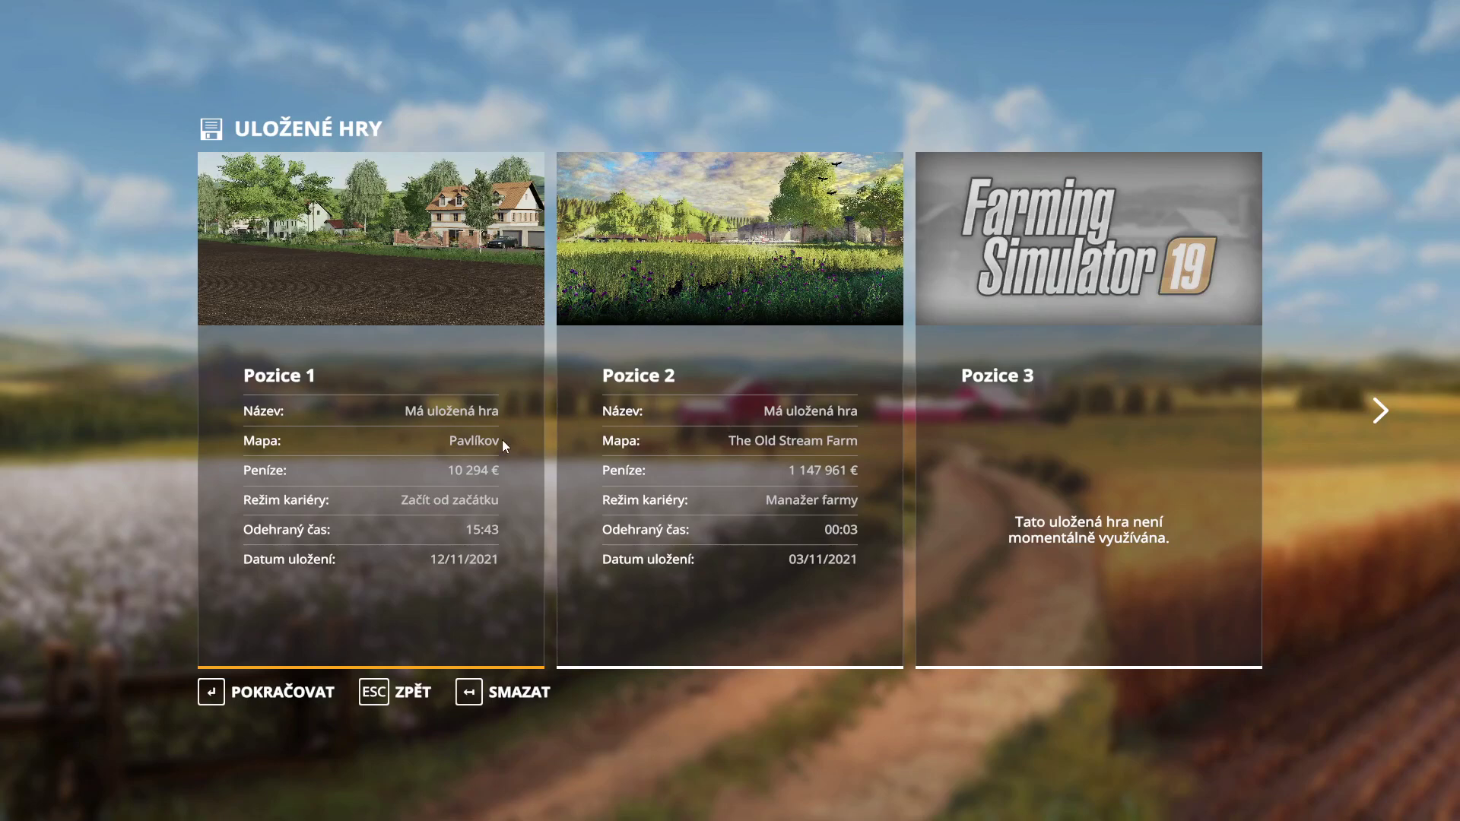
click(267, 692)
drag(1258, 186, 1286, 683)
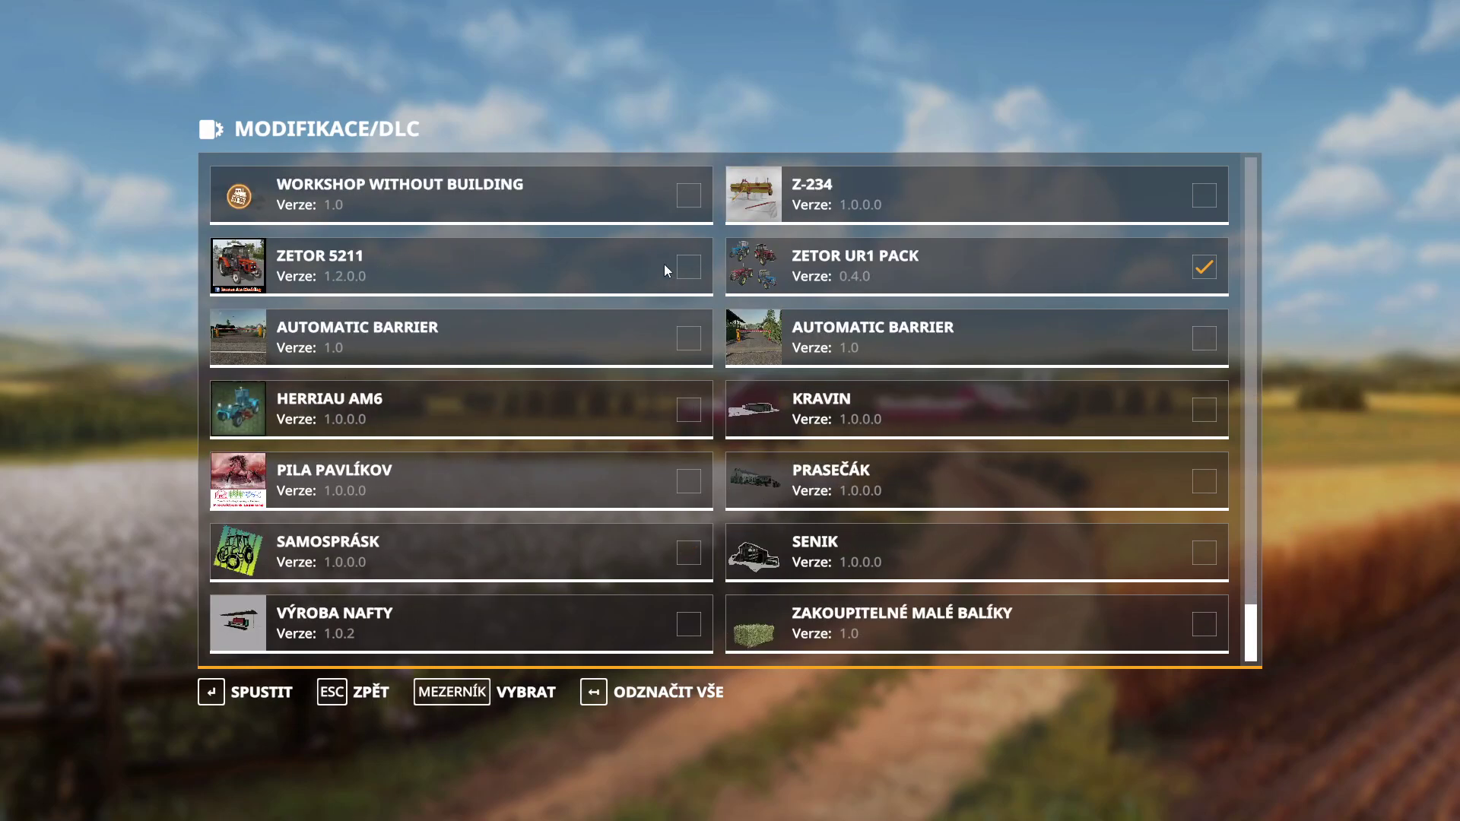
click(687, 268)
click(257, 696)
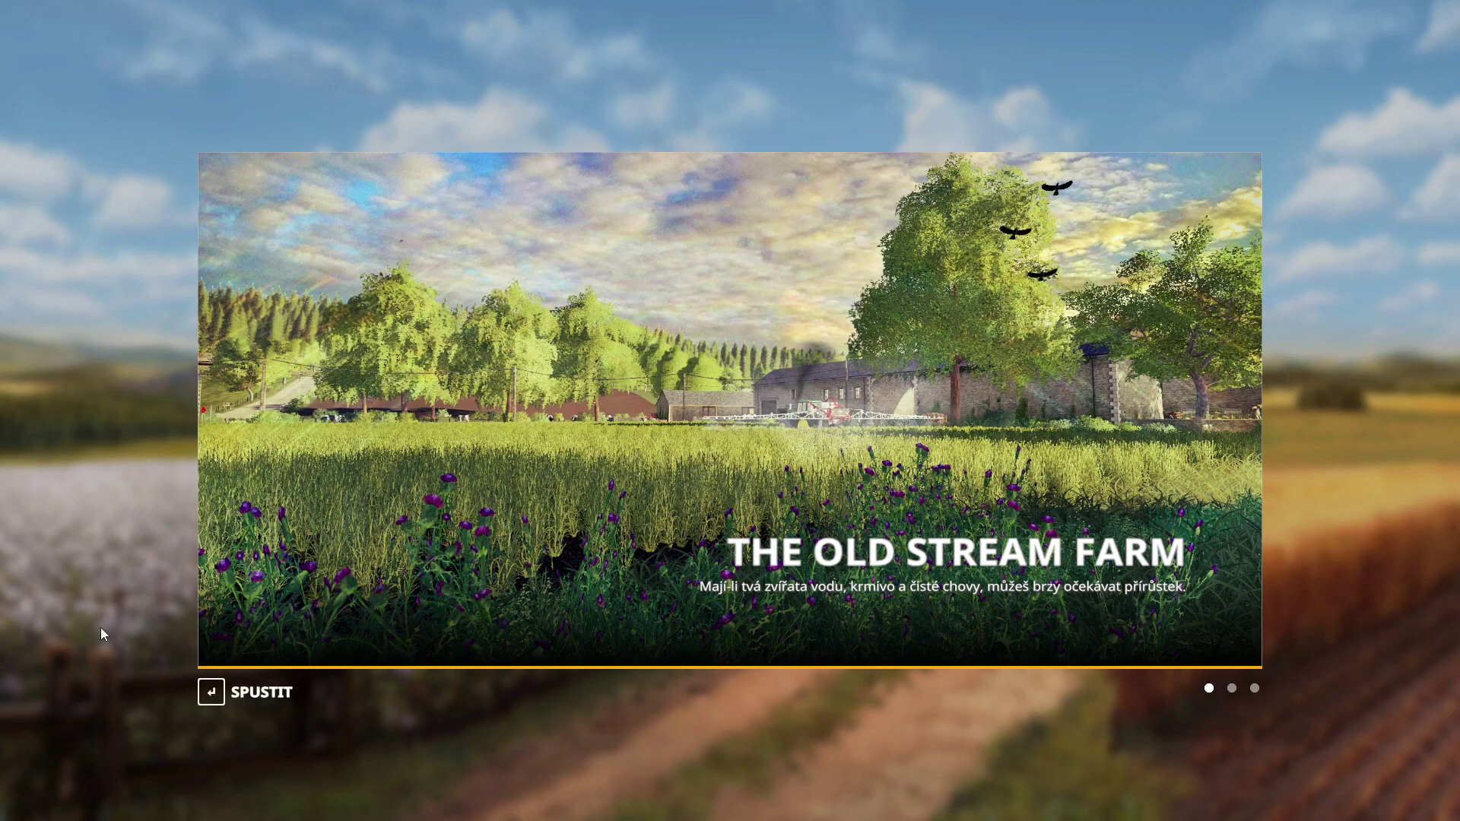
key(Return)
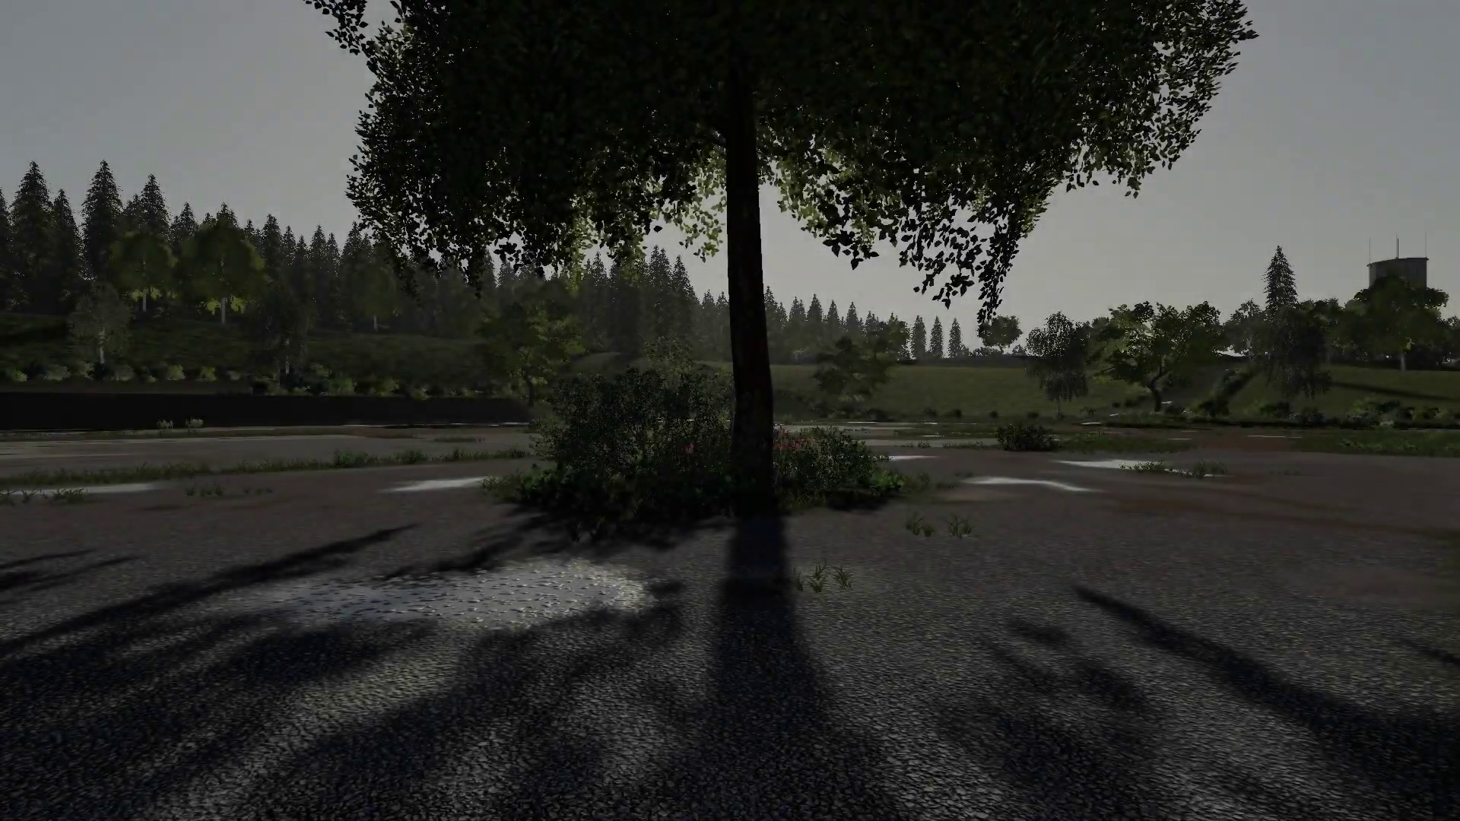
- Buy the Zetor 5211 from the small tractors category in the shop
key(p)
click(308, 302)
scroll(994, 431, down, 3)
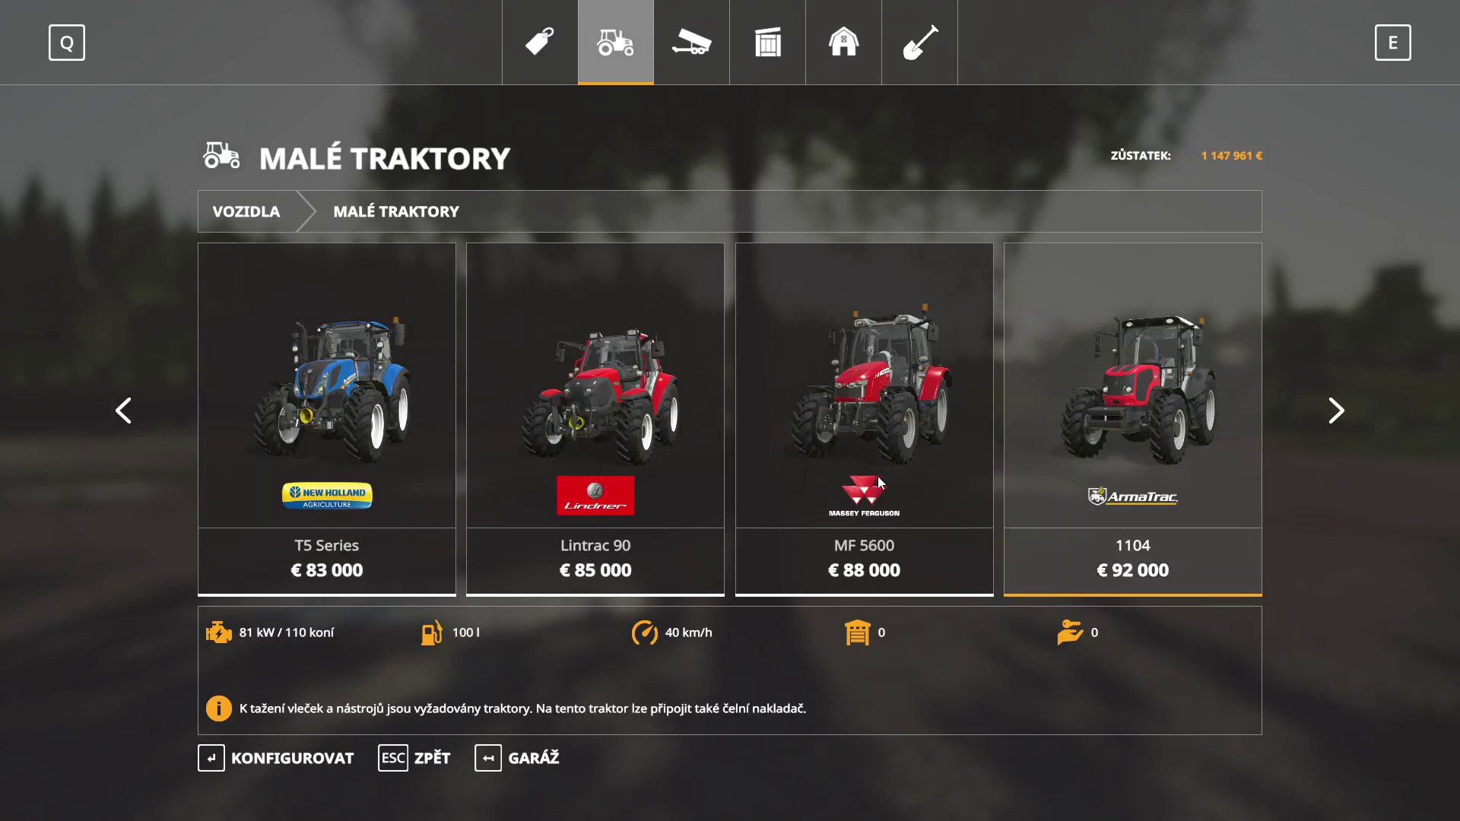
scroll(1122, 464, down, 2)
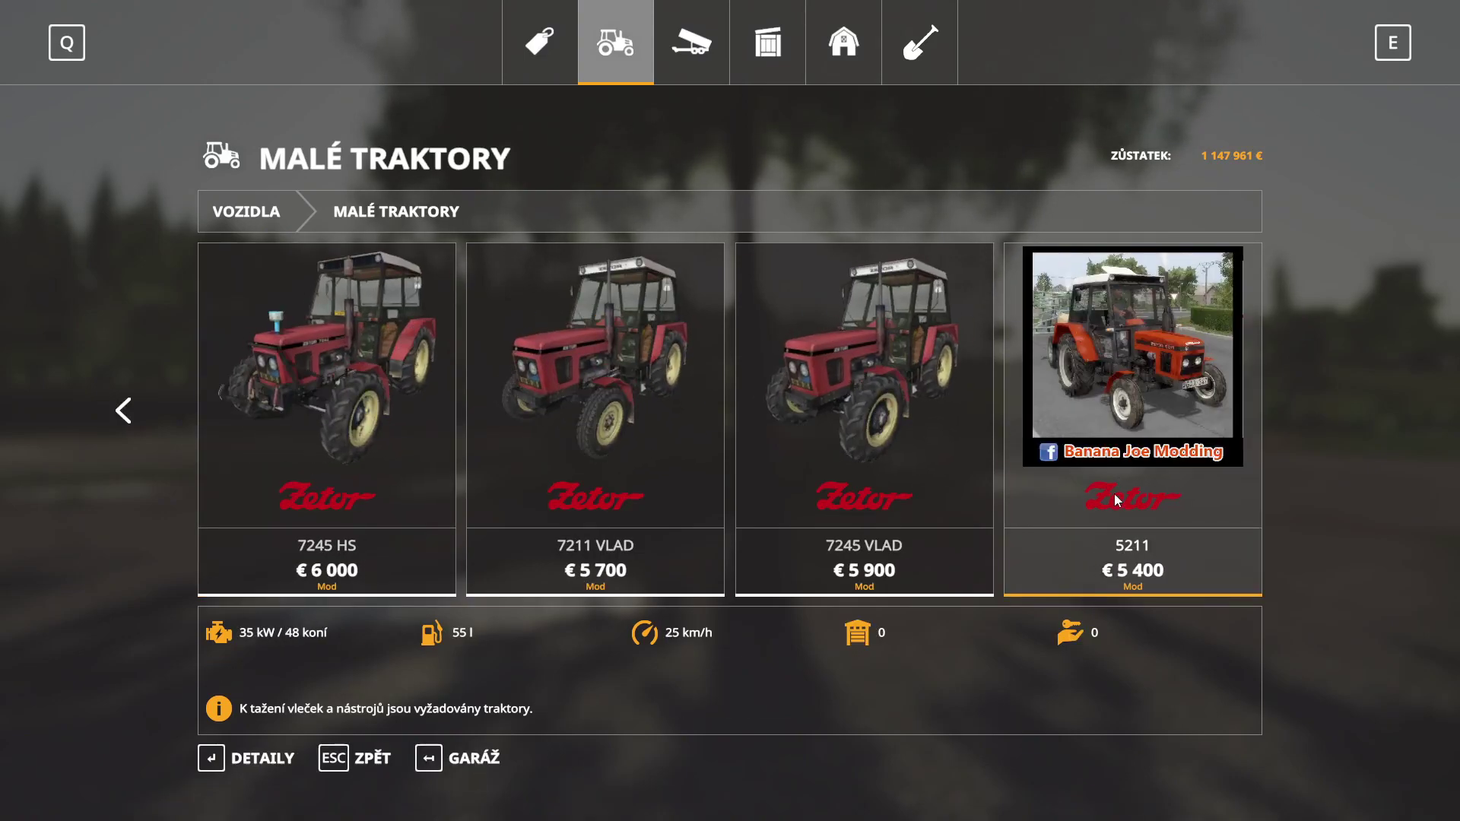
click(1180, 382)
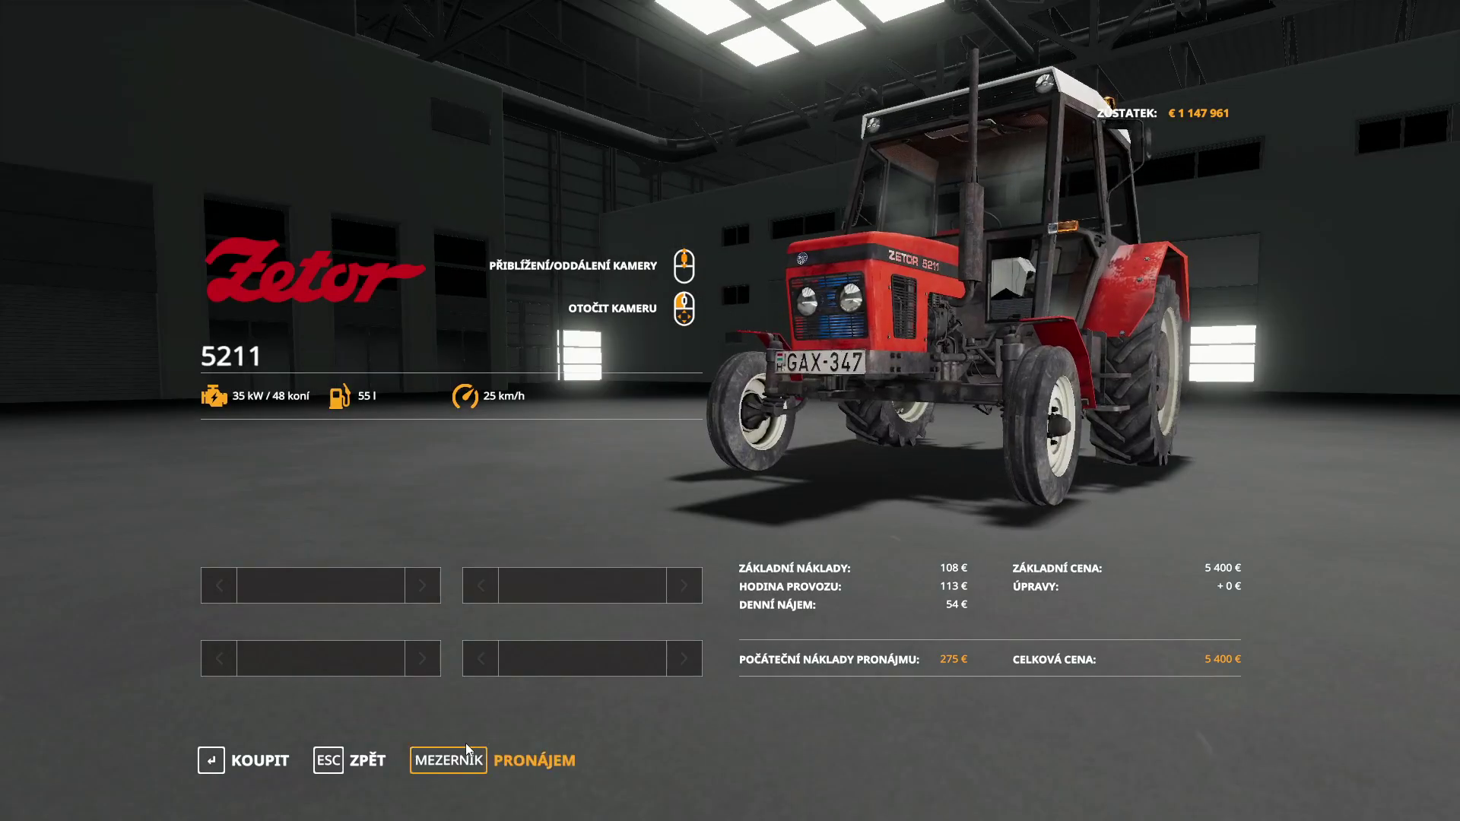
click(251, 760)
click(503, 522)
click(505, 521)
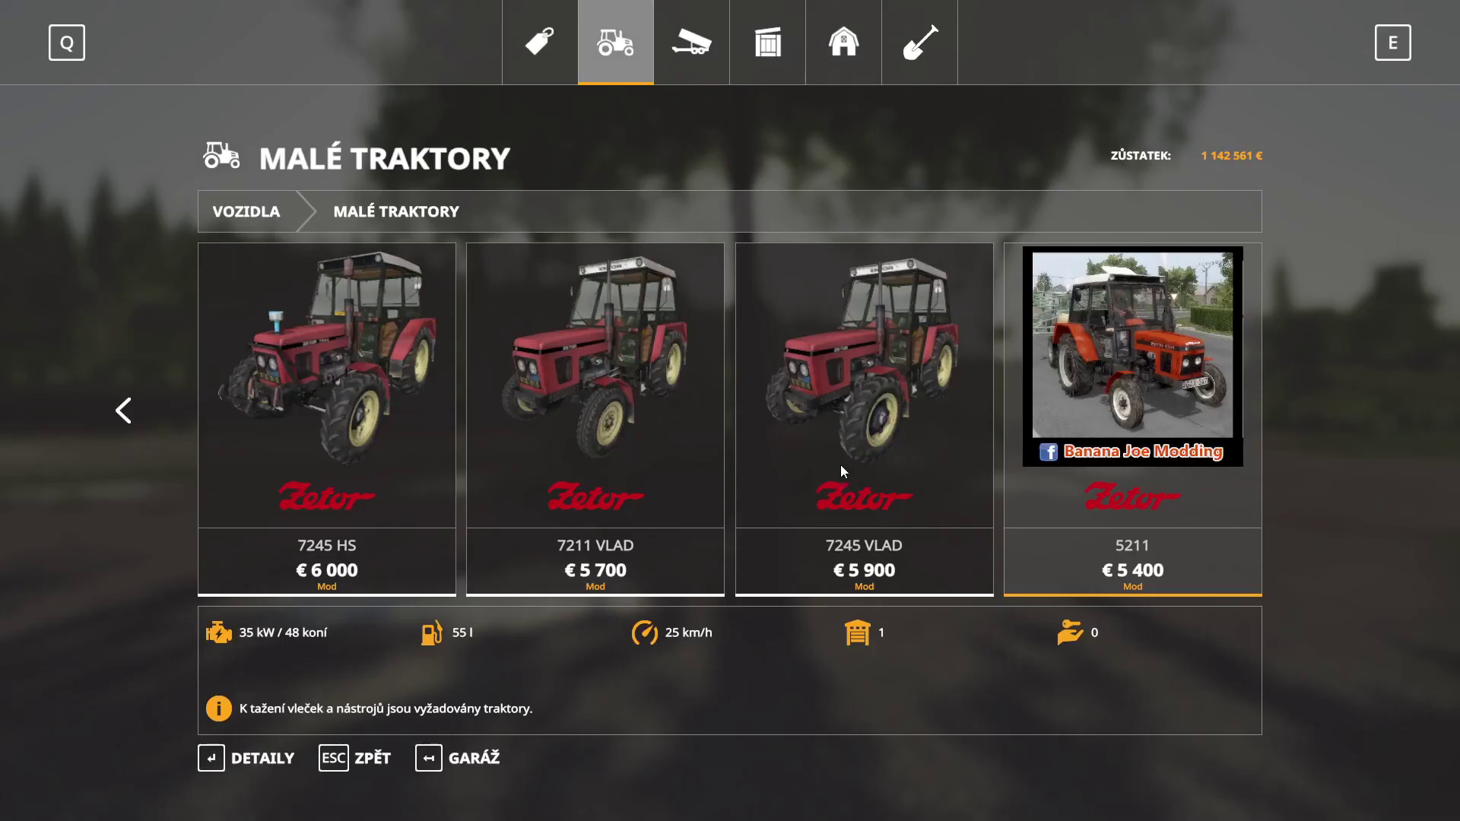
- Leave the shop and switch into the purchased Zetor 5211 tractor
key(Escape)
key(Escape)
key(Tab)
key(Tab)
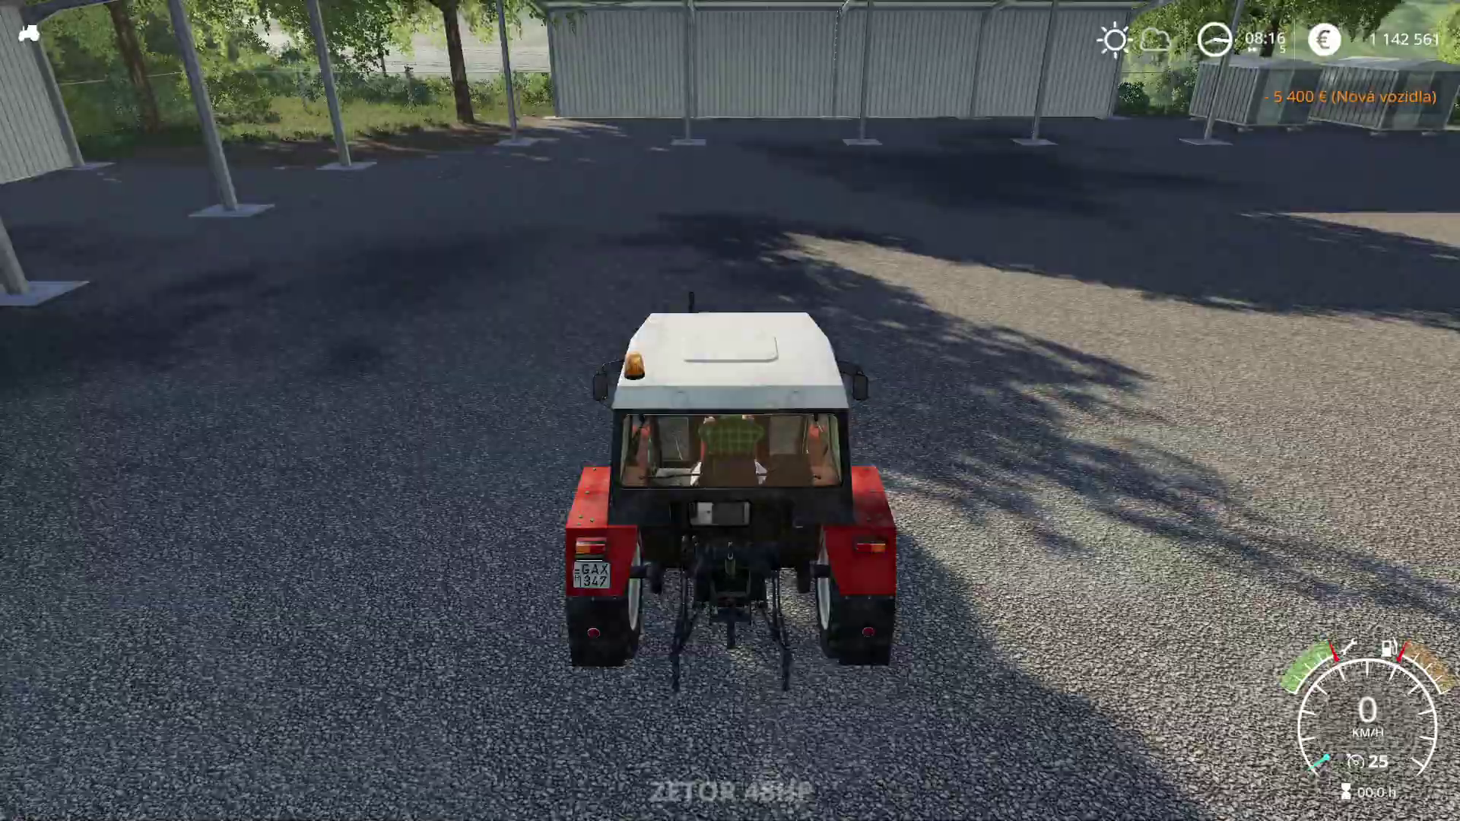